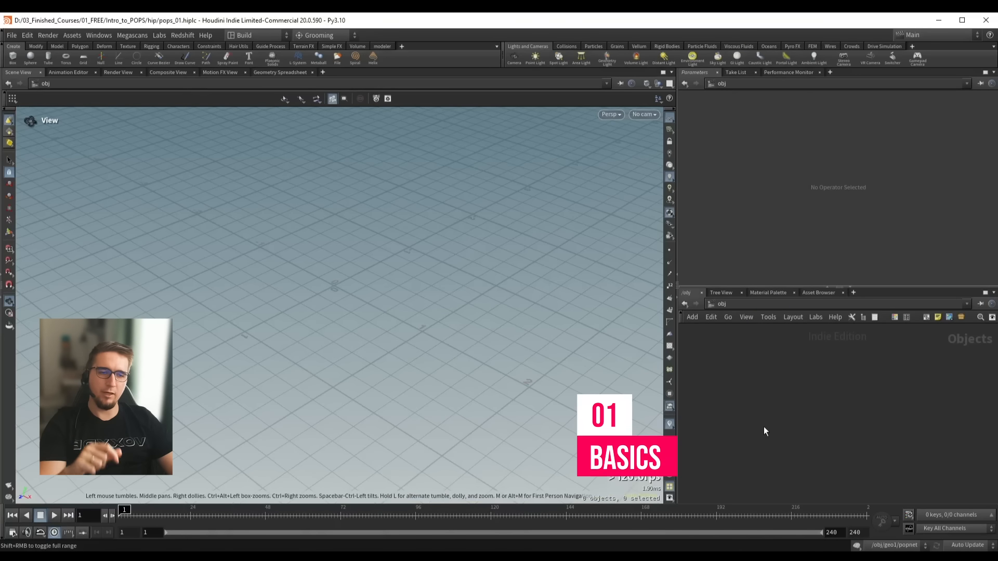
Add a Geometry object to the scene and enter its network
key("Tab")
type("geo")
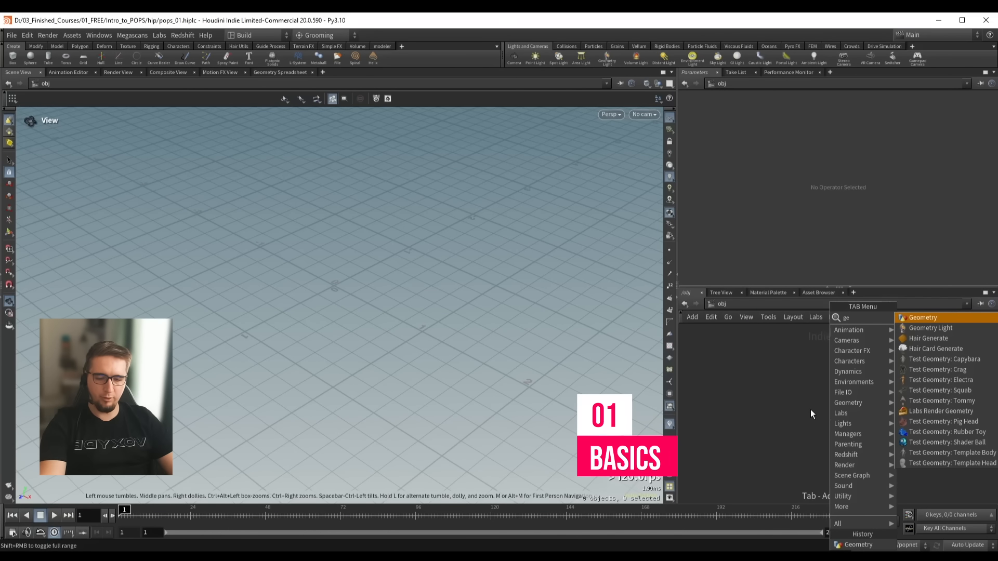
key("Return")
left_click(788, 406)
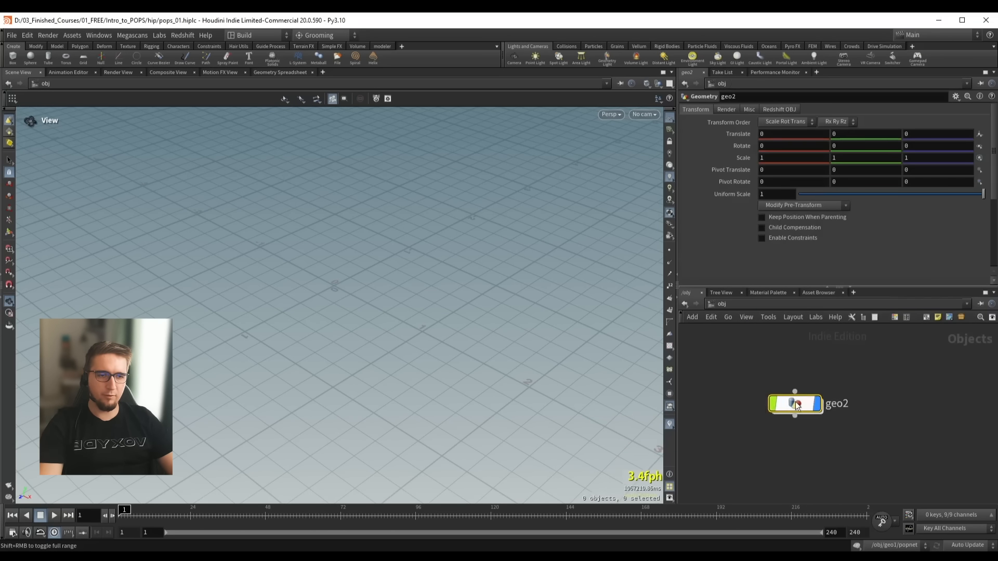
double_click(795, 401)
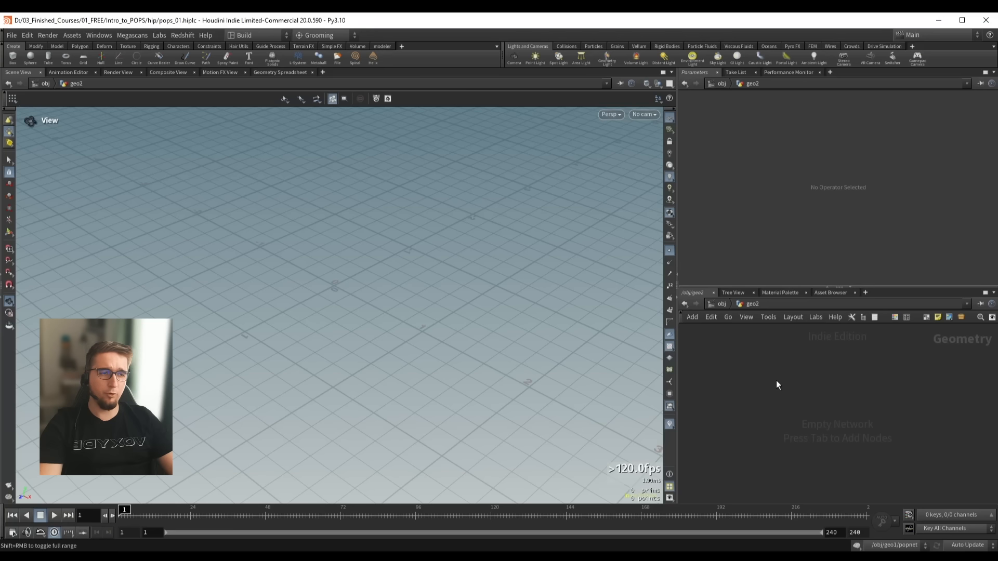
Add a polygon sphere to the empty geometry network
key("Tab")
type("spher")
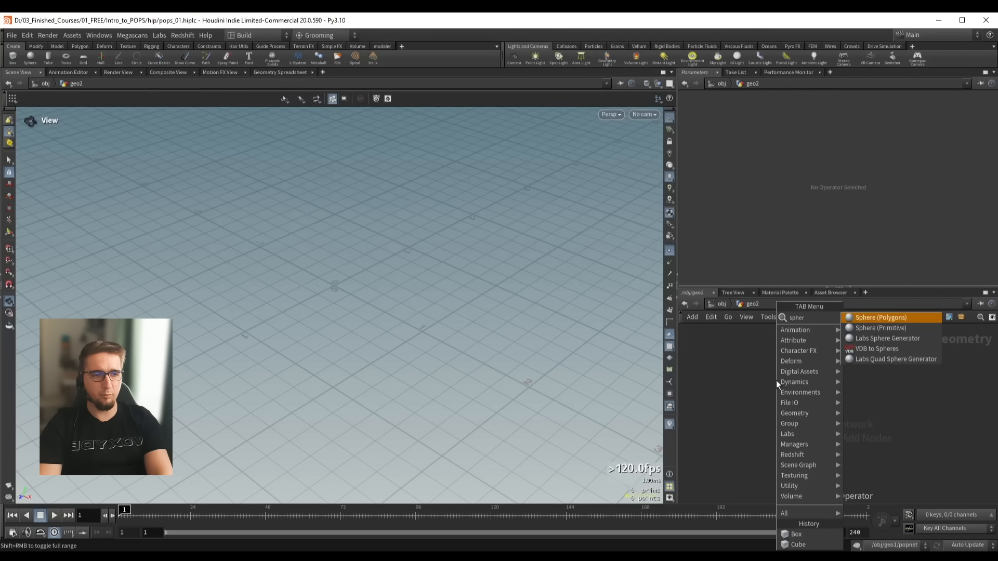
key("Return")
left_click(775, 380)
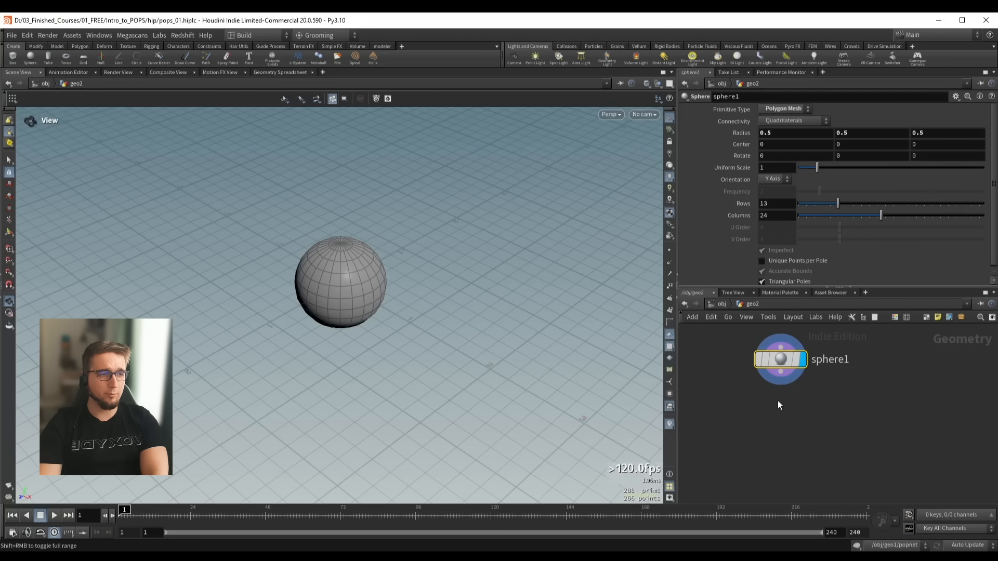
Add a POP Network below the sphere and connect the sphere's output to its first input
key("Tab")
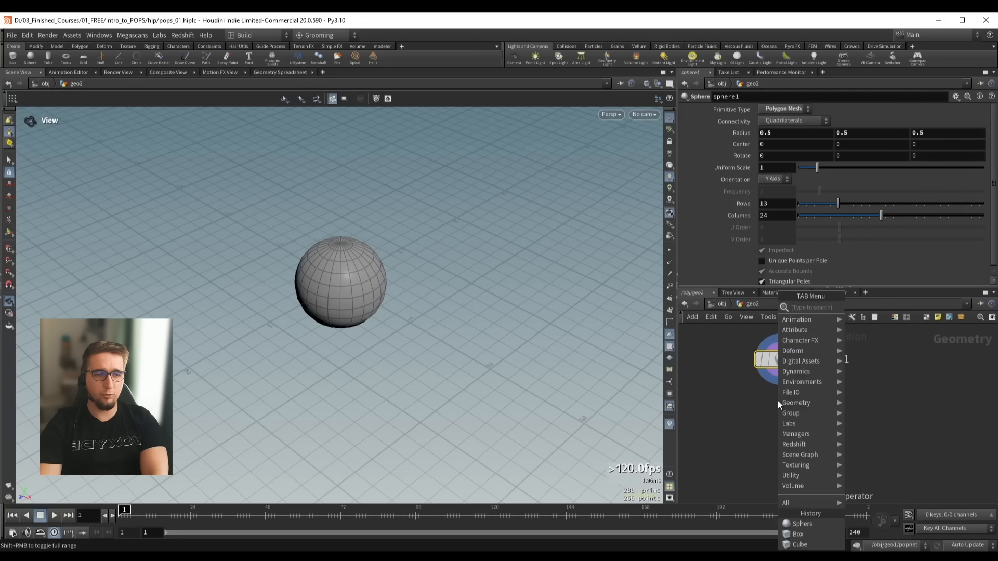
type("popnet")
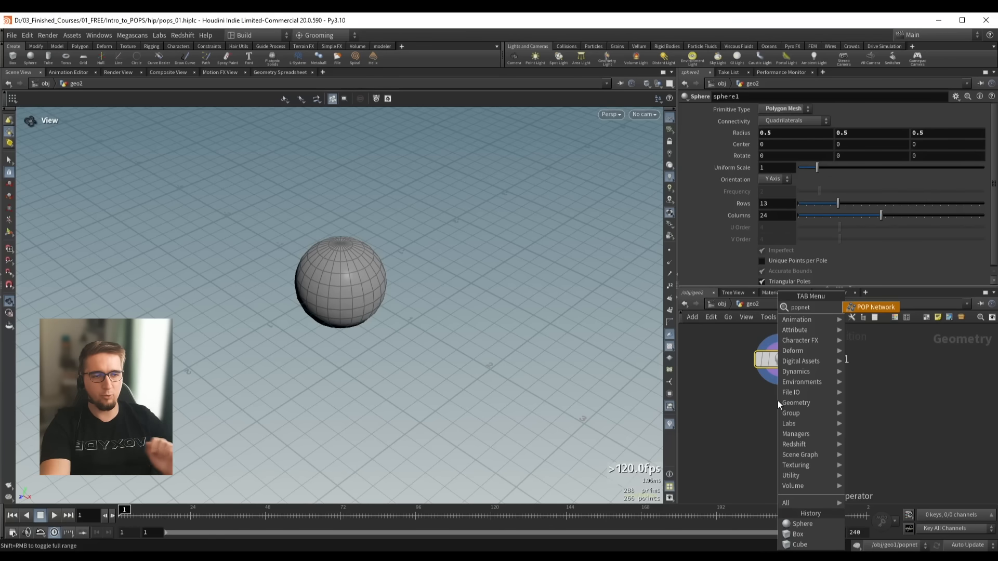
key("Return")
left_click(779, 429)
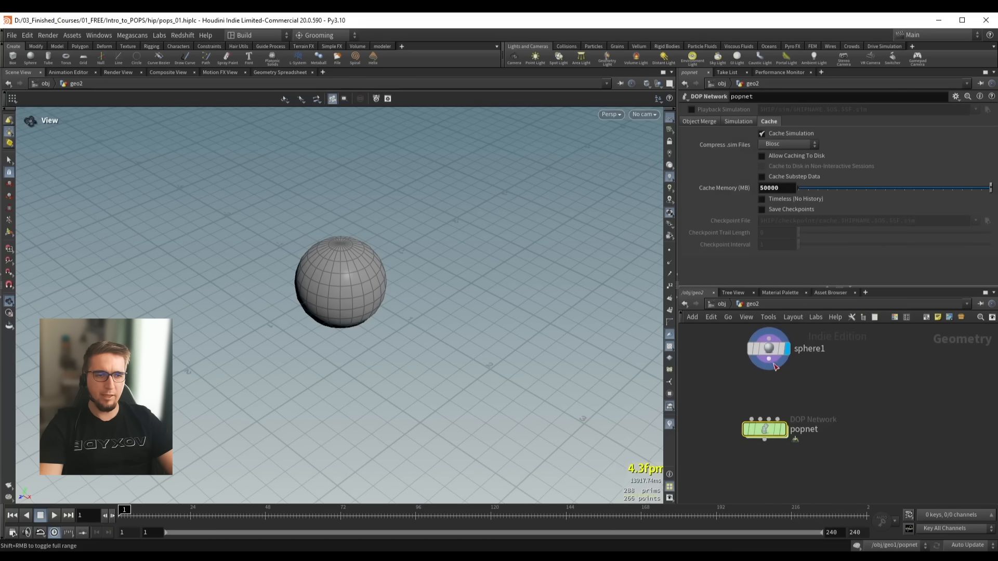
left_click_drag(750, 407, 751, 413)
left_click_drag(772, 431, 775, 421)
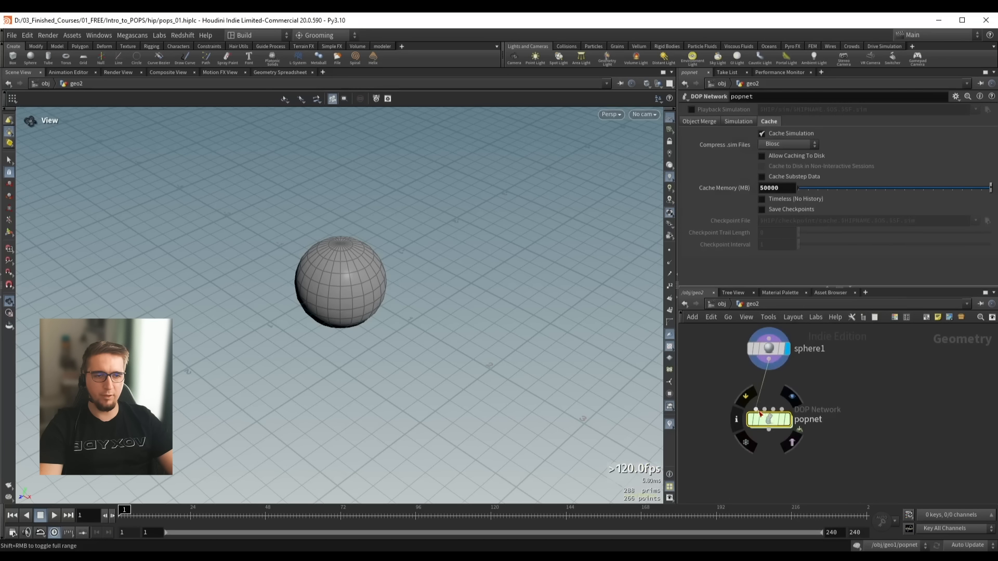
Display the POP Network's result in the viewport instead of the sphere
middle_click_drag(761, 467, 769, 441)
left_click_drag(718, 440, 834, 385)
key("r")
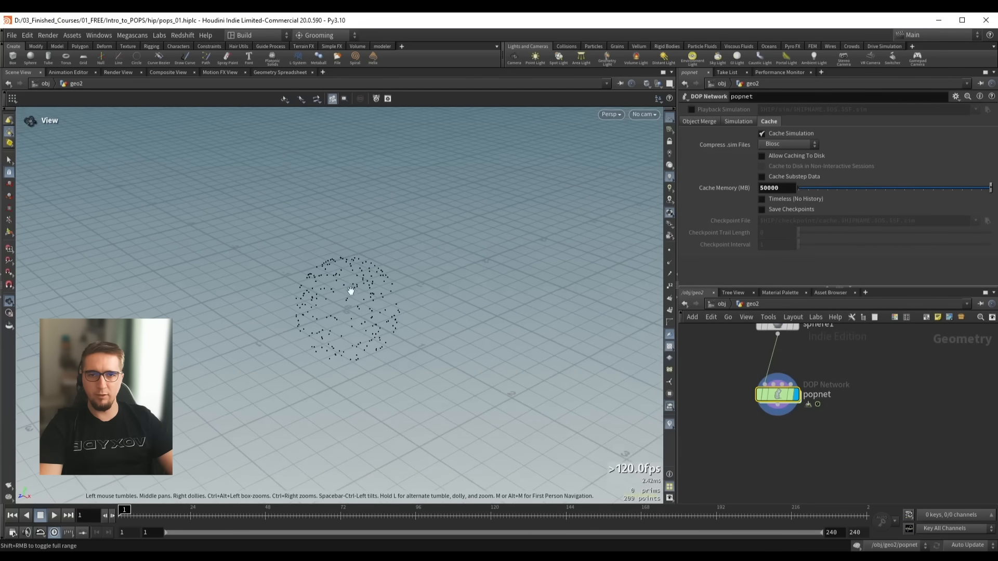
Play the default particle simulation, stop it and go to frame 30 to examine the emitted points
left_click_drag(351, 290, 352, 270)
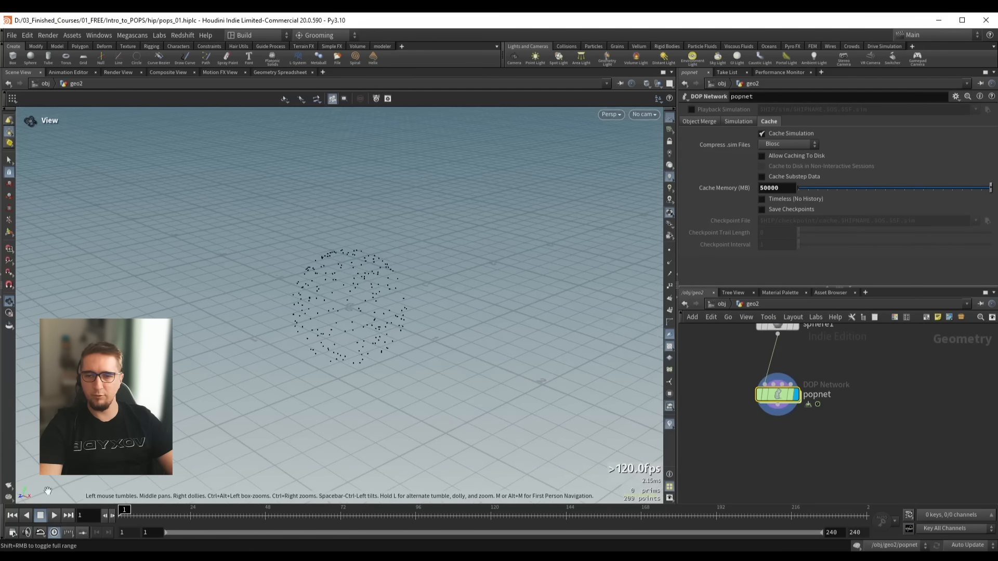
left_click(54, 515)
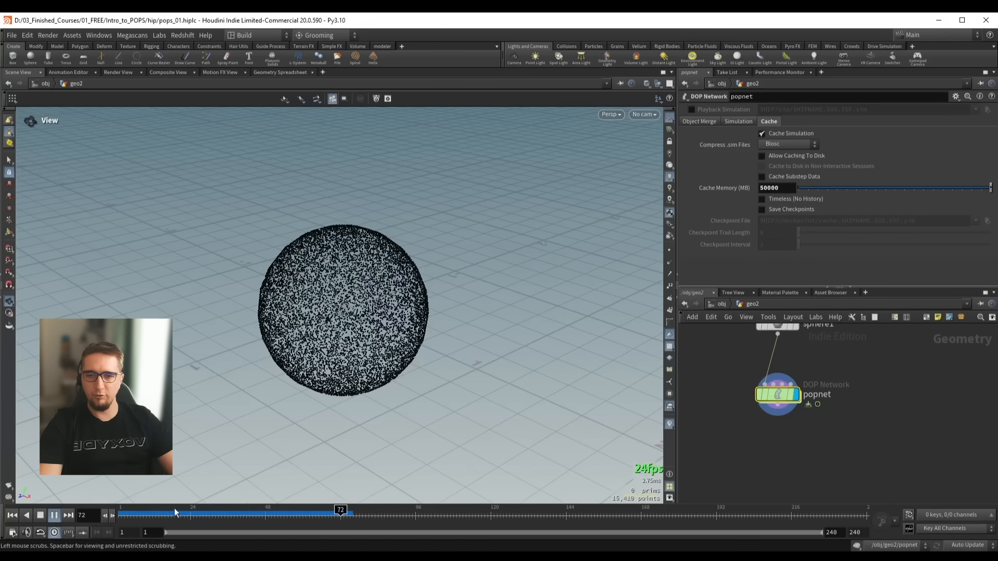
left_click(147, 514)
key("Up")
key("Up")
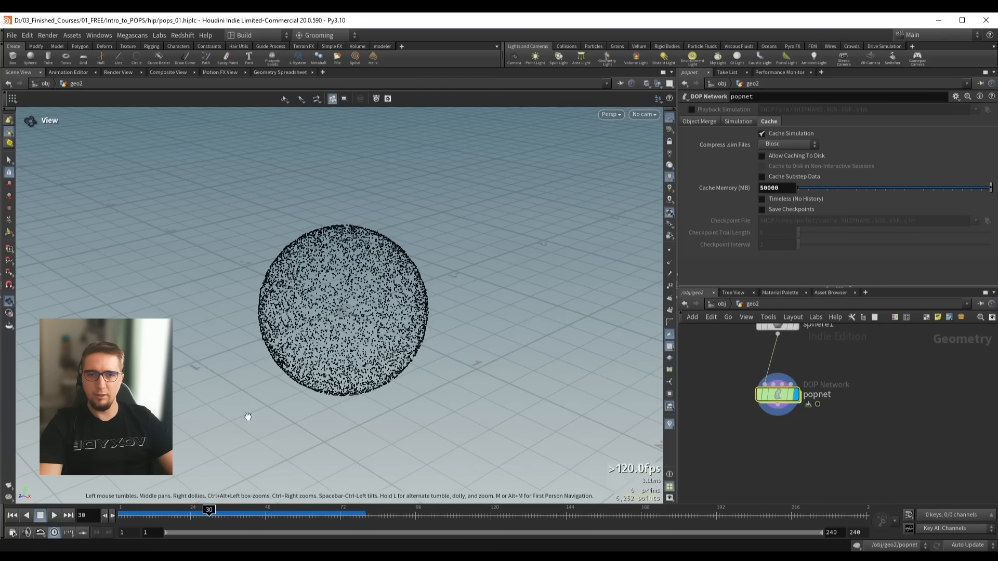
left_click_drag(339, 342, 334, 337)
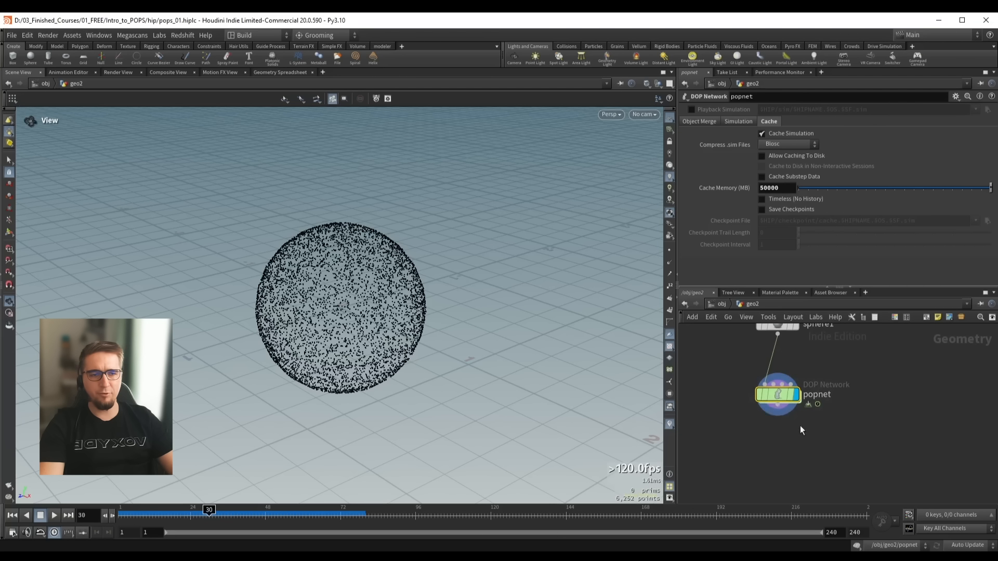
Look through the POP Network's Object Merge, Simulation and Cache settings
left_click(691, 122)
left_click(738, 122)
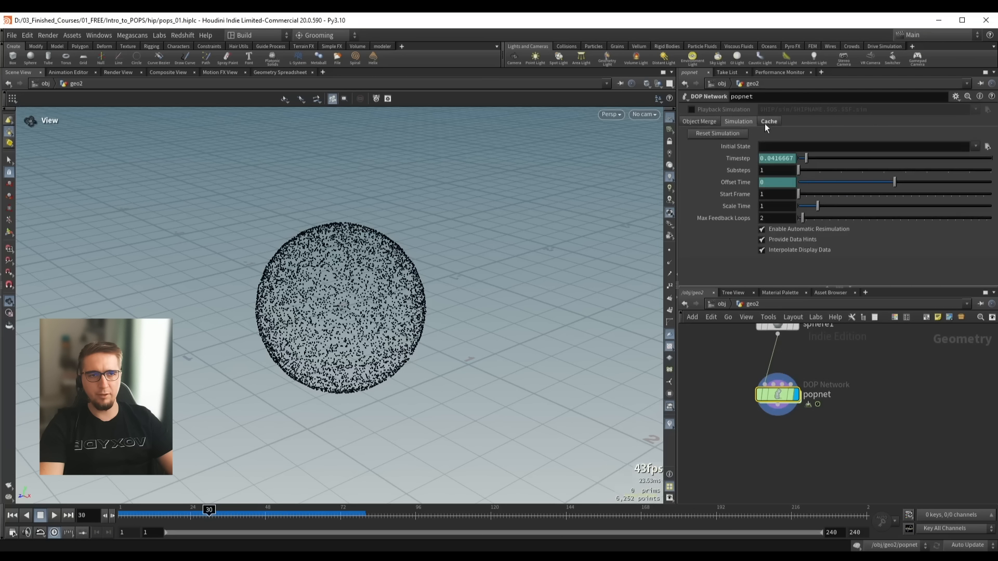
left_click(768, 122)
left_click(730, 122)
left_click(701, 123)
left_click_drag(344, 319, 326, 306)
right_click_drag(341, 281, 356, 292)
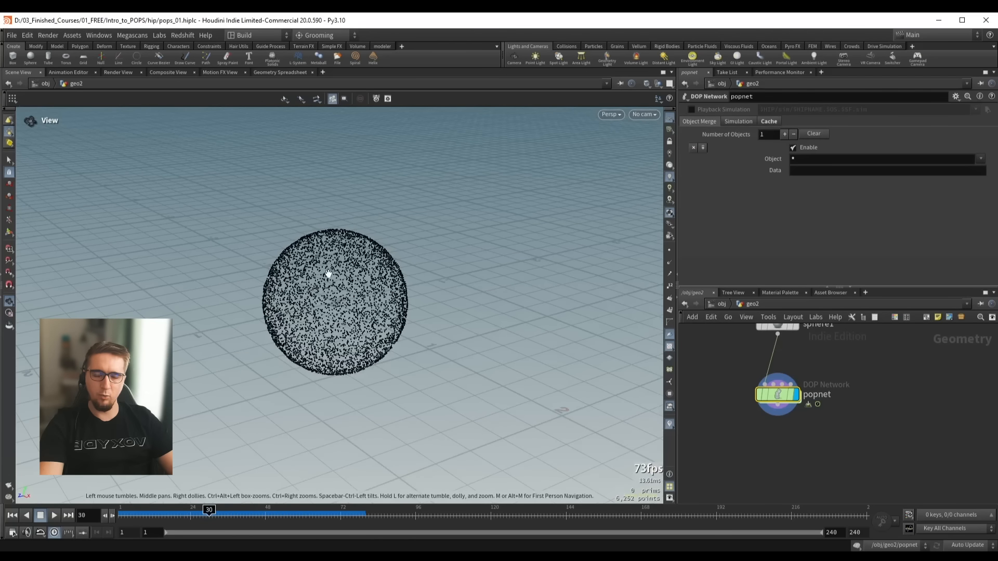
Enter the POP Network to show its internal dynamics nodes
mouse_move(791, 399)
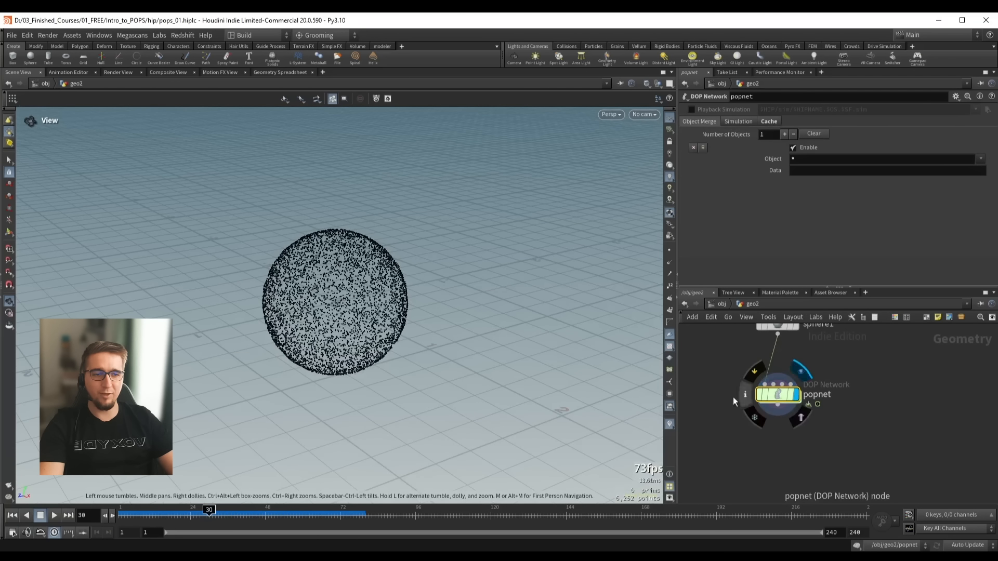
double_click(778, 396)
scroll(780, 446, "up", 3)
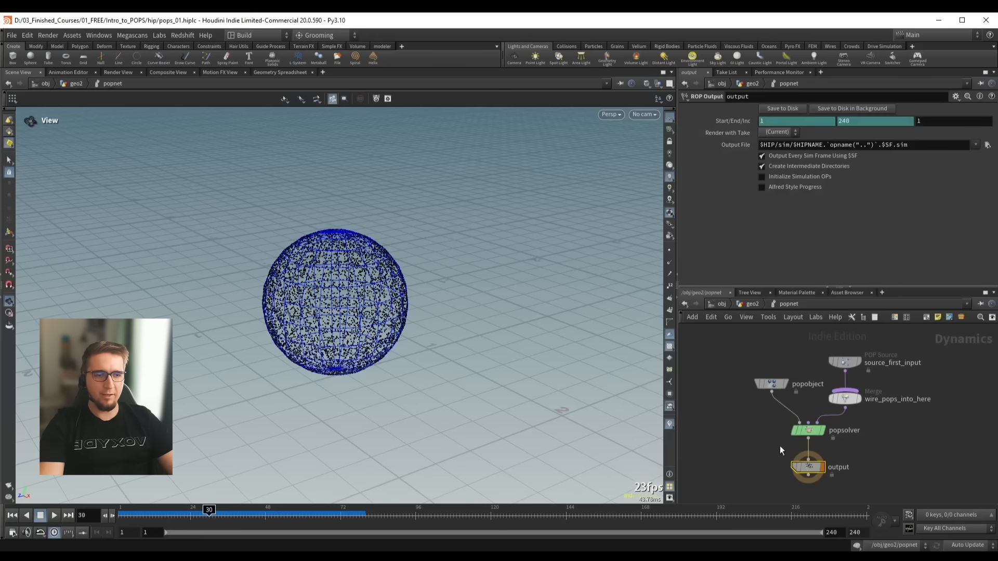
Examine the parameters of the POP Solver, POP Object and POP Source nodes one after another
left_click_drag(808, 393, 841, 376)
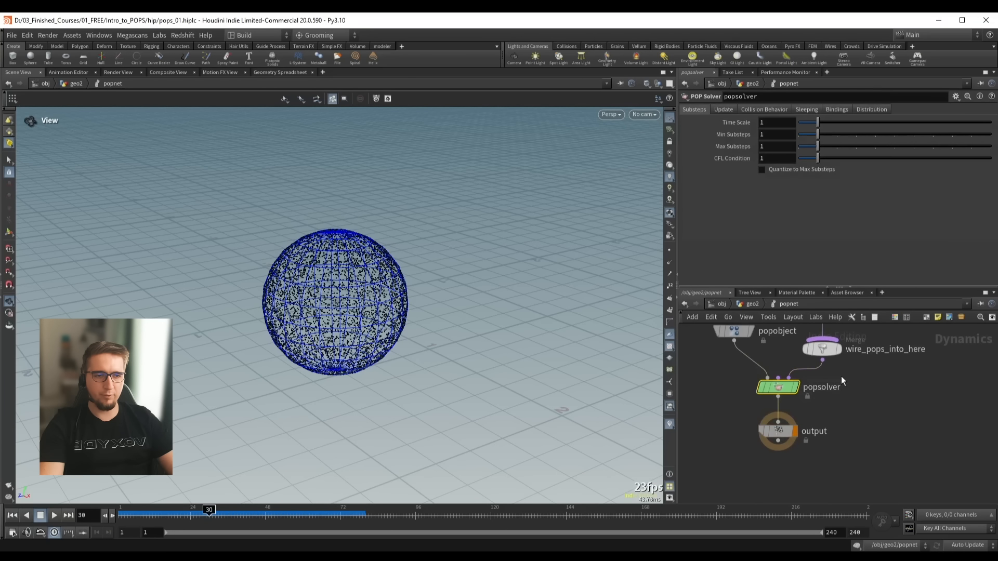
key("h")
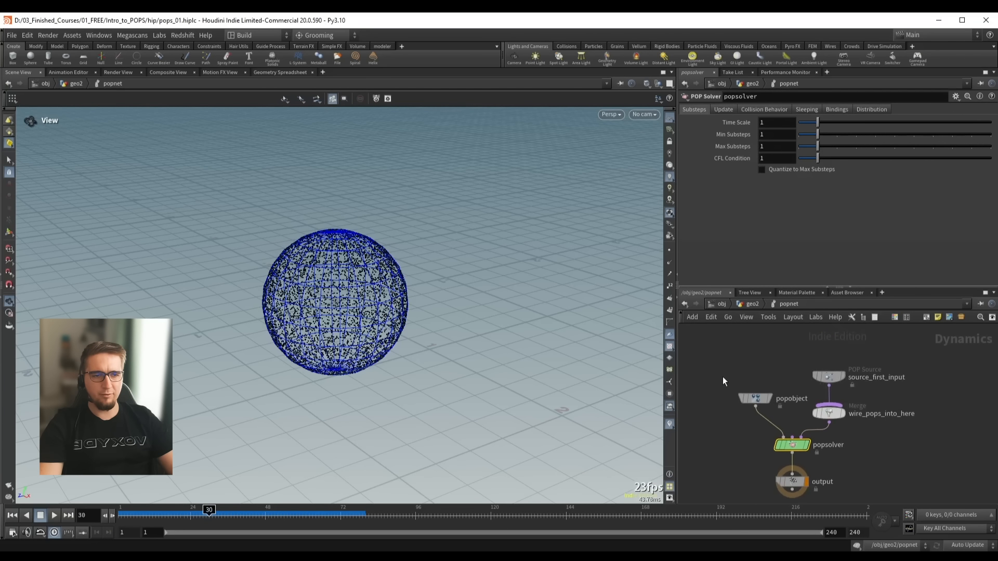
left_click_drag(722, 376, 787, 417)
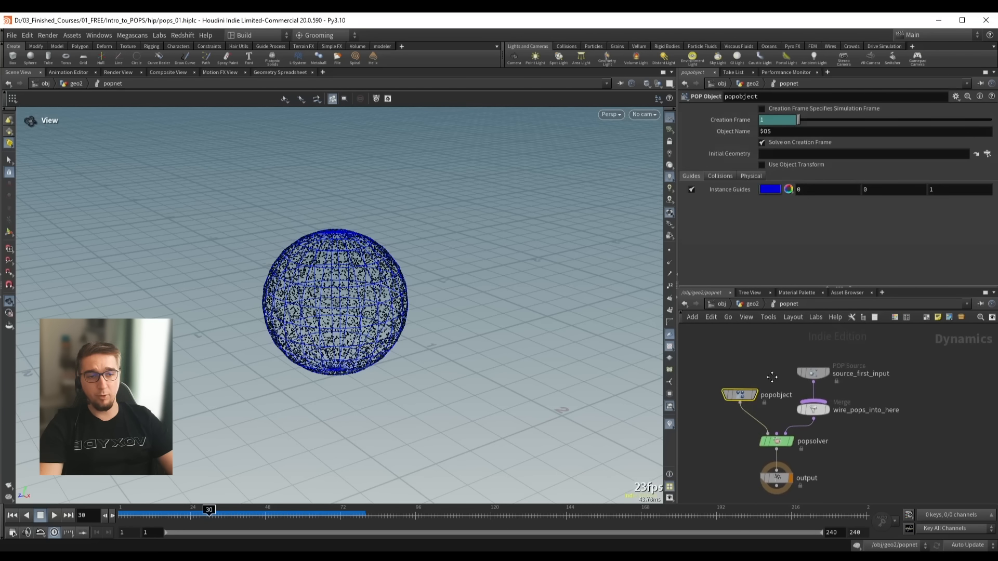
middle_click_drag(772, 377, 768, 376)
left_click_drag(780, 352, 844, 381)
middle_click_drag(870, 399, 878, 379)
scroll(746, 353, "down", 1)
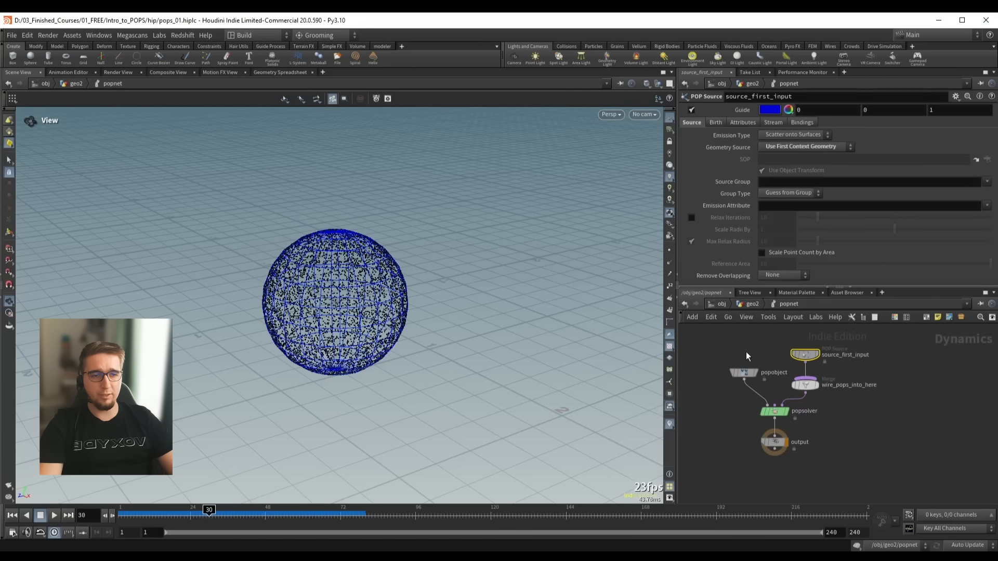
Spread out the dynamics nodes, leaving more room between the POP Source and the wire_pops_into_here merge
middle_click_drag(746, 353, 751, 376)
left_click_drag(750, 395, 734, 392)
middle_click_drag(804, 453, 849, 463)
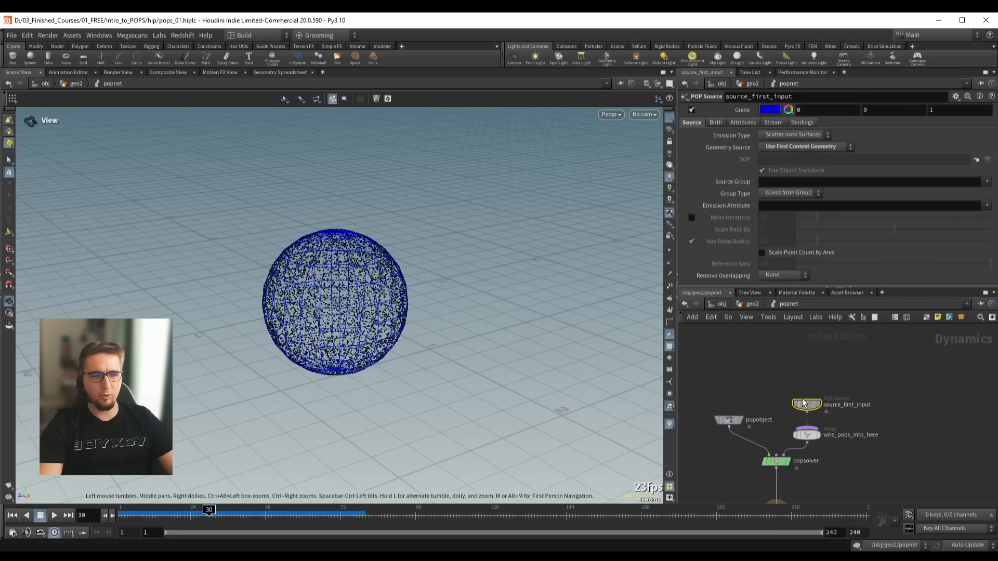
left_click_drag(803, 403, 803, 359)
middle_click_drag(844, 399, 835, 370)
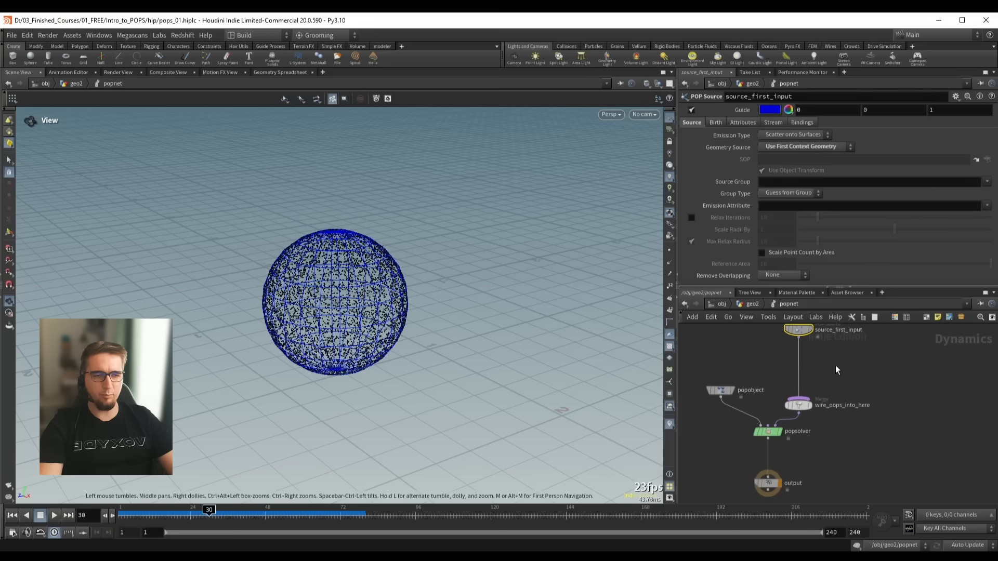
Add a POP Force node beside the link between the source and the merge
left_click(837, 364)
key("Tab")
type("pop")
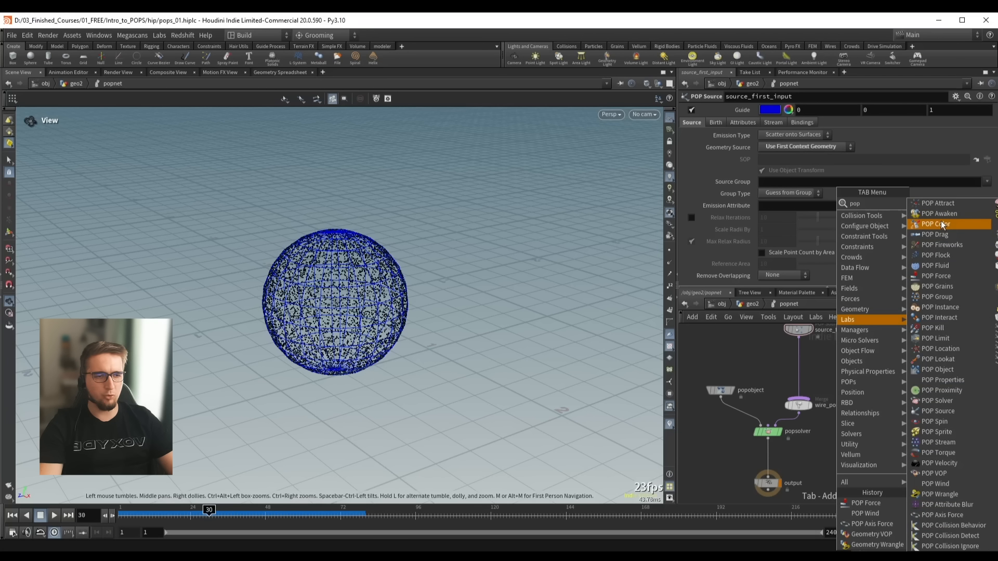
left_click(933, 277)
left_click(851, 367)
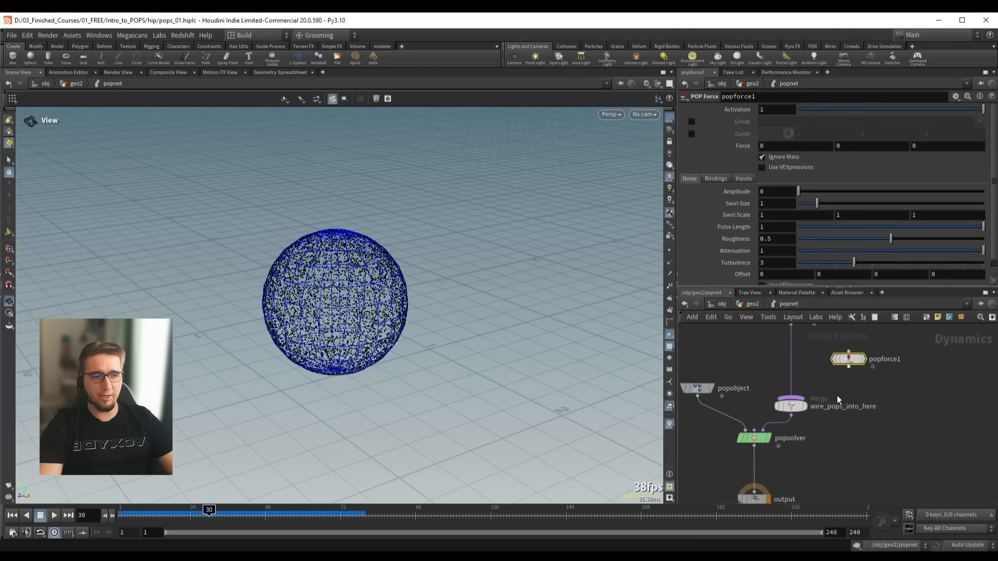
Connect the POP Force node's output to the wire_pops_into_here merge
scroll(806, 383, "up", 3)
mouse_move(875, 421)
middle_mouse_down()
mouse_move(866, 480)
mouse_move(873, 401)
middle_mouse_up()
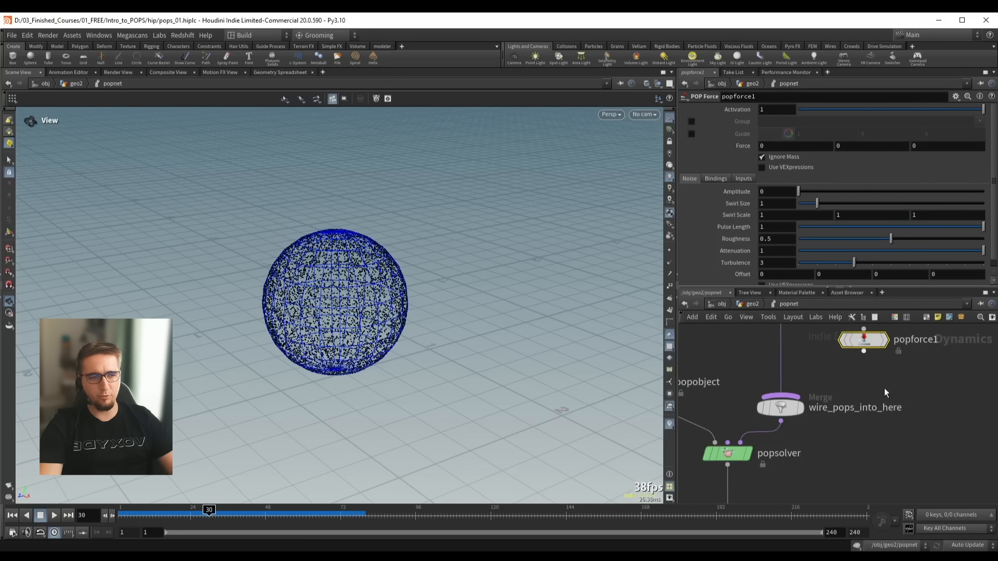
scroll(884, 392, "down", 3)
left_click_drag(851, 396, 812, 434)
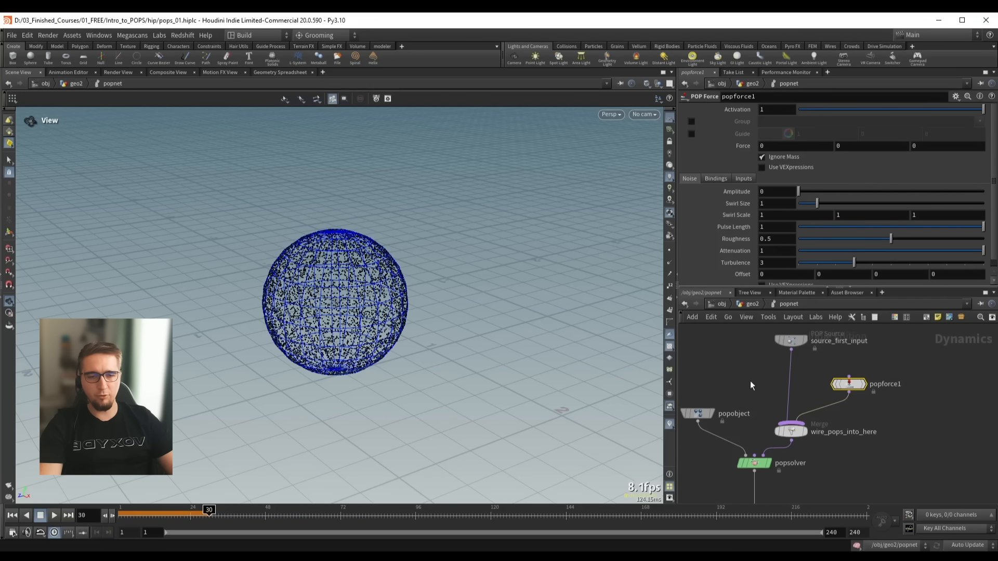
Play the simulation from the first frame to about frame 39 and view the particles on the sphere
middle_click_drag(750, 381, 758, 372)
left_click(12, 515)
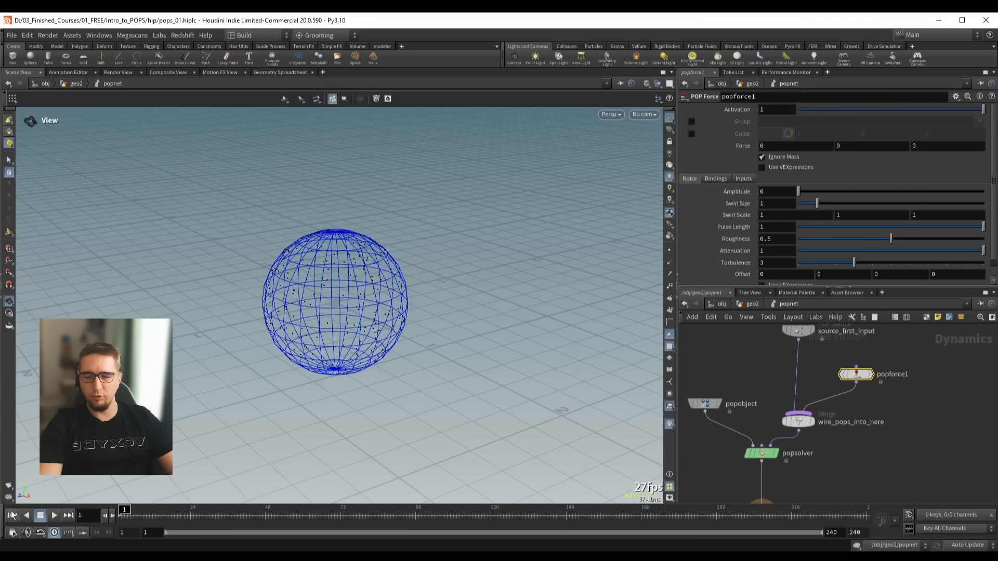
left_click(54, 516)
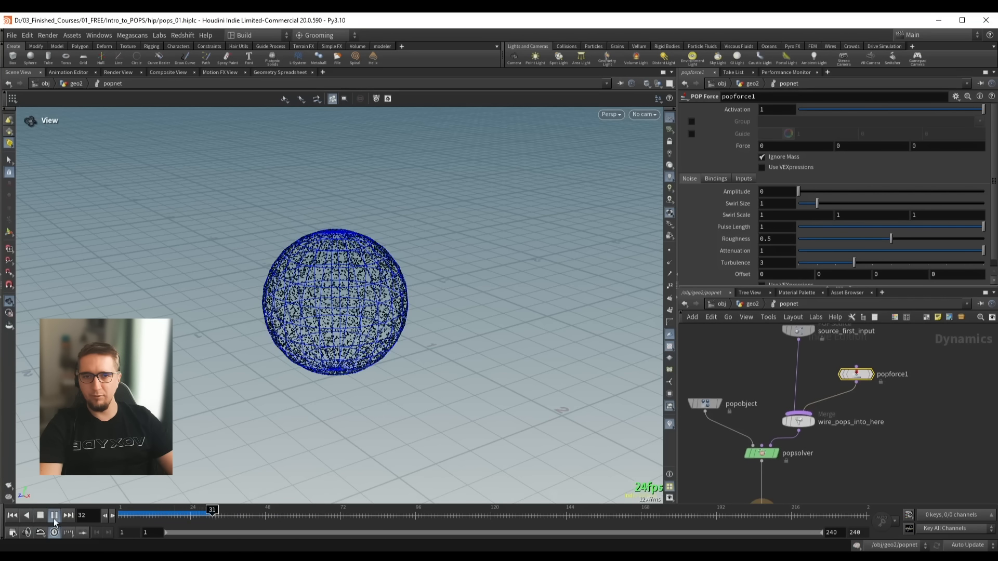
left_click(54, 519)
scroll(252, 314, "down", 2)
left_click_drag(254, 312, 397, 305)
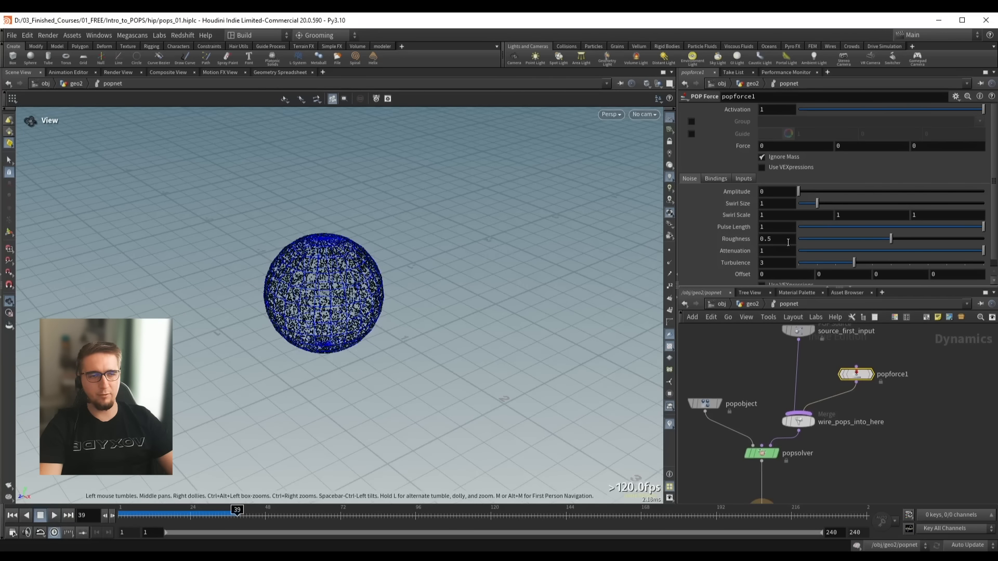
scroll(287, 277, "down", 2)
left_click_drag(286, 278, 330, 326)
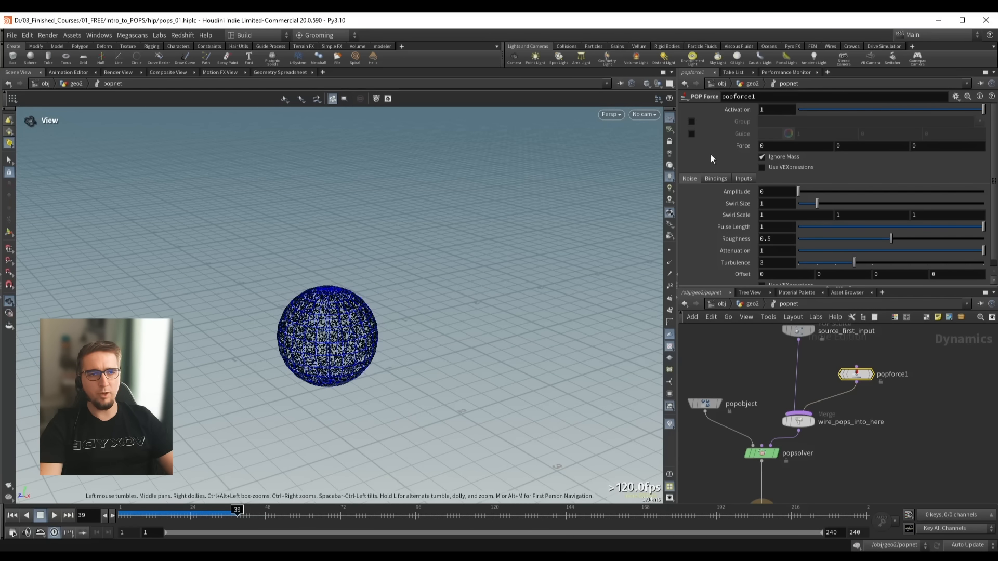
Set the POP Force's Y force component to 1
left_click(868, 145)
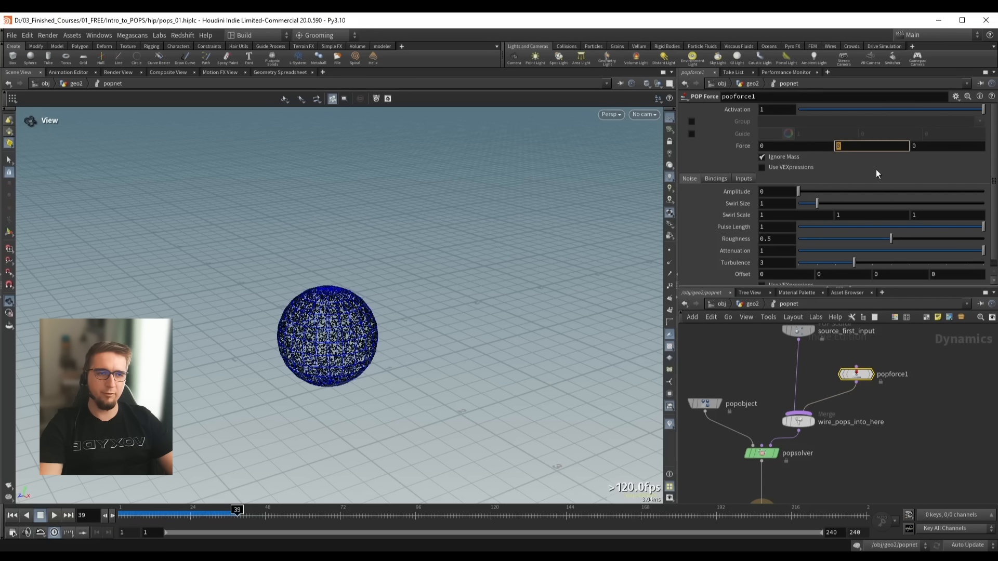
type("1")
key("Return")
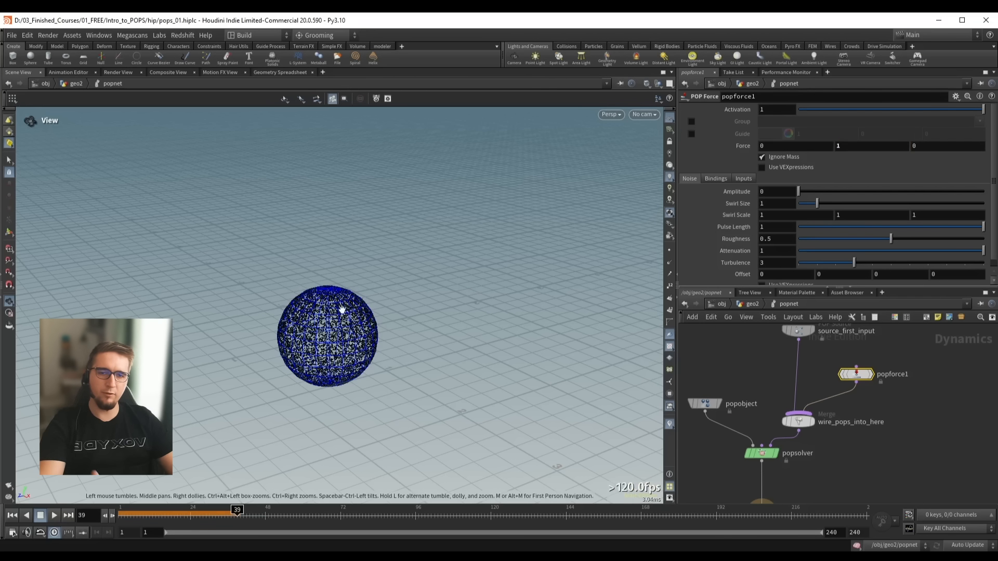
scroll(339, 291, "down", 1)
middle_click_drag(339, 291, 332, 288)
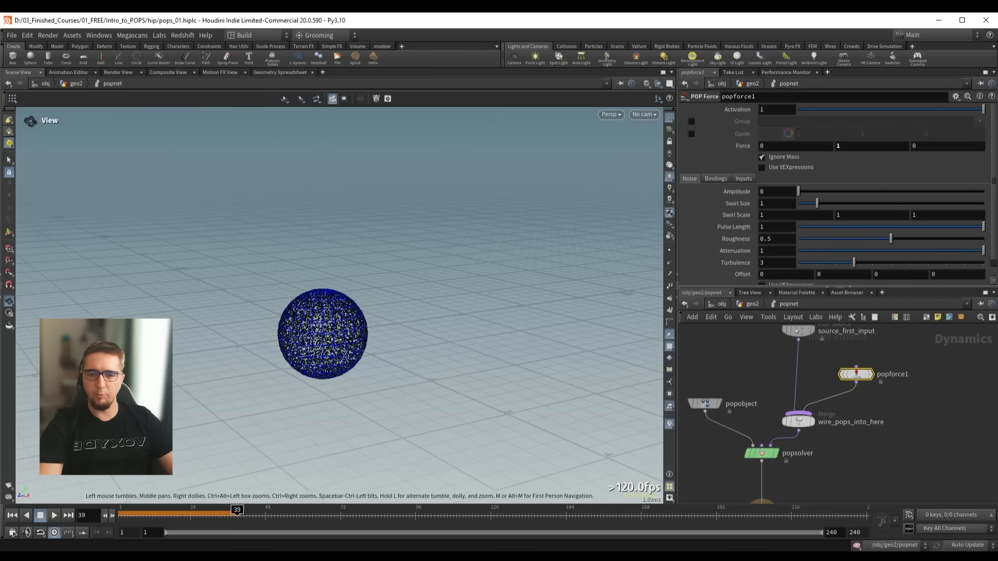
Play the simulation to about frame 111 and view the particle column above the sphere
left_click(21, 515)
left_click(54, 515)
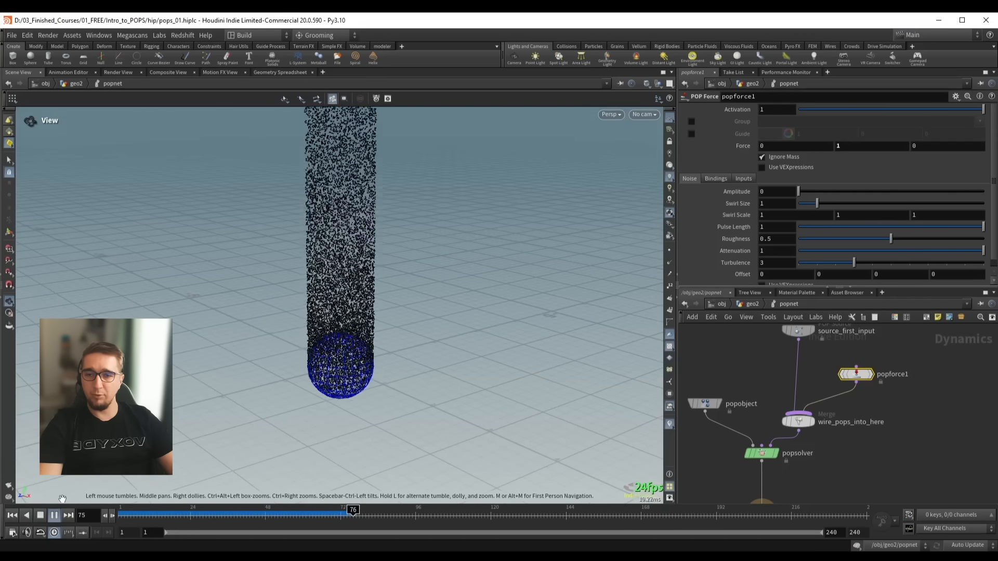
left_click(54, 515)
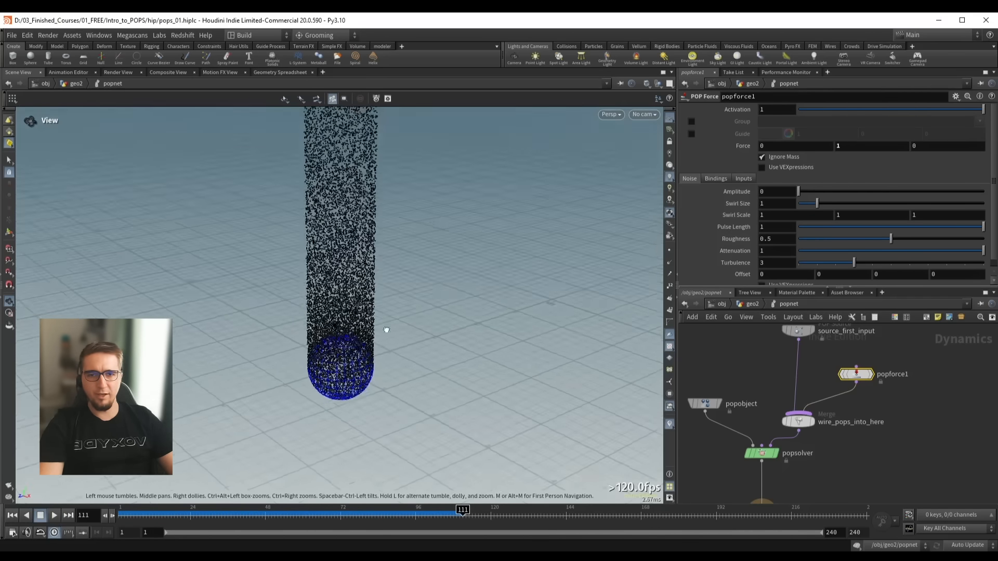
left_click_drag(366, 331, 360, 331)
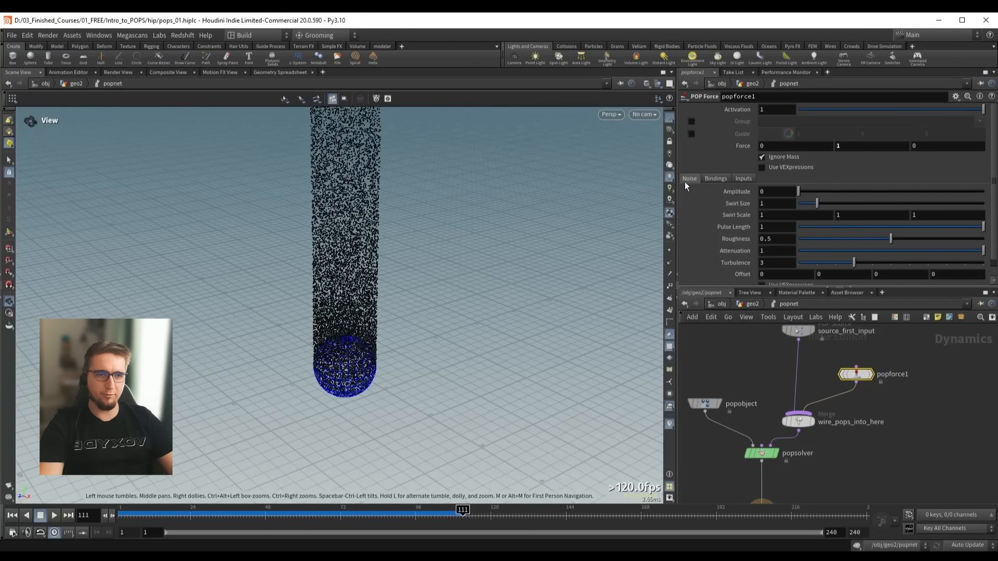
Set the POP Force's noise amplitude to 1 and replay the simulation from the first frame to about frame 135
left_click_drag(805, 191, 814, 195)
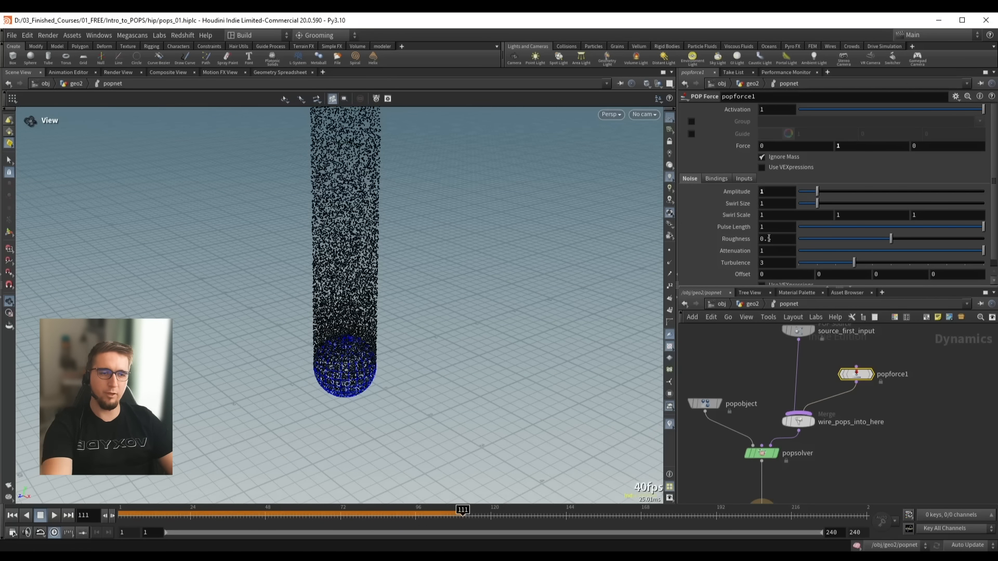
left_click_drag(347, 328, 337, 306)
key("ctrl+Up")
key("Up")
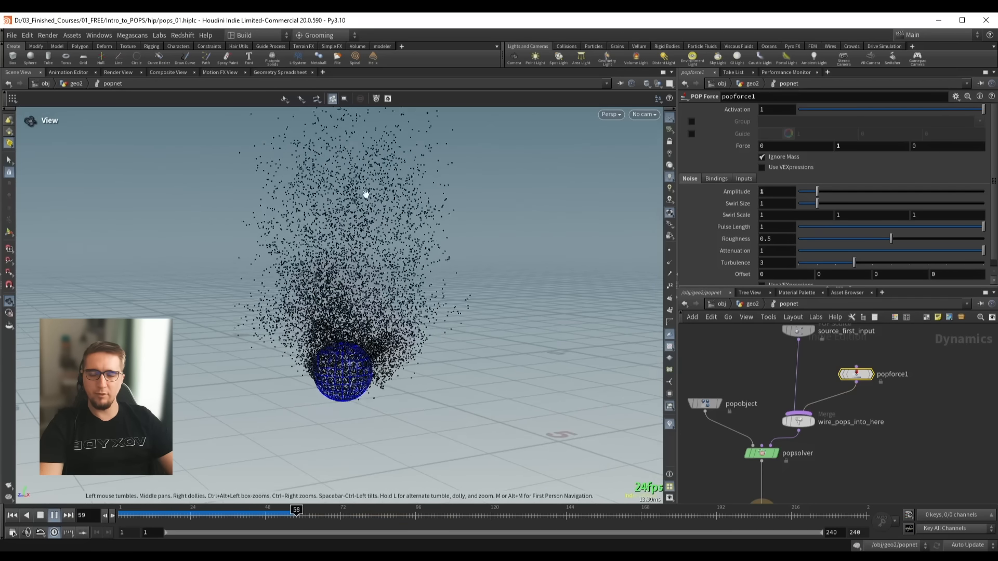
left_click_drag(345, 334, 351, 322)
key("Up")
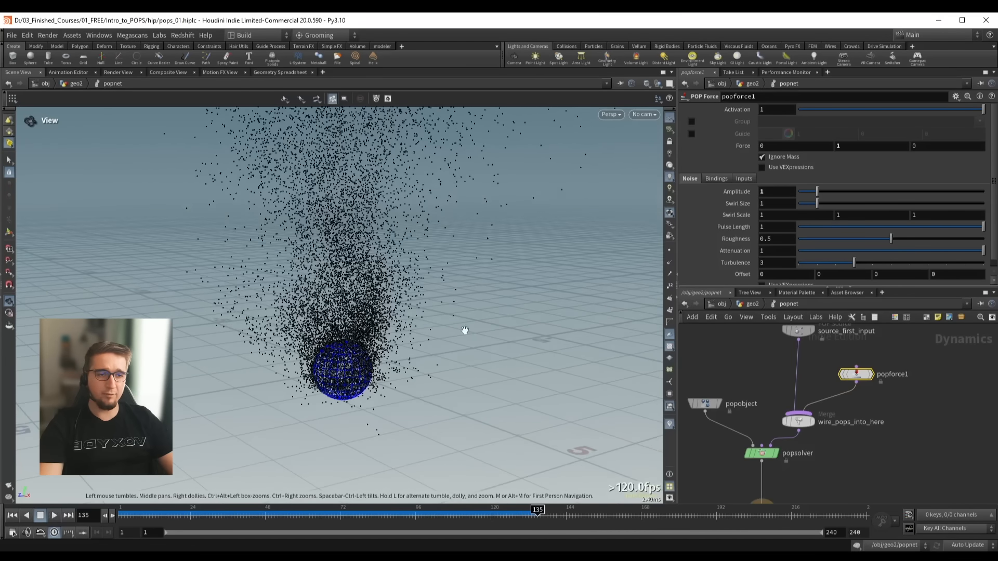
Move the wire_pops_into_here branch up and space source_first_input farther above the merge in the network
key("h")
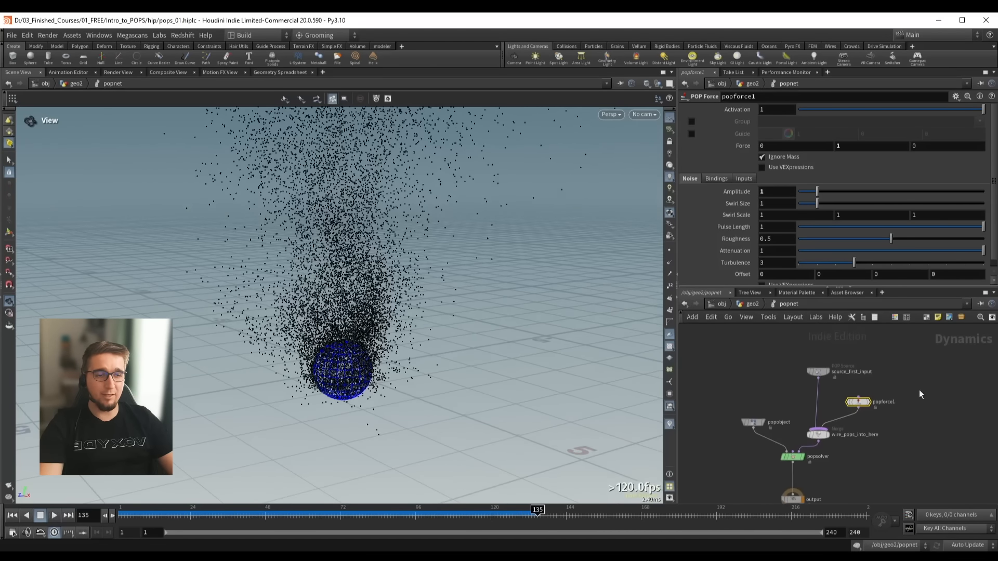
left_click_drag(828, 435, 821, 398)
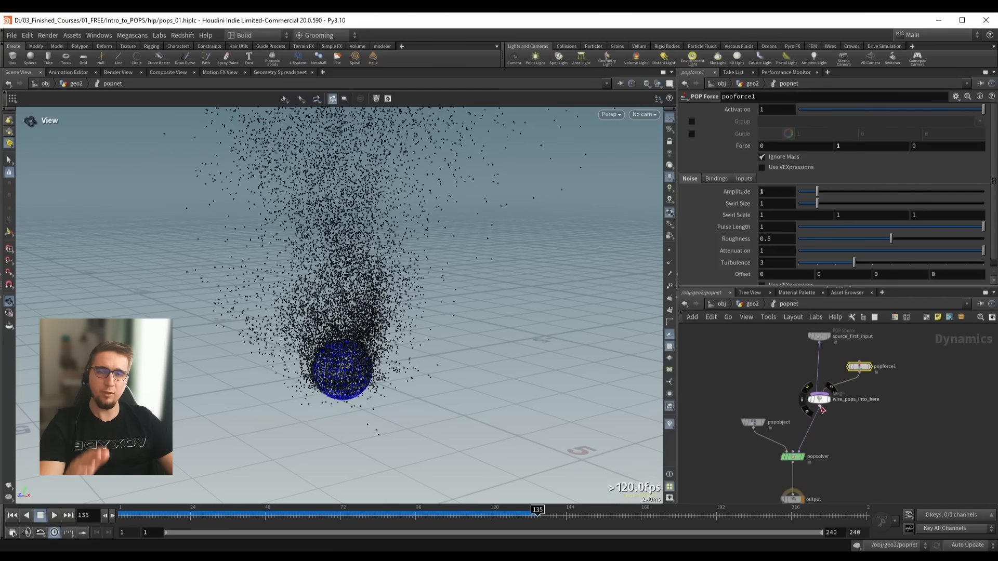
middle_click_drag(897, 415, 889, 472)
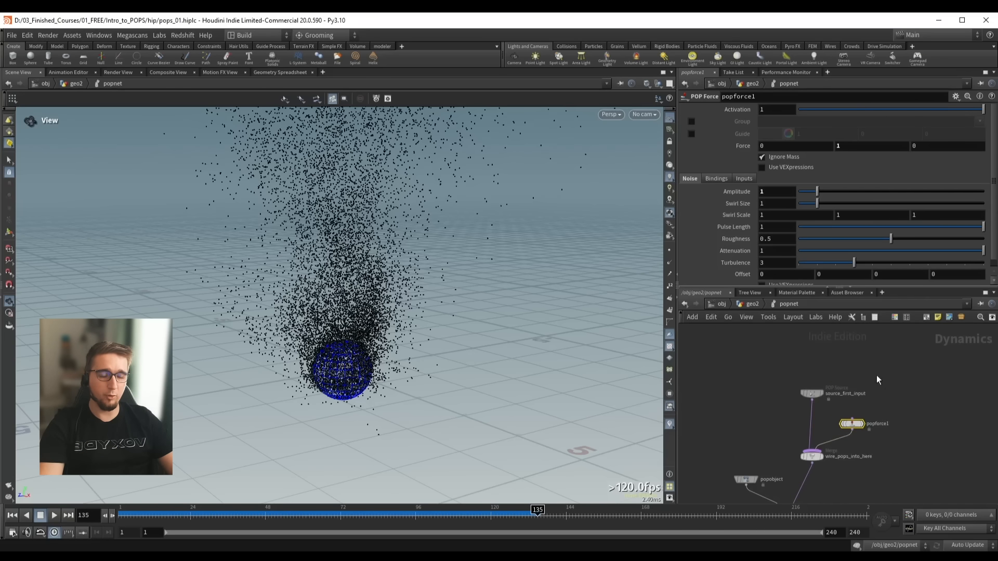
middle_click_drag(876, 375, 874, 384)
left_click_drag(812, 404, 805, 367)
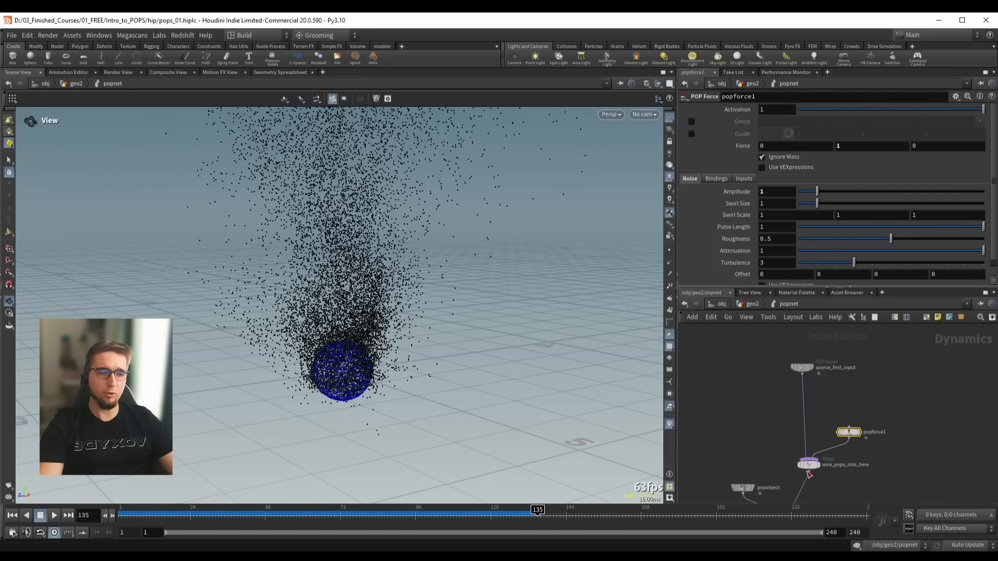
middle_click_drag(879, 478, 853, 434)
scroll(853, 434, "up", 2)
left_click_drag(812, 368, 807, 357)
Add a POP Color node beside the POP Force and connect its output to the wire_pops_into_here merge
middle_click_drag(870, 382, 840, 402)
key("Tab")
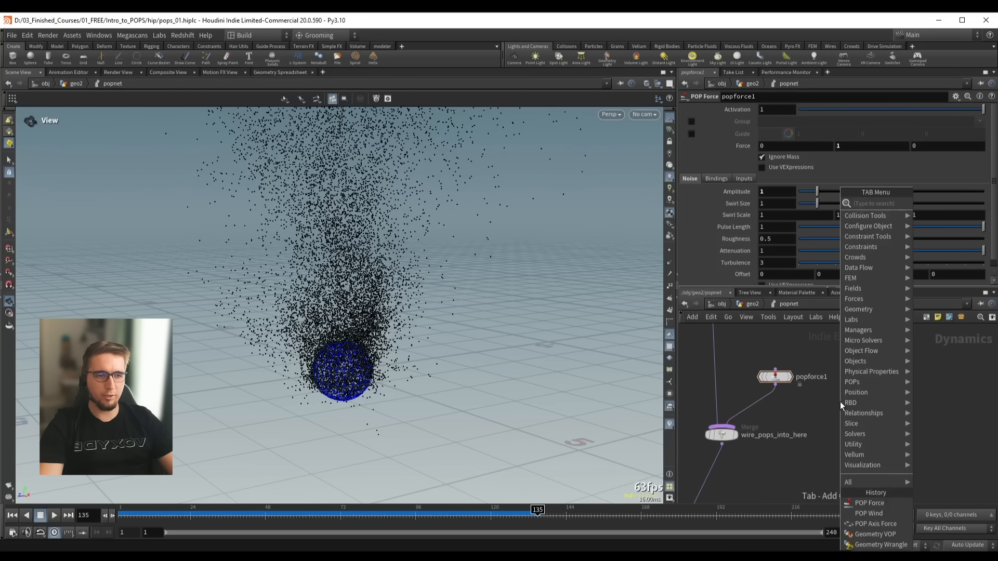
type("pop col")
key("Return")
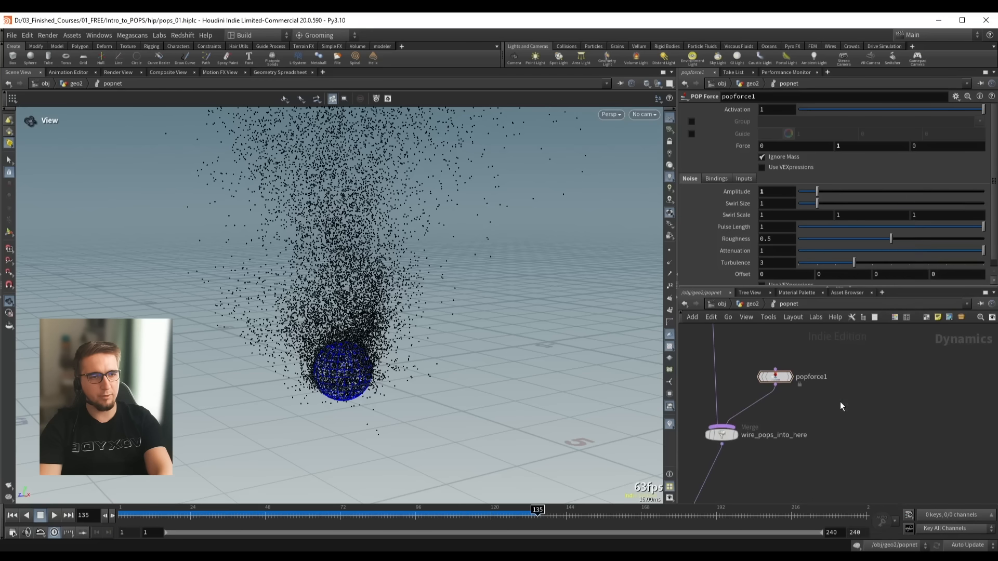
left_click(839, 401)
left_click_drag(840, 410, 741, 438)
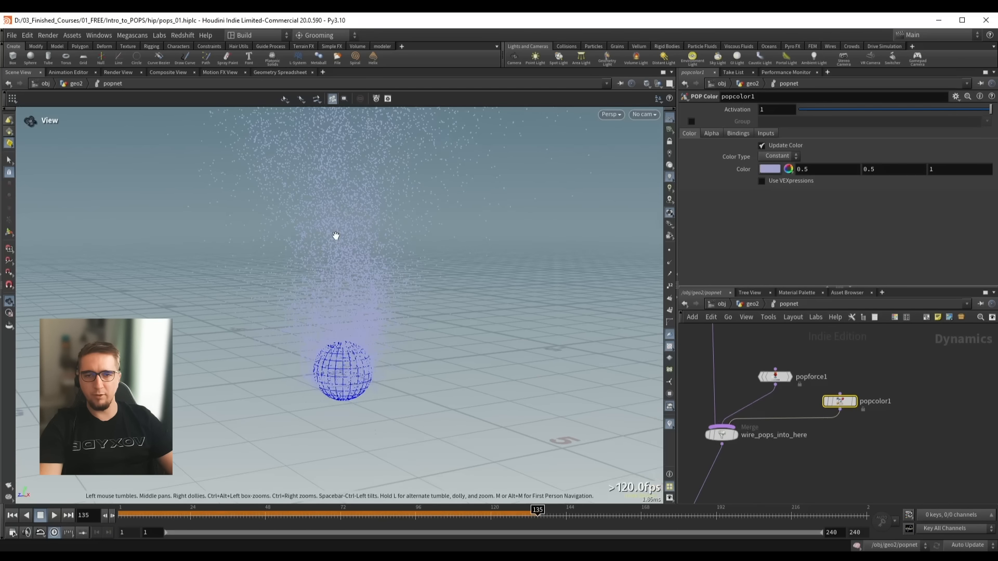
Replay the simulation from the first frame to about frame 55 and view the colored particles
key("ctrl+Up")
key("Up")
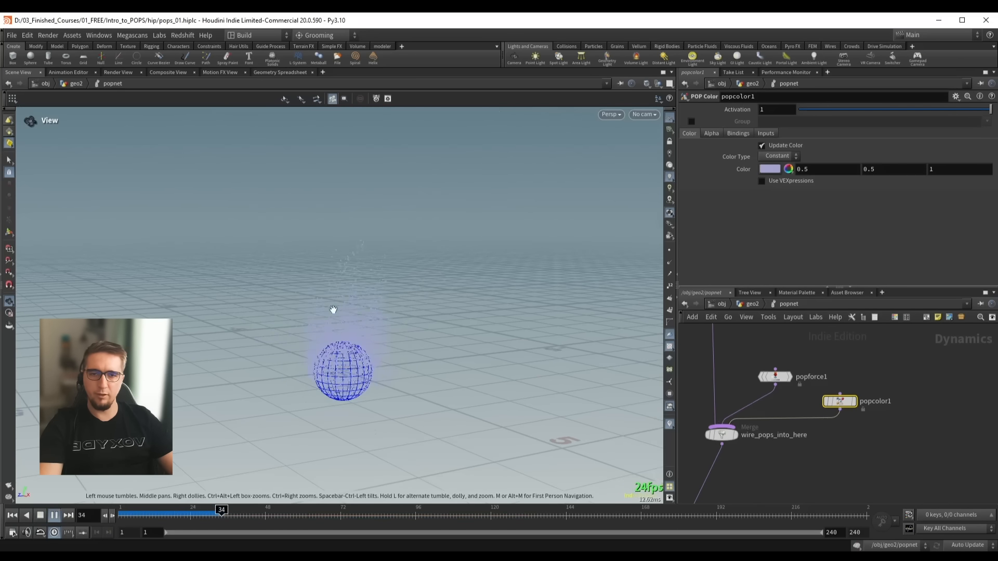
left_click_drag(333, 310, 345, 310)
key("Up")
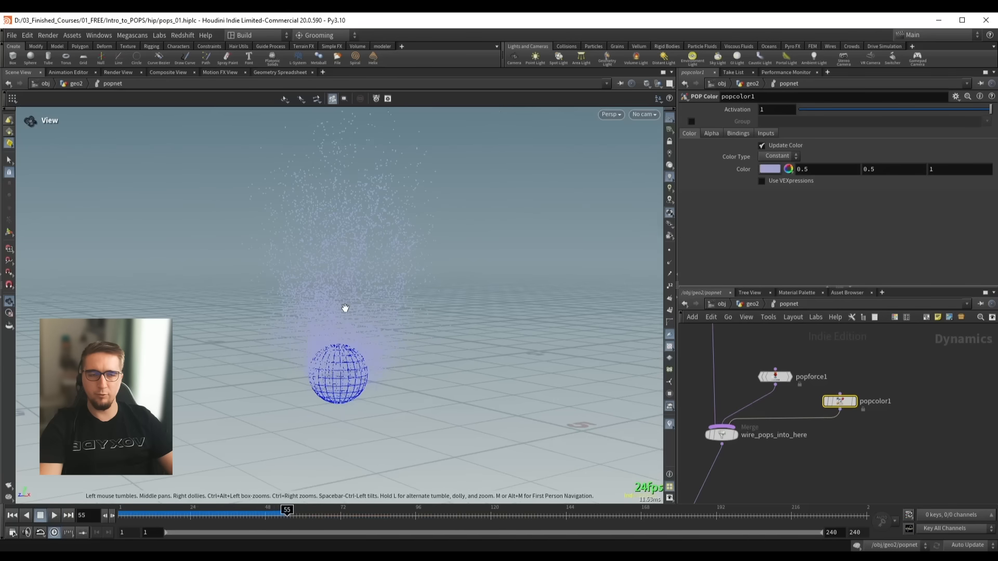
Set the POP Color's constant color to pure red (1, 0, 0) and view the particles
left_click(768, 169)
left_click(724, 97)
left_click(910, 69)
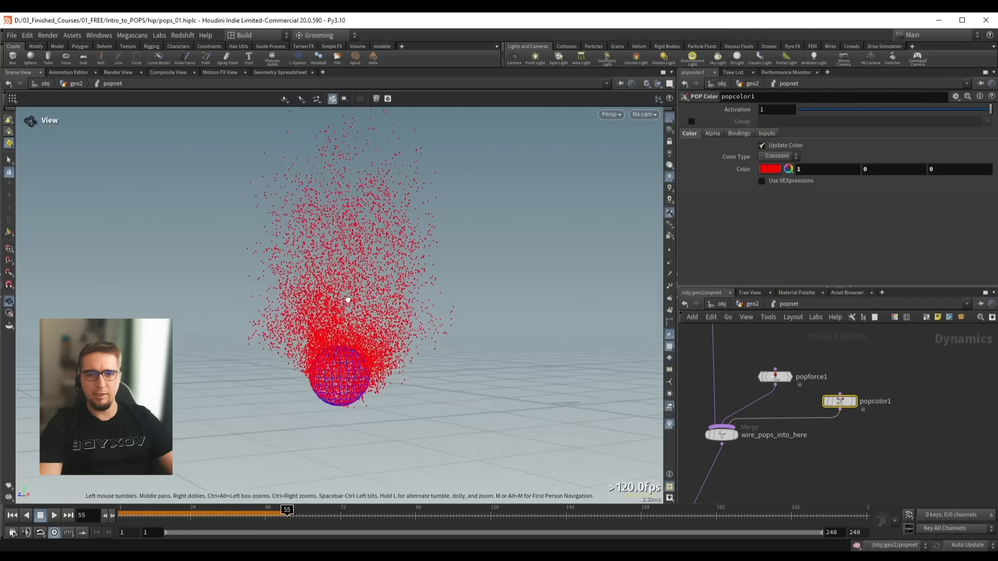
left_click_drag(345, 298, 360, 306)
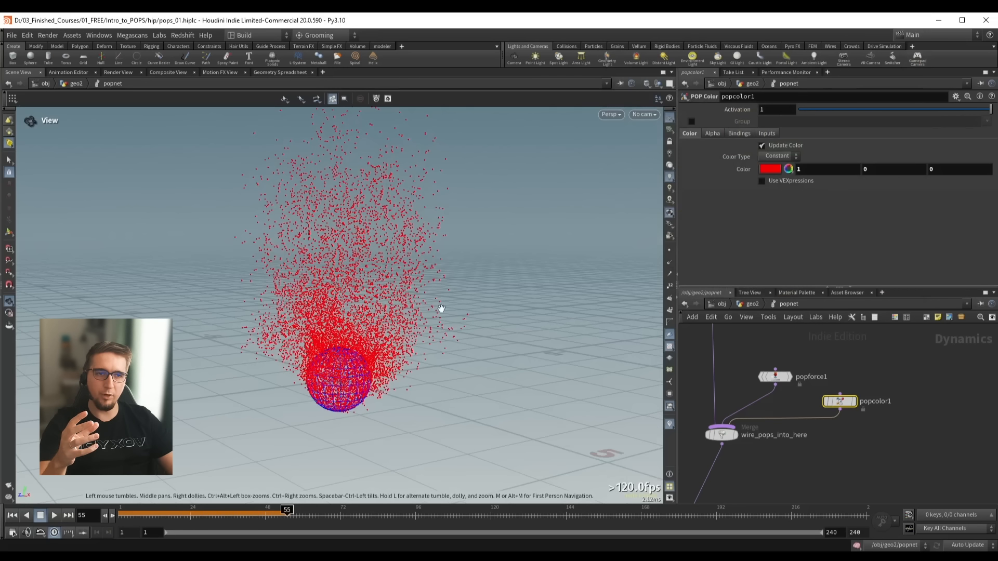
left_click(764, 158)
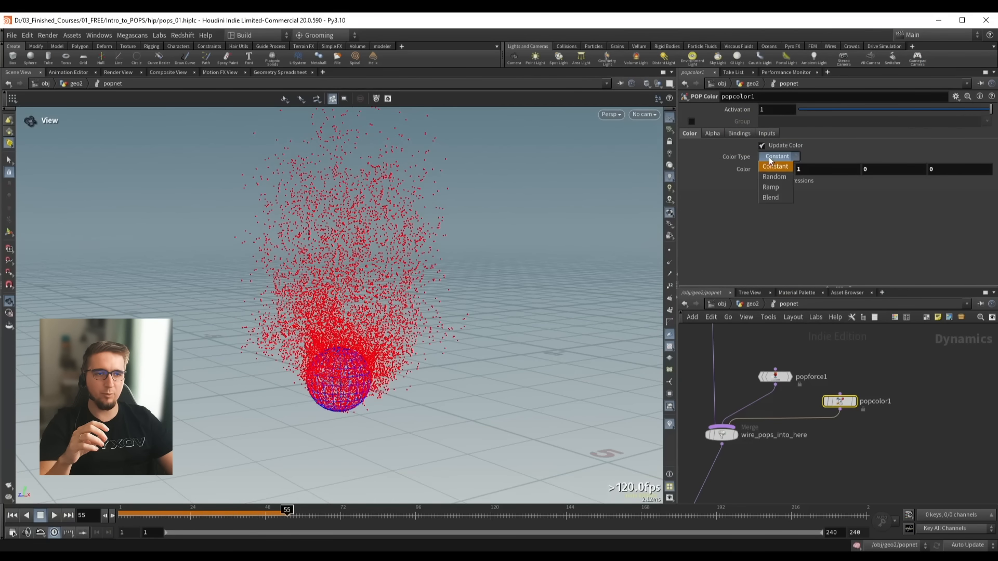
left_click(781, 187)
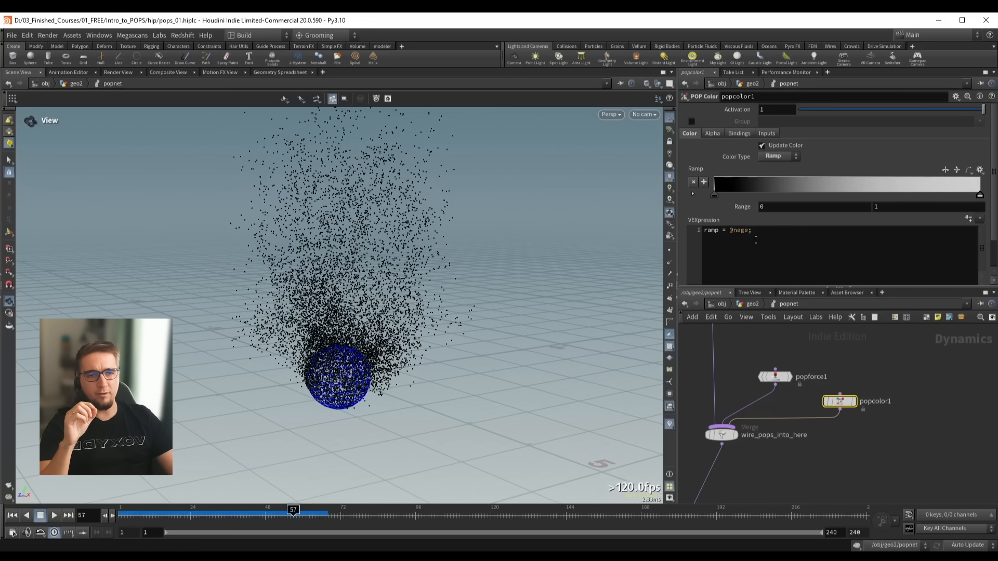
left_click_drag(731, 234, 755, 234)
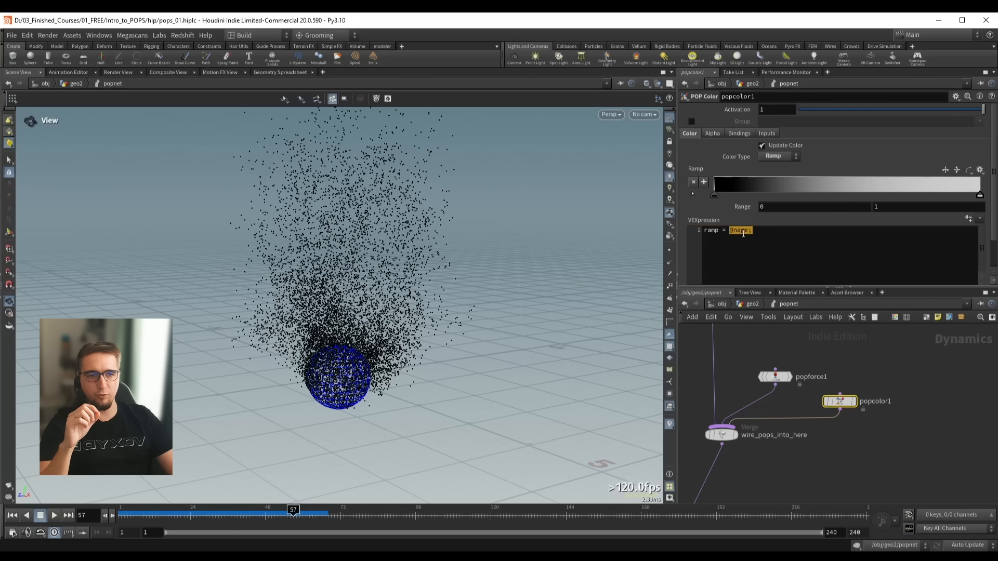
left_click(745, 235)
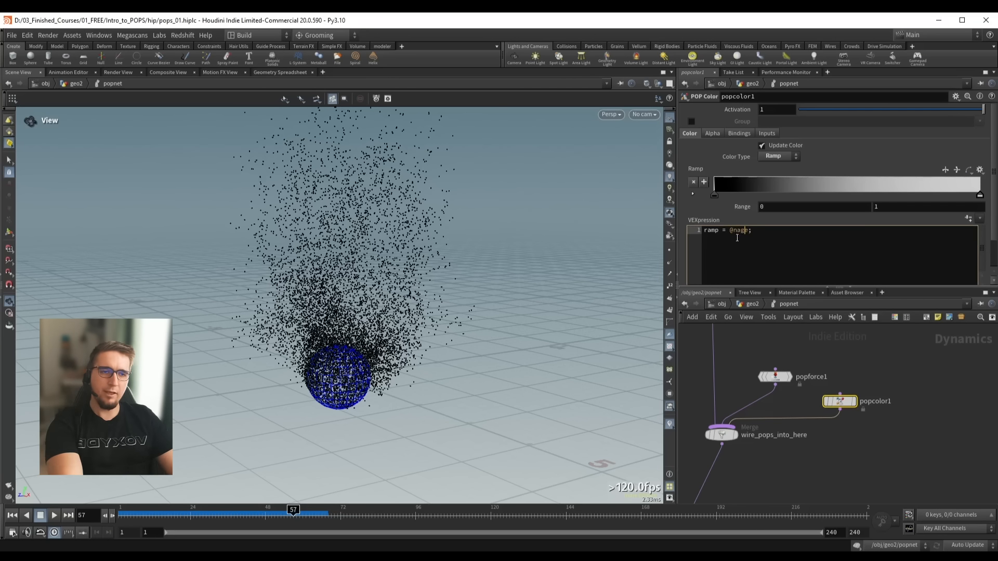
key("BackSpace")
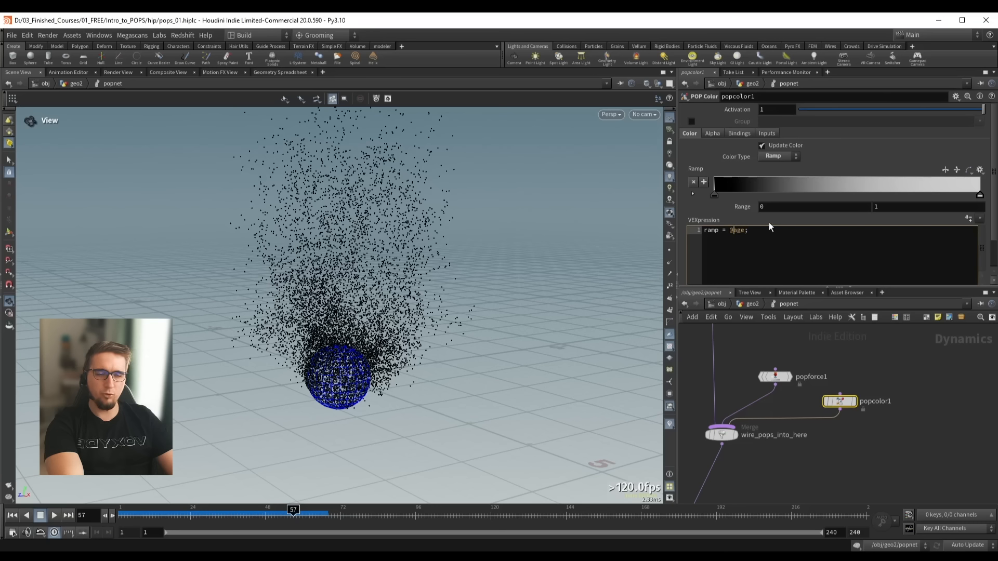
key("ctrl+Return")
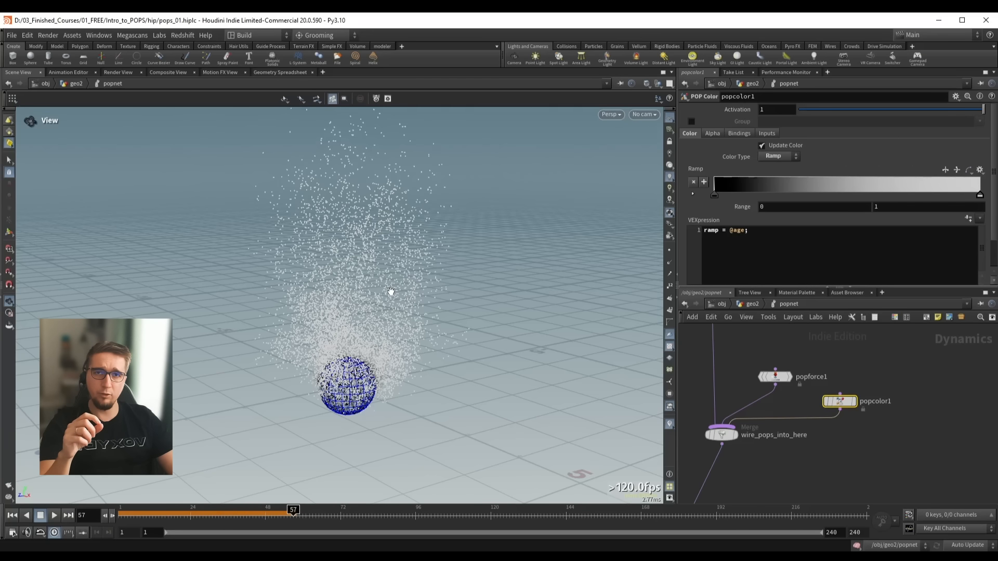
left_click_drag(391, 291, 383, 304)
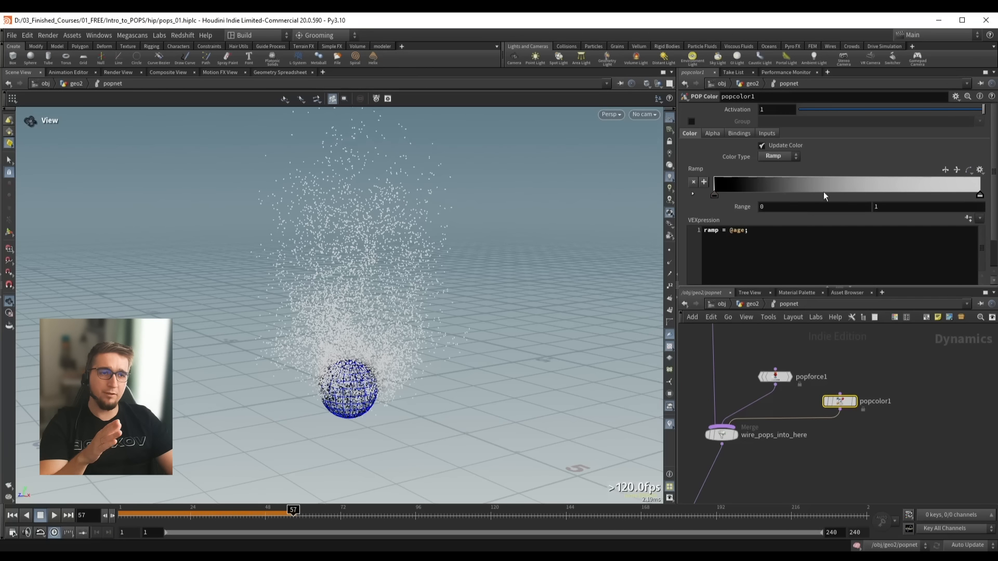
Play the simulation from the first frame to about frame 54 to check the age-based ramp coloring
left_click(12, 515)
left_click(54, 515)
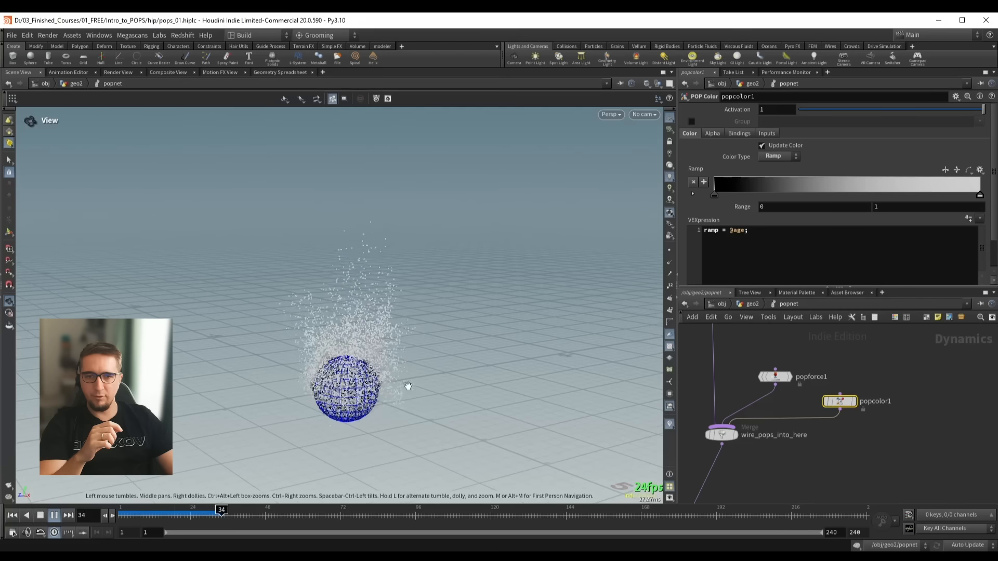
key("Up")
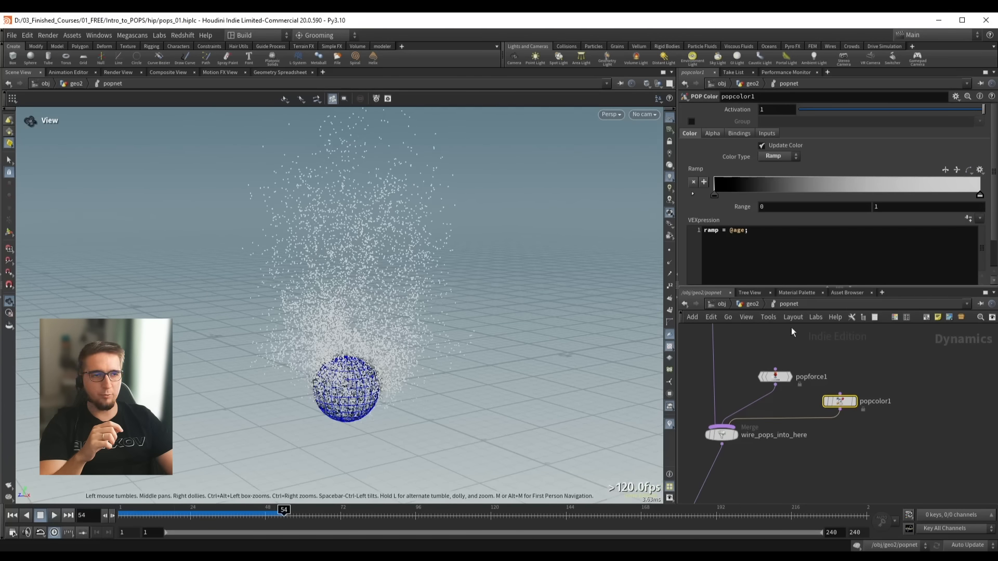
Set the maximum of the POP Color's ramp range to 4
left_click(882, 206)
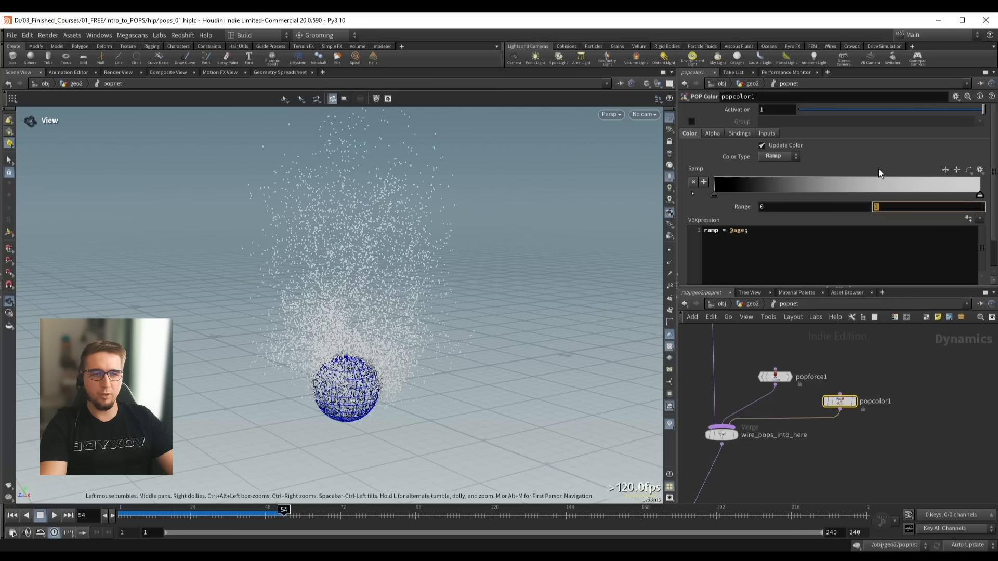
type("4")
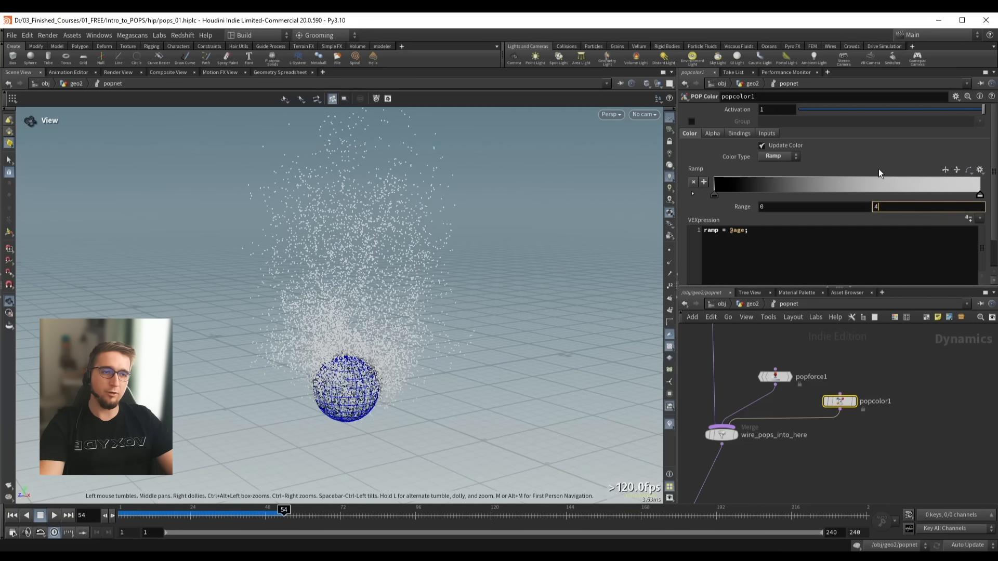
key("Return")
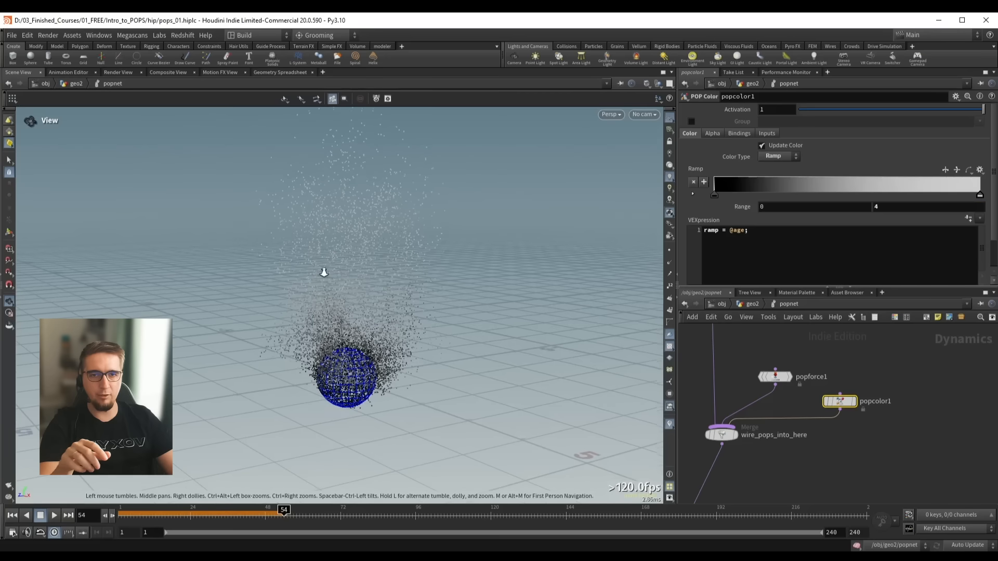
Apply the Blackbody preset to the POP Color's ramp and reverse the ramp
left_click(980, 170)
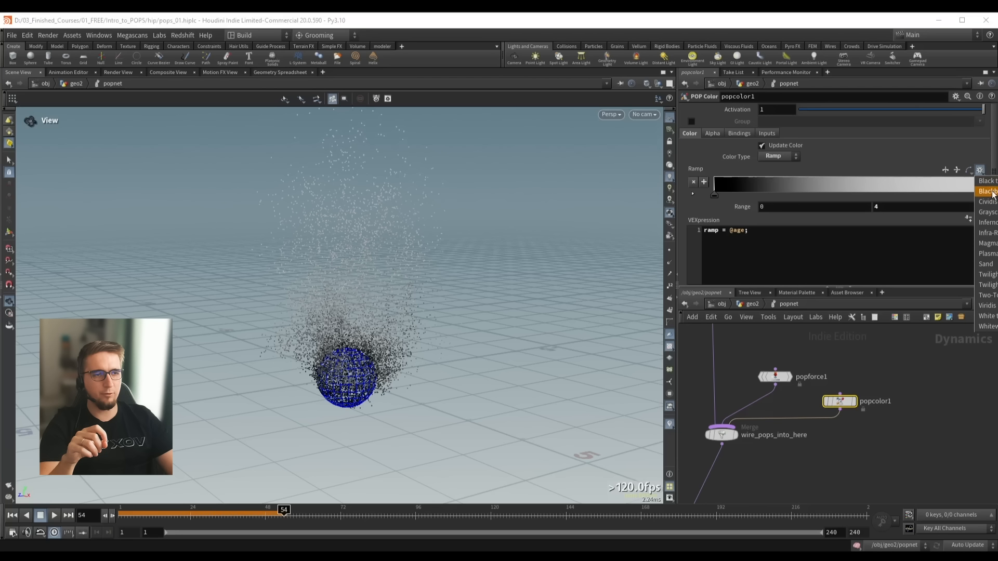
left_click(990, 192)
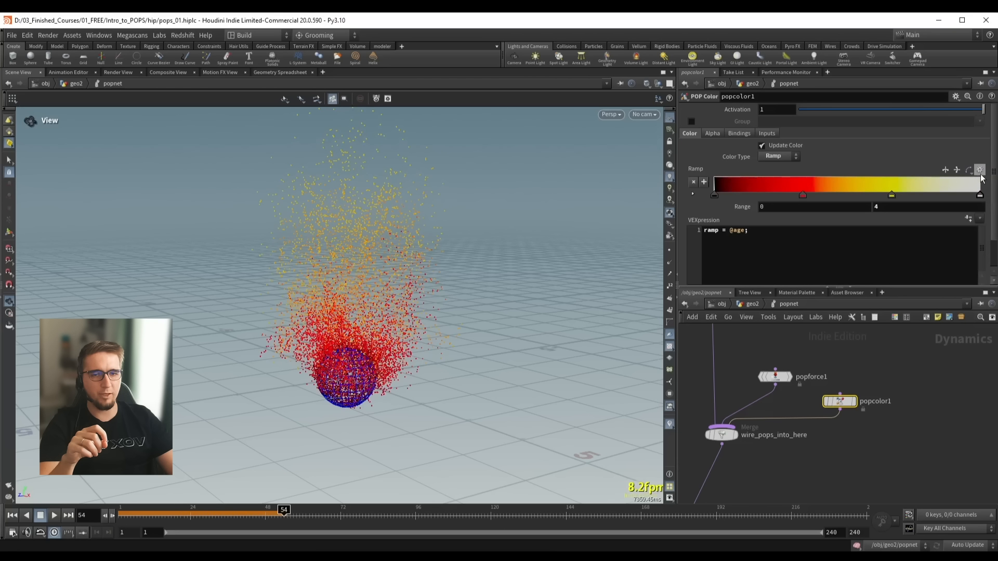
left_click(945, 171)
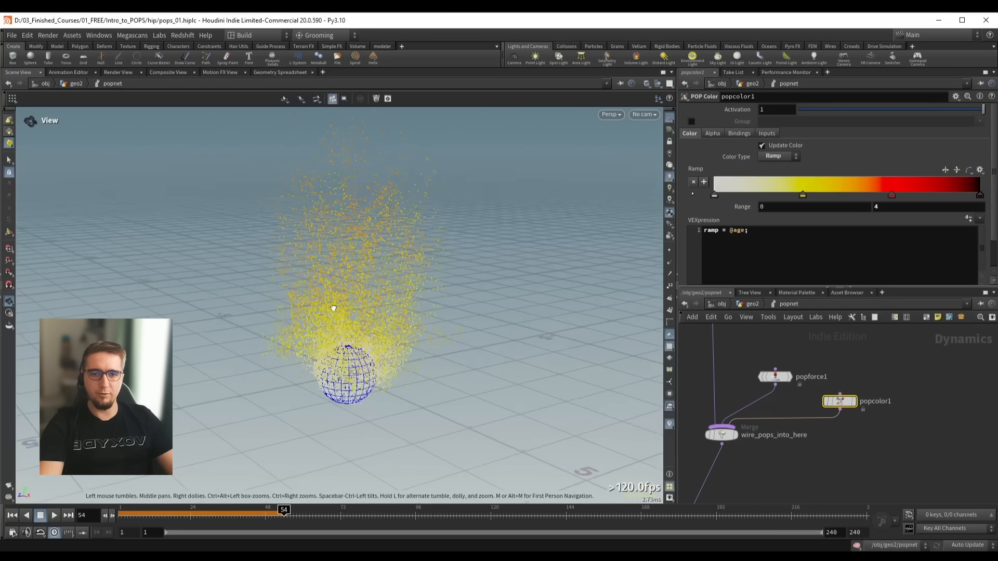
Set the ramp range's maximum to 3 and replay the simulation from the first frame to about frame 86
left_click(876, 206)
type("3")
key("Return")
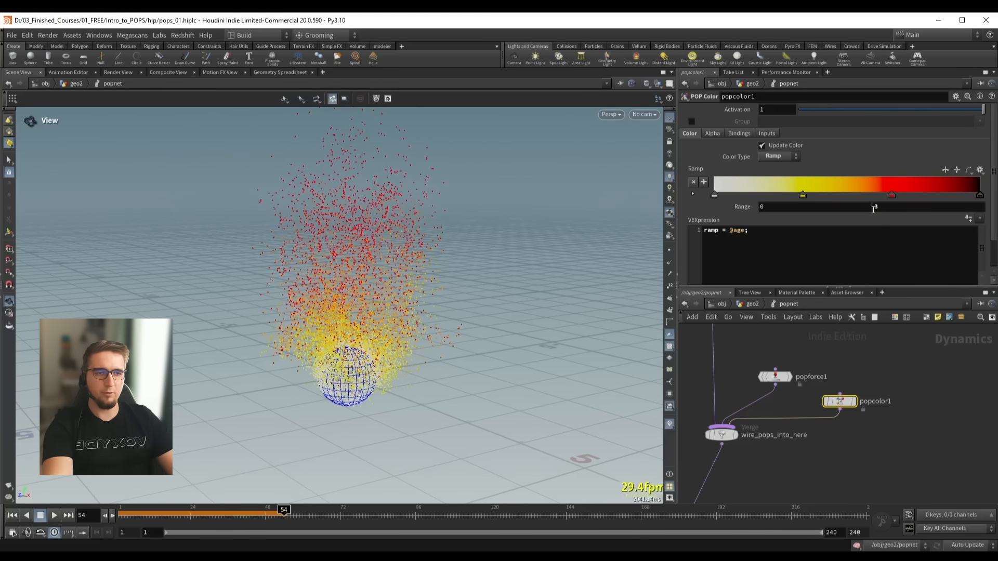
left_click_drag(363, 280, 328, 310)
key("ctrl+Up")
key("Up")
key("Up")
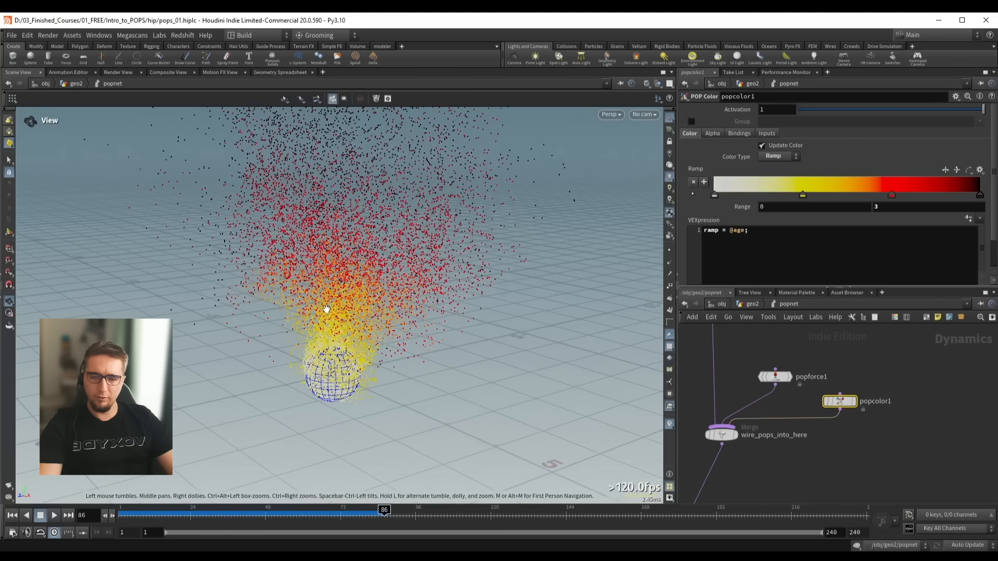
Set the viewport's background color scheme to Dark and close the display options
key("d")
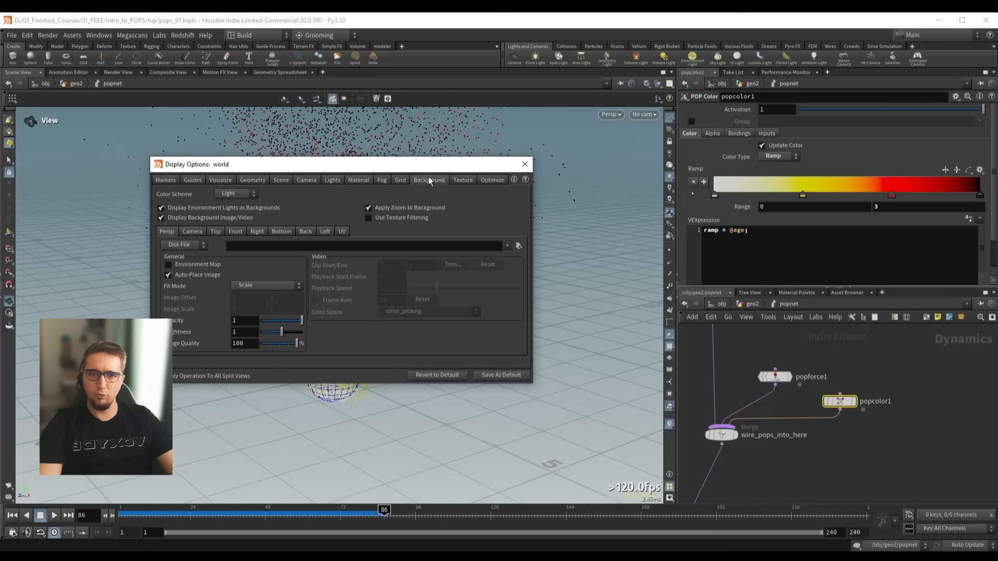
left_click(234, 194)
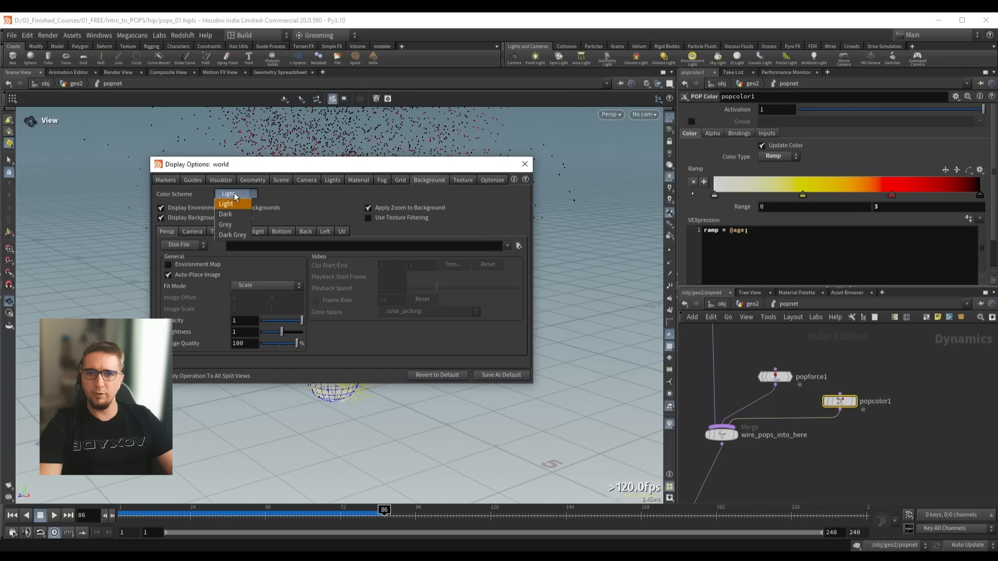
left_click(225, 215)
left_click_drag(405, 171, 426, 180)
left_click(546, 173)
Widen the parameter and network side of the layout and close the separate parameter pane with its tabs
left_click_drag(676, 219, 532, 224)
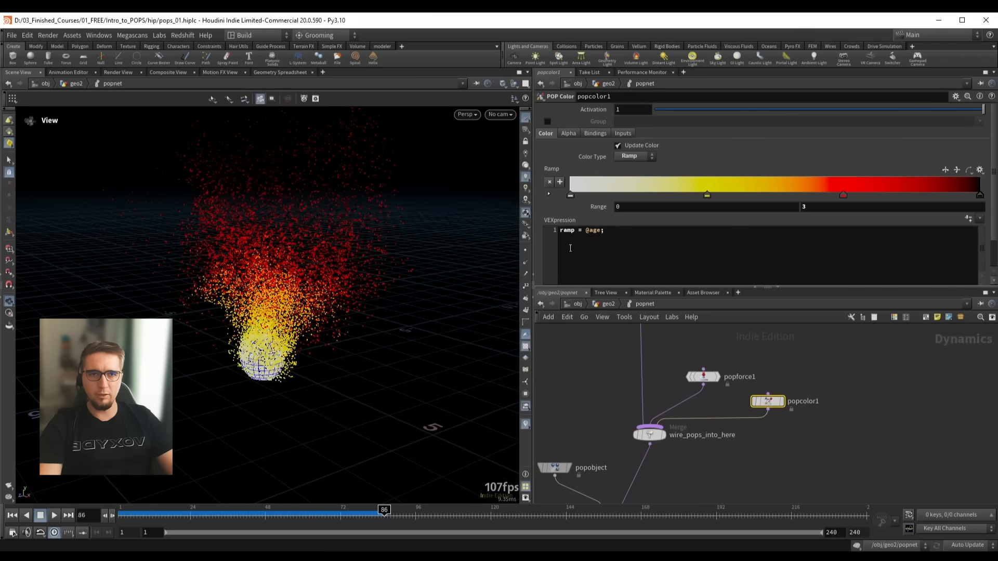
left_click(572, 72)
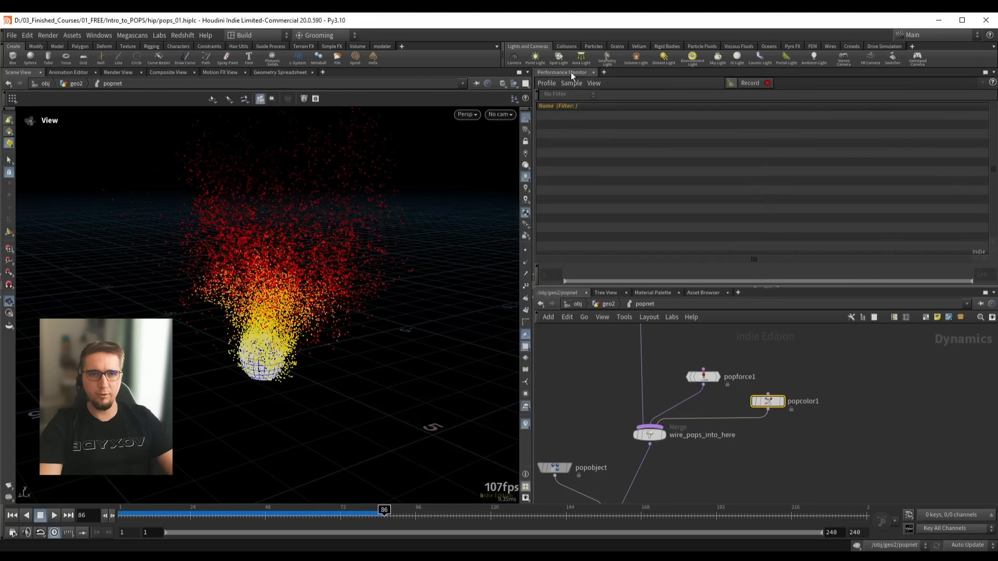
left_click(568, 73)
left_click_drag(562, 121, 526, 122)
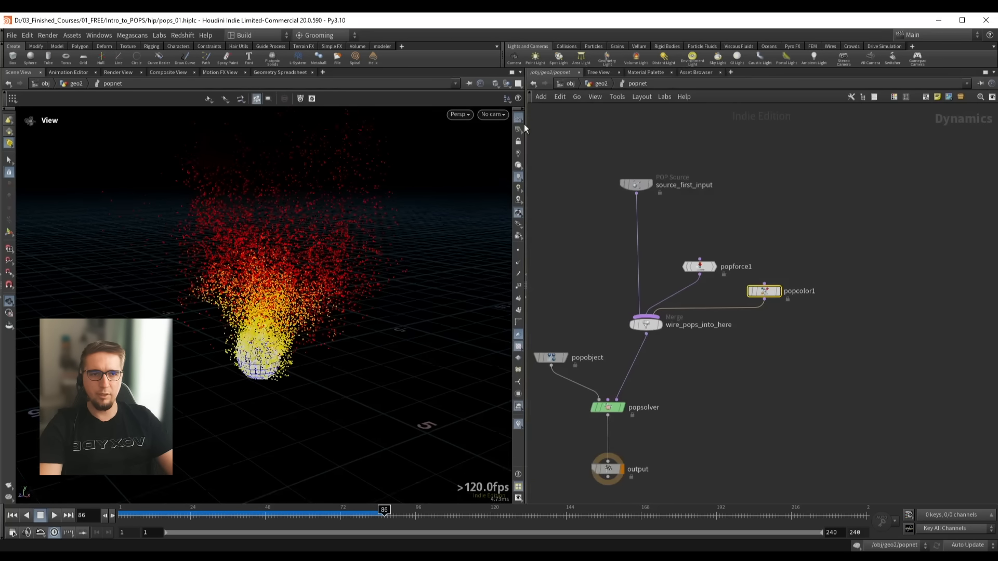
Show the POP Color's parameters inside the network editor, and widen the network pane and enlarge the parameter overlay
scroll(569, 173, "down", 3)
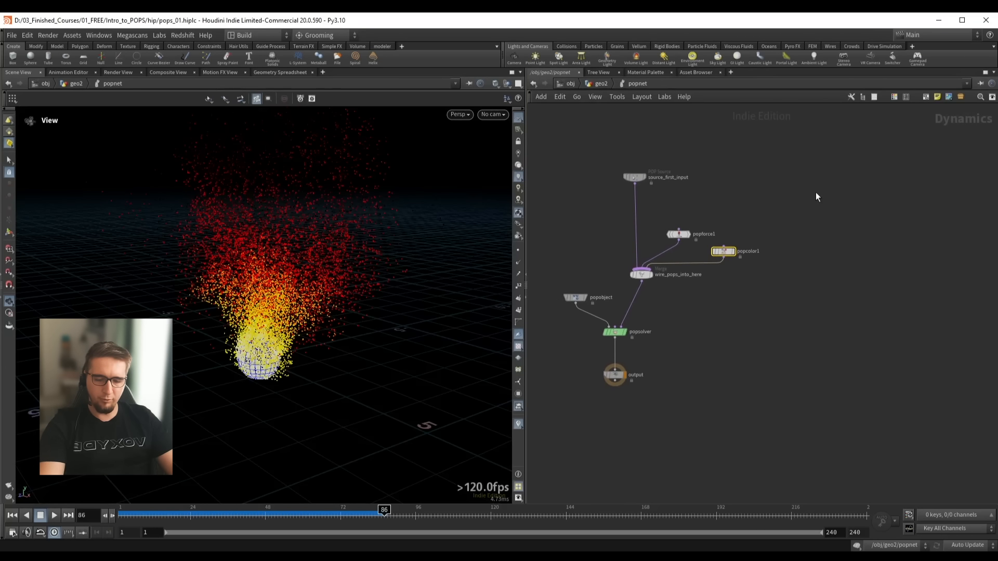
key("p")
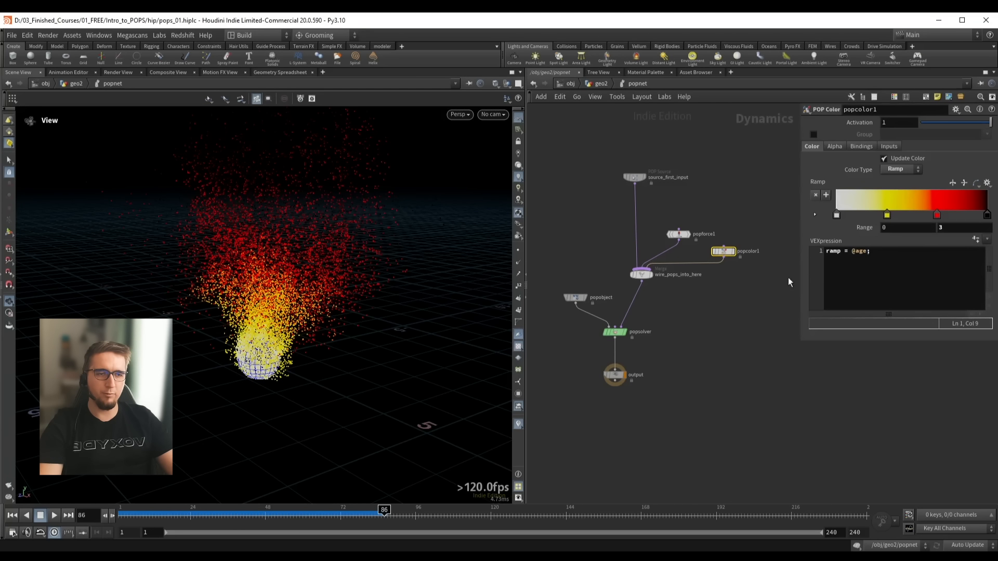
left_click_drag(798, 338, 778, 361)
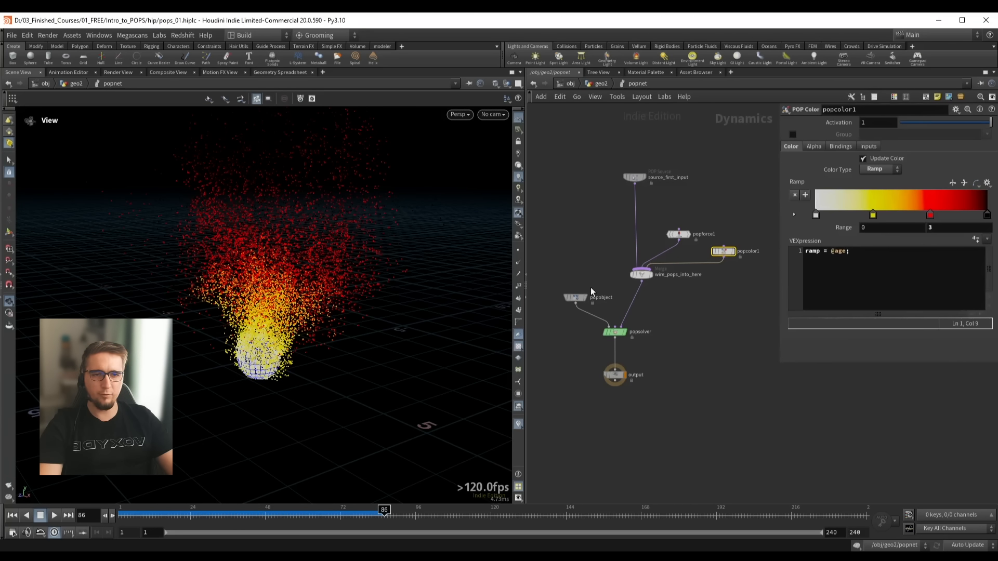
left_click_drag(525, 244, 489, 245)
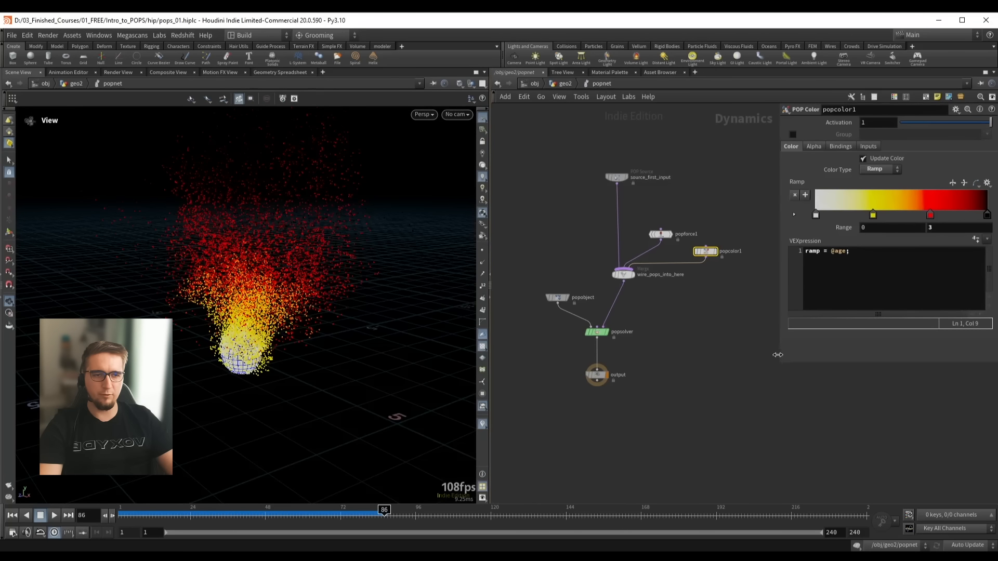
scroll(620, 180, "up", 2)
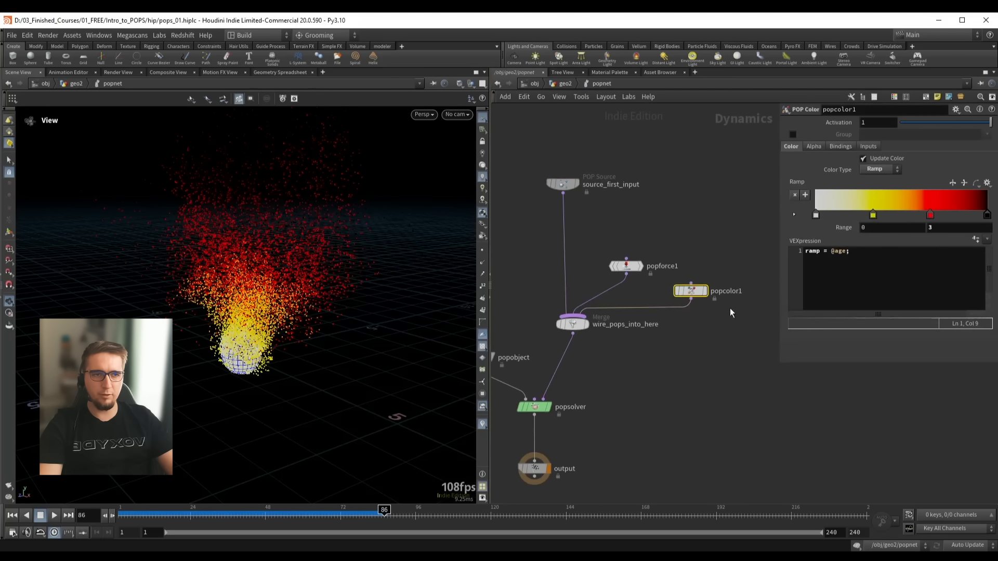
left_click_drag(777, 361, 769, 380)
Replay the simulation from the first frame to about frame 76 and inspect the particles against the dark background
left_click_drag(267, 283, 252, 328)
key("ctrl+Up")
key("Up")
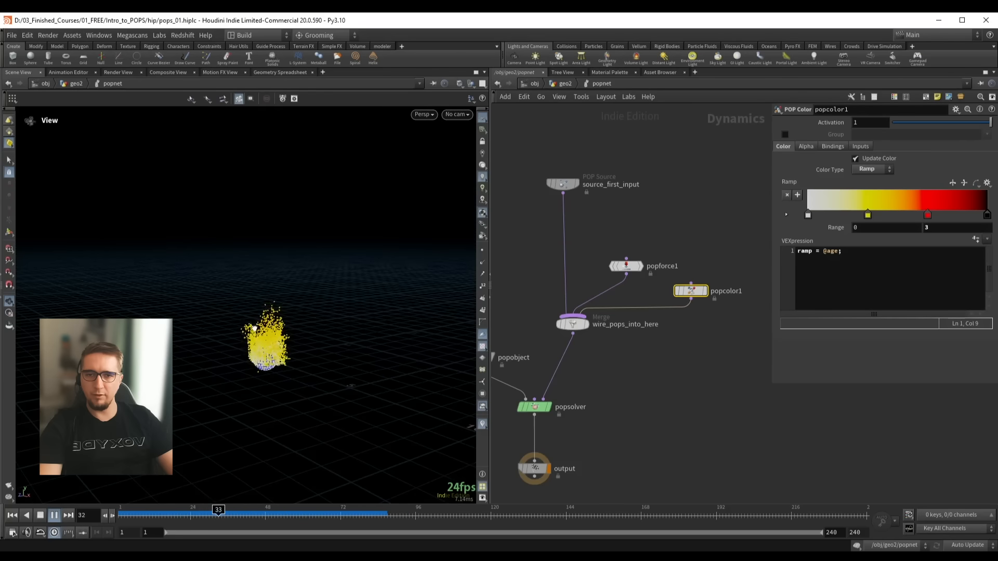
key("Up")
right_click_drag(279, 299, 296, 309)
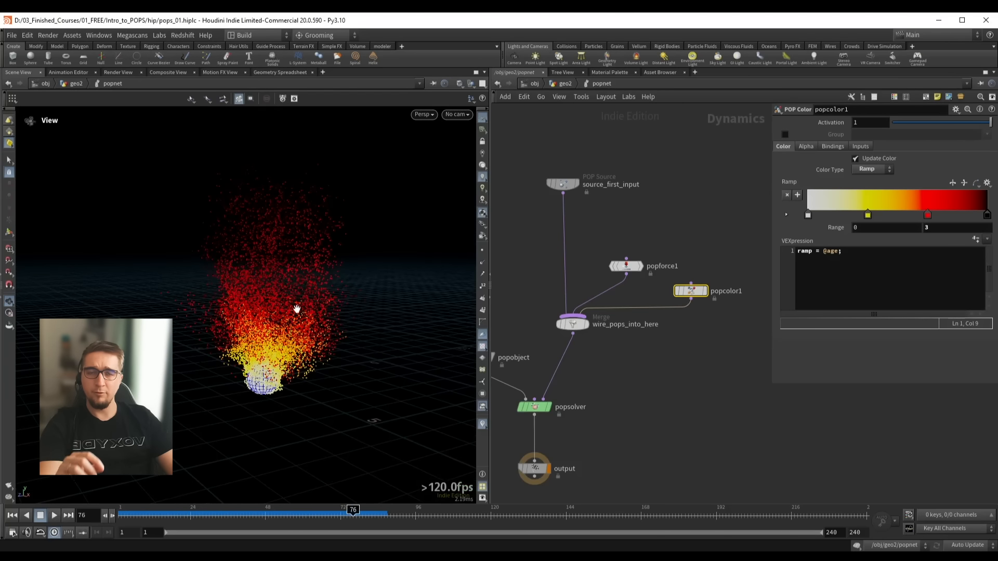
left_click_drag(293, 299, 288, 314)
right_click_drag(286, 312, 318, 298)
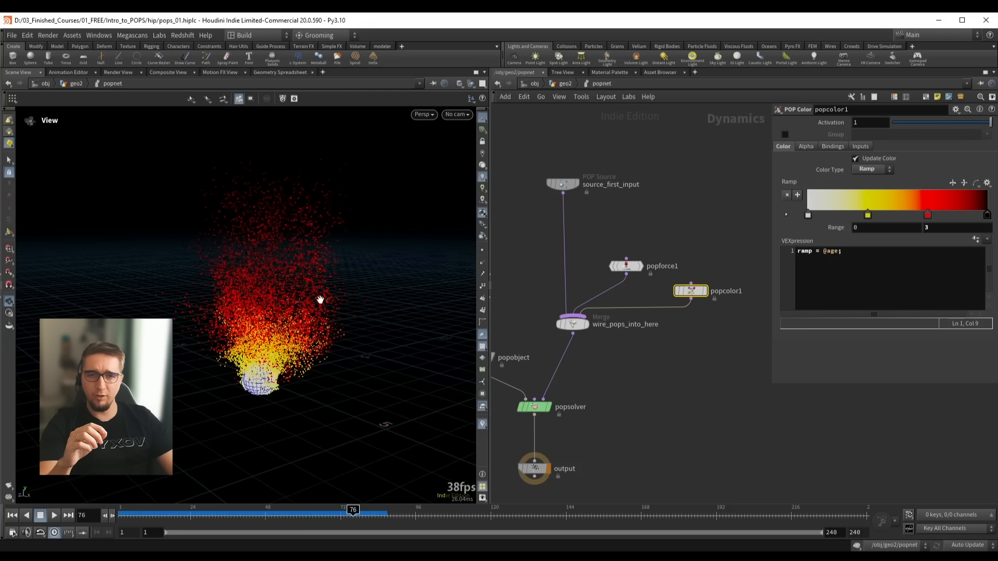
Set the birth Life Expectancy of the source_first_input POP Source to 2.5 seconds
middle_click_drag(524, 194, 554, 215)
left_click_drag(558, 182, 642, 228)
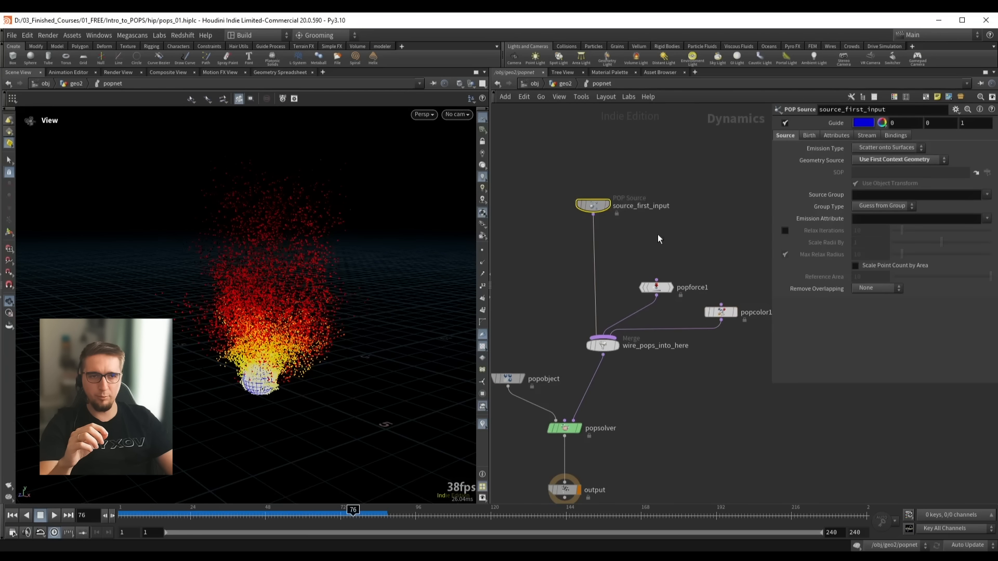
middle_click_drag(657, 235, 655, 224)
left_click(811, 134)
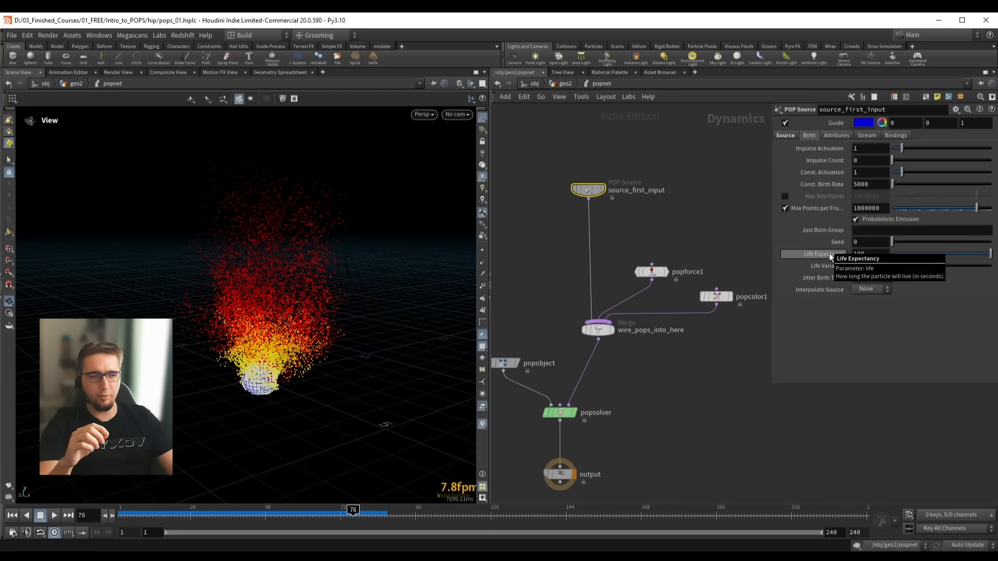
left_click(871, 253)
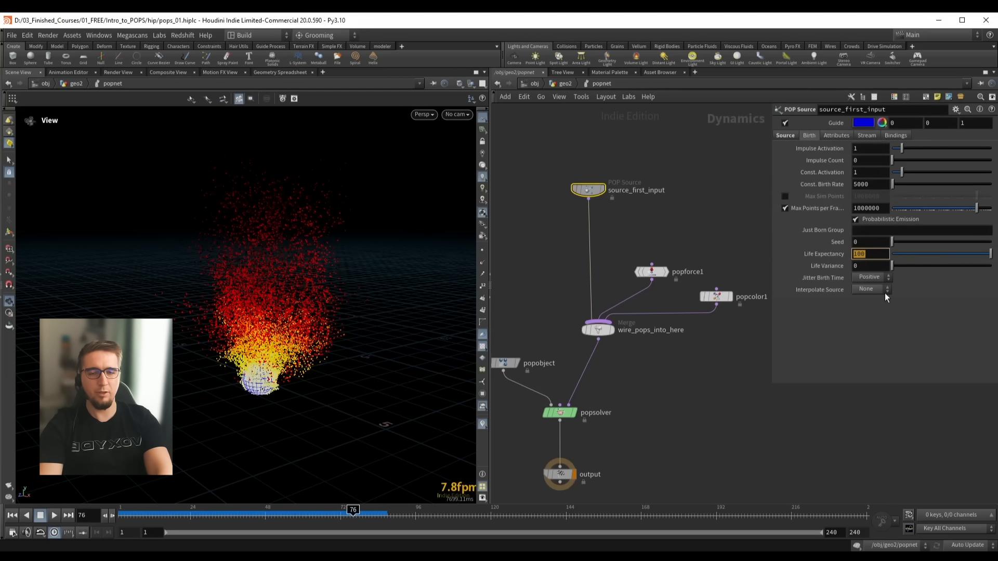
type("2.5")
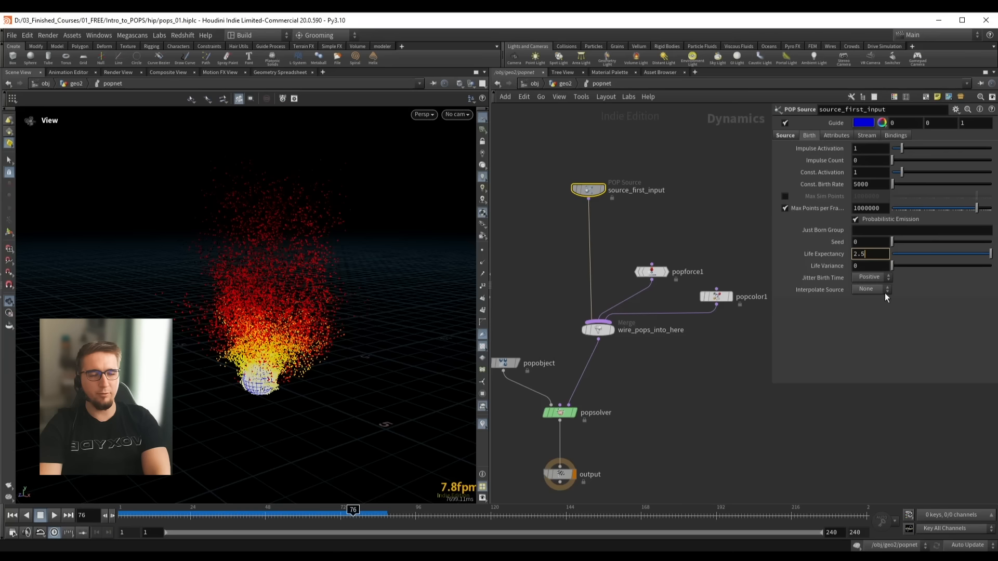
key("Return")
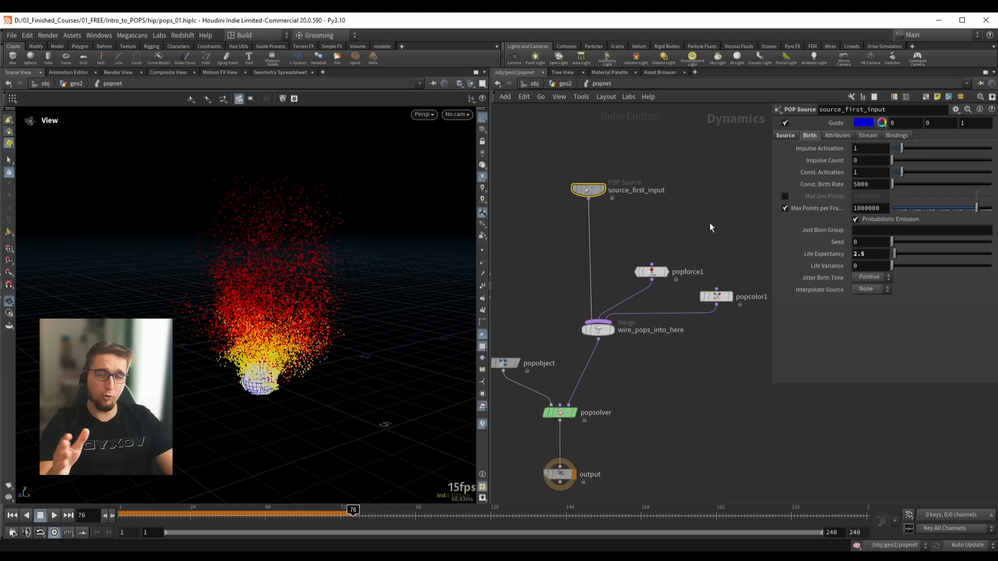
Replay the simulation from the first frame to about frame 98 to check the shortened particle life
left_click(679, 219)
key("ctrl+Up")
key("Up")
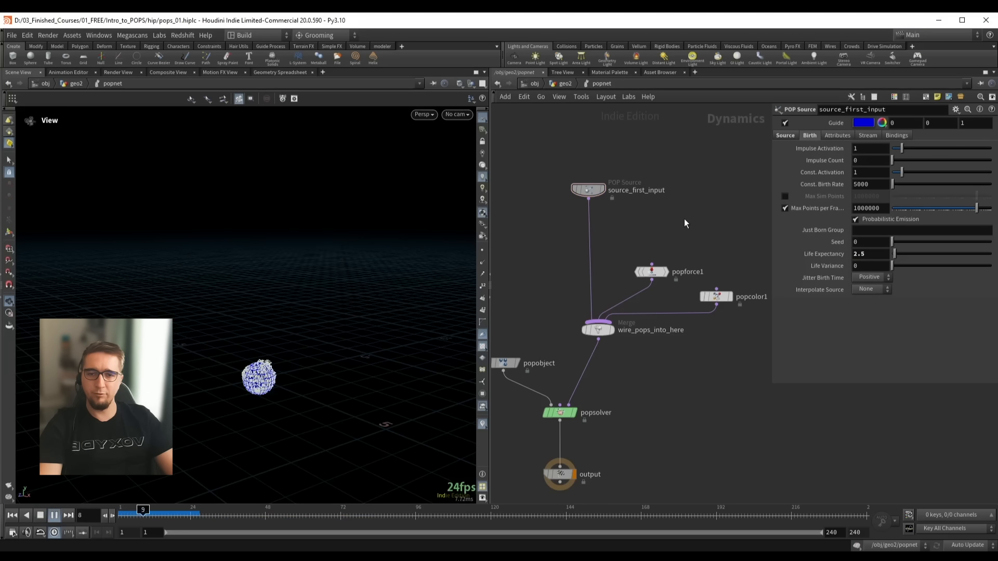
left_click_drag(288, 347, 291, 311)
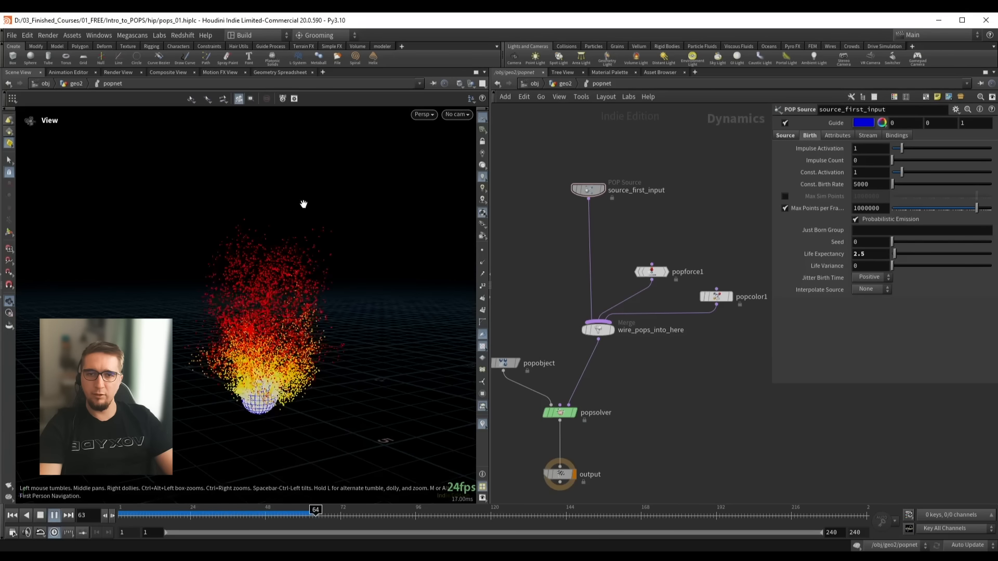
key("Up")
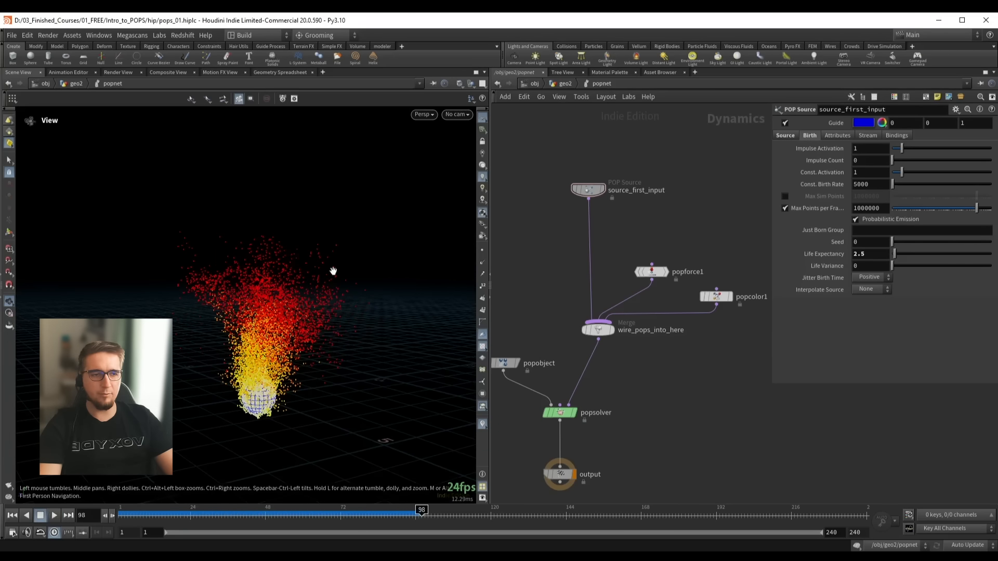
Set the POP Source's Life Variance to 0.5
left_click(866, 266)
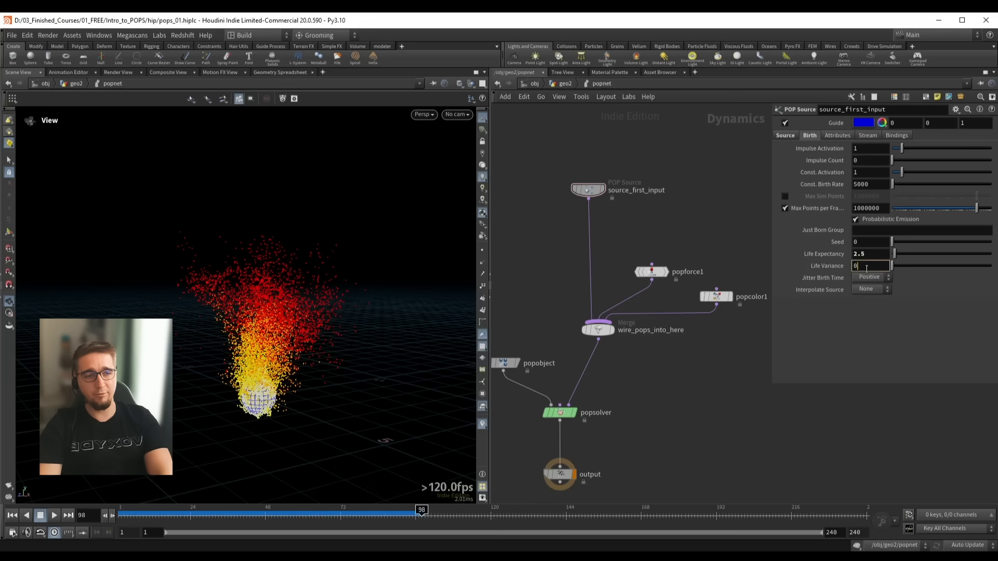
type(".5")
key("Return")
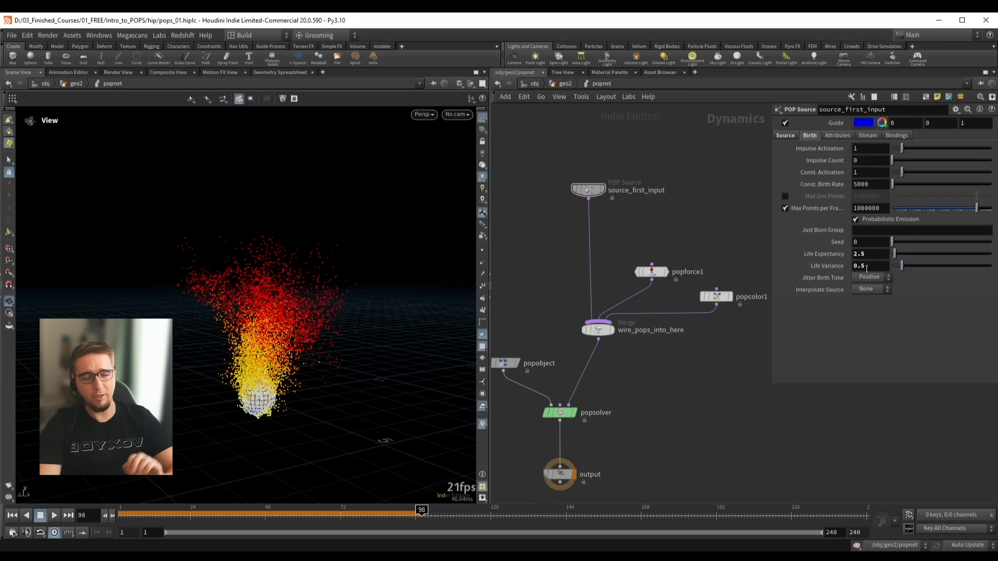
double_click(870, 256)
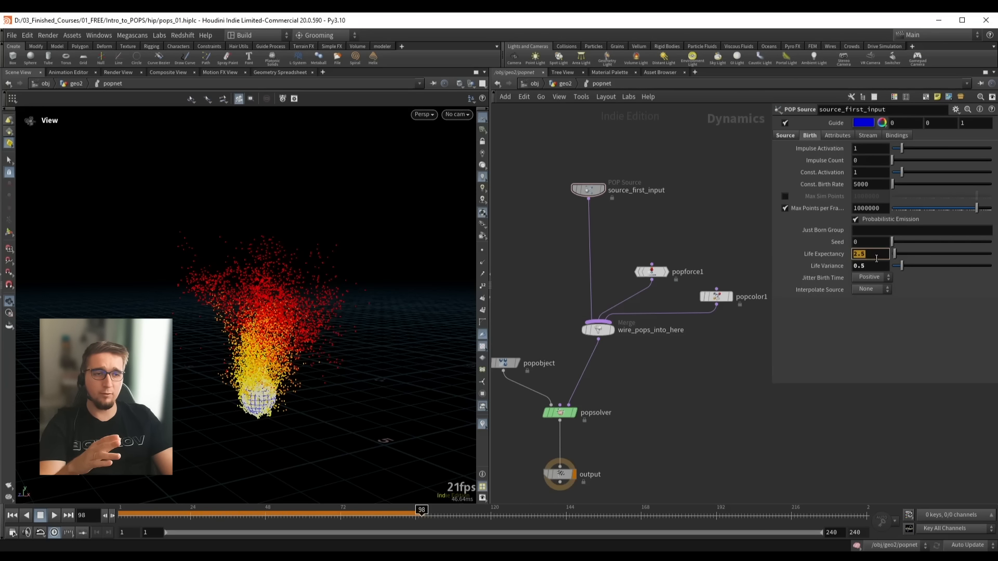
Replay the simulation from the first frame to check the varied particle lifetimes, stopping at about frame 123
key("Up")
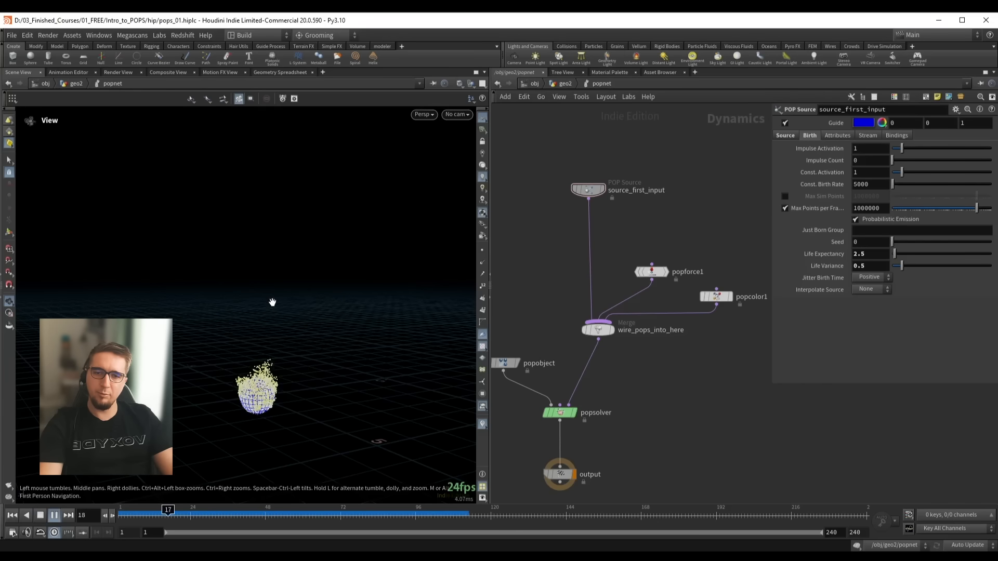
left_click_drag(269, 357, 284, 349)
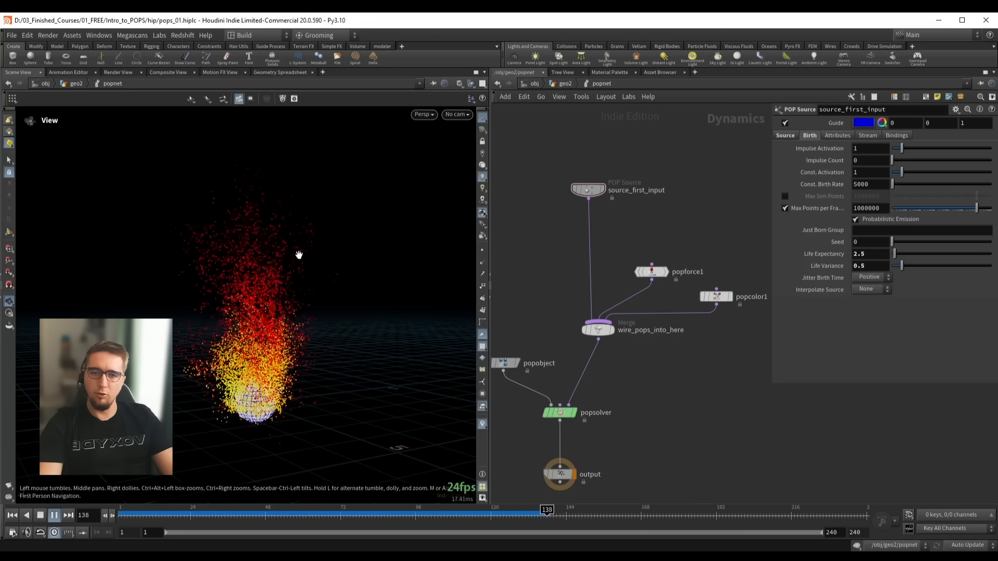
key("ctrl+Up")
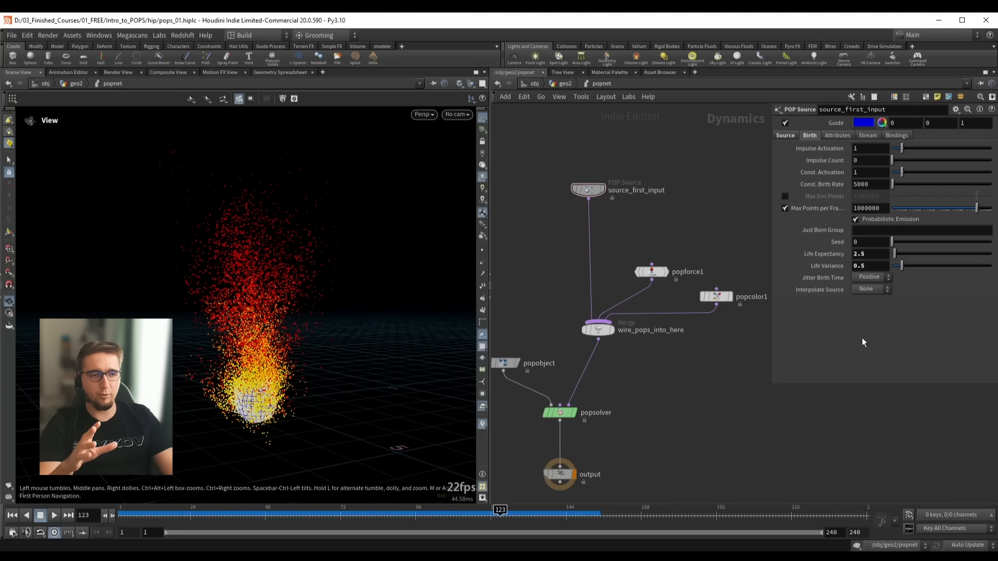
left_click_drag(289, 285, 272, 315)
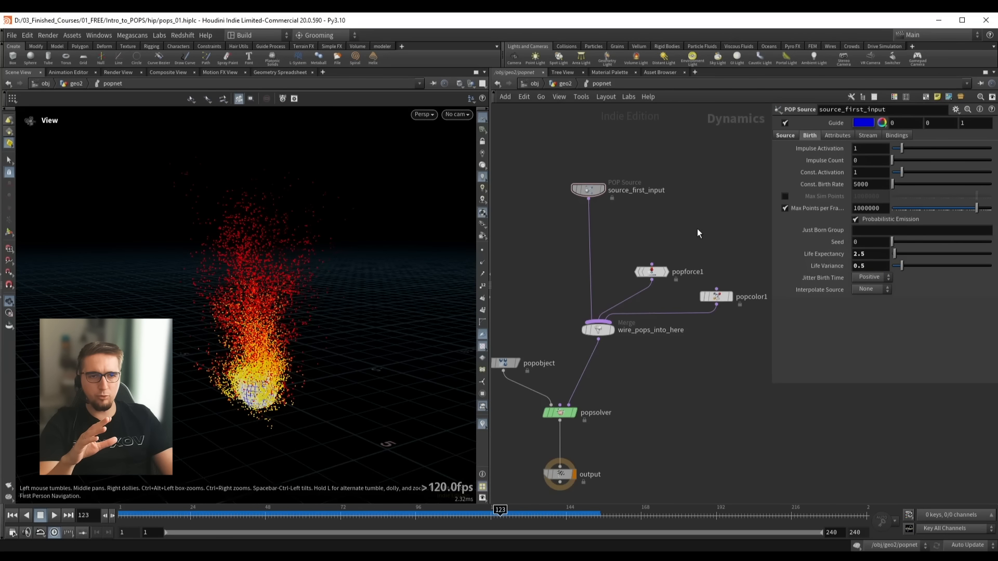
Move the POP Force node a little higher above the merge node in the network
middle_click_drag(698, 233, 702, 185)
left_click_drag(649, 235, 652, 215)
middle_click_drag(708, 317, 668, 333)
Continue playing the simulation to about frame 134 and stop it there
left_click_drag(256, 301, 260, 294)
left_click_drag(386, 514, 341, 514)
key("Up")
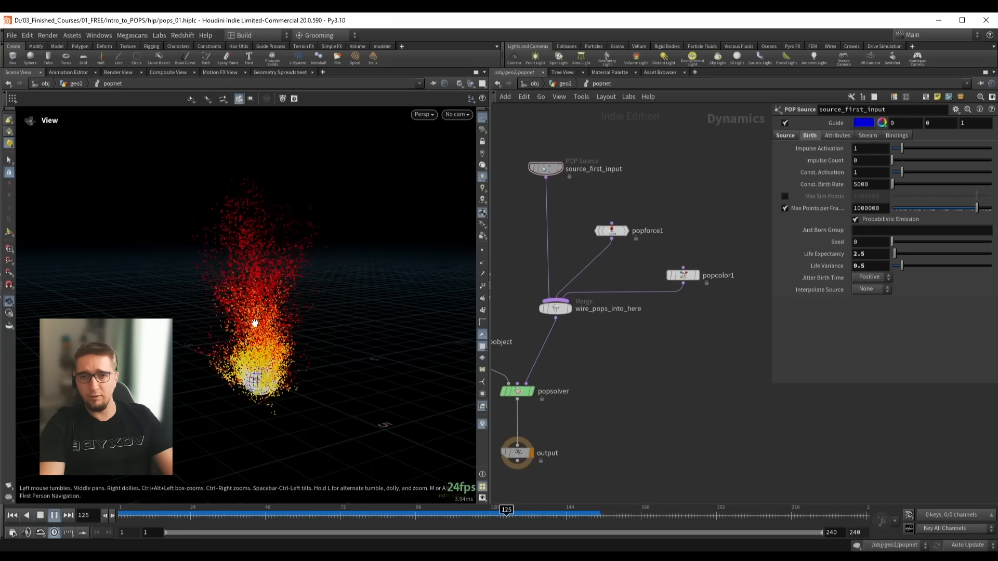
key("Up")
Rearrange the POP Force and POP Color nodes above the merge node, with POP Color slightly lower and farther right
middle_click_drag(678, 258, 686, 261)
left_click_drag(661, 214, 601, 246)
left_click_drag(649, 271, 700, 283)
middle_click_drag(715, 339, 689, 335)
left_click_drag(600, 243, 597, 232)
left_click_drag(672, 289, 676, 262)
middle_click_drag(684, 277, 638, 281)
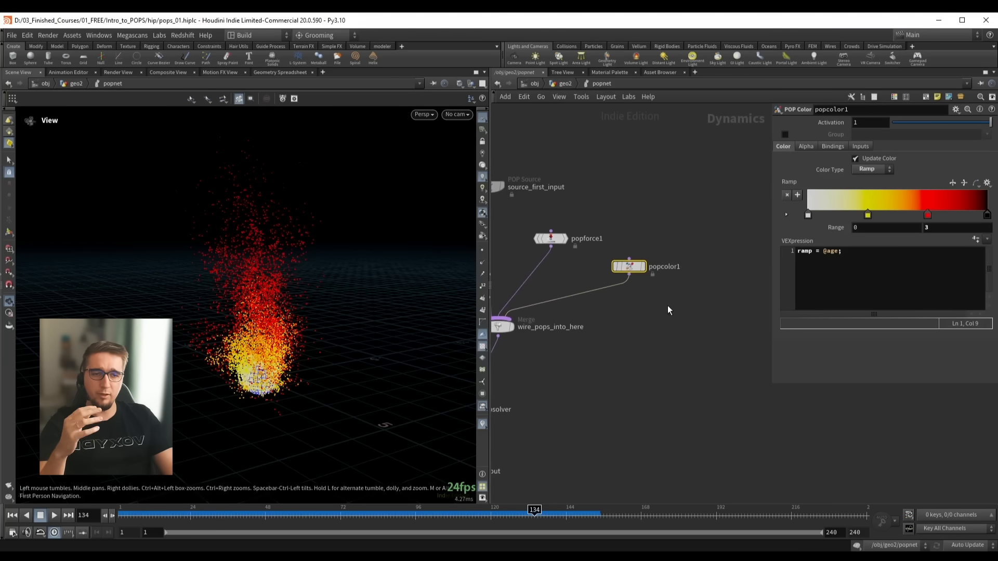
Inspect the particles from another angle and review the parameters of popforce1, popcolor1 and the wire_pops_into_here merge
left_click_drag(269, 283, 293, 327)
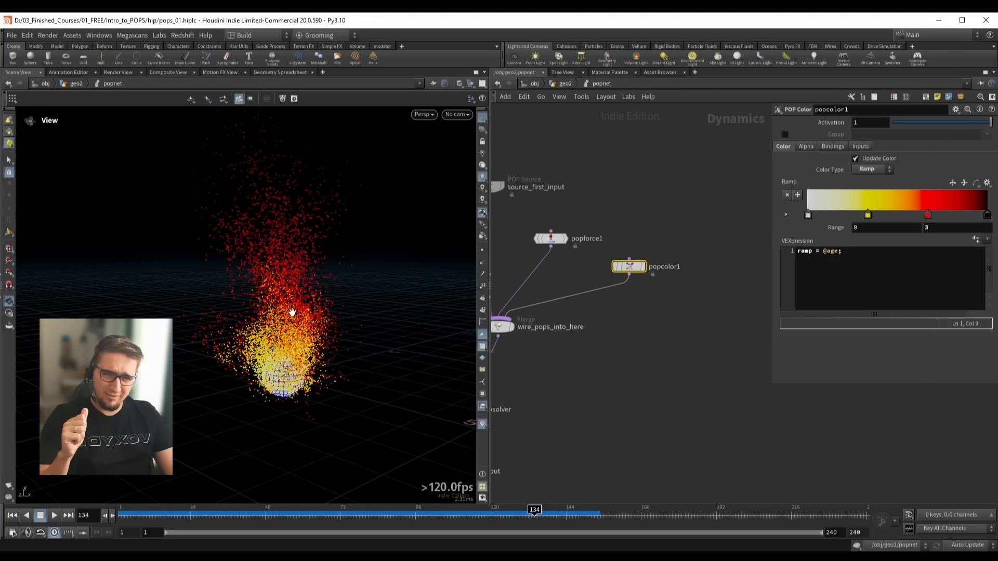
mouse_move(292, 314)
left_mouse_down()
mouse_move(284, 329)
mouse_move(295, 326)
mouse_move(296, 309)
left_mouse_up()
middle_click_drag(611, 349, 660, 359)
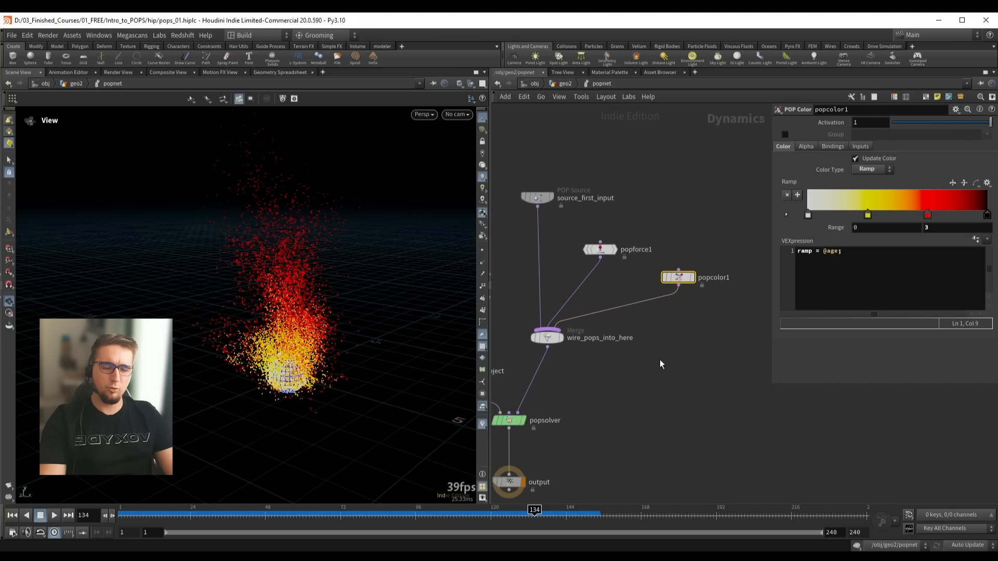
left_click_drag(600, 246, 597, 249)
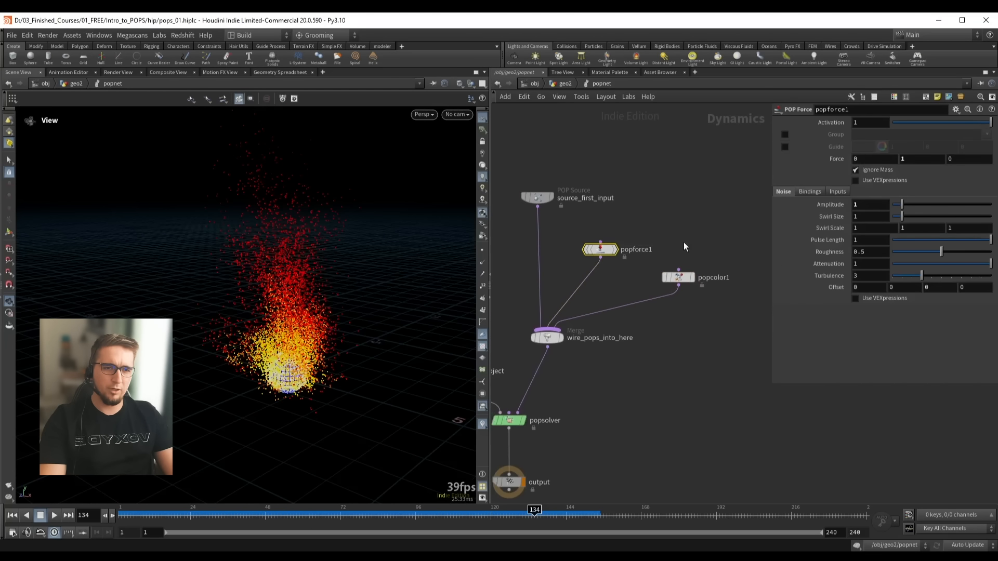
left_click_drag(684, 243, 706, 292)
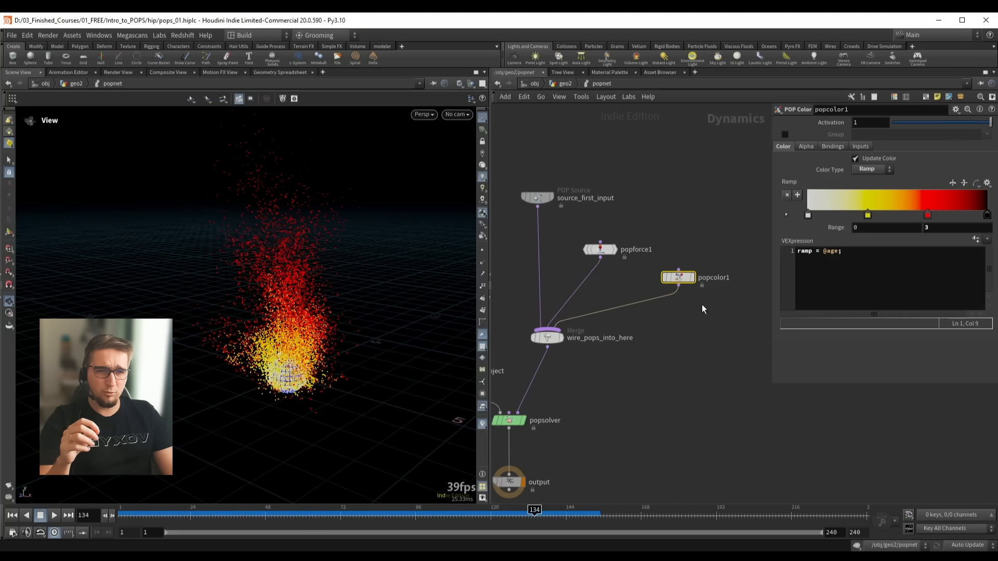
scroll(698, 327, "up", 3)
left_click_drag(535, 298, 652, 358)
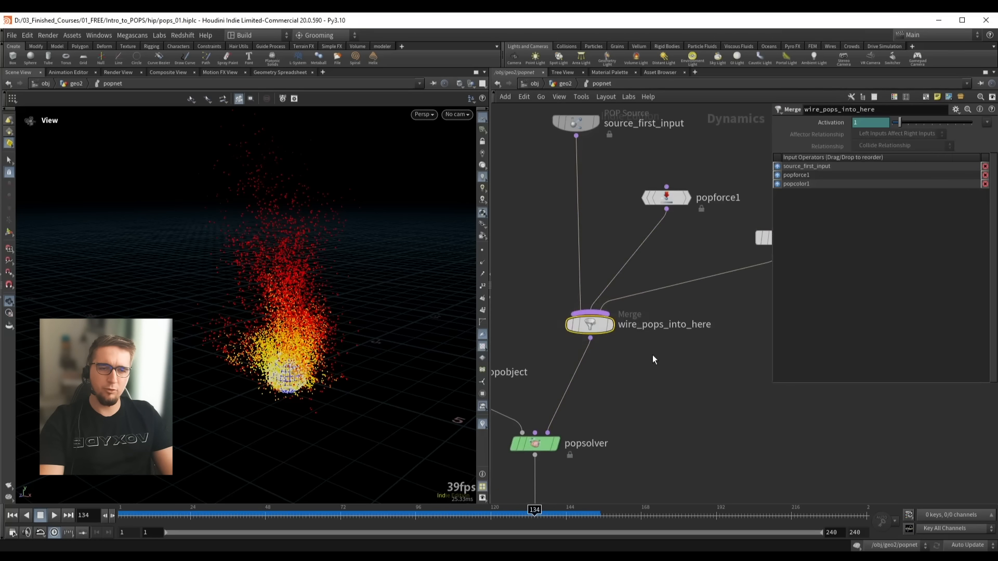
middle_click_drag(653, 356, 612, 366)
double_click(590, 333)
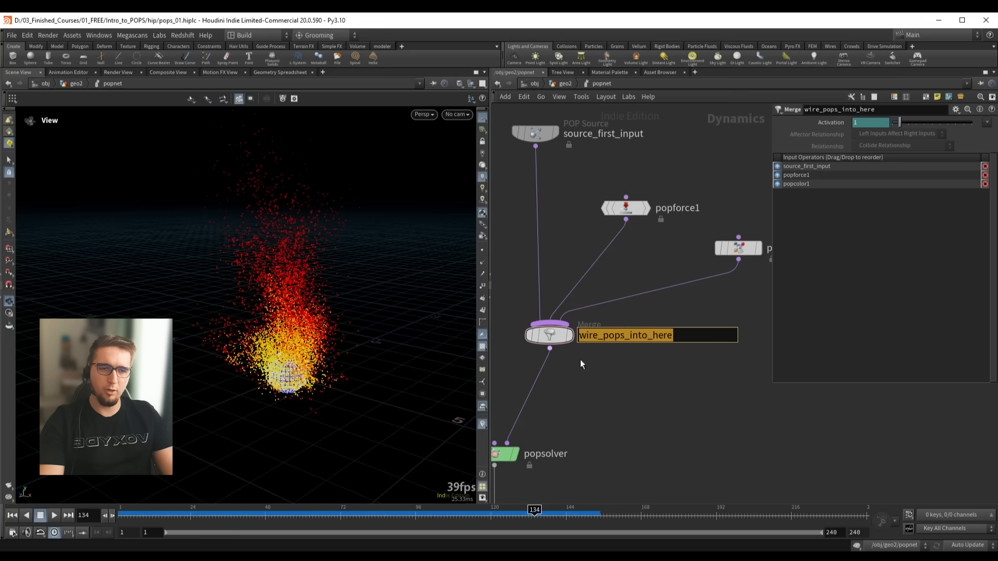
scroll(580, 360, "down", 3)
middle_click_drag(700, 395, 569, 270)
left_click(641, 312)
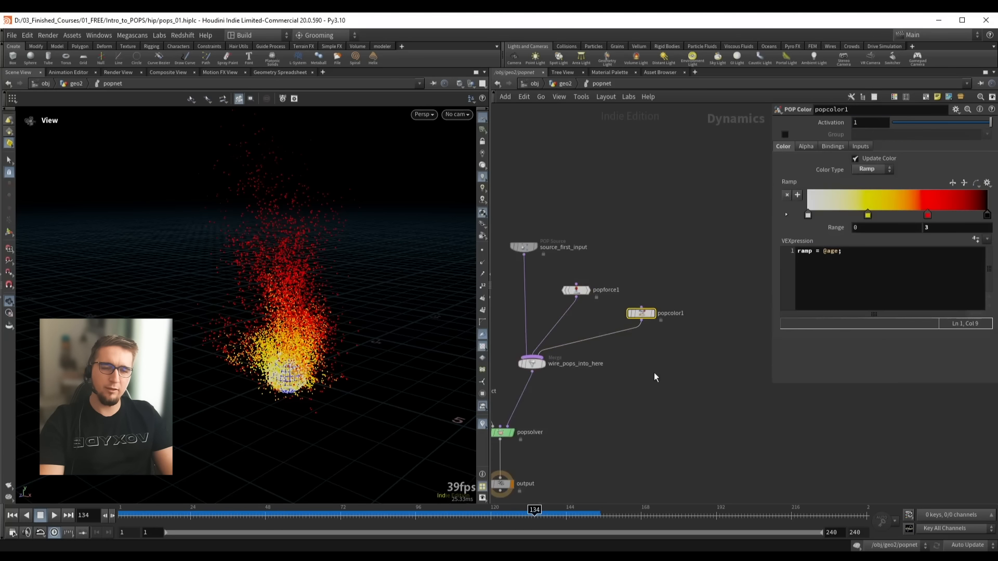
Add a POP Drag node beside popcolor1 and connect its output to the wire_pops_into_here merge
middle_click_drag(654, 373, 678, 342)
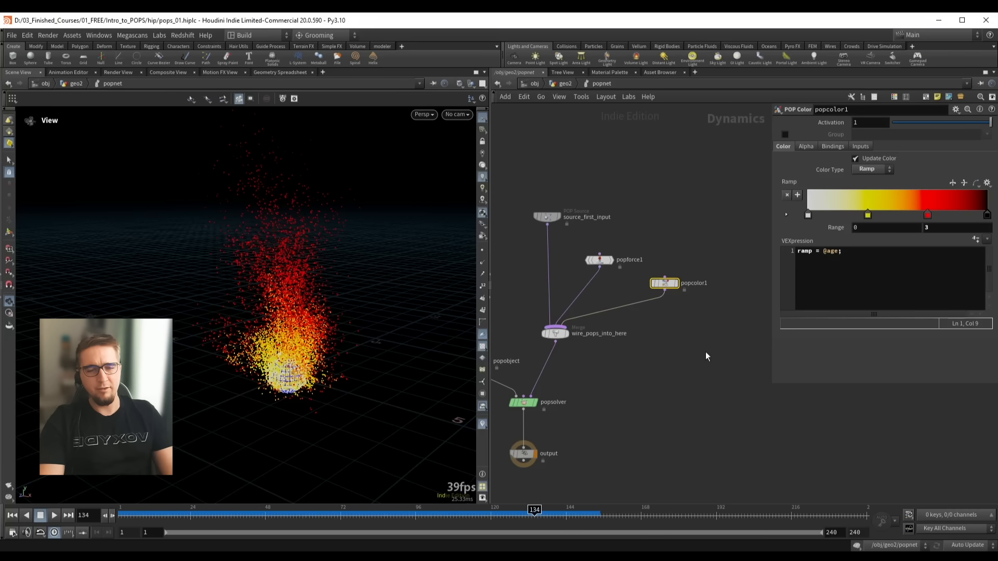
middle_click_drag(706, 312, 694, 303)
left_click(693, 302)
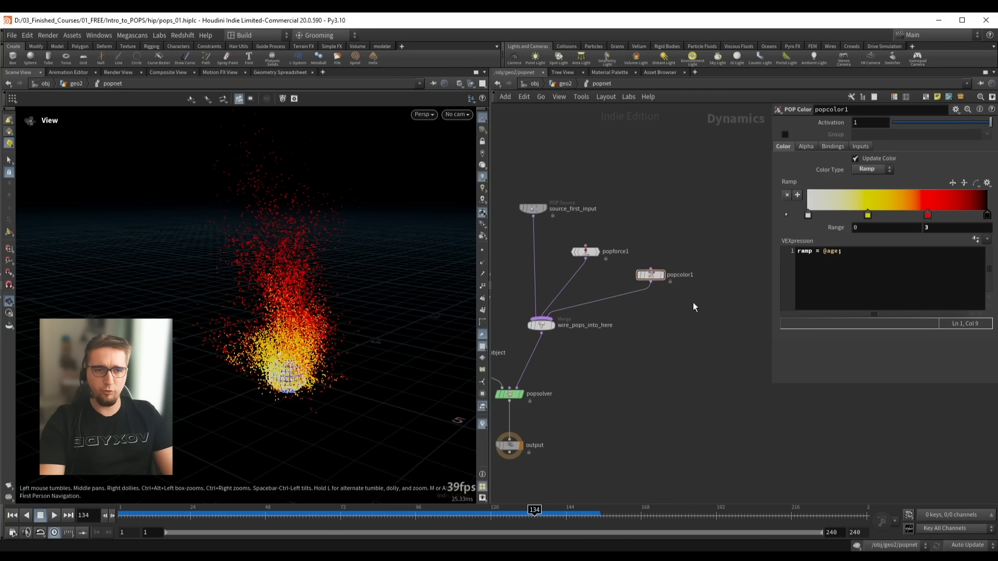
scroll(693, 302, "up", 1)
key("Tab")
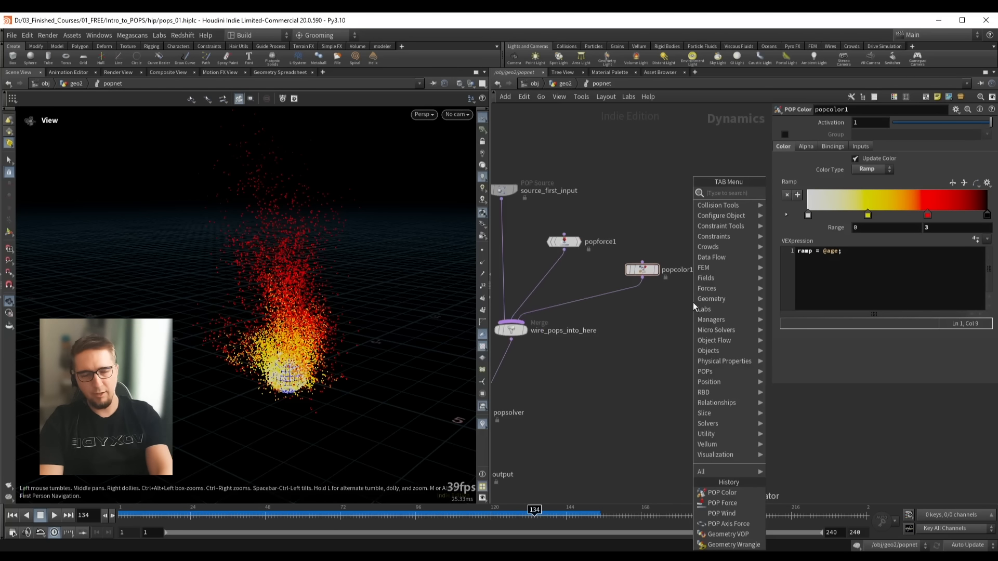
type("popdrag")
key("Return")
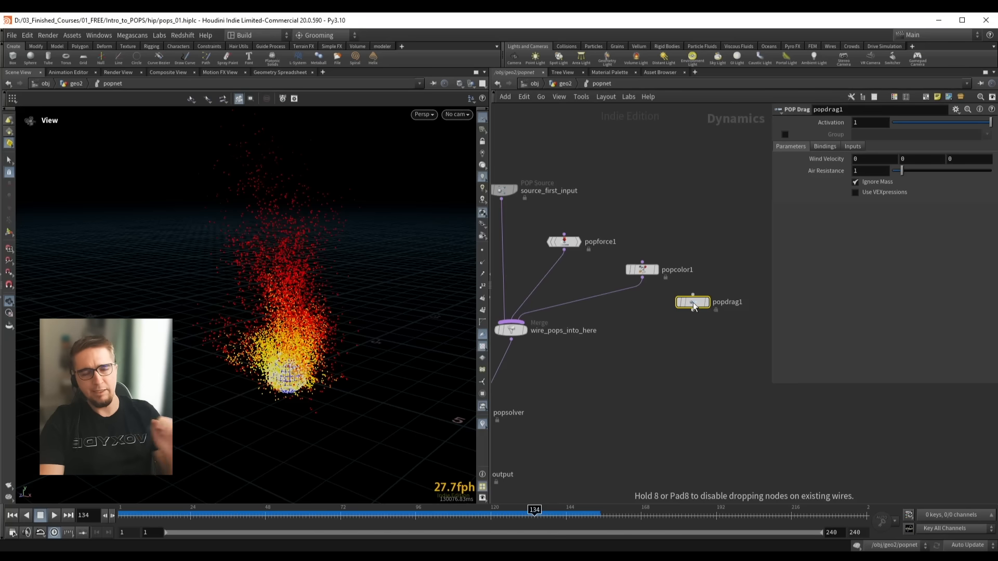
left_click(693, 303)
left_click_drag(693, 310, 540, 327)
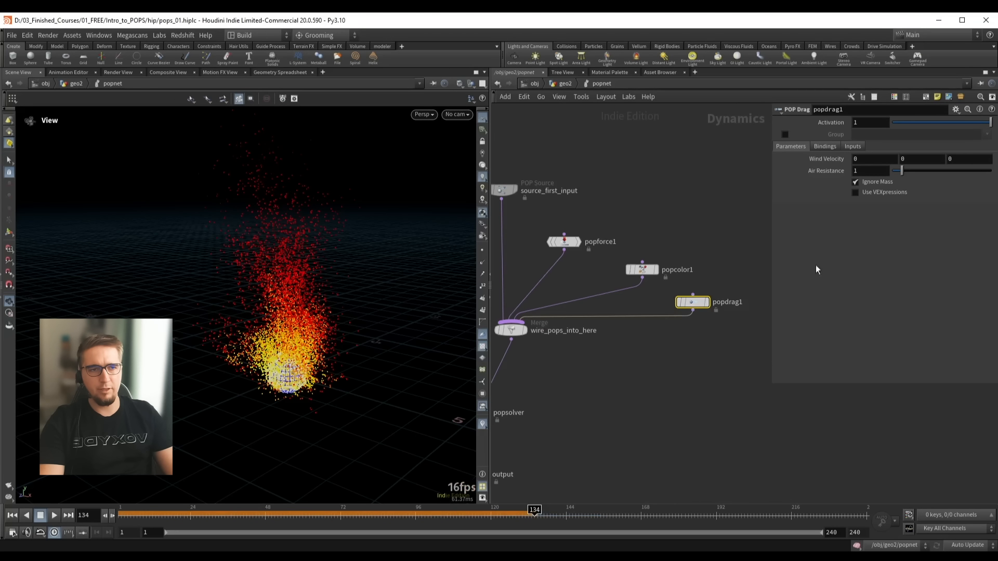
Set popdrag1's Air Resistance to 3.11 and replay the simulation from the start, stopping at about frame 109
left_click_drag(902, 170, 923, 172)
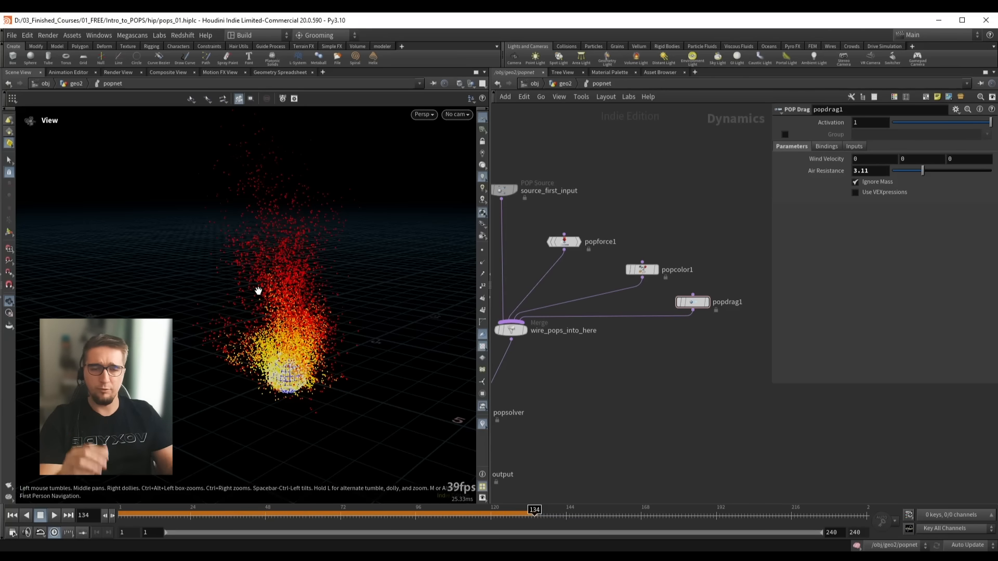
key("ctrl+Up")
key("Up")
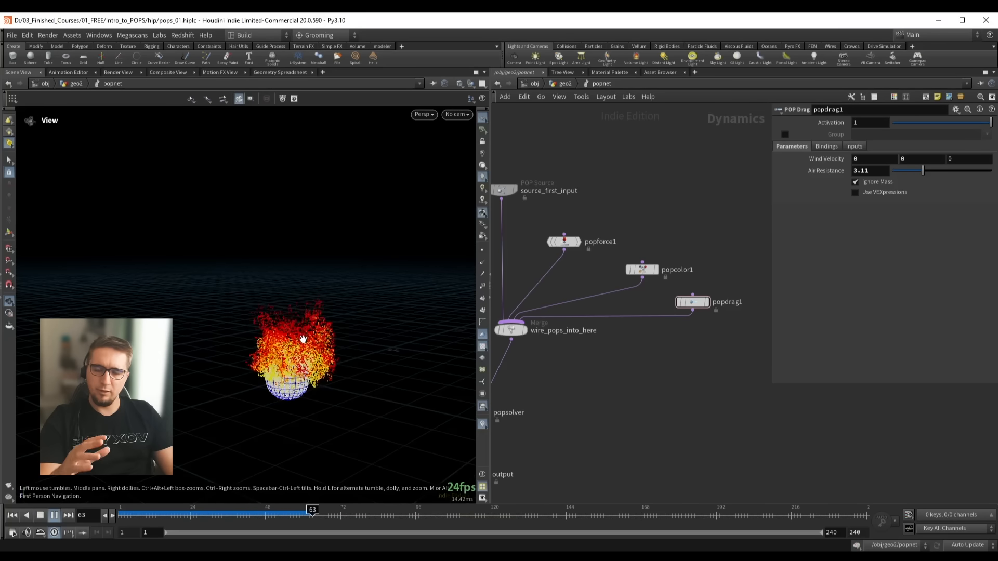
key("Up")
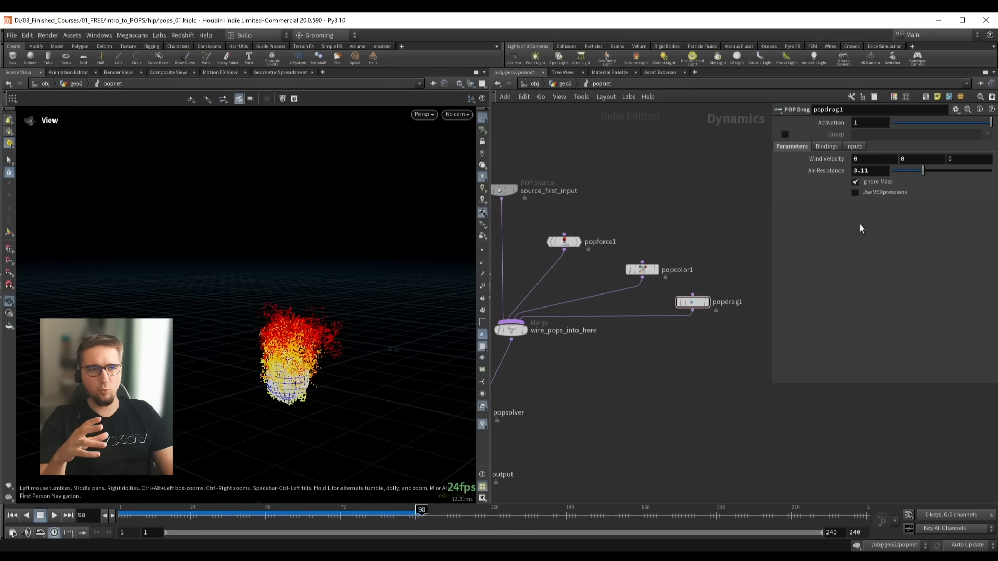
key("Up")
key("Up")
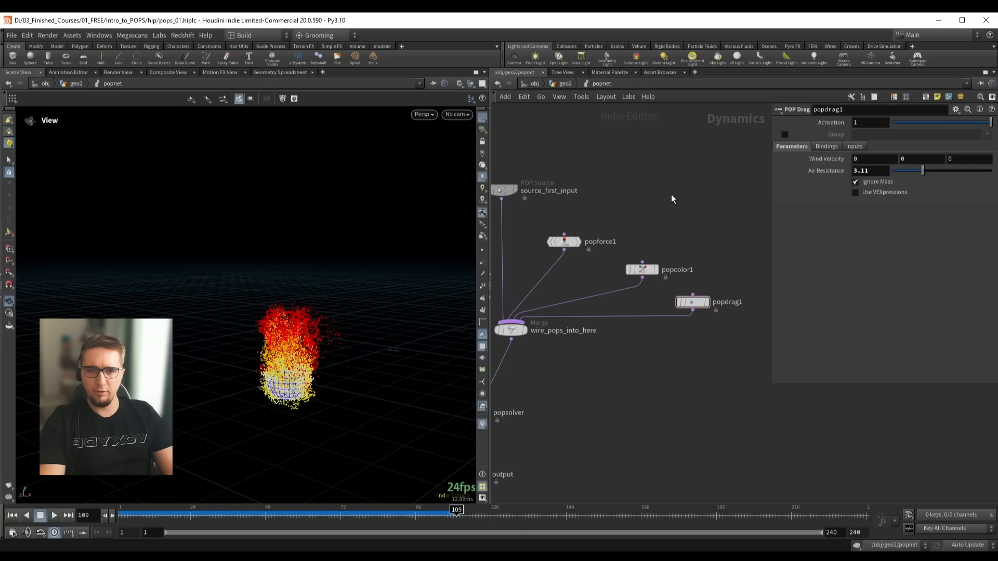
scroll(663, 321, "down", 2)
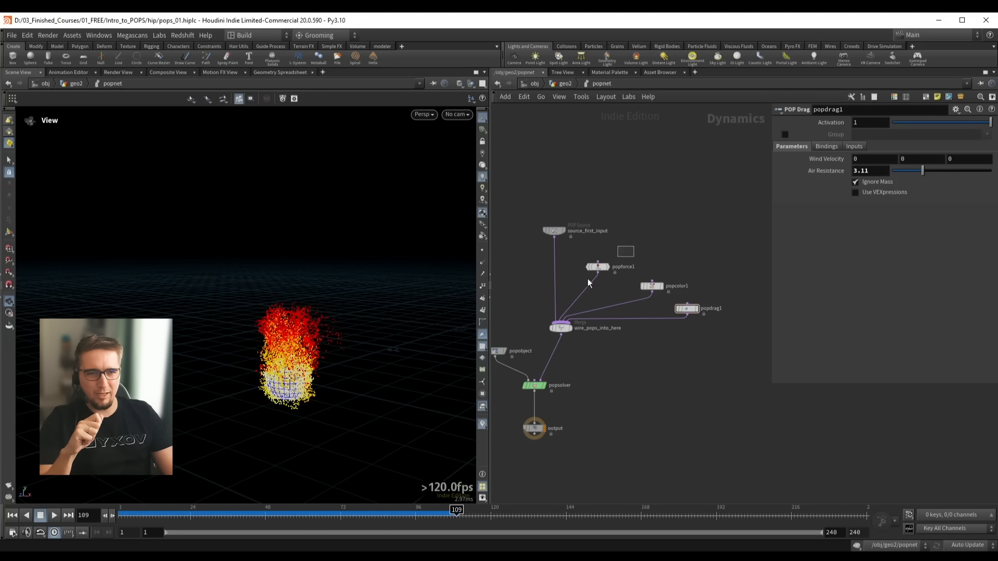
left_click(651, 286)
left_click(685, 309)
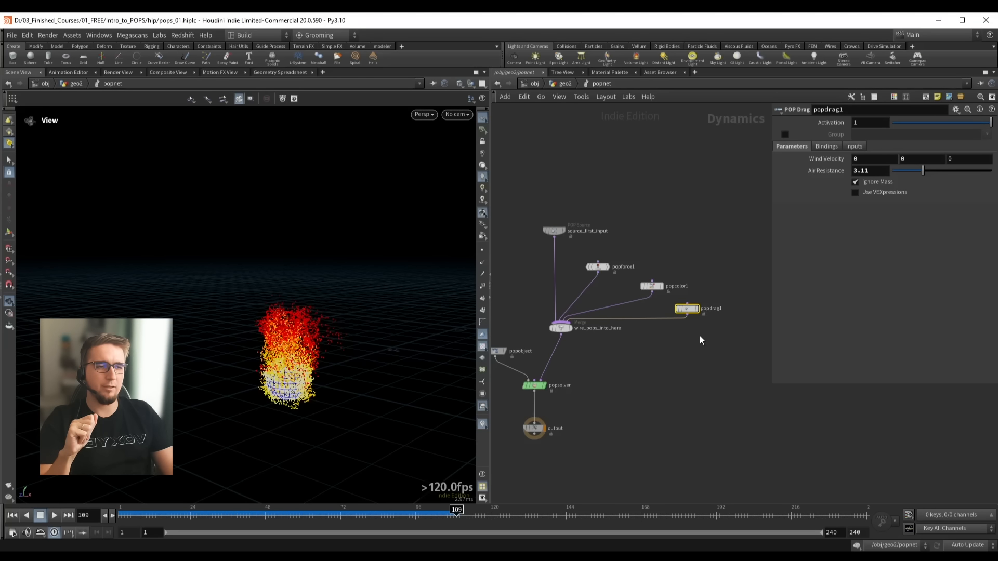
scroll(687, 307, "up", 3)
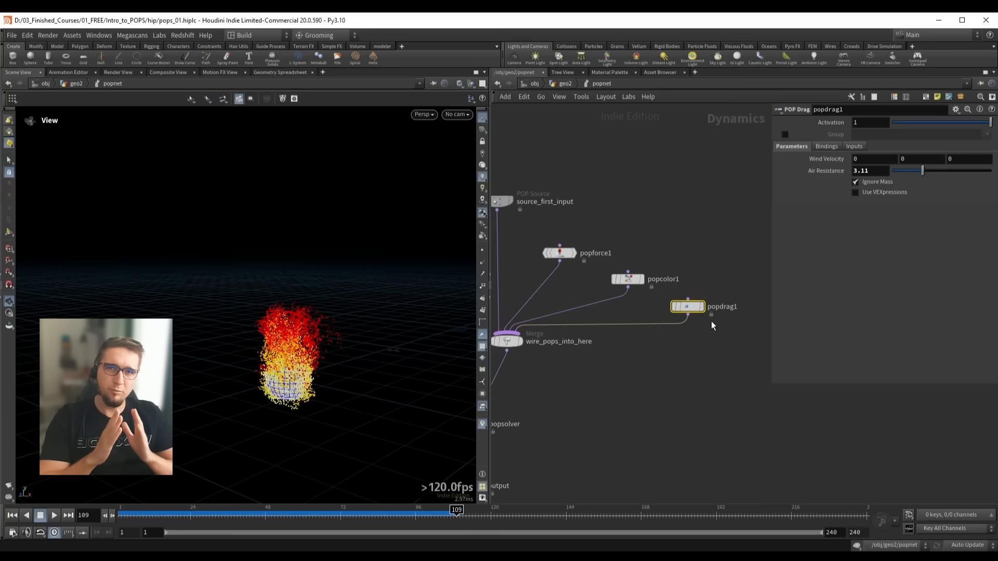
left_click_drag(640, 220, 560, 264)
left_click_drag(693, 242, 625, 287)
left_click_drag(724, 271, 685, 318)
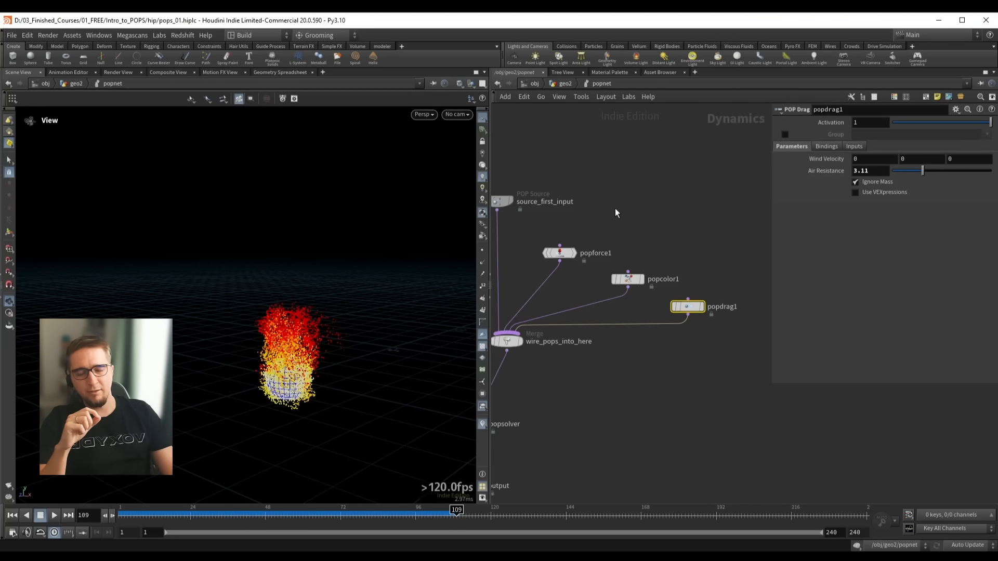
Move source_first_input higher in the network and place a Geometry VOP node just below it, beside its wire
middle_click_drag(617, 214, 678, 245)
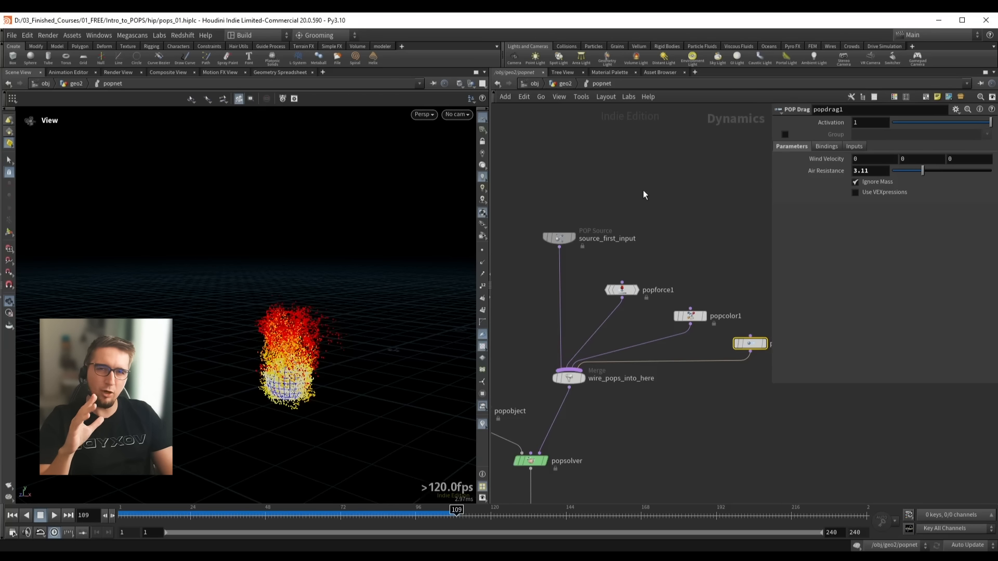
left_click_drag(577, 239, 569, 166)
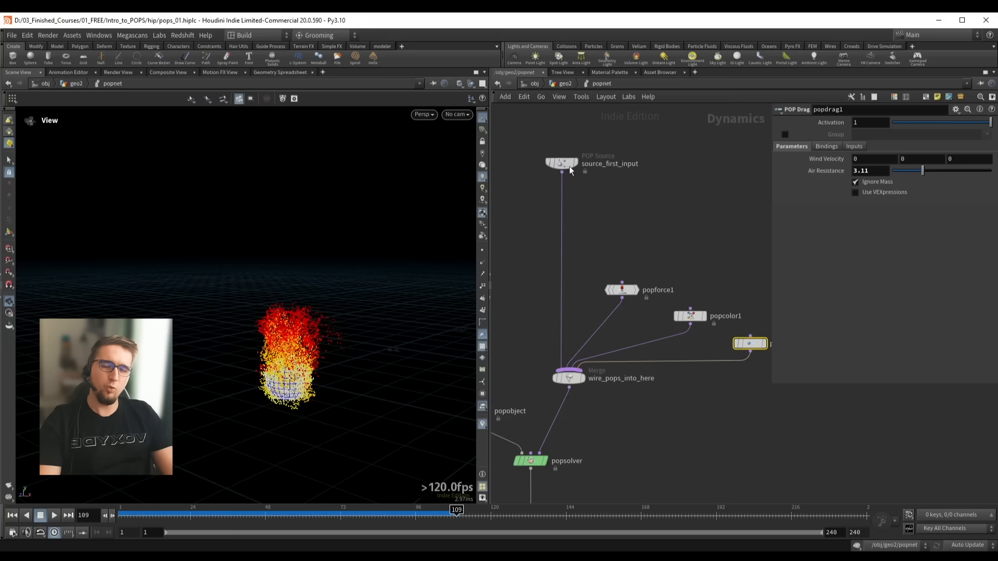
middle_click_drag(595, 201, 621, 215)
key("Tab")
type("gev")
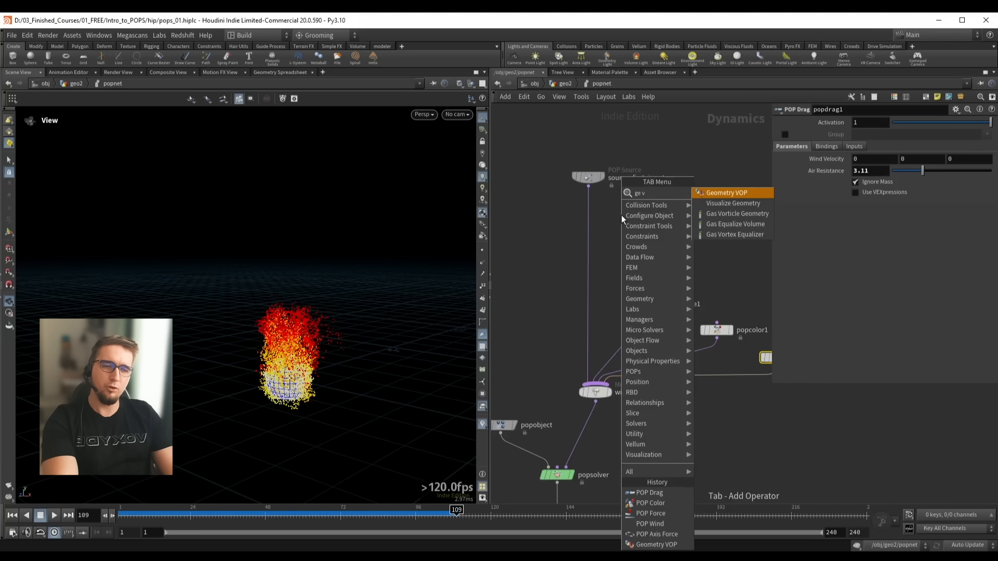
key("Return")
left_click(621, 216)
scroll(674, 204, "up", 2)
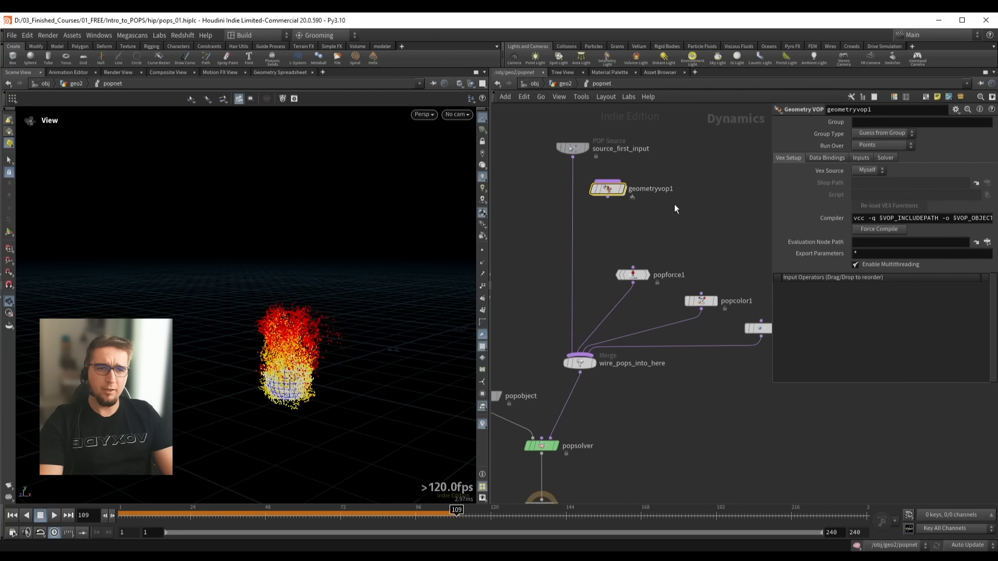
left_click_drag(687, 217, 613, 183)
scroll(693, 235, "down", 2)
middle_click_drag(693, 235, 584, 230)
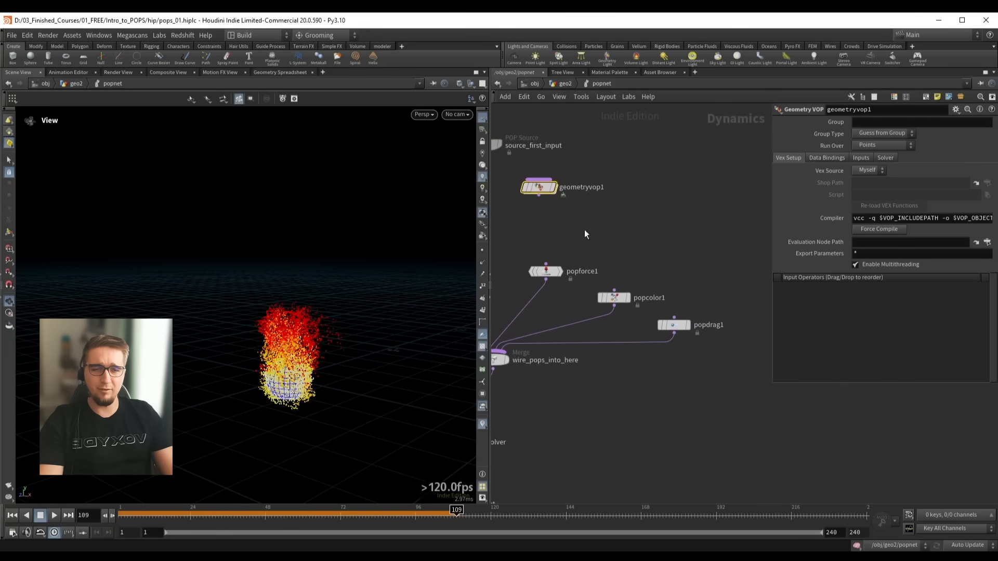
left_click_drag(581, 230, 522, 285)
left_click_drag(656, 261, 594, 315)
left_click_drag(722, 285, 655, 349)
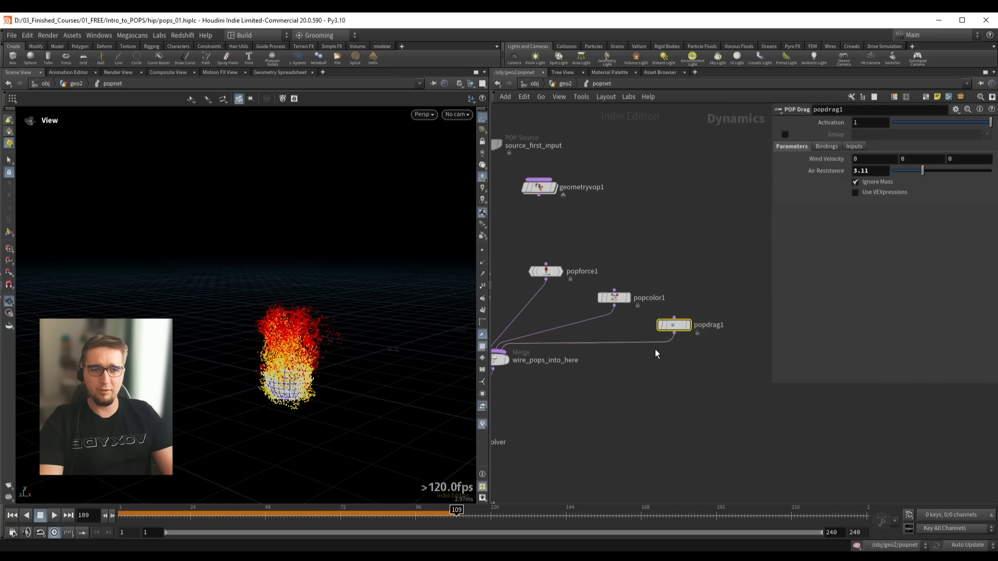
middle_click_drag(584, 235, 678, 272)
Insert geometryvop1 into the wire between source_first_input and the merge, and disconnect popforce1, popcolor1 and popdrag1 from the merge
left_click_drag(636, 221, 578, 230)
middle_click_drag(587, 304, 541, 247)
key("y")
left_click_drag(559, 262, 655, 343)
middle_click_drag(735, 249, 705, 260)
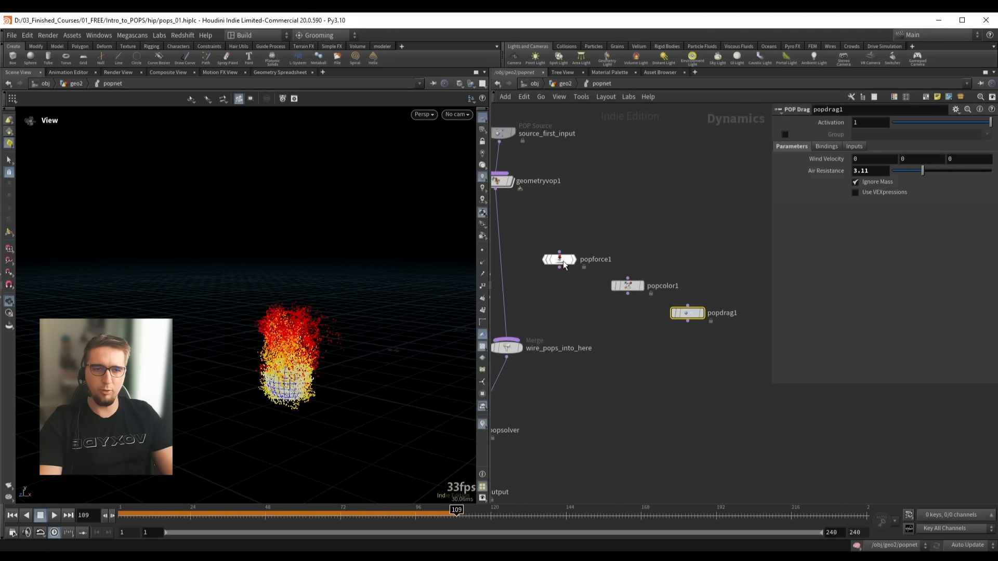
Move the disconnected popforce1, popcolor1 and popdrag1 nodes higher and farther from the main particle chain
left_click_drag(563, 261, 595, 238)
left_click_drag(643, 283, 681, 244)
left_click_drag(689, 313, 735, 266)
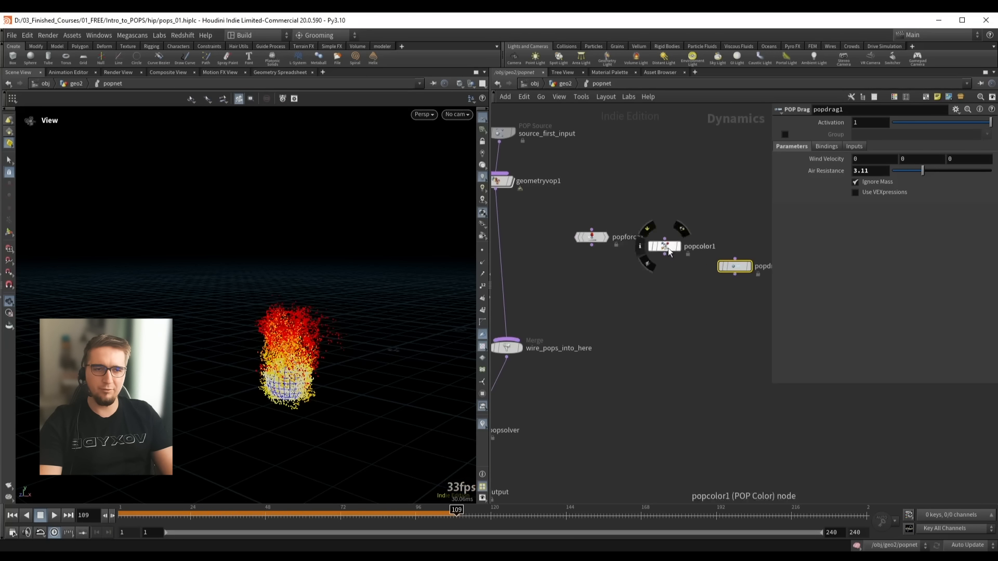
left_click_drag(668, 249, 671, 254)
middle_click_drag(612, 290, 674, 301)
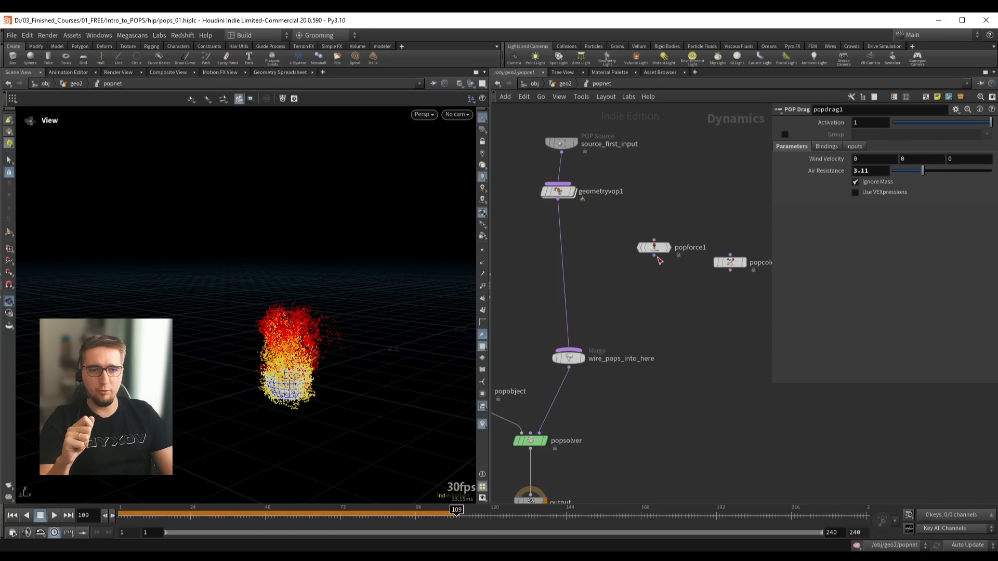
Connect popforce1 and popcolor1 to the wire_pops_into_here merge and cut both wires again
left_click_drag(654, 256, 570, 350)
middle_click_drag(629, 344, 608, 332)
left_click_drag(709, 259, 576, 335)
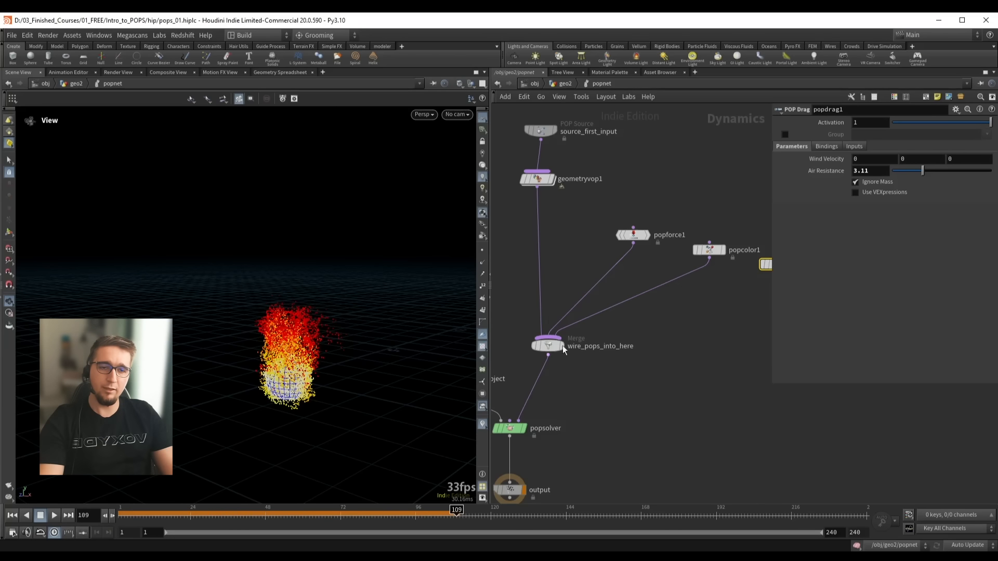
key("y")
left_click_drag(568, 281, 631, 313)
middle_click_drag(633, 291, 659, 331)
Try geometryvop1 as a separate parallel input of the merge and reinsert it in the wire below source_first_input
mouse_move(661, 276)
left_mouse_down()
mouse_move(588, 288)
mouse_move(567, 277)
mouse_move(651, 285)
mouse_move(650, 271)
left_mouse_up()
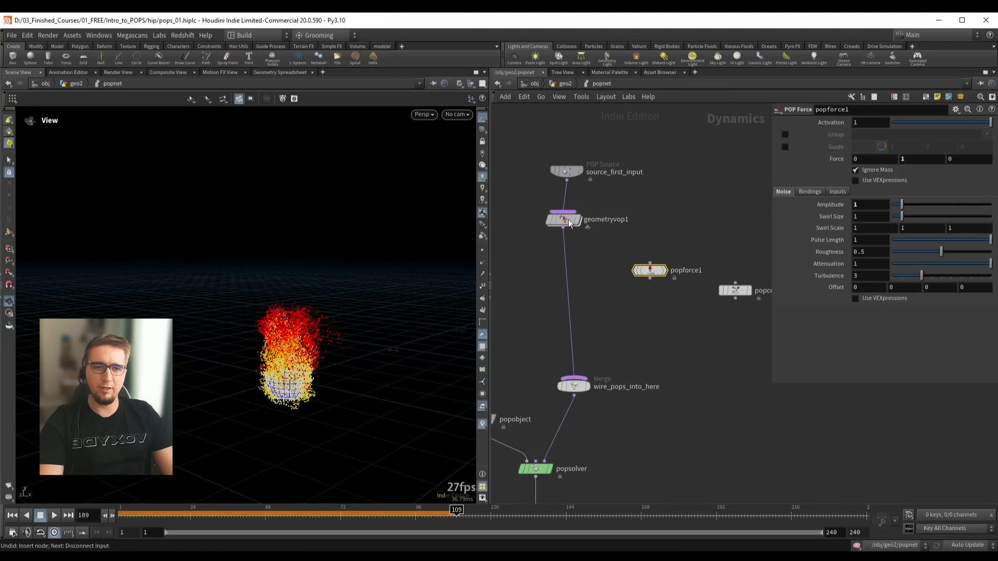
mouse_move(568, 220)
left_mouse_down()
mouse_move(550, 204)
mouse_move(624, 221)
mouse_move(601, 215)
mouse_move(607, 248)
mouse_move(585, 382)
left_mouse_up()
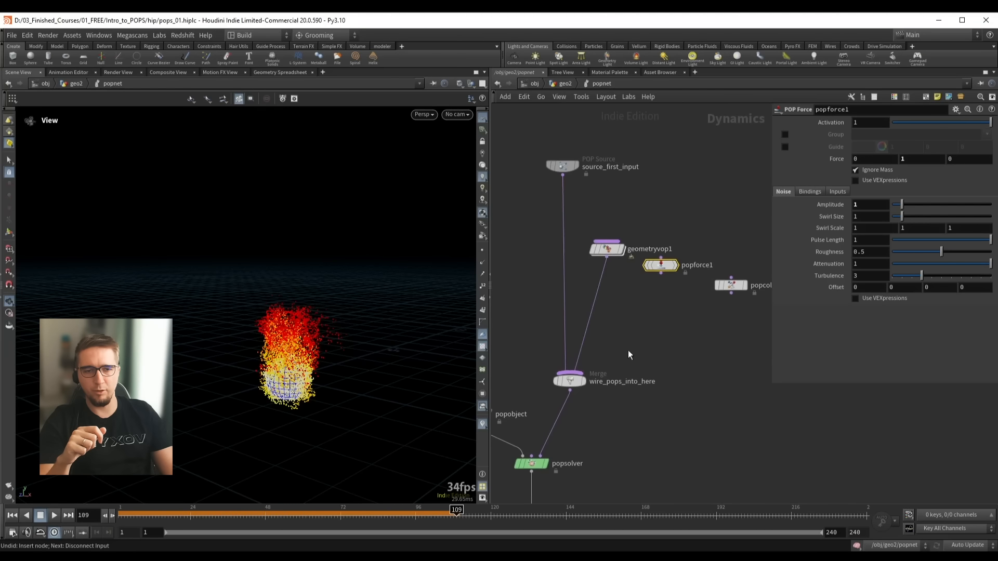
left_click_drag(611, 253, 571, 219)
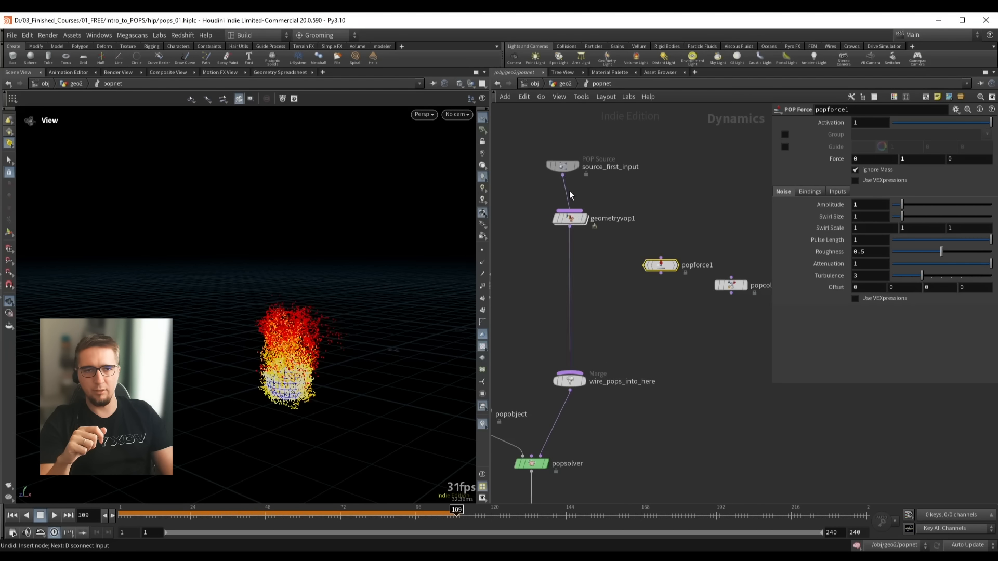
left_click_drag(565, 165, 574, 167)
Enter the geometryvop1 network and move geometryvopoutput1 higher, leaving space between it and geometryvopglobal1
scroll(549, 228, "up", 3)
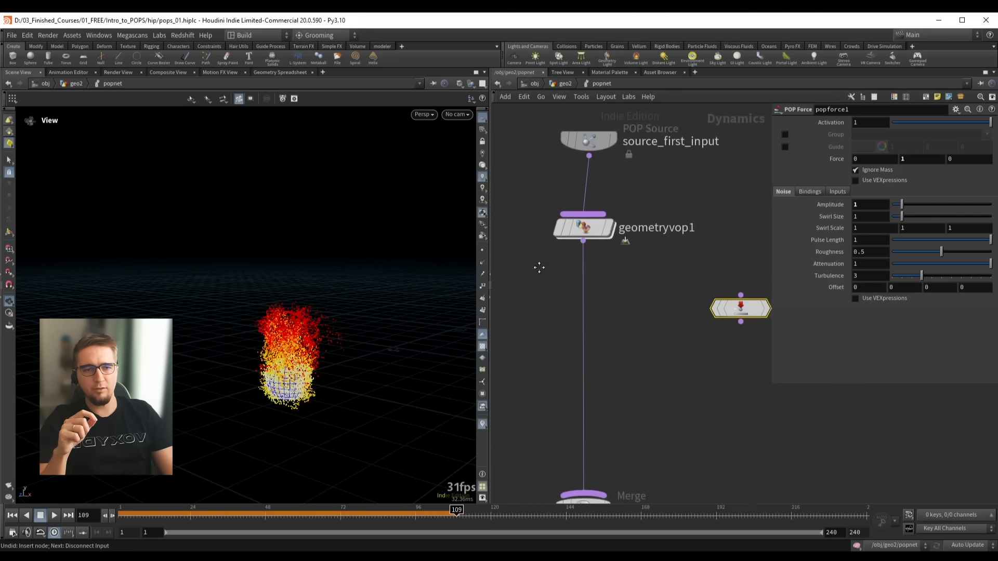
left_click_drag(518, 217, 628, 288)
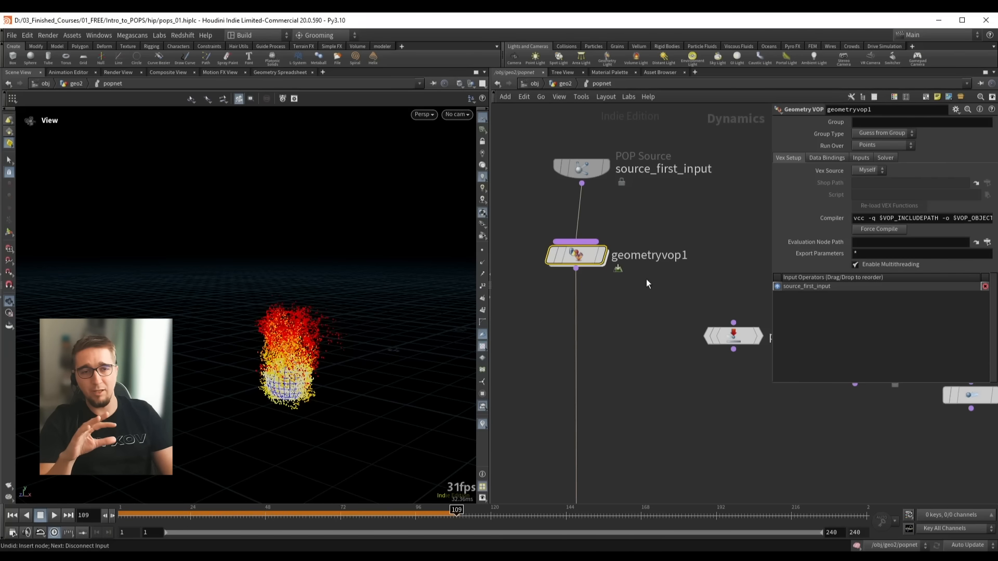
scroll(638, 322, "down", 2)
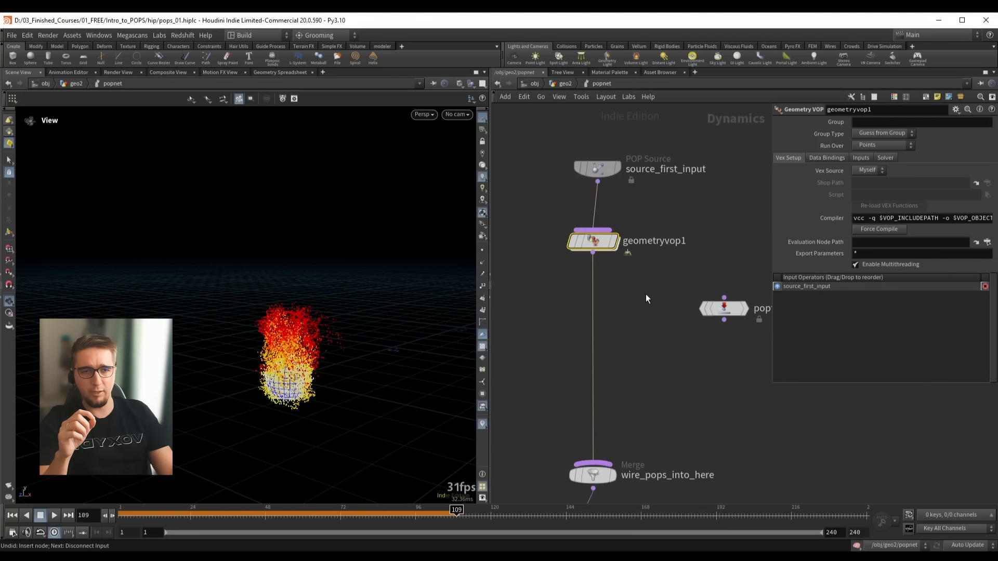
double_click(595, 244)
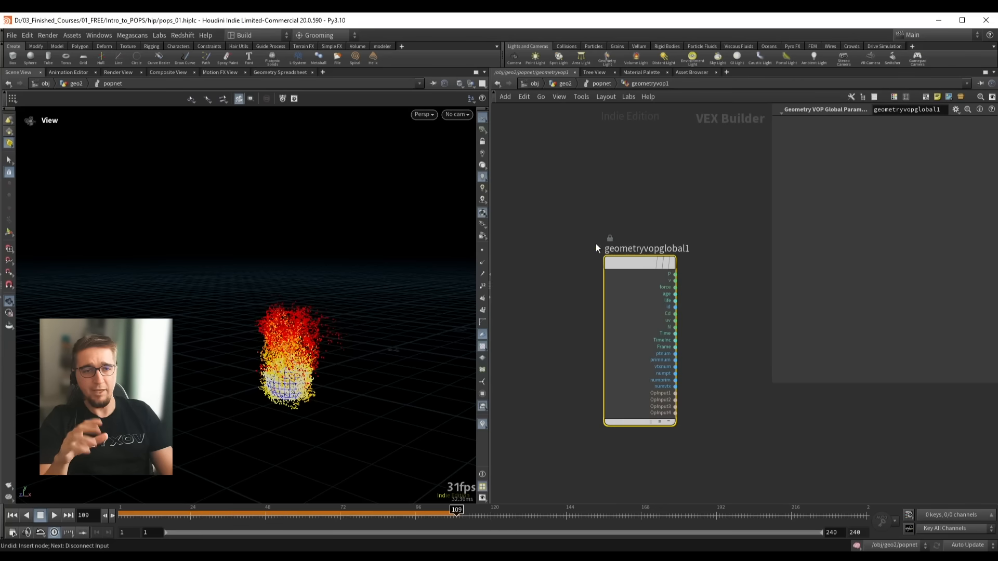
scroll(625, 229, "down", 3)
middle_click_drag(663, 228, 602, 258)
left_click_drag(695, 242, 700, 294)
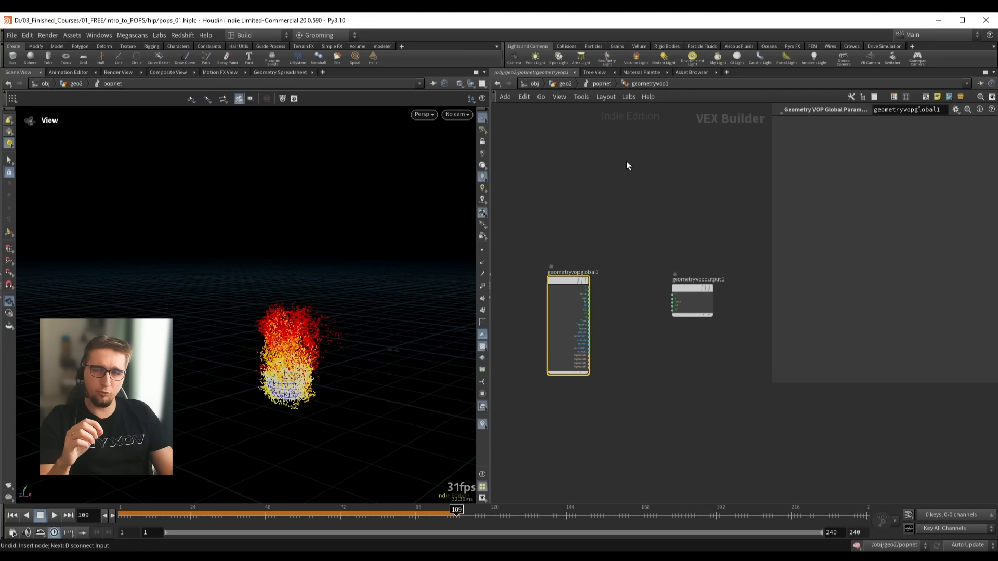
scroll(690, 249, "up", 1)
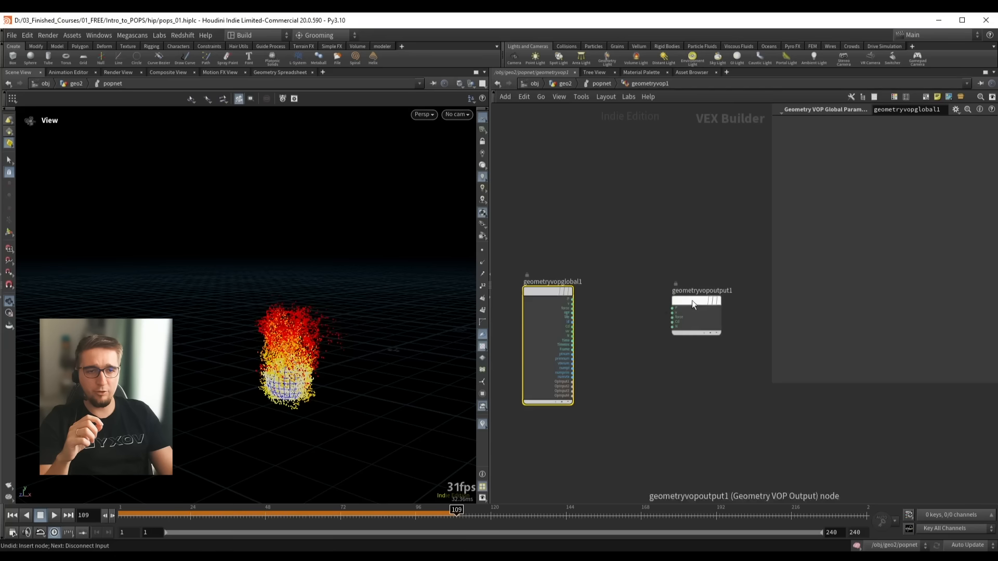
left_click_drag(691, 301, 690, 266)
key("h")
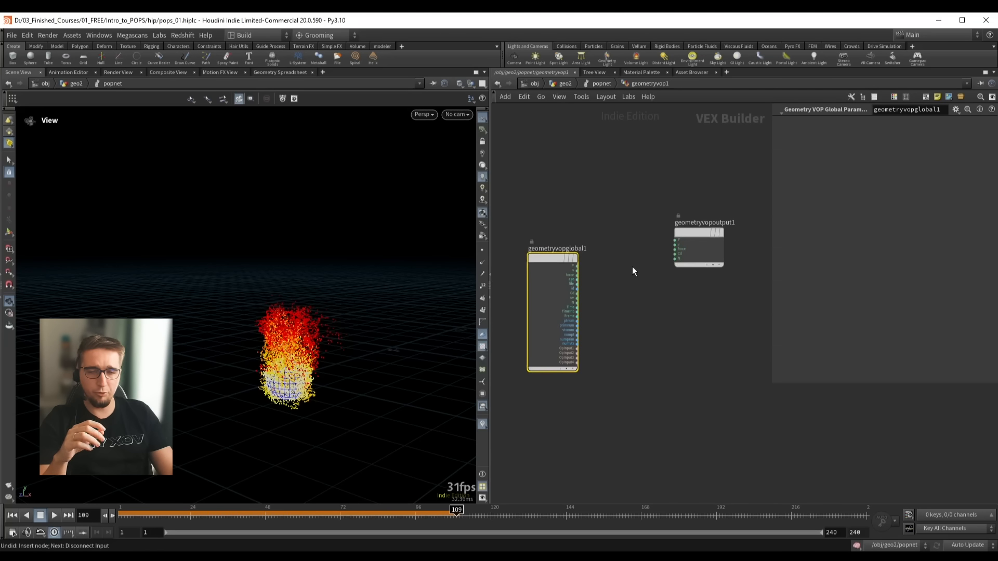
Play the simulation from an early frame without any custom particle behaviour, and stop it around frame 34
left_click(570, 202)
middle_click_drag(601, 223, 597, 215)
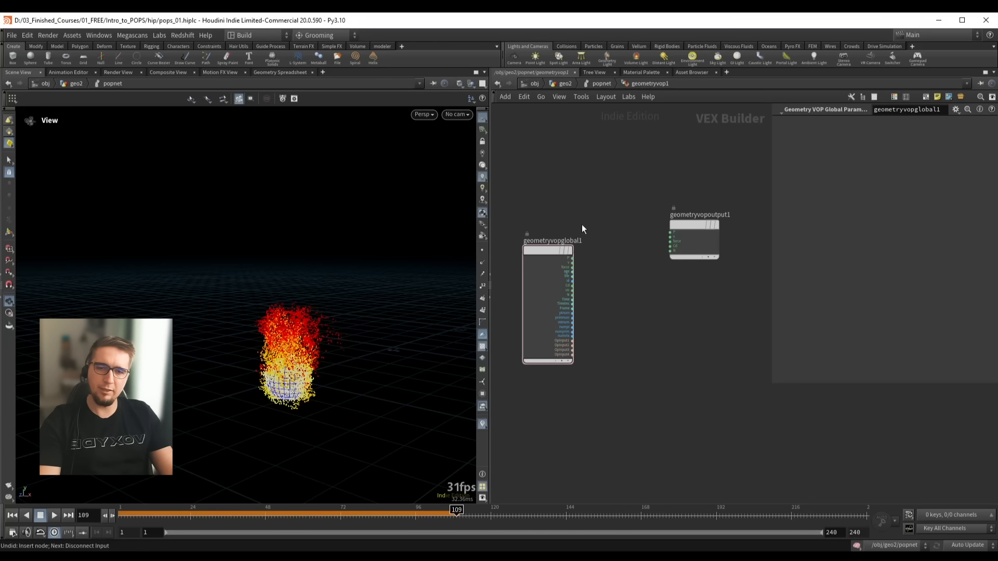
left_click(21, 515)
left_click(57, 516)
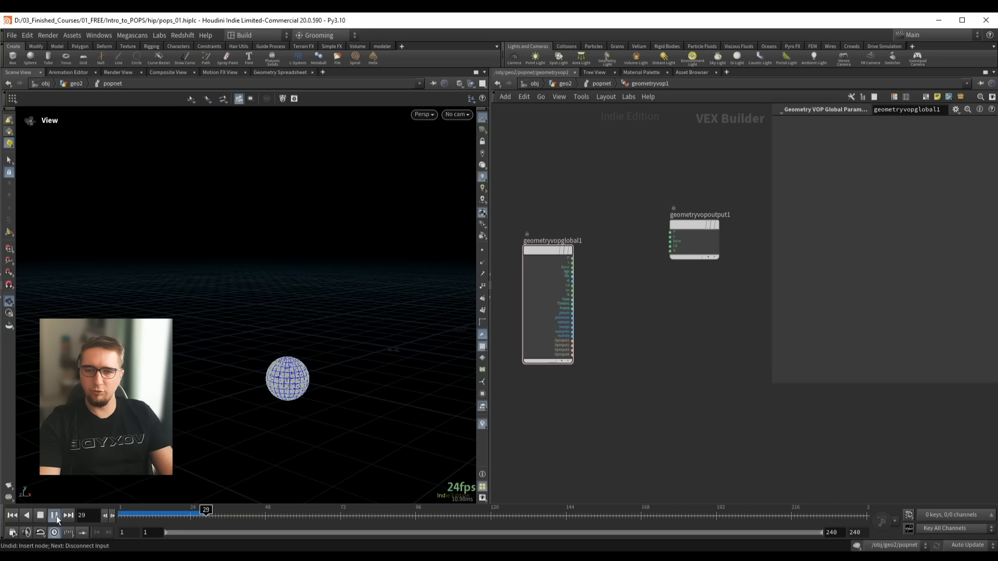
left_click(56, 516)
middle_click_drag(629, 227, 635, 237)
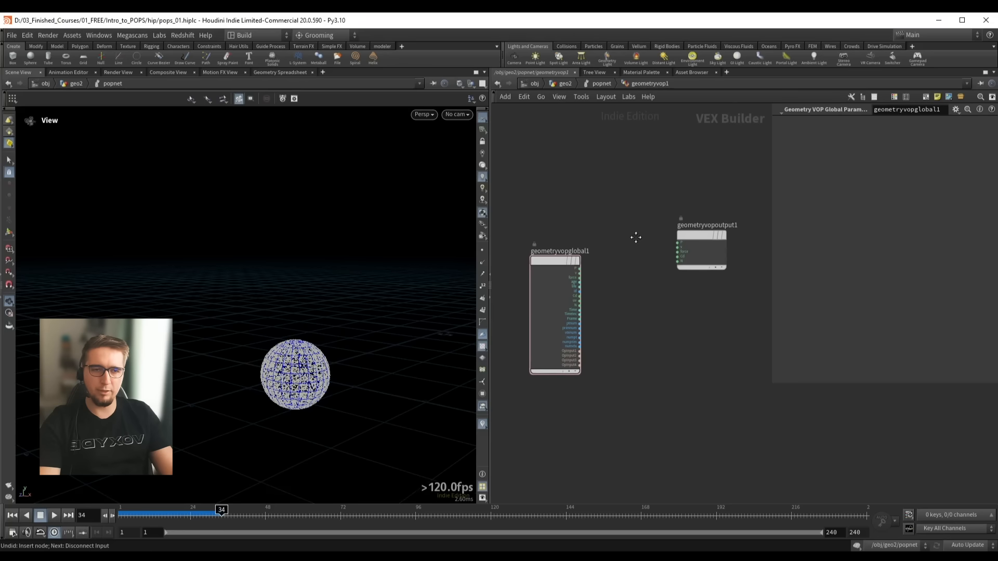
Go up to popnet, re-enter geometryvop1, and examine the attributes on geometryvopglobal1 and geometryvopoutput1, including force
key("u")
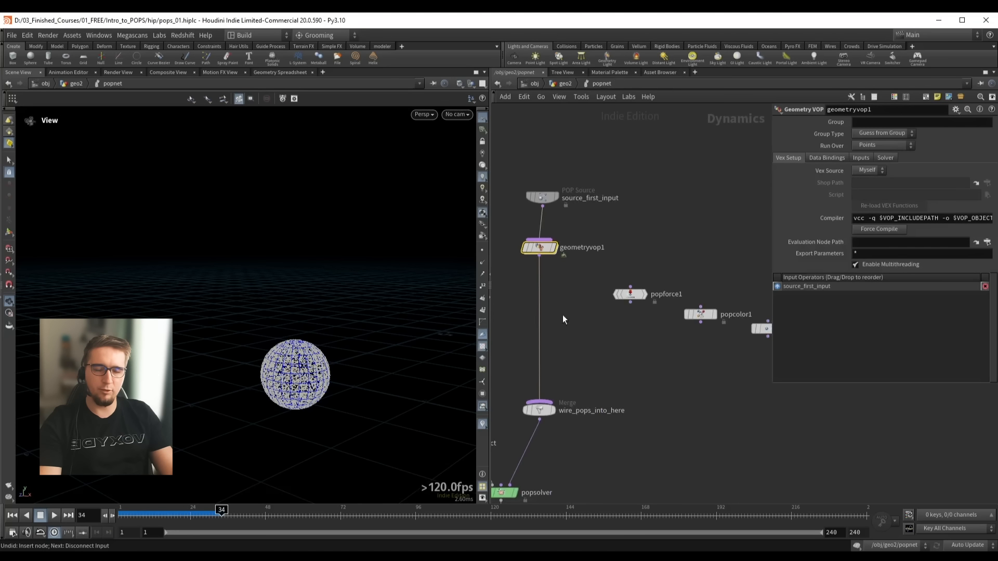
double_click(622, 247)
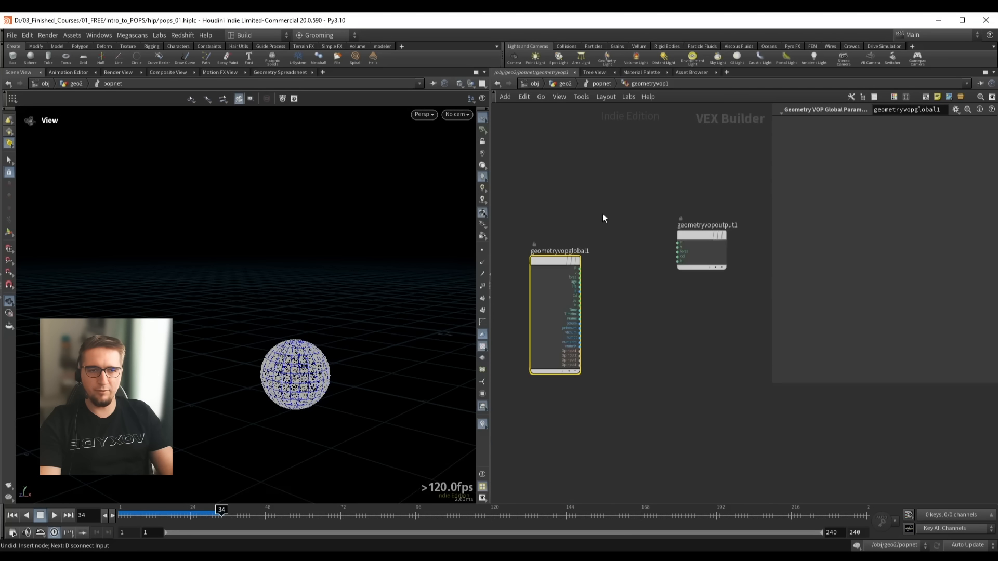
scroll(700, 316, "up", 4)
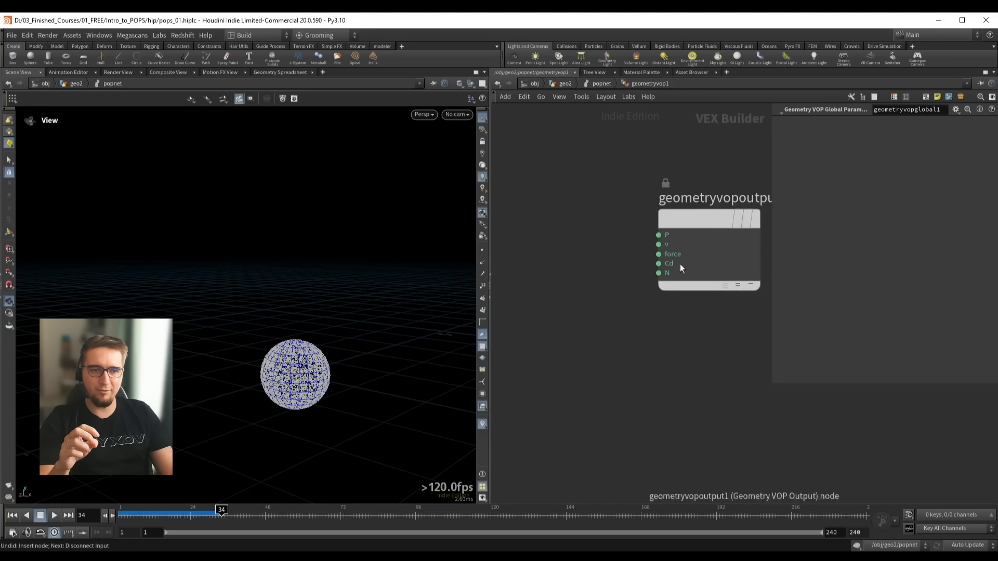
key("h")
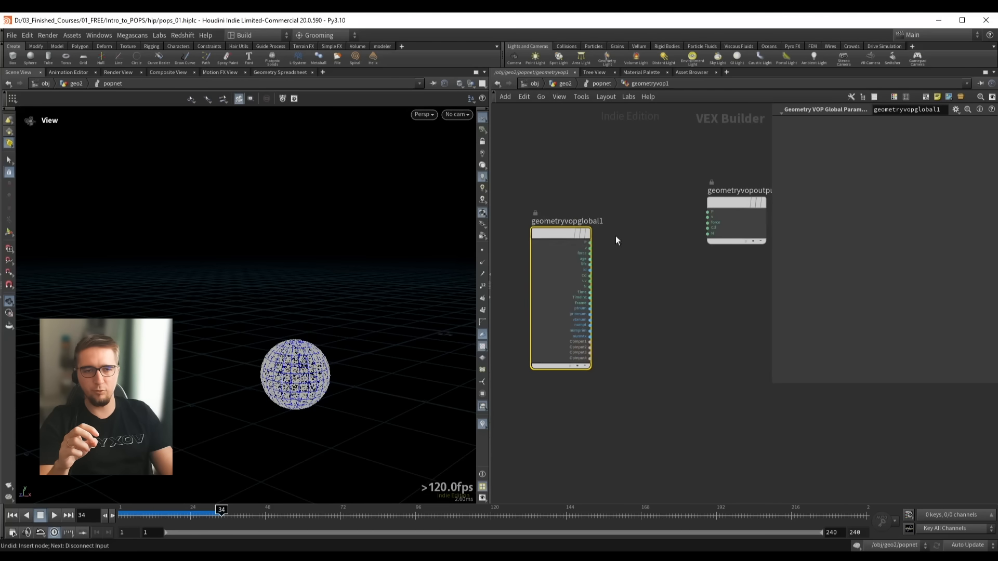
left_click_drag(617, 203, 552, 365)
middle_click_drag(656, 175, 592, 192)
left_click_drag(619, 186, 715, 315)
middle_click_drag(681, 246, 699, 263)
scroll(687, 264, "up", 2)
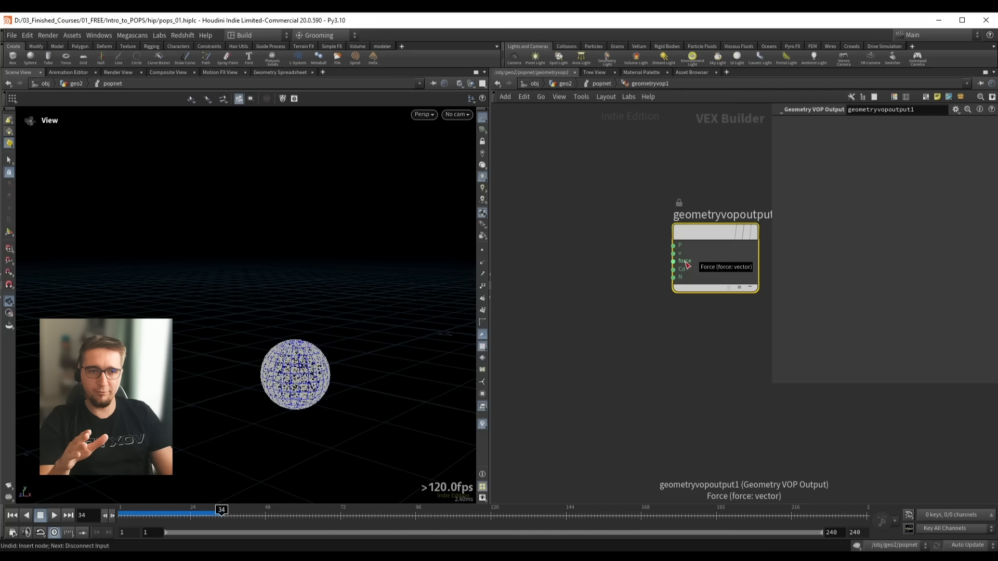
left_click(595, 252)
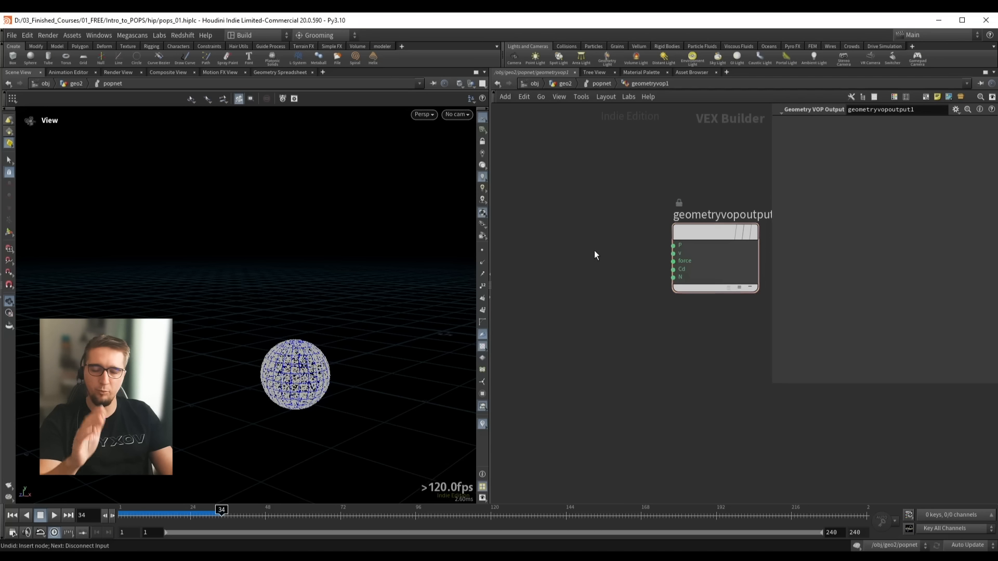
Add a Constant node beside geometryvopoutput1 and set its constant type to 3 Floats (vector)
key("Tab")
type("consta")
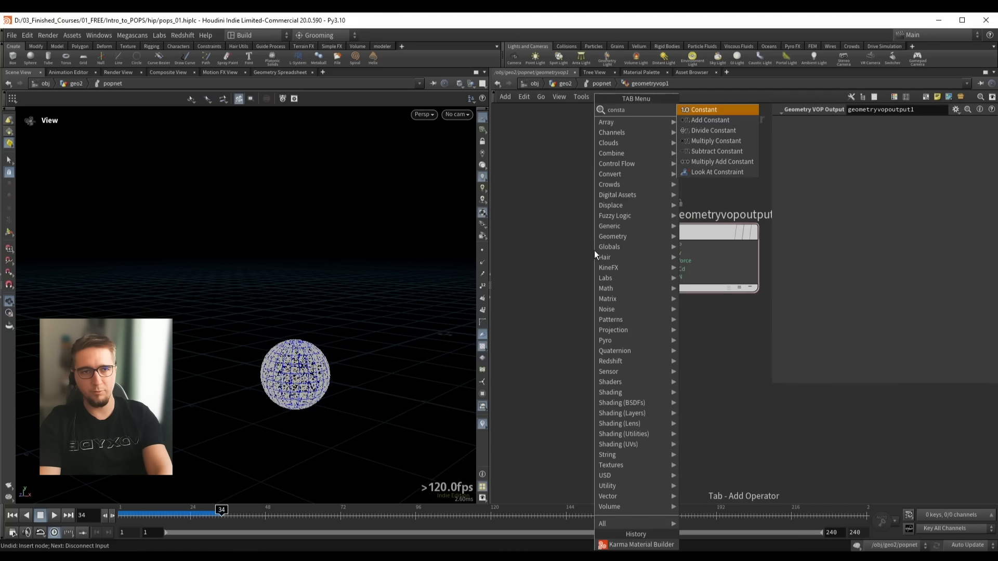
key("Return")
left_click(594, 251)
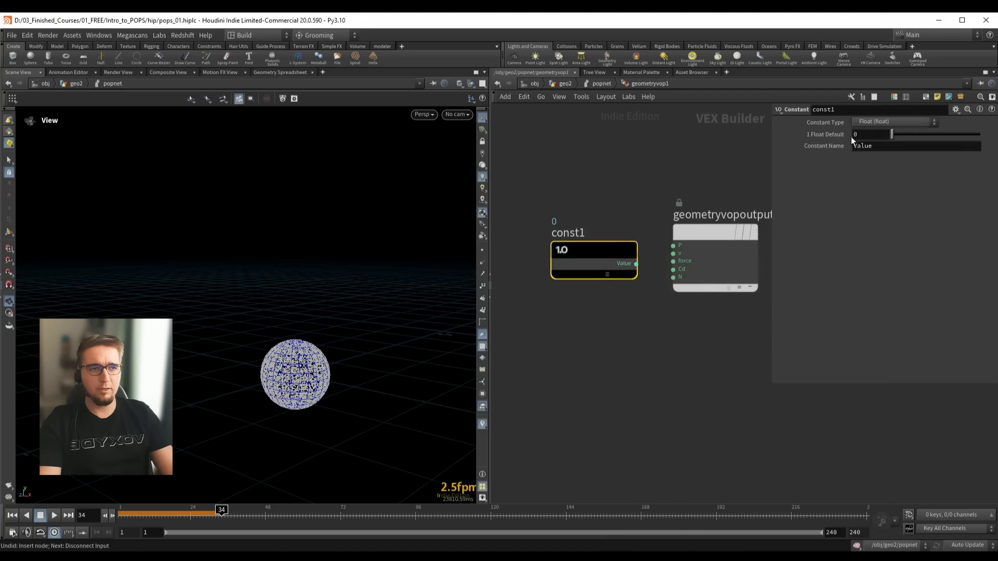
left_click(886, 123)
left_click(880, 194)
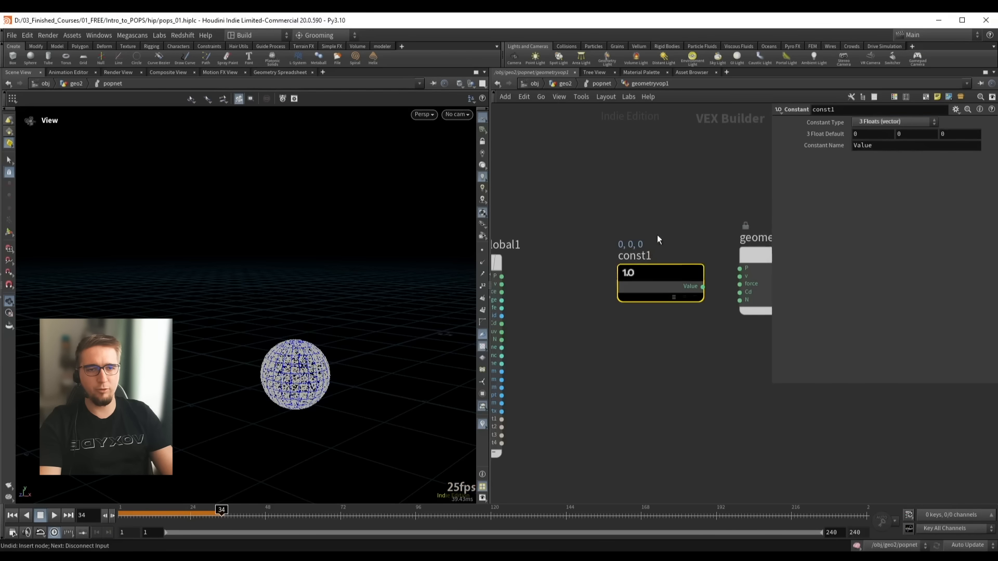
Connect the constant's Value to the force input of geometryvopoutput1 and set the vector to 0, 1, 0
left_click_drag(635, 275, 701, 278)
left_click(701, 277)
left_click_drag(552, 218, 553, 237)
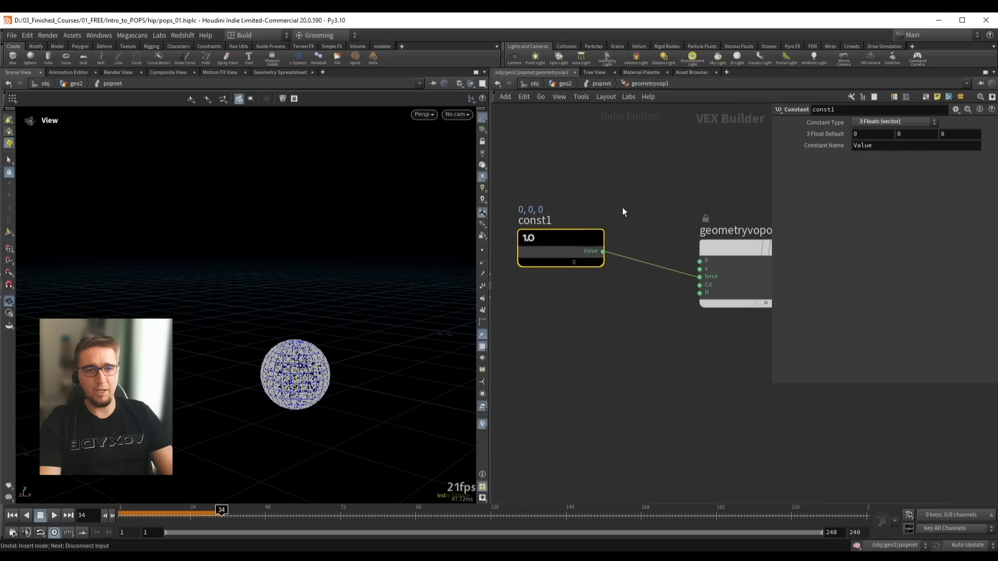
left_click(920, 134)
type("1")
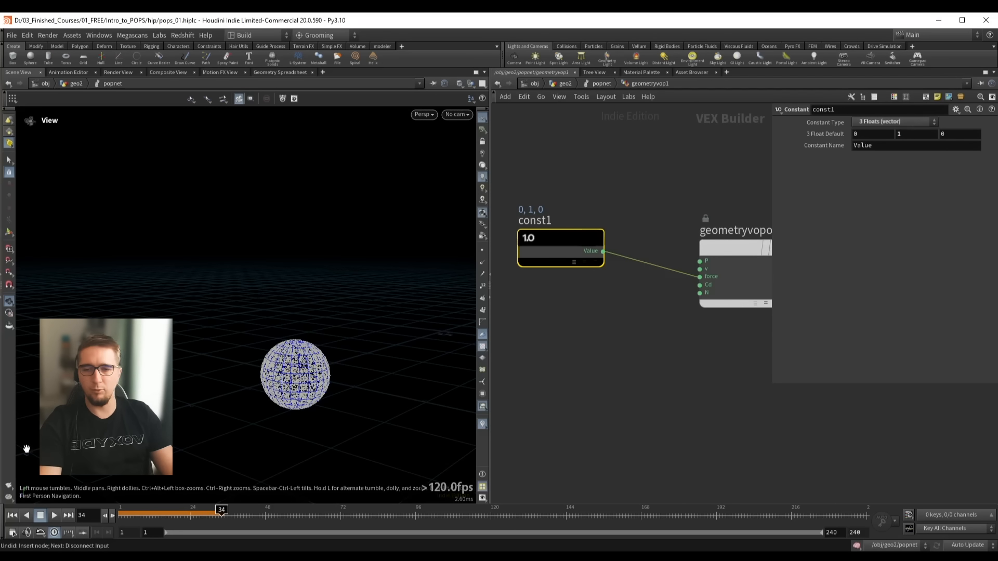
Play the simulation from the first frame and view the particles driven by the upward constant from a different angle
left_click(12, 515)
left_click(54, 515)
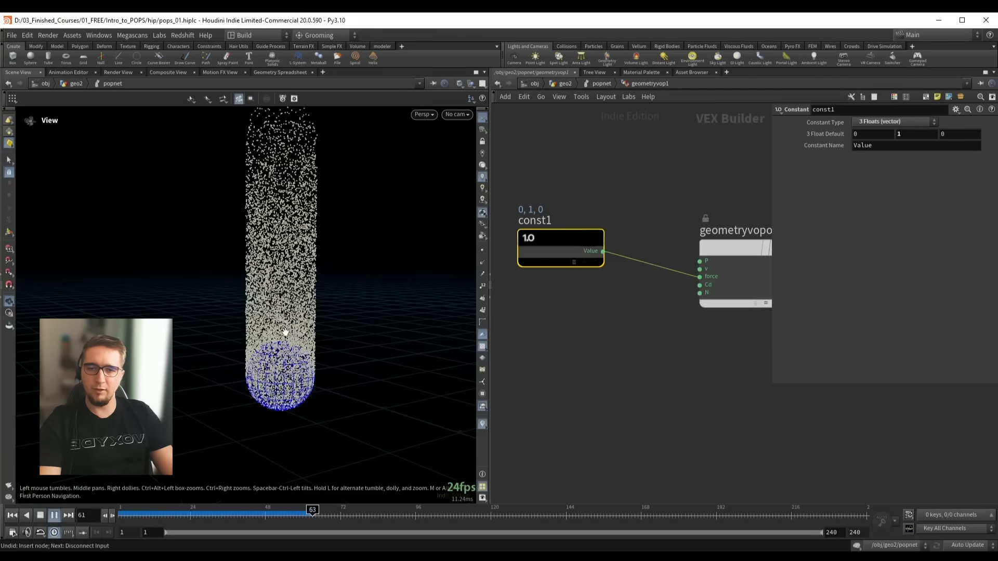
left_click_drag(285, 332, 269, 299)
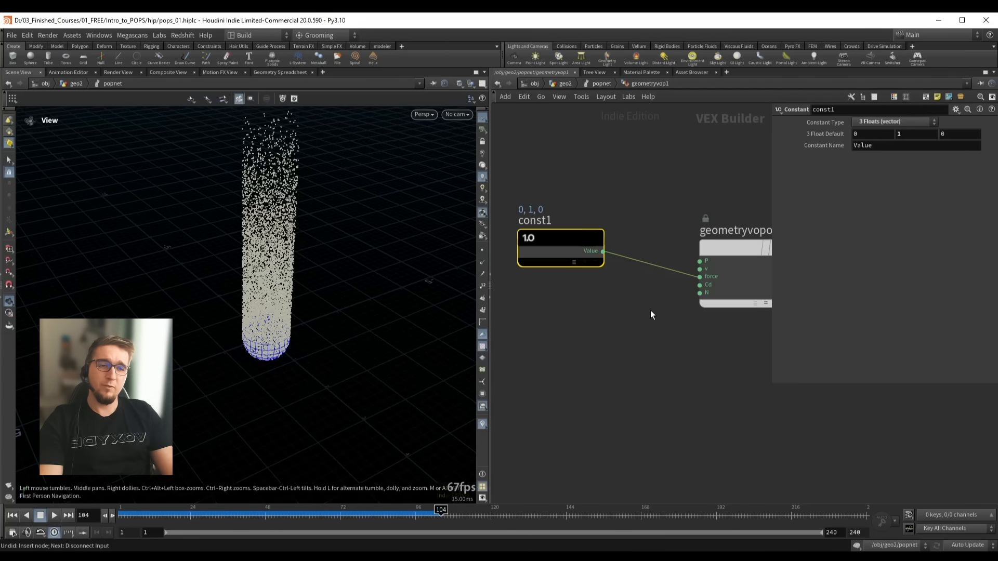
Try the constant on the v input of geometryvopoutput1, replay the simulation, and reconnect the constant to force
middle_click_drag(679, 315, 637, 321)
left_click_drag(690, 303, 709, 302)
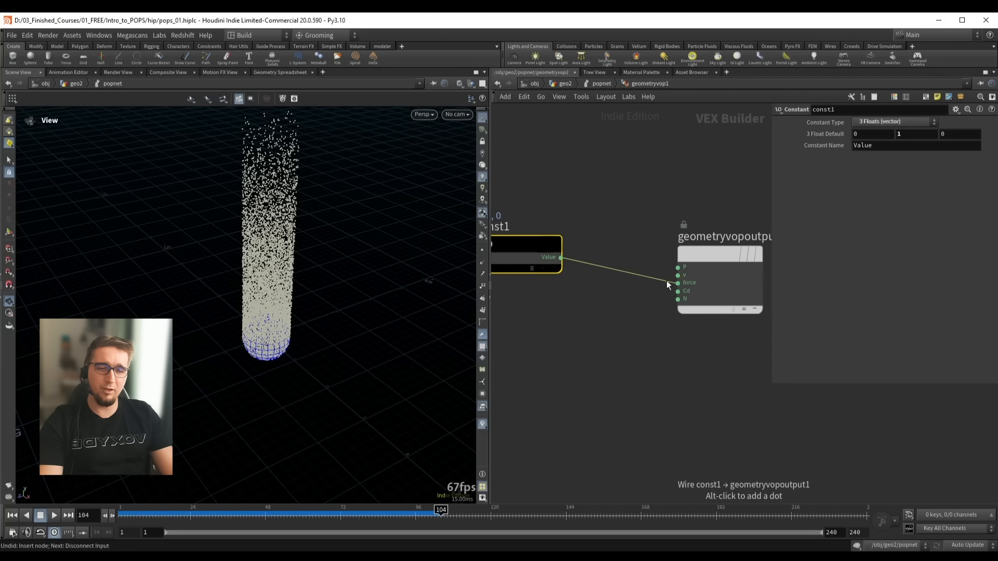
mouse_move(664, 279)
left_mouse_down()
mouse_move(635, 275)
mouse_move(678, 275)
left_mouse_up()
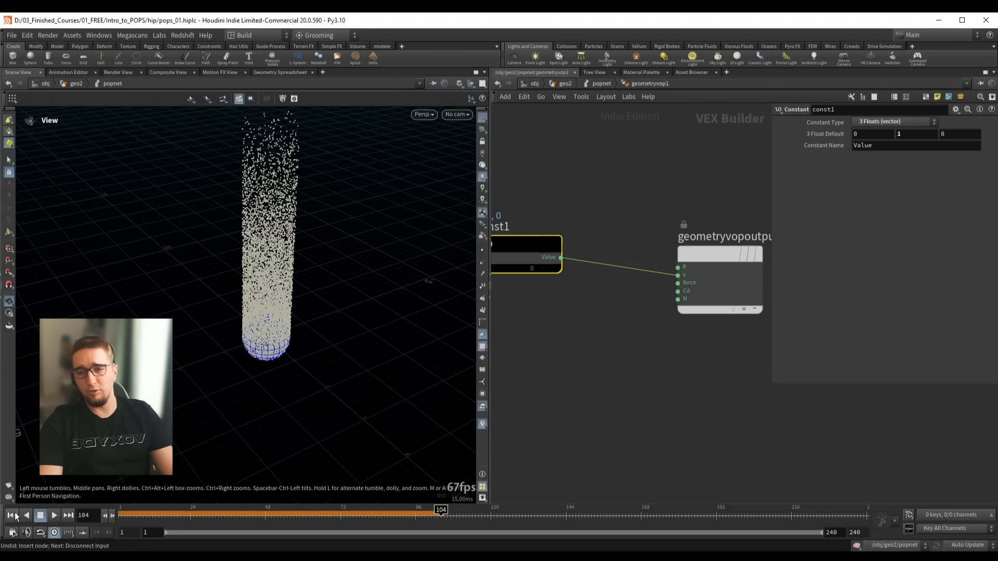
left_click(12, 515)
left_click(56, 515)
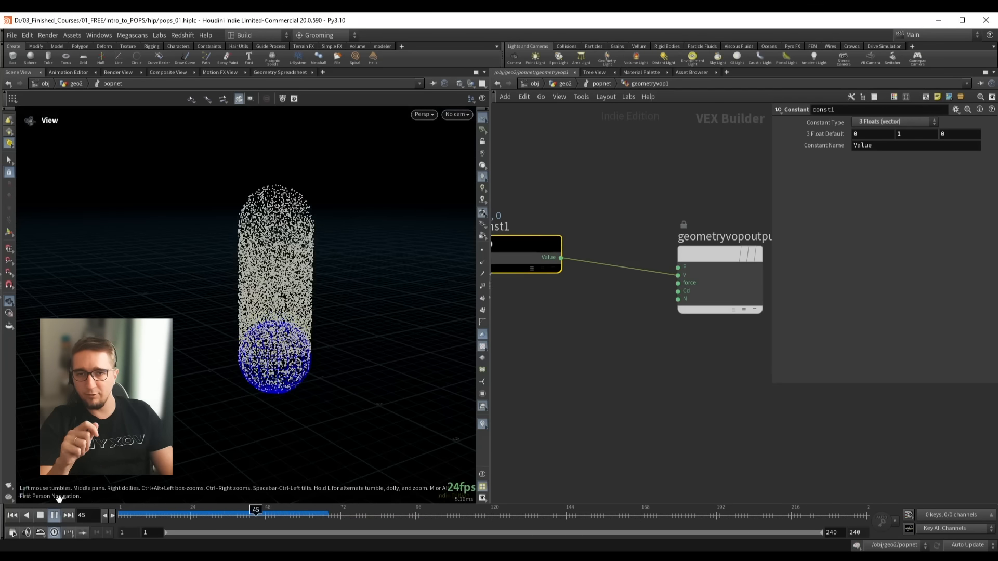
left_click(54, 516)
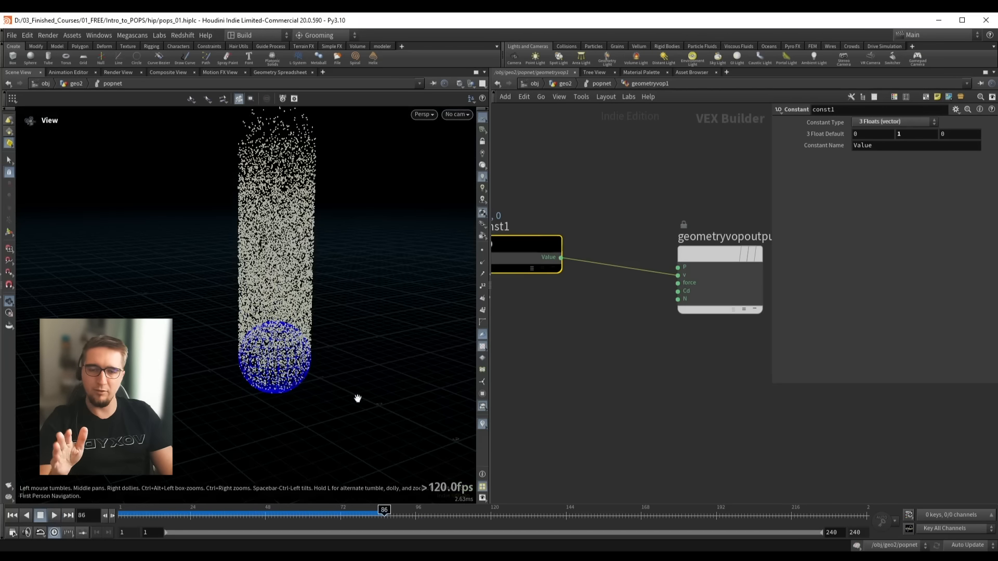
left_click_drag(675, 275, 678, 282)
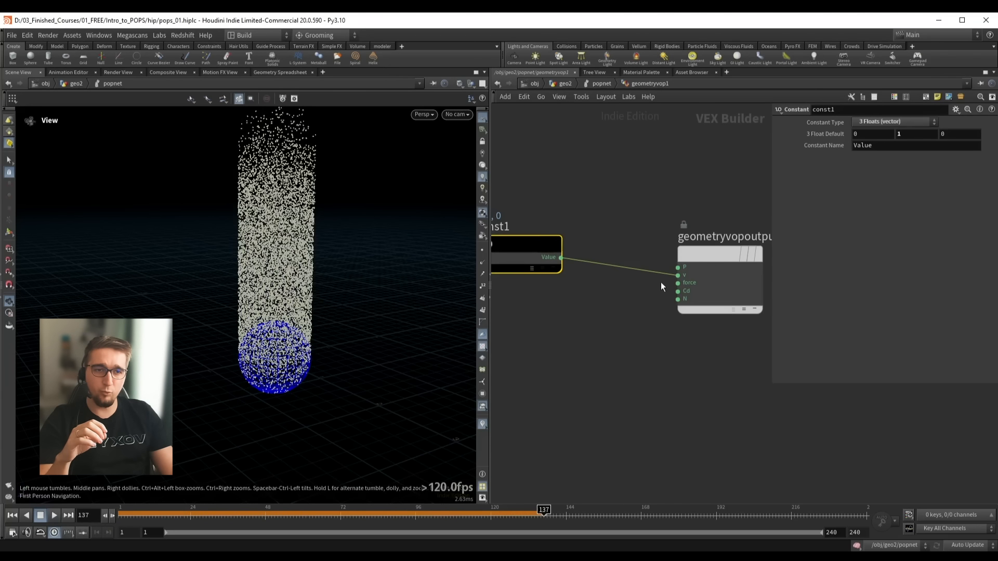
left_click_drag(669, 275, 676, 283)
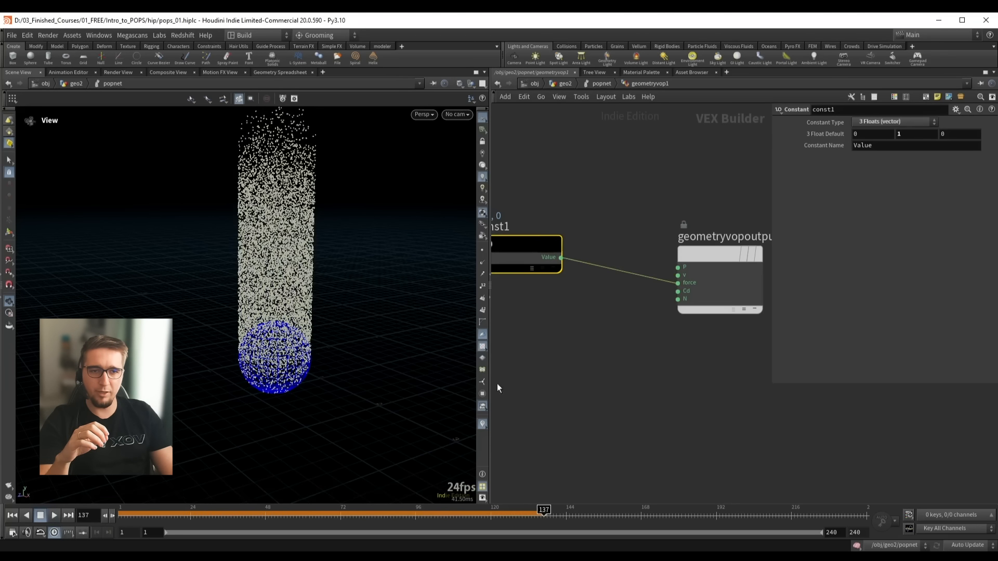
Replay the simulation from the first frame with the constant wired to force, and inspect the particle column's upward motion
left_click(12, 515)
left_click(55, 515)
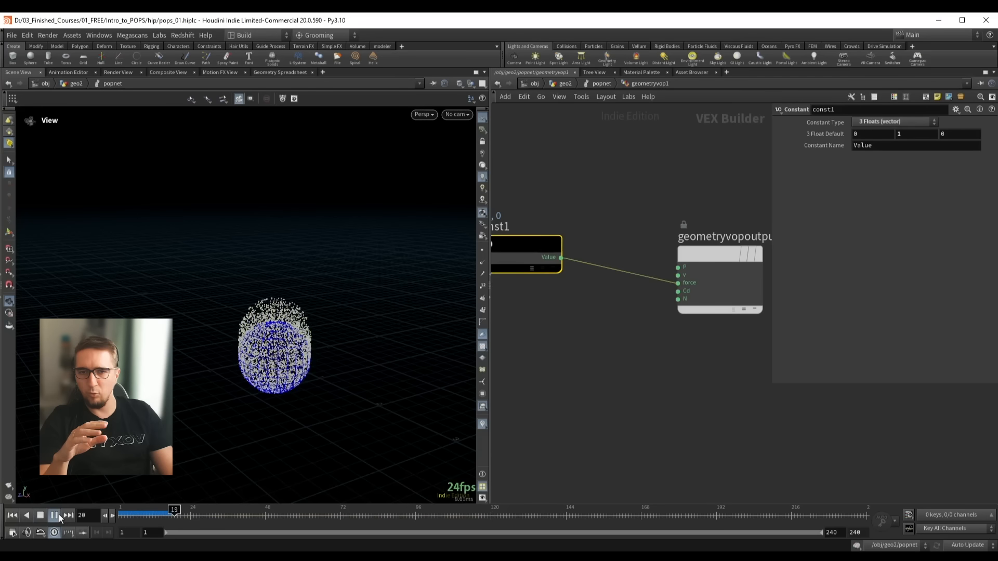
left_click(55, 515)
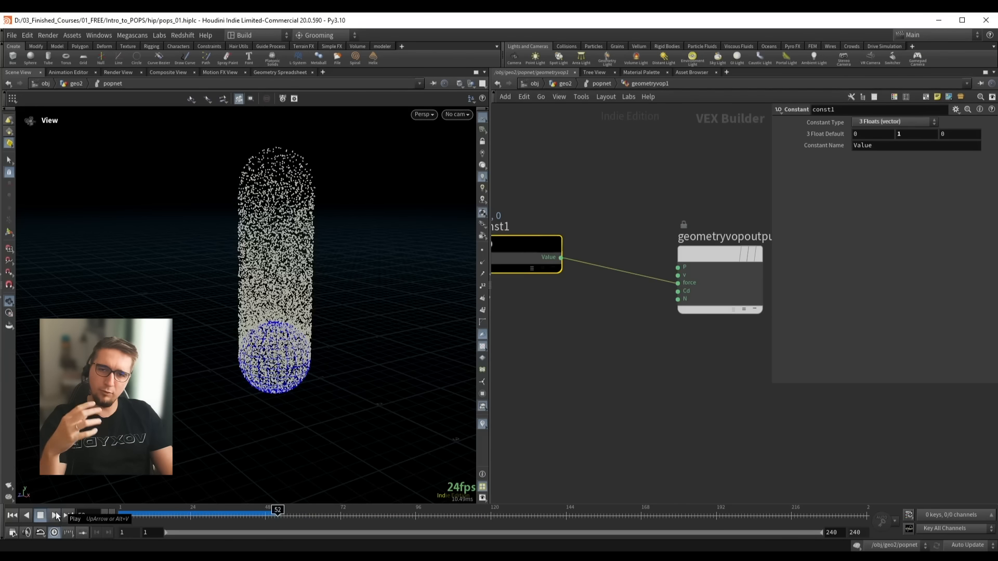
left_click_drag(217, 359, 258, 350)
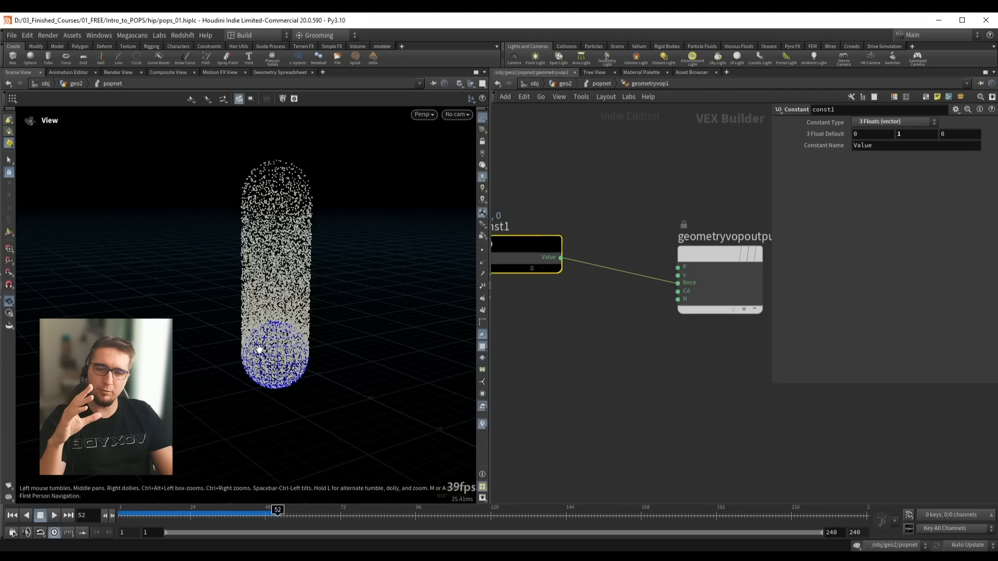
right_click_drag(284, 325, 286, 319)
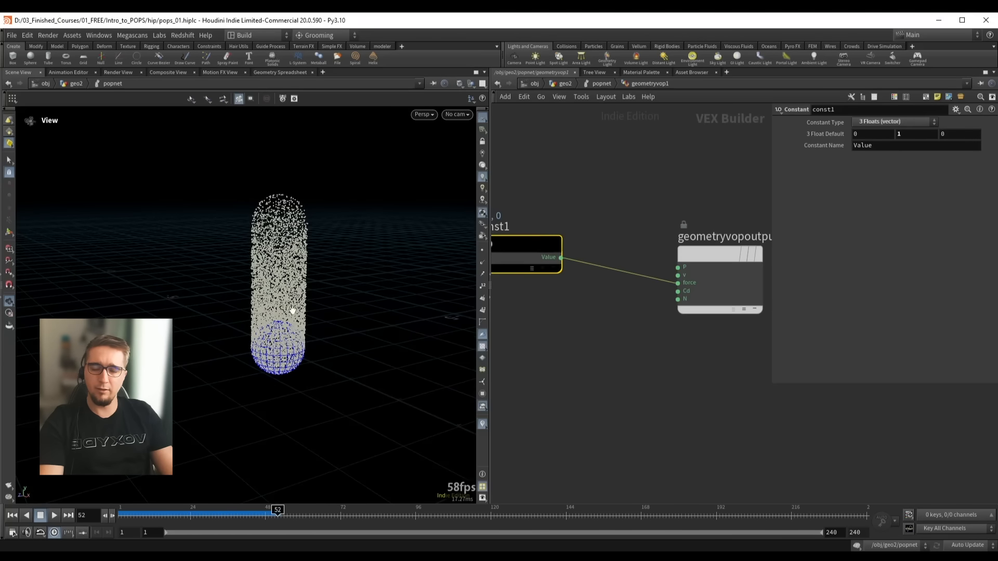
left_click(54, 515)
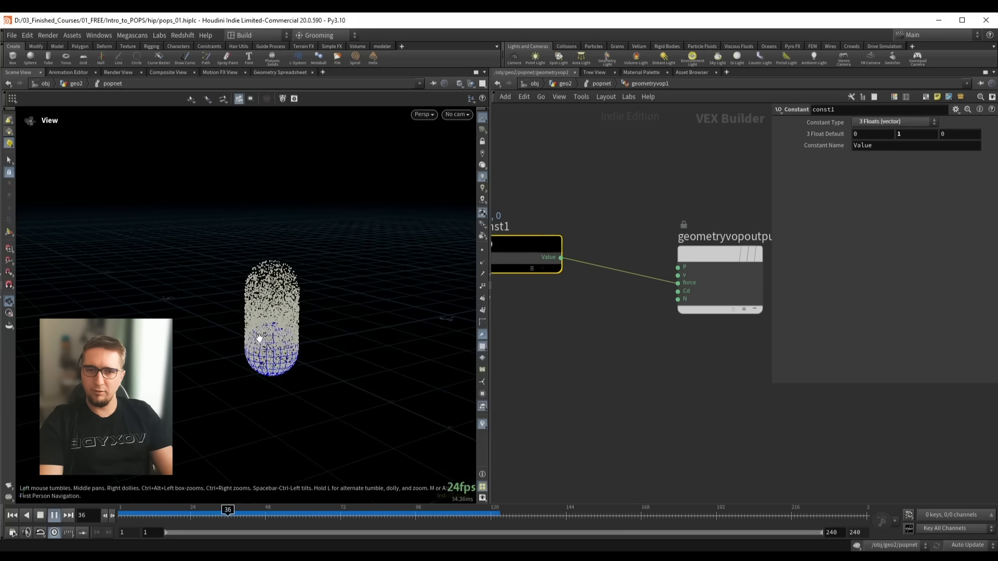
scroll(260, 338, "up", 2)
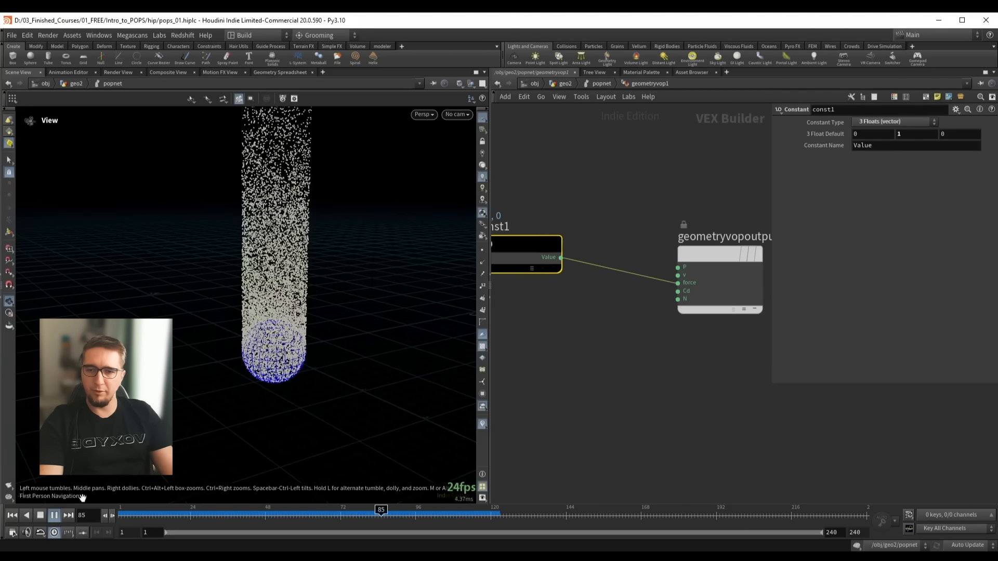
left_click(54, 516)
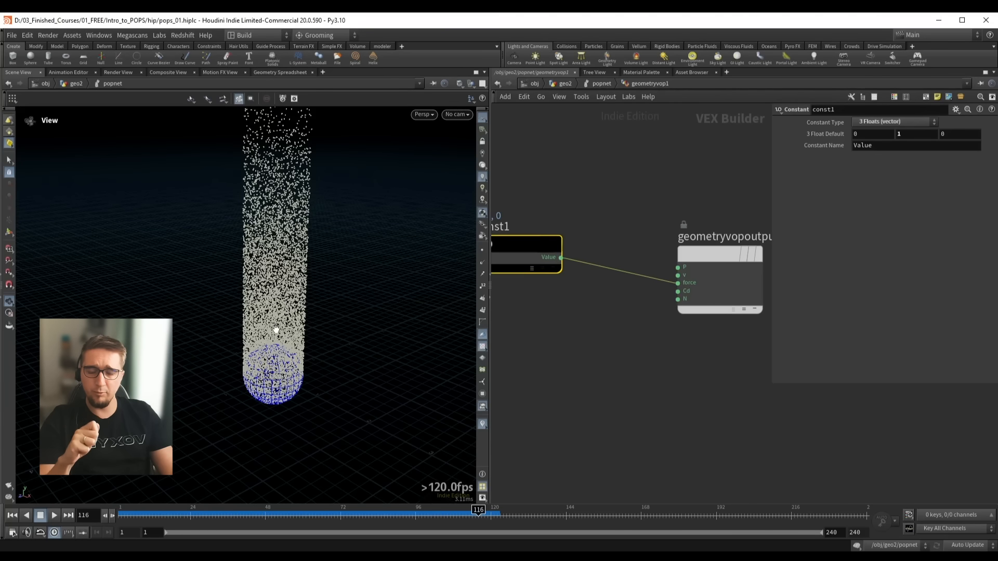
Return to the start of the timeline, play the simulation once more, and scrub back to frame 28
left_click_drag(287, 328, 244, 432)
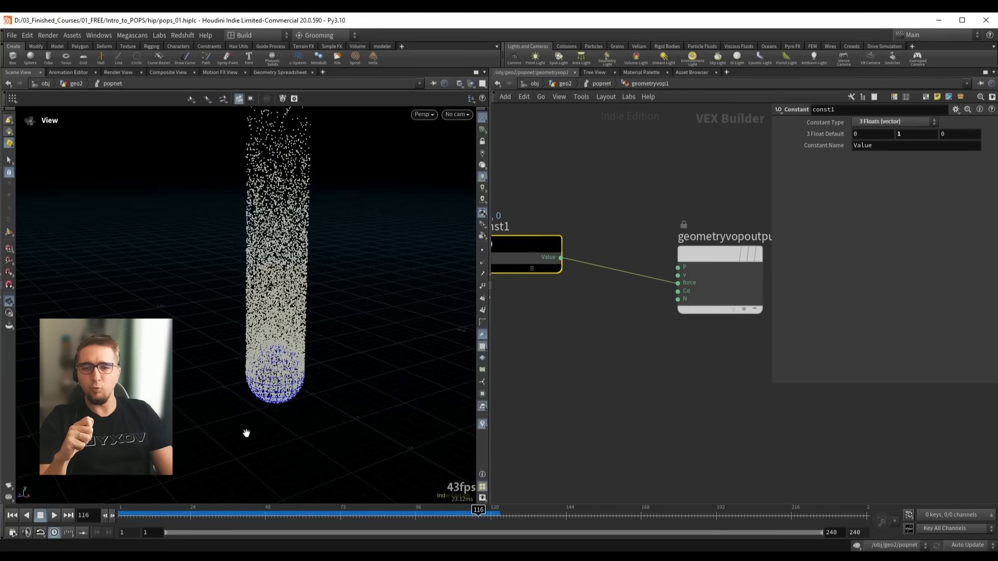
left_click_drag(150, 514, 133, 515)
left_click(54, 516)
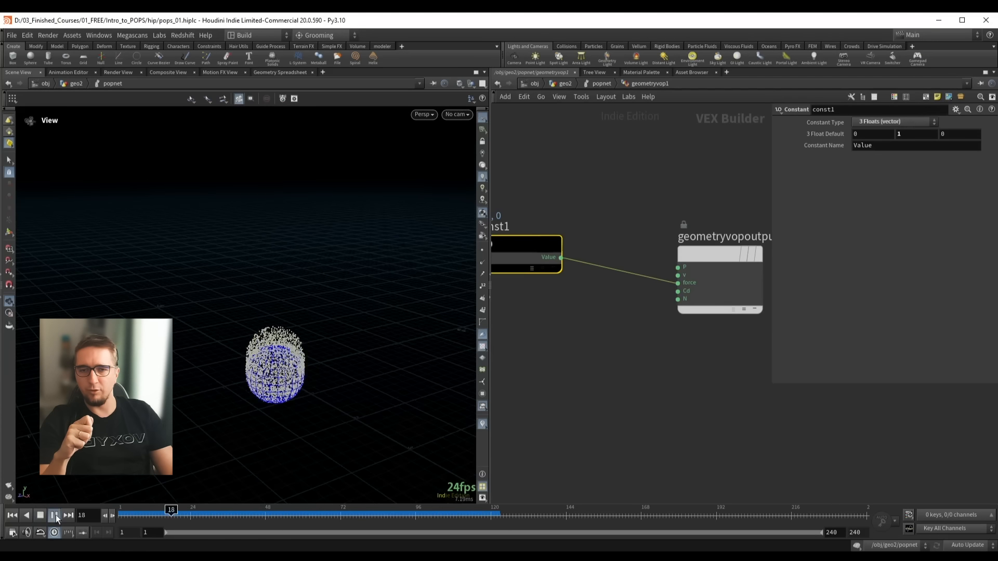
left_click_drag(270, 304, 260, 296)
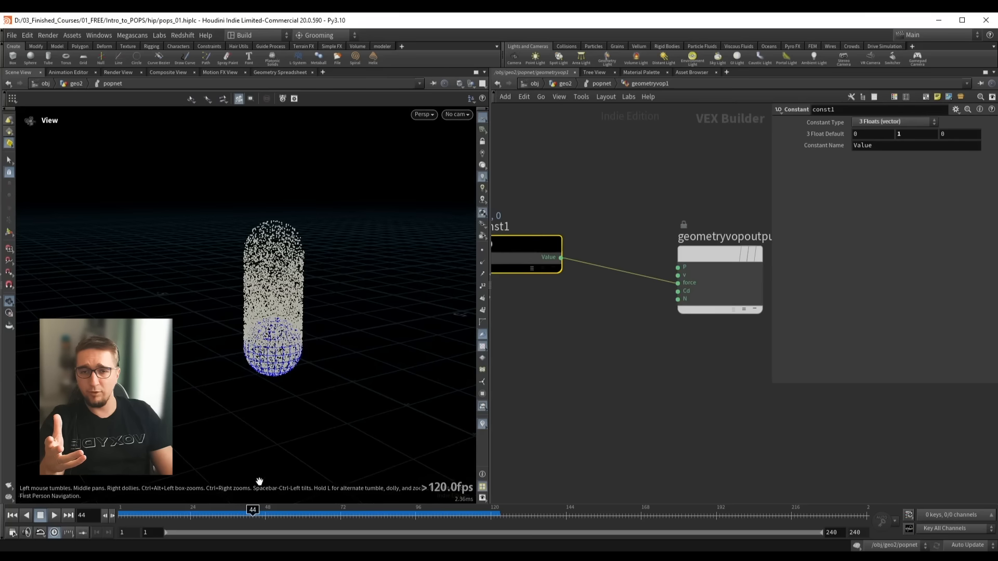
left_click_drag(252, 514, 203, 514)
scroll(252, 331, "down", 2)
Set the Y component of const1's vector to 5
middle_click_drag(564, 327, 609, 335)
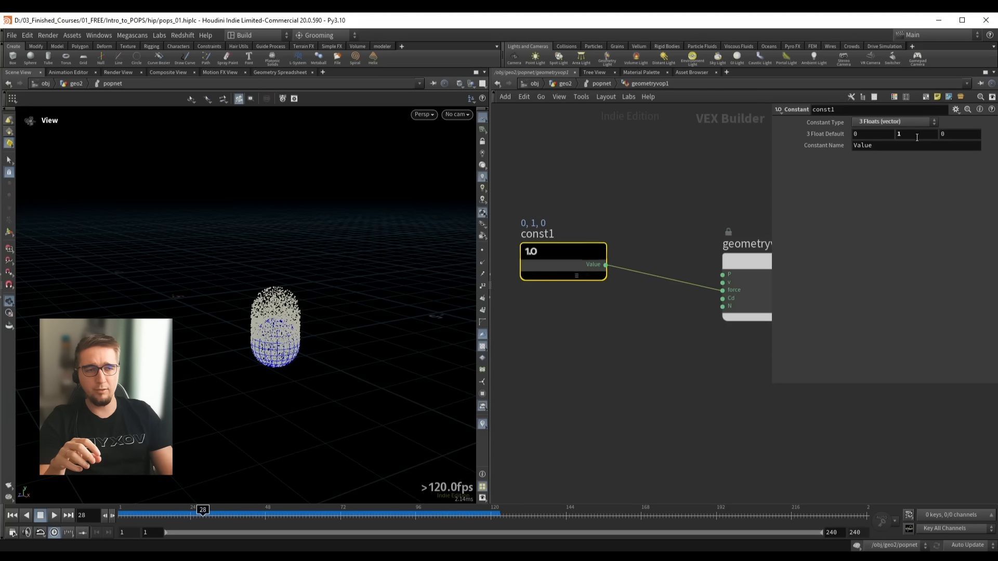
double_click(917, 137)
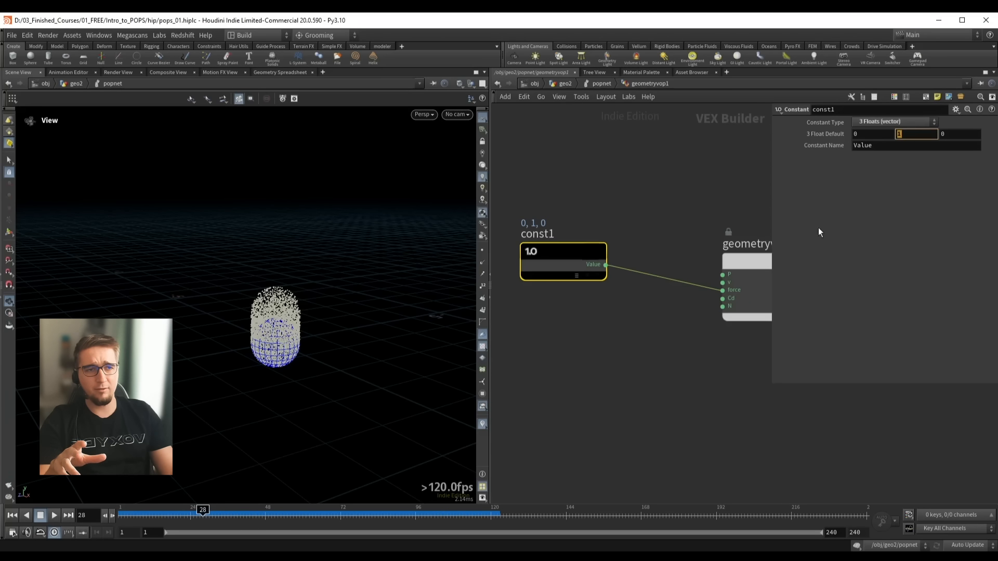
type("5")
key("Return")
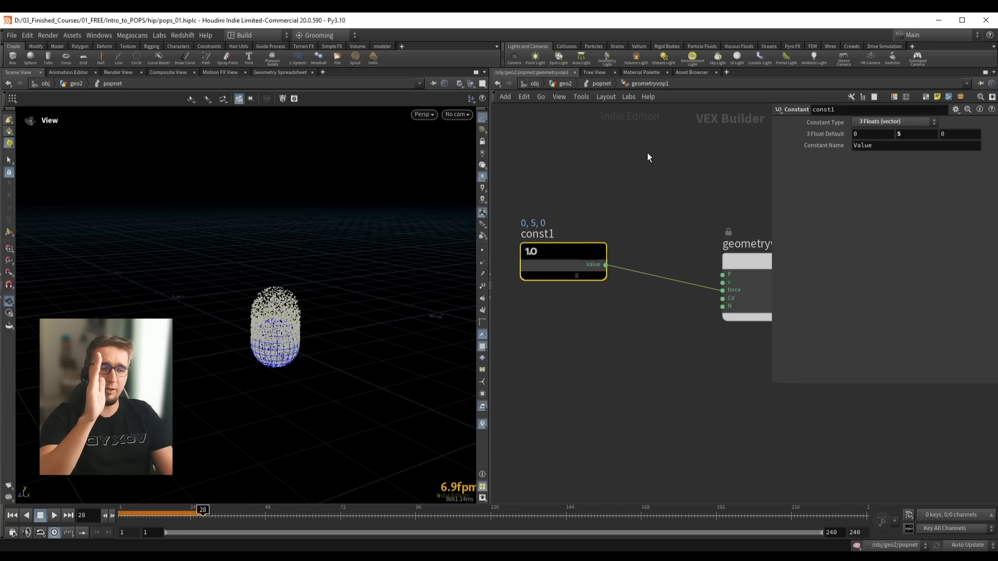
Replay the simulation from the first frame, stop it at frame 50, and inspect the particle column from different angles and distances
left_click(12, 515)
left_click(54, 516)
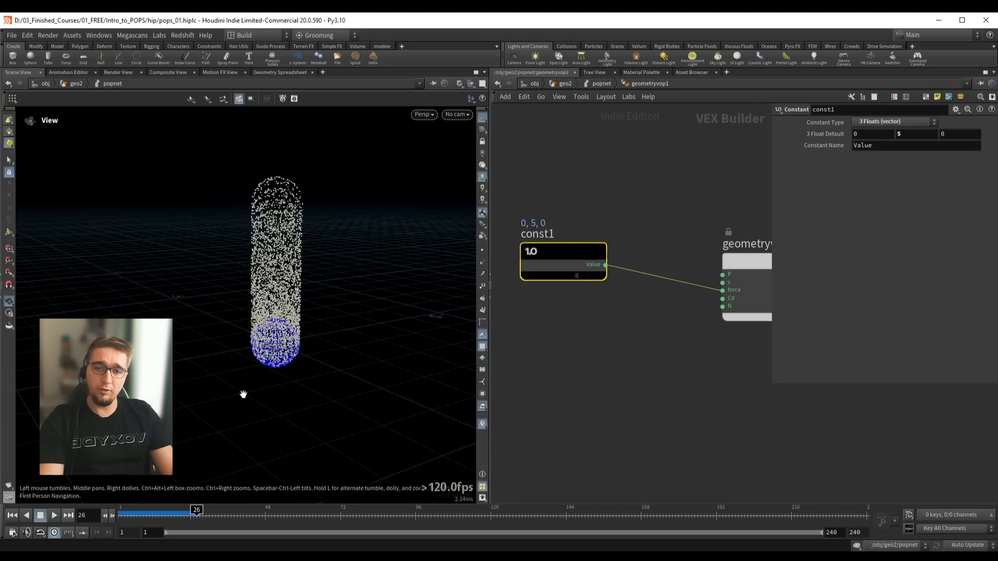
right_click_drag(291, 319, 252, 331)
left_click_drag(288, 311, 262, 295)
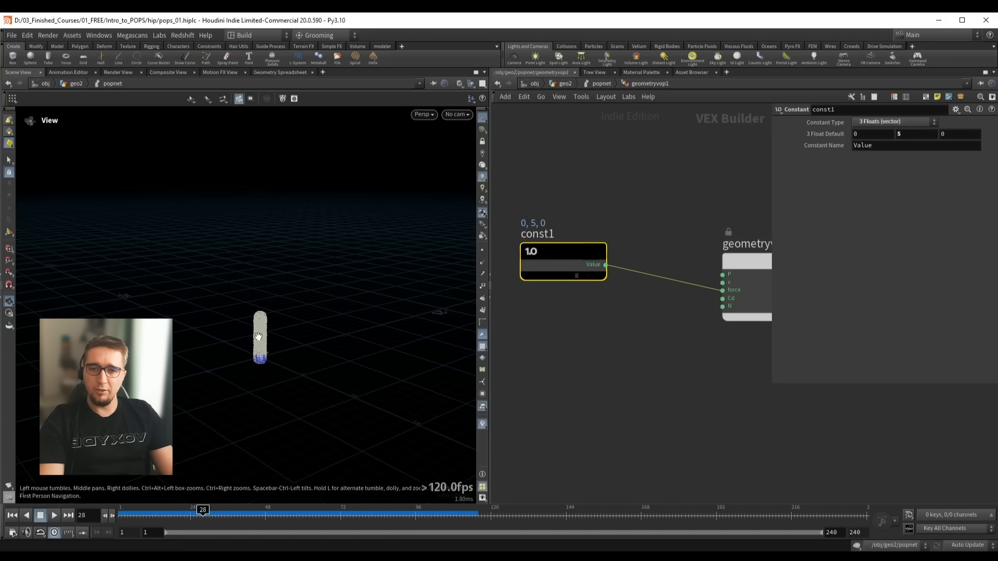
right_click_drag(259, 337, 291, 315)
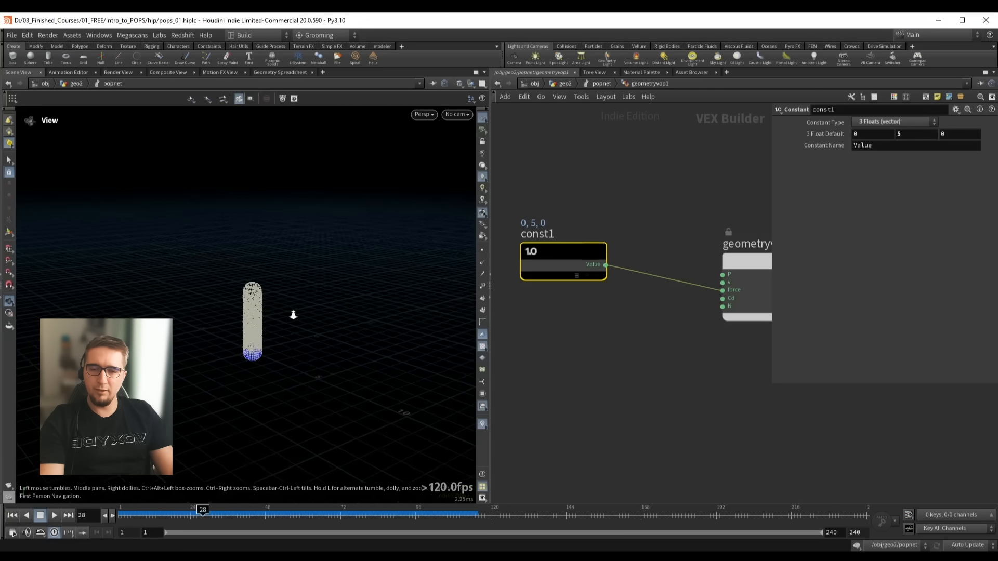
left_click_drag(292, 315, 244, 319)
key("Up")
key("Up")
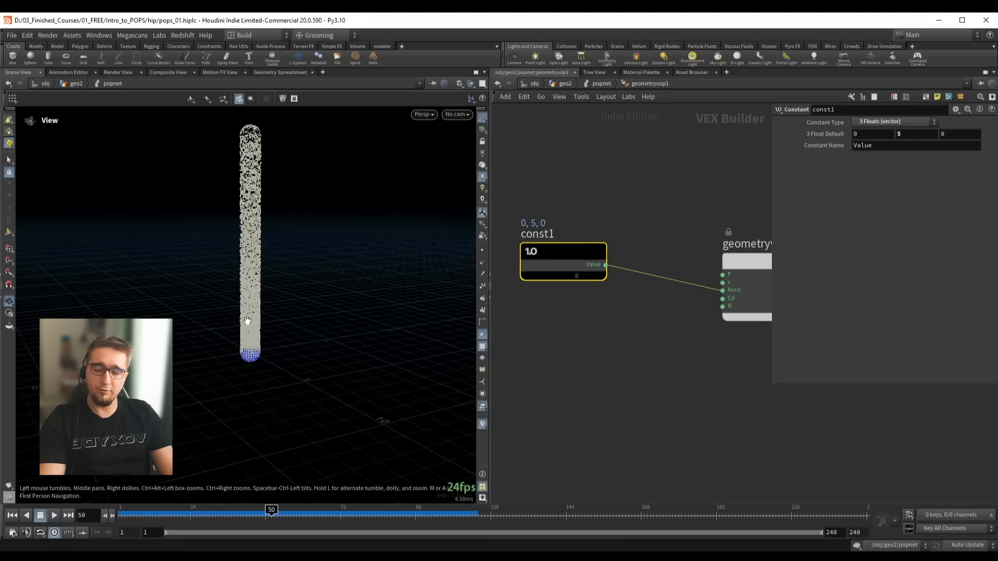
right_click_drag(249, 321, 282, 313)
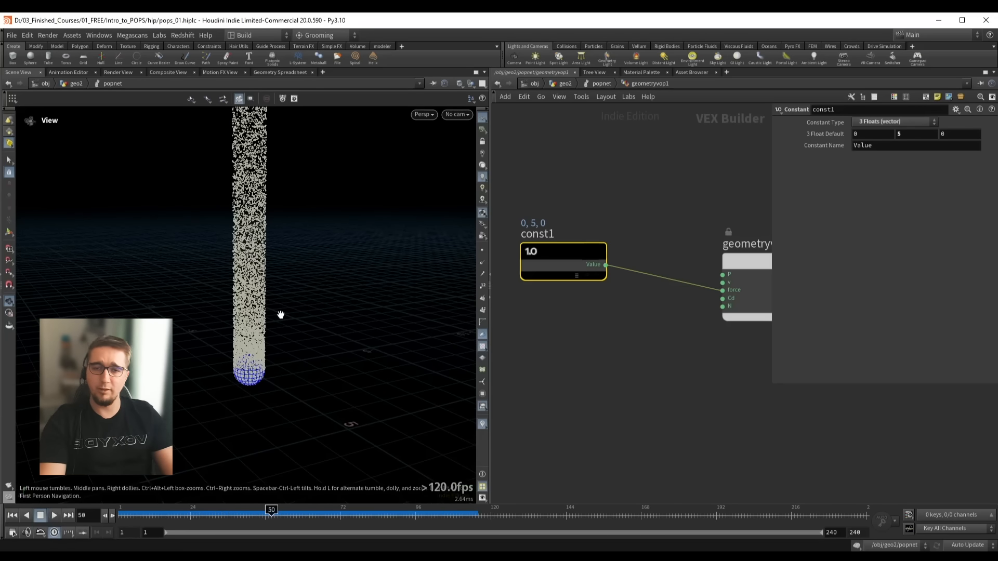
Restart the playback from the first frame and study the particles' upward acceleration, pausing along the way and stopping at frame 58
key("ctrl+Up")
key("Up")
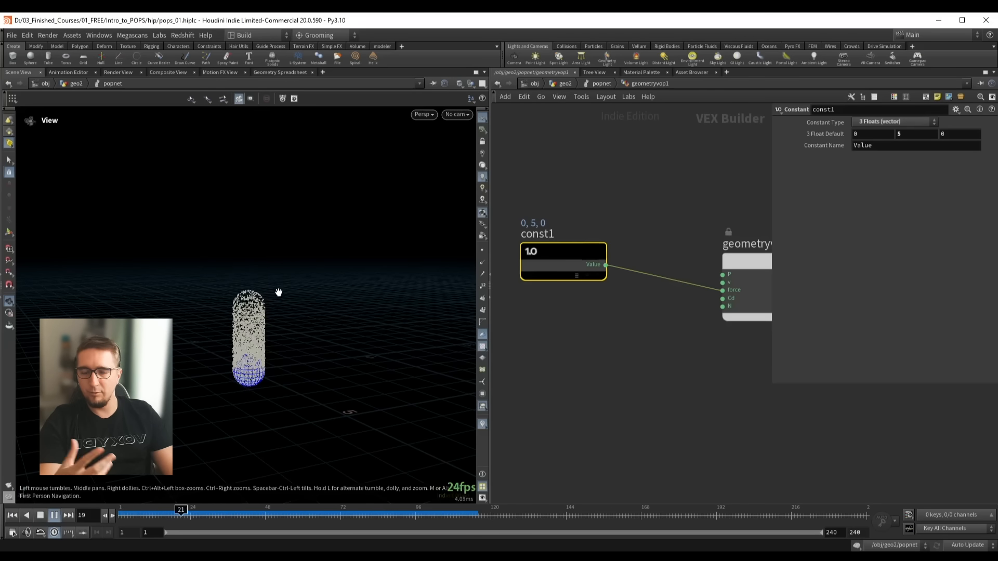
key("Up")
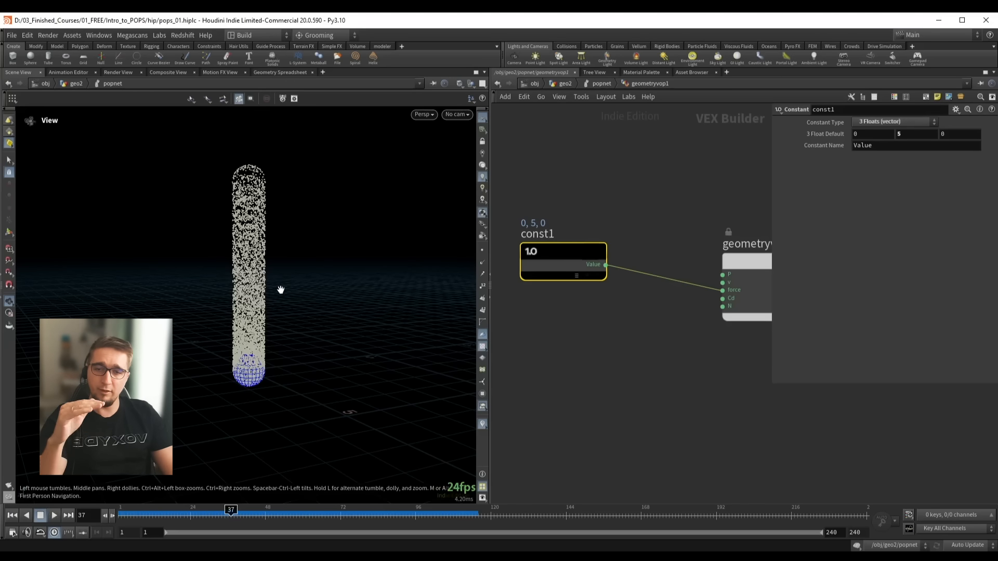
key("Up")
left_click_drag(257, 293, 257, 318)
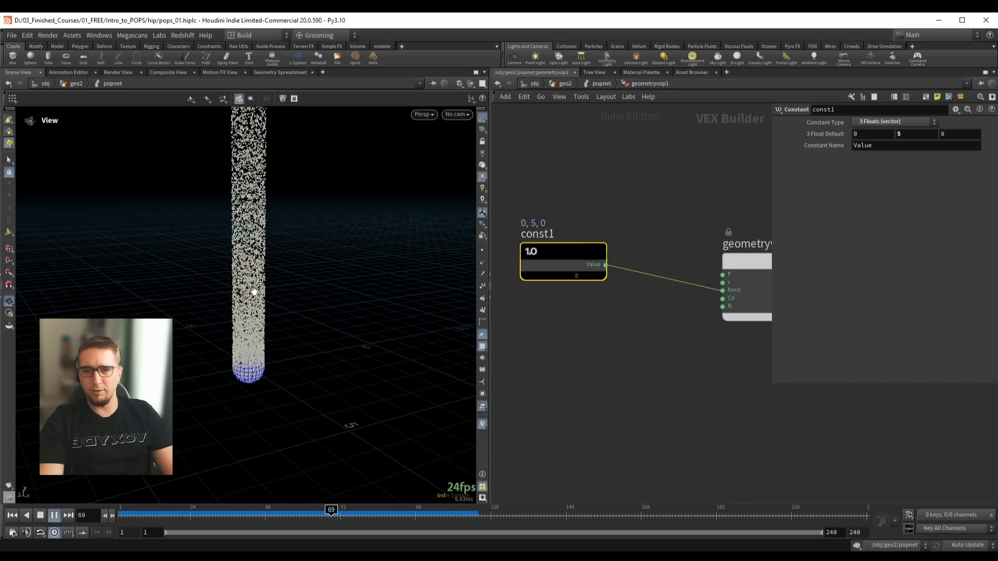
key("ctrl+Up")
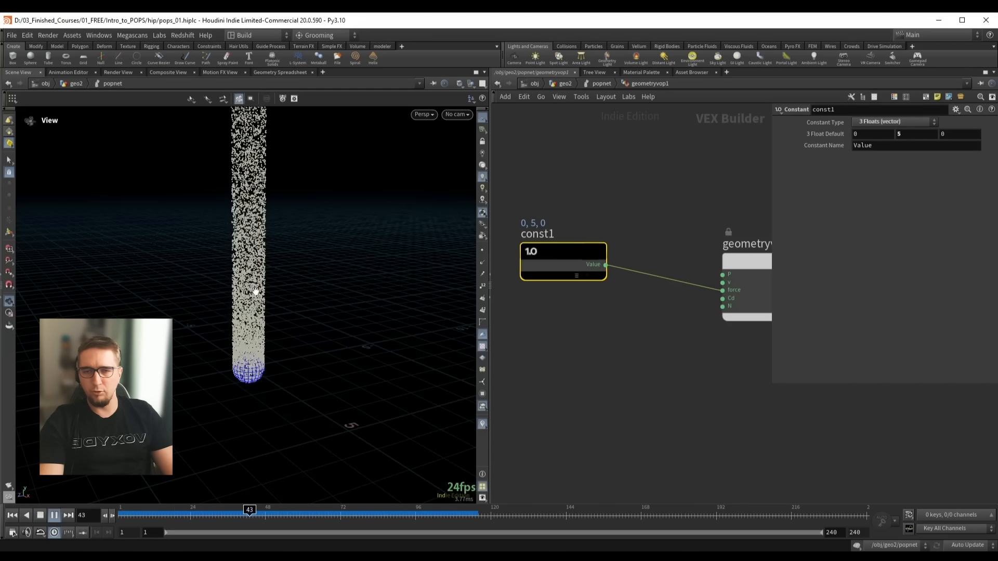
key("Up")
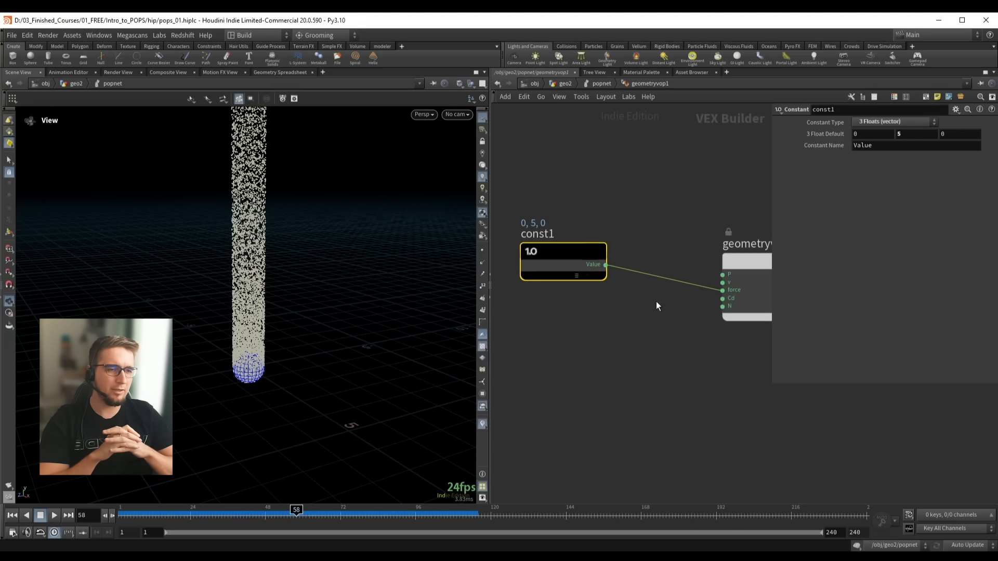
Return to the popnet network and inspect the disconnected popcolor1 and popdrag1 nodes
left_click(666, 357)
key("u")
middle_click_drag(713, 344, 605, 332)
left_click(612, 293)
left_click(625, 300)
left_click(692, 315)
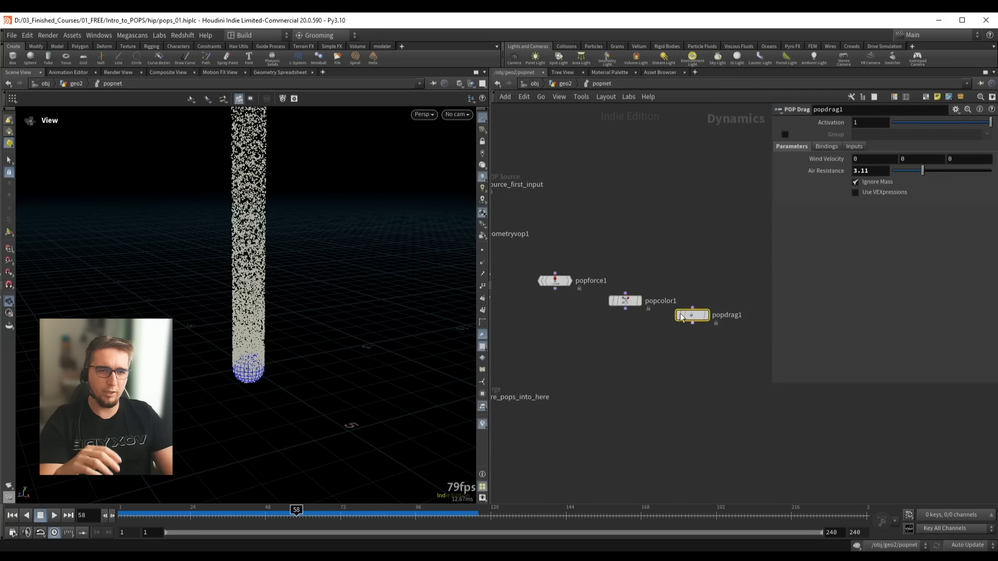
Search the available nodes for "pop" and look over the POP node types without adding one
key("Tab")
type("pop")
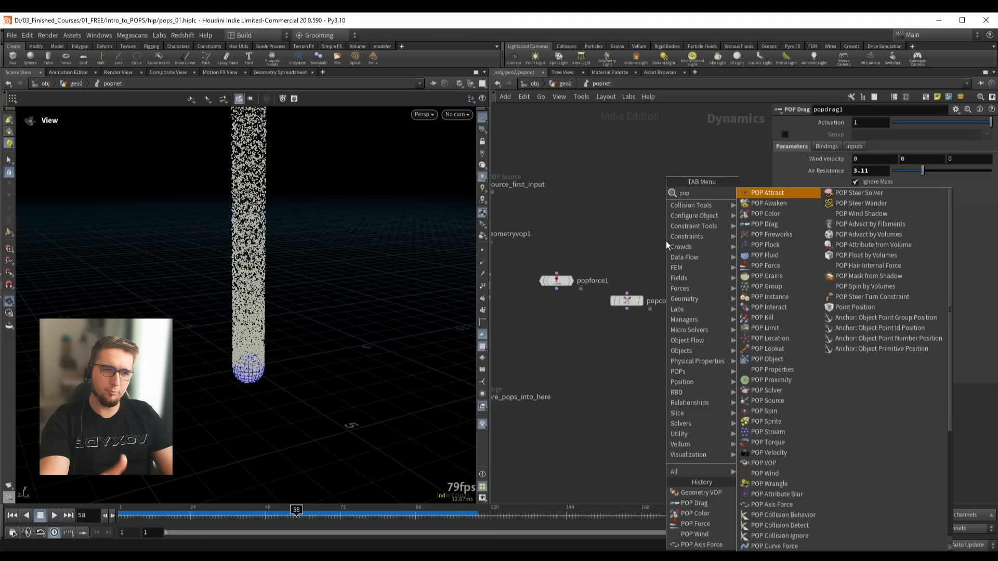
key("Escape")
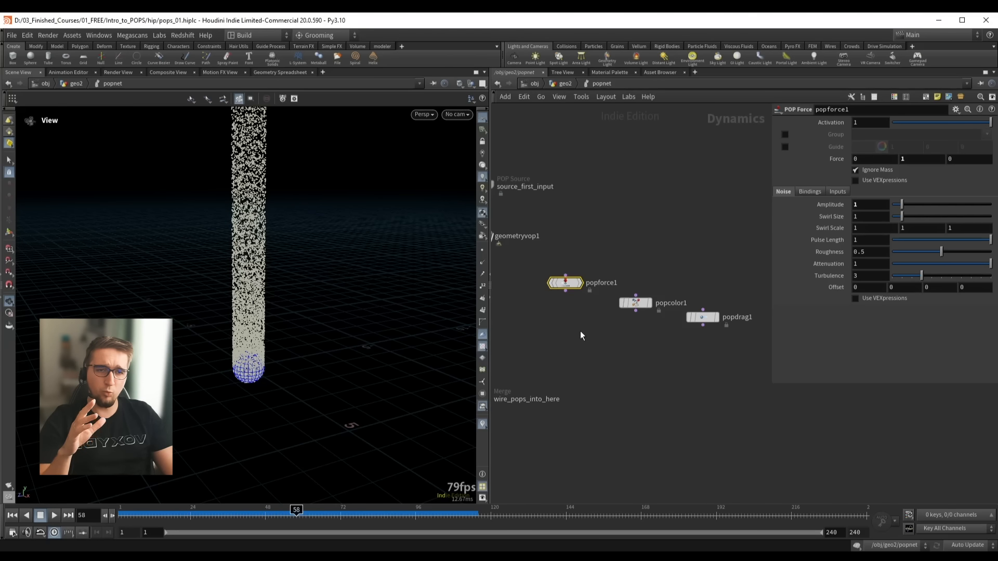
Review the ready-made popforce1, popcolor1 and popdrag1 nodes in comparison with geometryvop1 in the particle chain
middle_click_drag(580, 332, 609, 337)
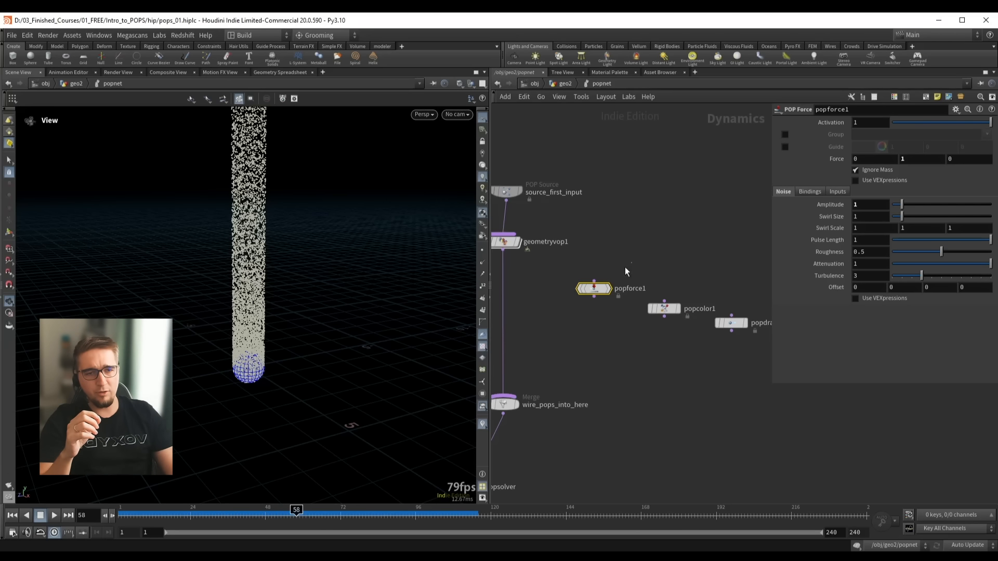
left_click(664, 308)
left_click(689, 315)
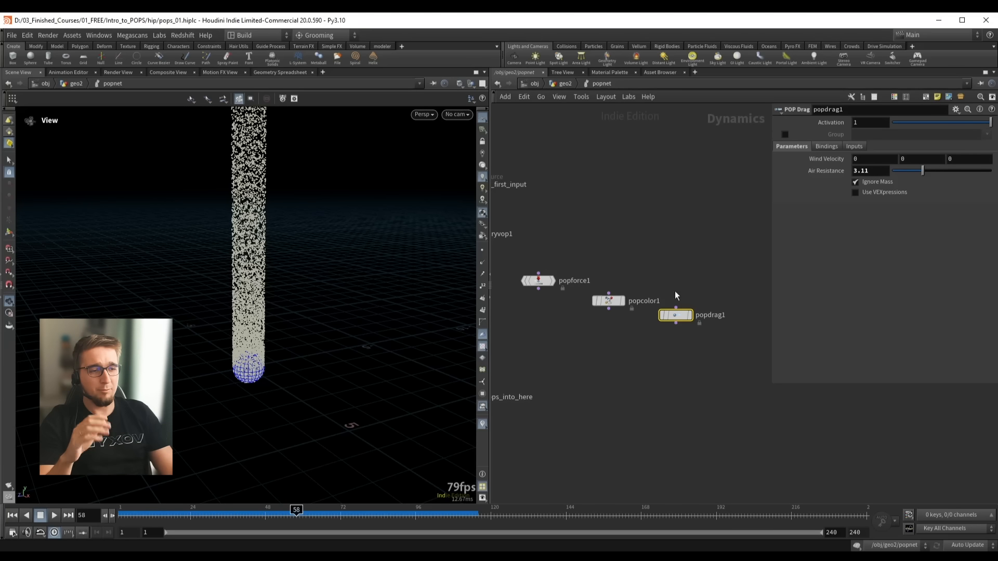
middle_click_drag(591, 363, 622, 358)
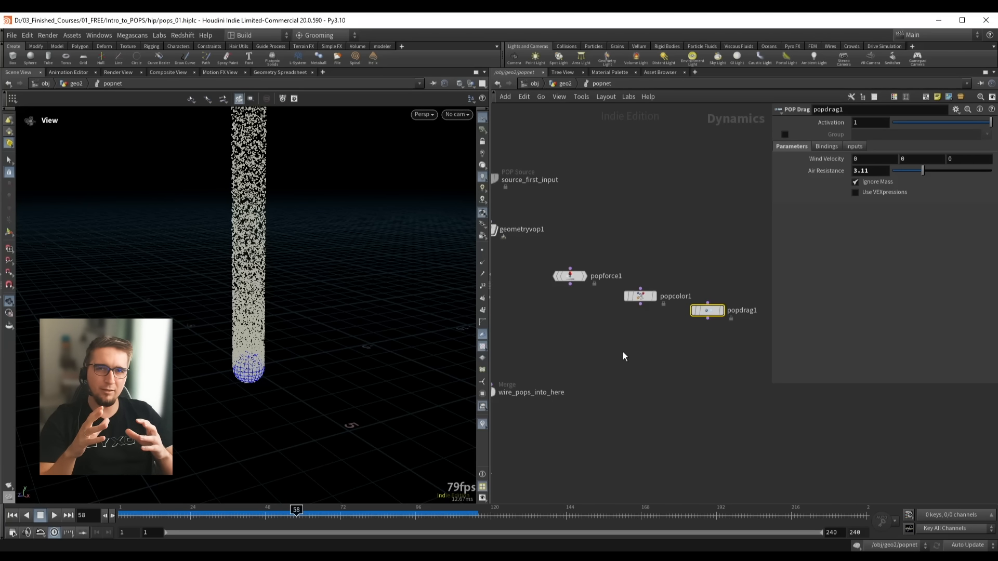
middle_click_drag(565, 338, 639, 352)
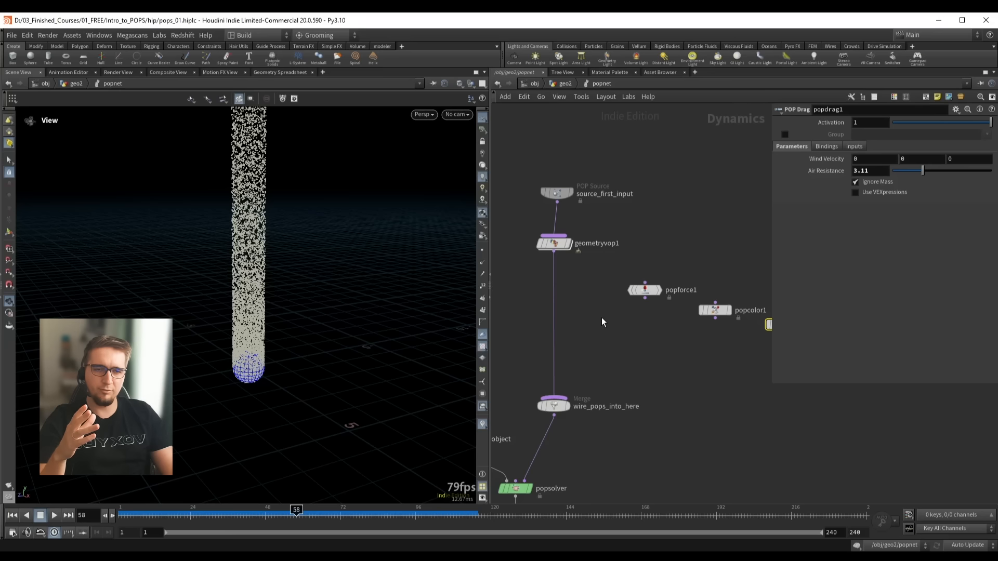
middle_click_drag(580, 263, 607, 266)
left_click(577, 249)
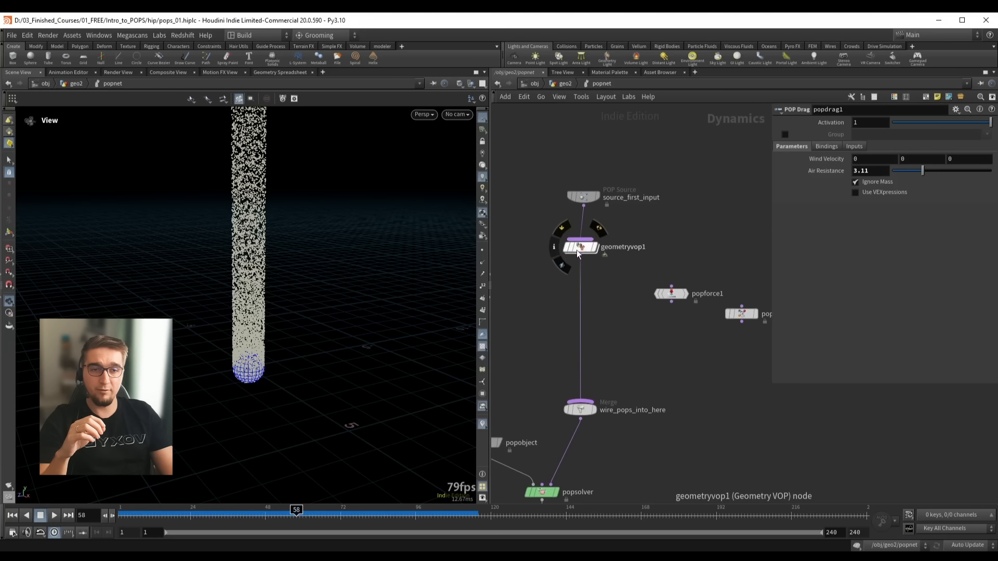
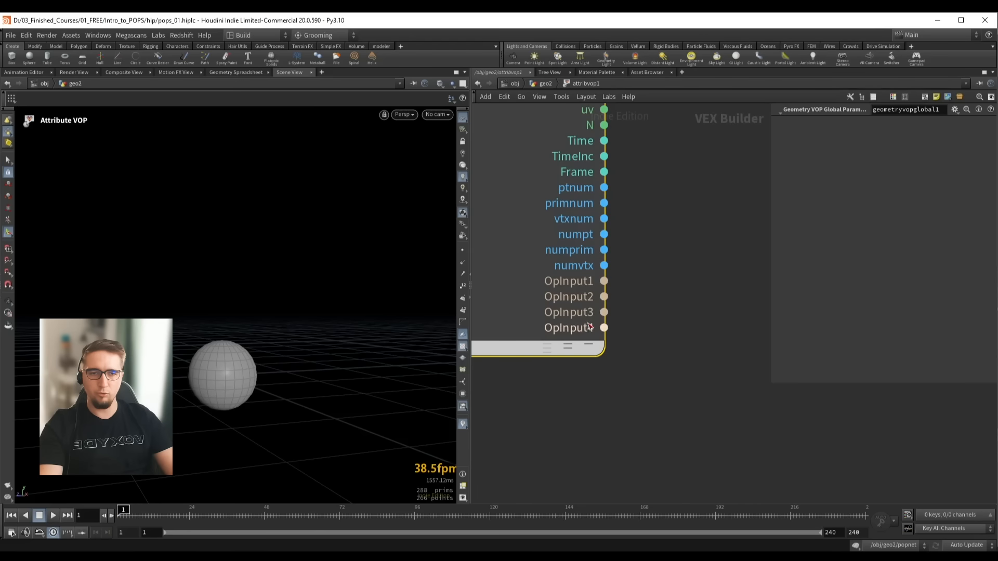
Go back up to the geo2 network and examine the four input connectors of attribvop1
key("u")
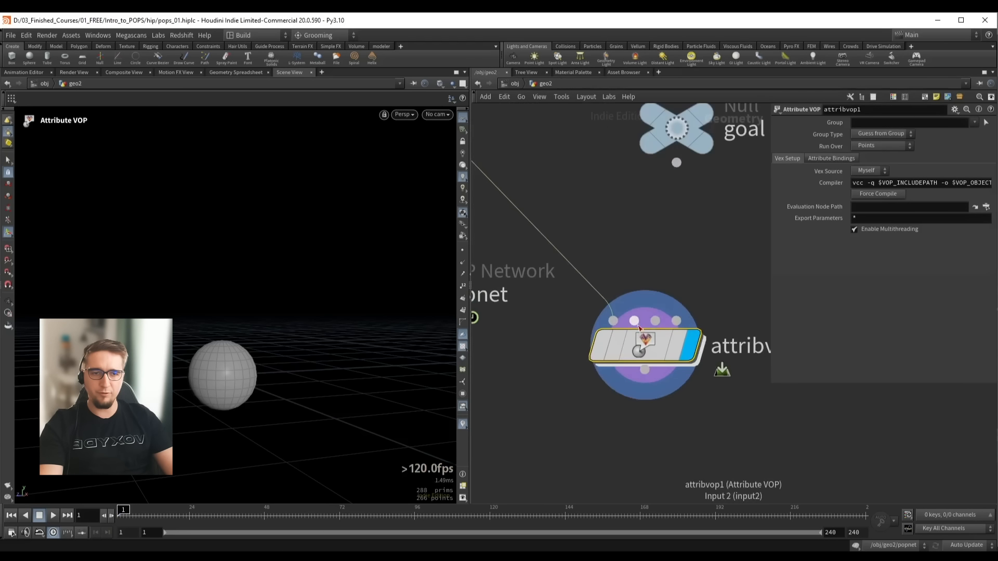
scroll(679, 319, "up", 2)
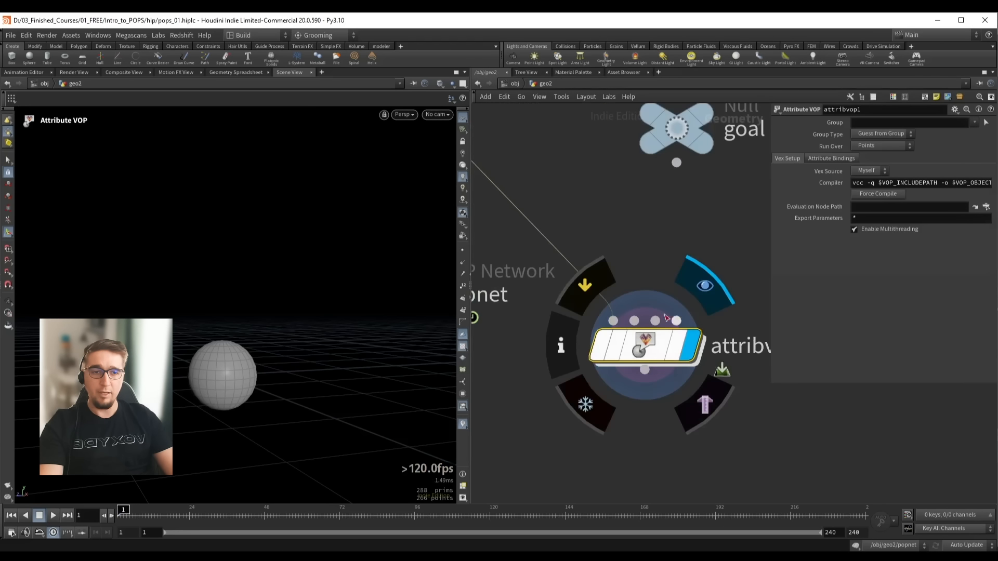
scroll(654, 262, "down", 3)
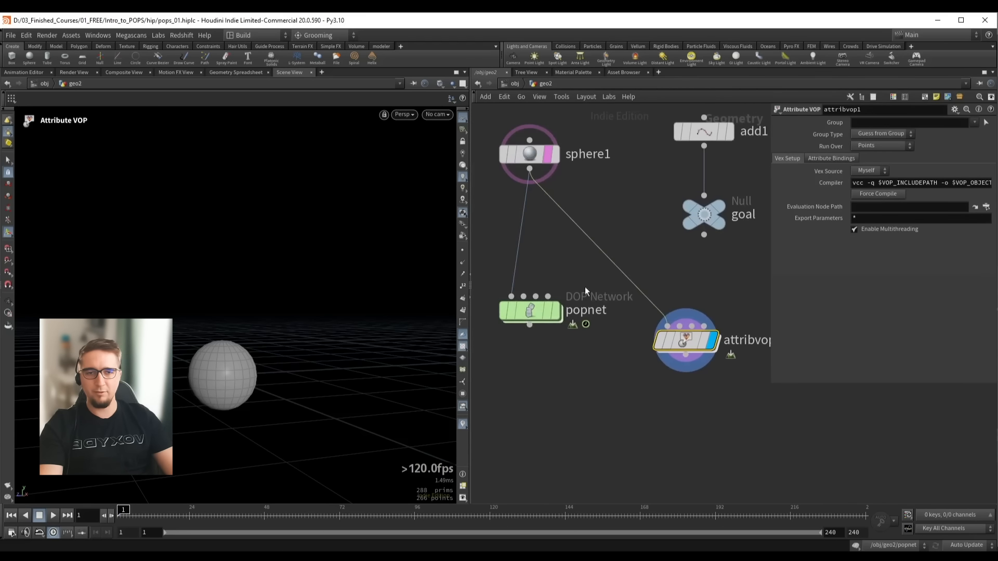
Open geometryvop1 inside popnet and examine the OpInput1 to OpInput4 outputs of its global parameters node
double_click(526, 310)
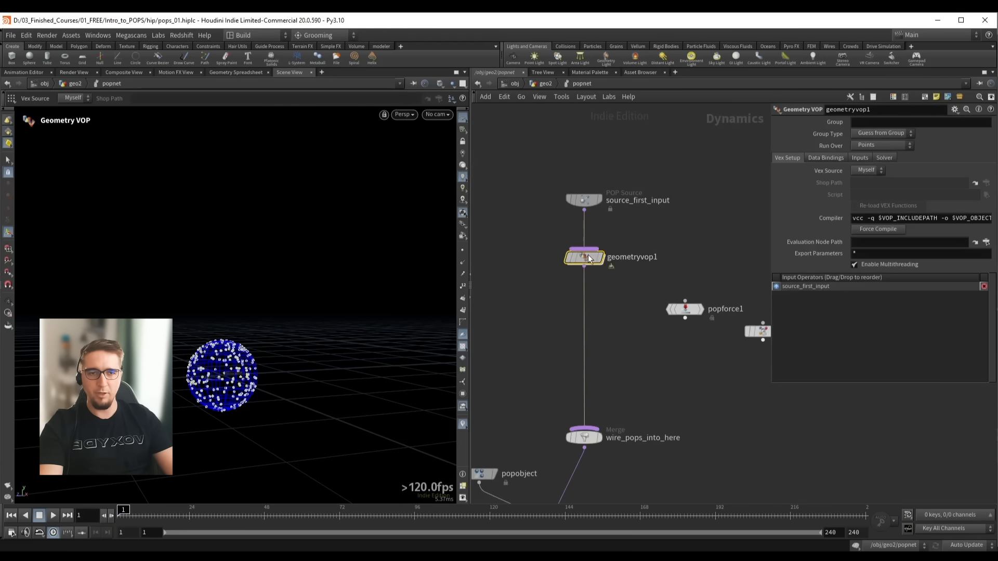
scroll(577, 263, "up", 3)
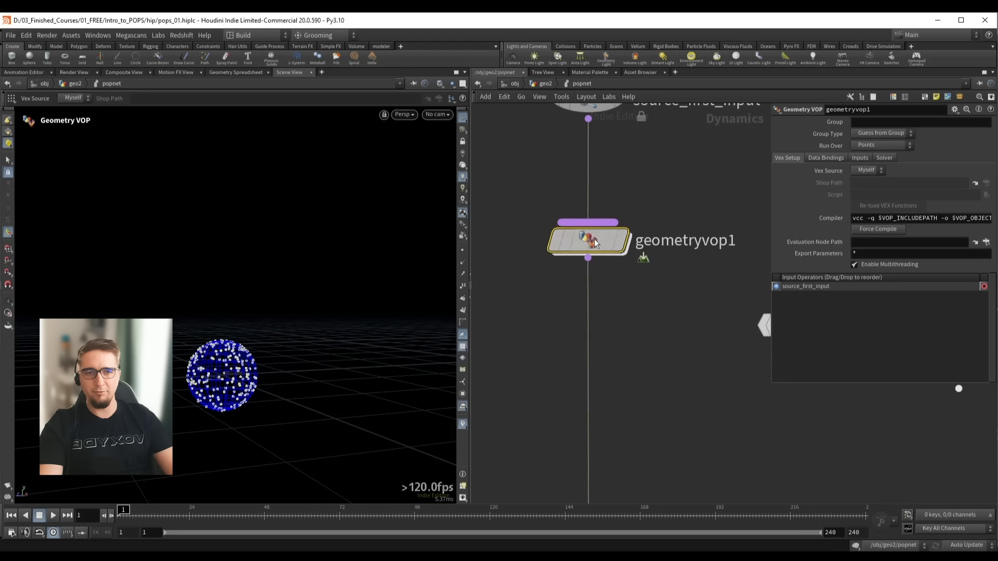
double_click(595, 242)
scroll(576, 322, "up", 6)
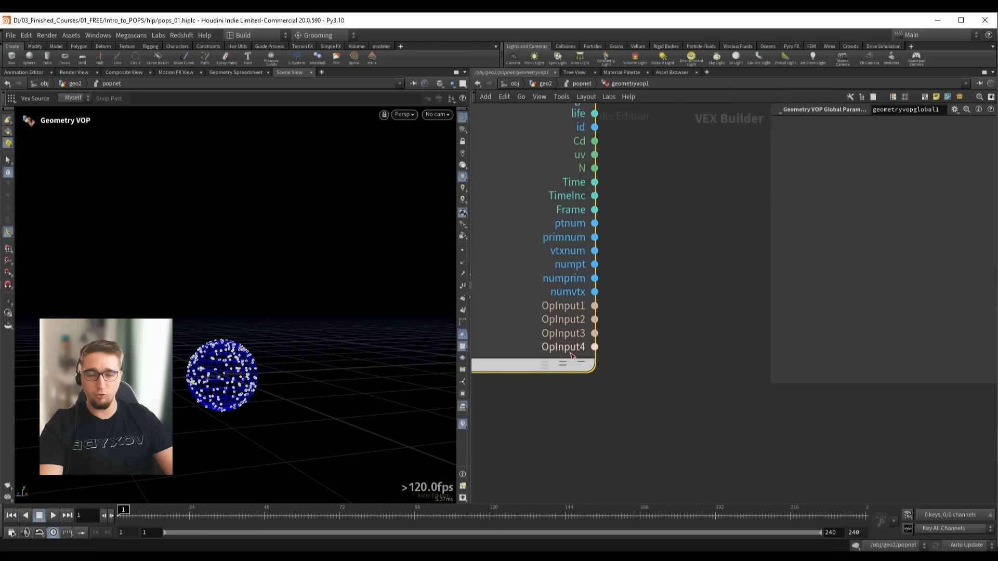
left_click_drag(625, 298, 575, 357)
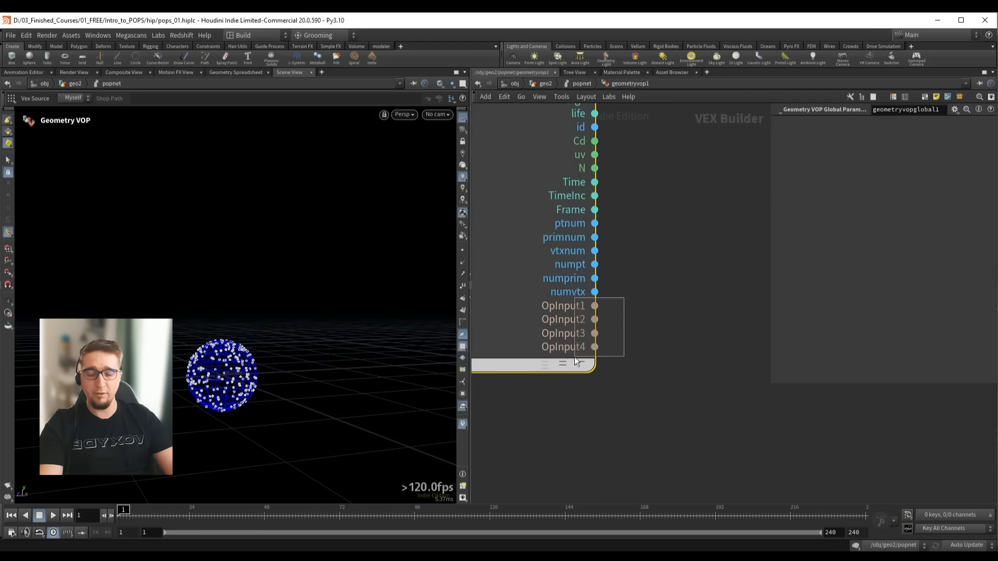
left_click_drag(639, 378, 535, 301)
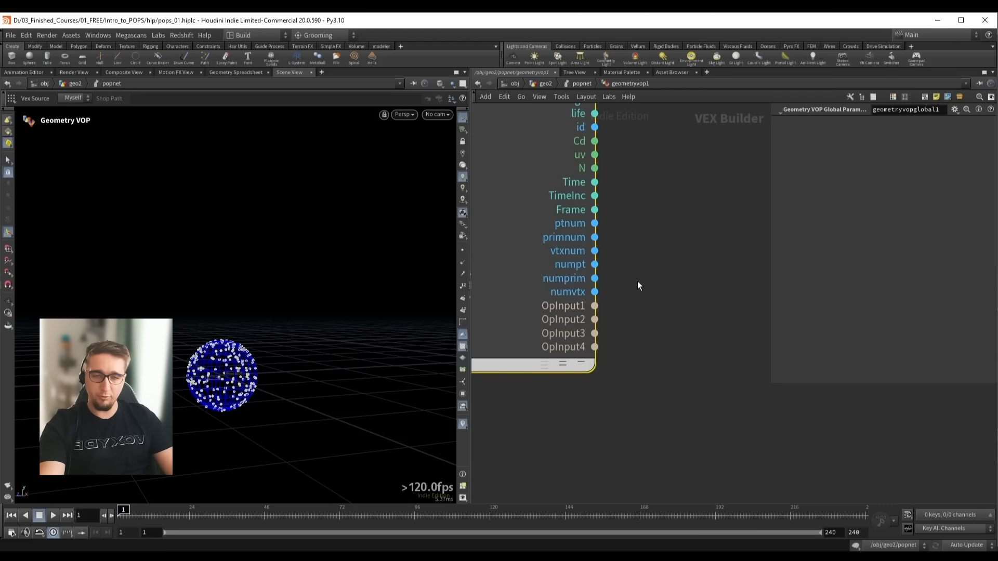
Show the Inputs settings of geometryvop1 and check the source options for Input 3, keeping it at None
key("u")
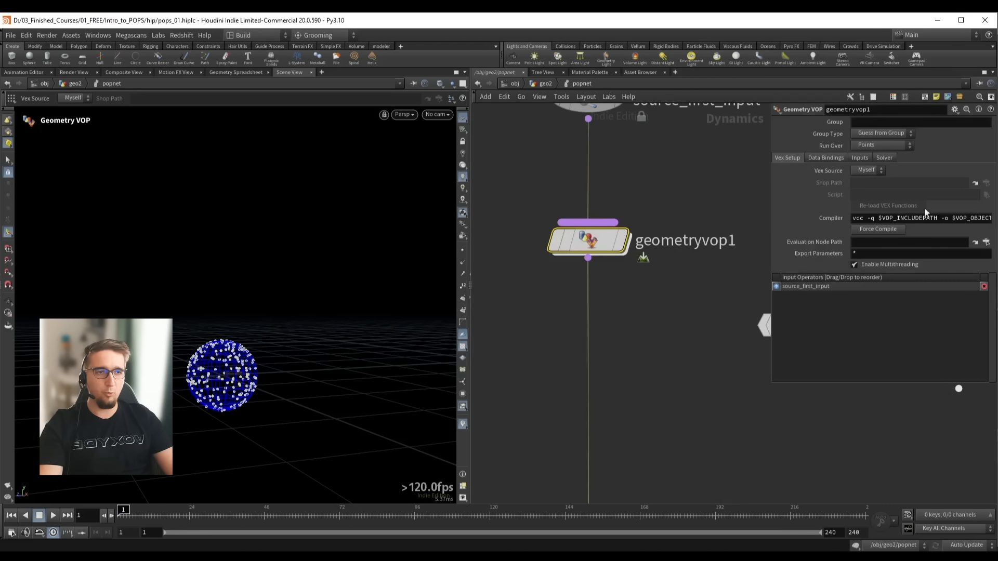
left_click(860, 158)
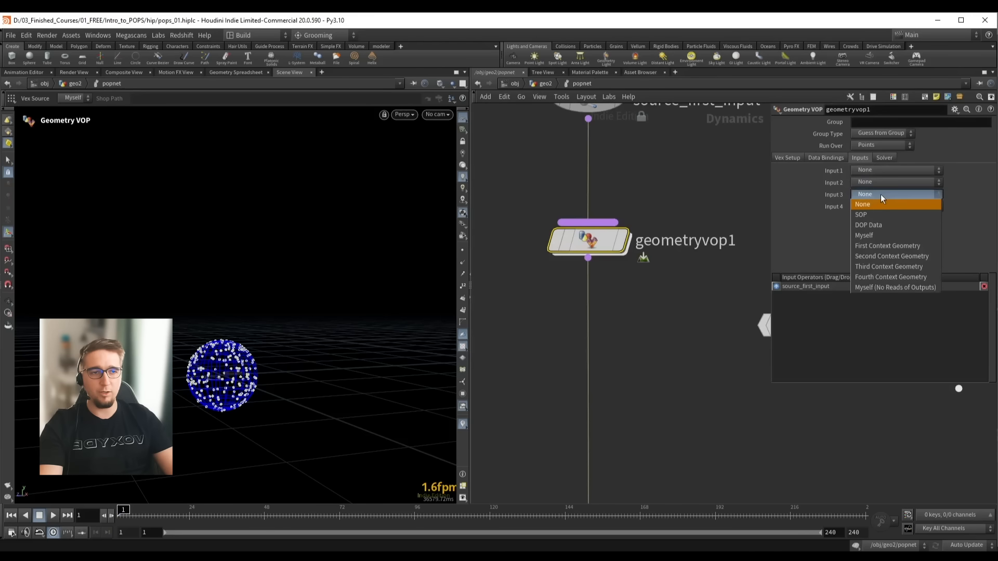
left_click(881, 194)
left_click(879, 205)
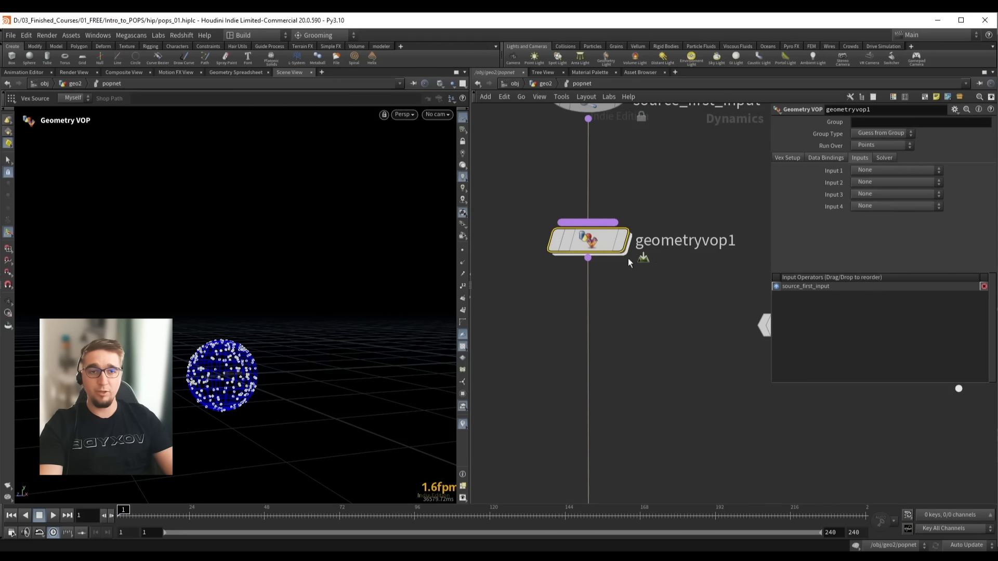
Compare the OpInput outputs inside geometryvop1 with the Input 1 to Input 4 settings on the node itself
double_click(597, 250)
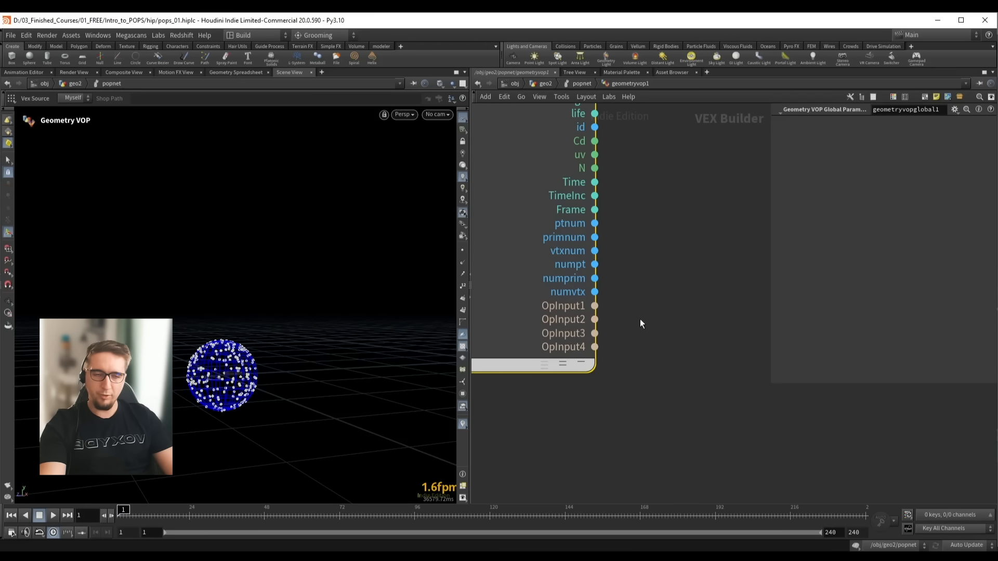
key("u")
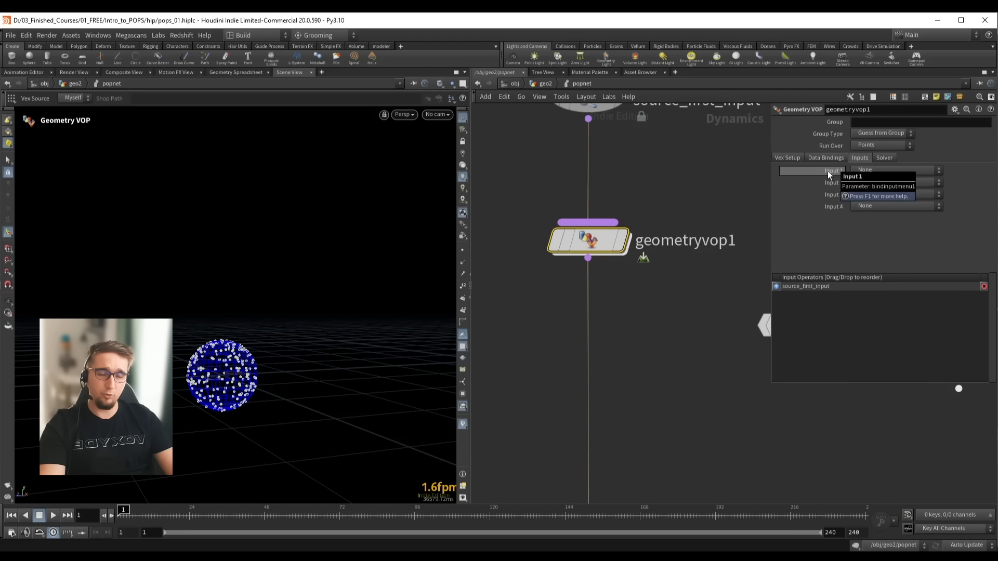
scroll(693, 203, "down", 3)
middle_click_drag(666, 222, 641, 238)
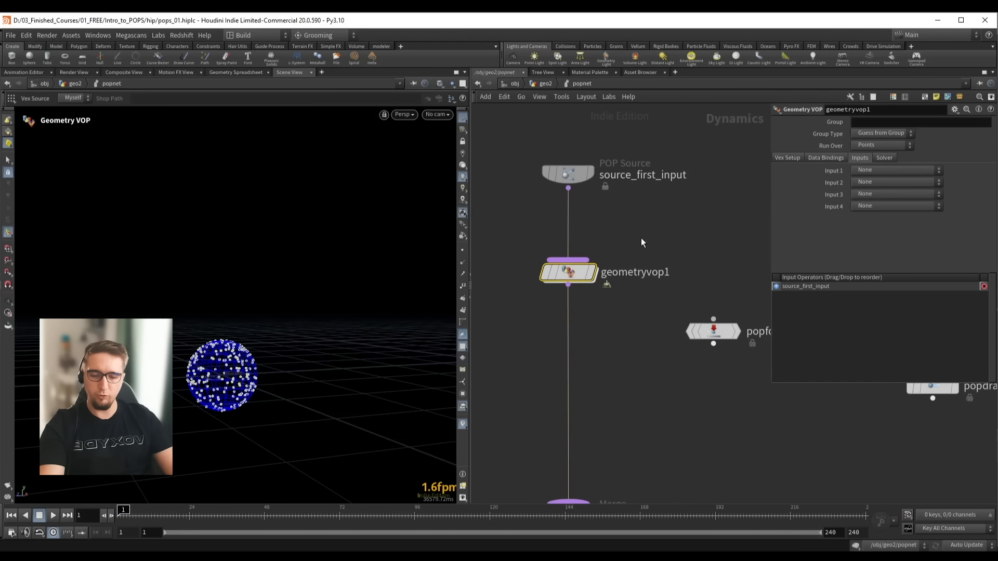
Return to the geo2 network and delete the attribvop1 node
key("u")
scroll(634, 240, "down", 2)
left_click_drag(736, 366, 615, 301)
key("Delete")
Copy the goal null in the geo2 network and return to geometryvop1 inside popnet
middle_click_drag(601, 276, 609, 302)
left_click_drag(618, 248, 696, 297)
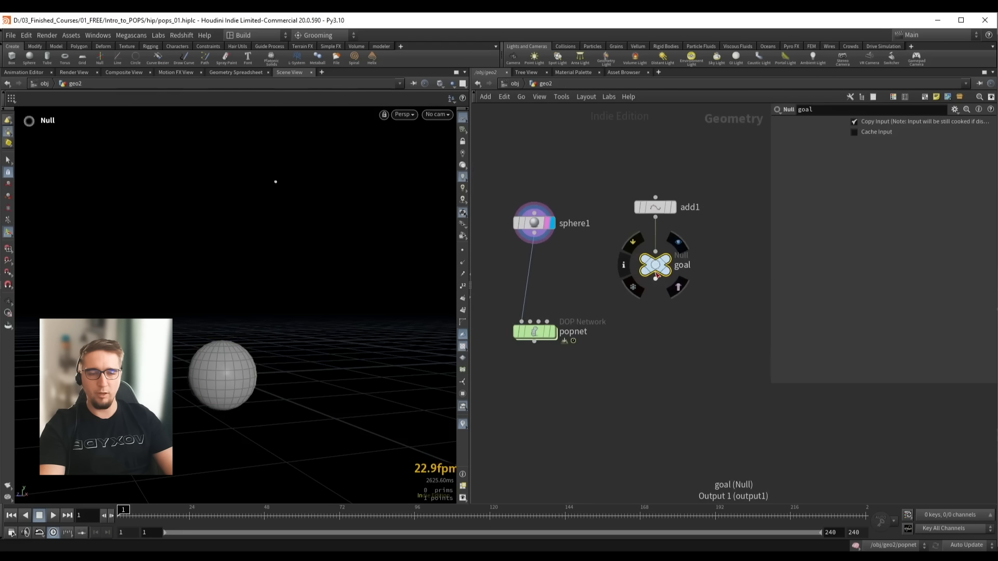
key("ctrl+c")
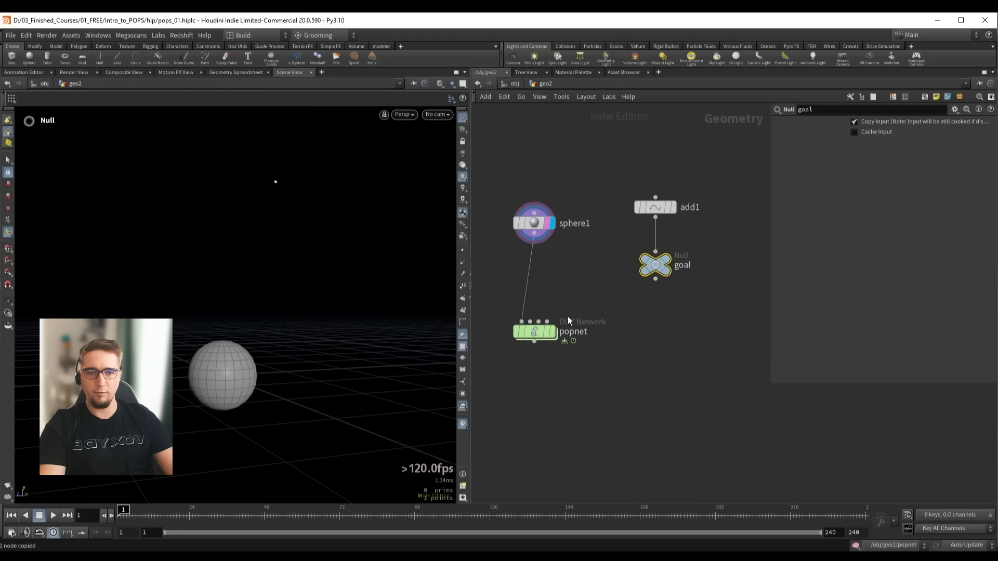
double_click(533, 328)
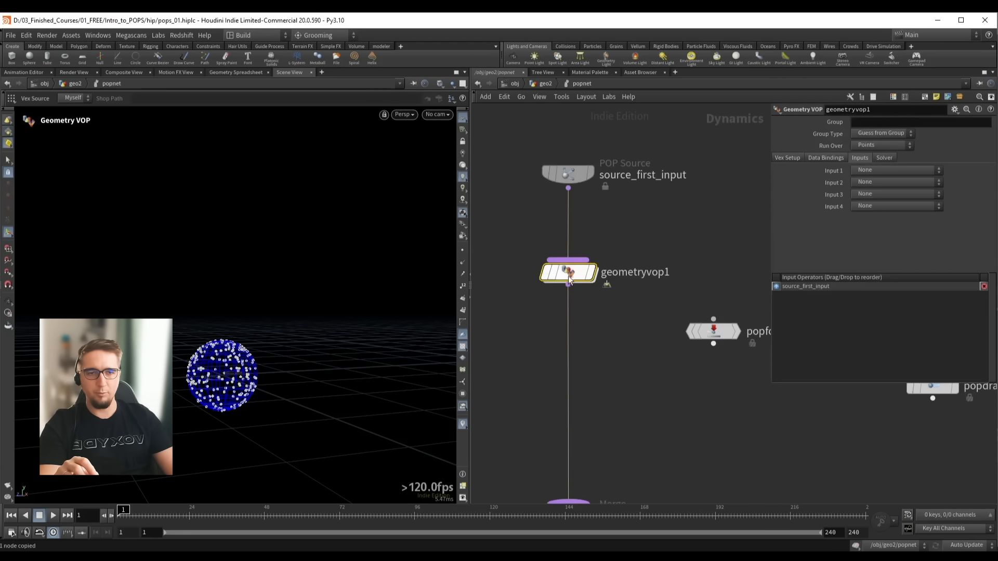
left_click_drag(636, 242, 510, 288)
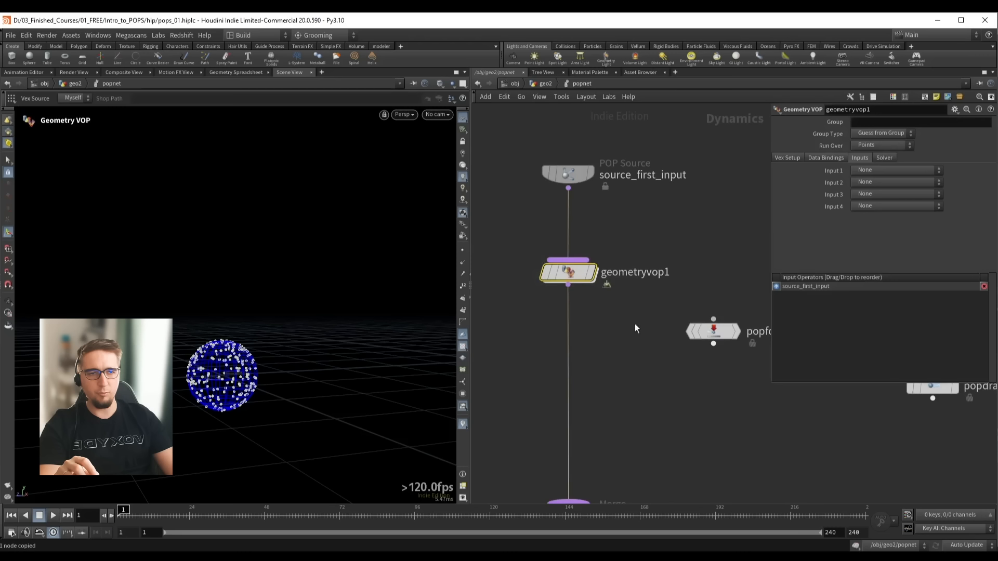
Set Input 1 of geometryvop1 to SOP with the SOP Path /obj/geo2/goal
left_click(866, 172)
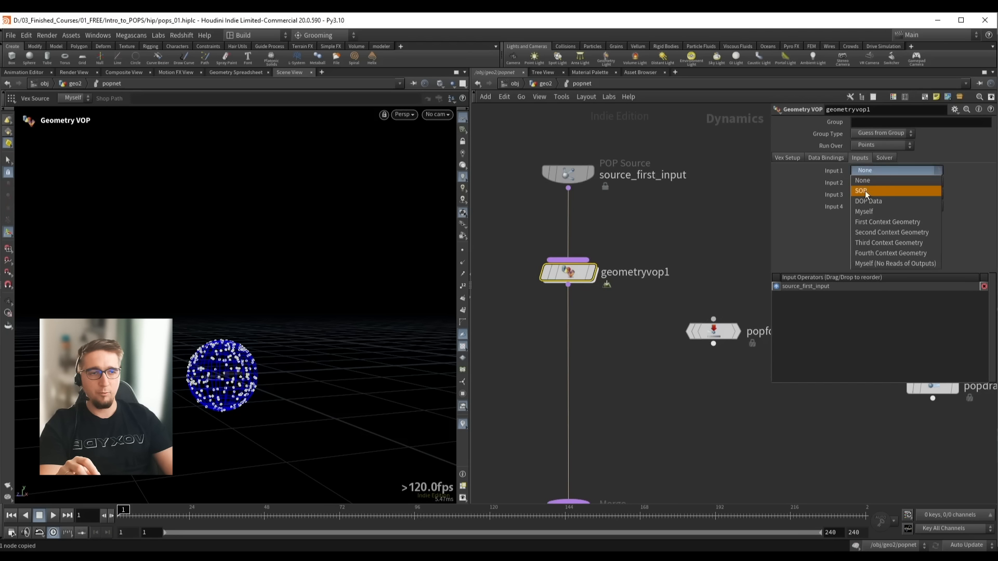
left_click(865, 191)
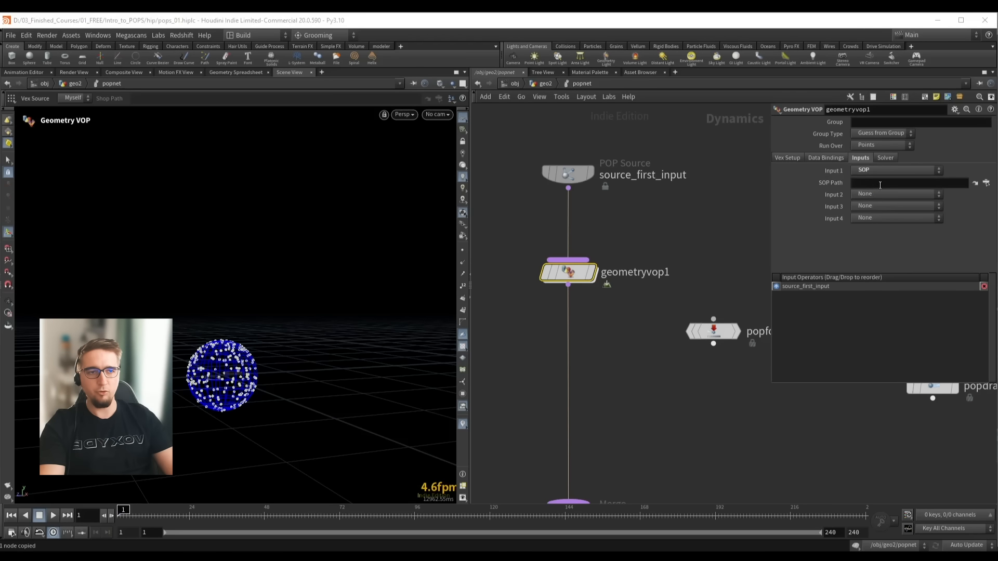
left_click(880, 183)
key("ctrl+v")
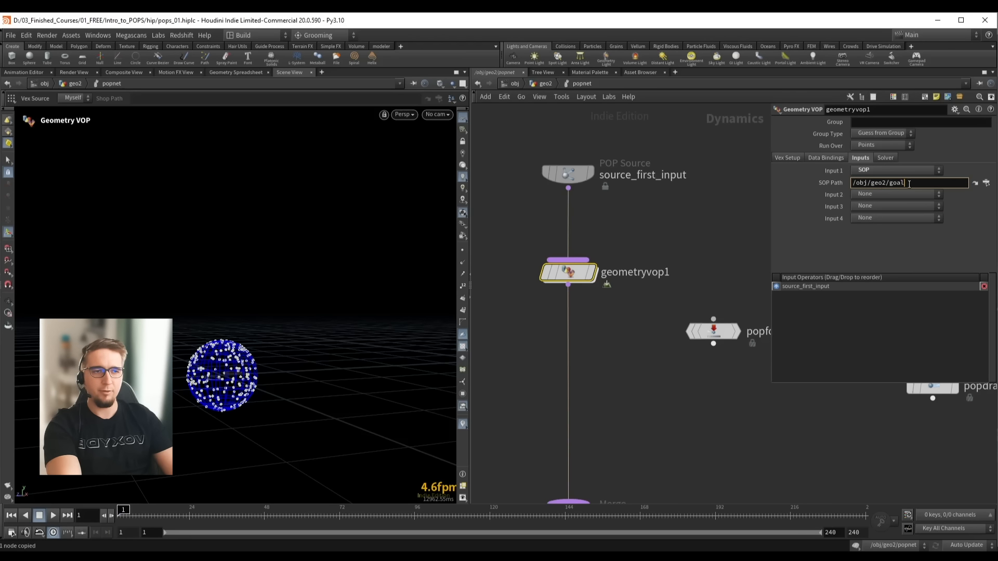
key("Return")
Compare the end of the SOP Path with the goal null in geo2, and return to popnet
double_click(904, 186)
left_click(904, 186)
key("Return")
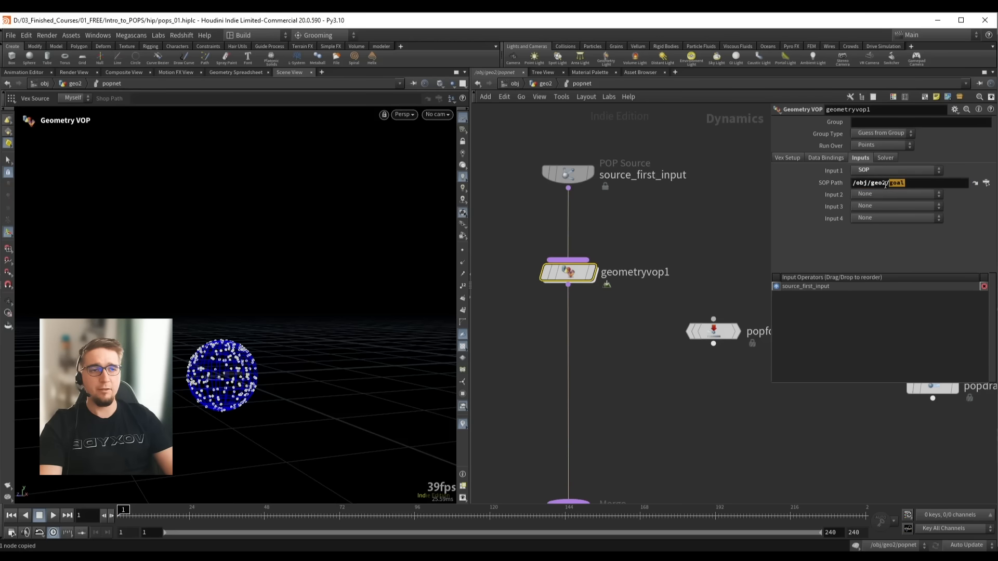
key("u")
left_click(655, 264)
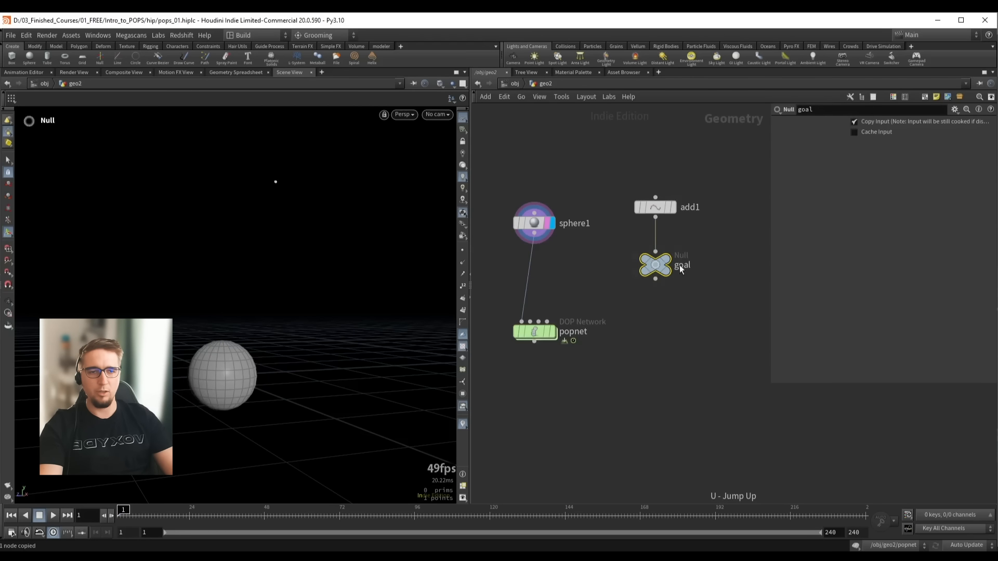
double_click(534, 332)
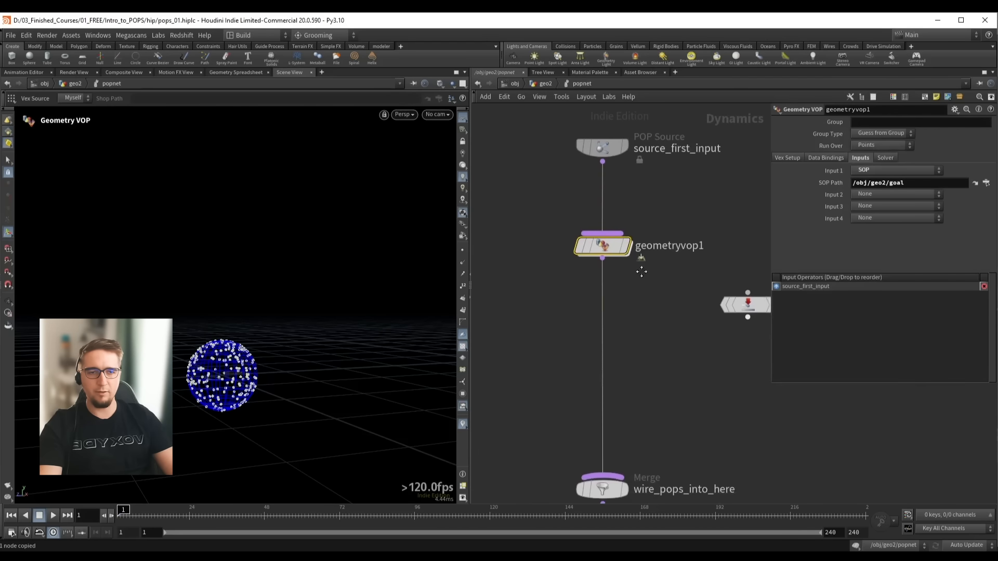
Inside geometryvop1, add an Import Point Attribute node with OpInput1 wired into its file input
scroll(638, 274, "down", 1)
mouse_move(612, 250)
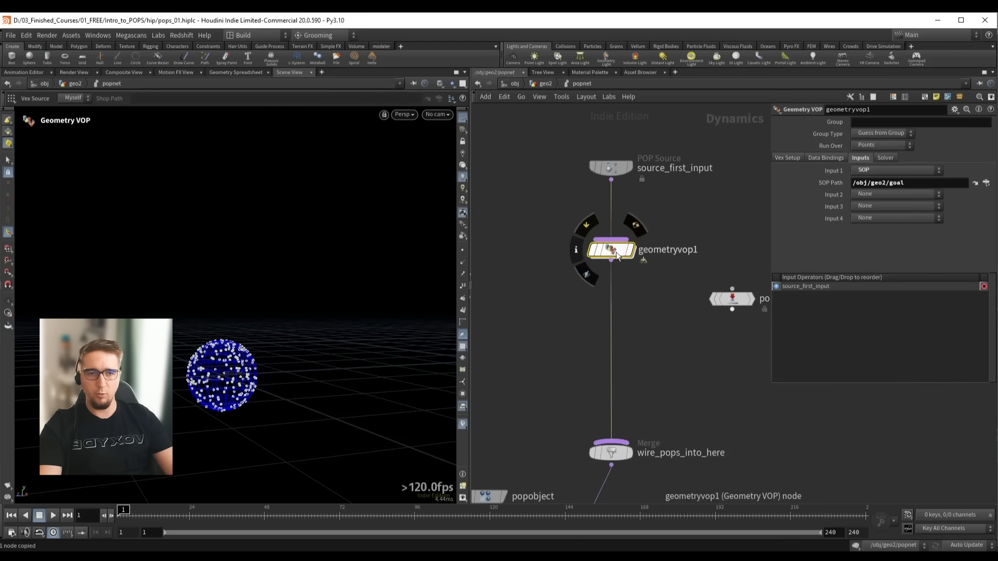
double_click(612, 251)
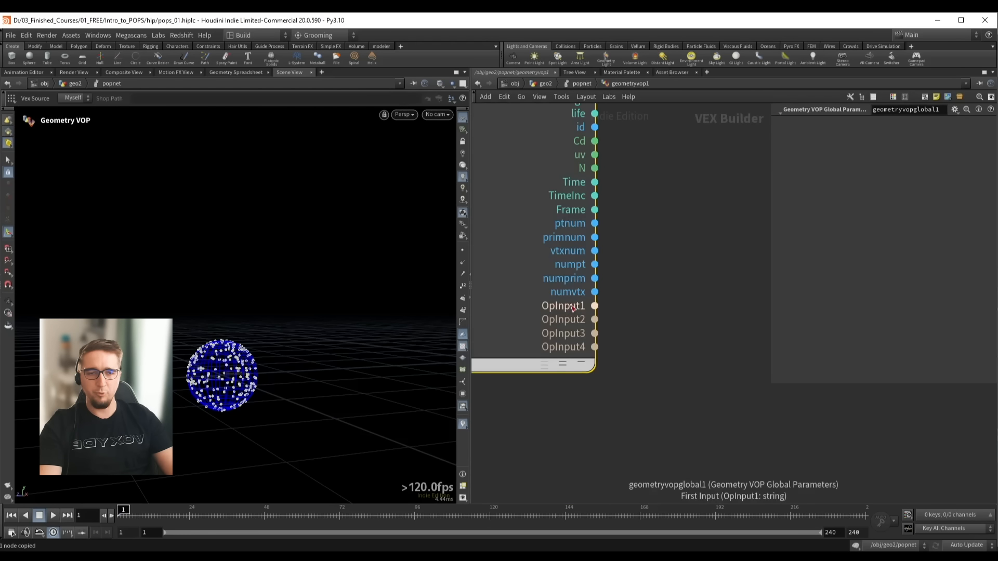
left_click_drag(591, 307, 692, 325)
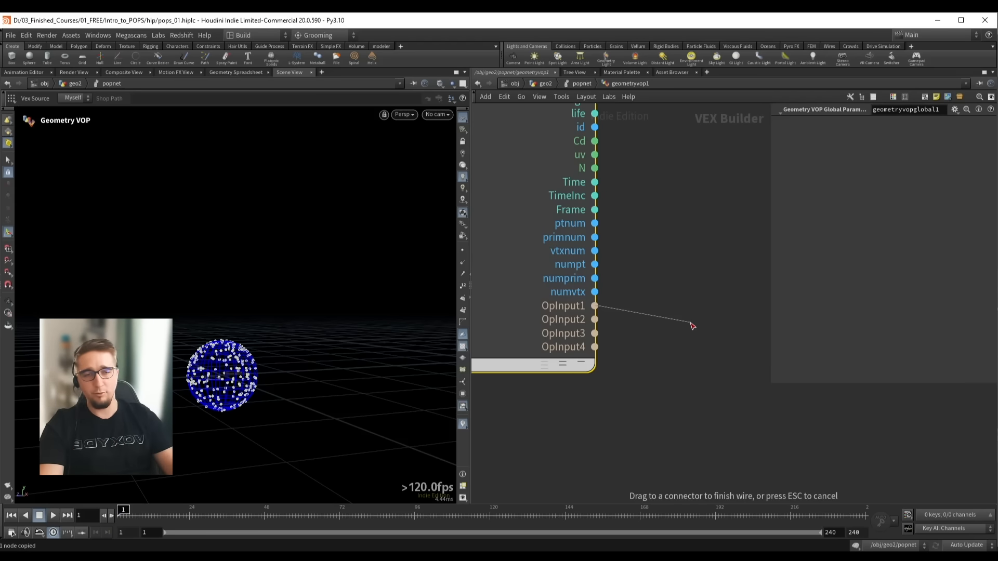
key("Tab")
type("imp p")
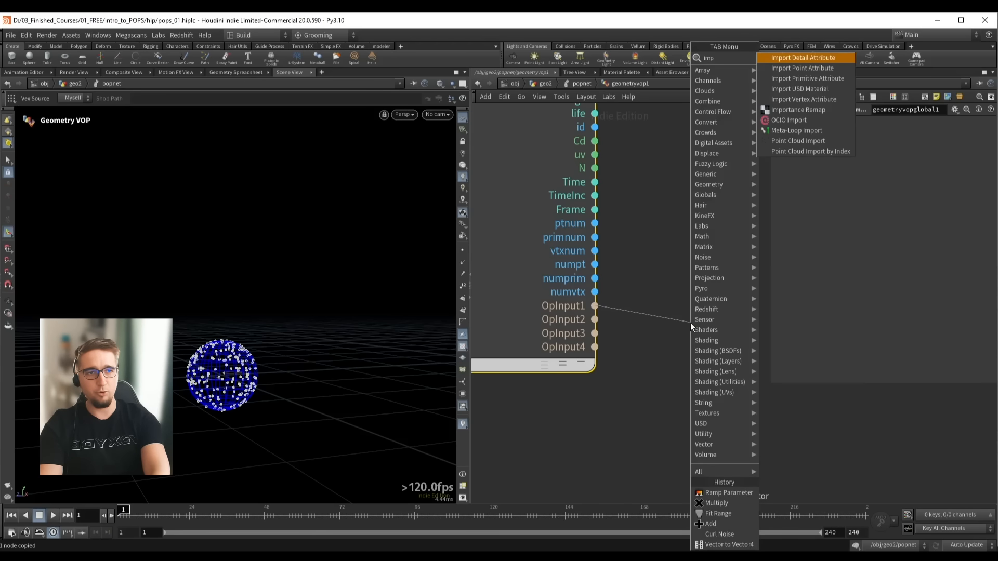
key("Return")
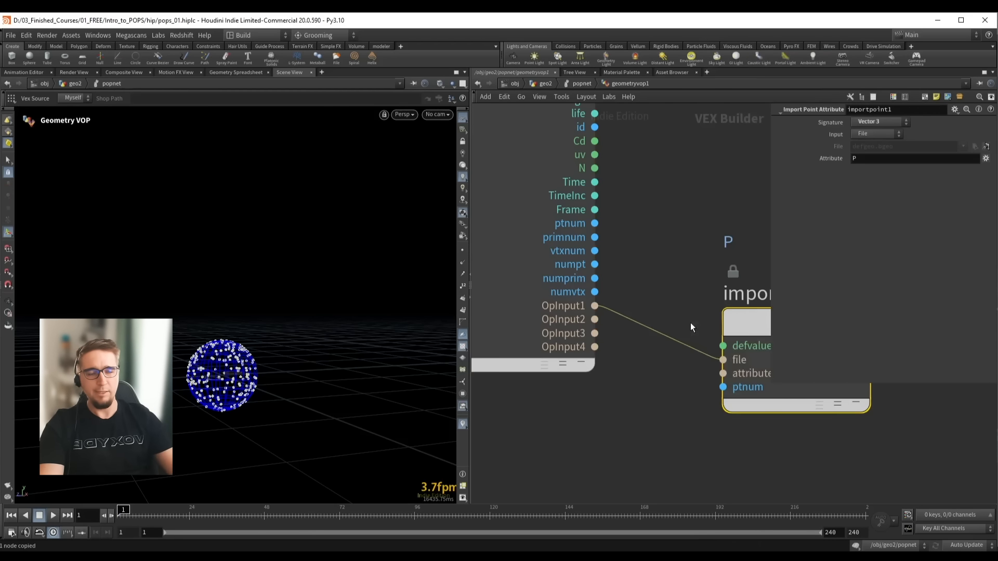
scroll(659, 251, "down", 3)
middle_click_drag(659, 251, 587, 260)
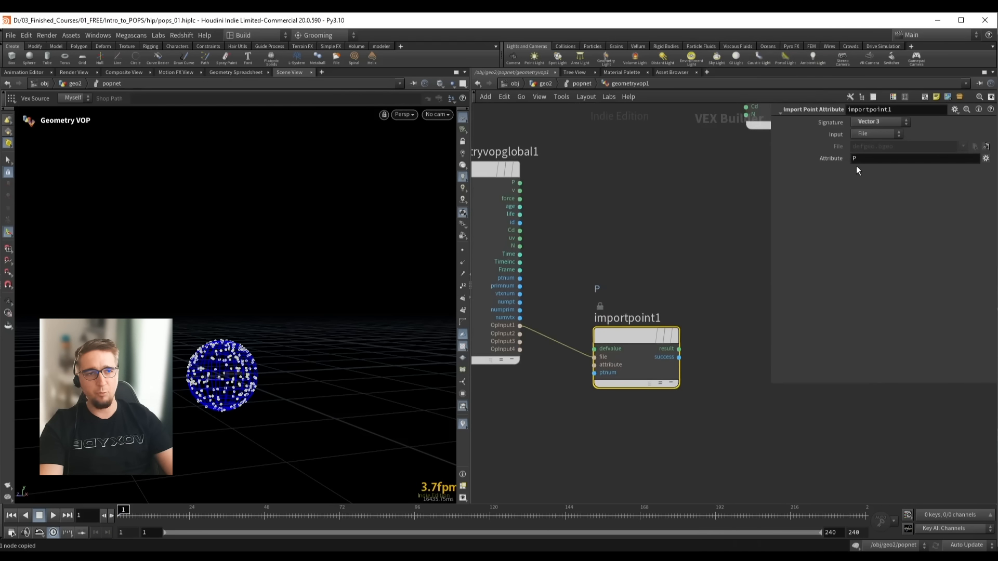
left_click(849, 184)
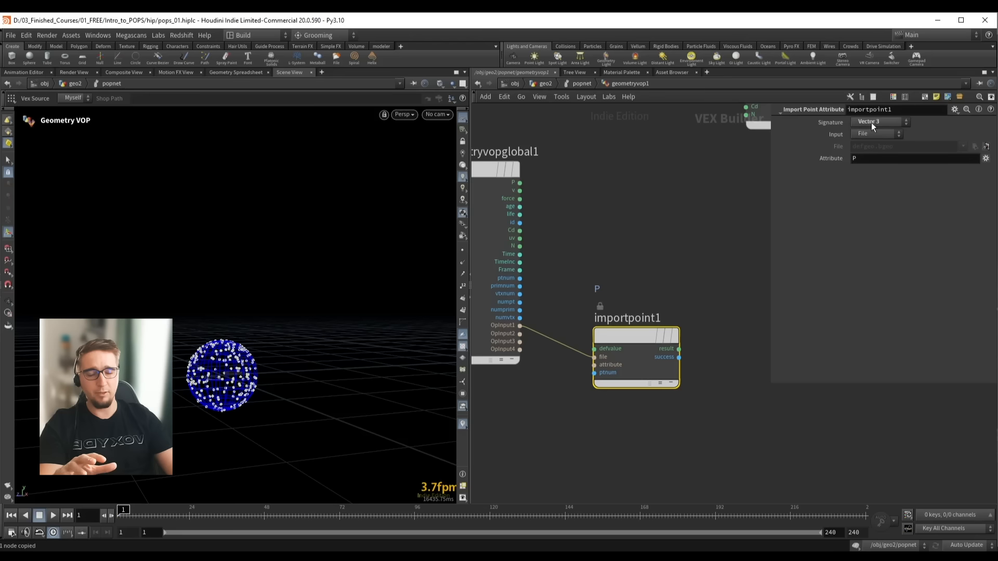
middle_click_drag(636, 234, 668, 204)
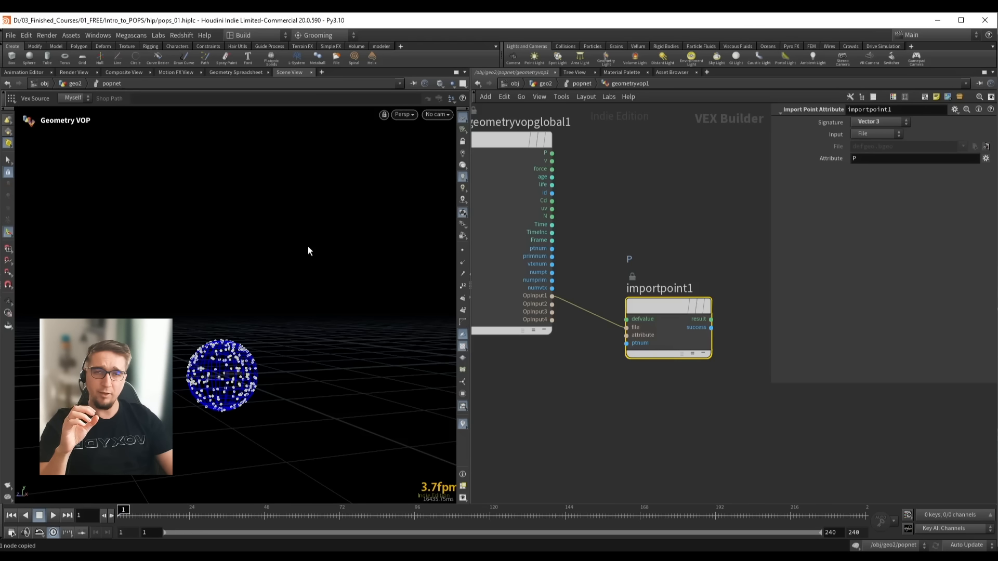
Create a constant for the ptnum input of importpoint1 and place it below the global parameters node
scroll(634, 385, "up", 2)
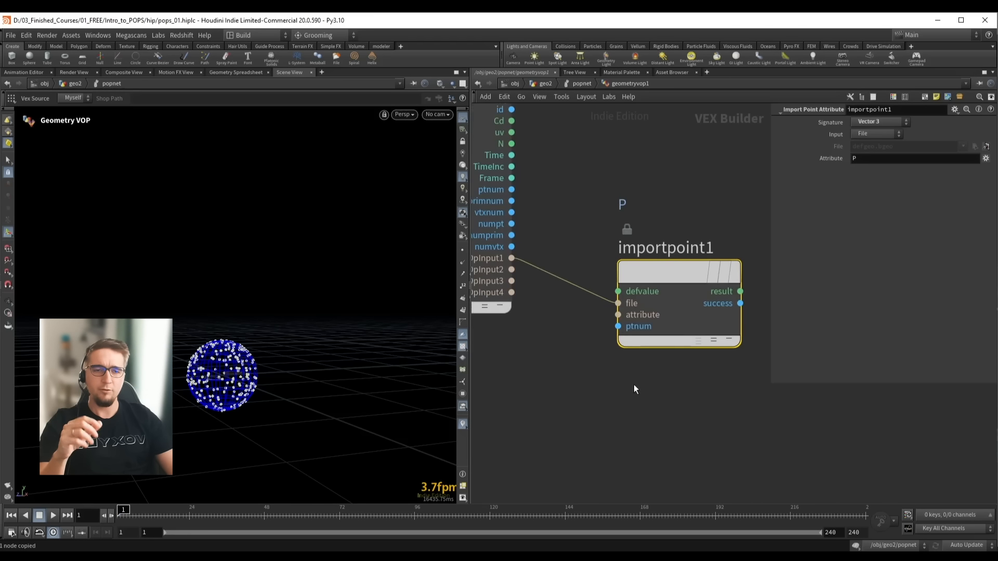
right_click(639, 330)
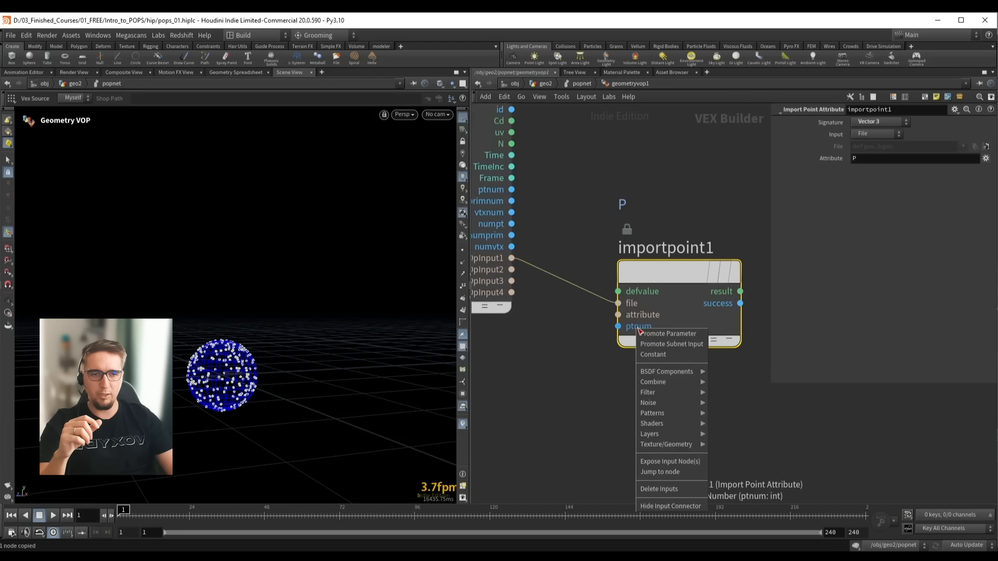
left_click(676, 355)
scroll(613, 400, "down", 3)
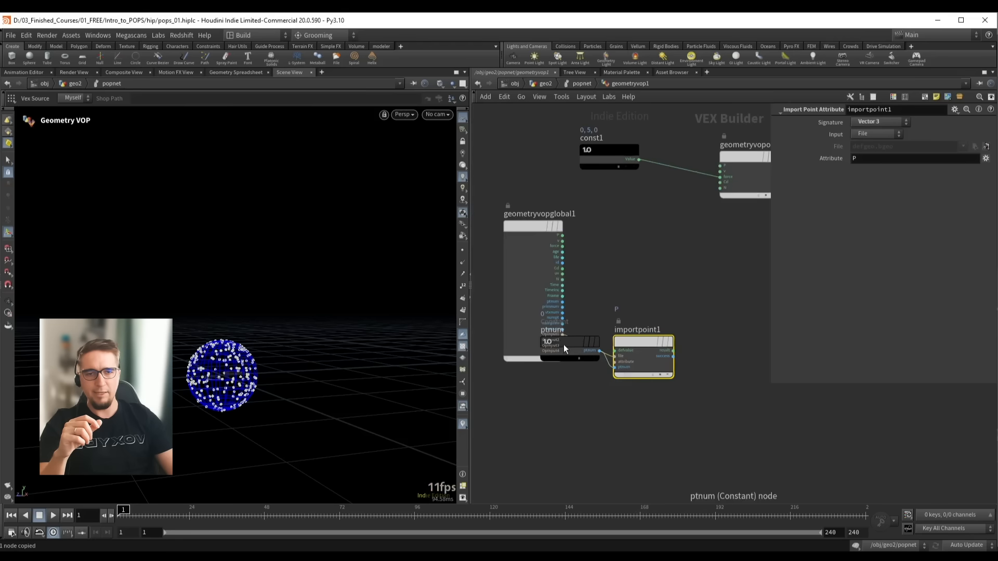
left_click_drag(564, 346, 538, 413)
middle_click_drag(495, 384, 523, 342)
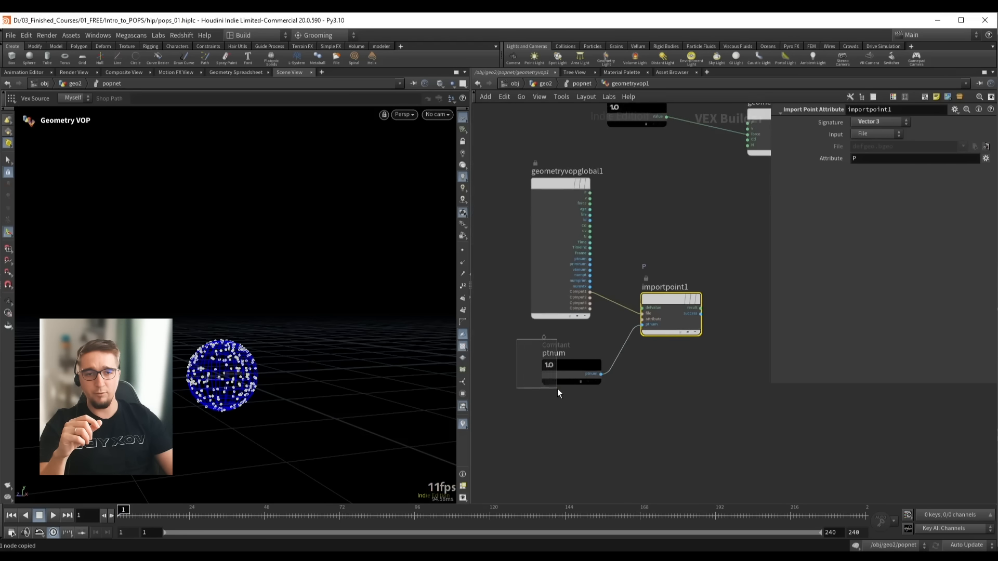
Check the ptnum constant's settings and space it and the global parameters node more clearly around importpoint1
left_click_drag(558, 390, 558, 389)
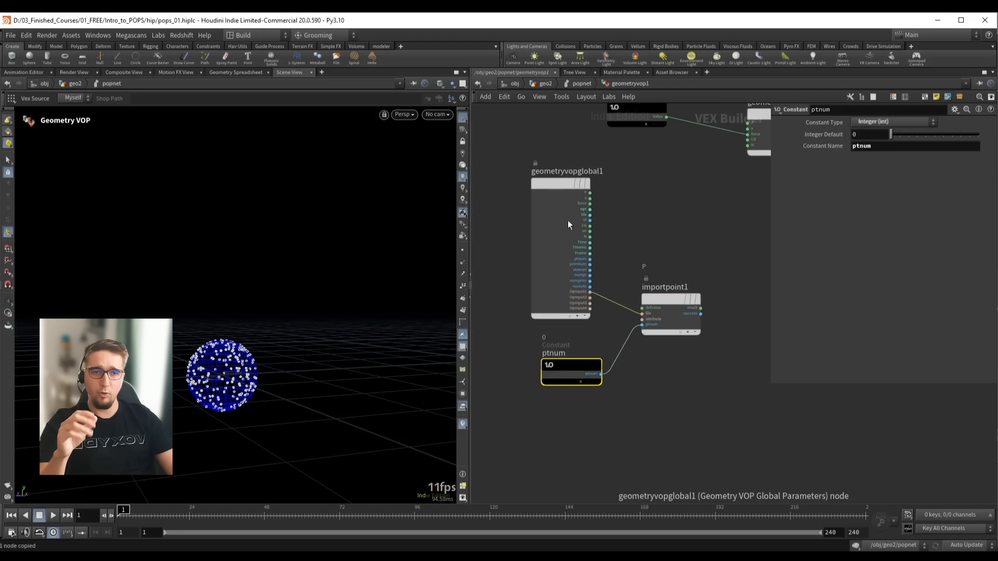
middle_click_drag(676, 255, 629, 257)
left_click_drag(536, 229, 504, 224)
middle_click_drag(590, 244, 616, 231)
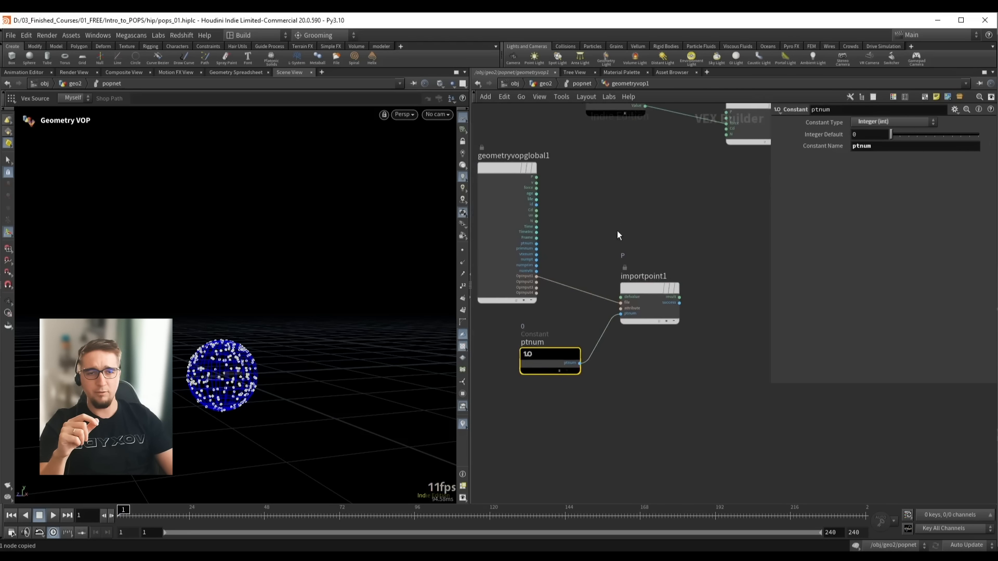
left_click_drag(547, 351, 565, 352)
left_click_drag(702, 398, 564, 267)
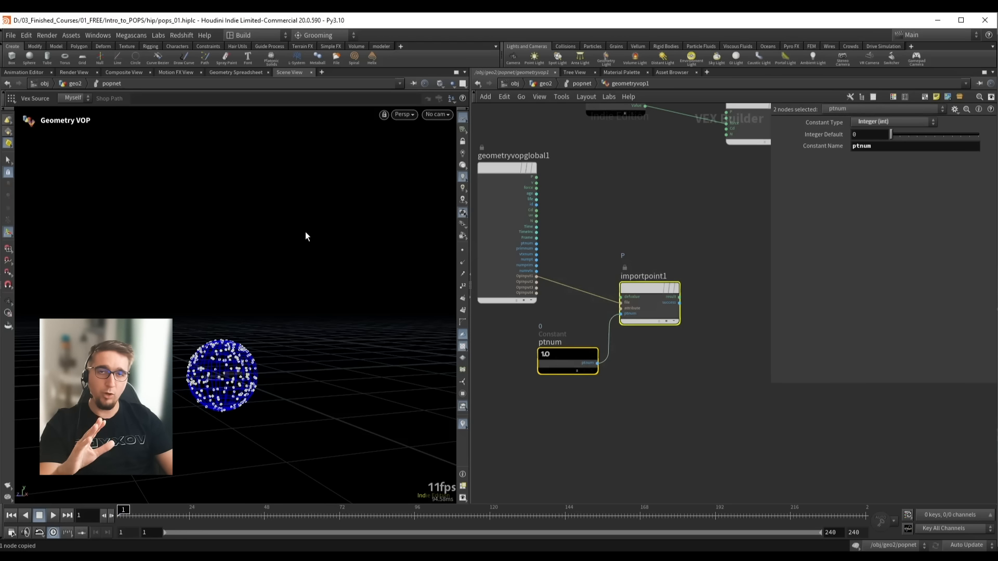
left_click(359, 557)
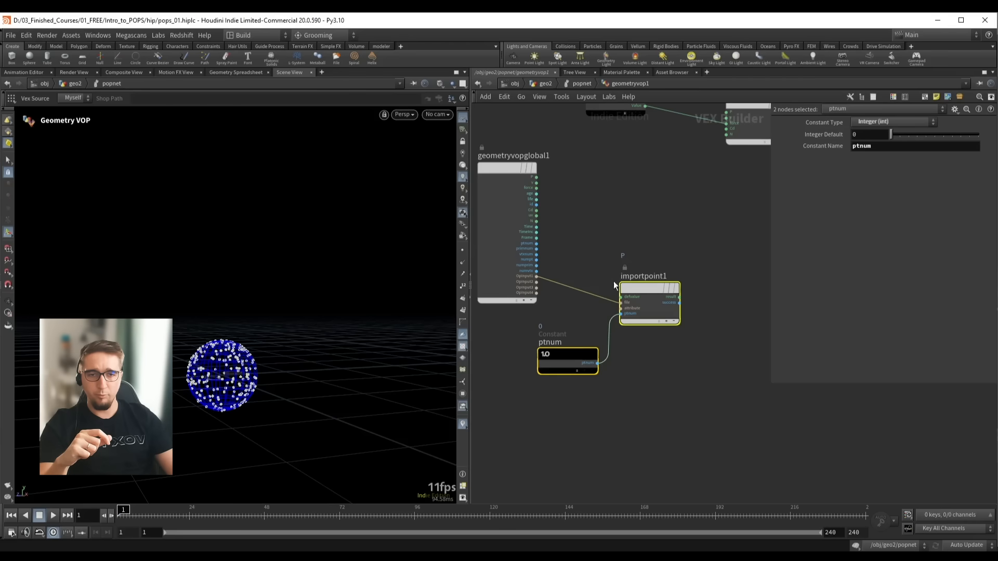
scroll(606, 231, "up", 2)
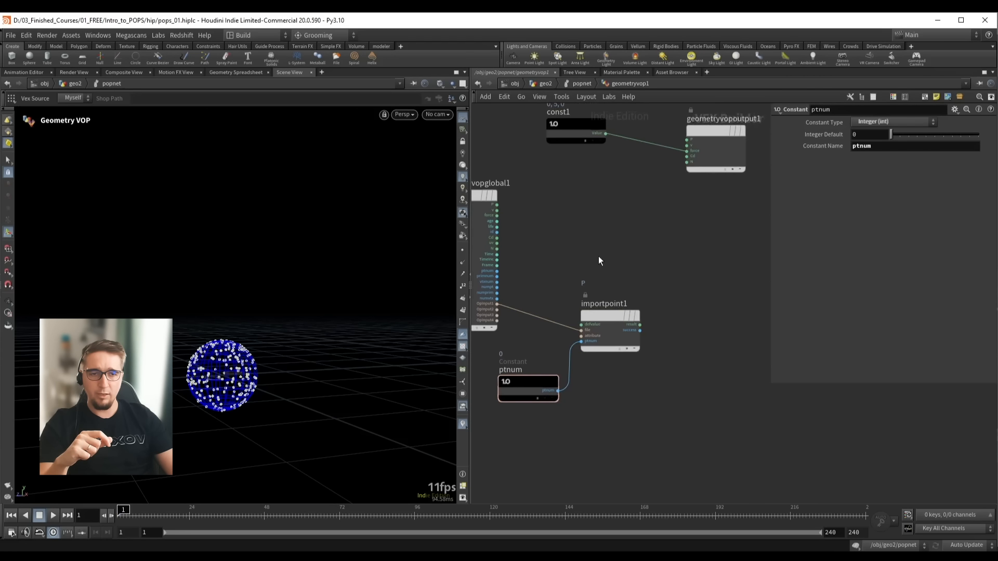
Add a Subtract node with the importpoint1 result as its first input and the global P as its second
left_click(638, 328)
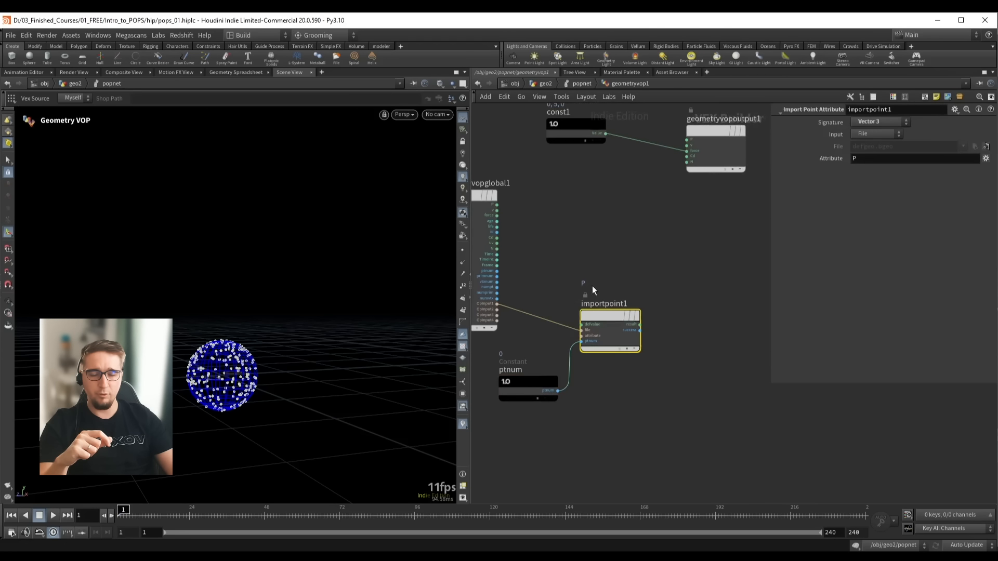
left_click(639, 327)
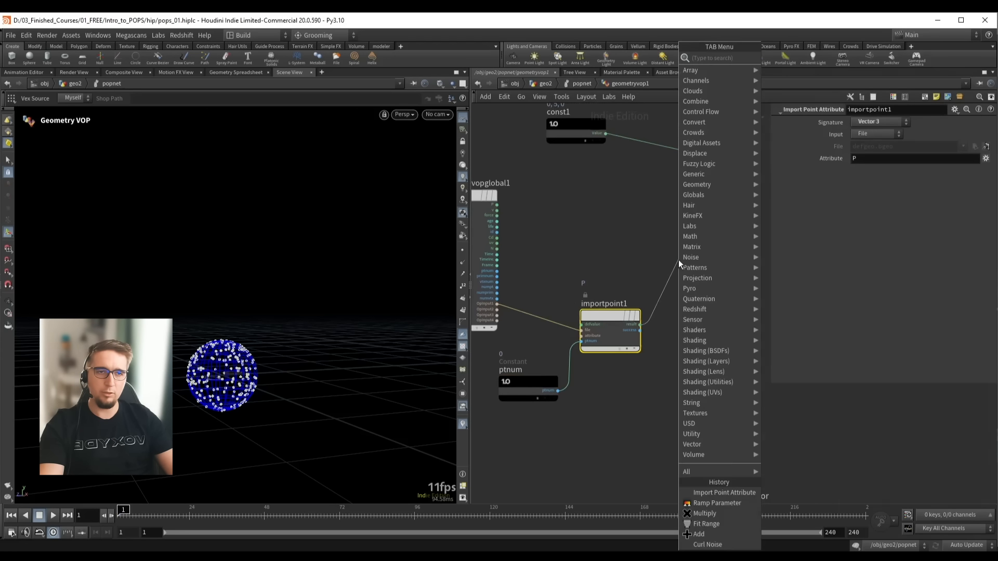
key("Tab")
type("su")
key("Down")
key("Return")
left_click(686, 261)
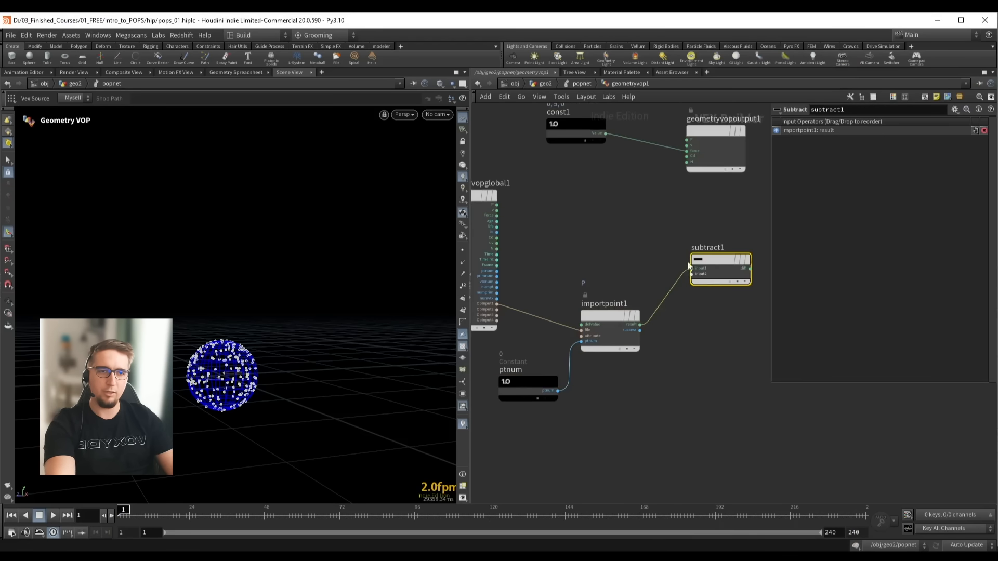
left_click(497, 204)
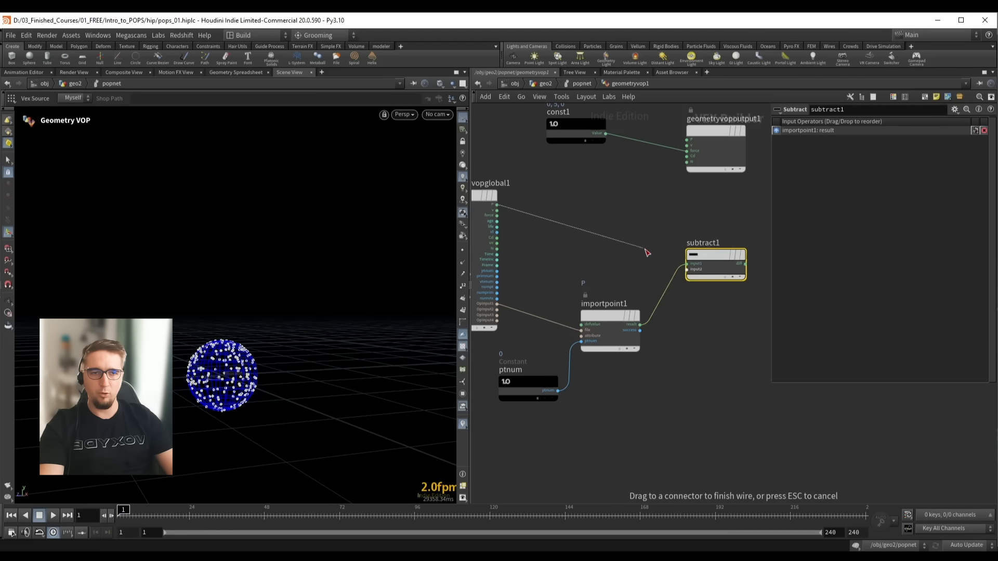
left_click(686, 269)
Move geometryvopoutput1 further from the other nodes and delete the const1 node feeding its force input
middle_click_drag(750, 177, 615, 218)
left_click_drag(595, 186, 647, 201)
middle_click_drag(540, 220, 629, 238)
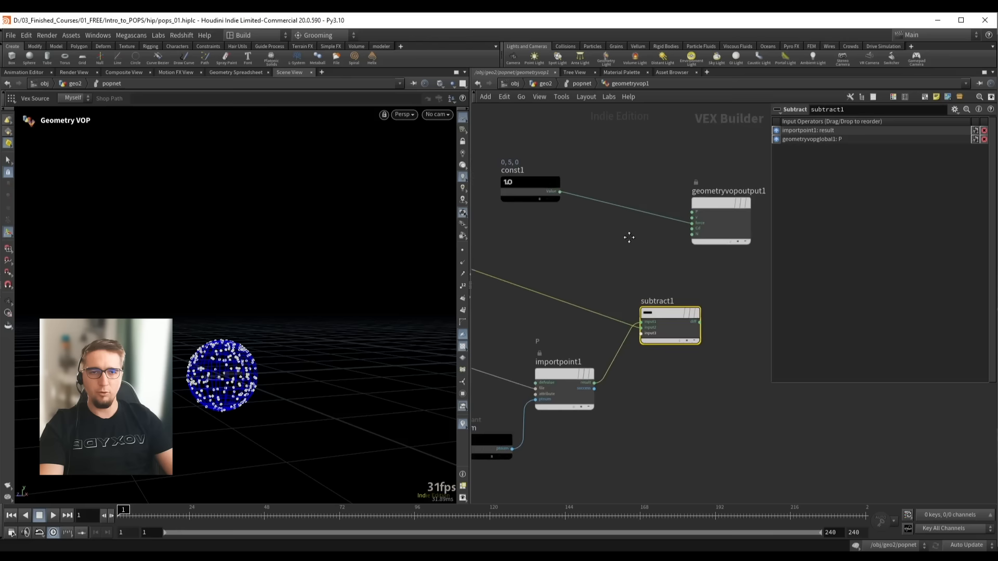
left_click(535, 193)
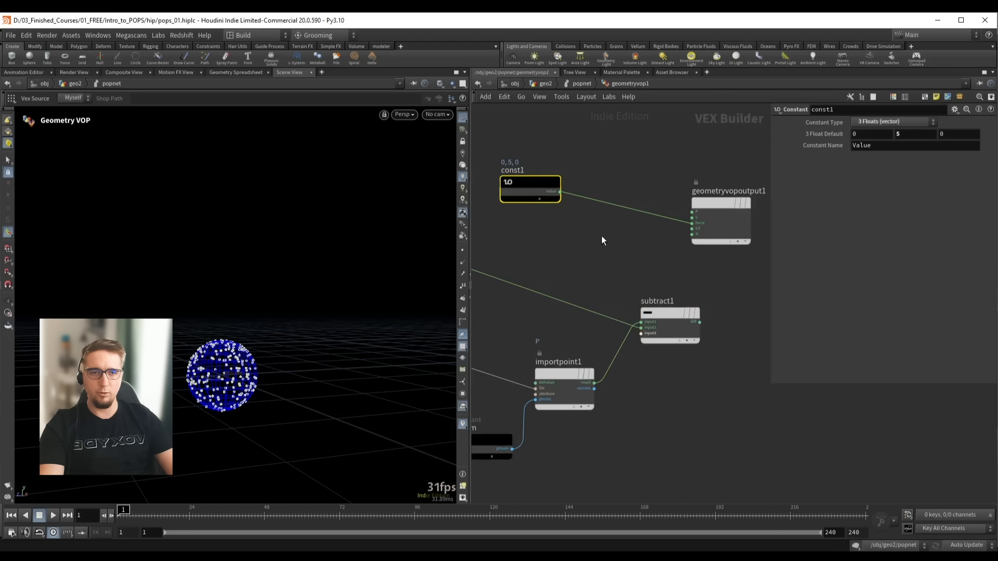
key("Delete")
Reposition geometryvopoutput1 and subtract1 to make room for more nodes between them
middle_click_drag(699, 280, 566, 254)
left_click_drag(588, 194, 688, 240)
scroll(576, 291, "up", 3)
middle_click_drag(545, 214, 604, 210)
left_click_drag(644, 231, 584, 296)
left_click_drag(576, 288, 547, 288)
scroll(627, 313, "down", 2)
middle_click_drag(648, 313, 596, 311)
scroll(588, 315, "up", 1)
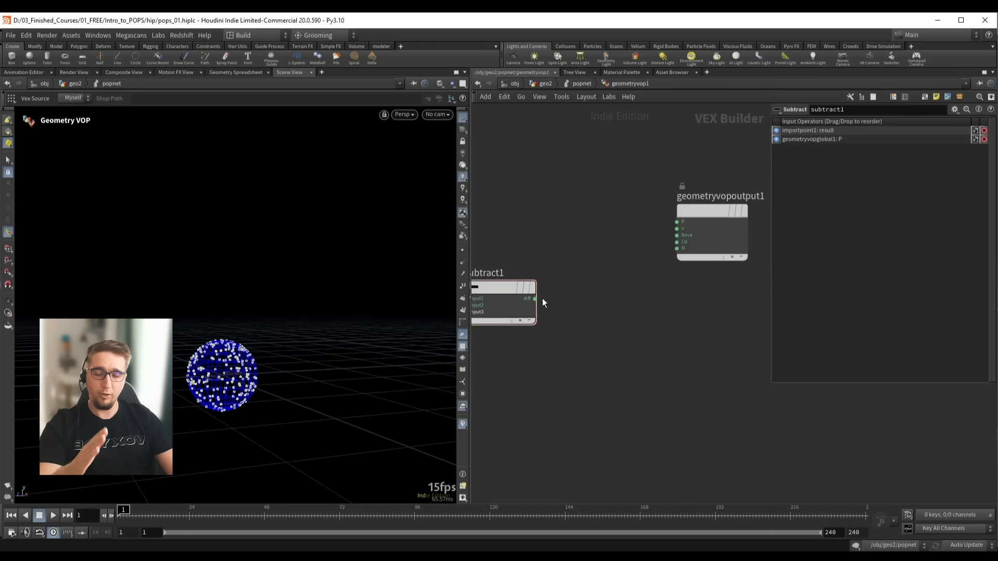
Add a Normalize node fed by the output of subtract1
left_click(535, 299)
key("Tab")
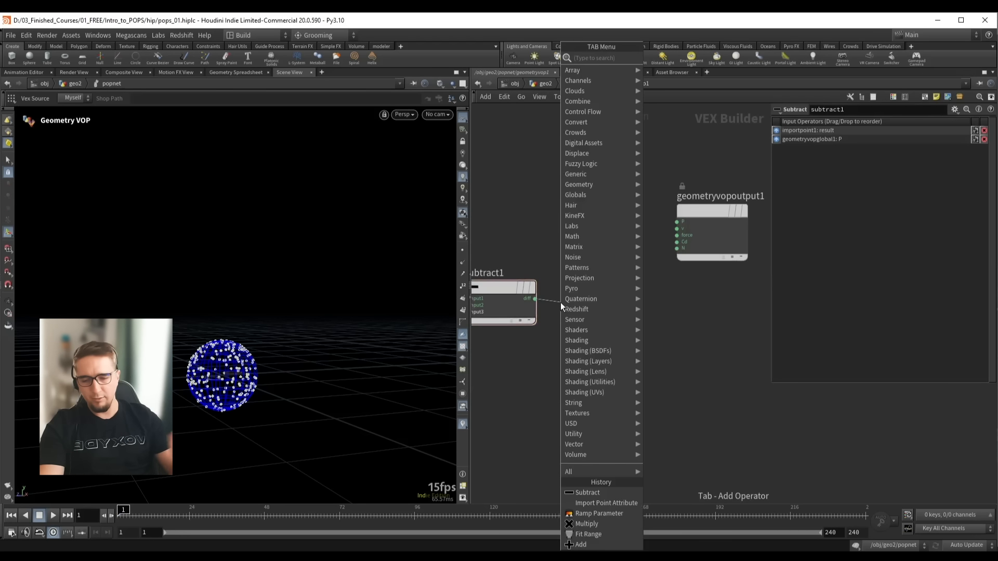
type("norm")
key("Return")
key("Return")
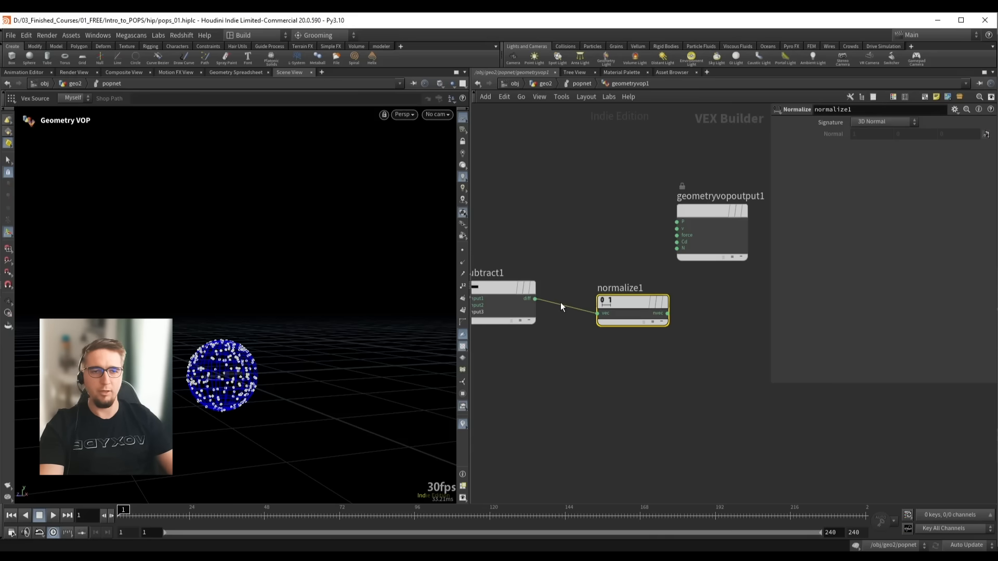
Move geometryvopoutput1 closer to normalize1 and connect the normalized vector to its force input
middle_click_drag(748, 301, 657, 299)
left_click_drag(622, 247, 675, 281)
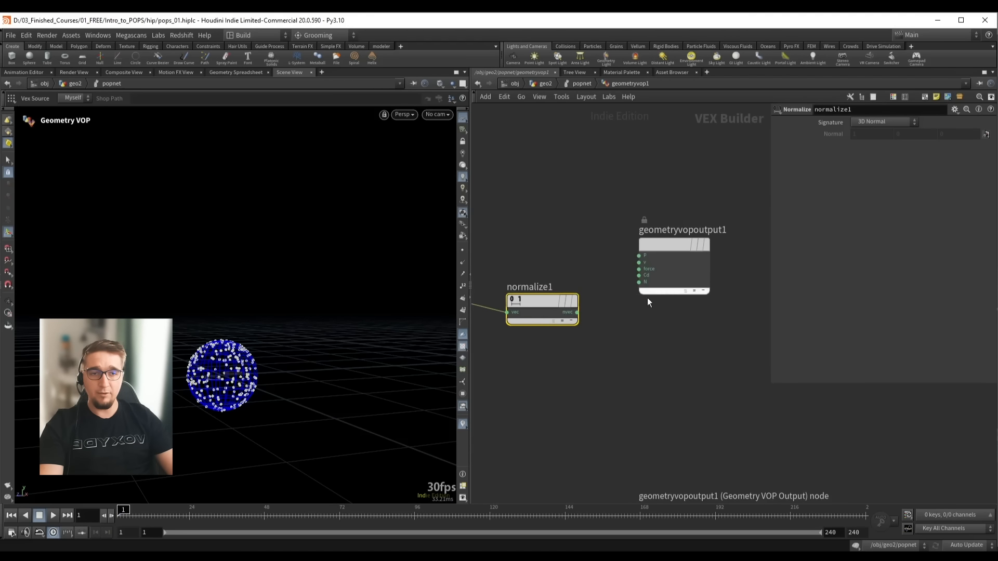
left_click(577, 312)
left_click(639, 269)
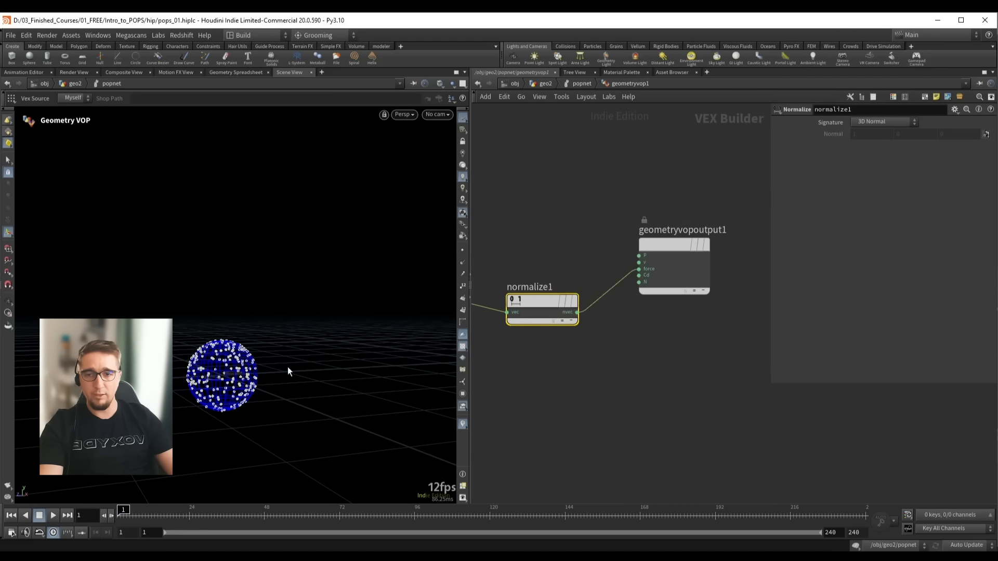
middle_click_drag(543, 236, 584, 247)
Set the viewport's particle display to Pixels
left_click_drag(332, 284, 351, 303, "alt")
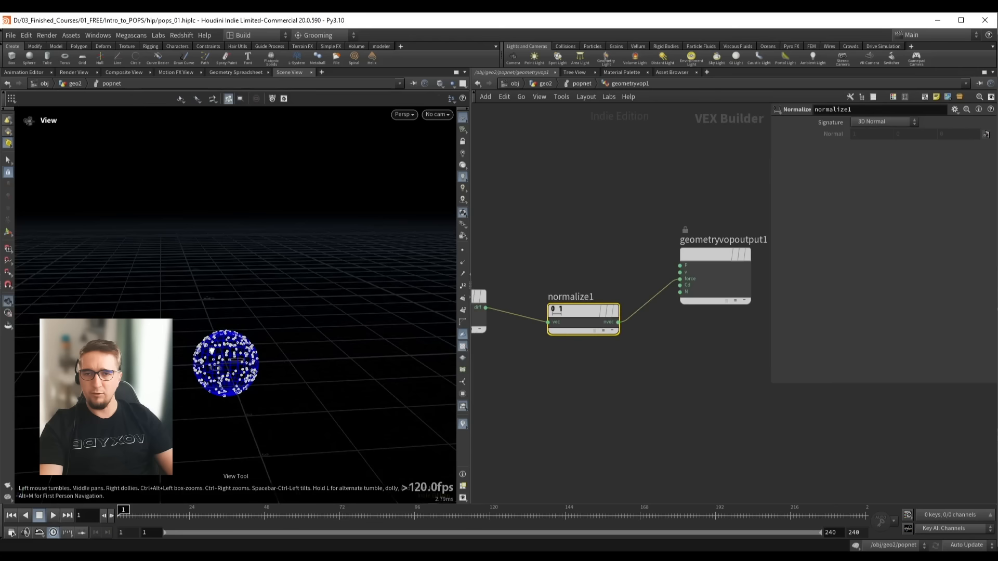
left_click(461, 214)
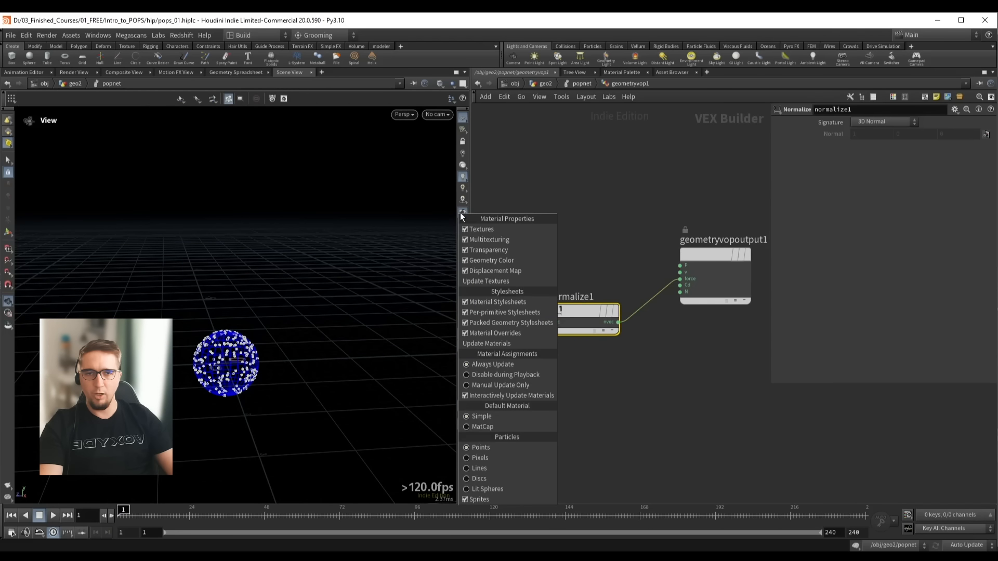
left_click(479, 458)
Play the simulation in two stretches to frame 80 and examine how the particles travel toward the goal point
left_click(53, 515)
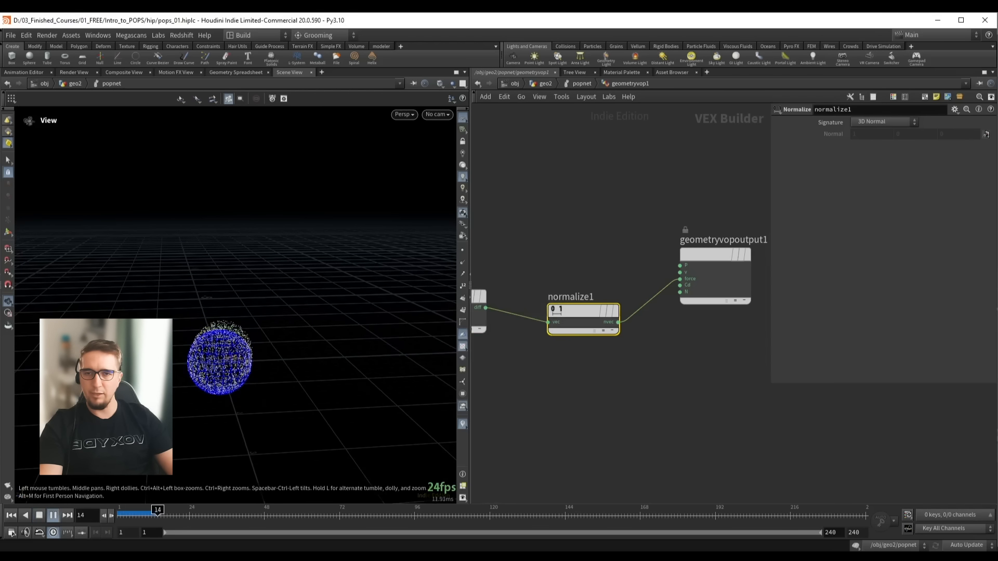
left_click(54, 516)
left_click_drag(205, 335, 232, 295)
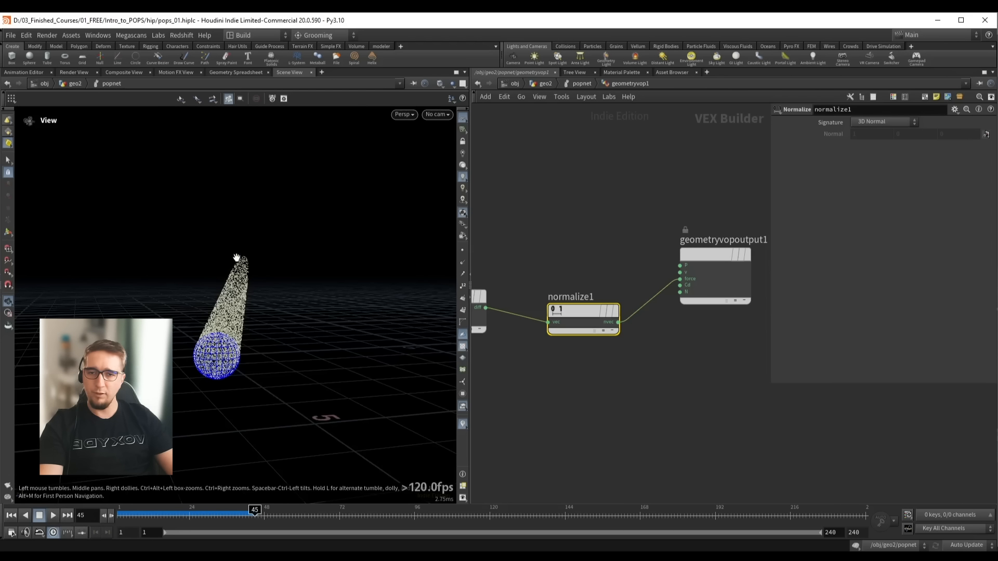
left_click(53, 516)
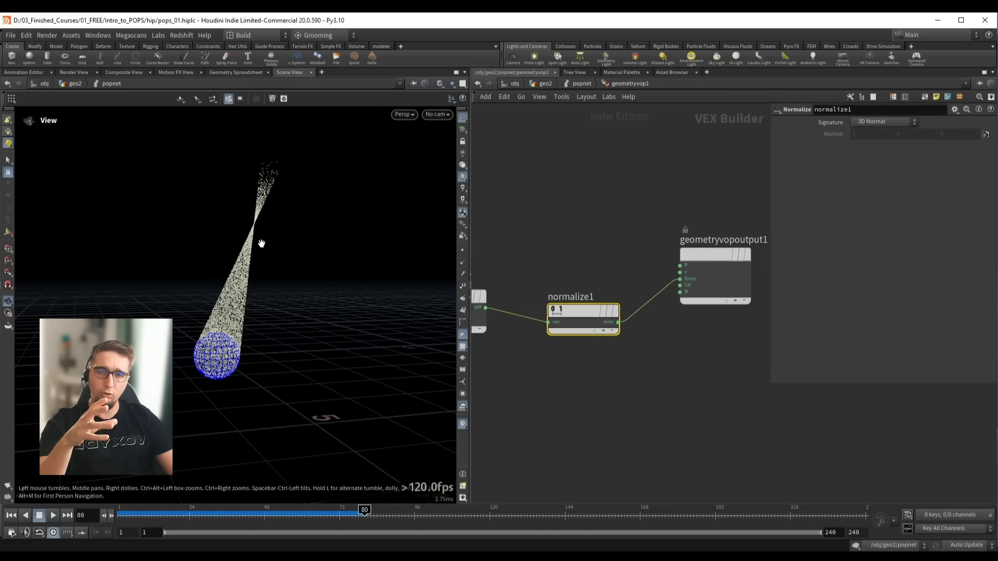
Return to the popnet level and set the Life Expectancy of source_first_input to 10
left_click(584, 244)
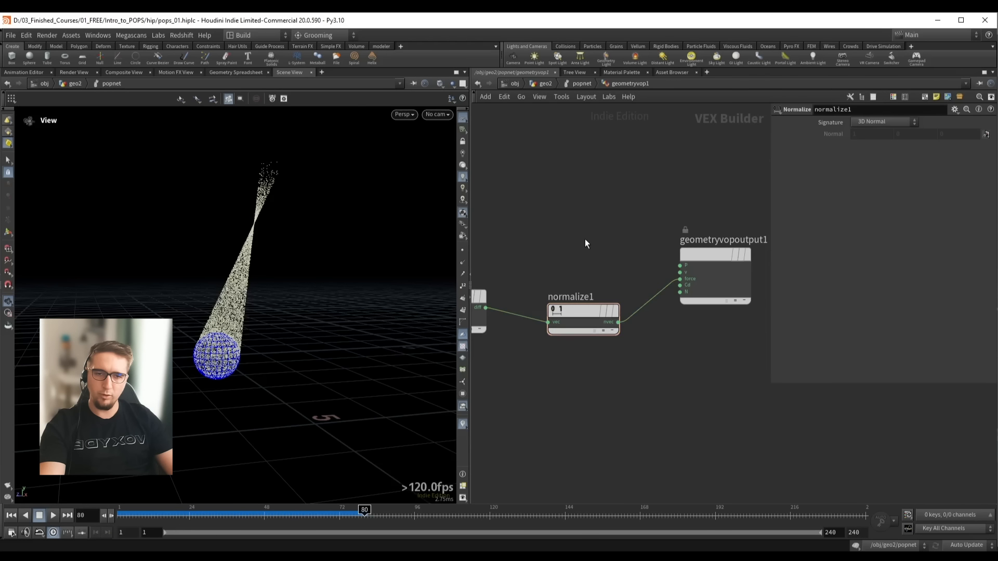
key("u")
left_click_drag(541, 184, 639, 248)
left_click_drag(876, 251, 837, 257)
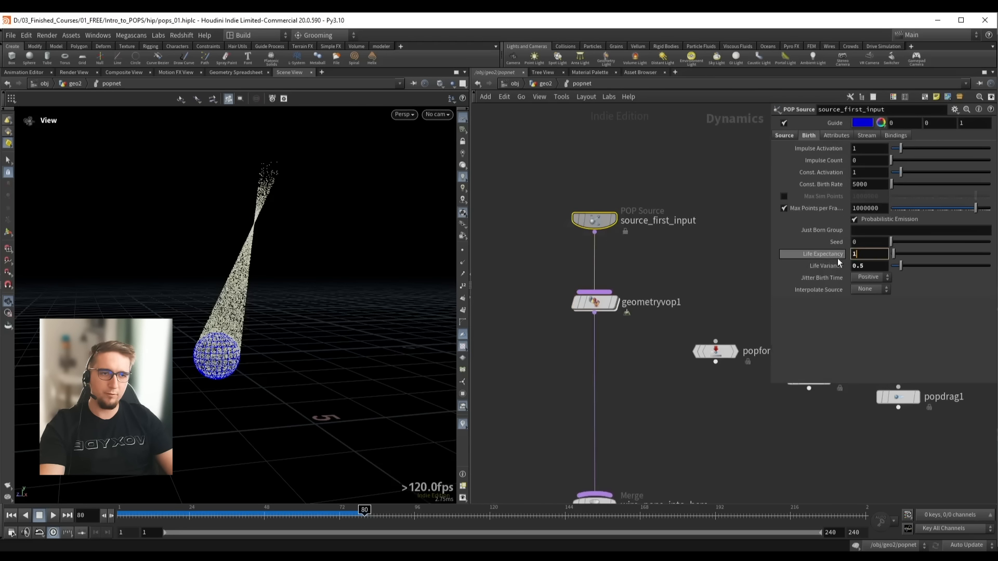
type("10")
key("Return")
middle_click_drag(673, 260, 659, 229)
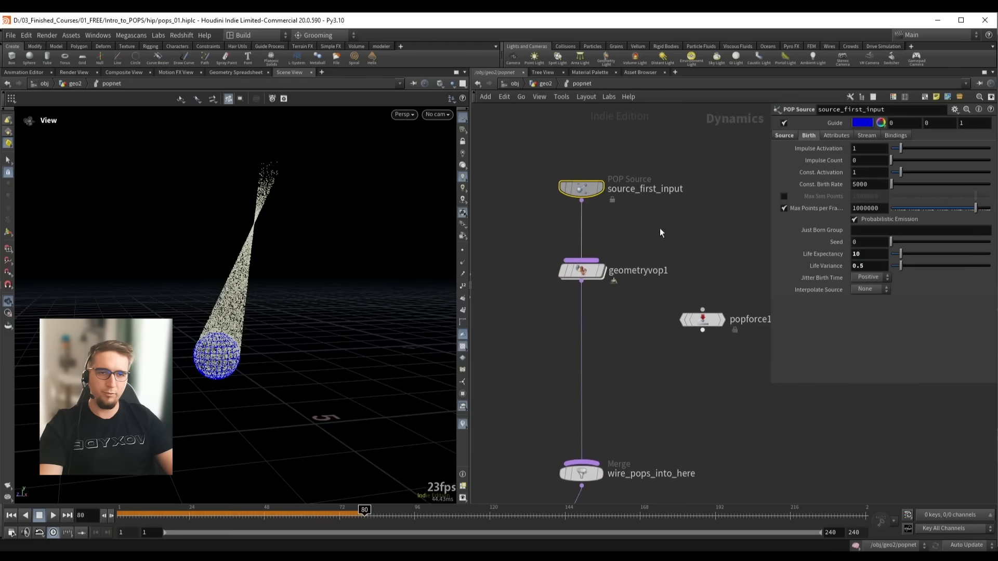
Reopen geometryvop1, play the simulation from the first frame to frame 191 and inspect the particle stream beyond the goal point
double_click(578, 274)
left_click(11, 515)
left_click(53, 516)
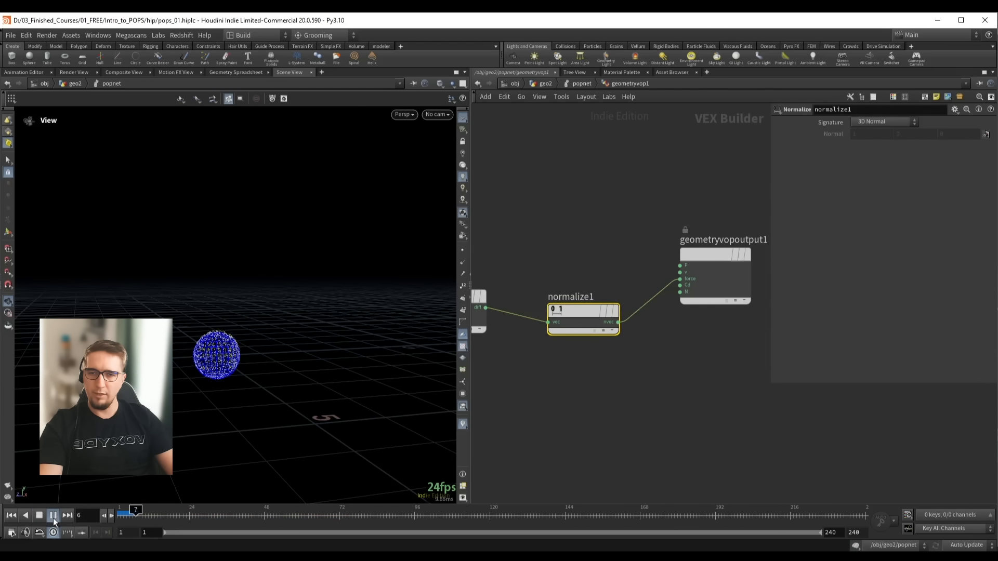
left_click_drag(221, 310, 260, 266)
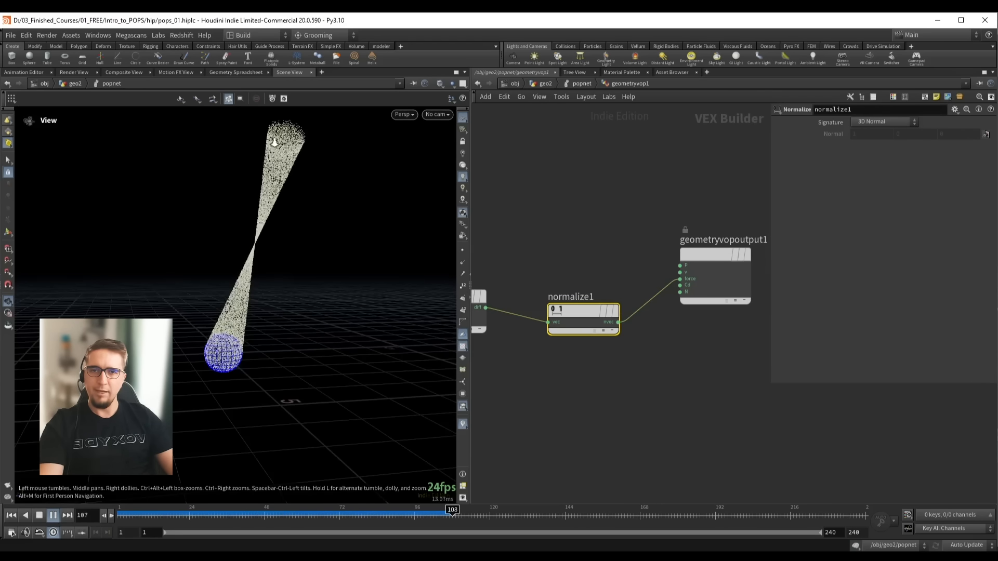
right_click_drag(260, 266, 258, 218)
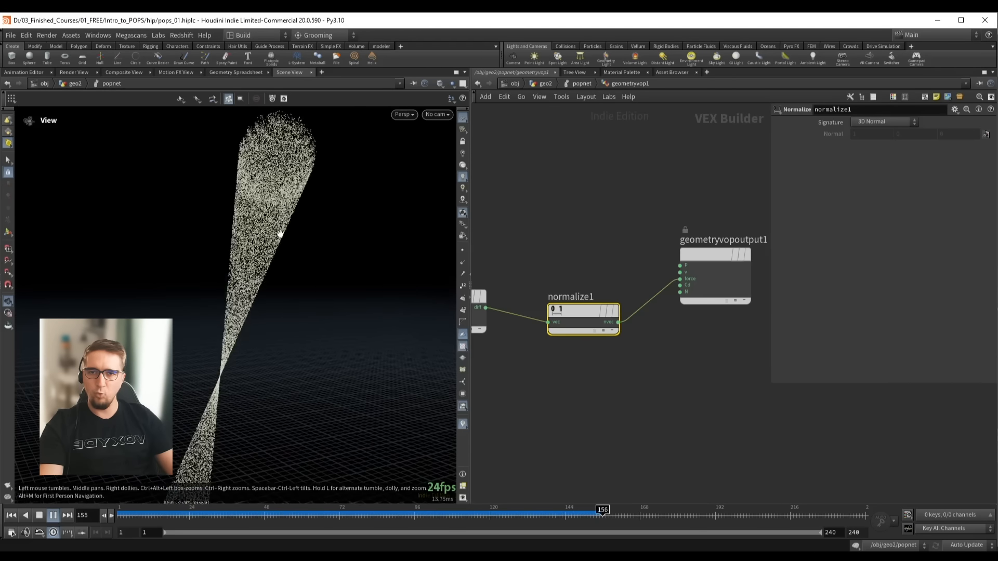
left_click(39, 516)
left_click_drag(225, 324, 240, 277)
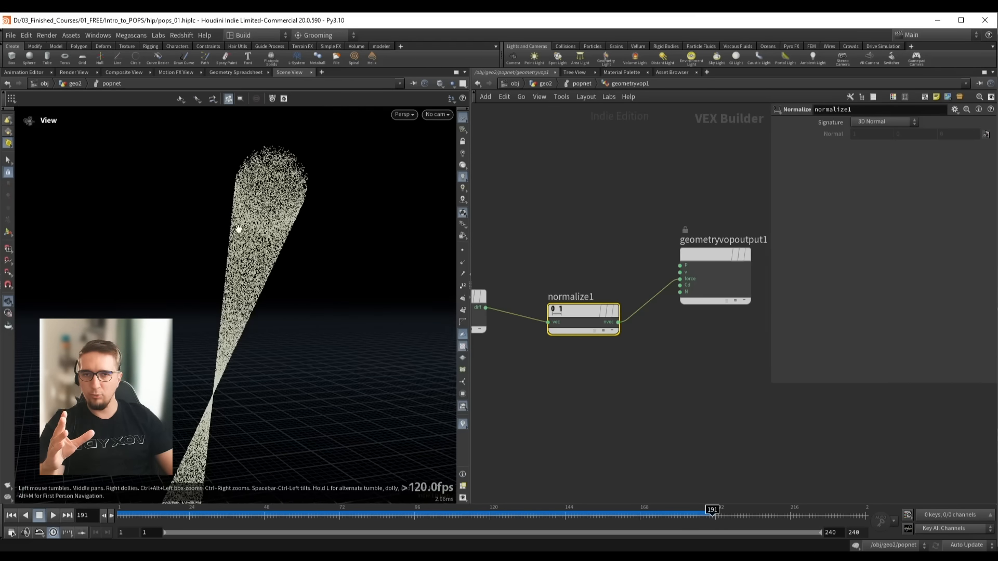
left_click_drag(238, 229, 262, 227)
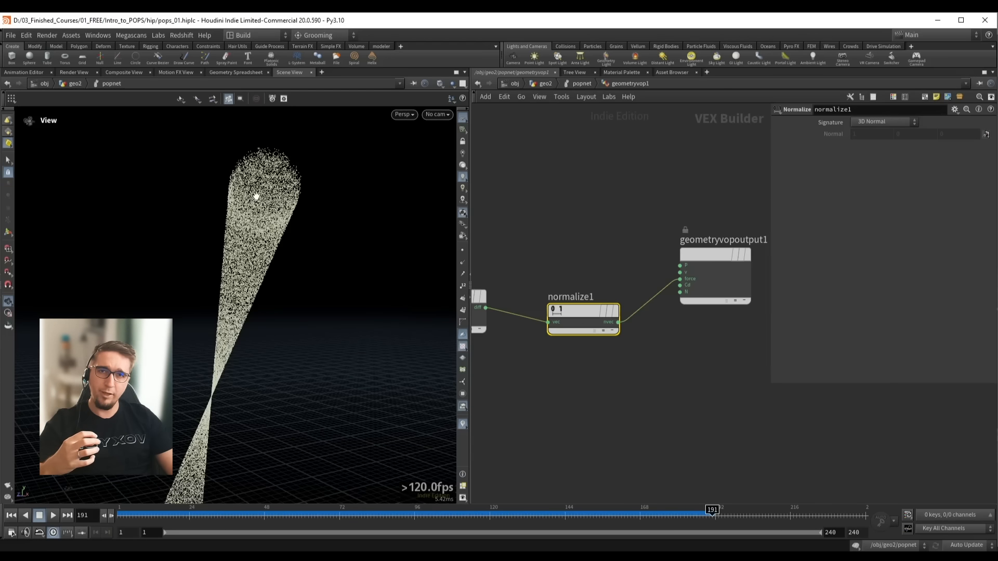
Resume the looping playback and stop it at frame 59 to inspect the particles around the goal point
key("Up")
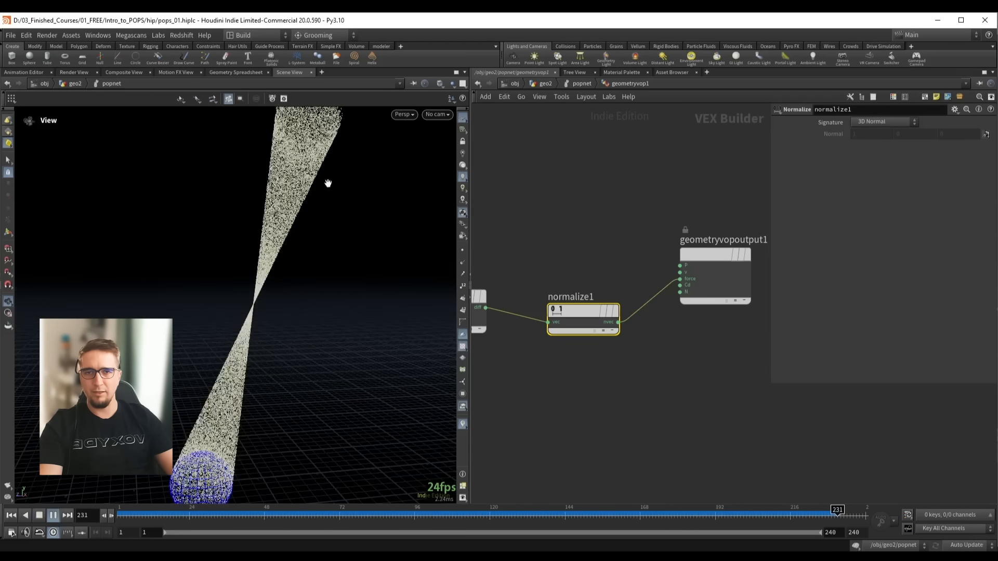
middle_click_drag(235, 295, 270, 243)
middle_click_drag(229, 330, 240, 283)
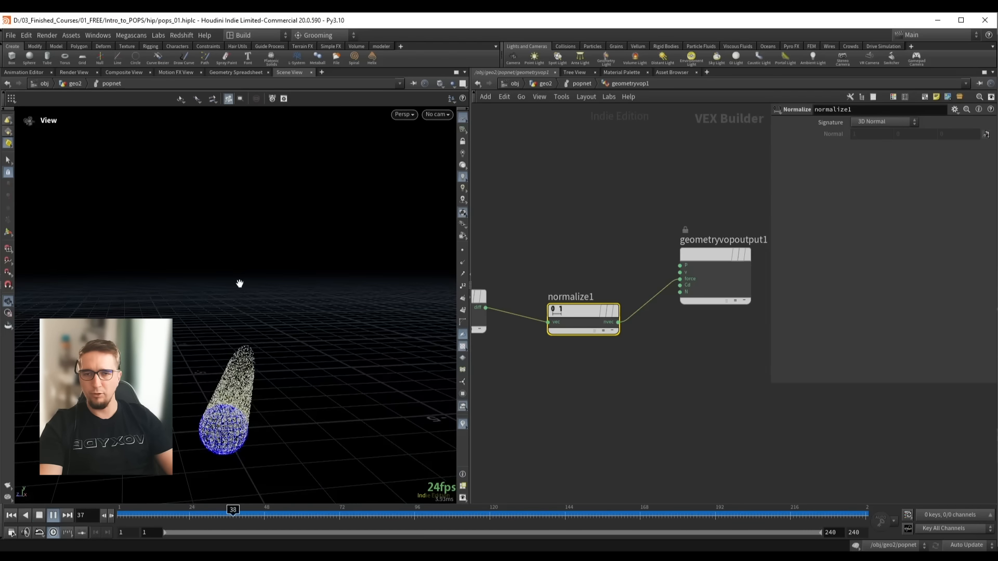
key("Up")
left_click_drag(249, 281, 255, 299)
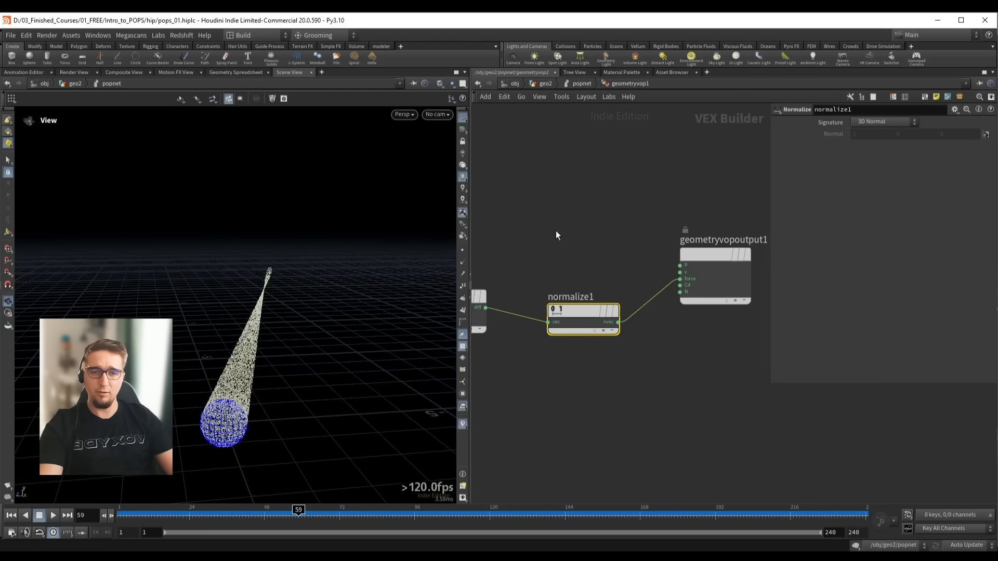
Go up to the geo2 level, insert a Transform node between add1 and goal, and display it
key("u")
key("u")
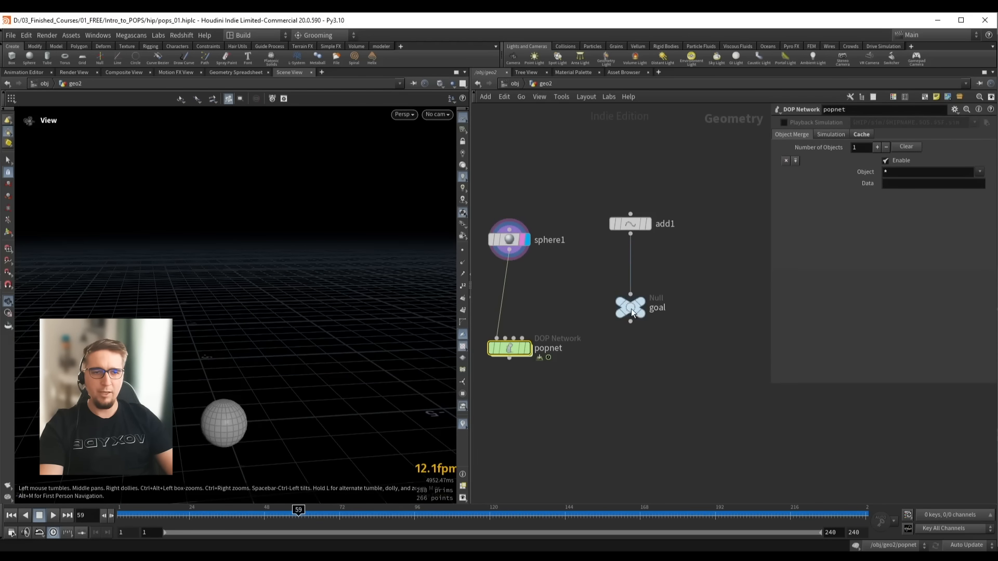
left_click_drag(660, 337, 660, 336)
key("Tab")
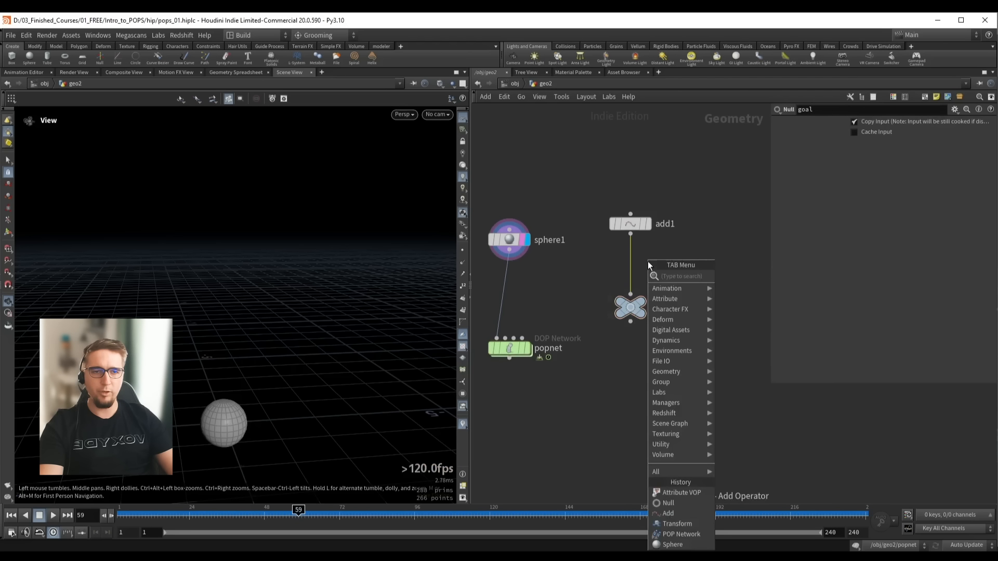
type("tran")
key("Return")
left_click(631, 264)
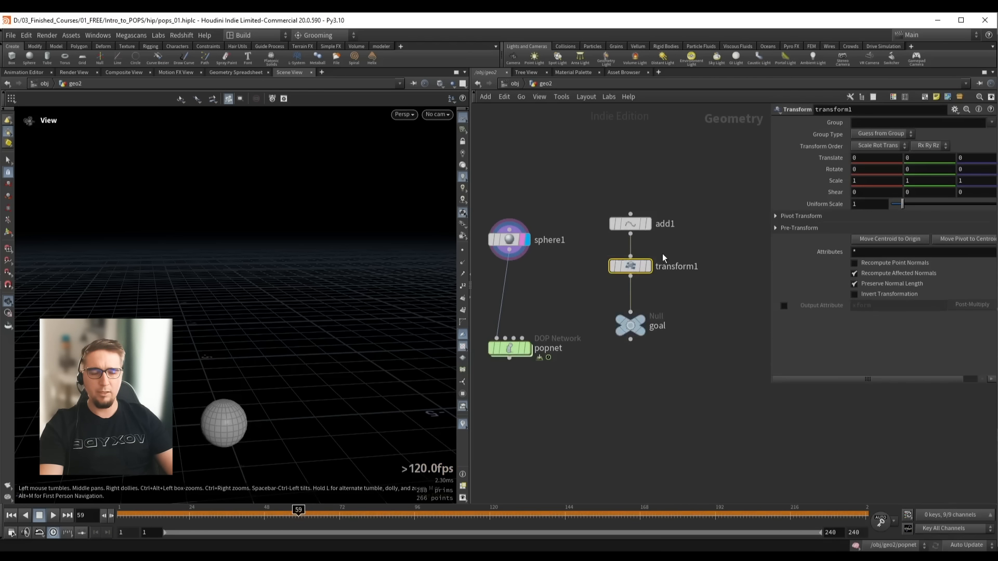
left_click(649, 266)
Go to frame 1, widen the parameter area and keyframe transform1's Translate at 0, 0, 0
left_click(11, 516)
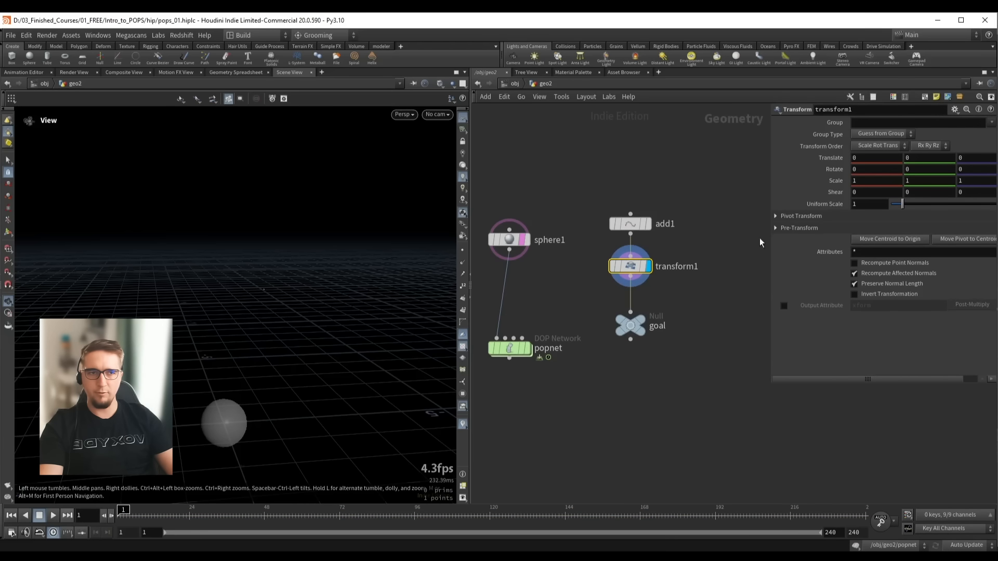
left_click_drag(771, 157, 747, 158)
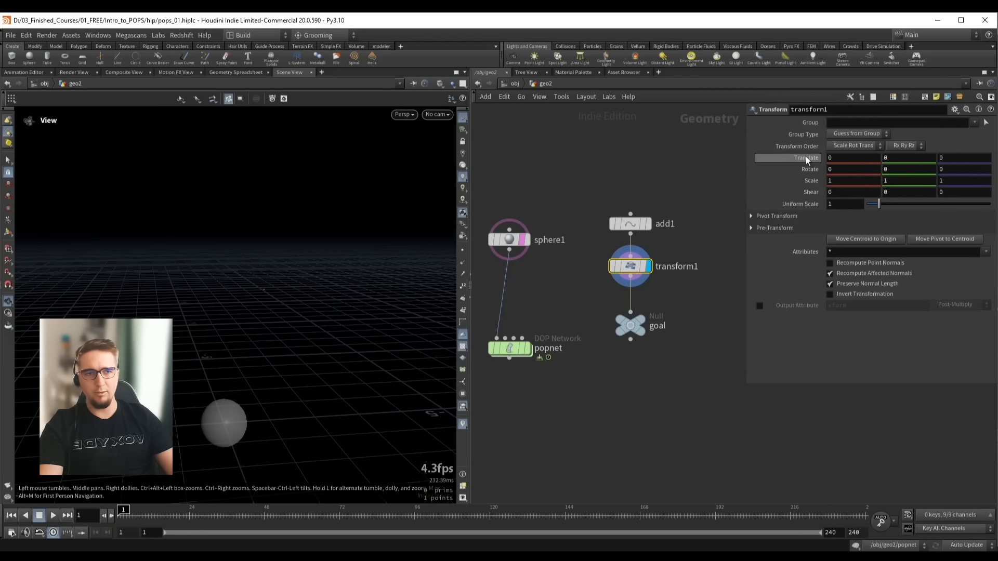
left_click(805, 157, "alt")
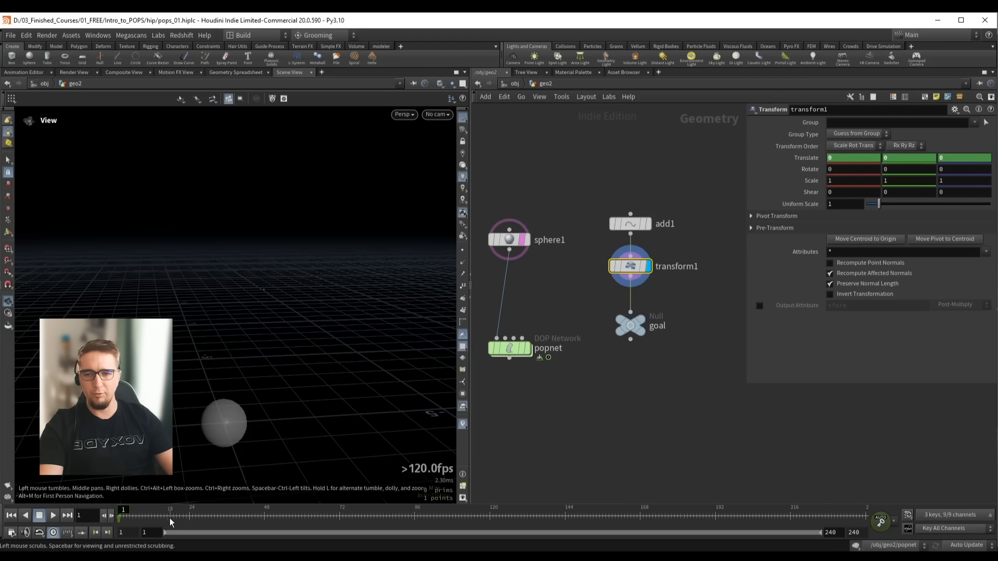
At frame 240, move the goal point along Z to about 2.46 so transform1's Translate is keyframed there
left_click(612, 510)
left_click_drag(615, 508, 857, 520)
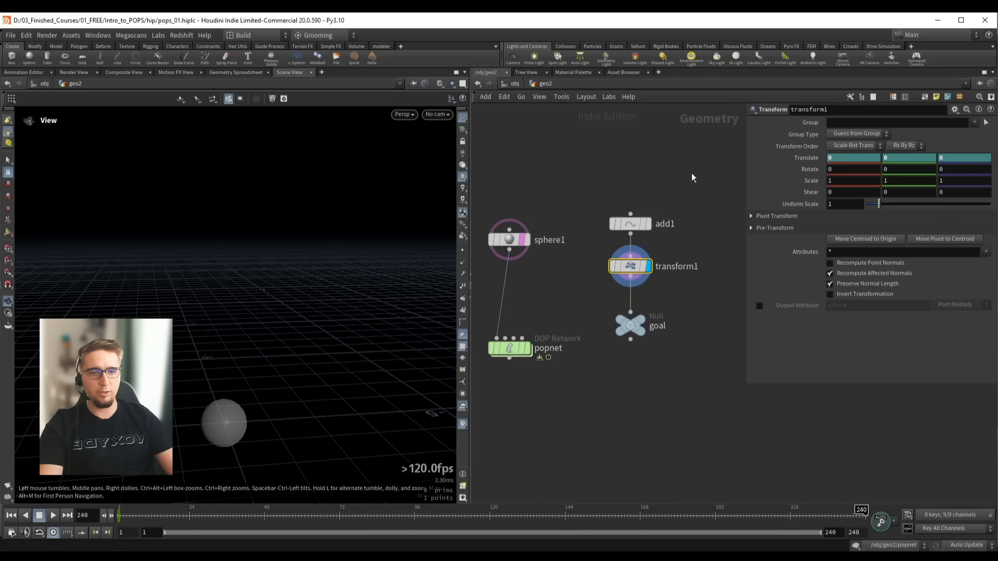
key("Return")
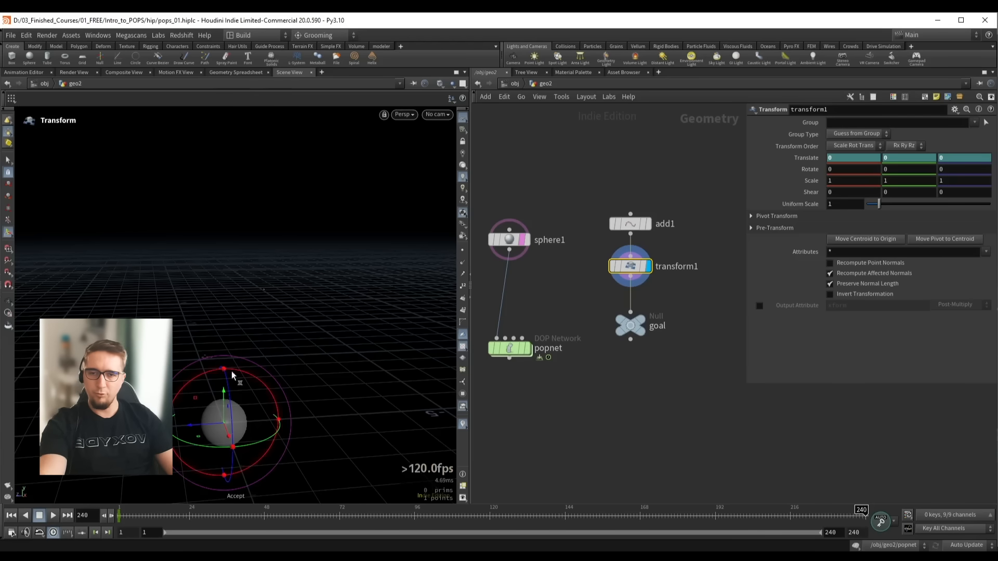
left_click_drag(204, 425, 169, 429)
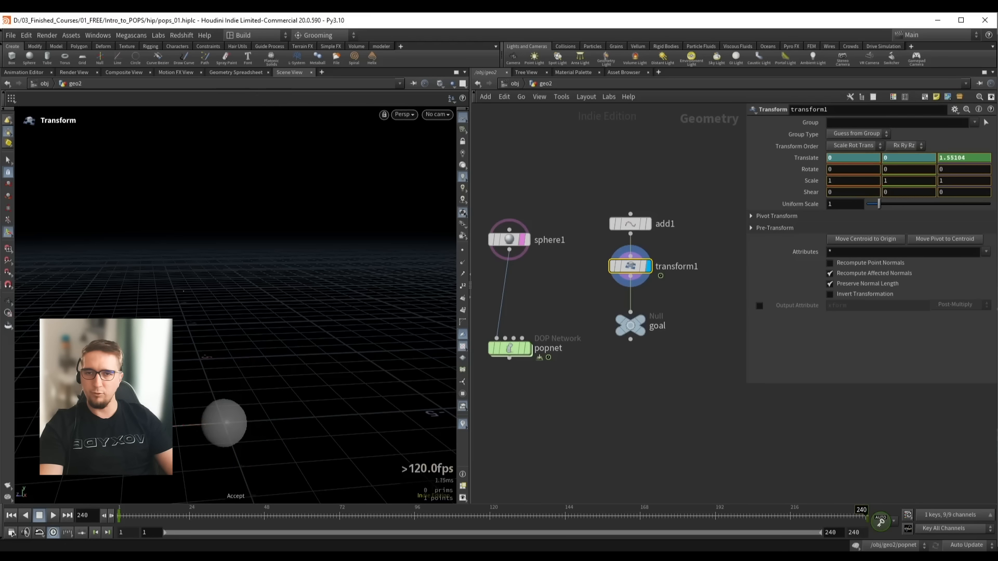
left_click_drag(82, 438, 81, 438)
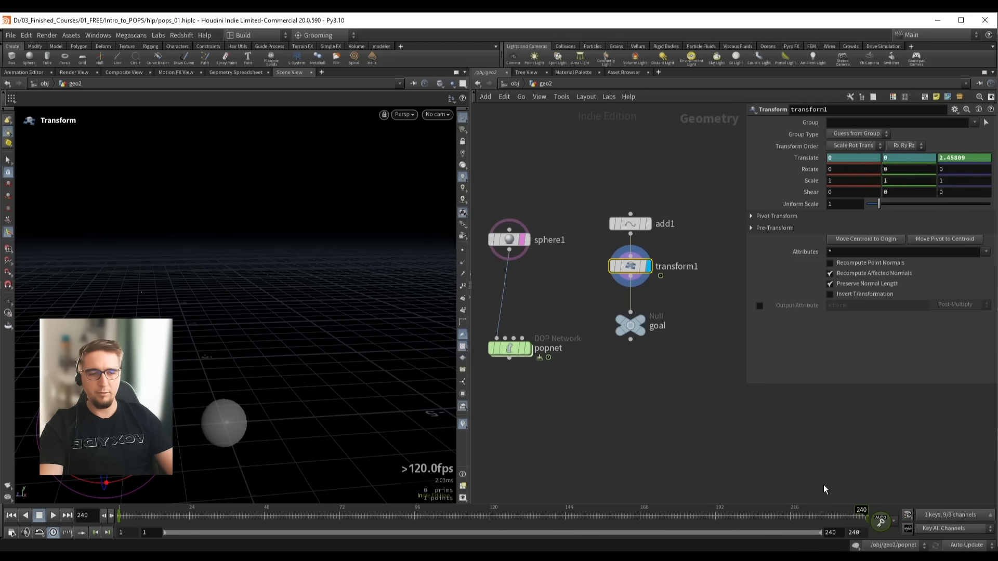
Scrub the timeline to check the goal point's animation and set the viewport's particle display to Points
left_click_drag(861, 510, 398, 524)
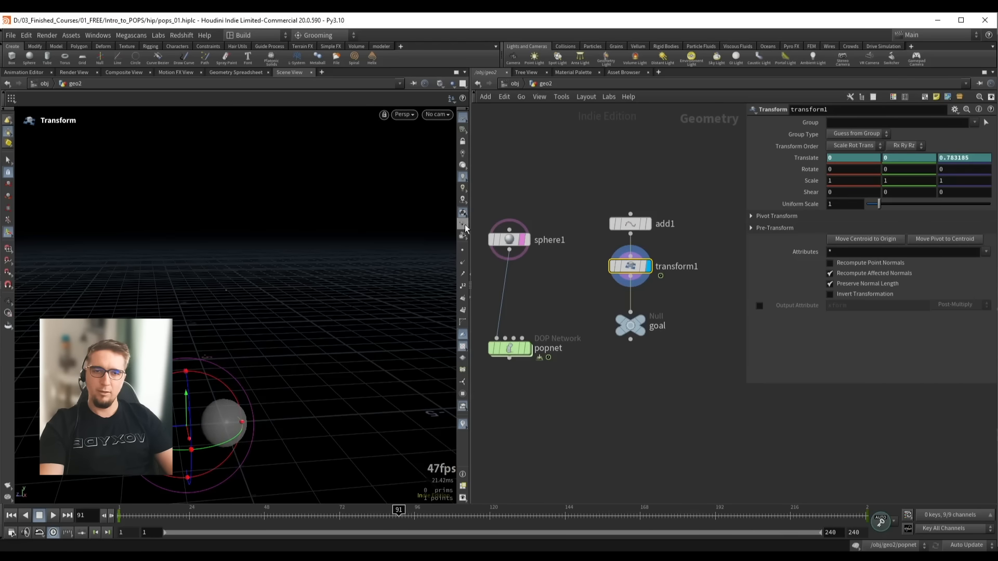
right_click(462, 217)
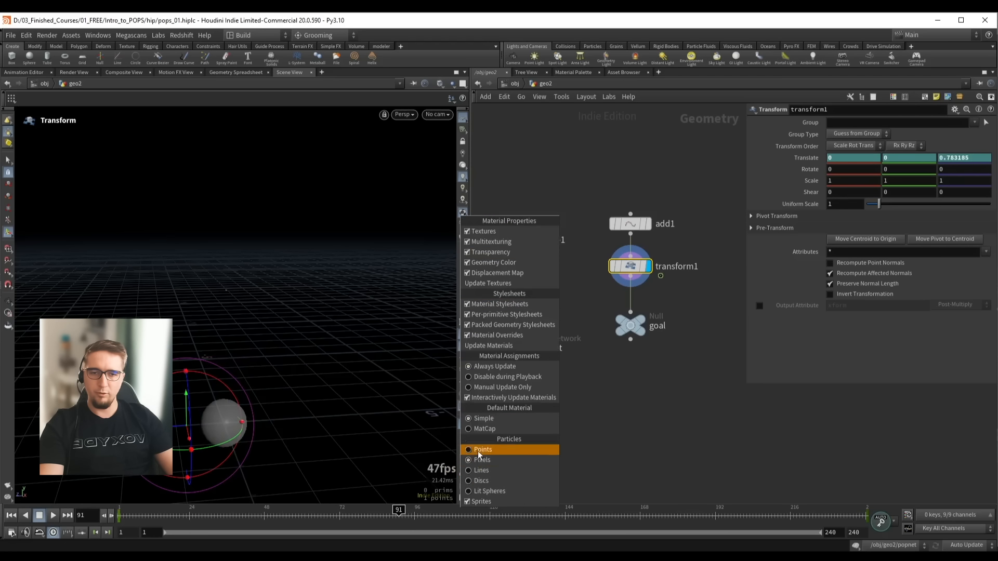
left_click(477, 454)
left_click_drag(248, 503, 590, 509)
left_click(462, 224)
left_click(493, 445)
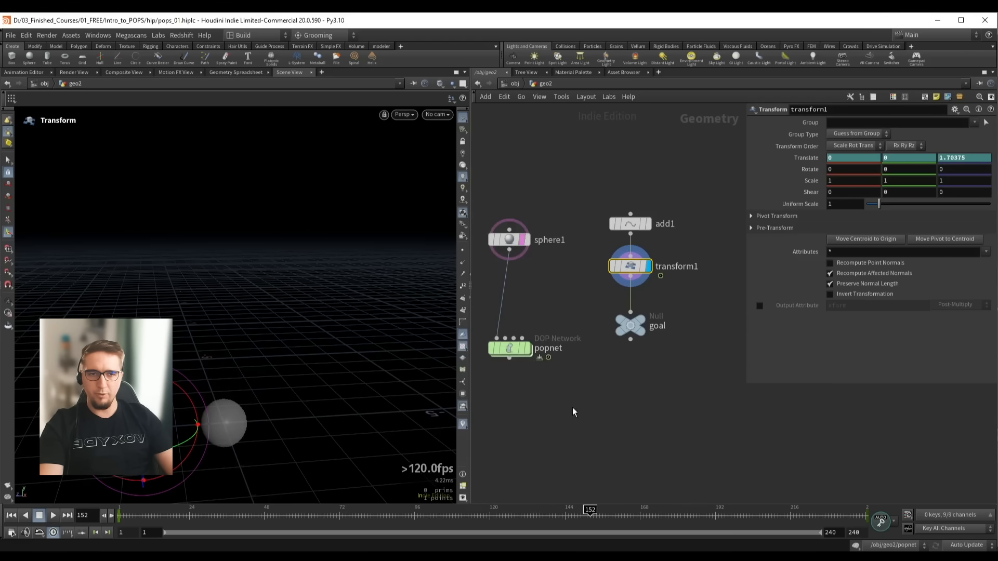
Return to frame 1, display the popnet node and turn off the template display of sphere1
middle_click_drag(540, 420, 597, 375)
key("ctrl+Up")
left_click_drag(599, 357, 533, 293)
key("r")
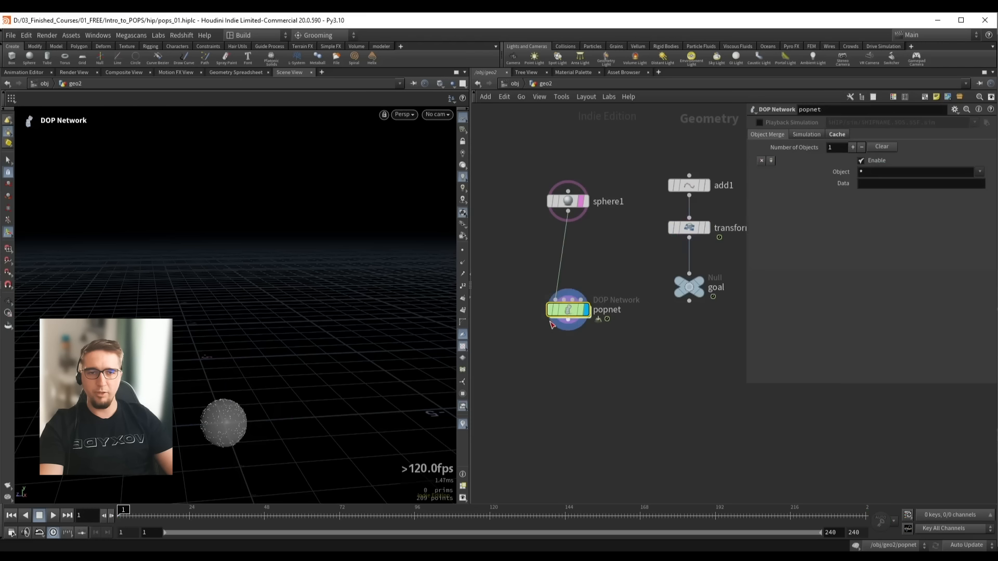
key("shift+e")
mouse_move(566, 313)
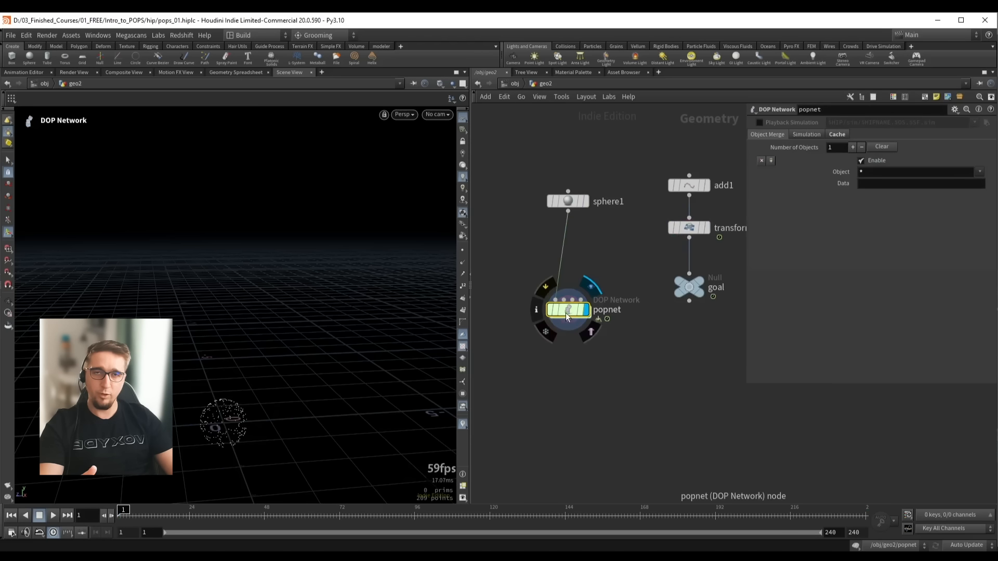
Open the popnet network, play the simulation to about frame 95 and examine the particle stream around the goal point
double_click(568, 313)
key("Escape")
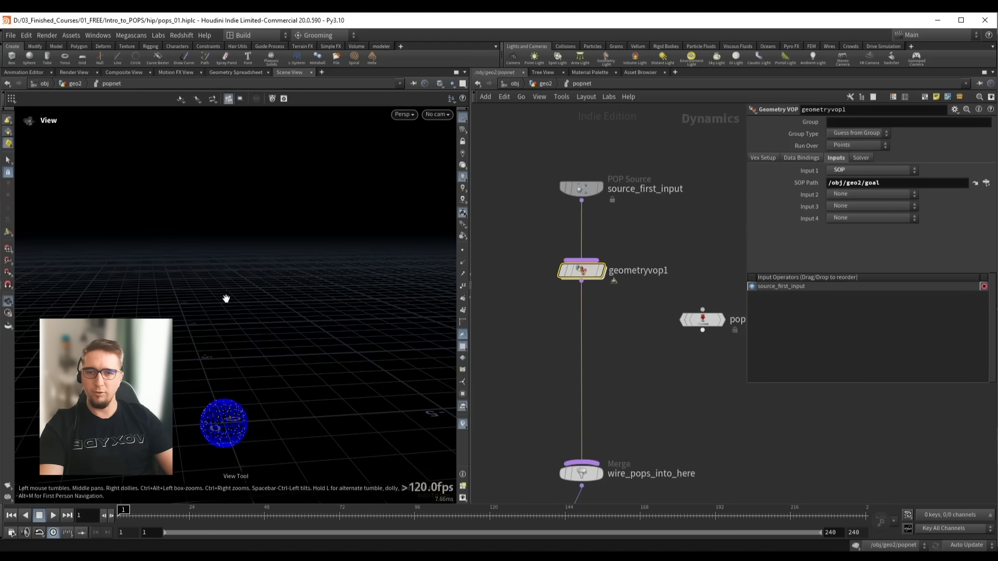
left_click_drag(225, 298, 231, 301)
middle_click_drag(232, 301, 216, 280)
right_click_drag(217, 280, 219, 279)
key("Up")
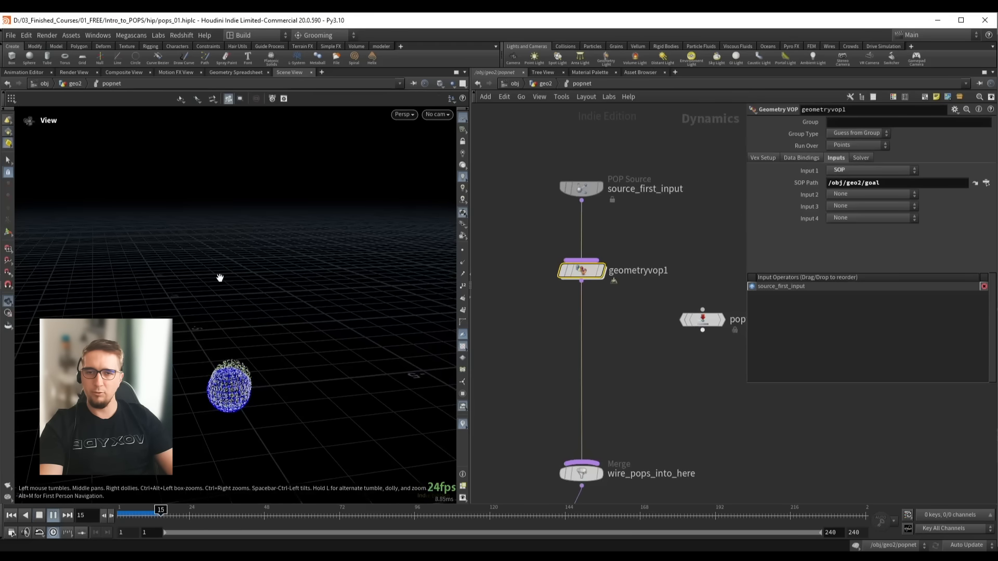
left_click_drag(219, 279, 248, 279)
right_click_drag(248, 280, 270, 288)
key("Up")
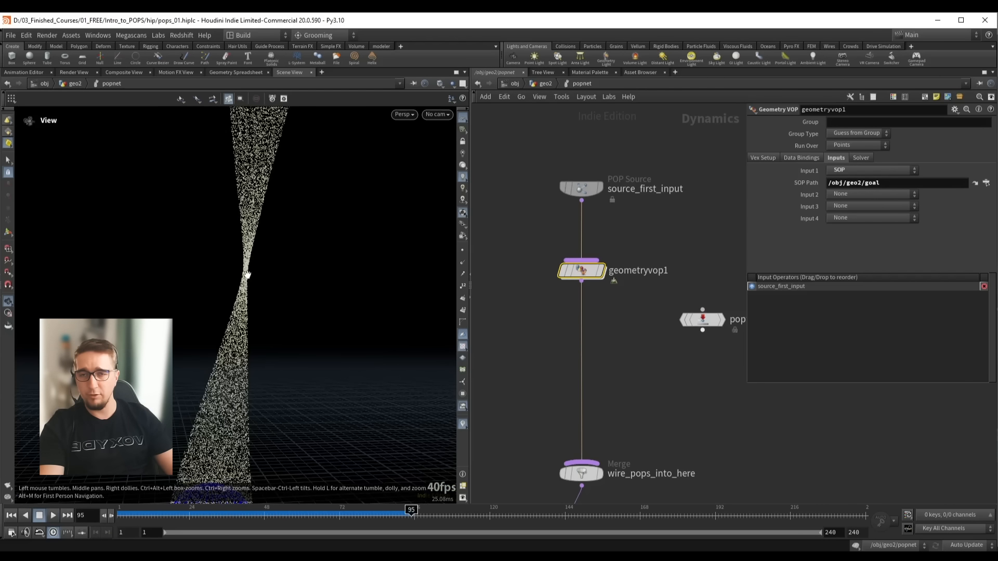
mouse_move(243, 307)
left_mouse_down()
mouse_move(210, 310)
mouse_move(237, 302)
left_mouse_up()
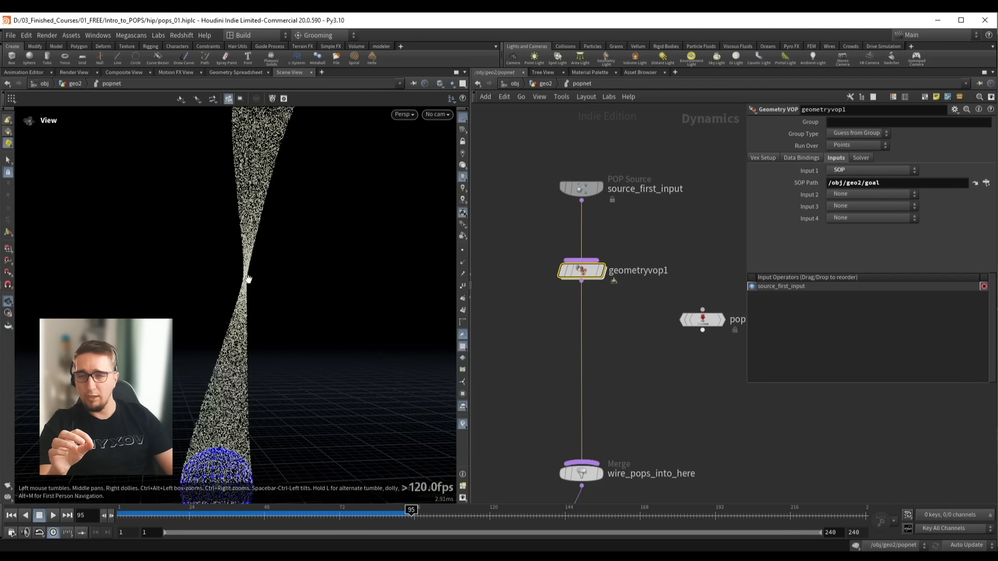
right_click_drag(248, 279, 227, 270)
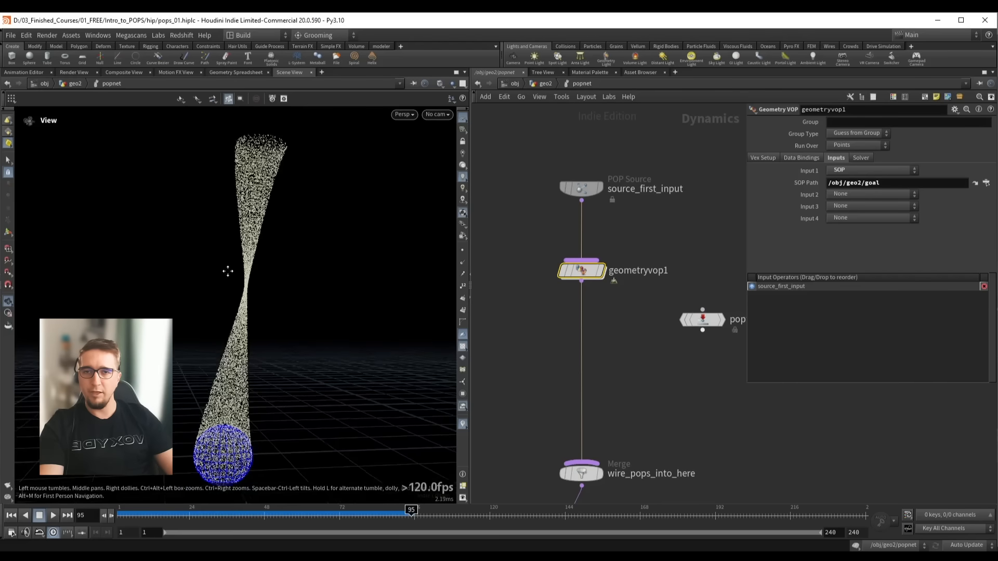
left_click_drag(227, 270, 251, 197)
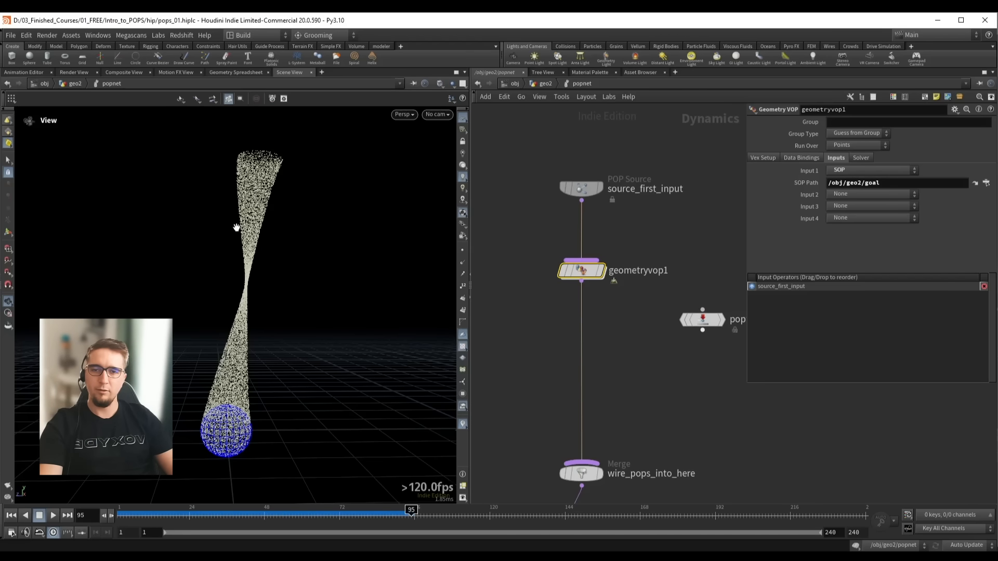
Resume playback to frame 200 and examine how the force-driven particles react to the moving goal point
key("Up")
left_click_drag(246, 222, 174, 274)
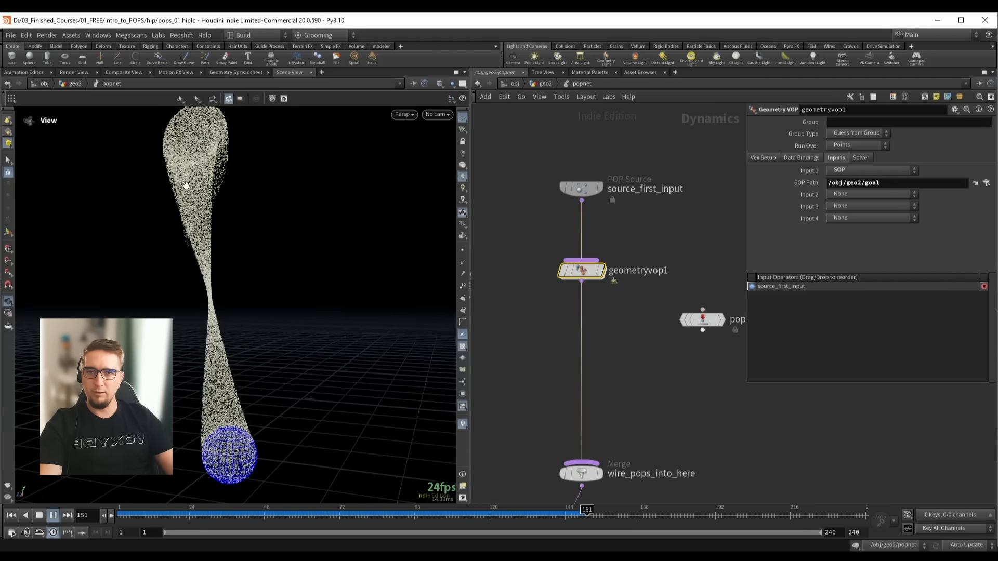
key("Up")
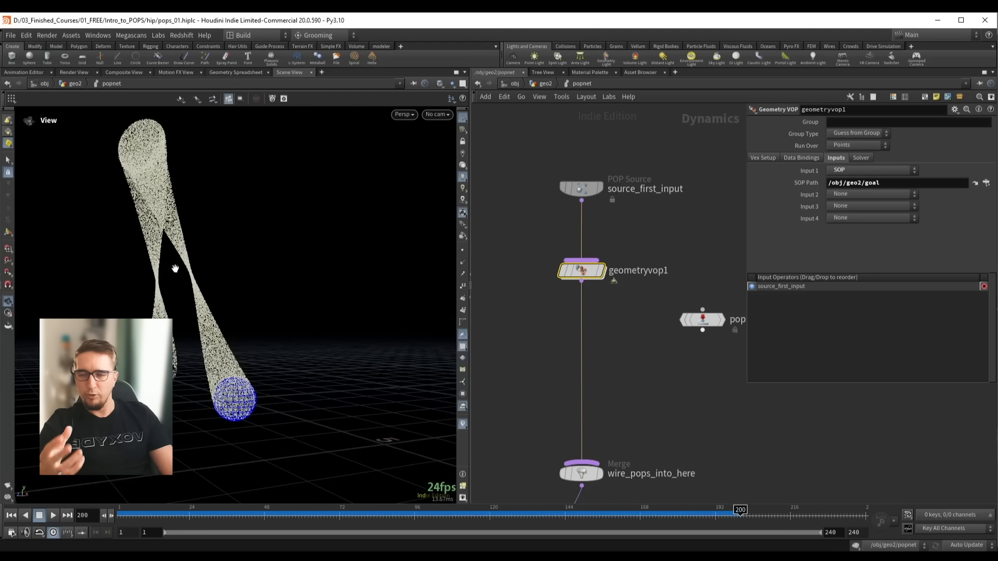
left_click_drag(186, 315, 188, 289)
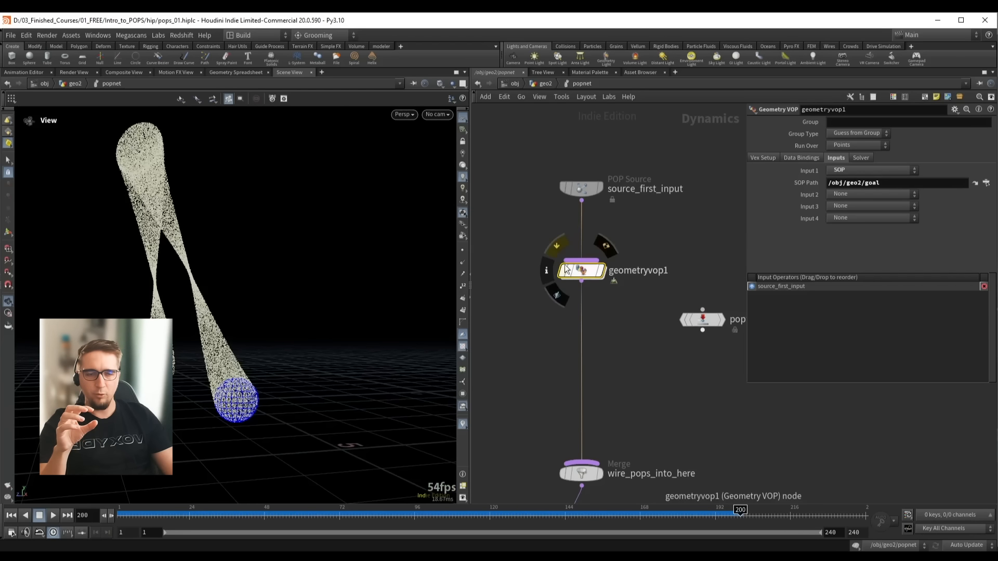
Inside geometryvop1, move normalize1's output connection from the force input to the v input of geometryvopoutput1
double_click(583, 271)
middle_click_drag(657, 376, 627, 371)
left_click_drag(682, 290, 700, 290)
left_click_drag(554, 310, 542, 310)
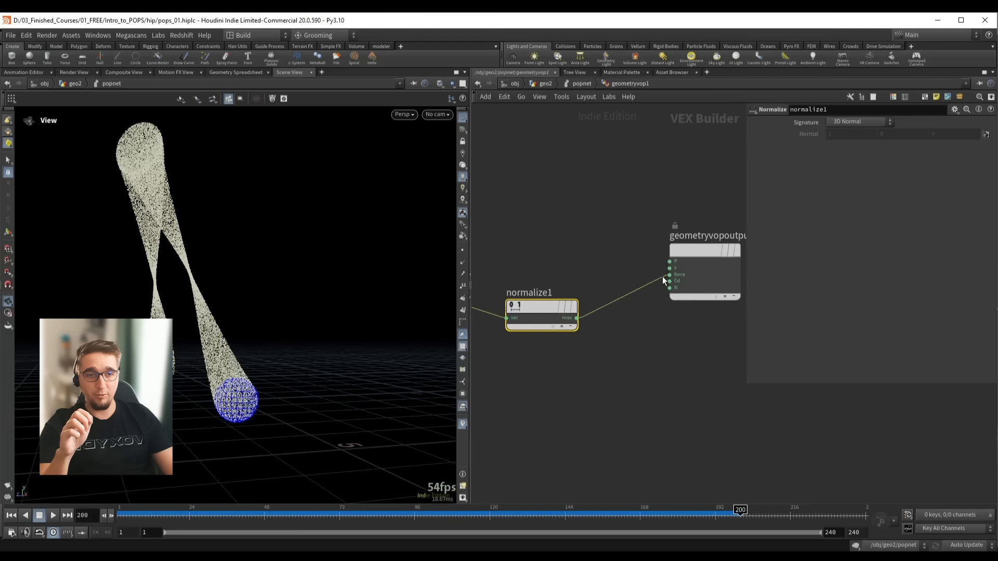
left_click_drag(662, 277, 670, 268)
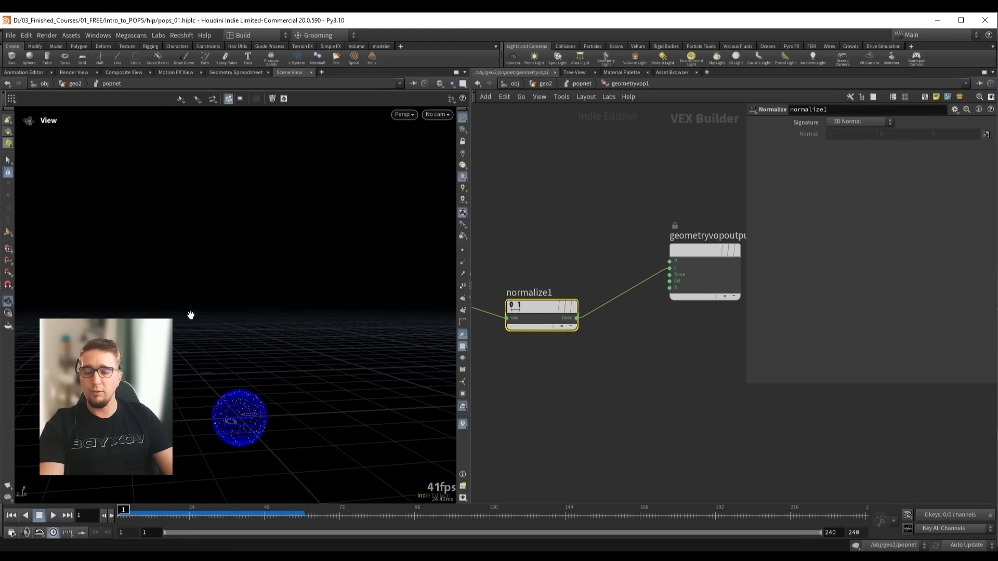
Play the velocity-driven simulation from frame 1 to frame 94 and examine the particles gathering at the goal point
key("Up")
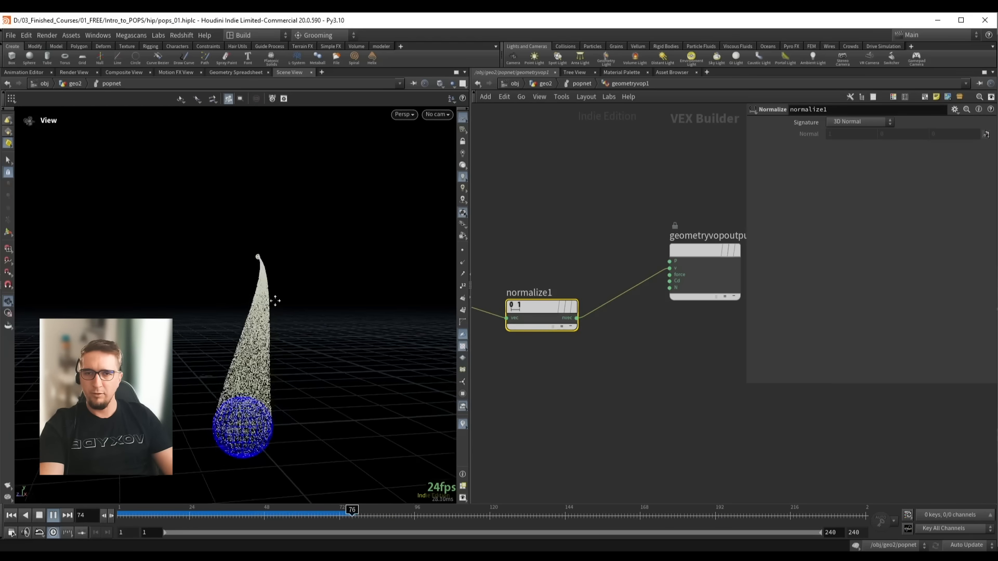
left_click_drag(276, 301, 245, 276)
key("Up")
right_click_drag(244, 276, 313, 253)
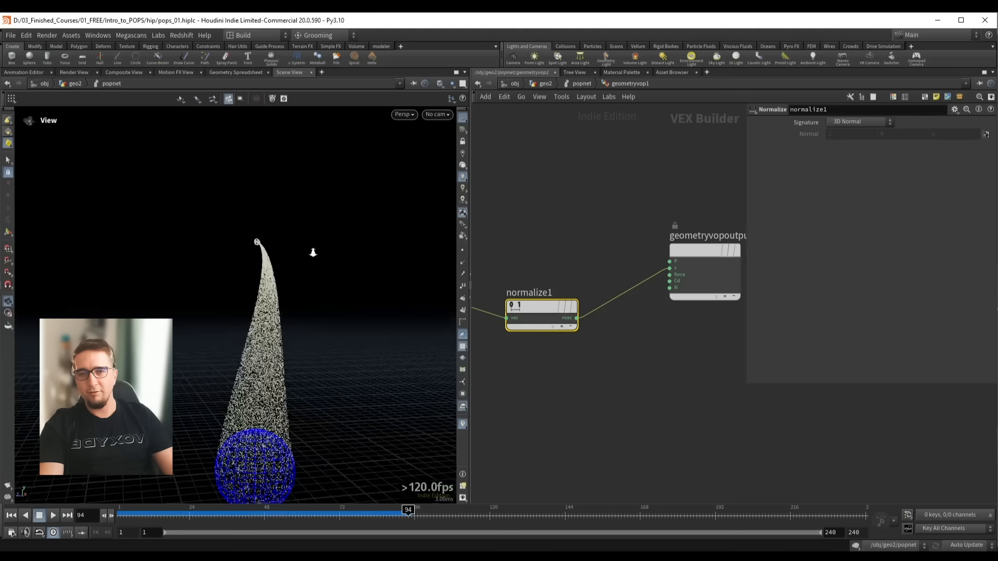
left_click_drag(313, 253, 299, 223)
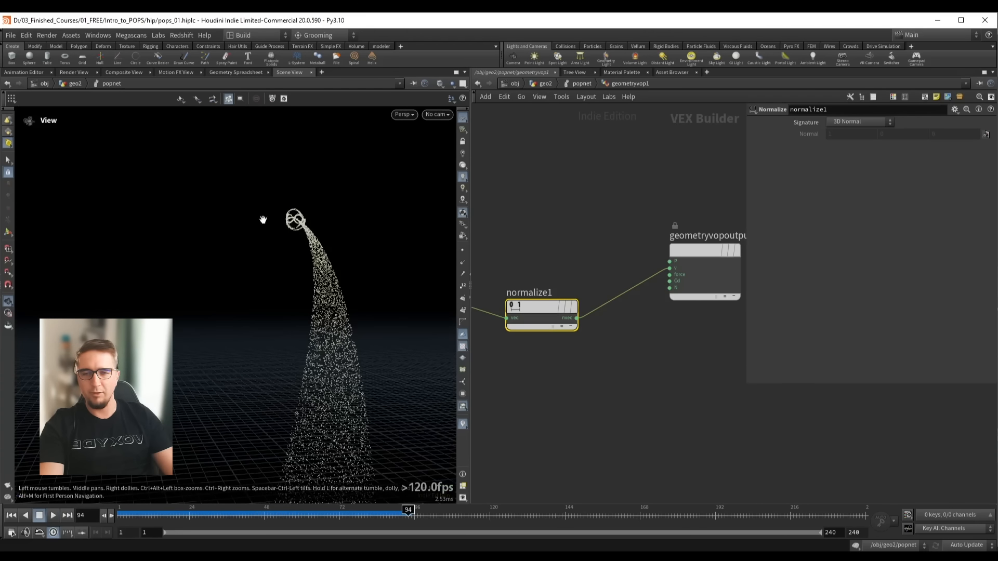
left_click_drag(304, 225, 225, 276)
Replay the timeline and examine how the particles follow the goal point's animation, stopping at frame 128
key("Up")
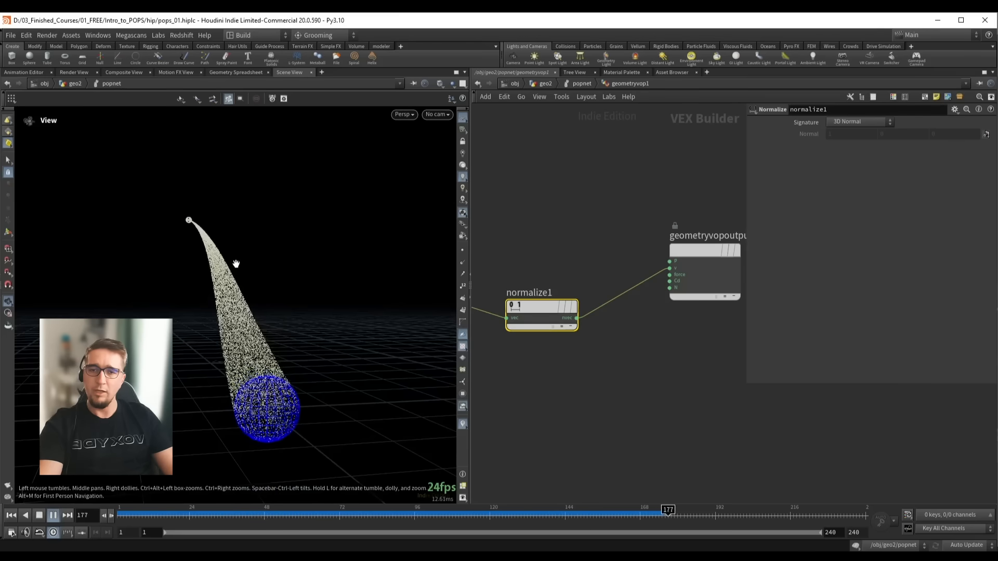
key("Up")
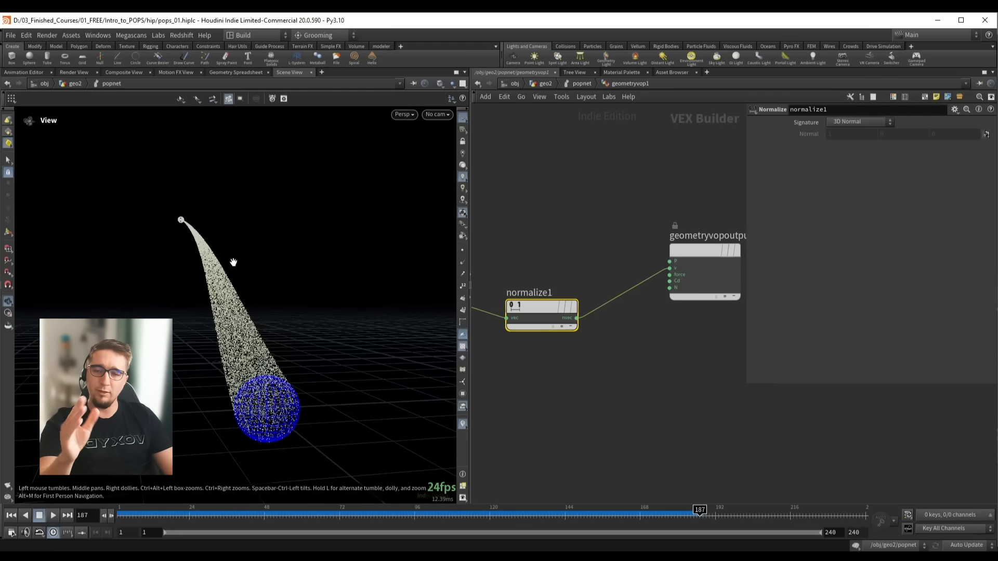
key("Up")
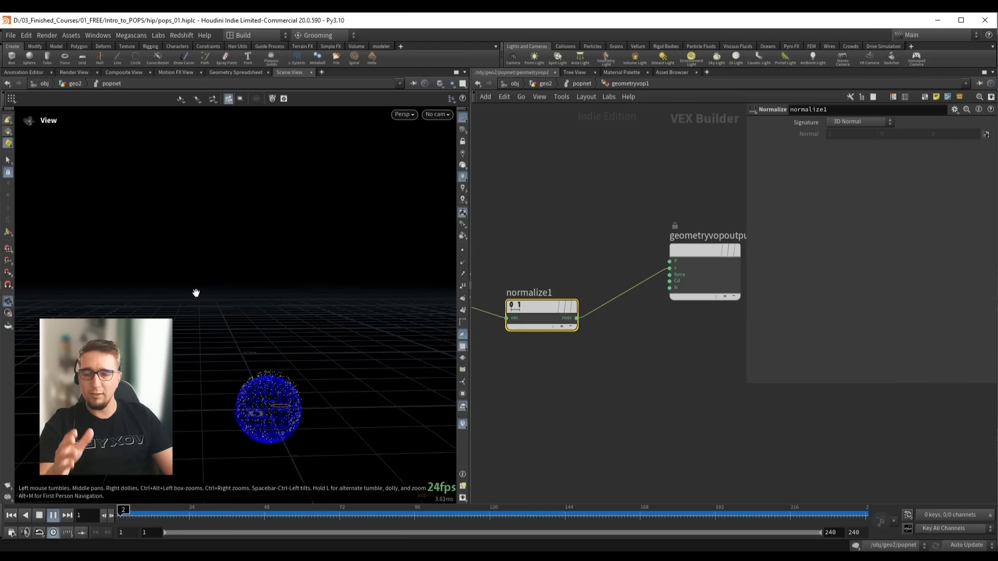
left_click_drag(263, 274, 271, 276)
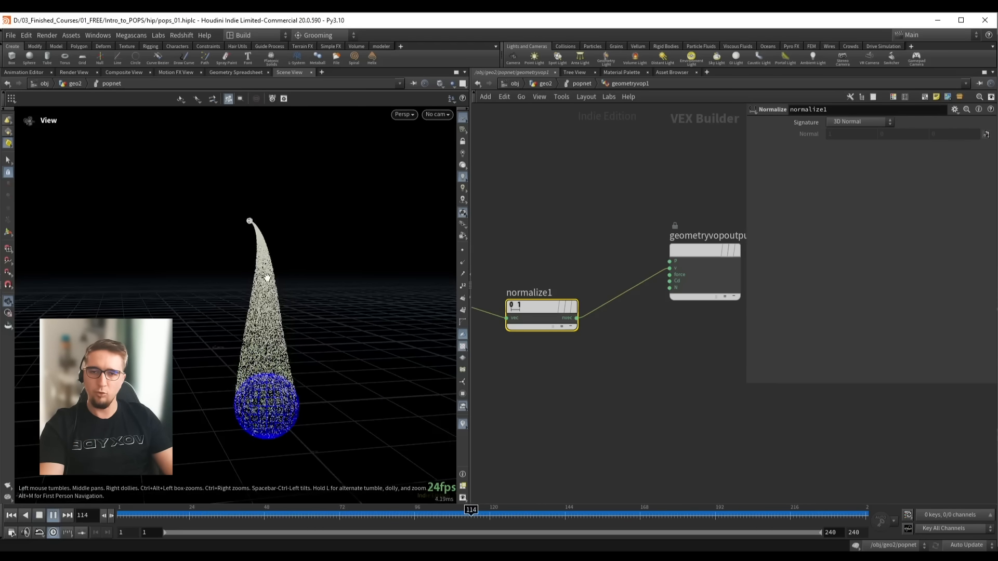
key("Up")
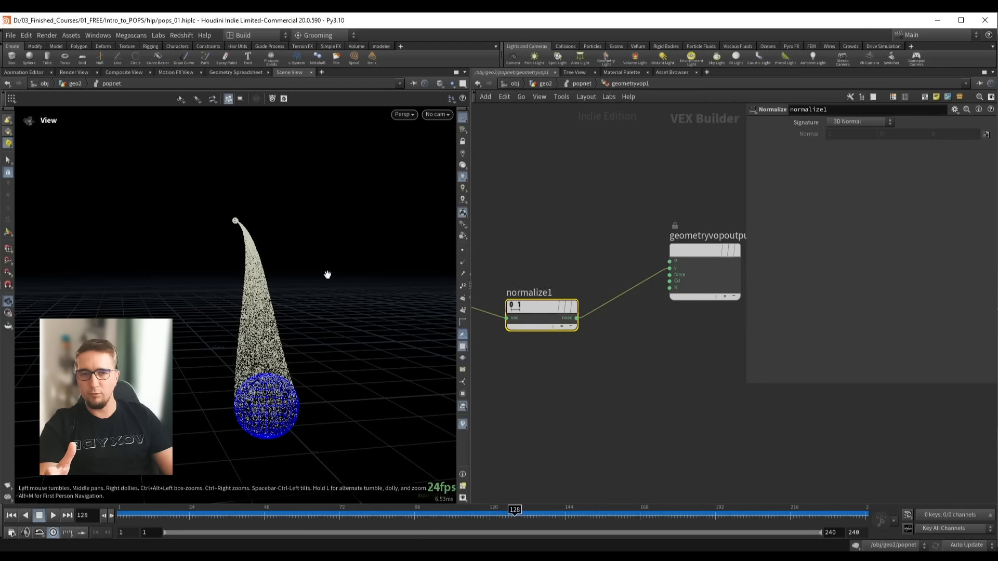
Insert a Multiply Constant node between normalize1 and the v input of geometryvopoutput1, with Multiplier set to 2
middle_click_drag(610, 359, 547, 357)
left_click_drag(649, 283, 688, 295)
scroll(678, 354, "down", 2)
middle_click_drag(548, 360, 616, 339)
key("Tab")
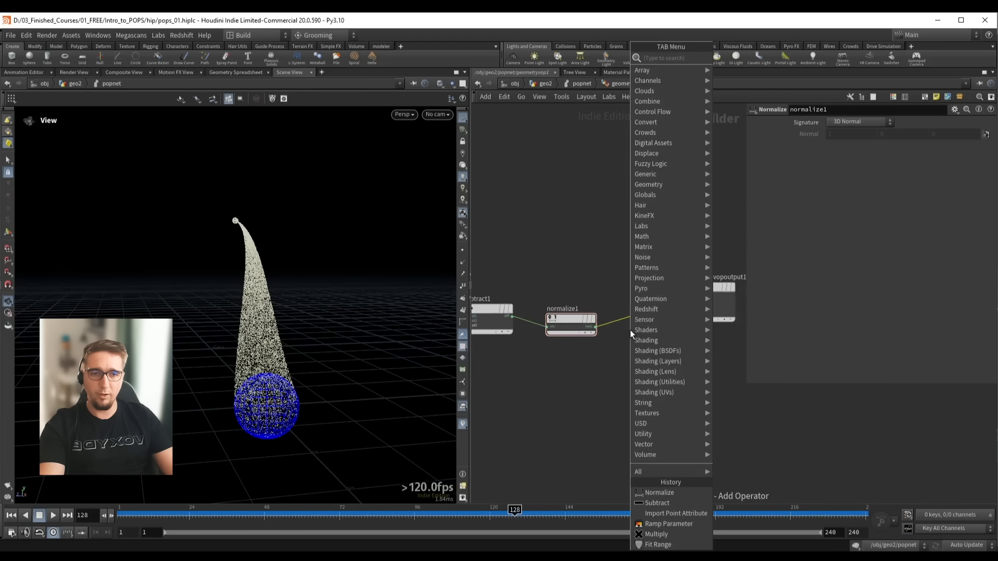
type("mulc")
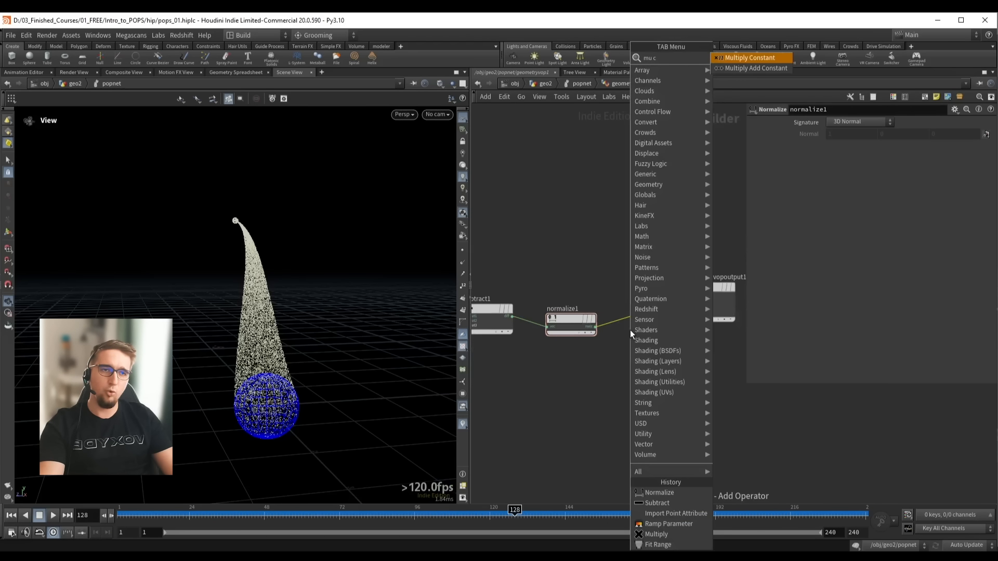
key("Return")
left_click(656, 323)
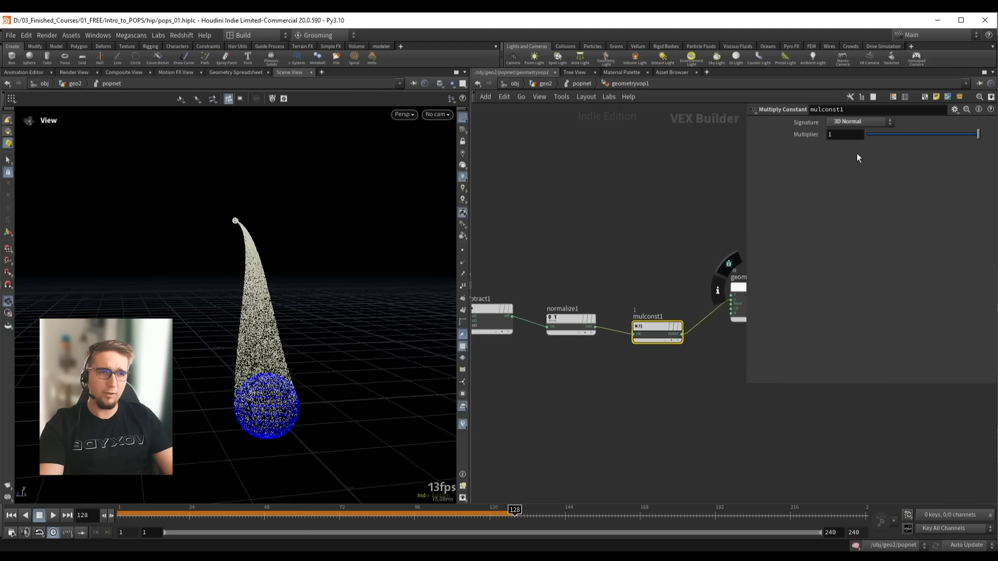
key("Return")
Play the simulation from frame 1 to frame 104 to check the particles' faster motion toward the goal point
middle_click_drag(666, 250, 645, 236)
key("ctrl+Up")
key("Up")
left_click_drag(358, 257, 314, 261, "alt")
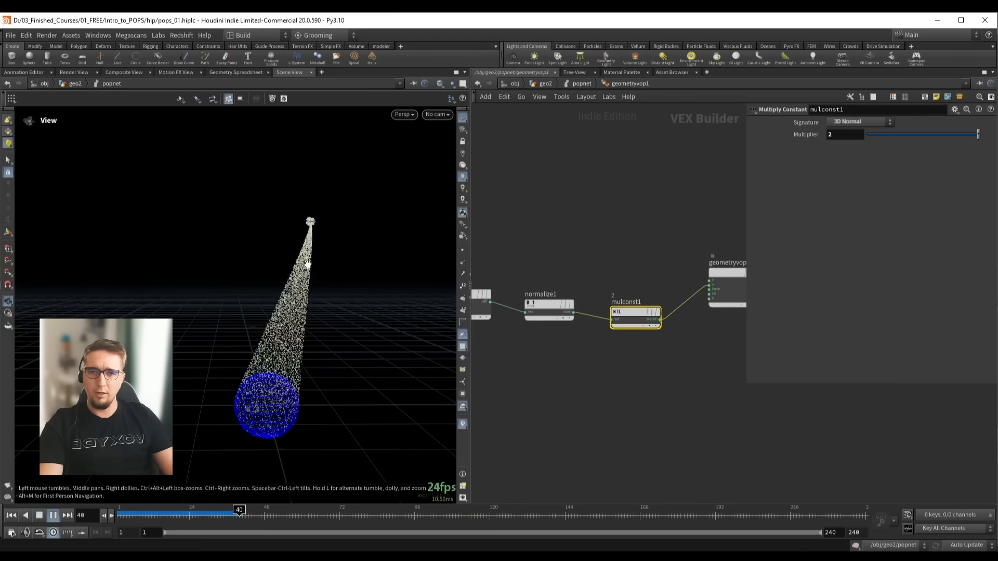
key("Up")
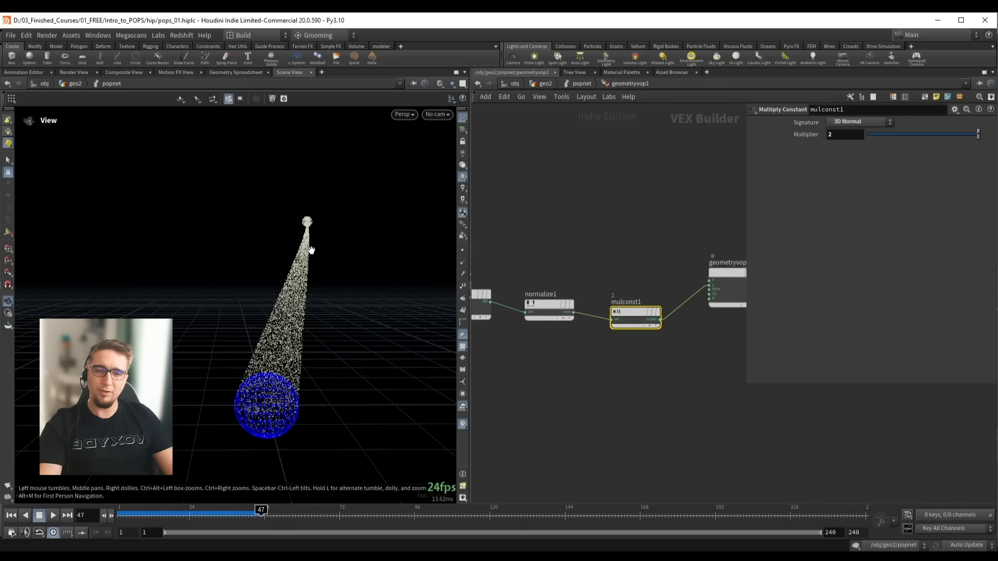
key("Up")
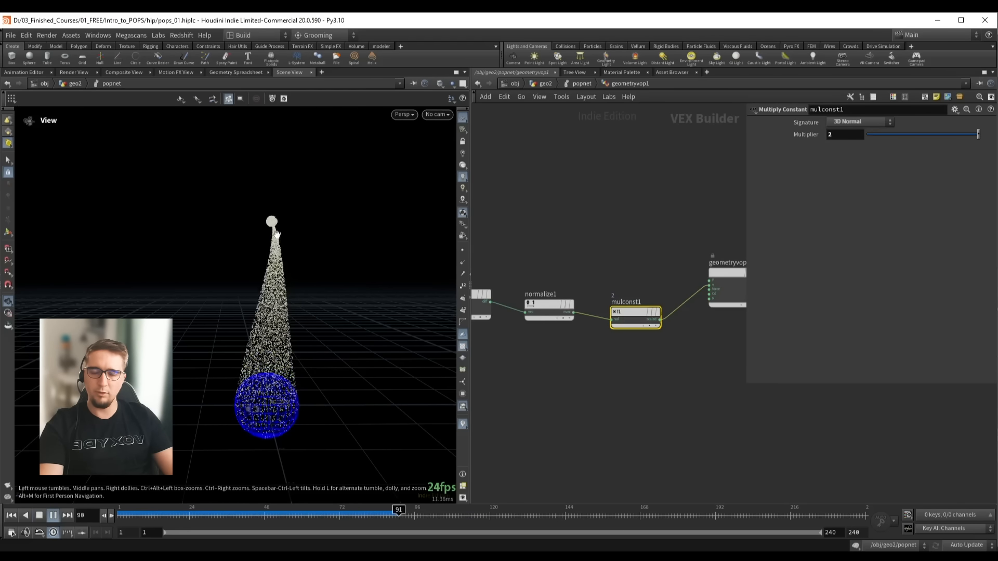
key("Up")
Try connecting mulconst1's output to the force input instead, and play the simulation from frame 1 to frame 188 for comparison
middle_click_drag(686, 335, 638, 336)
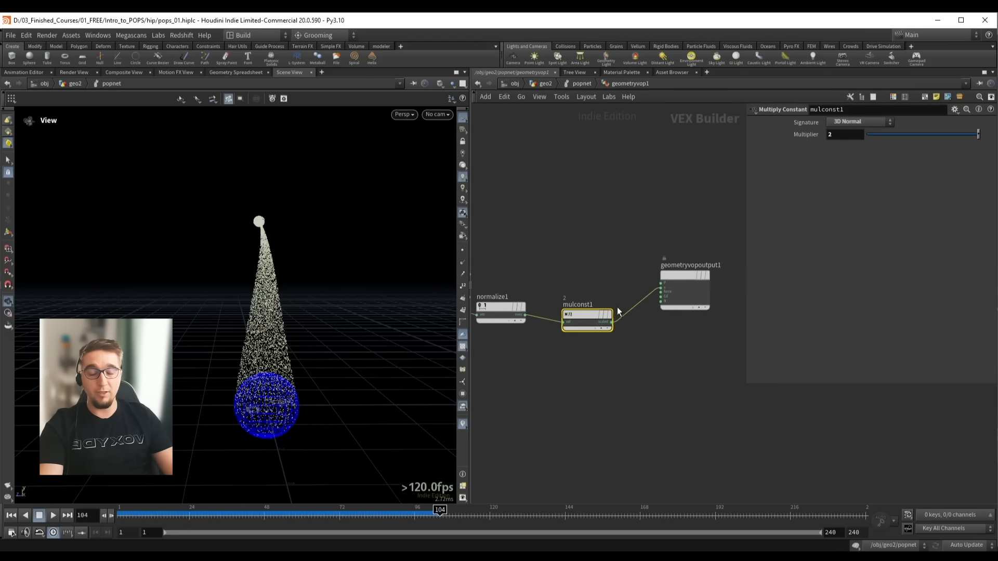
scroll(630, 301, "up", 2)
left_click_drag(659, 290, 675, 289)
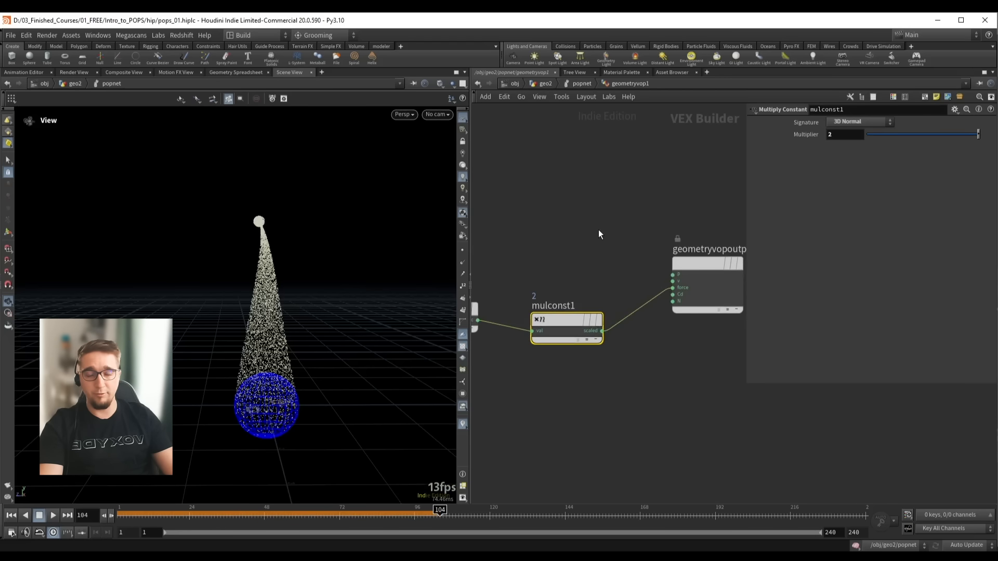
key("ctrl+Up")
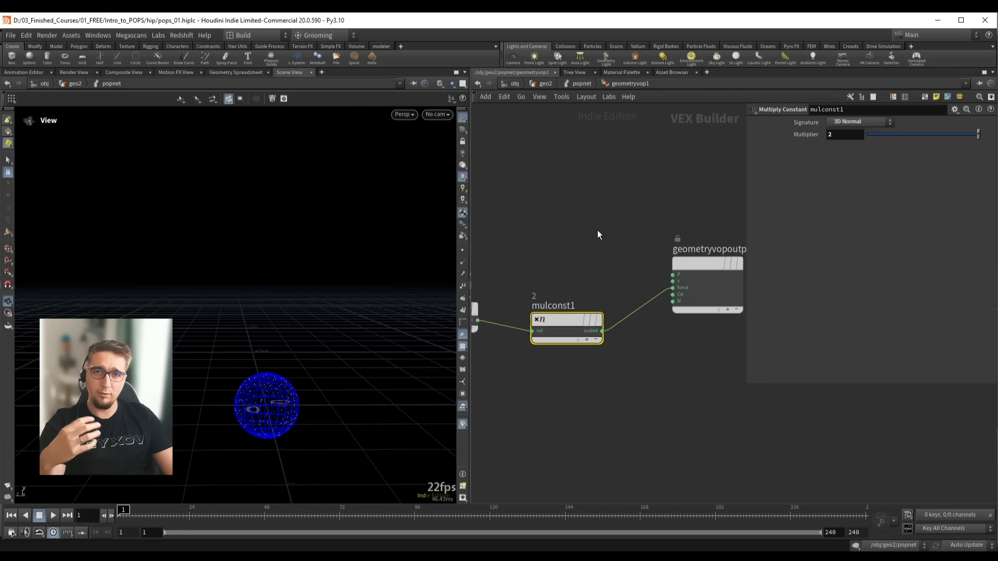
key("Up")
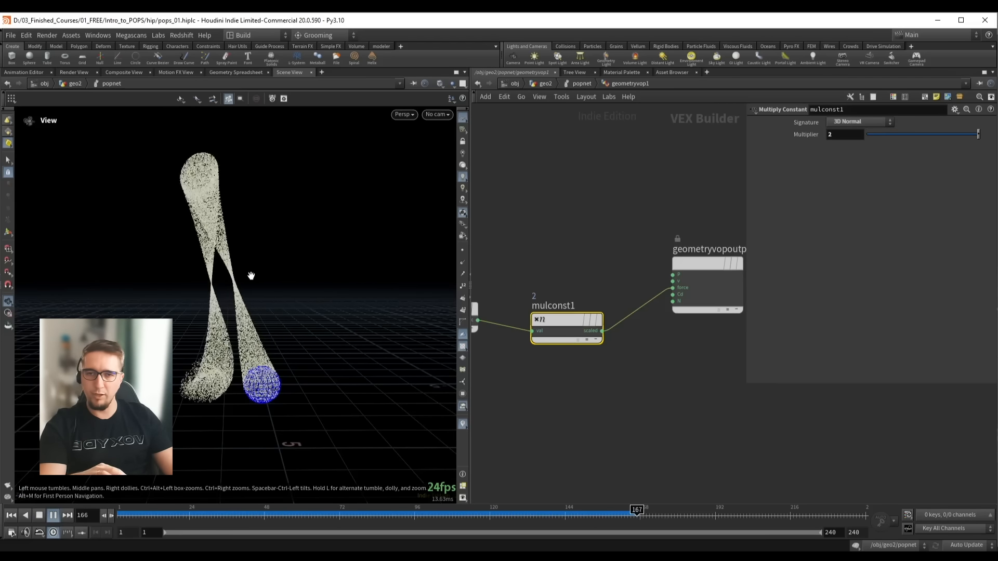
key("Up")
left_click_drag(219, 297, 208, 311)
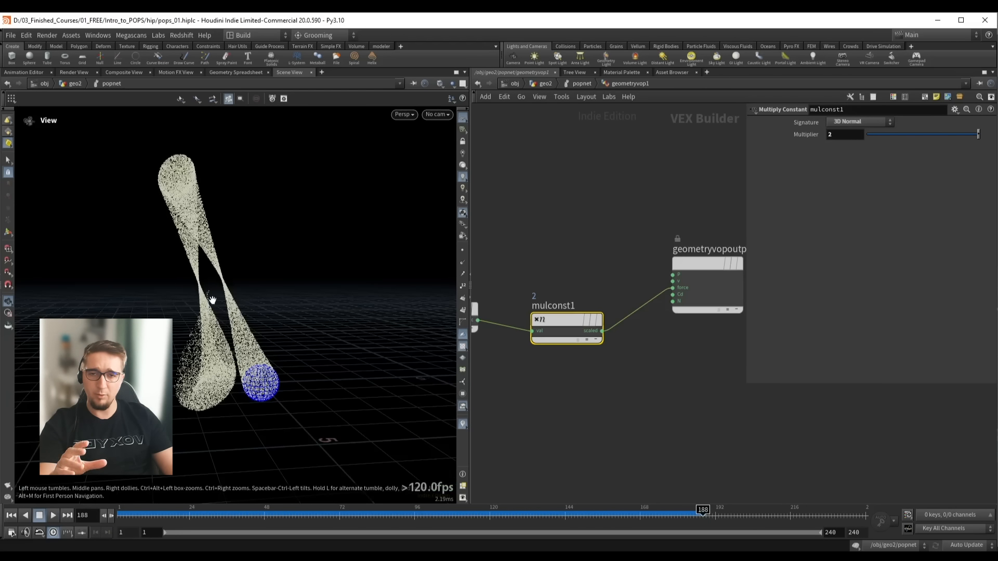
Reconnect mulconst1's output to the v input, play from frame 1 to frame 136 and scrub back to frame 31
middle_click_drag(647, 285, 661, 284)
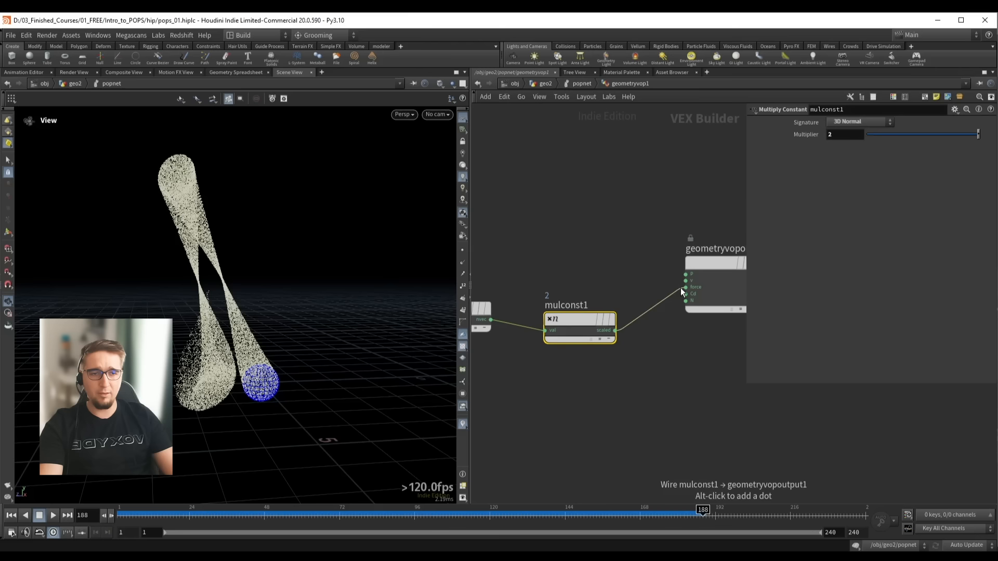
key("ctrl+Up")
key("Up")
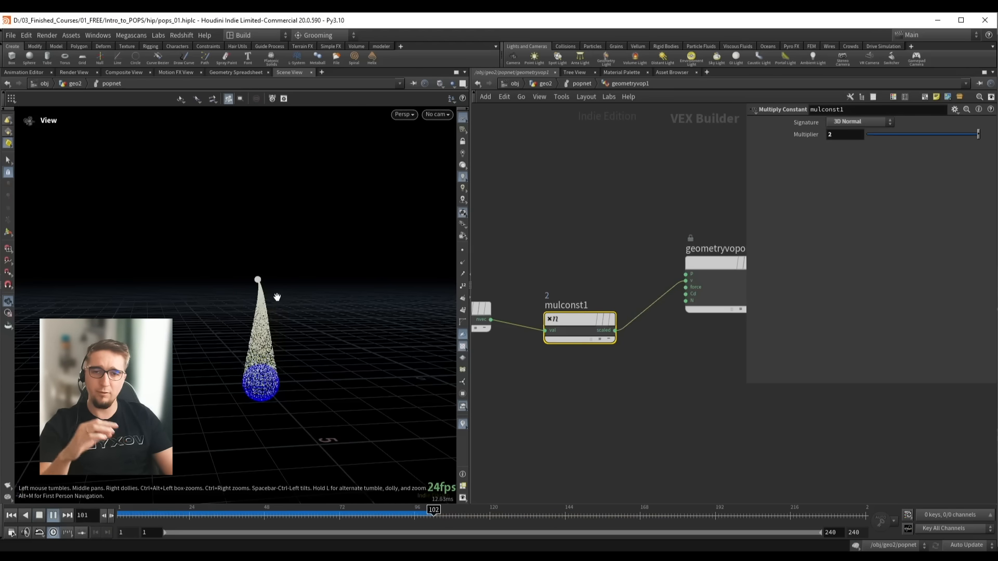
key("Up")
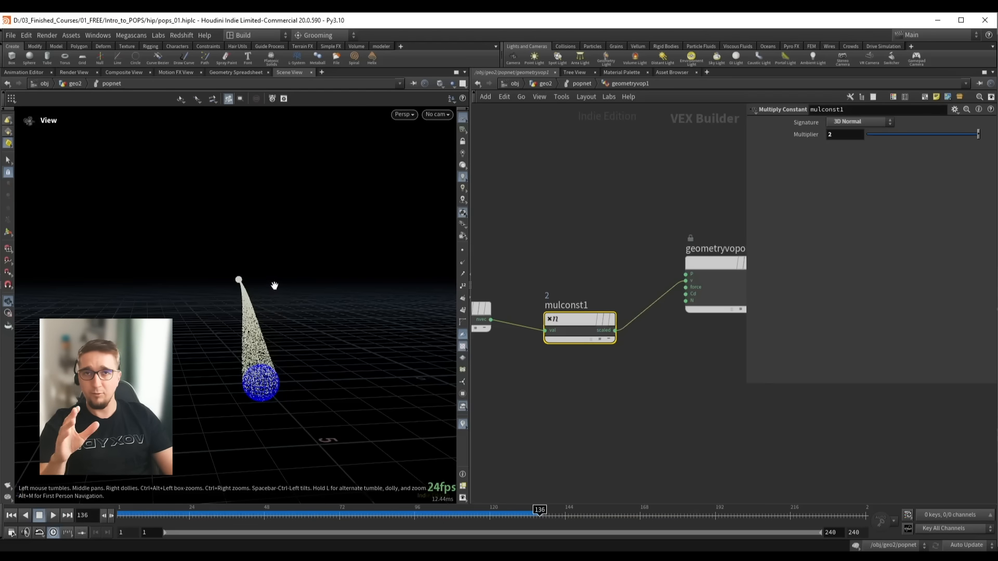
right_click_drag(270, 286, 309, 251)
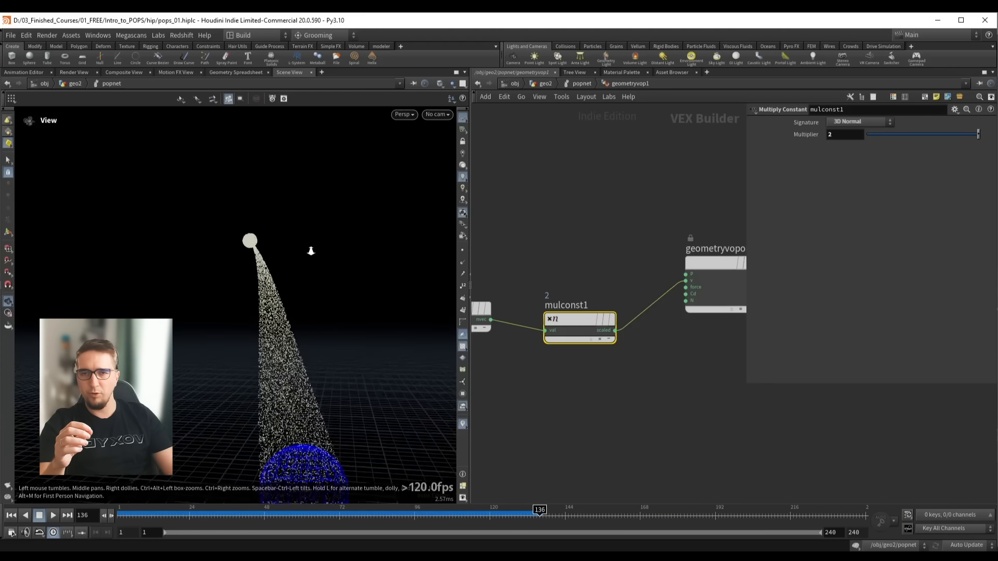
left_click_drag(540, 510, 212, 514)
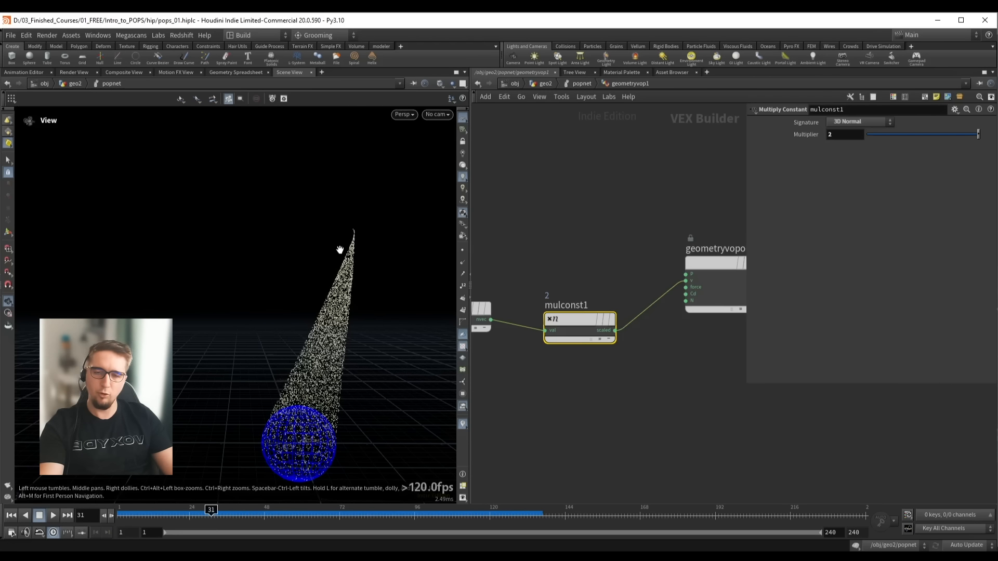
Return to the popnet network and set source_first_input's Life Expectancy to 1.2
key("u")
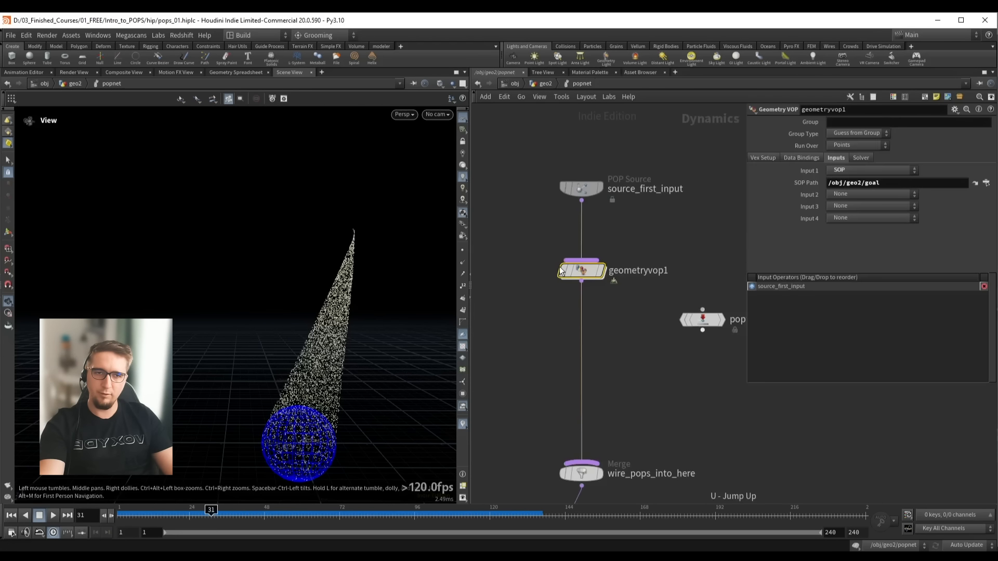
left_click_drag(607, 213, 607, 214)
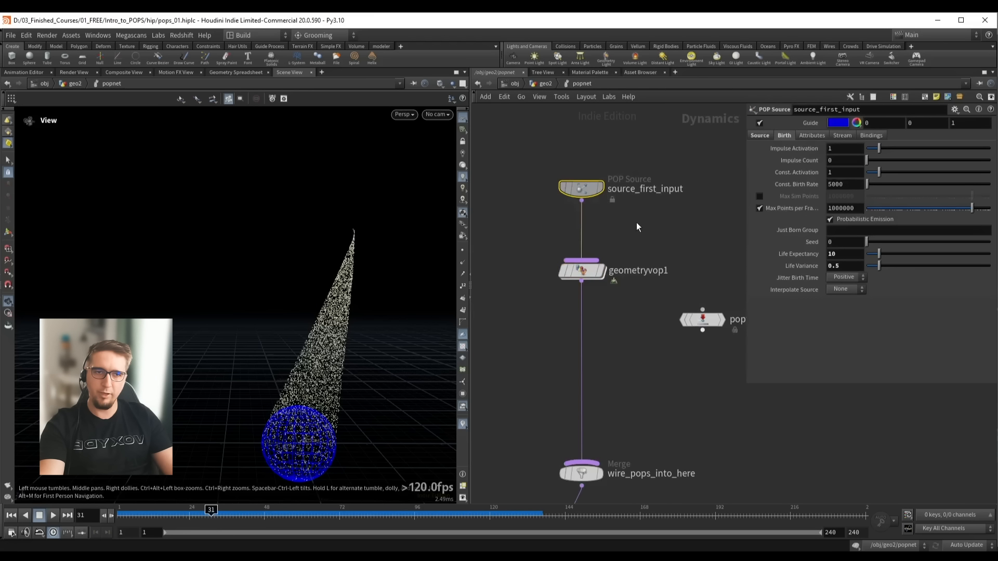
middle_click_drag(636, 223, 642, 247)
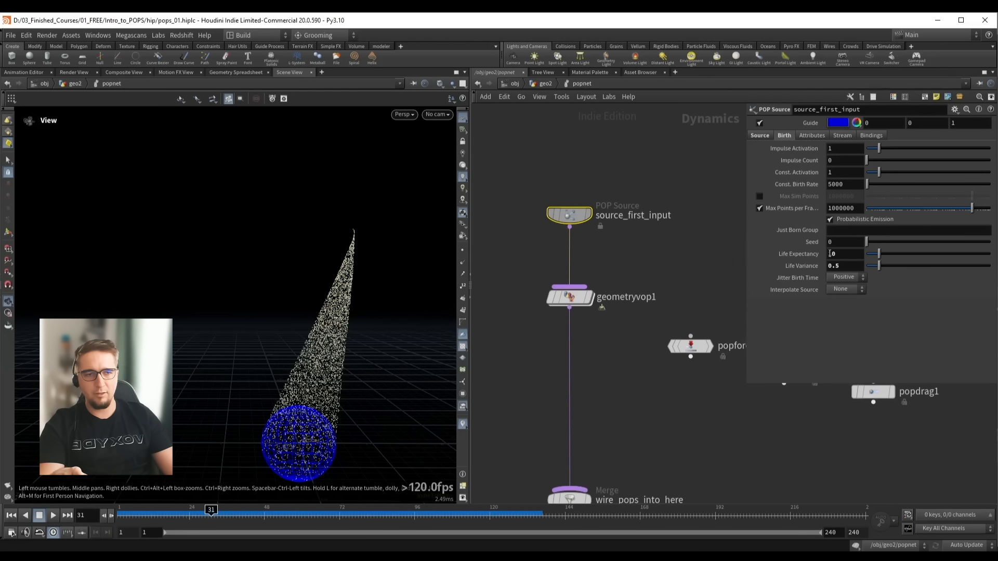
type(".2")
key("Tab")
type("0.5")
key("Return")
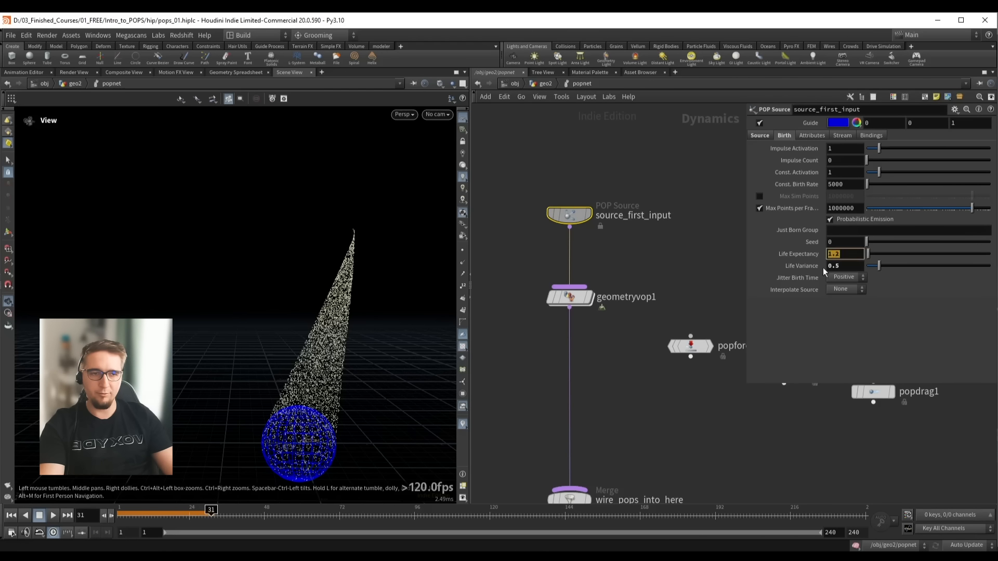
type("1")
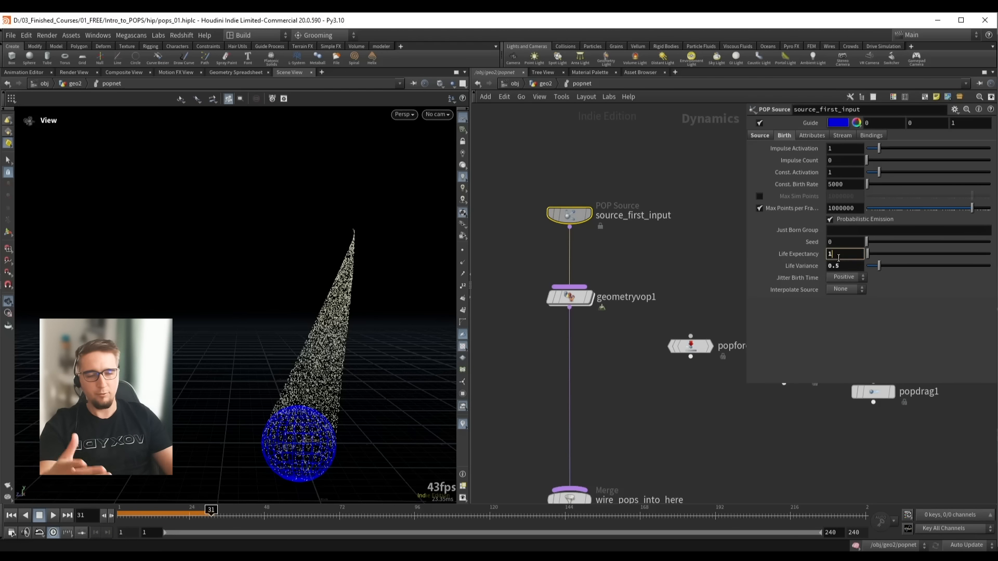
type(".2")
key("Return")
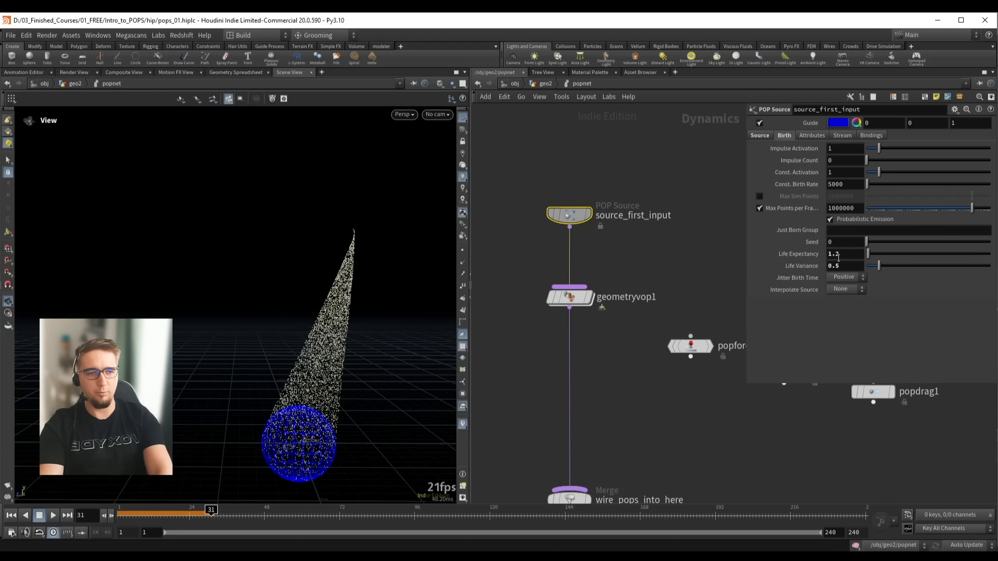
Set the Life Variance of source_first_input to 0.1
left_click(844, 268)
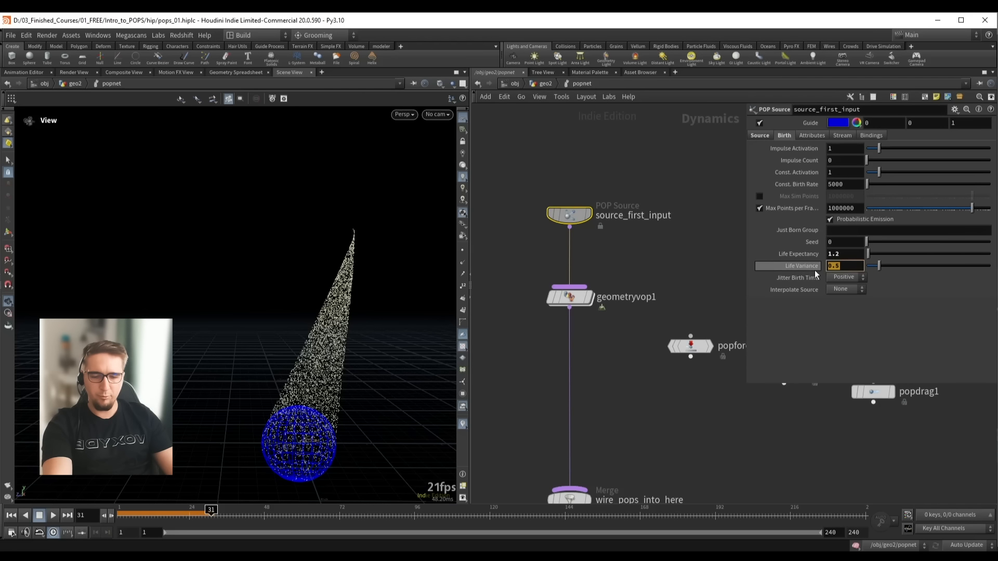
type(".")
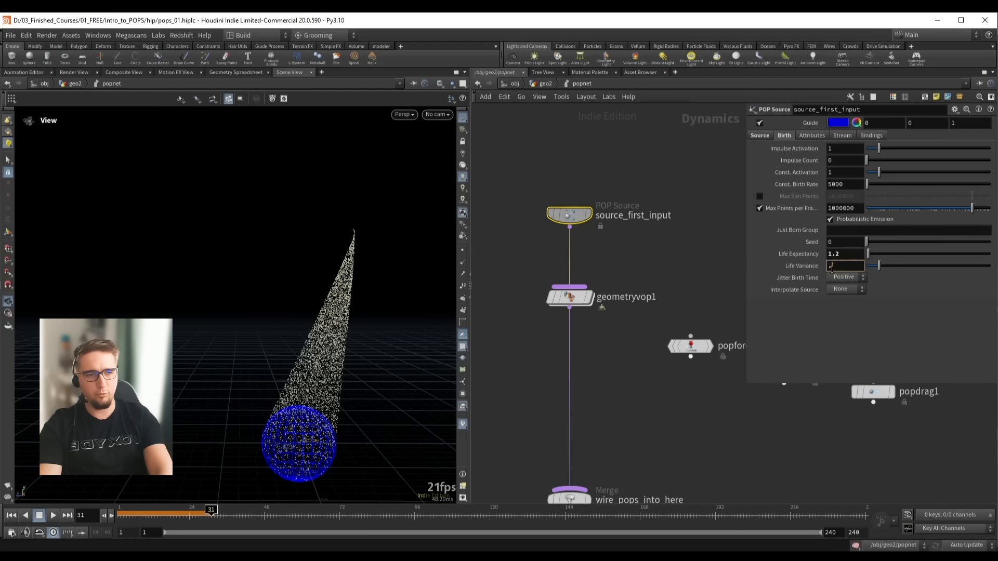
type("1")
key("Return")
left_click(635, 260)
Play the simulation from frame 1 to frame 140 to check how the particles die near the moving goal
key("ctrl+Up")
key("Up")
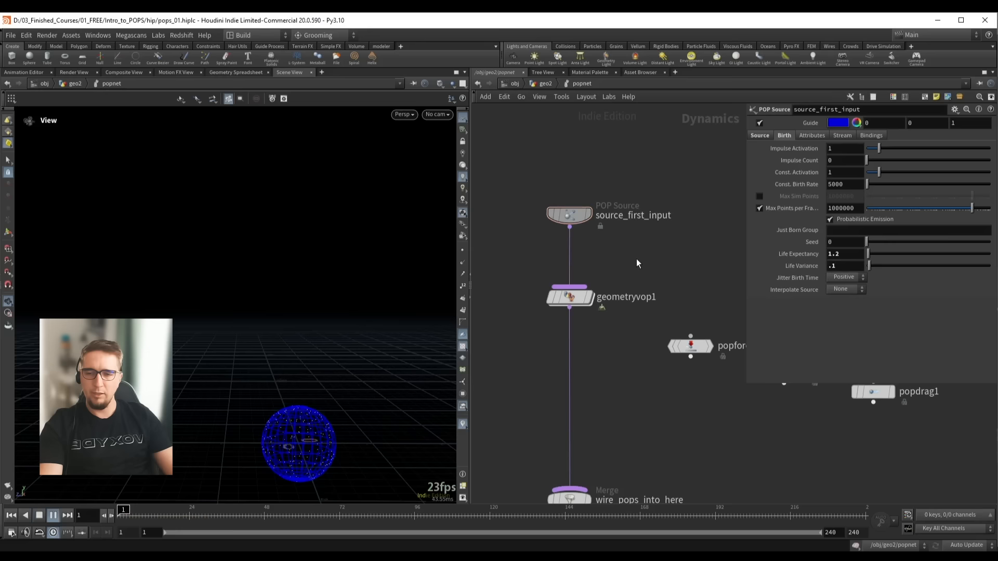
left_click_drag(367, 261, 359, 260)
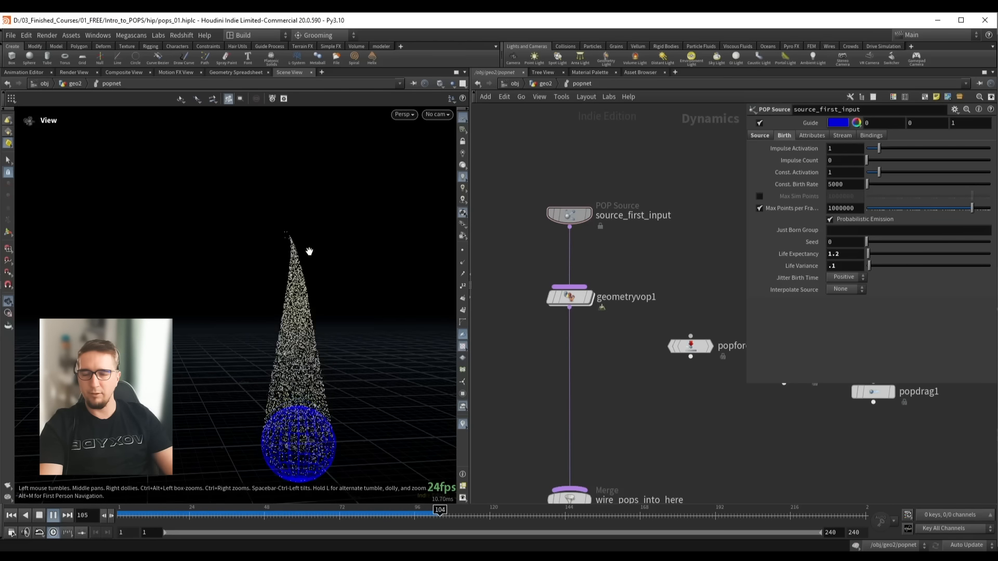
key("Up")
key("Up")
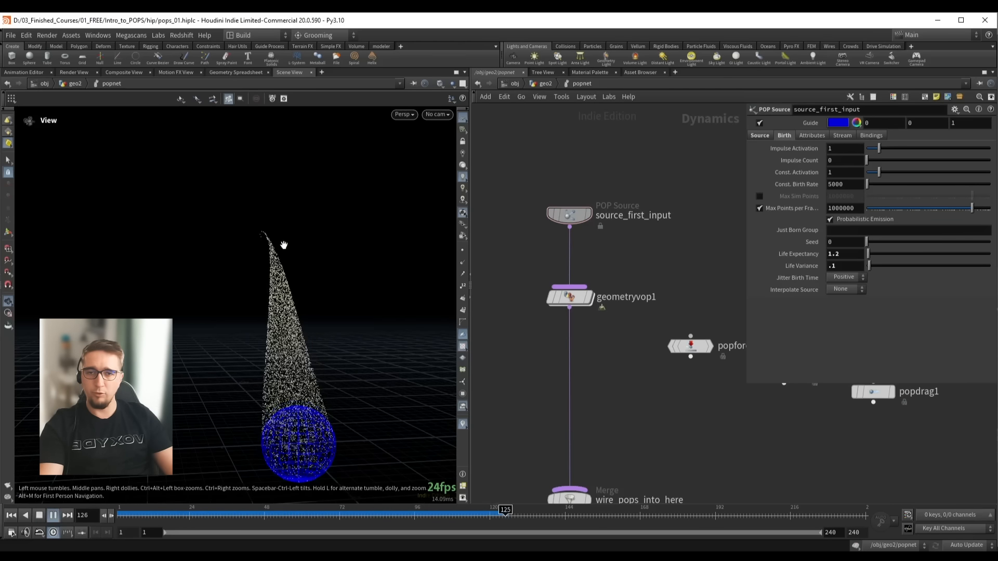
key("Up")
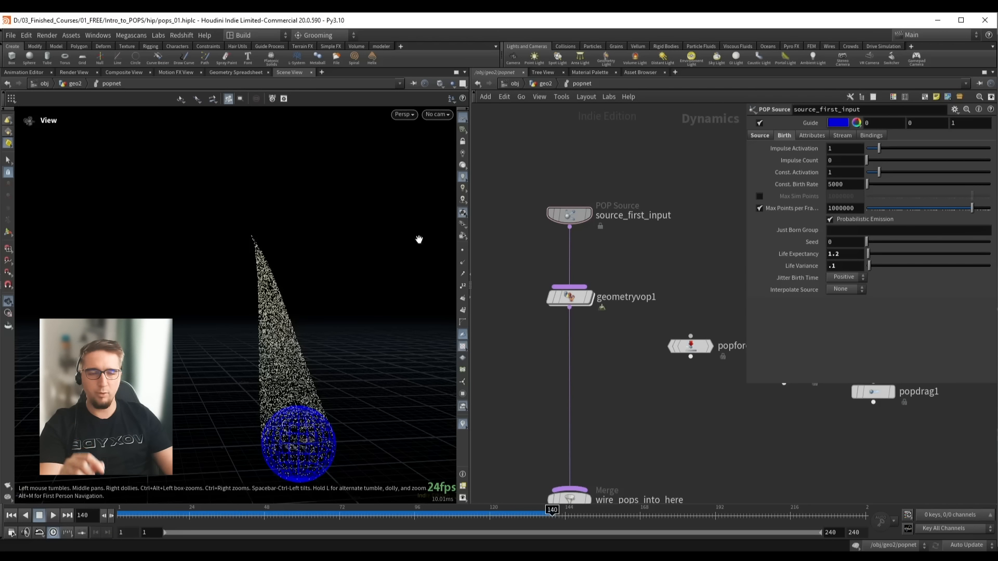
left_click_drag(239, 267, 255, 267)
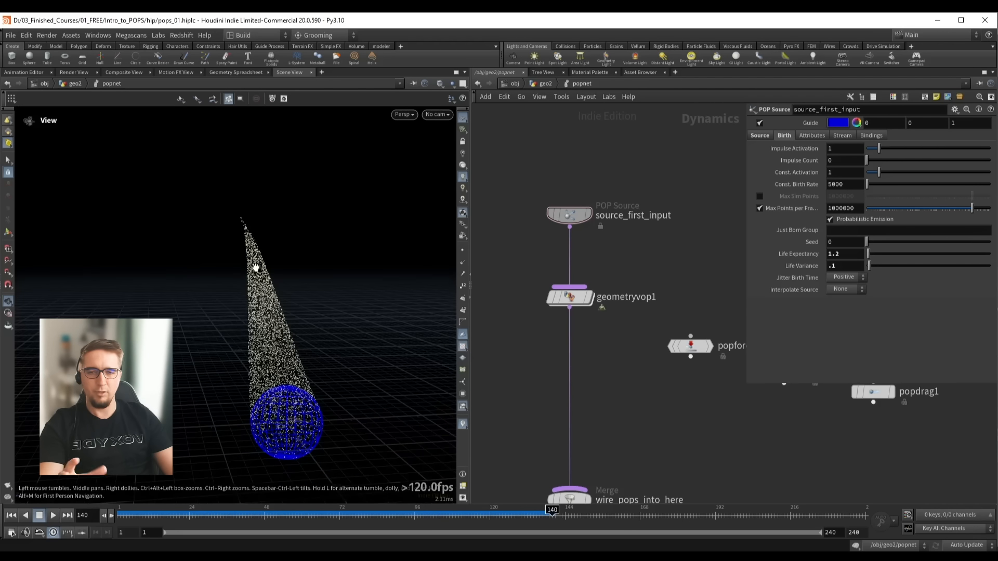
Open geometryvop1's node network, narrow the parameter area and widen the network pane for more working space
middle_click_drag(635, 253, 628, 215)
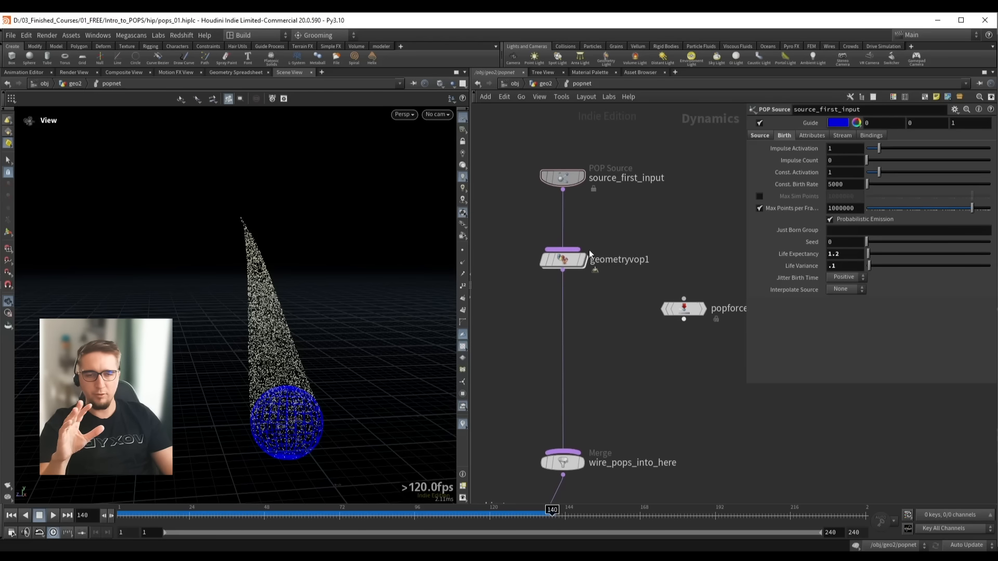
double_click(564, 260)
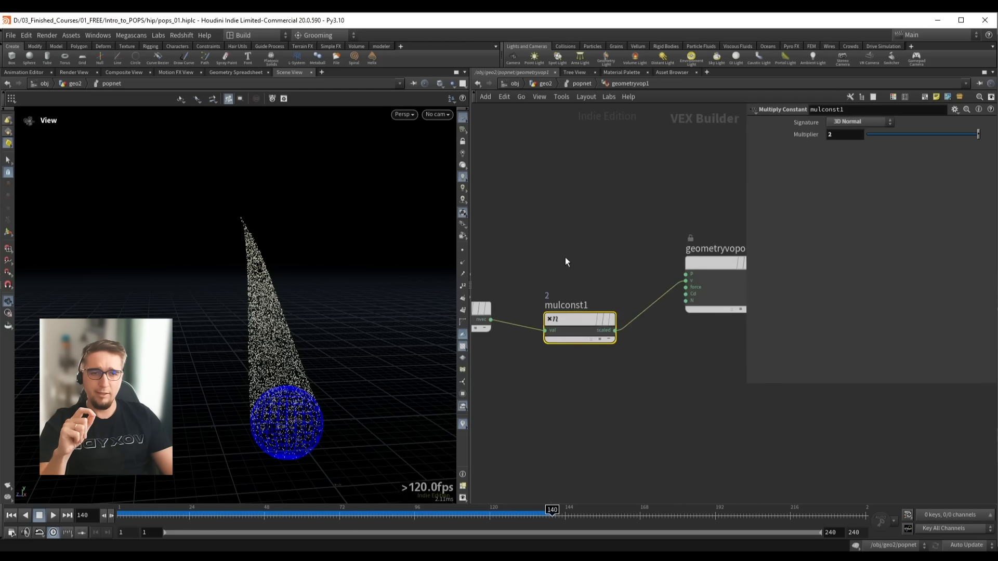
scroll(566, 257, "down", 2)
middle_click_drag(567, 252, 632, 237)
scroll(572, 254, "down", 1)
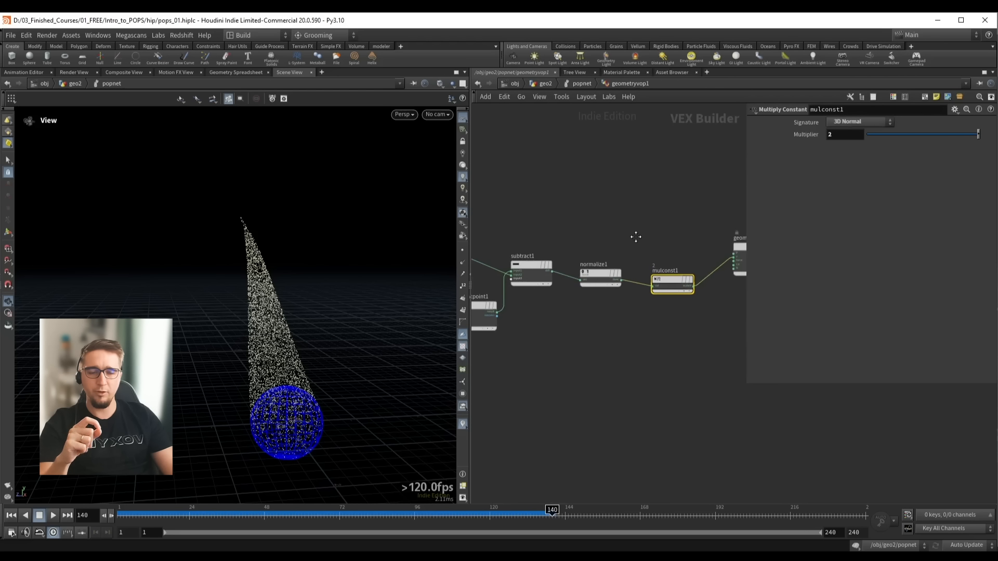
scroll(618, 266, "down", 2)
left_click_drag(497, 212, 686, 323)
left_click_drag(746, 383, 770, 362)
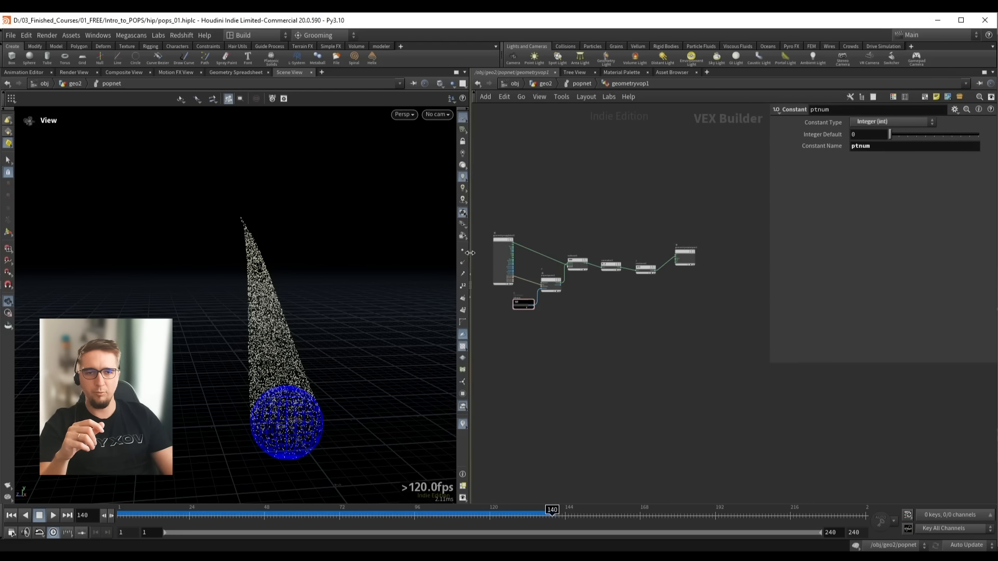
left_click_drag(471, 253, 452, 252)
scroll(509, 223, "up", 2)
scroll(509, 227, "up", 5)
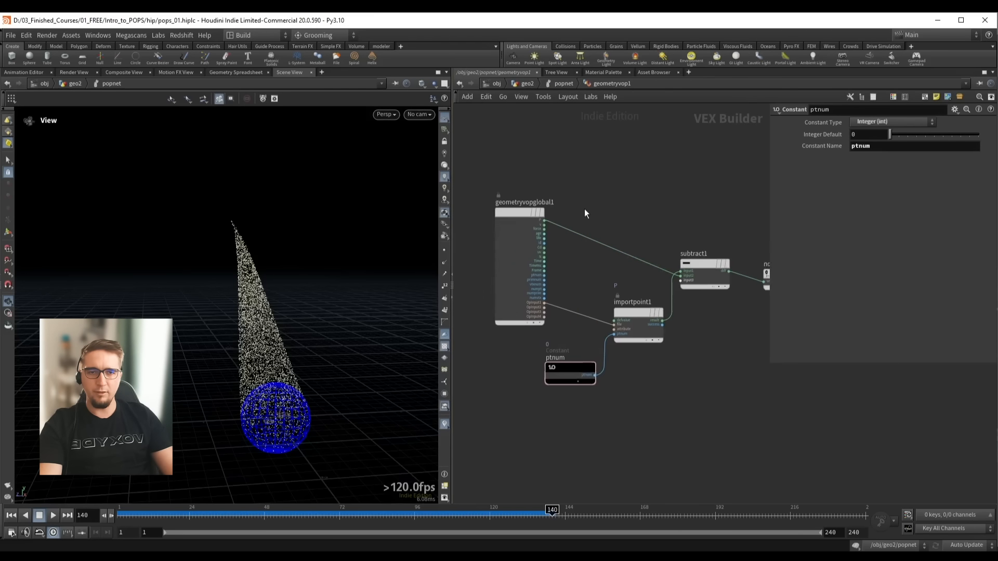
scroll(619, 207, "down", 5)
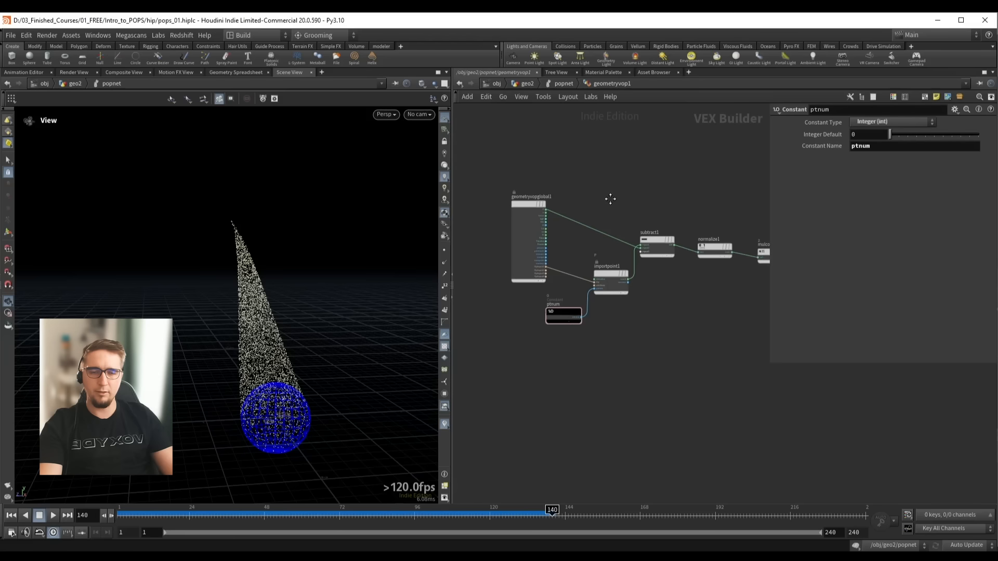
middle_click_drag(613, 198, 600, 197)
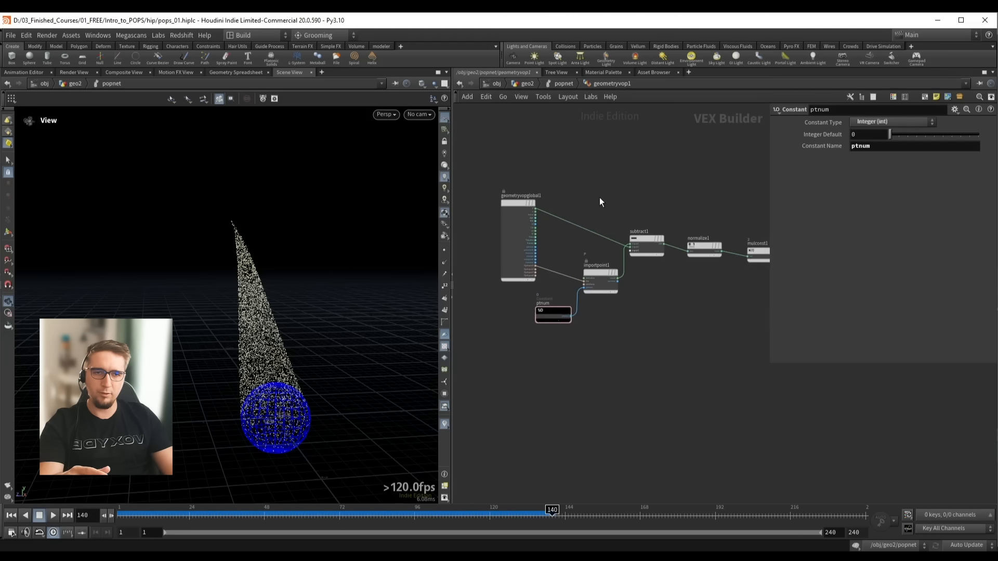
Duplicate the geometryvopglobal1 node and place the copy below the existing node chain
left_click(510, 204)
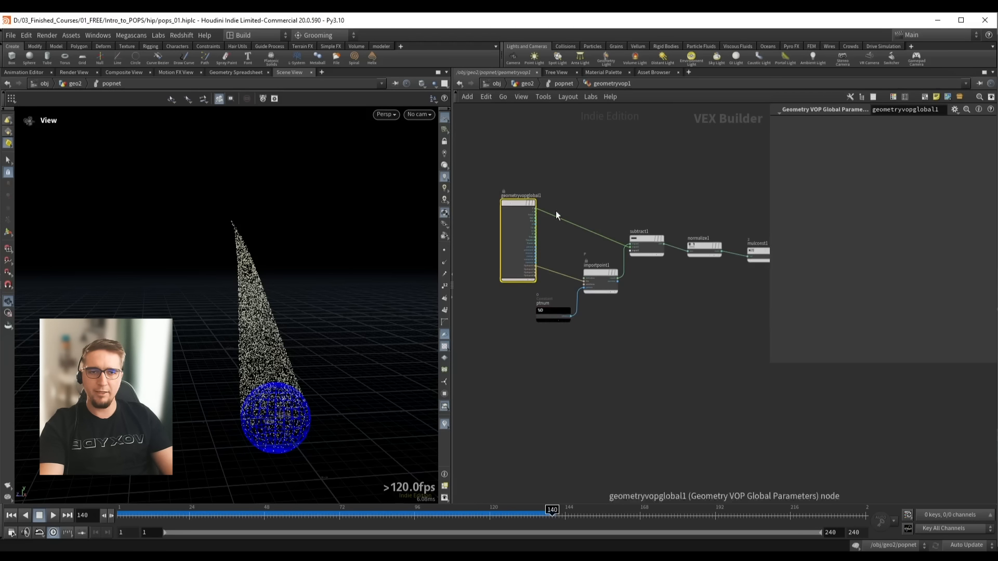
scroll(497, 201, "up", 2)
mouse_move(512, 200)
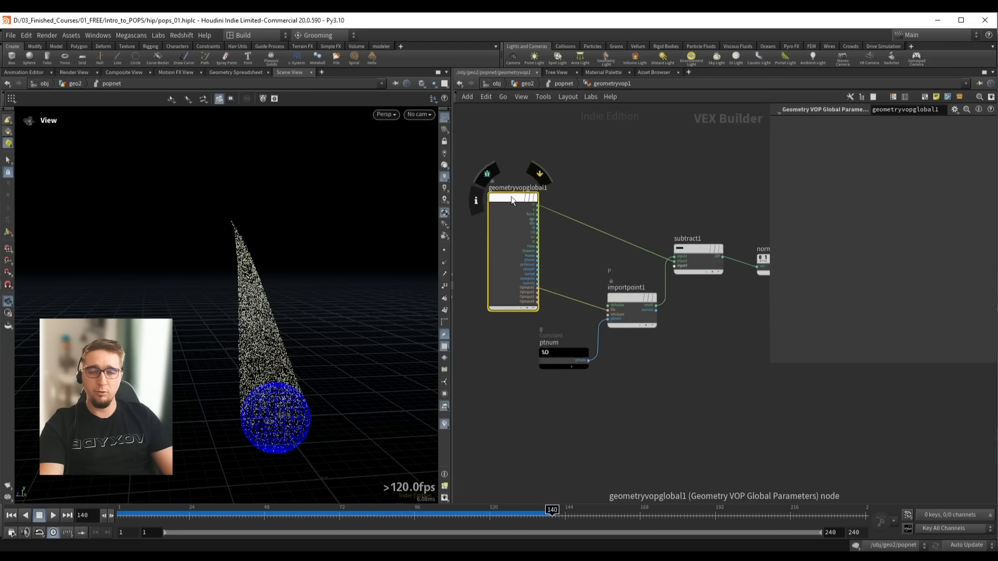
left_click_drag(510, 195, 637, 394, "alt")
middle_click_drag(727, 383, 584, 280)
scroll(558, 252, "up", 2)
left_click_drag(576, 280, 548, 278)
scroll(589, 287, "down", 4)
left_click(590, 287)
scroll(592, 288, "up", 5)
middle_click_drag(630, 304, 777, 478)
left_click_drag(554, 230, 670, 185)
scroll(675, 234, "down", 5)
middle_click_drag(675, 233, 536, 212)
Move geometryvopglobal2 to directly below importpoint1, leaving free space beside its outputs
left_click_drag(487, 167, 729, 334)
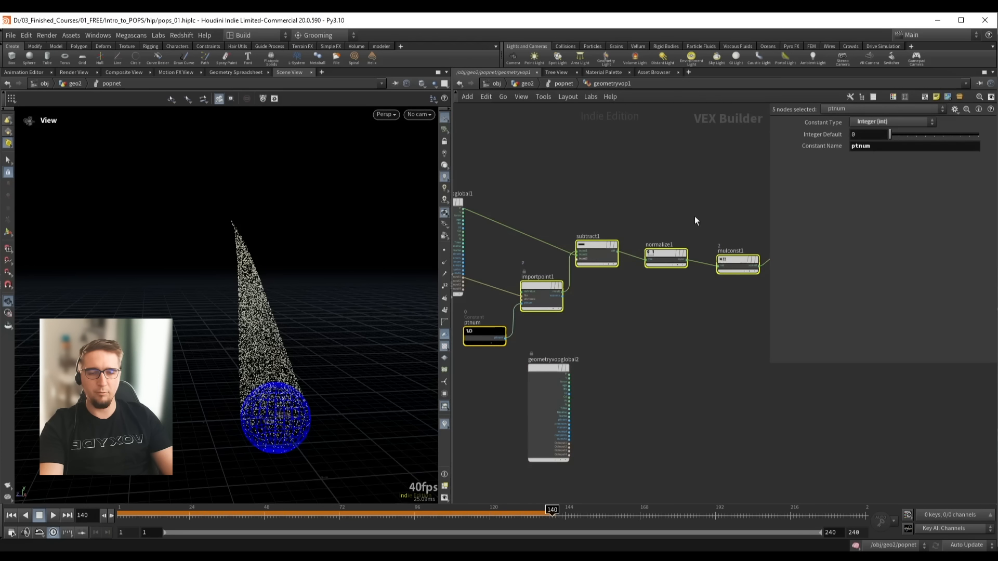
left_click(659, 298)
middle_click_drag(646, 313, 630, 236)
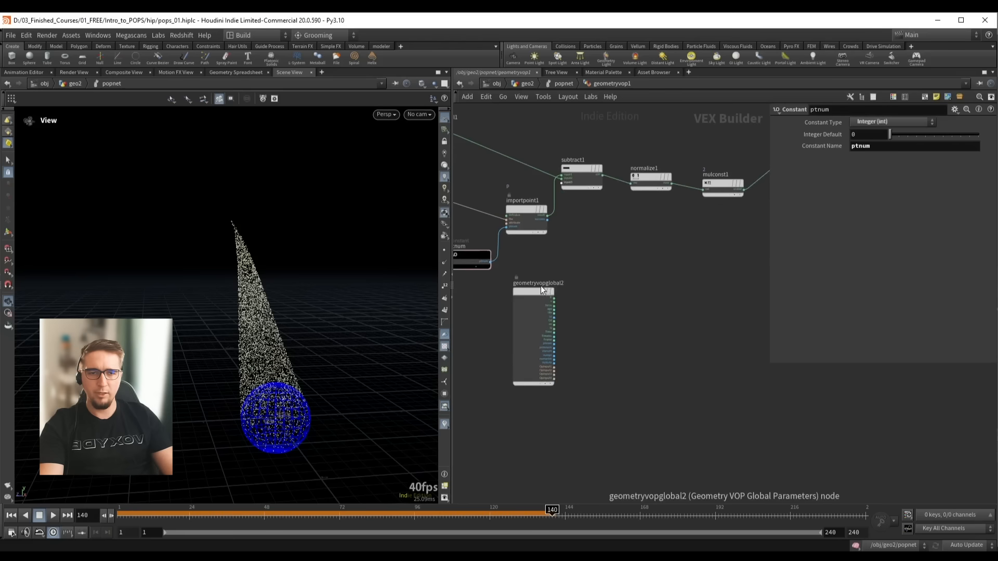
left_click_drag(541, 286, 530, 304)
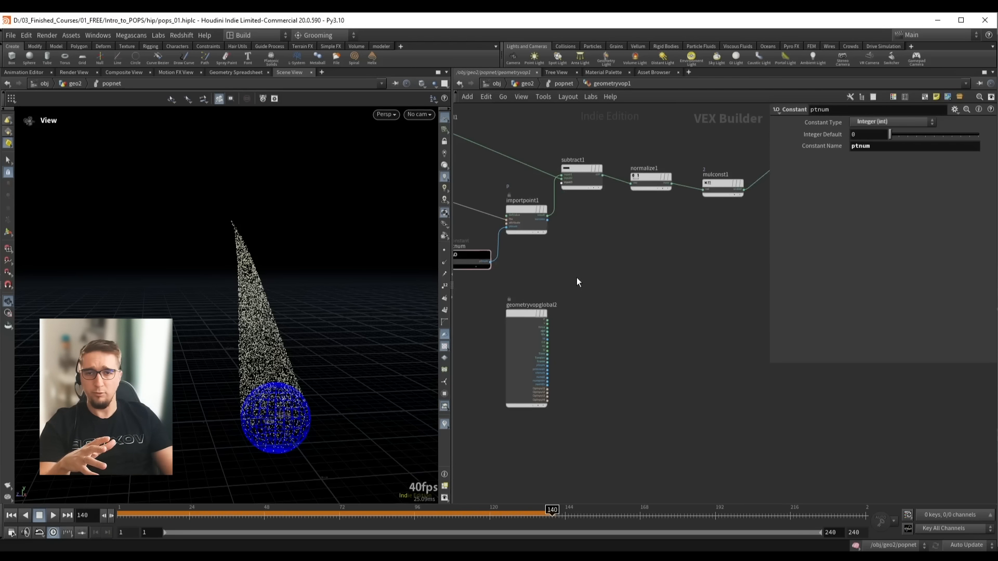
scroll(566, 284, "up", 3)
middle_click_drag(606, 309, 631, 290)
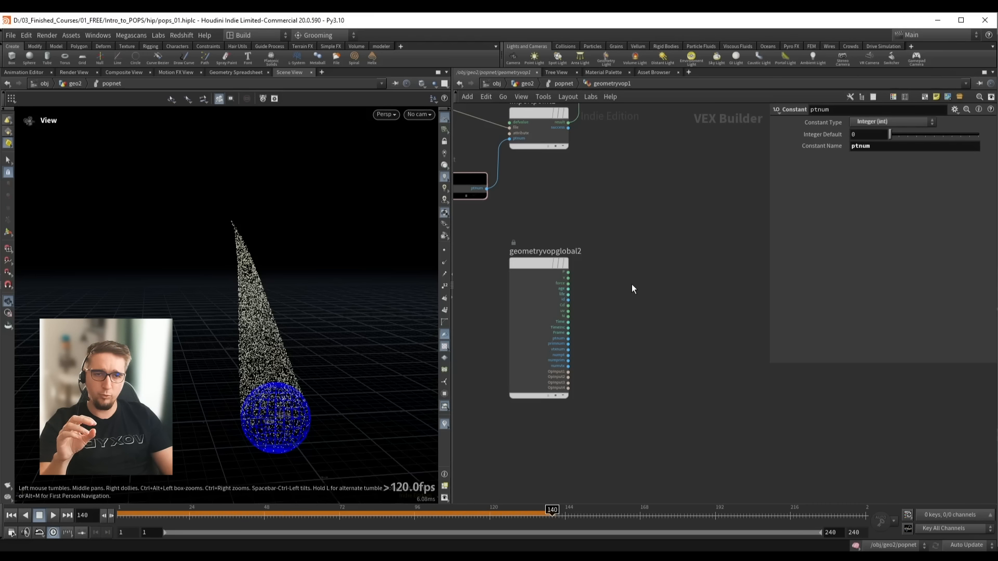
middle_click_drag(633, 278, 609, 248)
scroll(608, 249, "up", 2)
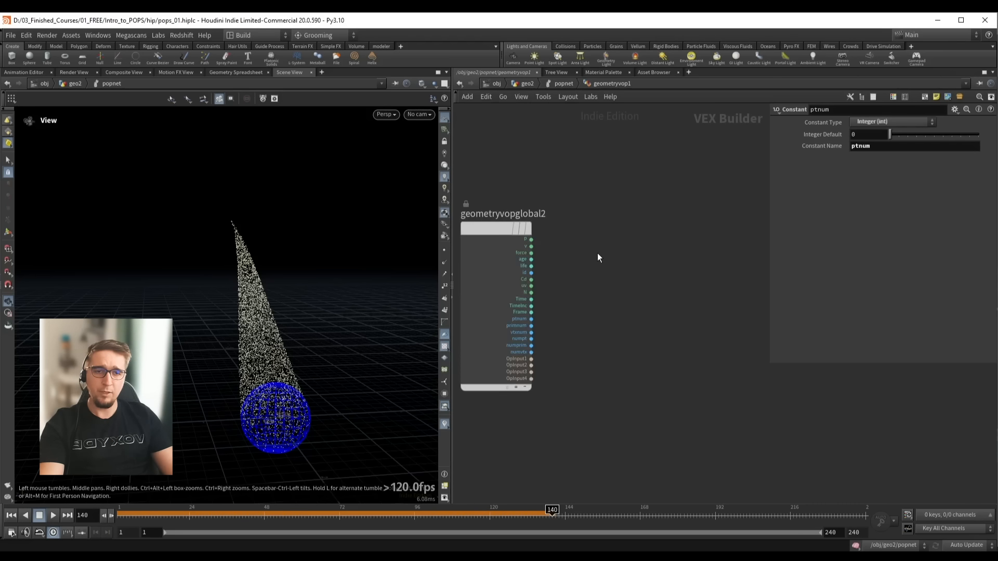
At frame 1, add a Vector to Vector4 node fed by geometryvopglobal2's P and connect Time to its fval4 input
key("ctrl+Up")
left_click(531, 239)
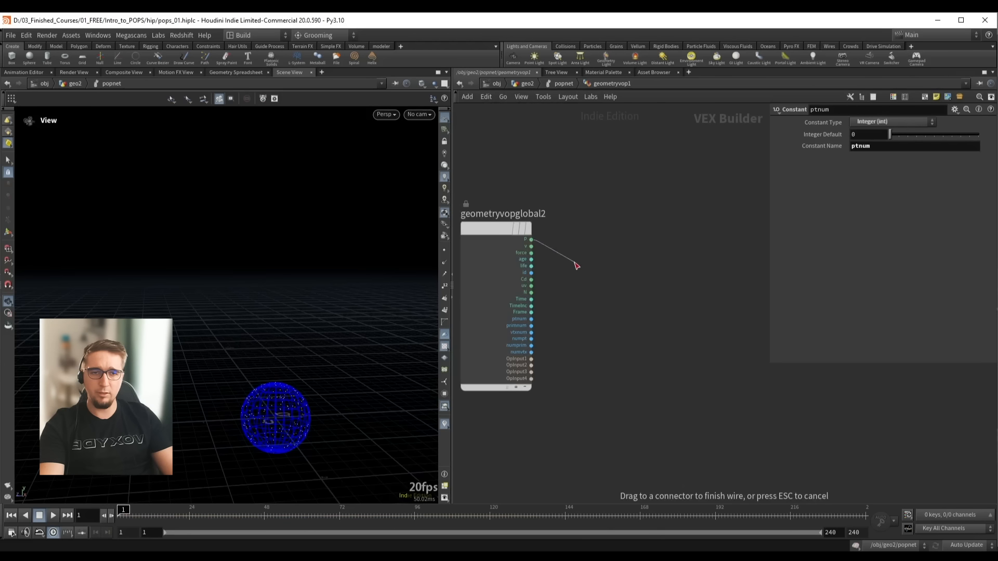
key("Tab")
type("vtv4")
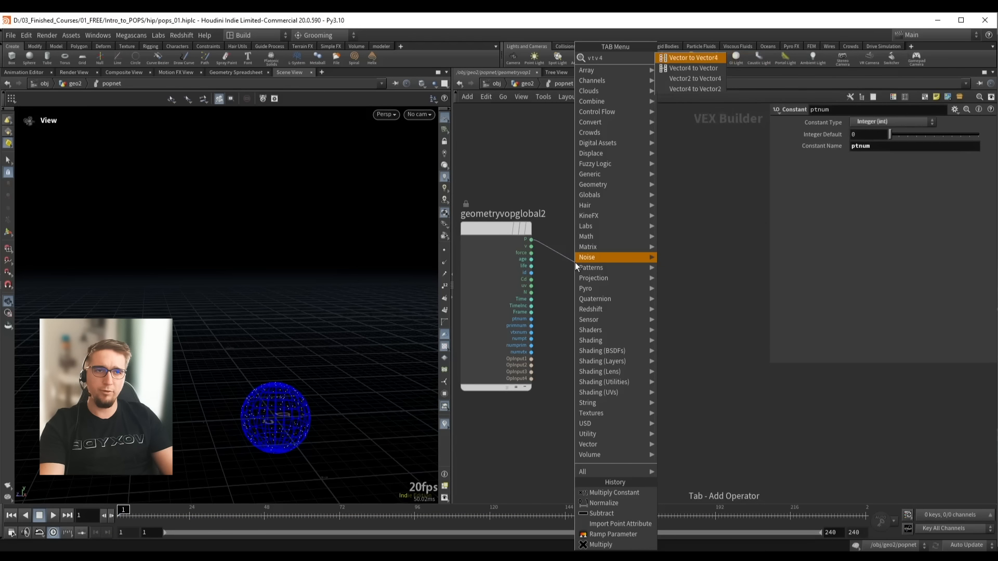
key("Return")
left_click(632, 267)
scroll(559, 298, "up", 2)
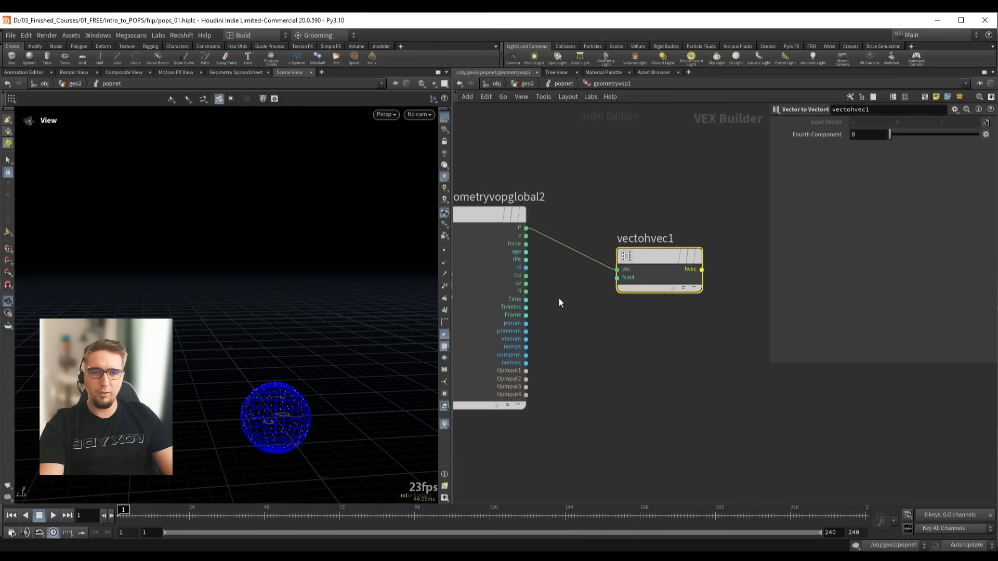
left_click(527, 300)
left_click(618, 286)
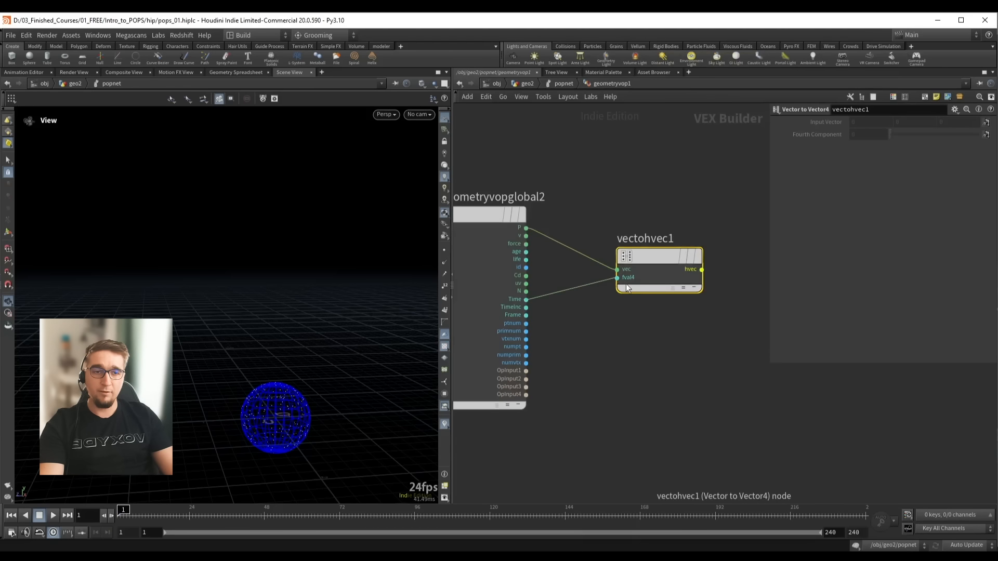
Add a Curl Noise node with its pos input fed by vectohvec1's hvec output
scroll(710, 327, "up", 1)
middle_click_drag(710, 327, 651, 331)
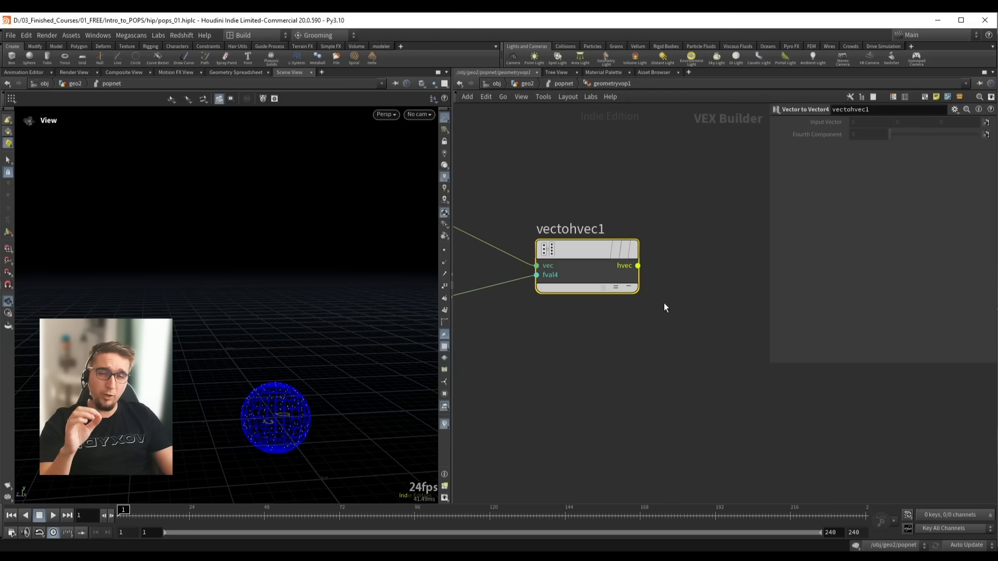
scroll(697, 284, "down", 2)
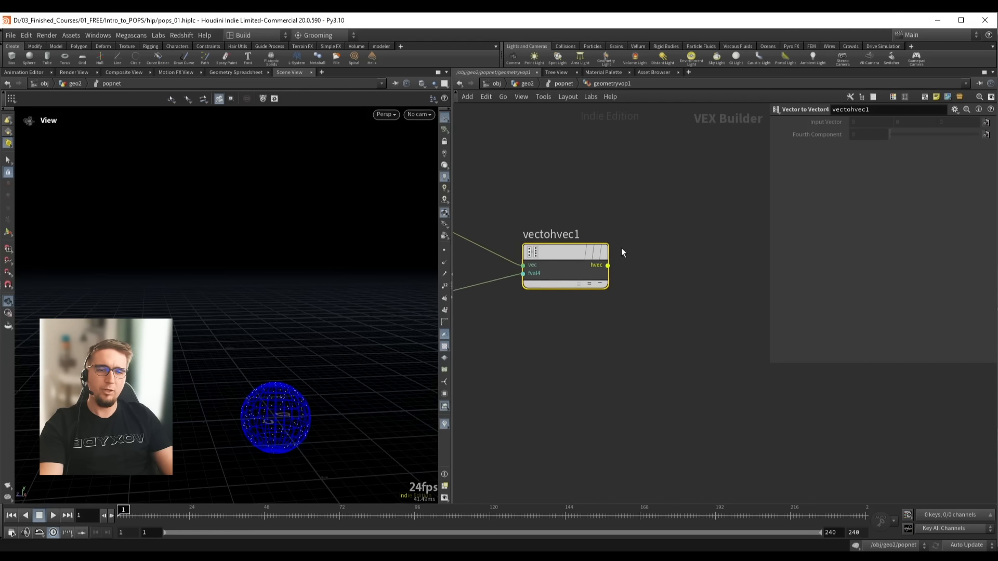
left_click_drag(608, 265, 642, 266)
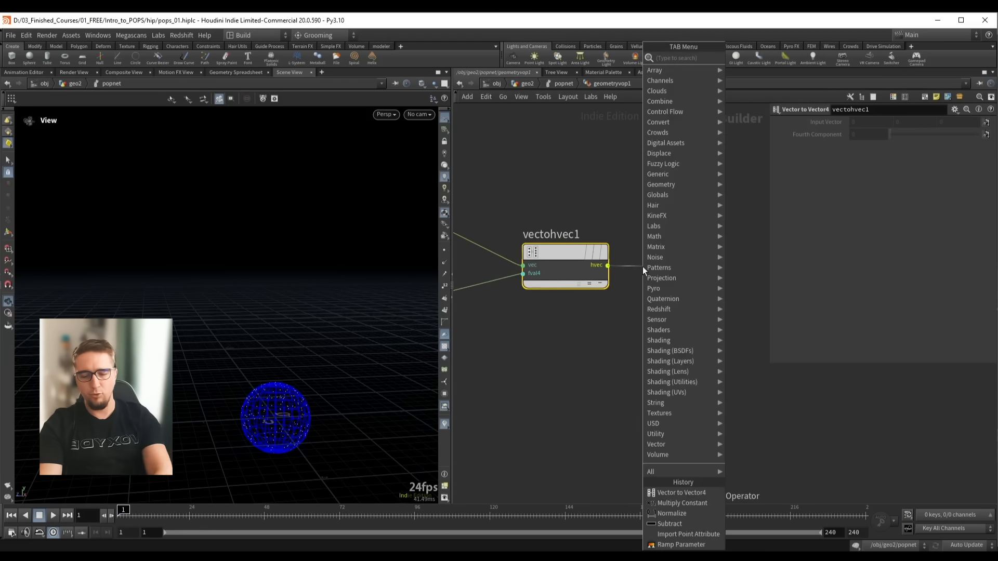
type("cur")
key("Return")
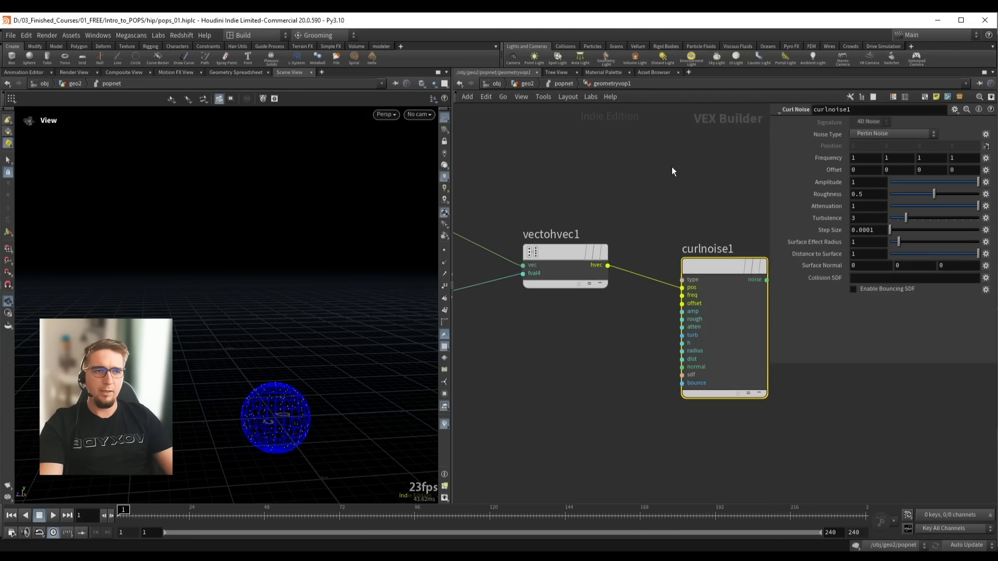
Set curlnoise1's noise type to Analytic Fast Simplex Noise
middle_click_drag(675, 173, 534, 179)
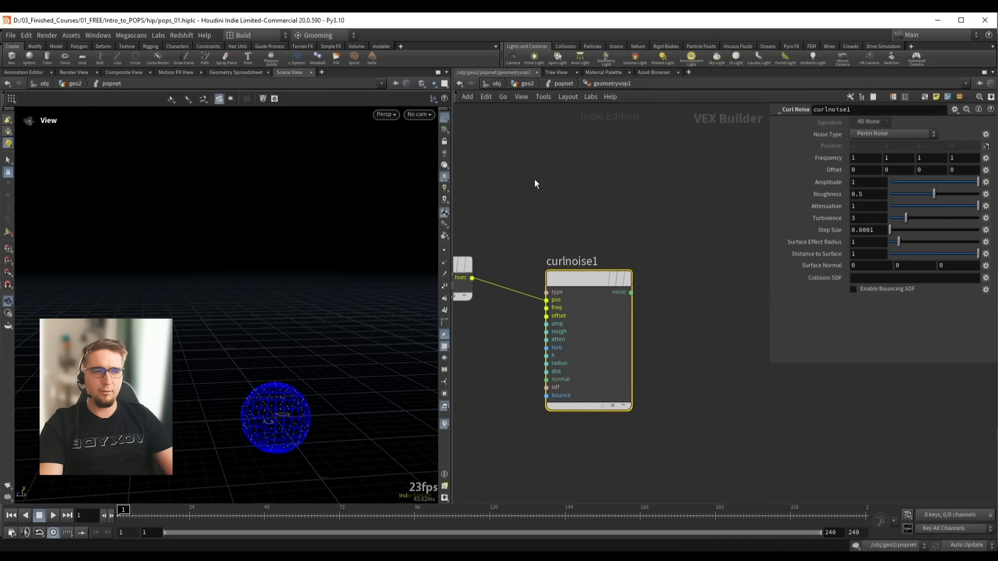
left_click(894, 134)
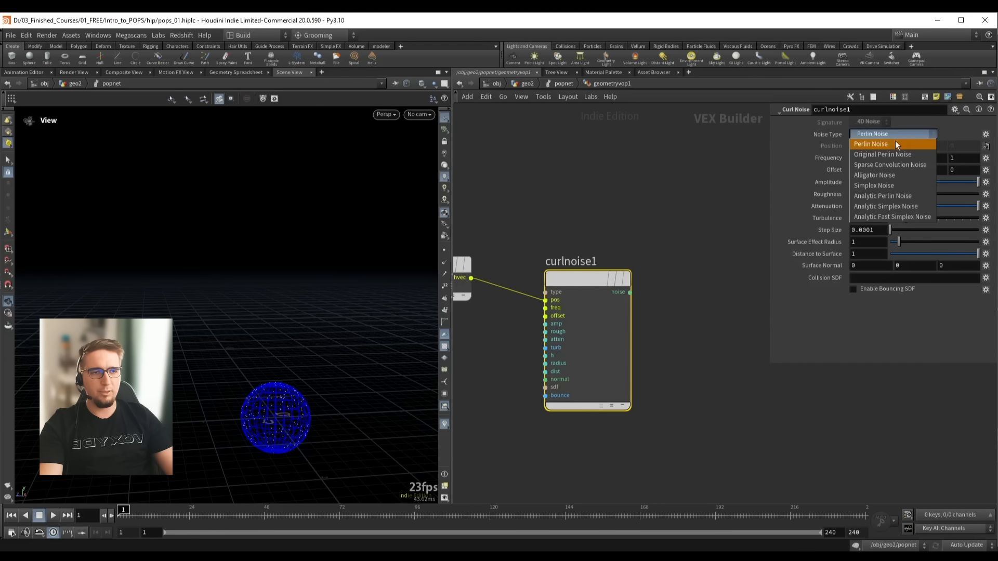
left_click(899, 217)
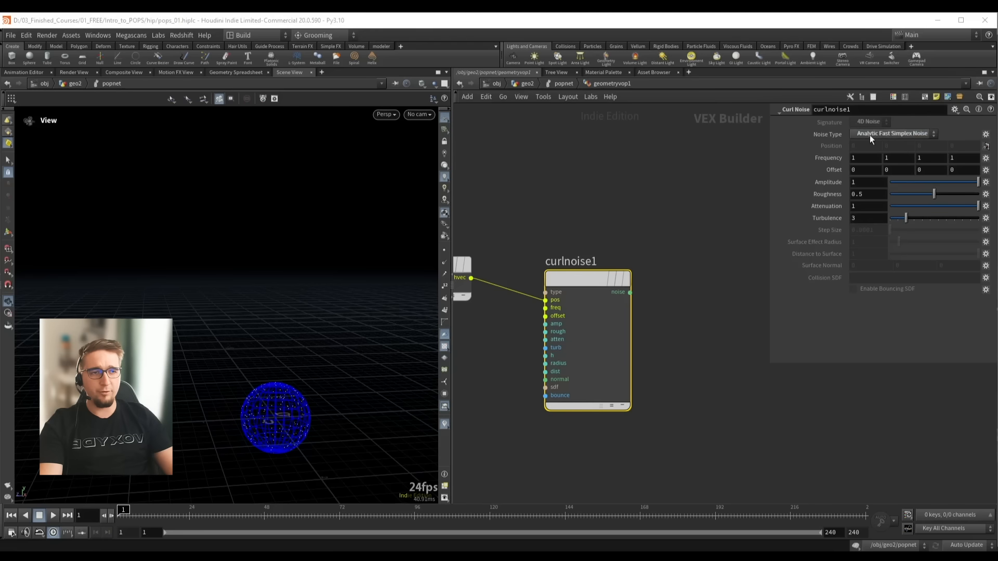
Move geometryvopoutput1 farther from the node chain and delete mulconst1, leaving normalize1 wired directly to the output's v input
scroll(660, 208, "down", 3)
middle_click_drag(662, 177, 609, 267)
left_click_drag(687, 162, 717, 250)
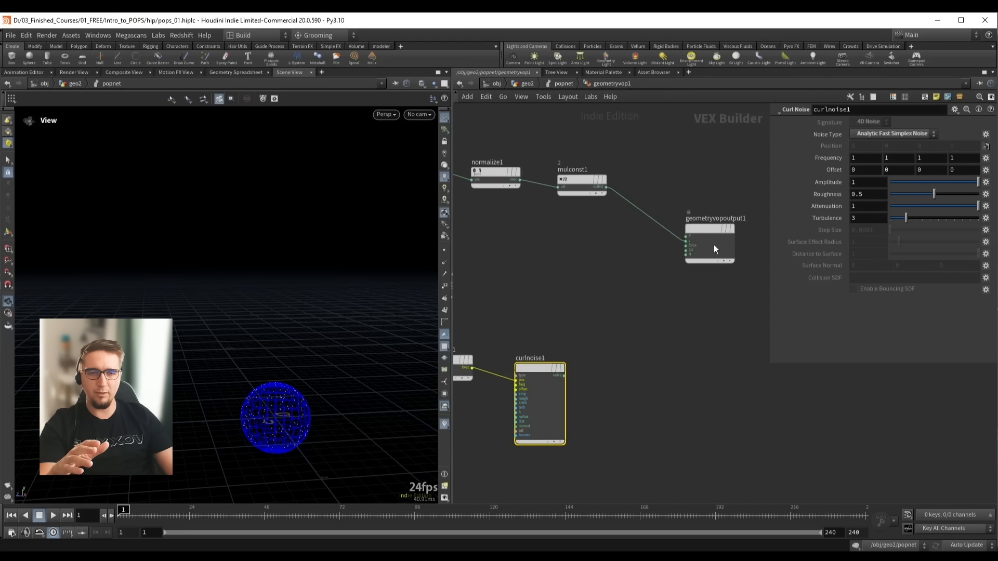
middle_click_drag(634, 147, 654, 158)
left_click_drag(656, 149, 567, 226)
key("Delete")
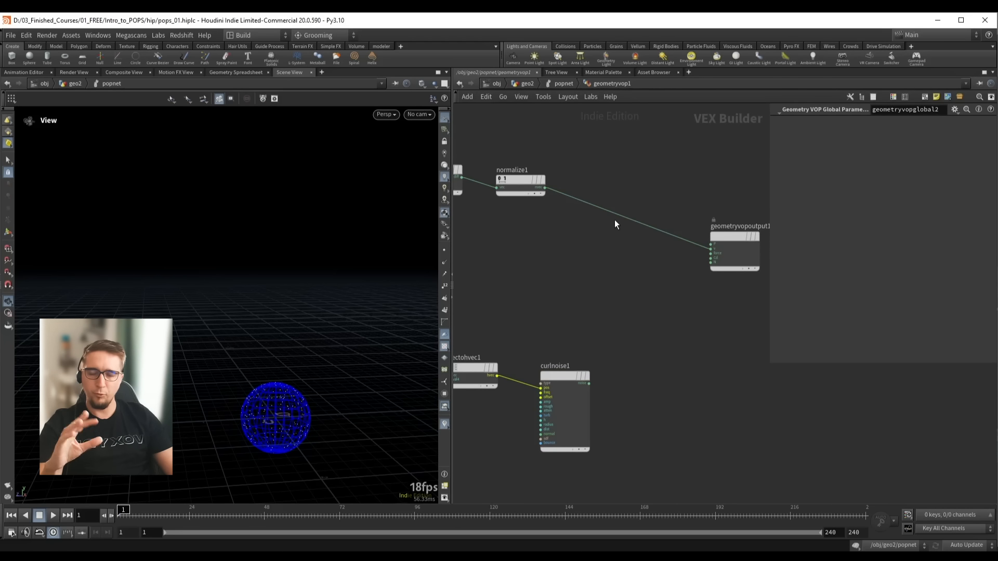
Insert an Add node between normalize1 and geometryvopoutput1, and connect curlnoise1's noise output to its second input
middle_click_drag(687, 282, 668, 259)
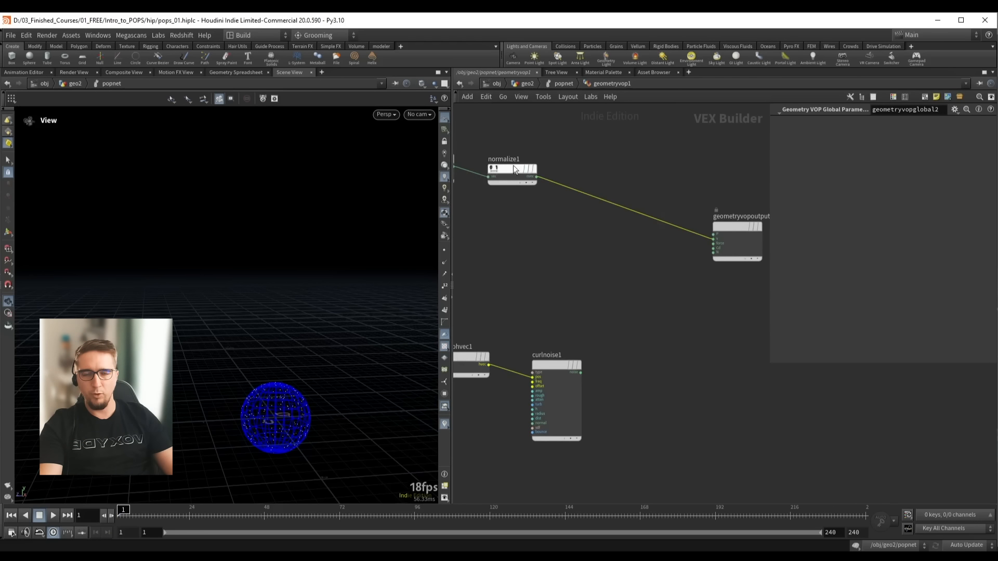
key("Tab")
type("add")
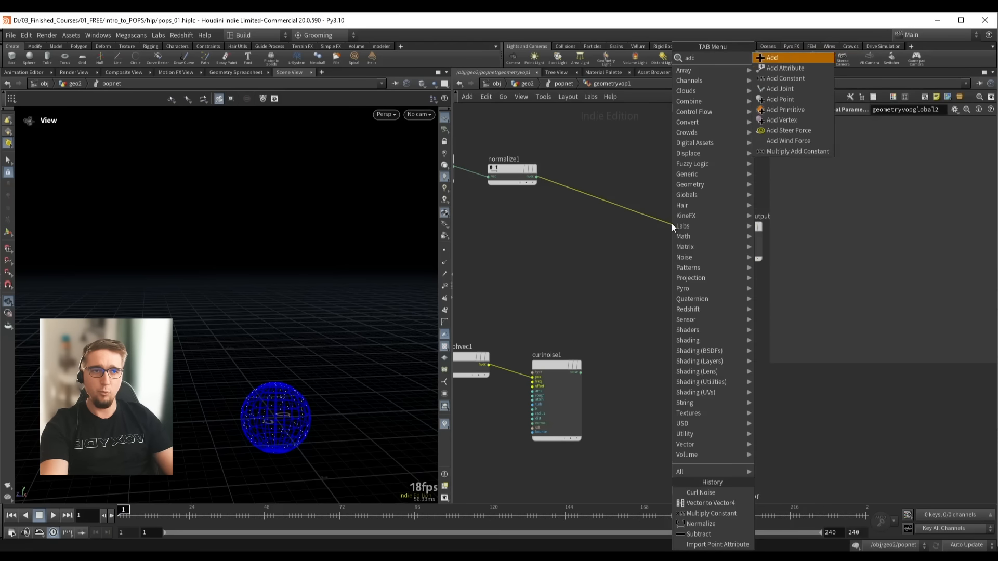
key("Return")
left_click(675, 236)
scroll(597, 323, "up", 2)
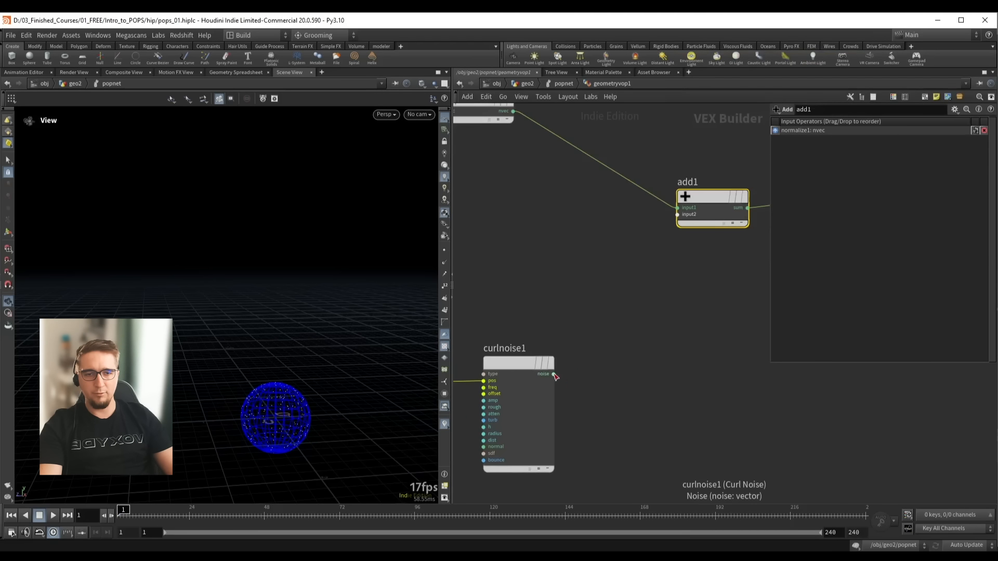
left_click(553, 374)
left_click(674, 223)
Play back the simulation to check the particle motion with the curl noise added
key("Up")
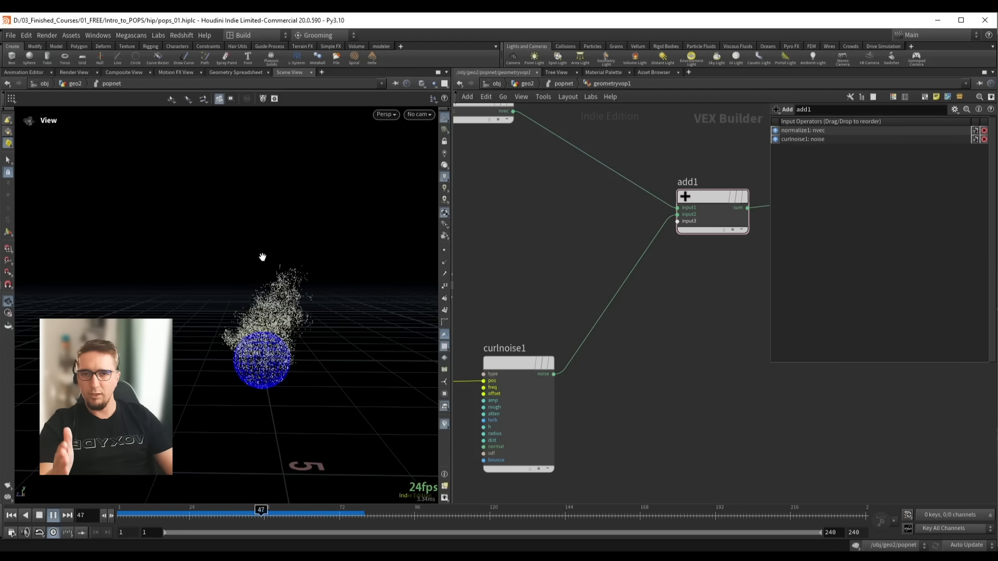
scroll(256, 291, "down", 2)
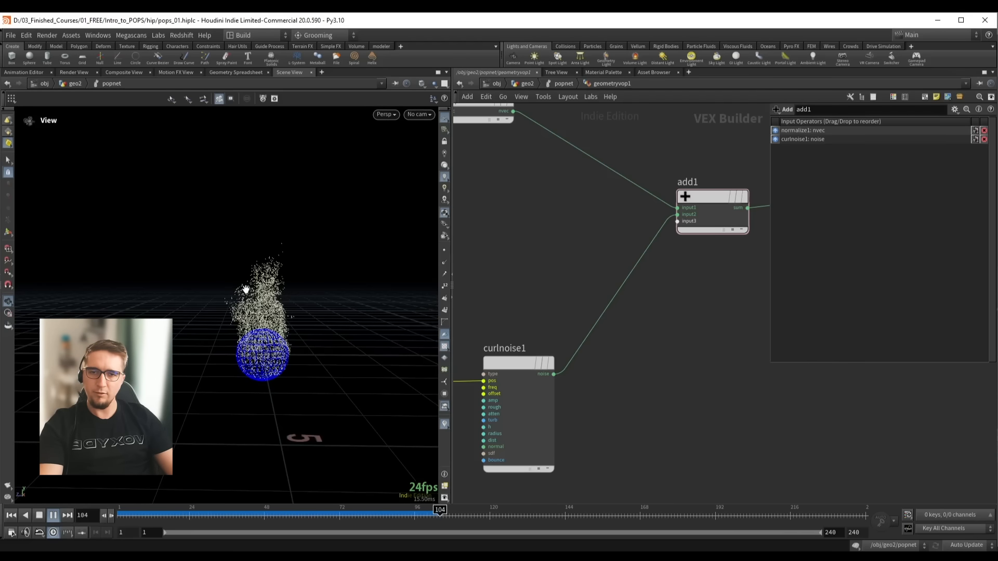
key("Up")
scroll(547, 249, "down", 6)
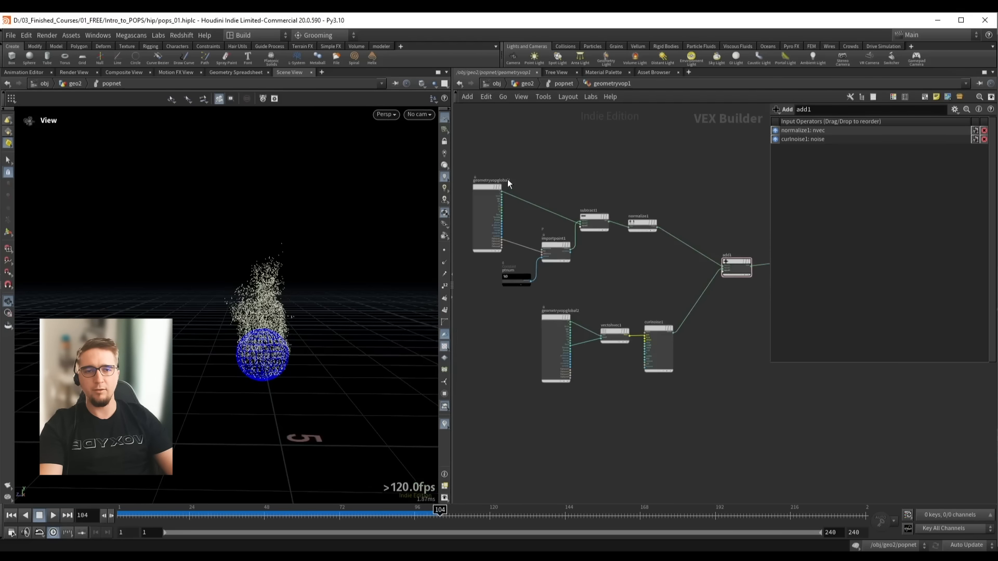
left_click_drag(575, 244, 661, 290)
left_click_drag(692, 430, 532, 310)
left_click(624, 285)
middle_click_drag(623, 285, 578, 278)
Replay the simulation from a closer view to examine how the particles rise from the sphere and swirl
scroll(351, 321, "up", 5)
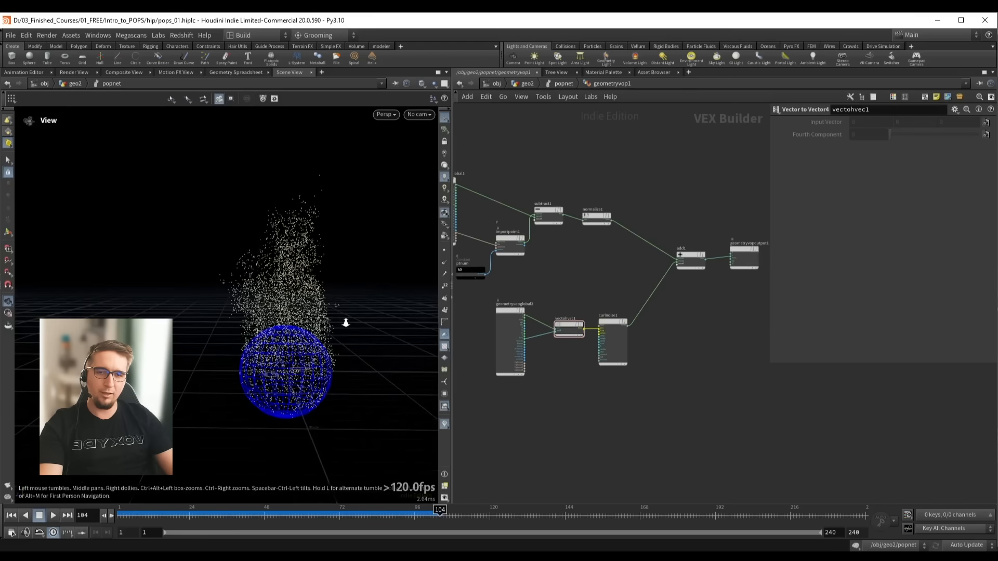
middle_click_drag(345, 323, 282, 316)
key("Up")
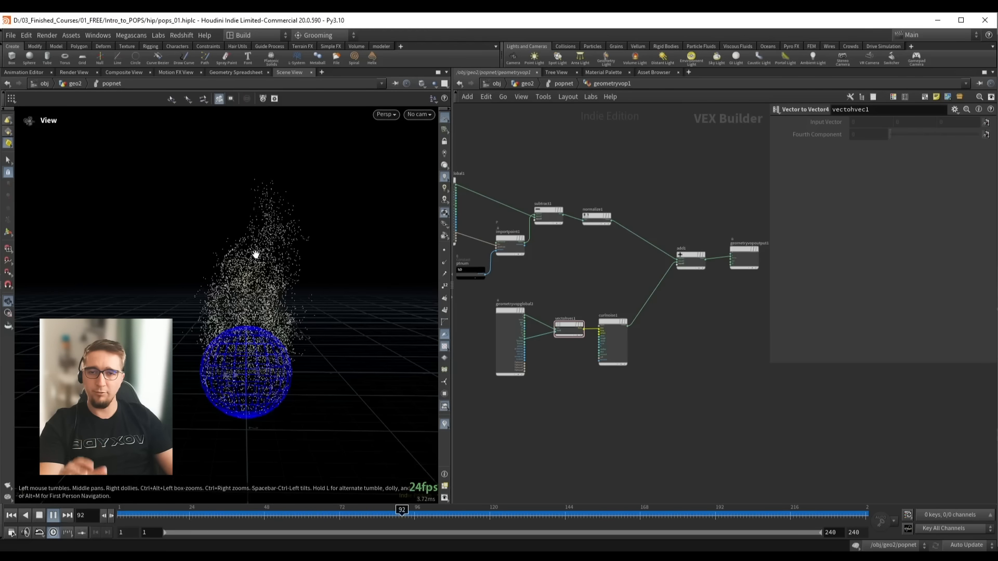
key("Up")
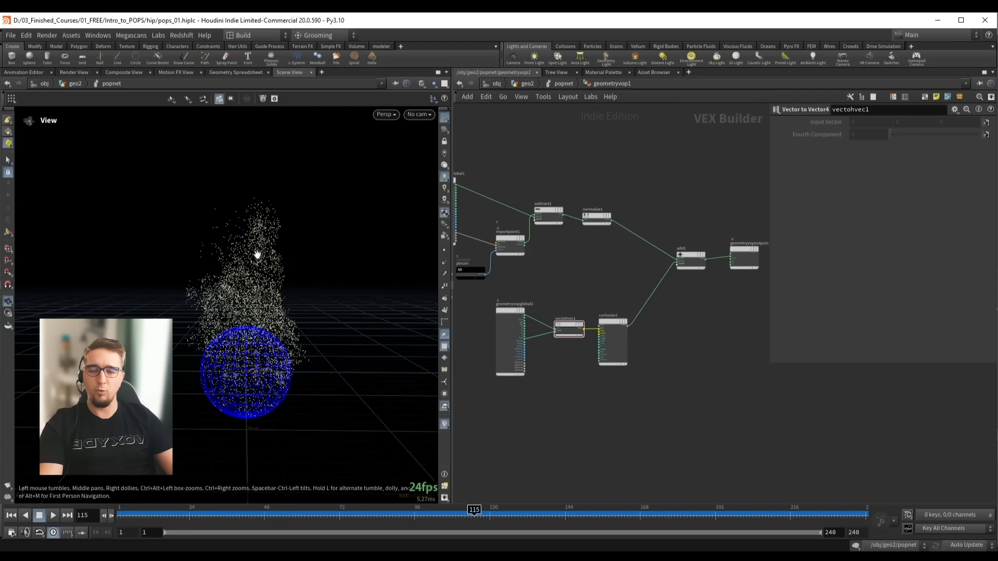
key("Up")
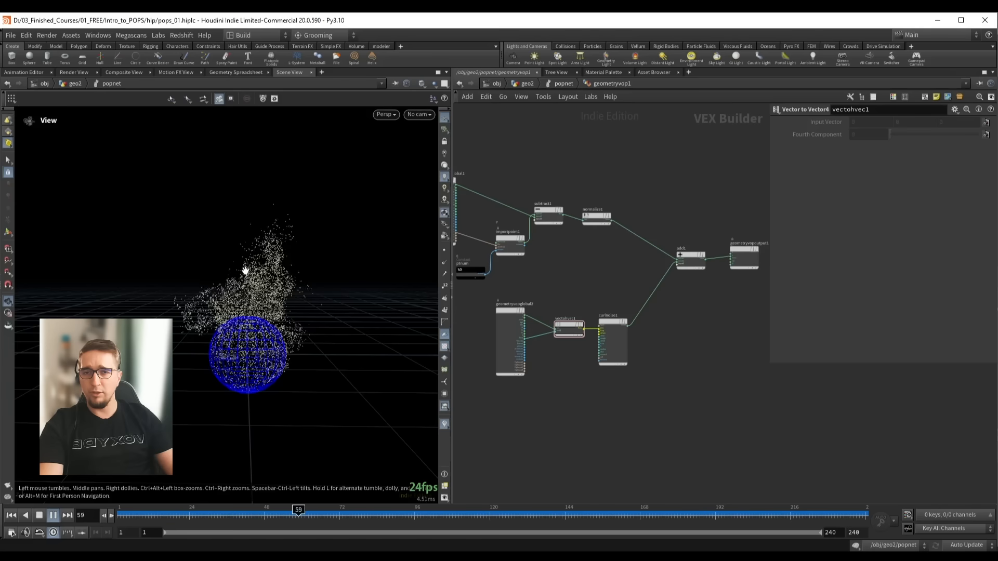
key("Up")
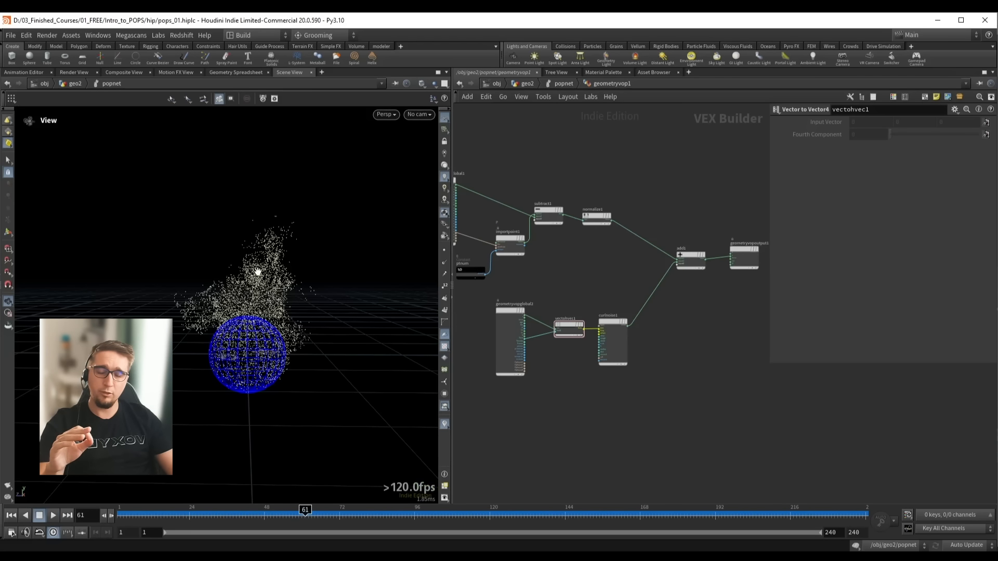
Return to the popnet level and set source_first_input's Life Expectancy to 2
key("u")
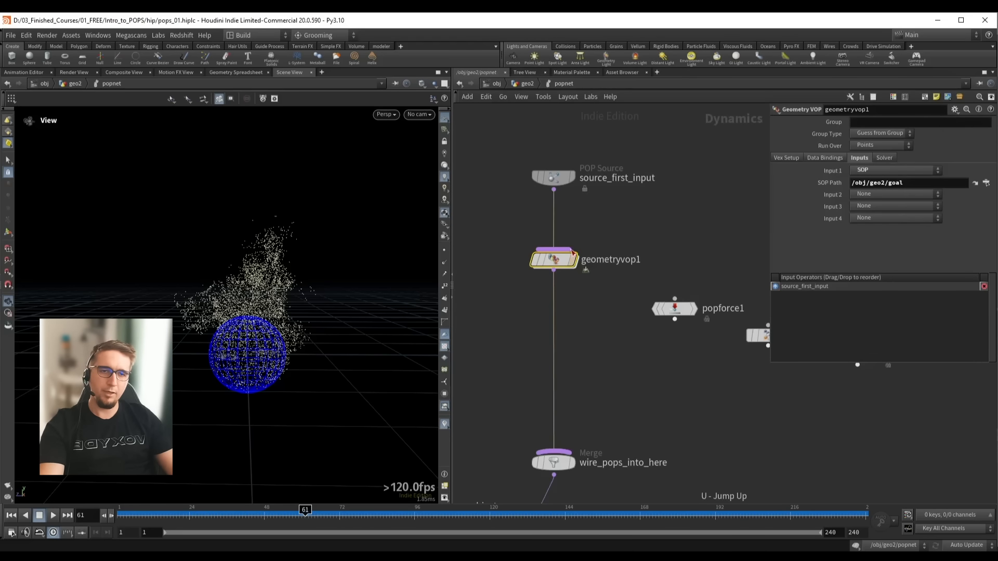
left_click_drag(567, 198, 567, 199)
left_click_drag(853, 252, 795, 253)
type("2")
key("Return")
left_click(664, 209)
Replay the simulation from the first frame to examine the particle plume with the longer particle life
key("ctrl+Up")
key("Up")
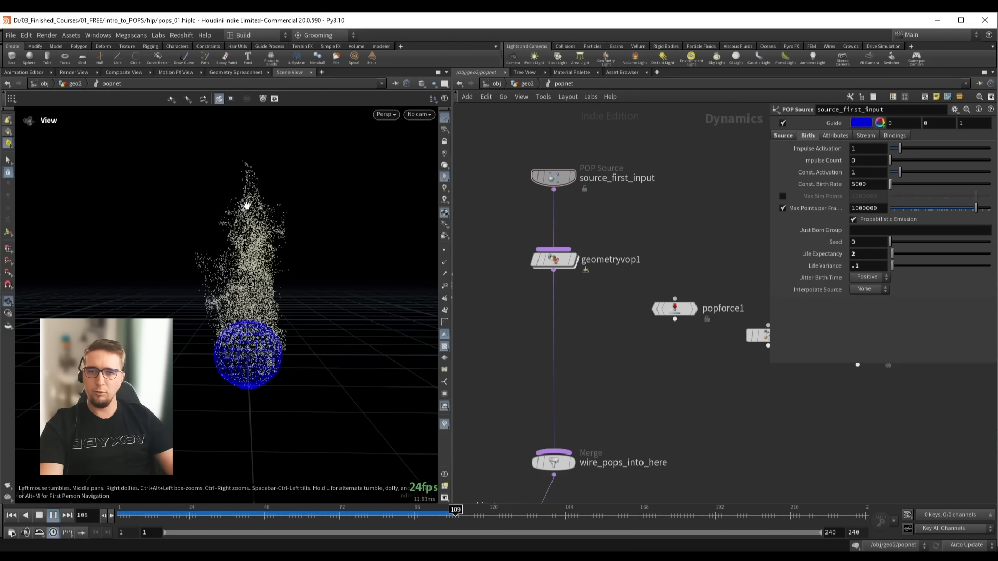
key("Up")
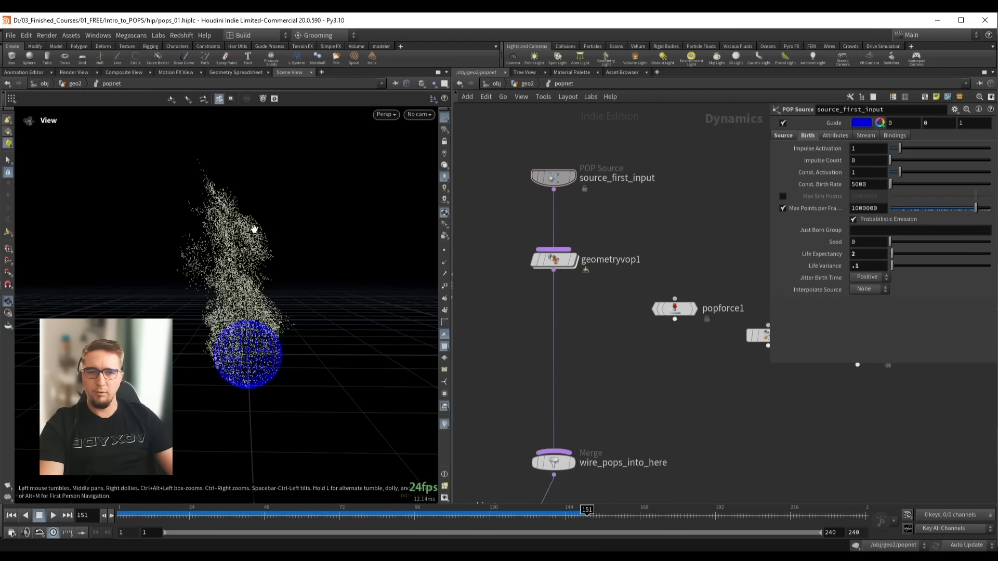
left_click_drag(208, 251, 208, 259)
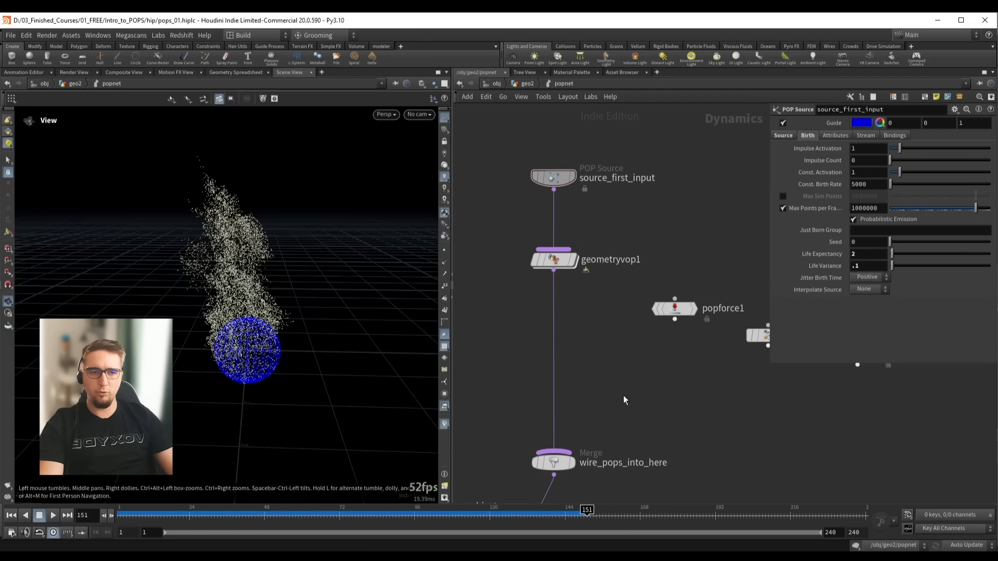
Insert popcolor1 between geometryvop1 and wire_pops_into_here, and replay the simulation from the first frame
scroll(617, 384, "down", 1)
middle_click_drag(617, 384, 562, 317)
left_click_drag(687, 285, 516, 282)
key("Escape")
key("ctrl+Up")
key("Up")
left_click_drag(247, 339, 245, 292)
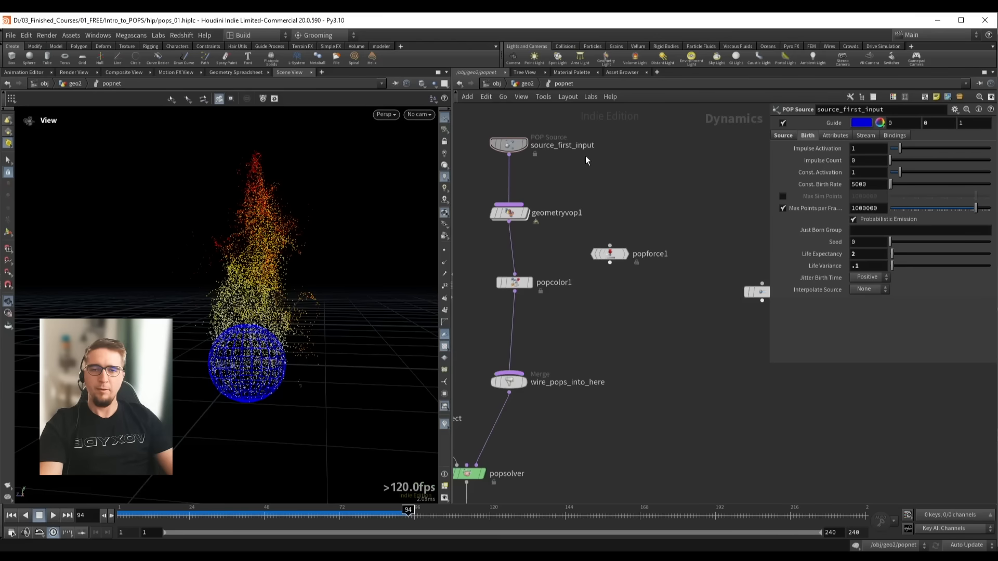
Inside geometryvop1, rewire add1's sum output from the v input to the force input of geometryvopoutput1
middle_click_drag(585, 156, 626, 162)
double_click(550, 220)
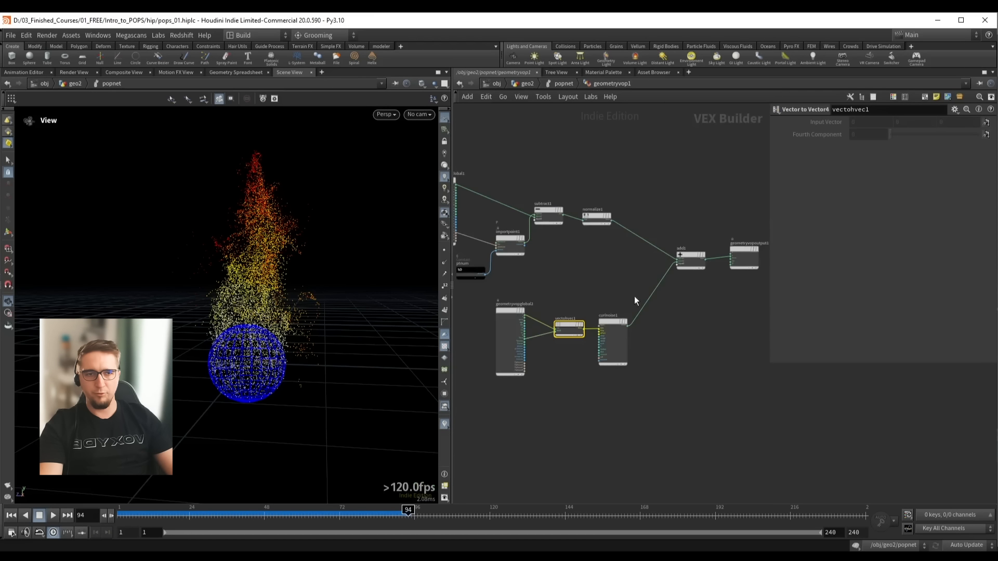
scroll(644, 304, "up", 4)
scroll(642, 264, "up", 2)
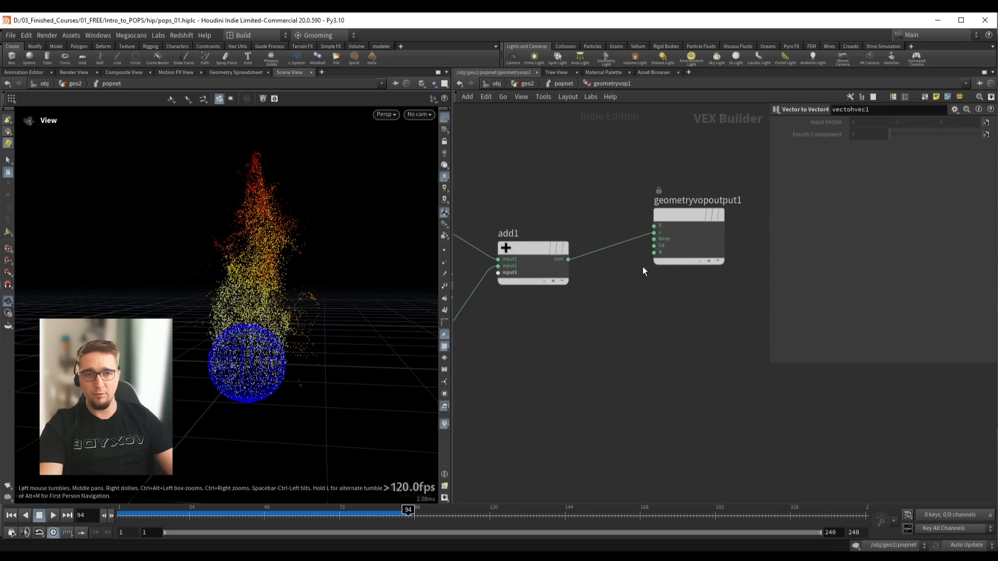
left_click_drag(652, 233, 655, 239)
Replay the simulation from the first frame to examine the particles driven by force instead of velocity
key("ctrl+Up")
key("Up")
left_click_drag(232, 310, 250, 299)
key("Up")
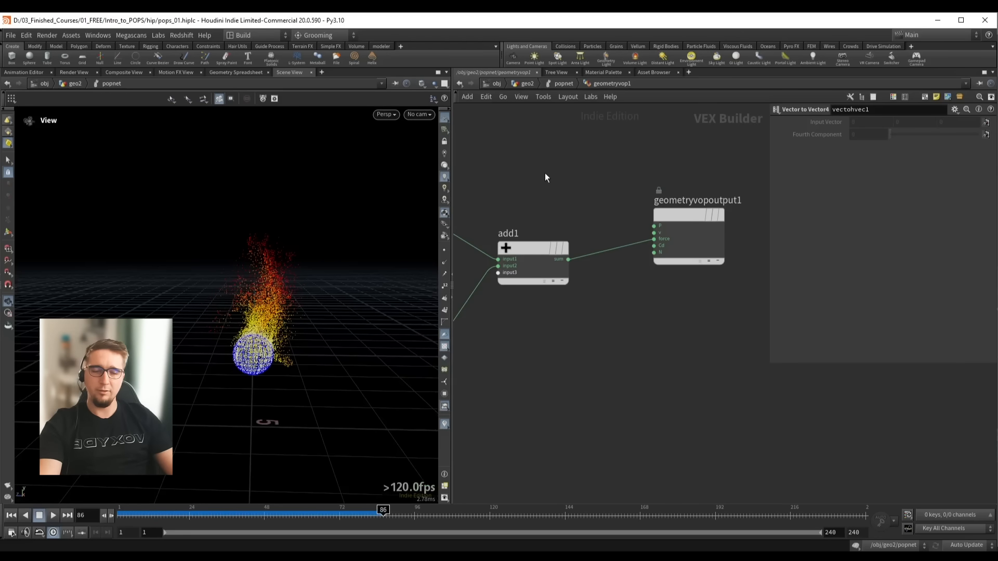
Return to the popnet level and set source_first_input's Life Expectancy to 1
key("u")
left_click_drag(493, 133, 560, 167)
type("1")
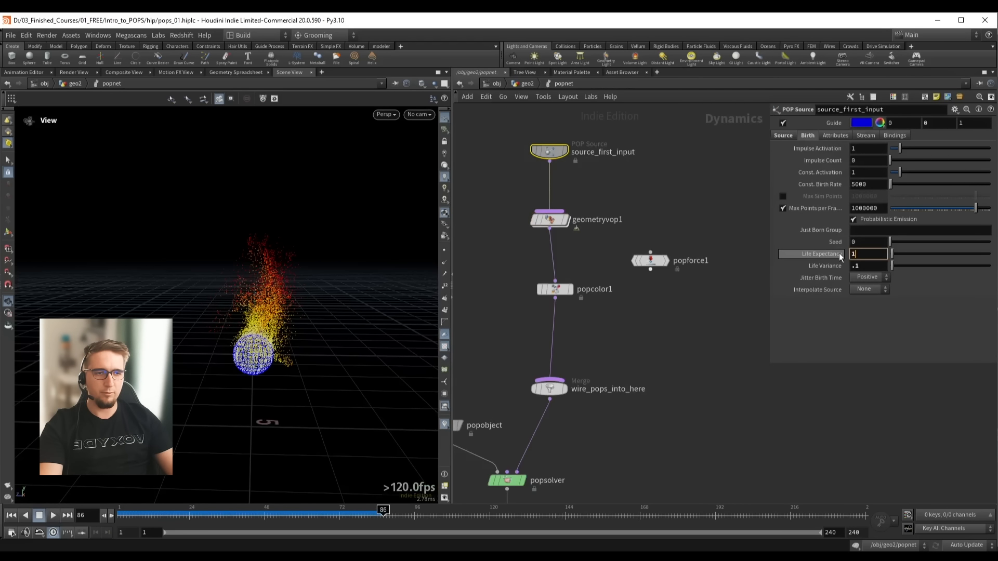
Set the life expectancy of the source_first_input POP Source to 10
type("0")
key("Return")
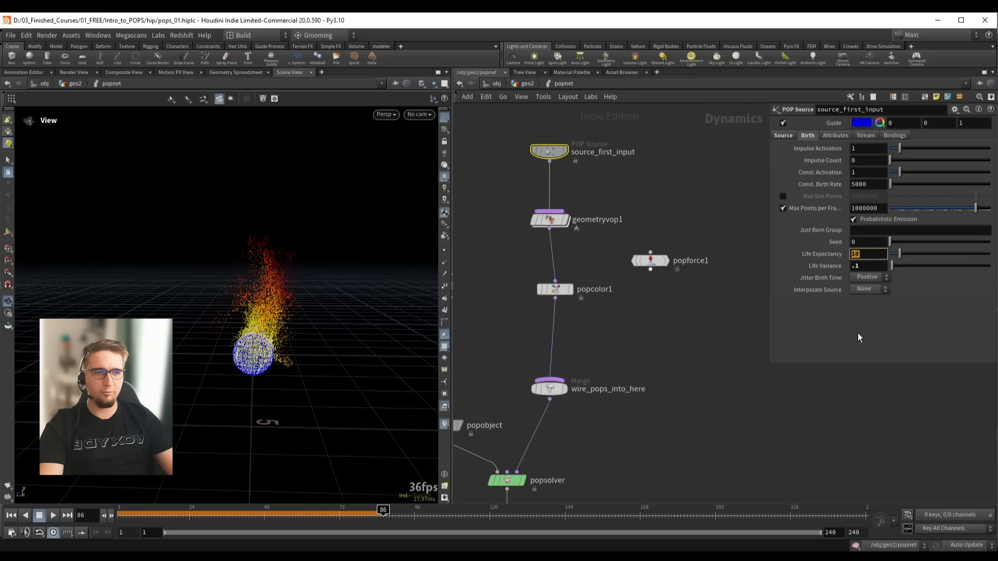
Bypass the popcolor1 node in the popnet network
double_click(550, 220)
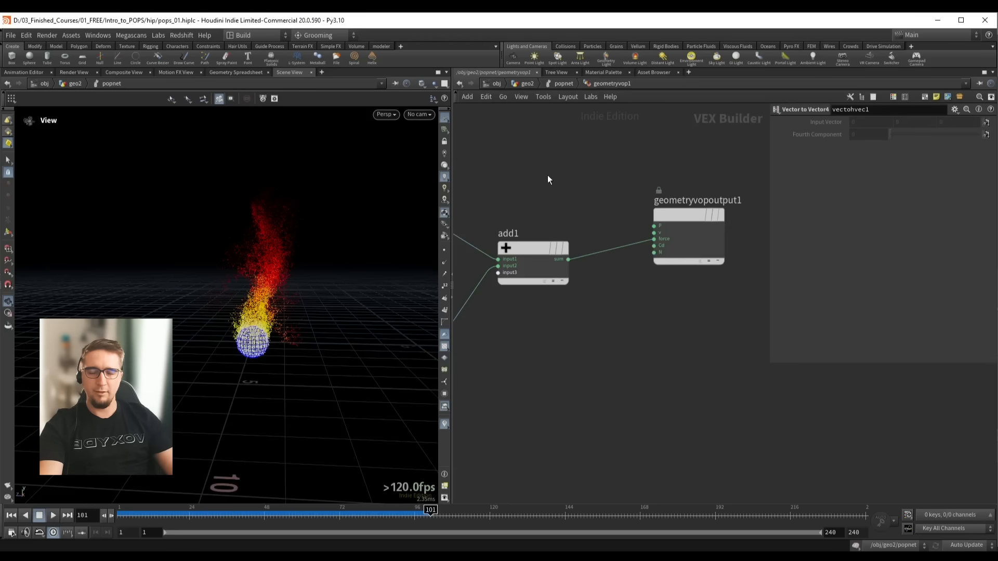
key("u")
left_click(554, 289)
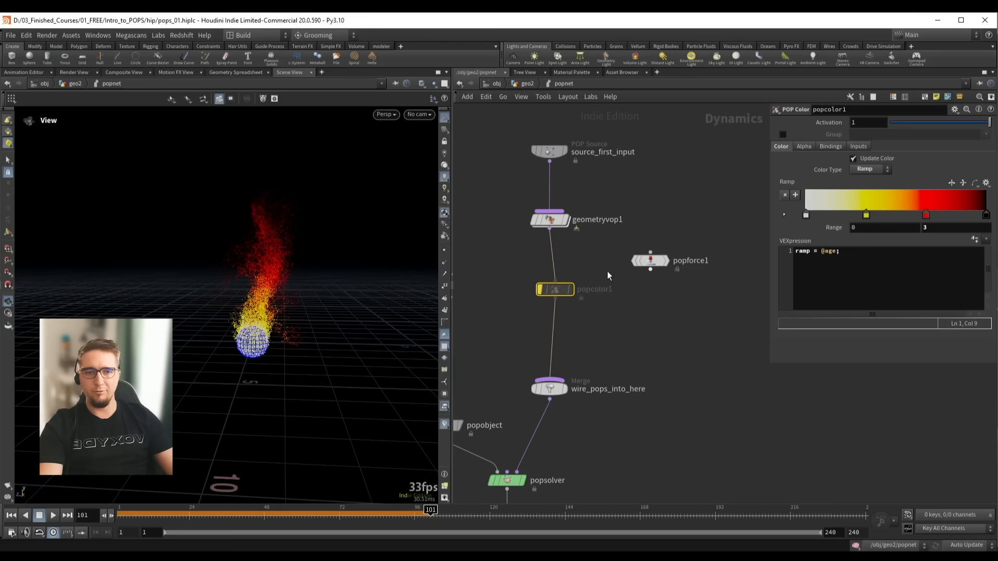
Replay the uncoloured particle simulation from the first frame and examine the stream's motion from several angles
middle_click_drag(590, 246, 595, 248)
key("ctrl+Up")
key("Up")
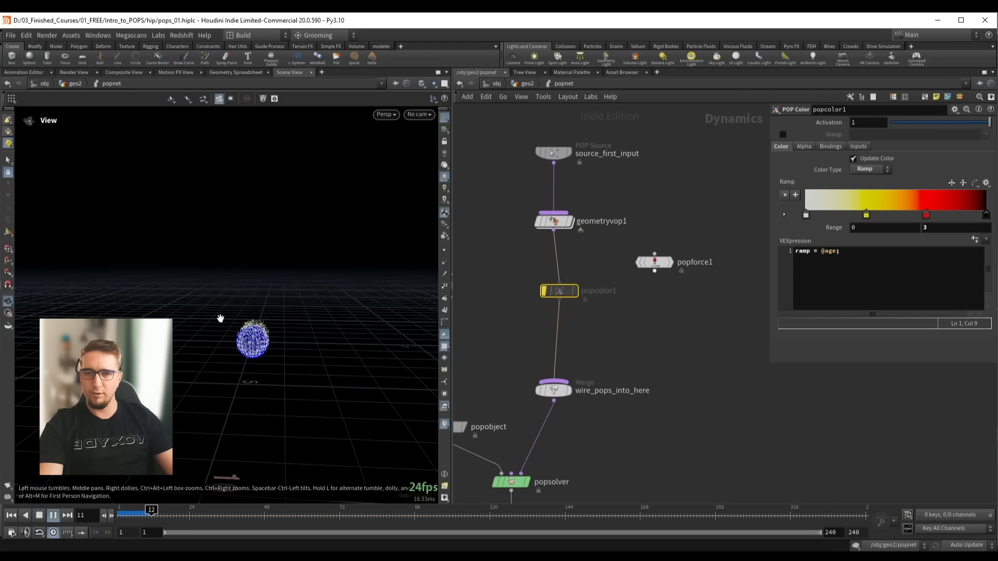
right_click_drag(218, 318, 276, 278)
middle_click_drag(283, 272, 285, 289)
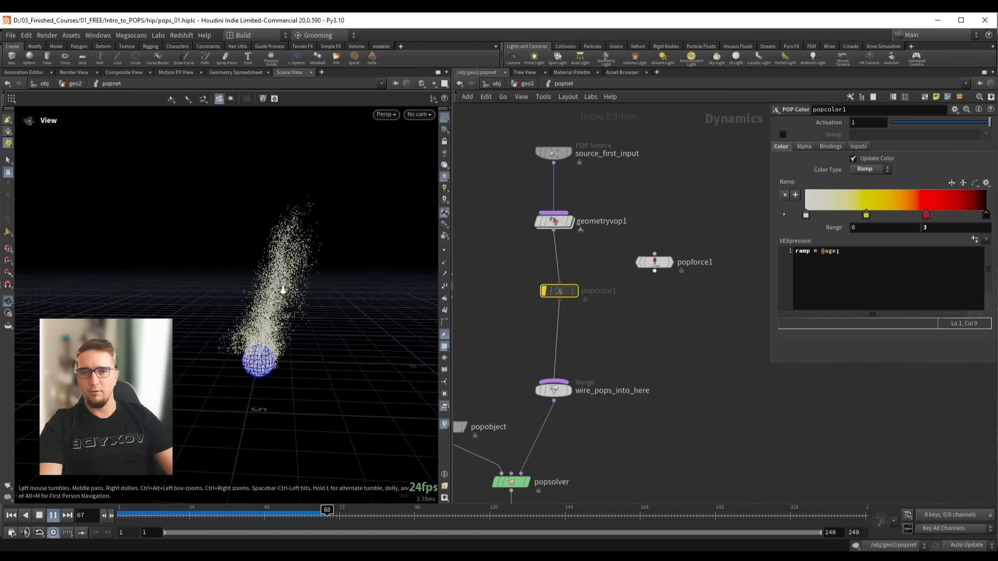
left_click_drag(285, 289, 266, 283)
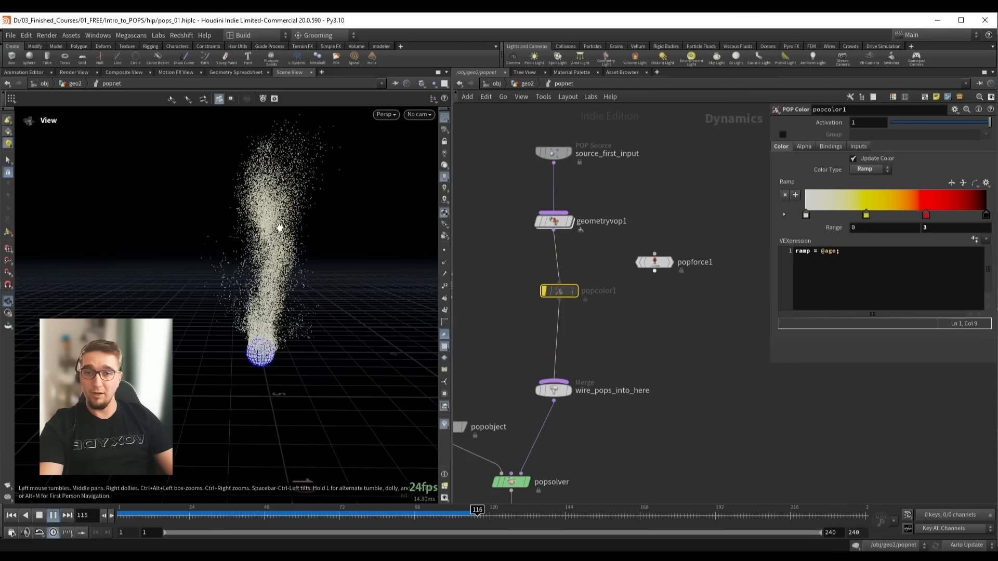
left_click_drag(285, 243, 272, 240)
key("Up")
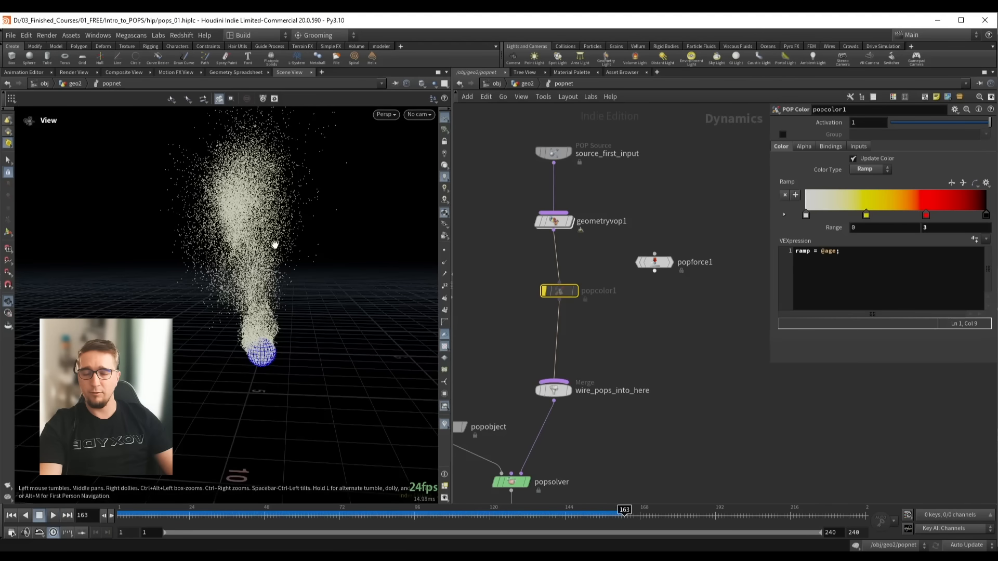
Open geometryvop1, select its curlnoise1 node, and play the simulation further to examine the noisy motion
double_click(559, 223)
scroll(595, 342, "down", 2)
middle_click_drag(463, 306, 631, 251)
left_click(598, 339)
left_click_drag(258, 278, 249, 252)
key("Up")
key("Up")
left_click_drag(259, 193, 215, 229)
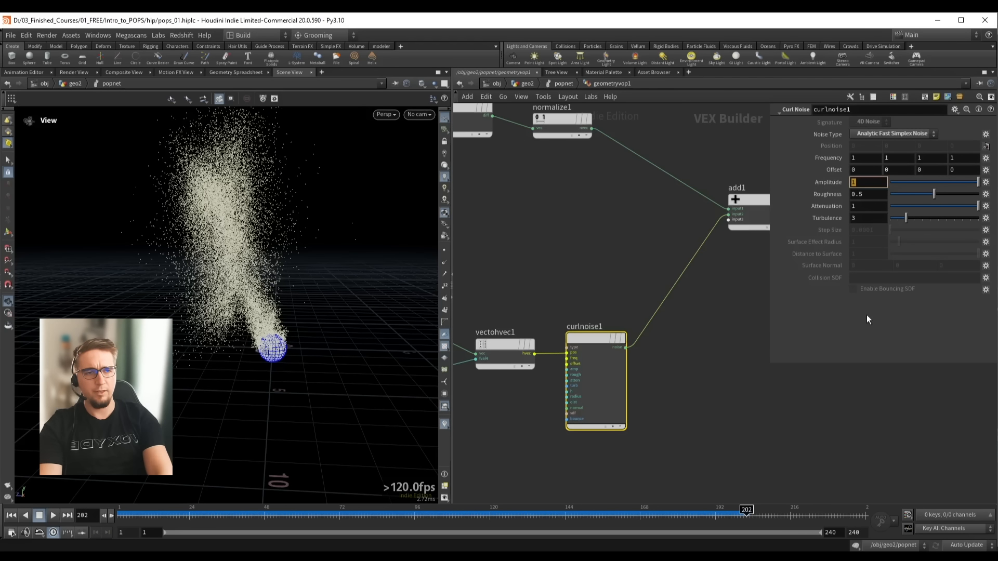
Set curlnoise1's amplitude to .3 and replay the simulation from the first frame
type(".3")
key("Return")
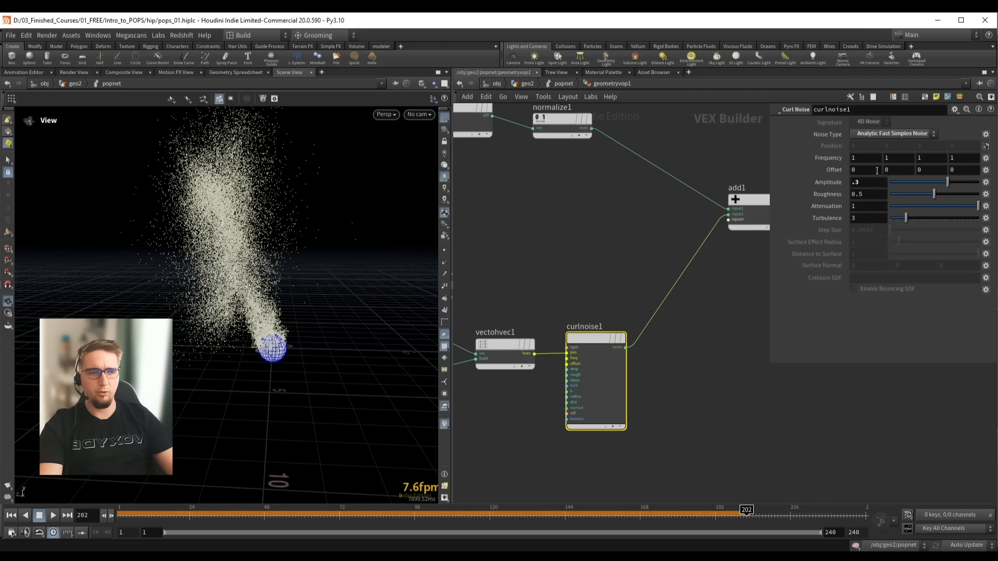
key("ctrl+Up")
key("Up")
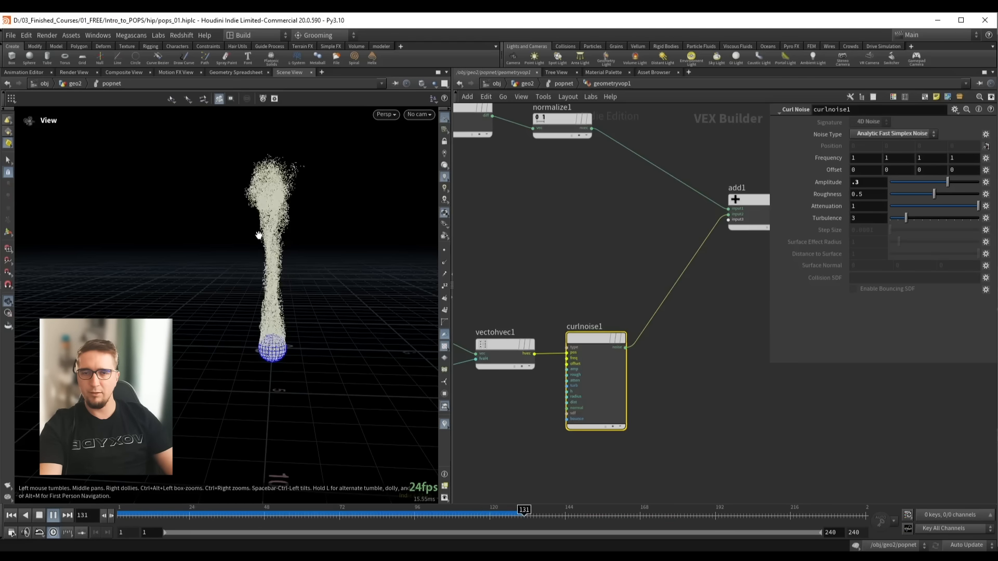
mouse_move(263, 283)
left_mouse_down()
mouse_move(256, 278)
mouse_move(264, 283)
left_mouse_up()
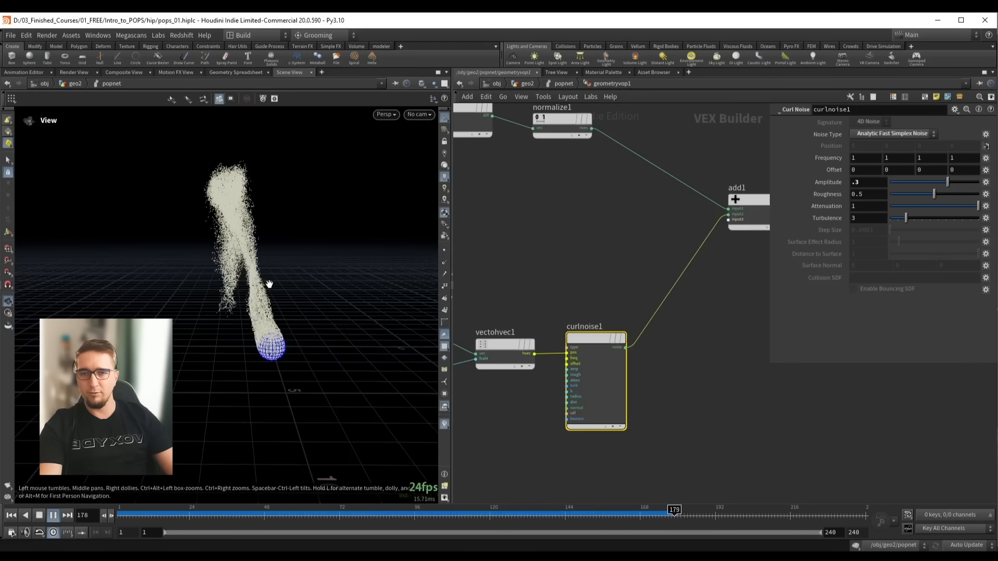
key("Up")
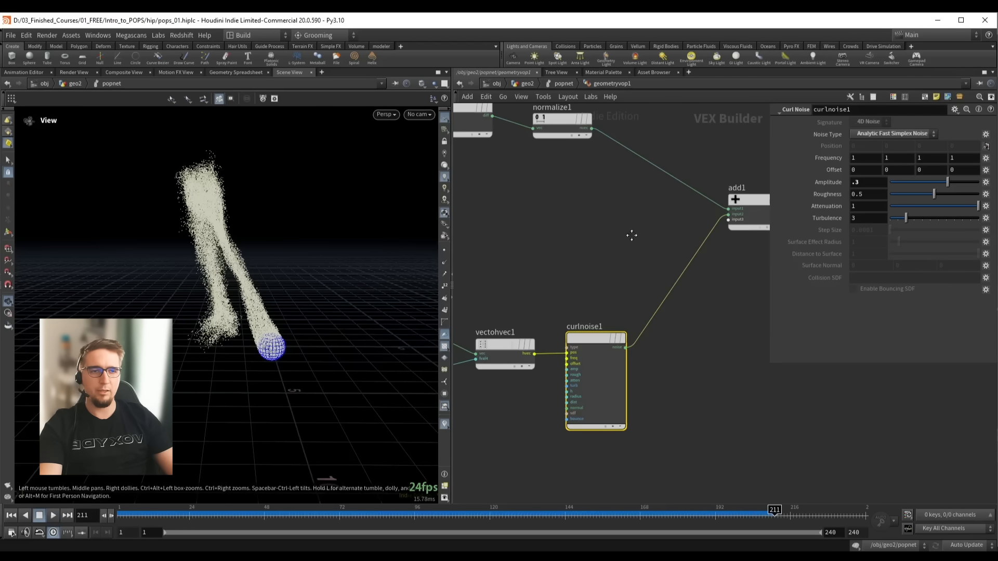
Rewire add1's sum output to the v input of geometryvopoutput1 instead of force, and replay the simulation from the start
middle_click_drag(631, 235, 461, 249)
scroll(665, 211, "up", 2)
left_click_drag(675, 209, 700, 198)
scroll(645, 317, "down", 2)
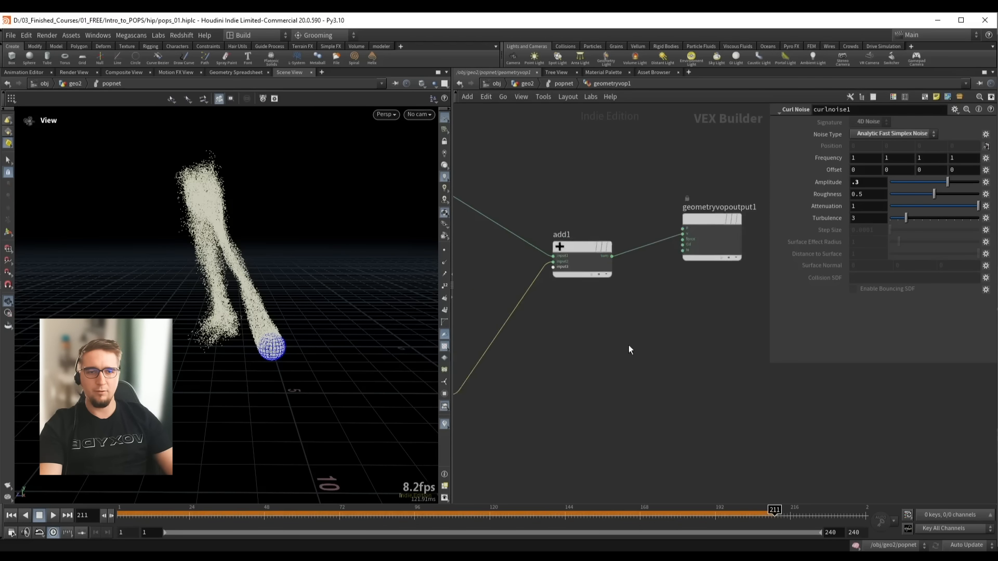
middle_click_drag(629, 346, 746, 278)
key("ctrl+Up")
key("Up")
scroll(289, 327, "up", 3)
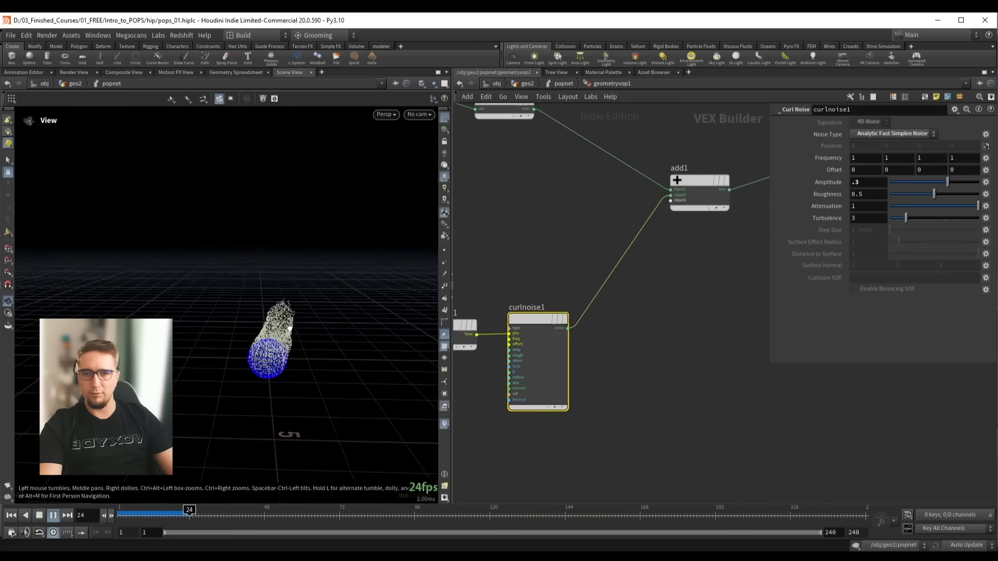
left_click_drag(289, 328, 277, 325)
Set curlnoise1's amplitude to 2 and watch the particles play on
left_click_drag(861, 183, 842, 183)
type("2")
key("Return")
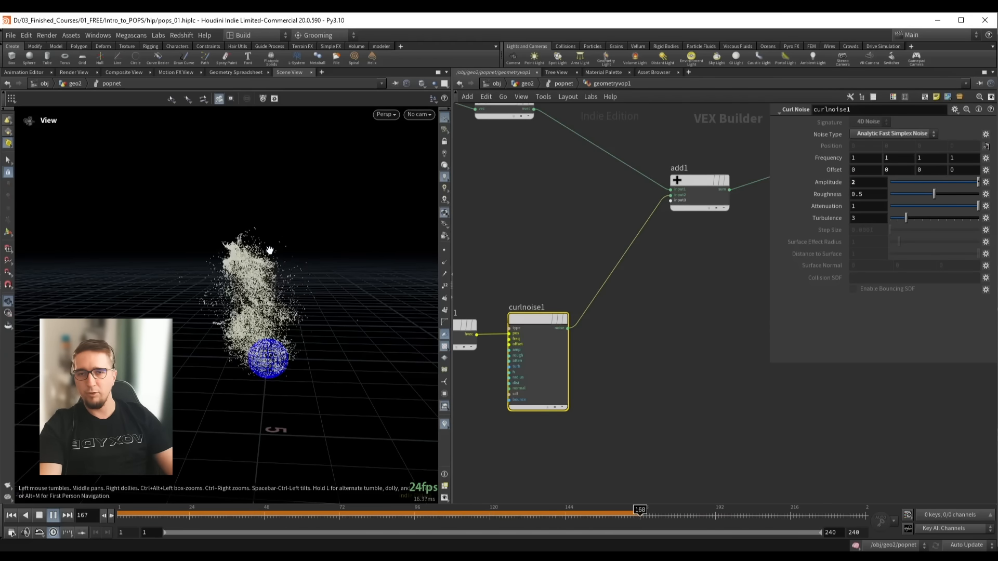
key("Up")
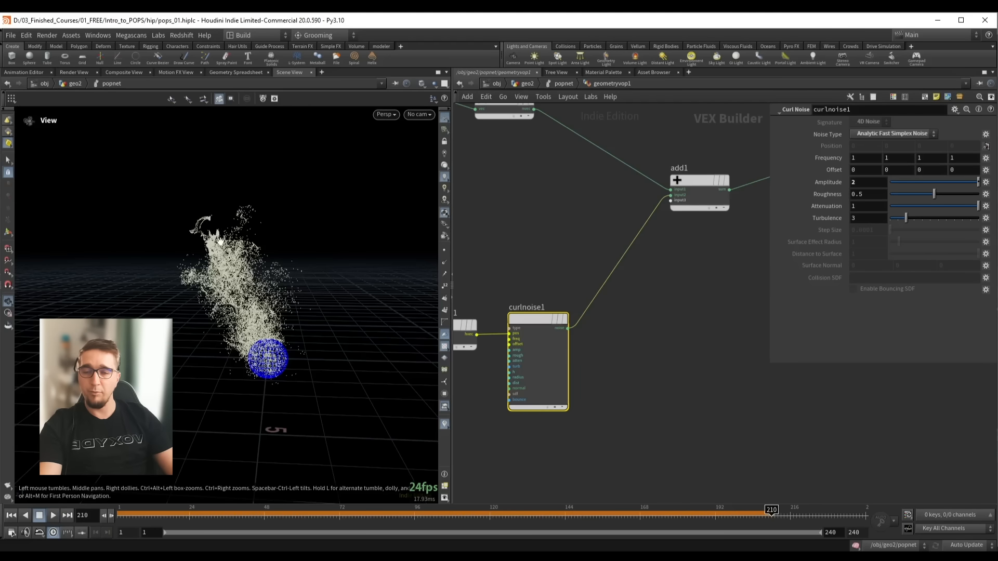
Set curlnoise1's amplitude to 1 and examine the resulting particle stream up close around the source sphere
left_click_drag(859, 182, 843, 185)
type("1")
key("Return")
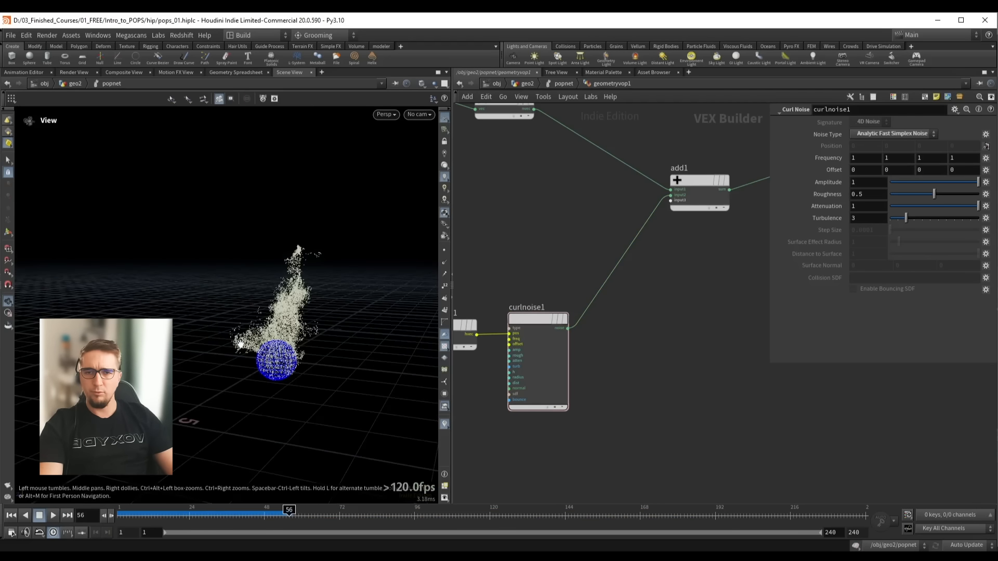
right_click_drag(238, 344, 361, 325)
left_click_drag(361, 325, 326, 323)
middle_click_drag(325, 323, 302, 320)
scroll(547, 238, "down", 3)
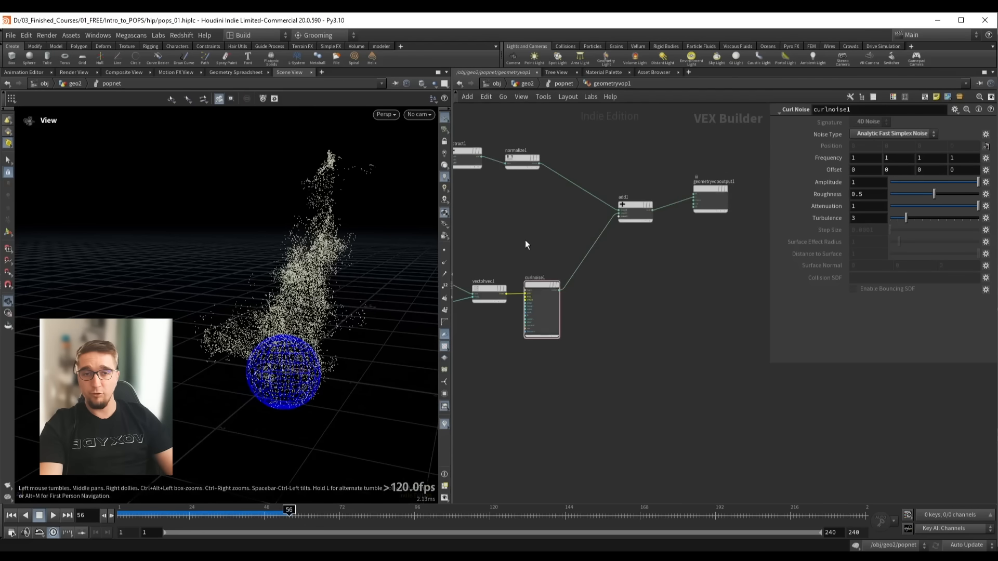
Connect the age output of geometryvopglobal2 to the amp input of curlnoise1
middle_click_drag(524, 240, 636, 232)
left_click_drag(284, 316, 297, 314)
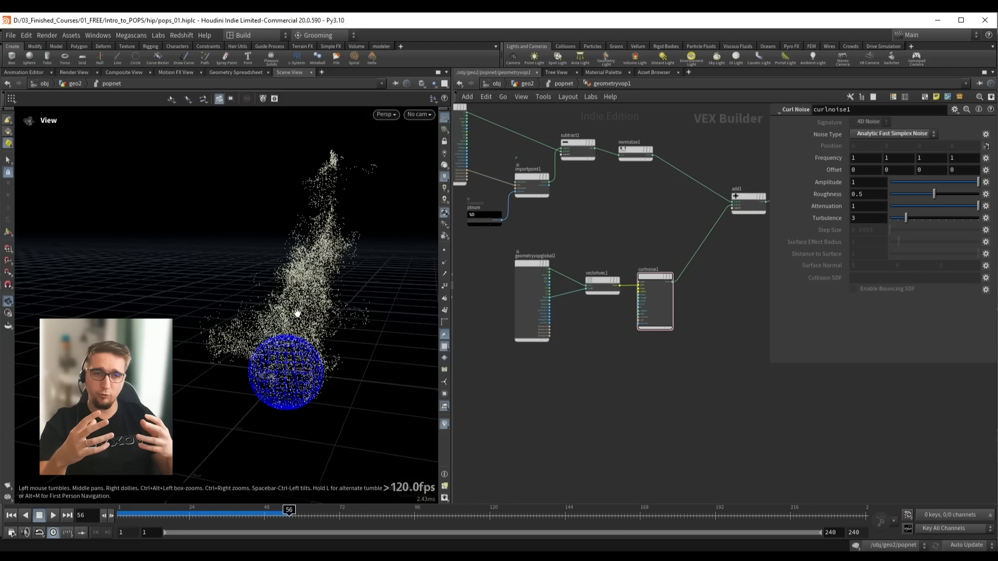
scroll(597, 312, "up", 3)
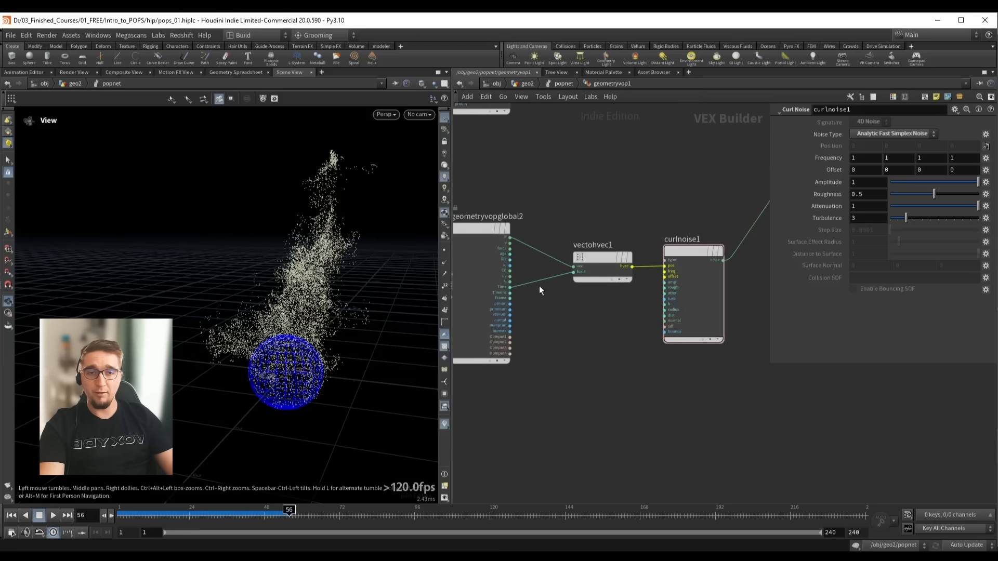
scroll(496, 286, "up", 2)
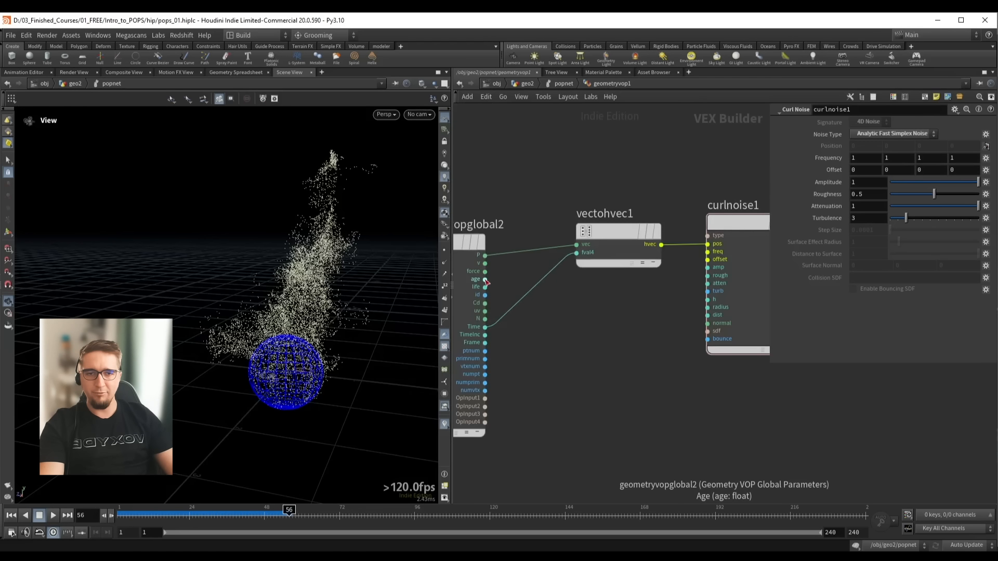
left_click(485, 280)
left_click(706, 268)
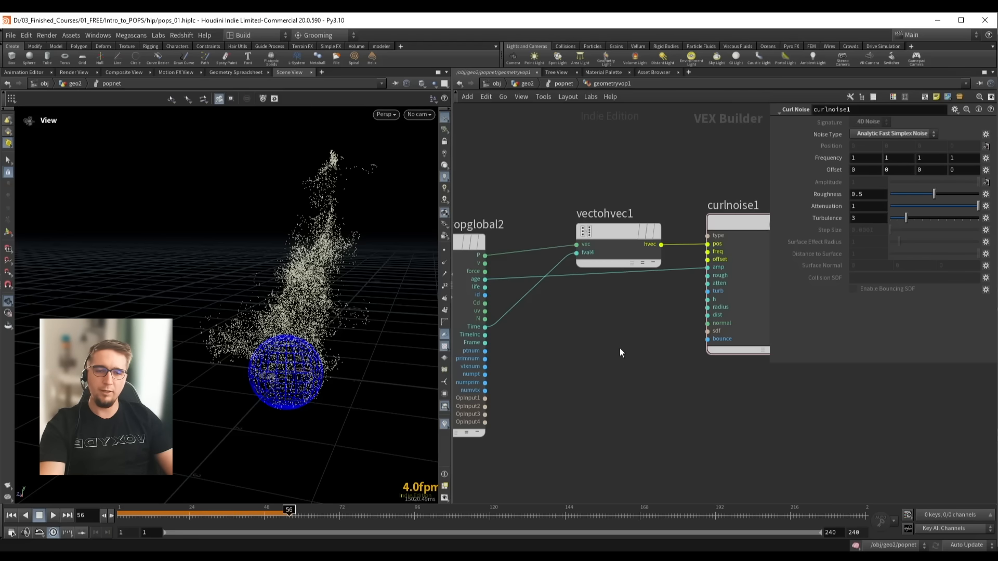
Replay the simulation with the age-driven noise amplitude, scrubbing through the early frames to examine how turbulence builds up
key("ctrl+Up")
key("Up")
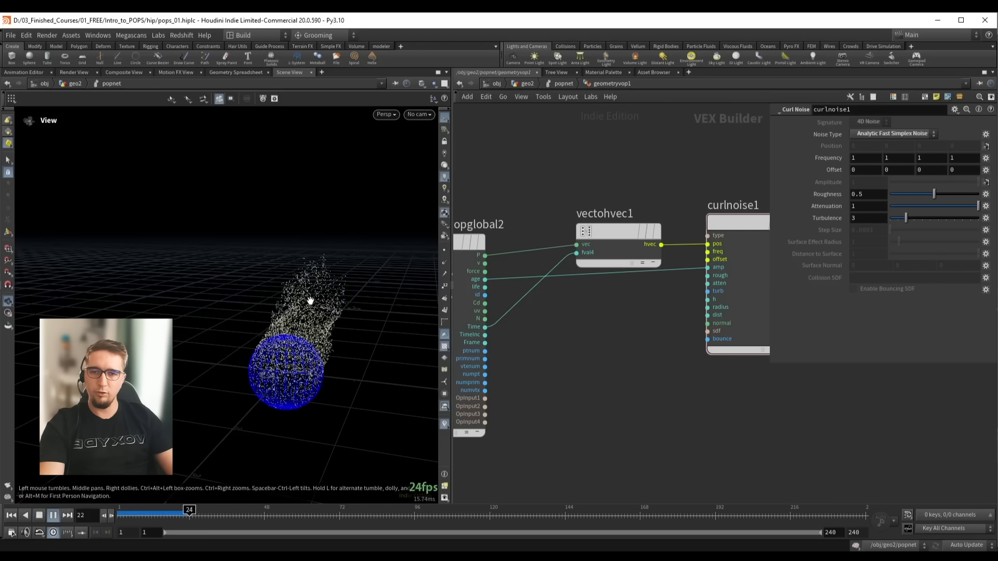
key("Up")
left_click_drag(286, 348, 273, 338)
left_click_drag(213, 513, 149, 512)
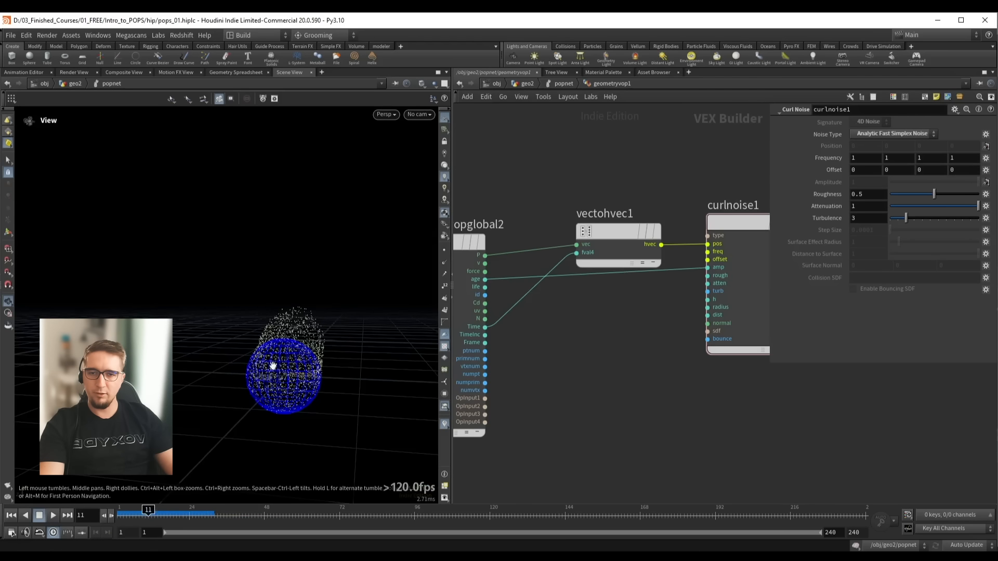
key("Up")
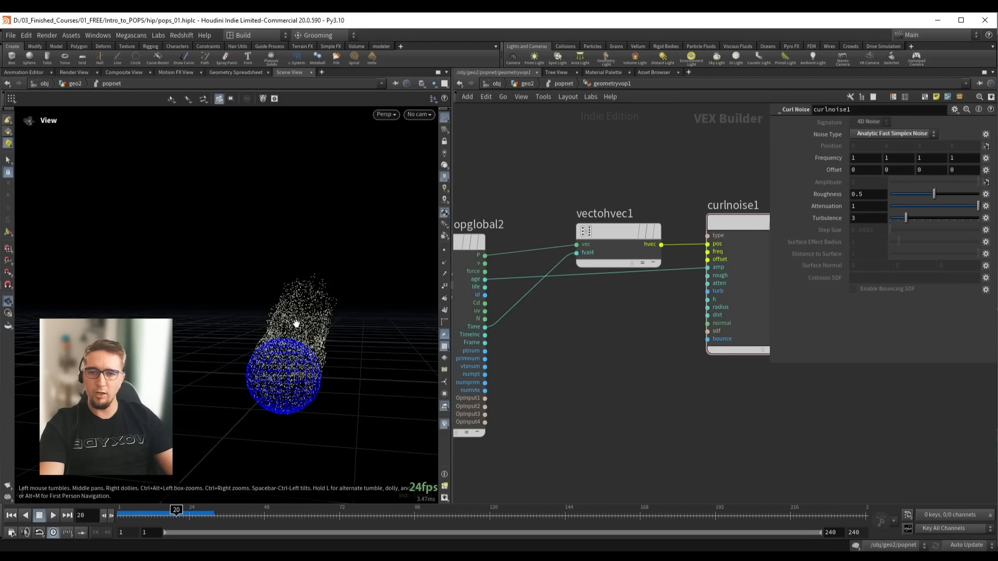
key("Up")
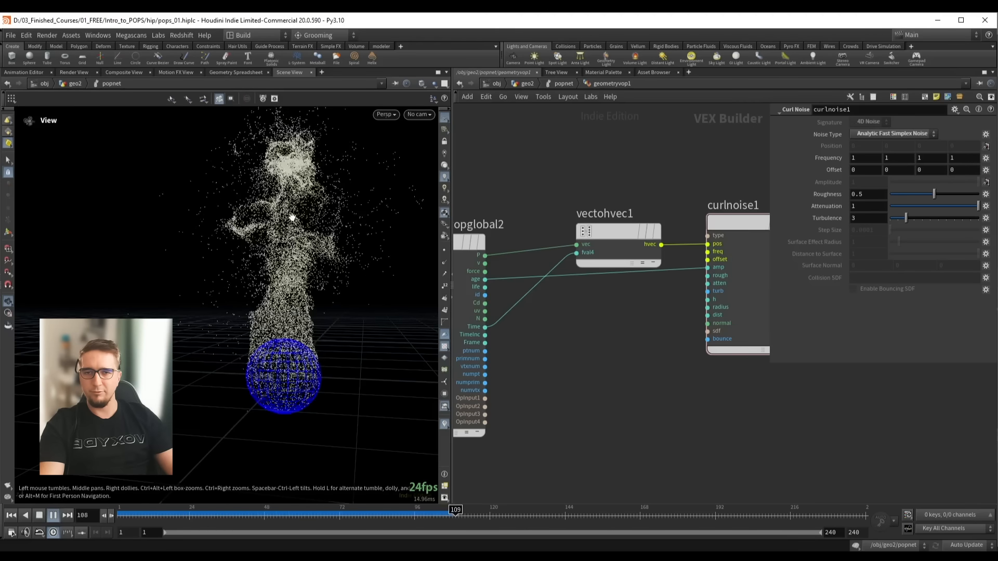
key("Up")
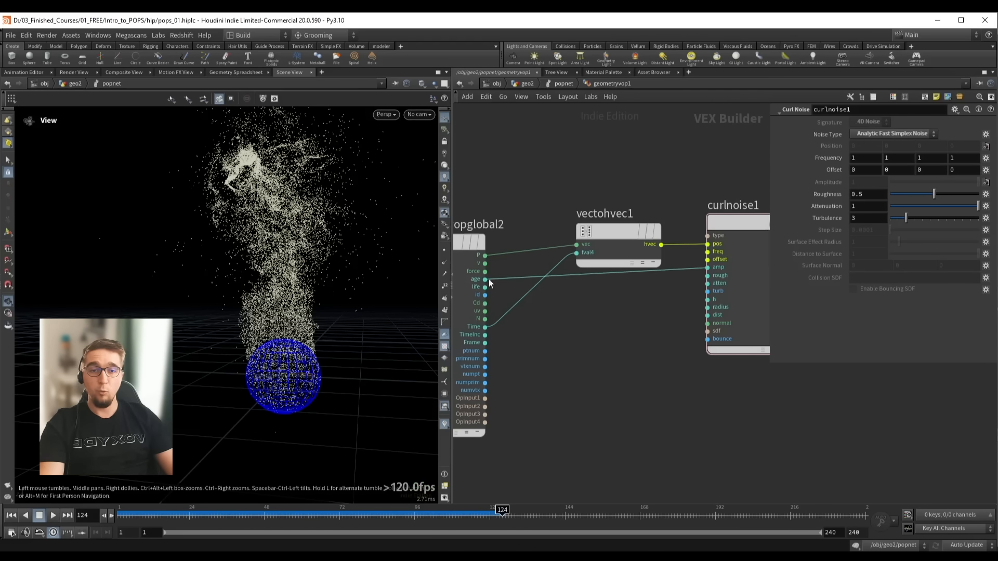
Insert a Fit Range node into the wire between the age output and curlnoise1's amp input
left_click_drag(580, 275, 584, 320)
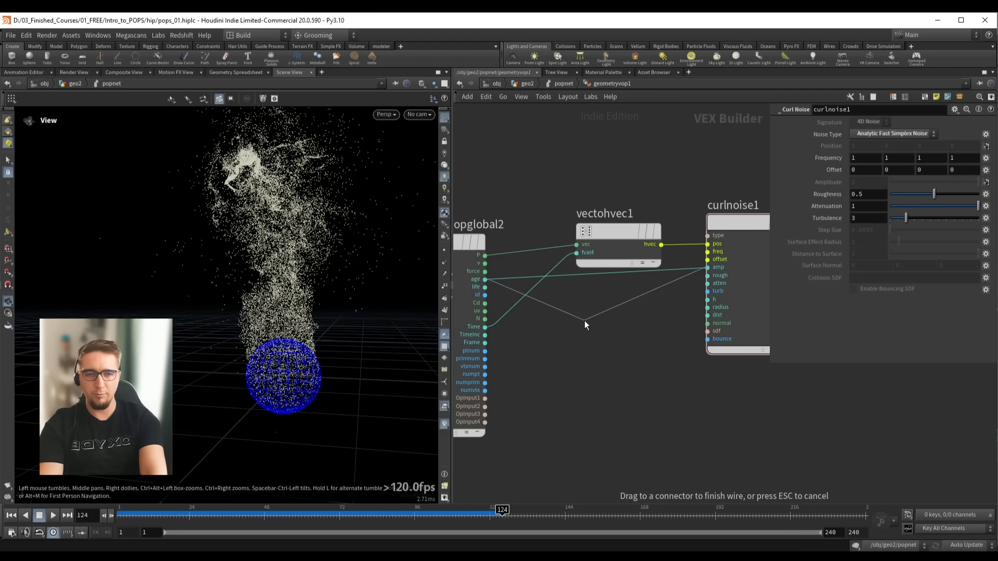
left_click_drag(584, 320, 584, 320)
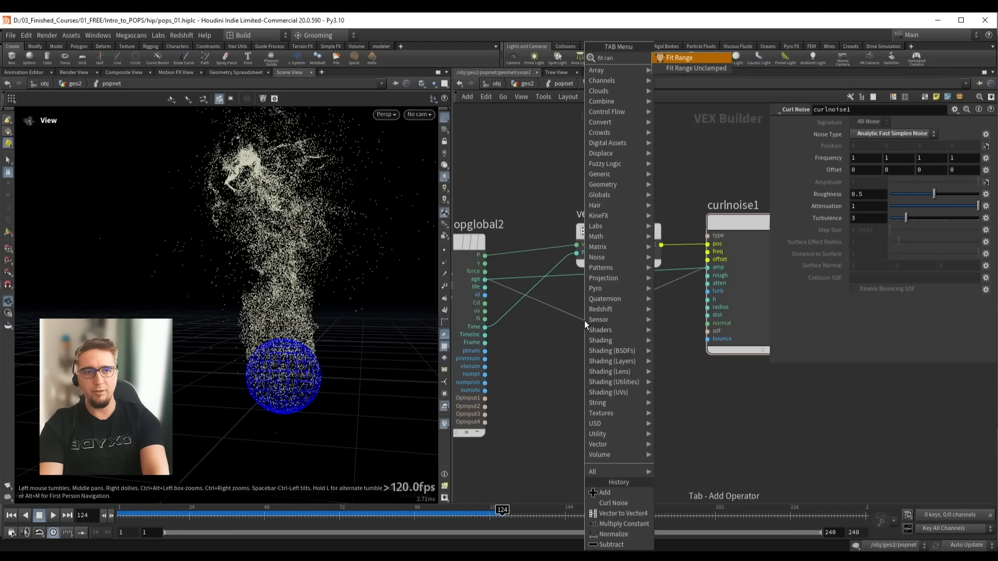
key("Escape")
middle_click_drag(704, 421, 677, 410)
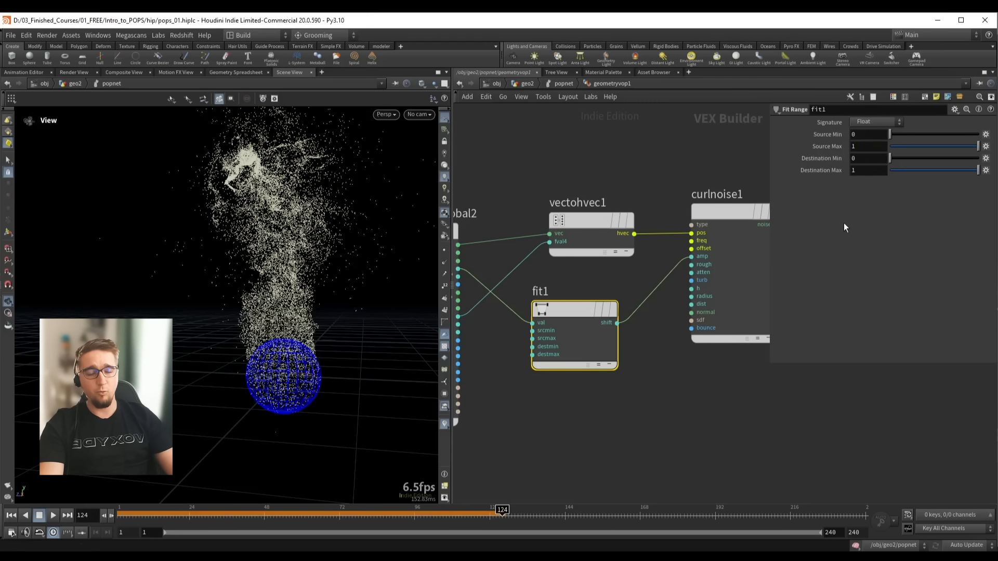
Replay the simulation from the first frame to examine the effect of the Fit Range node
middle_click_drag(637, 265, 622, 263)
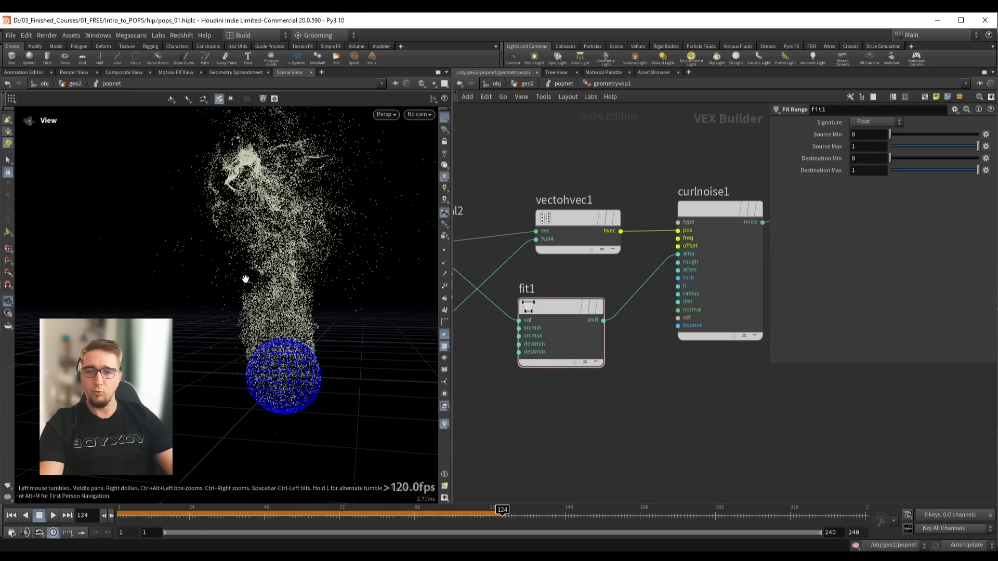
key("ctrl+Up")
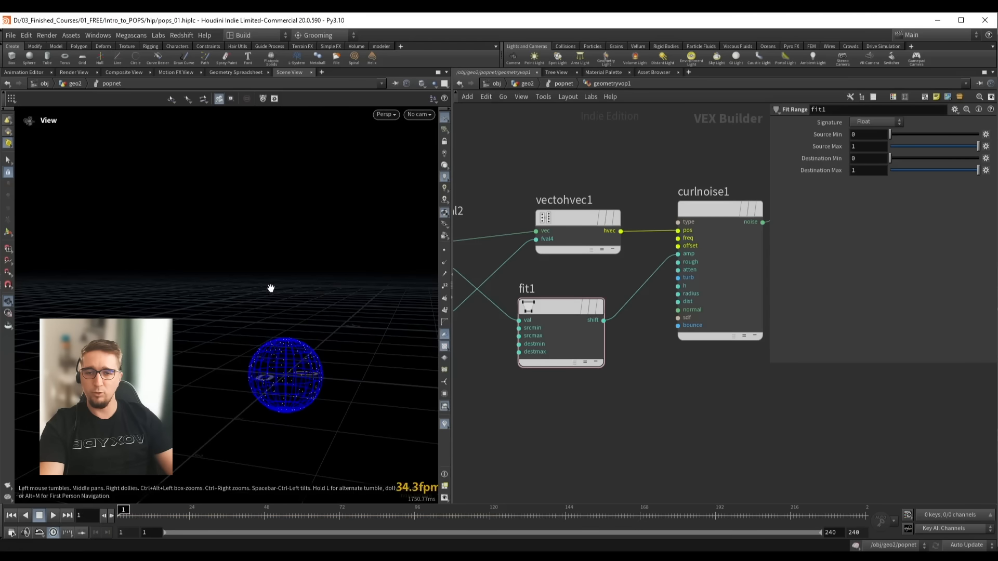
key("Up")
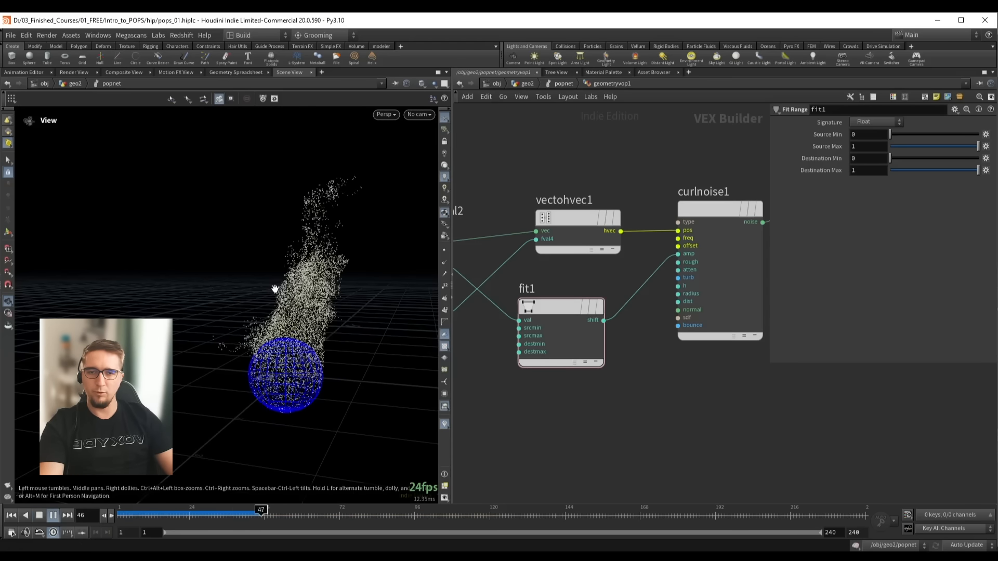
key("Up")
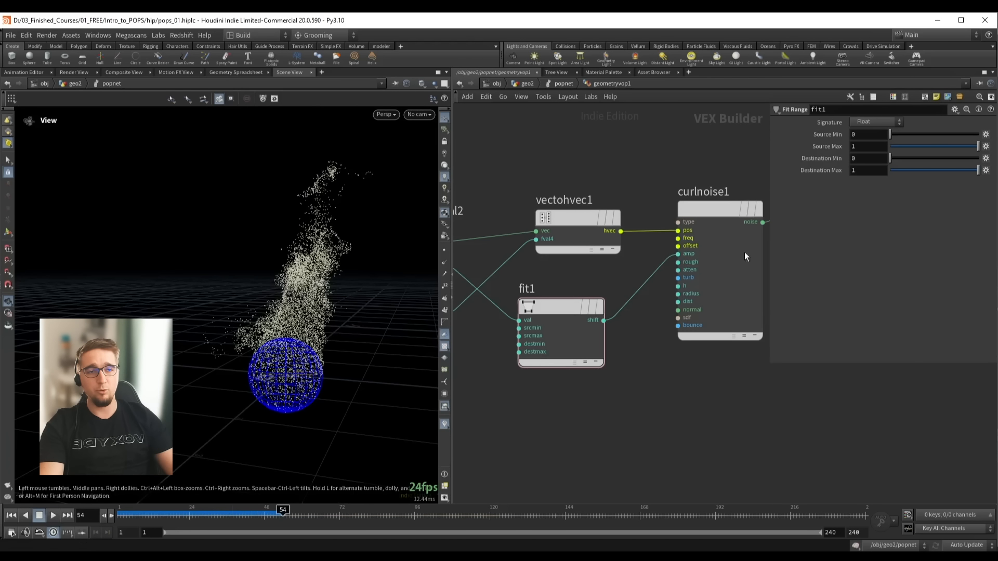
Set fit1's Destination Max to 0.5 and replay the simulation from the first frame
left_click_drag(872, 173, 837, 175)
left_click(859, 189)
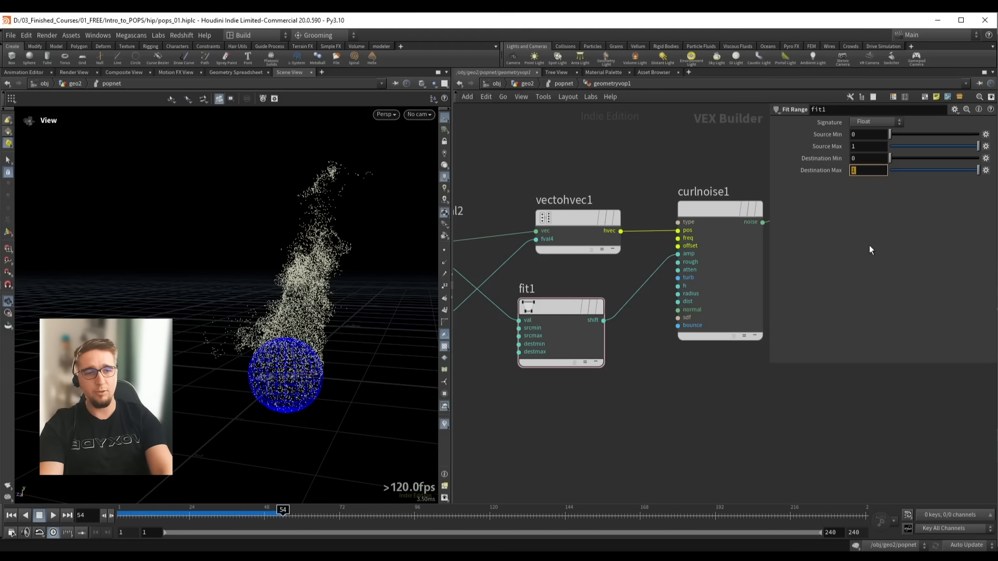
type(".5")
key("Return")
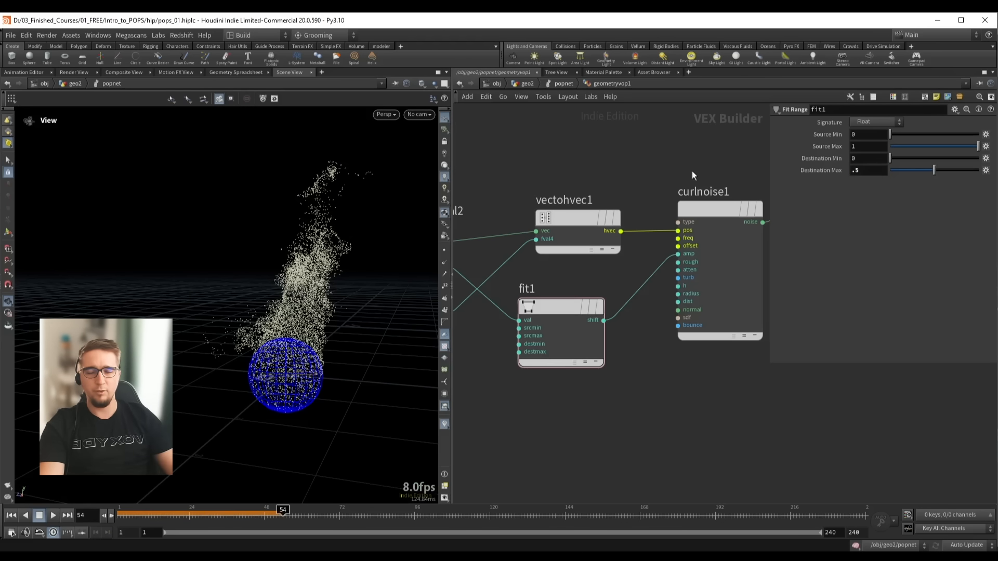
key("ctrl+Up")
key("Up")
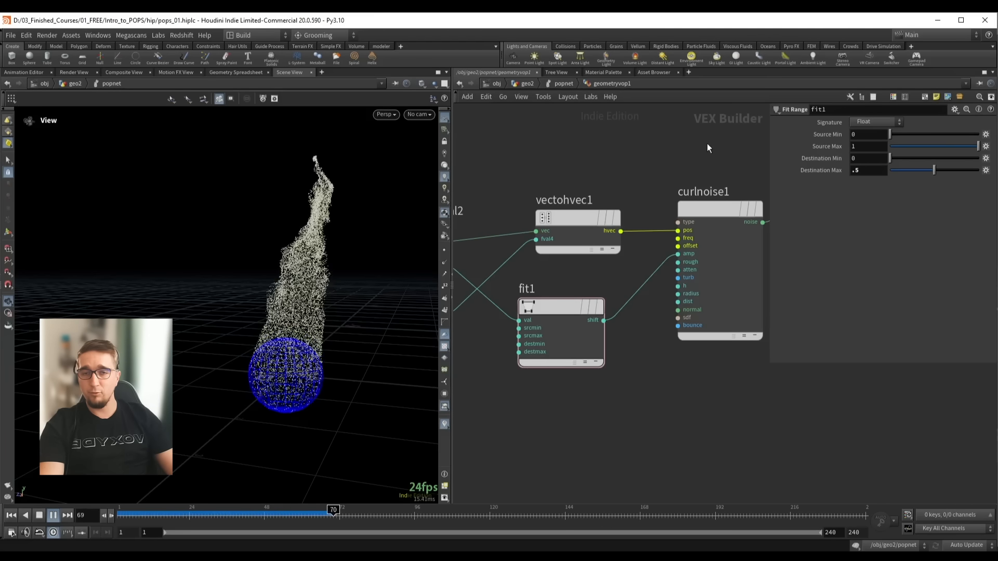
key("Up")
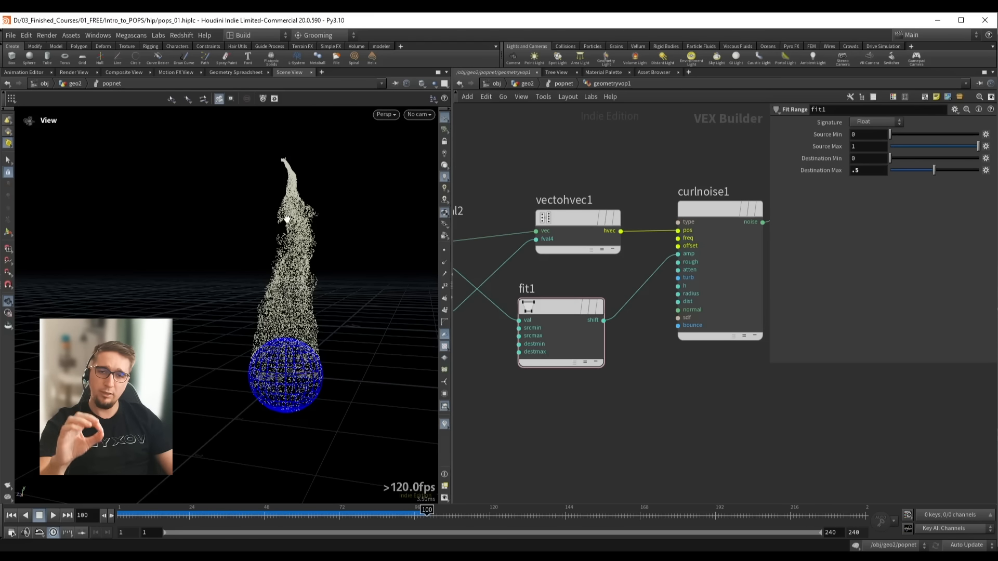
Invert fit1's output range by setting Destination Min to 1 and Destination Max to 0
left_click(869, 159)
type("1")
key("Tab")
type("0")
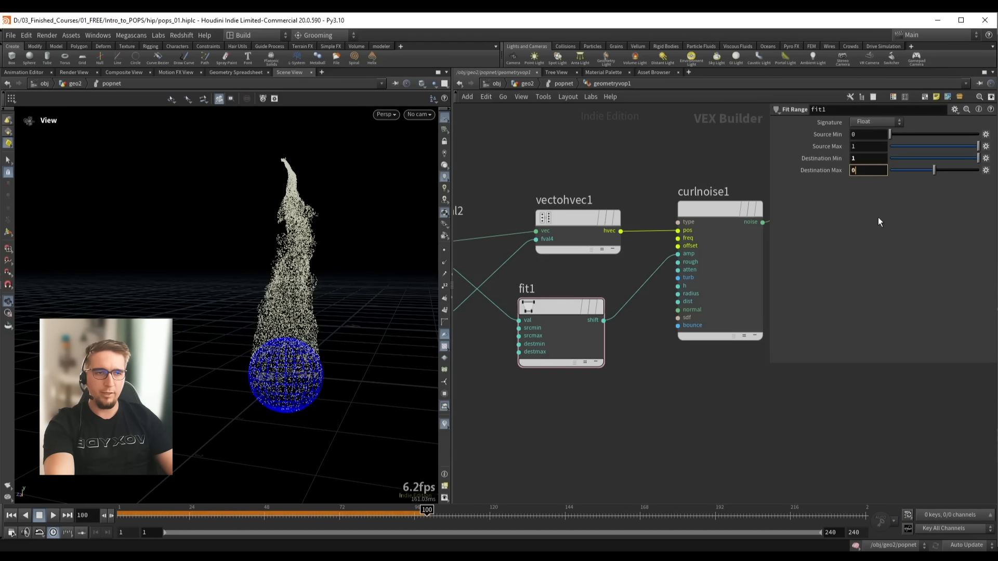
key("Return")
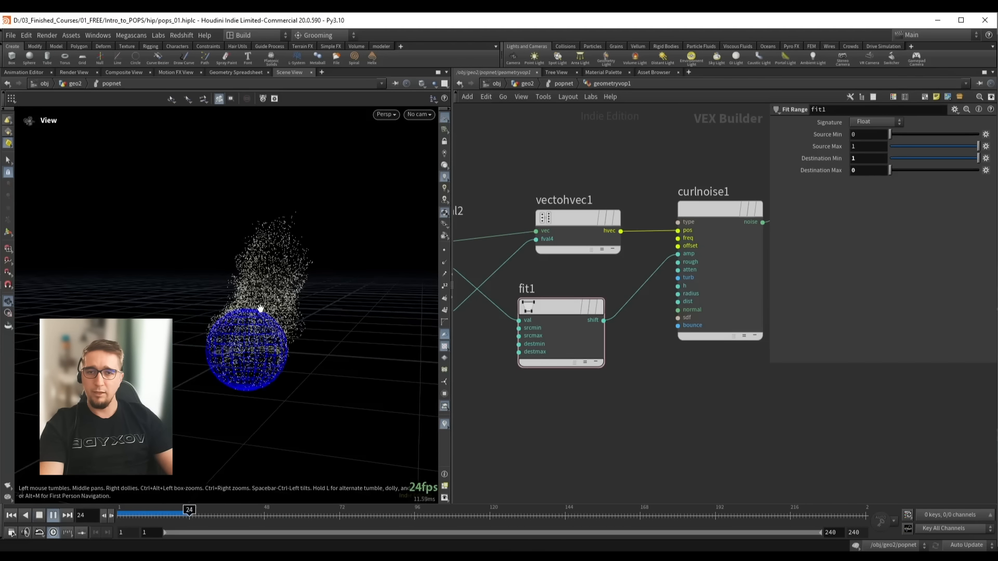
Play the simulation with the inverted fit range and examine how the noise changes between the sphere and the goal point
key("Up")
middle_click_drag(281, 187, 279, 230)
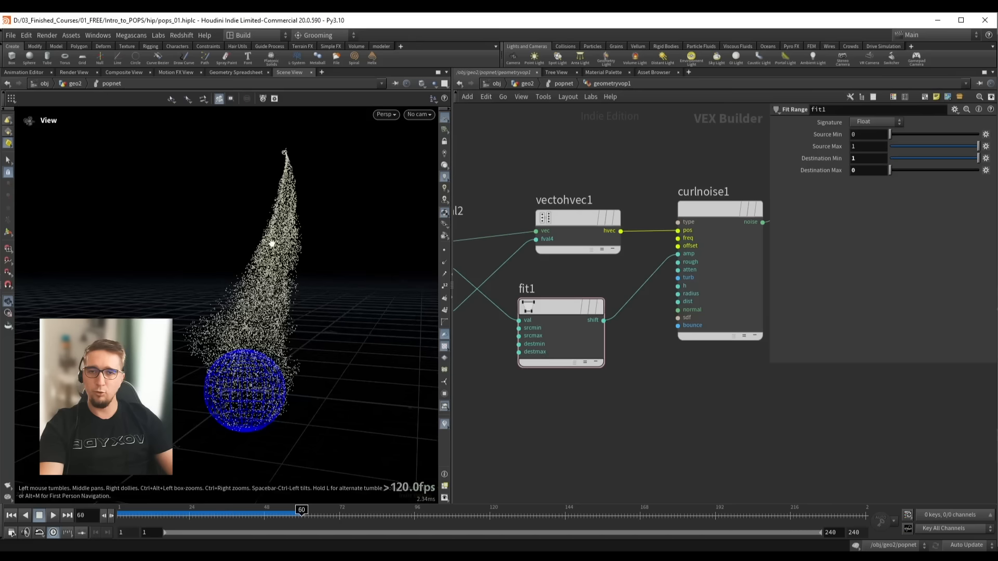
key("Up")
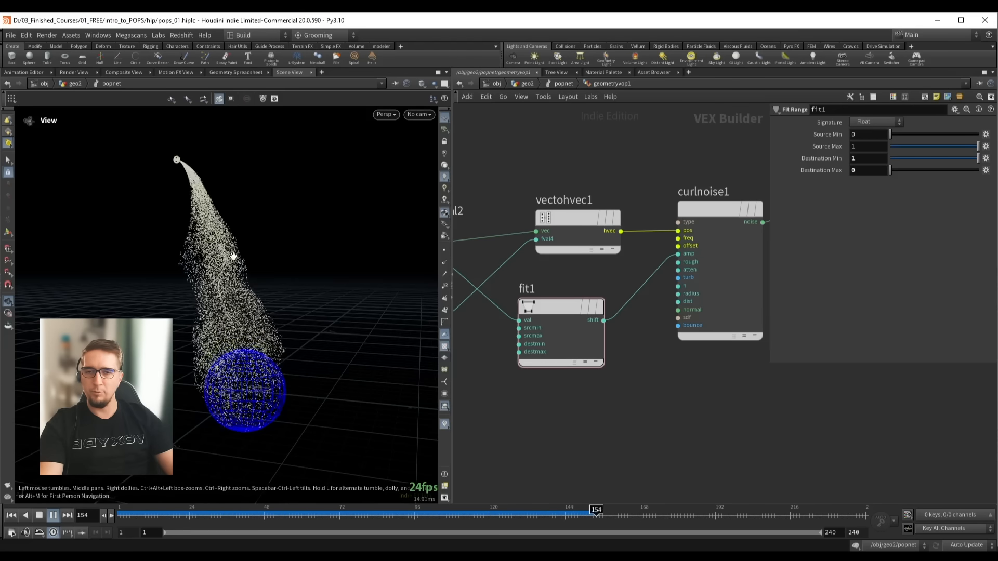
key("Up")
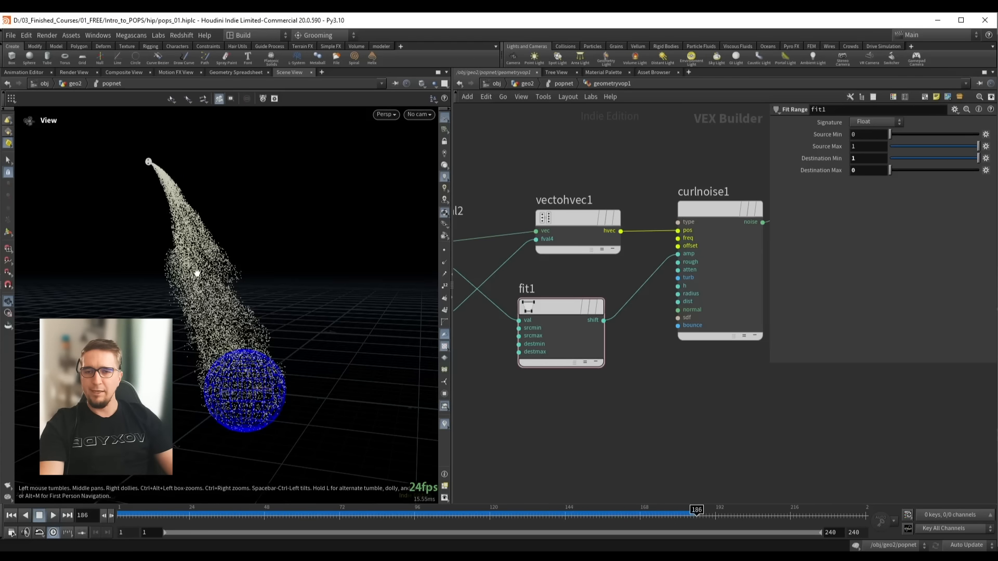
left_click_drag(197, 272, 220, 294)
middle_click_drag(215, 327, 232, 298)
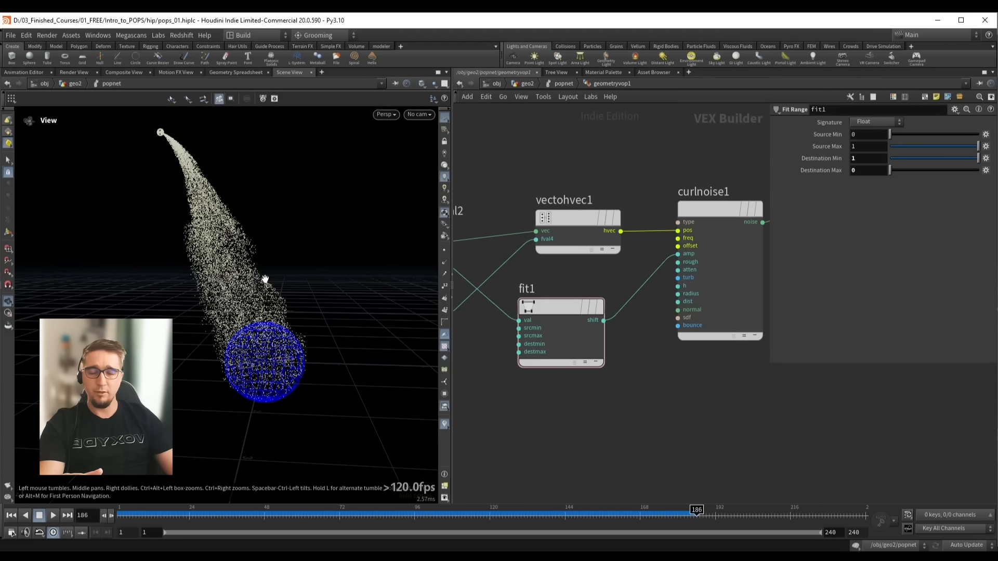
Lower fit1's Source Max to about 0.335 and replay the simulation from the first frame
left_click_drag(932, 148, 920, 145)
left_click_drag(278, 350, 279, 341)
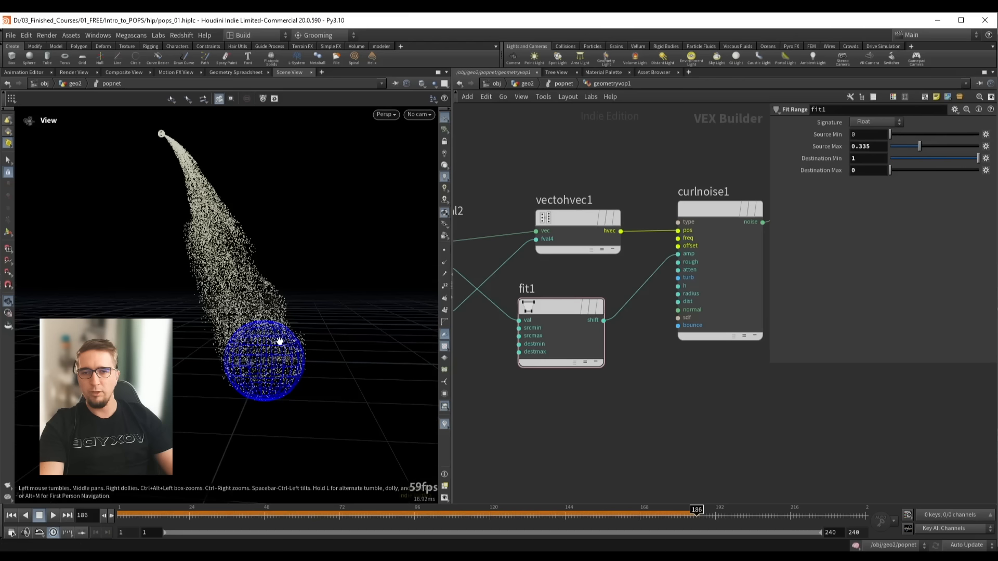
key("ctrl+Up")
key("Up")
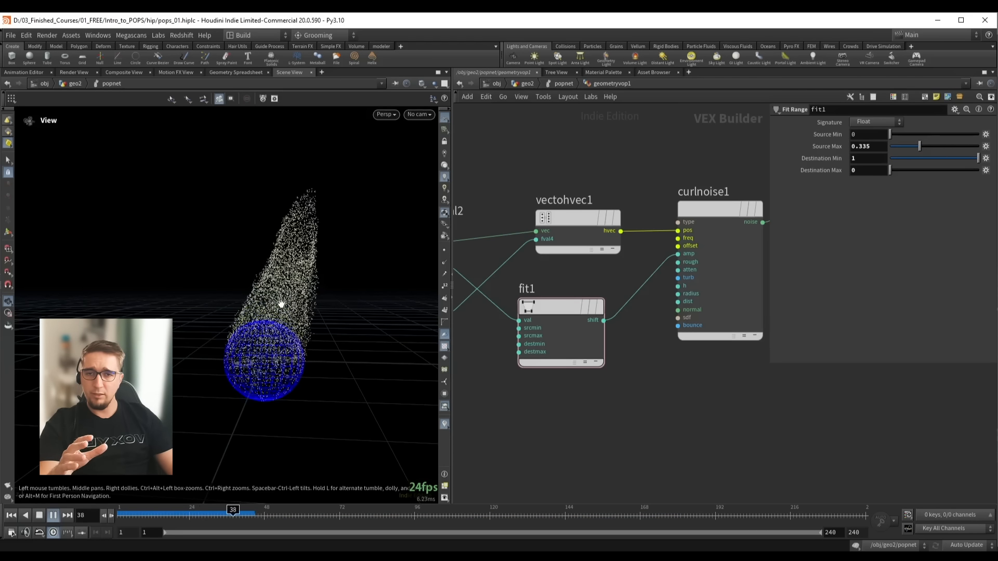
key("Up")
Set fit1's Destination Min to 3 and Source Max to about 0.518, replaying the simulation to check the noise
left_click_drag(851, 159, 864, 159)
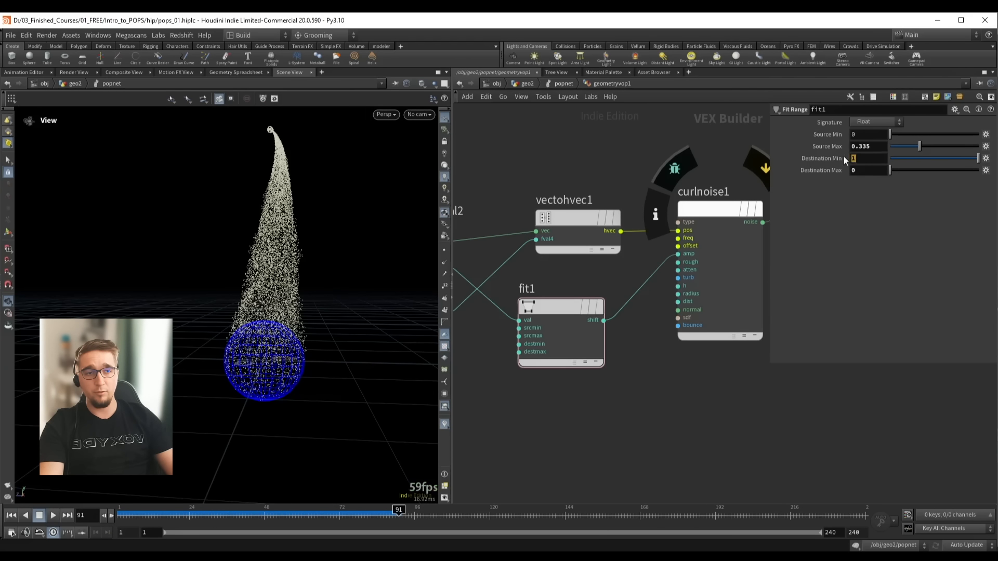
type("3")
key("Return")
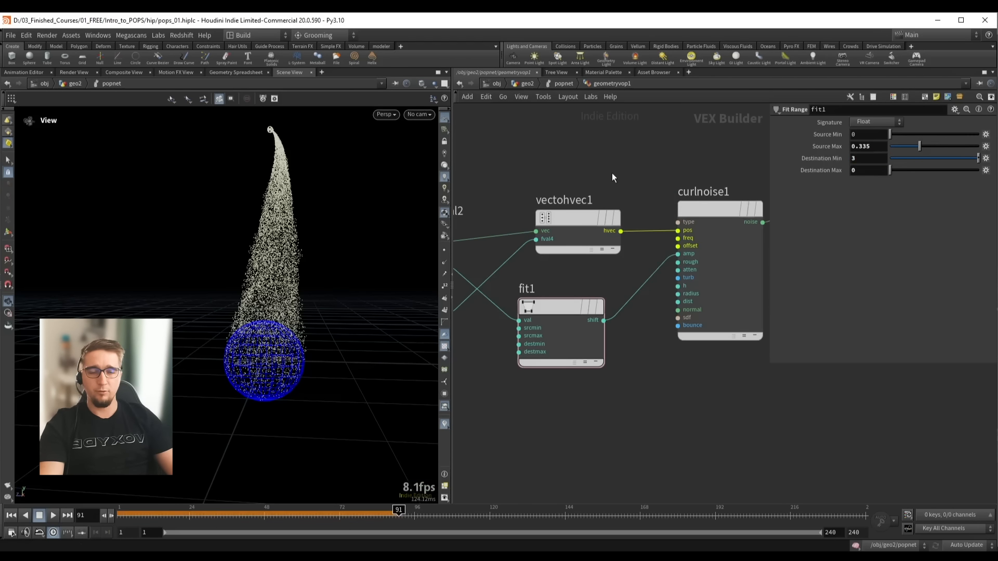
key("ctrl+Up")
key("Up")
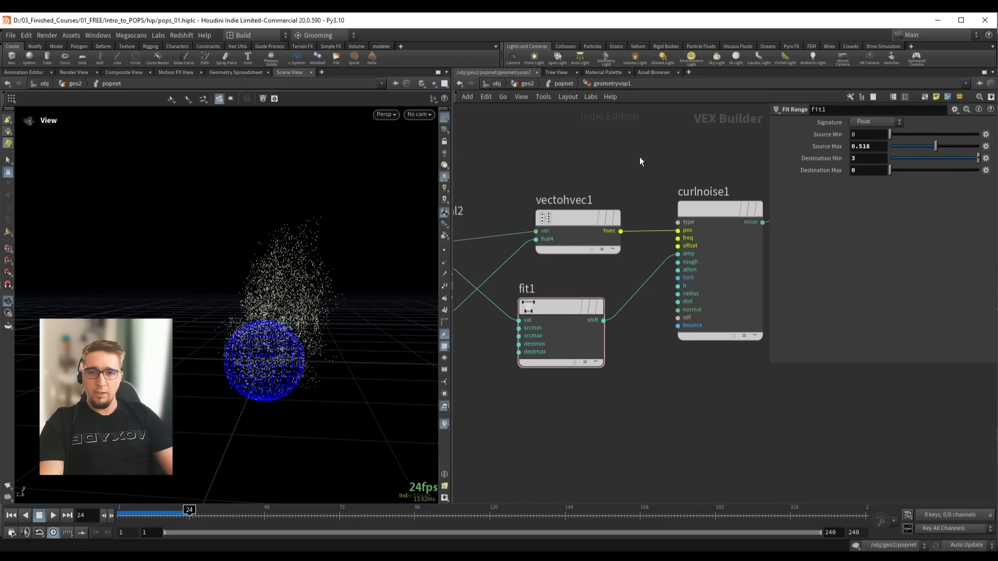
key("ctrl+Up")
key("Up")
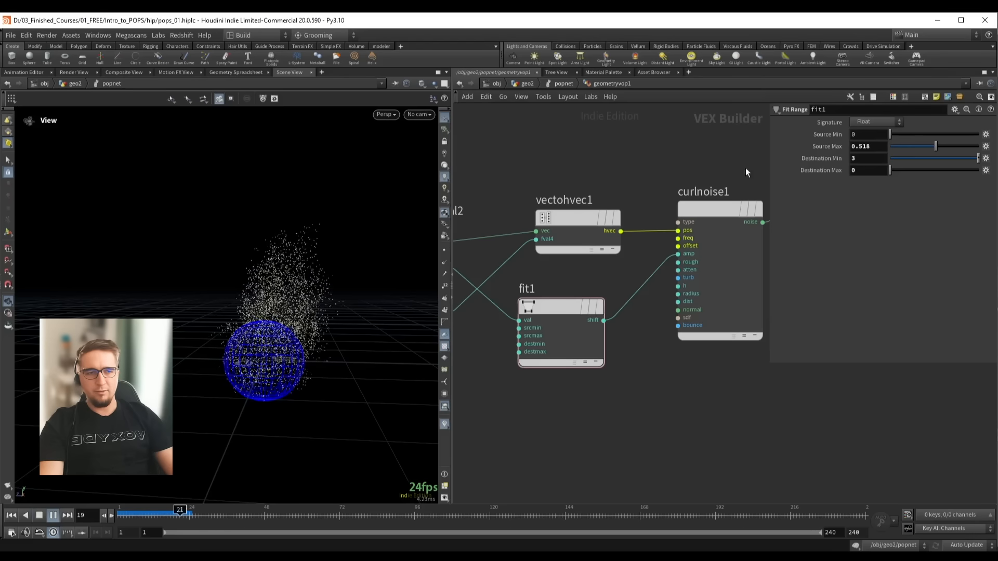
Raise fit1's Source Max to about 0.824 and replay the simulation
left_click_drag(941, 146, 963, 146)
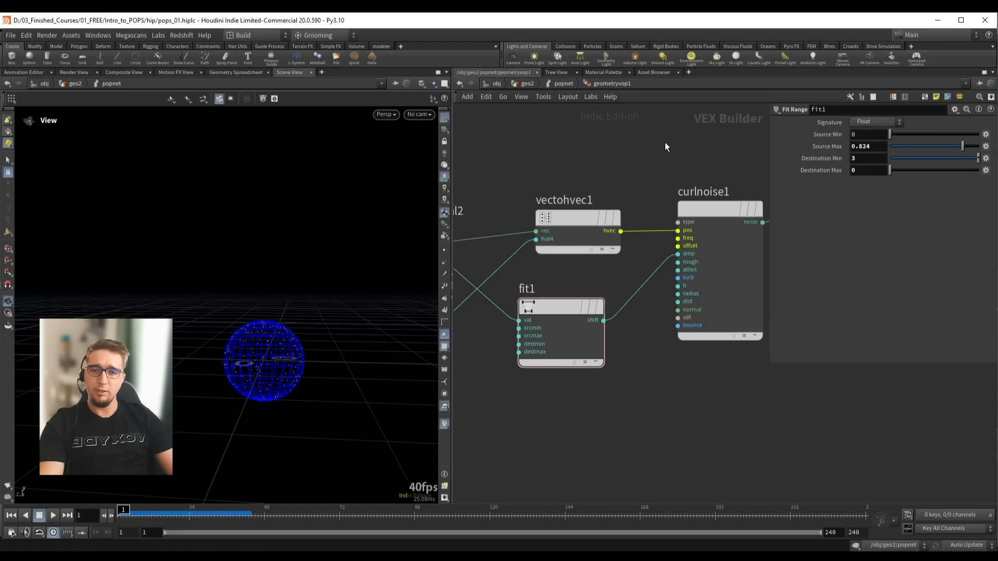
key("Up")
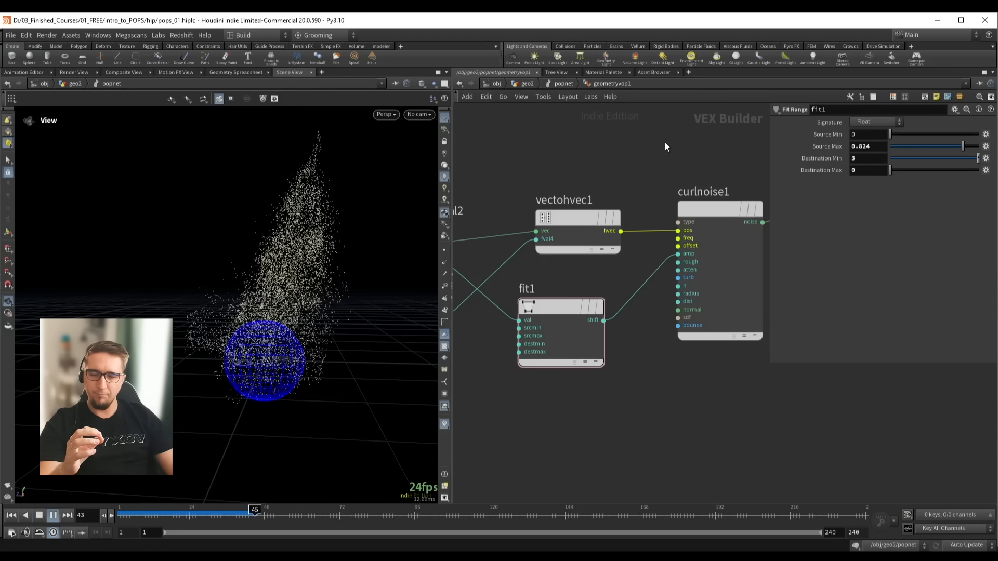
key("Up")
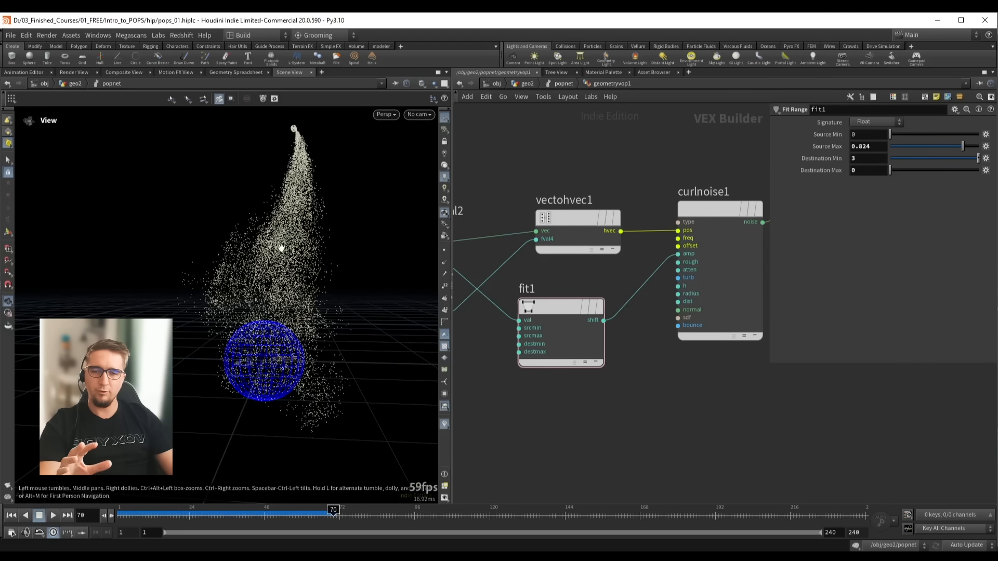
Move fit1 closer to geometryvopglobal2 and reset its source and destination ranges to 0 and 1
scroll(579, 309, "down", 3)
middle_click_drag(579, 309, 628, 312)
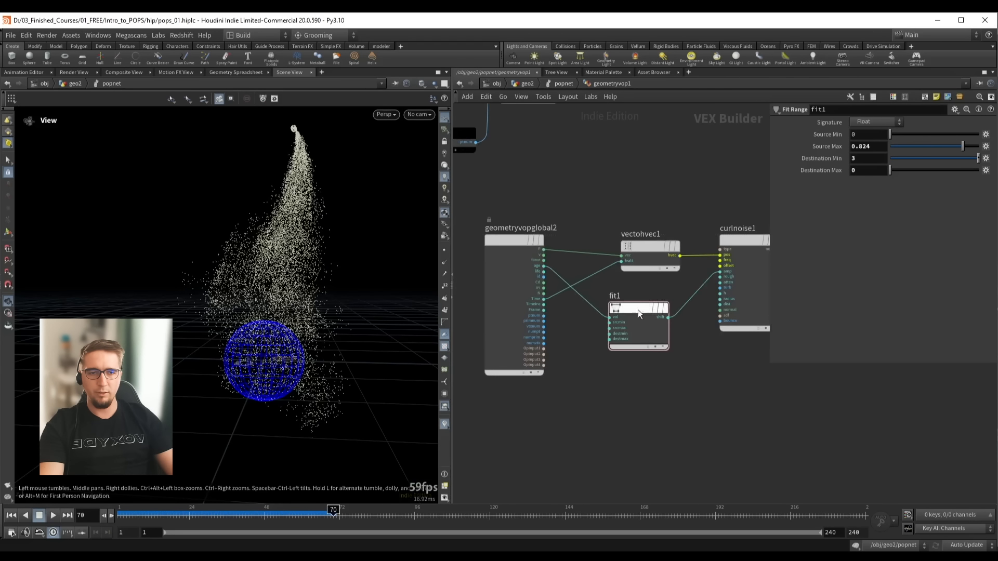
left_click_drag(638, 309, 609, 315)
middle_click_drag(699, 323, 678, 326)
double_click(870, 148)
type("1")
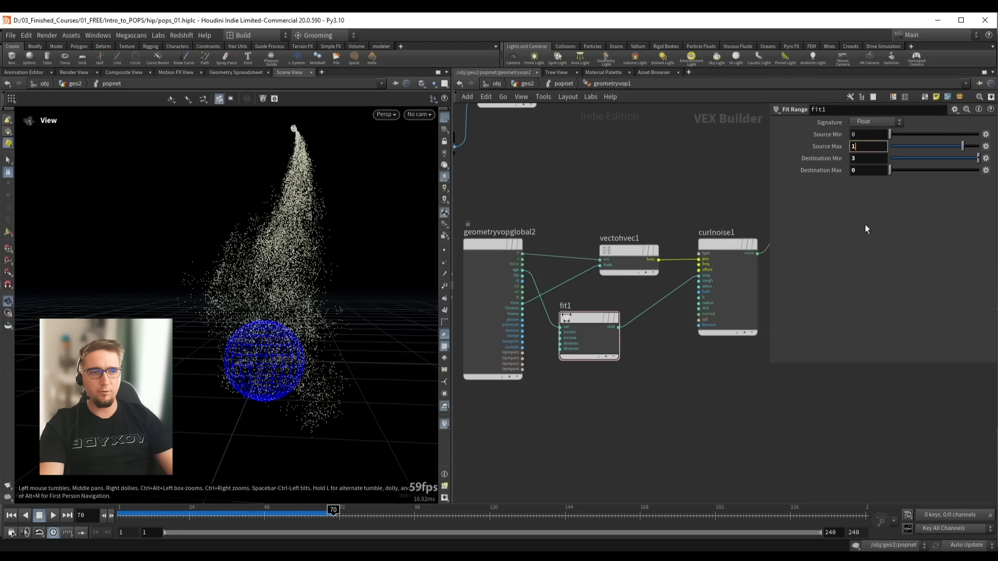
key("Return")
type("0")
key("Return")
left_click_drag(870, 158, 825, 170)
type("1")
key("Return")
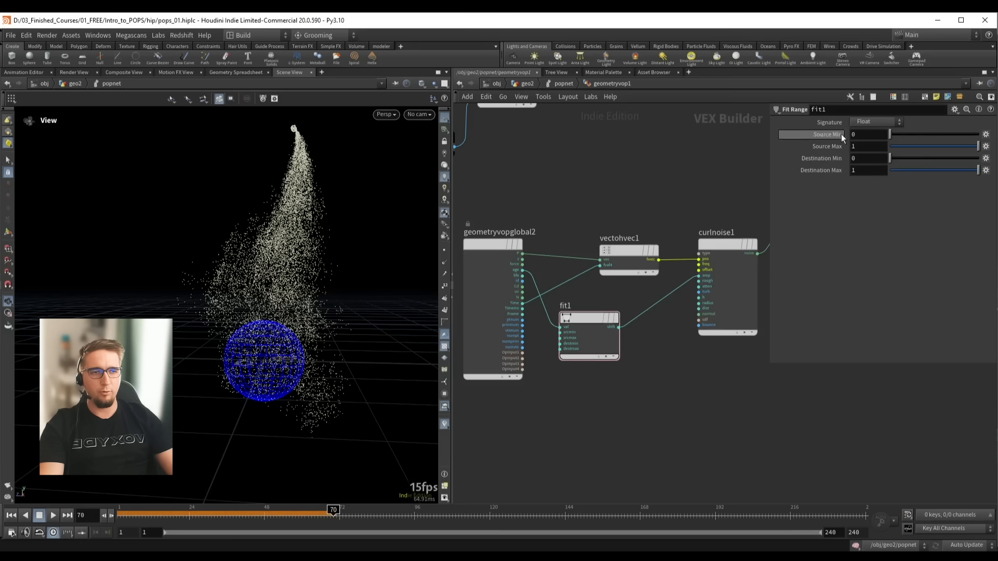
Insert a Ramp Parameter node between fit1 and curlnoise1's amp input, with its ramp type set to Spline Ramp (float)
scroll(586, 284, "up", 2)
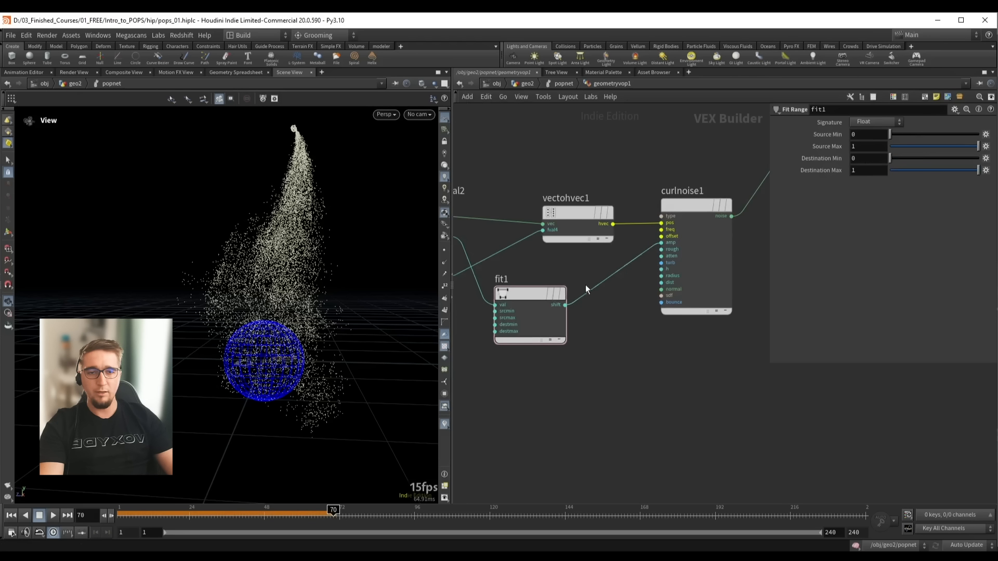
key("Tab")
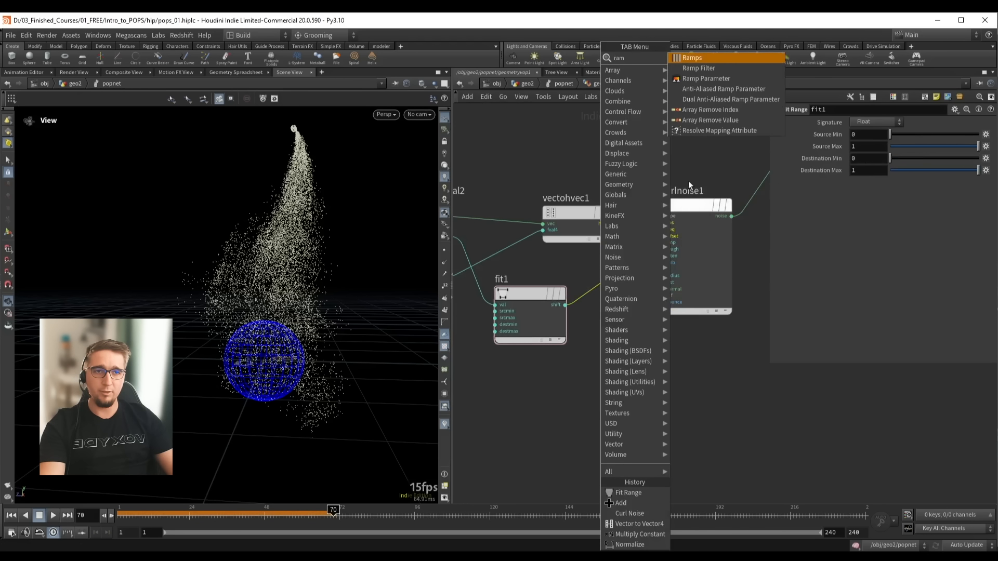
left_click(723, 81)
left_click(641, 297)
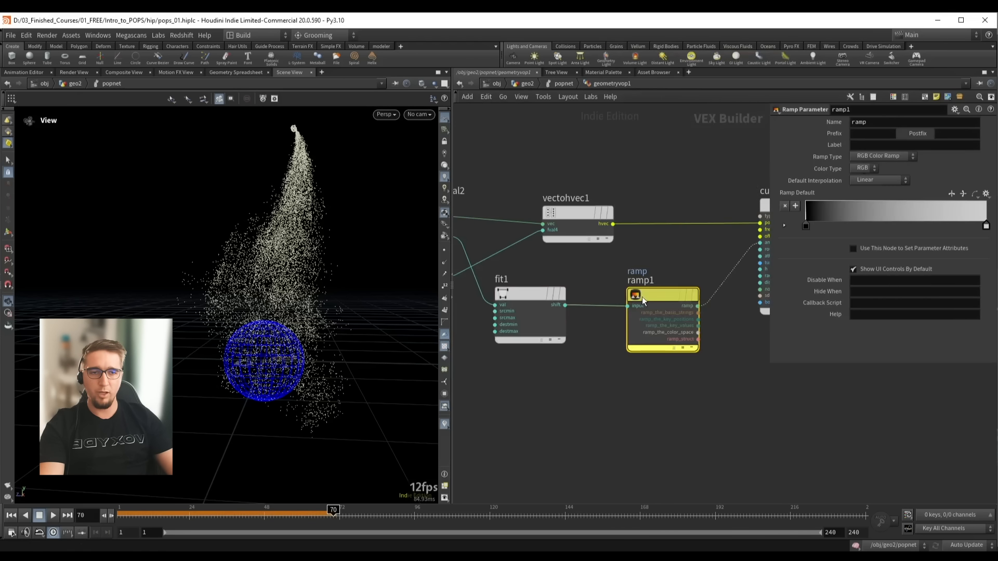
left_click(885, 157)
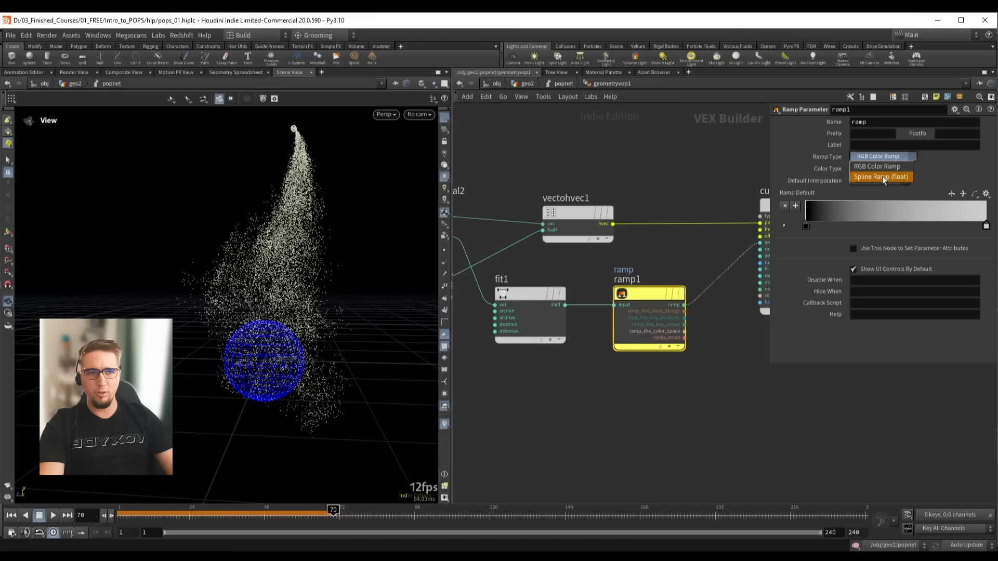
left_click(881, 176)
middle_click_drag(695, 170, 665, 166)
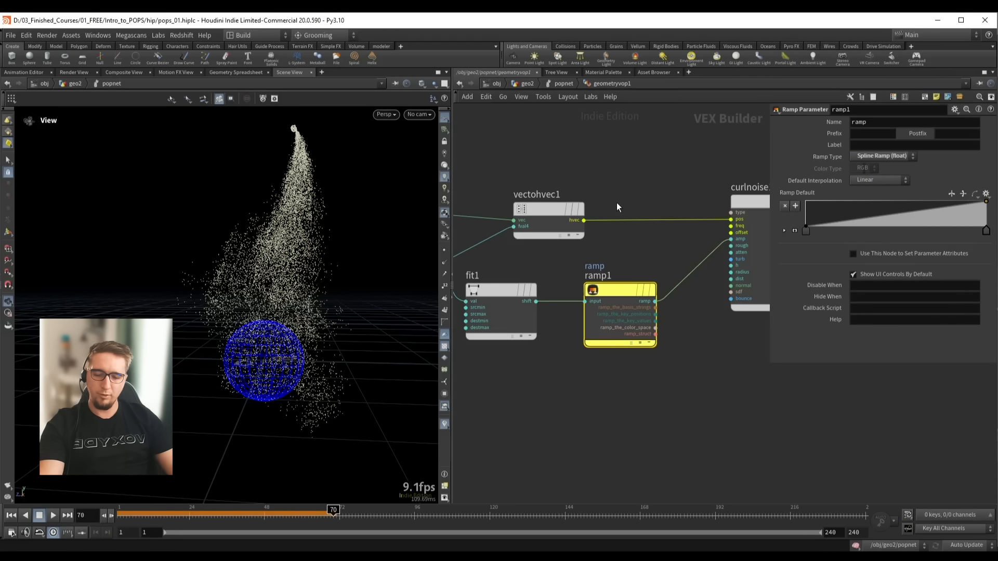
Go back up to the popnet network, expand geometryvop1's ramp and raise its end point to value 1
key("u")
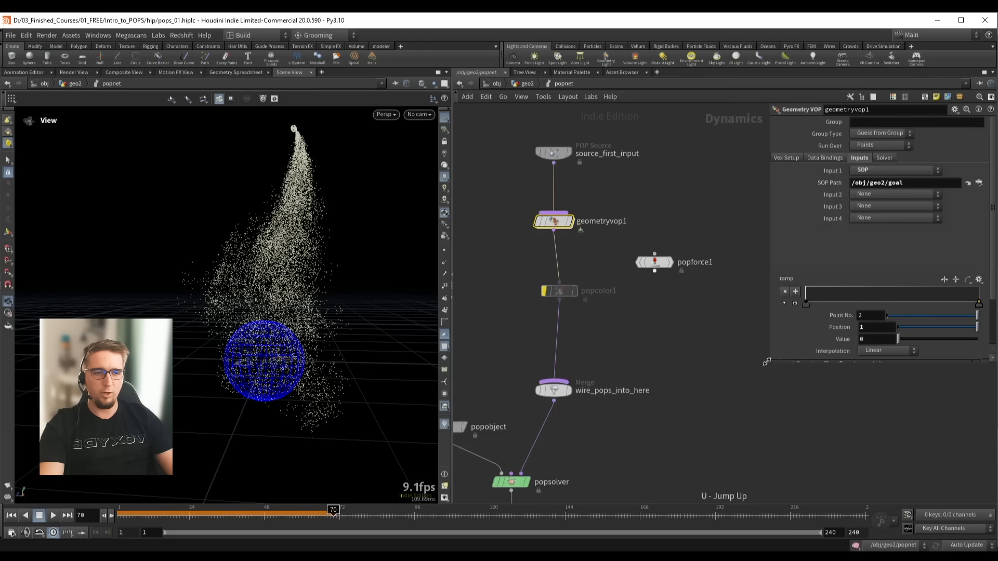
left_click_drag(767, 362, 742, 404)
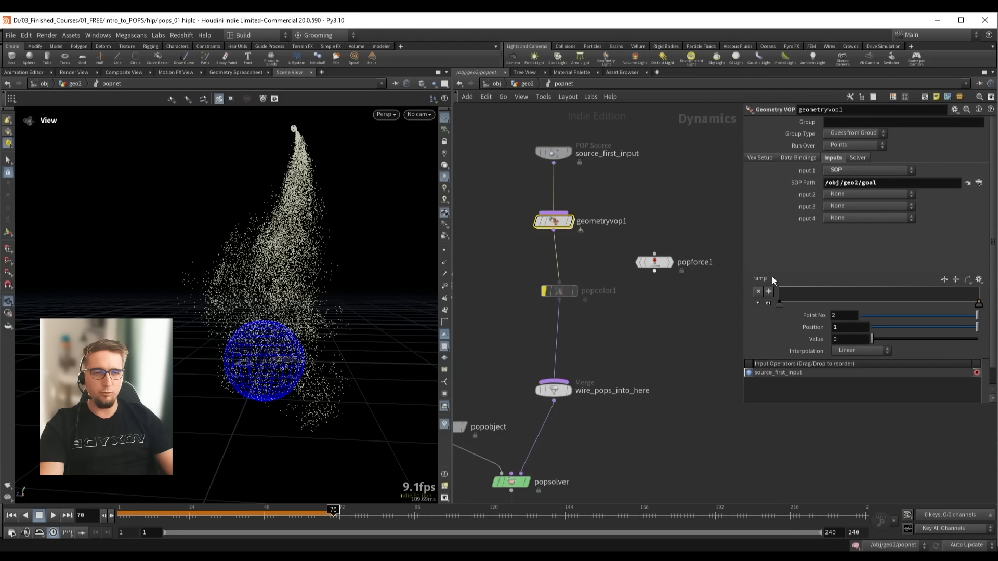
left_click(768, 304)
scroll(813, 229, "down", 2)
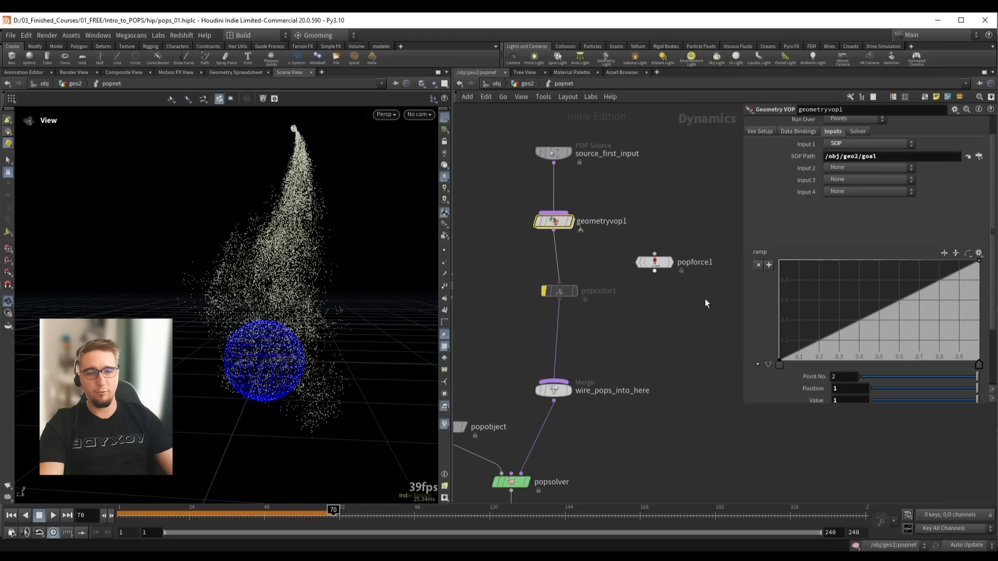
Replay the simulation from the first frame to examine the noise driven by the linear ramp
key("ctrl+Up")
key("Up")
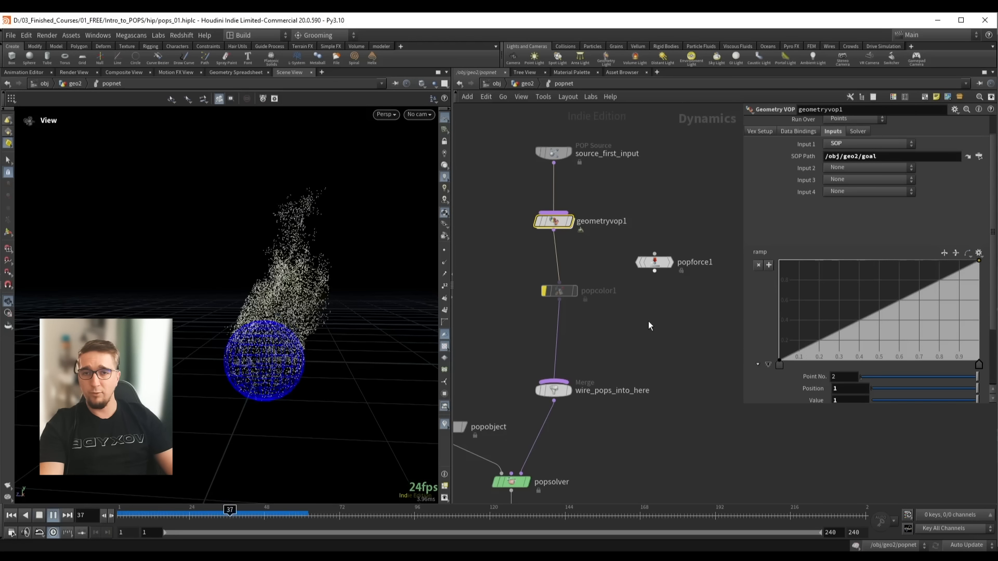
key("Up")
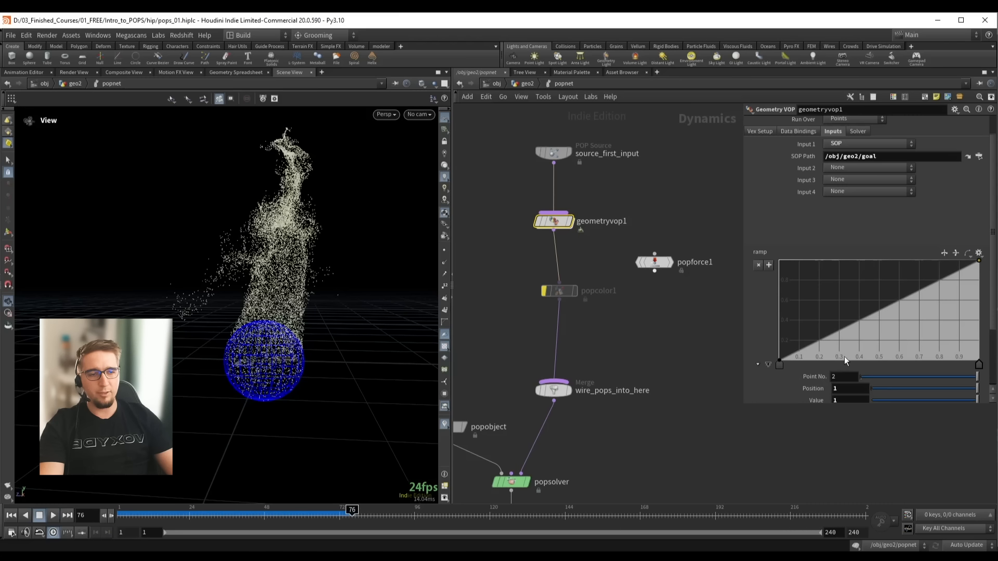
Shape geometryvop1's ramp into a peak of value 1 at about position 0.3, falling to 0 at the end, and replay the simulation
left_click_drag(840, 331, 840, 257)
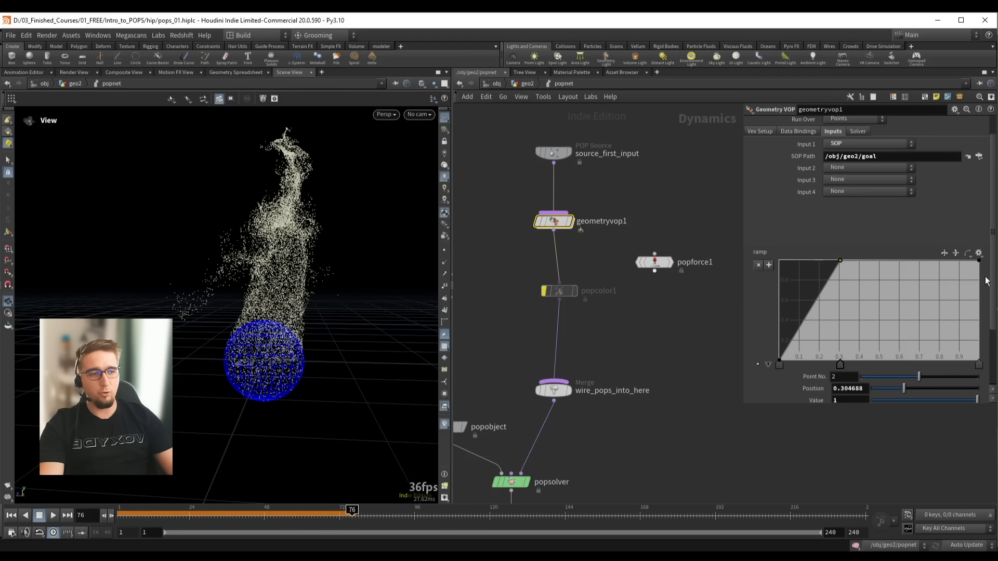
left_click_drag(978, 261, 980, 363)
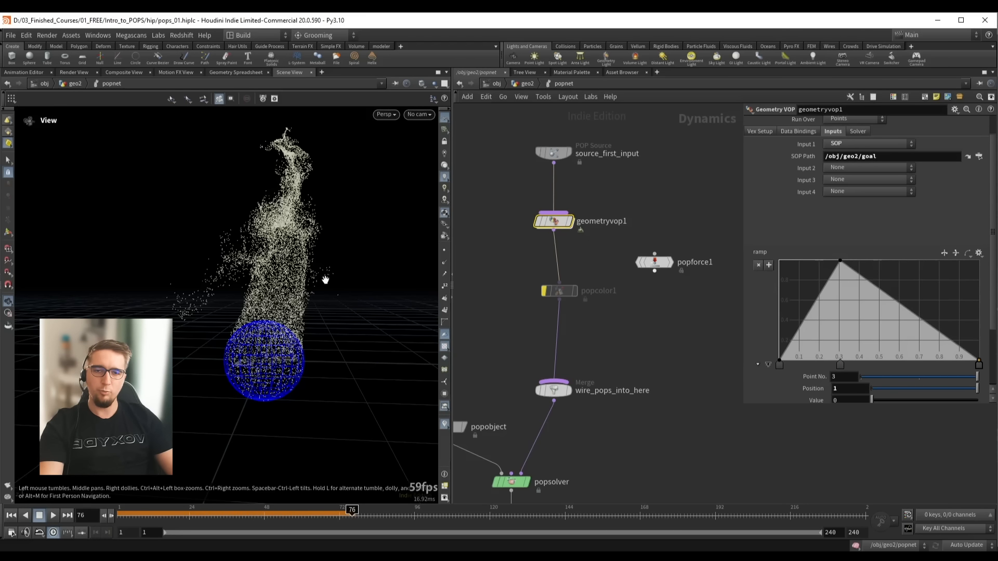
key("ctrl+Up")
key("Up")
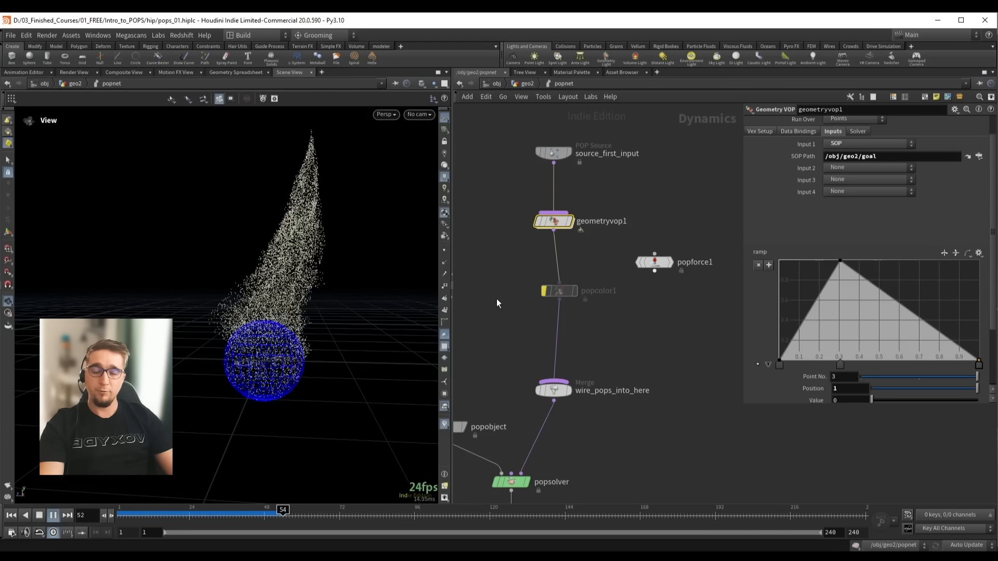
Inside geometryvop1, disconnect ramp1 from curlnoise1's amp input and delete the ramp1 node
key("Up")
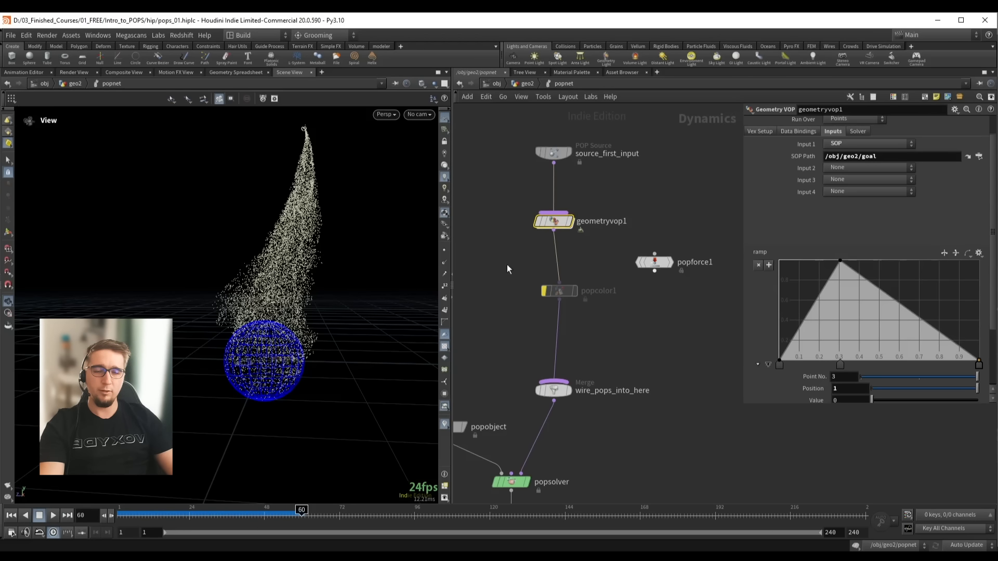
double_click(553, 221)
key("y")
left_click_drag(629, 293, 649, 303)
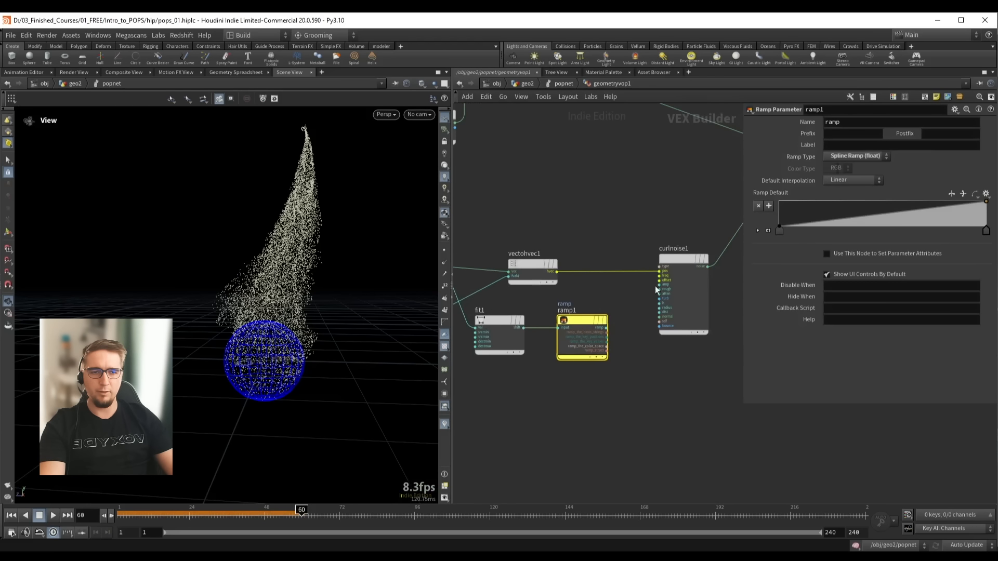
left_click(674, 266)
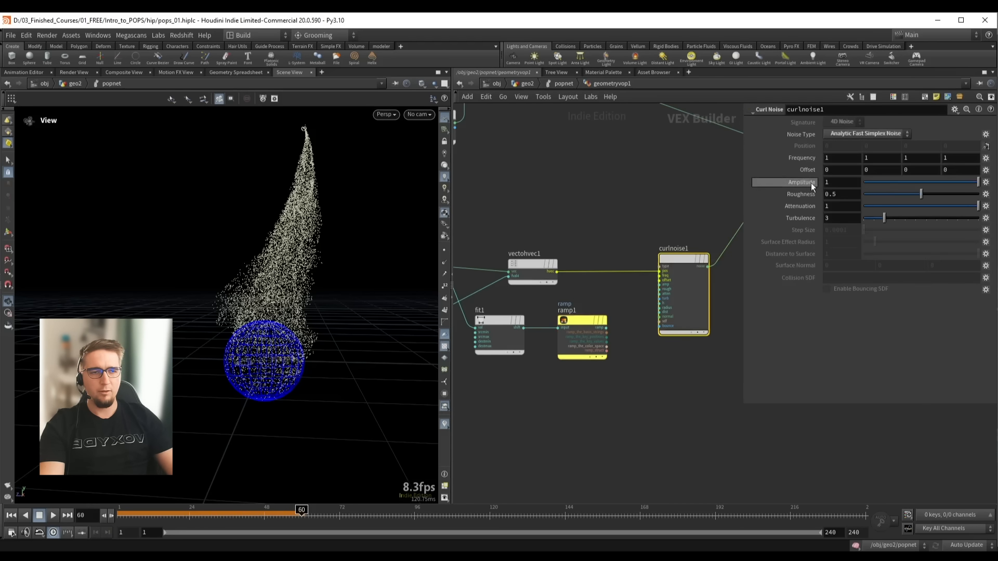
middle_click_drag(604, 238, 698, 255)
left_click_drag(544, 316, 516, 316)
left_click_drag(631, 381, 608, 383)
left_click_drag(712, 385, 688, 385)
middle_click_drag(704, 357, 661, 366)
left_click(665, 422)
key("Delete")
Move fit1 up towards the goal-direction branch and insert a Multiply node between normalize1 and add1
left_click_drag(556, 387, 567, 260)
middle_click_drag(624, 211, 513, 288)
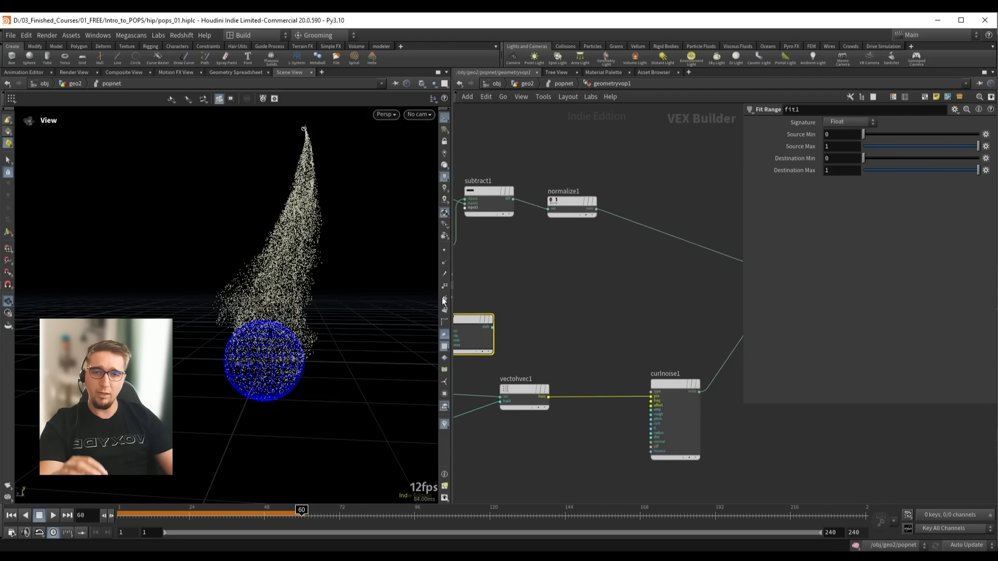
left_click(634, 221)
key("Tab")
type("mul")
key("Return")
left_click(637, 242)
middle_click_drag(555, 293, 620, 291)
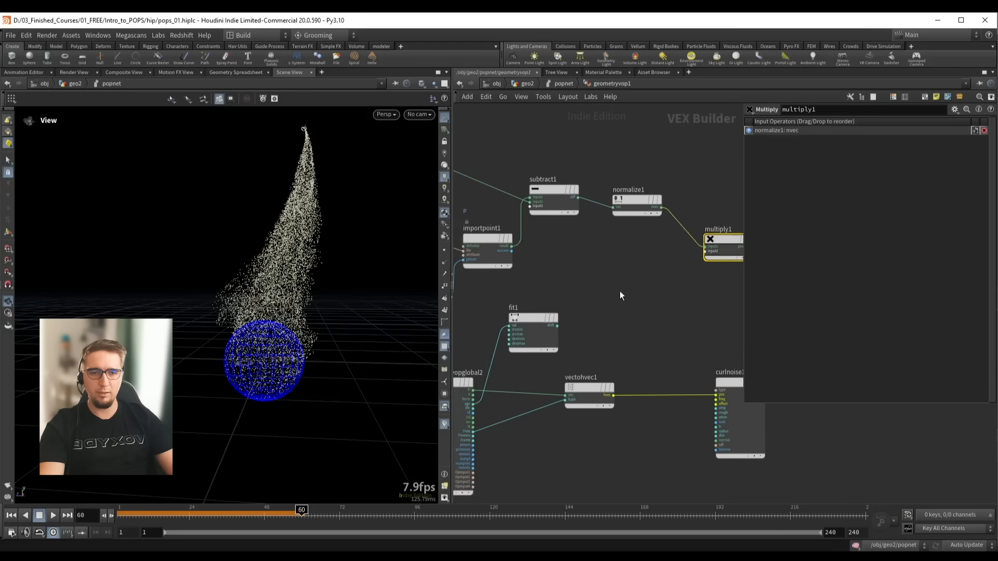
Connect fit1's output to multiply1's second input and replay the simulation from the first frame
left_click(557, 326)
left_click(694, 261)
left_click_drag(539, 315, 585, 303)
middle_click_drag(589, 263, 548, 251)
left_click_drag(551, 241, 518, 328)
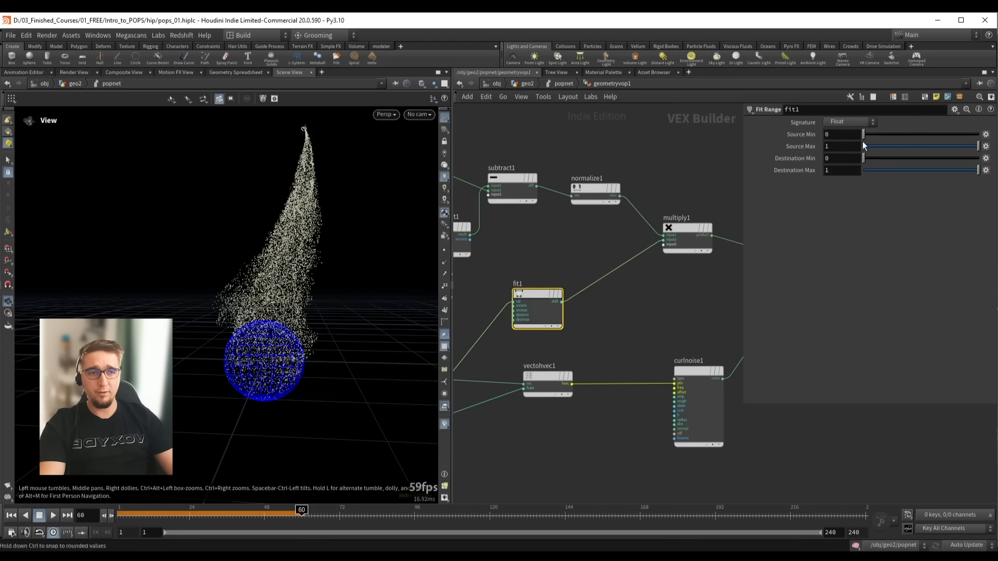
key("ctrl+Up")
key("Up")
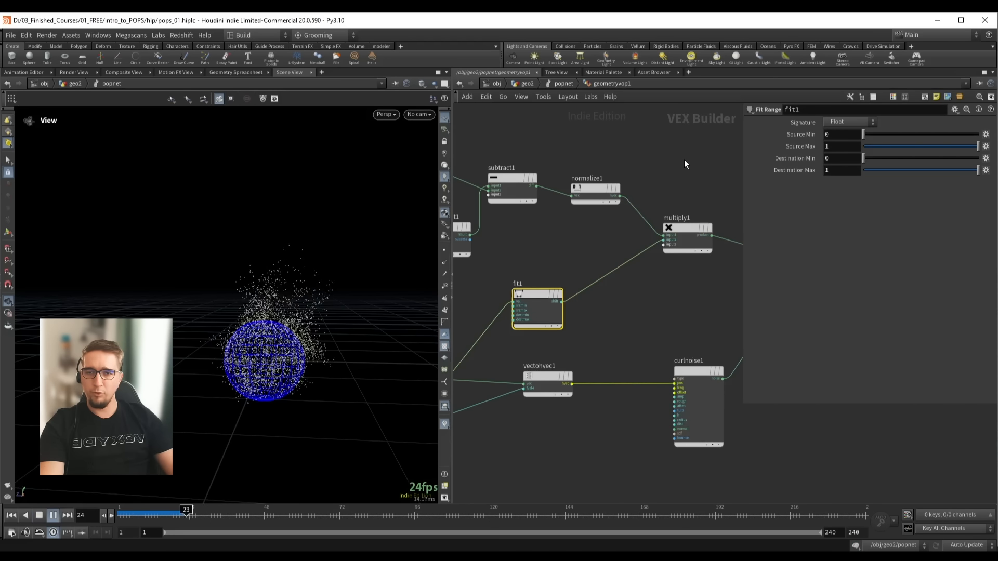
Cut the wire from curlnoise1 to add1 and replay the simulation from the first frame without noise
key("ctrl+Up")
middle_click_drag(723, 323, 618, 311)
key("y")
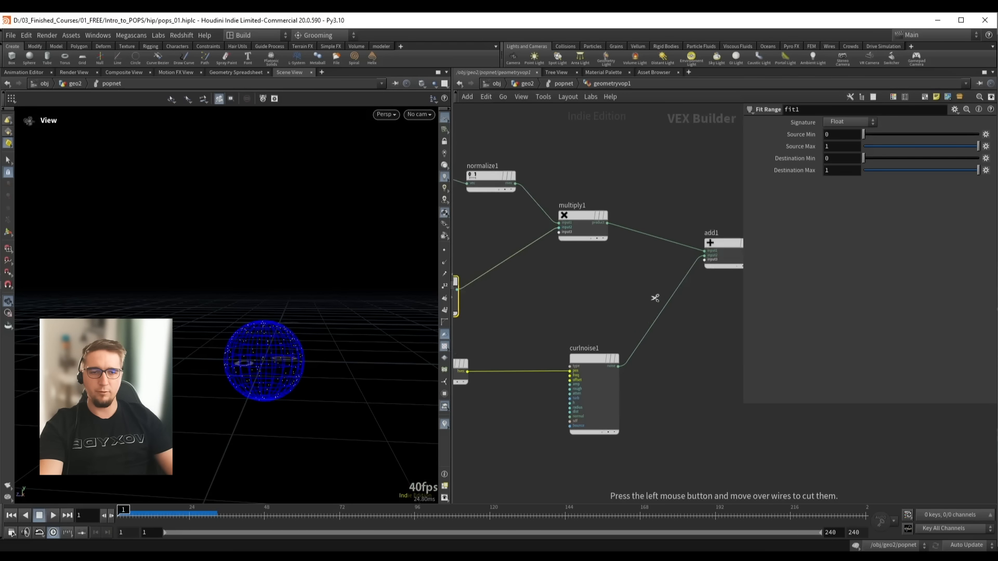
left_click_drag(653, 304, 660, 330)
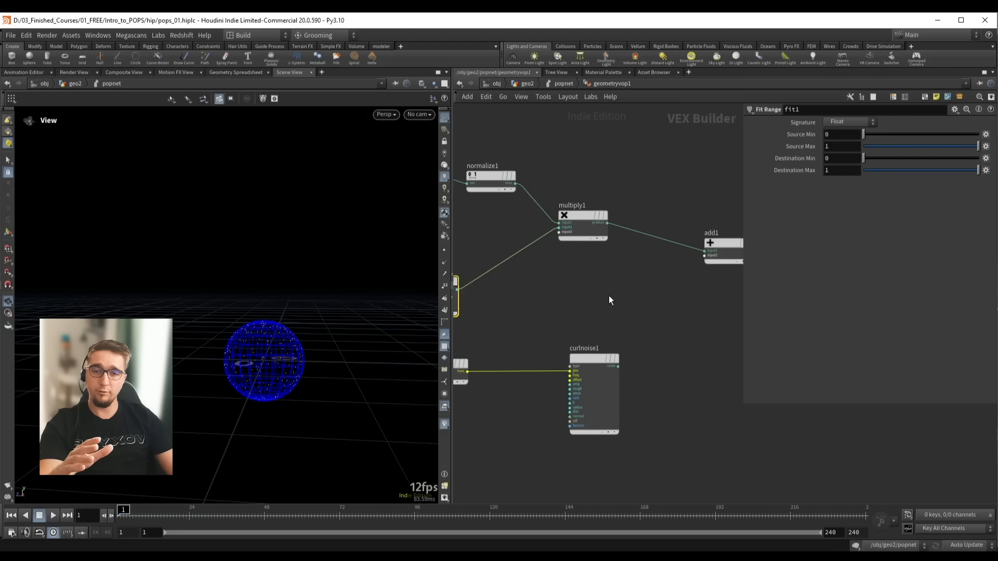
left_click_drag(259, 318, 266, 323)
middle_click_drag(610, 154, 654, 167)
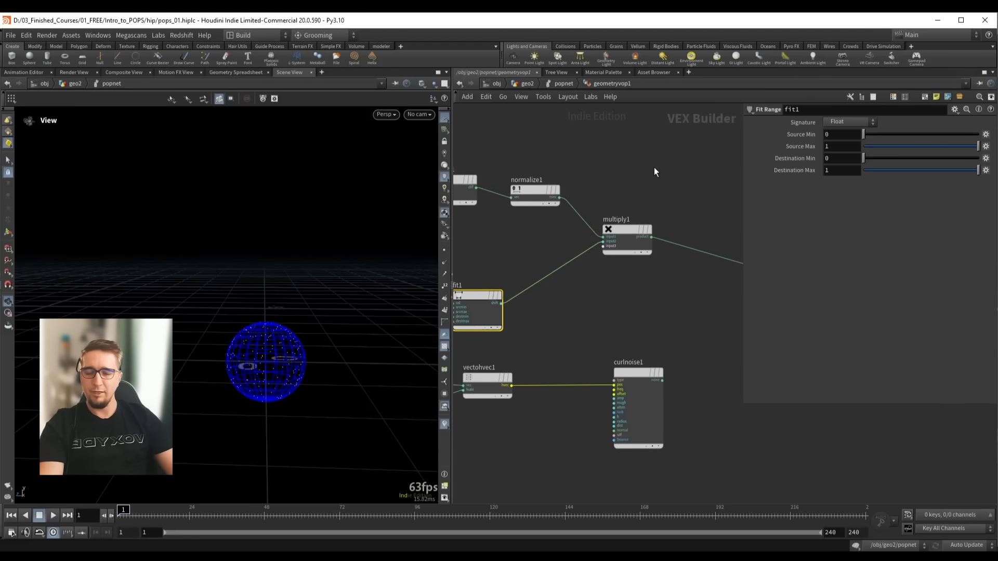
key("Up")
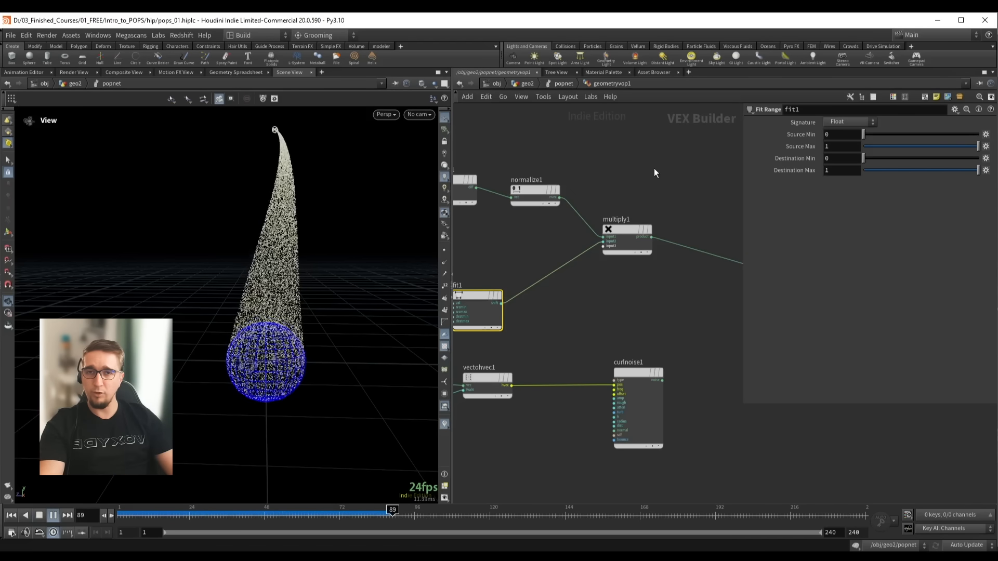
key("Up")
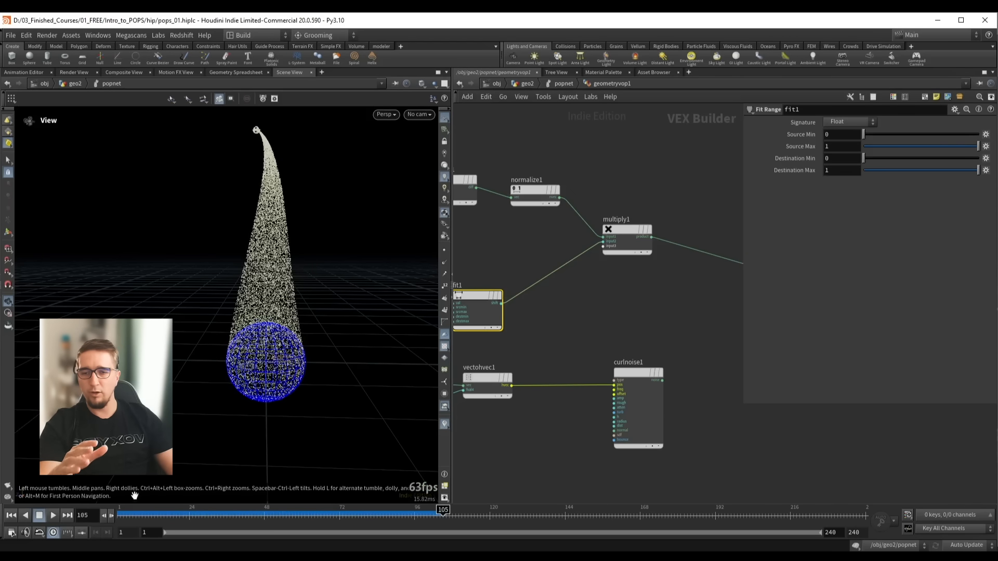
Scrub through the early frames and play the simulation to examine how the age-scaled direction bends the particle stream towards the goal
left_click_drag(123, 510, 192, 510)
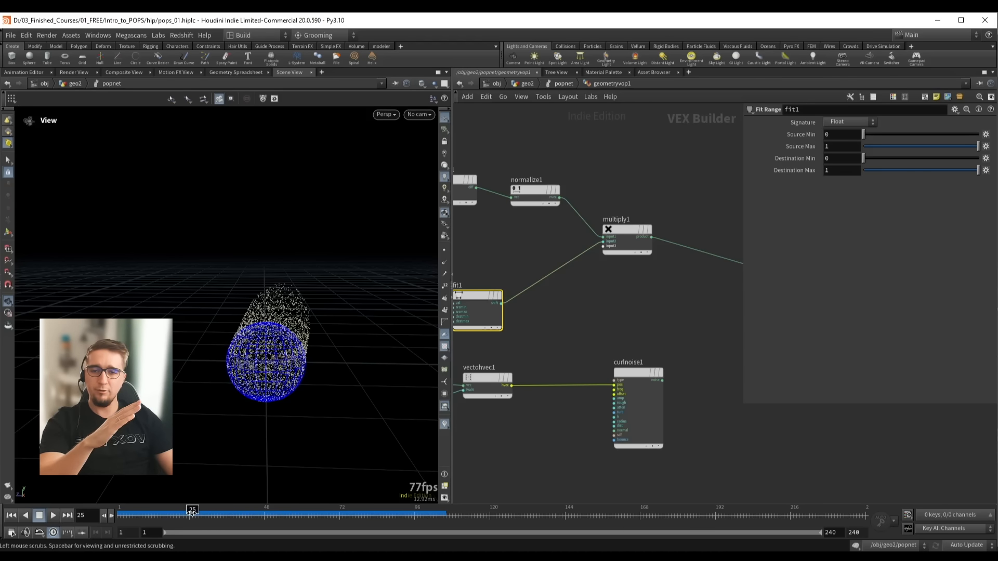
left_click_drag(192, 512, 255, 512)
middle_click_drag(591, 292, 701, 269)
middle_click_drag(653, 215, 590, 238)
left_click_drag(307, 306, 259, 250)
key("Up")
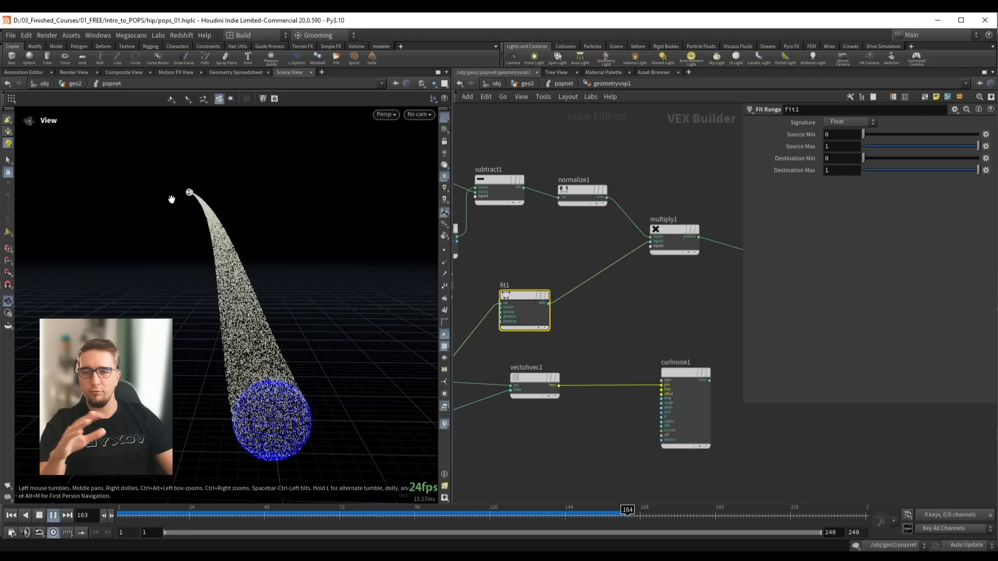
key("Up")
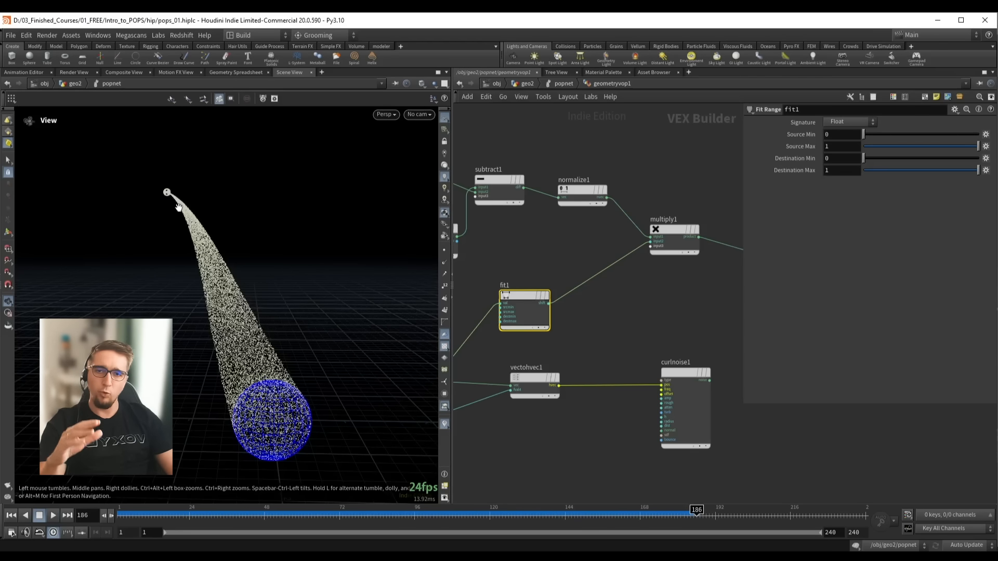
Review the whole VOP network, return to the popnet level and bypass geometryvop1
key("h")
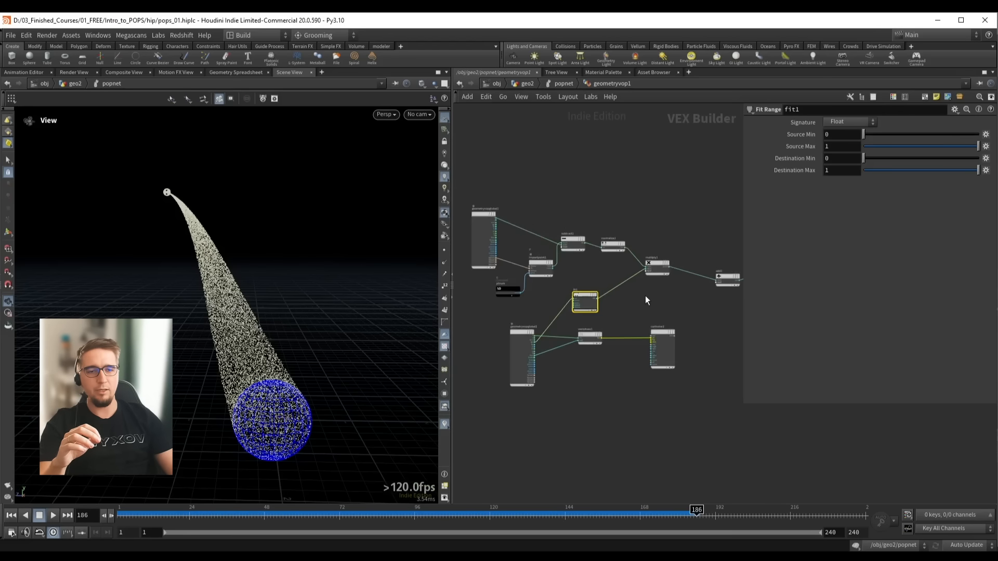
left_click_drag(500, 185, 717, 407)
left_click(685, 330)
middle_click_drag(635, 299, 619, 291)
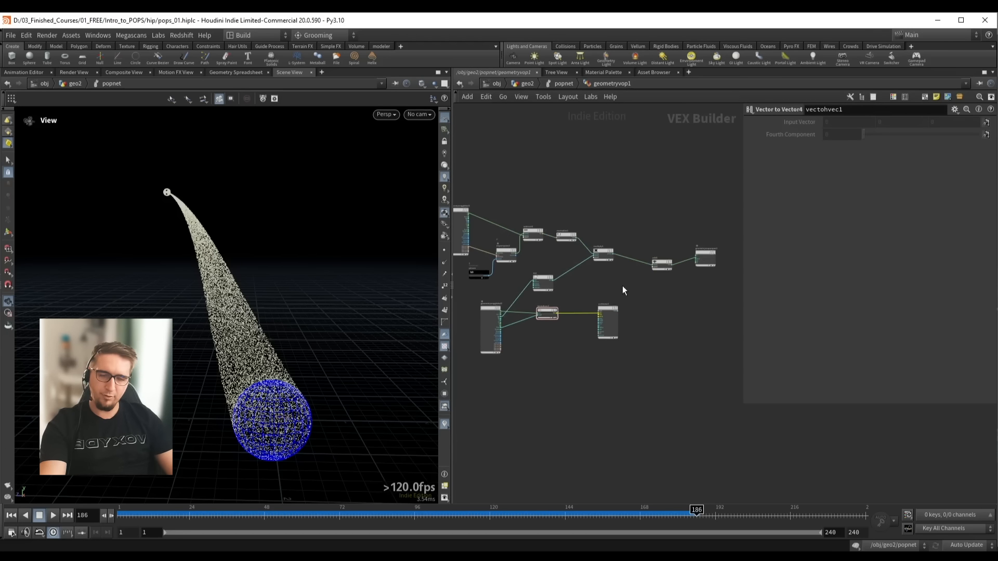
key("u")
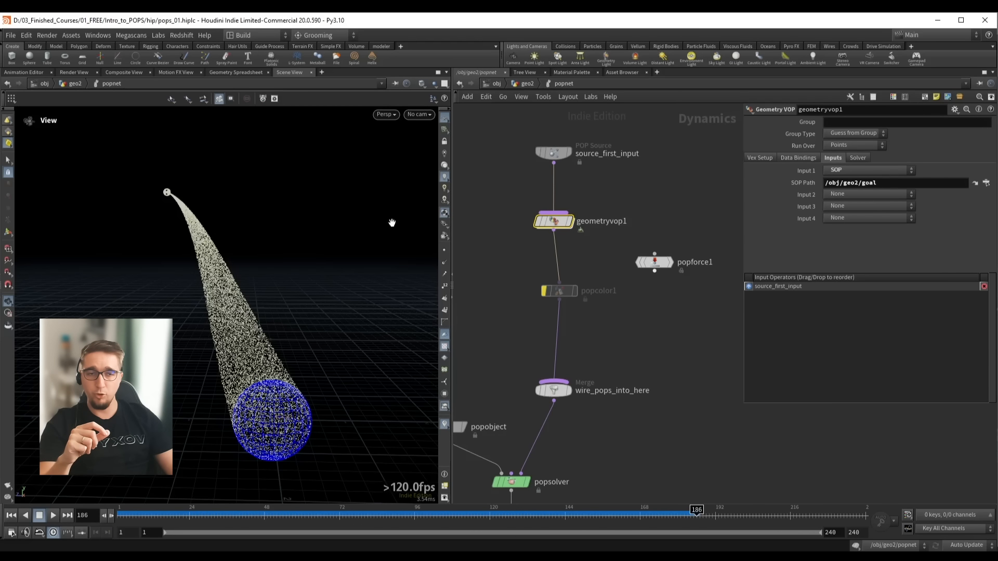
middle_click_drag(577, 221, 561, 217)
mouse_move(539, 217)
left_mouse_down()
mouse_move(567, 217)
mouse_move(554, 218)
left_mouse_up()
key("b")
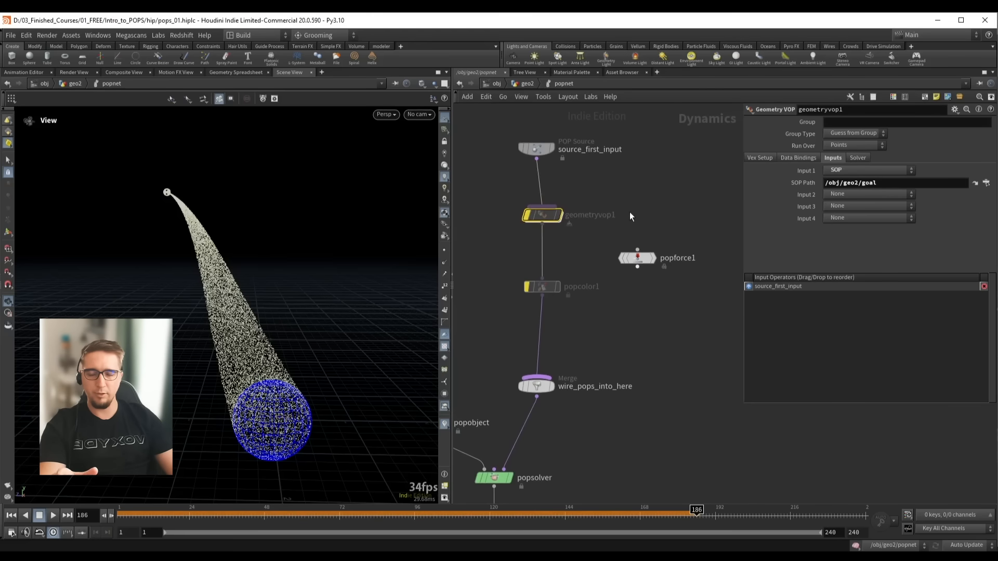
Move popforce1 aside, add a POP Attract node and wire it into wire_pops_into_here
middle_click_drag(630, 213, 597, 198)
left_click_drag(607, 242, 653, 225)
key("Tab")
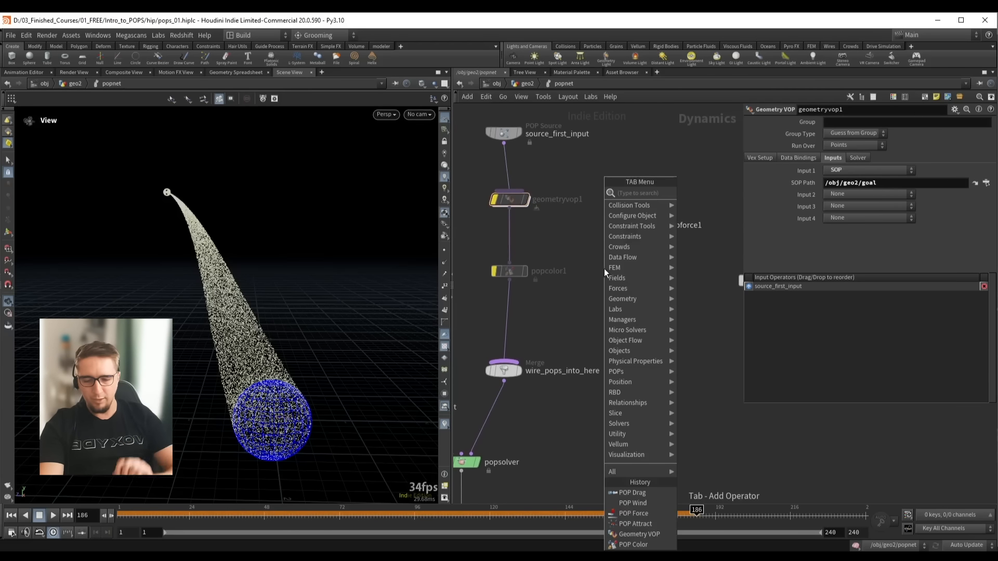
type("pop at")
key("Return")
left_click(604, 269)
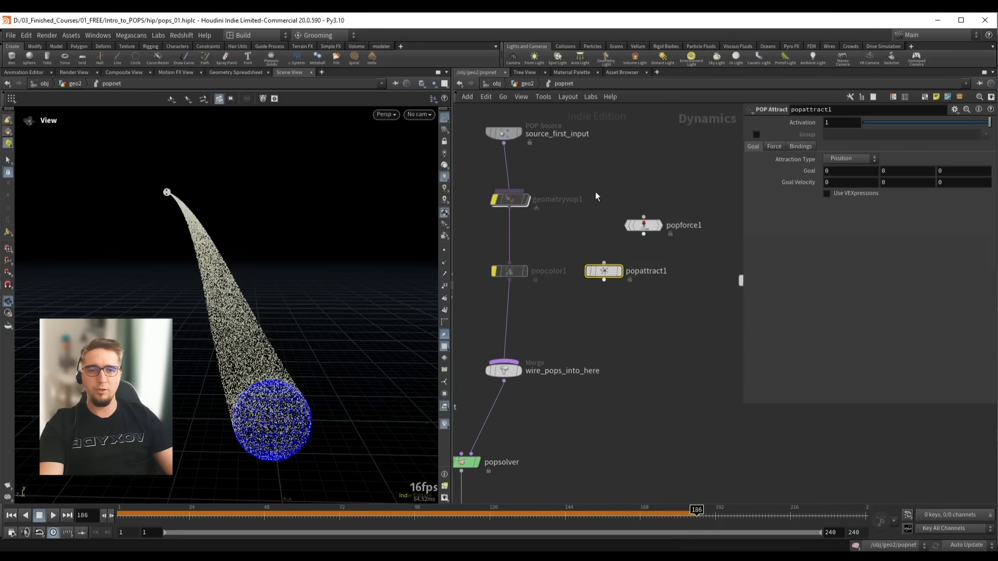
left_click_drag(493, 214, 494, 213)
left_click(610, 271)
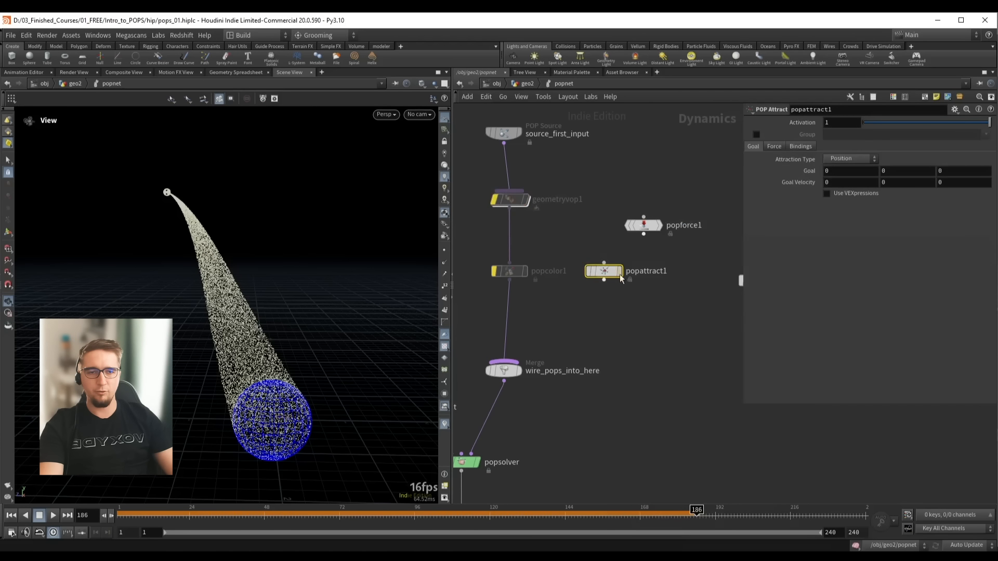
left_click_drag(612, 285, 540, 363)
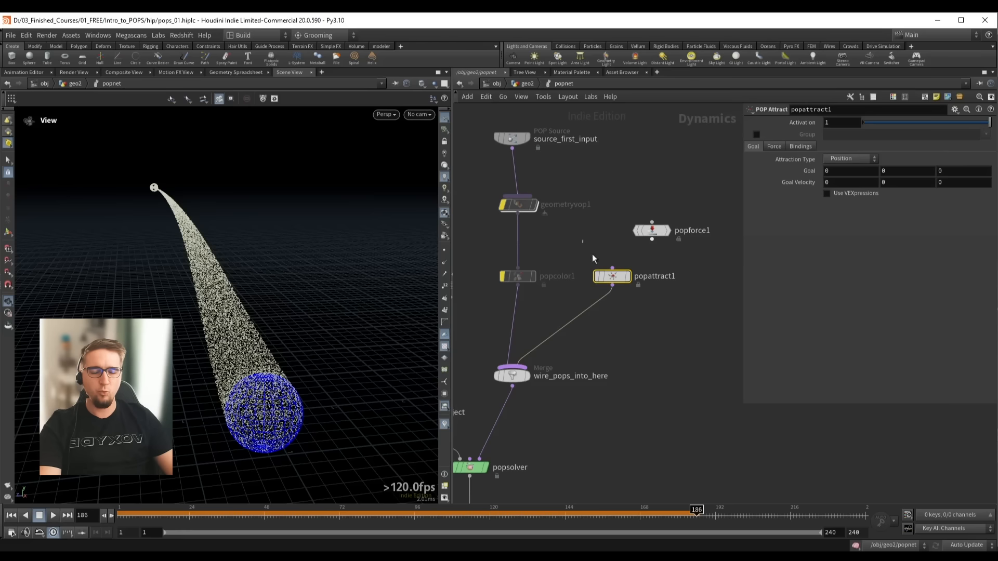
Move popattract1's goal in the viewport to about 0.23, 2.13, -0.61, above the source sphere
left_click_drag(635, 299, 635, 299)
key("Return")
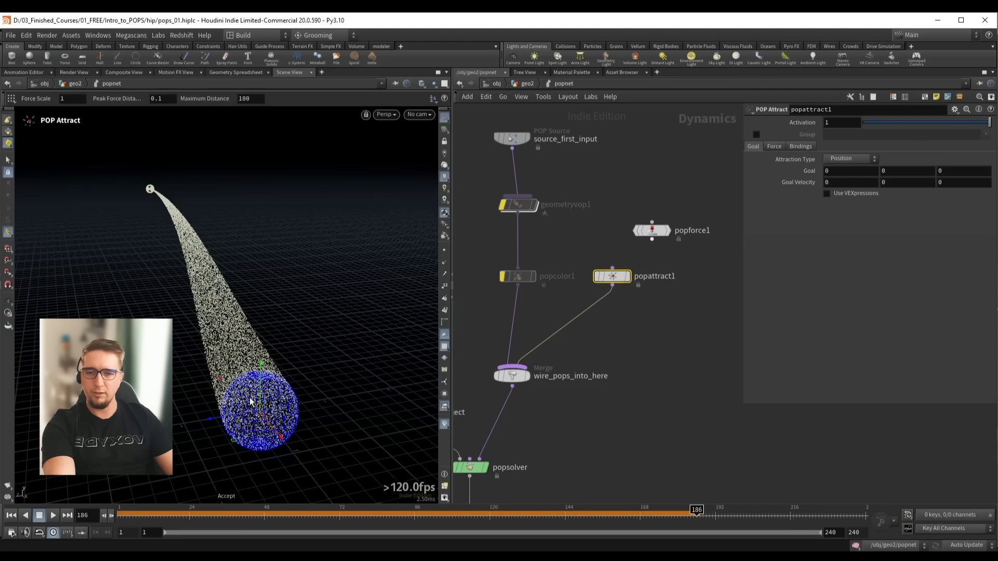
left_click_drag(261, 385, 328, 253)
key("Escape")
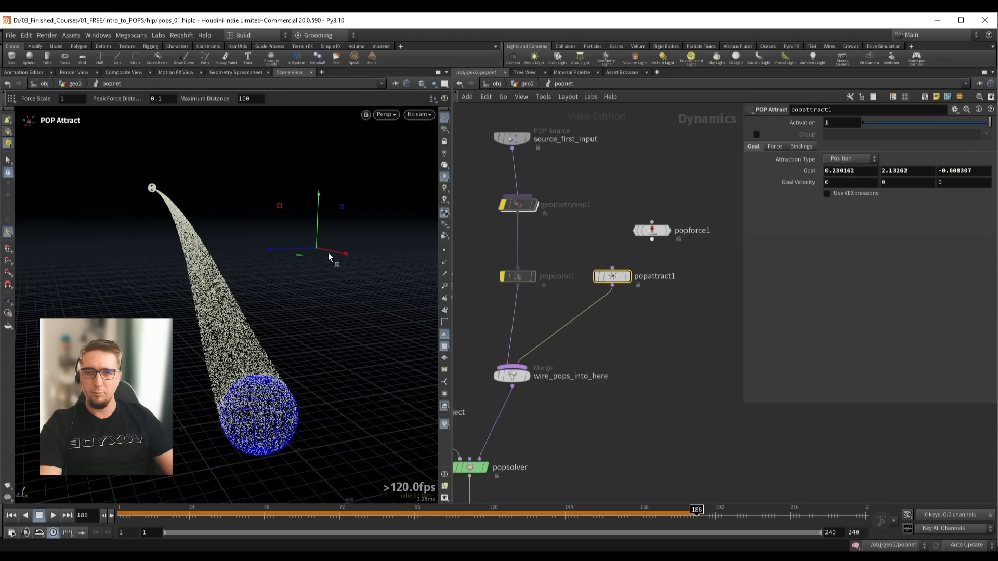
Replay the simulation from the first frame and examine how the particles travel through the attraction goal
middle_click_drag(652, 365, 666, 302)
key("ctrl+Up")
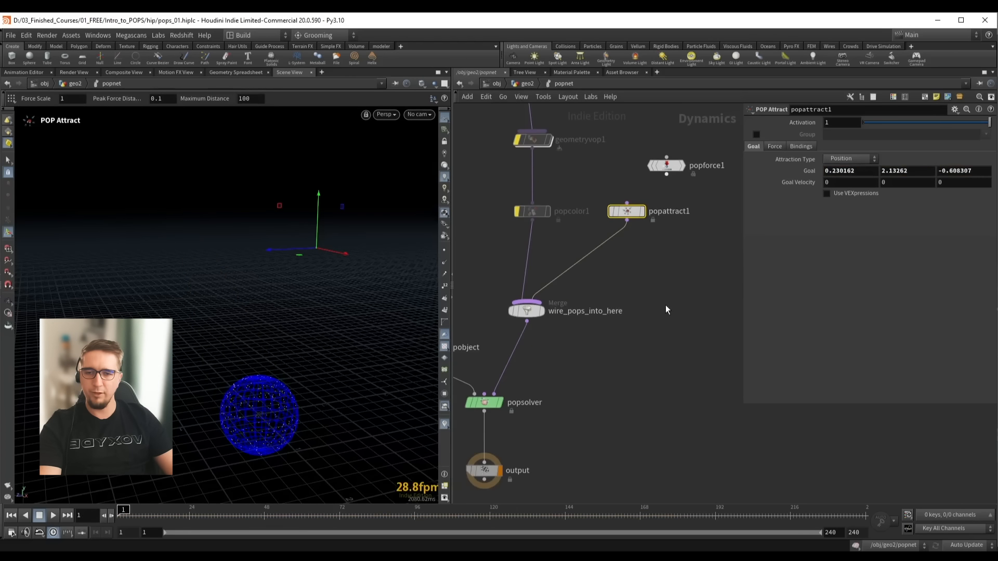
key("Up")
key("Escape")
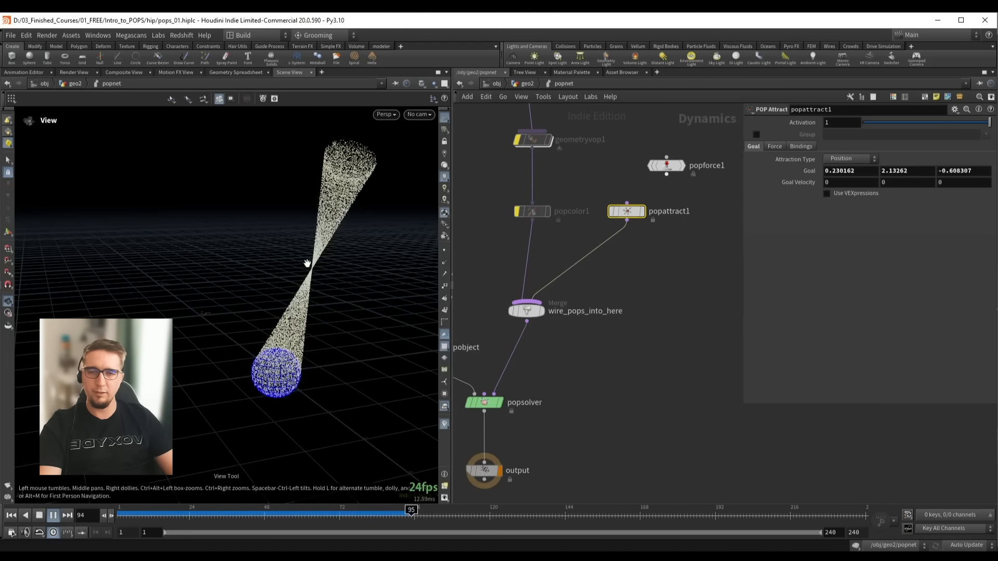
left_click_drag(318, 224, 353, 176)
key("Up")
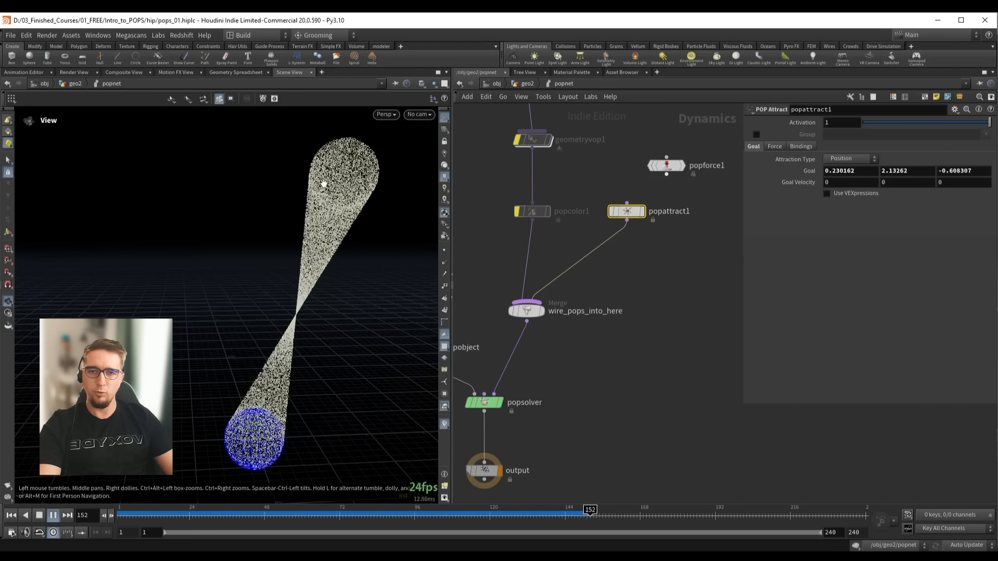
left_click_drag(297, 315, 305, 284)
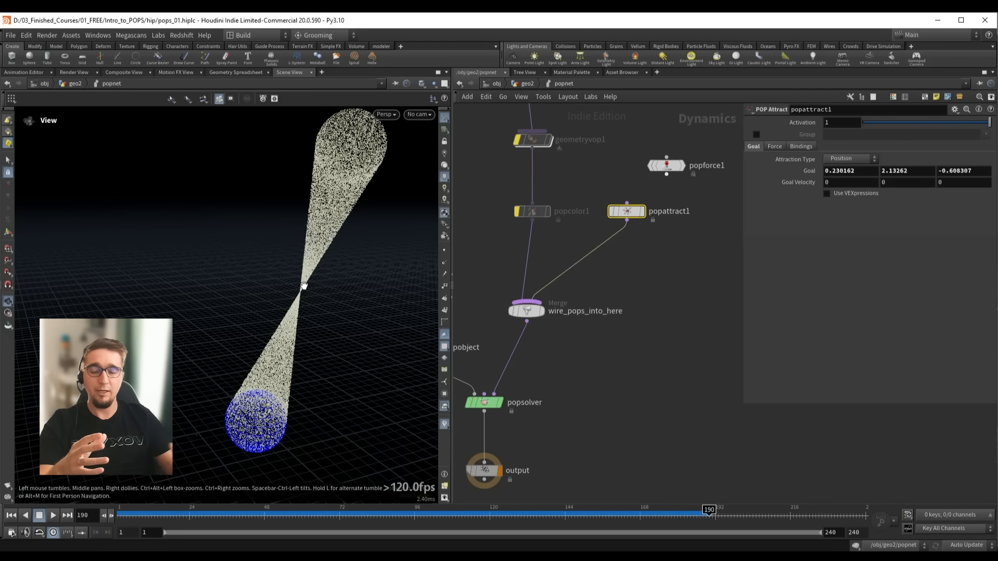
Add a second POP Force node below popattract1 and wire it into wire_pops_into_here
middle_click_drag(624, 269, 634, 316)
mouse_move(549, 191)
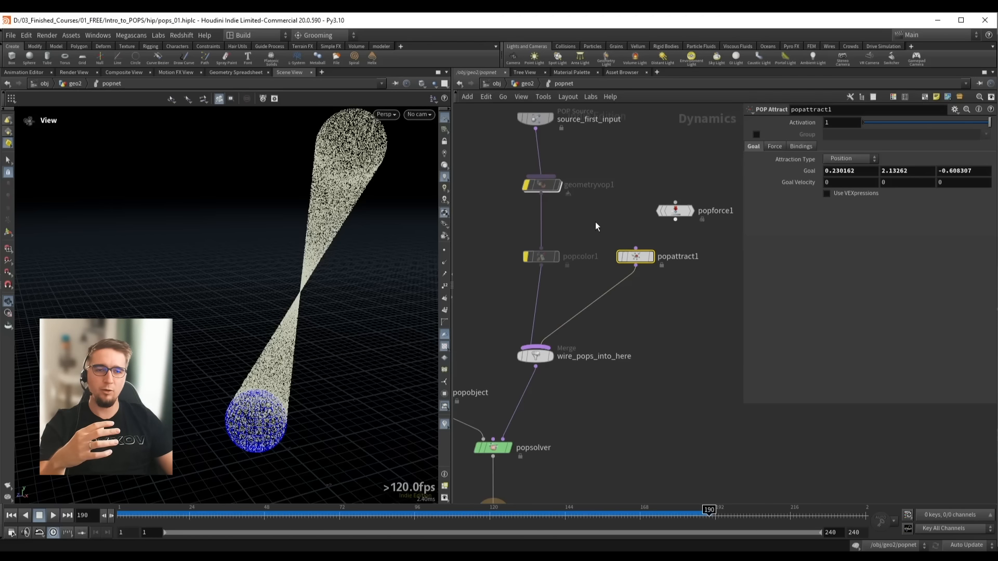
middle_click_drag(676, 289, 657, 287)
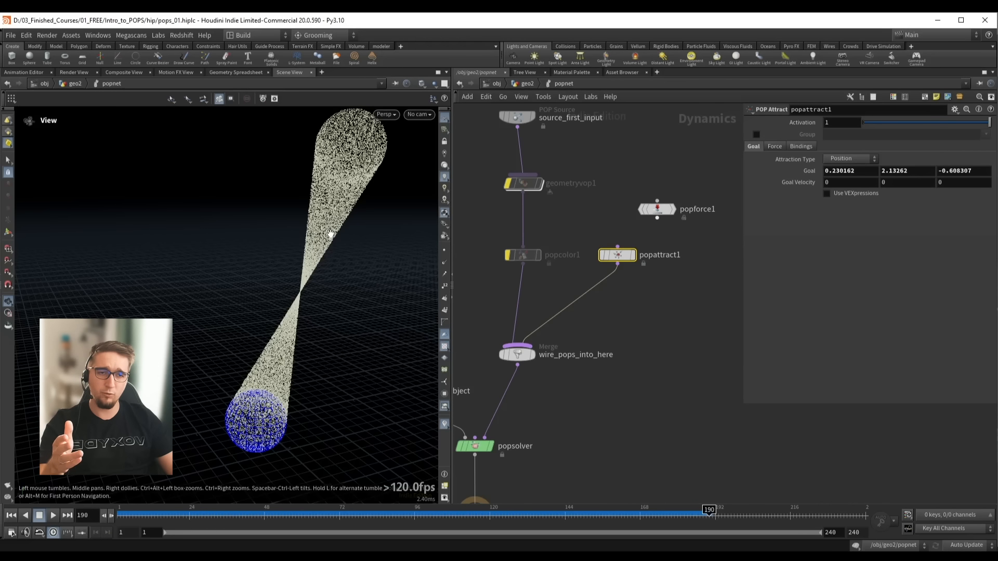
middle_click_drag(645, 298, 627, 297)
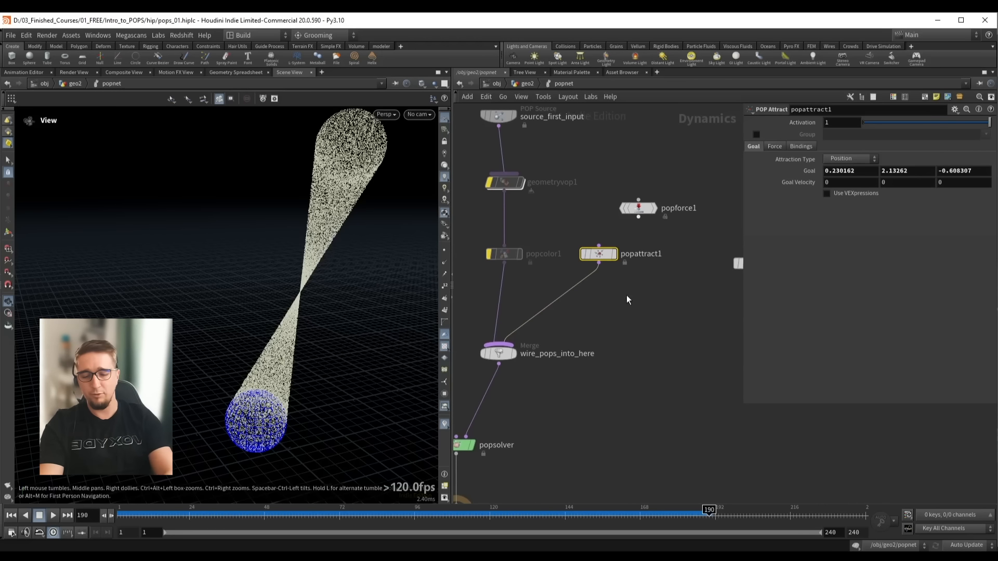
key("Tab")
type("pop fo")
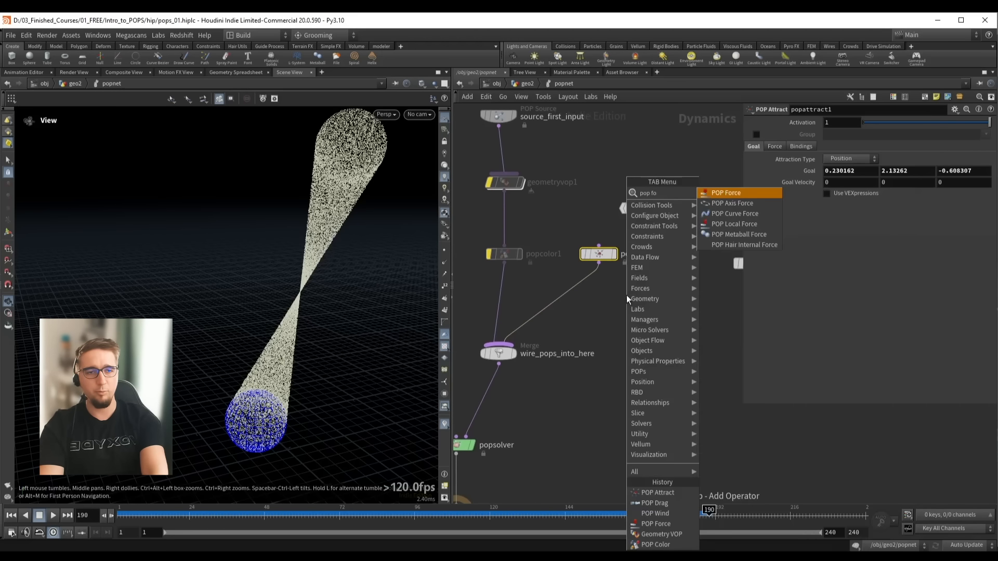
key("Return")
left_click(626, 295)
left_click_drag(626, 304, 522, 343)
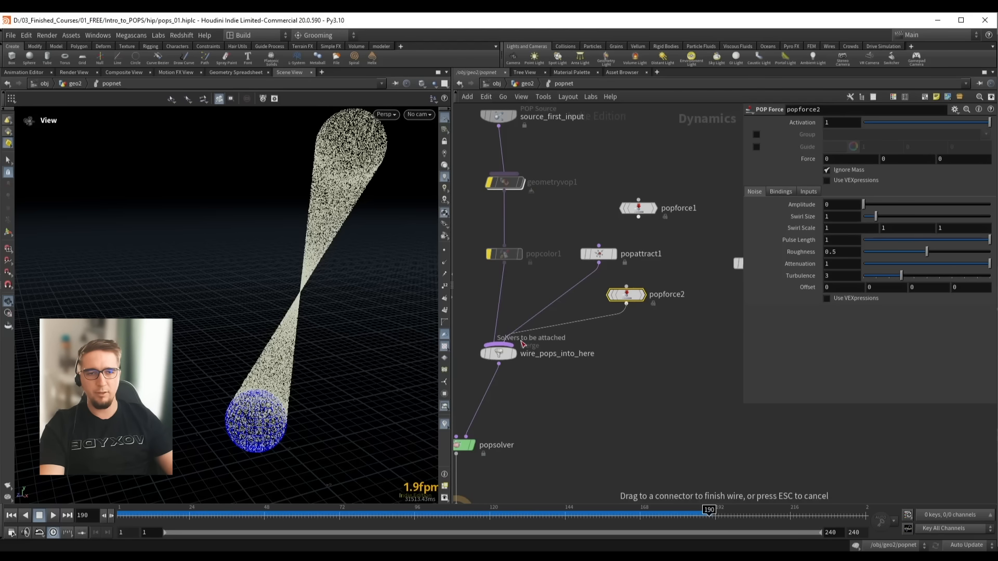
left_click(522, 343)
Set popforce2's noise amplitude to 0.95 and replay the simulation from the first frame
left_click_drag(864, 204, 877, 206)
key("ctrl+Up")
key("Up")
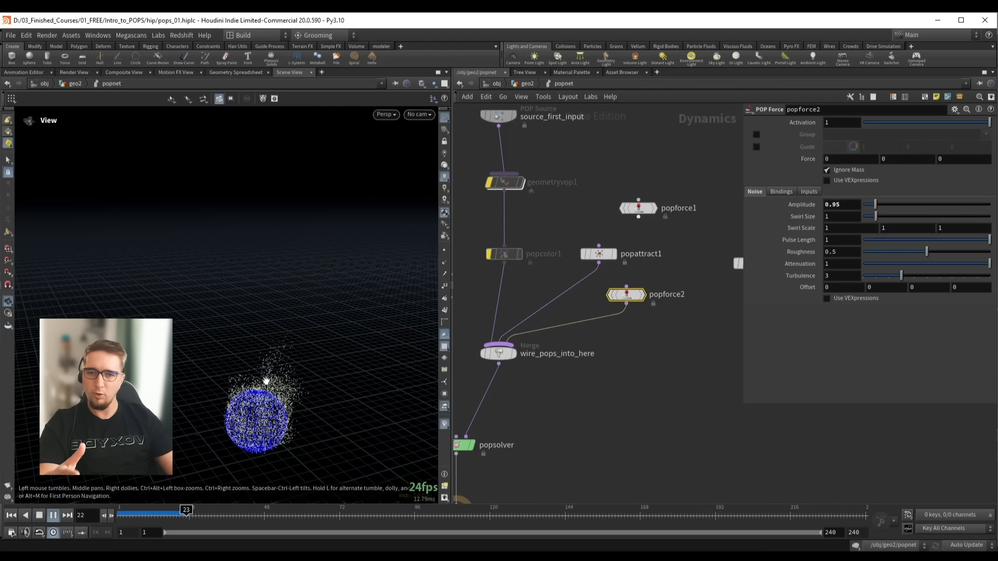
Stop the playback, place popdrag1 below popforce2 and wire it into wire_pops_into_here
left_click_drag(265, 379, 249, 372)
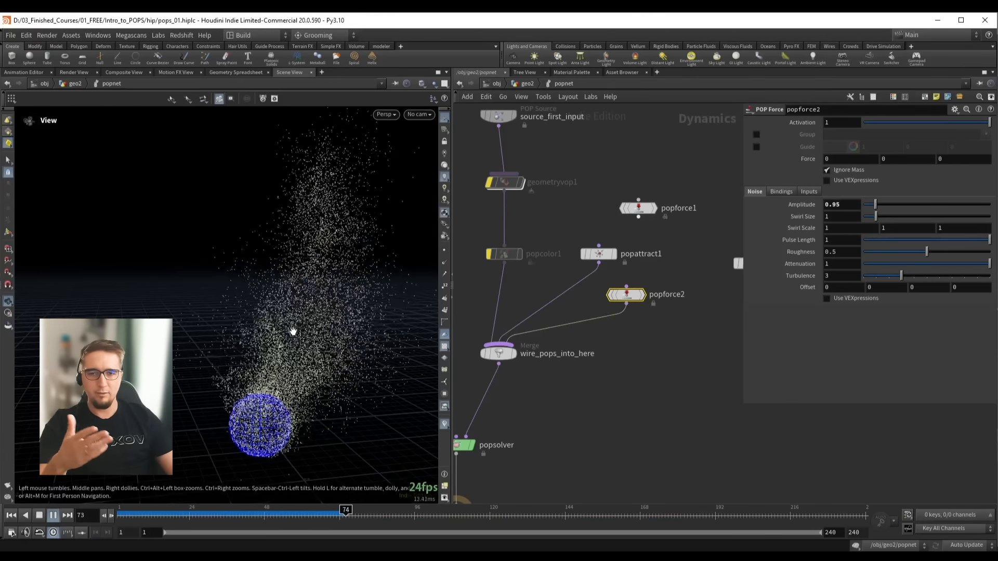
key("Up")
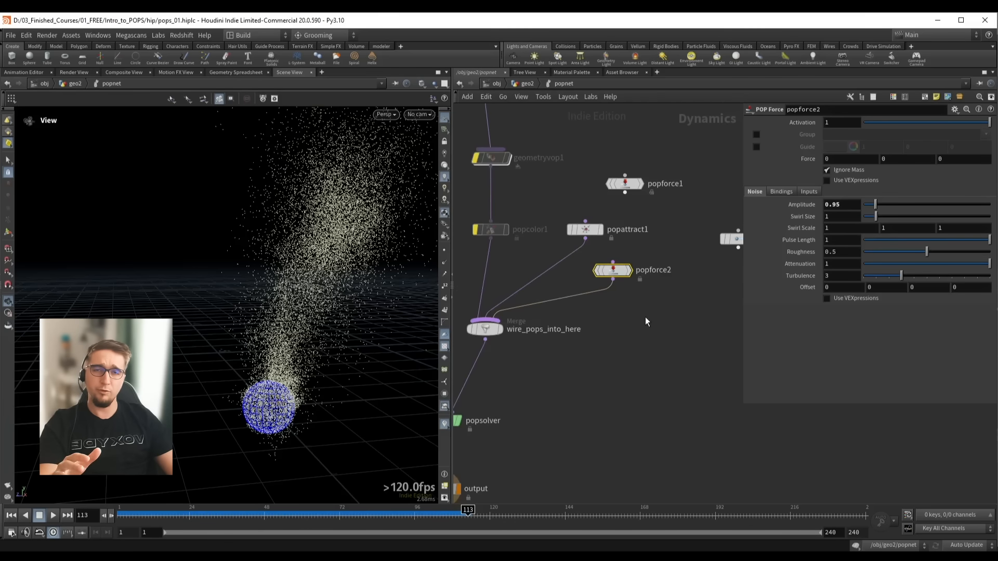
middle_click_drag(644, 318, 618, 321)
left_click_drag(710, 244, 643, 308)
middle_click_drag(638, 365, 681, 345)
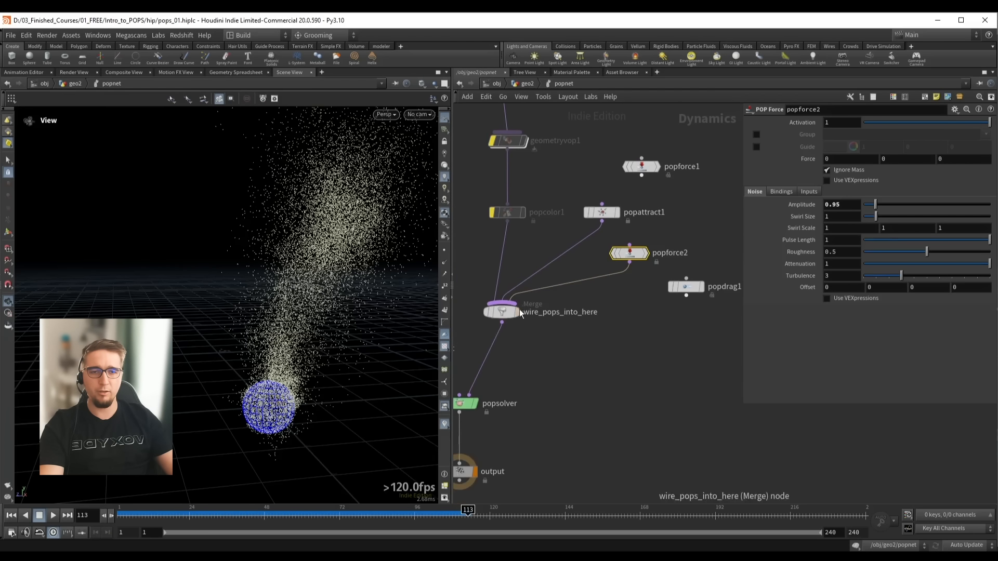
left_click_drag(502, 312, 524, 334)
mouse_move(686, 296)
left_mouse_down()
mouse_move(552, 338)
mouse_move(525, 325)
mouse_move(668, 294)
left_mouse_up()
mouse_move(667, 294)
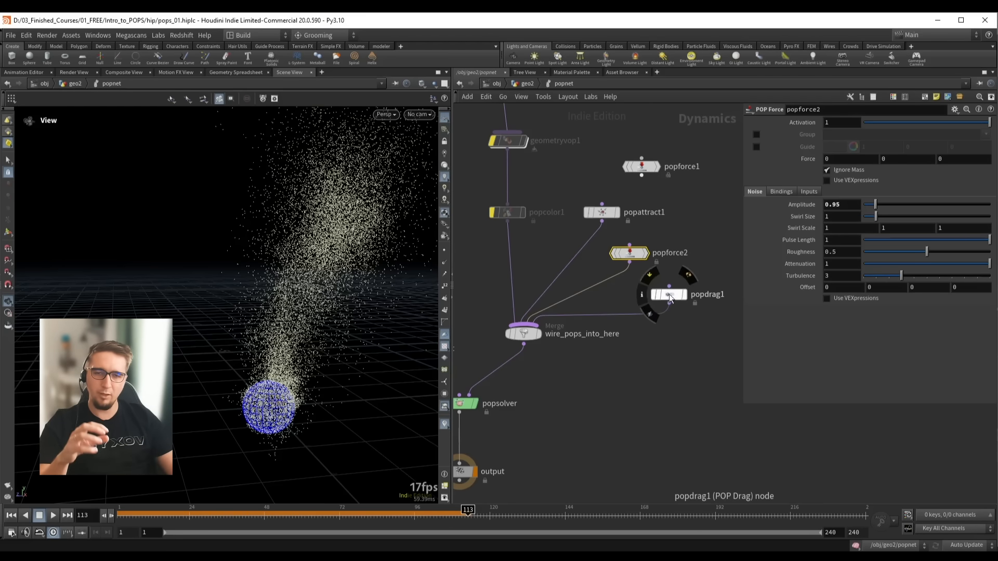
Replay the simulation from the first frame with drag active and examine popdrag1's Air Resistance parameters
left_click_drag(317, 263, 295, 264)
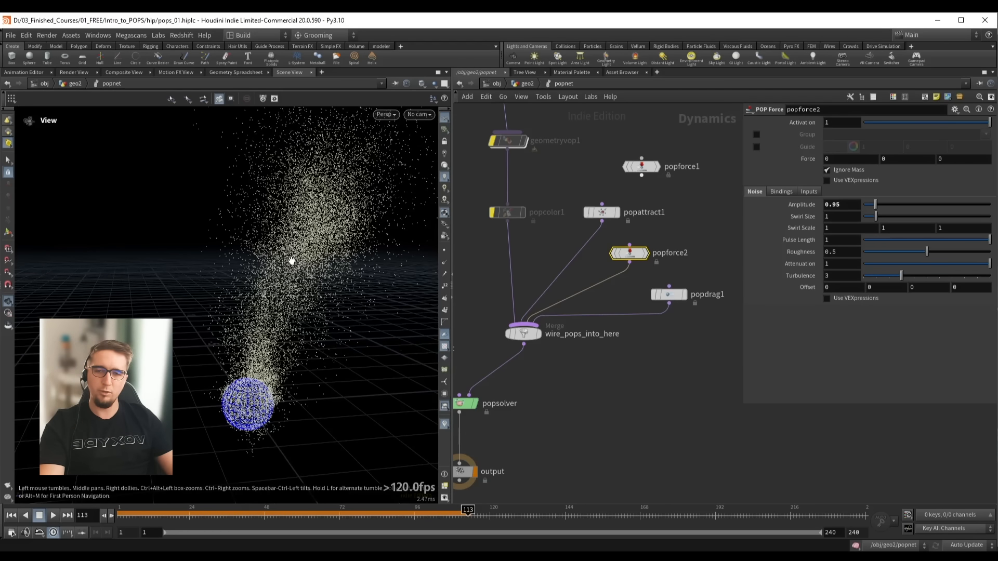
key("ctrl+Up")
key("Up")
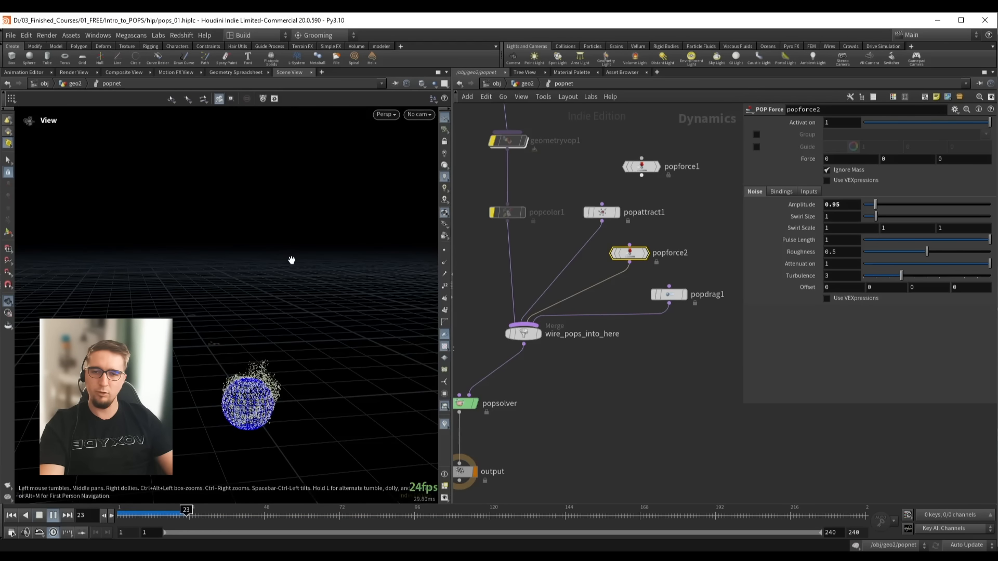
key("Up")
left_click(657, 299)
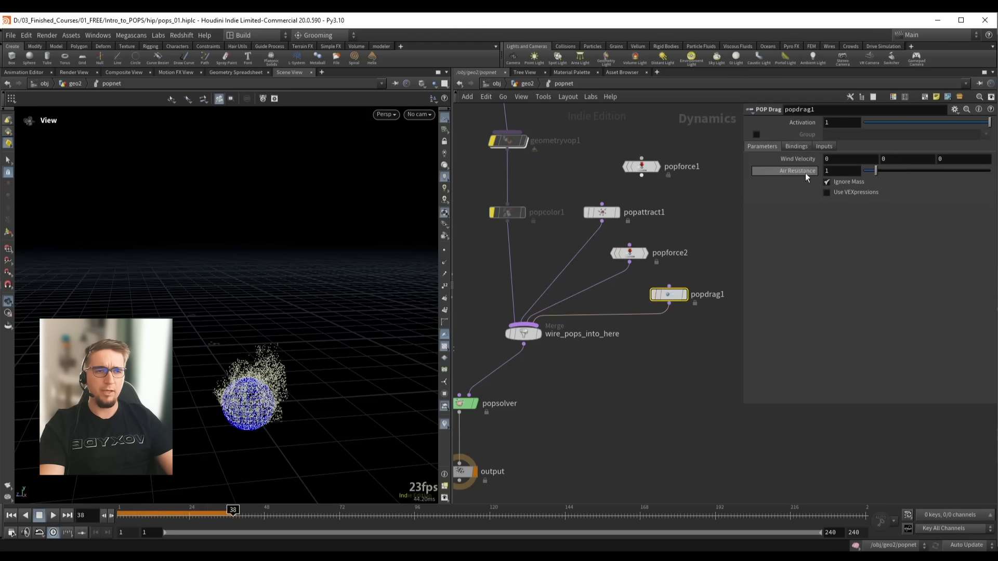
middle_click_drag(692, 234, 662, 228)
key("ctrl+Up")
key("Up")
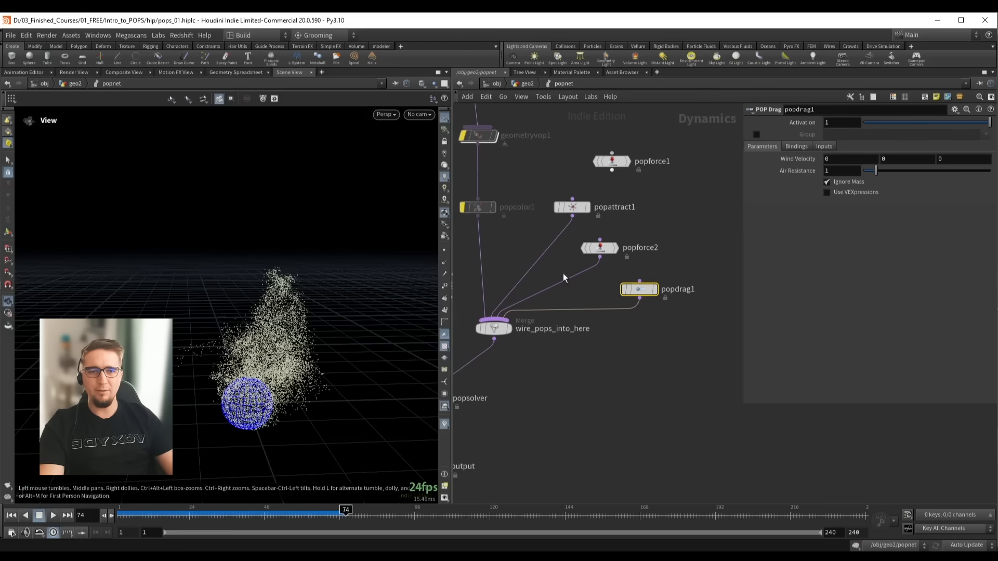
Bypass popforce2 and replay the simulation from the first frame to see attraction with drag only
left_click(609, 252)
key("b")
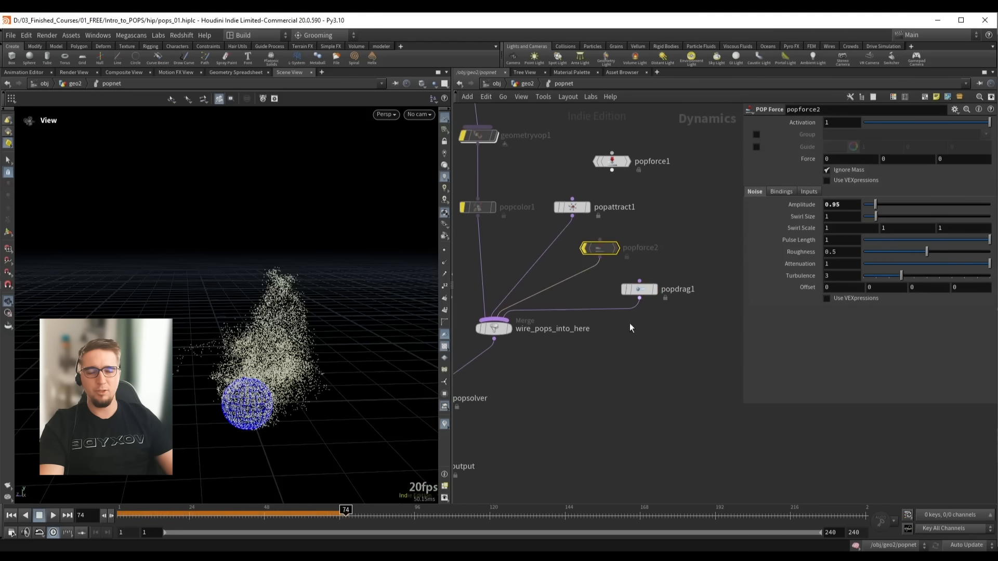
key("ctrl+Up")
key("Up")
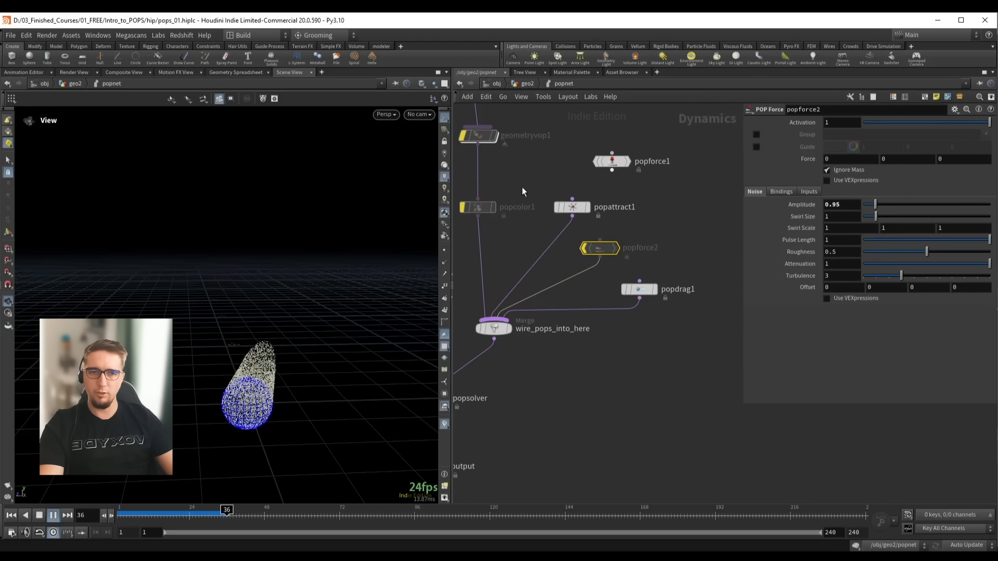
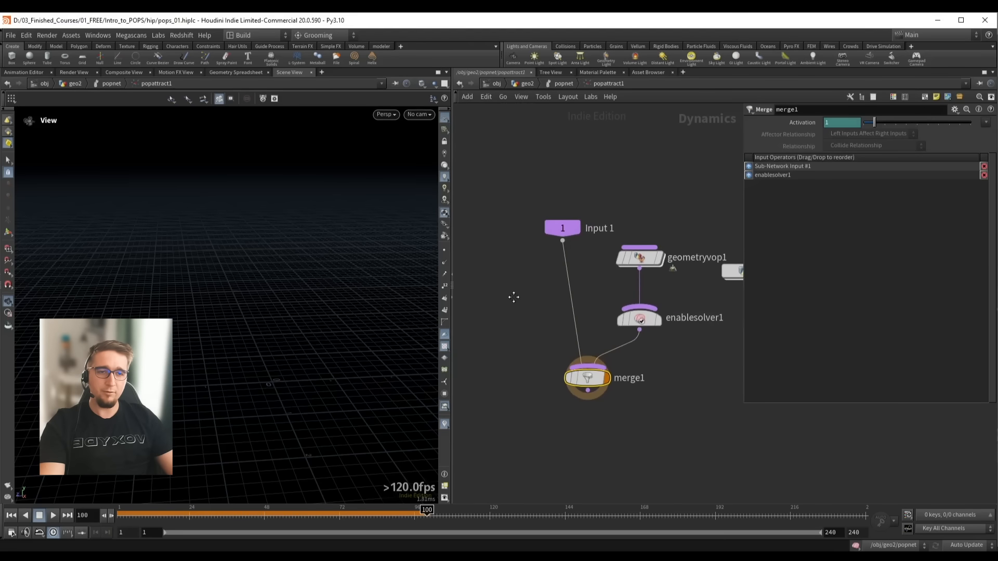
Space out Input 1 and geometryvop1 inside popattract1 and select geometryvop1 to show its parameters
left_click_drag(563, 231, 554, 191)
middle_click_drag(588, 251, 519, 253)
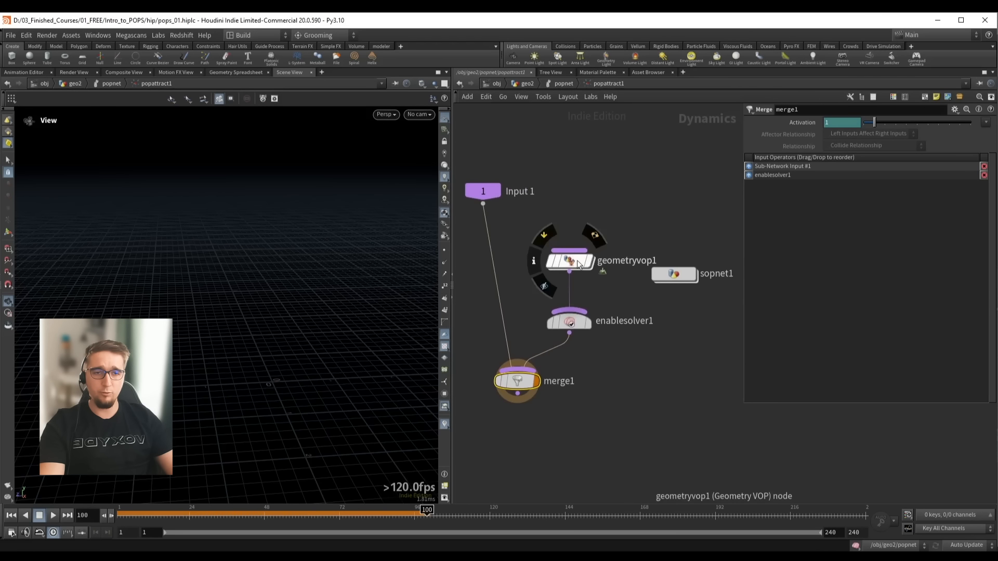
left_click_drag(586, 257, 574, 245)
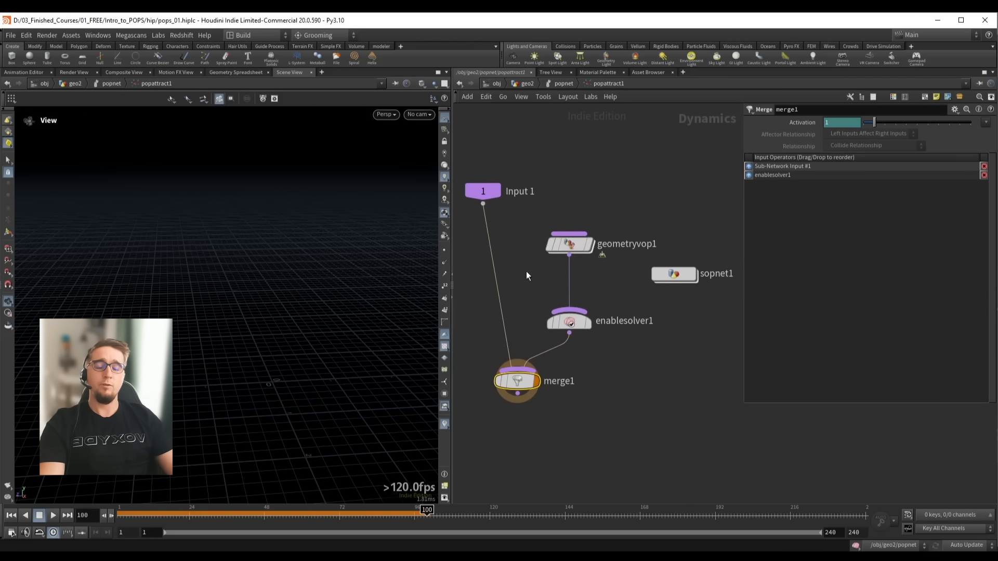
left_click_drag(516, 280, 622, 208)
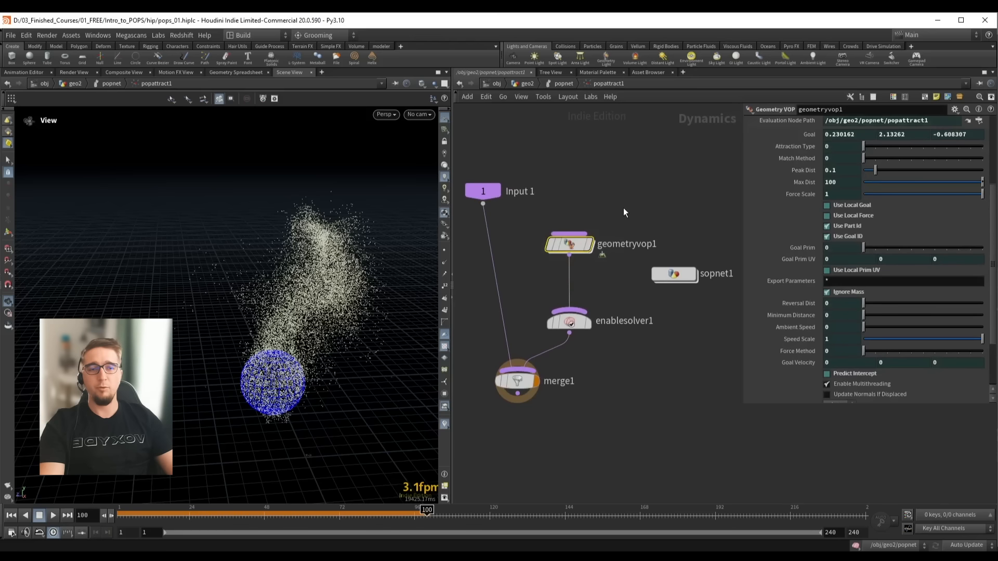
Open the geometryvop1 inside popattract1, examine how its VOP network is built, and return to the popnet level
double_click(569, 244)
scroll(568, 243, "down", 6)
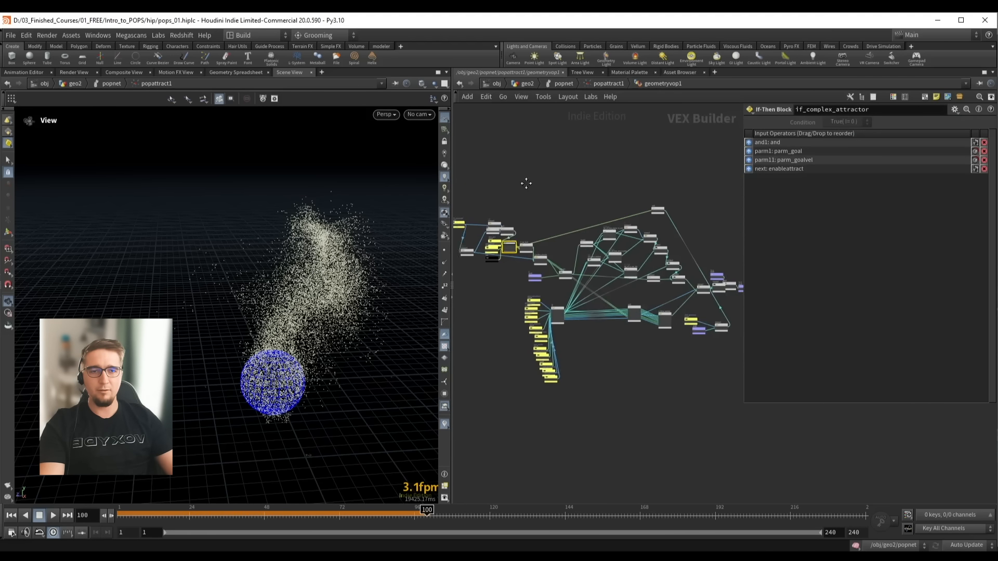
left_click_drag(508, 192, 691, 329)
scroll(546, 307, "up", 2)
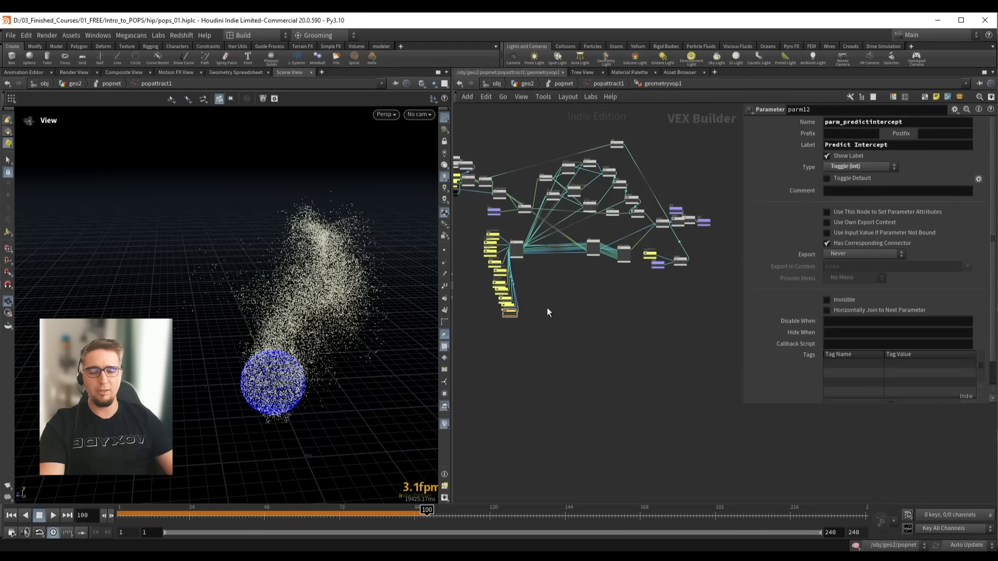
scroll(527, 307, "up", 2)
left_click_drag(532, 276, 596, 442)
middle_click_drag(654, 395, 603, 386)
left_click(616, 371)
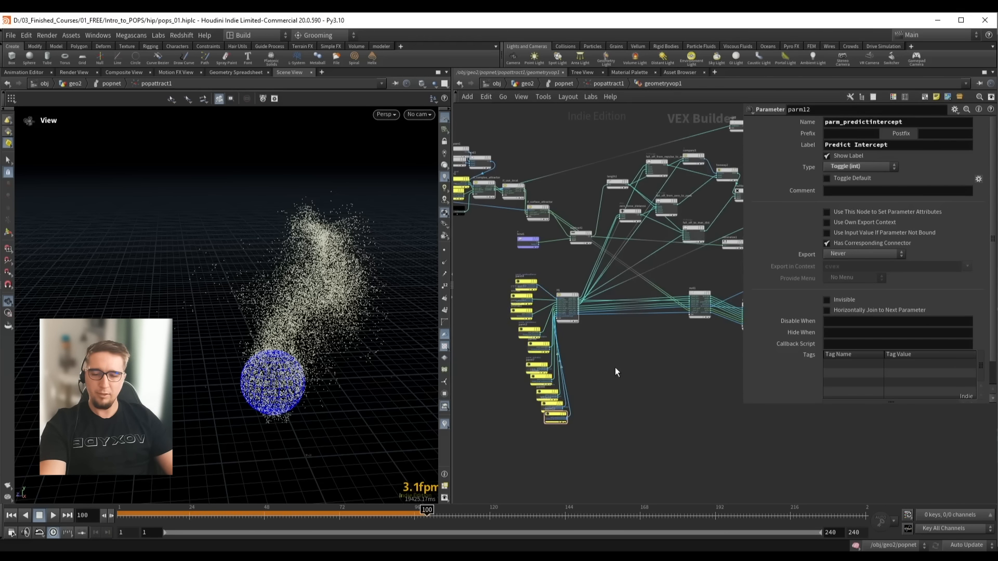
key("u")
key("u")
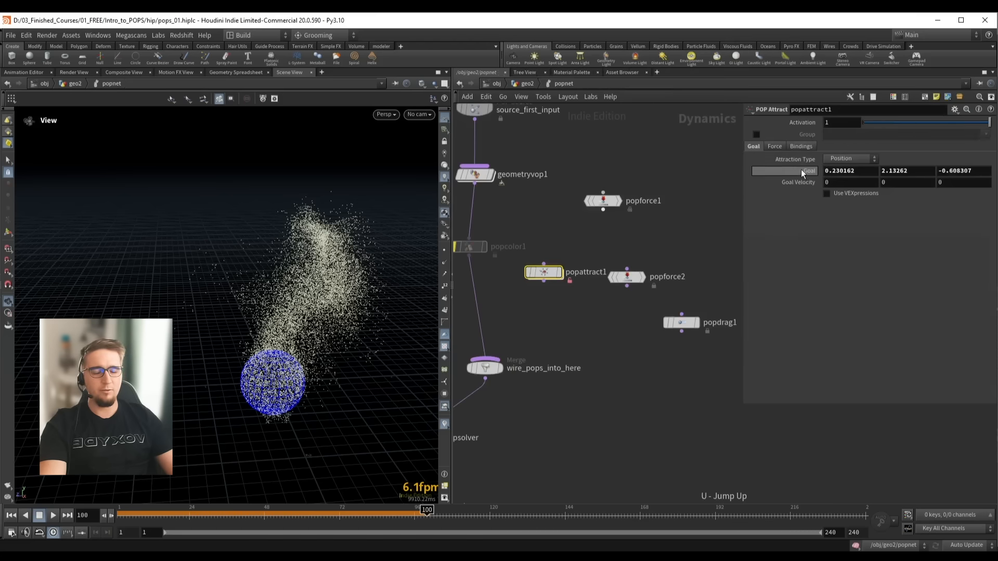
Reopen popattract1's geometryvop1, examine the chain of nodes leading to its output, and return to the popnet level
double_click(555, 272)
double_click(576, 247)
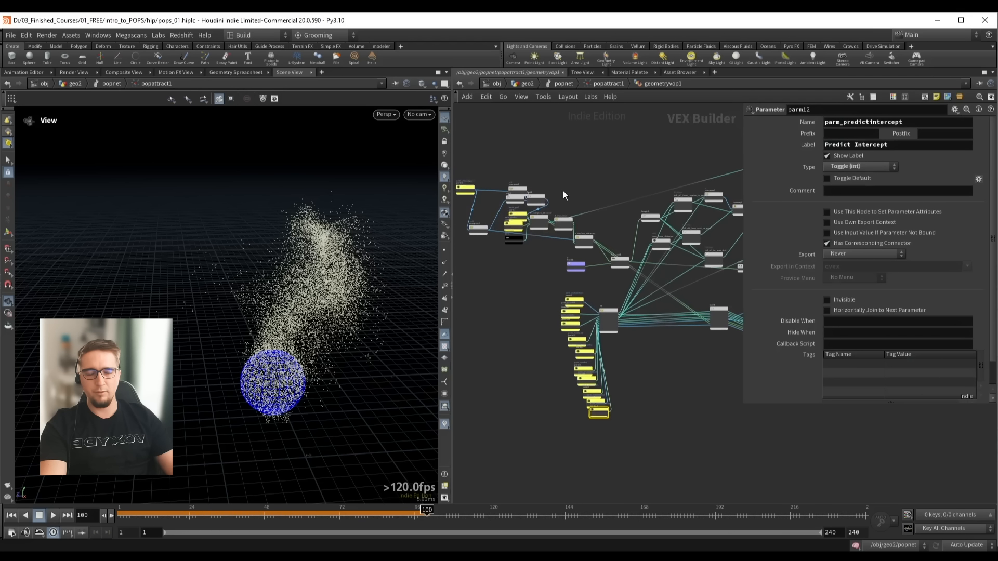
middle_click_drag(696, 206, 627, 195)
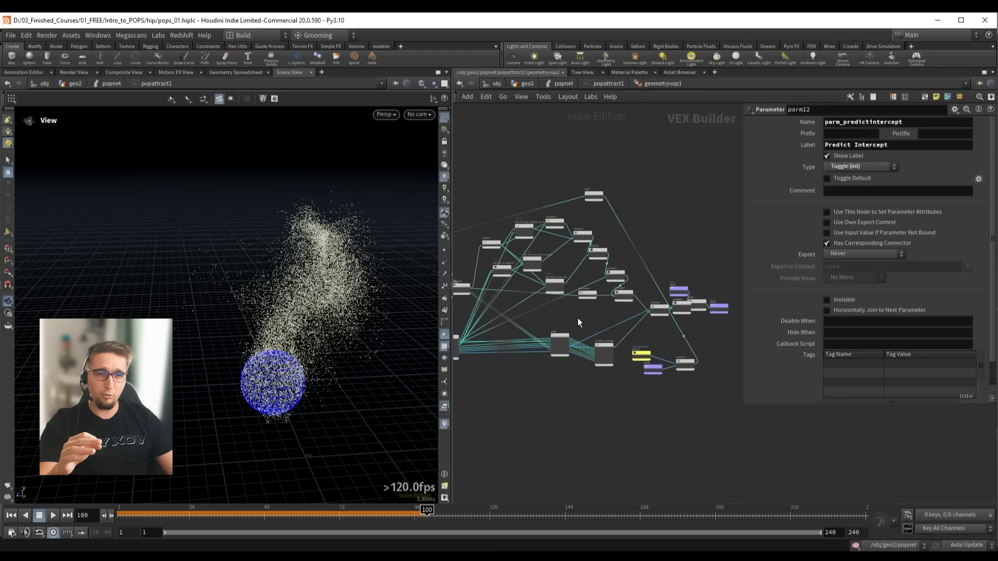
scroll(580, 320, "up", 2)
scroll(675, 312, "up", 2)
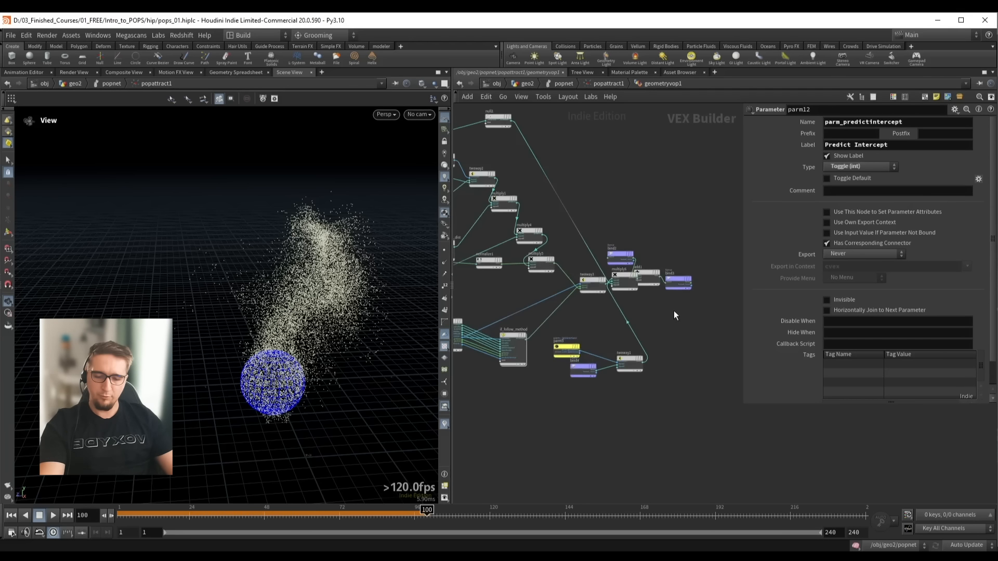
key("u")
key("u")
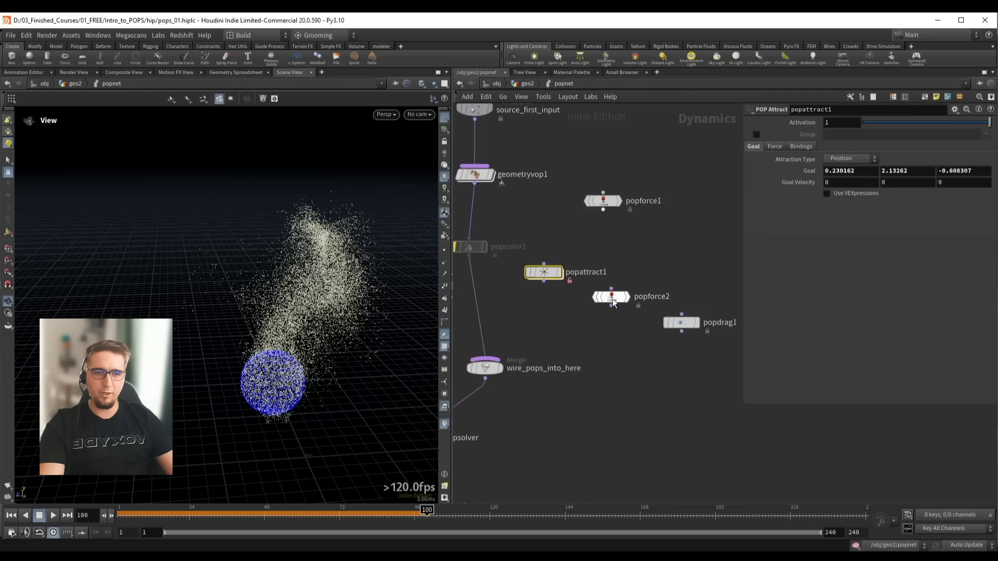
Allow editing of popforce2's contents and open its noise_force VOP network
left_click(612, 298)
right_click(612, 300)
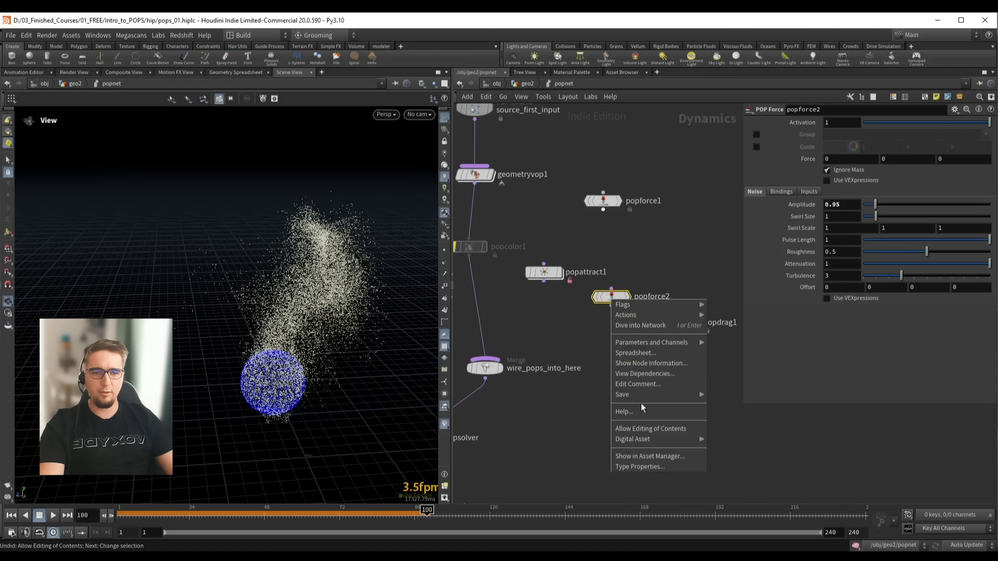
left_click(657, 430)
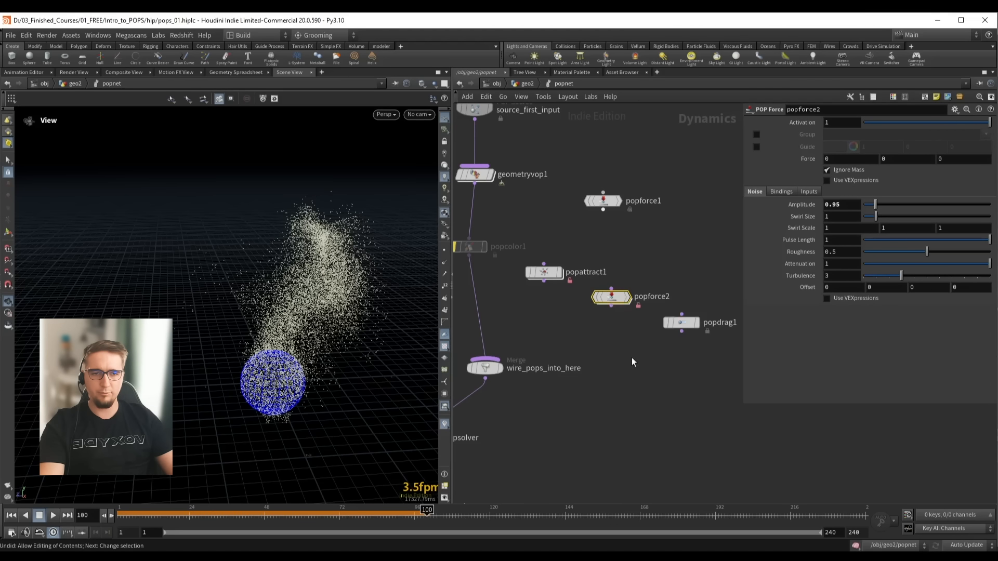
double_click(609, 298)
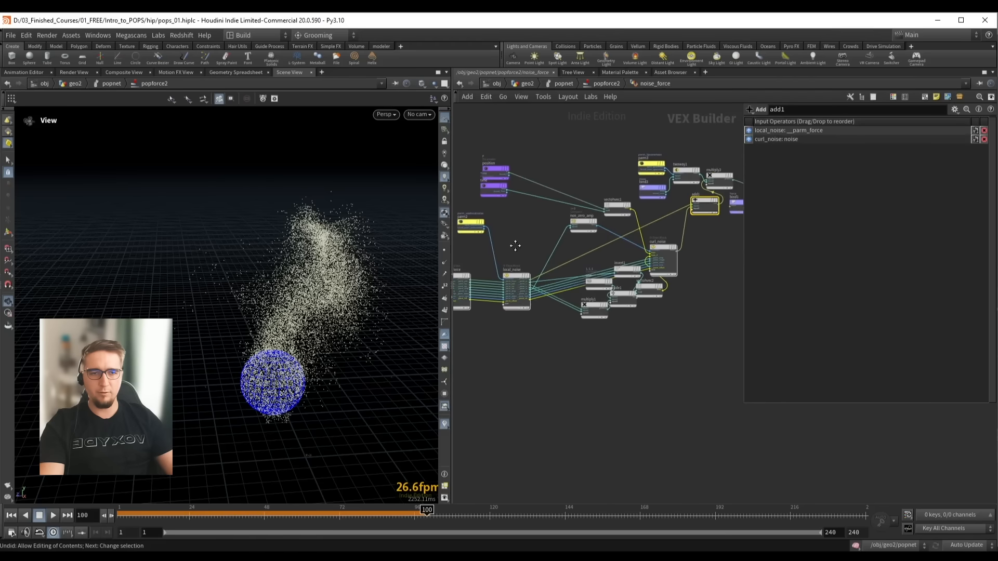
Examine how noise_force passes curl_noise through the add nodes into the force bind, and return to the popnet level
scroll(657, 248, "up", 5)
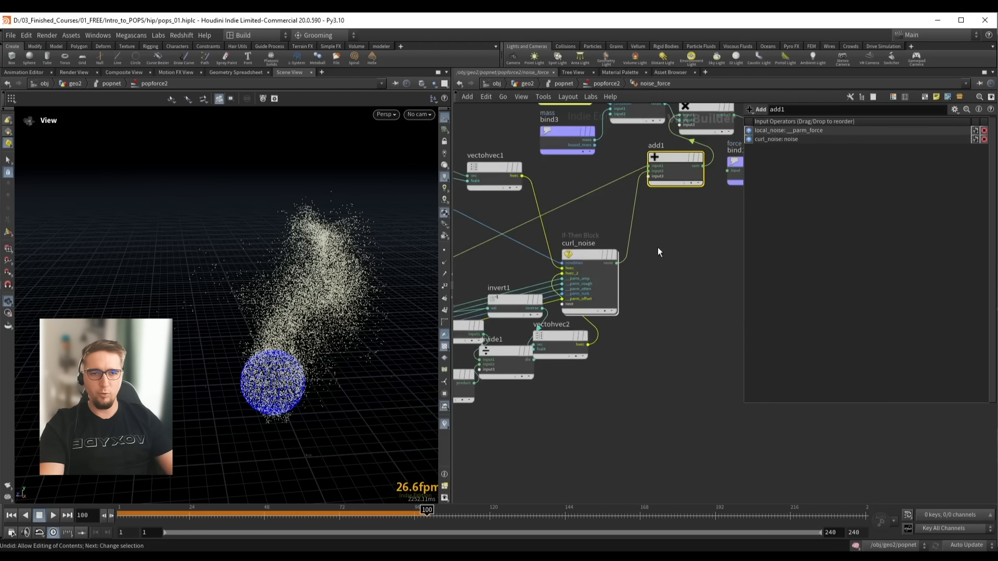
left_click(629, 255)
scroll(675, 234, "up", 3)
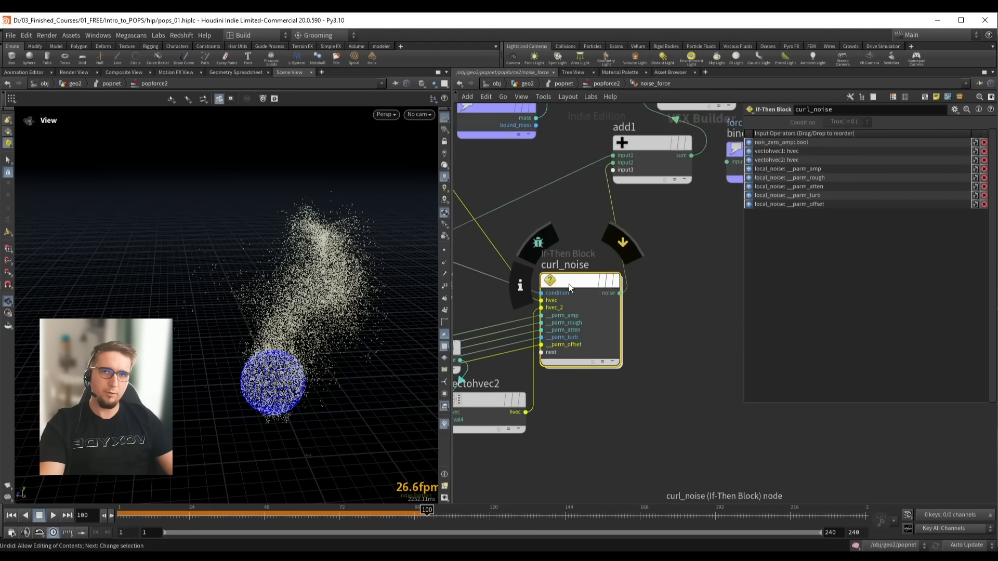
scroll(676, 259, "down", 1)
middle_click_drag(690, 259, 546, 311)
middle_click_drag(623, 292, 561, 324)
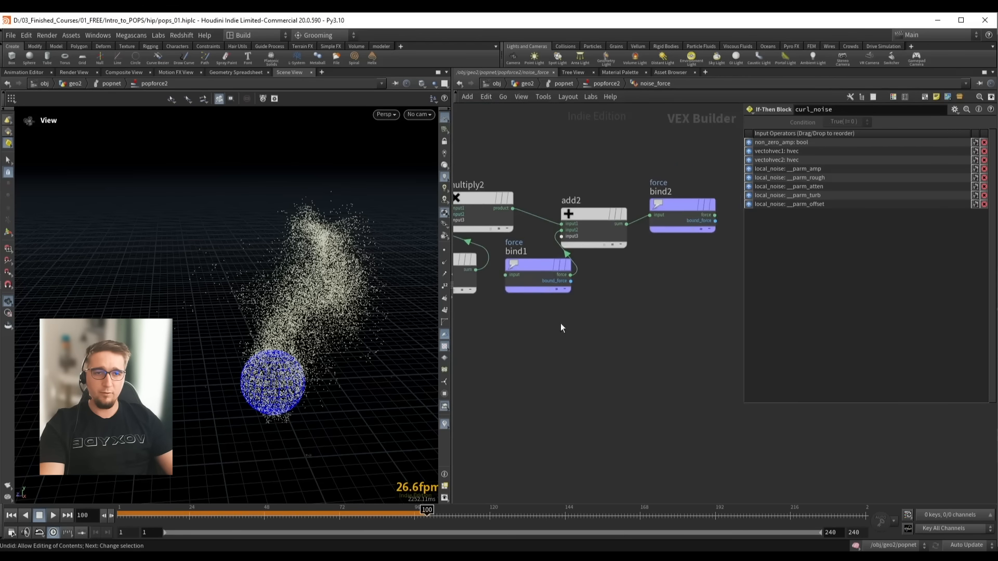
left_click_drag(598, 215, 618, 220)
middle_click_drag(675, 275, 624, 289)
left_click_drag(629, 228, 714, 290)
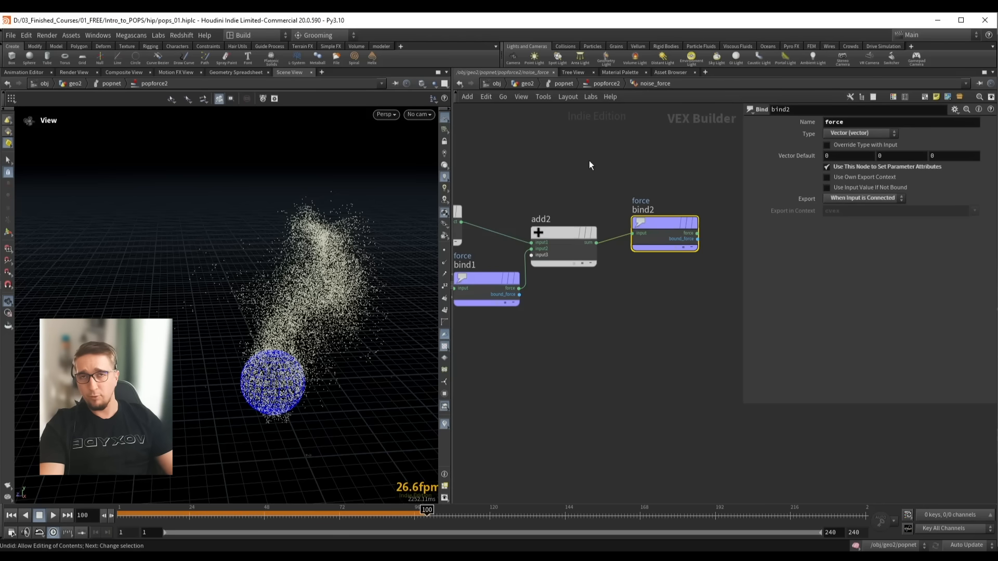
middle_click_drag(618, 294, 630, 306)
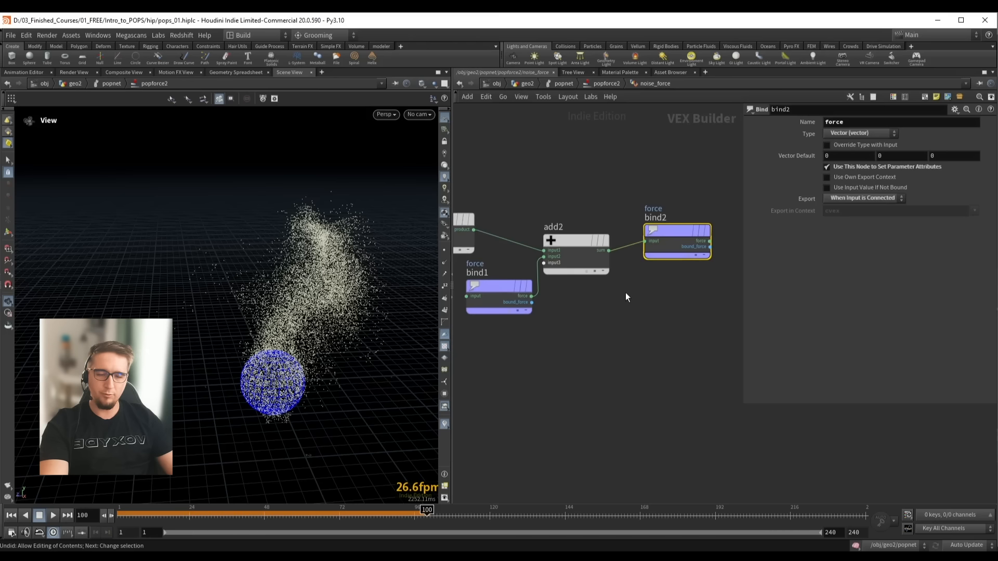
key("u")
key("u")
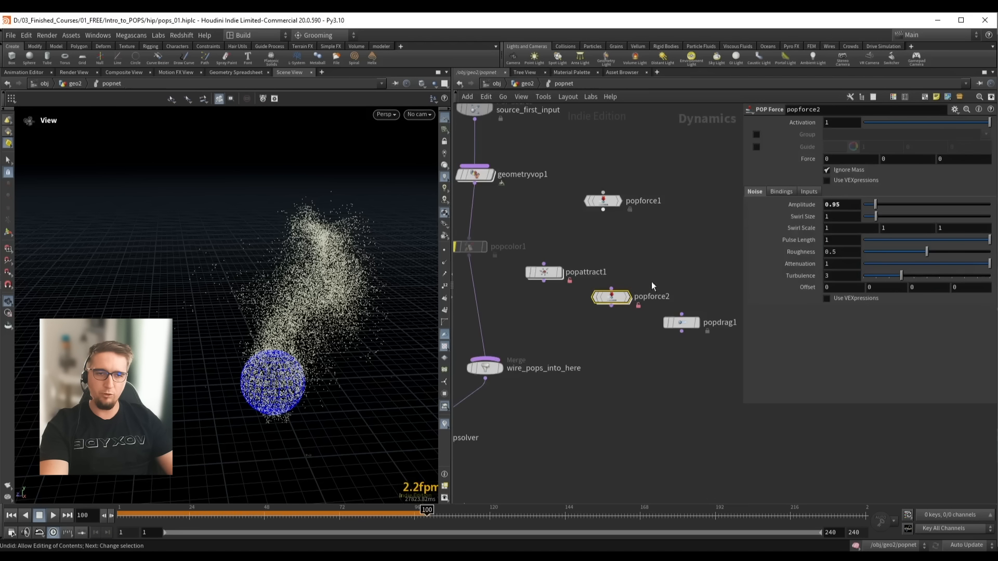
Open the popnet's own geometryvop1 and examine its attraction and curl noise nodes for comparison
mouse_move(619, 295)
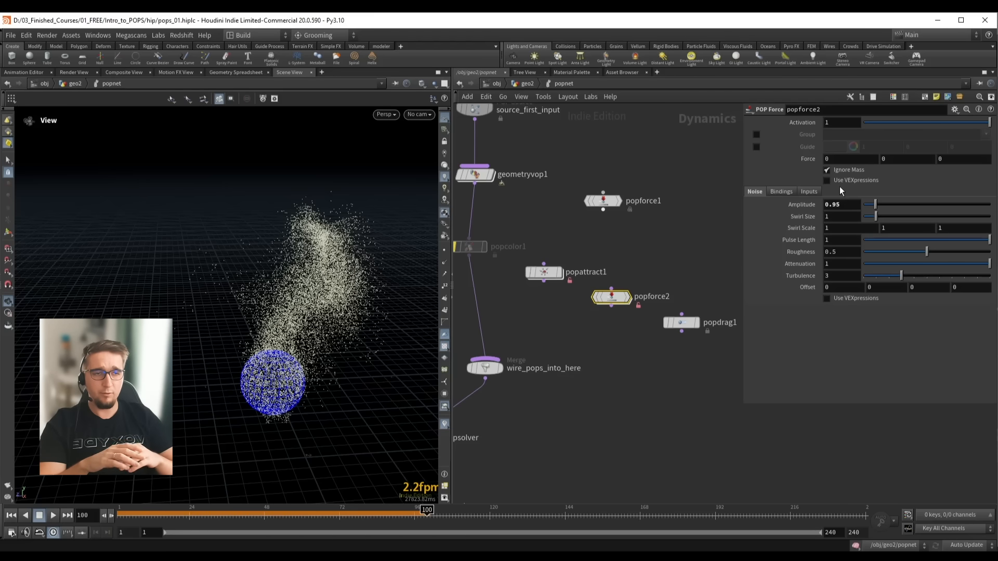
middle_click_drag(490, 193, 533, 204)
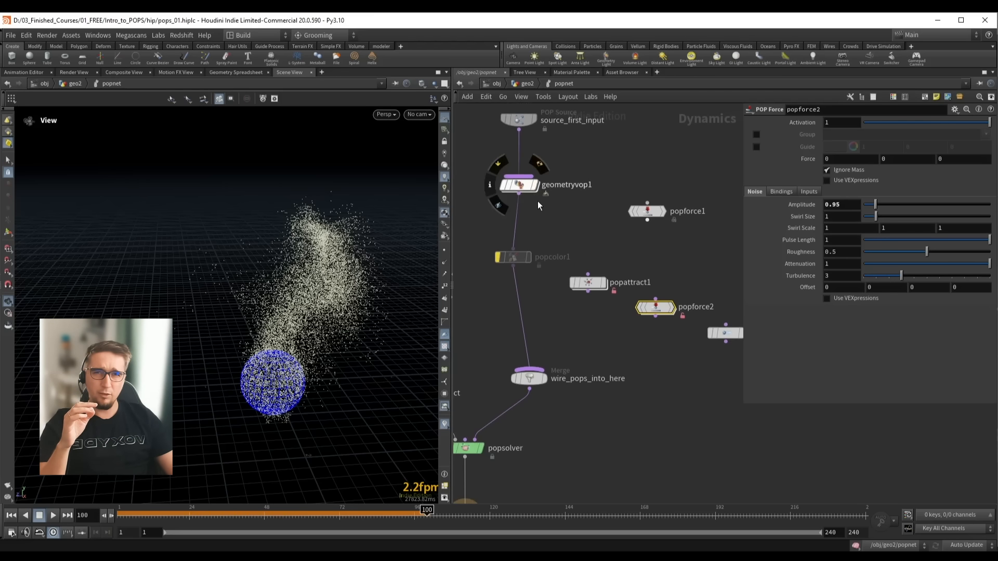
double_click(524, 186)
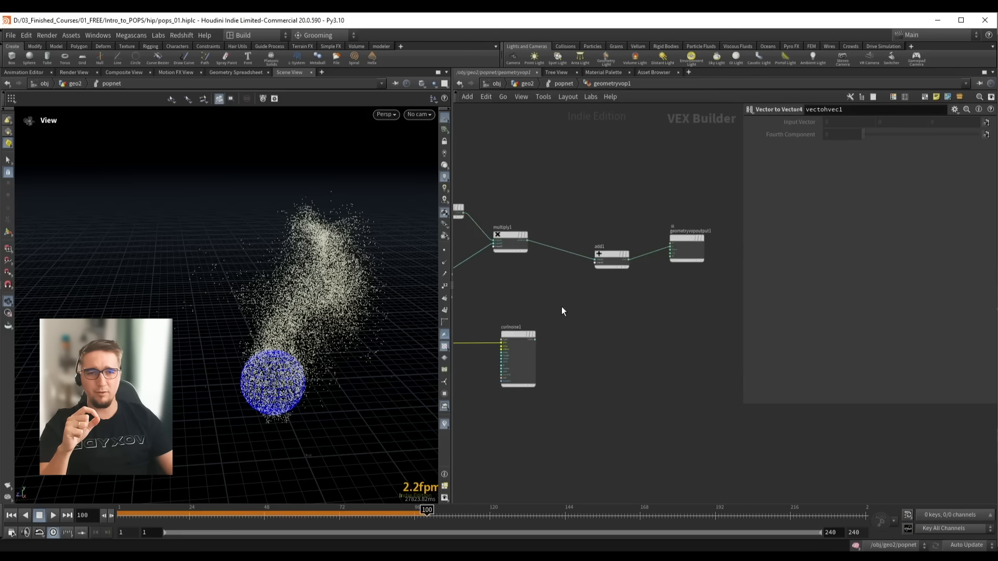
middle_click_drag(621, 292, 627, 293)
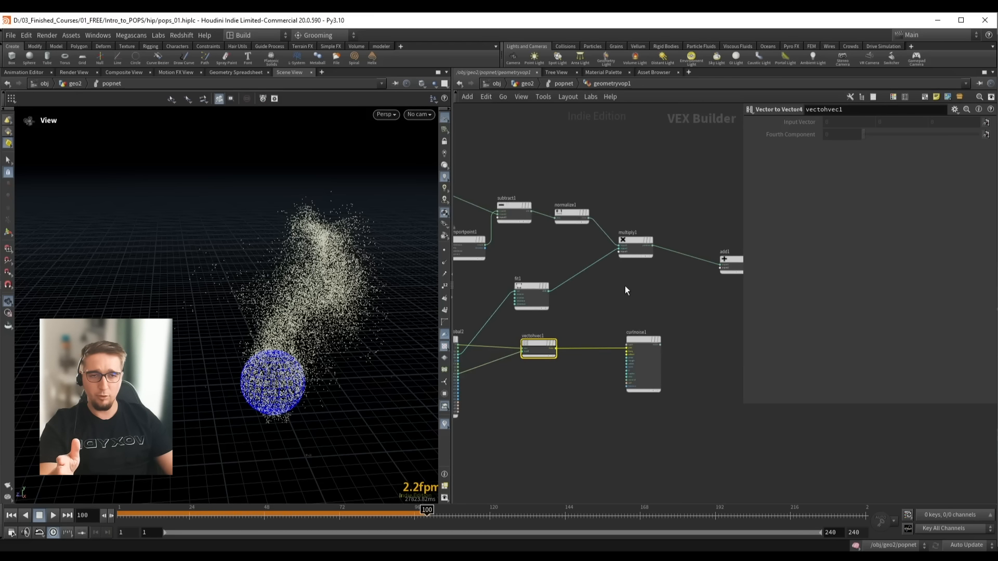
mouse_move(291, 276)
left_mouse_down()
mouse_move(305, 279)
mouse_move(314, 270)
mouse_move(304, 265)
left_mouse_up()
scroll(657, 298, "down", 3)
middle_click_drag(656, 297, 643, 304)
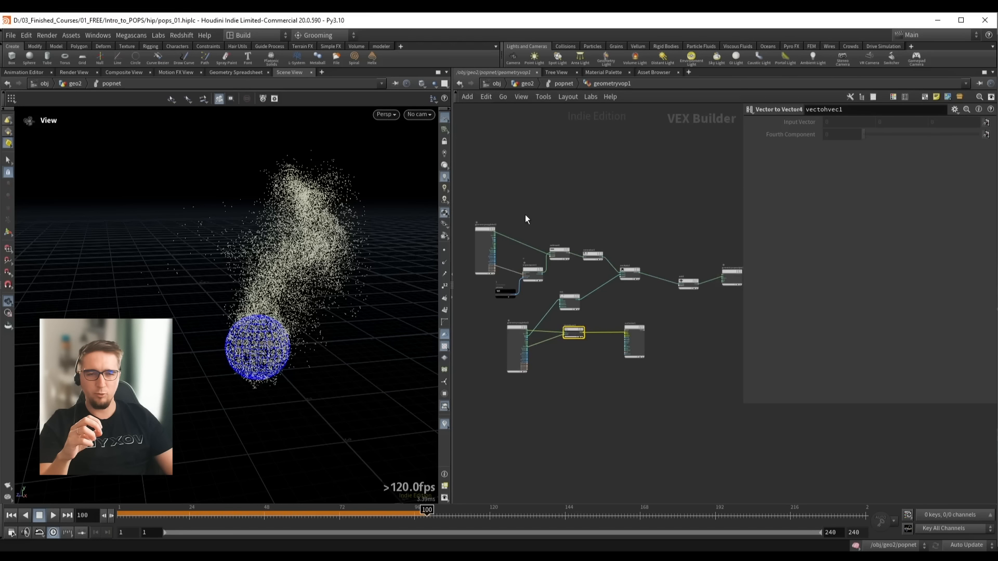
left_click_drag(525, 214, 703, 378)
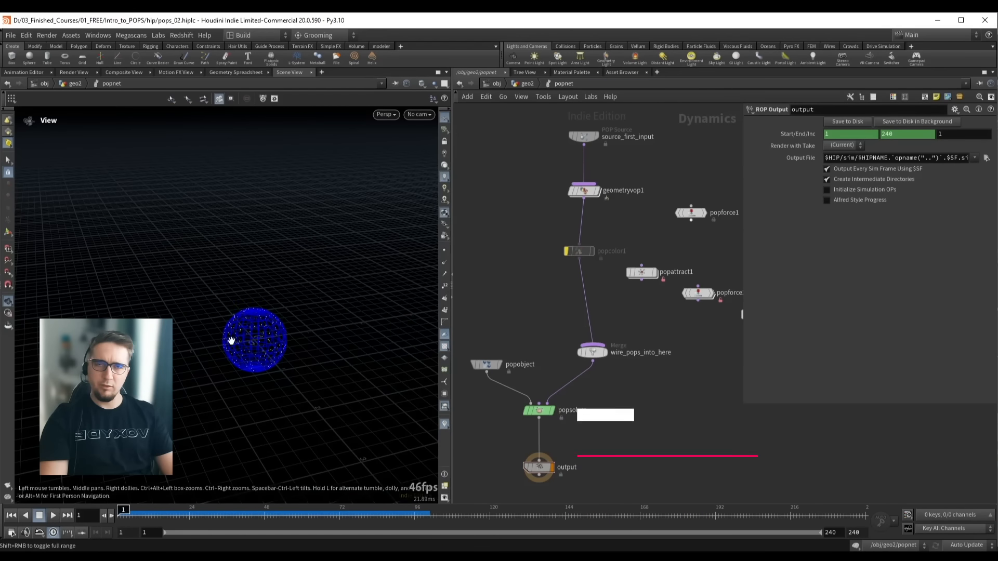
scroll(278, 338, "up", 2)
left_click_drag(278, 338, 271, 336)
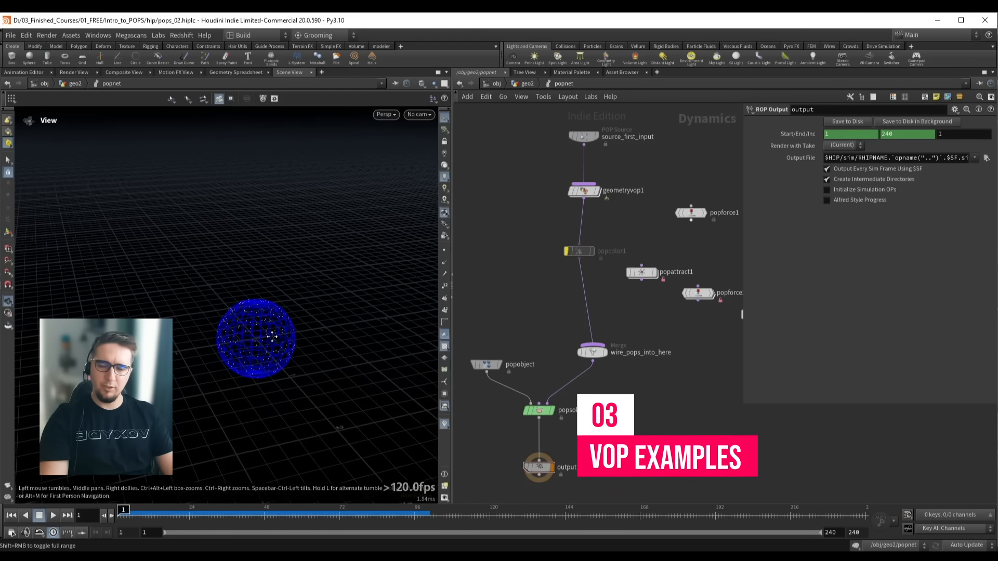
middle_click_drag(272, 336, 276, 296)
scroll(273, 294, "up", 2)
left_click_drag(272, 293, 267, 299)
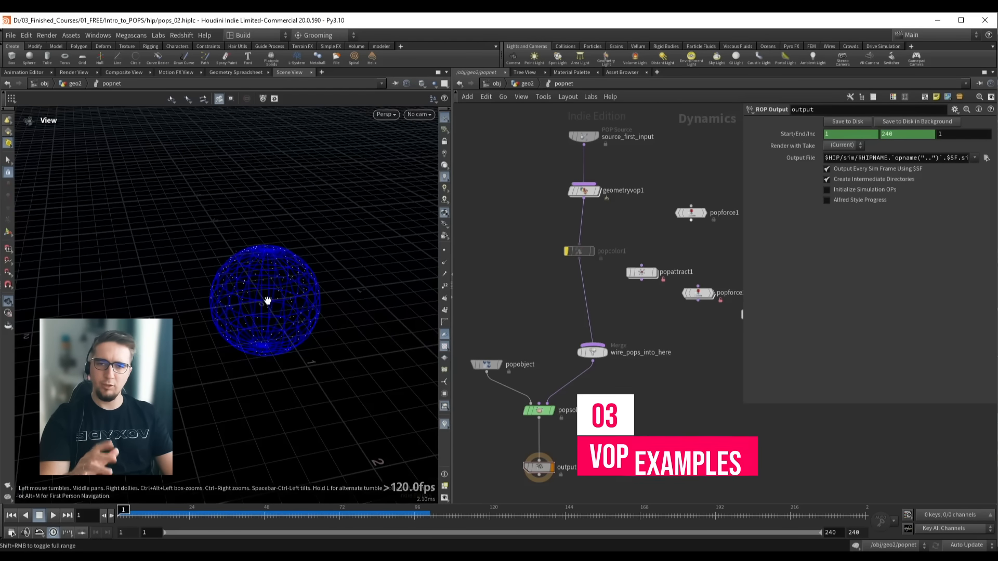
Take geometryvop1 out of the particle chain and rearrange popattract1 and popcolor1 in the popnet network
middle_click_drag(546, 214, 545, 243)
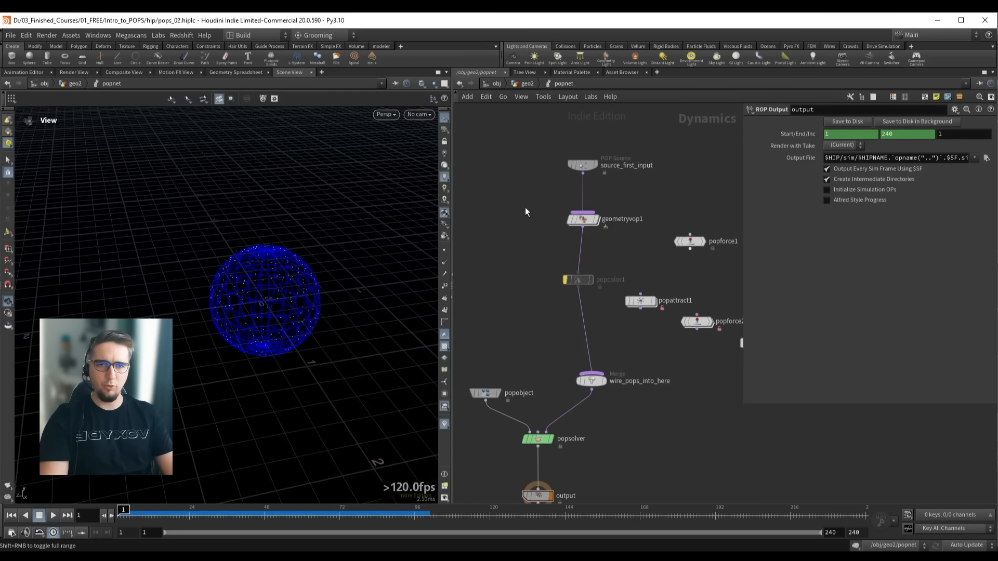
left_click_drag(604, 236, 644, 205)
middle_click_drag(609, 242, 587, 243)
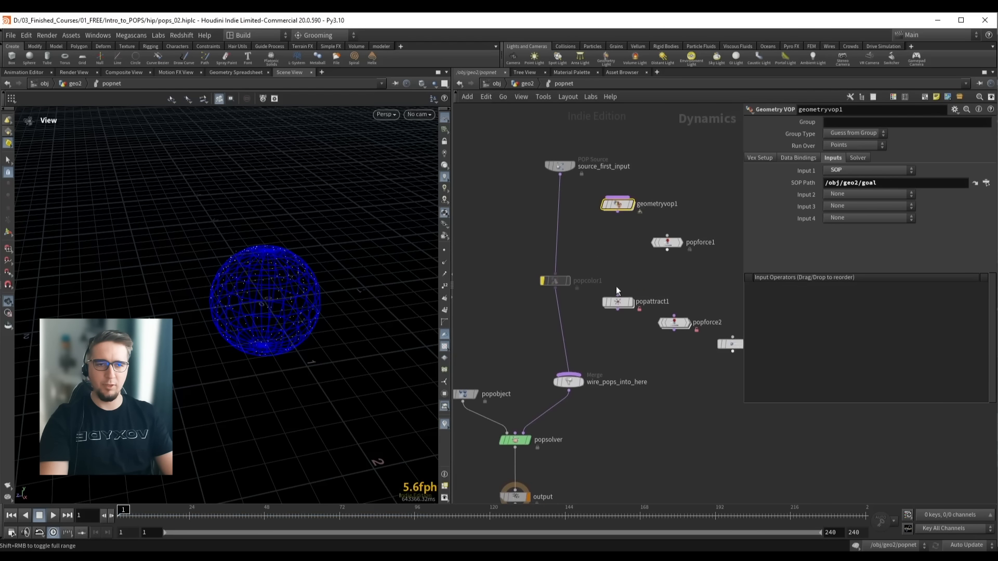
left_click_drag(617, 300, 638, 287)
left_click_drag(557, 281, 562, 279)
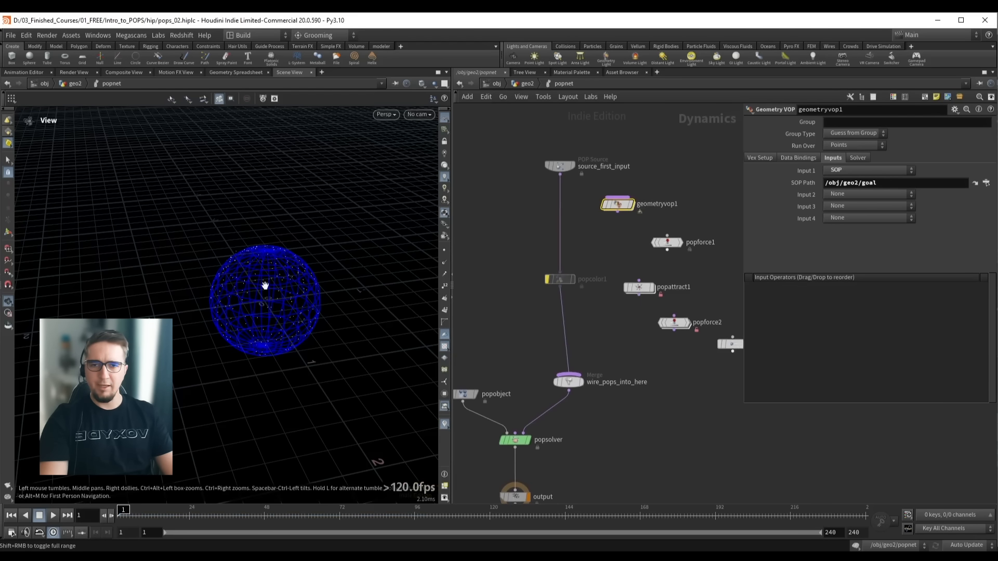
left_click_drag(265, 286, 265, 302)
Add a Torus node at the geo2 level, wire it into popnet's first input in place of sphere1, and display it
key("u")
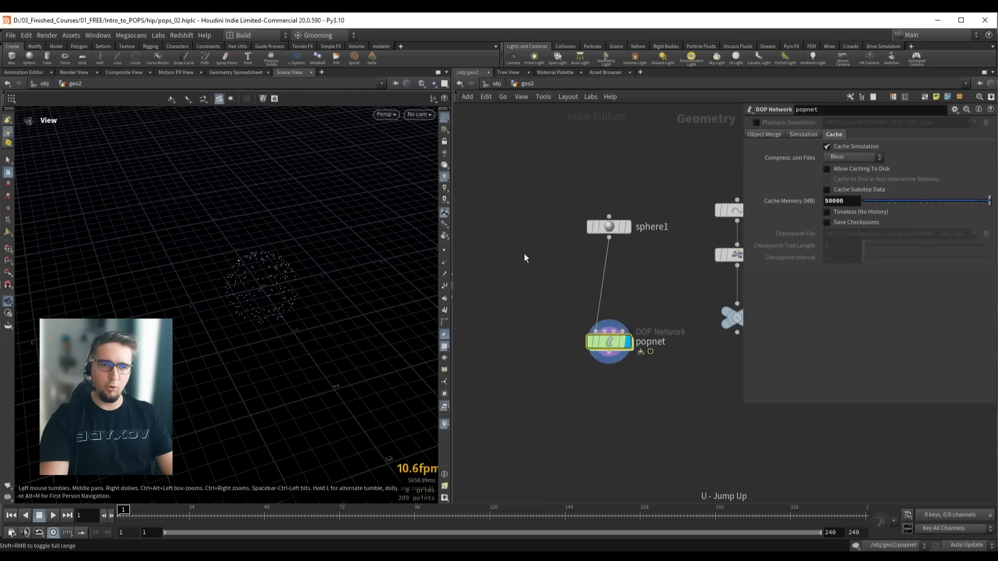
mouse_move(602, 231)
left_click(551, 253)
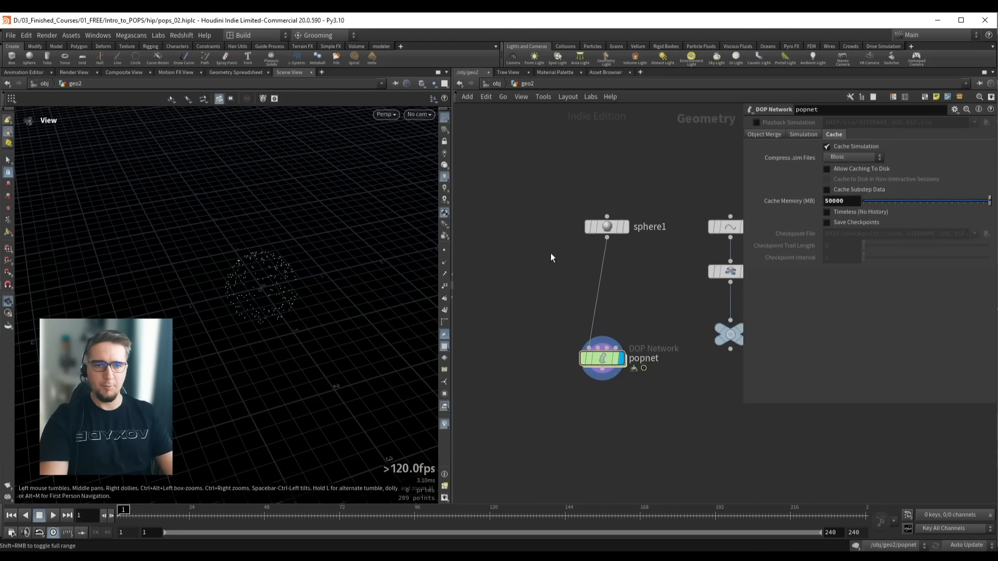
key("Tab")
type("grid")
key("Return")
left_click(550, 254)
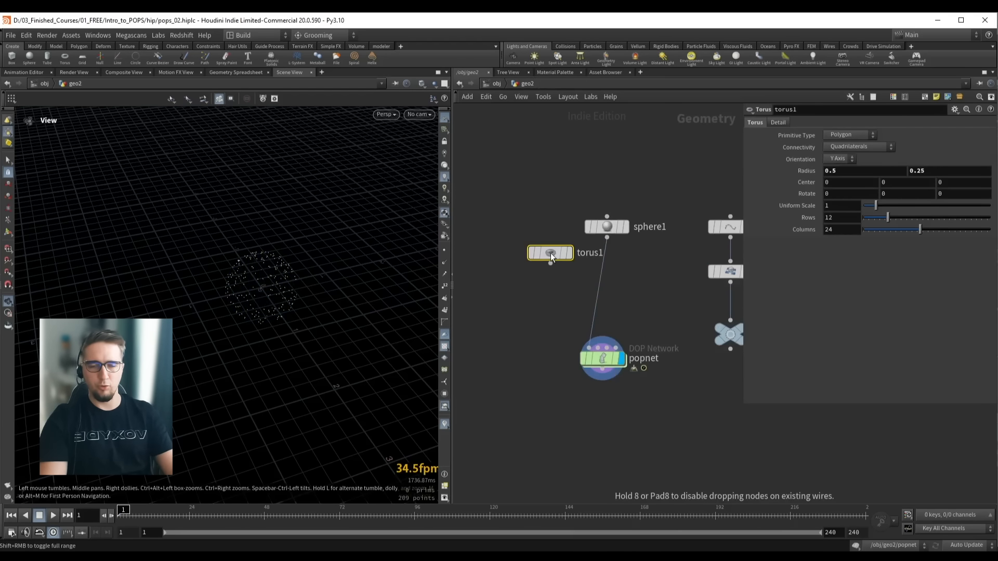
left_click_drag(550, 263, 588, 347)
left_click_drag(550, 253, 555, 272)
left_click(574, 272)
Set the torus radii to 2.4 and 0.11, with 50 rows and 50 columns
mouse_move(255, 265)
left_mouse_down()
mouse_move(241, 278)
mouse_move(265, 276)
left_mouse_up()
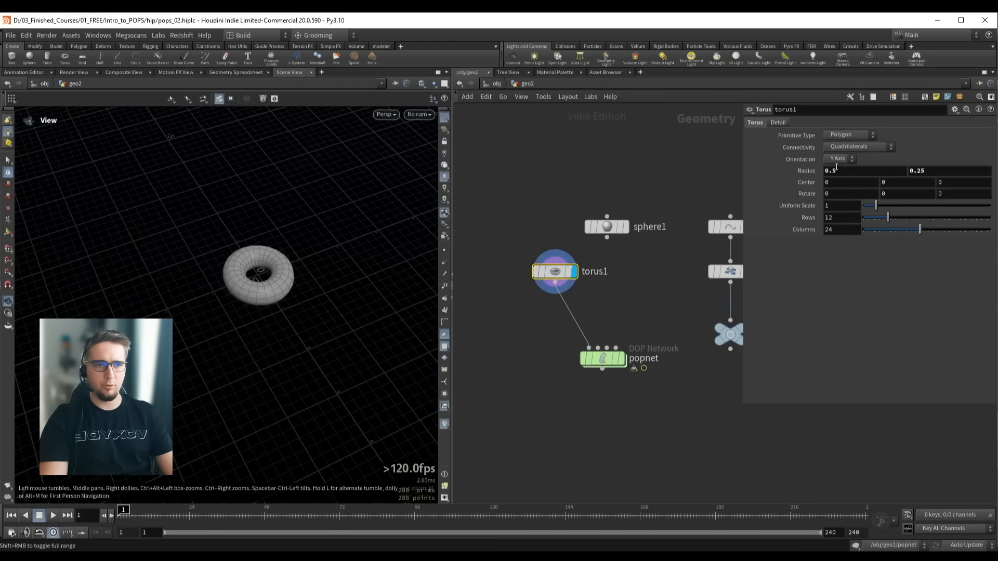
middle_click_drag(836, 166, 877, 192)
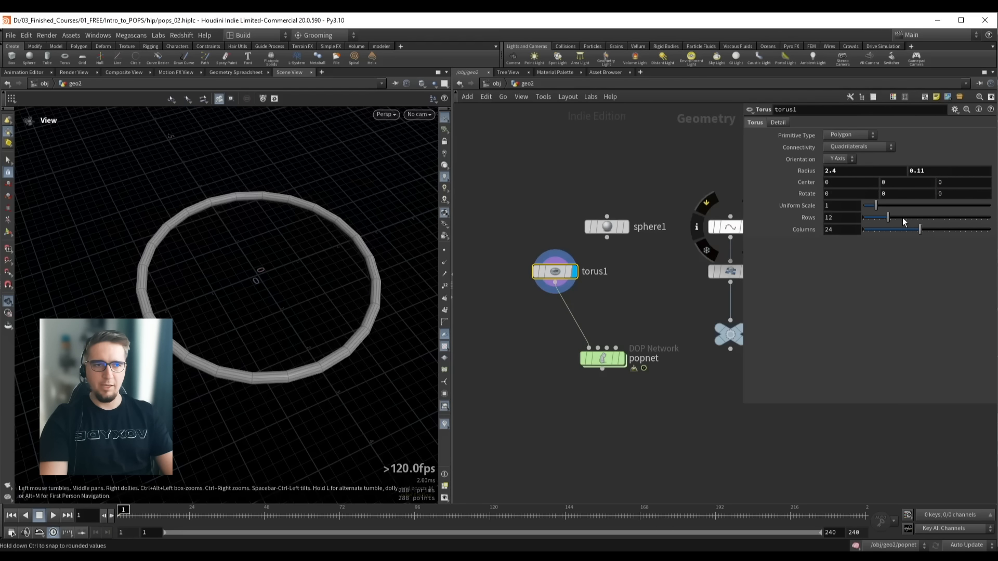
left_click_drag(903, 219, 990, 219)
left_click_drag(933, 229, 992, 230)
scroll(276, 269, "up", 3)
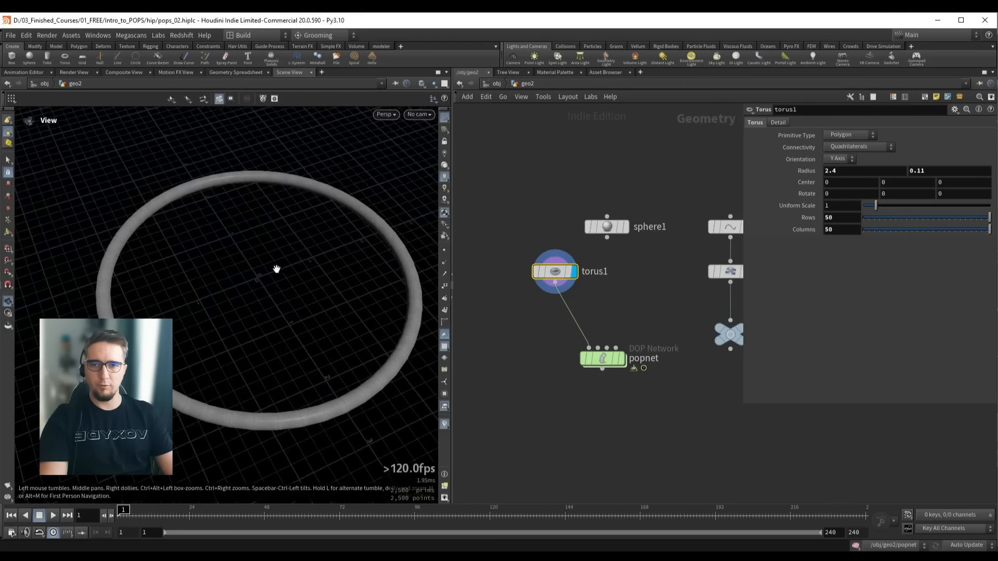
left_click_drag(276, 270, 270, 247)
Go back inside popnet and delete the bypassed popcolor1 node from the chain
middle_click_drag(538, 356, 535, 286)
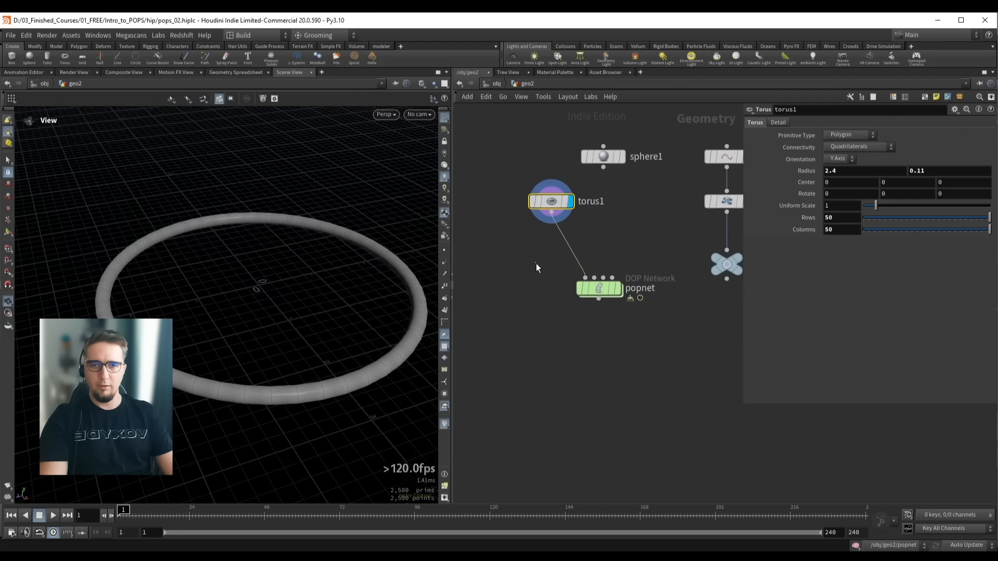
left_click(600, 292)
left_click_drag(601, 292, 560, 300)
double_click(560, 299)
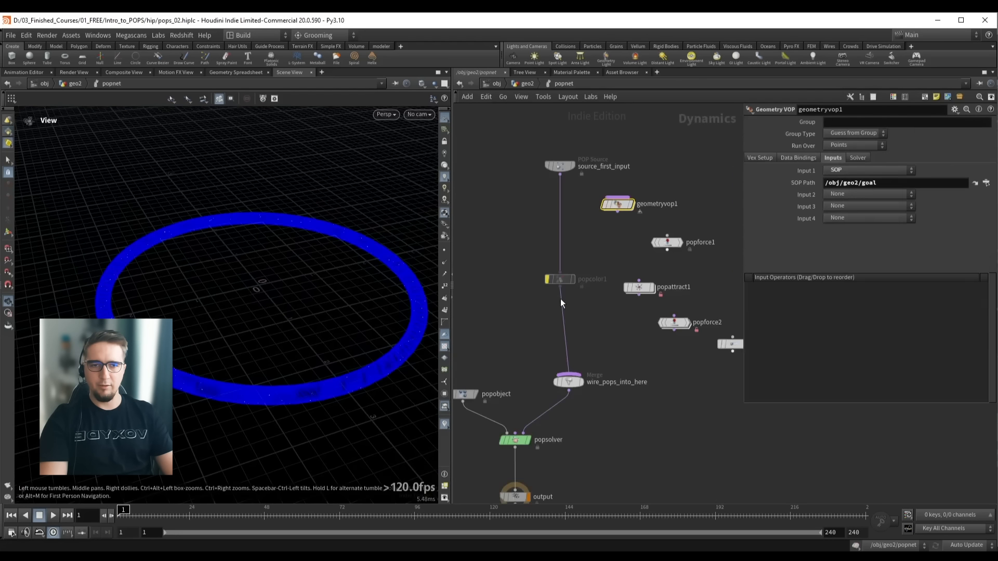
scroll(274, 242, "down", 2)
left_click_drag(251, 267, 366, 252)
left_click_drag(513, 256, 581, 297)
left_click_drag(508, 256, 586, 303)
middle_click_drag(610, 317, 606, 317)
key("Delete")
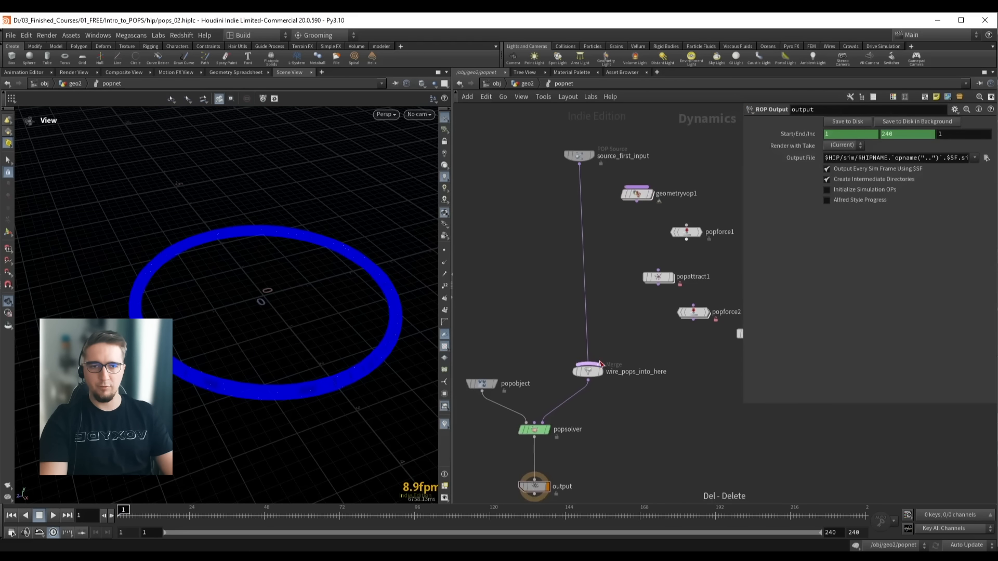
Turn off the blue guide geometry of the source_first_input POP Source
left_click(557, 174)
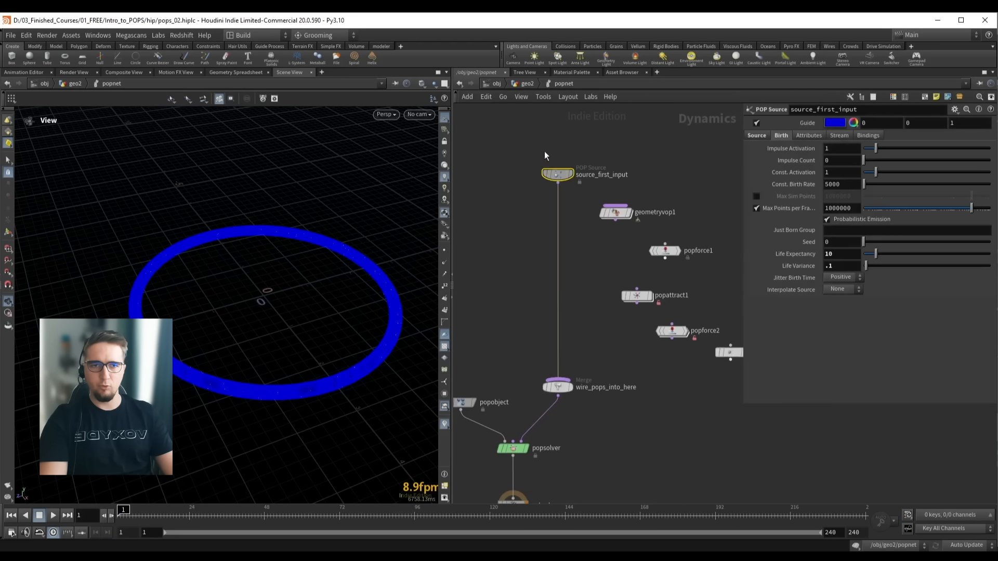
left_click_drag(273, 291, 275, 301)
right_click_drag(275, 301, 230, 262)
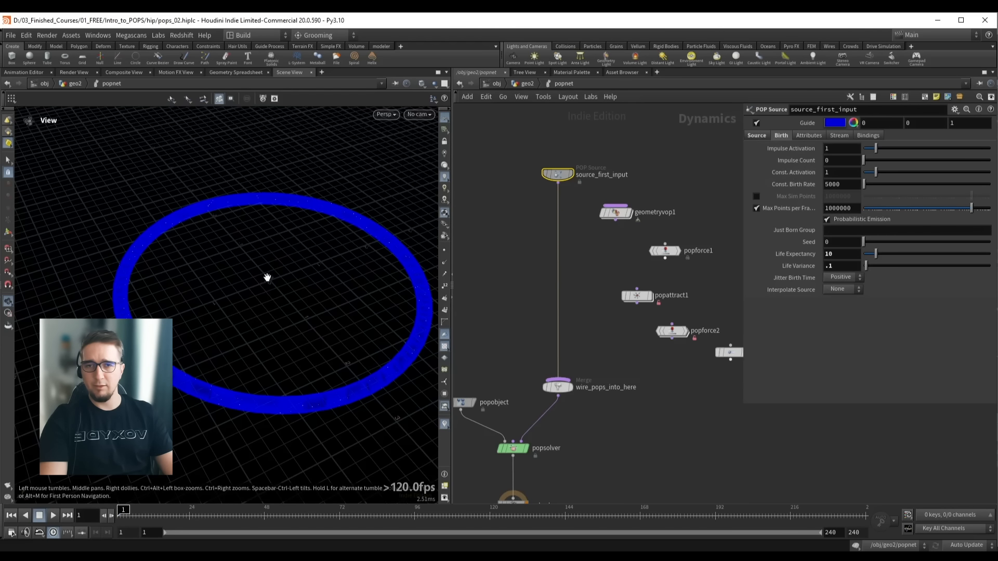
left_click_drag(267, 277, 279, 257)
left_click(757, 123)
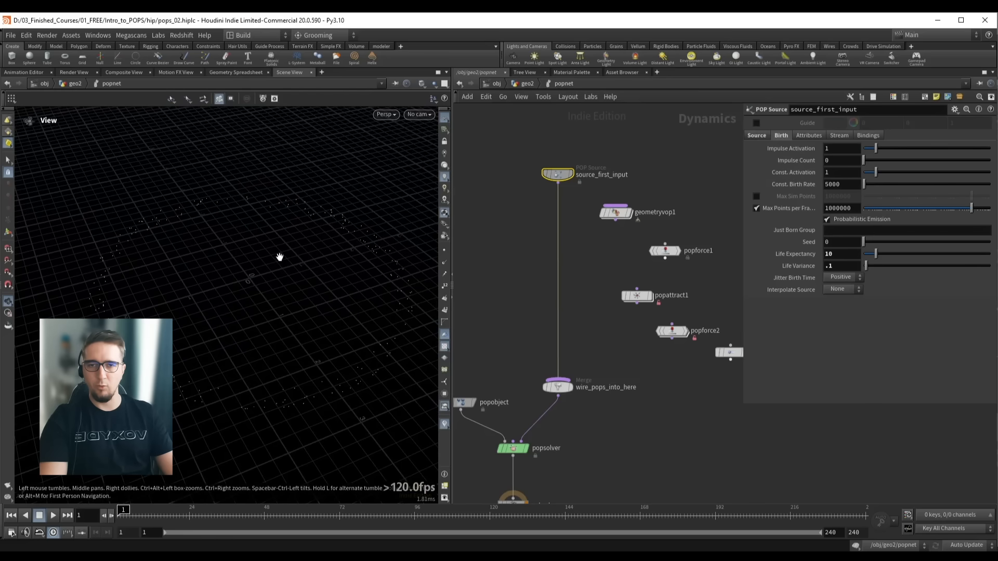
Play the simulation to check the particles emitted from the torus ring
key("Up")
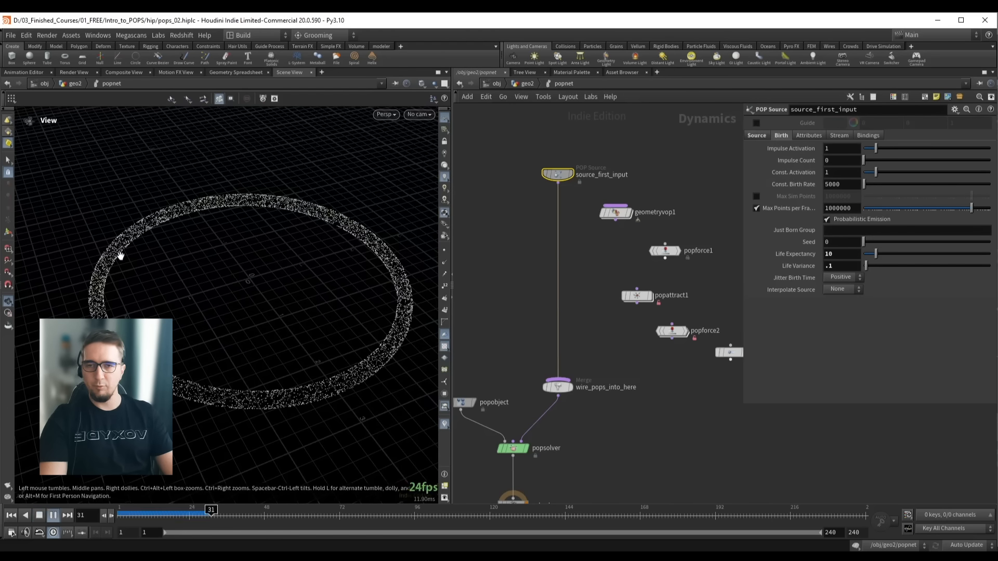
key("Up")
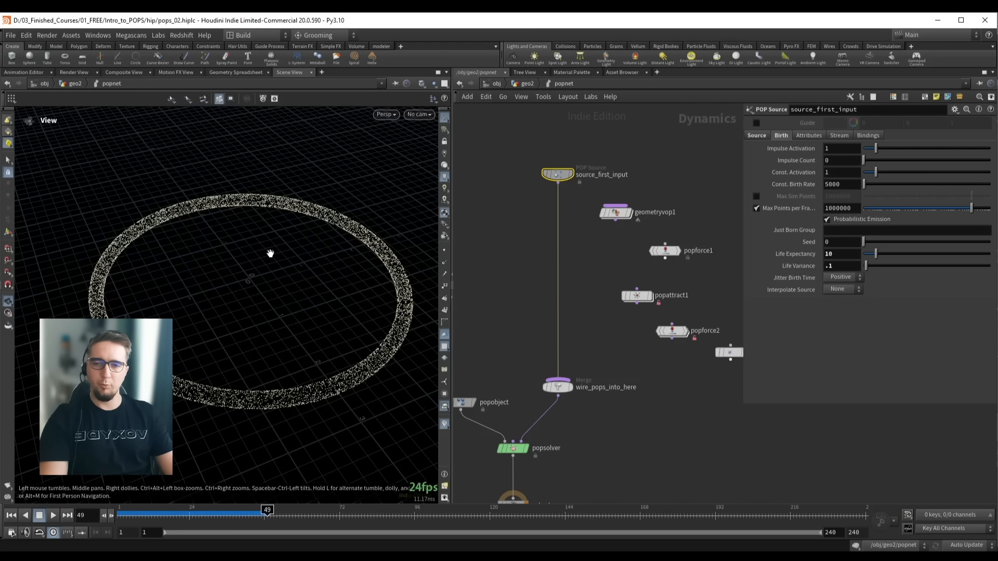
left_click_drag(238, 269, 251, 286)
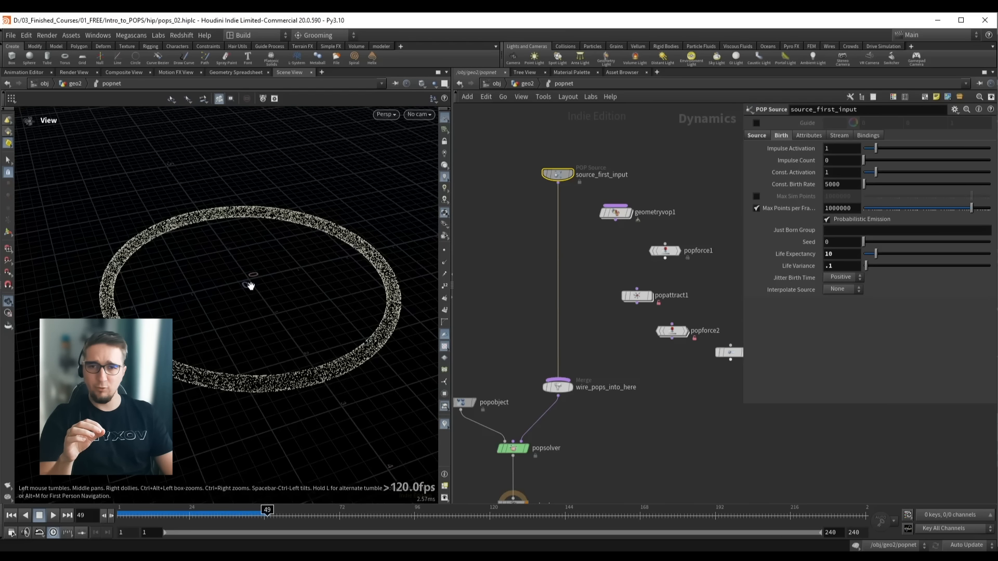
Insert a POP Axis Force node between source_first_input and wire_pops_into_here
left_click(635, 296)
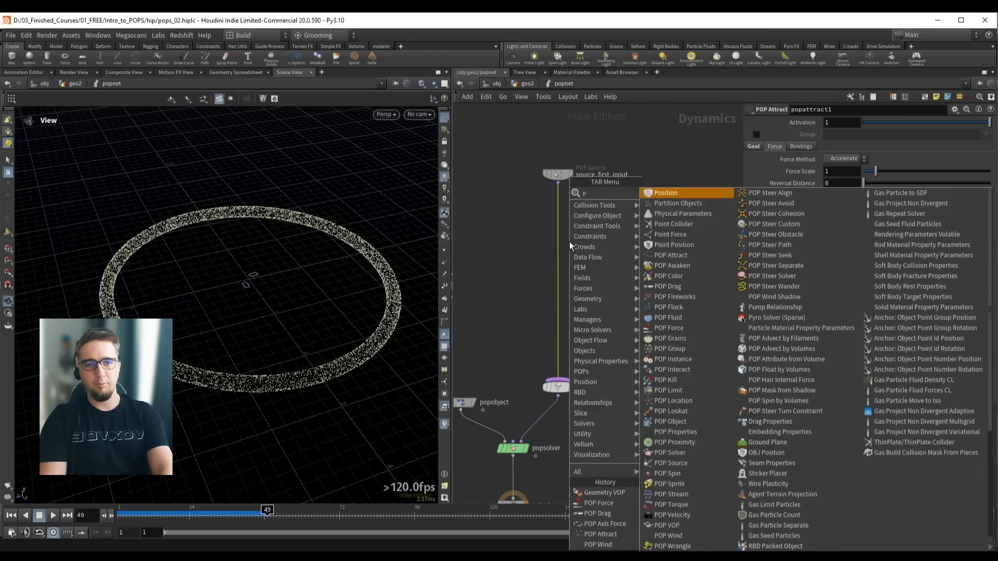
key("Tab")
key("Return")
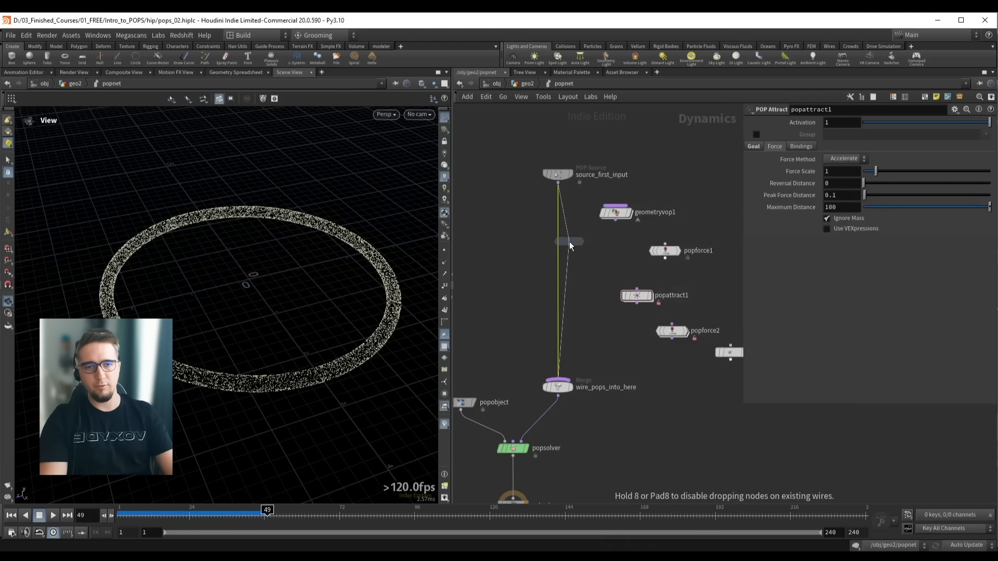
left_click(552, 242)
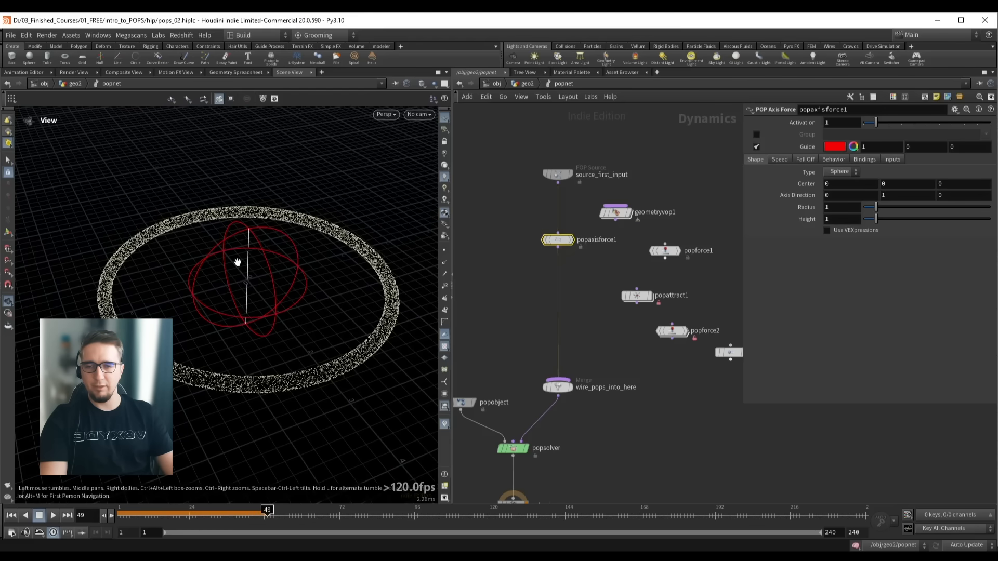
Play the simulation and compare the axis force's guide sphere with the particle ring
key("Up")
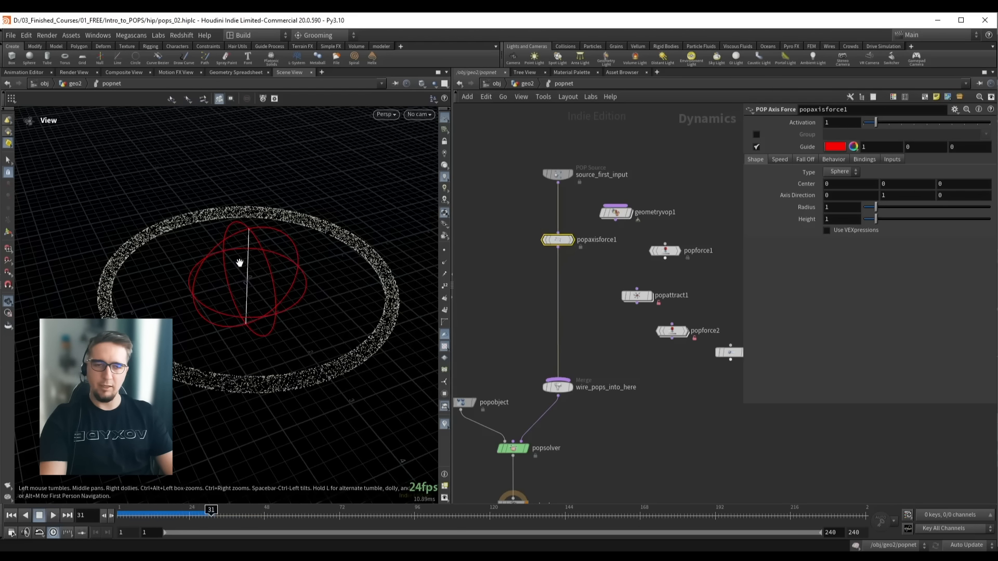
left_click_drag(237, 262, 265, 284)
middle_click_drag(265, 284, 271, 280)
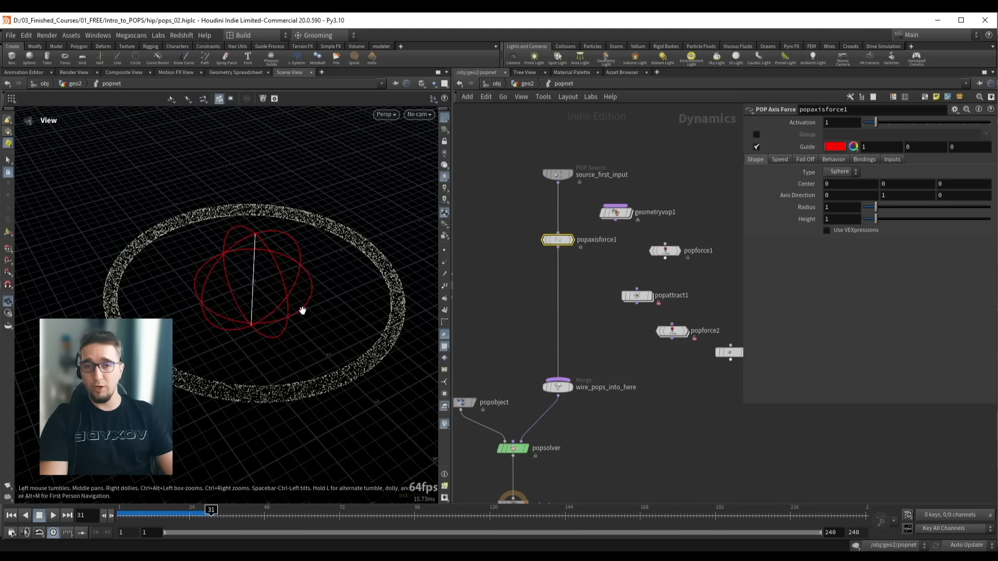
scroll(264, 279, "down", 1)
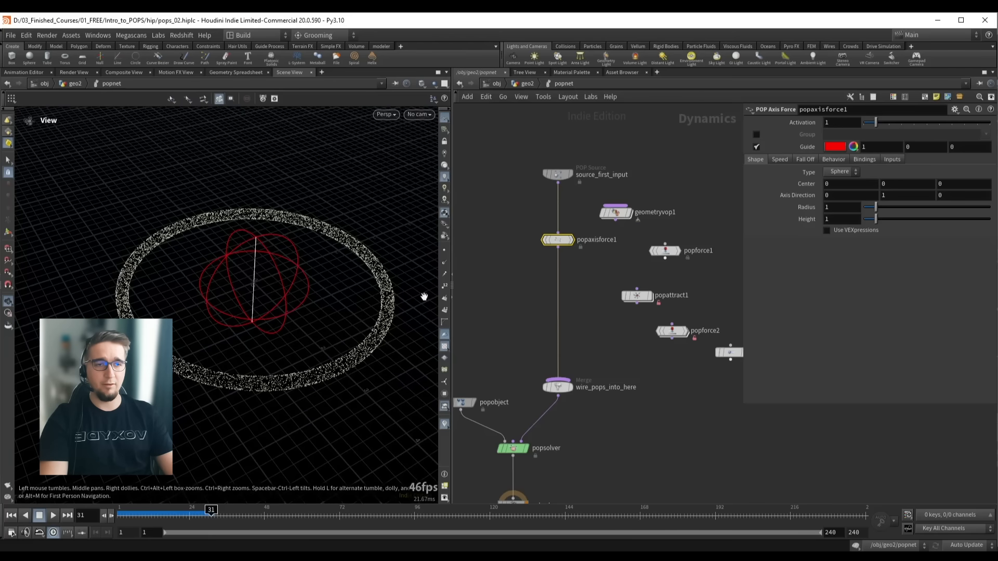
Set popaxisforce1's sphere radius to 3.95 and replay the simulation from the first frame
left_click_drag(877, 210, 913, 210)
left_click_drag(243, 291, 226, 269)
key("ctrl+Up")
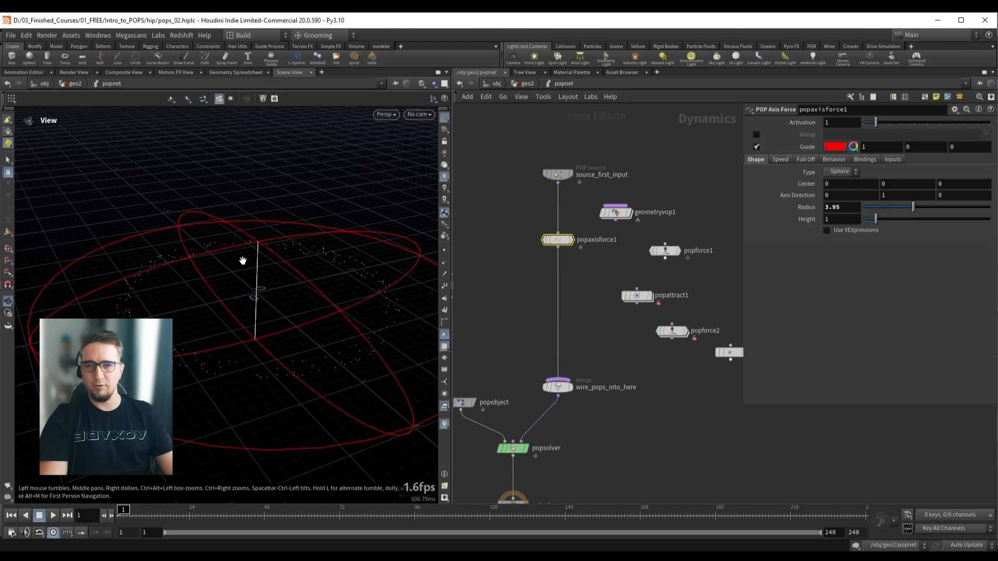
key("Up")
scroll(254, 307, "down", 3)
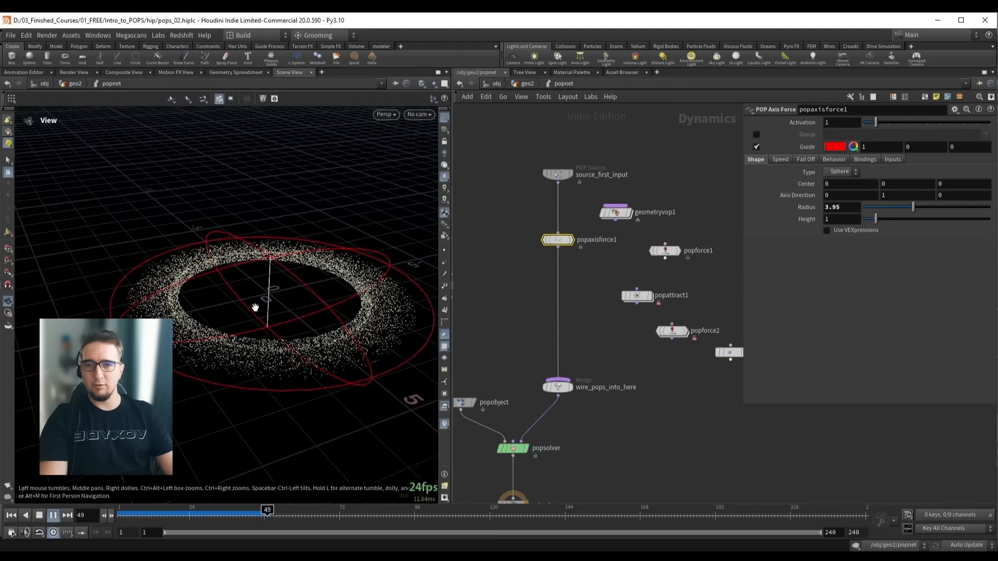
key("Up")
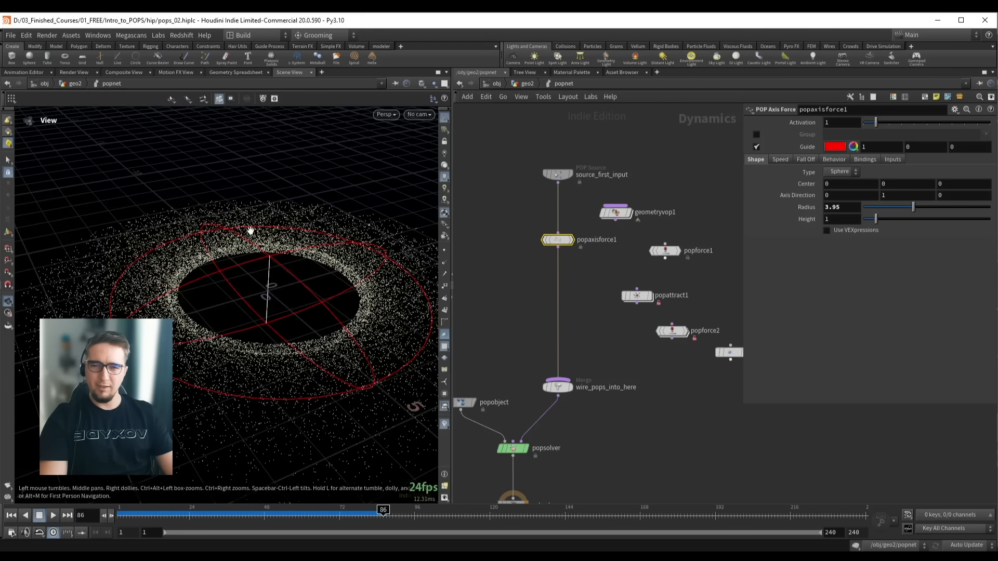
left_click_drag(188, 263, 240, 251)
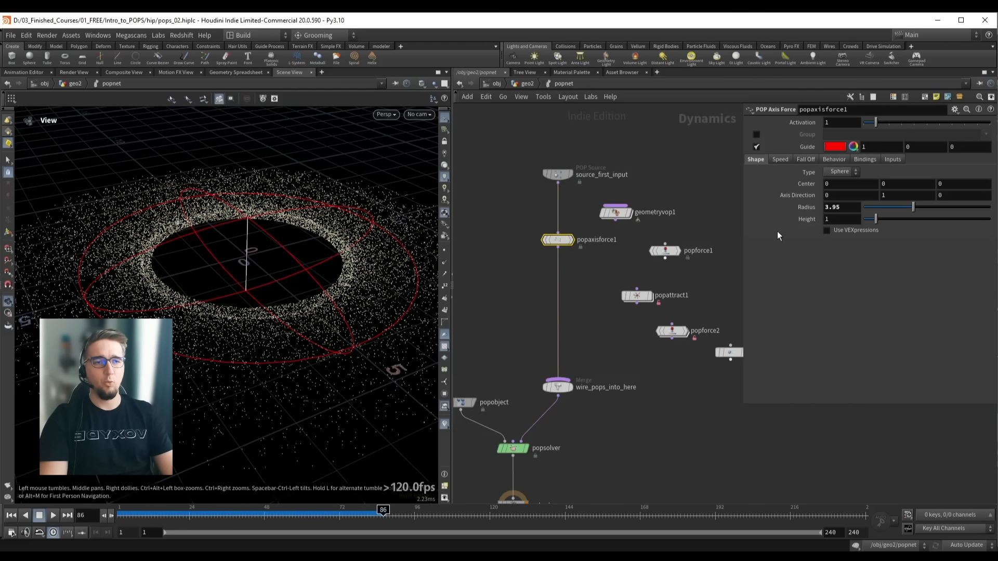
Set popaxisforce1's suction speed to 0.7
left_click(807, 160)
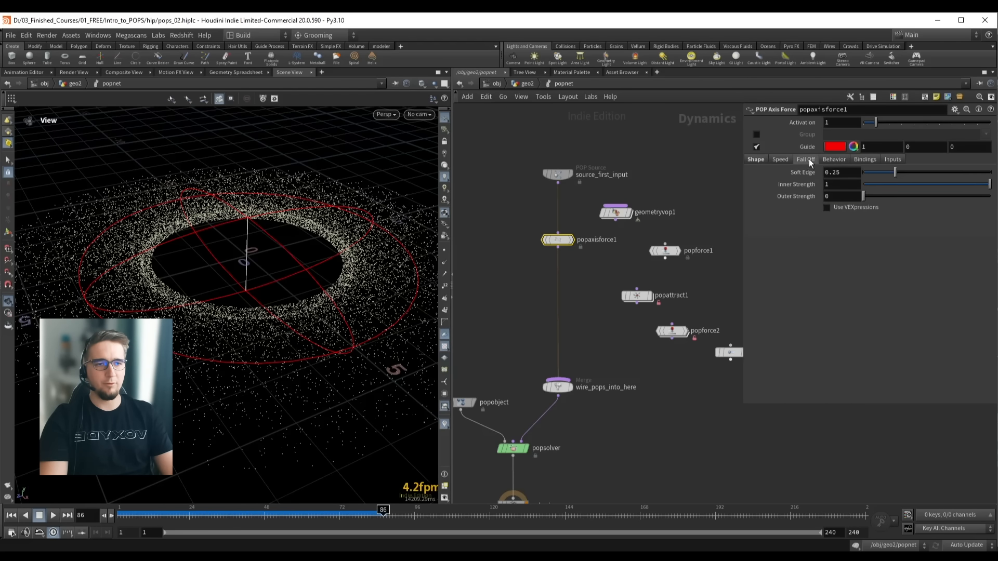
left_click(780, 160)
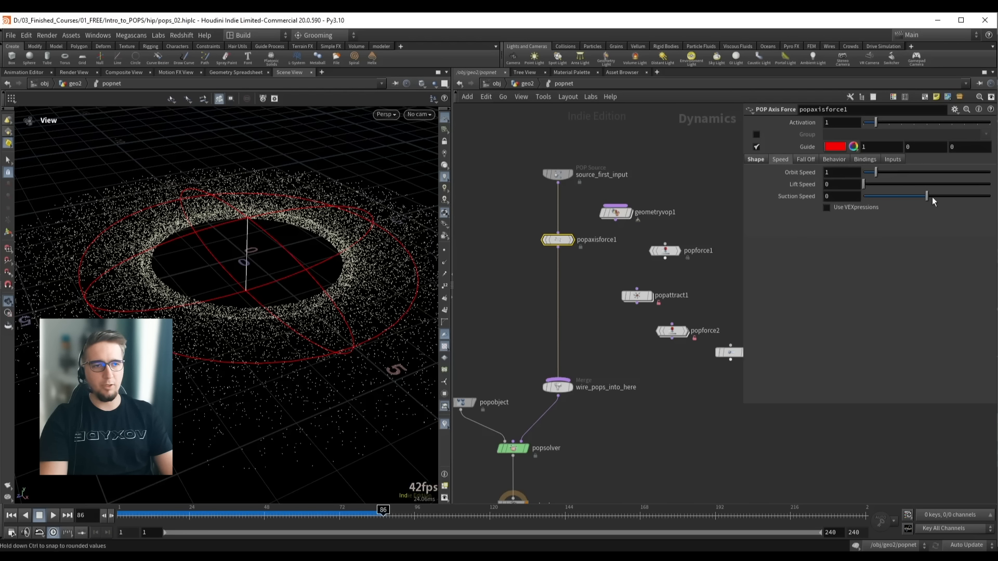
left_click_drag(931, 198, 930, 197)
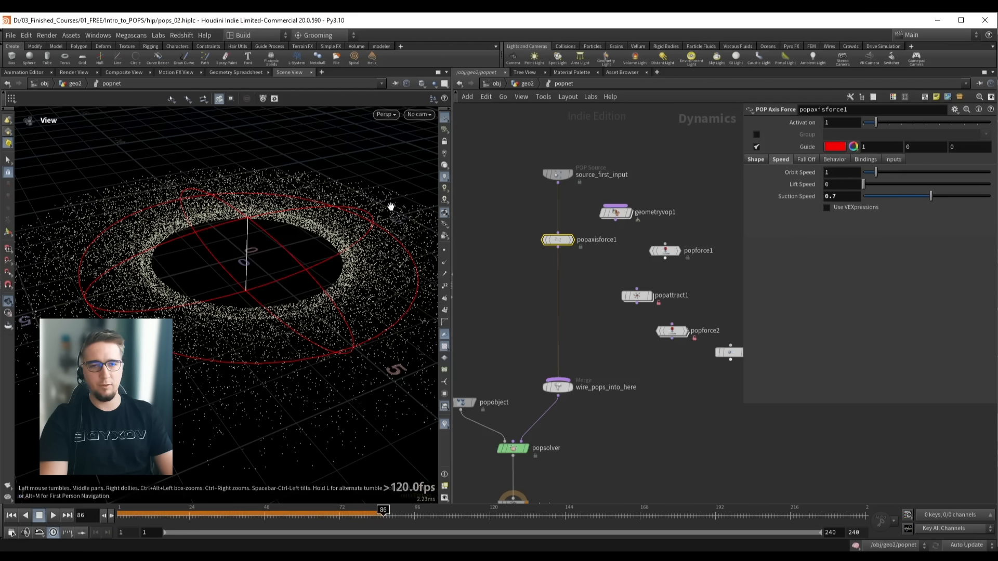
Replay the simulation from the first frame and set popaxisforce1's suction speed to 0.35
key("ctrl+Up")
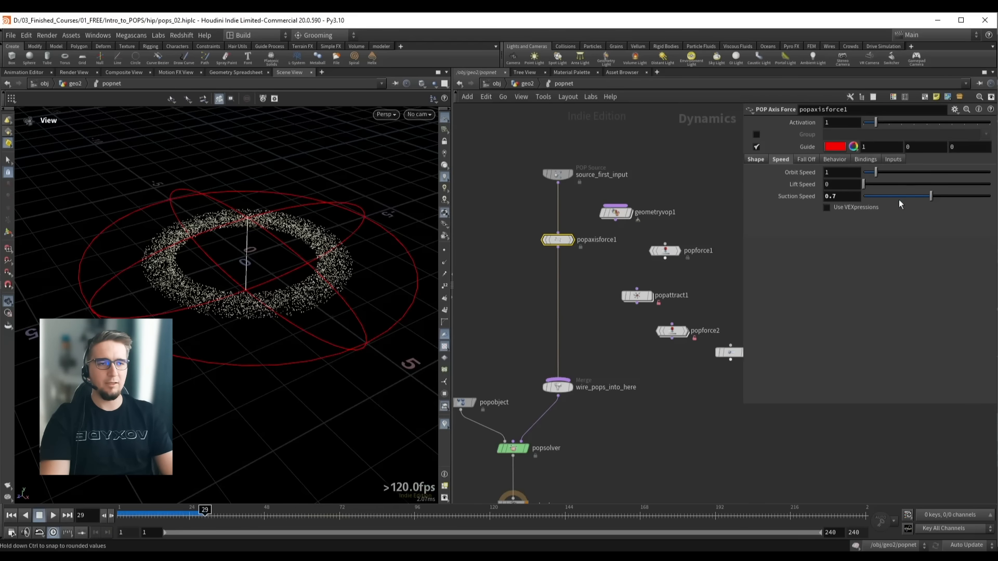
left_click_drag(931, 197, 929, 198)
left_click_drag(841, 197, 837, 200)
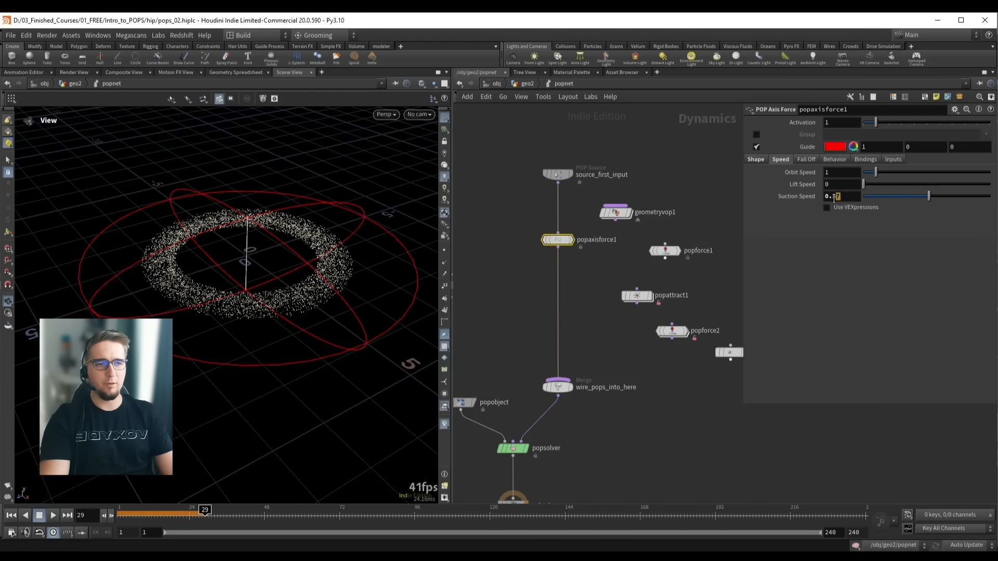
type("35")
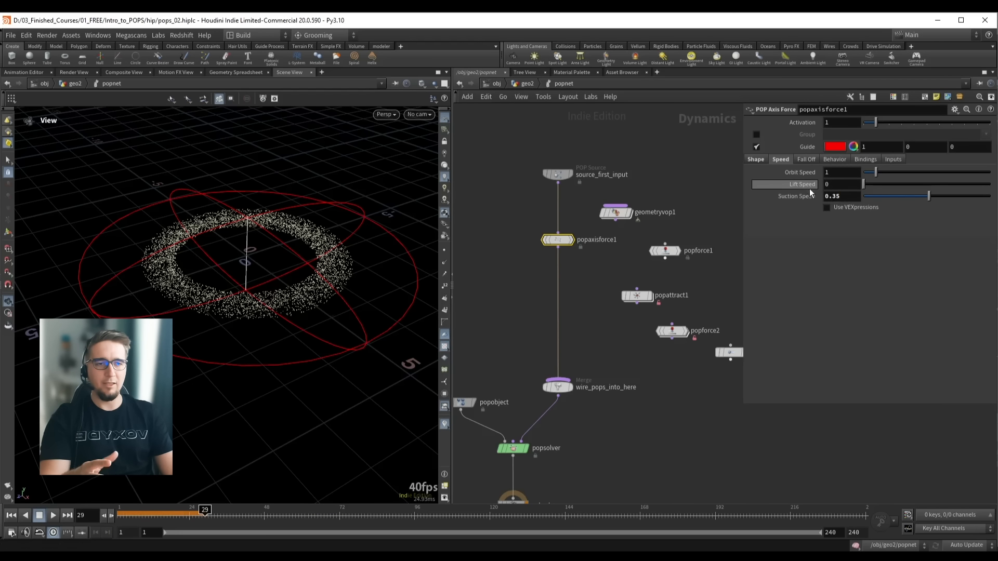
Set popaxisforce1's lift speed to 0.5 and replay the simulation from the first frame
left_click_drag(288, 236, 393, 239)
left_click(837, 184)
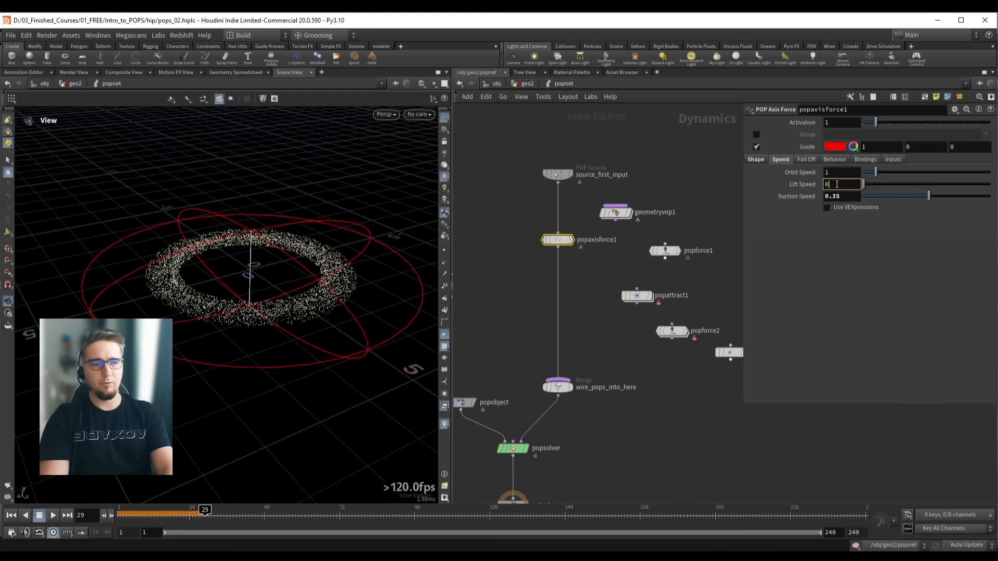
key("Return")
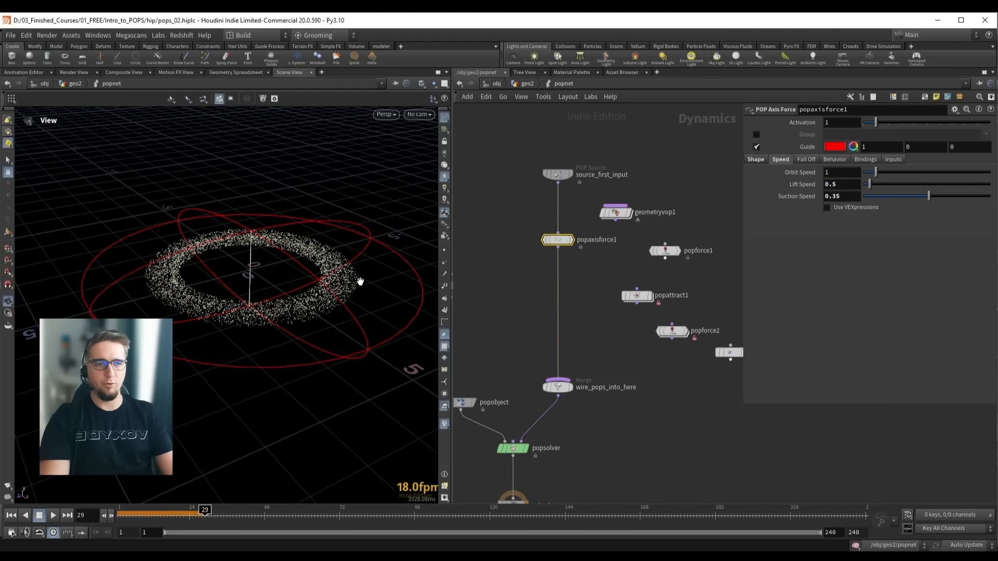
left_click_drag(360, 281, 292, 249)
scroll(249, 228, "down", 1)
middle_click_drag(247, 227, 252, 246)
key("ctrl+Up")
key("Up")
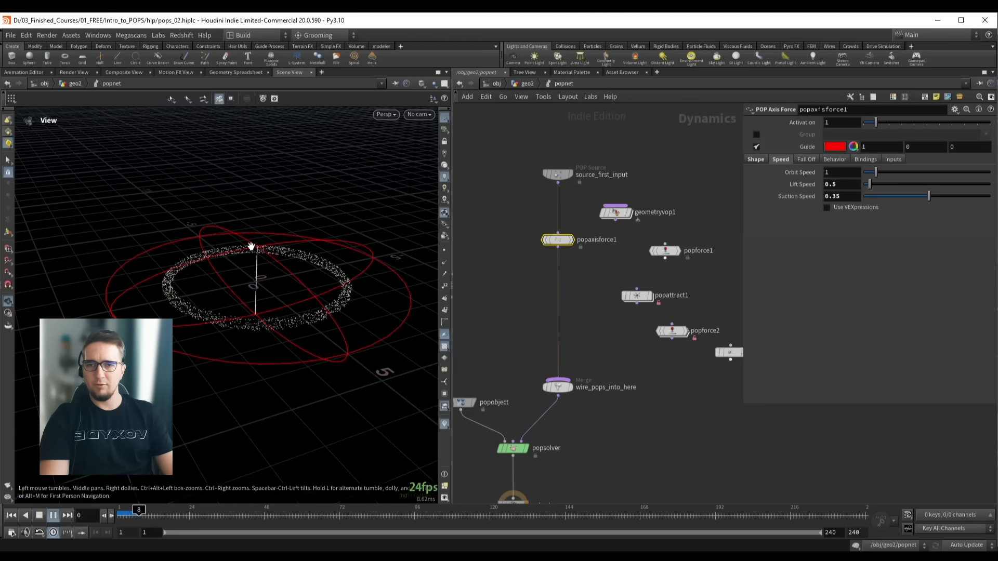
mouse_move(251, 246)
left_mouse_down()
mouse_move(238, 230)
mouse_move(263, 246)
left_mouse_up()
key("Up")
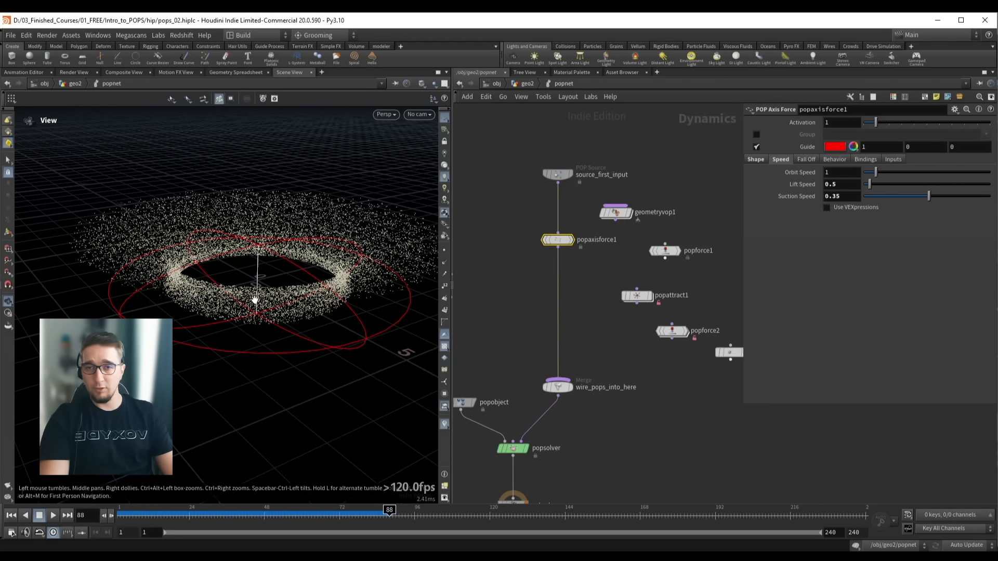
Set popaxisforce1's sphere height to 5.1 and move its center up to about 2.6 in Y
left_click(758, 161)
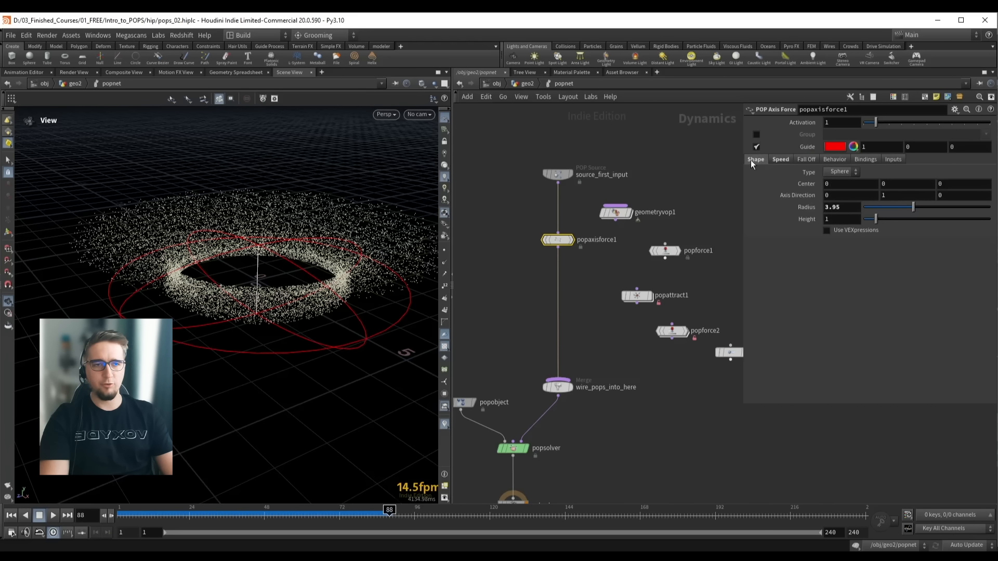
left_click_drag(876, 221, 927, 223)
key("Return")
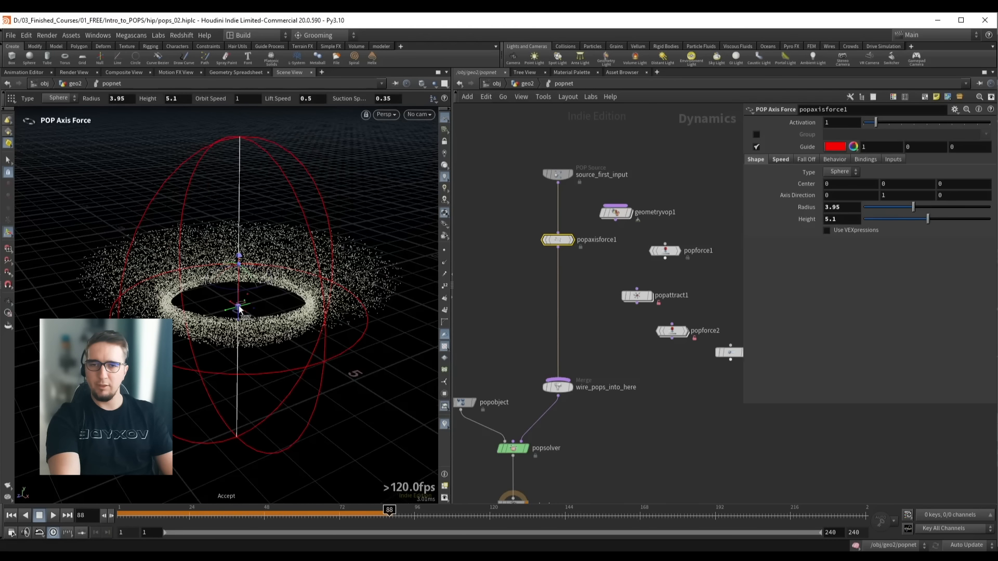
left_click_drag(239, 318, 280, 256)
right_click_drag(281, 256, 263, 254, "alt")
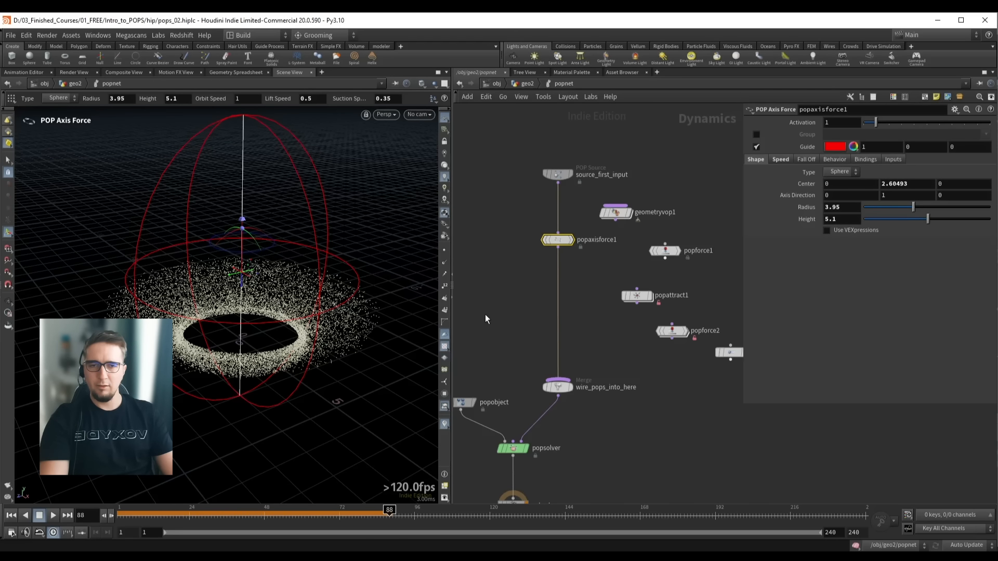
key("Escape")
Replay the simulation and examine from several angles how the particles move inside the taller, raised guide sphere
left_click_drag(228, 279, 223, 281)
key("ctrl+Up")
key("Up")
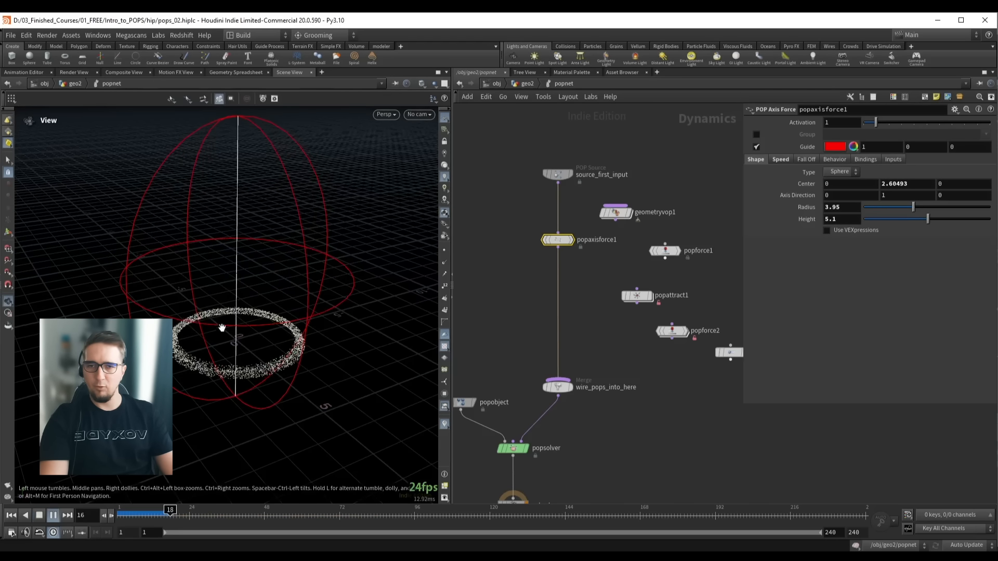
left_click_drag(222, 328, 218, 312)
right_click_drag(218, 305, 238, 279)
middle_click_drag(238, 279, 227, 278)
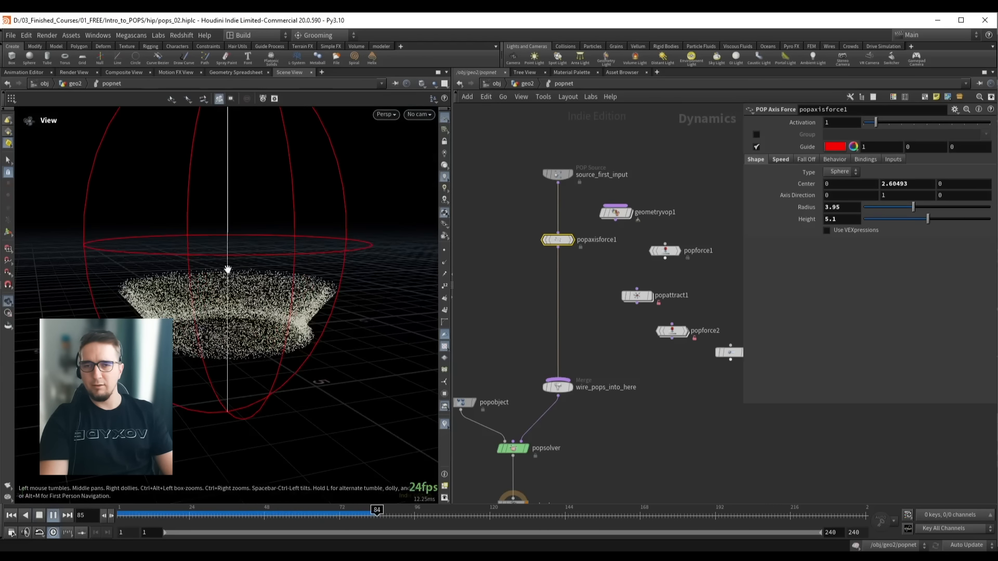
left_click_drag(228, 270, 219, 365)
key("Up")
right_click_drag(218, 365, 225, 358)
left_click_drag(225, 358, 216, 341)
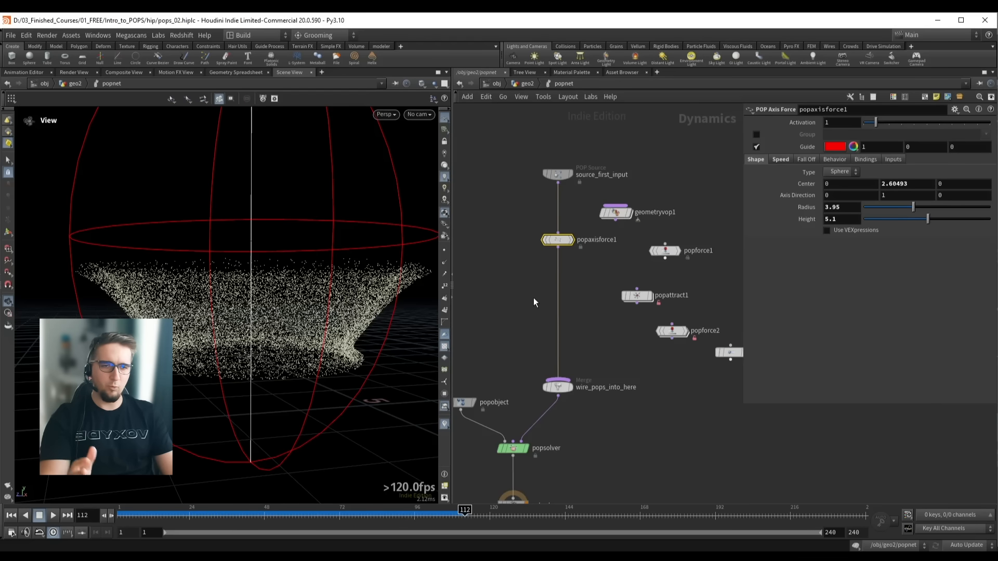
Insert a POP Drag node between popaxisforce1 and wire_pops_into_here
middle_click_drag(600, 321, 610, 324)
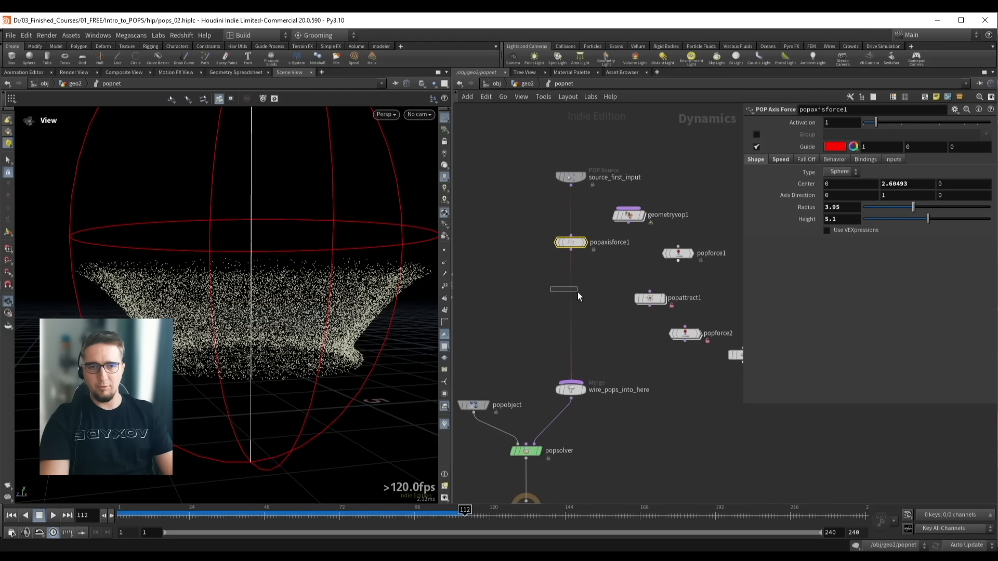
left_click_drag(586, 294, 590, 295)
key("Tab")
type("pop")
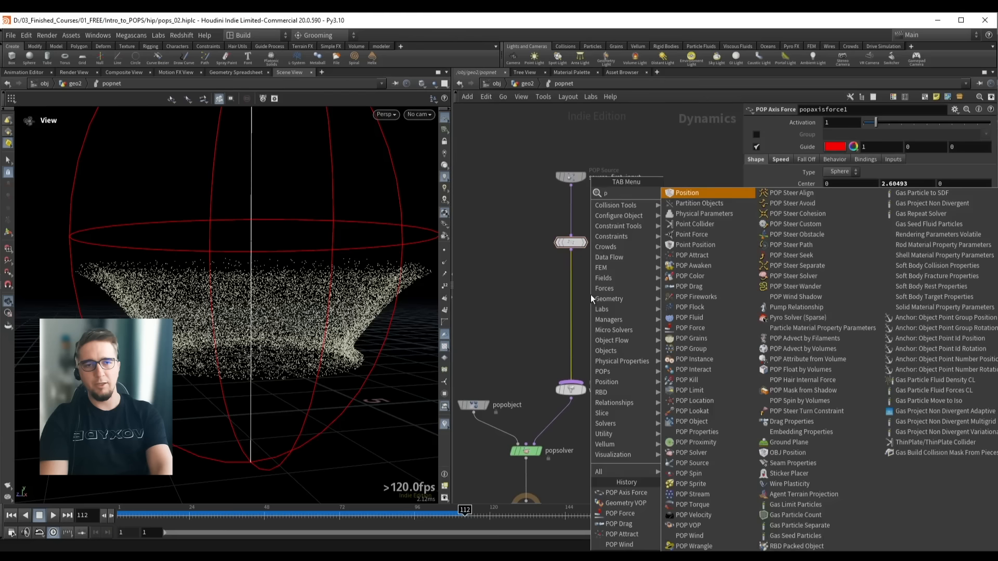
key("Return")
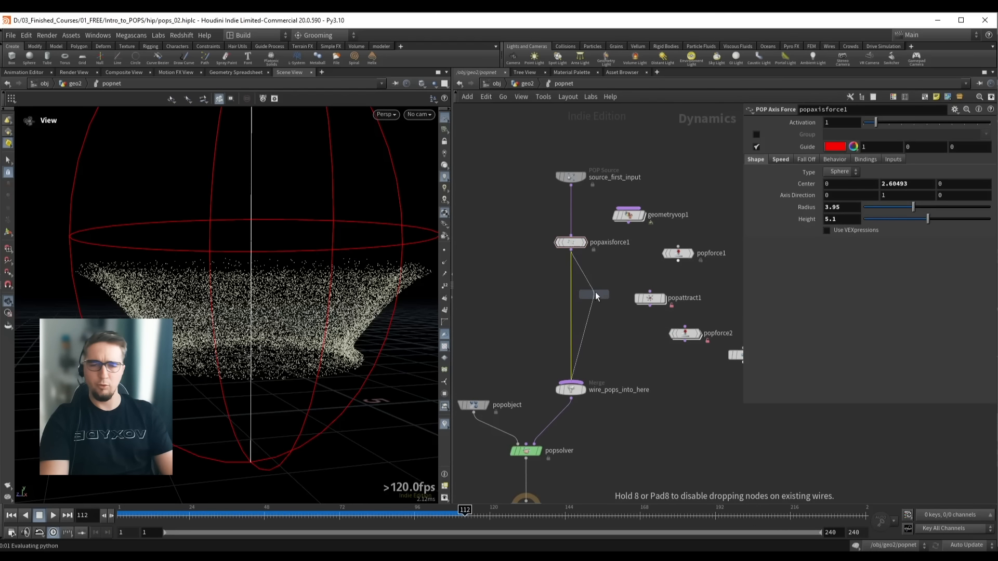
left_click(566, 294)
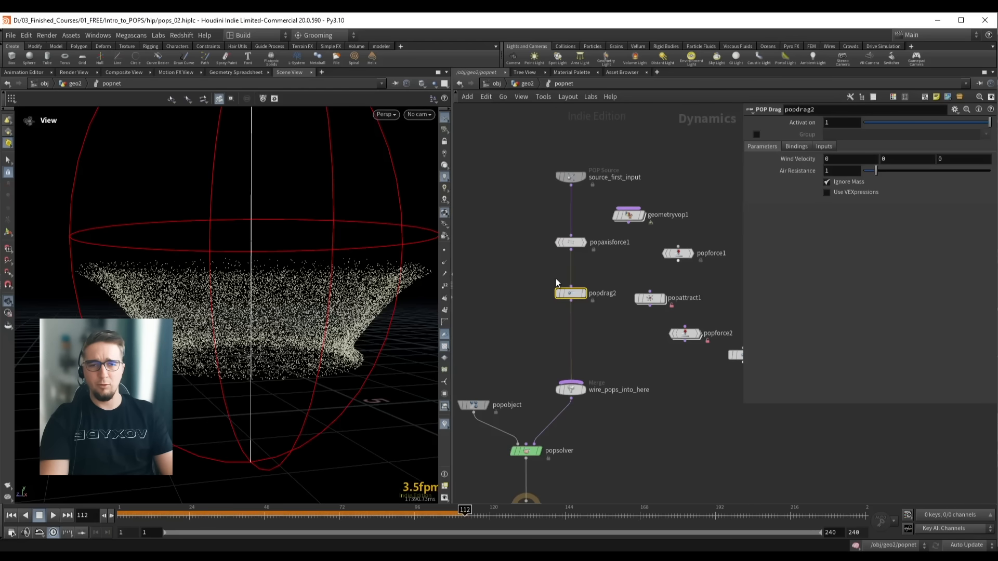
Replay the simulation from the first frame to check how the drag affects the rising particles
left_click_drag(222, 284, 229, 289)
key("ctrl+Up")
key("Up")
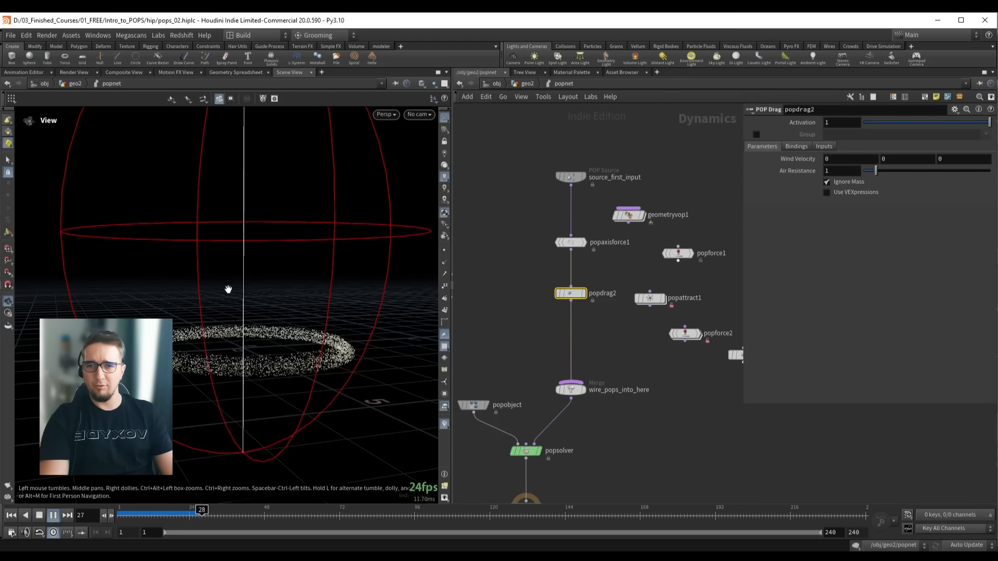
left_click_drag(233, 325, 229, 322)
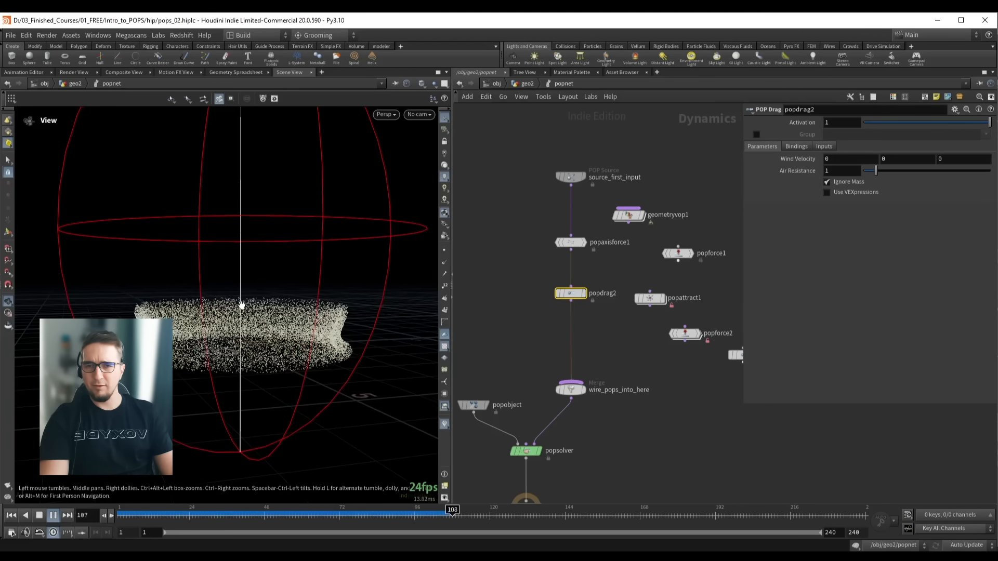
key("Up")
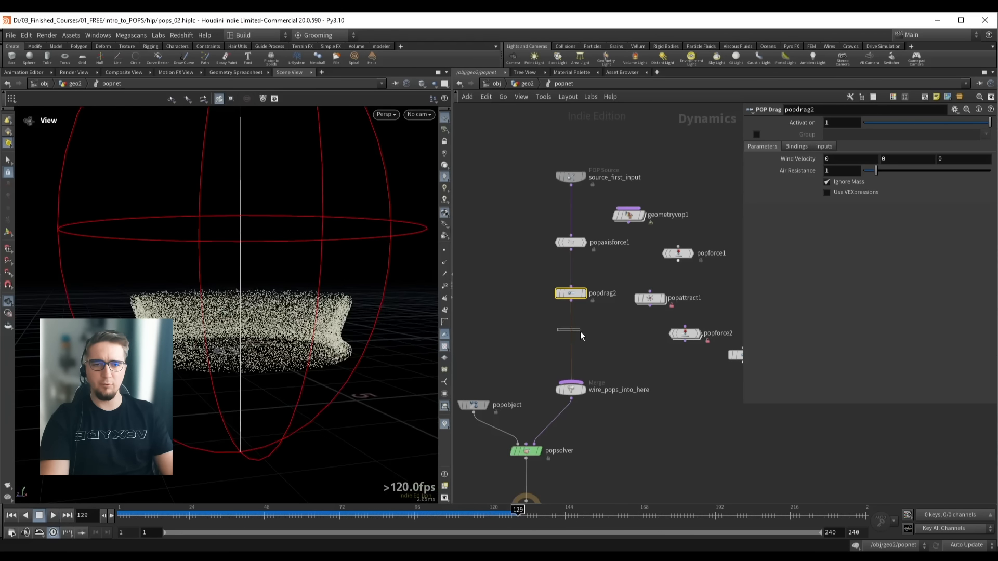
Insert a POP Force node between popdrag2 and wire_pops_into_here and set its noise amplitude to about 1.03
key("Tab")
type("pop")
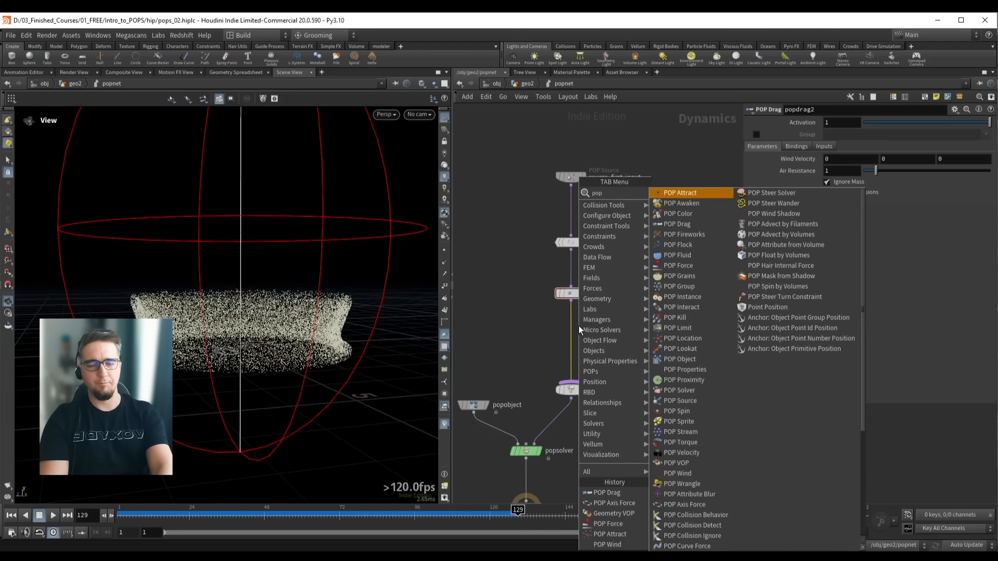
type(" w")
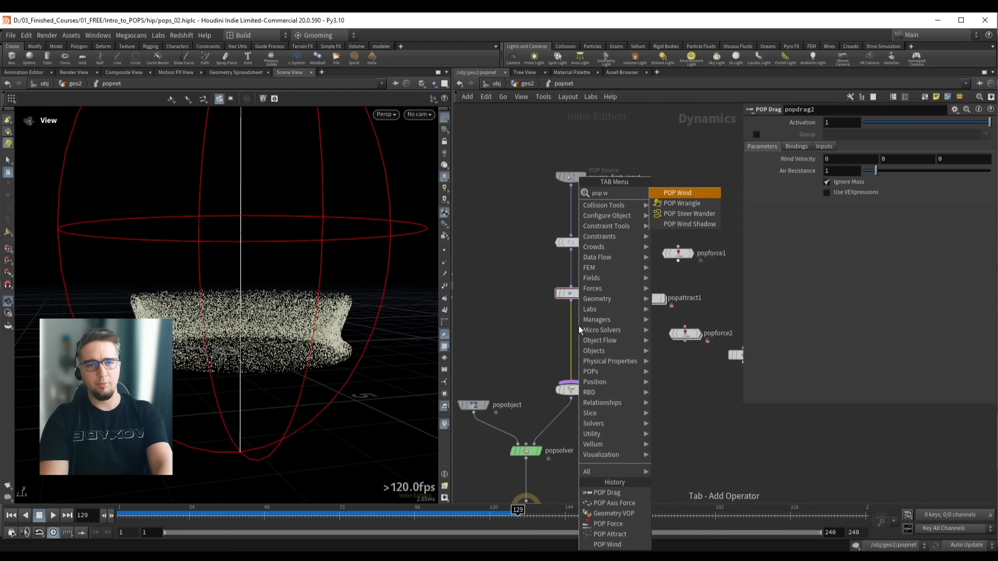
key("BackSpace")
type("fo")
key("Return")
left_click(578, 326)
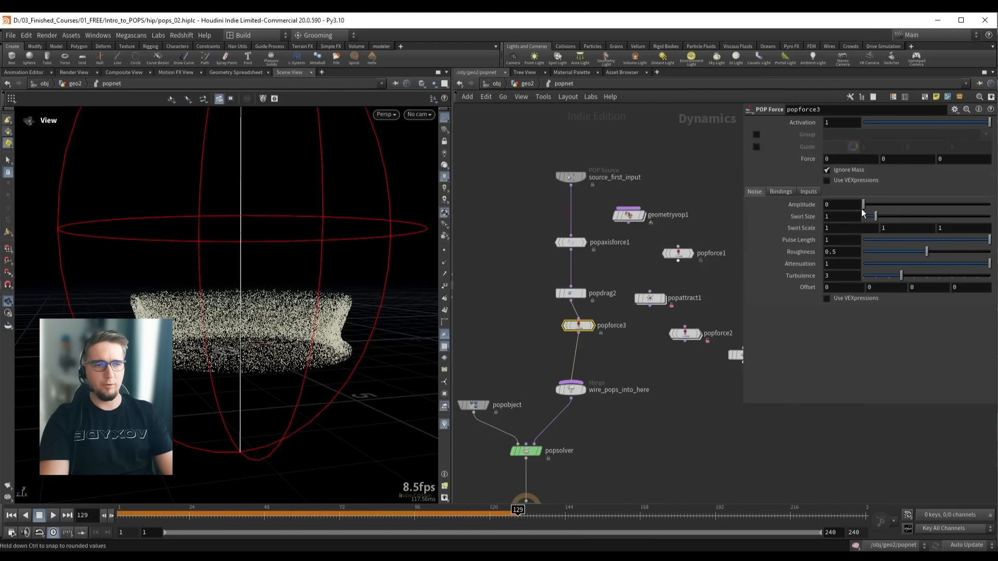
left_click_drag(863, 204, 877, 210)
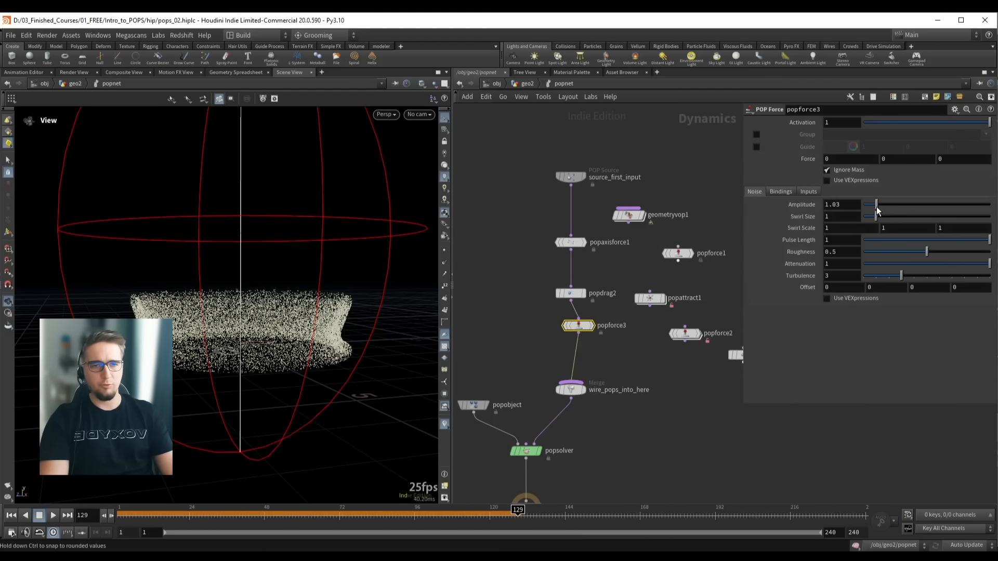
Set popaxisforce1's lift speed to 1 and replay the simulation with the new noise force
left_click(578, 243)
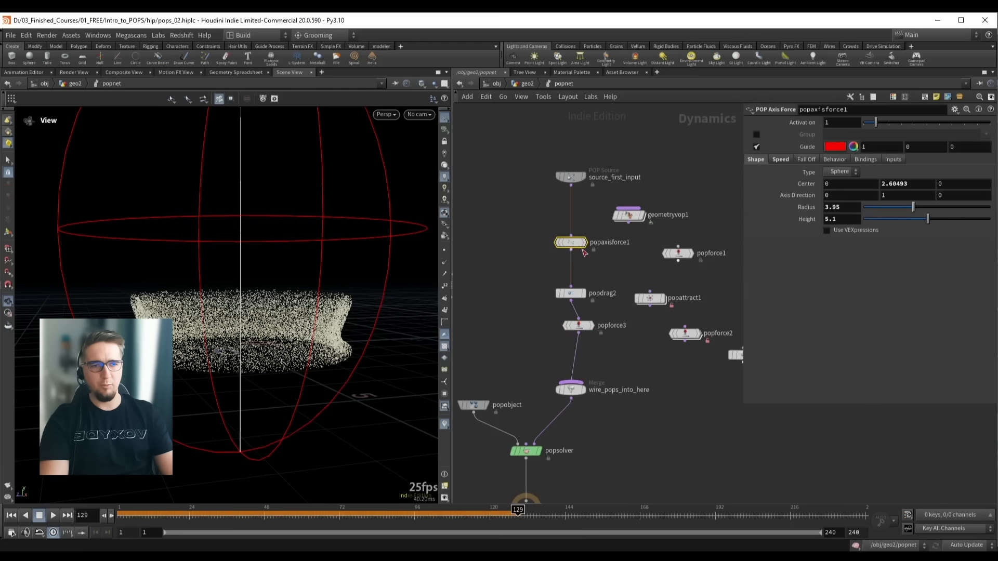
left_click(780, 159)
left_click(838, 184)
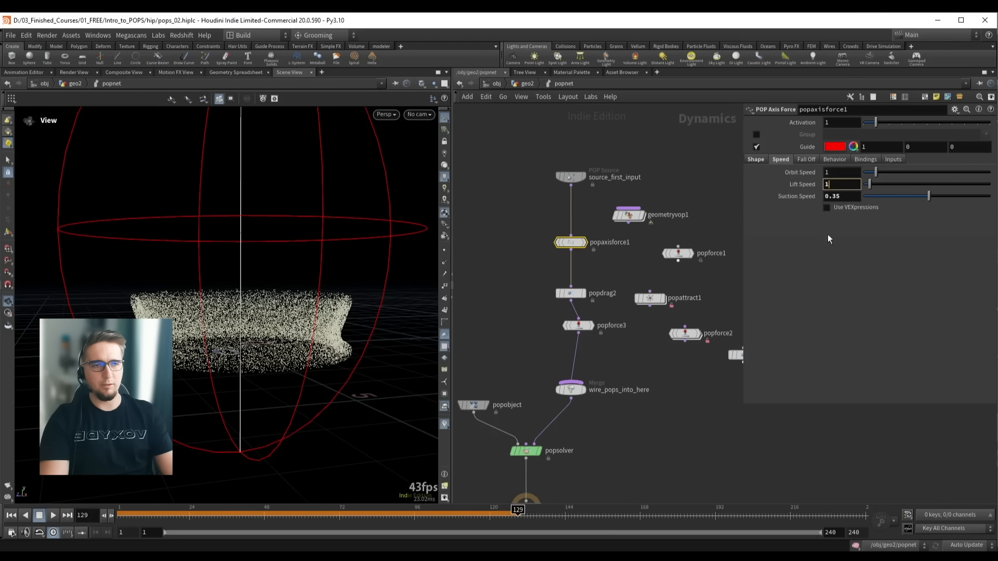
key("Return")
key("ctrl+Up")
key("Up")
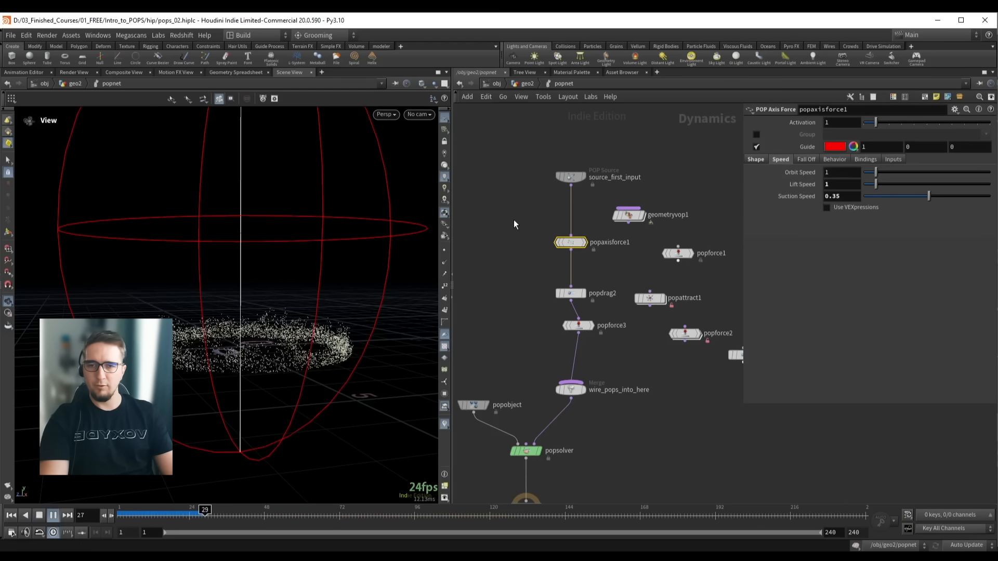
left_click_drag(292, 291, 267, 280)
key("Up")
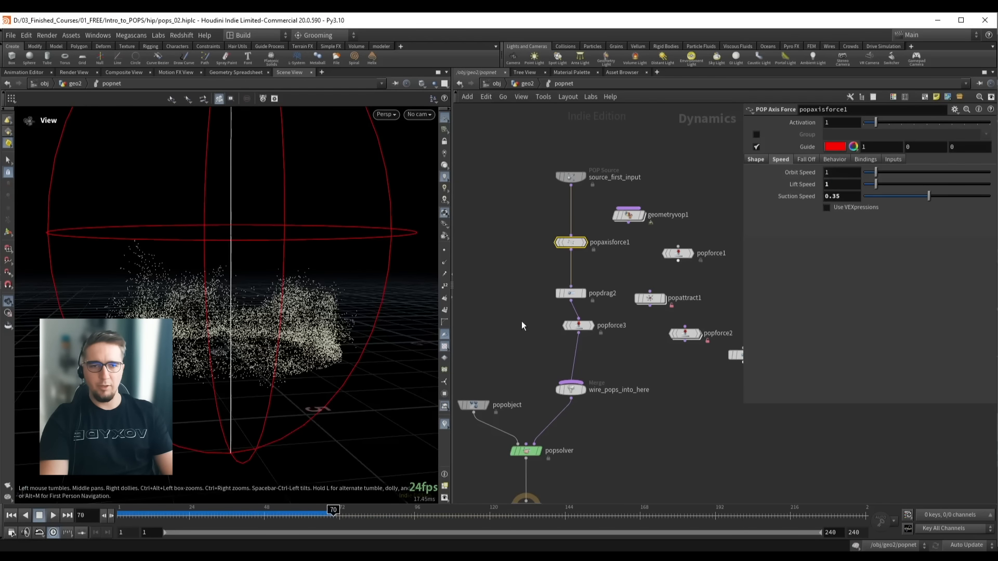
Set popforce3's noise amplitude to 0.5
left_click(578, 325)
left_click(847, 205)
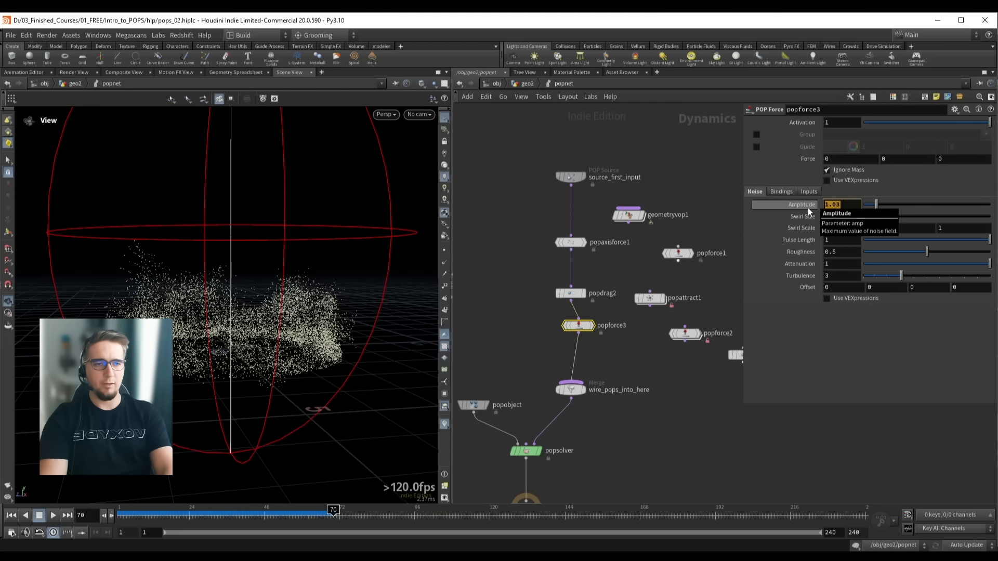
type(".5")
key("Return")
left_click_drag(280, 301, 291, 300)
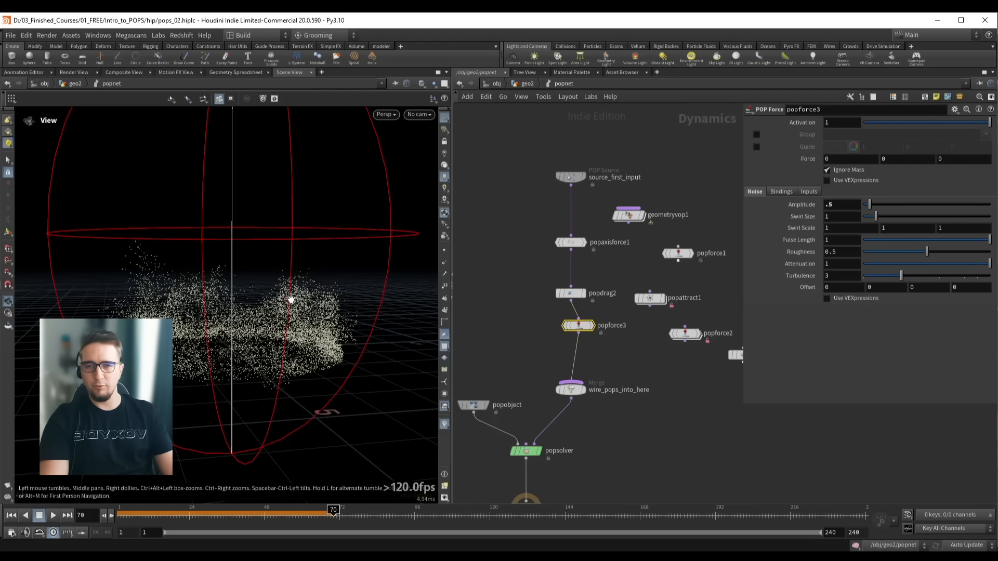
Replay the simulation from the first frame and examine the swirling particle column against the guide sphere
left_click_drag(196, 297, 203, 297)
key("ctrl+Up")
key("Up")
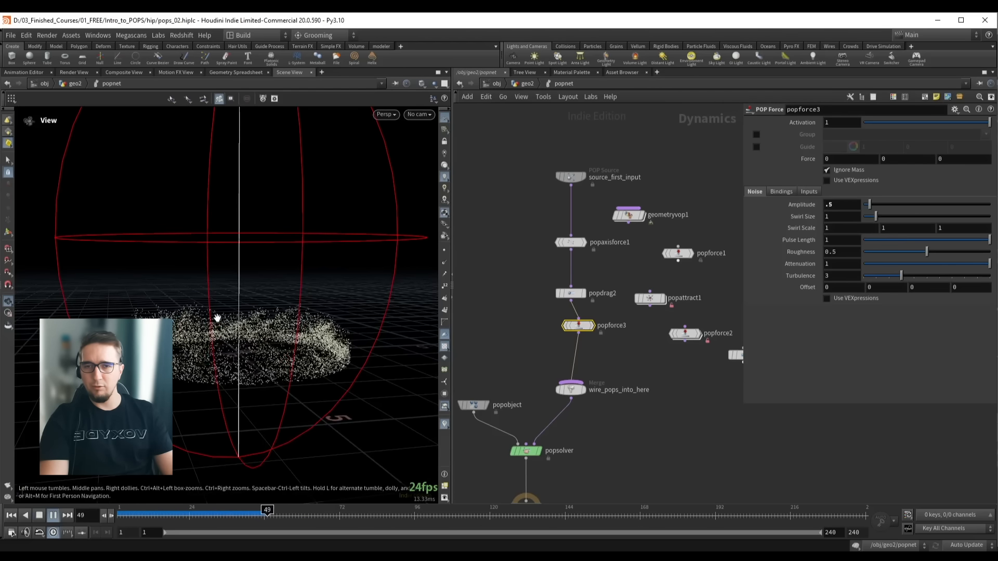
left_click_drag(236, 317, 248, 286)
key("Up")
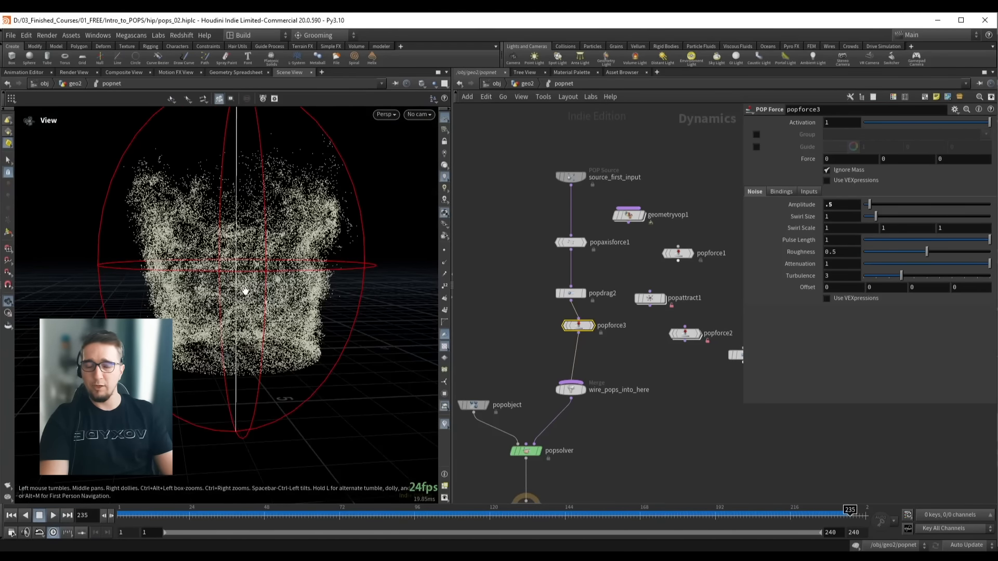
scroll(250, 287, "up", 4)
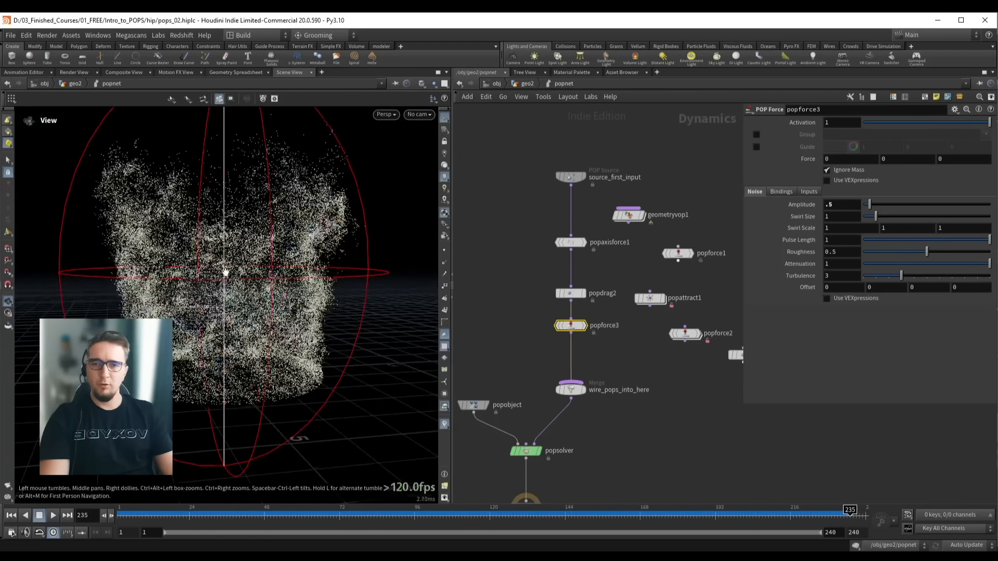
key("Up")
key("Up")
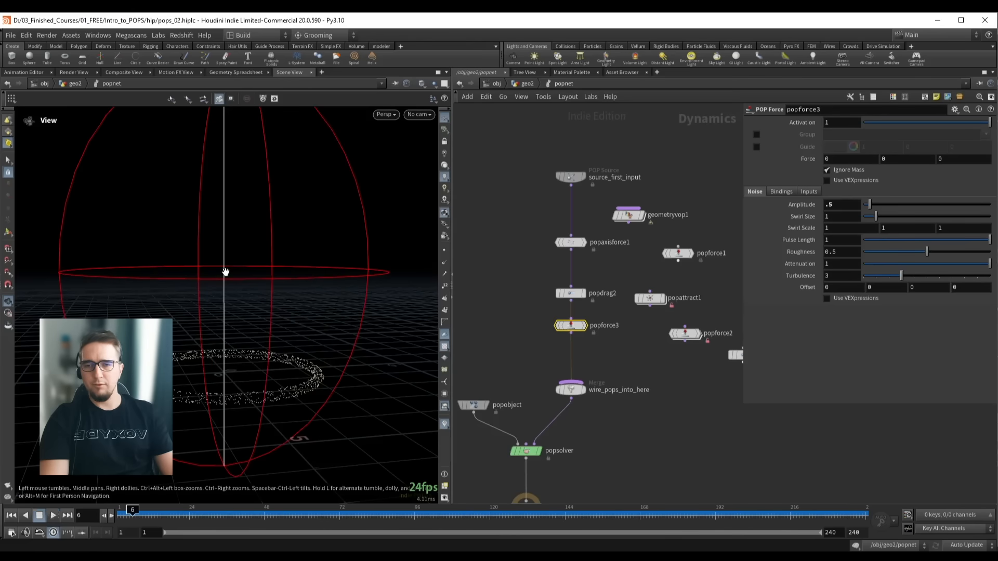
key("Up")
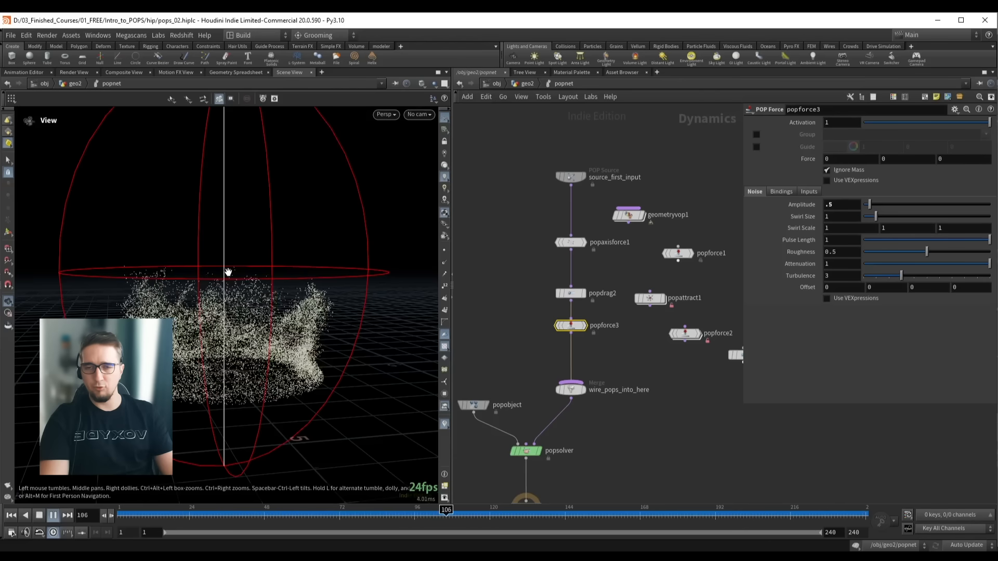
Stop playback and delete the popaxisforce1, popdrag2 and popforce3 nodes from the POP chain
key("Up")
left_click_drag(508, 223, 594, 348)
key("Delete")
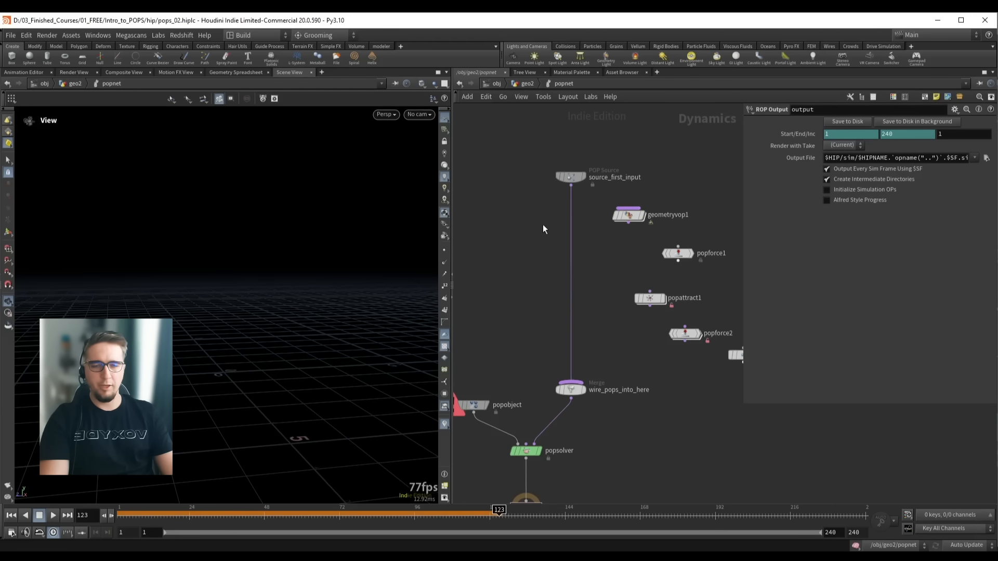
Insert a Geometry VOP node between source_first_input and wire_pops_into_here
key("Tab")
type("geo")
key("Down")
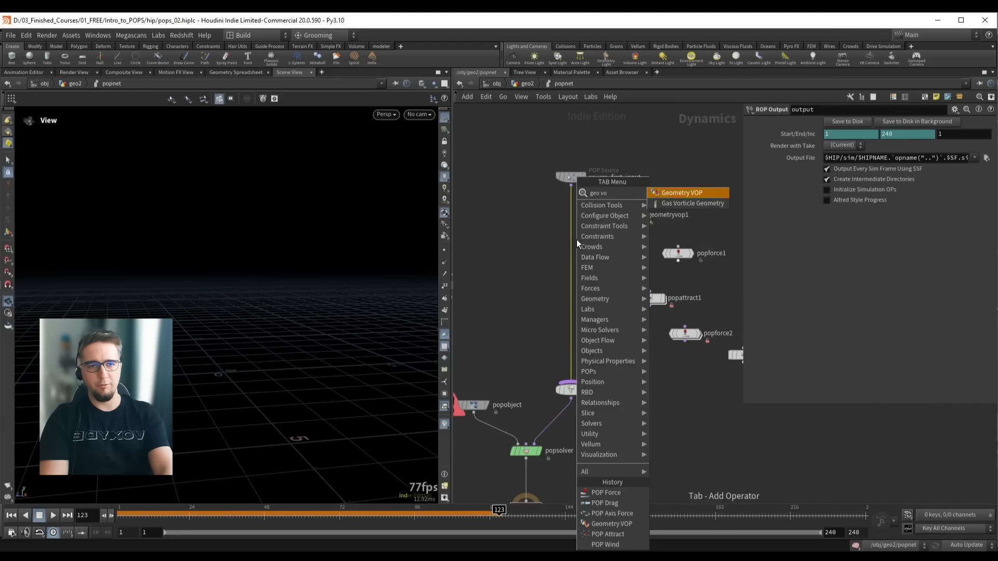
key("Return")
left_click(576, 239)
left_click_drag(574, 241, 568, 242)
Replay the simulation from the first frame, stop it at frame 57 and examine the particle ring
key("ctrl+Up")
key("Up")
left_click_drag(240, 338, 234, 372)
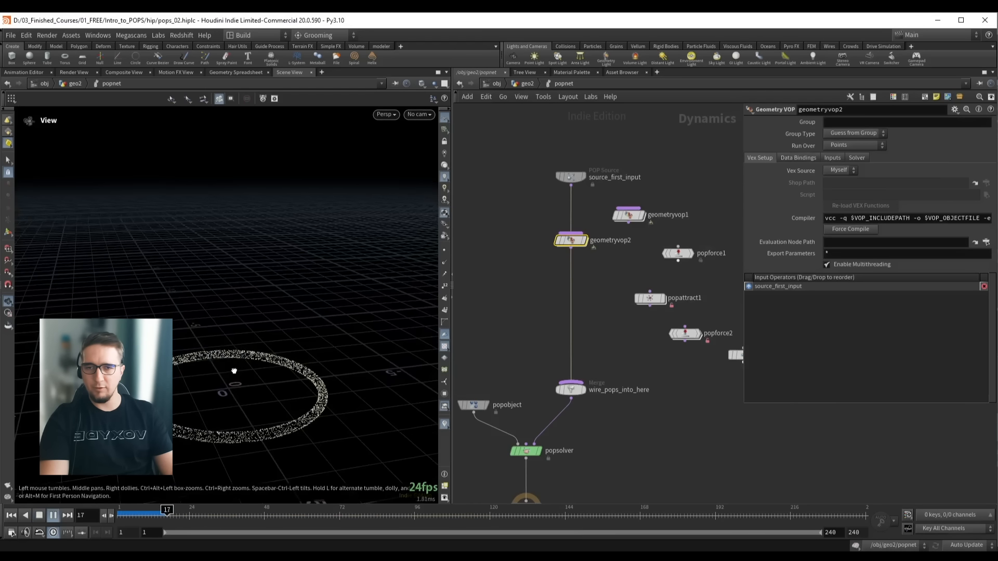
right_click_drag(234, 372, 251, 348)
middle_click_drag(252, 349, 274, 296)
key("Up")
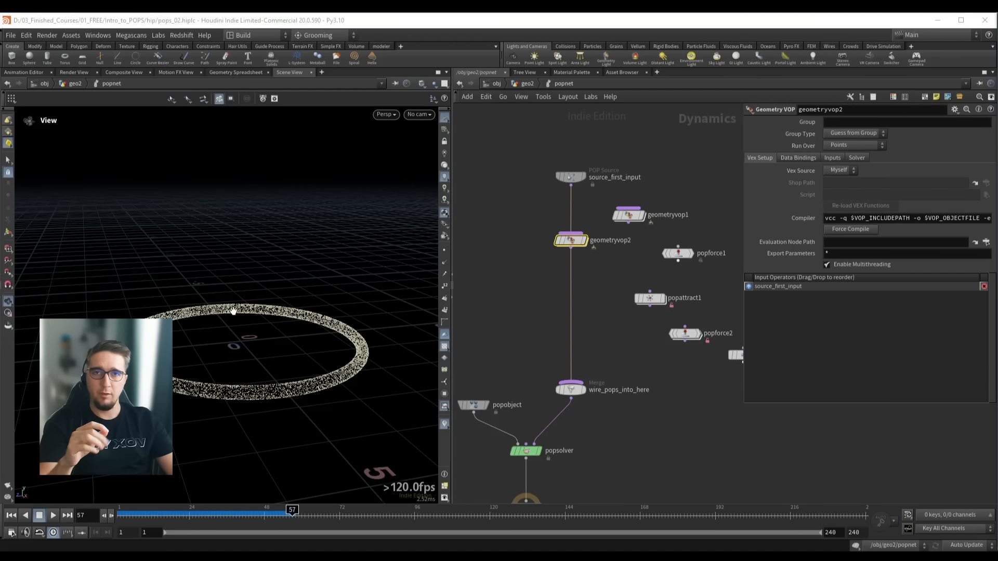
left_click_drag(231, 327, 268, 318)
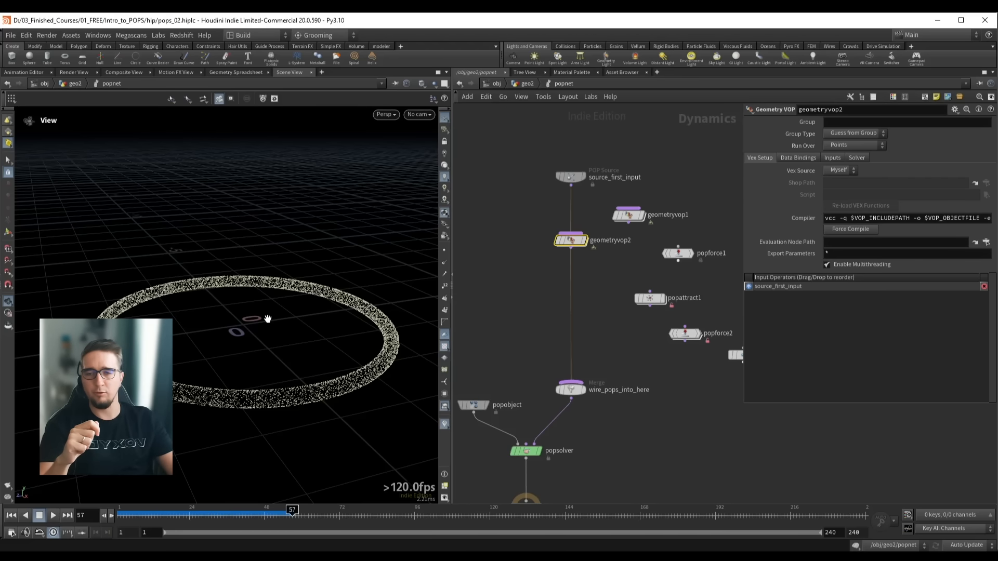
left_click_drag(268, 318, 245, 302)
Capture the viewport into a new Photoshop document and paint a blue spiral path rising from the ring's left side
key("Print")
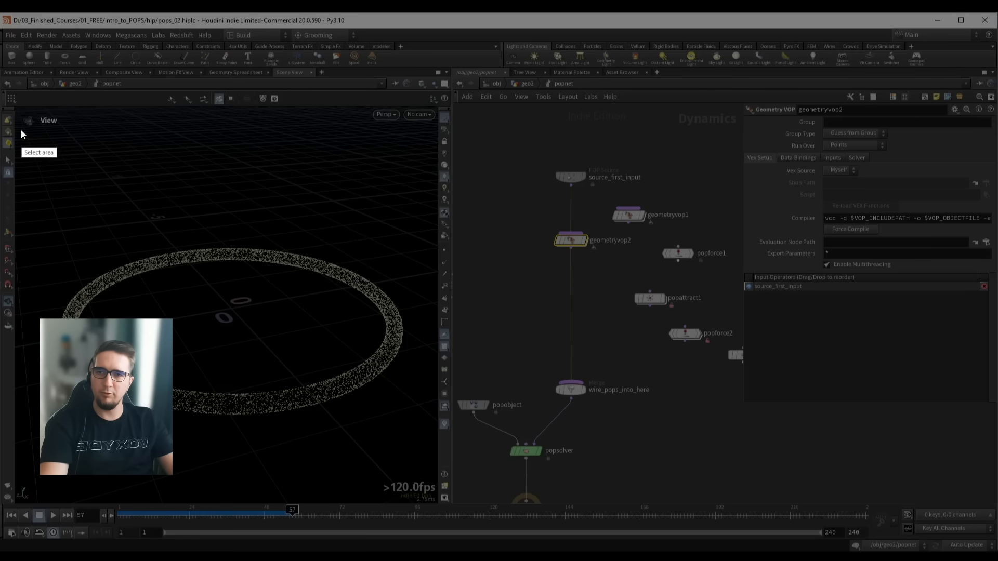
left_click_drag(28, 123, 436, 478)
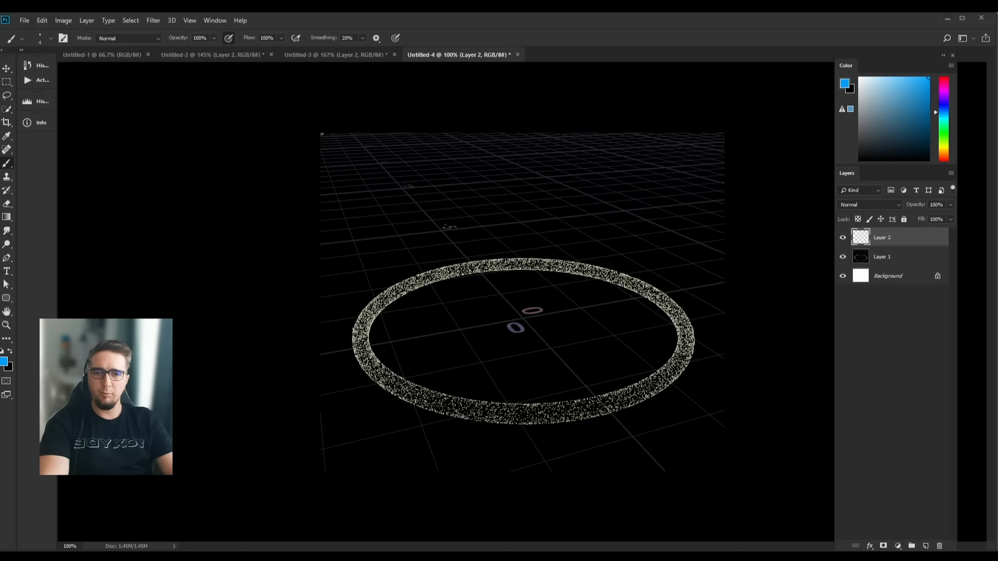
mouse_move(361, 309)
left_mouse_down()
mouse_move(415, 241)
mouse_move(613, 163)
mouse_move(605, 208)
mouse_move(417, 172)
mouse_move(452, 109)
left_mouse_up()
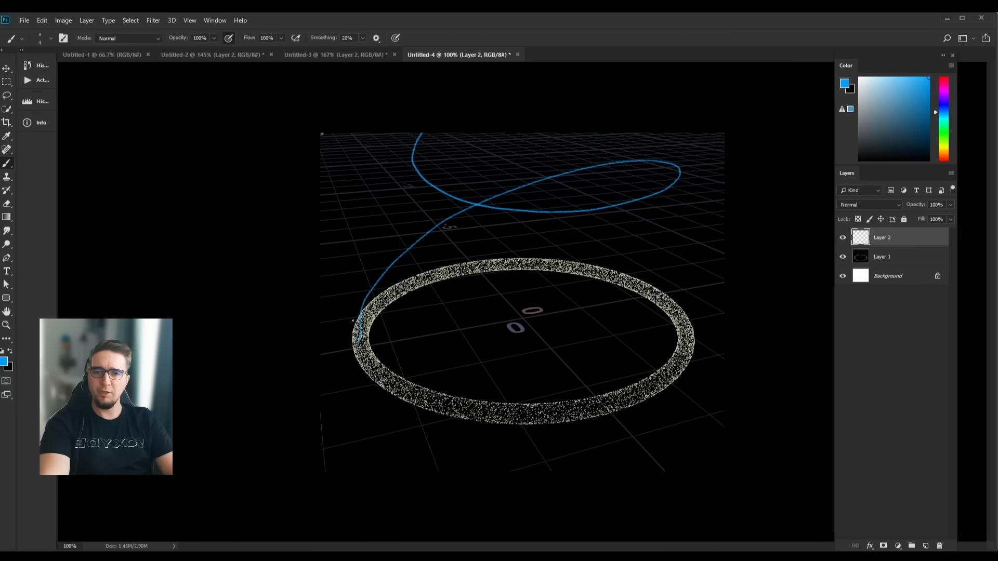
Paint red arrows following the inner edge of the ring and green upward arrows at its far side
left_click_drag(942, 102, 943, 78)
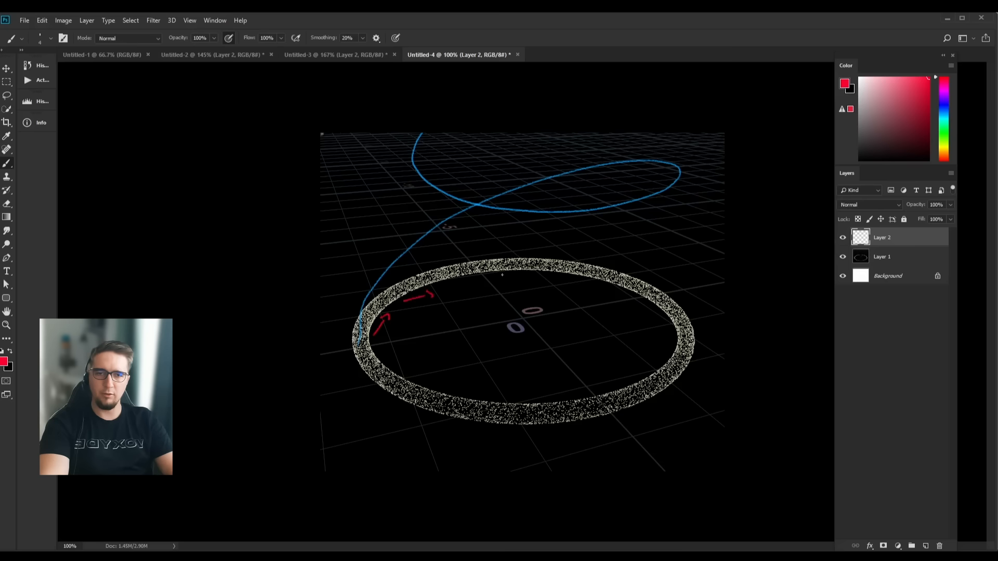
left_click_drag(484, 279, 513, 276)
left_click_drag(567, 278, 590, 283)
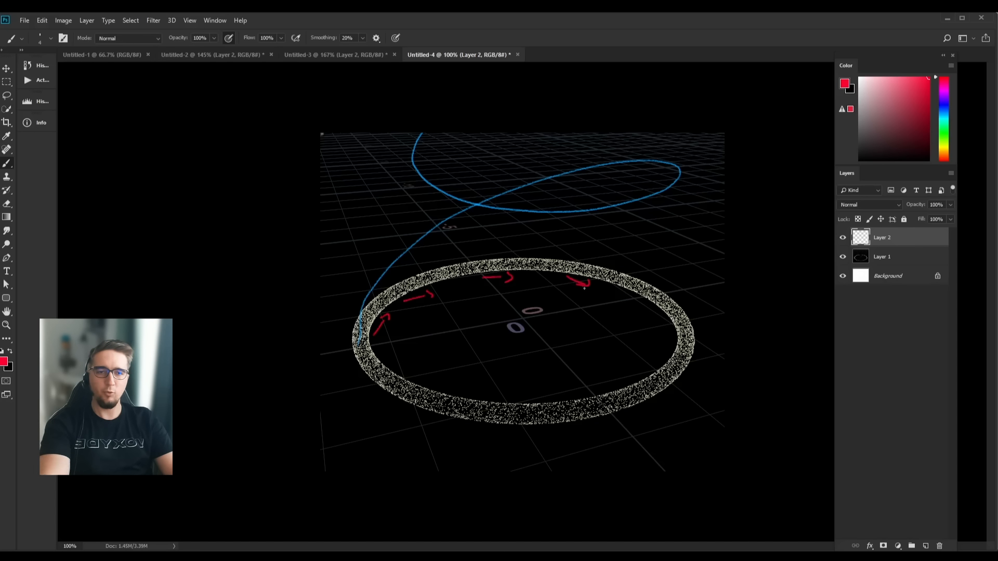
left_click(943, 132)
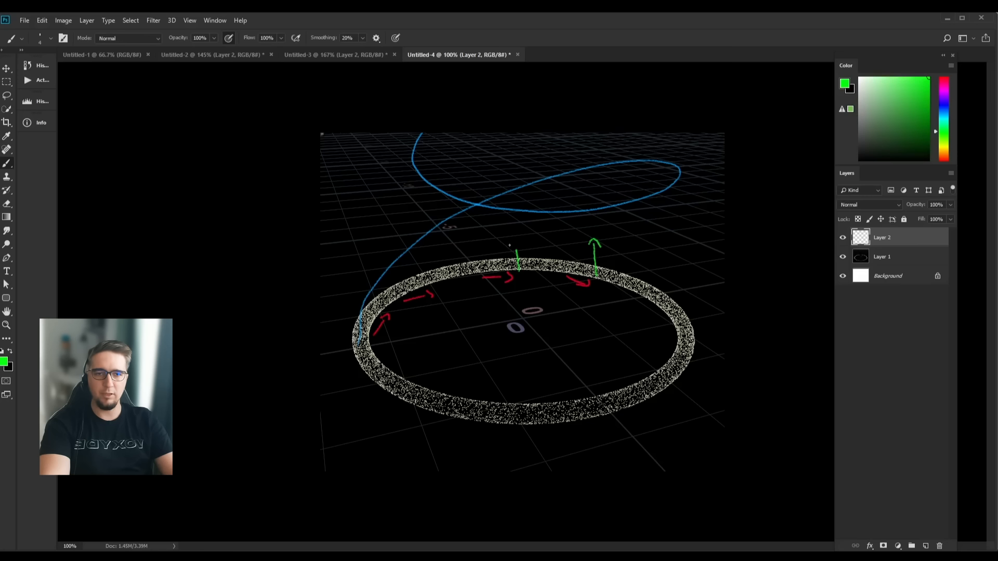
left_click_drag(510, 245, 524, 246)
Paint cyan diagonal arrows combining the red and green directions, and more cyan arrows along the start of the spiral
left_click(942, 117)
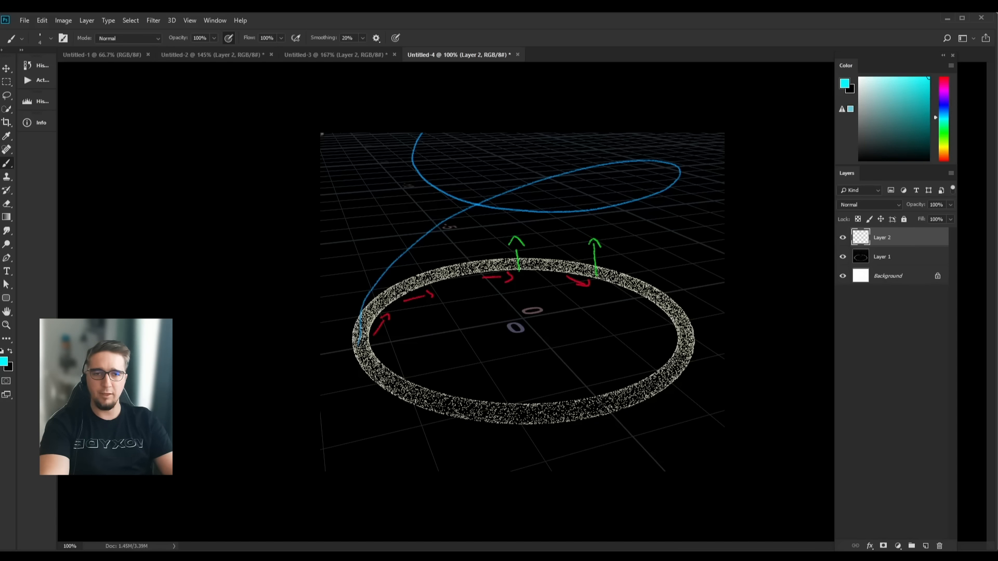
left_click_drag(481, 273, 512, 248)
left_click_drag(562, 272, 592, 247)
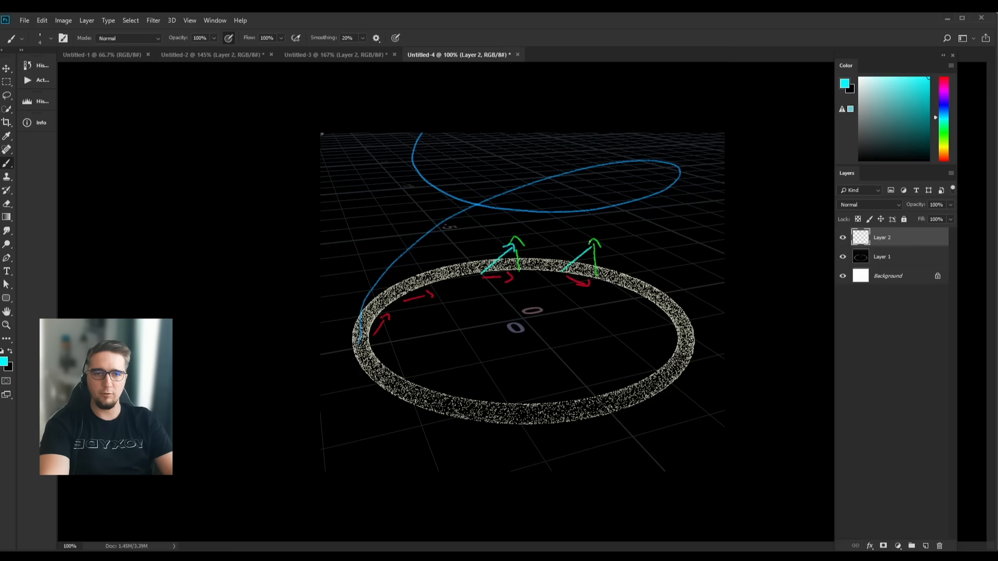
mouse_move(356, 338)
left_mouse_down()
mouse_move(364, 305)
mouse_move(400, 258)
mouse_move(433, 241)
left_mouse_up()
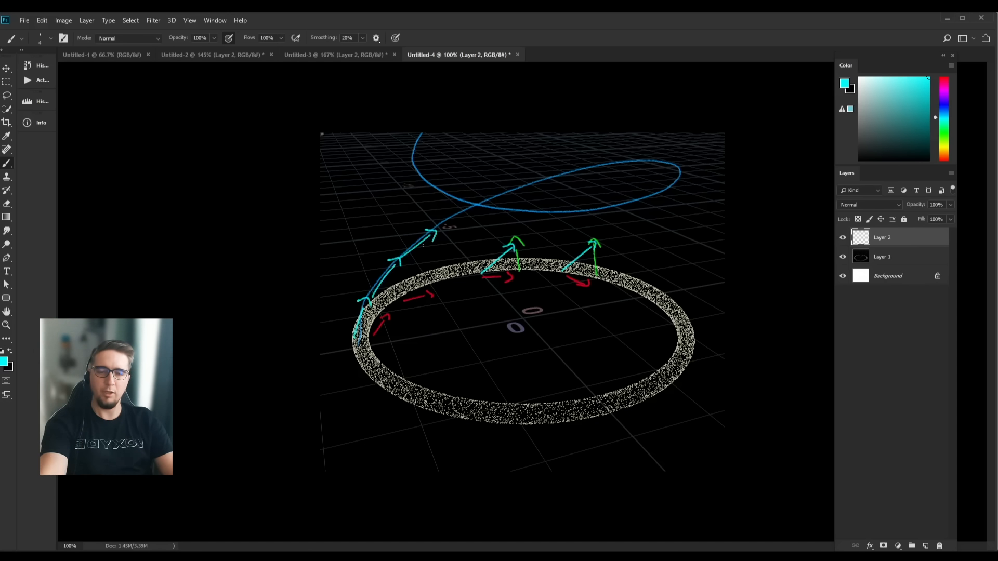
Thicken a green upward arrow and write its vector "0,1,0" in green above the ring's right side
left_click(943, 133)
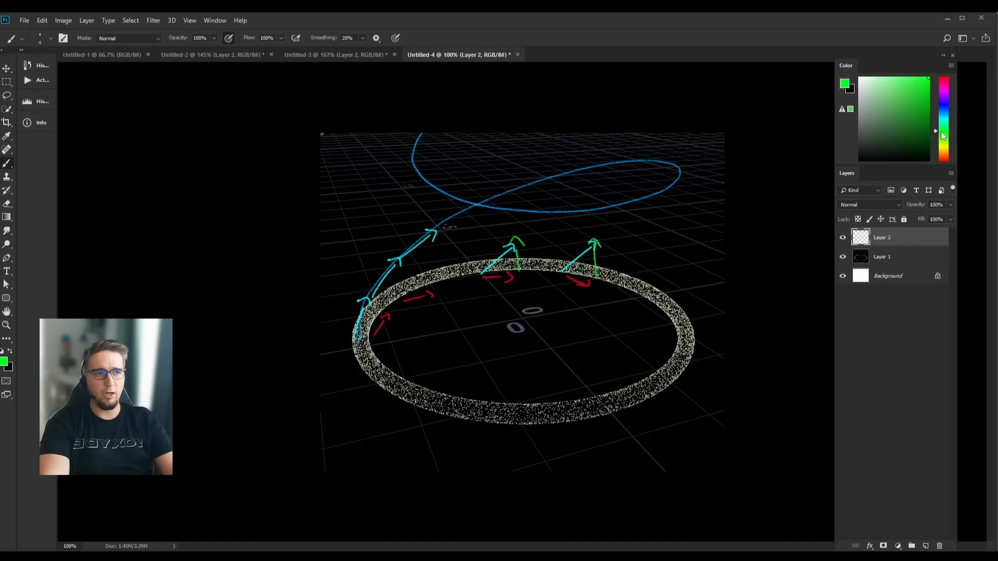
left_click_drag(517, 240, 518, 271)
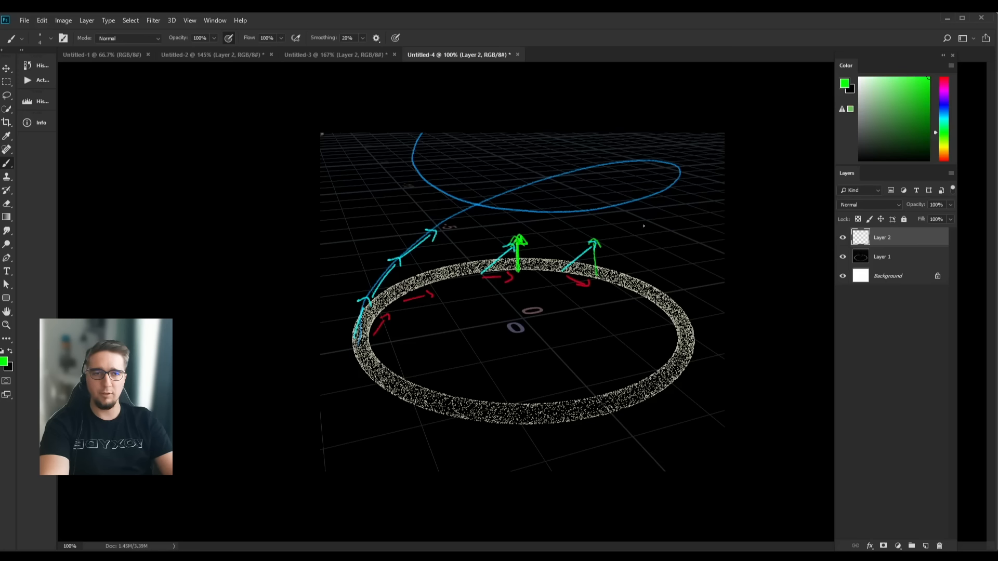
left_click_drag(651, 229, 665, 232)
left_click_drag(674, 220, 679, 226)
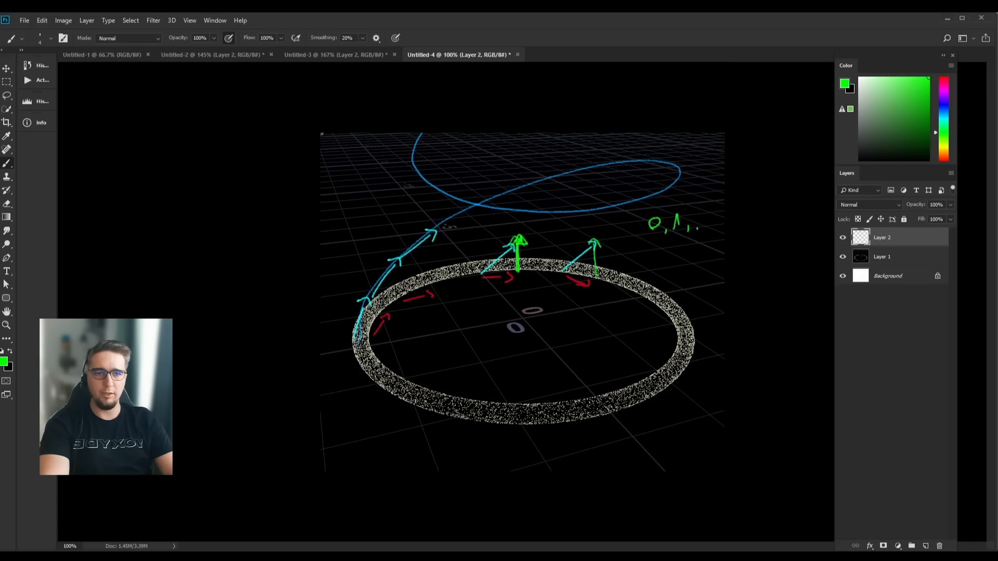
Sample the red of the tangent arrows, thicken the two at the far side and circle one of them
left_click(498, 276, "alt")
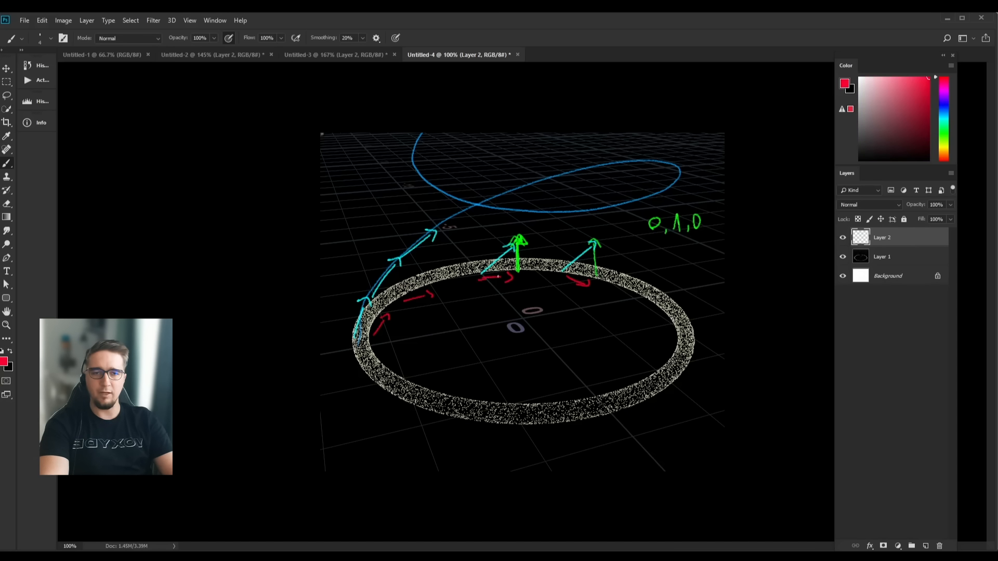
left_click_drag(571, 283, 588, 275)
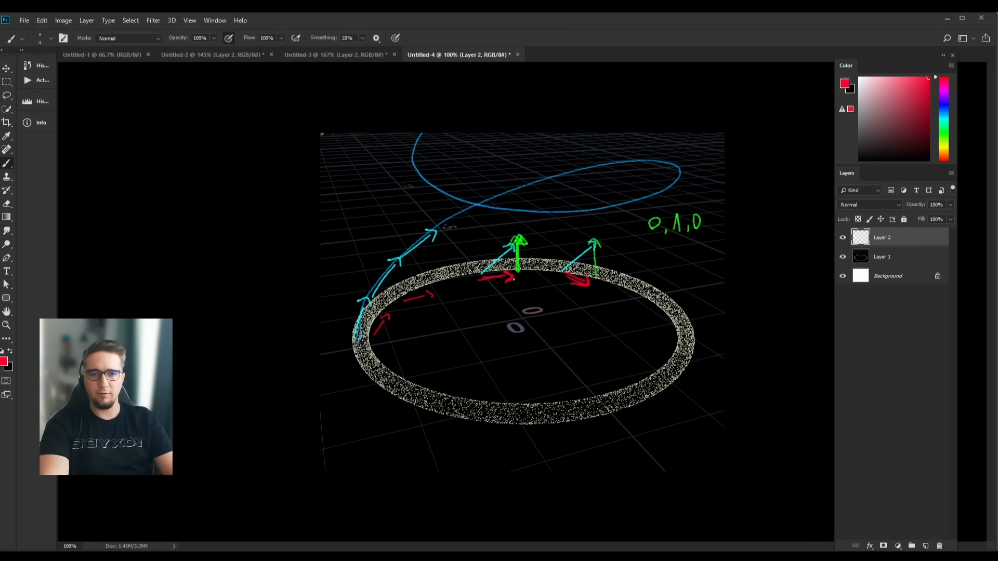
mouse_move(514, 279)
left_mouse_down()
mouse_move(499, 290)
mouse_move(514, 270)
left_mouse_up()
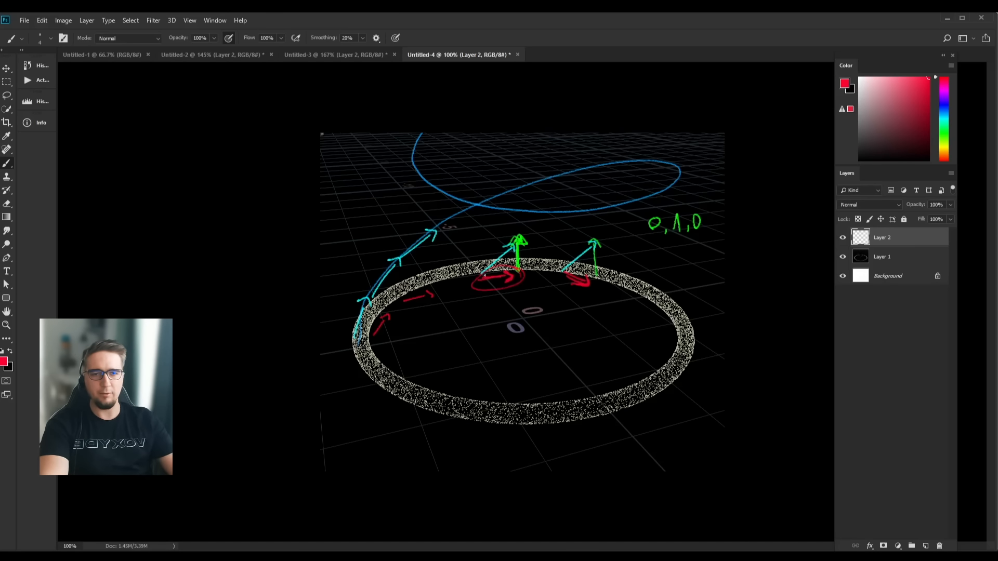
Add a new layer, hide Layer 2, and paint a green point on the ring with a red tangent arrow
key("ctrl+shift+alt+n")
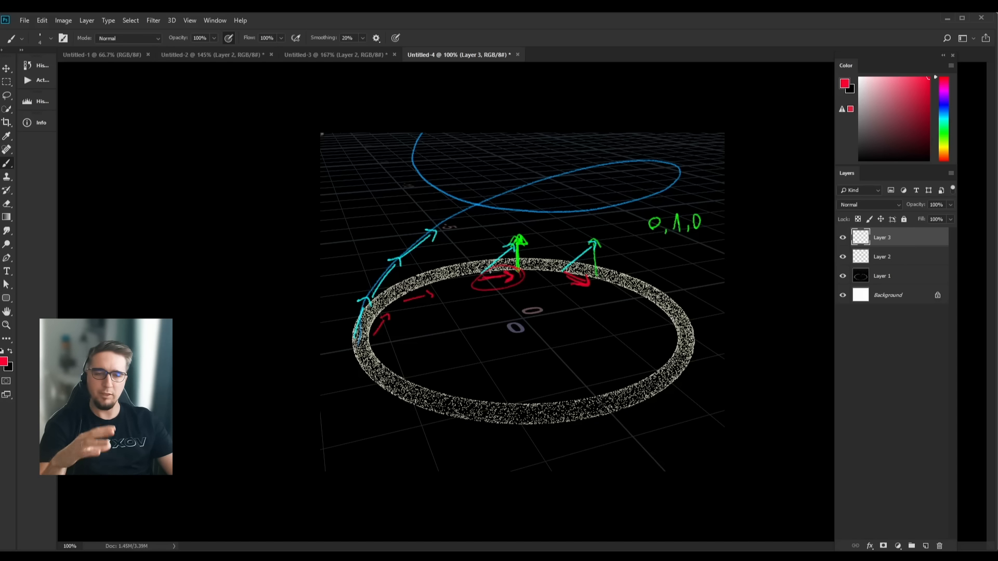
left_click(842, 257)
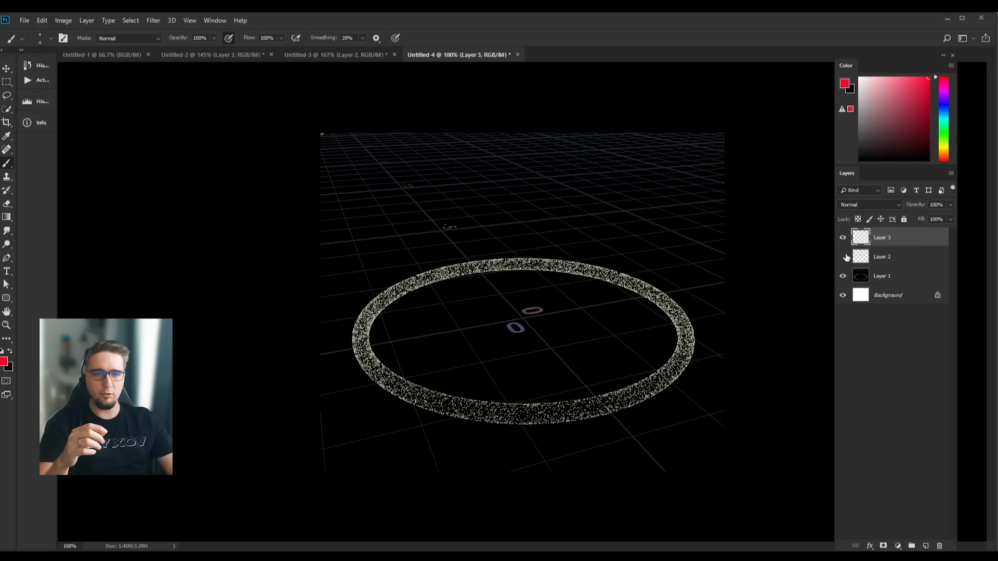
left_click(943, 130)
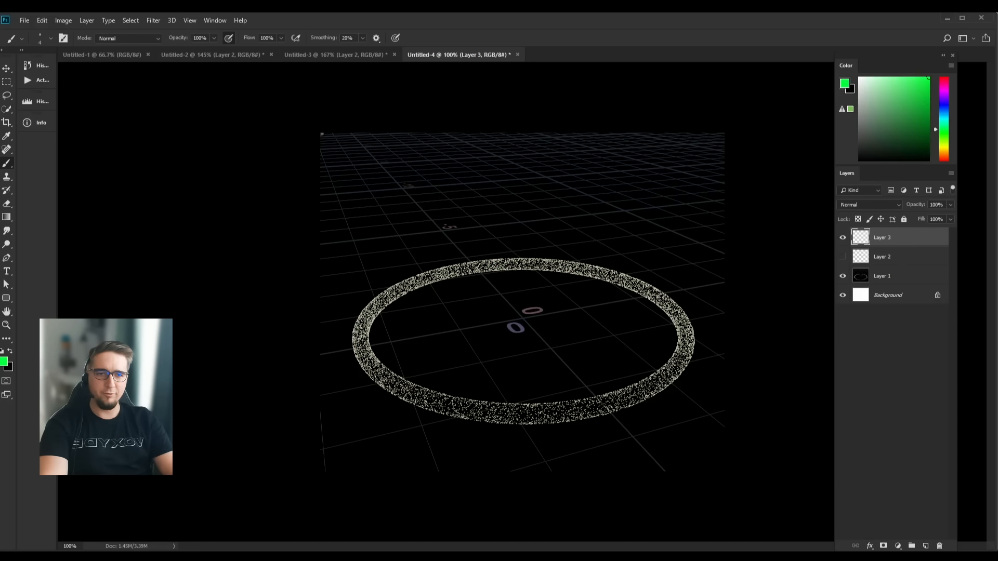
left_click_drag(586, 273, 588, 276)
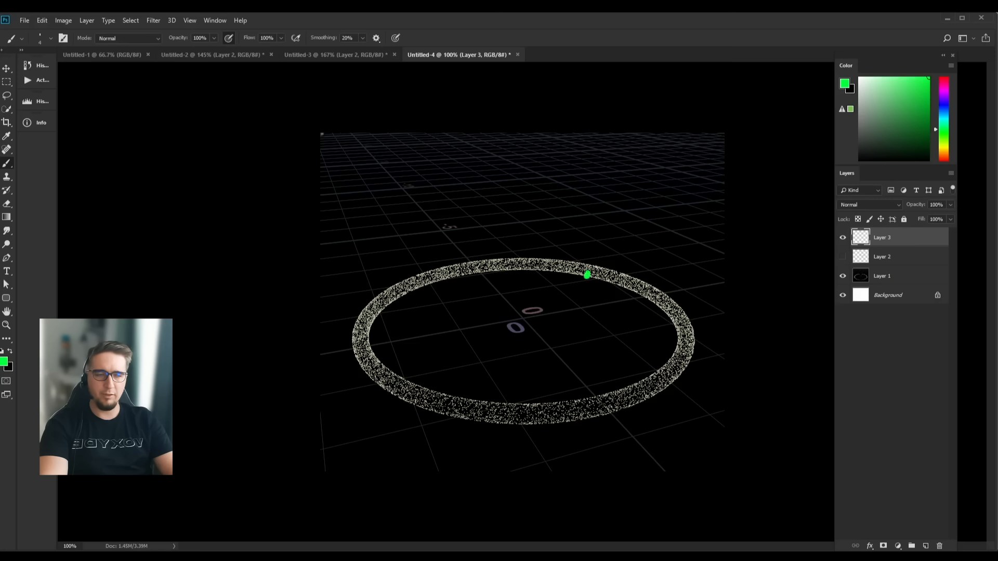
left_click(943, 77)
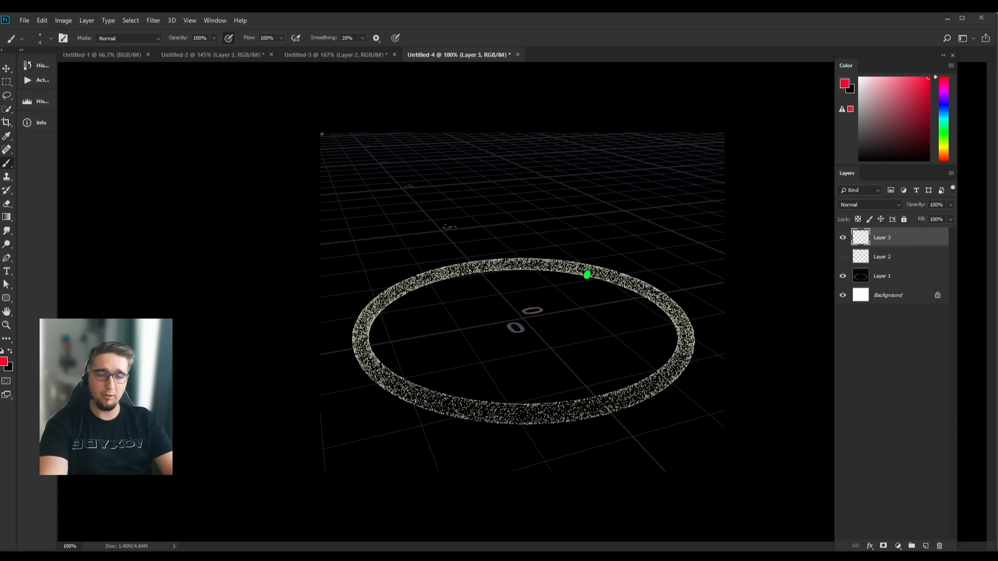
mouse_move(588, 276)
left_mouse_down()
mouse_move(622, 288)
mouse_move(609, 283)
left_mouse_up()
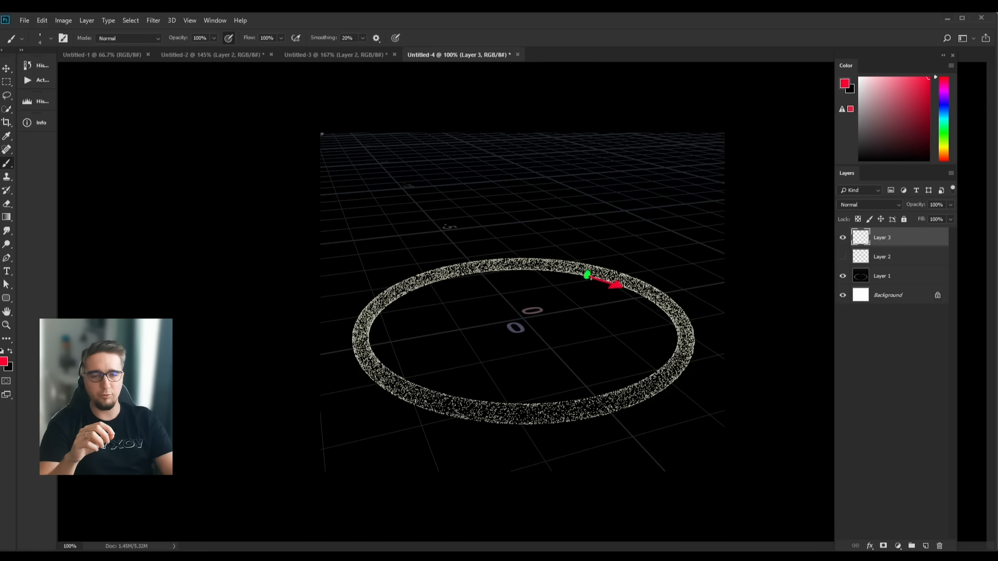
Paint a blue hatched vertical plane spanning from the green point to the ring's centre
left_click(943, 114)
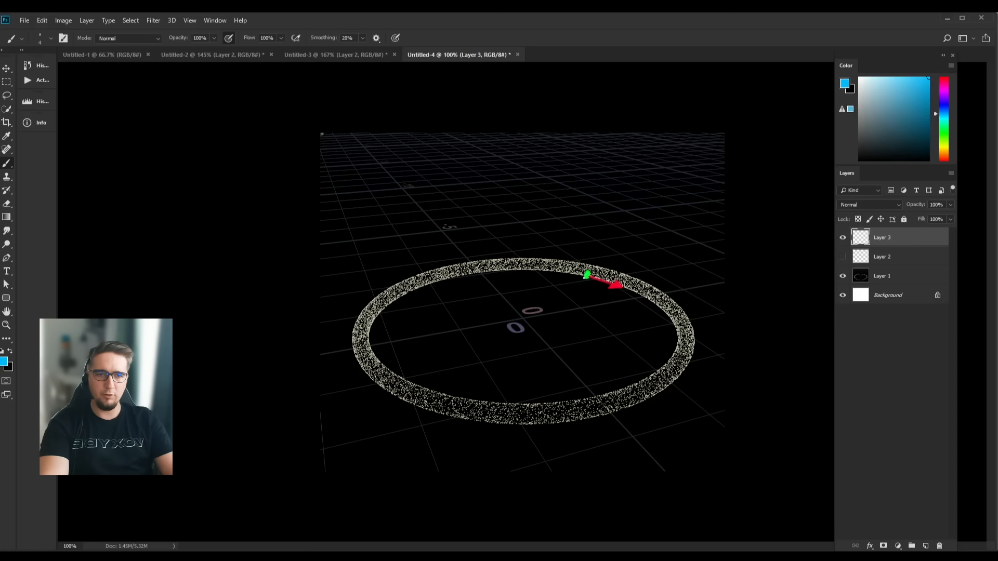
left_click_drag(586, 276, 540, 307)
mouse_move(586, 274)
left_mouse_down()
mouse_move(584, 227)
mouse_move(541, 255)
left_mouse_up()
left_click_drag(539, 242, 536, 308)
left_click_drag(539, 269, 563, 244)
mouse_move(543, 294)
left_mouse_down()
mouse_move(575, 240)
mouse_move(579, 275)
left_mouse_up()
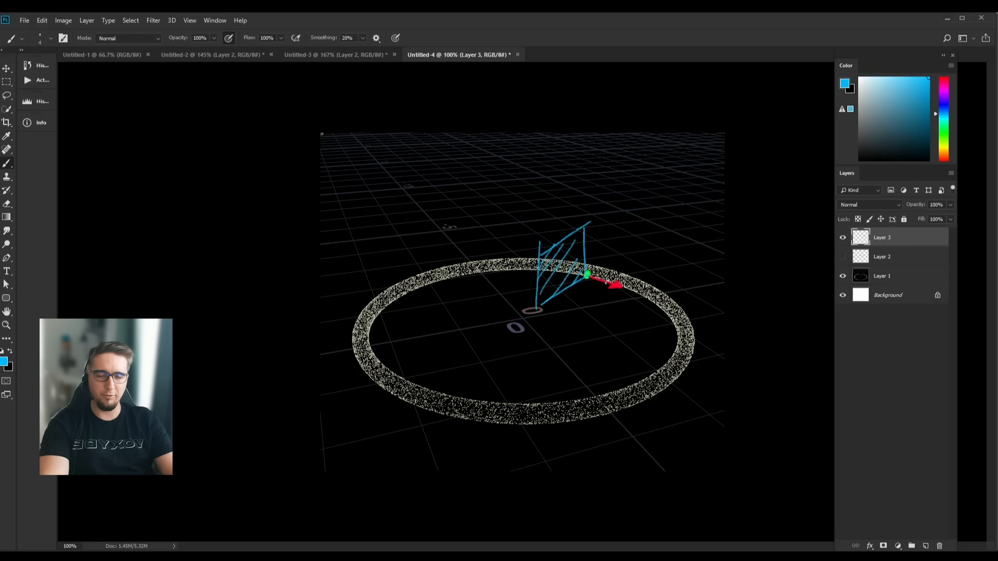
Paint thick blue arrows from the green point straight up and to the ring's centre, and switch the brush colour to green
mouse_move(588, 269)
left_mouse_down()
mouse_move(583, 228)
mouse_move(586, 271)
left_mouse_up()
left_click_drag(584, 228, 585, 226)
key("ctrl+z")
key("ctrl+z")
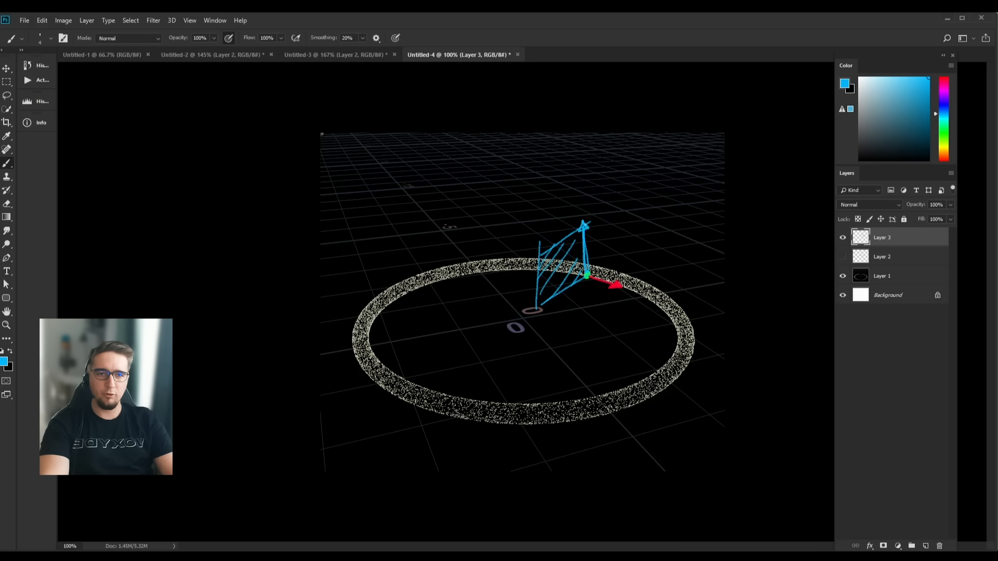
left_click_drag(533, 306, 573, 283)
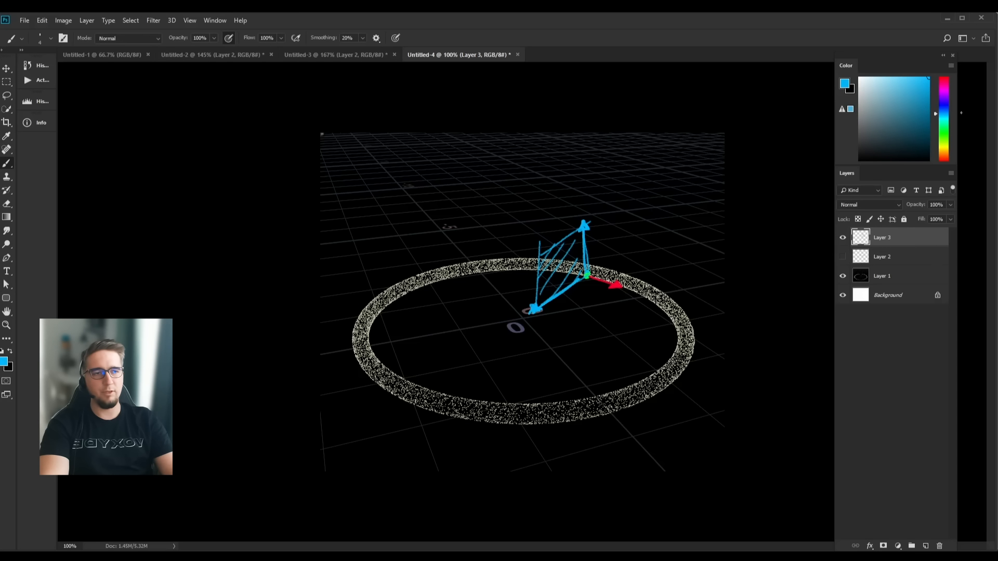
left_click(943, 130)
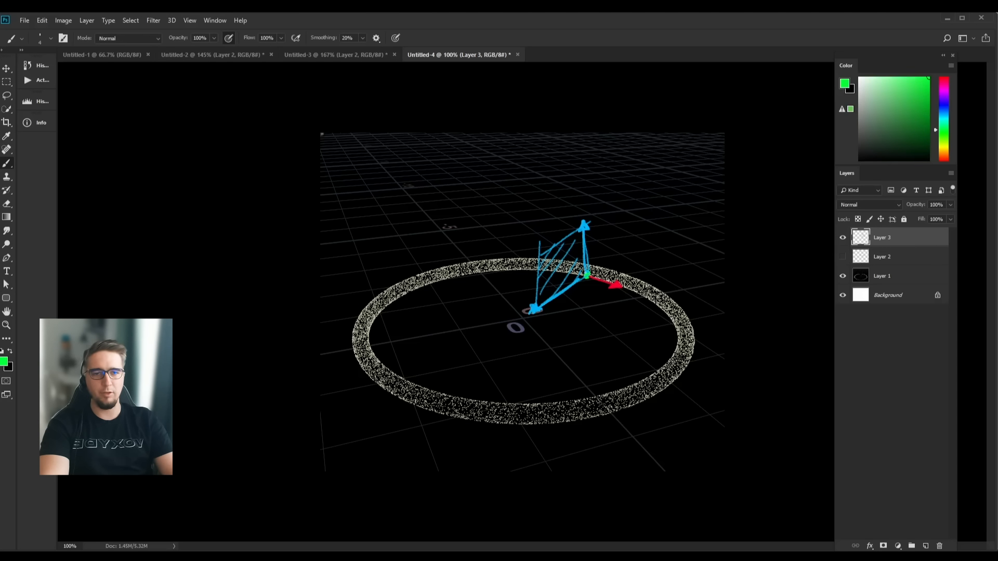
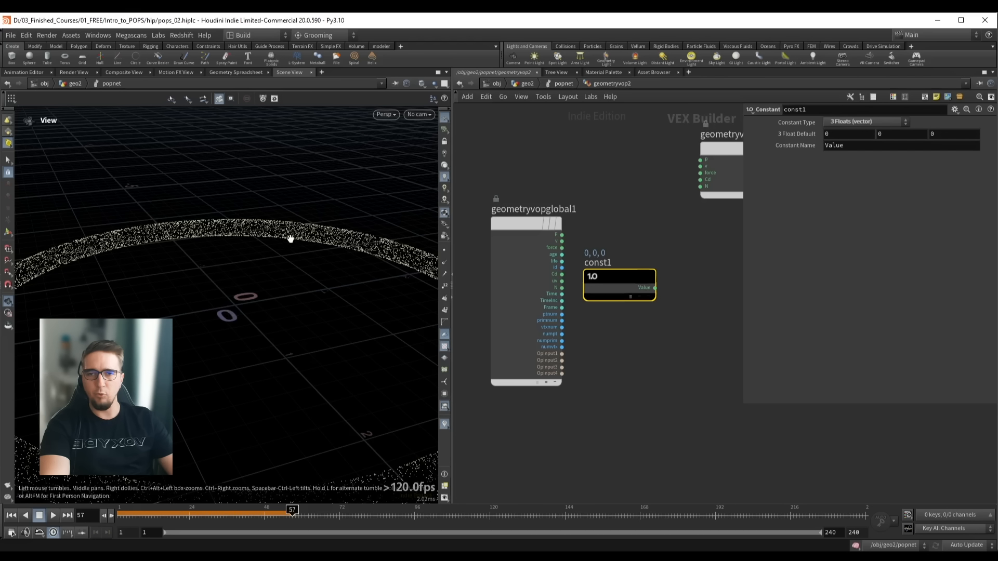
Add a Subtract node in geometryvop2 with const1's value wired into its first input
scroll(556, 239, "down", 2)
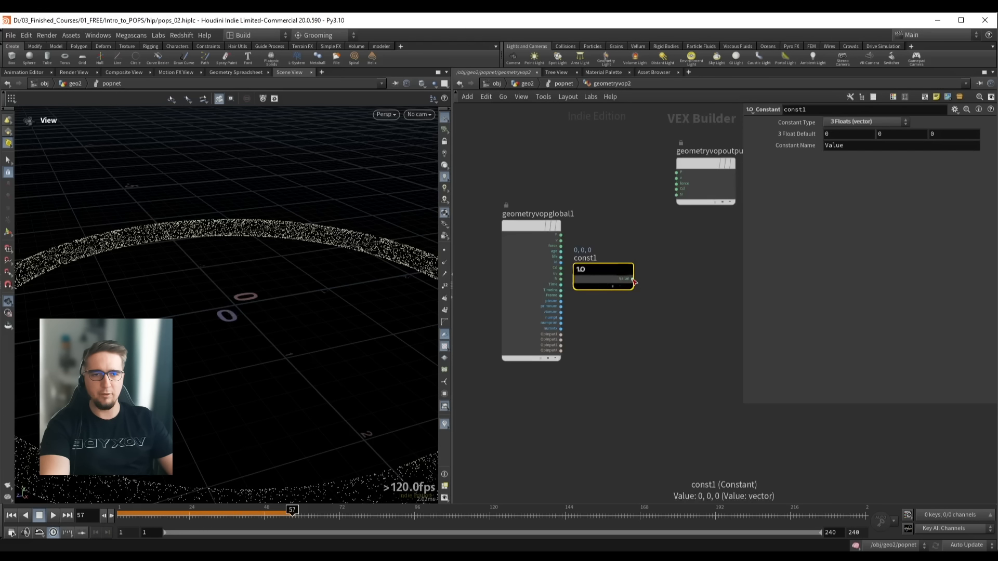
left_click_drag(632, 280, 660, 291)
key("Tab")
type("sub")
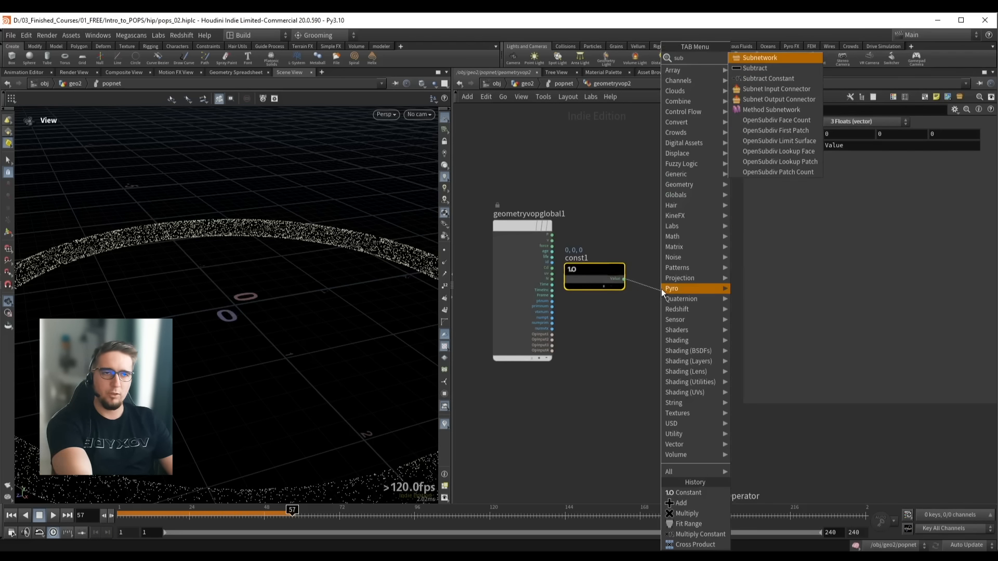
key("Down")
key("Return")
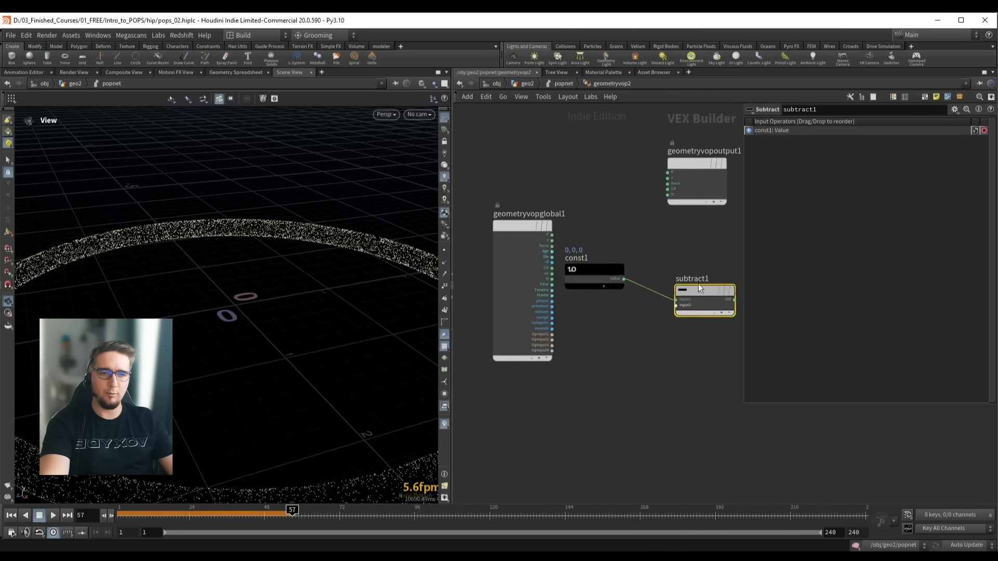
Wire the position P from geometryvopglobal1 into subtract1's second input and rearrange the nodes around it
left_click_drag(613, 275, 598, 236)
left_click_drag(522, 226, 680, 296)
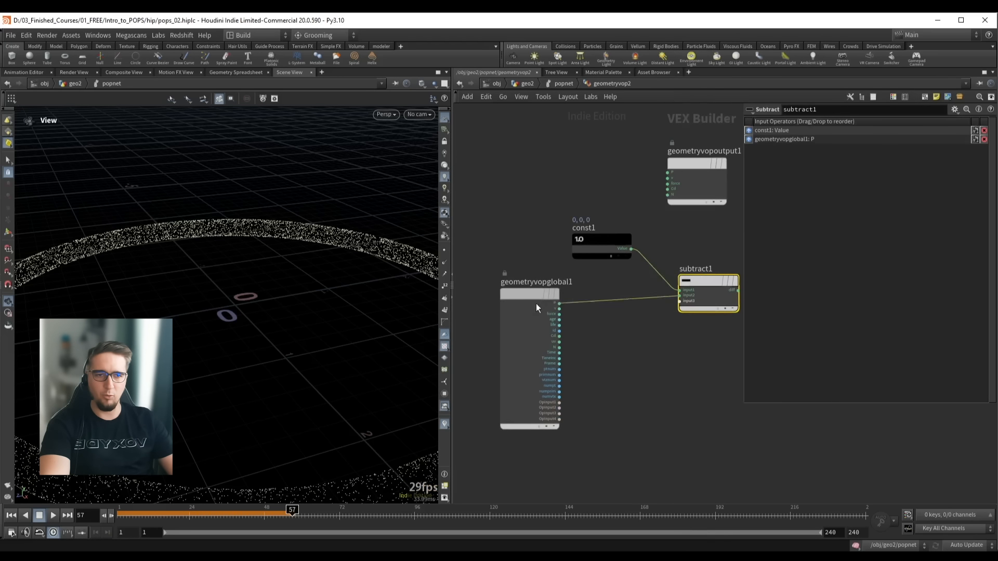
middle_click_drag(718, 230, 632, 234)
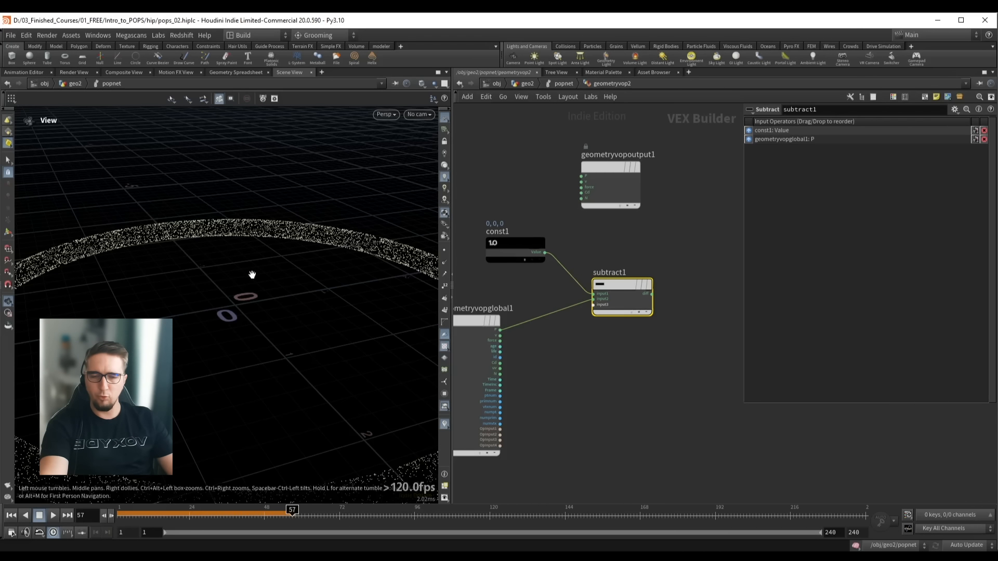
middle_click_drag(697, 274, 663, 275)
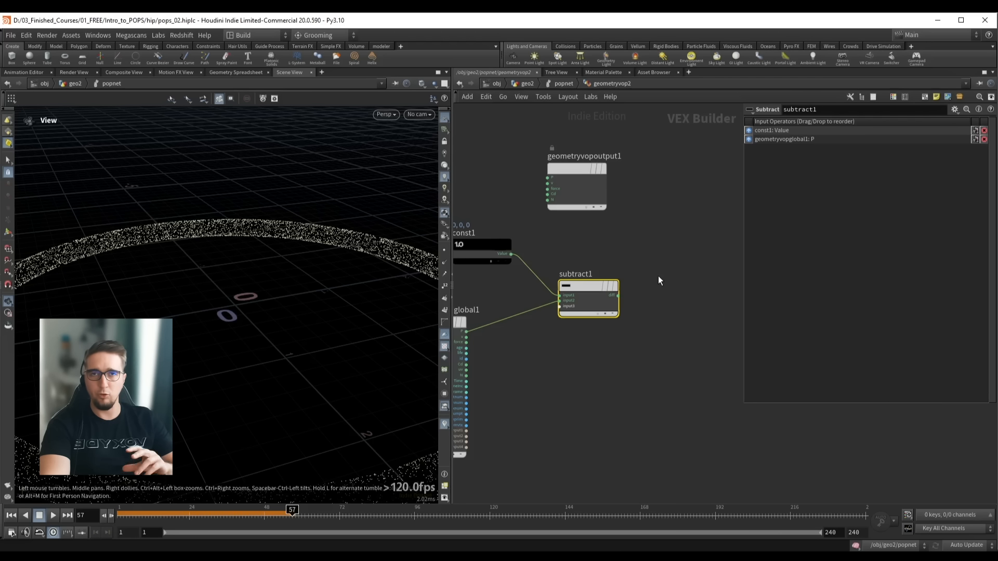
Add a Normalize node fed by subtract1's difference output
left_click(617, 295)
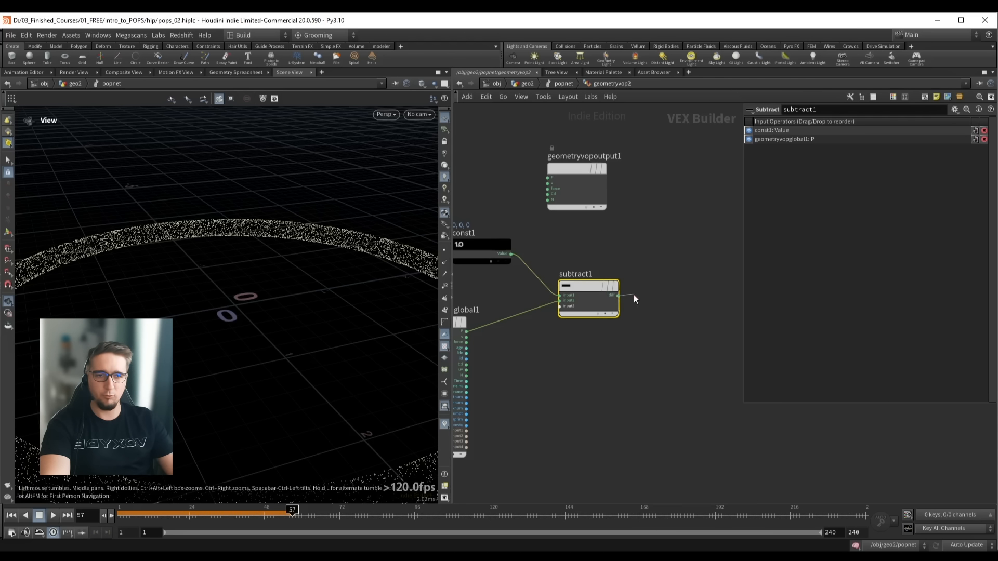
left_click(630, 295)
type("norm")
key("Return")
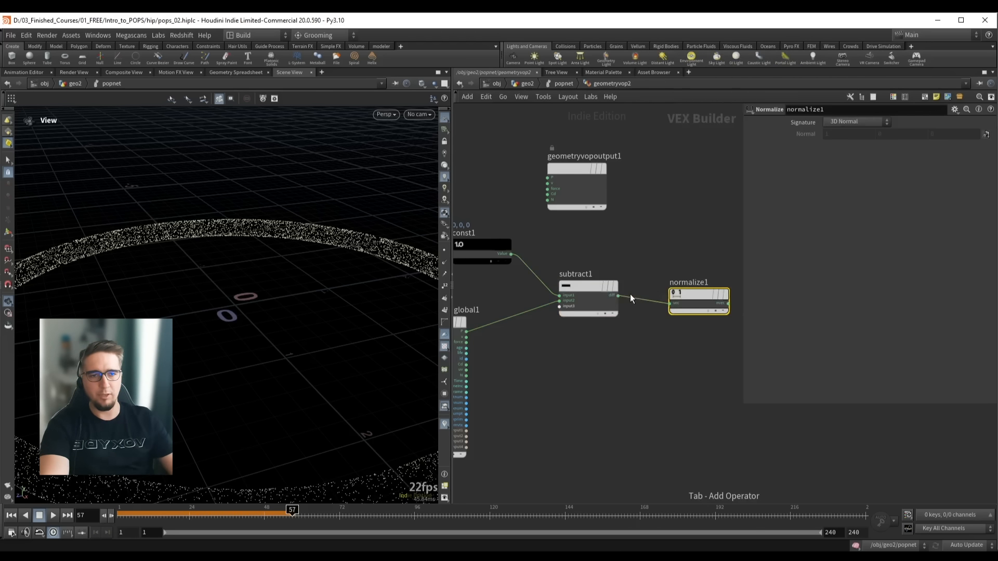
middle_click_drag(630, 294, 537, 297)
left_click(579, 304)
left_click_drag(604, 306, 592, 303)
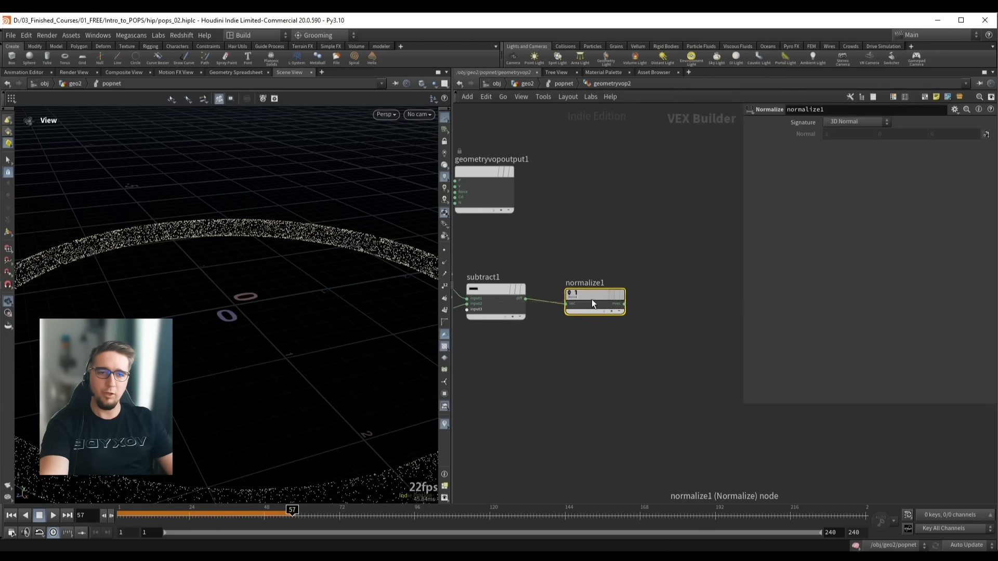
Add a Cross Product node with normalize1's result wired into its first vector input
left_click(626, 305)
left_click(641, 323)
type("cross")
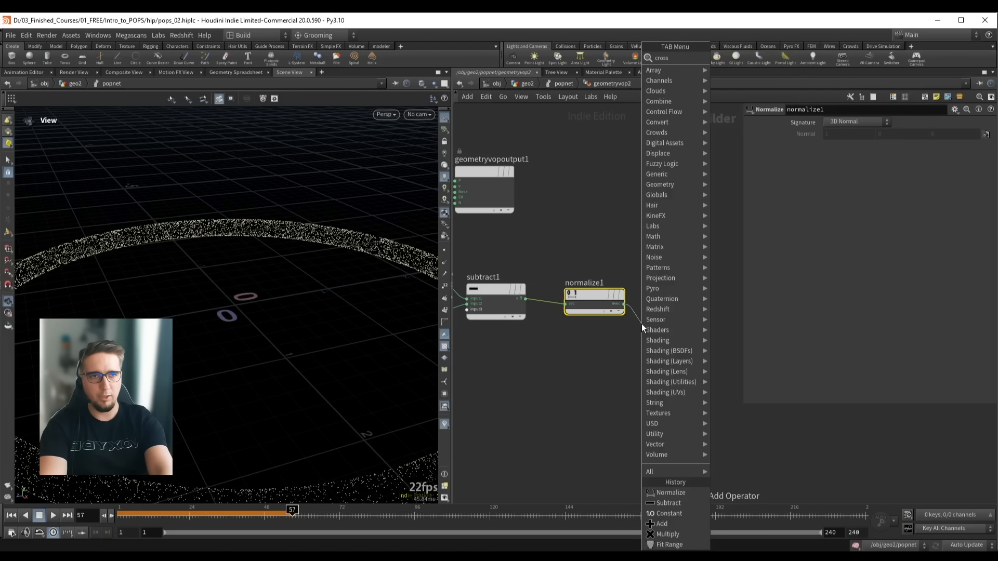
key("Return")
middle_click_drag(691, 291, 660, 261)
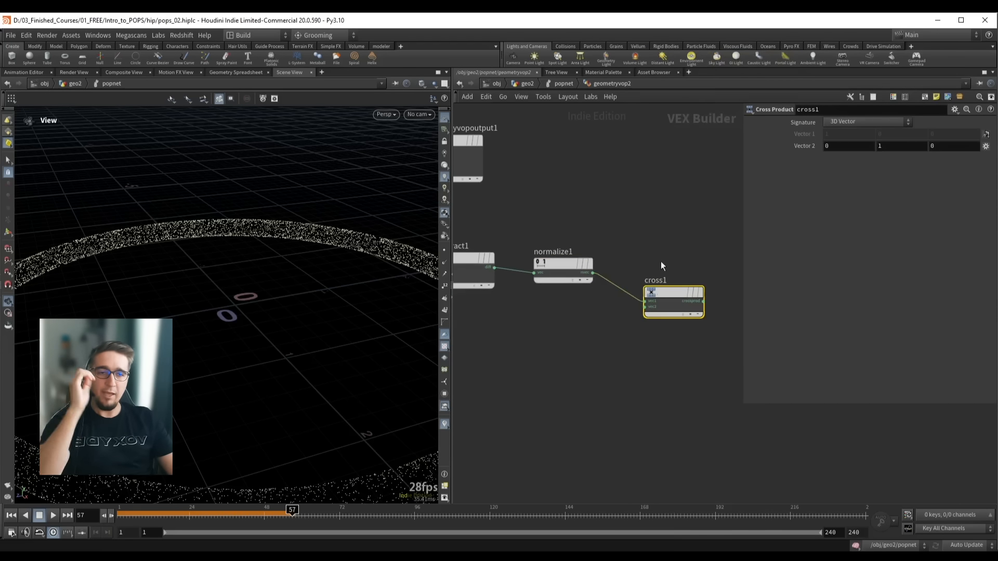
scroll(632, 318, "up", 2)
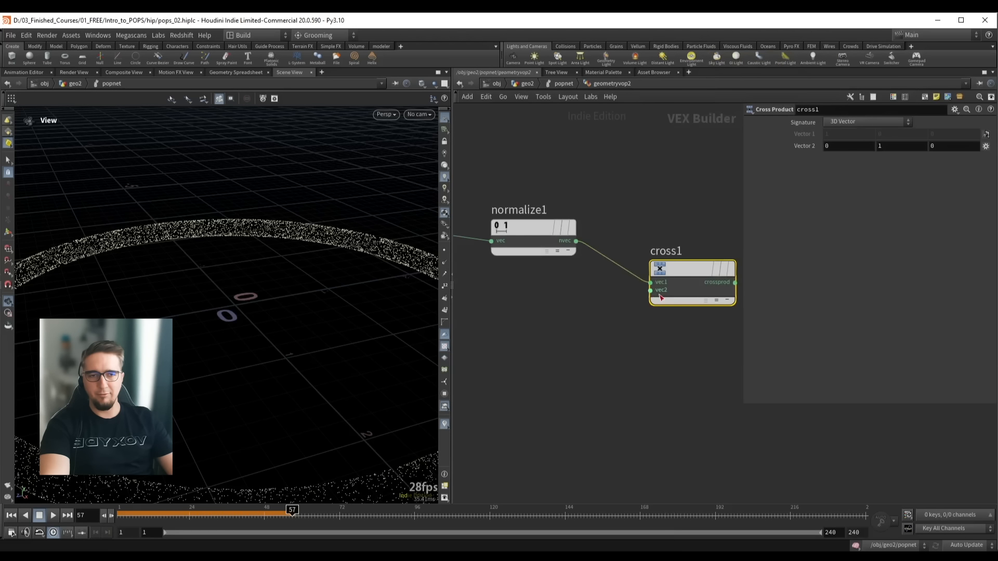
middle_click_drag(659, 340, 619, 340)
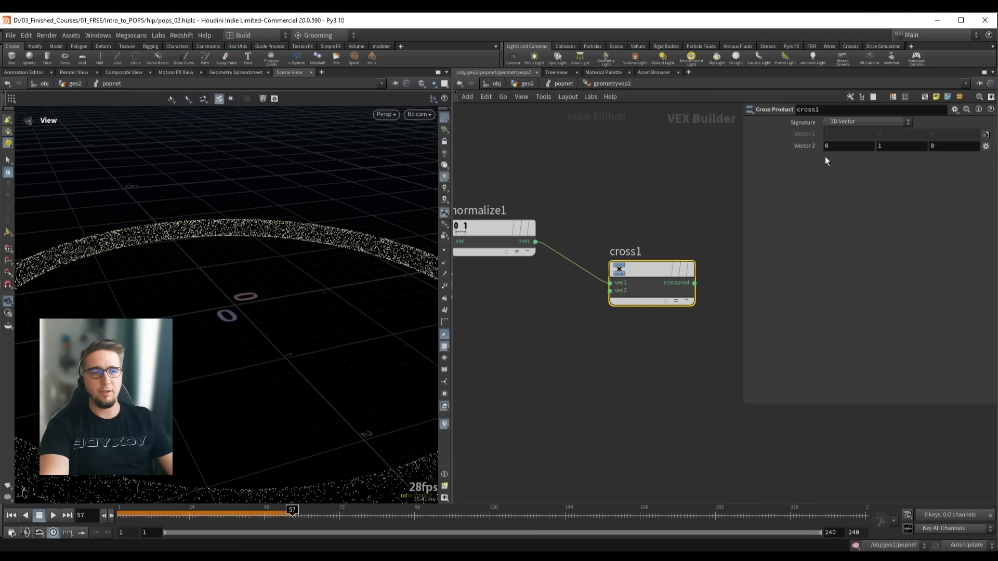
Compare cross1's Vector 2 with the up vector sketched in Photoshop, and return to Houdini
mouse_move(627, 270)
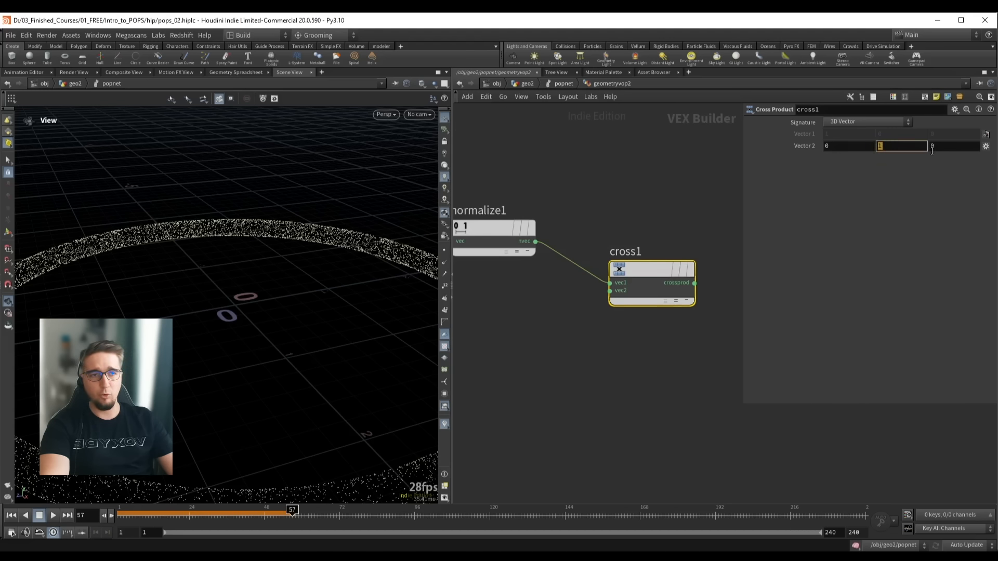
key("alt+Tab")
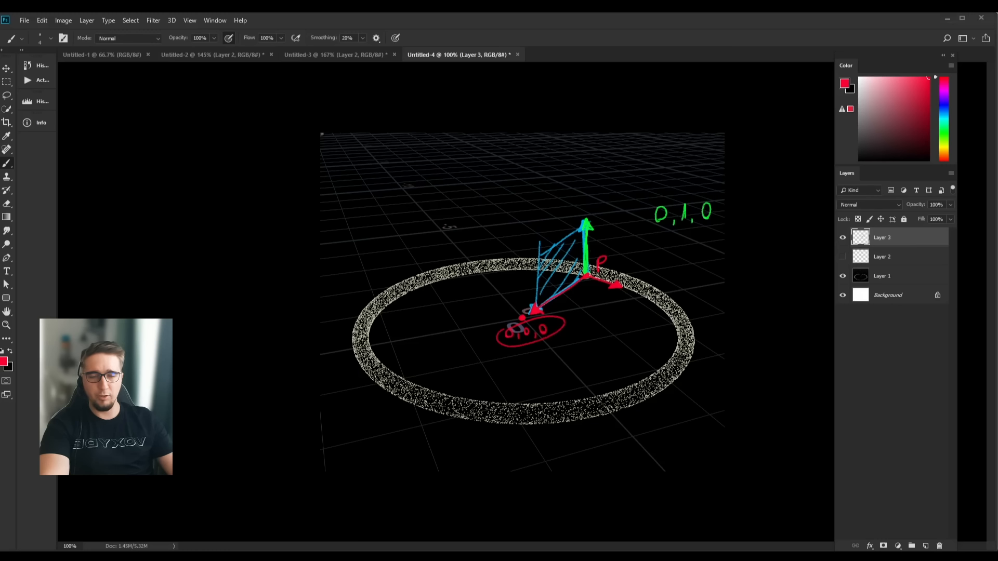
key("alt+Tab")
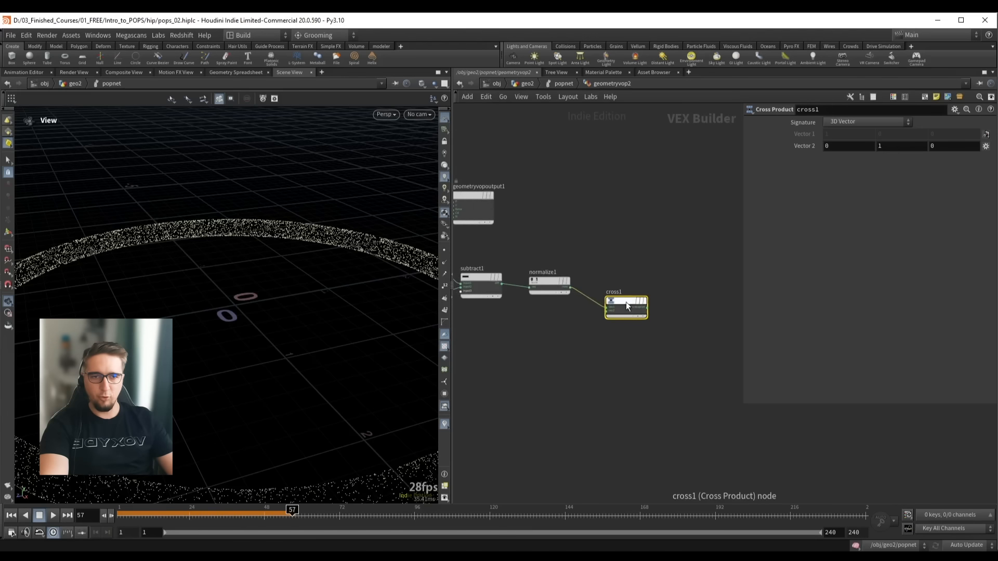
Move geometryvopoutput1 beside cross1 and wire the cross product into its velocity input v
left_click_drag(487, 216, 700, 269)
middle_click_drag(689, 310, 632, 273)
scroll(632, 273, "up", 1)
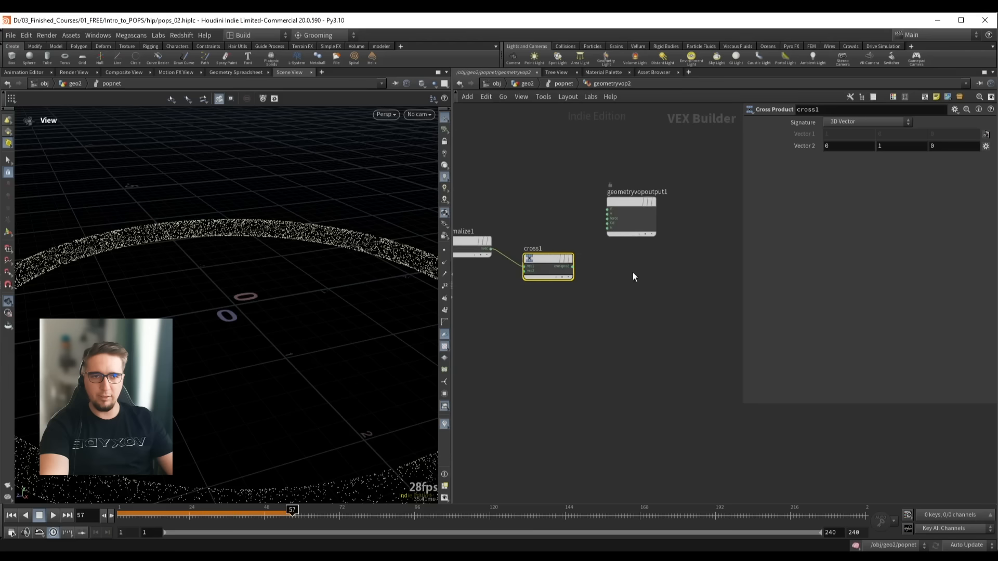
left_click_drag(637, 227, 659, 264)
scroll(595, 269, "up", 2)
left_click_drag(560, 262, 644, 243)
Play the simulation from the start to examine the particles' motion around the ring
left_click_drag(218, 260, 246, 278)
key("ctrl+Up")
key("Up")
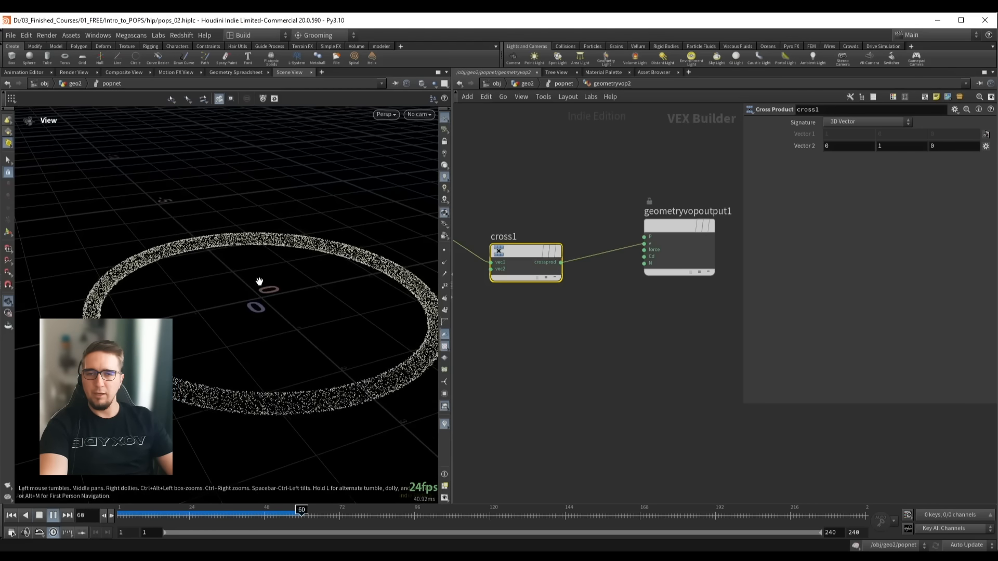
key("Up")
Insert an Add node on the wire between cross1 and geometryvopoutput1
middle_click_drag(662, 337, 598, 325)
left_click_drag(615, 242, 663, 285)
left_click_drag(558, 280, 559, 280)
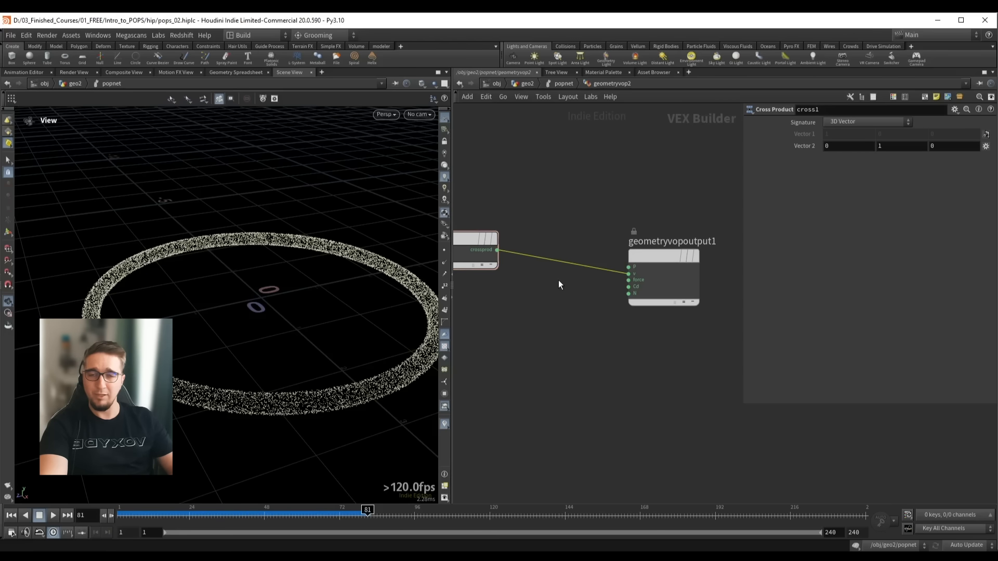
key("Tab")
type("add")
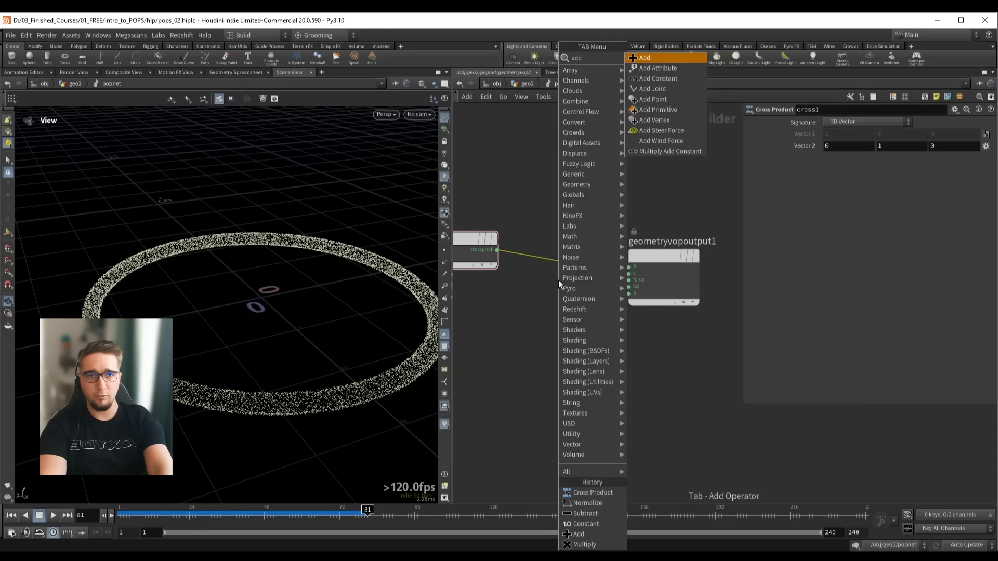
key("Return")
left_click(558, 280)
Add a 3 Floats (vector) Constant node set to 0, 1, 0 and wire it into add1's second input
key("Tab")
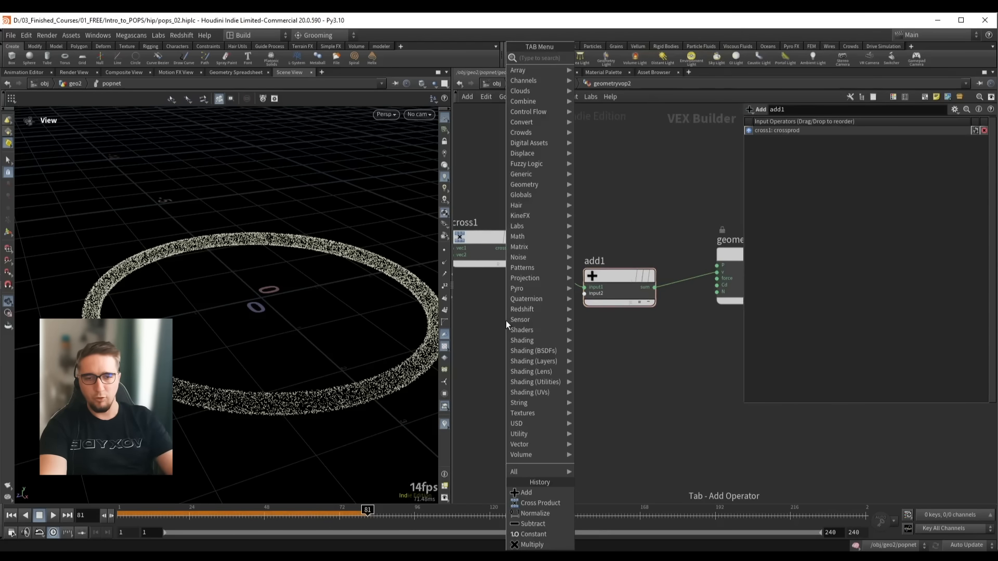
type("const")
key("Return")
left_click(506, 320)
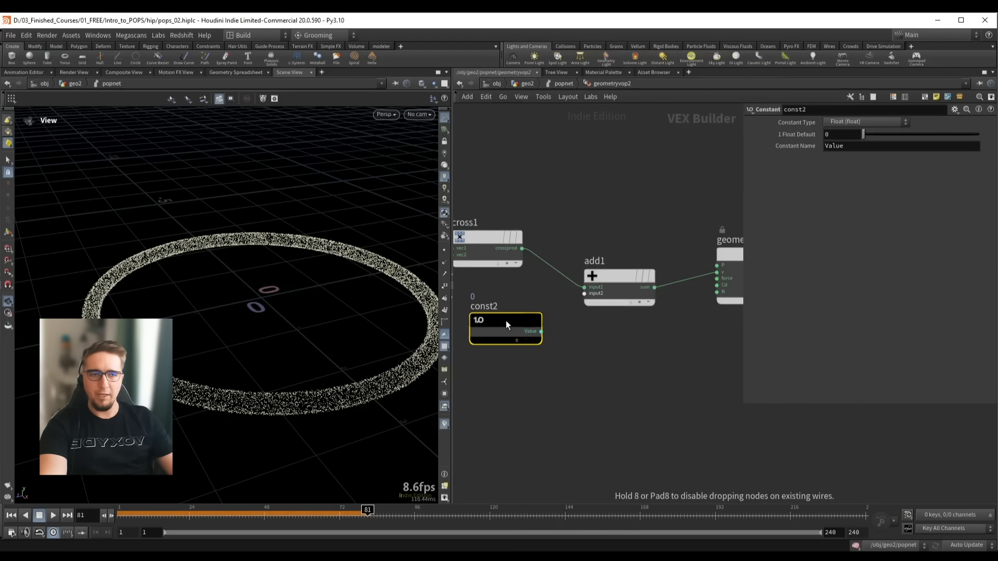
left_click(853, 122)
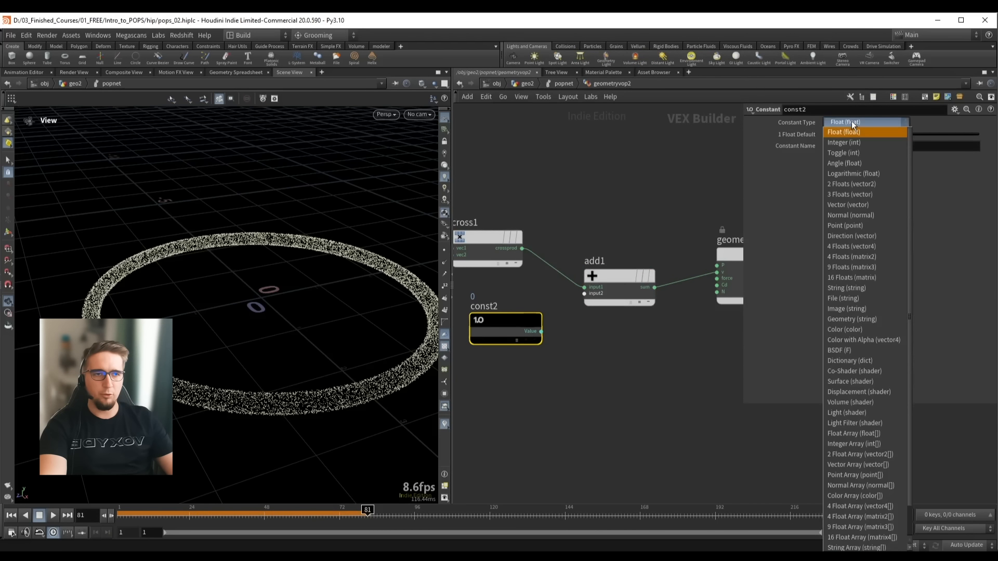
left_click(852, 194)
left_click(880, 134)
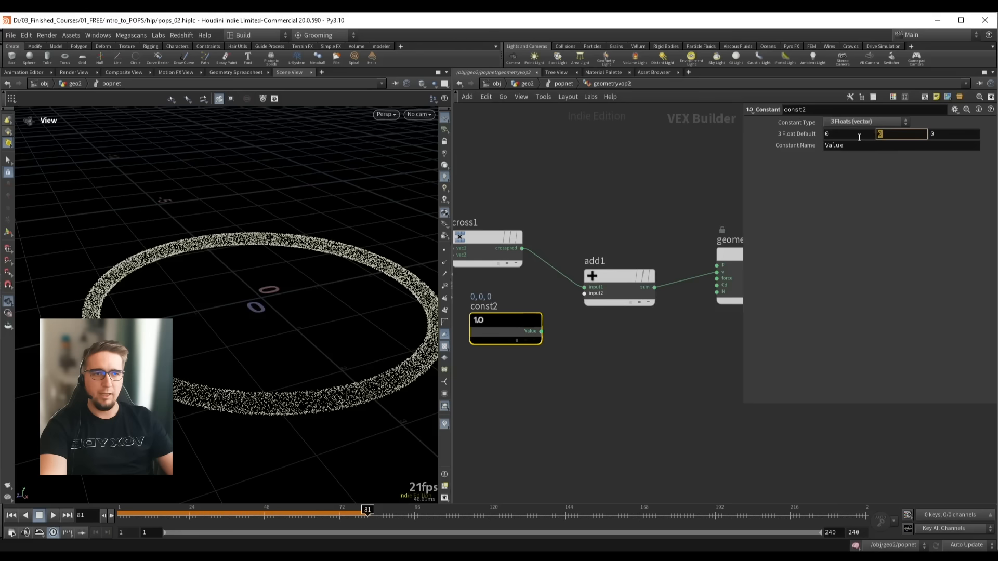
key("Return")
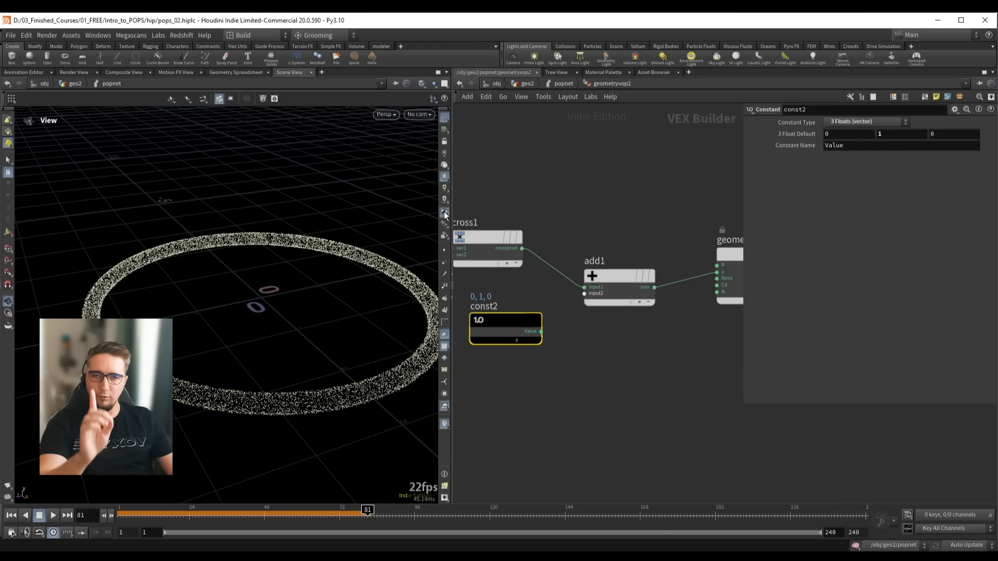
left_click_drag(510, 329, 585, 294)
Replay the simulation from the start and examine how the particles rise above the ring
mouse_move(260, 279)
left_mouse_down()
mouse_move(218, 285)
mouse_move(248, 268)
left_mouse_up()
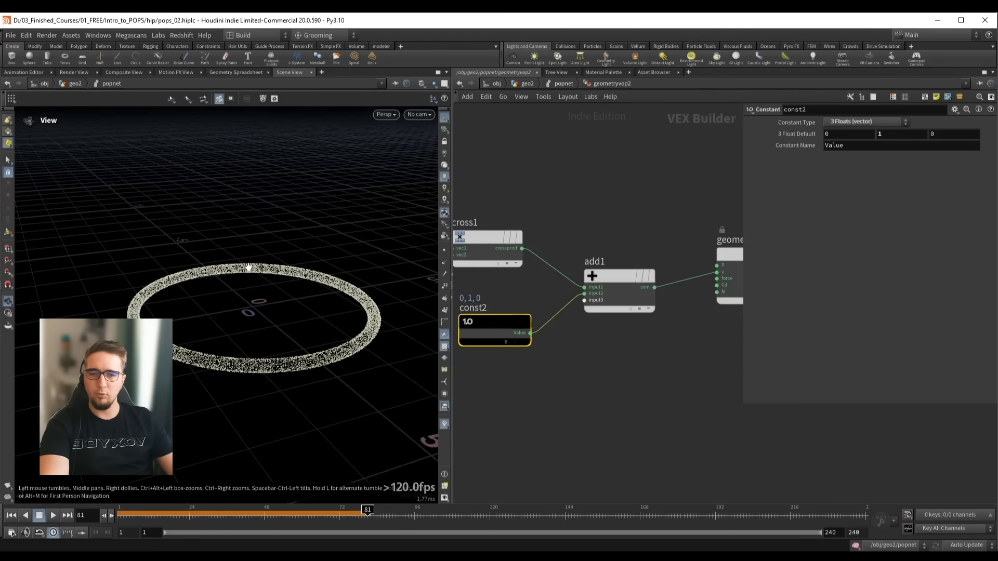
key("ctrl+Up")
key("Up")
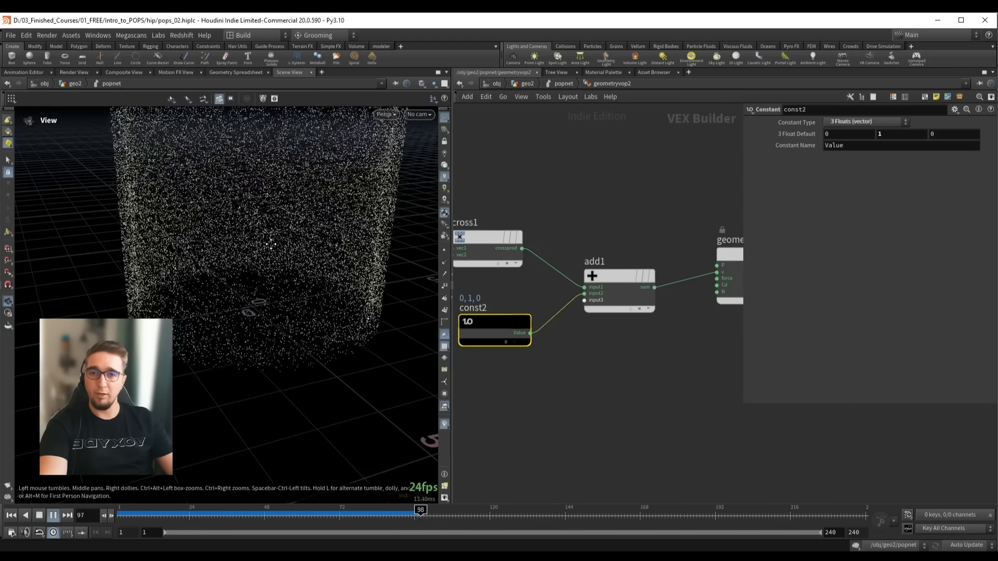
middle_click_drag(271, 244, 262, 280)
mouse_move(263, 280)
right_mouse_down()
mouse_move(245, 270)
mouse_move(256, 271)
right_mouse_up()
key("Up")
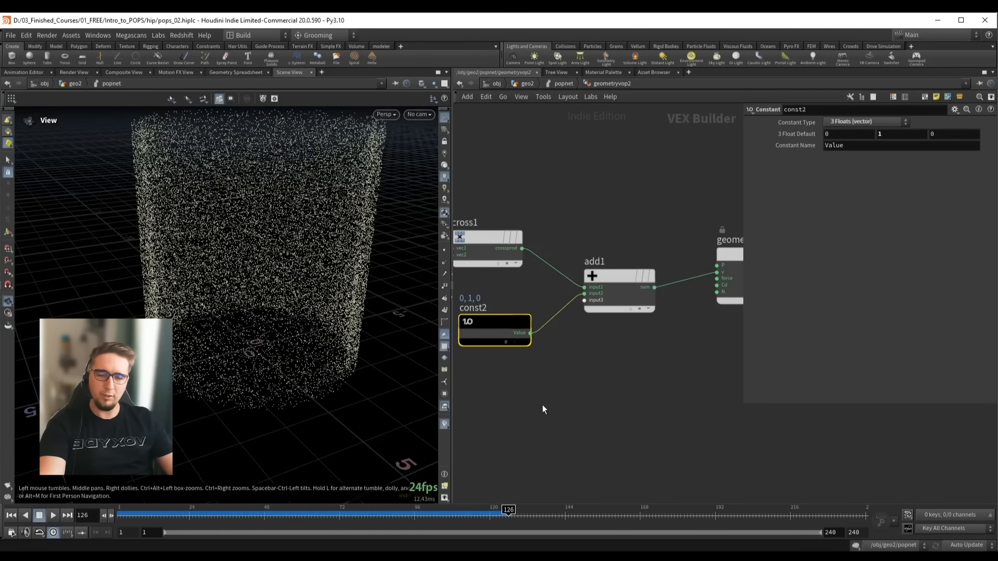
Set const2's vector to 0, 0.5, 0 and replay the simulation from the start
middle_click_drag(509, 355, 569, 354)
left_click_drag(543, 320, 519, 331)
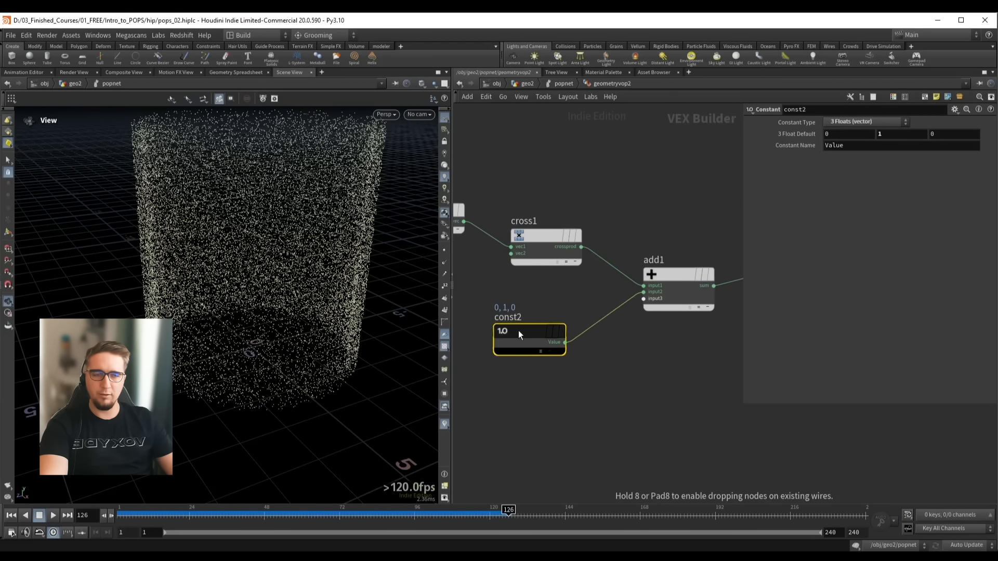
left_click_drag(305, 303, 275, 315)
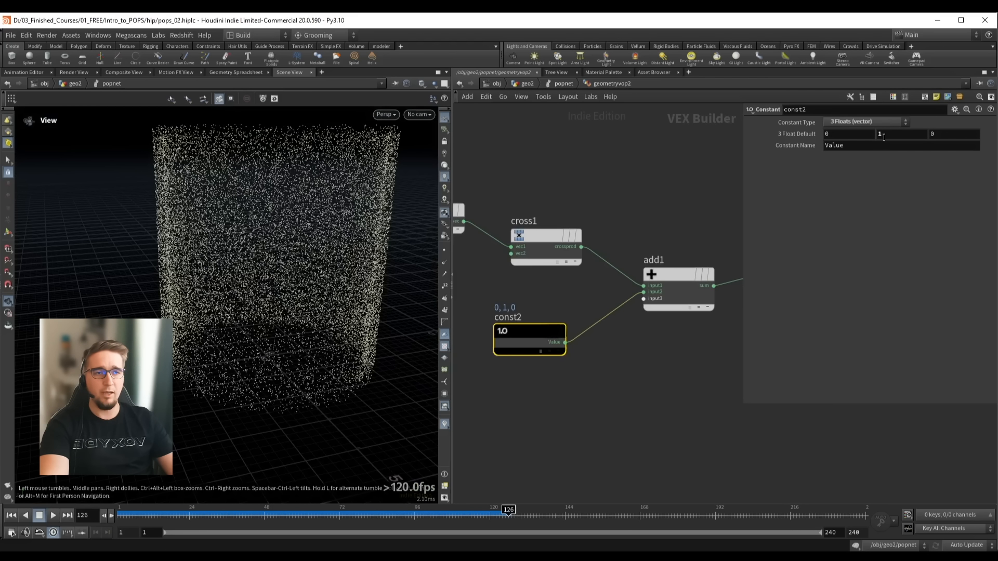
left_click_drag(896, 138, 862, 139)
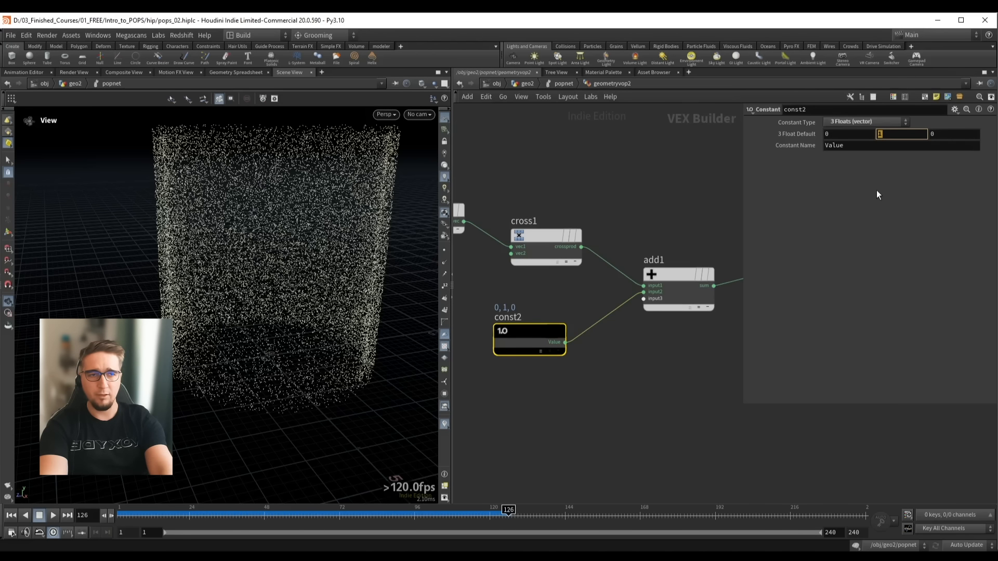
type(".5")
key("Return")
left_click(709, 194)
key("ctrl+Up")
key("Up")
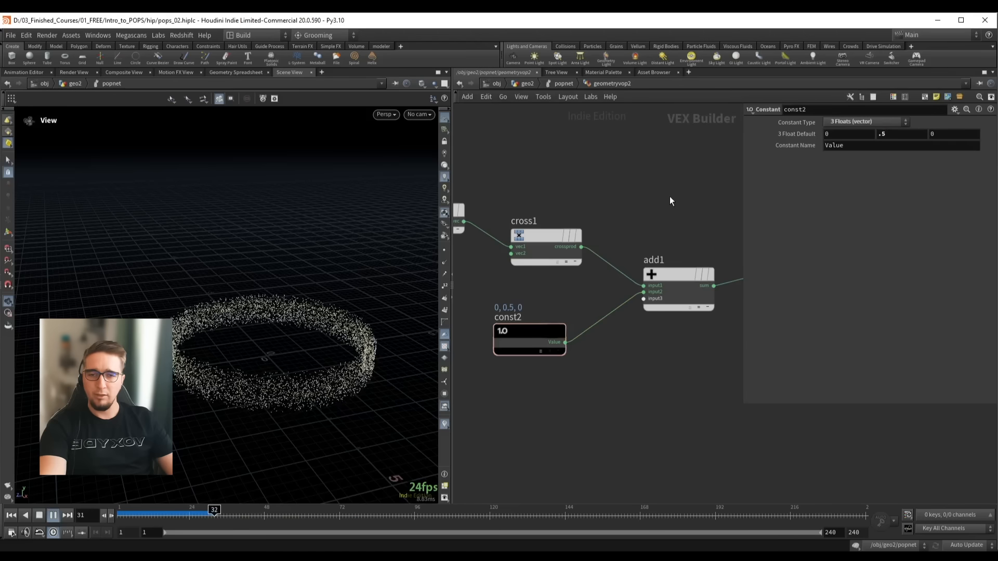
Insert a Multiply Constant node on the wire between cross1 and add1
left_click_drag(538, 224, 534, 227)
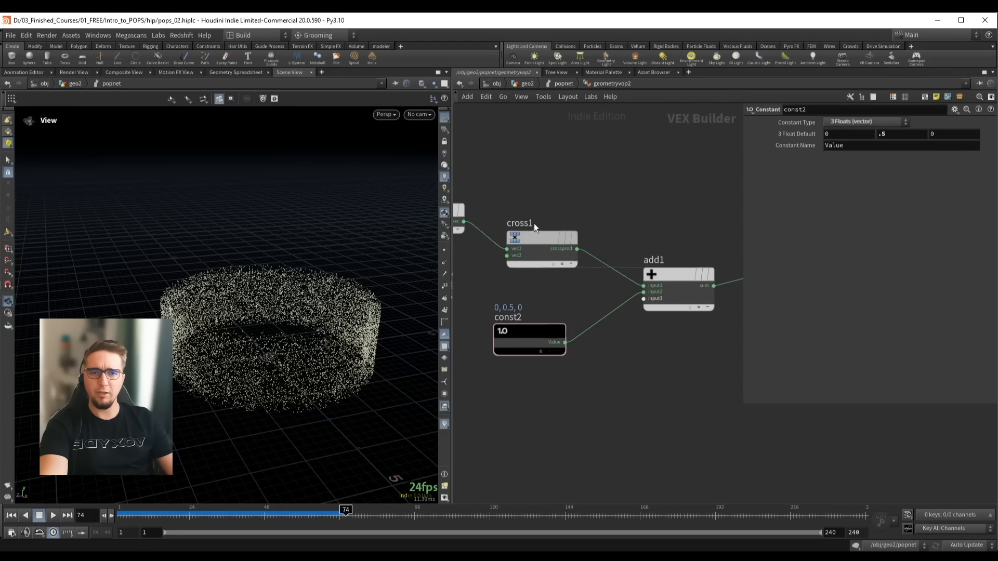
scroll(580, 286, "down", 3)
middle_click_drag(580, 285, 559, 267)
scroll(560, 267, "up", 1)
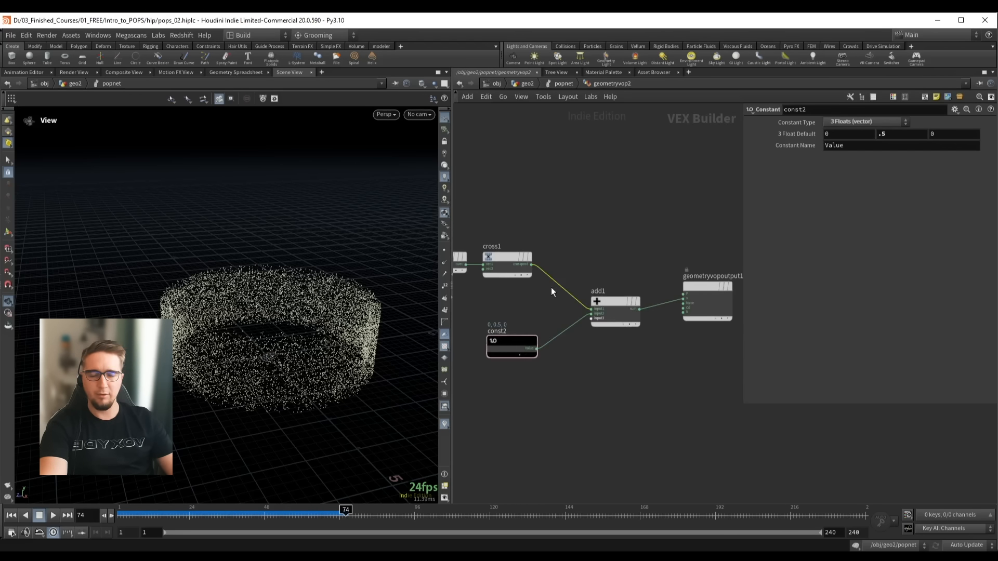
key("Tab")
type("mult")
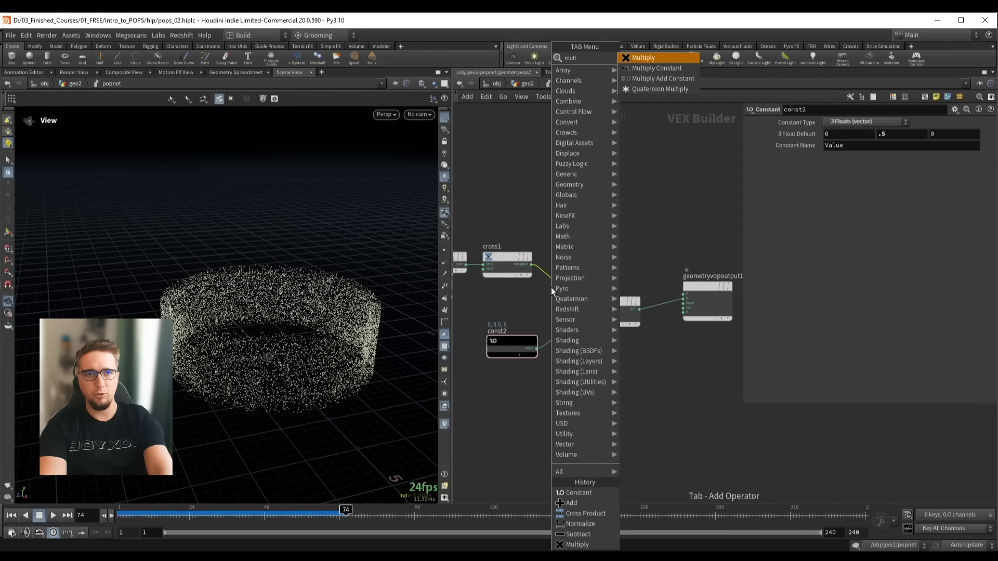
key("Return")
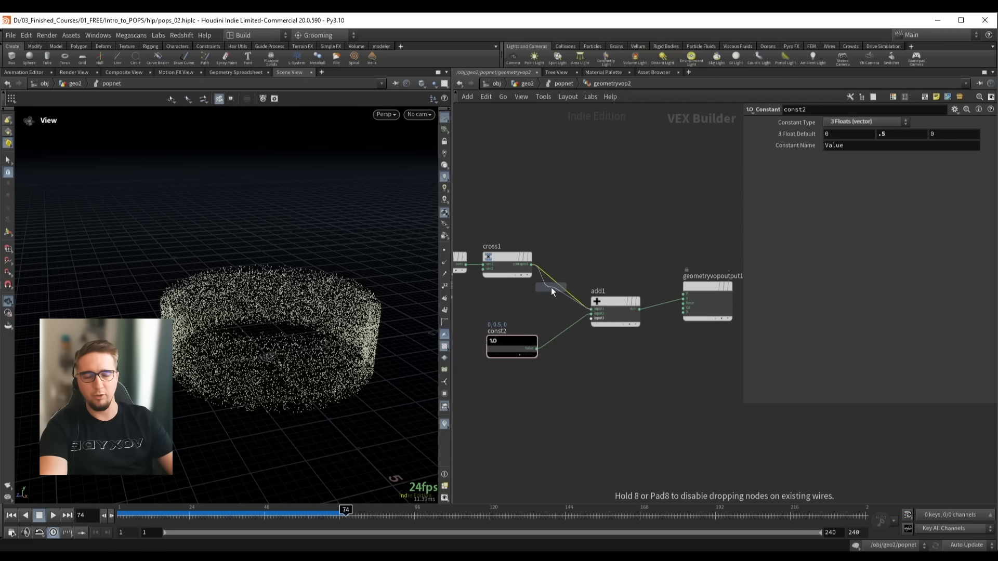
left_click(582, 261)
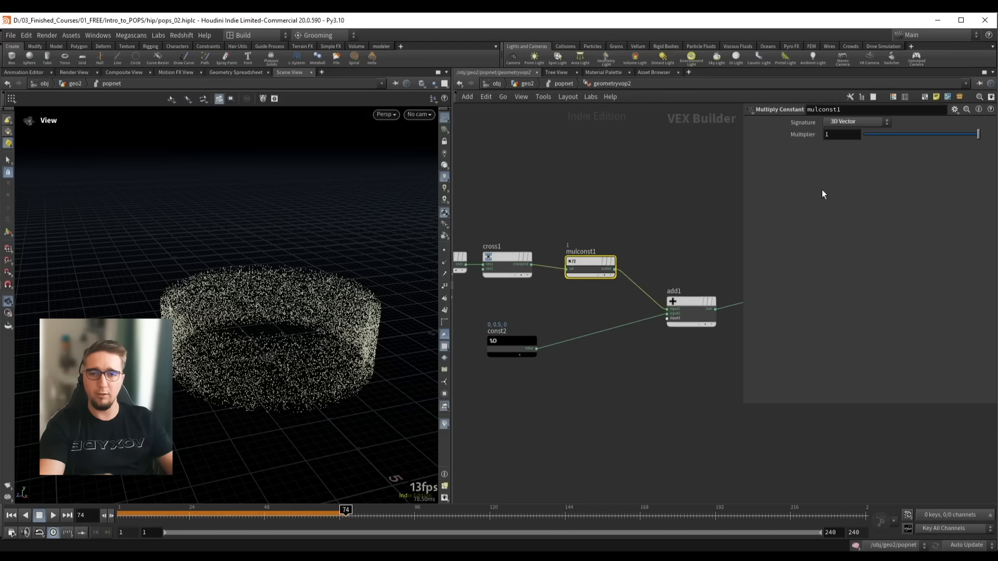
Set mulconst1's multiplier to 2 and replay the simulation from the start
left_click(827, 134)
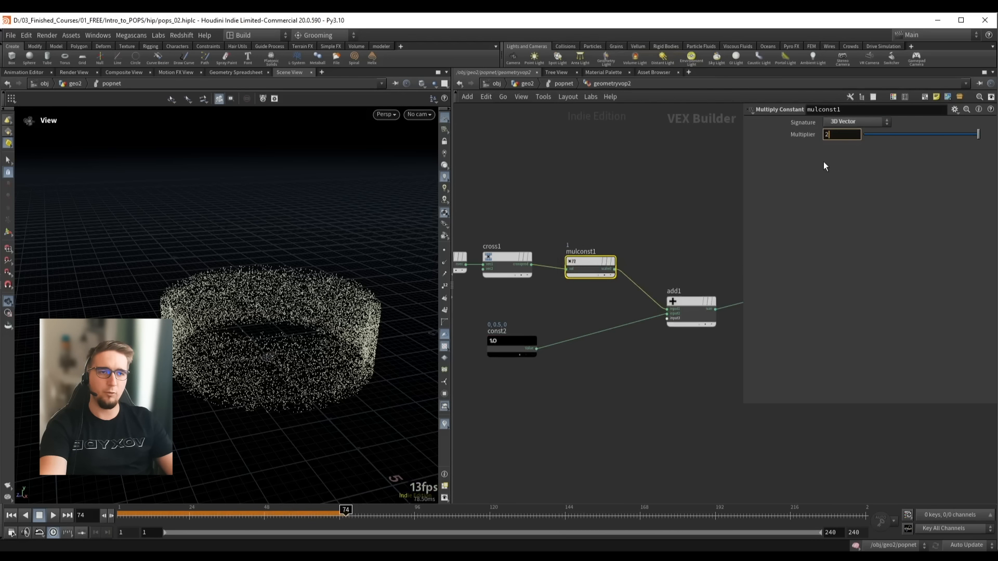
key("Return")
left_click(629, 194)
key("ctrl+Up")
key("Up")
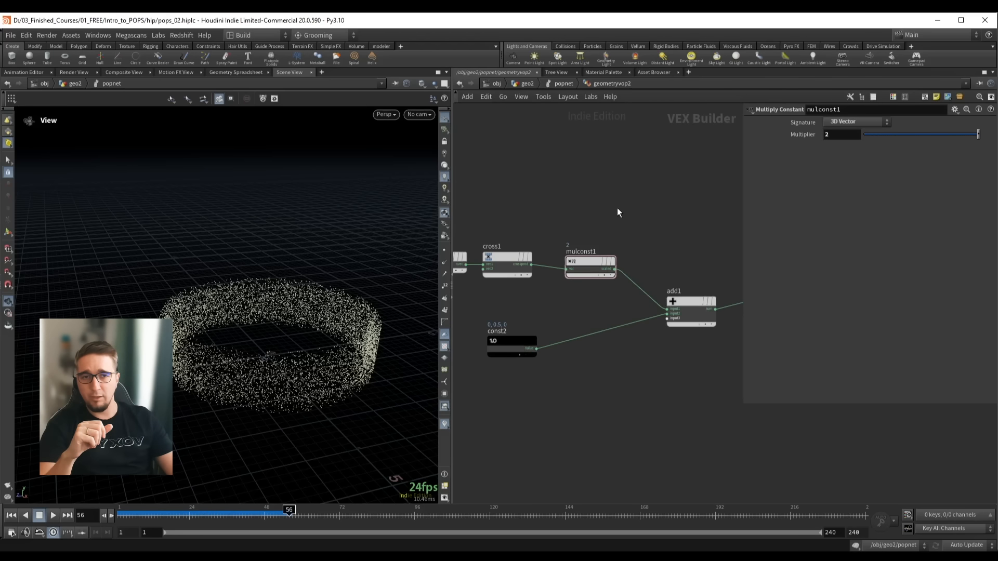
Replace mulconst1 with a Multiply node on the wire between cross1 and add1
left_click_drag(626, 218, 559, 297)
key("Delete")
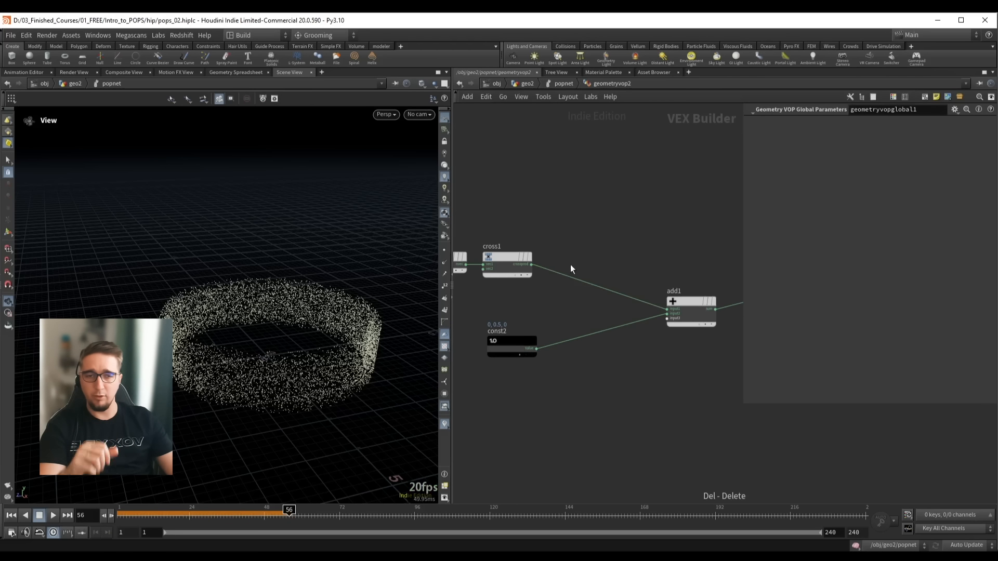
key("Tab")
type("mul")
key("Return")
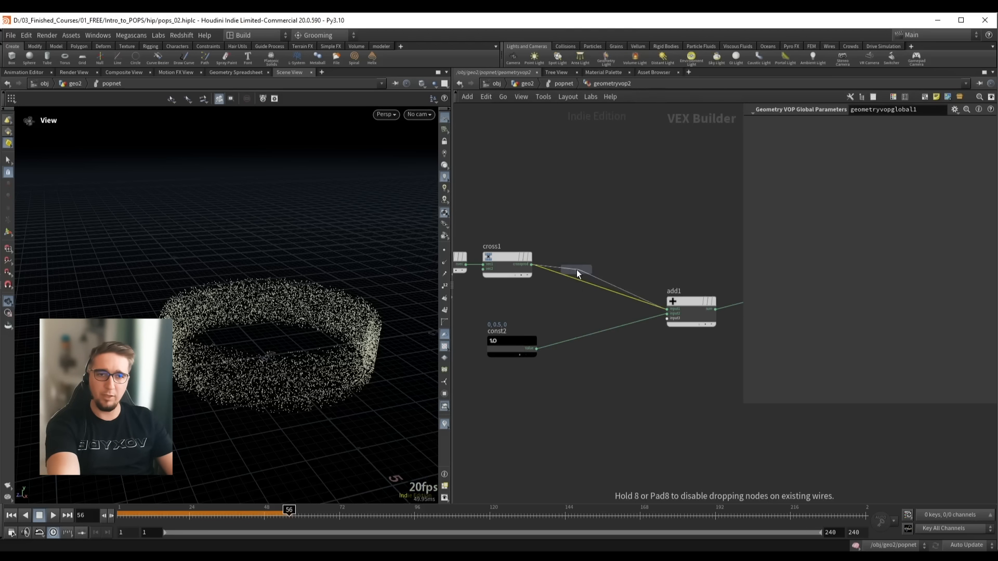
left_click(575, 270)
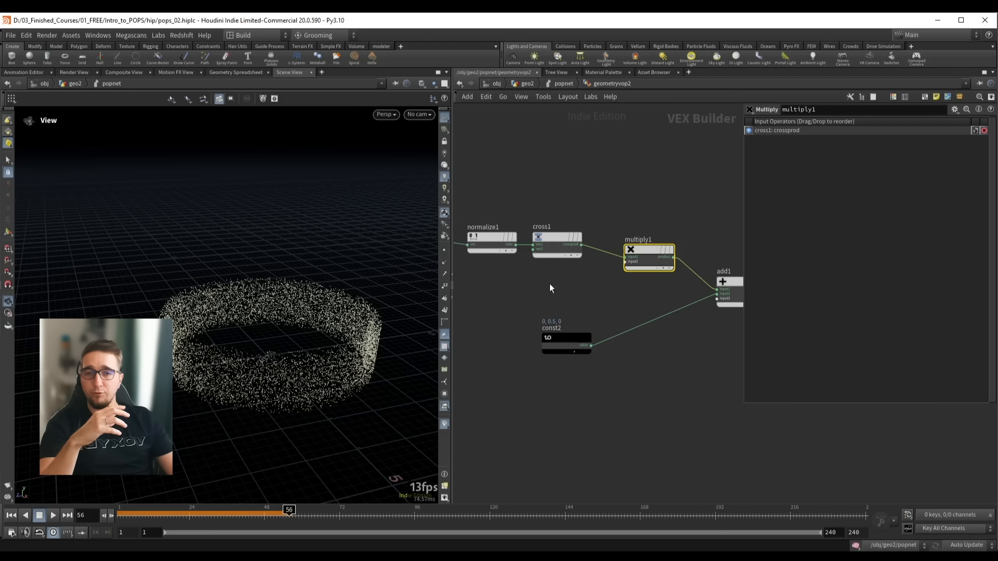
Duplicate the geometryvopglobal1 node, place the copy below normalize1 and wire it into multiply1's second input
key("h")
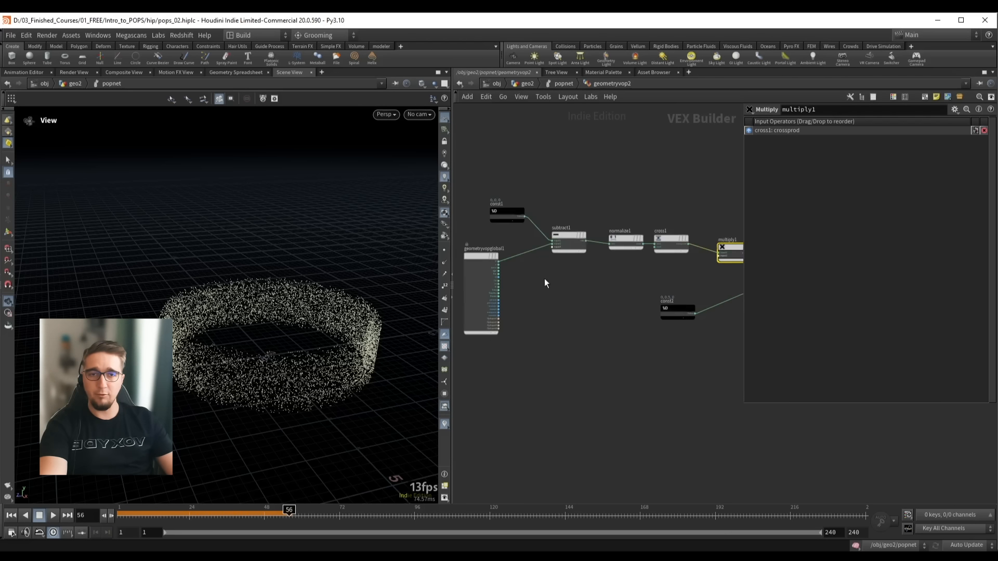
left_click_drag(482, 260, 591, 267, "alt")
left_click_drag(674, 313, 688, 342)
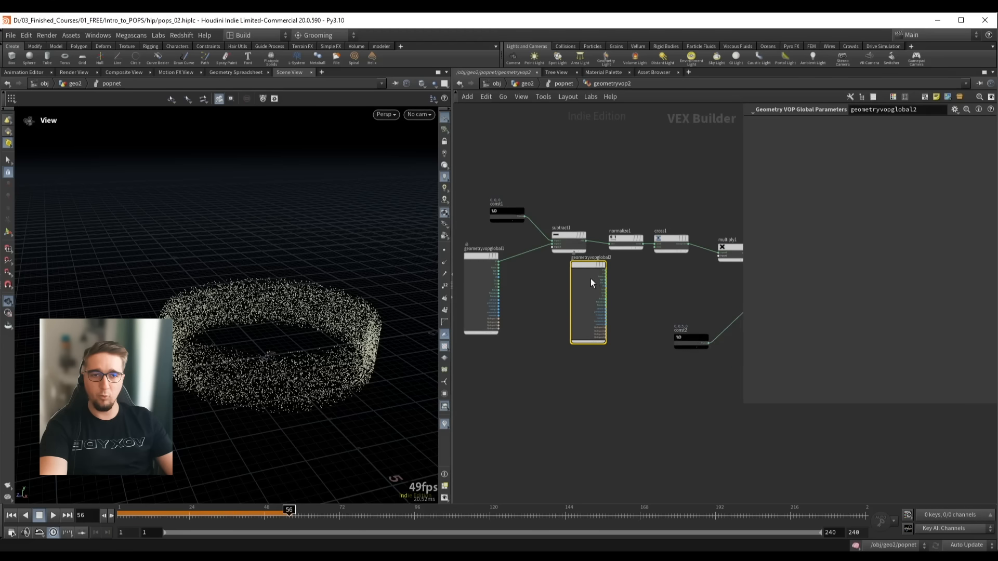
left_click_drag(577, 269, 604, 291)
scroll(681, 294, "up", 5)
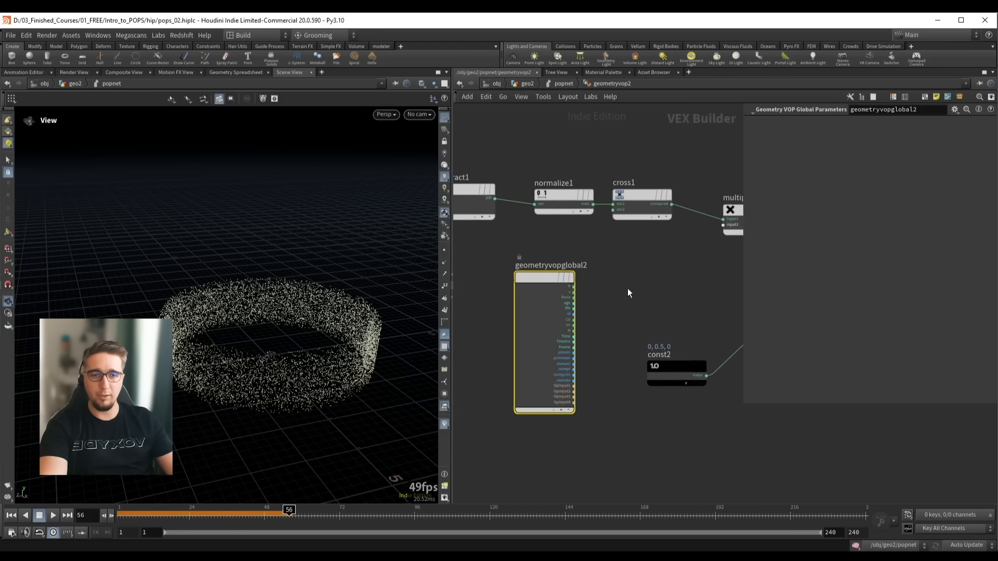
left_click(549, 310)
middle_click_drag(649, 286, 480, 314)
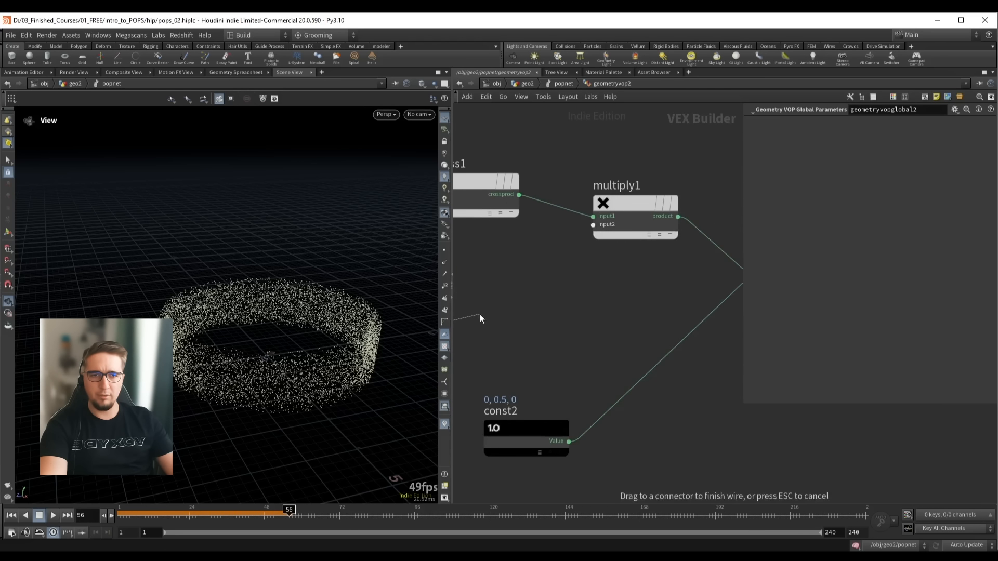
left_click(592, 225)
Replay the simulation from the start and examine the shape of the rising particle column
key("ctrl+Up")
key("Up")
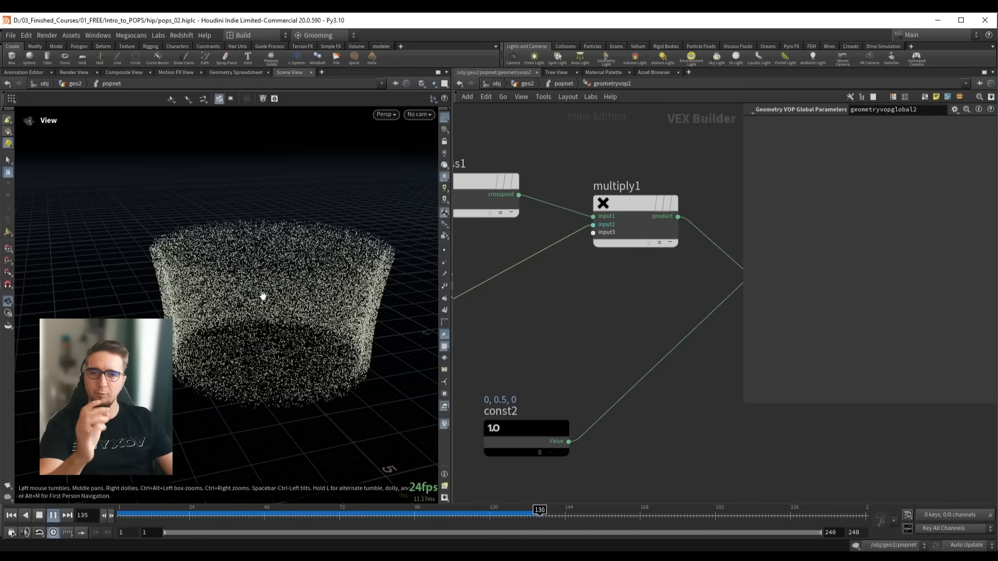
key("Up")
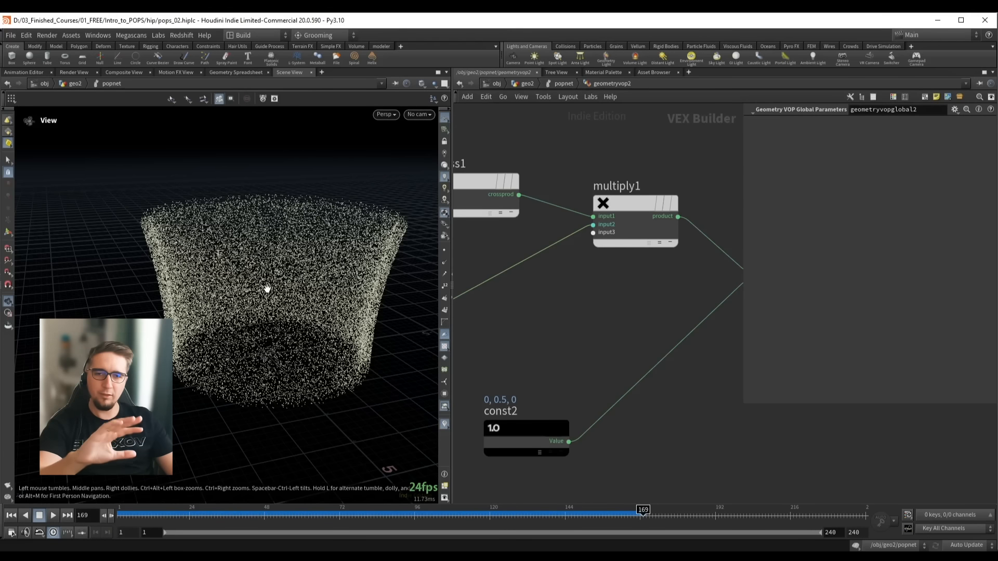
Delete the duplicated global parameters node feeding multiply1 and move const2 slightly up
scroll(564, 319, "down", 3)
middle_click_drag(526, 338, 633, 313)
left_click_drag(484, 269, 562, 297)
key("Delete")
middle_click_drag(578, 289, 486, 283)
left_click_drag(548, 354, 547, 336)
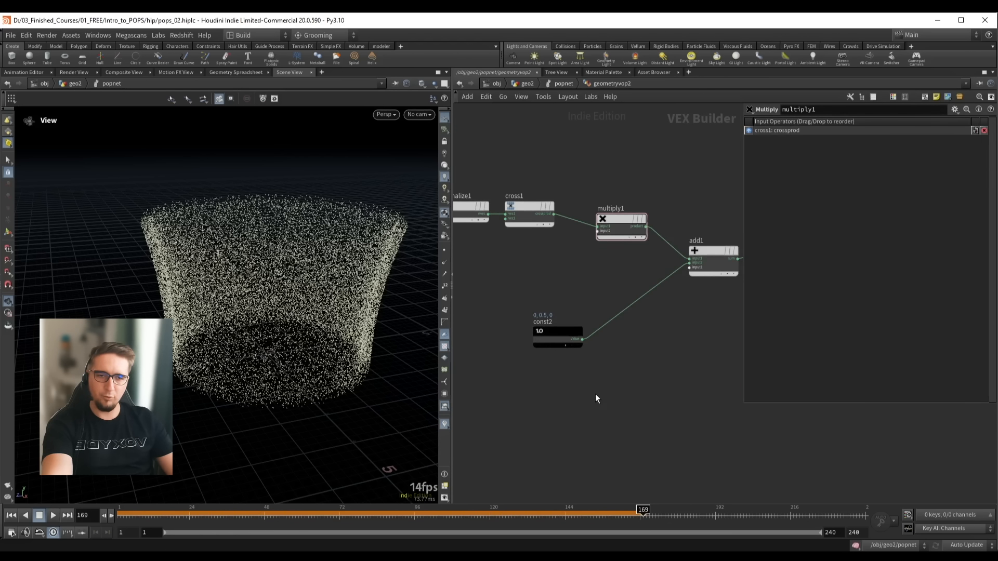
Open geometryvop1 and copy its geometryvopglobal2, vectohvec1 and curlnoise1 nodes
key("u")
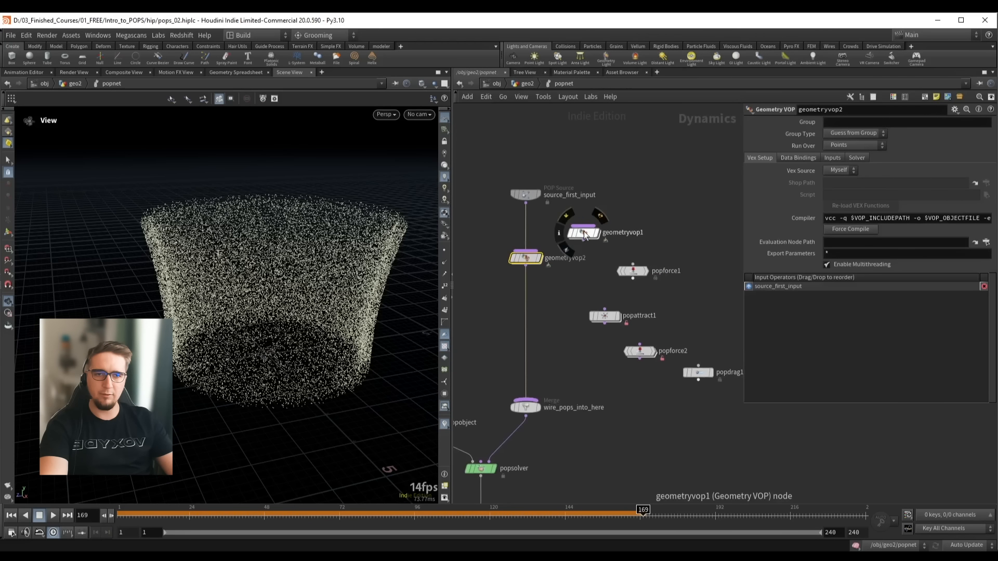
double_click(584, 232)
scroll(659, 400, "down", 2)
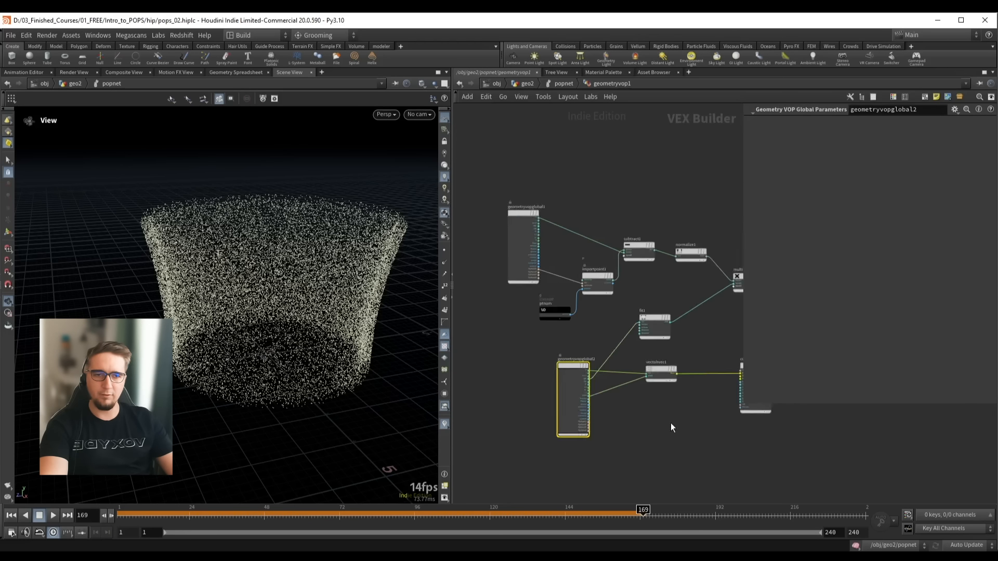
middle_click_drag(682, 437, 588, 373)
left_click_drag(674, 405, 493, 308)
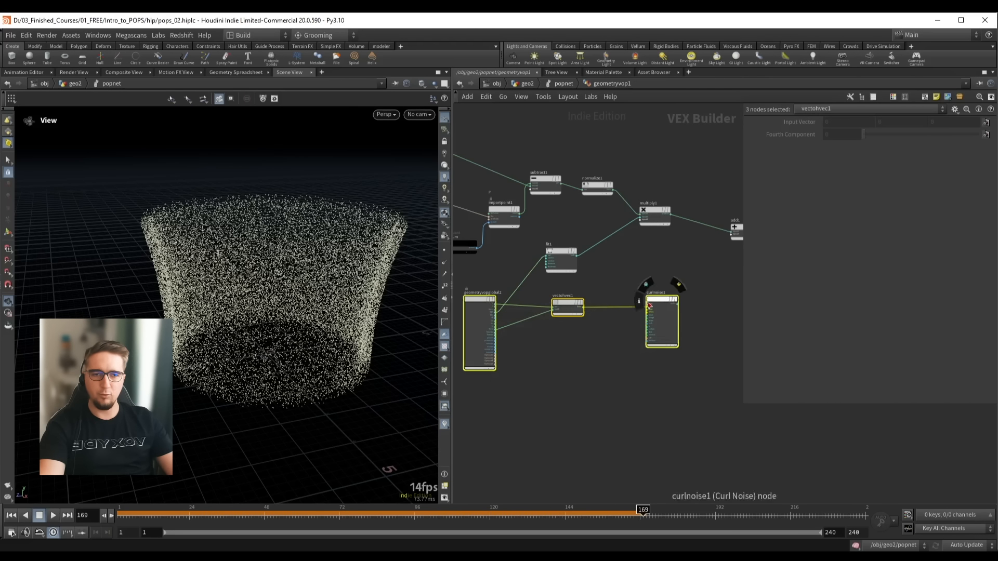
key("ctrl+c")
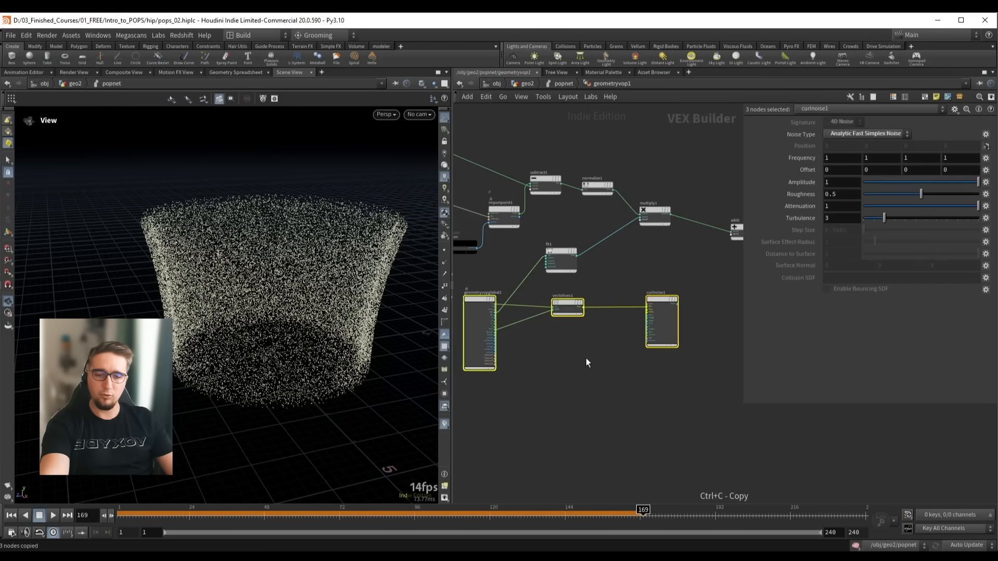
Paste the three copied nodes inside geometryvop2 and place them below the existing network
key("u")
double_click(526, 258)
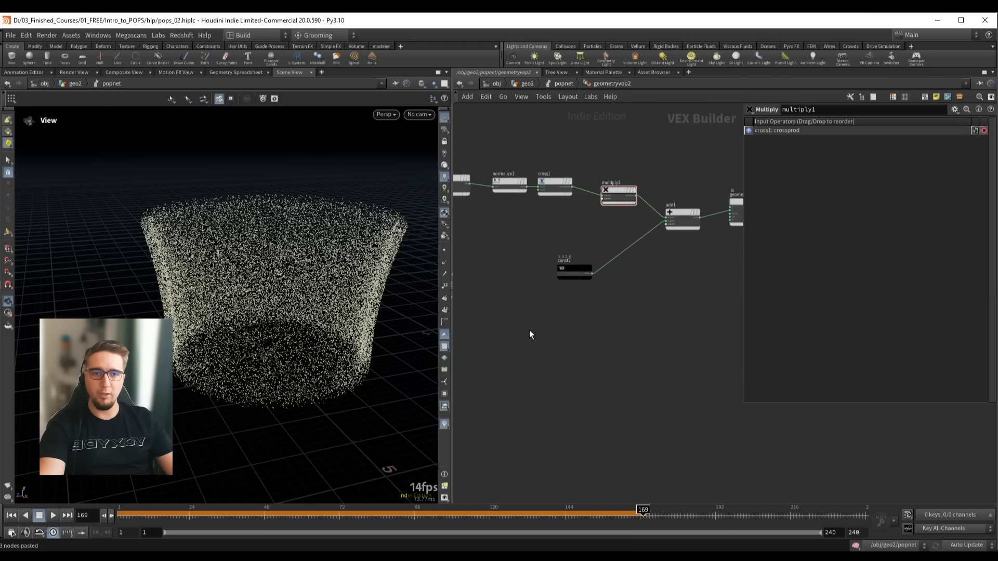
key("ctrl+v")
scroll(526, 338, "down", 3)
left_click_drag(646, 315, 640, 329)
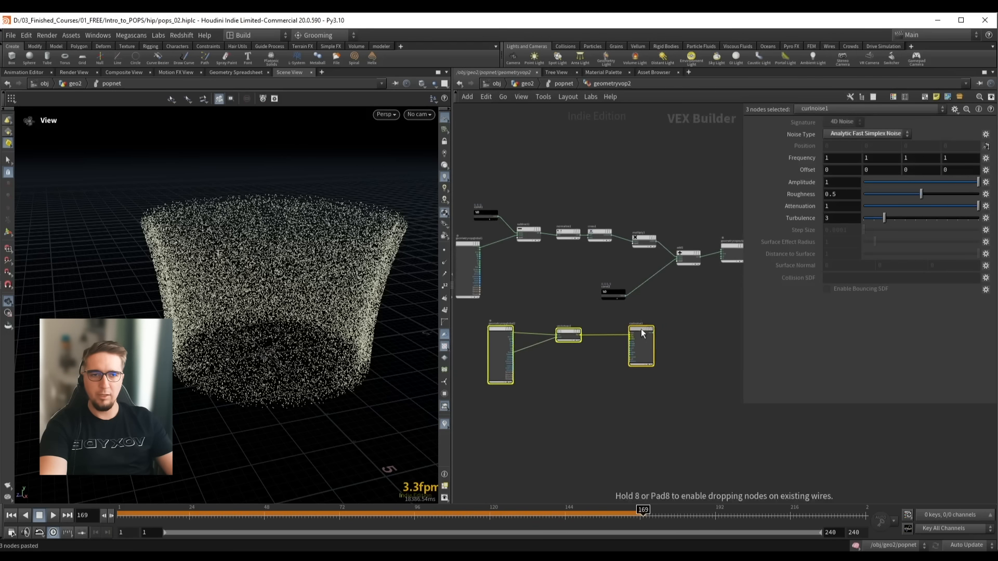
Wire curlnoise1's noise output into add1's third input and replay the simulation from the start
scroll(660, 311, "up", 3)
left_click(666, 307)
scroll(666, 312, "up", 3)
left_click(631, 354)
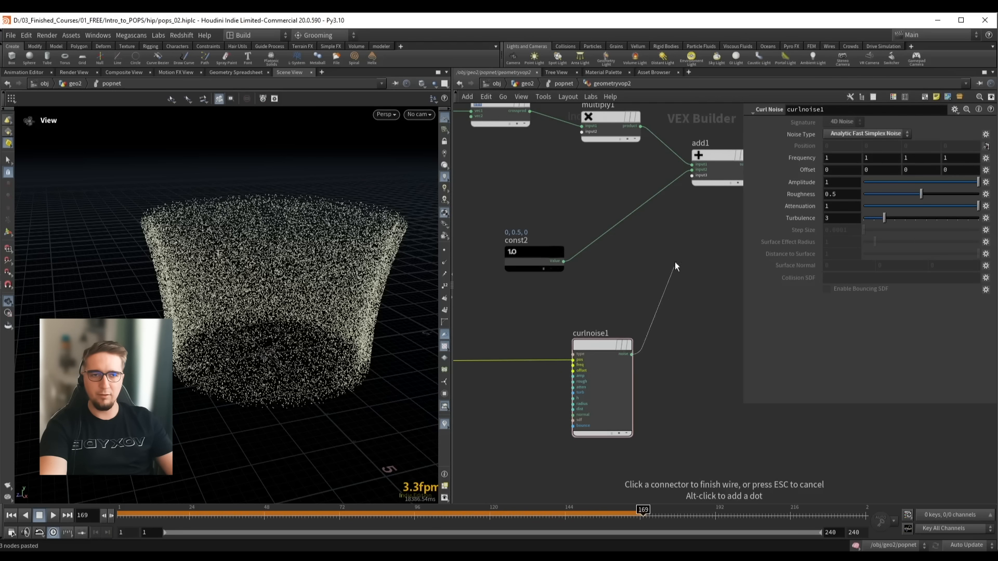
left_click(694, 183)
middle_click_drag(686, 253, 649, 252)
key("ctrl+Up")
key("Up")
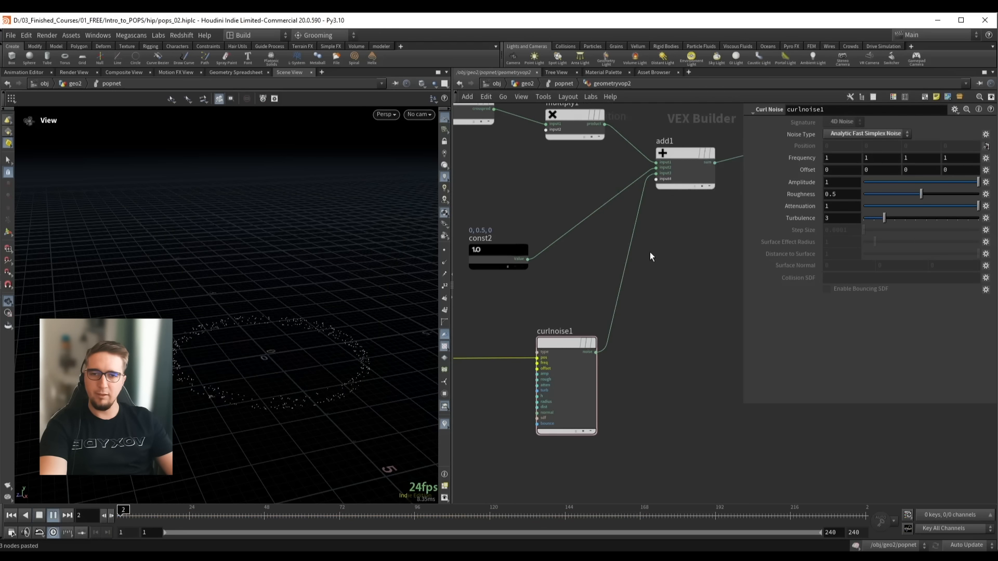
left_click_drag(301, 340, 290, 337, "alt")
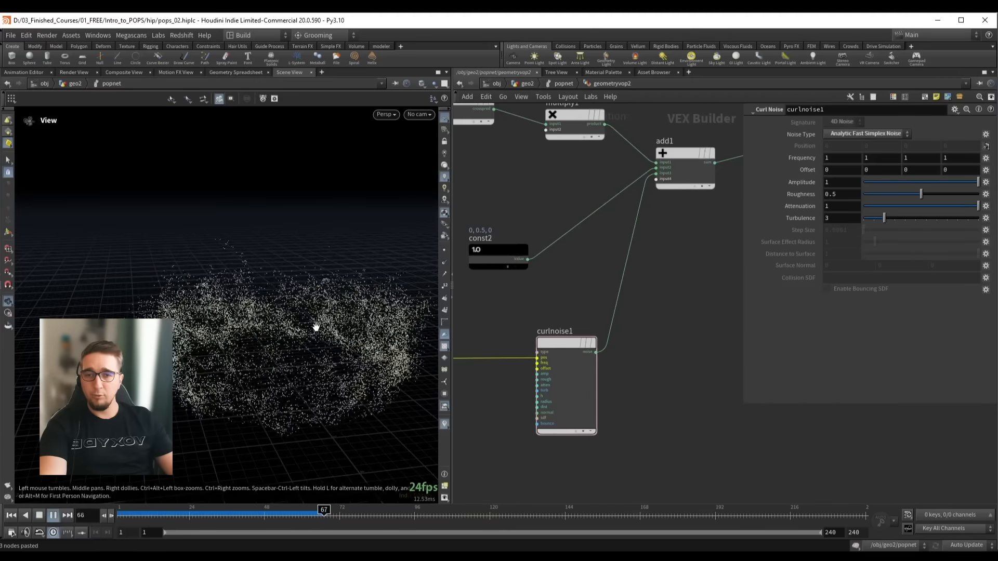
Set all four of curlnoise1's frequency values to 0.4 and replay the simulation
middle_click_drag(794, 159, 755, 162)
key("ctrl+Up")
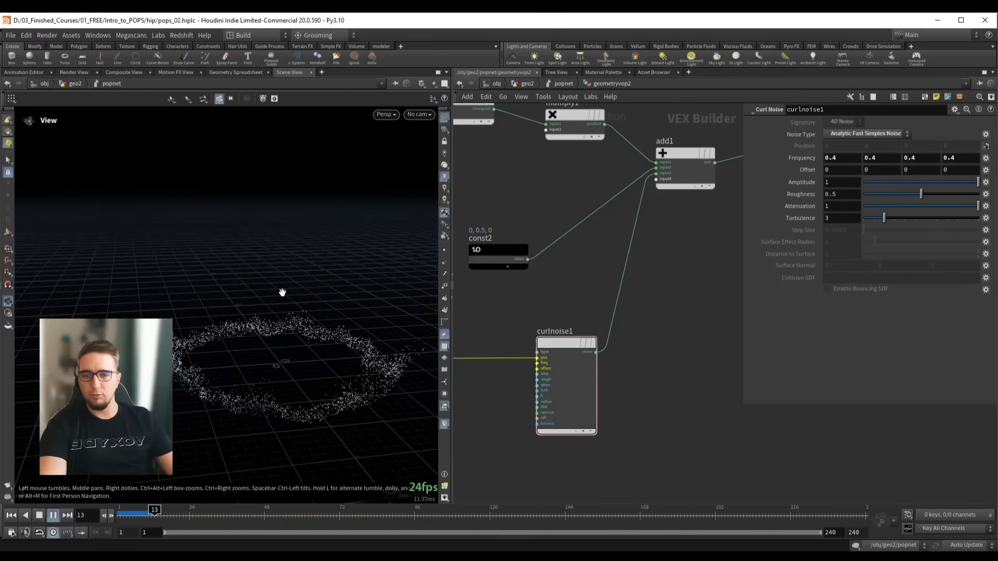
key("Up")
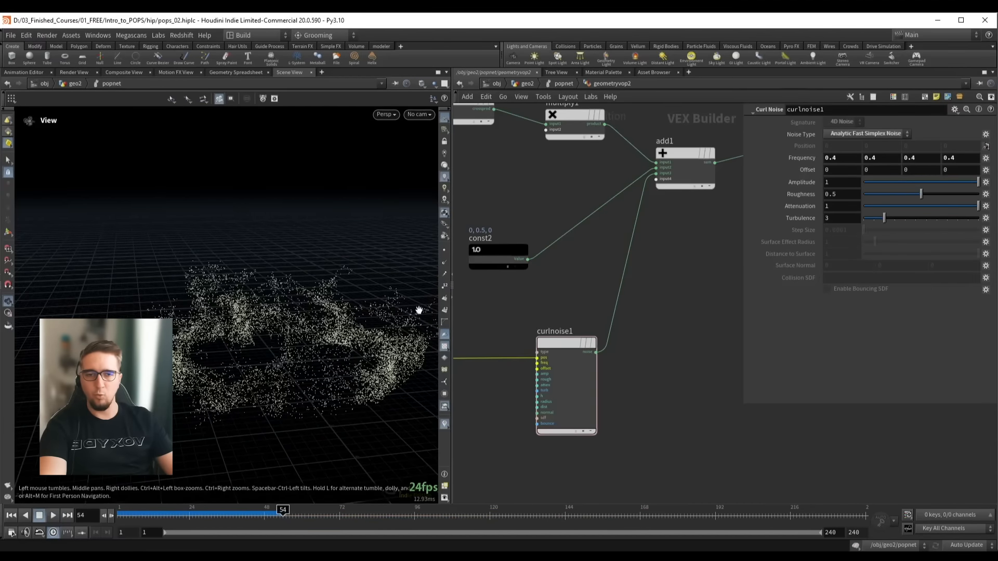
Set curlnoise1's frequency to 0.35 on all four components and its amplitude to 0.367
left_click(562, 347)
left_click_drag(560, 347, 552, 347)
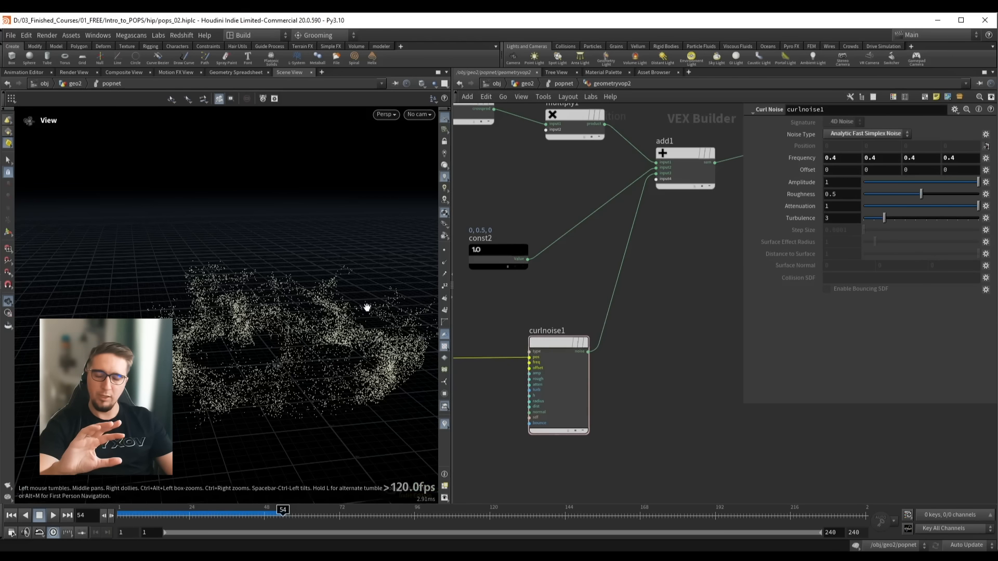
middle_click_drag(787, 160, 789, 162)
left_click_drag(967, 183, 942, 183)
scroll(560, 283, "down", 3)
middle_click_drag(559, 283, 631, 237)
left_click_drag(628, 282, 601, 282)
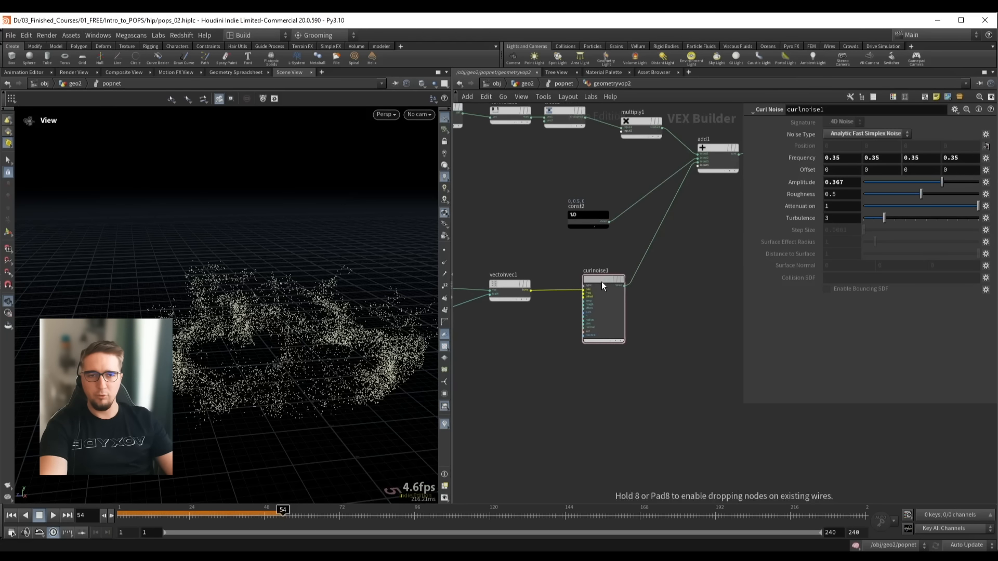
Duplicate curlnoise1 below itself and set the copy's frequency to 0.95 on all components and its amplitude to 0.149
mouse_move(604, 289)
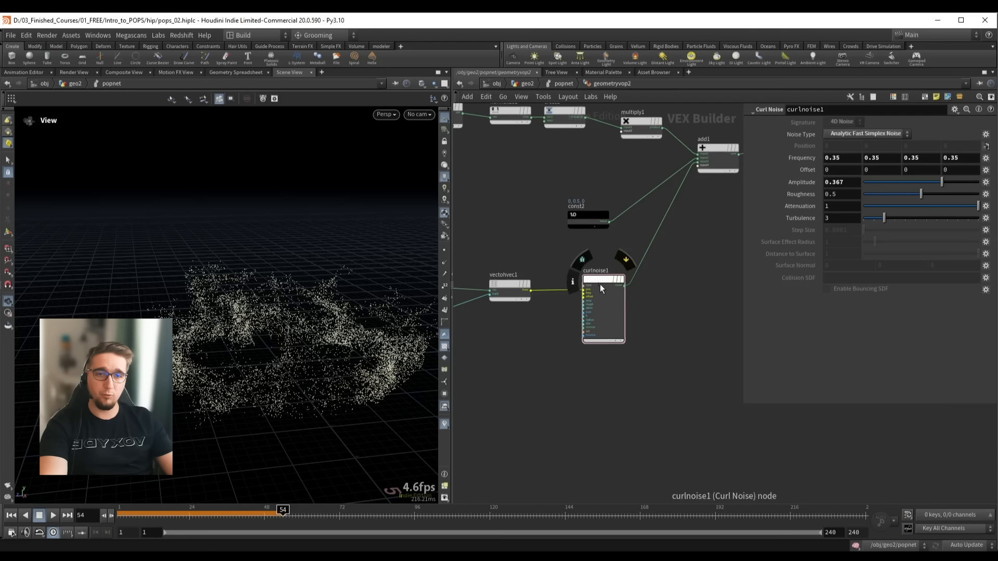
left_click_drag(601, 278, 602, 384, "alt")
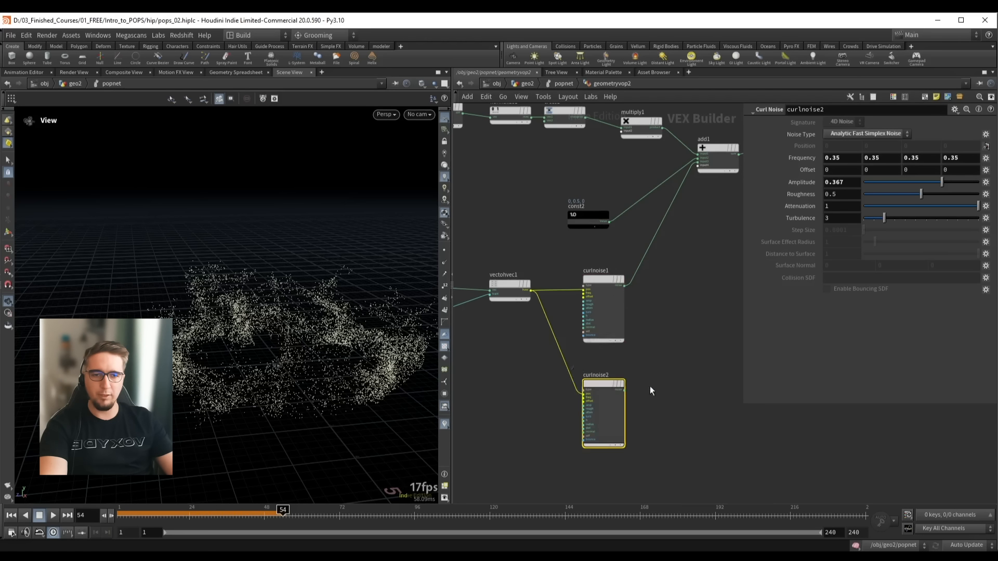
middle_click_drag(793, 156, 841, 157)
left_click_drag(942, 182, 930, 182)
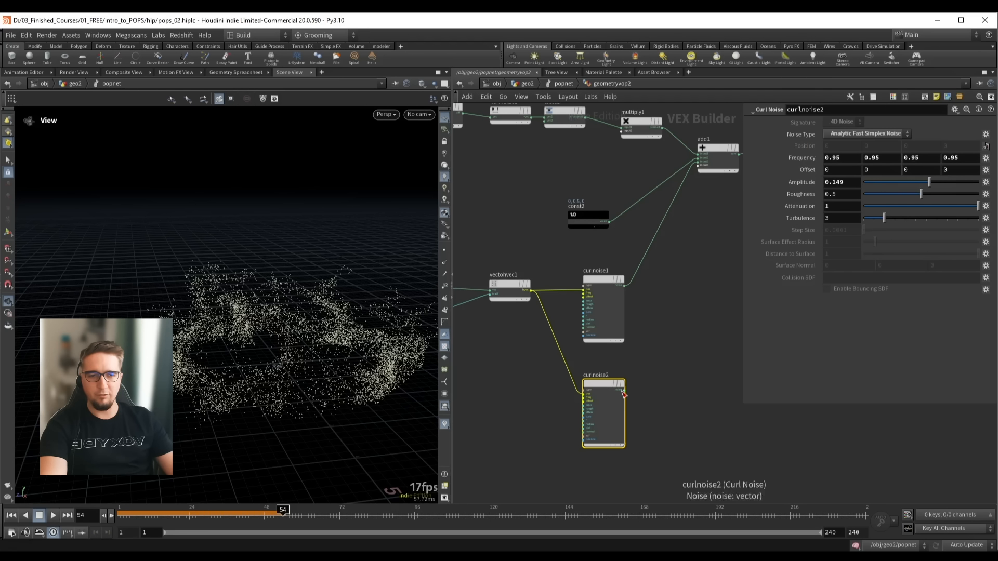
Wire curlnoise2's noise output into add1's fourth input, replay the simulation and examine the particles from another angle
left_click_drag(624, 389, 710, 176)
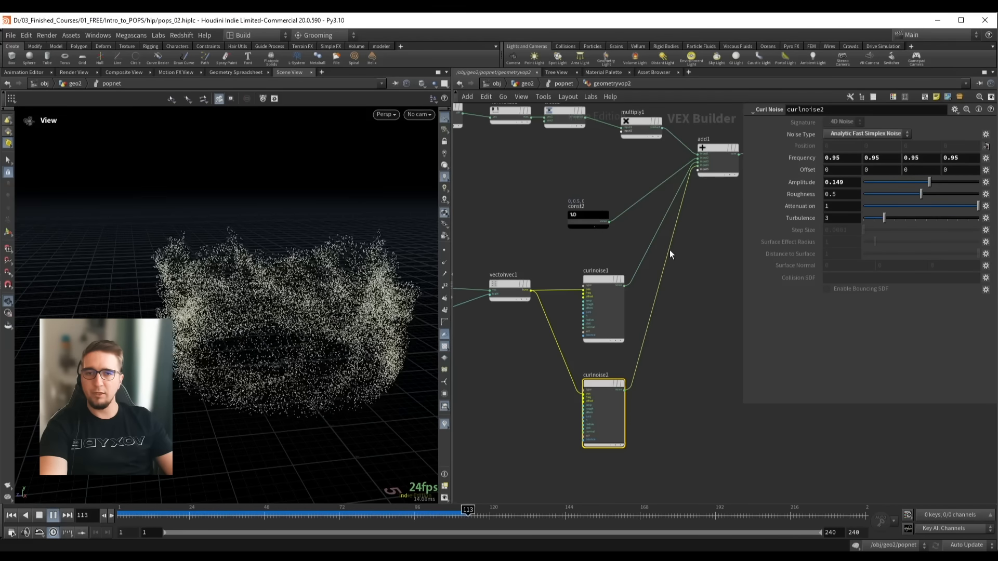
mouse_move(271, 329)
left_mouse_down()
mouse_move(250, 337)
mouse_move(274, 316)
mouse_move(251, 335)
mouse_move(256, 319)
left_mouse_up()
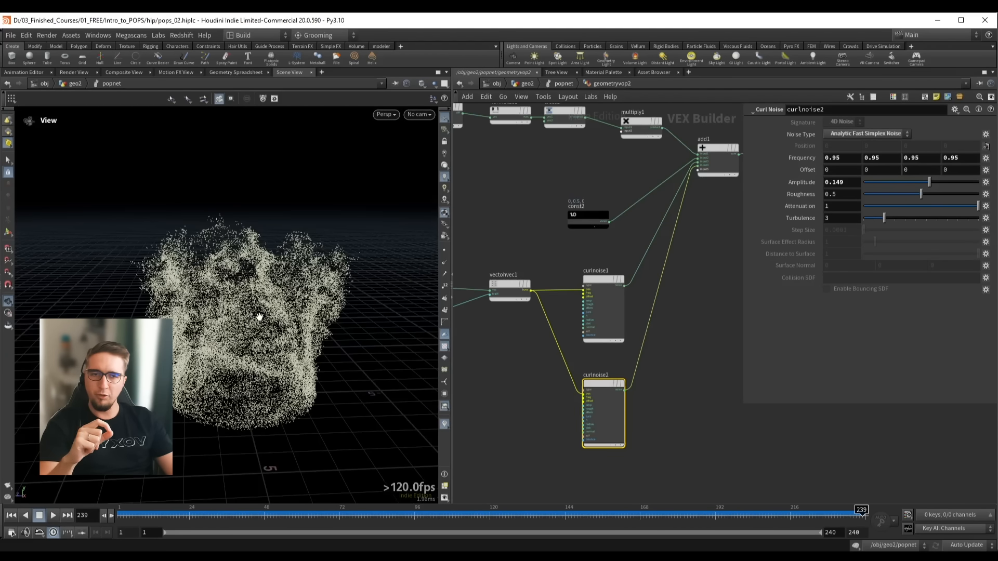
Move the const2 node slightly up, into the gap between multiply1 and curlnoise1
scroll(593, 309, "up", 5)
scroll(570, 349, "down", 4)
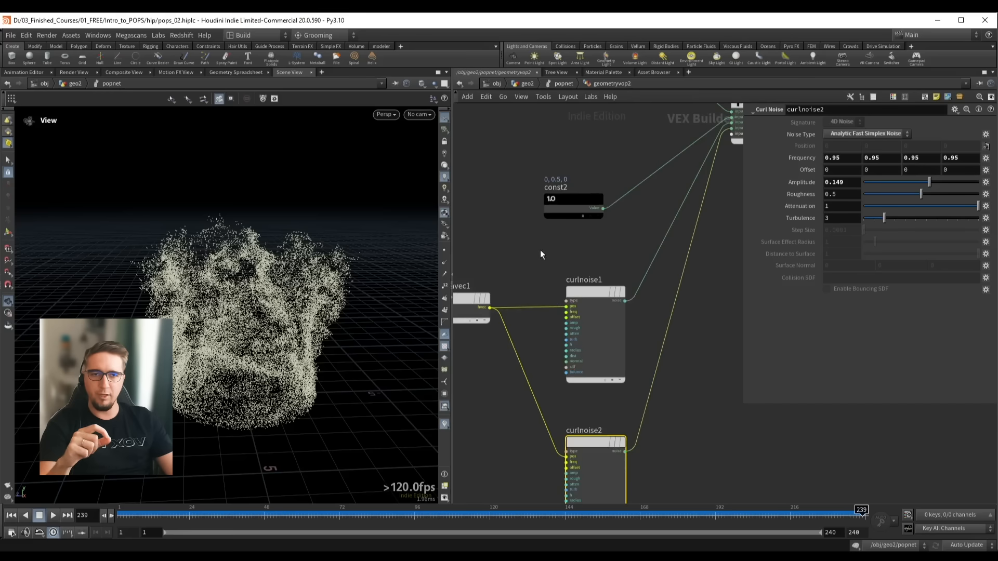
middle_click_drag(546, 208, 556, 349)
left_click_drag(524, 316, 592, 361)
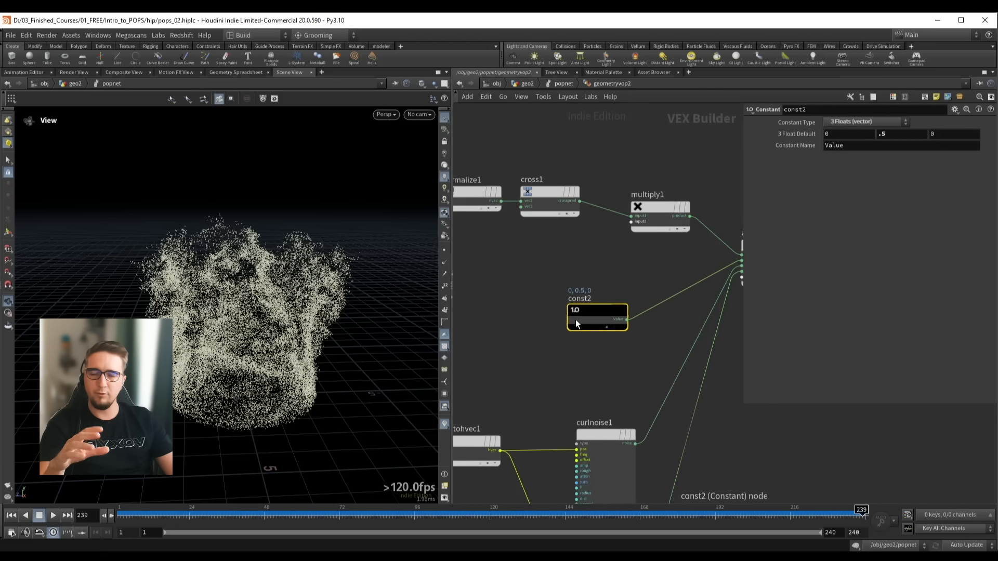
scroll(526, 330, "down", 3)
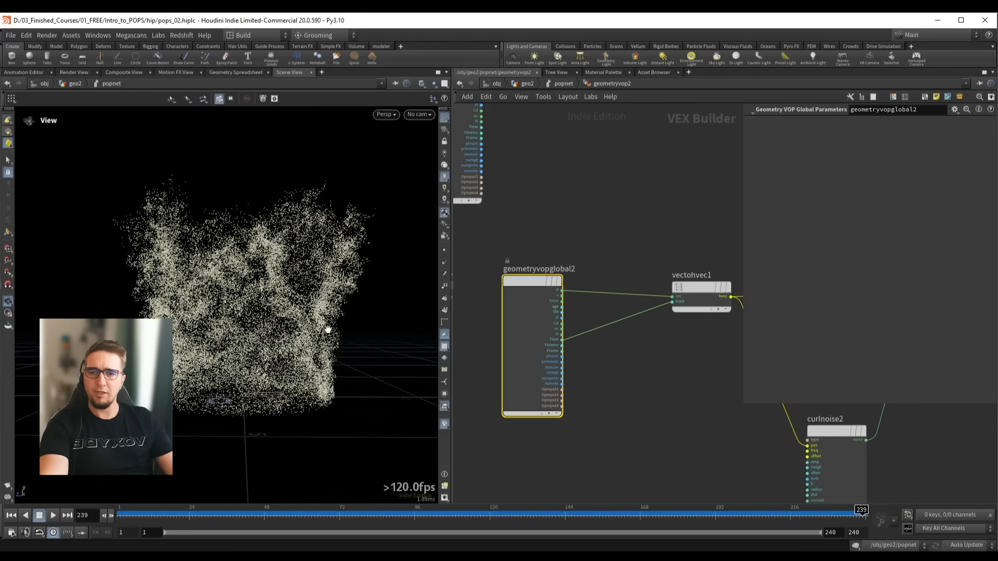
Add a Vector to Float node fed by geometryvopglobal2's P output, placed above vectohvec1
middle_click_drag(588, 250, 565, 256)
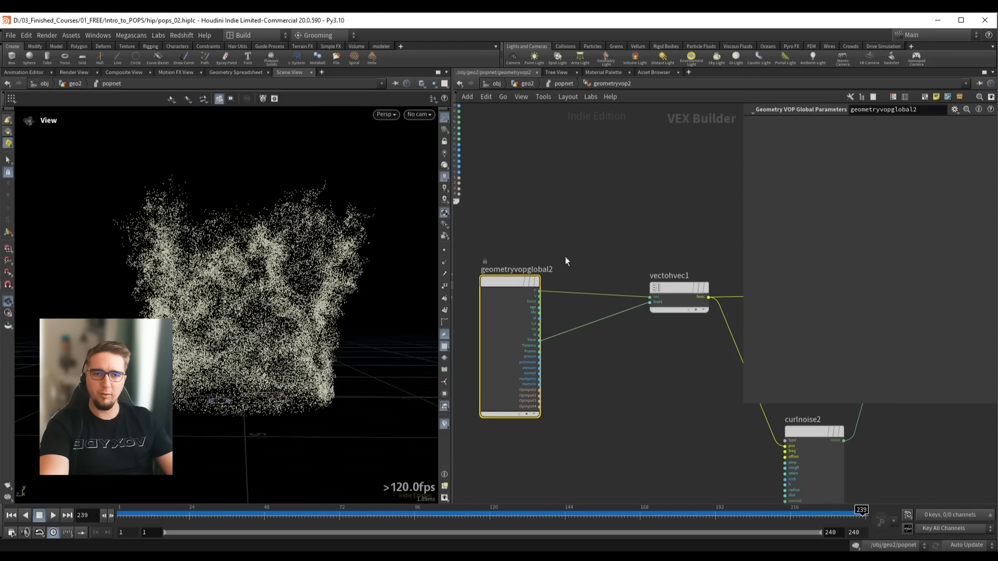
left_click(540, 291)
key("Tab")
type("vtf")
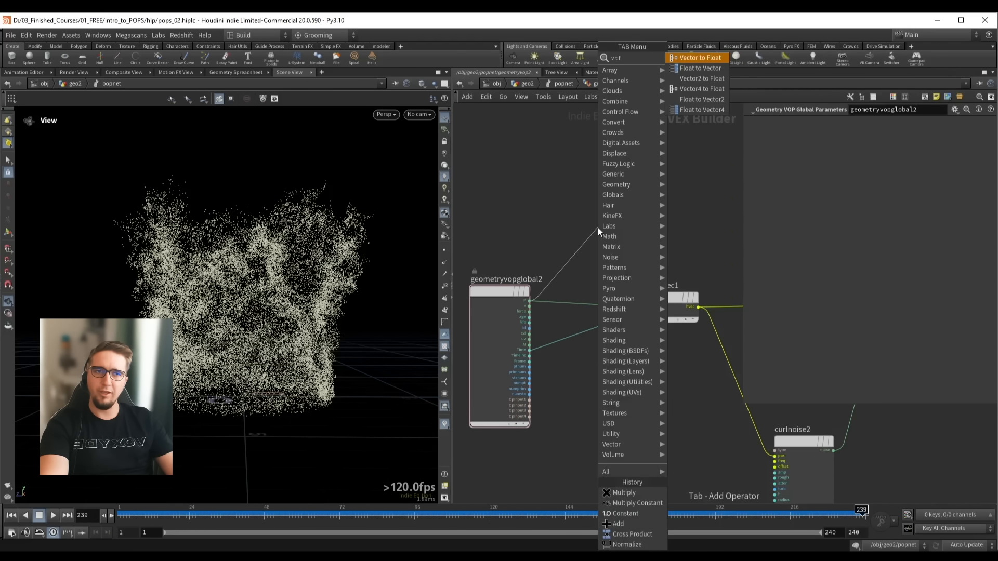
key("Return")
left_click(598, 227)
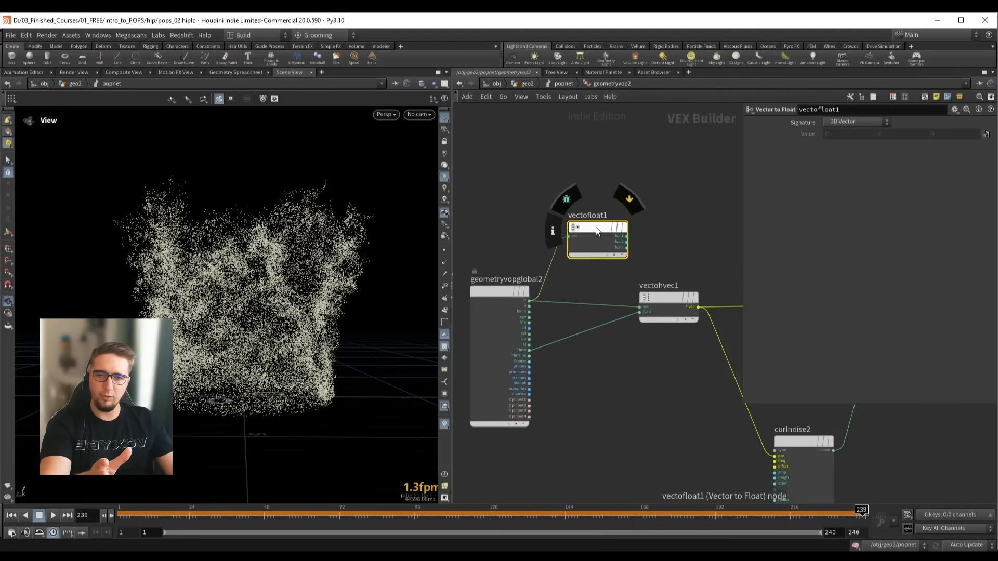
scroll(632, 260, "up", 2)
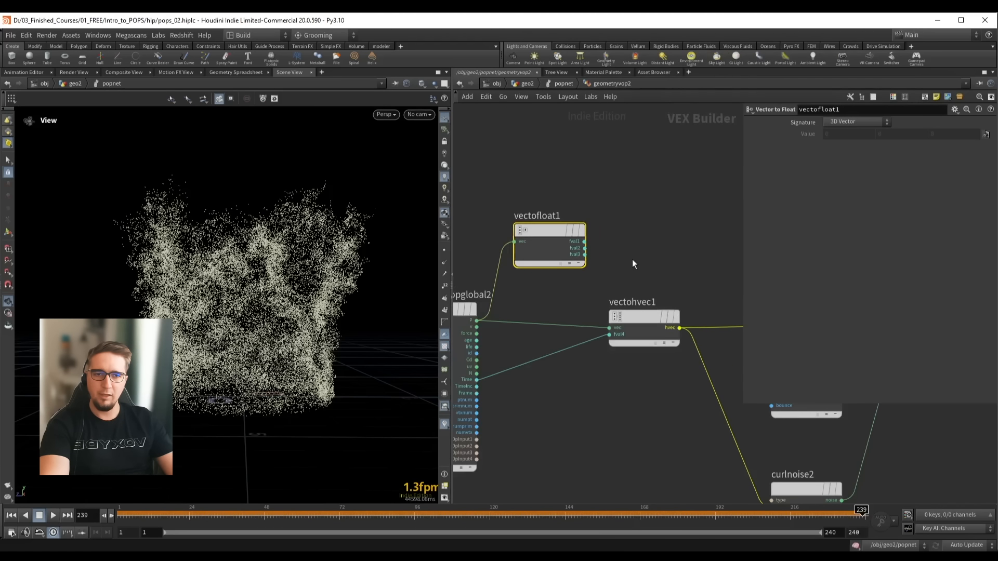
Delete the vectofloat1 node, leaving its outputs unwired
left_click(584, 248)
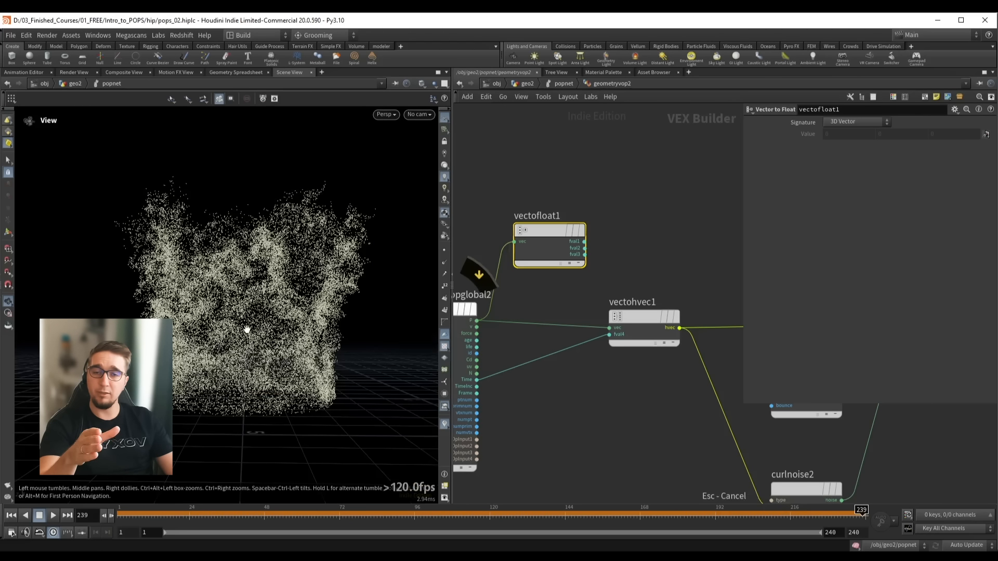
left_click_drag(237, 370, 236, 363)
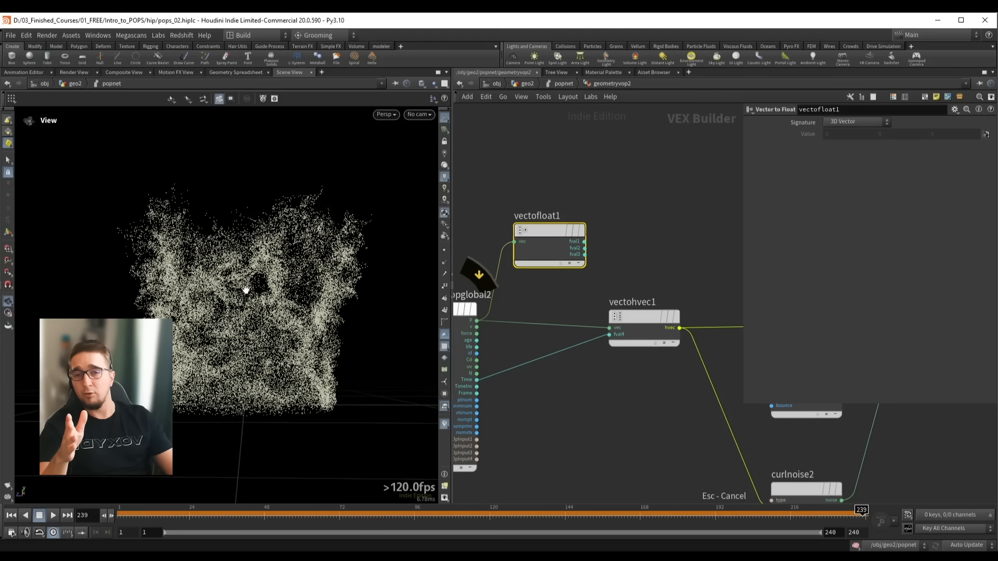
left_click_drag(646, 185, 584, 258)
key("Delete")
Move the subtract1 and normalize1 nodes lower so they line up in a row below cross1
scroll(563, 265, "down", 6)
scroll(569, 245, "up", 1)
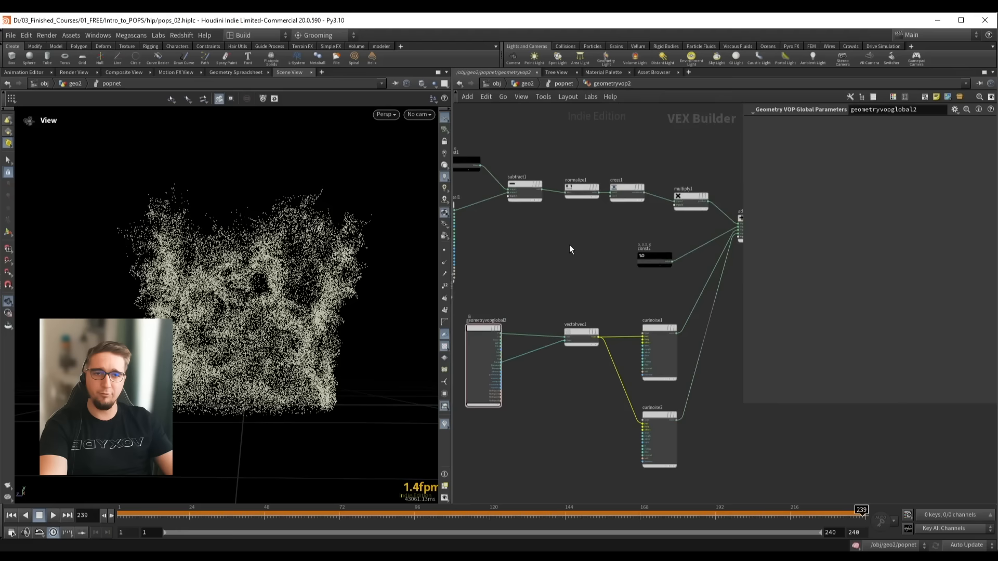
middle_click_drag(569, 245, 609, 287)
left_click_drag(574, 228, 563, 255)
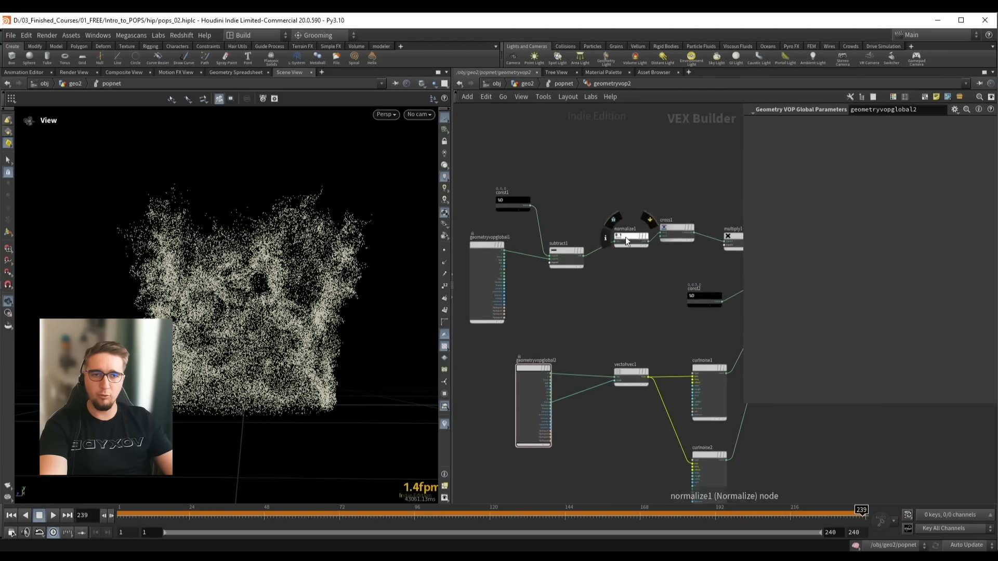
left_click_drag(625, 237, 616, 251)
left_click(611, 258)
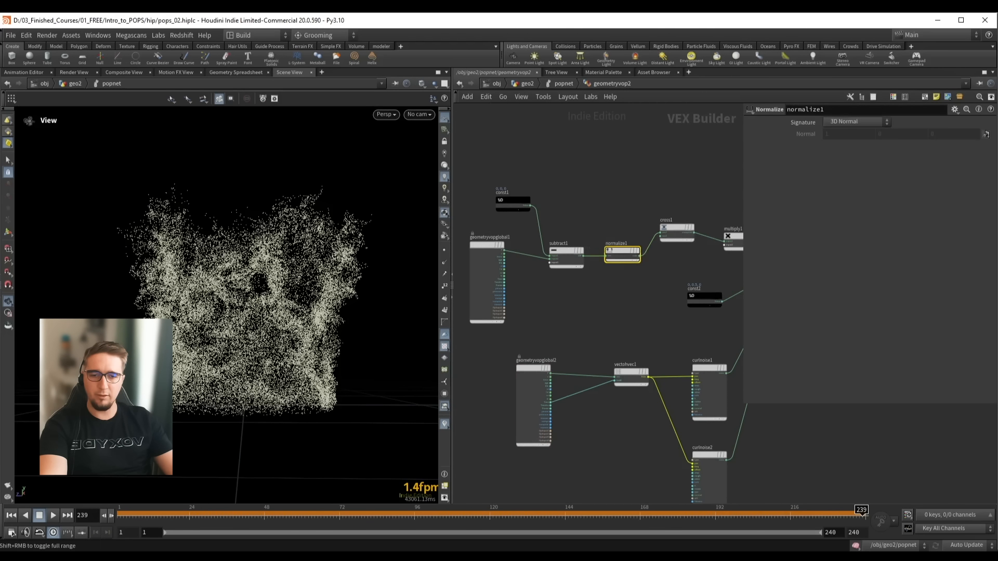
Glance at the vector sketch in Photoshop, return to Houdini and wire normalize1's output into add1's next free input
left_click(346, 556)
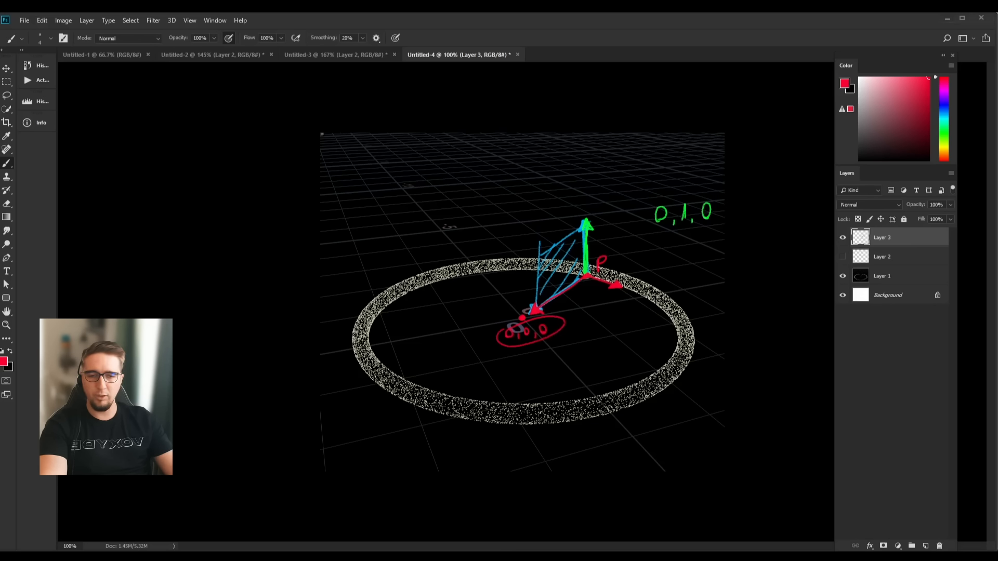
key("alt+Tab")
middle_click_drag(633, 315, 527, 299)
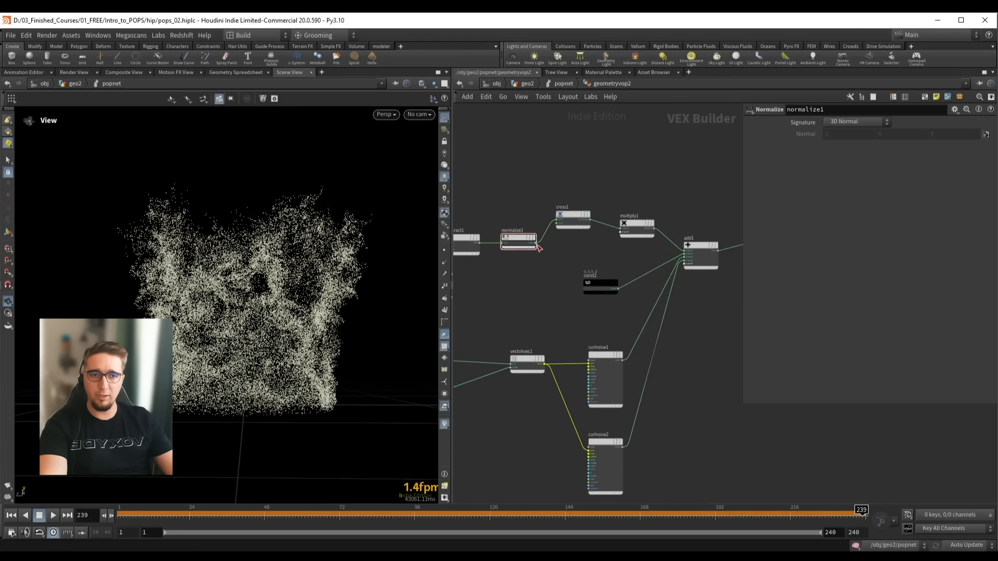
left_click(537, 244)
left_click(680, 268)
Replay the simulation from the first frame and examine the effect of the added normalized vector
left_click_drag(234, 291, 253, 310)
key("ctrl+Up")
key("Up")
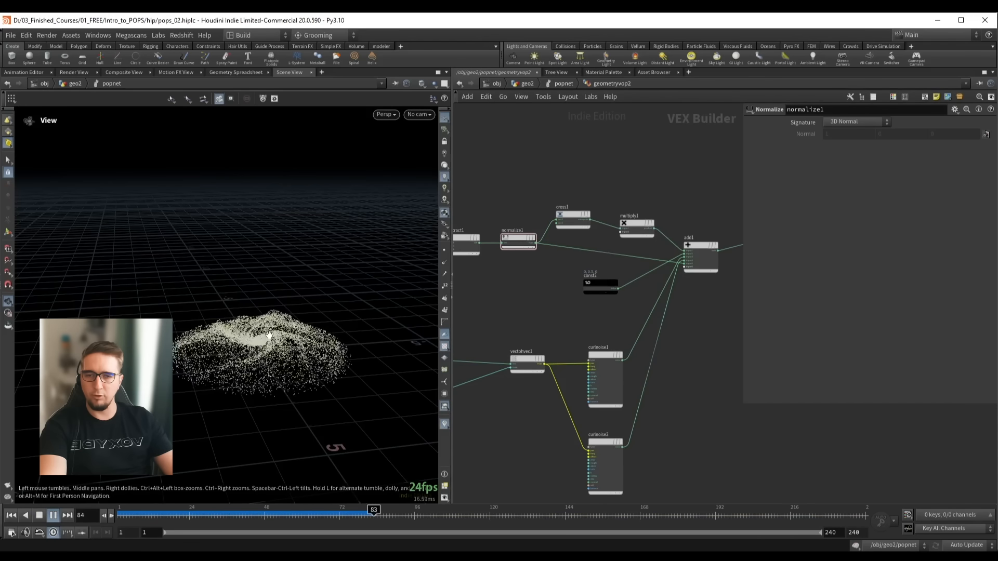
key("Up")
Insert a Multiply Constant node into the wire between normalize1 and add1 and show its parameters
scroll(528, 285, "up", 2)
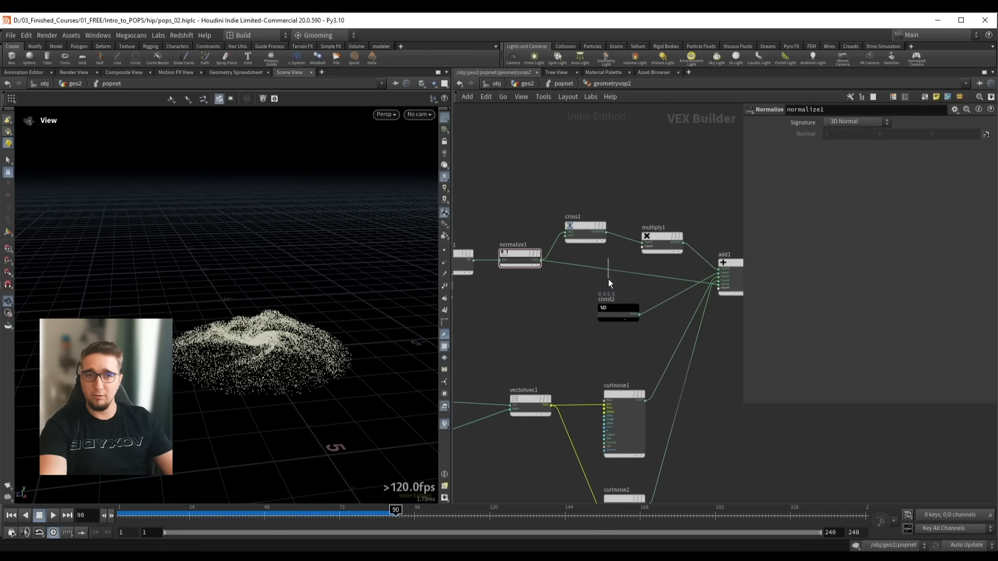
key("Tab")
type("m c")
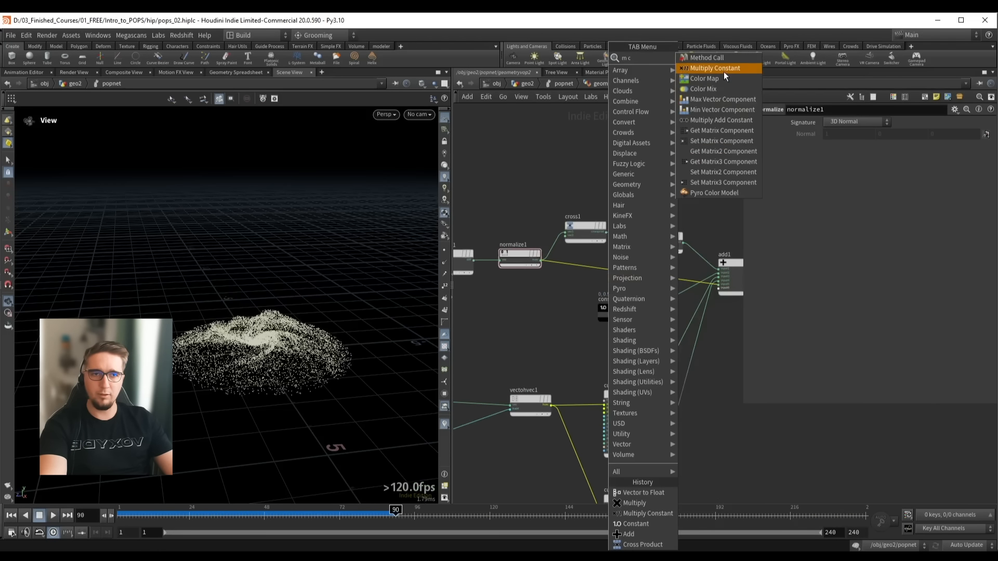
left_click(724, 73)
left_click(579, 277)
Set mulconst1's multiplier to 0.416 while replaying the simulation, and rewind to the first frame
left_click_drag(899, 136, 890, 152)
left_click(621, 164)
key("ctrl+Up")
key("Up")
left_click_drag(891, 136, 911, 136)
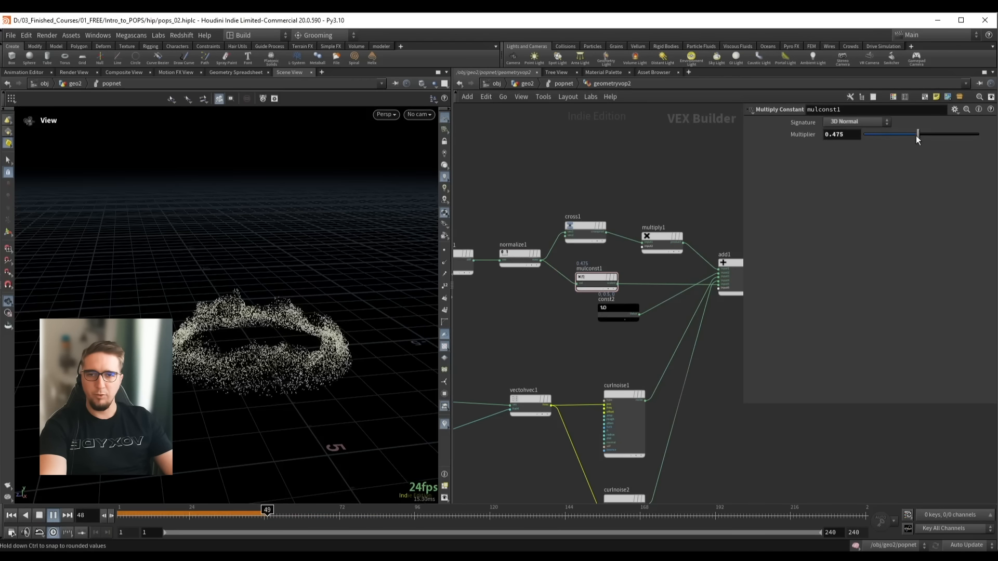
left_click_drag(263, 317, 261, 295)
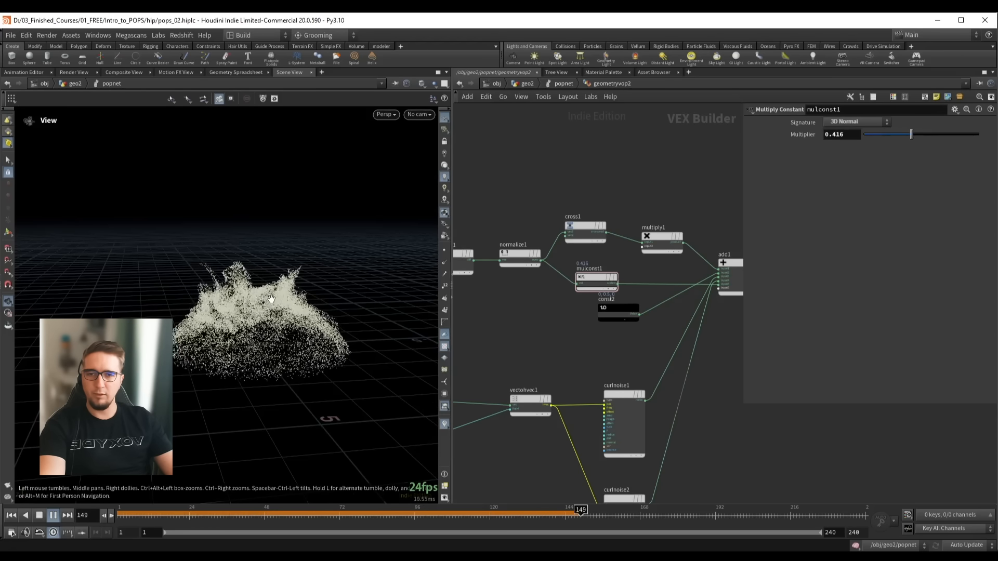
key("ctrl+Up")
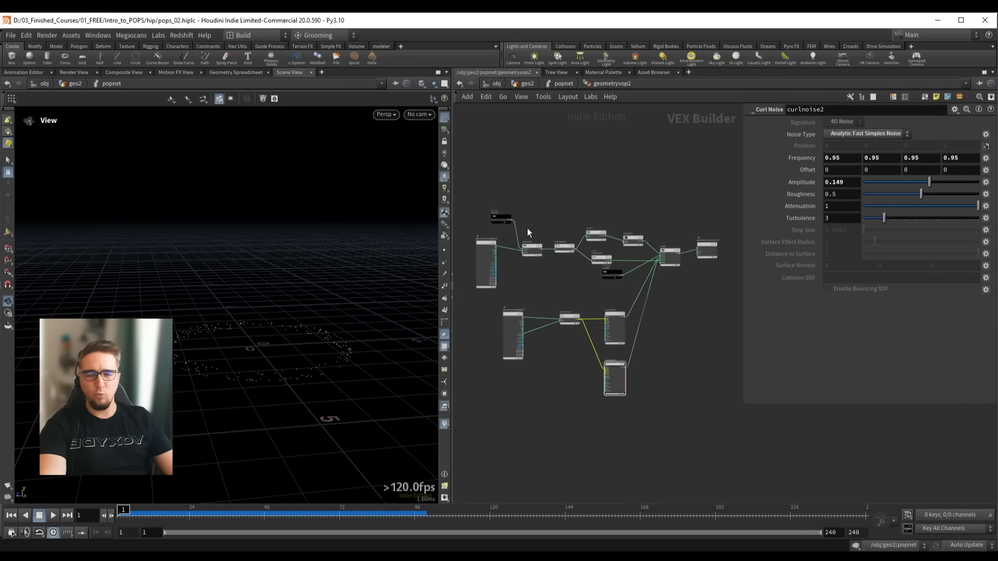
Look over the whole VOP network, go up to the POP network and inspect popforce1's settings
scroll(525, 232, "down", 2)
left_click_drag(485, 189, 680, 396)
left_click(670, 329)
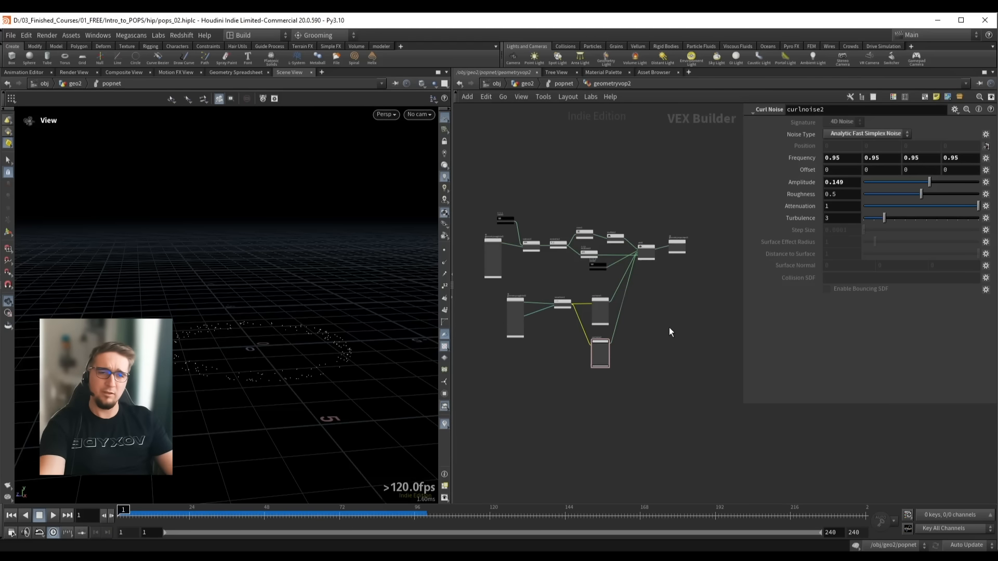
key("u")
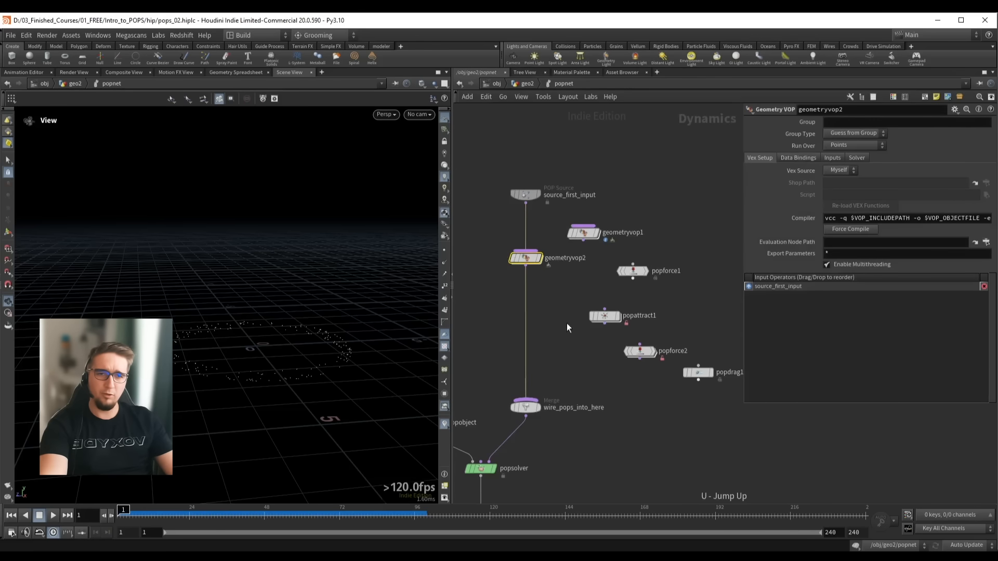
left_click_drag(576, 298, 623, 320)
left_click(651, 271)
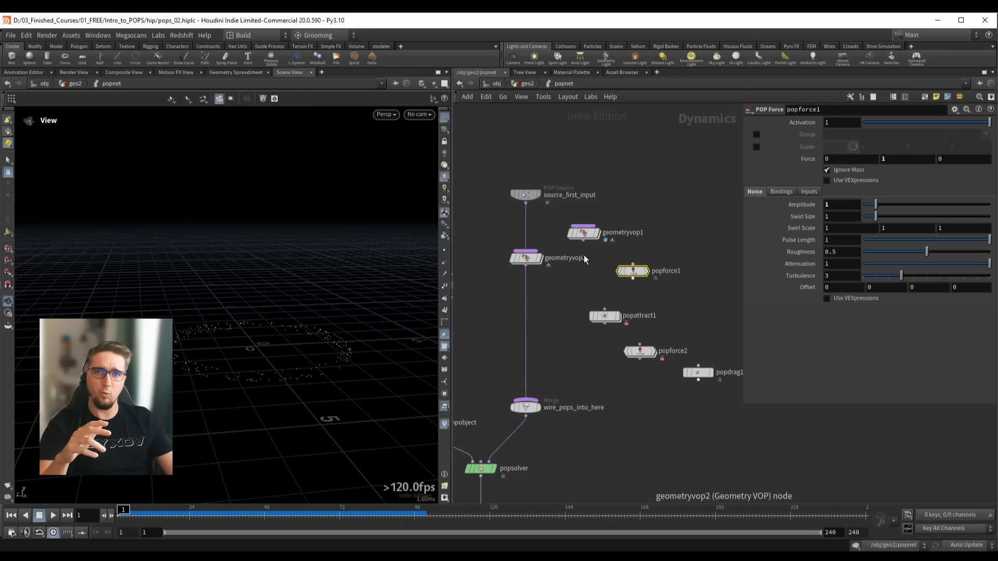
Reopen the geometryvop2 network and review its complete velocity node setup
double_click(523, 257)
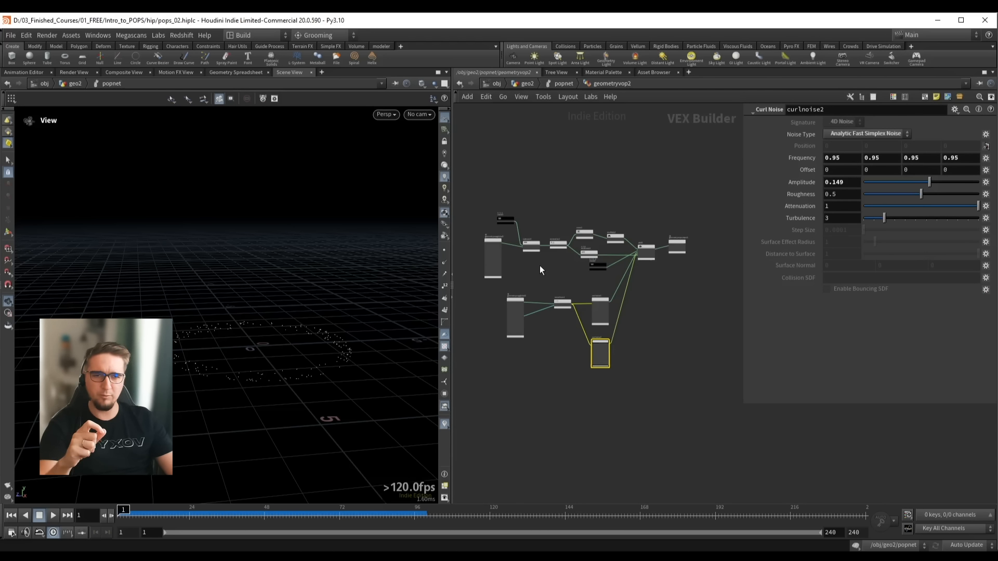
scroll(538, 266, "up", 2)
left_click_drag(515, 190, 693, 404)
left_click(606, 350)
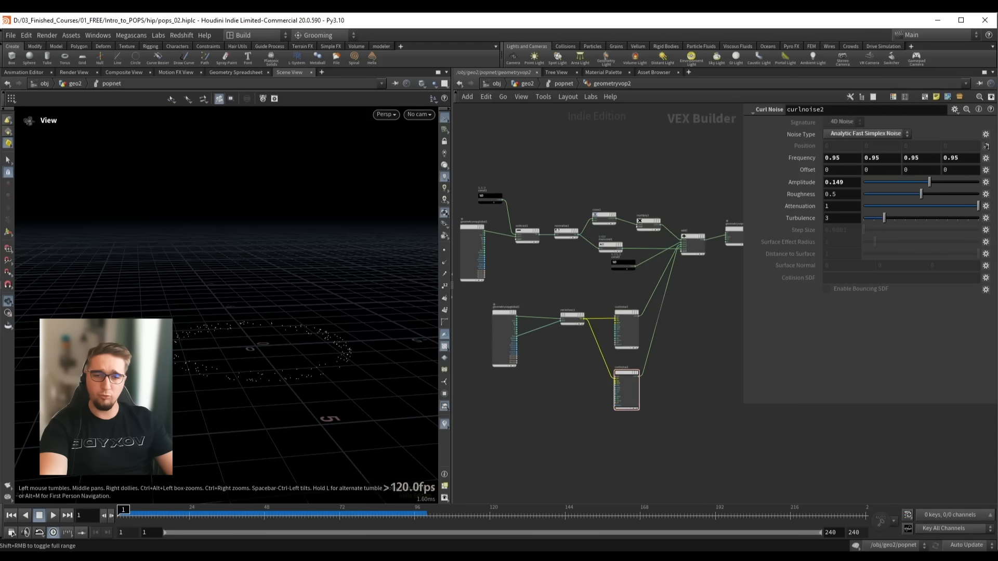
left_click(401, 557)
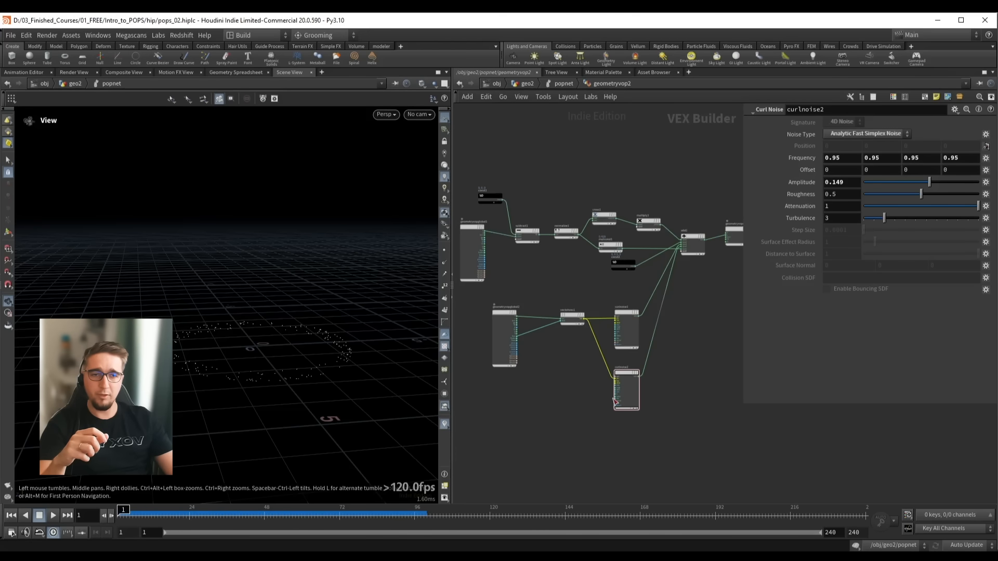
Shift vectohvec1 down between the two curl noises and move const2 clear of mulconst1
left_click_drag(572, 313, 567, 326)
scroll(559, 265, "up", 3)
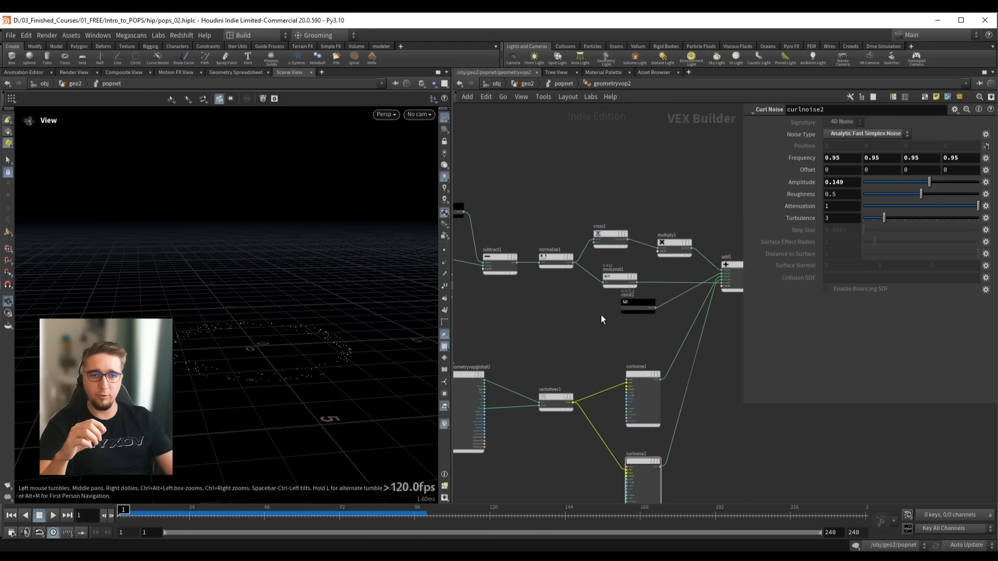
scroll(584, 226, "up", 2)
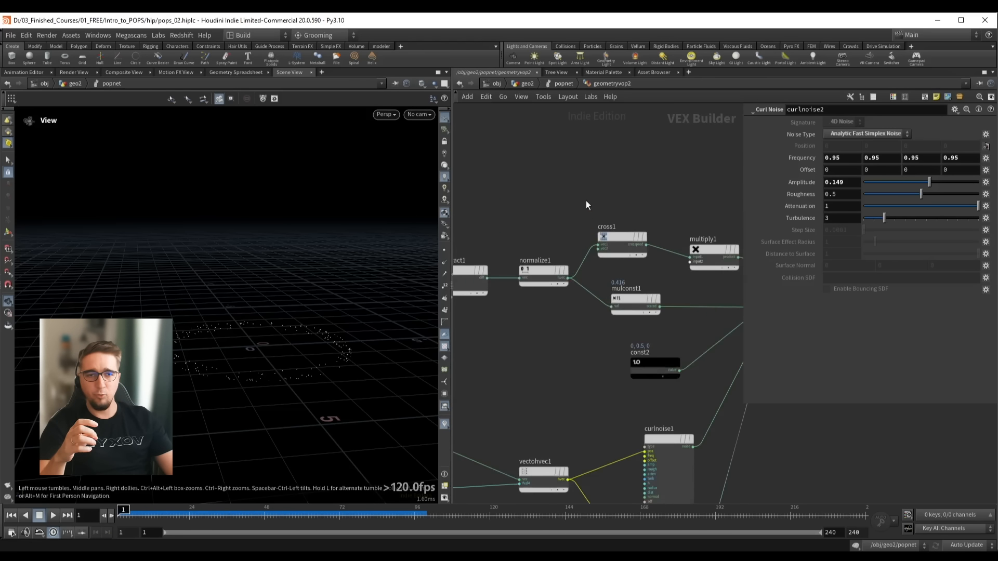
Set cross1's Vector 2 to 1, 0, 0 and replay the simulation, examining the particles from different angles
left_click_drag(581, 199, 656, 258)
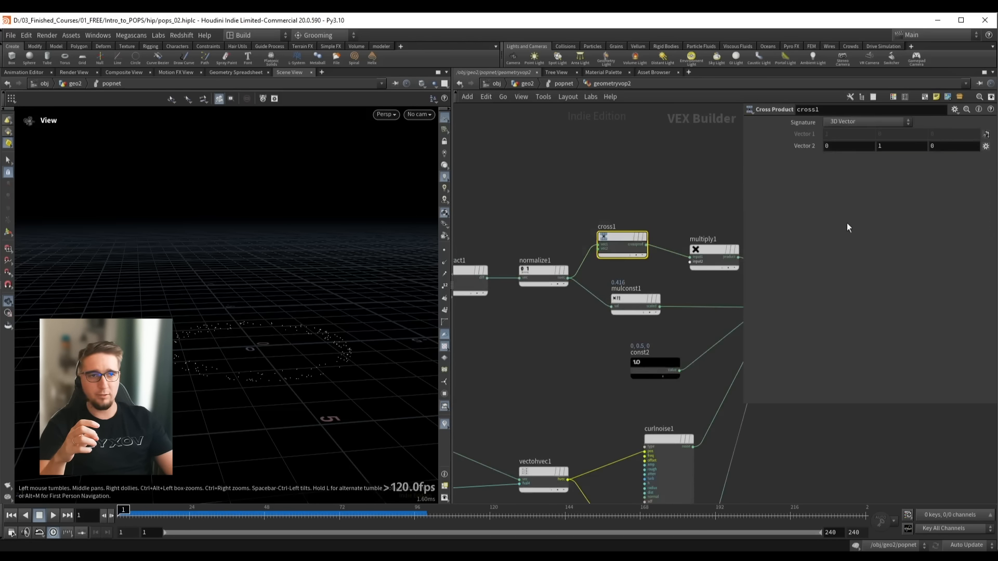
type("1")
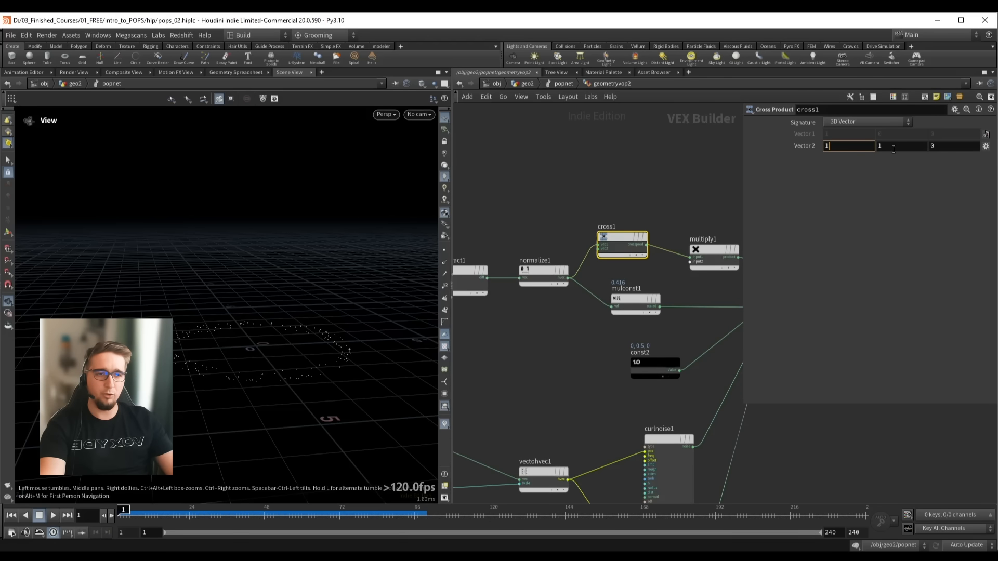
left_click_drag(886, 146, 876, 147)
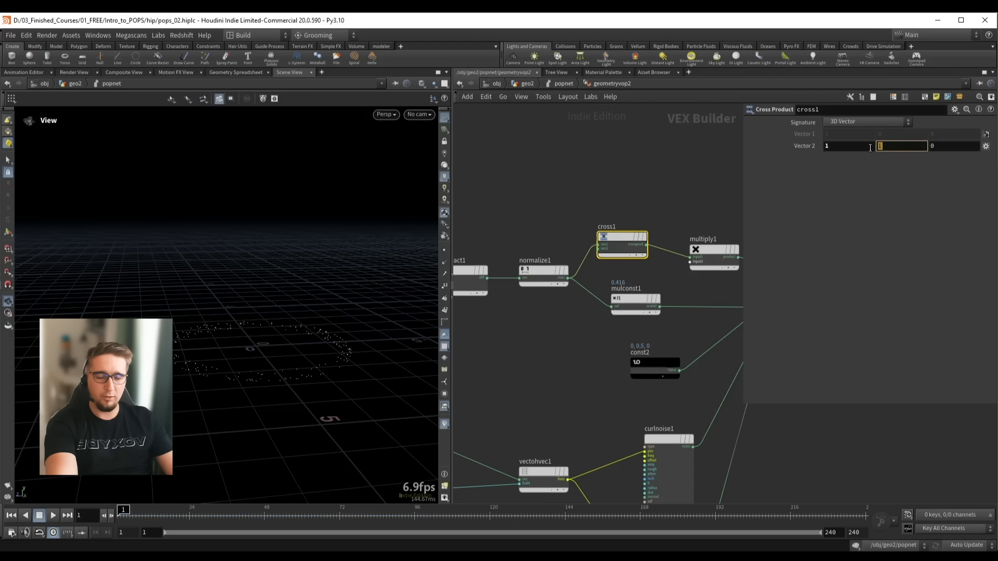
type("0")
key("Return")
left_click_drag(410, 234, 218, 301)
key("Up")
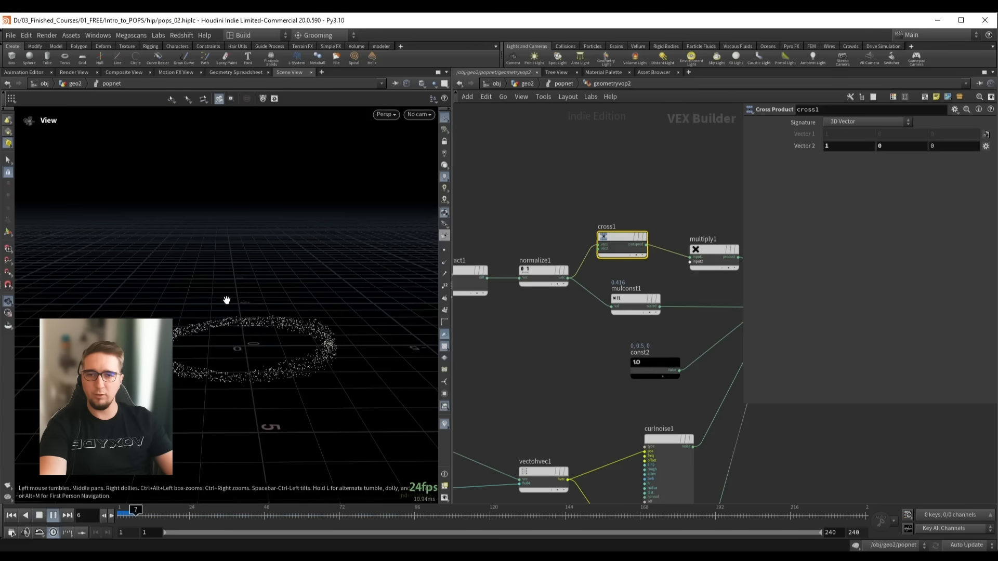
left_click_drag(267, 278, 281, 314)
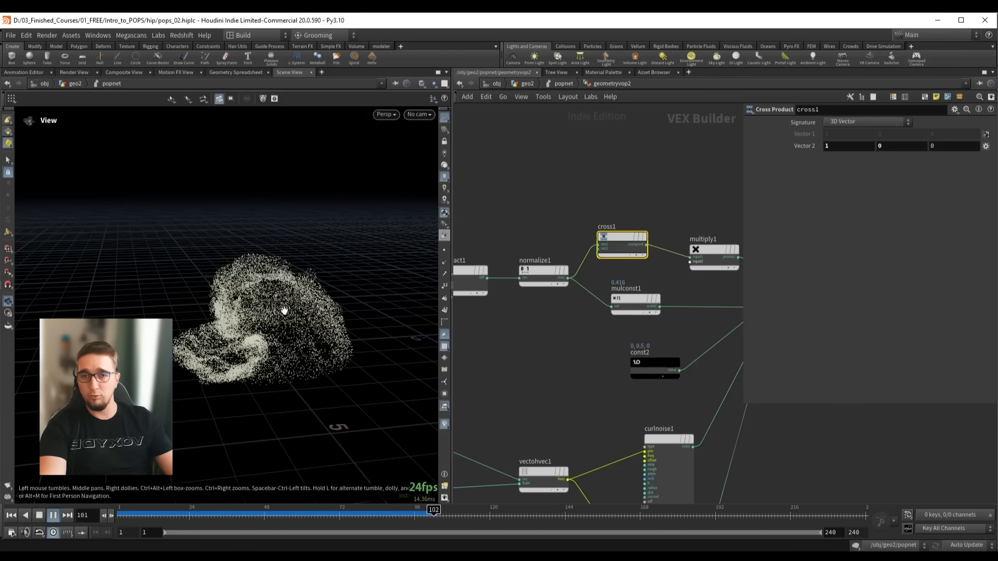
key("Up")
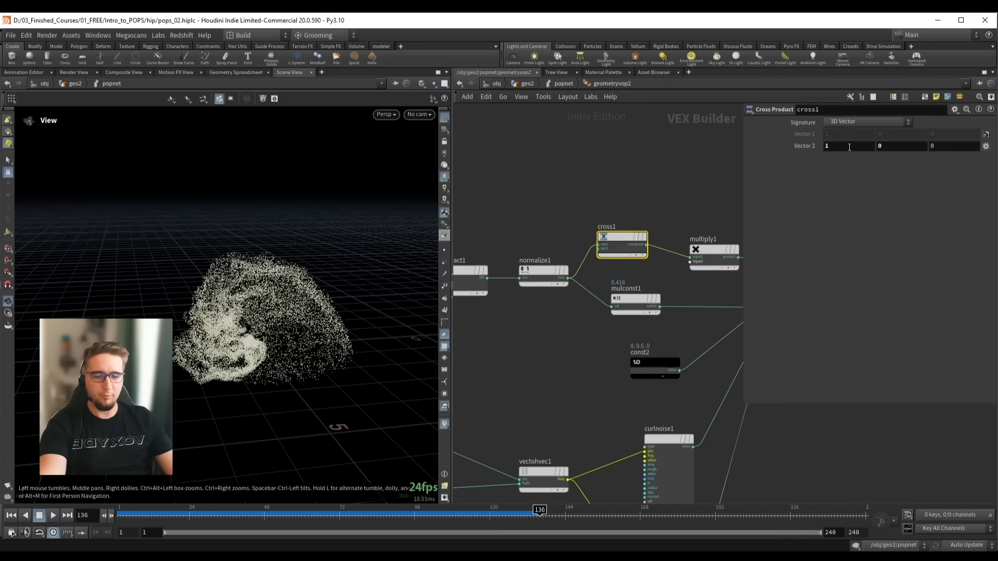
Set cross1's Vector 2 to 0, 0, 1, replay from the first frame and orbit around the particles
double_click(850, 146)
type("0")
double_click(947, 147)
type("1")
left_click_drag(246, 279, 253, 299)
key("ctrl+Up")
key("Up")
left_click_drag(291, 341, 212, 371)
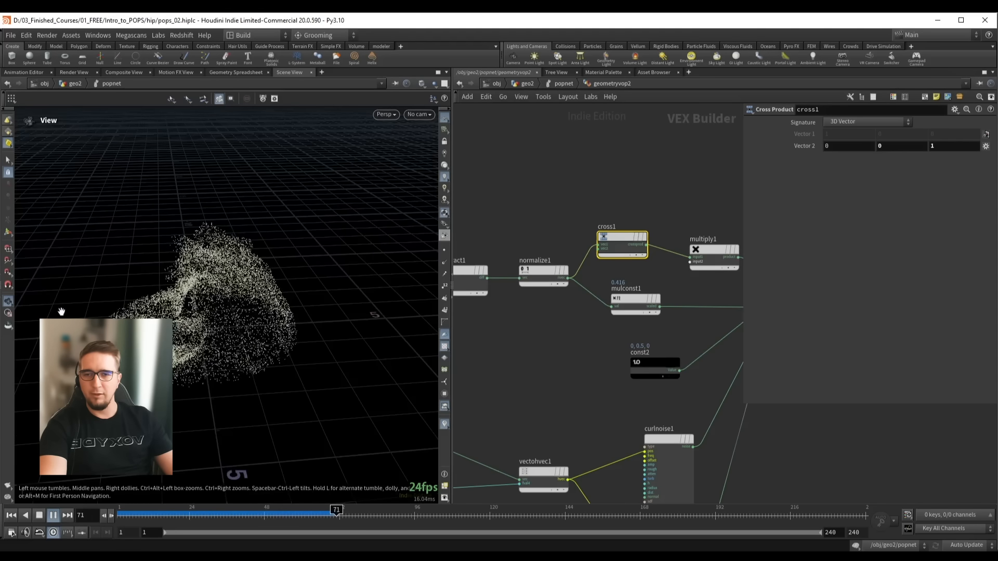
Stop the playback, orbit around the particles and review the velocity nodes feeding the add node in geometryvop2
key("Up")
left_click_drag(212, 321, 190, 312)
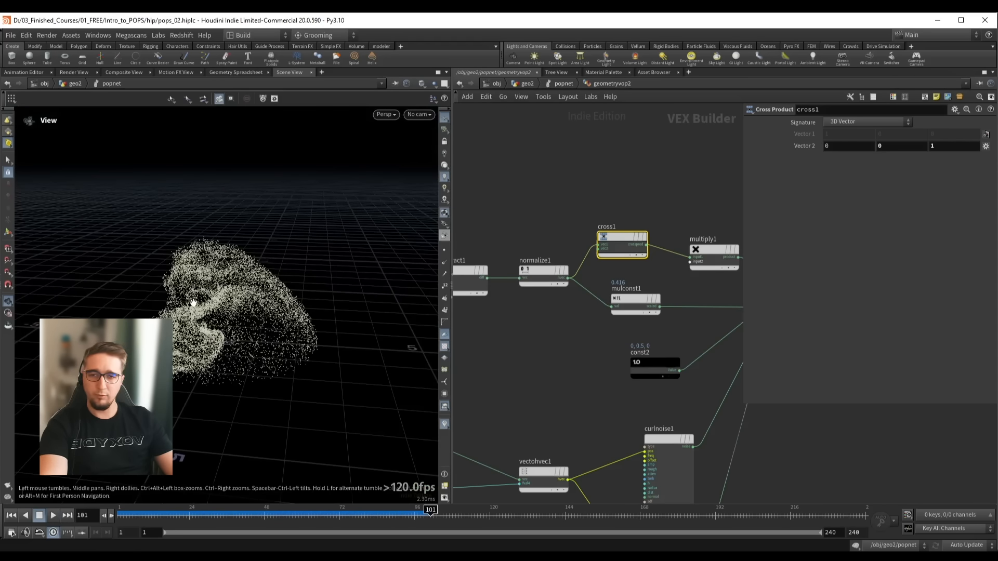
left_click(635, 299)
middle_click_drag(575, 391, 578, 310)
scroll(520, 317, "down", 5)
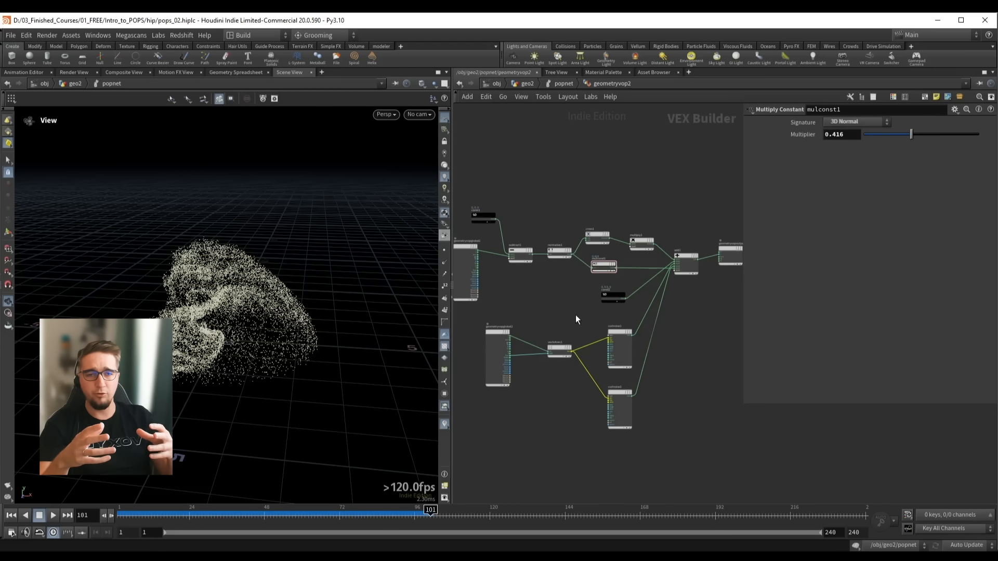
left_click_drag(516, 195, 691, 436)
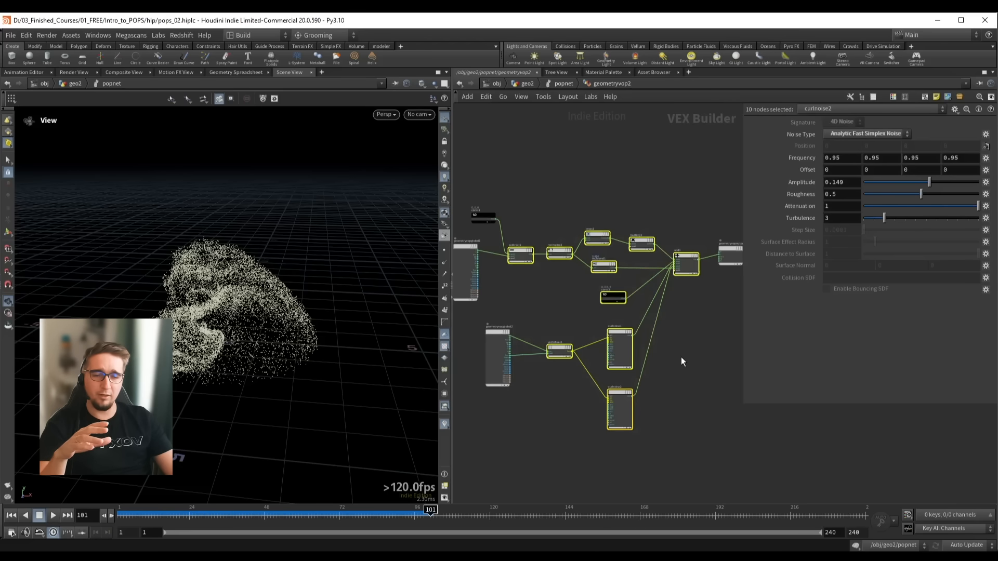
left_click(681, 361)
left_click_drag(505, 194, 689, 419)
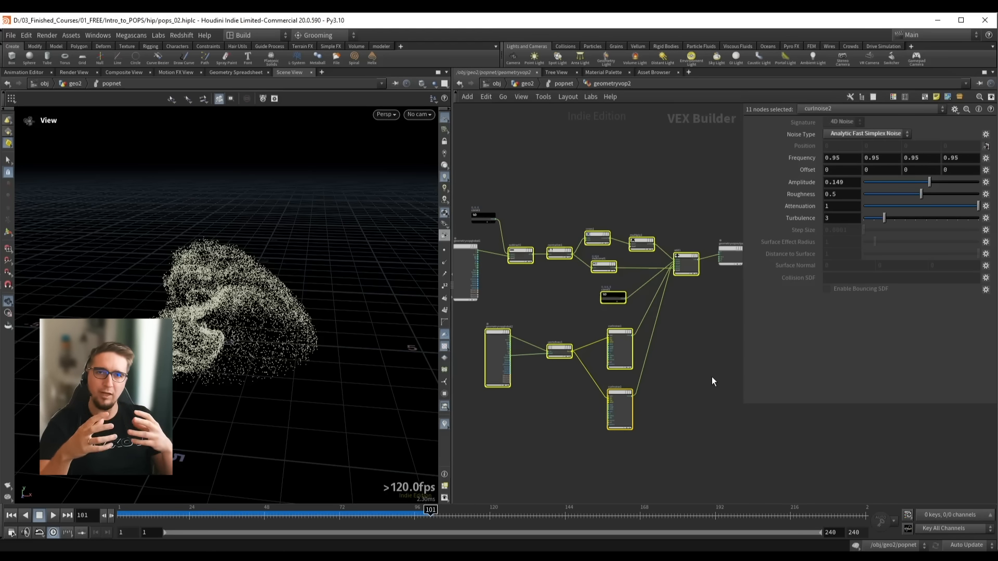
left_click_drag(515, 184, 688, 418)
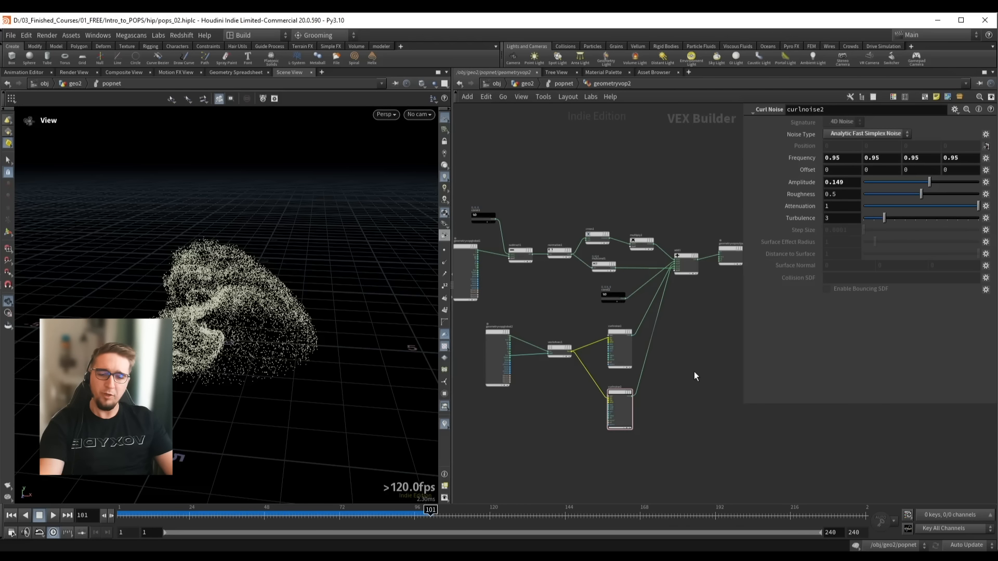
Return to the popnet network and move popattract1, popforce2 and popdrag1 closer to the main node chain
key("u")
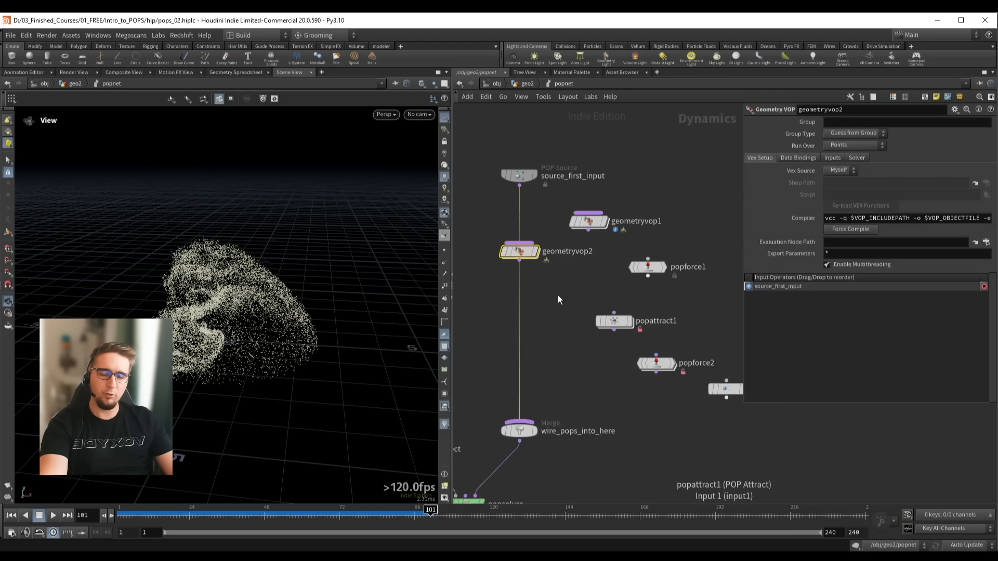
scroll(559, 299, "down", 2)
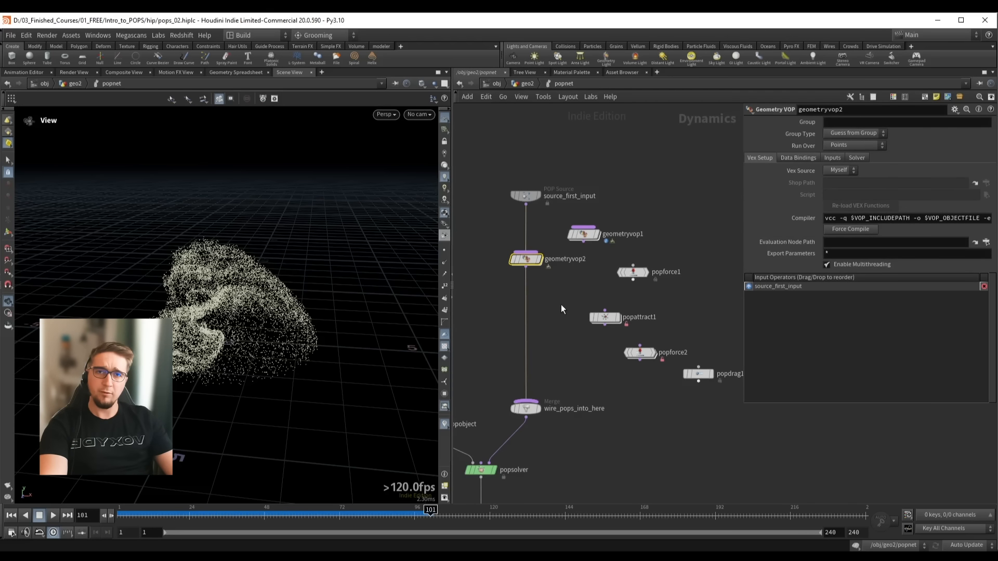
middle_click_drag(499, 297, 521, 296)
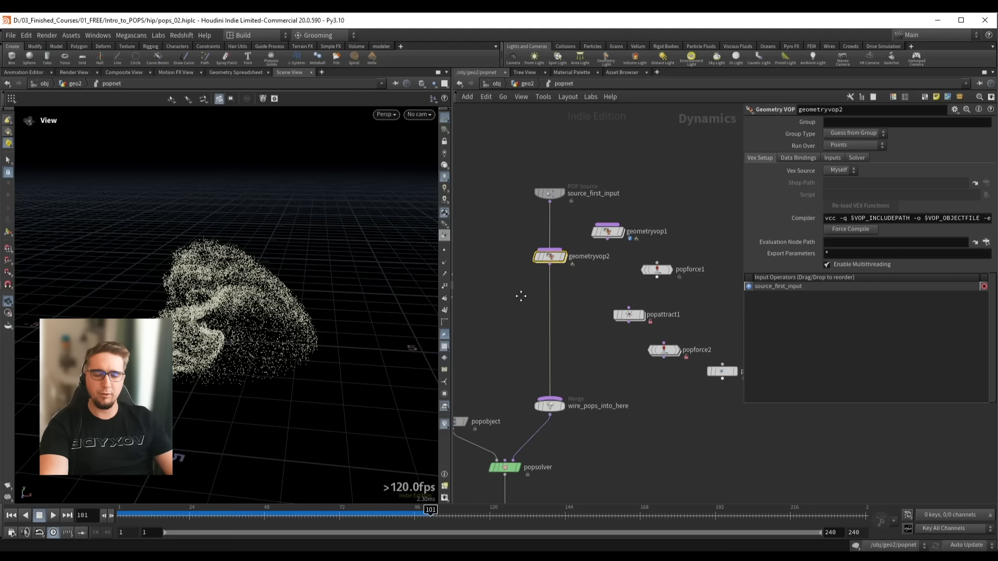
left_click_drag(507, 236, 576, 285)
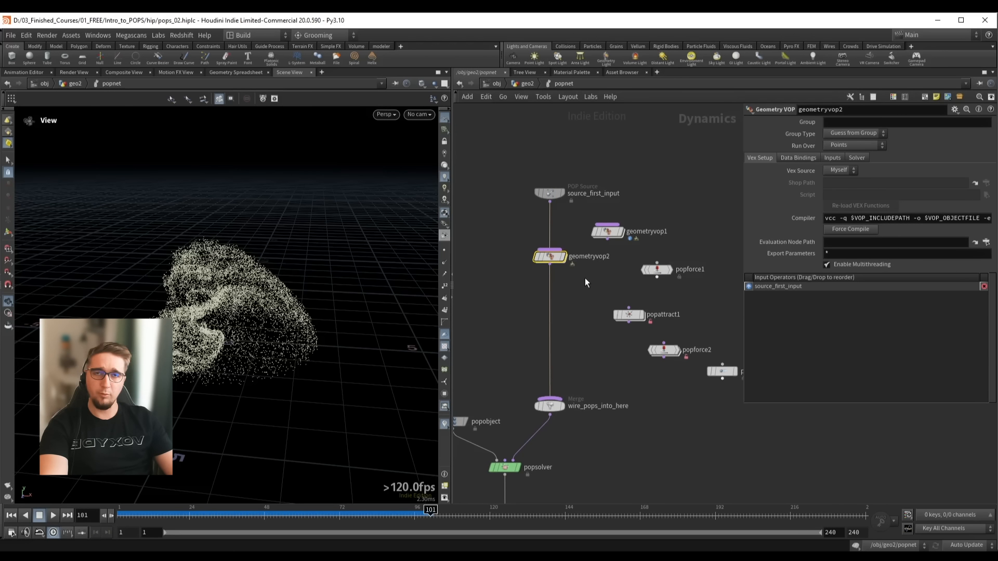
middle_click_drag(609, 305, 578, 301)
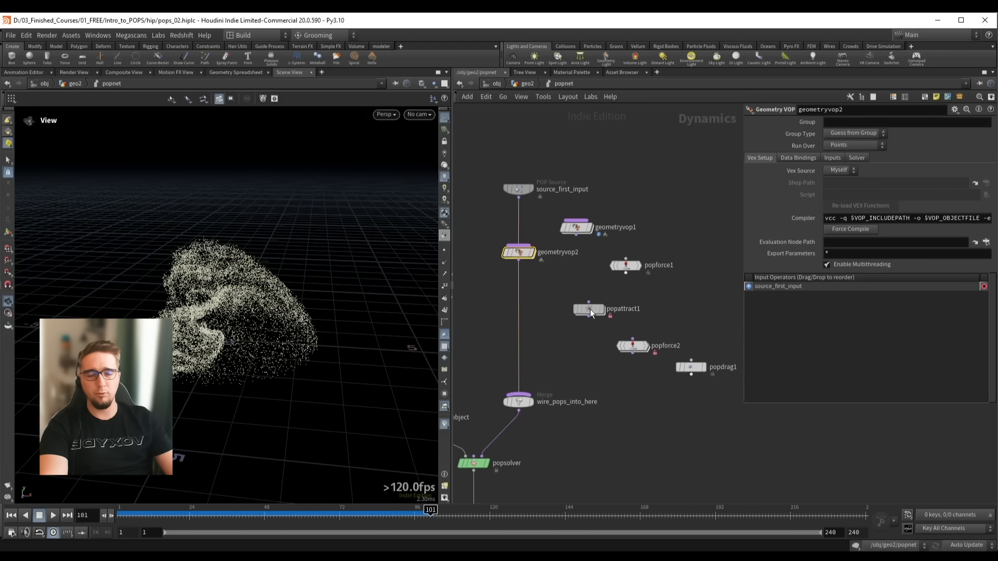
left_click_drag(591, 310, 585, 309)
left_click(620, 347)
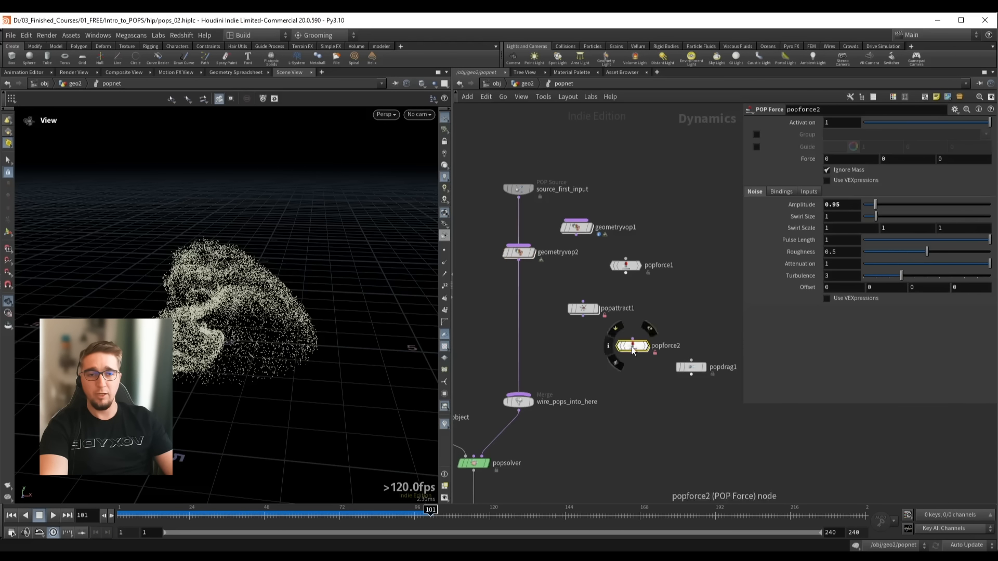
left_click_drag(619, 347, 605, 345)
left_click(667, 373)
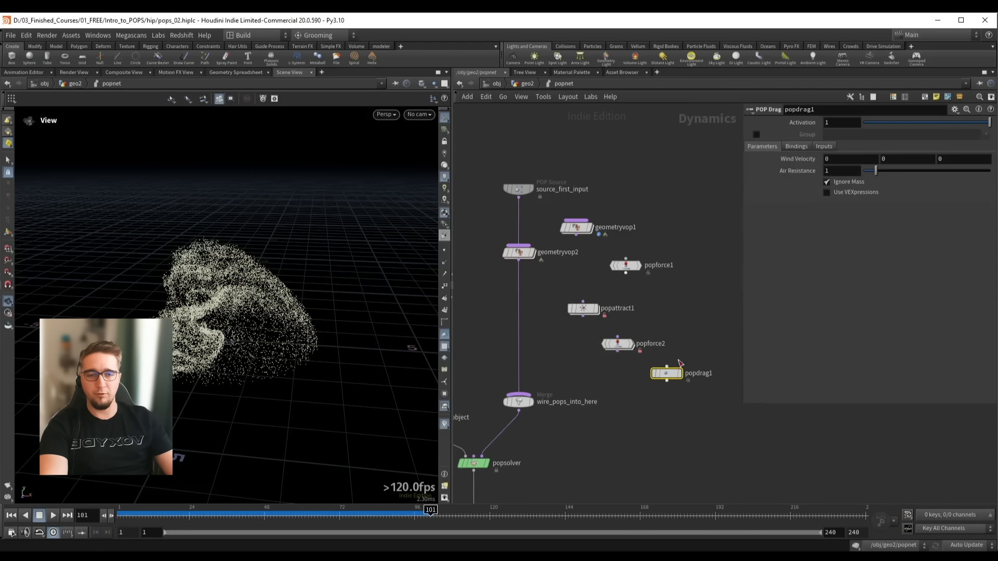
middle_click_drag(671, 315, 679, 316)
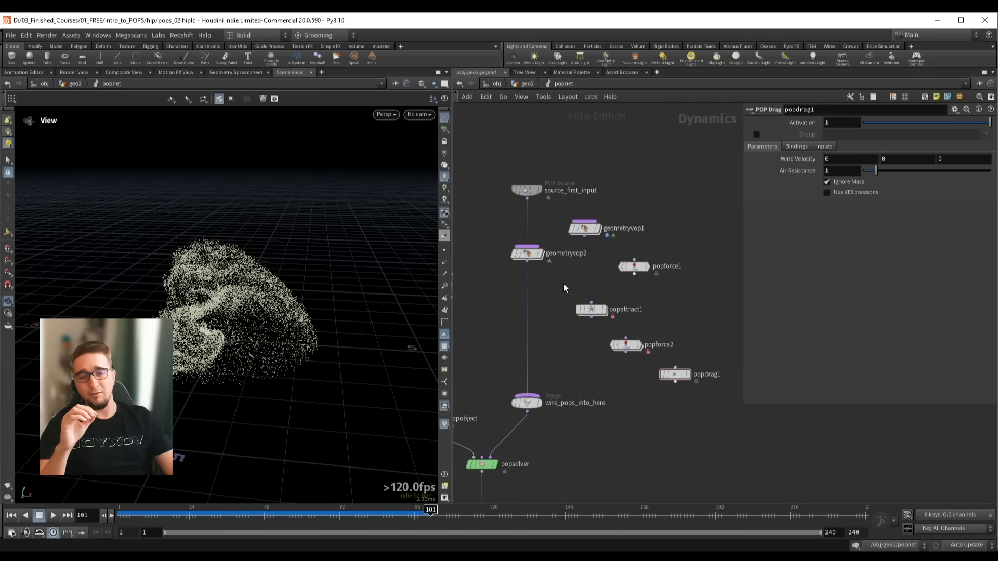
Examine popattract1, popforce2 and the POP Source in the popnet network
left_click_drag(563, 283, 599, 318)
left_click_drag(590, 323, 635, 353)
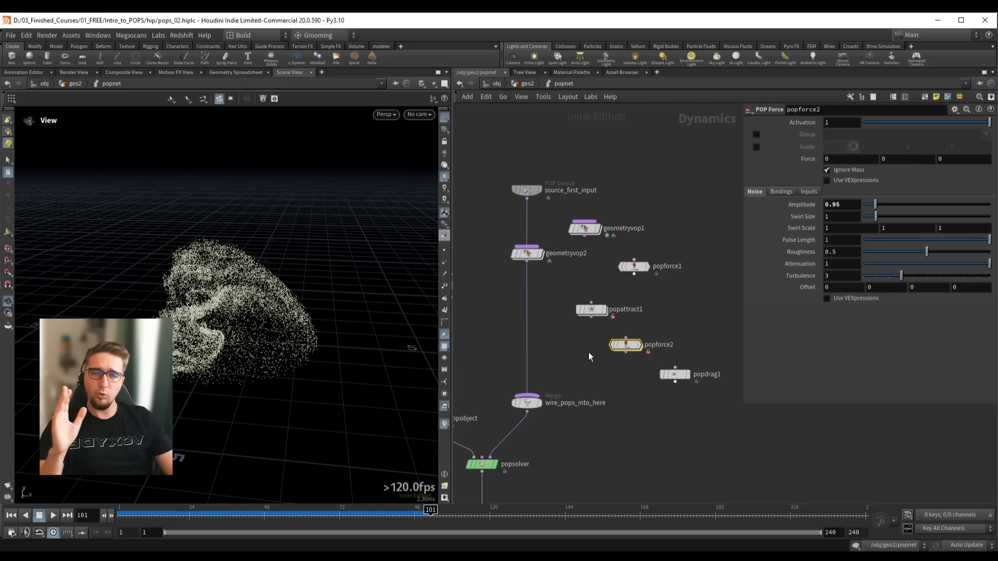
middle_click_drag(555, 338, 607, 367)
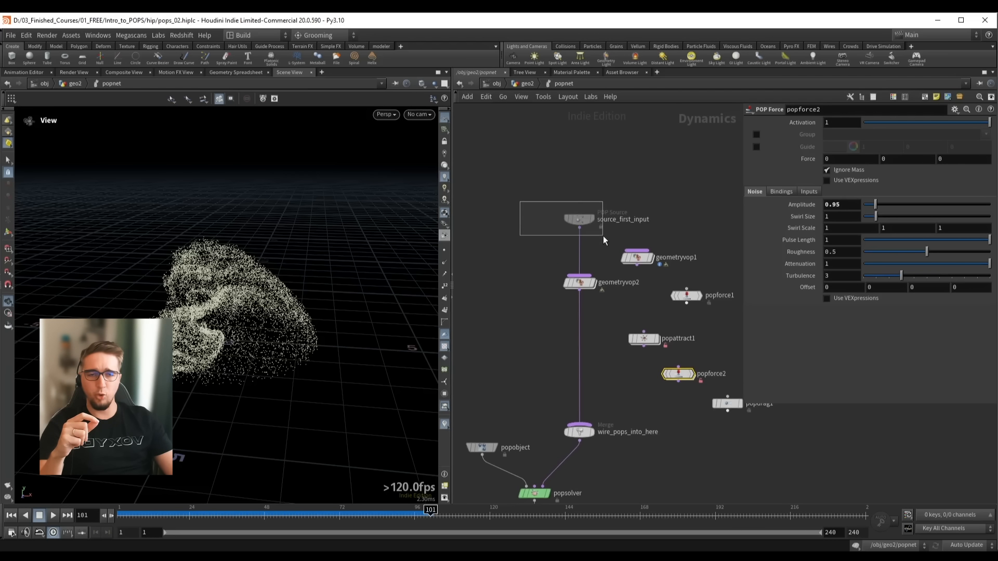
left_click_drag(603, 236, 602, 237)
Play the torus particle simulation in pops_03.hiplc, stop it and orbit around the particles
left_click_drag(245, 338, 208, 342)
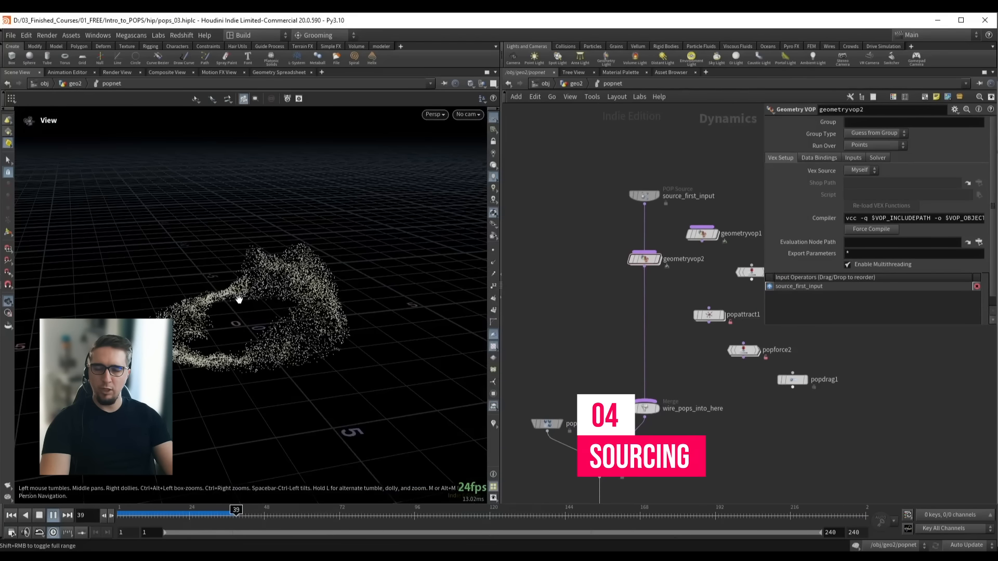
key("Up")
right_click_drag(239, 300, 239, 317)
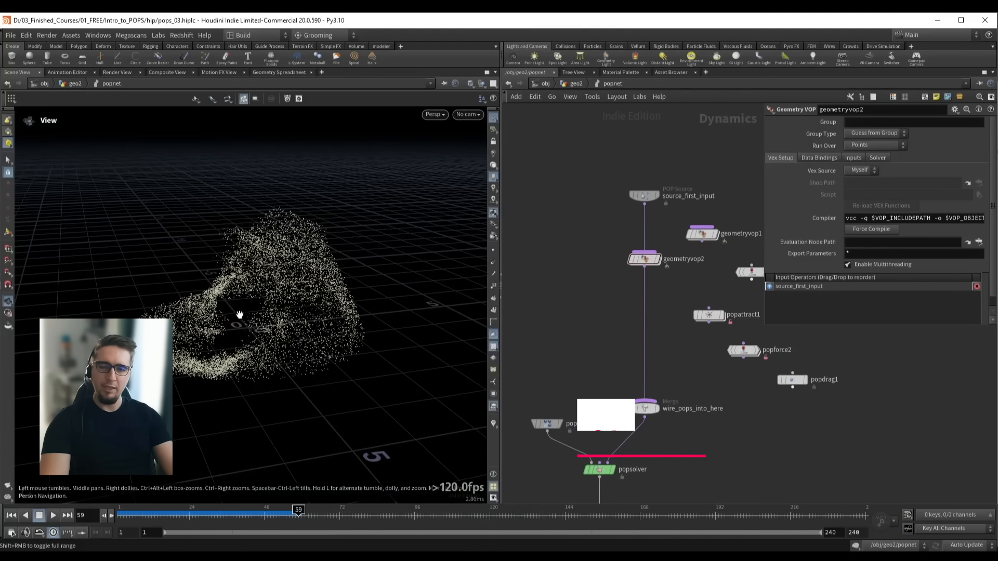
left_click_drag(239, 317, 238, 325)
Select source_first_input and examine its birth settings
middle_click_drag(620, 195, 601, 196)
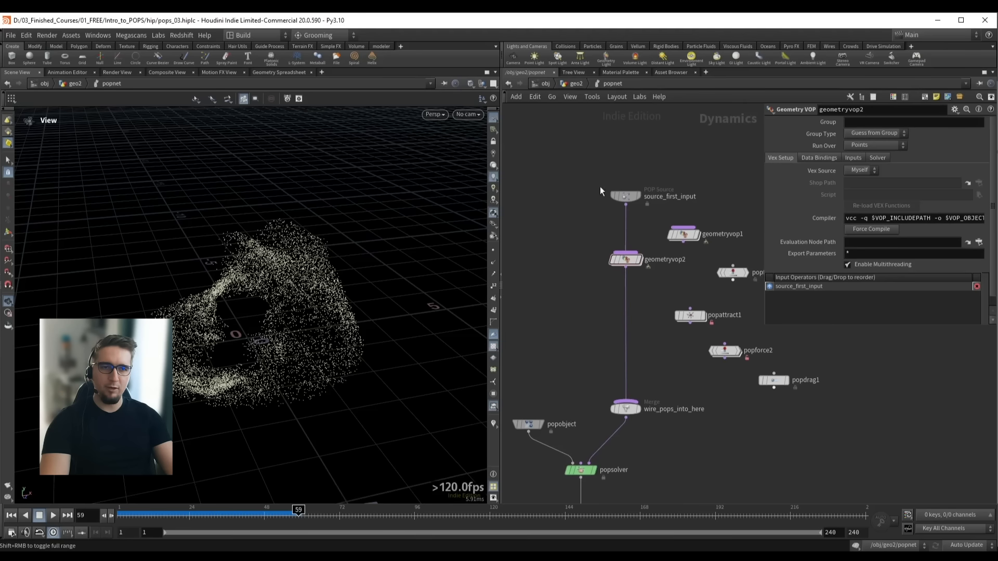
left_click_drag(645, 205, 650, 209)
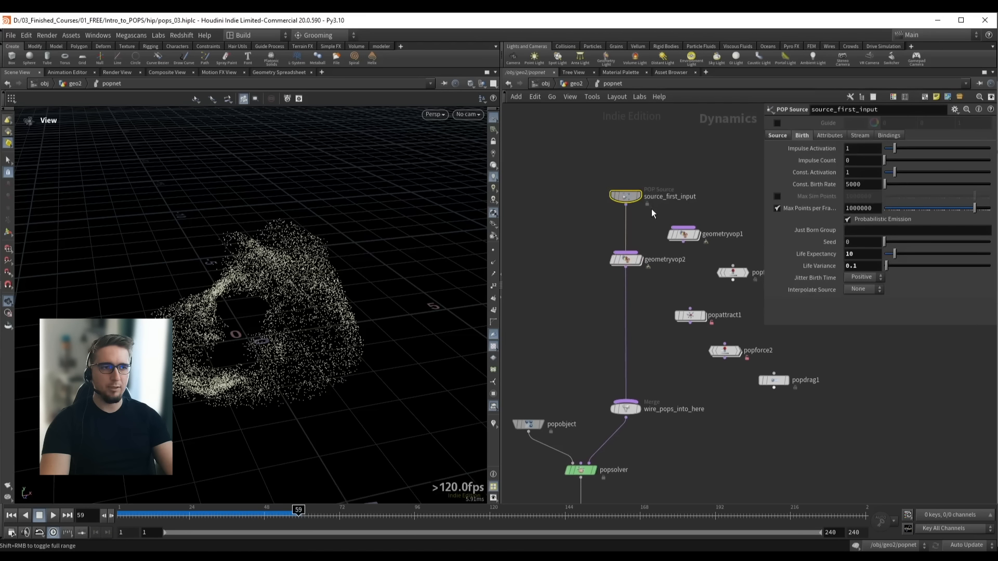
scroll(612, 183, "up", 3)
left_click_drag(571, 155, 690, 232)
scroll(294, 316, "down", 2)
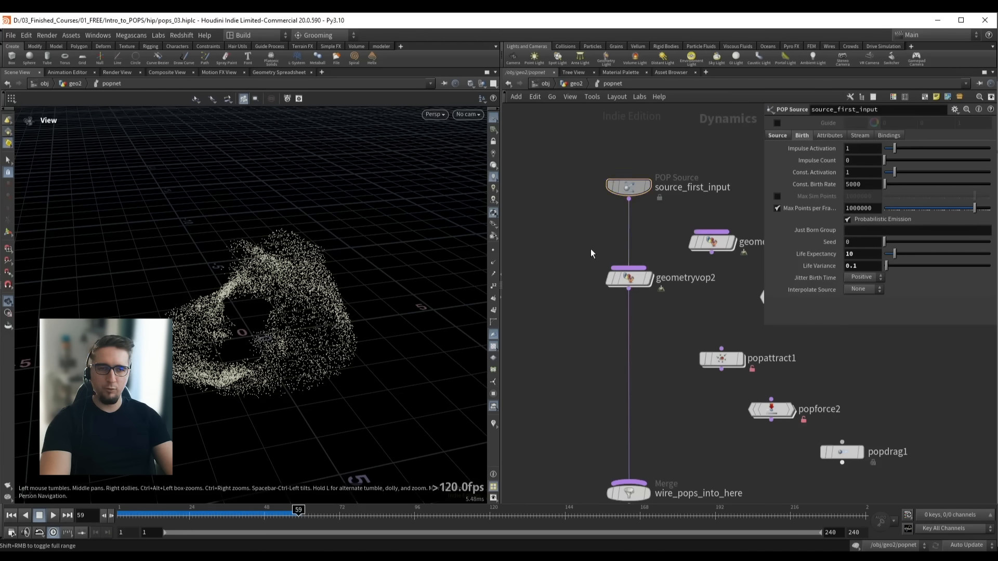
In geo2, add a Grid as popnet's first input in place of torus1 and move torus1 aside
key("u")
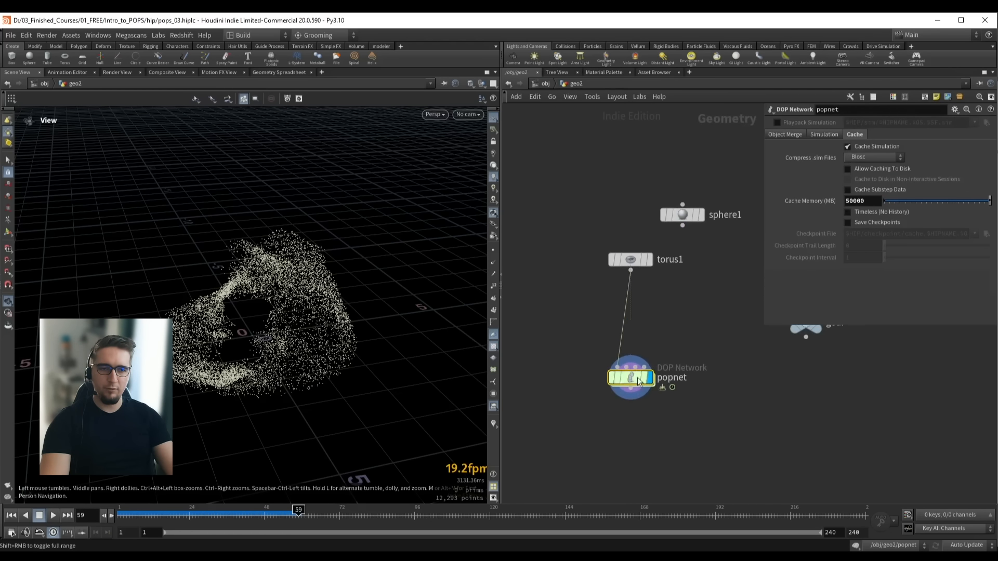
key("Tab")
type("gr")
key("Return")
left_click(586, 296)
left_click_drag(619, 263, 598, 232)
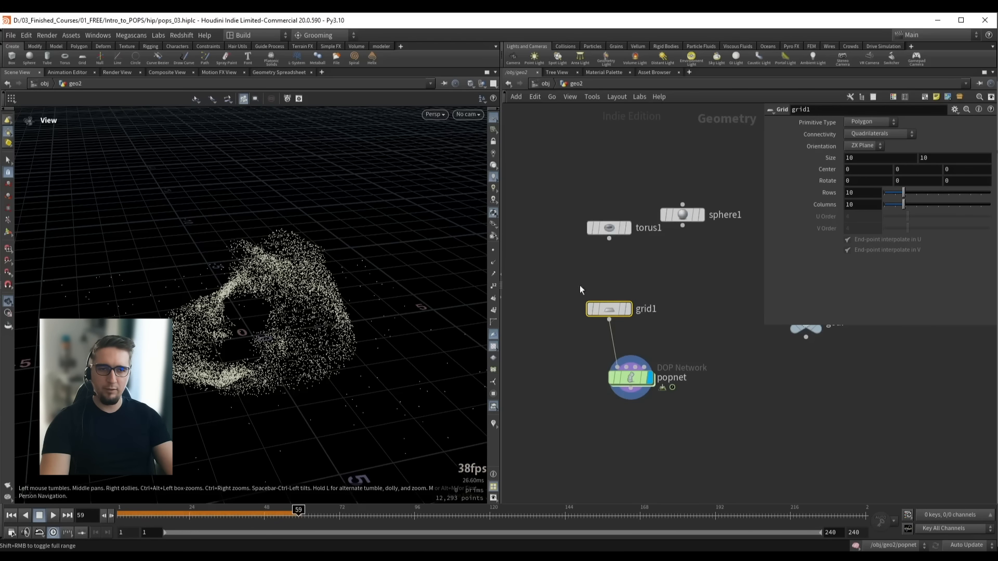
Display grid1 and set its rows and columns to 100
left_click(628, 309)
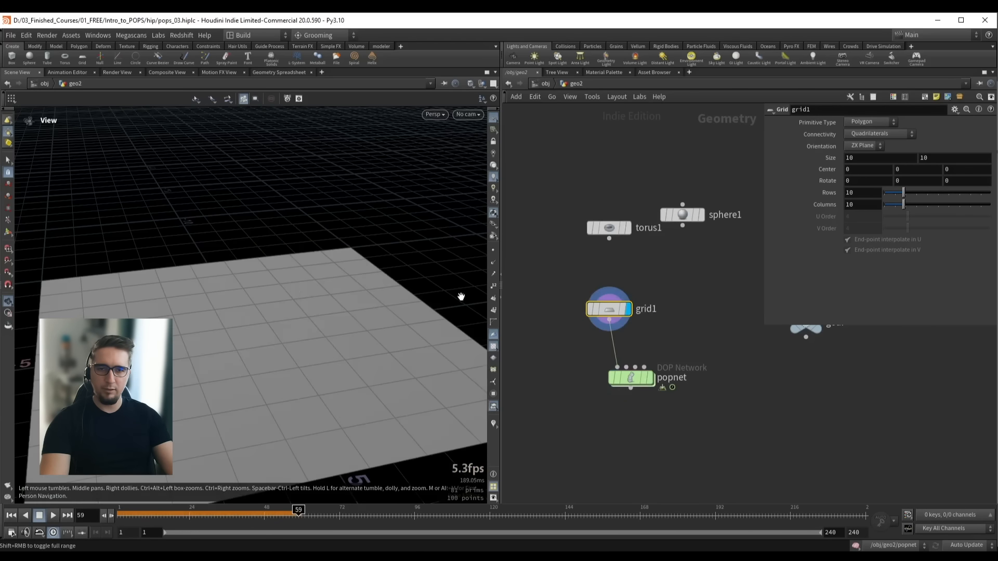
left_click(869, 194)
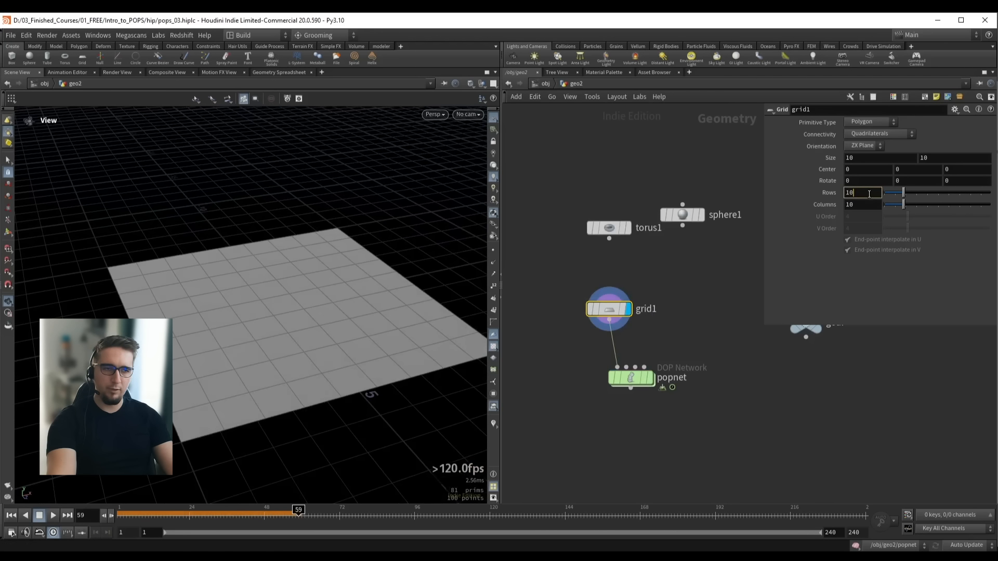
type("0")
left_click(870, 205)
type("0")
key("Return")
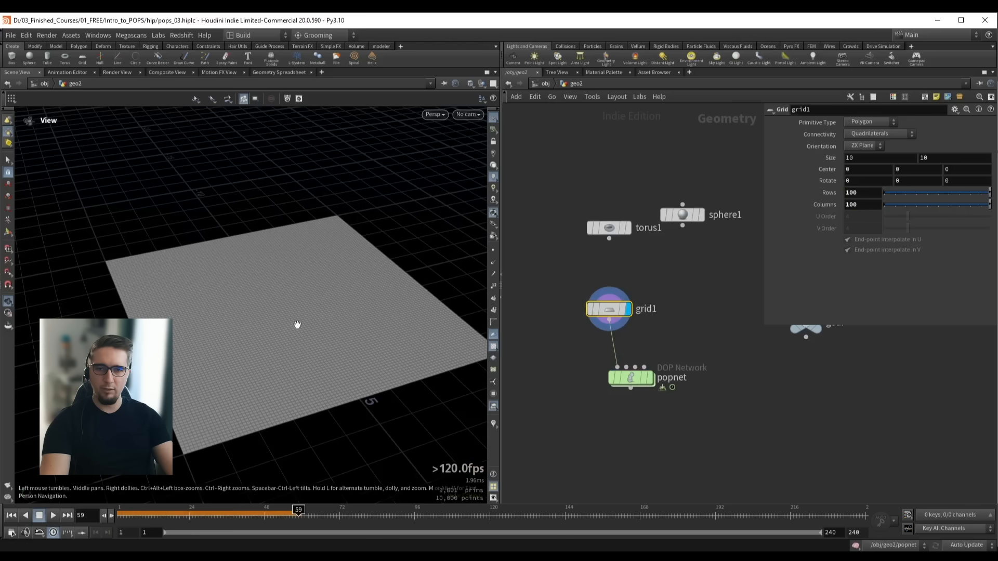
Display popnet, play the grid-emitted particles from the first frame and return to frame 1
key("ctrl+Up")
left_click_drag(579, 370, 680, 401)
key("r")
key("Up")
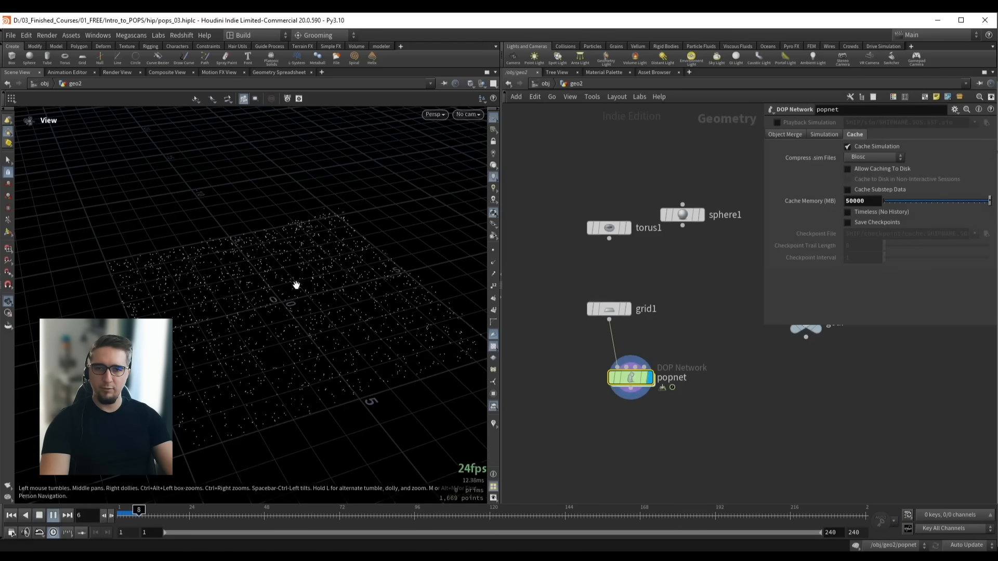
key("ctrl+Up")
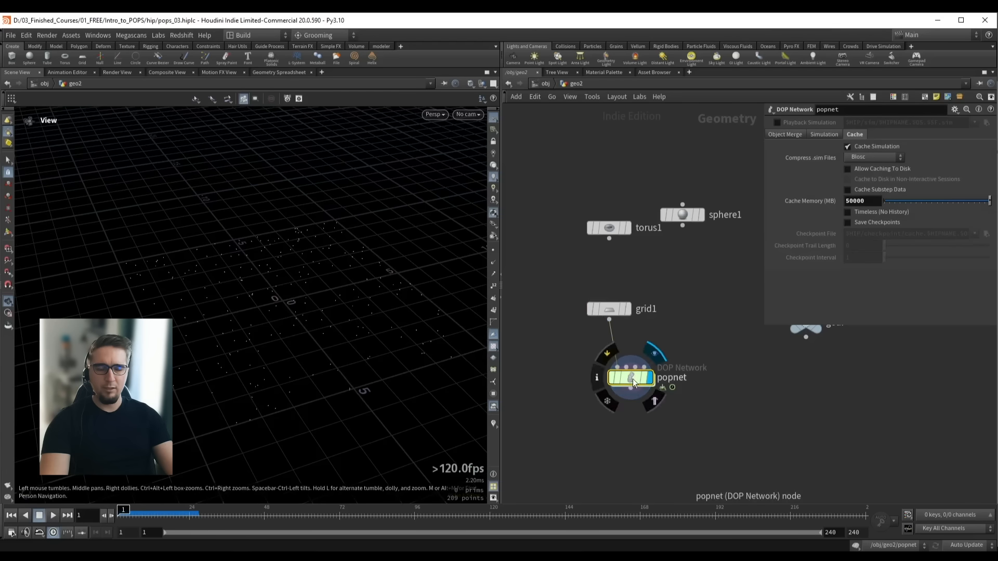
Reopen the popnet network with the source_first_input settings
left_click_drag(633, 383, 618, 389)
double_click(617, 389)
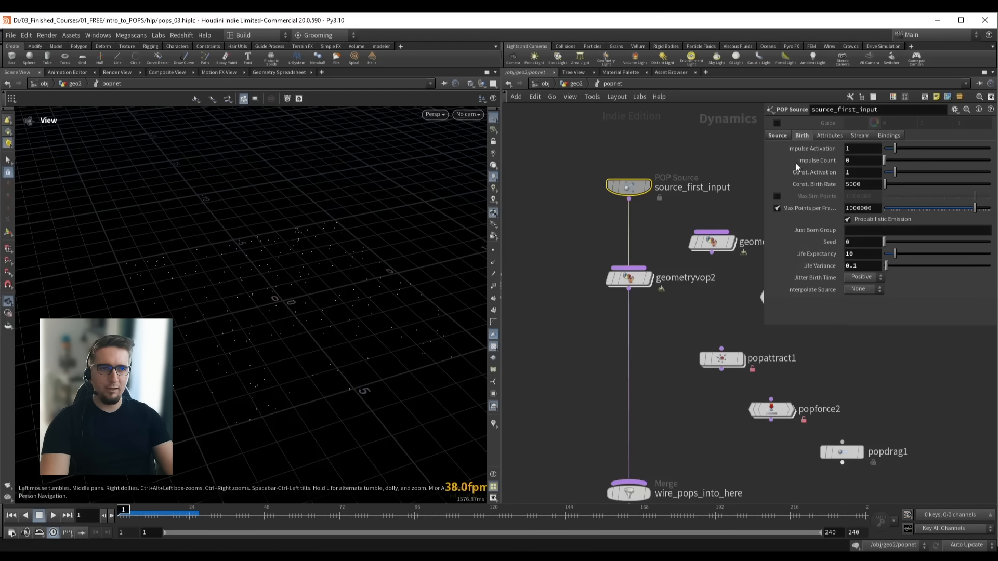
Examine the emission type options of source_first_input and the points it scatters in the viewport
left_click(784, 134)
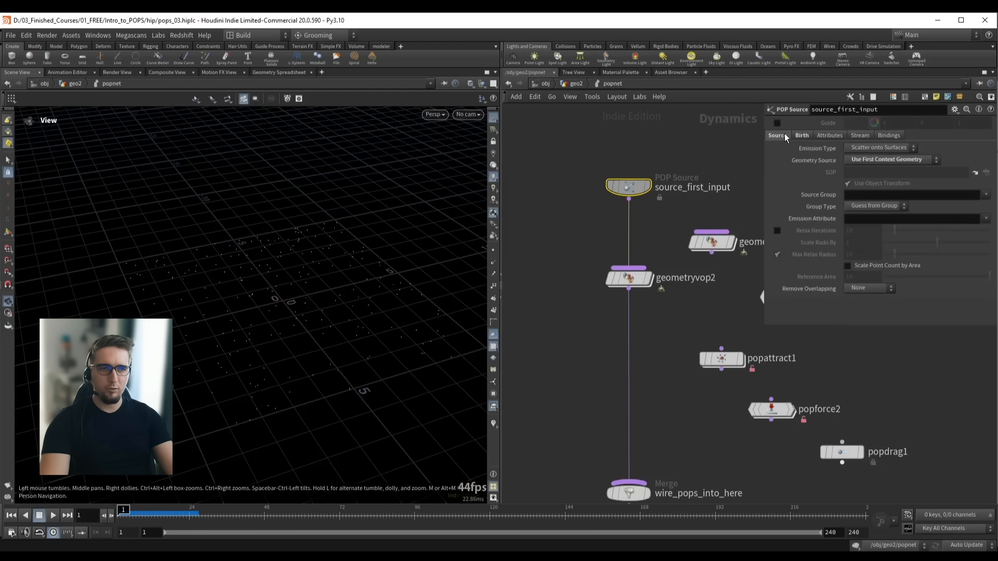
left_click(878, 148)
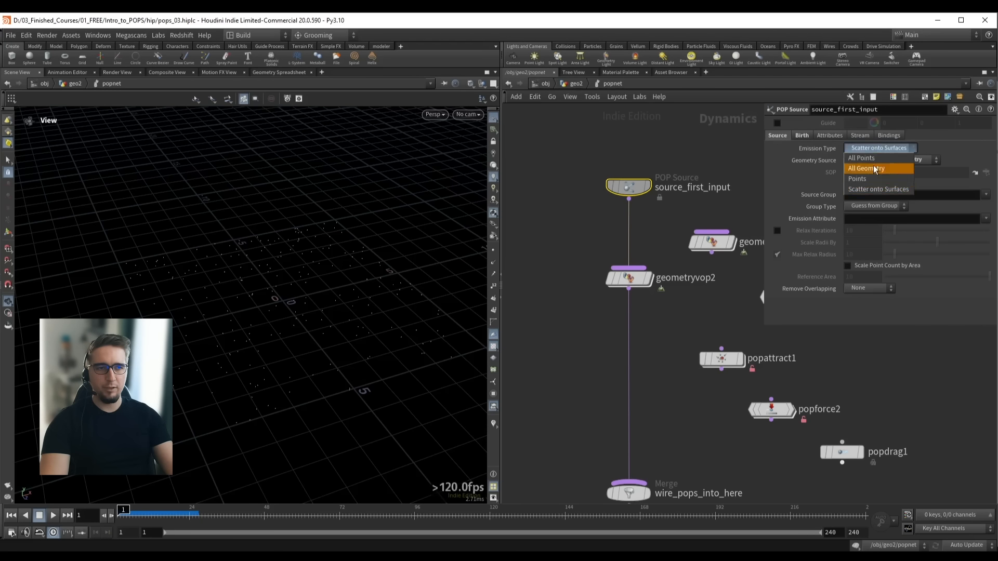
left_click(872, 151)
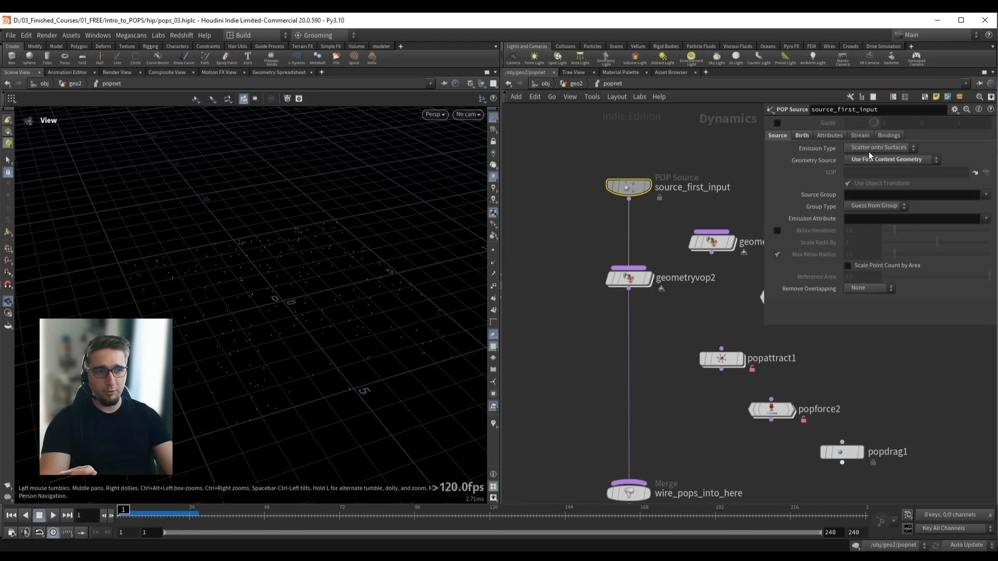
left_click_drag(289, 314, 354, 287)
right_click(494, 213)
left_click(524, 445)
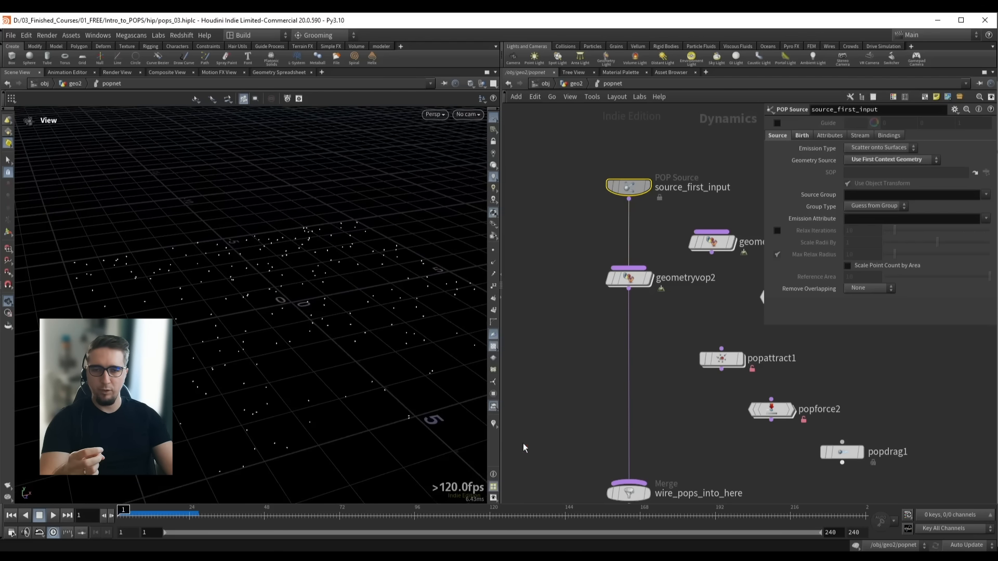
mouse_move(292, 301)
right_mouse_down()
mouse_move(303, 319)
mouse_move(301, 308)
right_mouse_up()
middle_click_drag(301, 307, 316, 278)
Bypass the geometryvop2 node and play the simulation to view the particles without it
left_click_drag(564, 248, 656, 313)
key("b")
left_click_drag(259, 260, 300, 287)
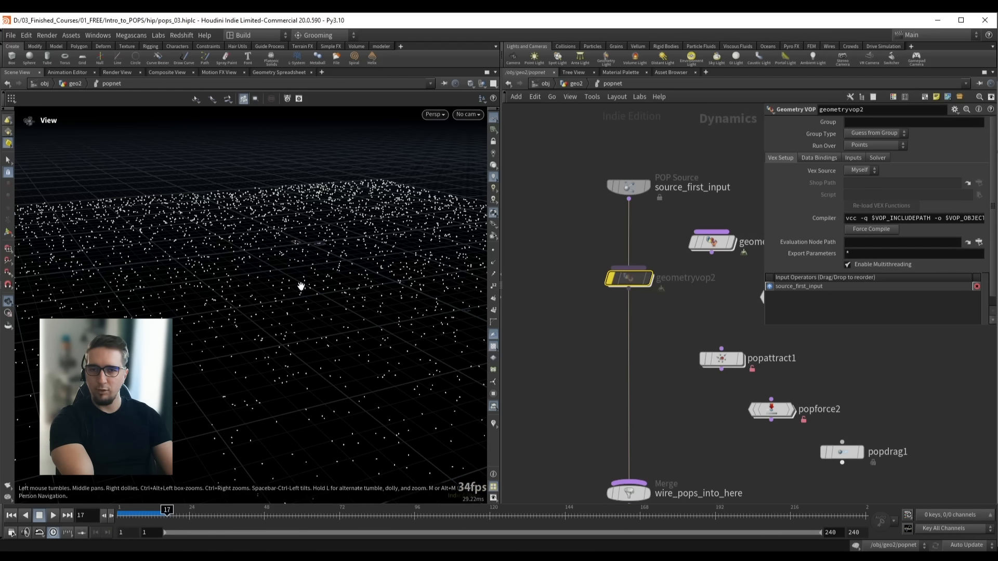
left_click_drag(400, 225, 350, 247)
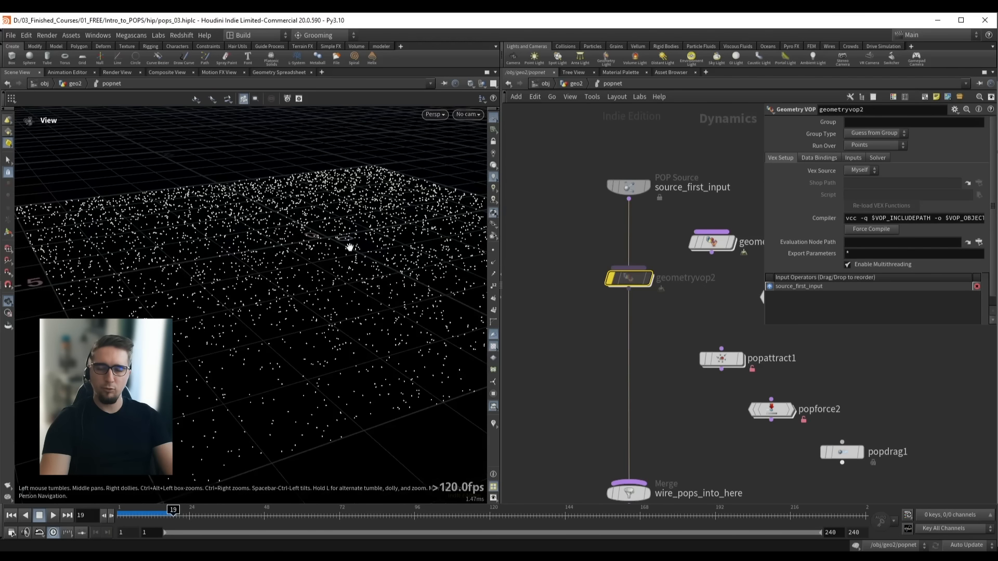
Set the constant birth rate of source_first_input to 50000, play the simulation and rewind to frame 1
left_click(628, 187)
left_click(803, 136)
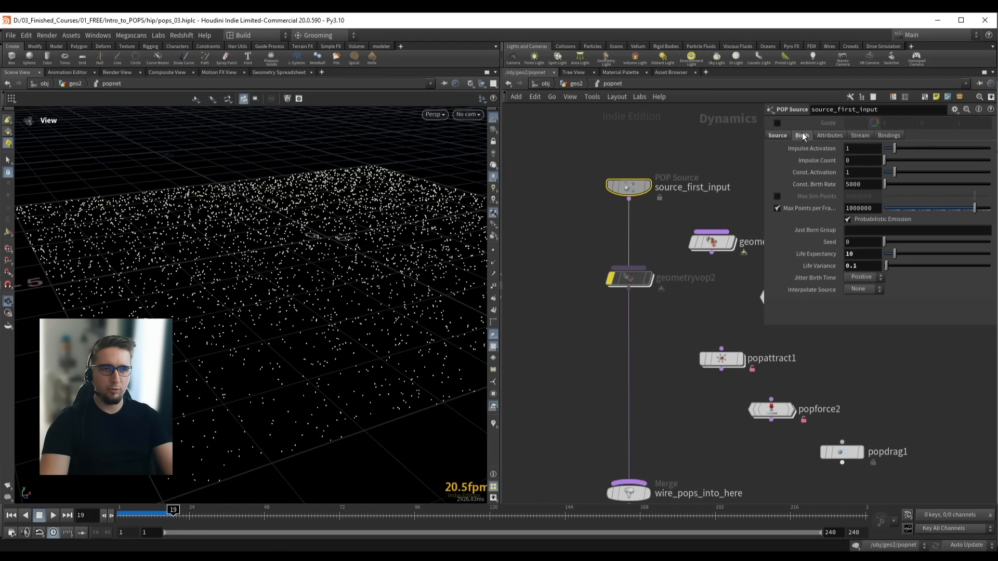
left_click(866, 185)
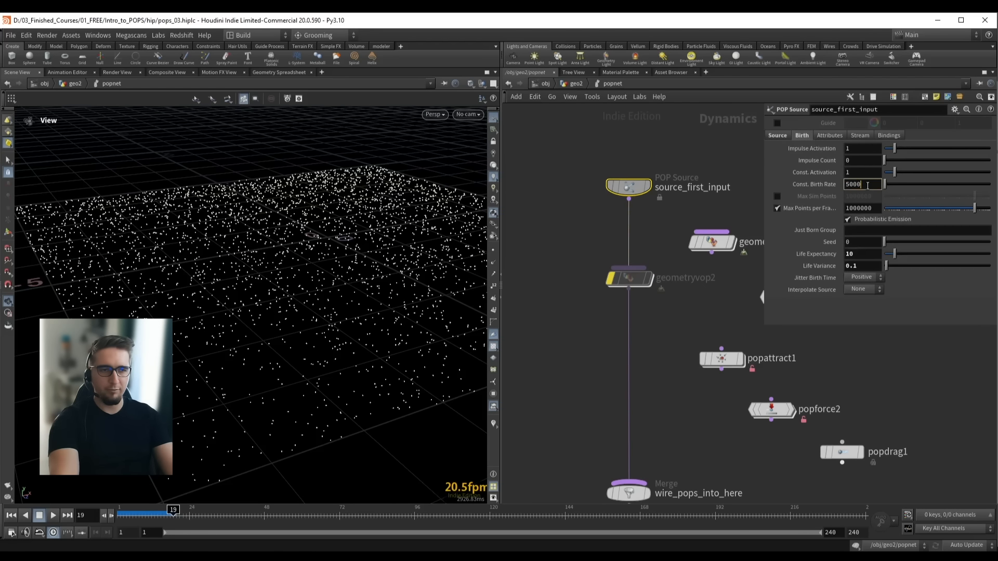
type("0")
key("Return")
key("Up")
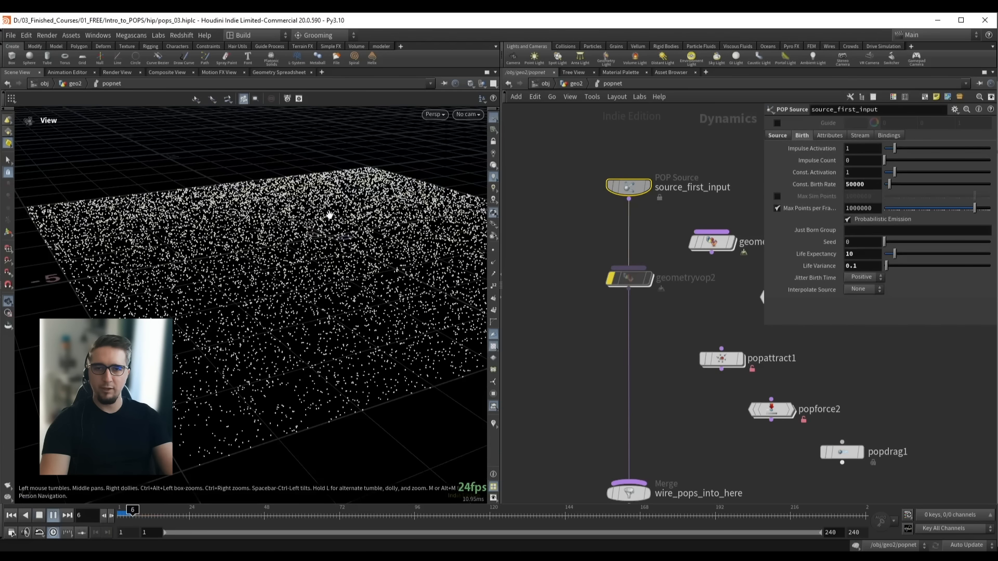
key("ctrl+Up")
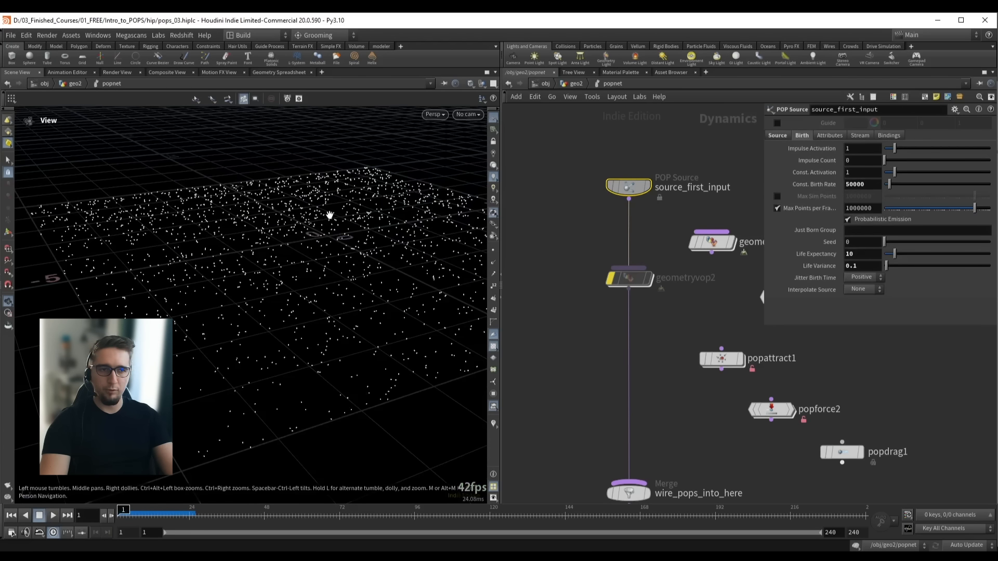
Return from the popnet to the geo2 network and display the grid1 node in the viewport
left_click(786, 136)
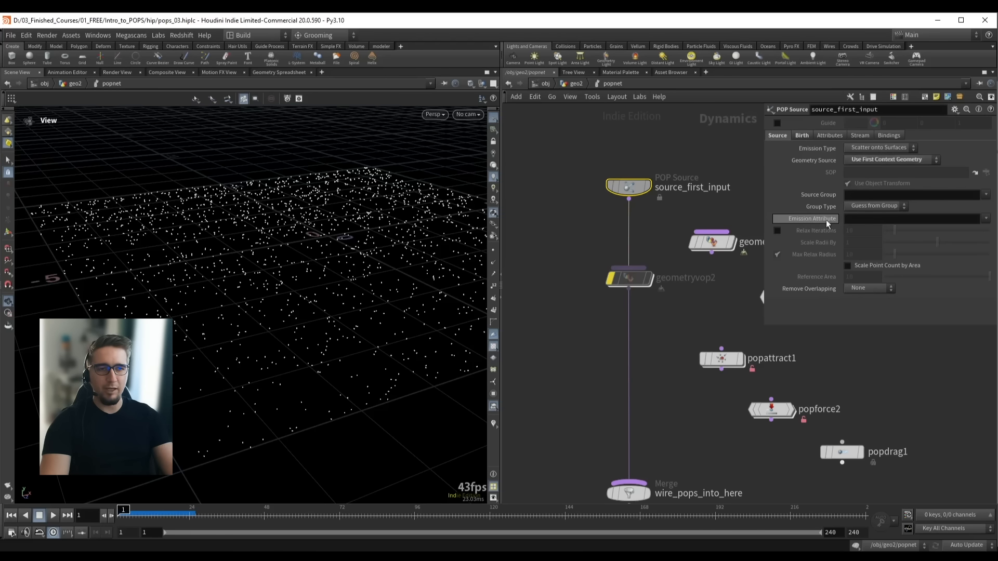
left_click_drag(374, 241, 320, 249)
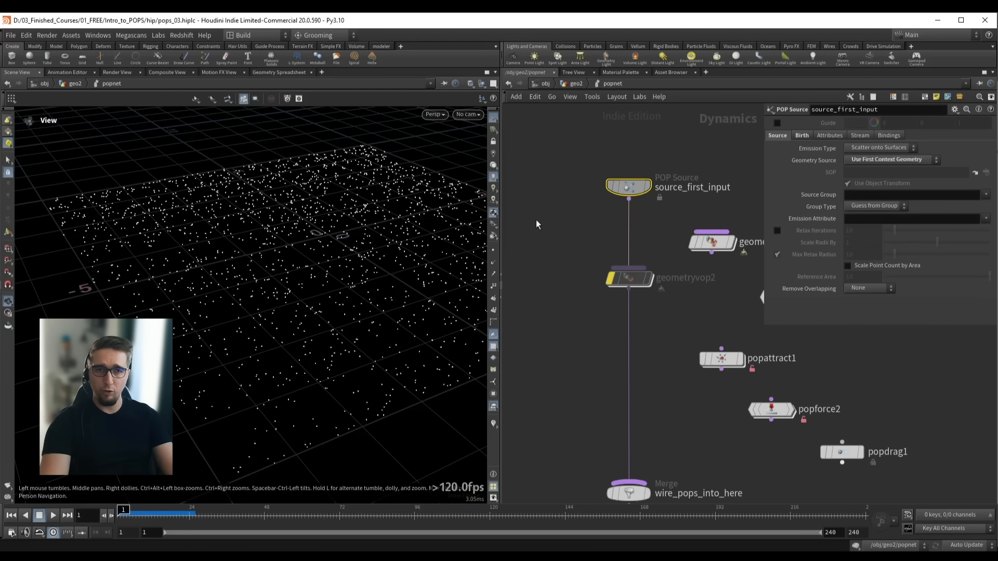
key("u")
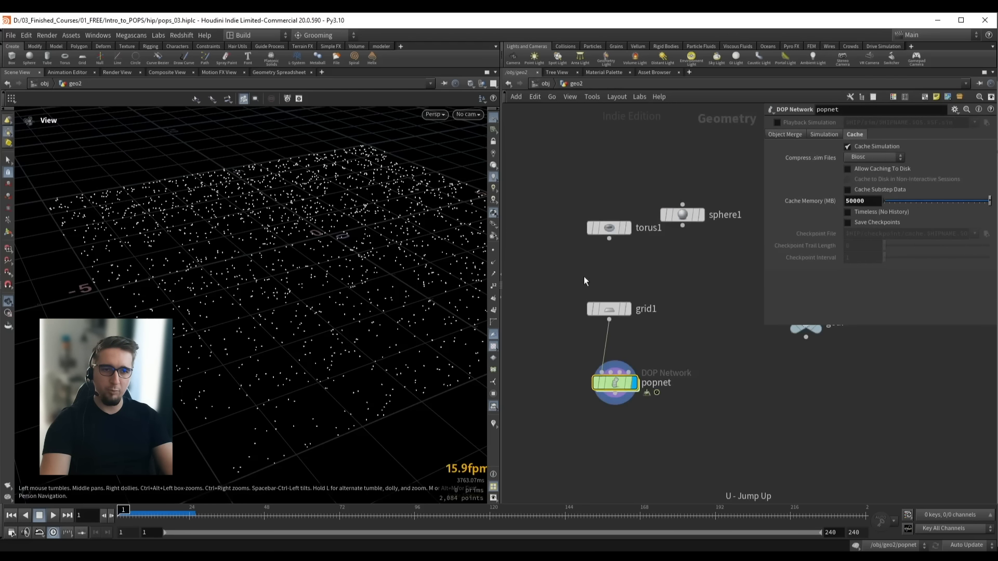
left_click(617, 270)
left_click(635, 271)
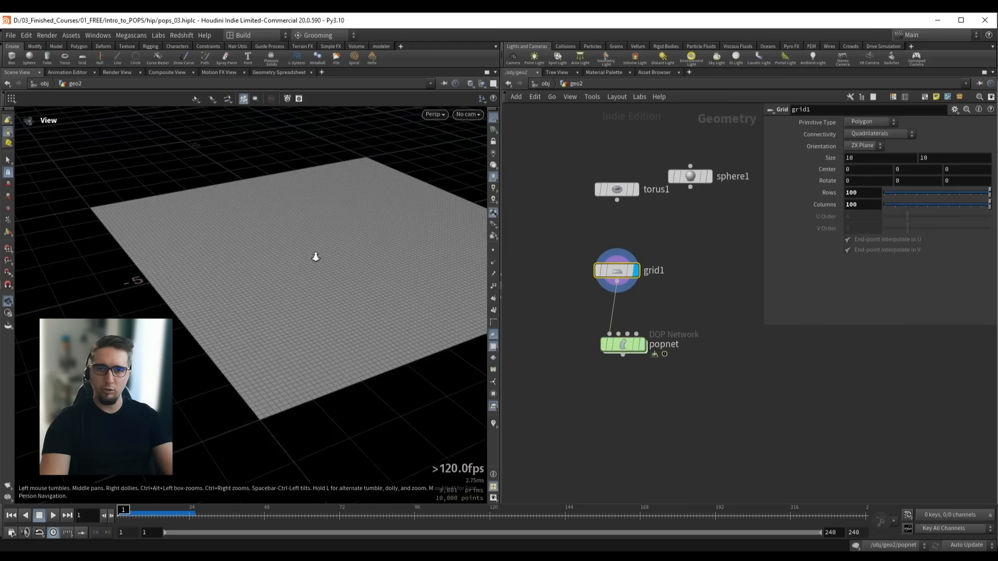
right_click_drag(316, 257, 262, 200)
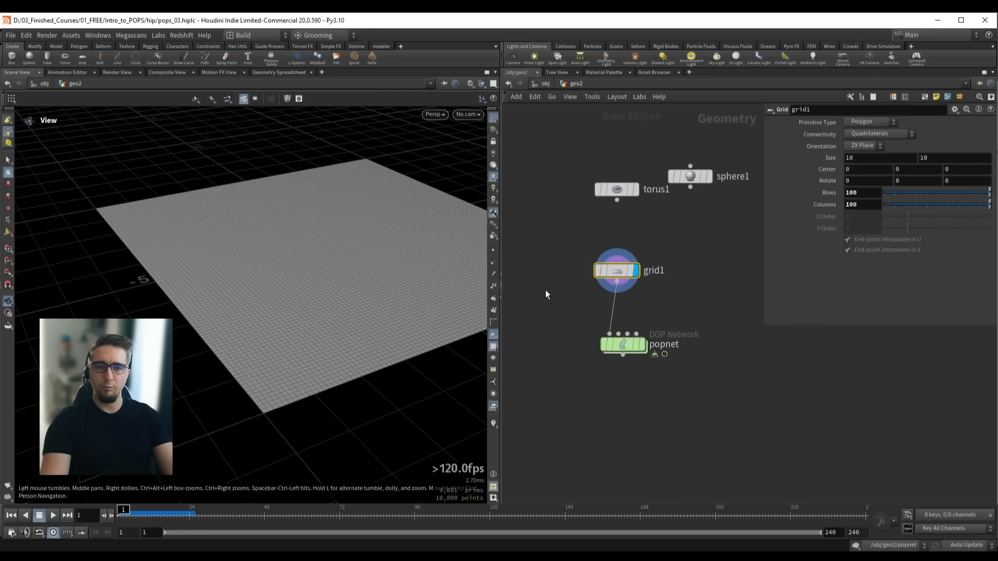
Make room below grid1 and insert an Attribute VOP node on the wire between grid1 and popnet
left_click_drag(620, 338, 628, 382)
mouse_move(327, 240)
left_mouse_down()
mouse_move(348, 249)
mouse_move(322, 266)
mouse_move(329, 248)
left_mouse_up()
middle_click_drag(592, 327, 603, 294)
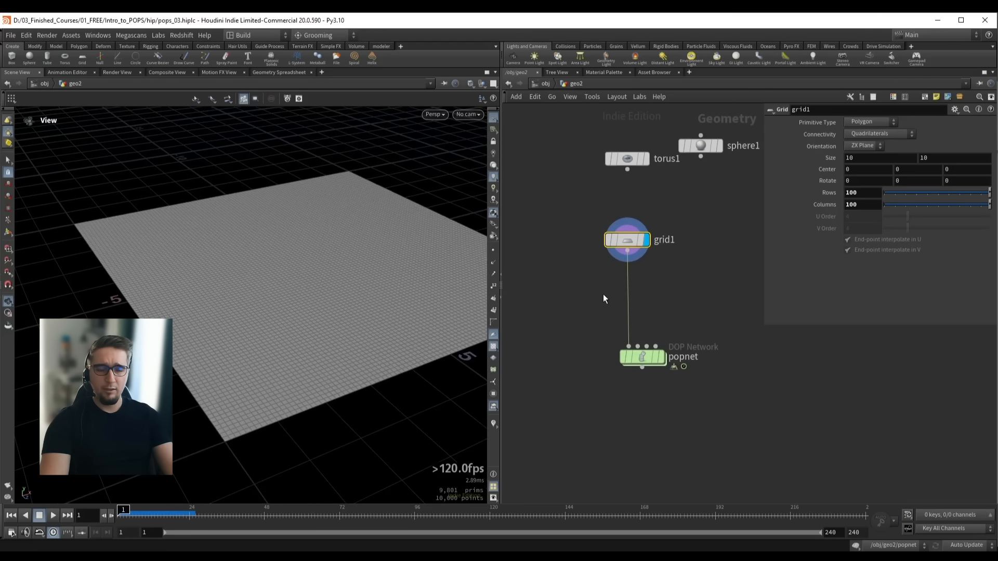
key("Tab")
type("at v")
key("Return")
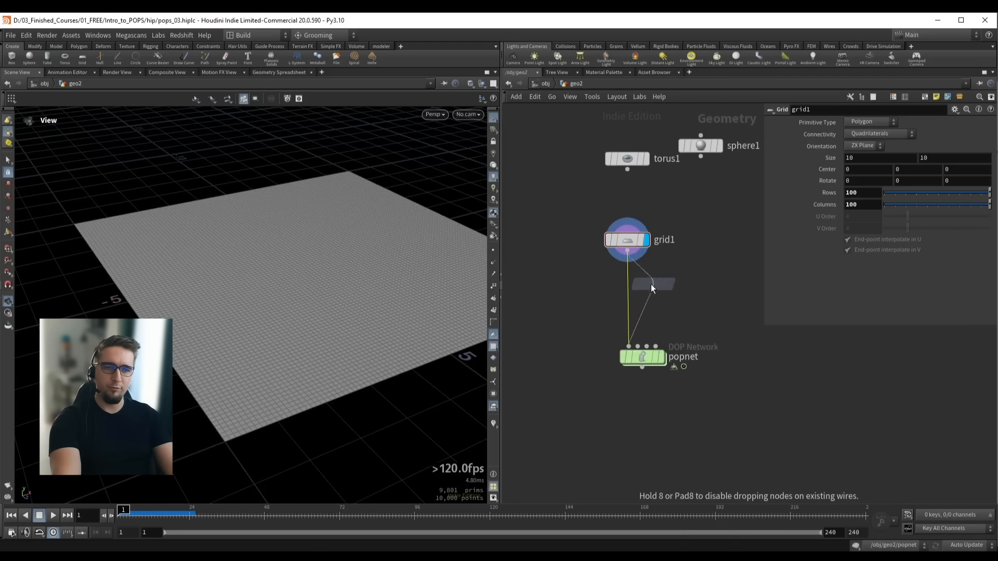
left_click(629, 286)
key("Tab")
type("noi")
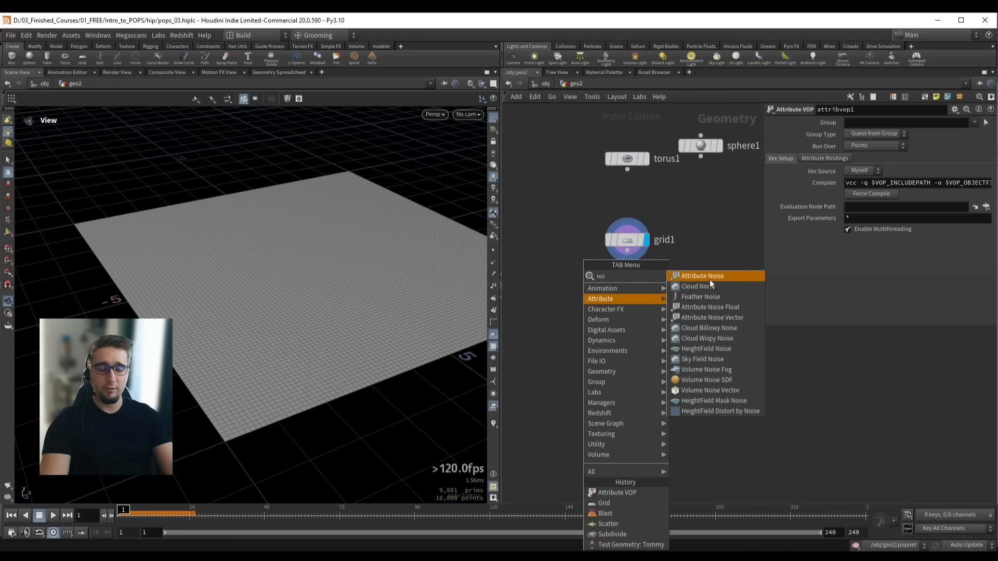
left_click(720, 246)
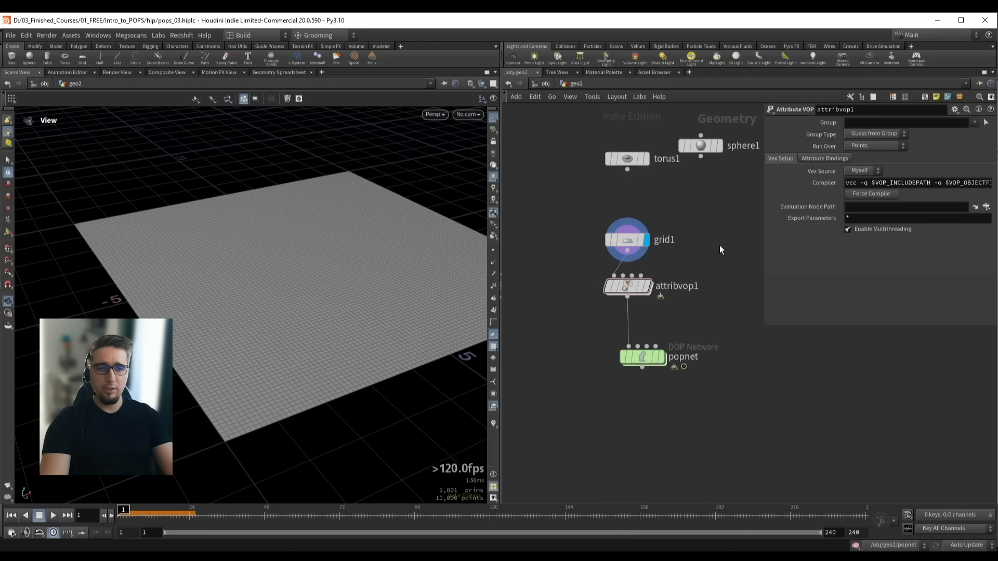
Display attribvop1 and, inside it, add an Anti-Aliased Flow Noise node with P wired to its position input
left_click_drag(584, 273, 634, 295)
left_click(647, 286)
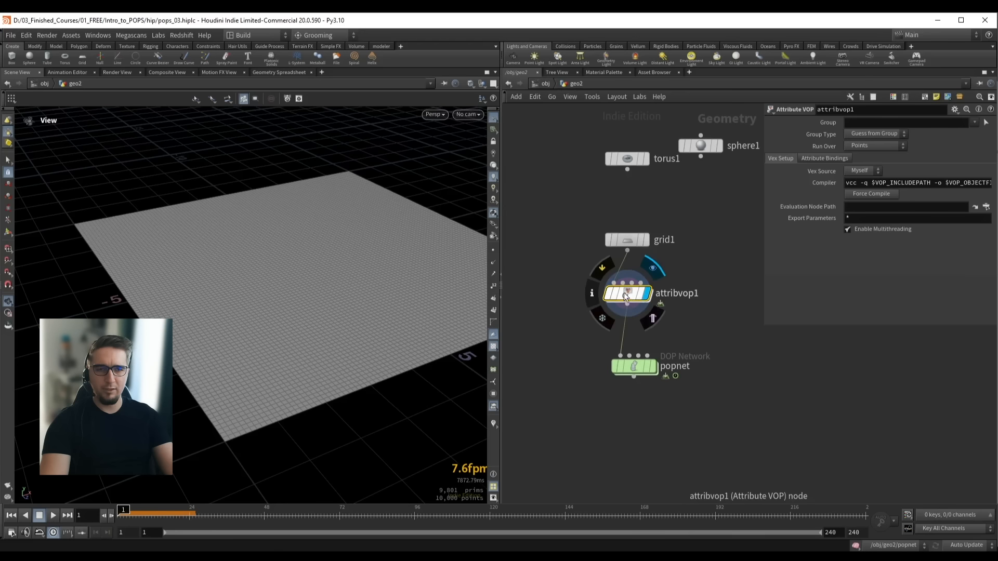
double_click(626, 294)
middle_click_drag(719, 345, 588, 304)
left_click_drag(551, 245, 605, 280)
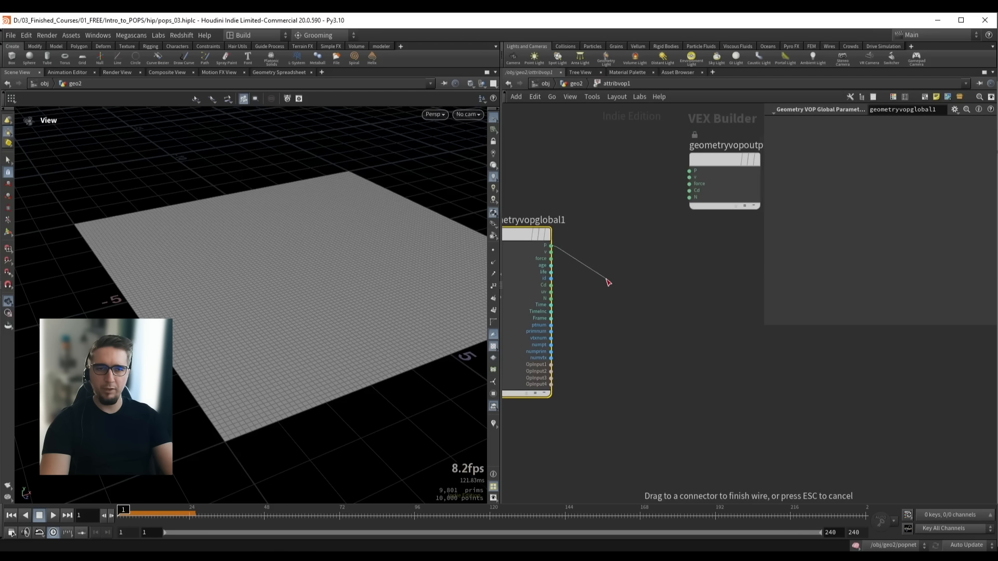
key("Tab")
type("an")
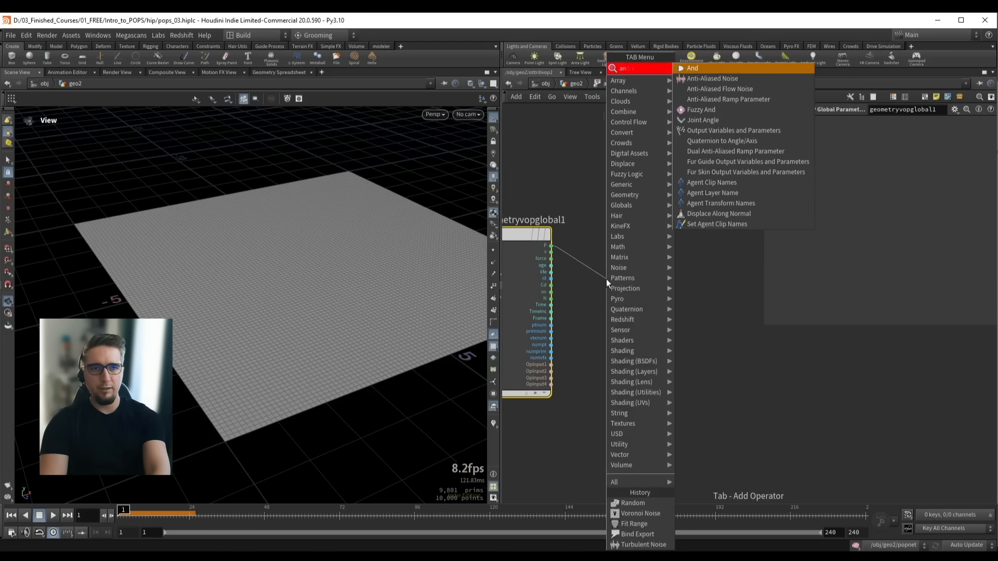
key("Down")
key("Down")
key("Return")
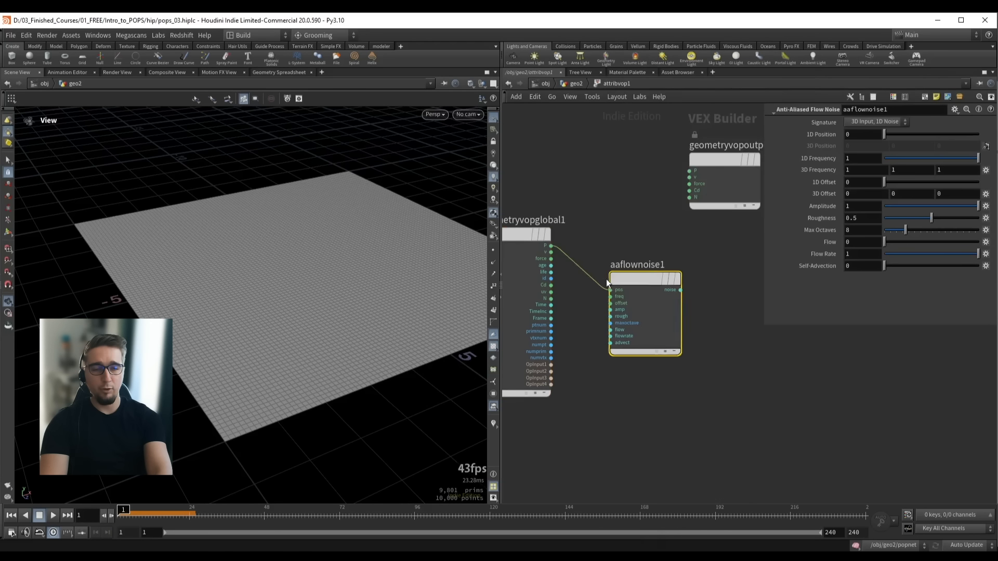
Preview the flow noise by wiring it to the Cd input of geometryvopoutput1, and cut the wire again
middle_click_drag(727, 245, 658, 244)
left_click_drag(661, 201, 688, 214)
left_click_drag(614, 290, 650, 209)
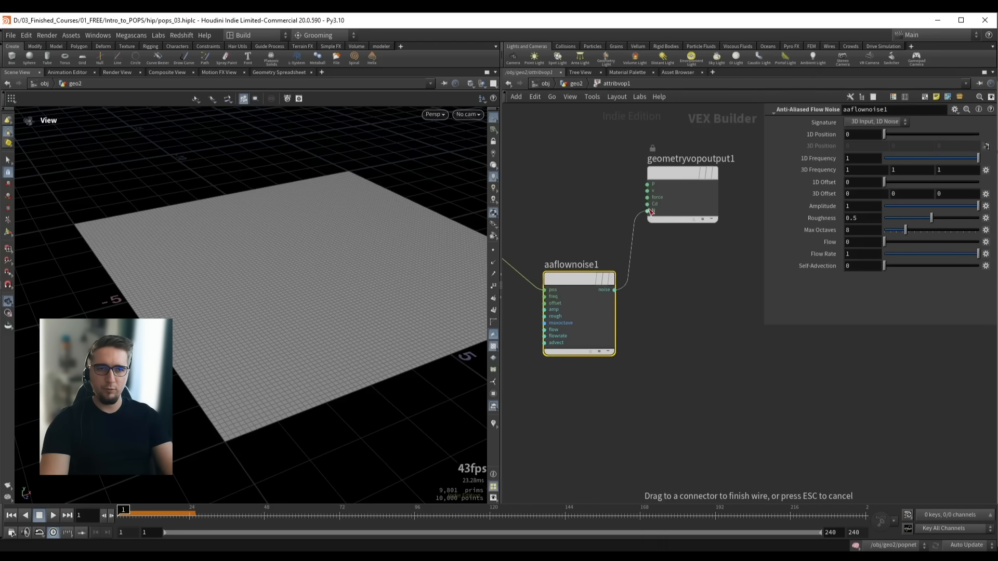
left_click(651, 210)
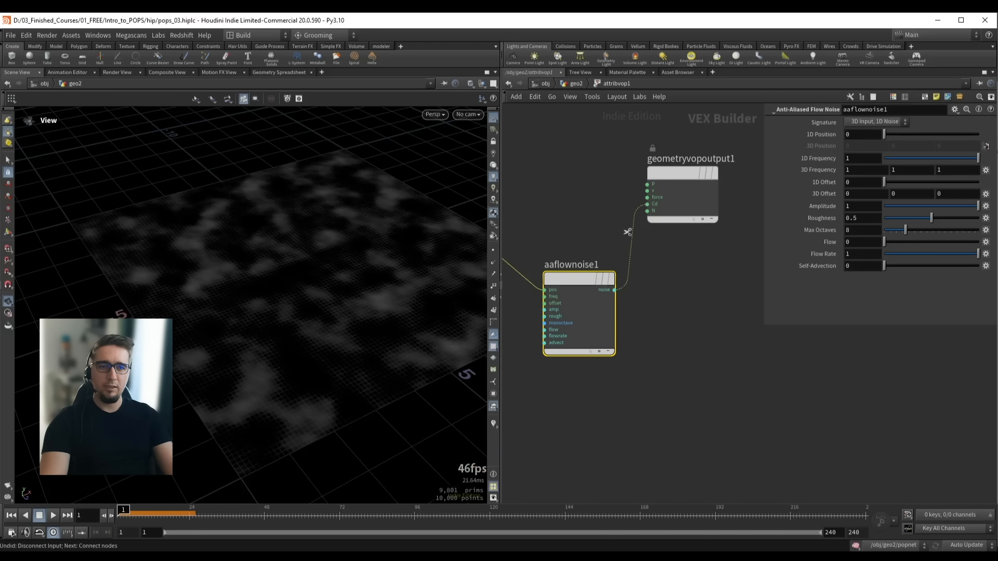
key("y")
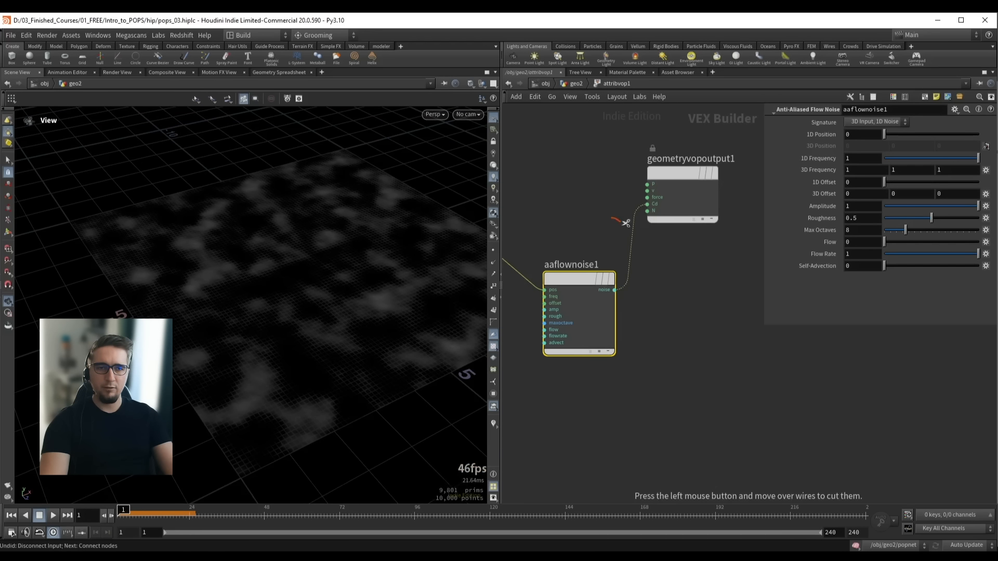
left_click_drag(625, 223, 643, 233)
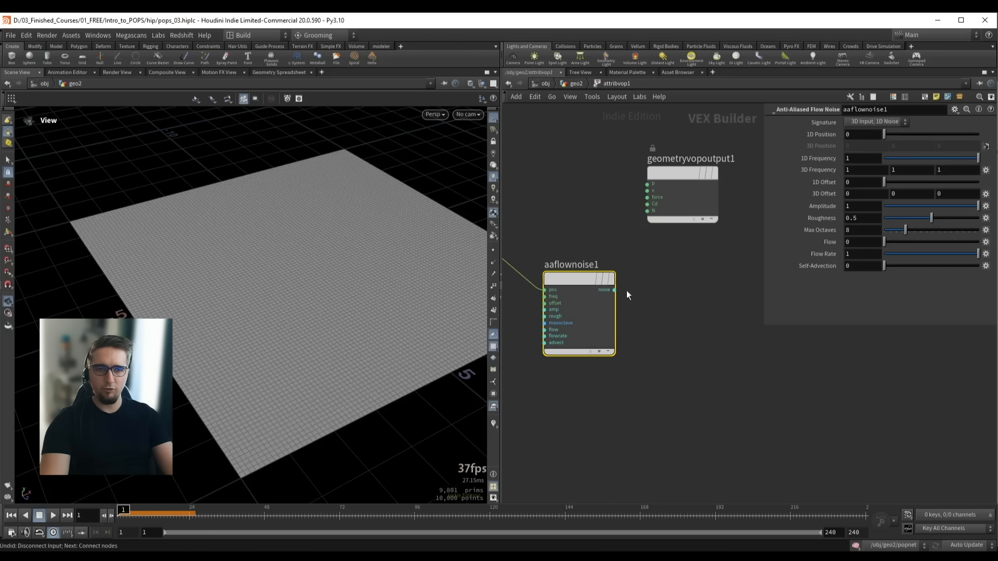
Wire the noise output into a Bind Export node named emit and return to the geo2 network
left_click_drag(616, 290, 653, 295)
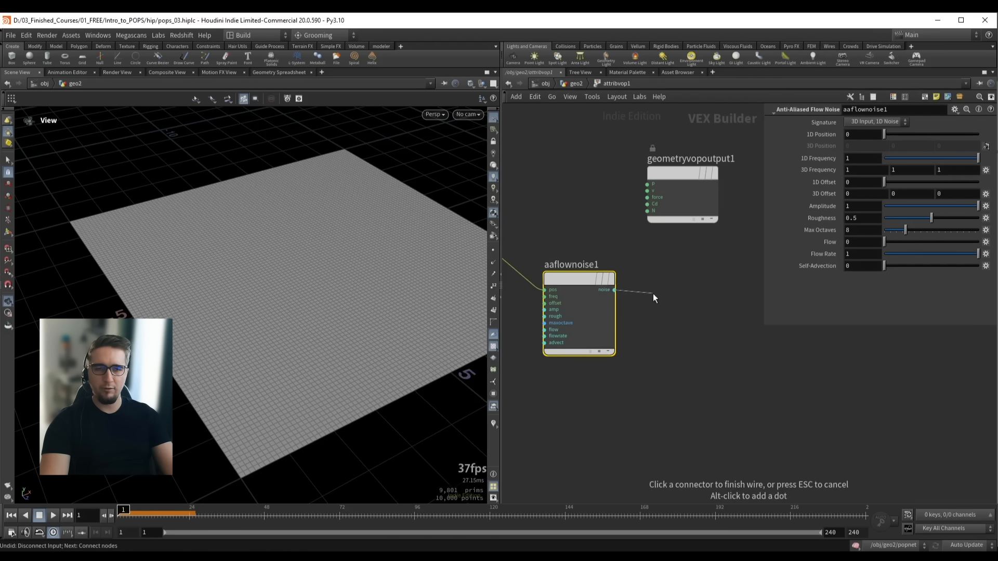
key("Tab")
type("b ex")
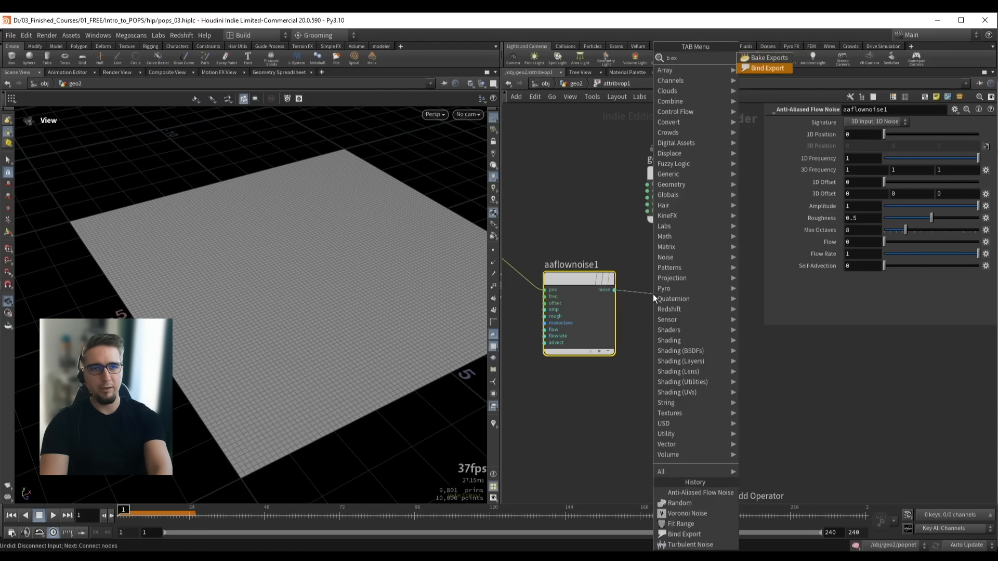
key("Return")
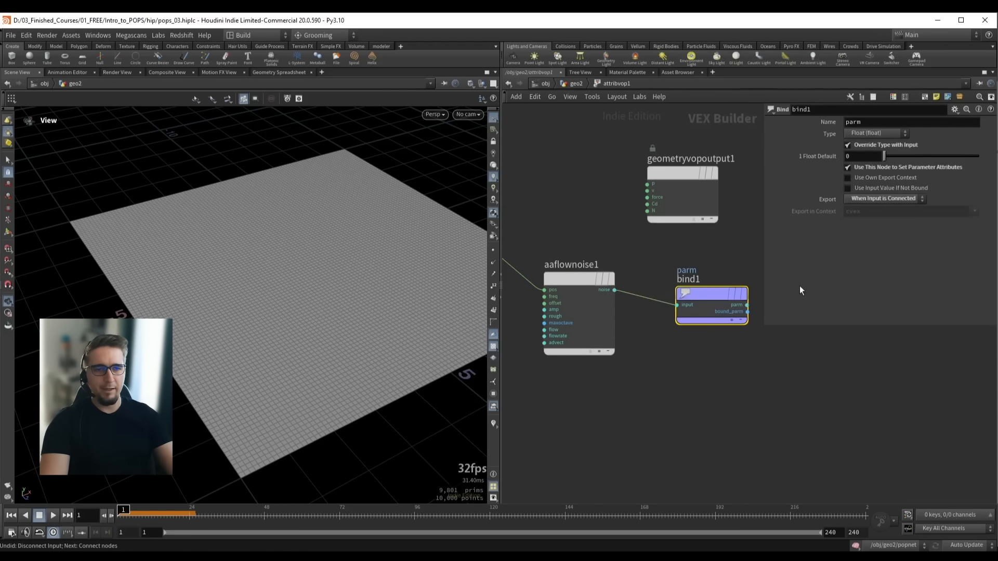
double_click(853, 123)
type("emit")
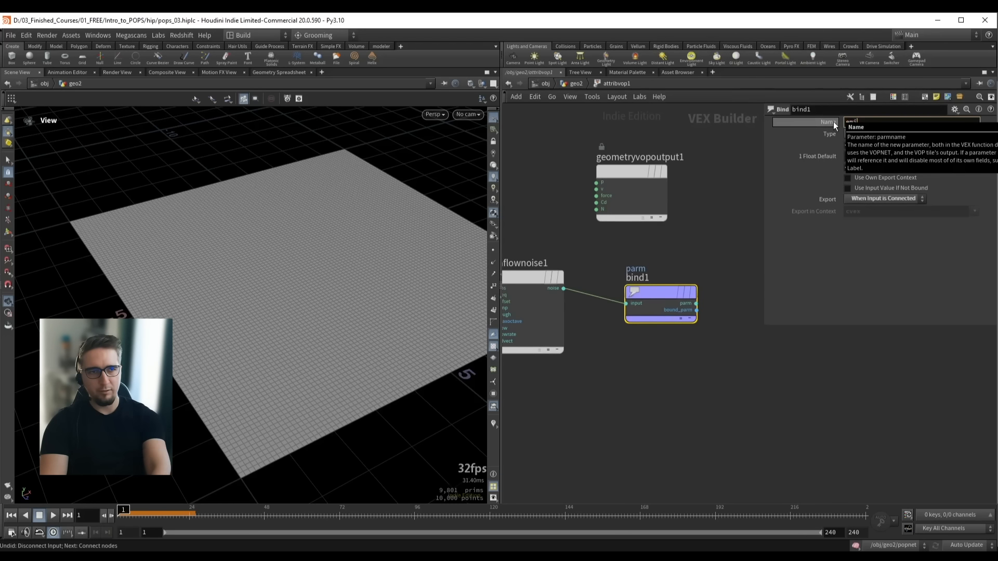
key("Return")
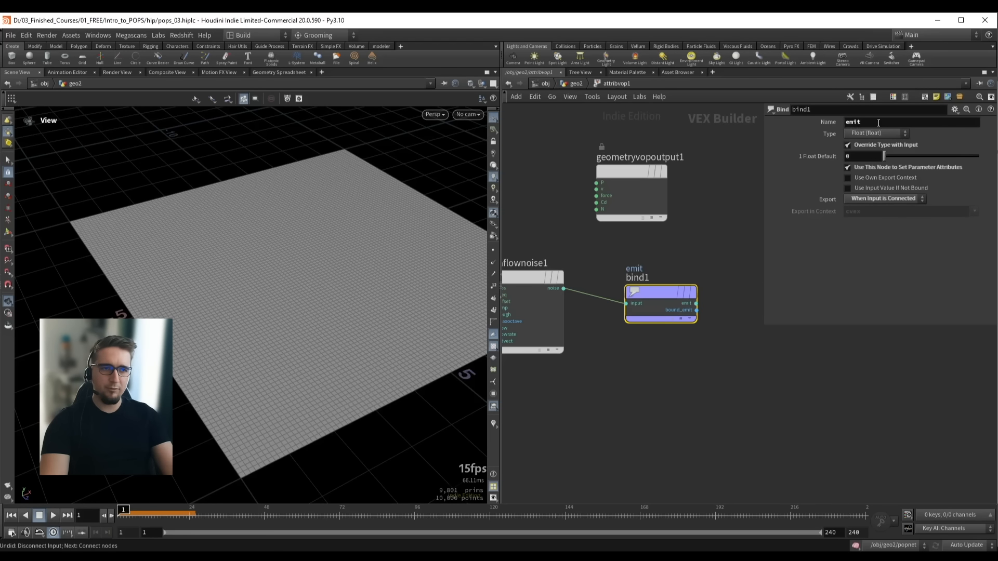
double_click(846, 124)
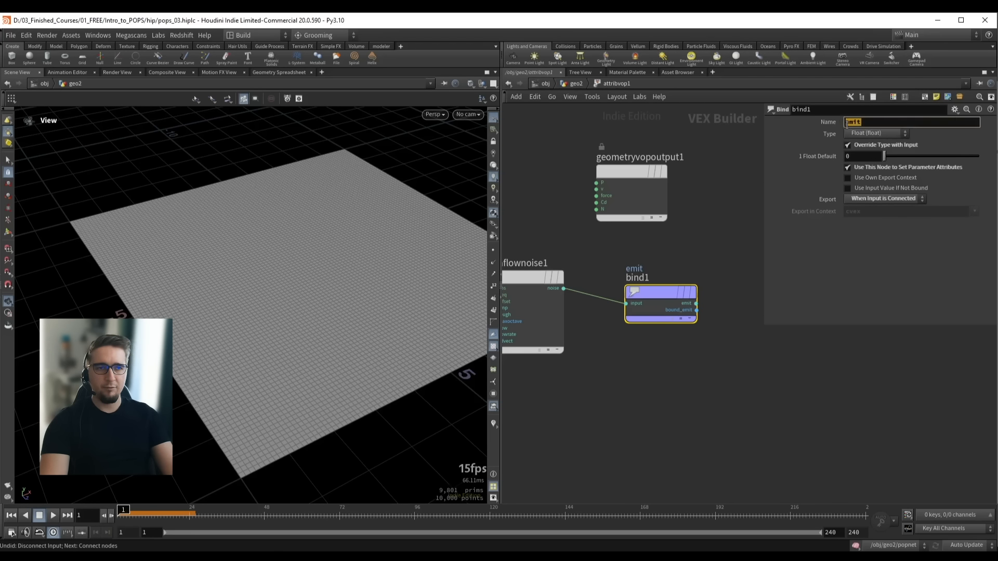
middle_click_drag(700, 249, 715, 250)
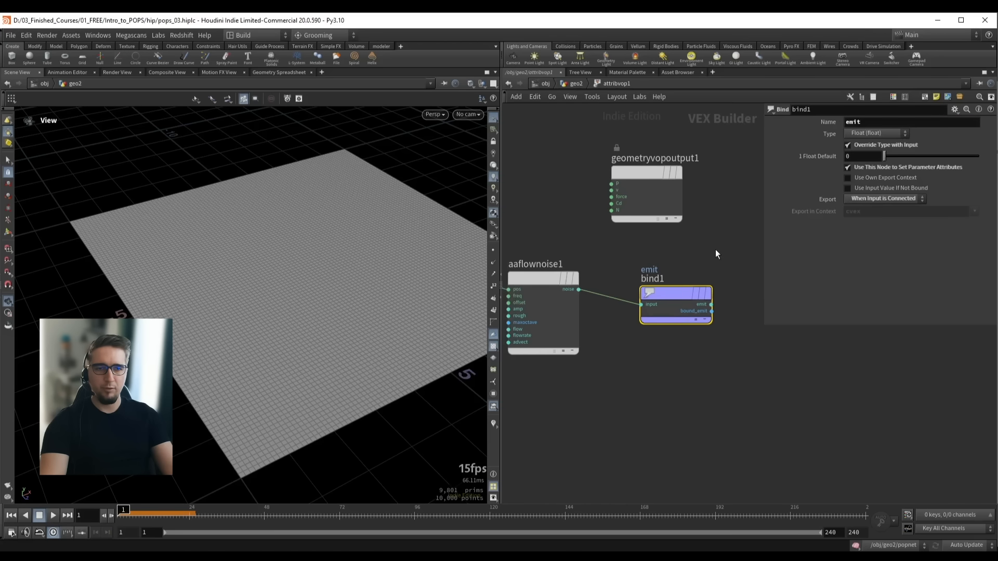
key("u")
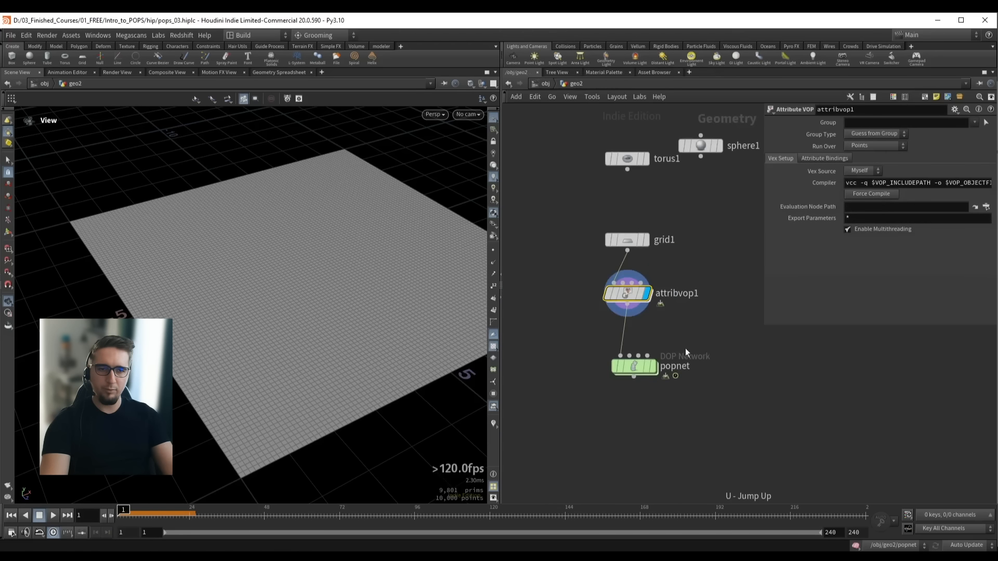
Display popnet and, inside it, set the Emission Attribute of source_first_input to emit, checking the emission with a short playback
left_click(656, 366)
double_click(635, 366)
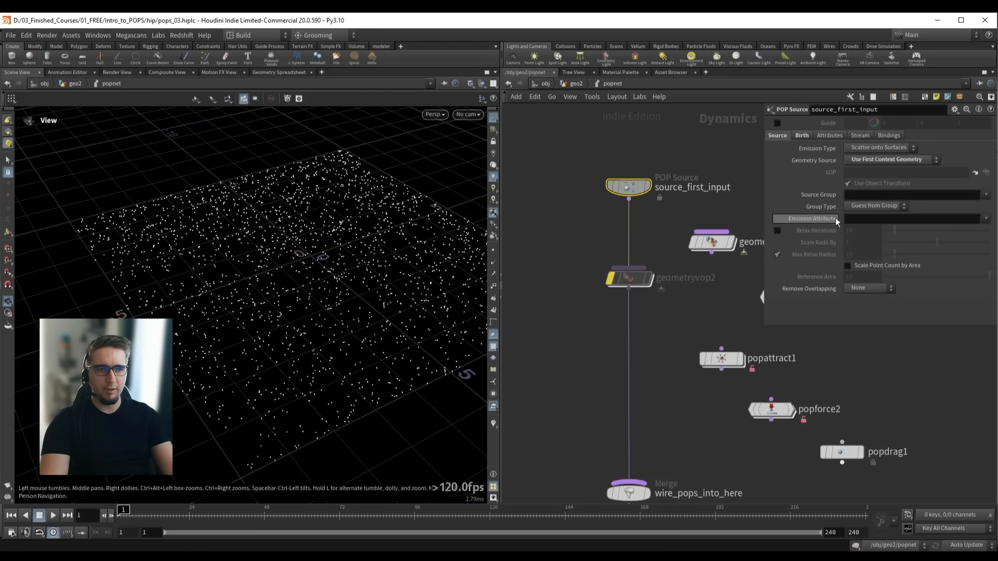
type("e")
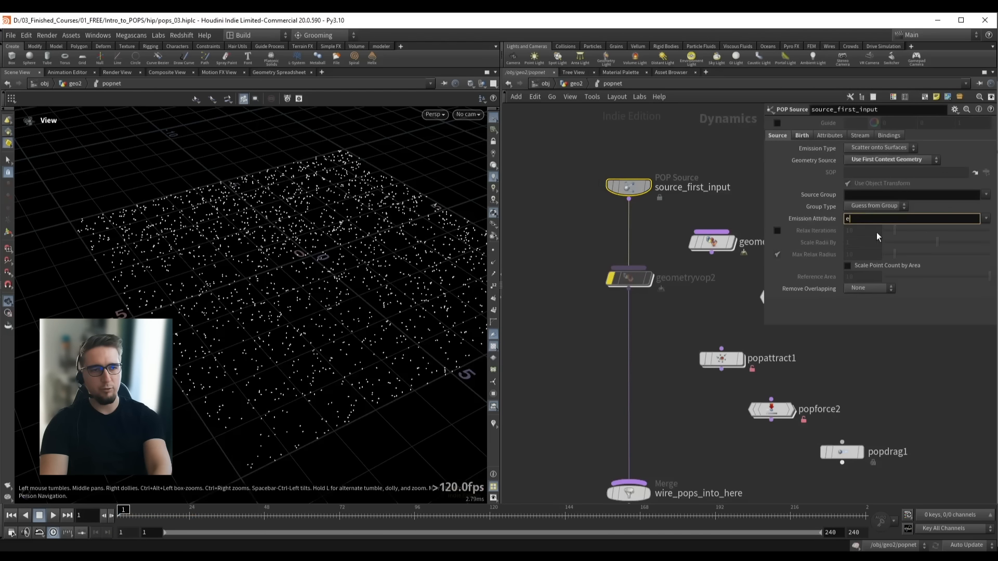
type("mit")
key("Return")
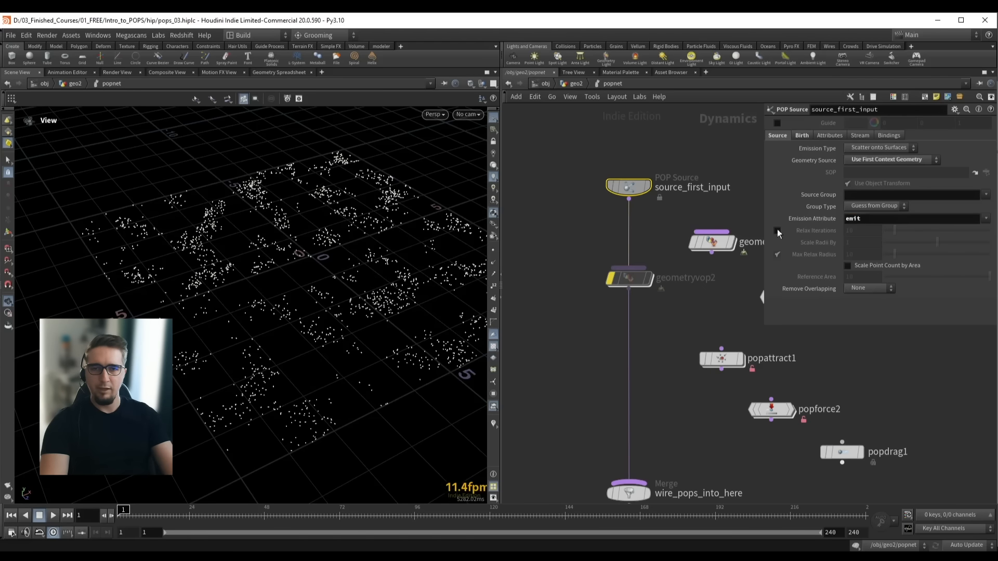
left_click_drag(292, 249, 274, 239)
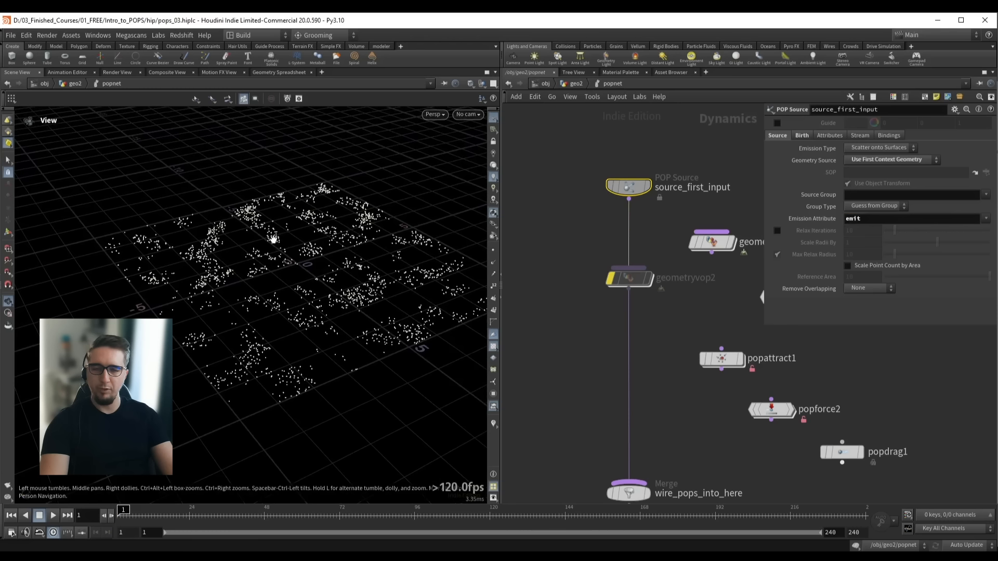
key("Up")
key("ctrl+Up")
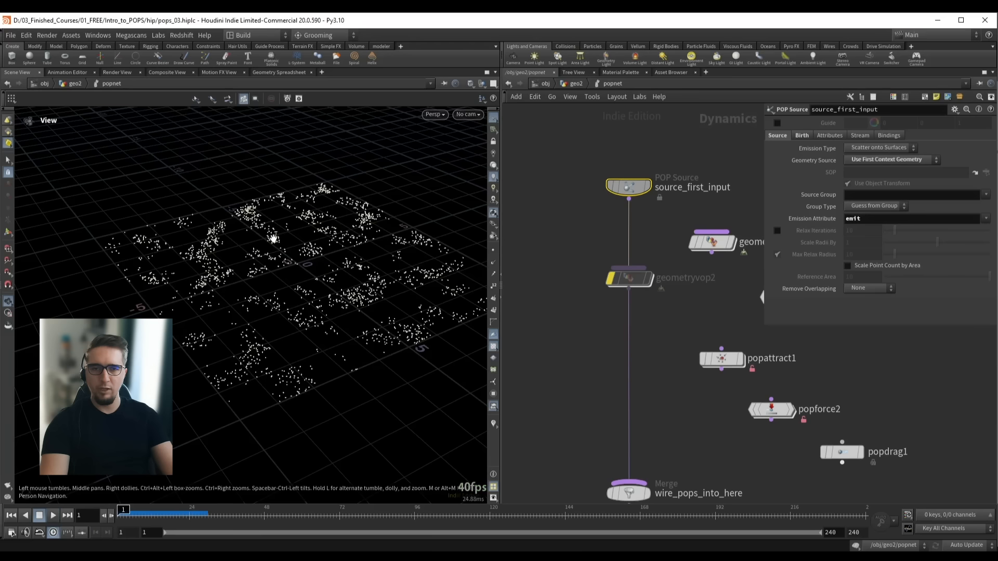
Re-enable the bypassed geometryvop2 node and rename it tornado_vop
left_click_drag(549, 267, 613, 280)
key("b")
left_click(708, 279)
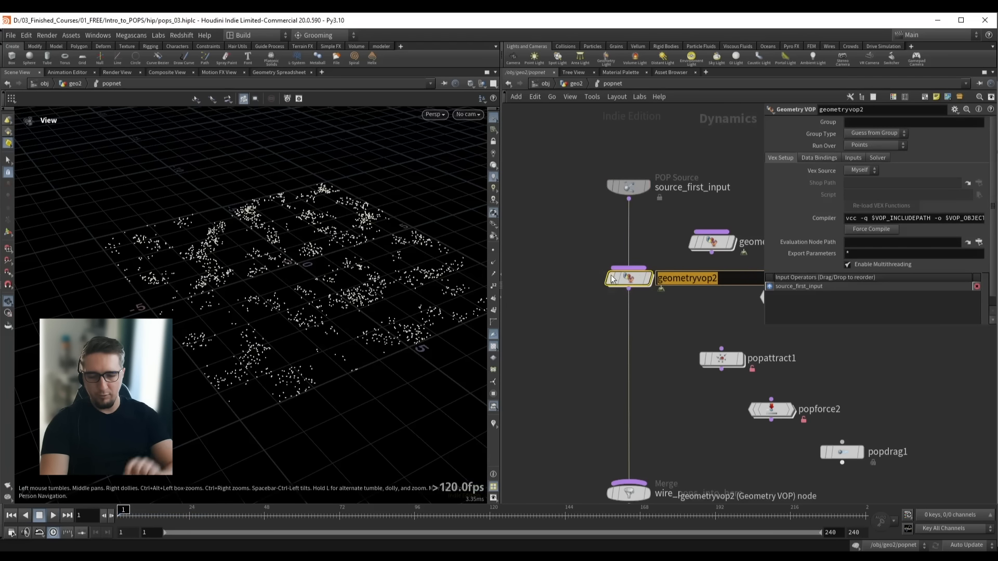
type("tornado_vop")
key("Return")
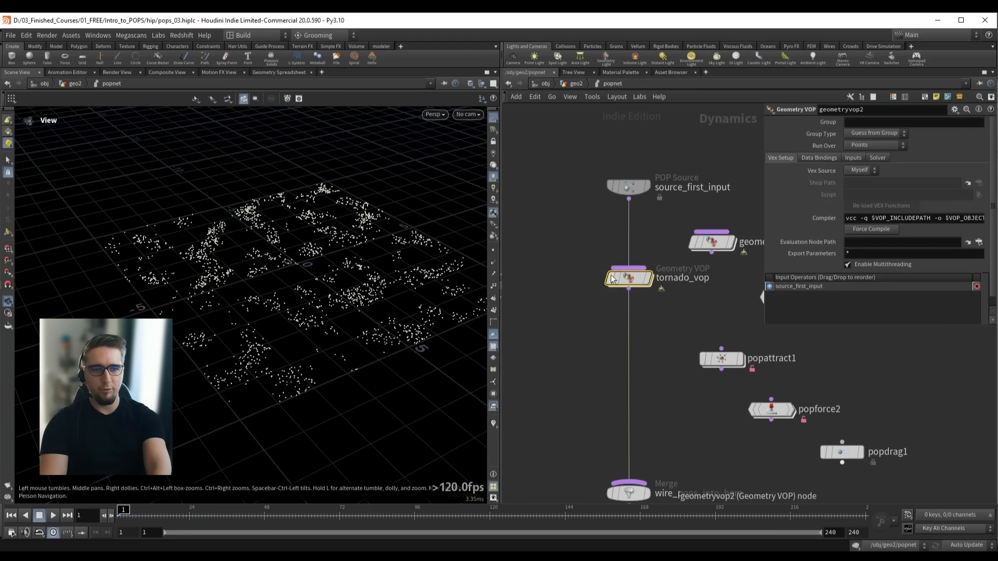
Play through the tornado simulation with finer particle points in the viewport, examining the motion from several angles
key("Up")
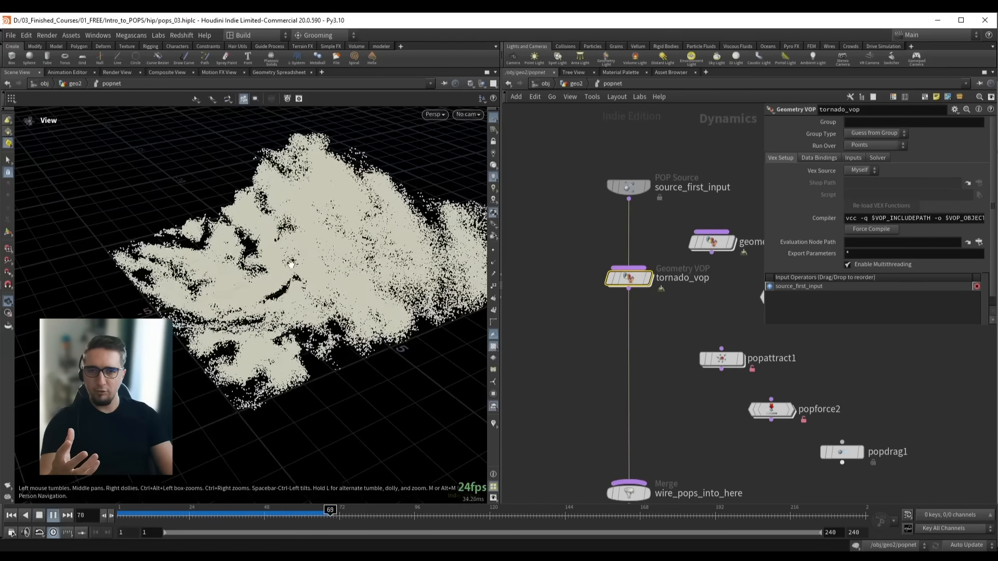
left_click_drag(286, 267, 301, 263)
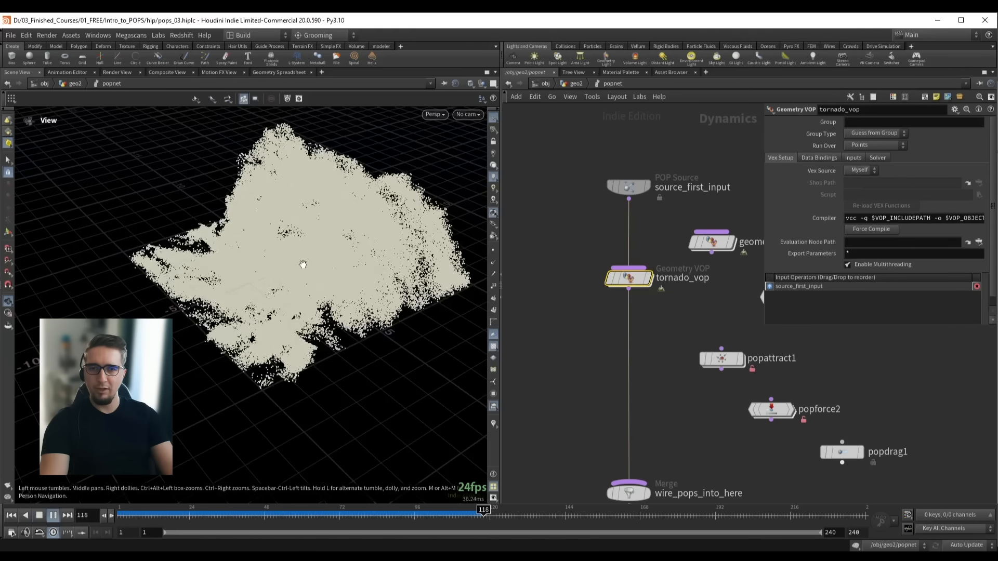
key("Up")
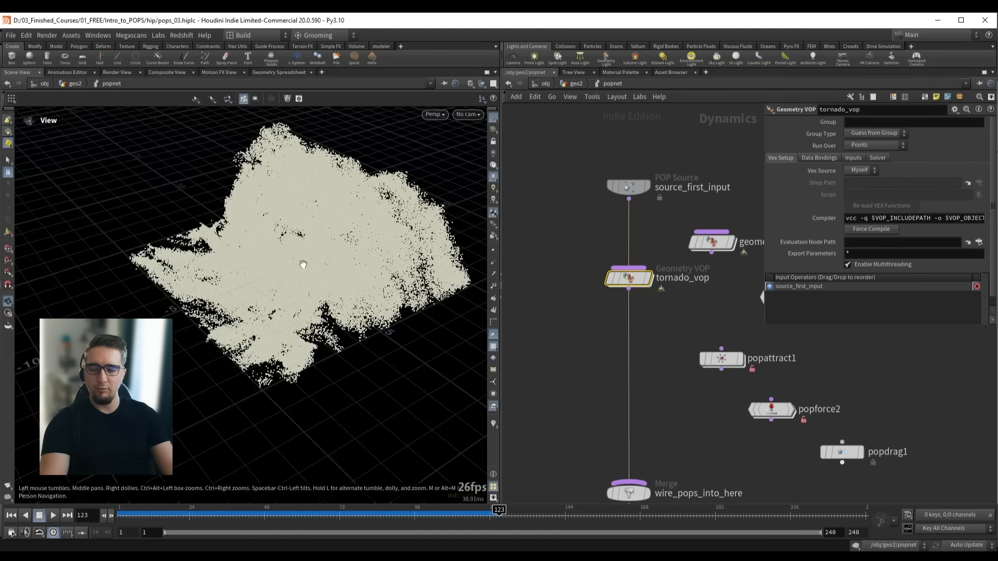
left_click(494, 213)
left_click(541, 451)
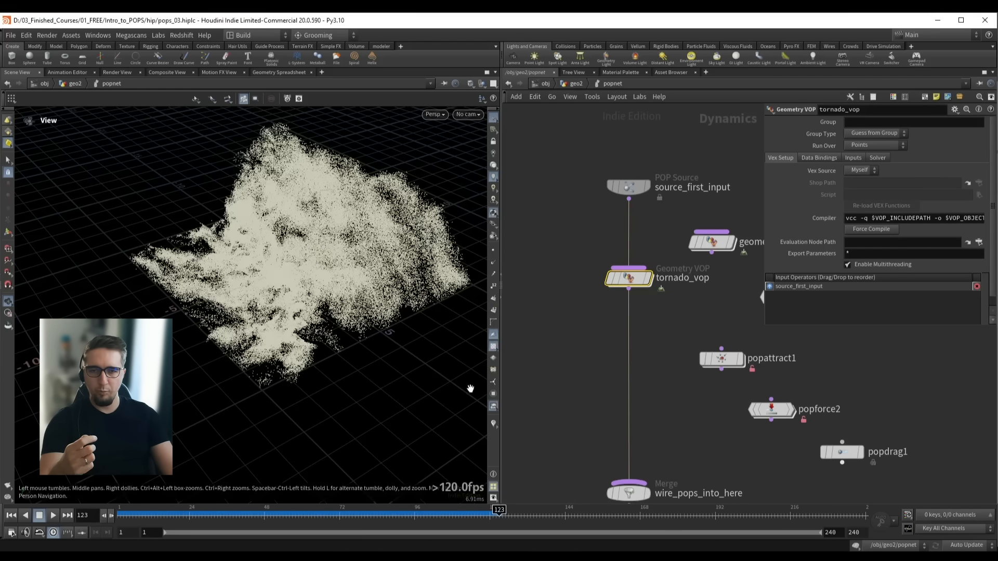
key("Up")
left_click_drag(331, 292, 400, 256)
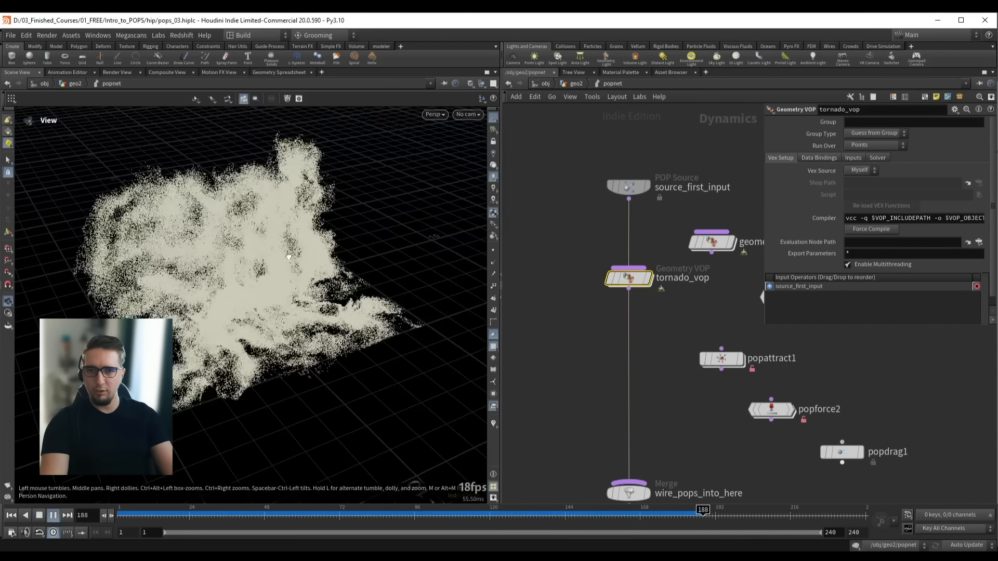
left_click_drag(288, 257, 282, 258)
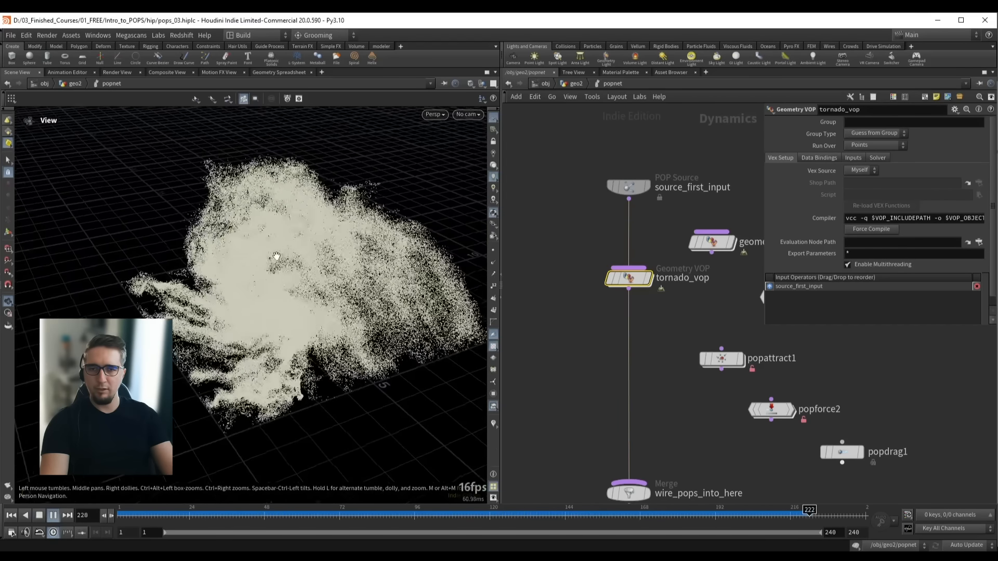
key("Up")
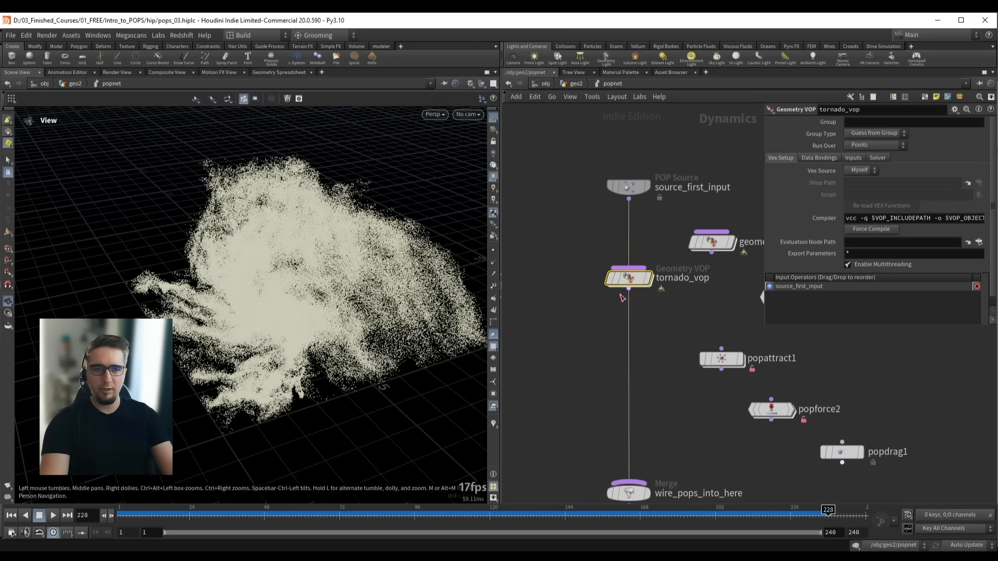
Inside tornado_vop, set Vector 2 of cross1 to 0, 1, 0 and replay the simulation from the first frame
double_click(628, 278)
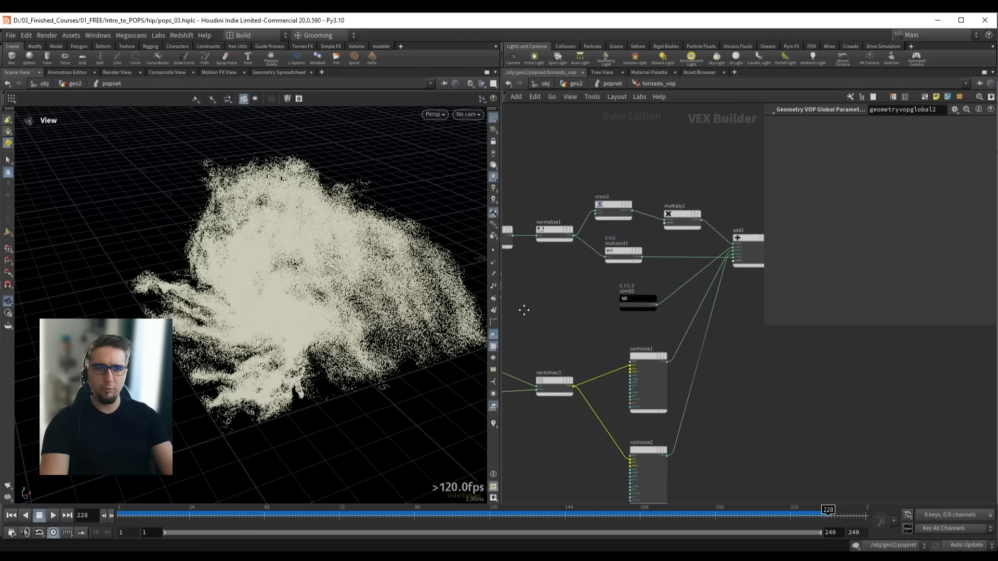
left_click_drag(597, 217, 596, 219)
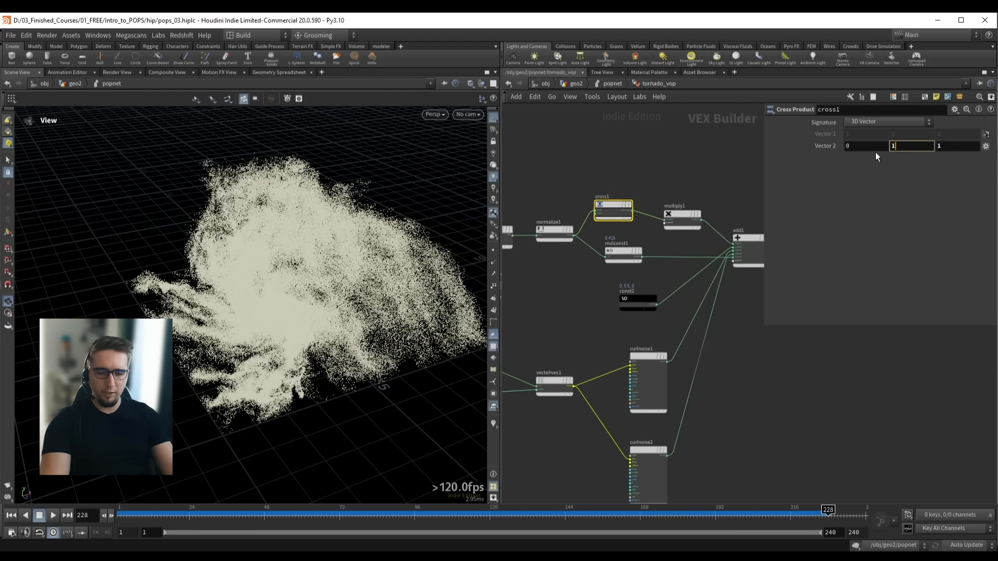
left_click_drag(945, 147, 928, 147)
type("0")
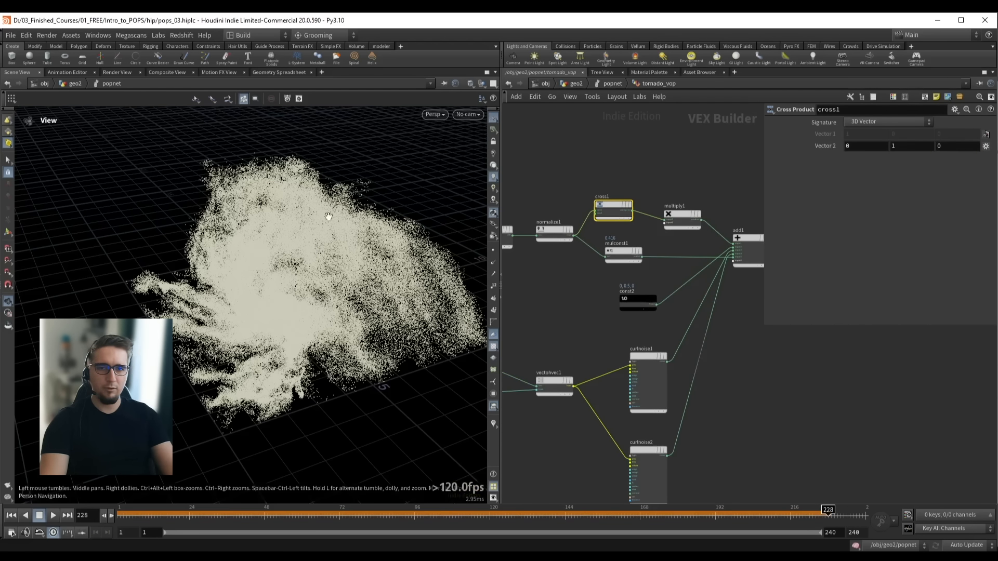
left_click_drag(328, 217, 311, 286)
key("ctrl+Up")
key("Up")
key("Up")
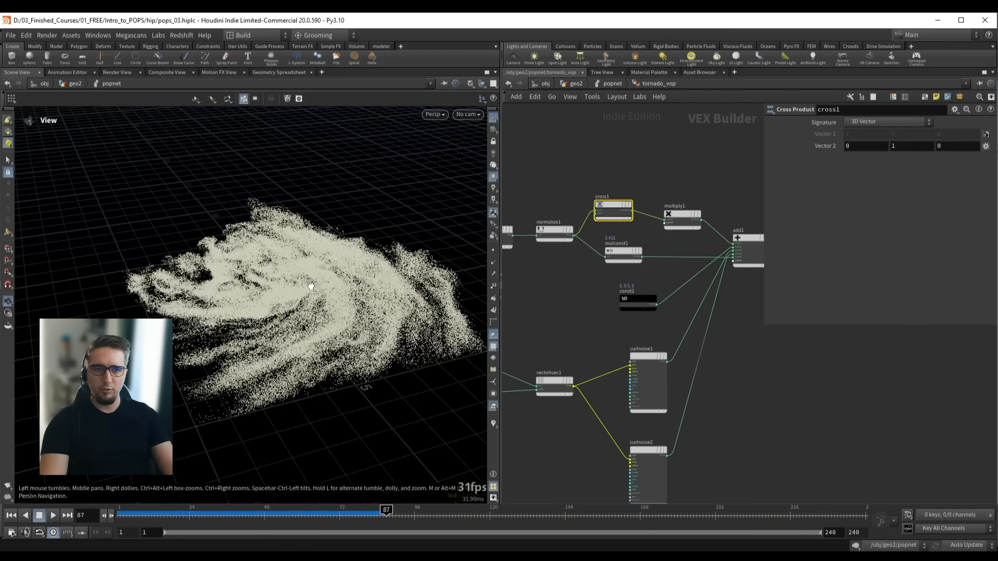
Set the const2 vector to 0, 1, 0 for a stronger upward push and replay the simulation from the start
left_click(639, 303)
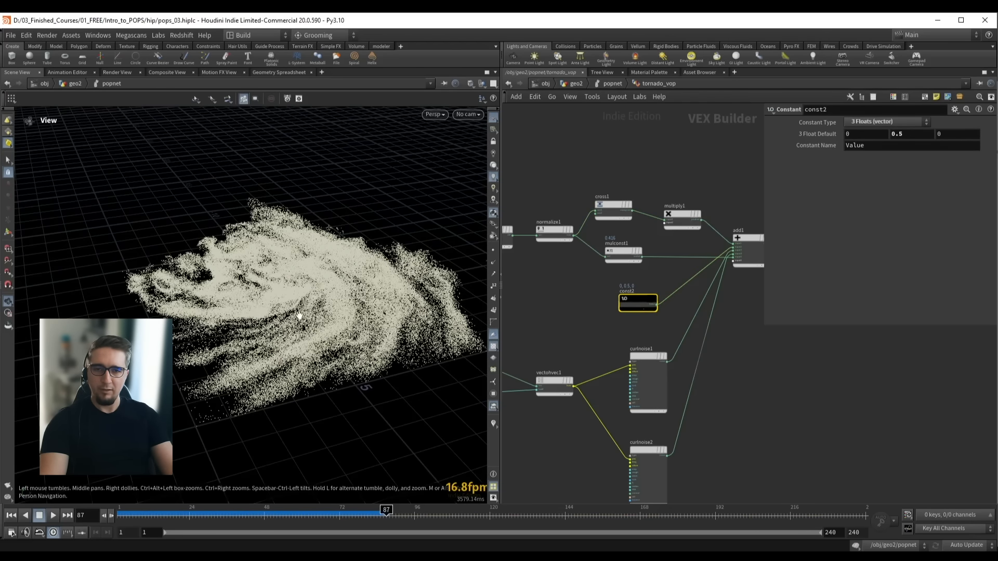
left_click_drag(297, 317, 311, 290)
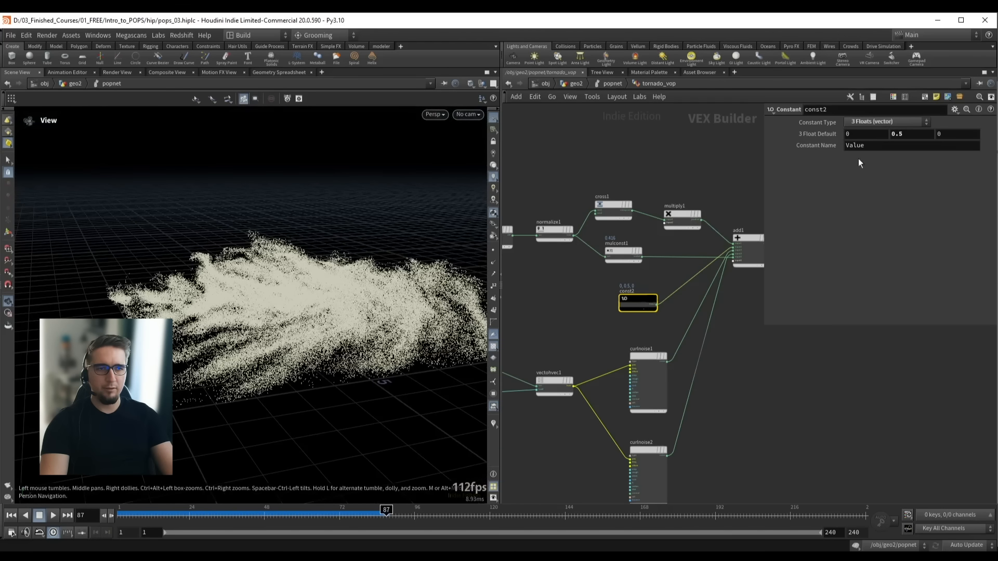
scroll(576, 314, "up", 3)
left_click_drag(600, 284, 668, 313)
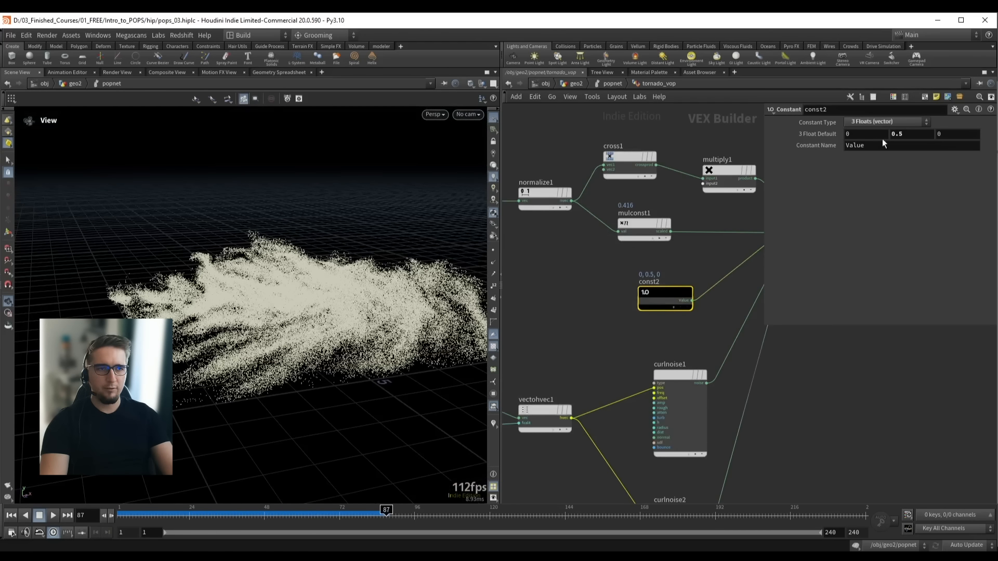
key("Return")
scroll(341, 304, "down", 2)
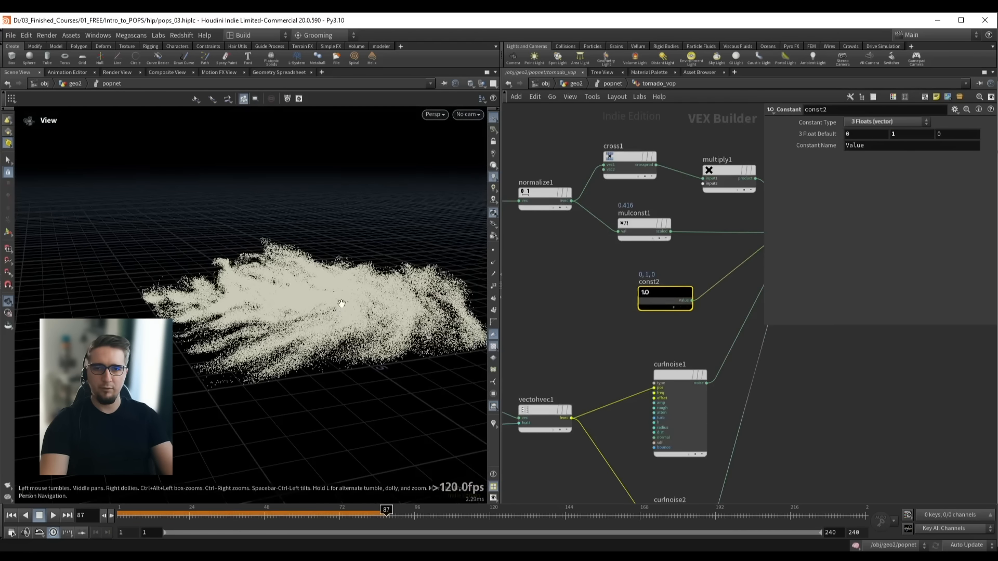
key("ctrl+Up")
key("Up")
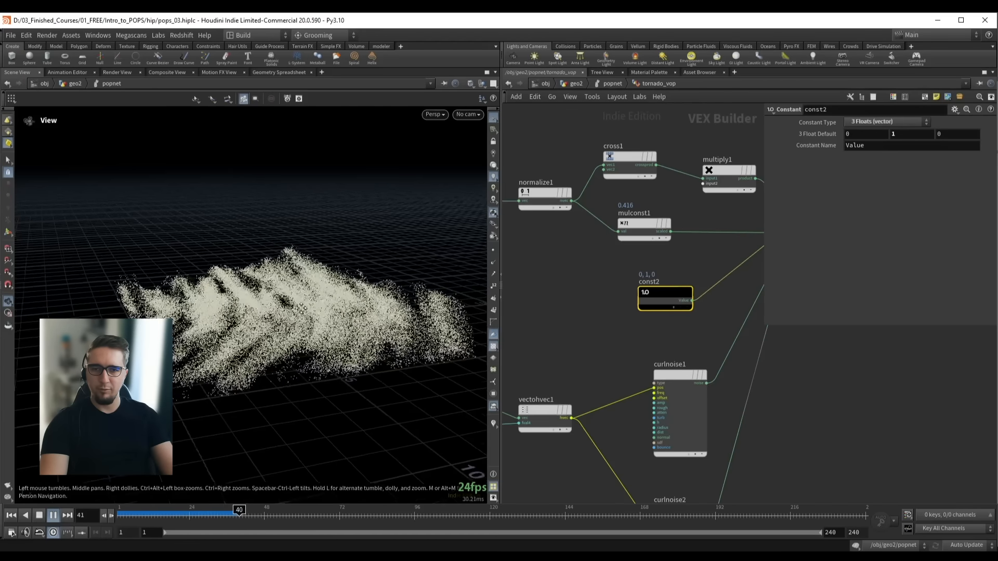
left_click_drag(344, 290, 258, 323)
Return to the geo2 network, display attribvop1 and rename it add_noise
key("u")
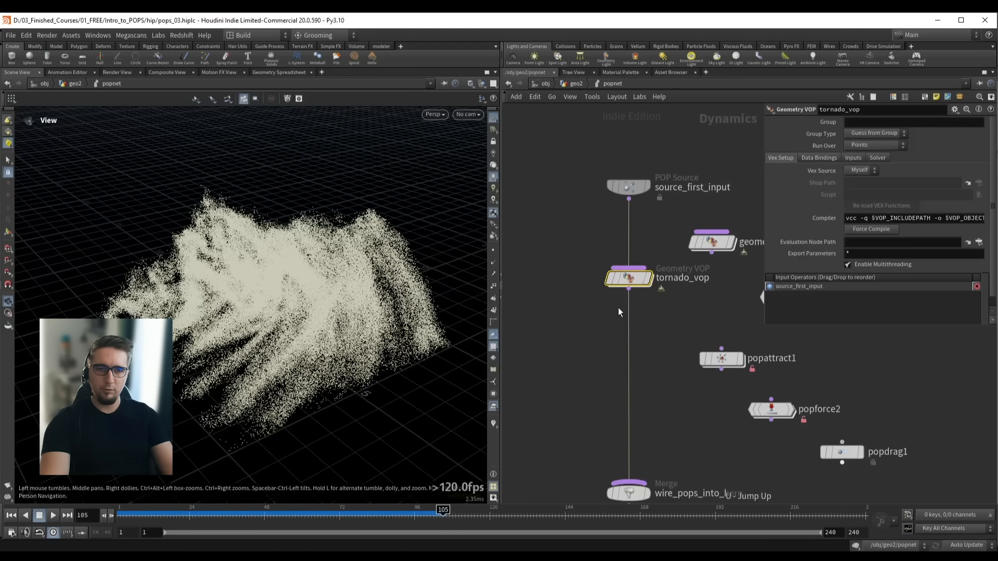
key("u")
left_click(616, 294)
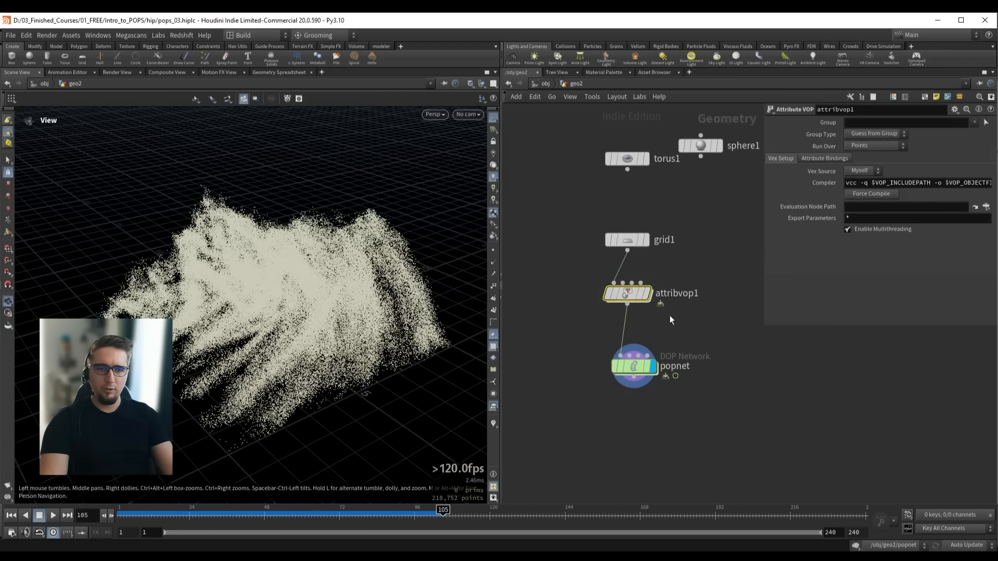
key("r")
double_click(676, 294)
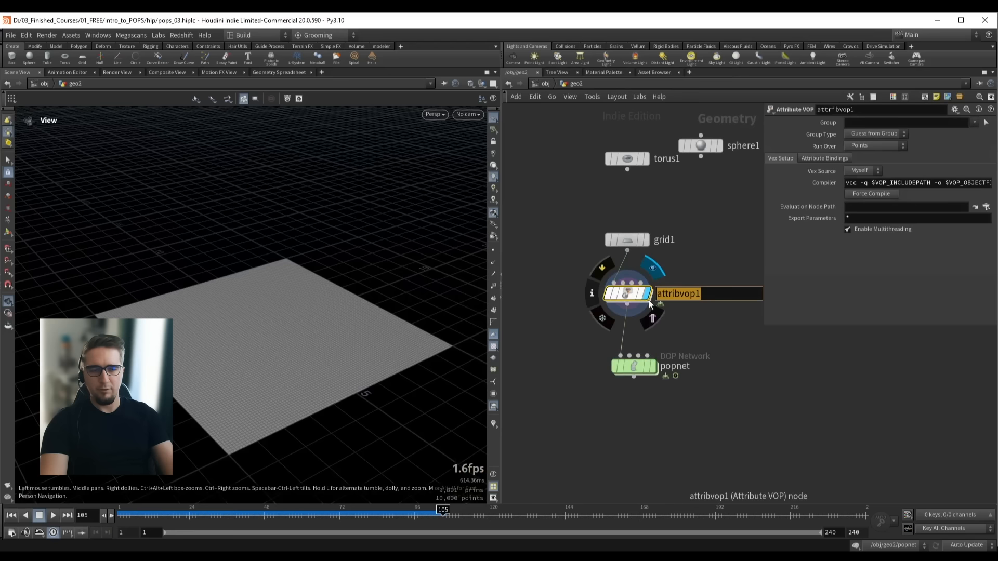
type("add_noise")
key("Return")
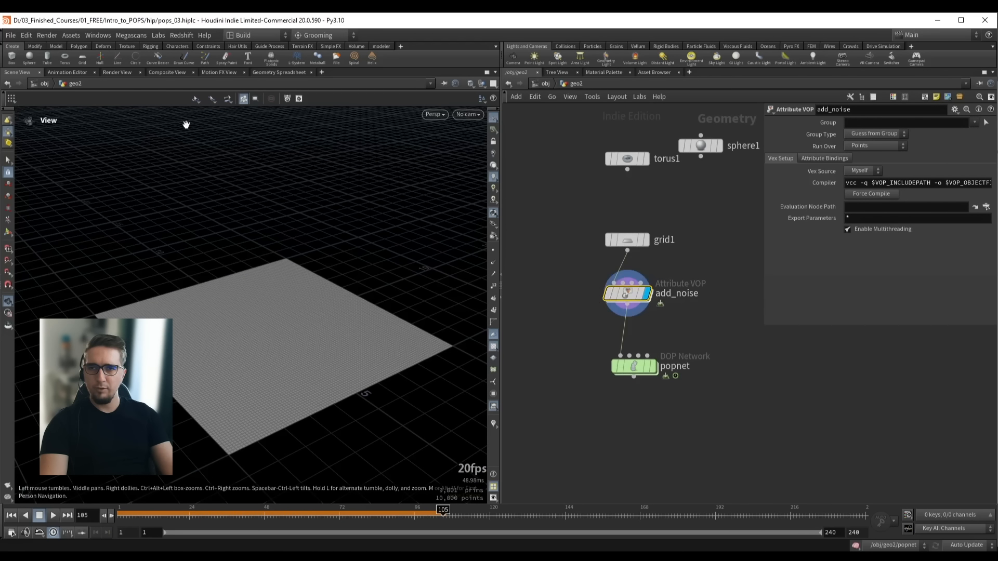
Sort the grid points' spreadsheet data by emit in both directions to examine the attribute's lowest and highest values
left_click(272, 73)
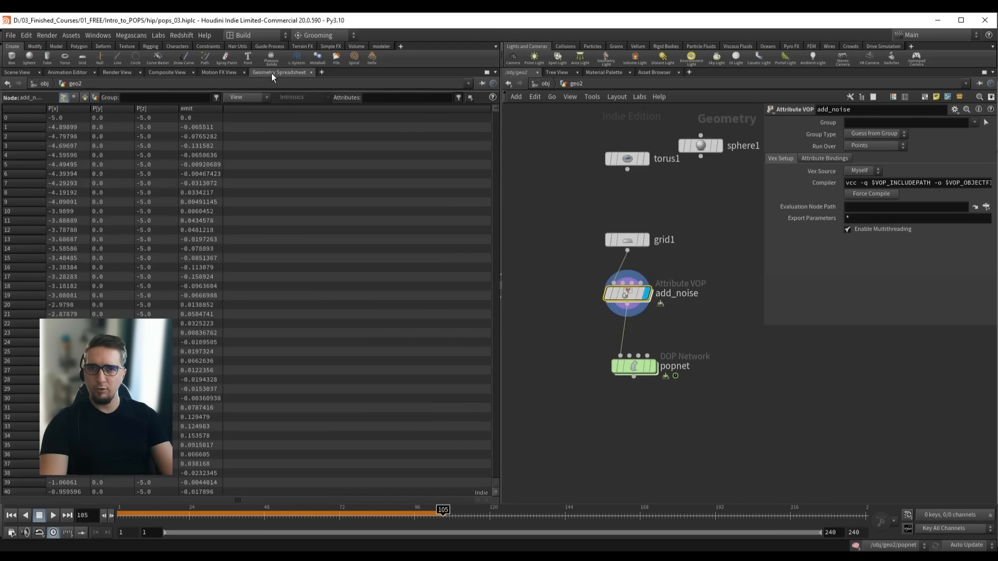
left_click(200, 107)
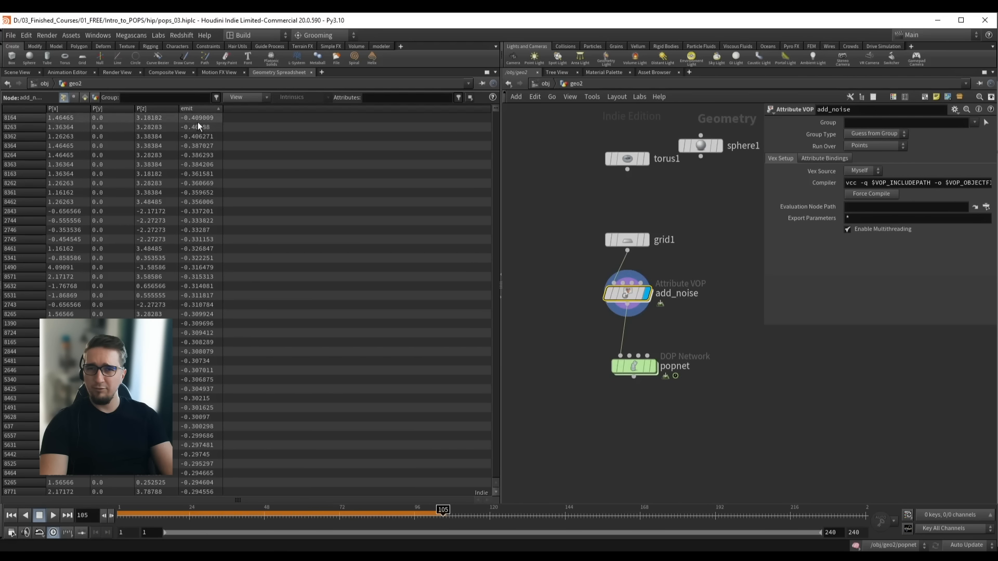
left_click(201, 110)
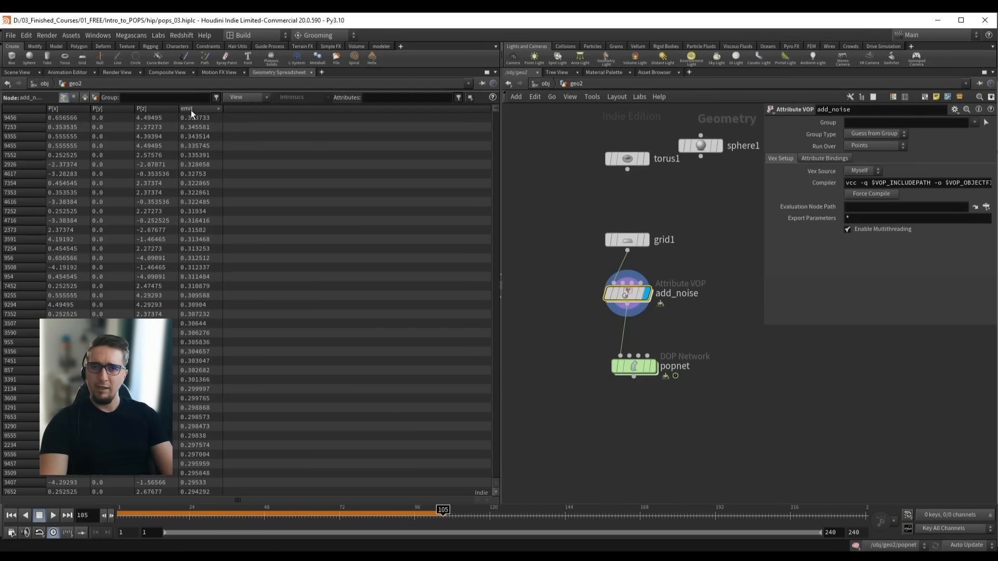
left_click(191, 110)
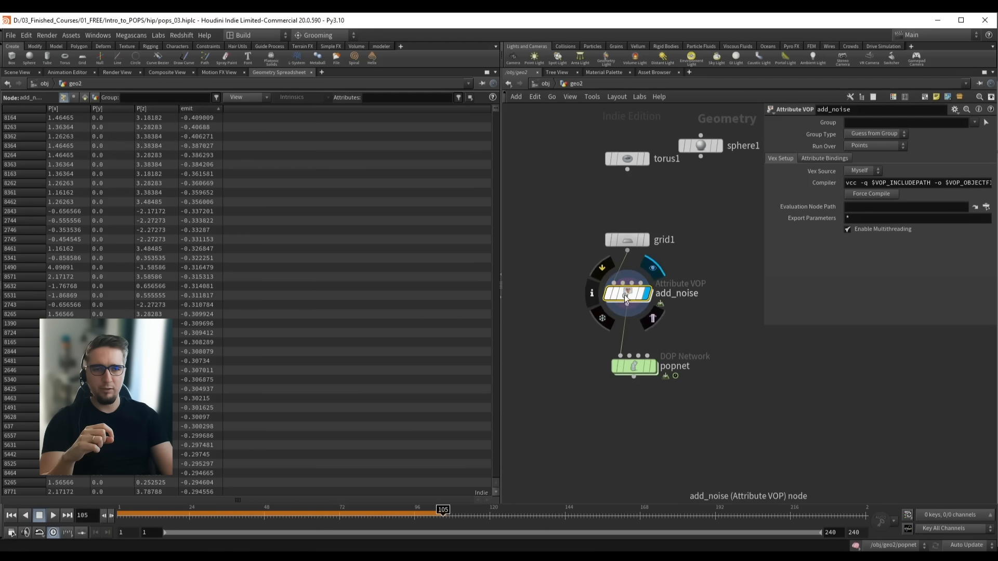
Inside add_noise, insert a Fit Range node on the wire between aaflownoise1 and the emit bind node
double_click(621, 294)
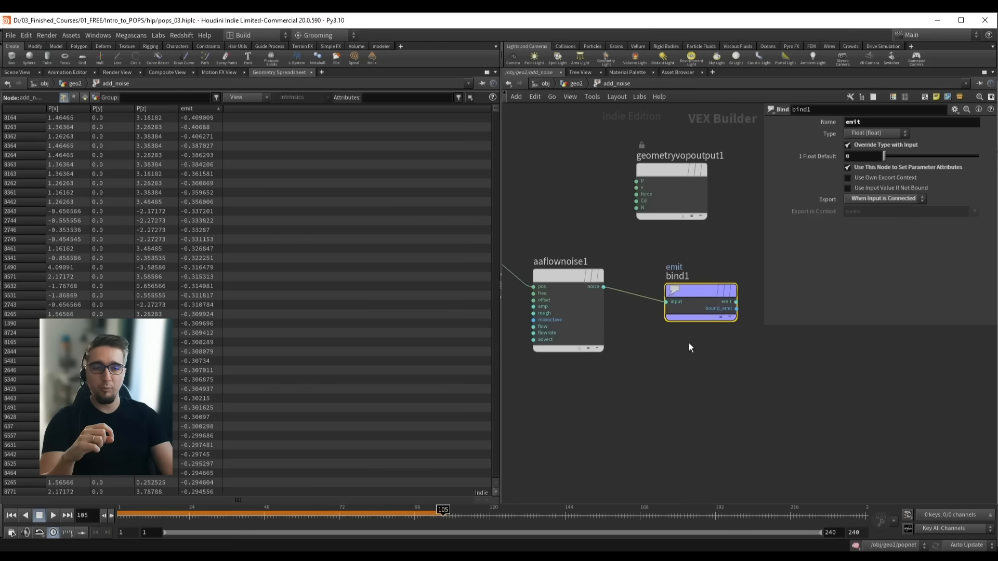
key("Tab")
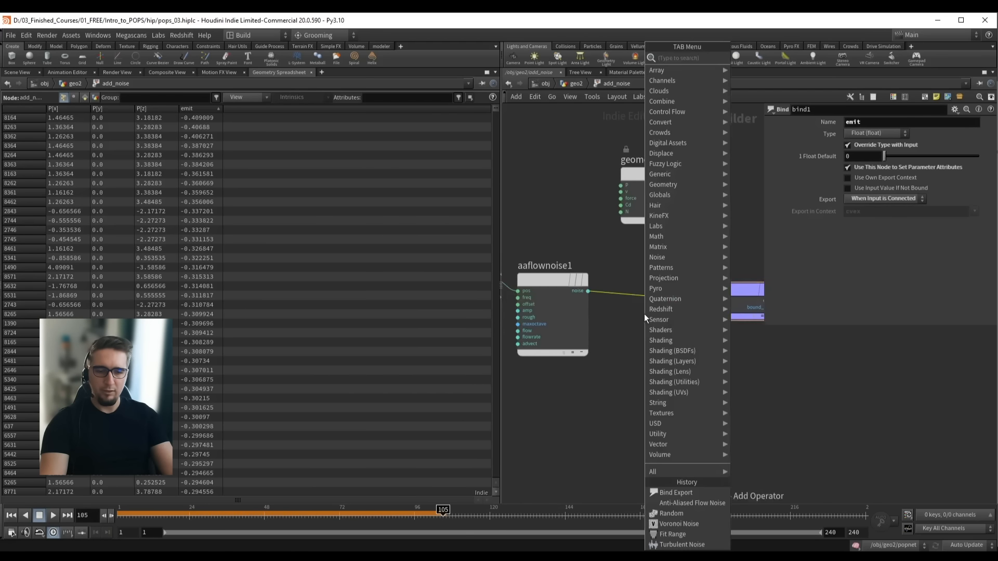
type("fit ra")
key("Return")
left_click(680, 306)
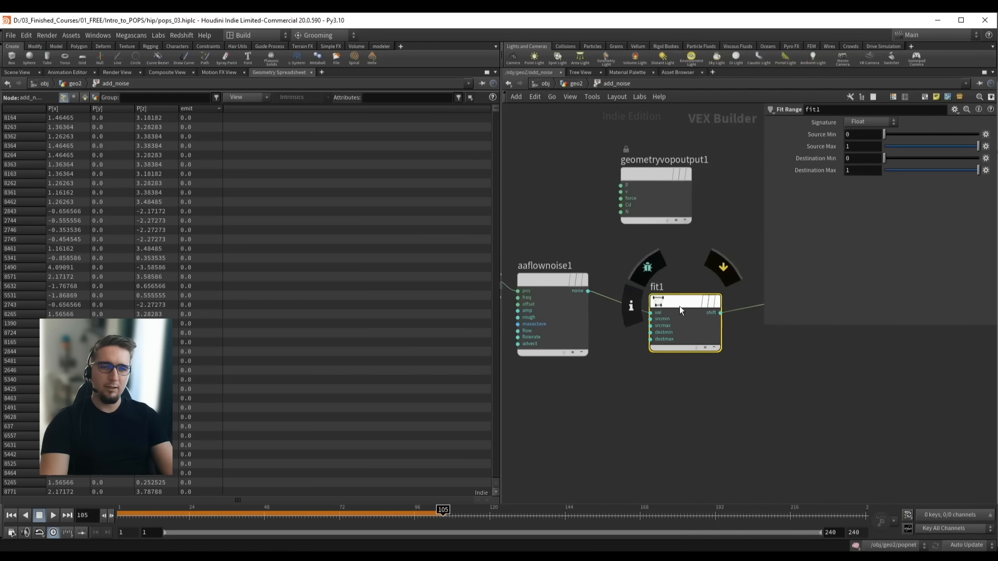
left_click_drag(679, 307, 669, 298)
middle_click_drag(709, 246, 649, 248)
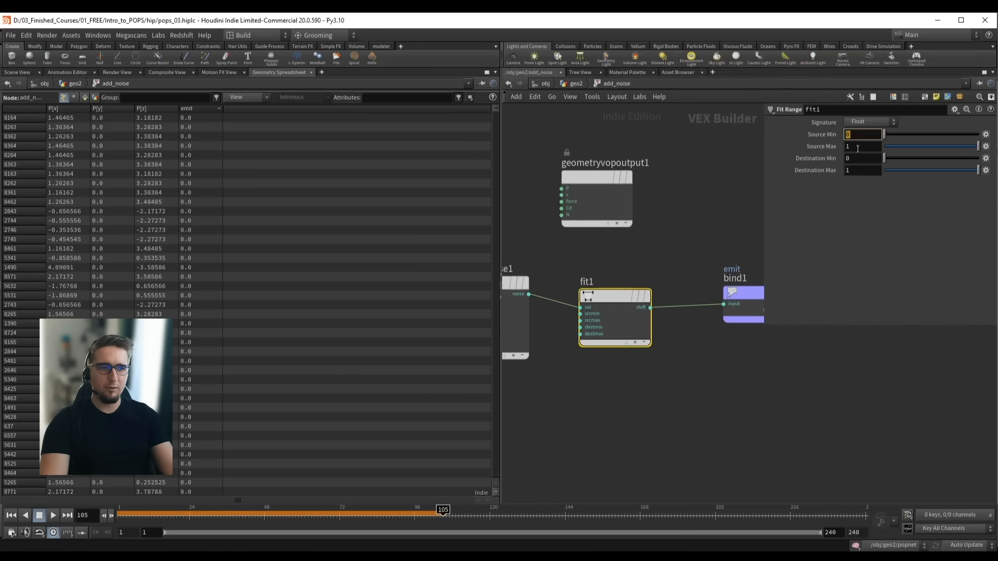
Set the fit1 node's Source Min to -0.5 and Source Max to 0.5
type("-0.5")
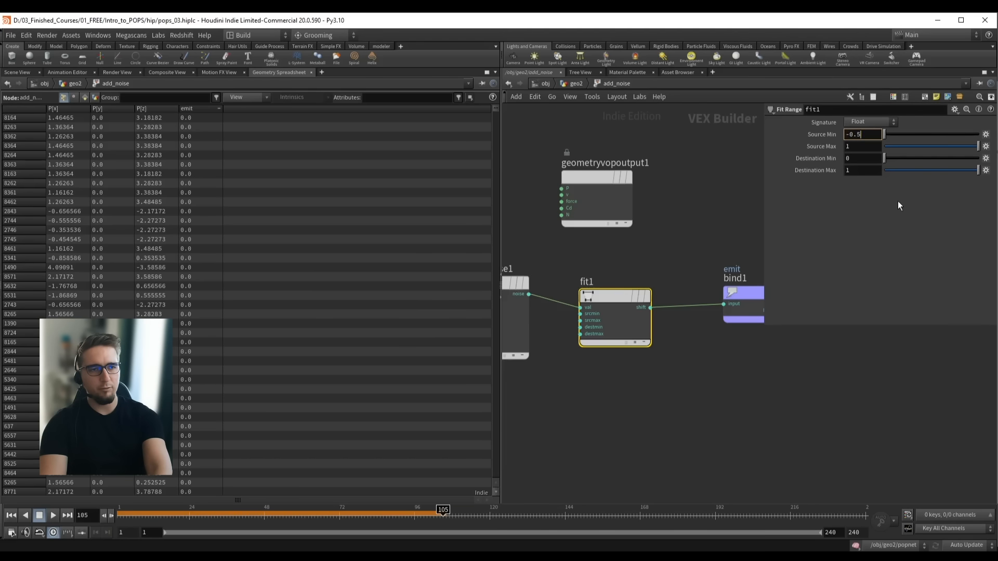
key("Tab")
type(".5")
key("Return")
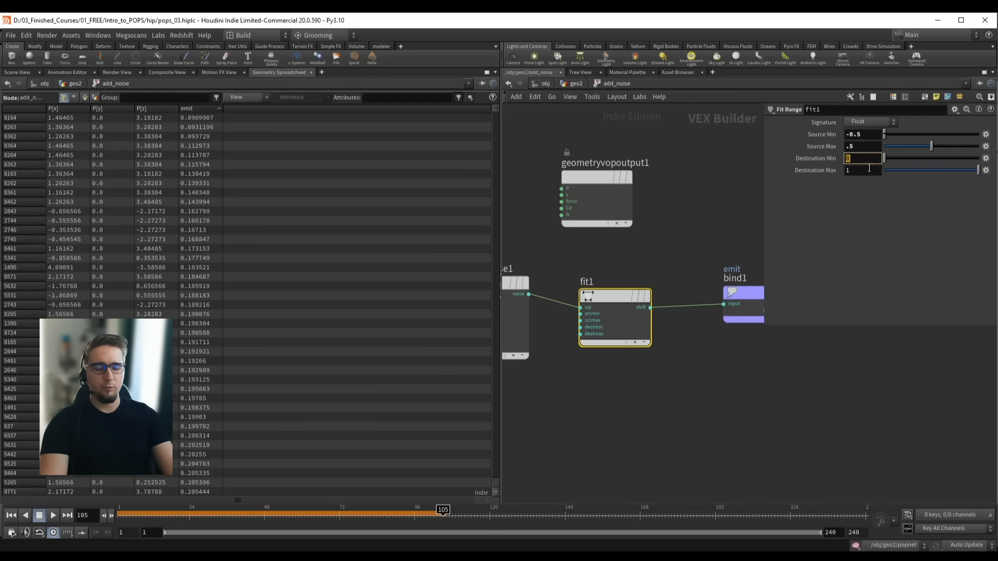
left_click(194, 109)
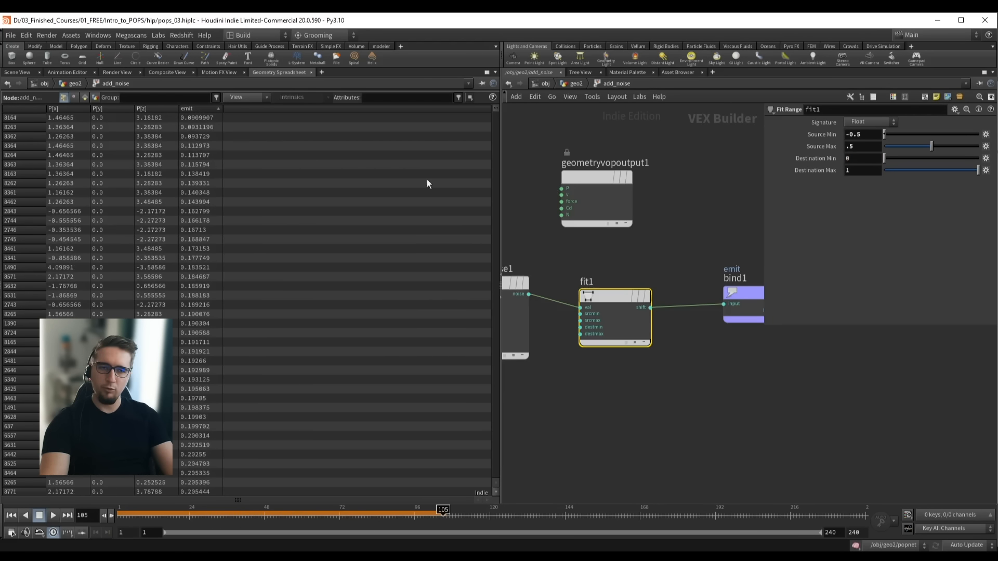
Return to the geo2 network, display popnet in the scene view, and play the particle simulation from the start twice
key("u")
left_click(633, 366)
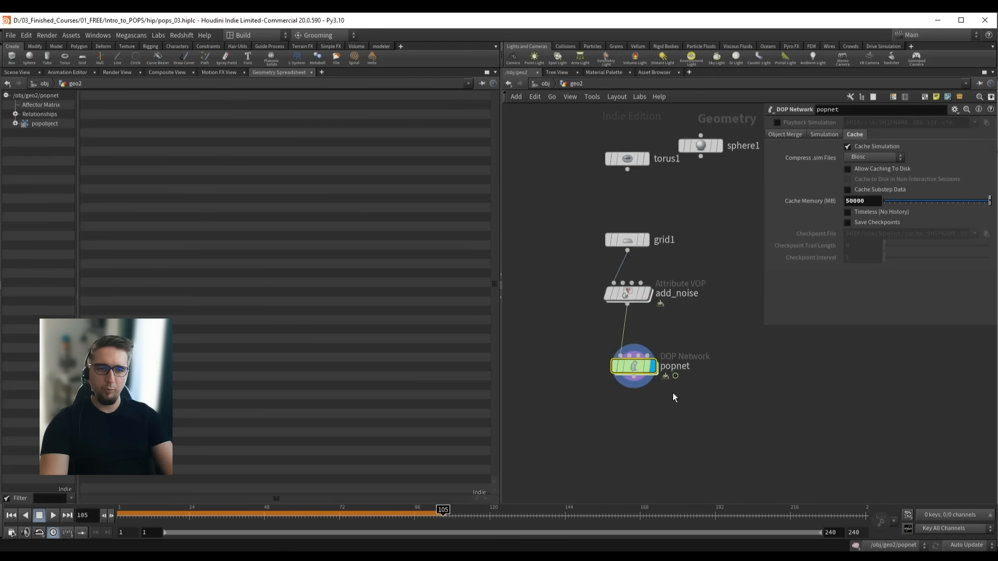
left_click(15, 75)
key("ctrl+Up")
key("Up")
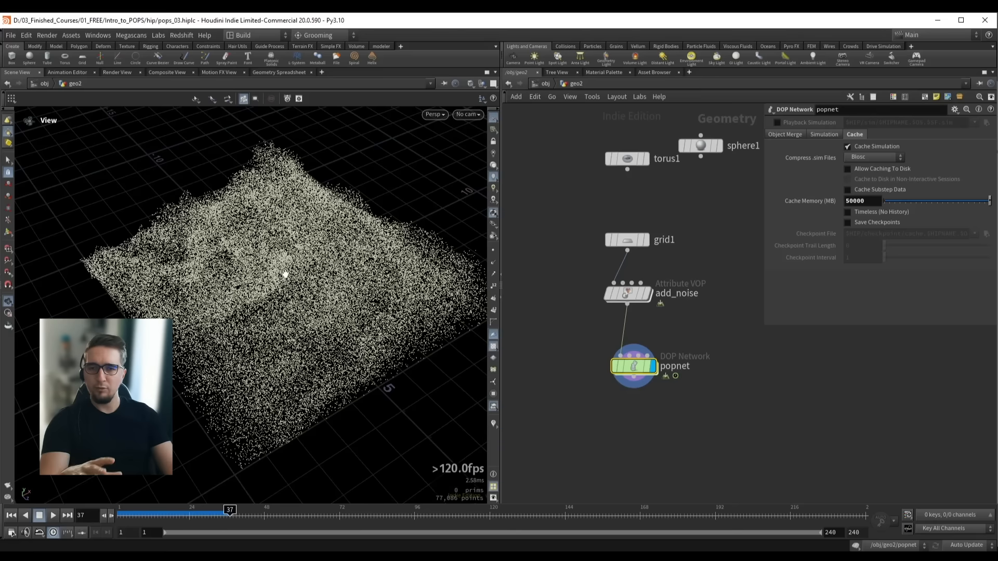
key("Up")
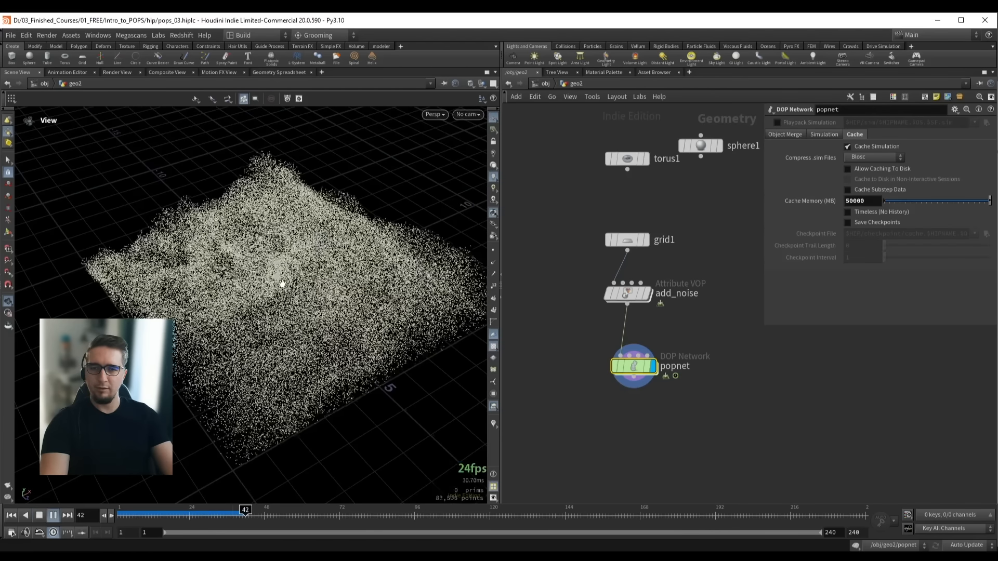
key("Up")
key("ctrl+Up")
key("Up")
key("Up")
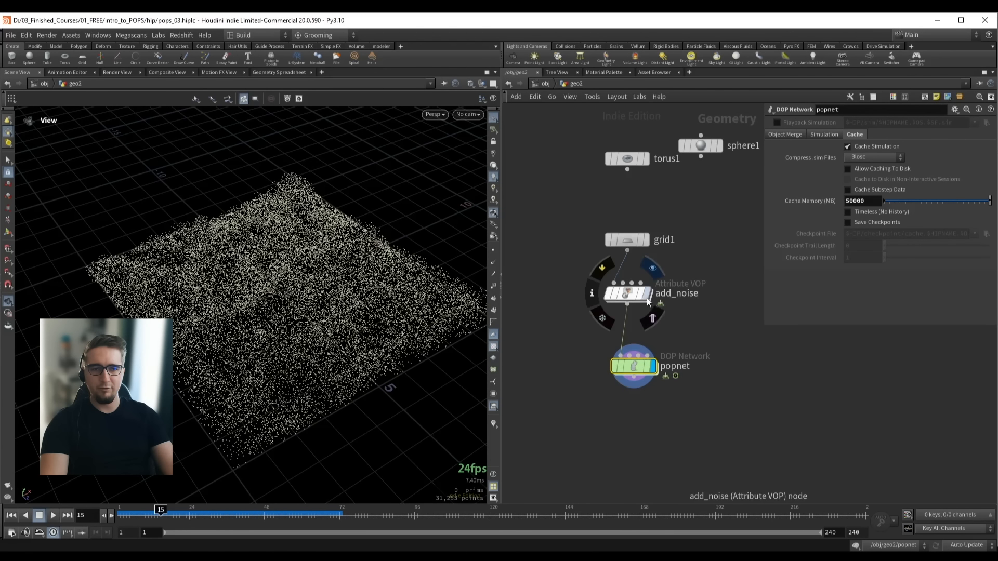
Inside add_noise, set fit1's Source Min to -0.3 and replay the simulation from the first frame
double_click(630, 298)
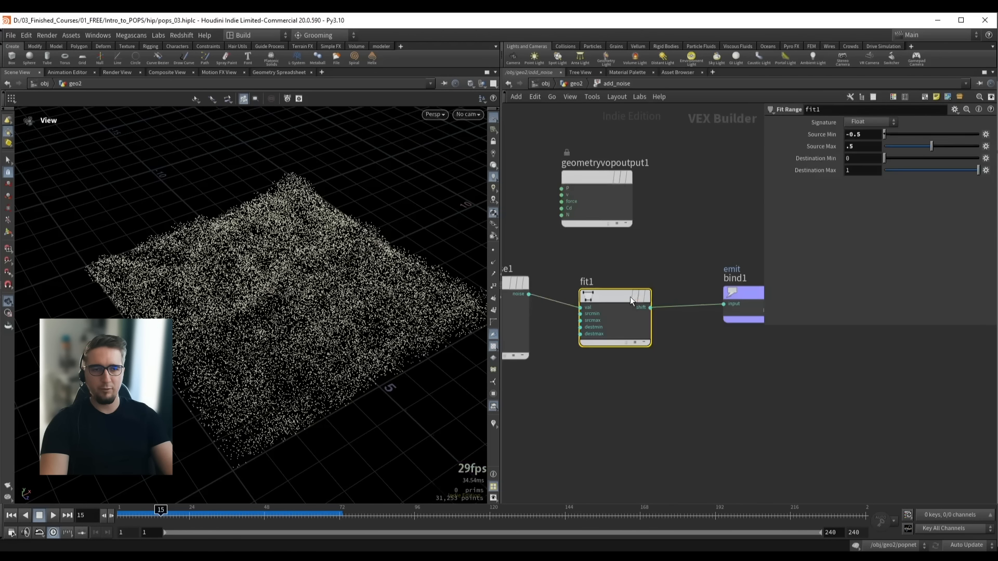
key("BackSpace")
type("3")
key("Return")
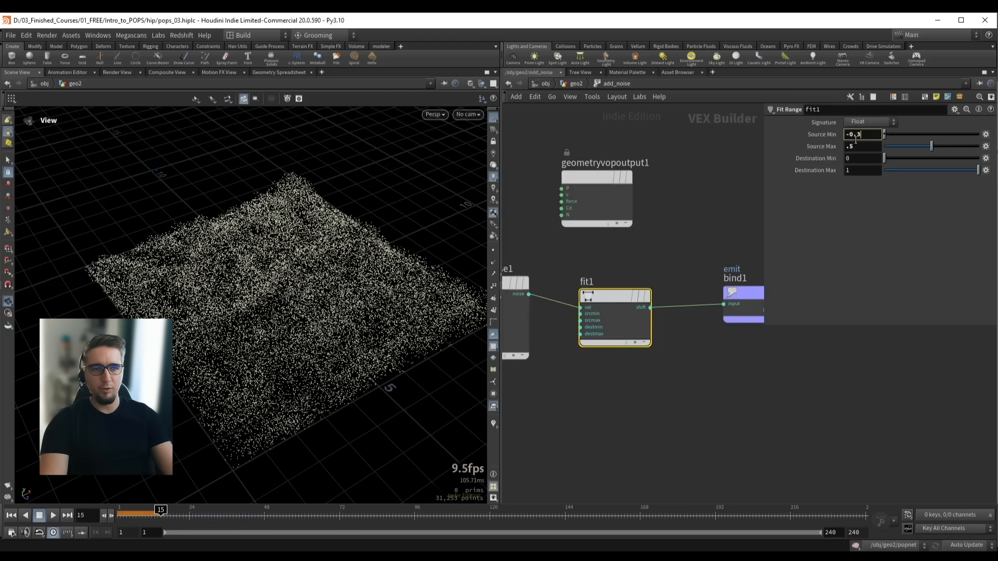
left_click(700, 204)
key("ctrl+Up")
key("Up")
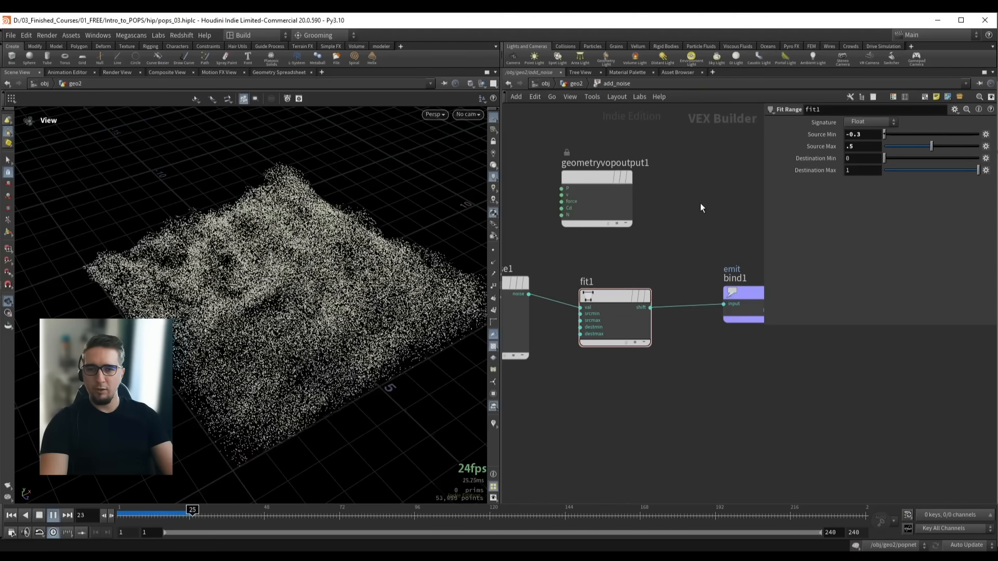
key("Up")
key("ctrl+Up")
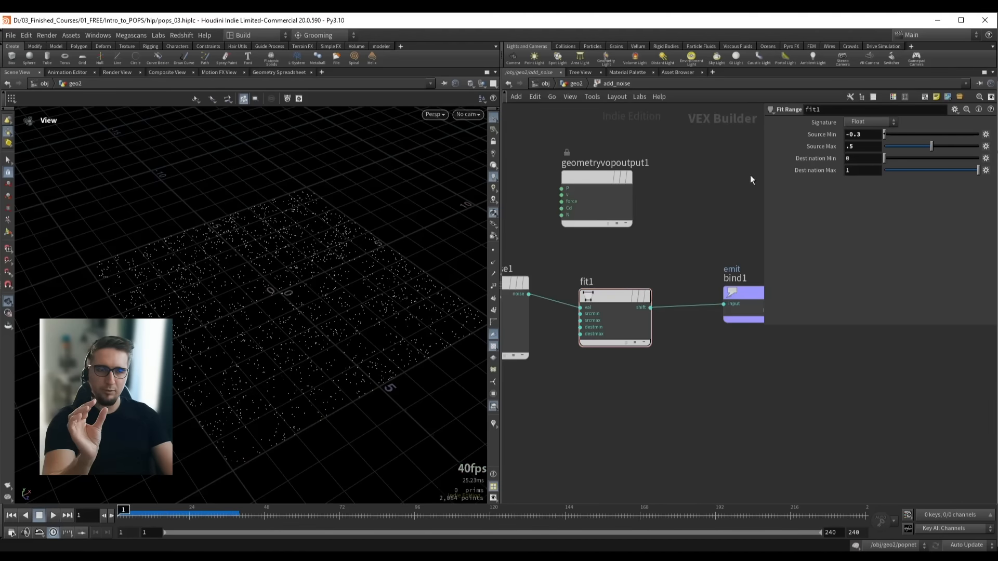
Set fit1's Source Min to -0.1 and Source Max to 0.227, and play the simulation to check the emission pattern
key("BackSpace")
type("2")
key("Return")
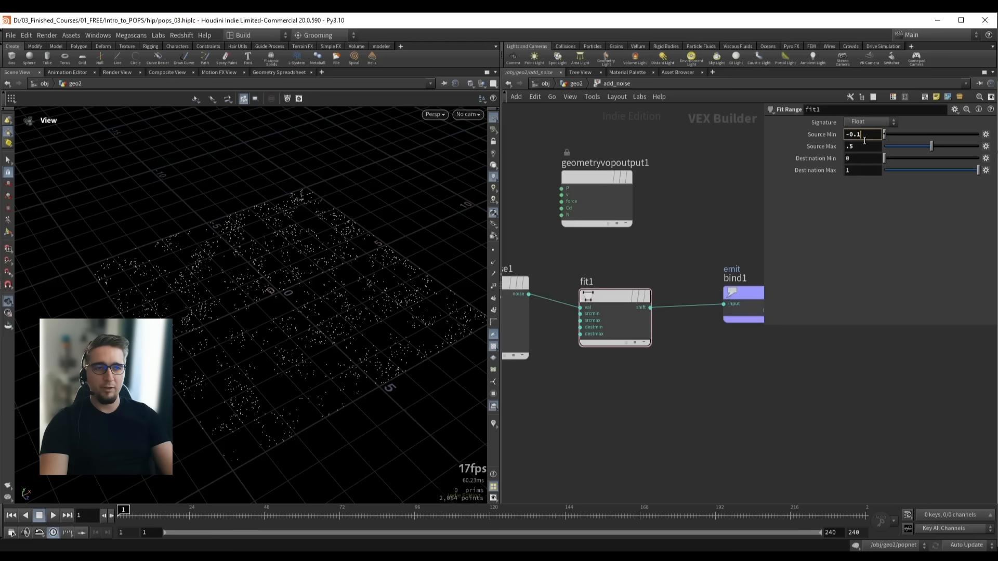
left_click(865, 148)
left_click_drag(917, 151, 906, 151)
key("Up")
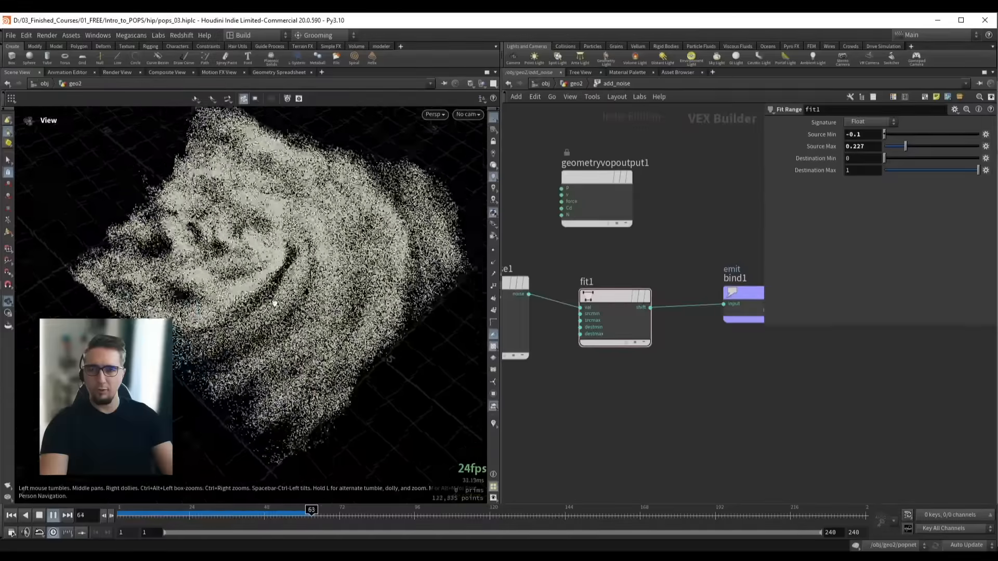
left_click_drag(275, 254, 269, 281)
key("Up")
key("ctrl+Up")
Set the 3D Frequency of aaflownoise1 to 0.6 on all three axes
middle_click_drag(588, 258, 734, 241)
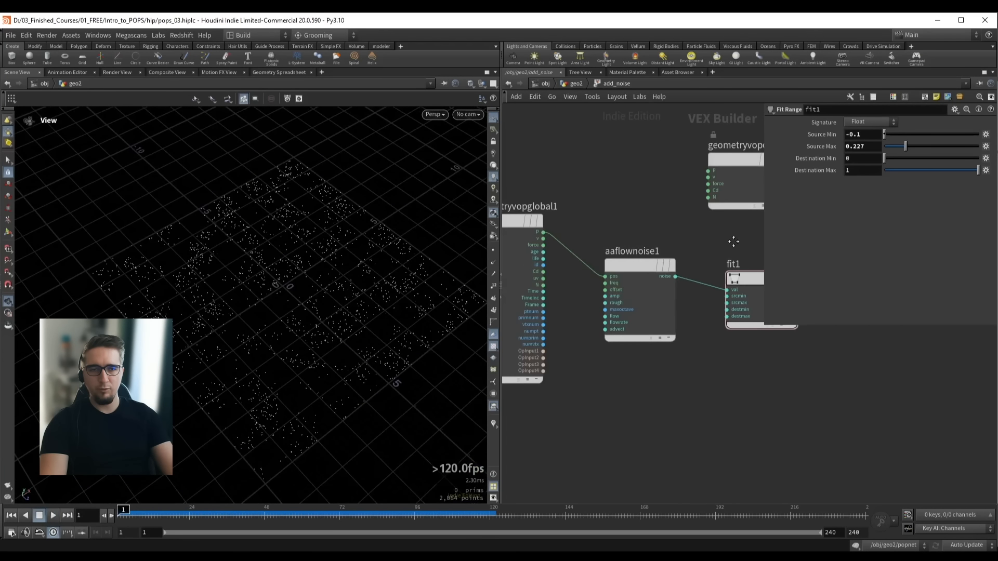
left_click(644, 271)
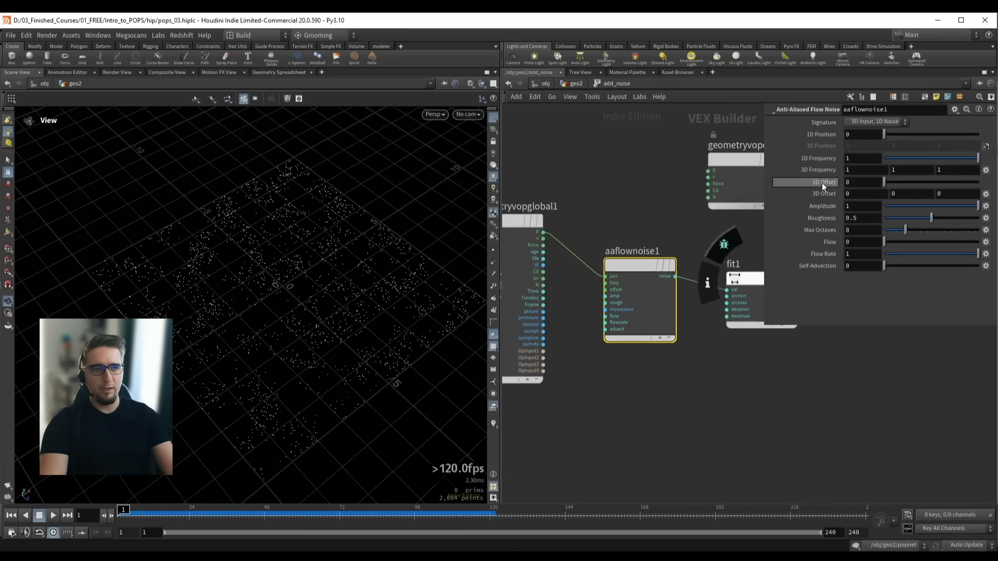
middle_click_drag(821, 169, 798, 171)
middle_click_drag(619, 182, 647, 157)
mouse_move(312, 250)
left_mouse_down()
mouse_move(298, 272)
mouse_move(321, 298)
mouse_move(308, 252)
left_mouse_up()
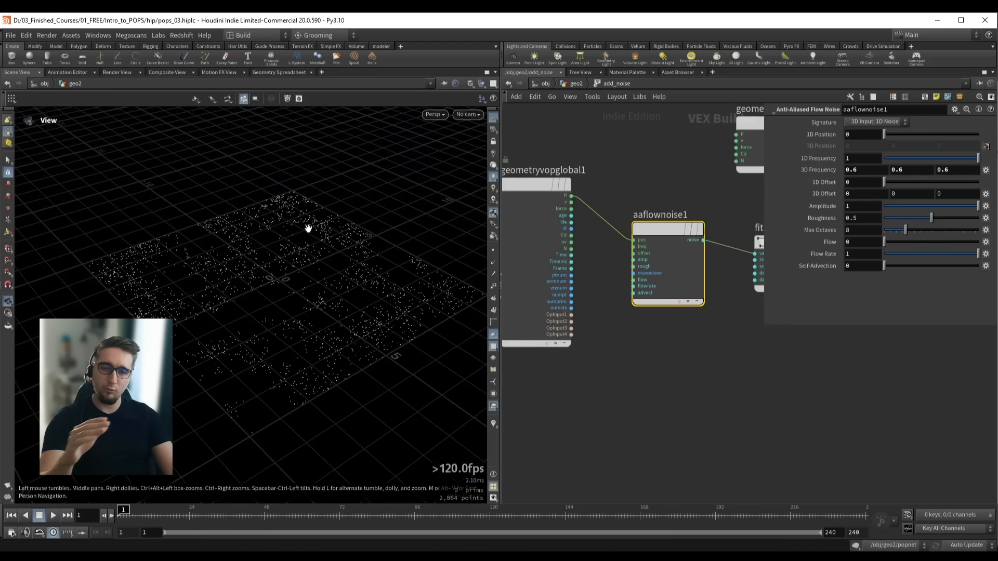
Move the geometryvopglobal1 node farther away from aaflownoise1 to make room between them
middle_click_drag(608, 180, 656, 154)
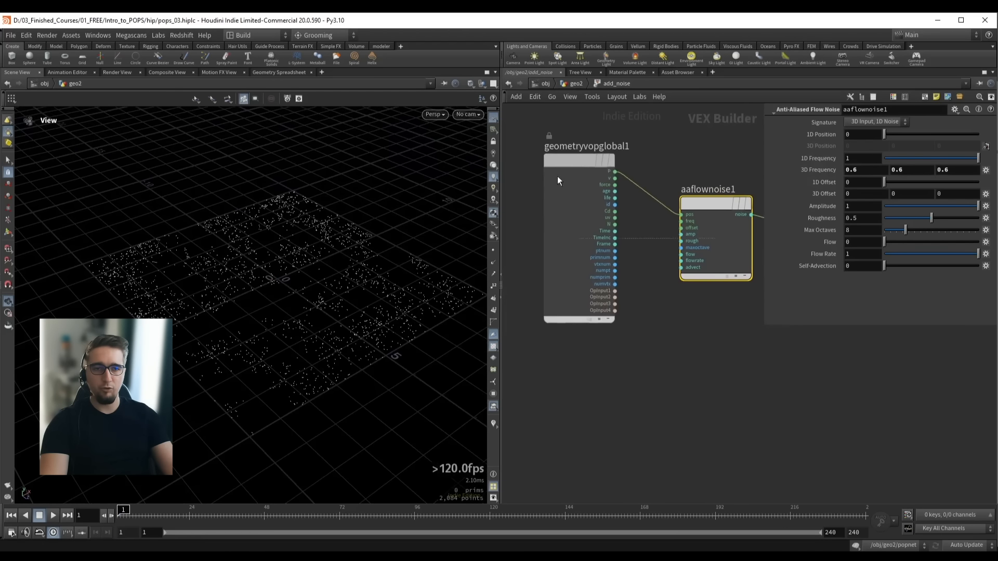
left_click_drag(588, 167, 544, 187)
middle_click_drag(620, 255, 593, 263)
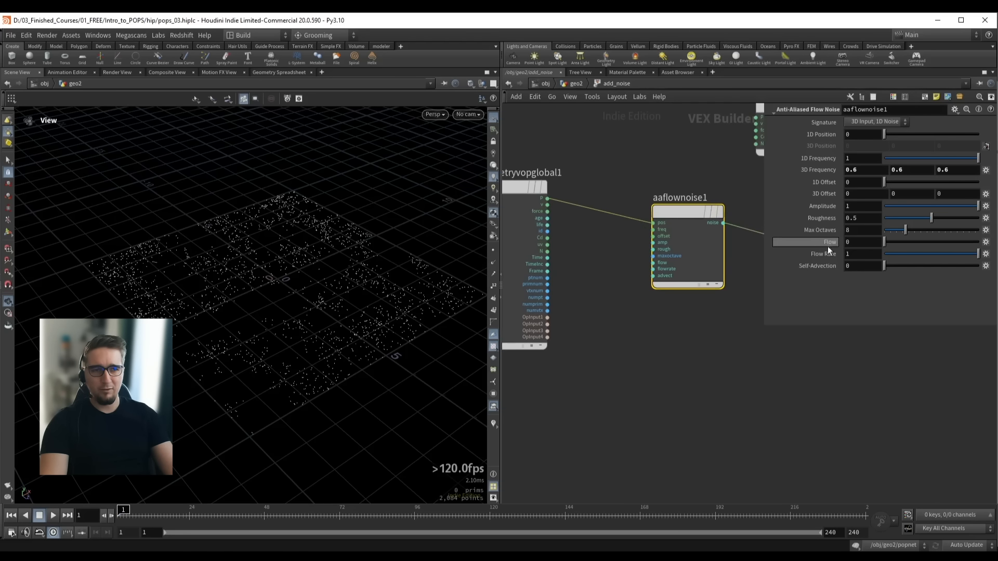
Try a Flow value of 0.536 on aaflownoise1, and wire geometryvopglobal1's Time output into its flow input
left_click_drag(884, 246, 937, 246)
scroll(567, 259, "up", 1)
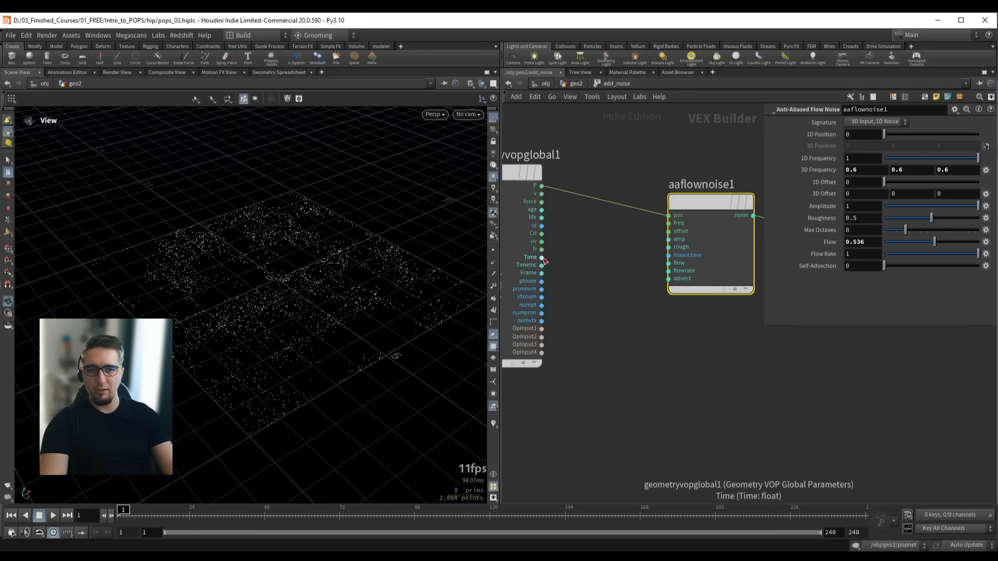
left_click_drag(542, 258, 669, 263)
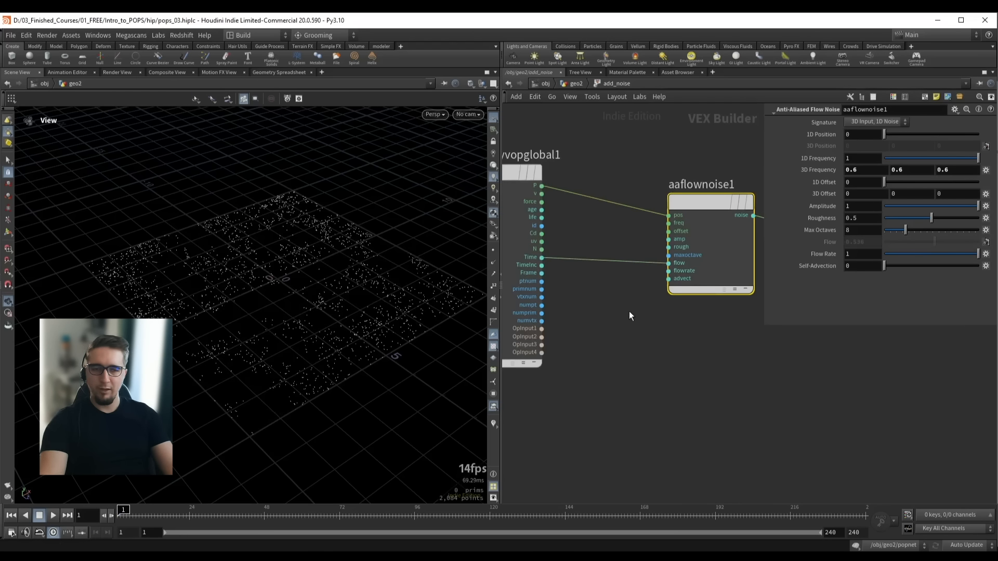
Return to geo2, display add_noise, and visualize its emit point attribute as colors on the grid
key("u")
key("r")
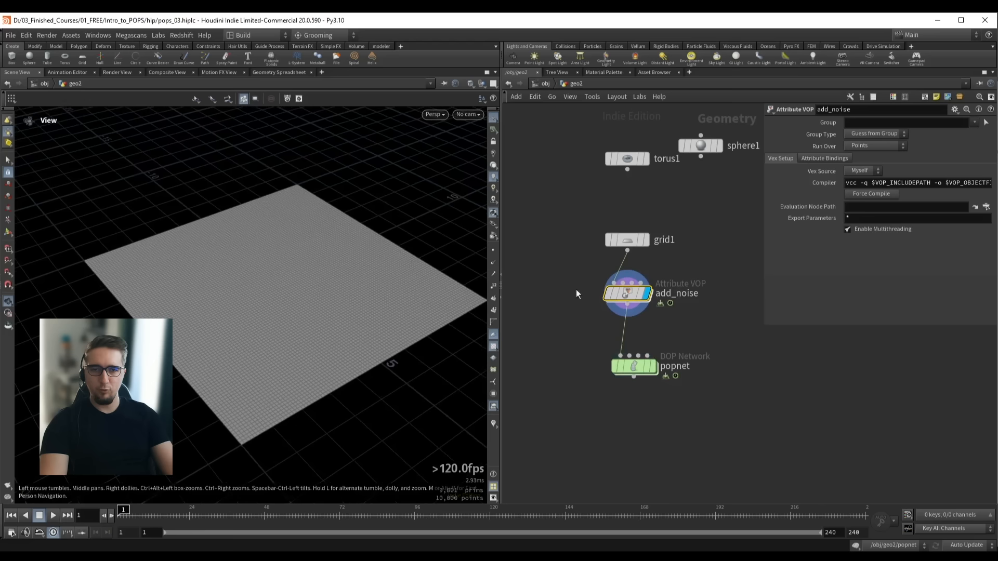
mouse_move(633, 300)
left_click(592, 294)
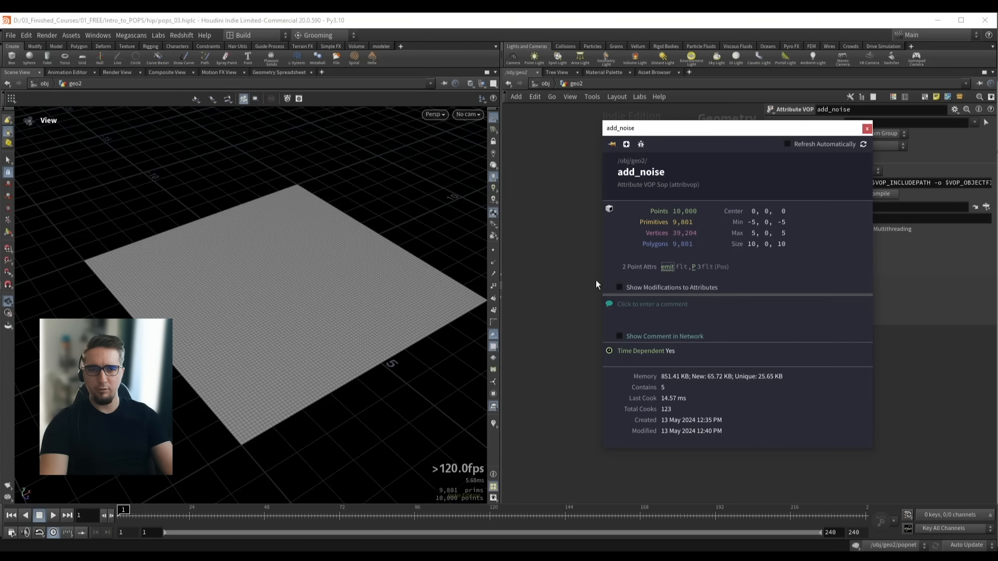
left_click(496, 423)
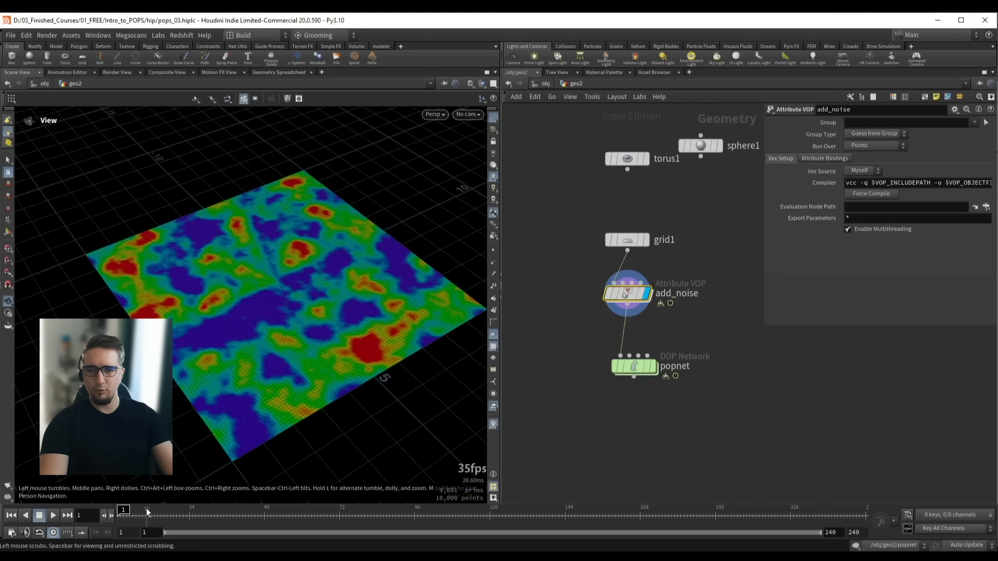
Scrub and play the timeline to examine how the emit noise pattern evolves over time
left_click_drag(125, 515, 140, 515)
key("Up")
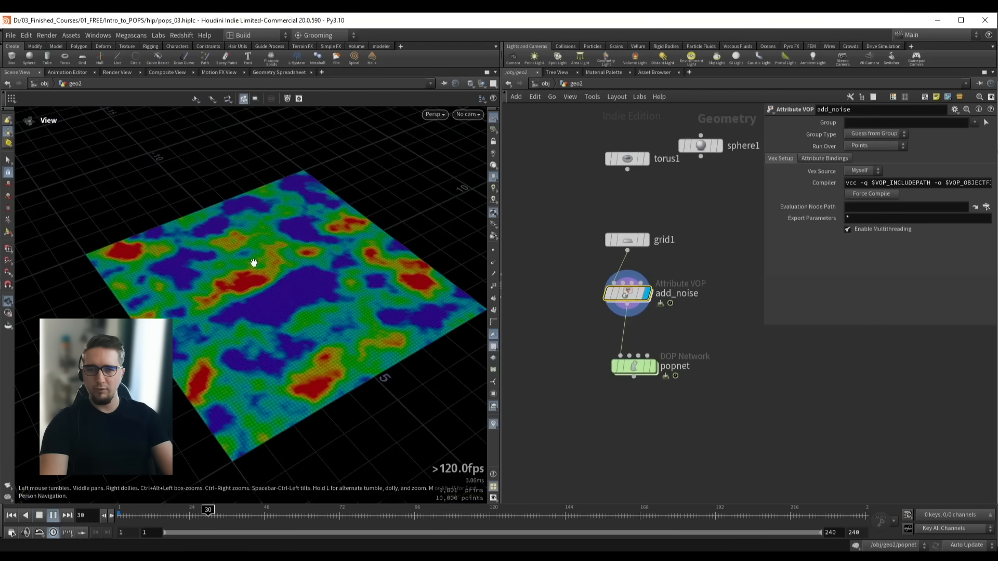
key("Up")
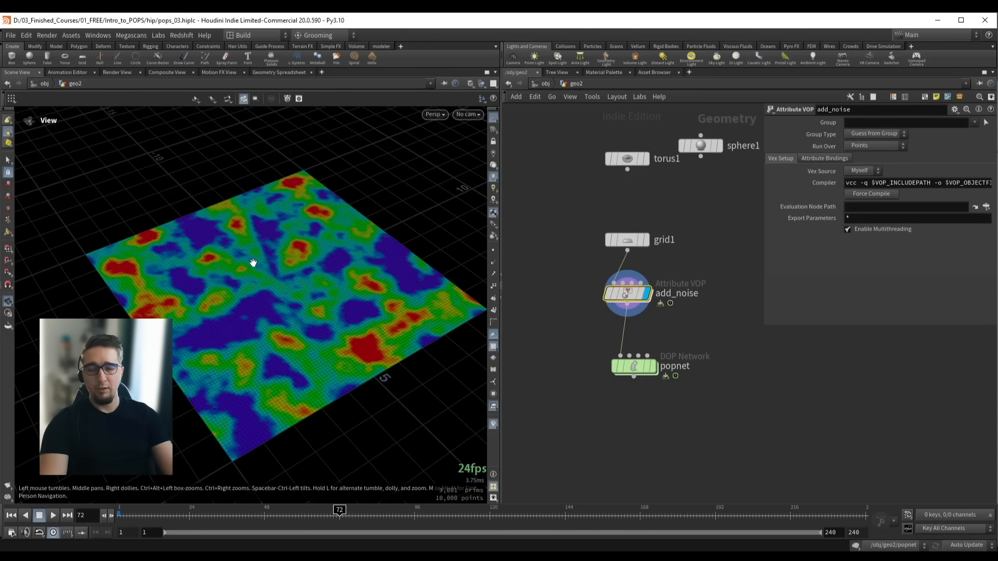
Inside add_noise, insert a Multiply Constant node on the wire between Time and aaflownoise1's flow input
double_click(625, 295)
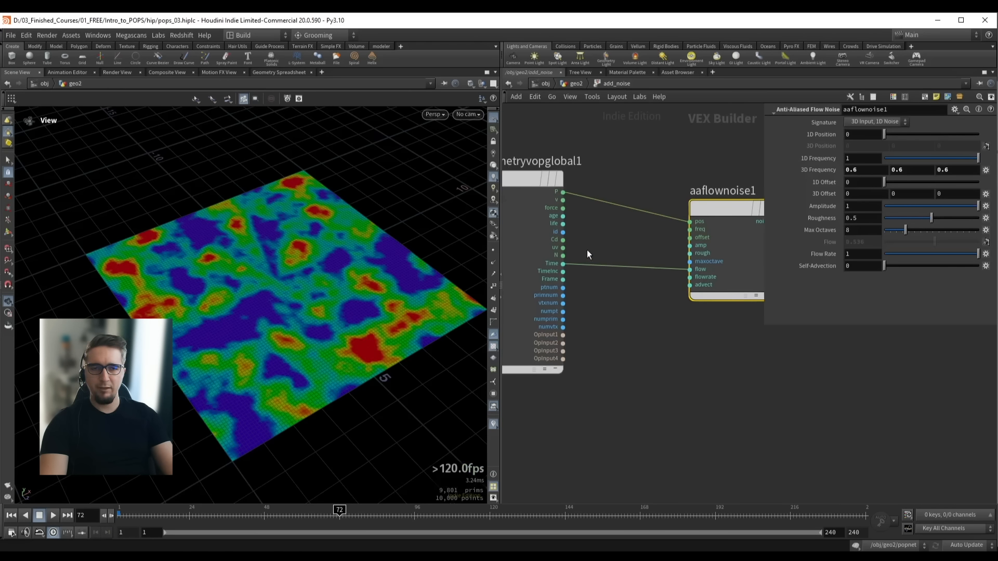
key("Tab")
type("mul")
key("Return")
Set the mulconst1 Multiplier to 0.25 and replay the noise animation from the first frame
left_click_drag(930, 134, 911, 135)
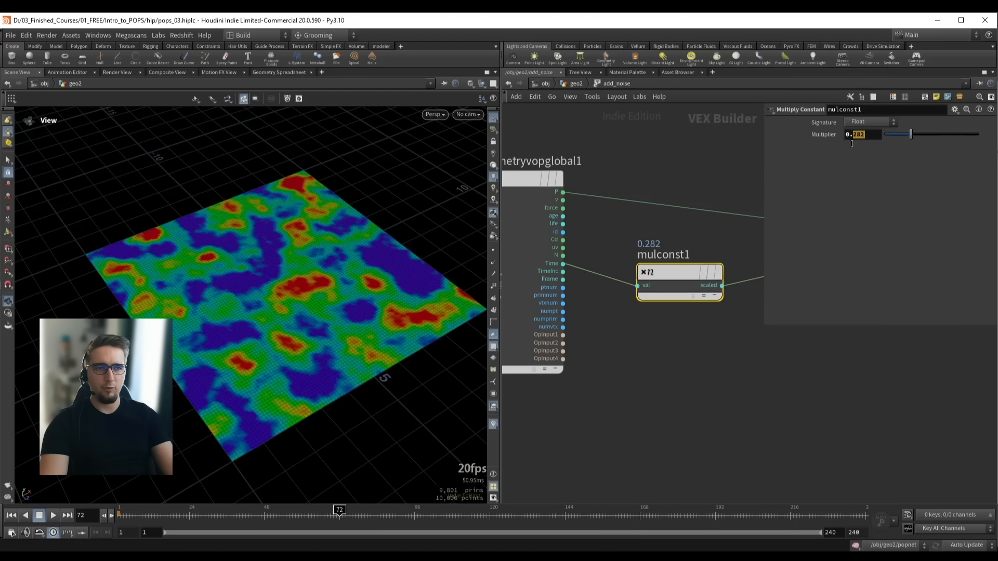
left_click(687, 133)
key("ctrl+Up")
key("Up")
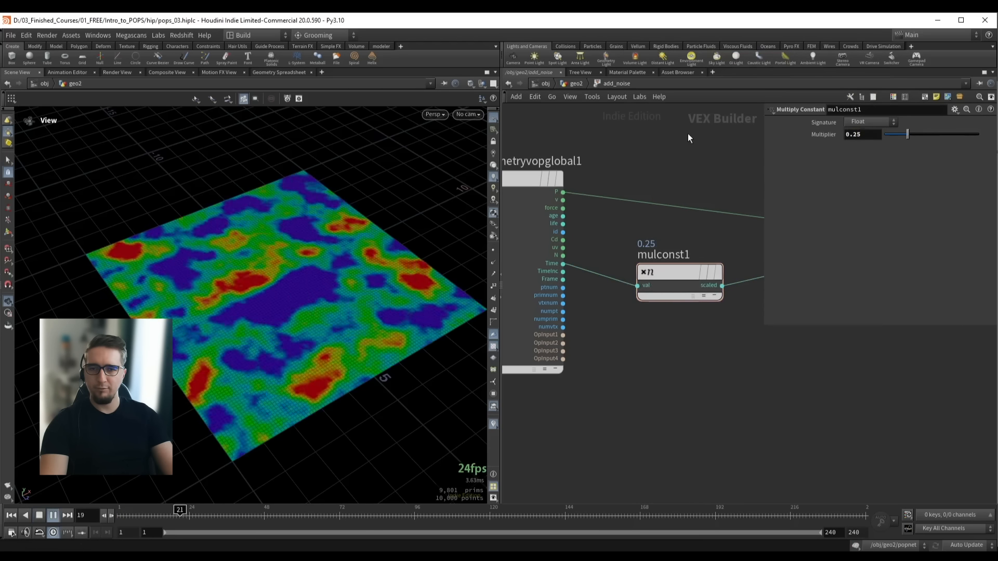
key("ctrl+Up")
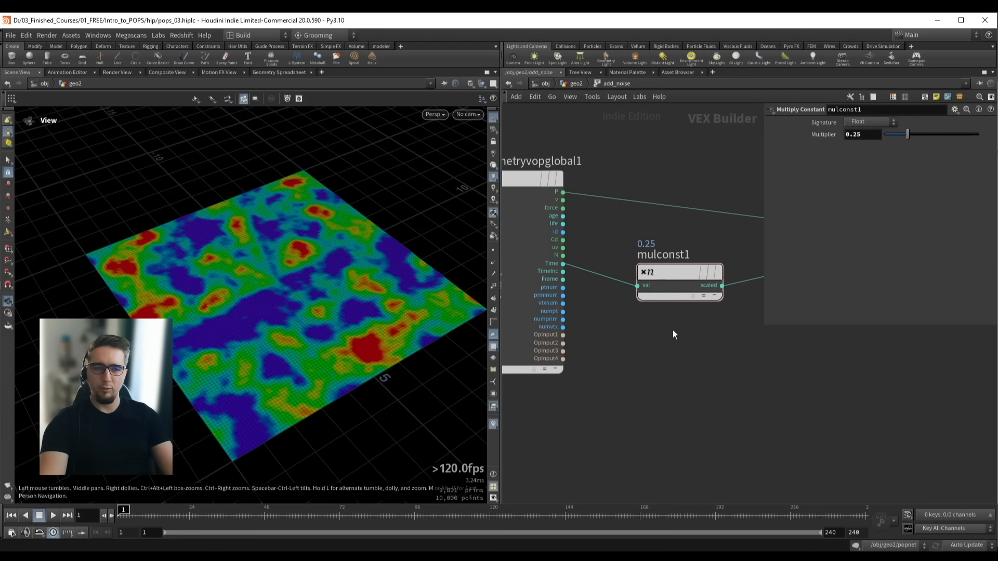
Return to geo2, display popnet, and play the simulation from the start to examine the emit-colored particles from several angles
key("u")
left_click_drag(561, 352, 661, 397)
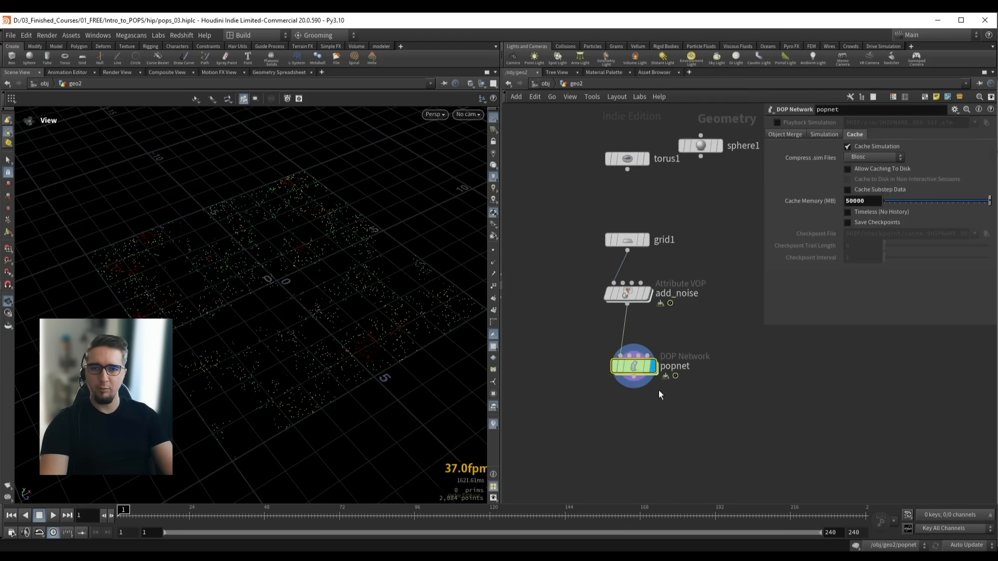
left_click_drag(333, 291, 278, 276)
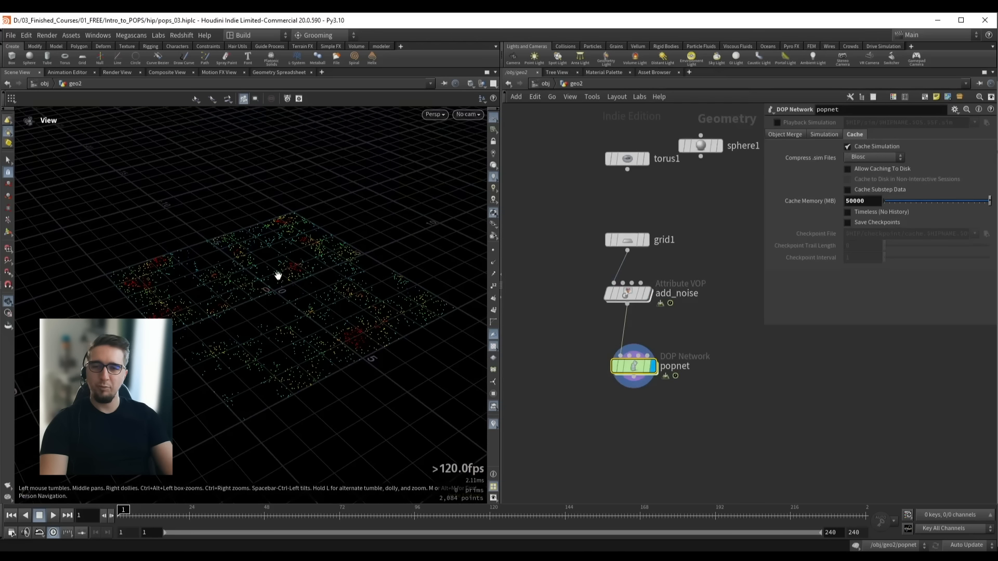
key("Up")
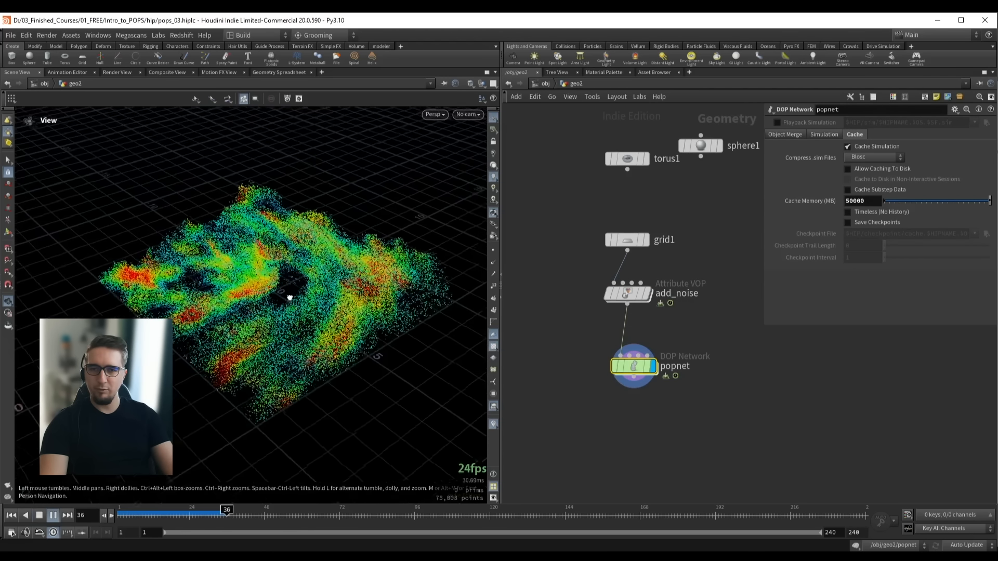
left_click_drag(329, 316, 267, 251)
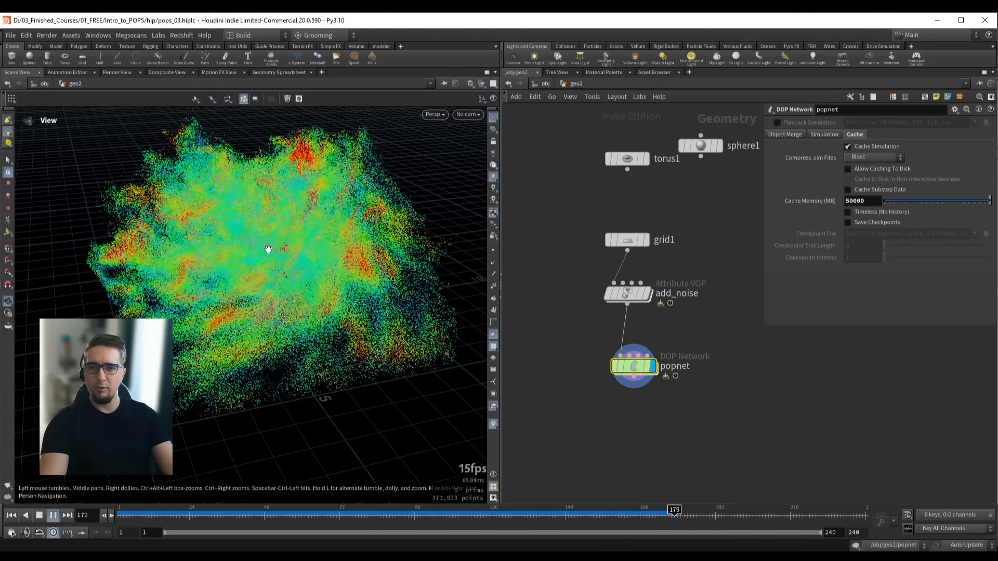
key("Up")
key("ctrl+Up")
key("Up")
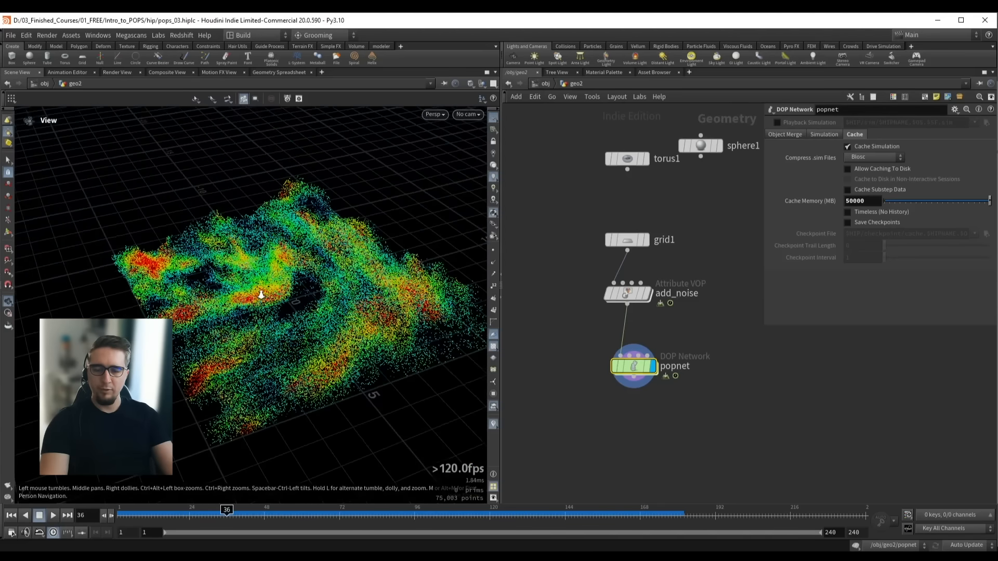
left_click_drag(260, 294, 291, 272)
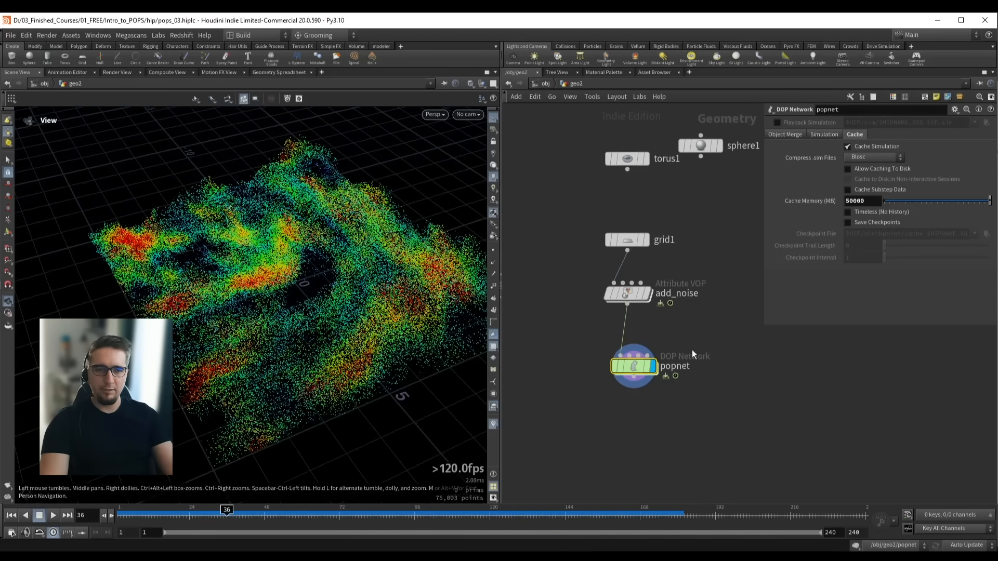
Inside popnet, enable Scale Point Count by Area on source_first_input and lower its Reference Area to 0.69 at the first frame
double_click(632, 369)
left_click(705, 183)
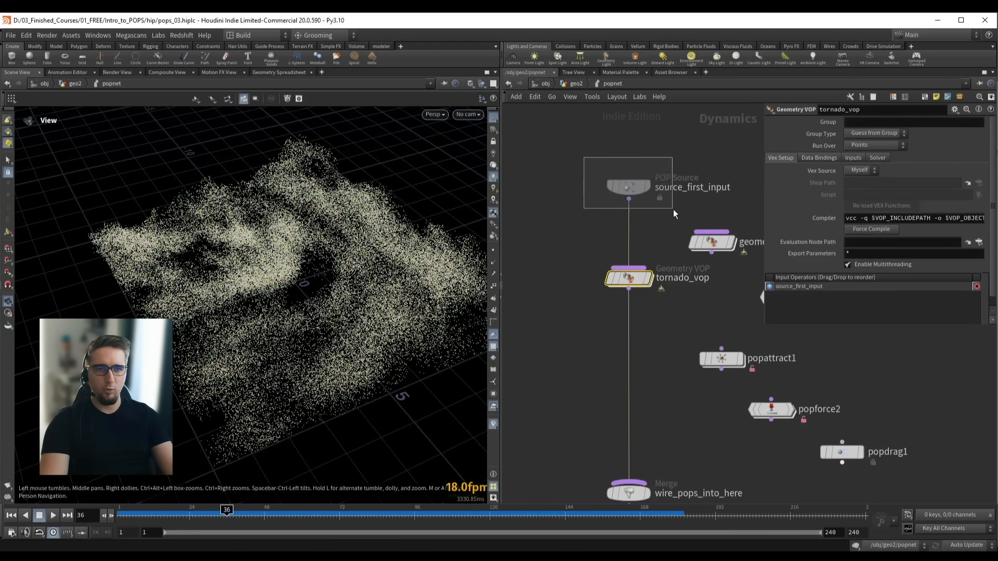
middle_click_drag(614, 229, 595, 261)
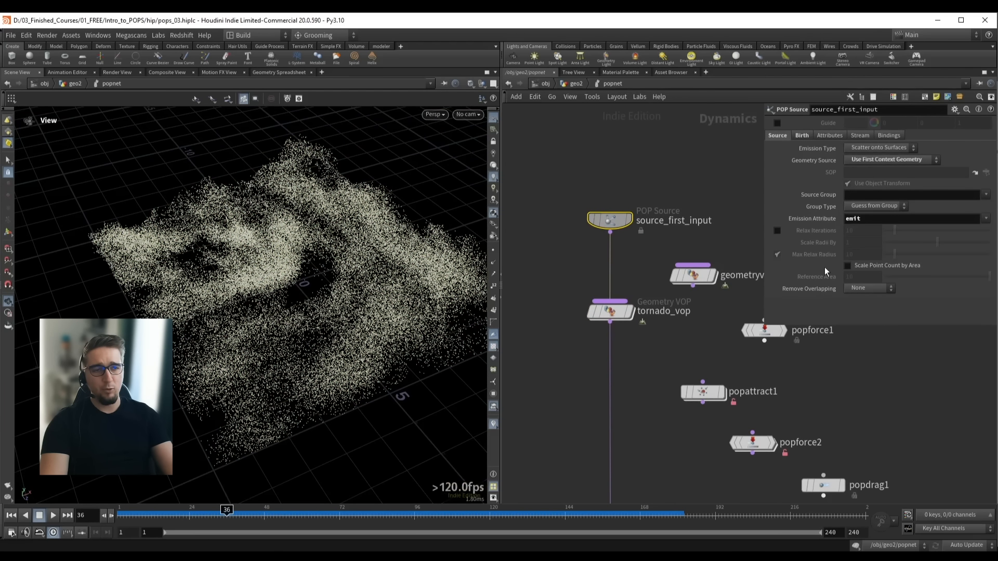
left_click(861, 265)
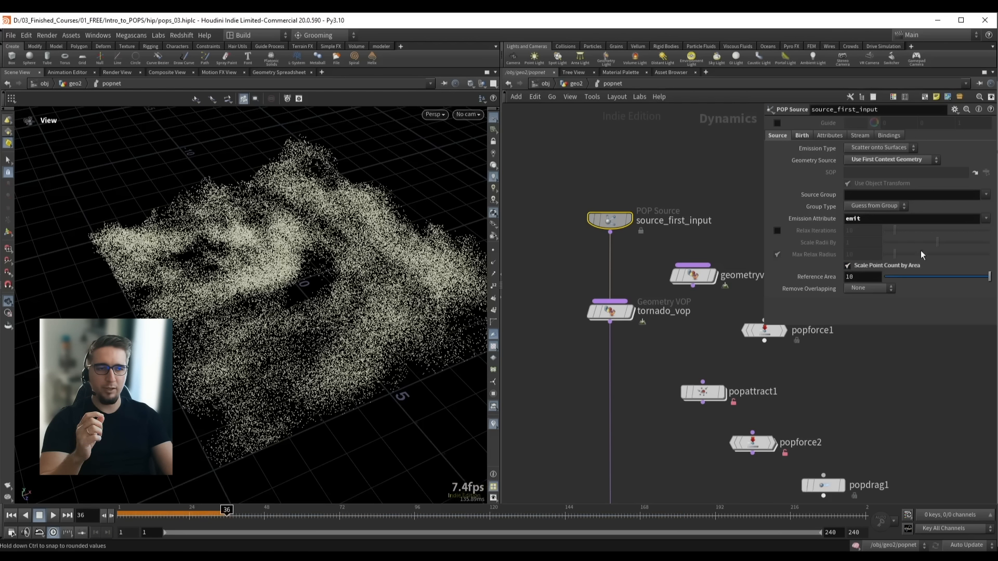
key("ctrl+Up")
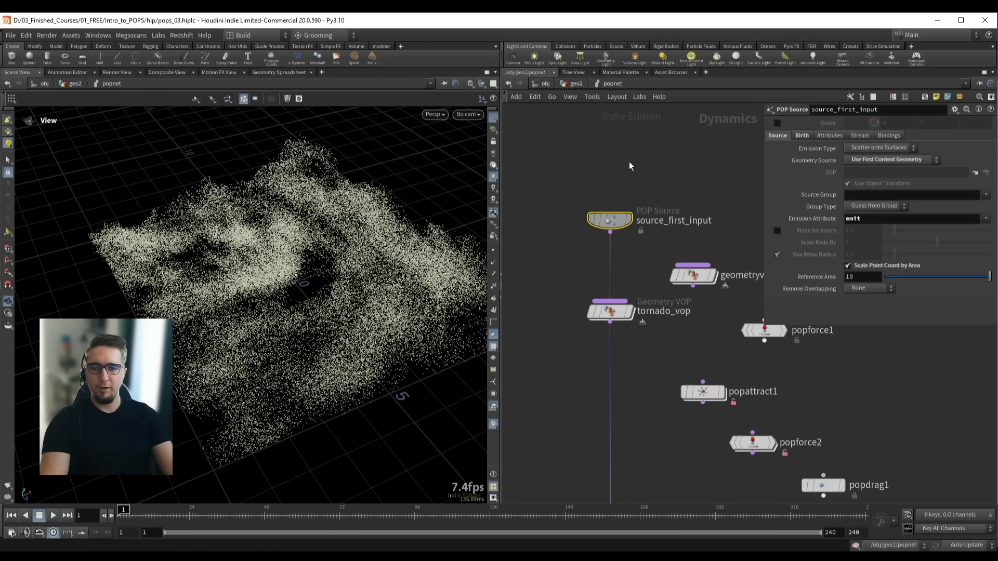
left_click_drag(989, 277, 899, 279)
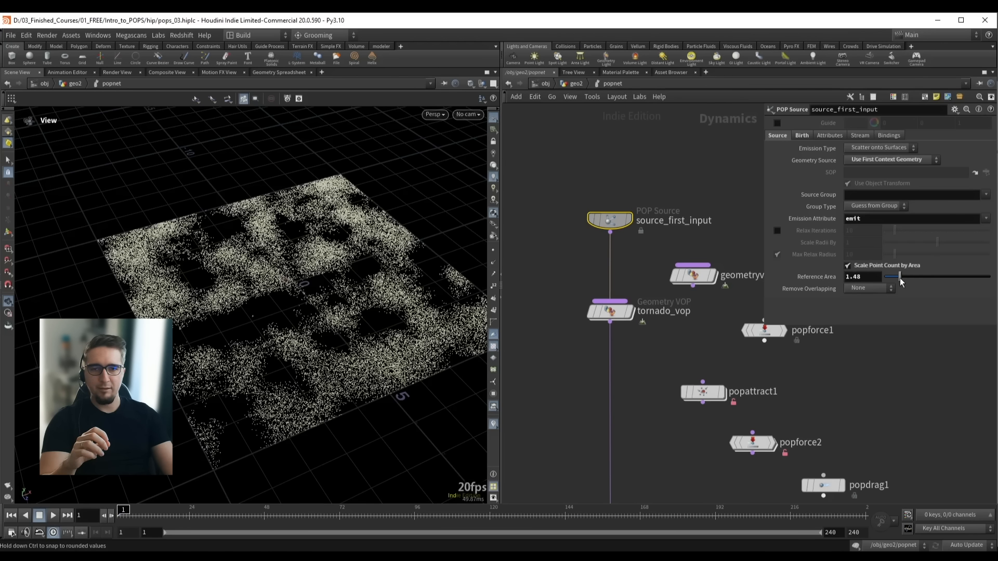
left_click_drag(269, 277, 276, 285)
left_click_drag(899, 278, 893, 281)
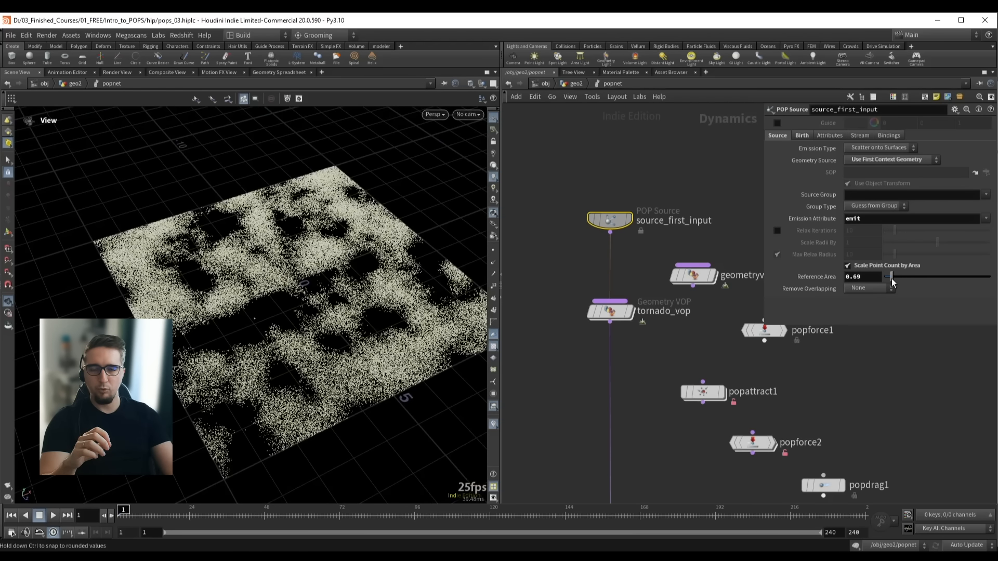
left_click_drag(310, 237, 311, 229)
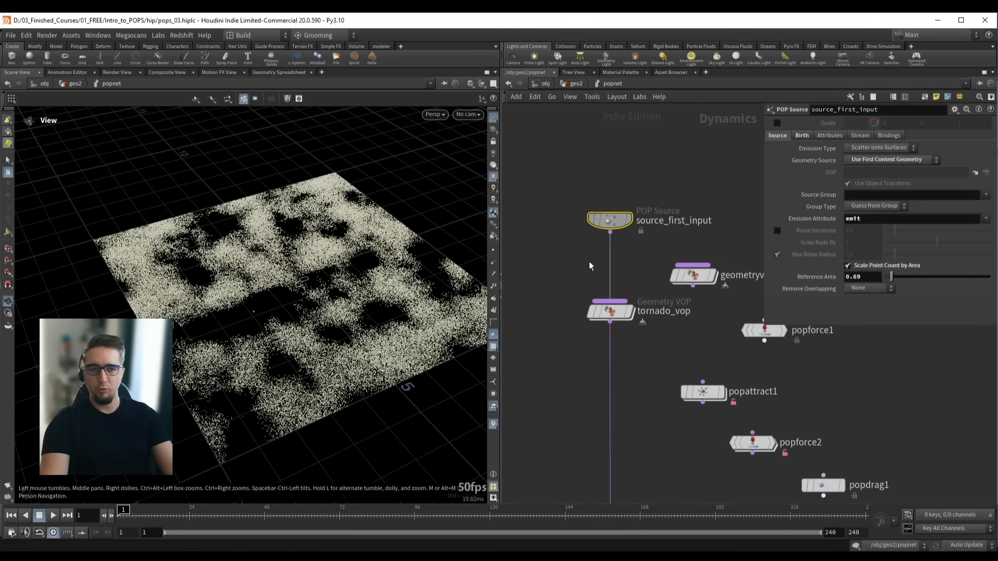
Return to geo2, play the denser particle simulation, examine it from several angles, and rewind to the first frame
key("u")
key("Up")
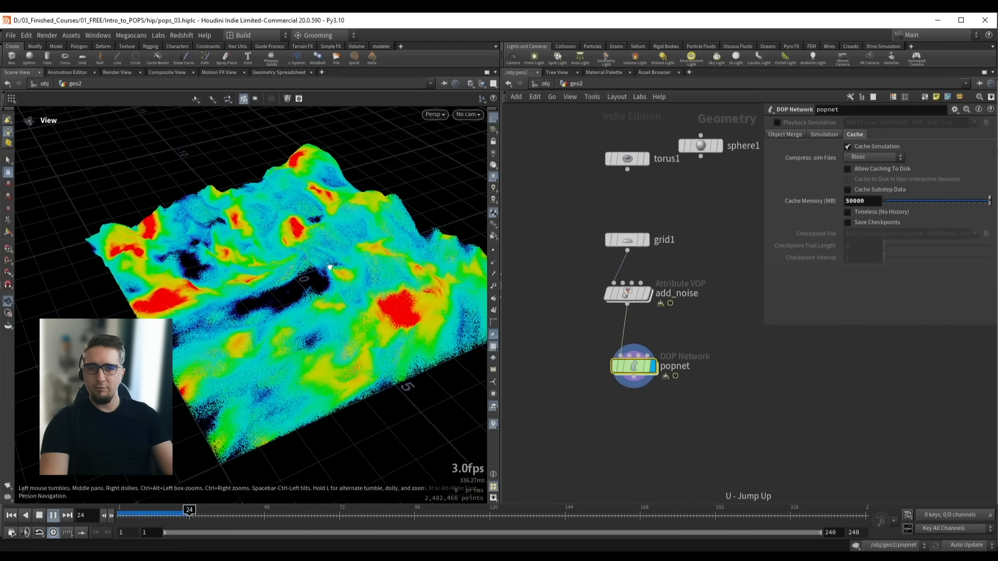
left_click_drag(329, 267, 324, 260)
key("Up")
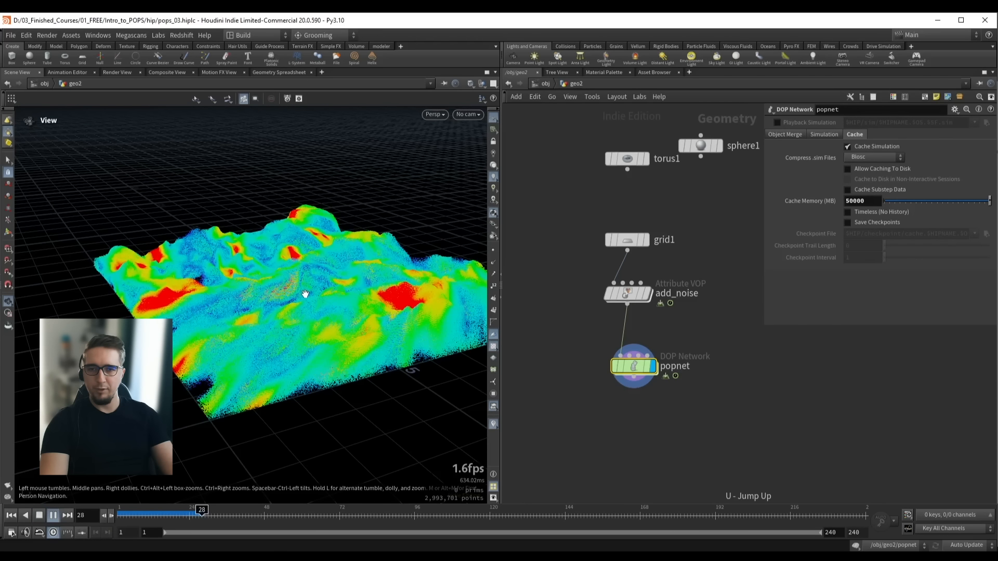
left_click_drag(303, 293, 311, 277)
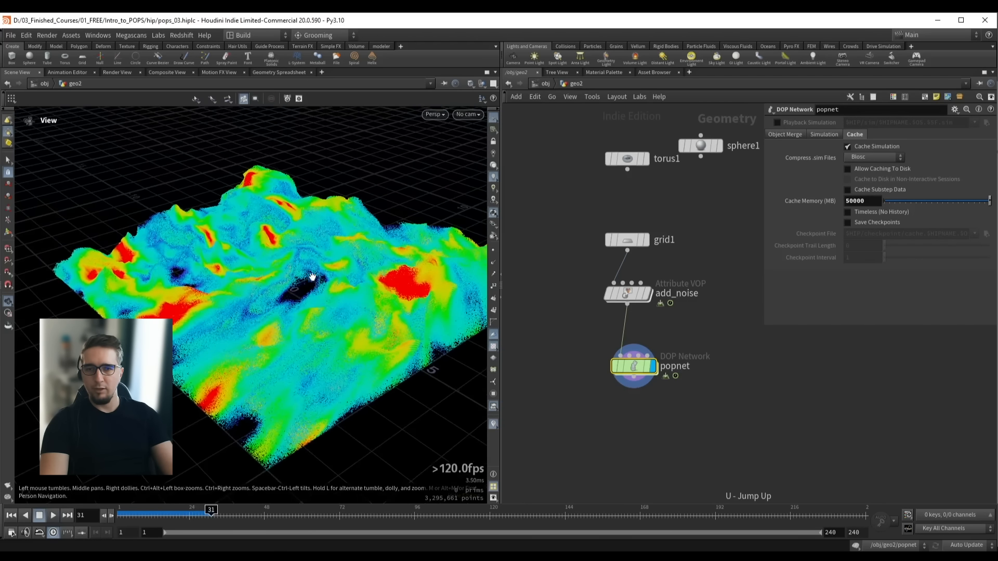
key("ctrl+Up")
key("Up")
Inside popnet, test larger Reference Area values on source_first_input, ending at 3.4, and disable Scale Point Count by Area
double_click(636, 370)
left_click_drag(890, 276, 974, 277)
left_click(857, 266)
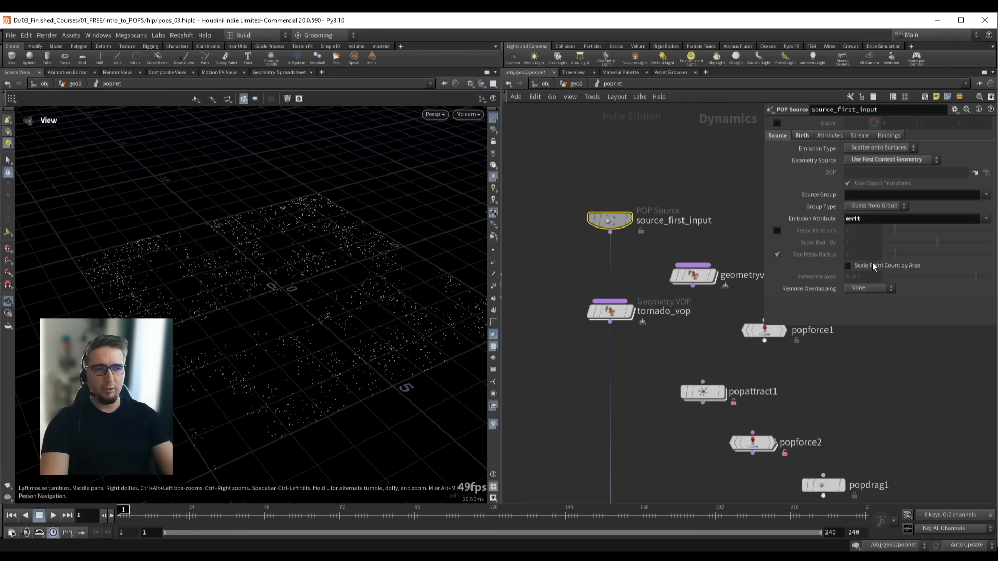
left_click(873, 265)
left_click_drag(949, 278, 917, 284)
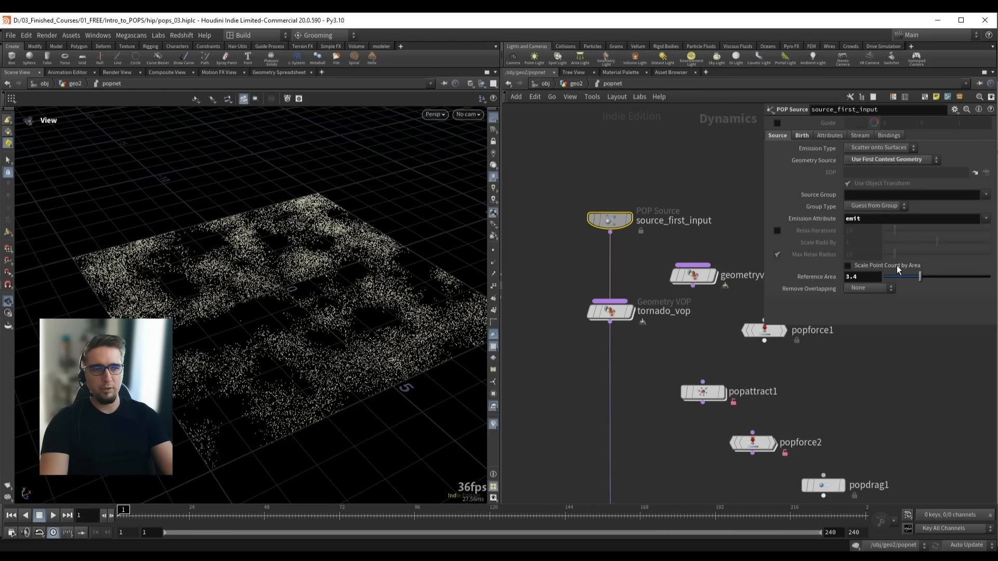
Try a Const. Birth Rate of 500000 on source_first_input and restore it to 50000
left_click(801, 135)
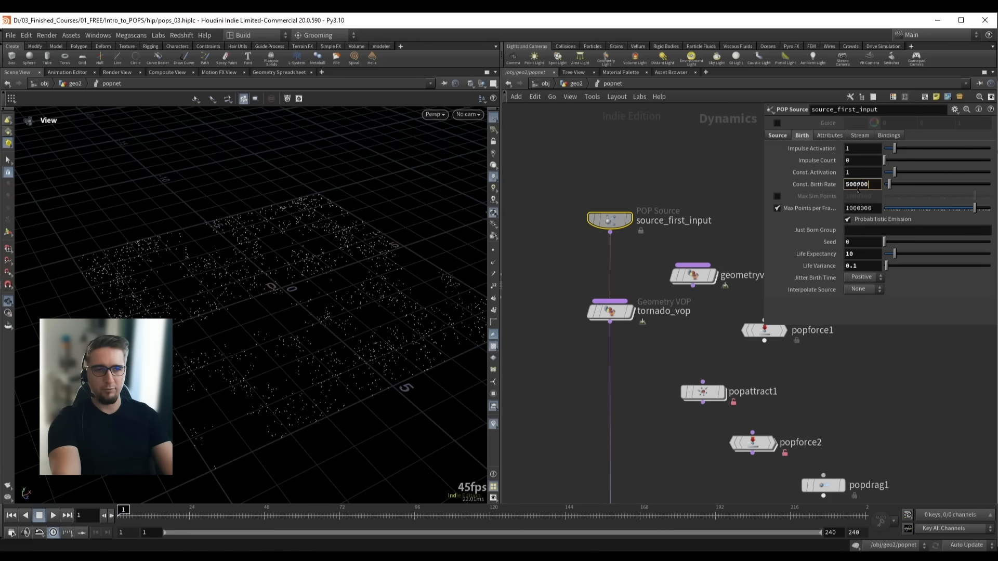
key("Return")
left_click(870, 184)
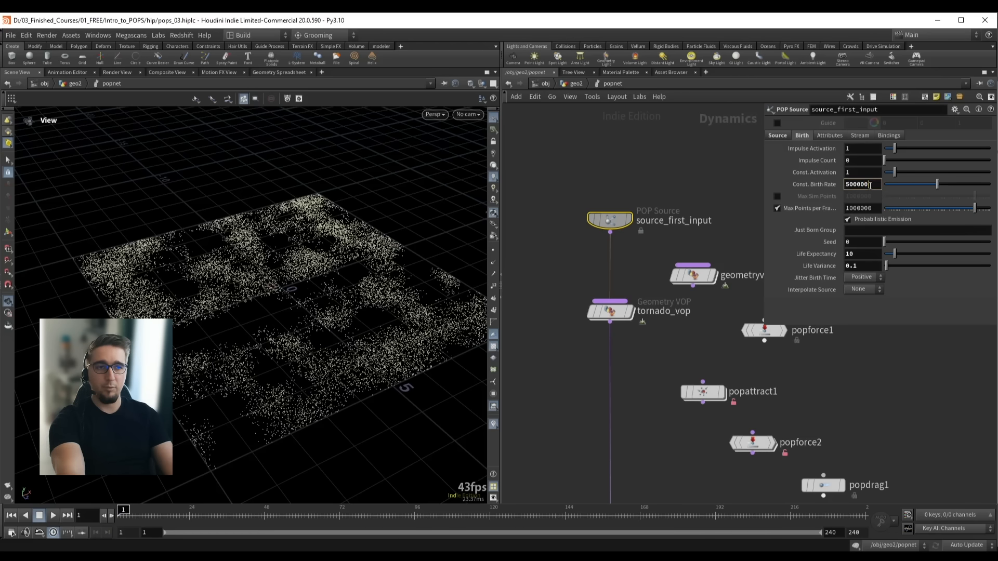
key("BackSpace")
key("Return")
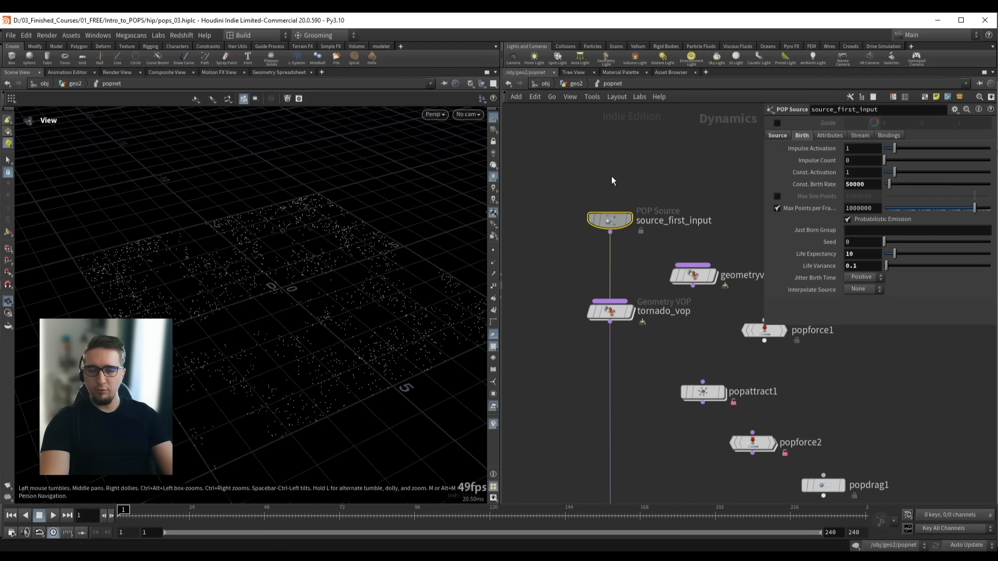
Return to geo2, play the simulation, and turn off the emit color visualization in the viewport
key("u")
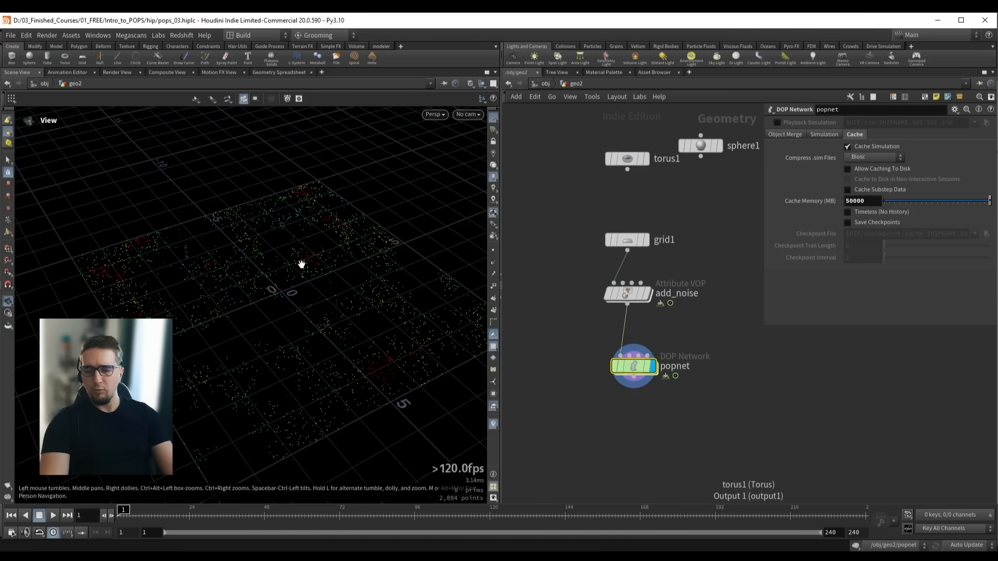
key("Up")
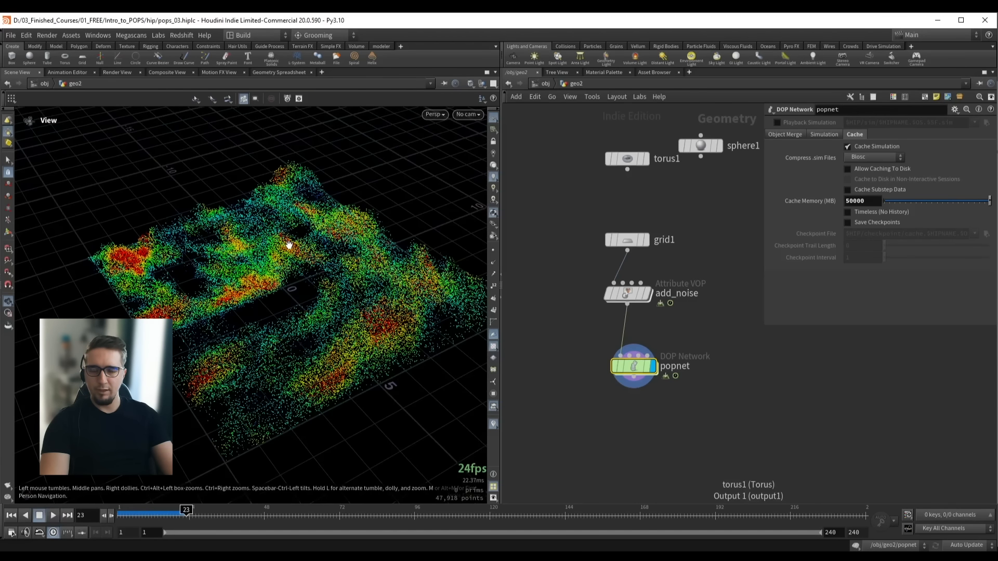
left_click(493, 424)
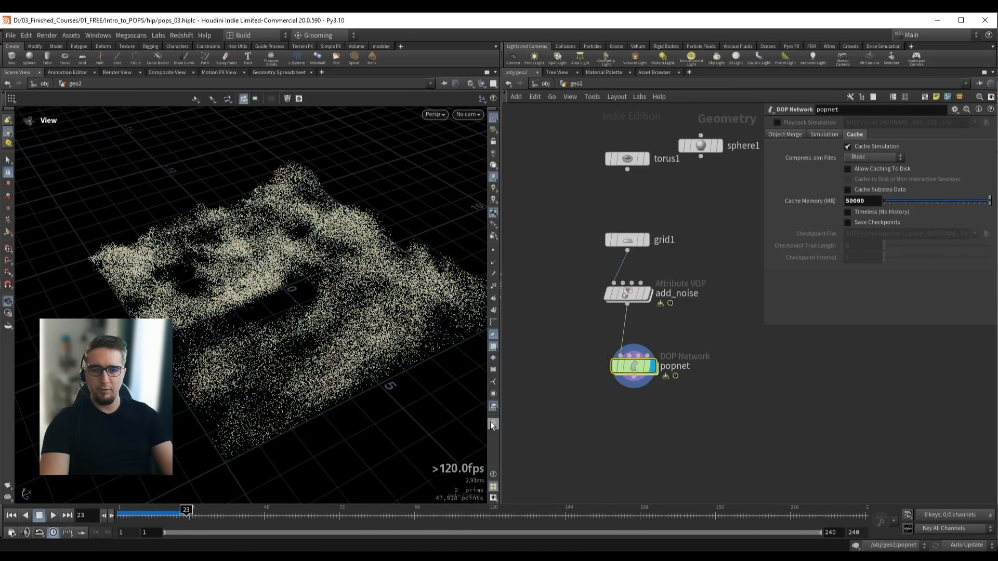
left_click_drag(637, 372, 640, 385)
left_click_drag(350, 313, 347, 295)
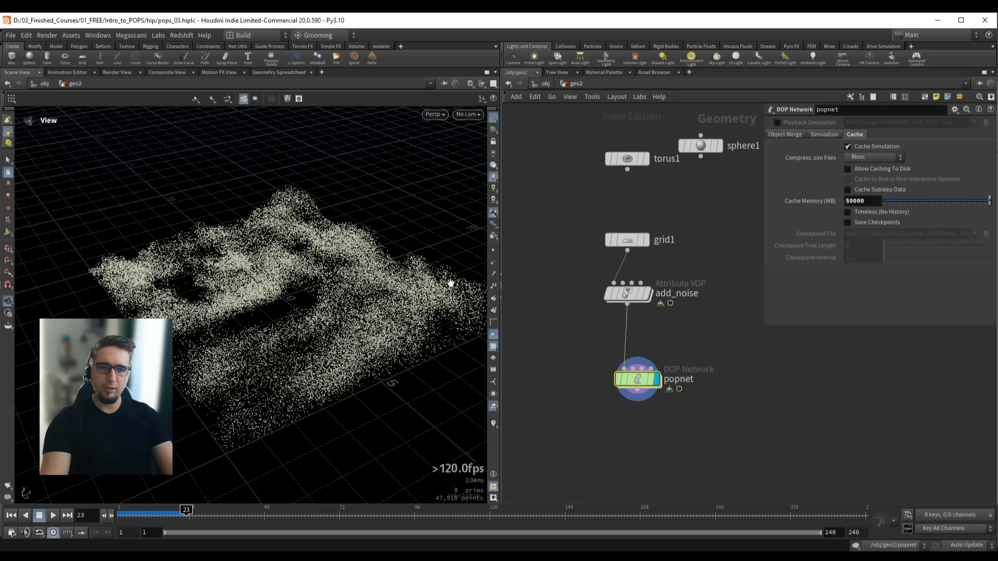
Display add_noise and, inside it, add a Voronoi Noise node fed by the P output of geometryvopglobal1
left_click_drag(572, 278, 684, 317)
key("r")
left_click_drag(346, 288, 197, 285)
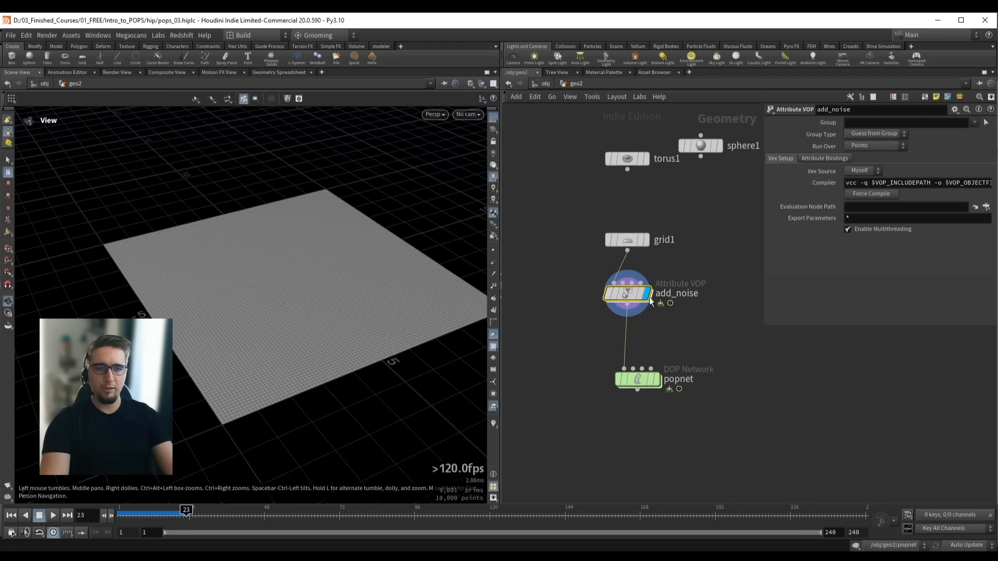
double_click(629, 295)
middle_click_drag(669, 183, 613, 233)
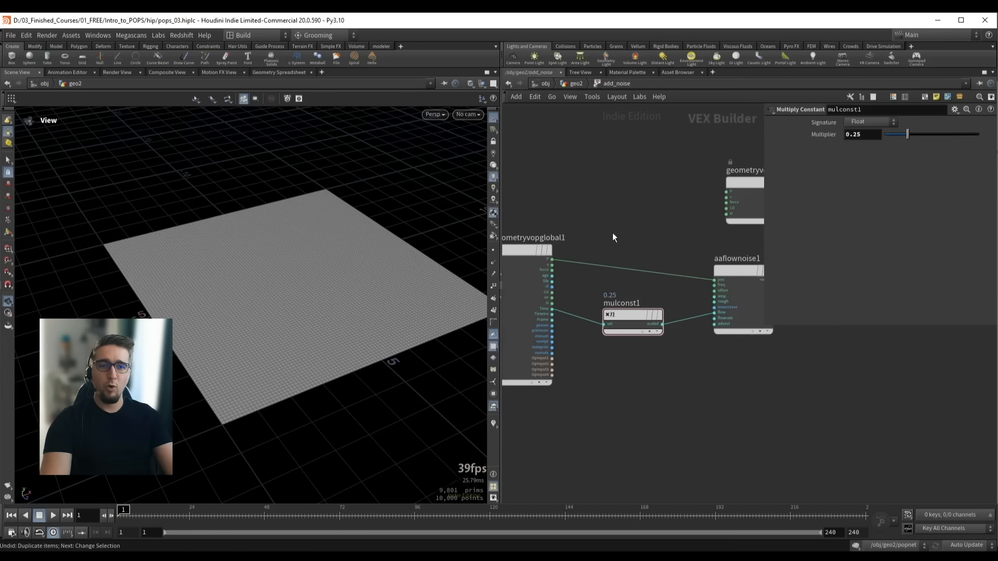
middle_click_drag(559, 258, 608, 286)
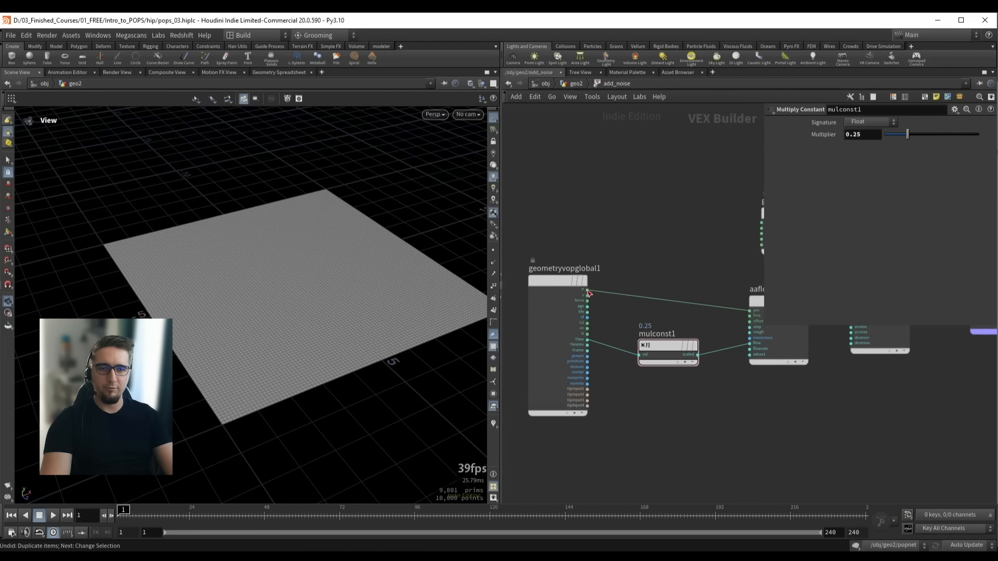
left_click(587, 290)
key("Tab")
type("v no")
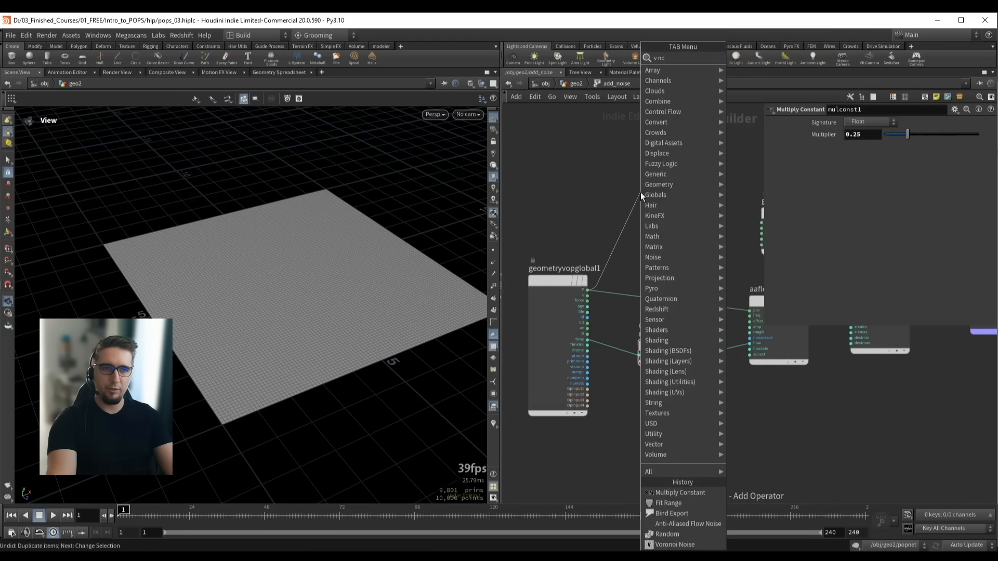
key("Return")
key("Return")
left_click_drag(643, 186, 650, 177)
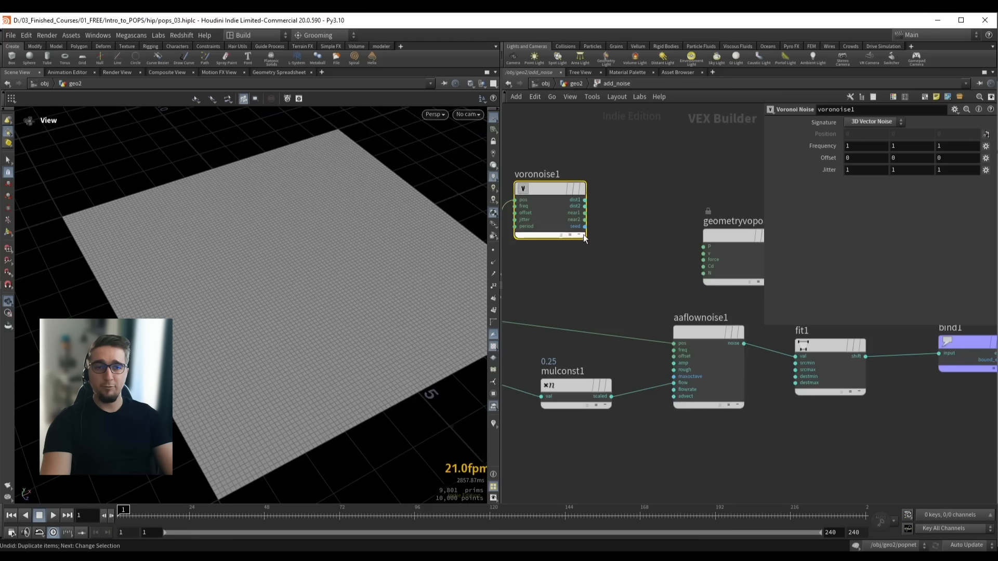
Add a Random node driven by voronoise1's seed output and place it beside the Voronoi node
left_click(585, 226)
key("Tab")
type("ran")
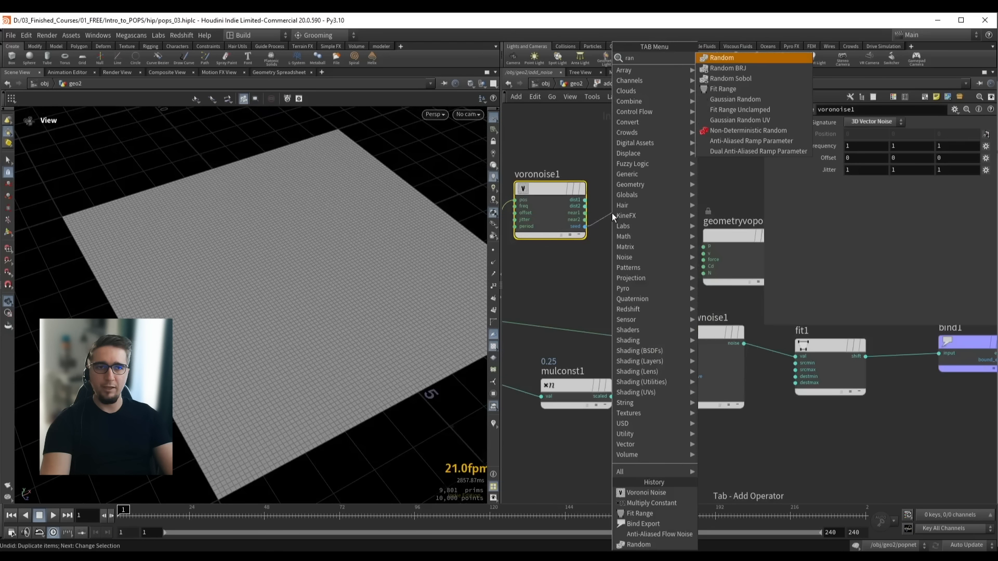
key("Return")
left_click(682, 218)
left_click_drag(682, 218, 662, 221)
middle_click_drag(703, 183, 647, 189)
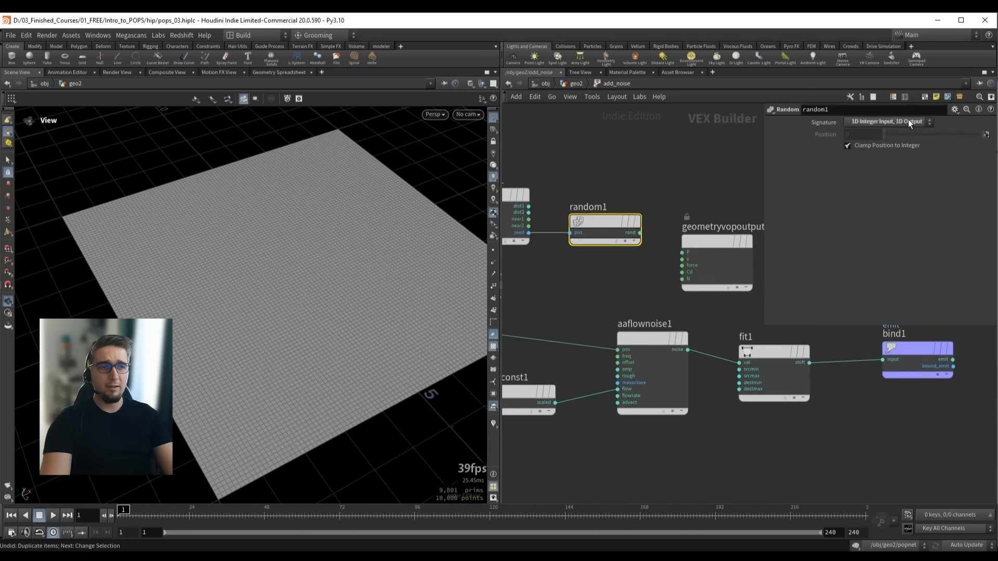
Set random1's Signature to 1D Integer Input, 3D Color and connect its output to Cd on the geometry output node
left_click(907, 122)
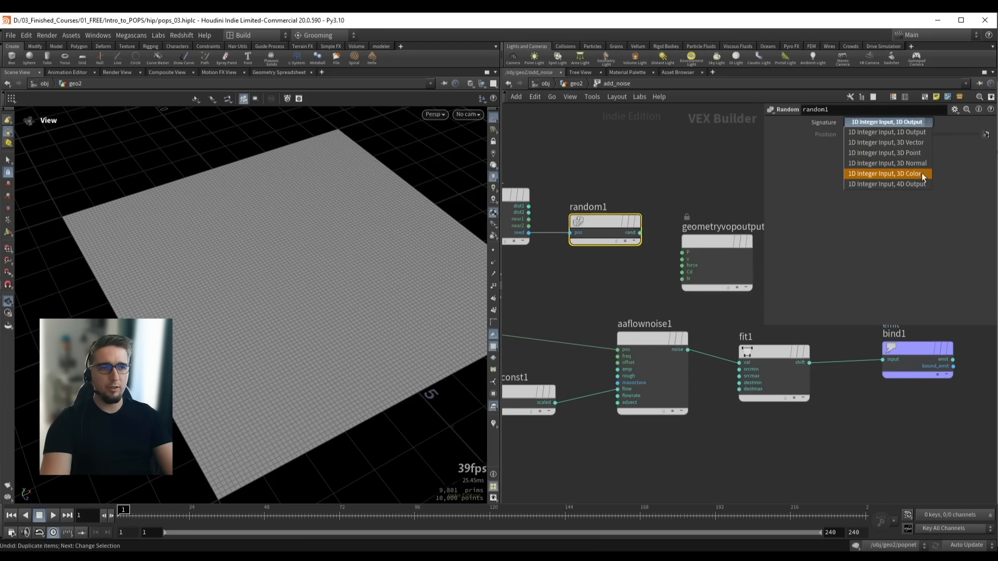
left_click(894, 175)
middle_click_drag(671, 224, 634, 214)
left_click(599, 224)
left_click(654, 253)
middle_click_drag(562, 169, 705, 177)
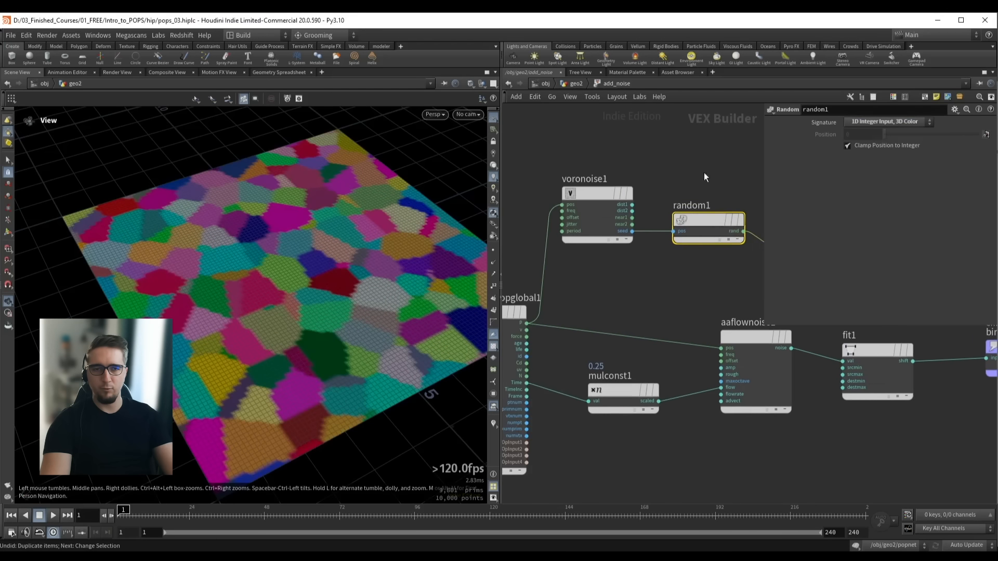
left_click(622, 193)
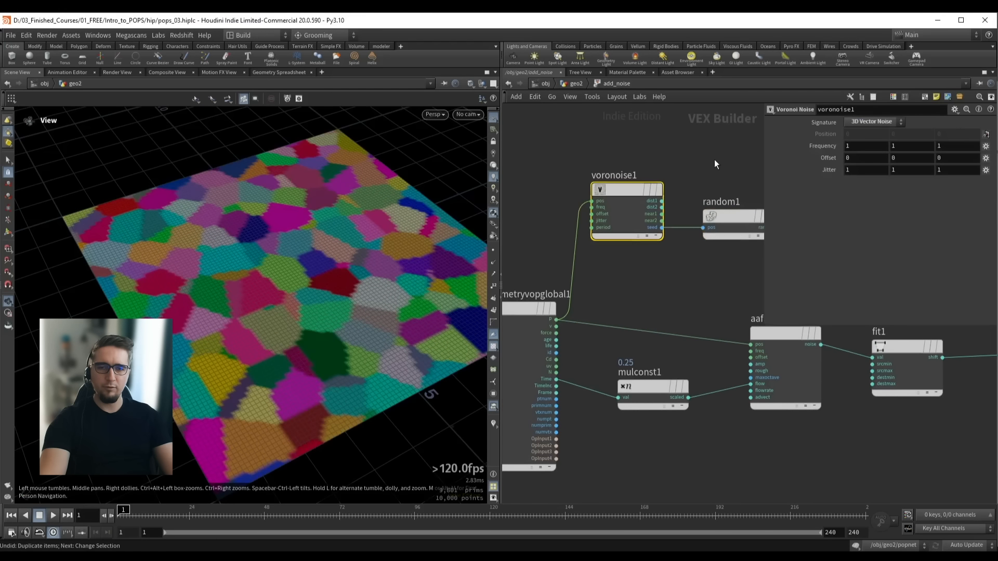
Return to geo2, display popnet, and play the simulation from the first frame to examine the randomly colored particles
key("u")
left_click_drag(588, 342, 674, 404)
key("r")
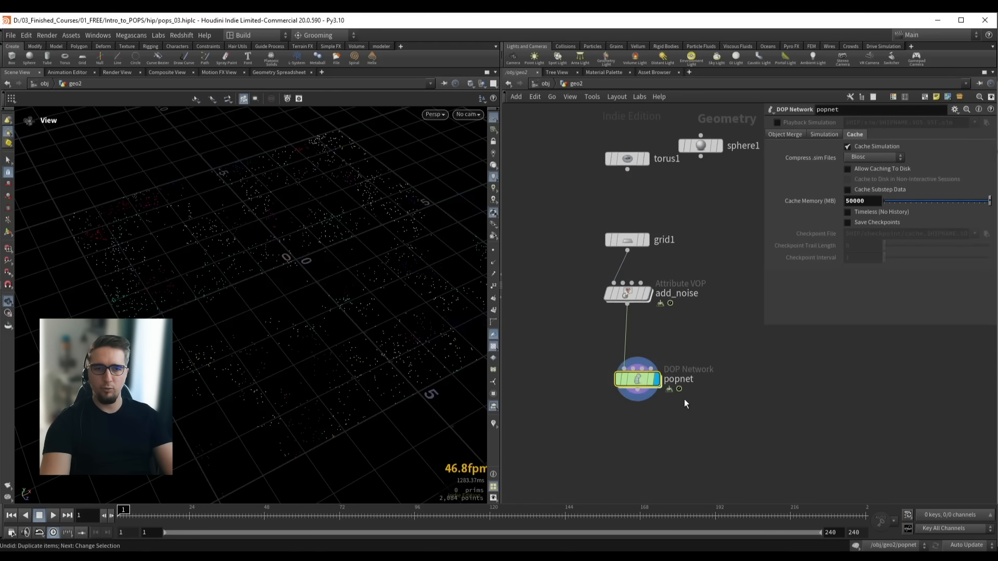
mouse_move(318, 301)
left_mouse_down()
mouse_move(310, 314)
mouse_move(305, 292)
mouse_move(294, 301)
mouse_move(286, 283)
mouse_move(315, 270)
mouse_move(322, 286)
mouse_move(345, 292)
mouse_move(322, 290)
mouse_move(319, 299)
mouse_move(323, 285)
left_mouse_up()
key("Up")
key("Up")
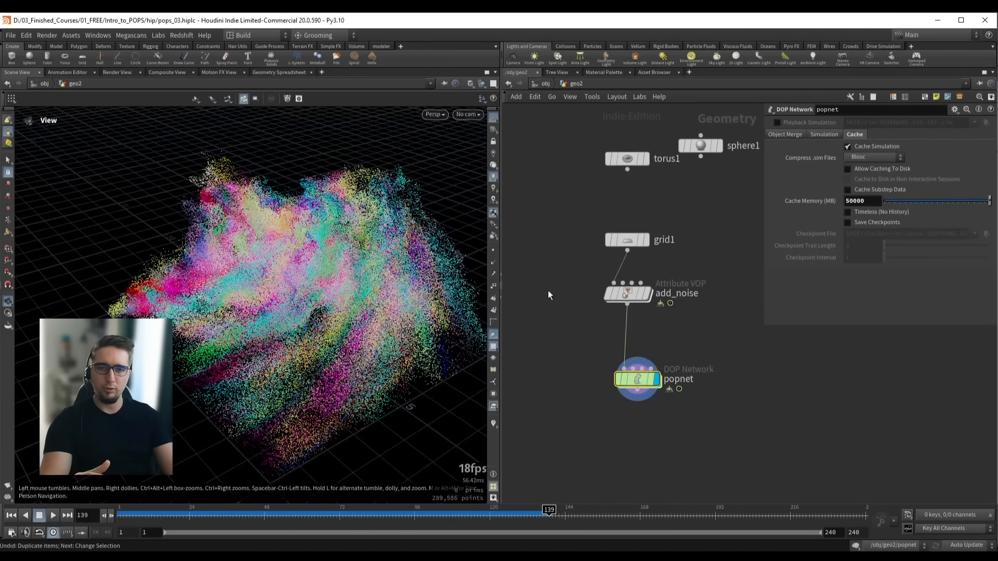
Inside popnet, review source_first_input's Source settings and the particles from another angle, and return to geo2
double_click(637, 380)
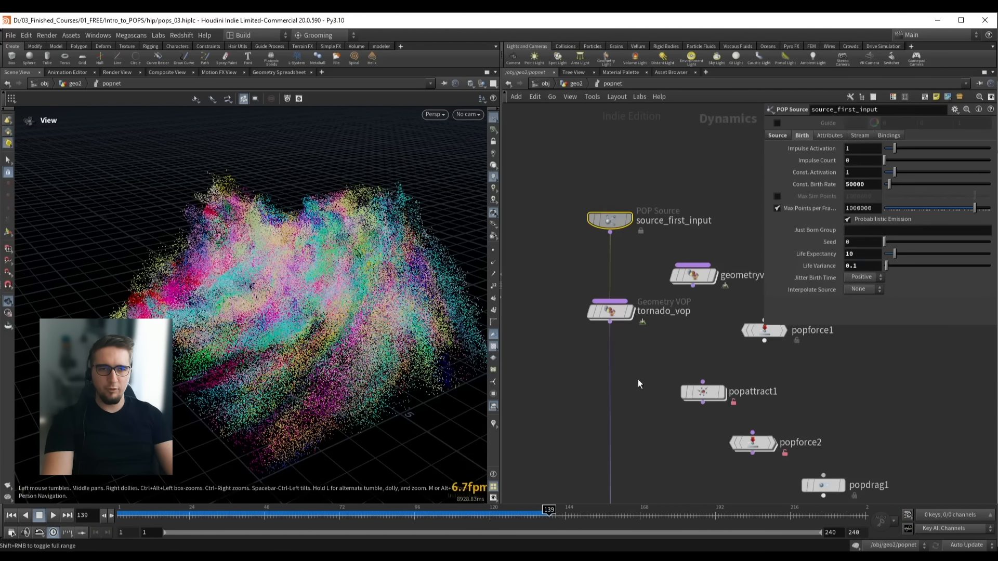
left_click(780, 136)
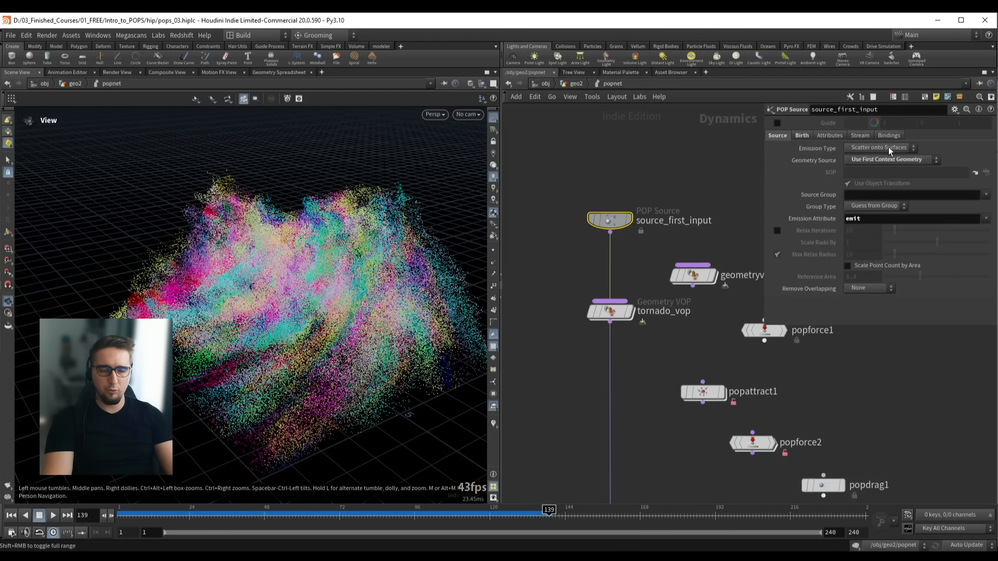
left_click_drag(291, 379, 305, 296)
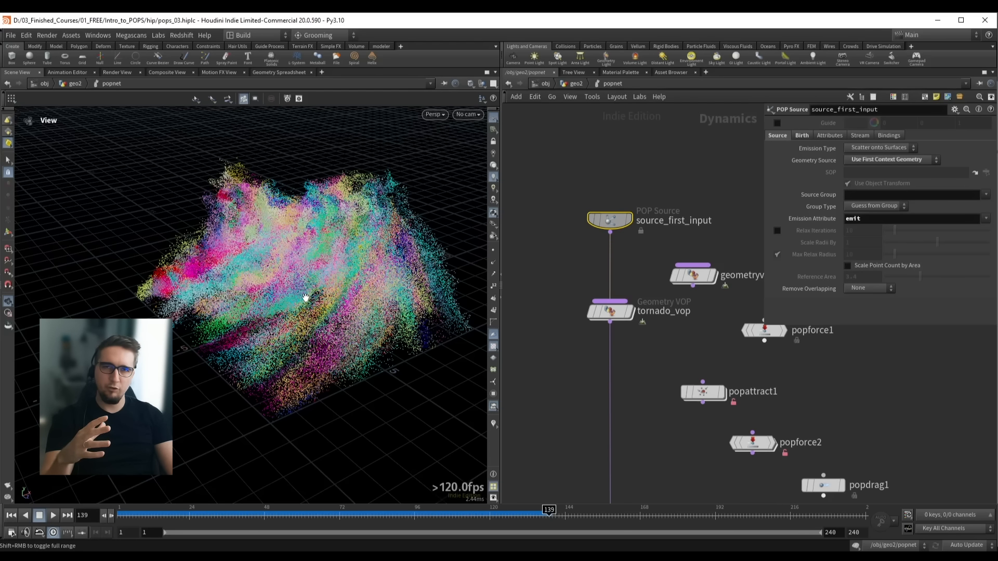
key("u")
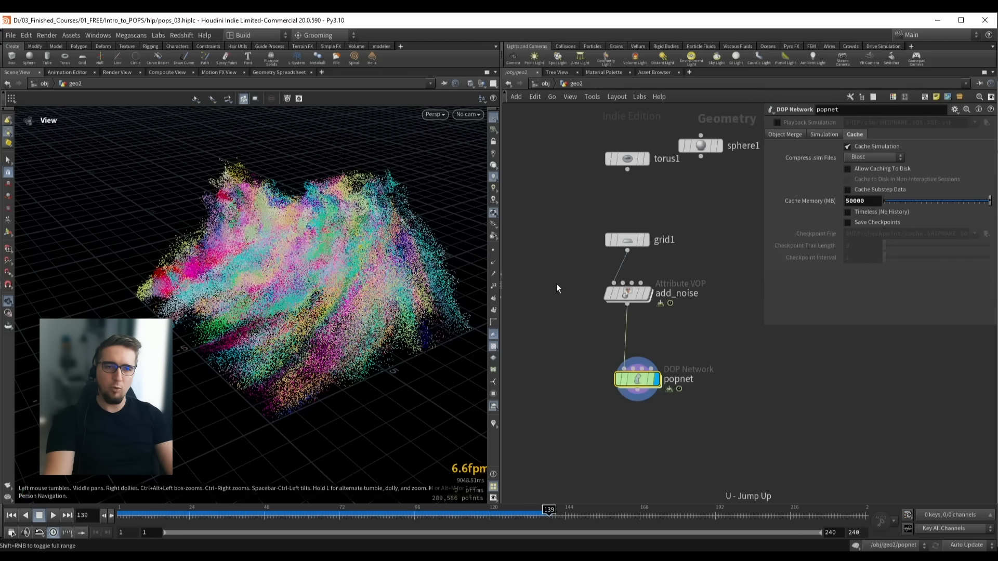
Display grid1 and set its Rows and Columns to 5
left_click(639, 241)
left_click(646, 241)
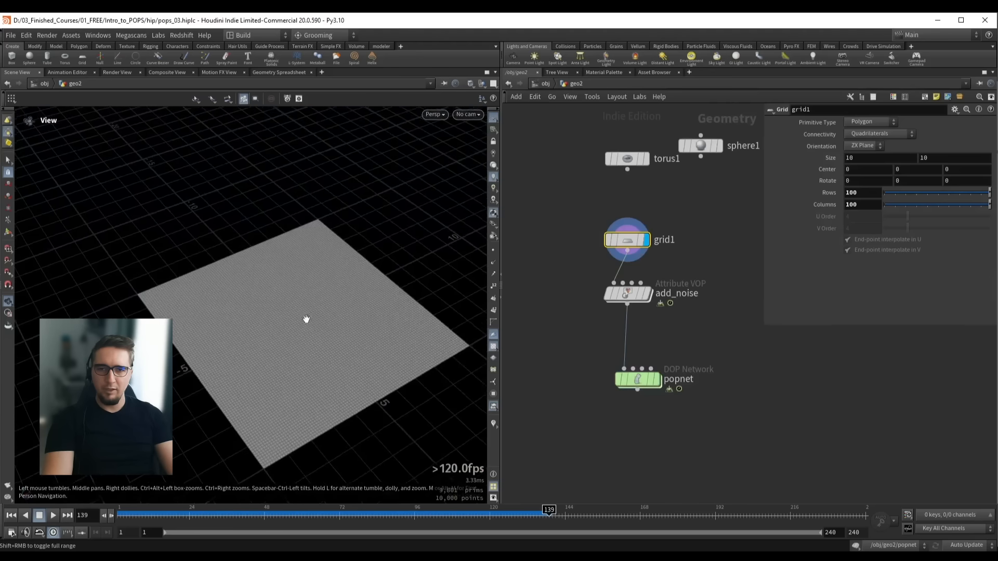
left_click_drag(305, 317, 315, 276)
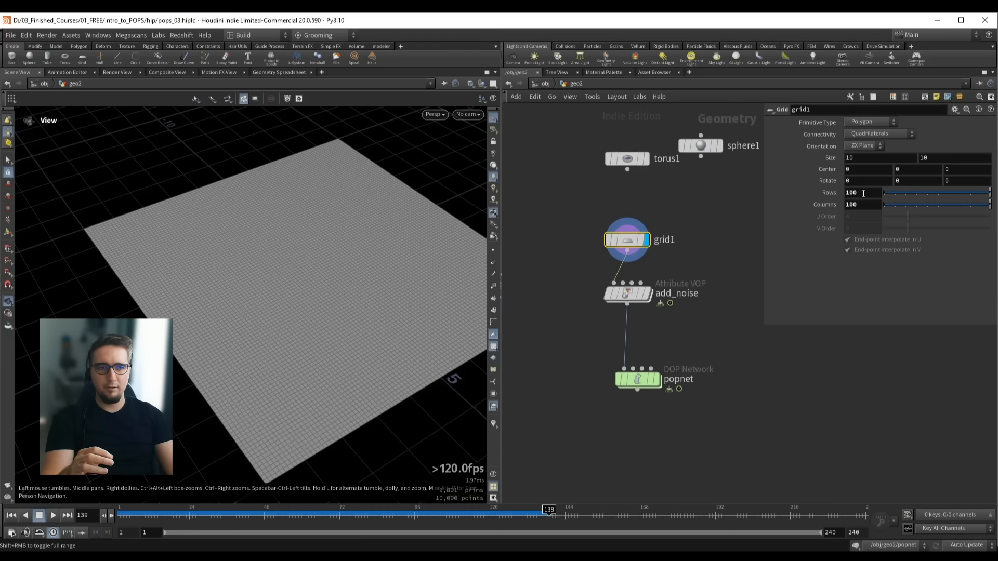
left_click_drag(863, 194, 851, 193)
type("5")
key("Tab")
type("5")
key("Return")
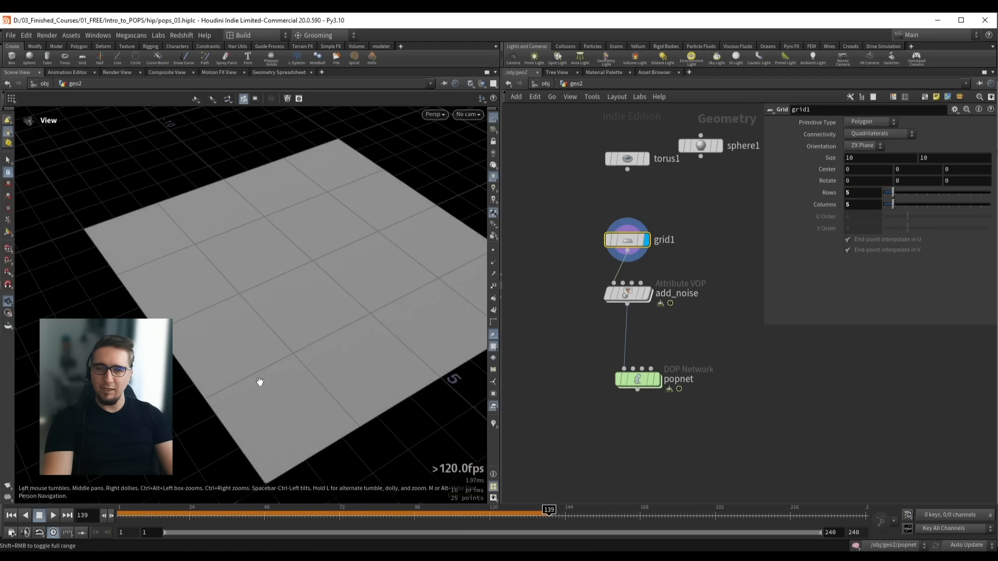
Display add_noise to examine how the Voronoi colors look on the coarse grid
left_click_drag(625, 292, 672, 310)
key("r")
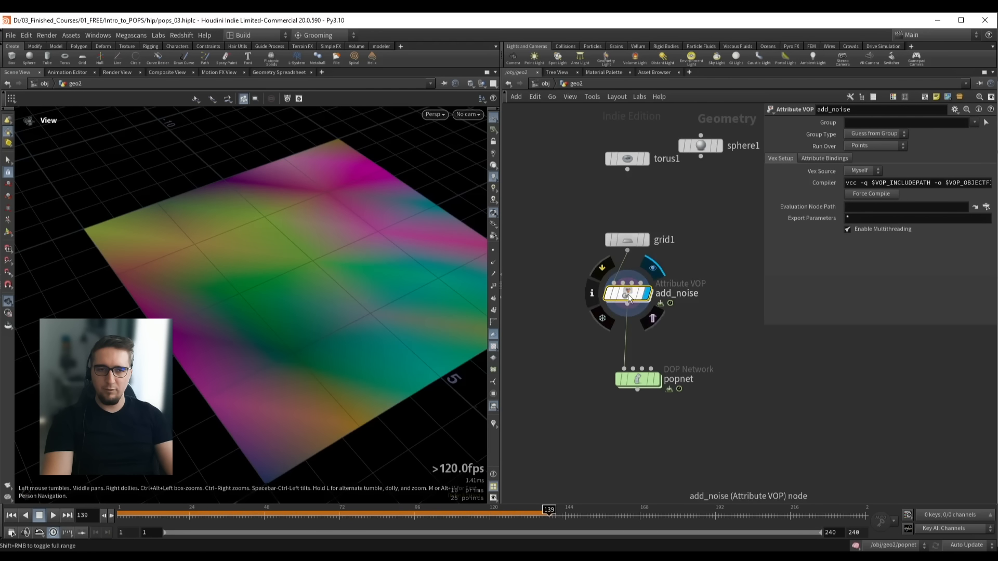
left_click_drag(276, 230, 295, 239)
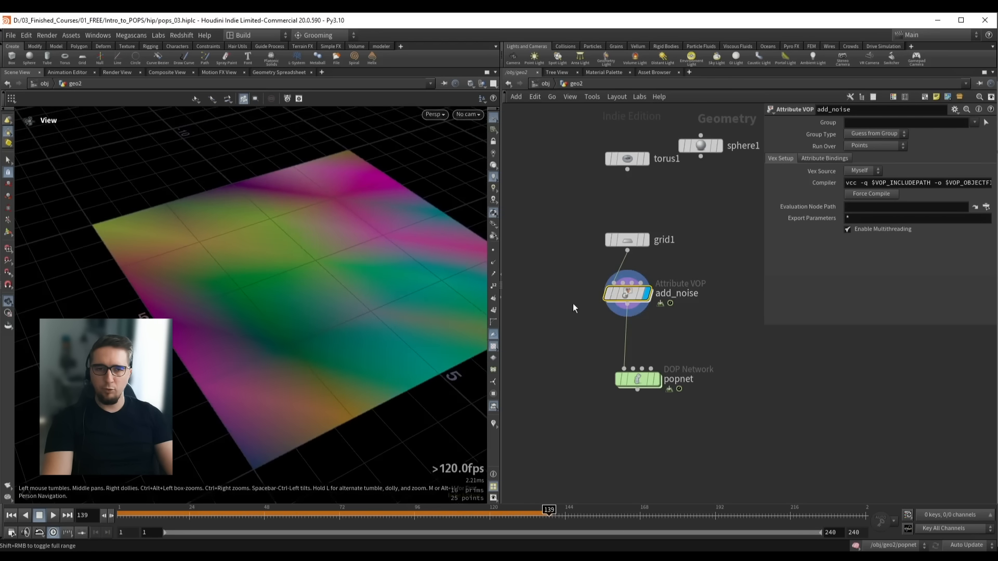
Display popnet and play the simulation from the first frame to examine the particle colors emitted from the coarse grid
key("ctrl+Up")
left_click_drag(593, 347, 665, 410)
key("r")
left_click_drag(469, 322, 323, 252)
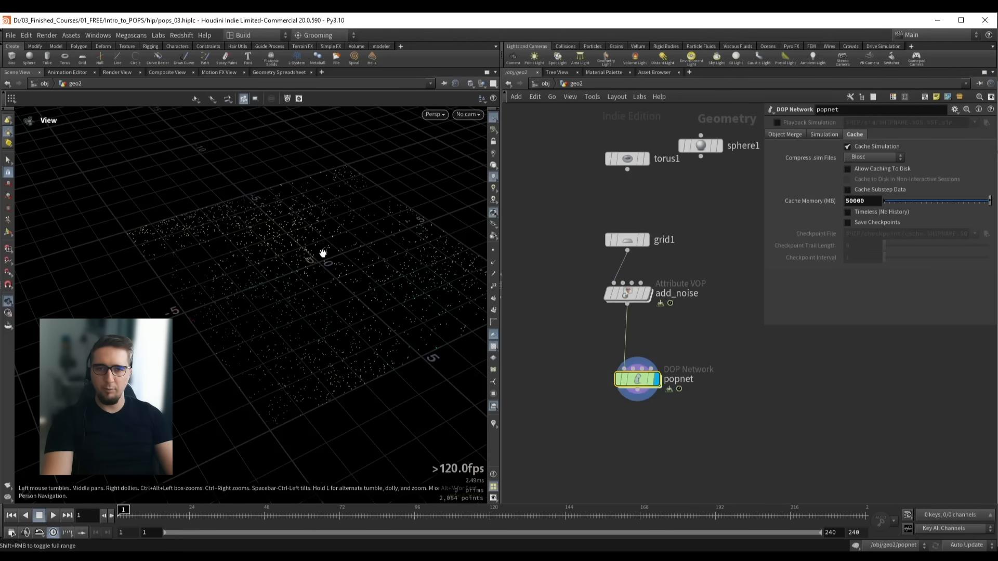
key("Up")
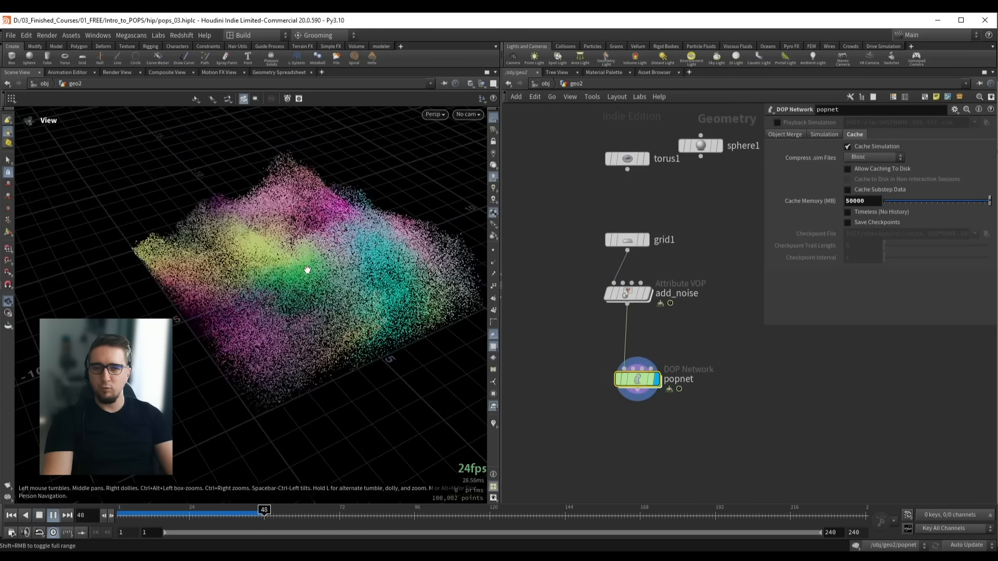
key("Up")
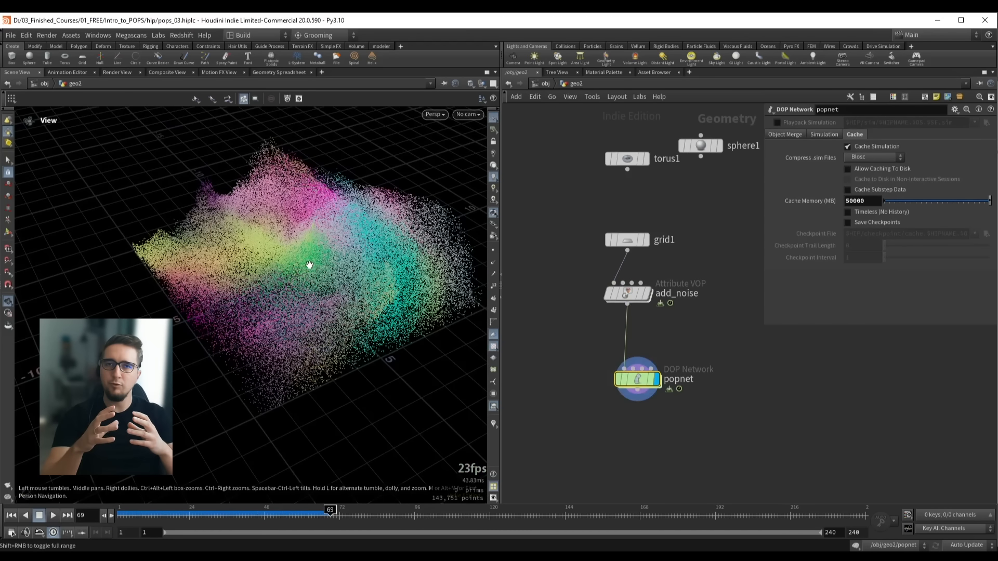
mouse_move(634, 291)
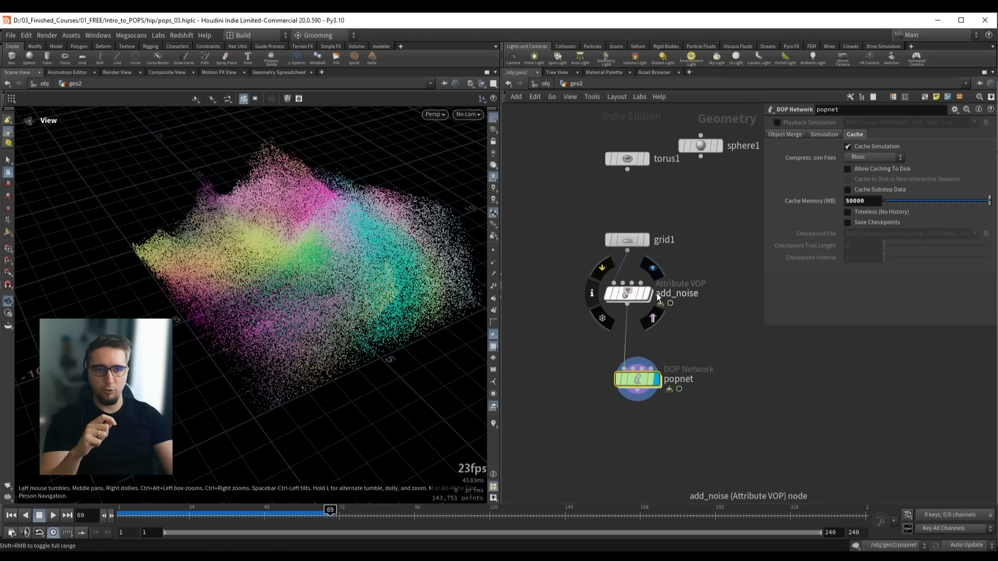
Set grid1's Rows and Columns to 50 and display add_noise to check the Voronoi cells
left_click_drag(566, 217, 665, 253)
key("r")
left_click_drag(409, 262, 422, 262)
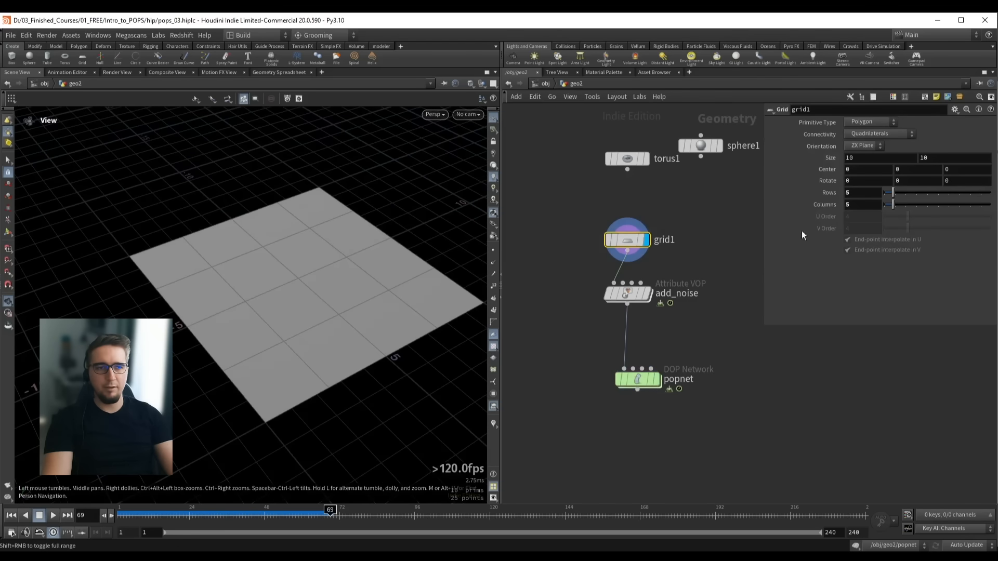
left_click(862, 193)
type("0")
left_click(863, 204)
type("0")
key("Return")
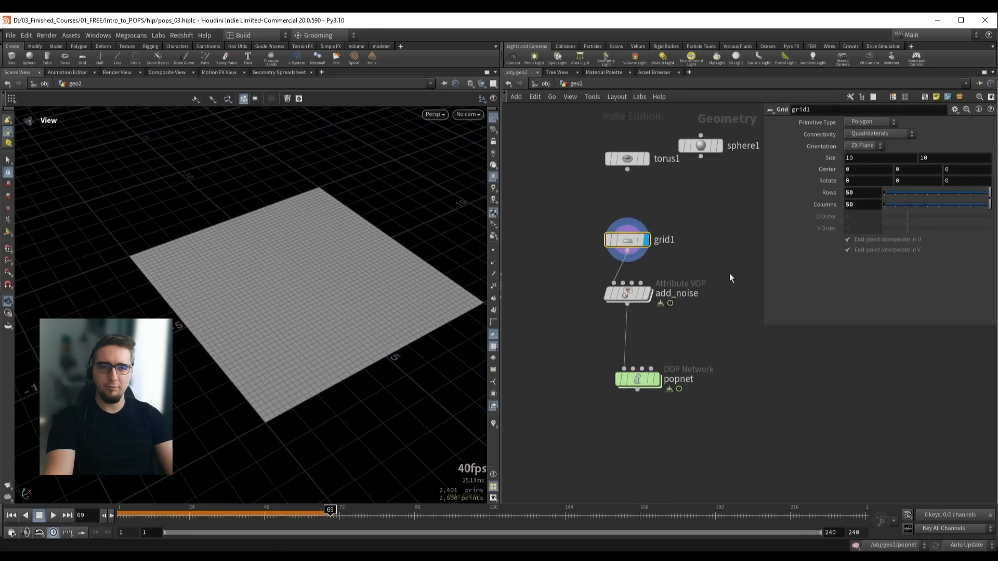
left_click(628, 296)
key("r")
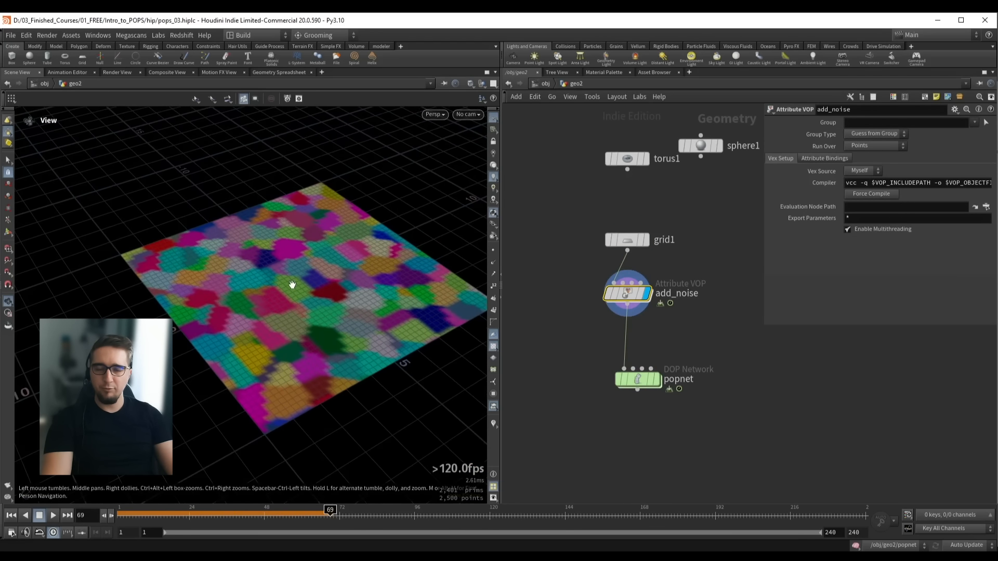
left_click_drag(296, 283, 302, 285)
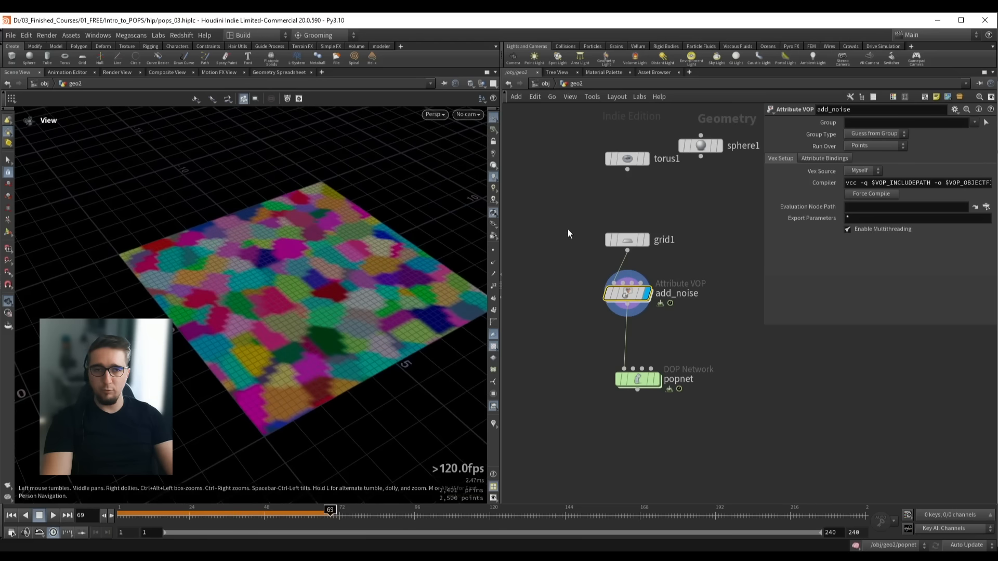
Set grid1's Rows and Columns to 200 while keeping add_noise displayed
left_click(643, 243)
type("200")
key("Return")
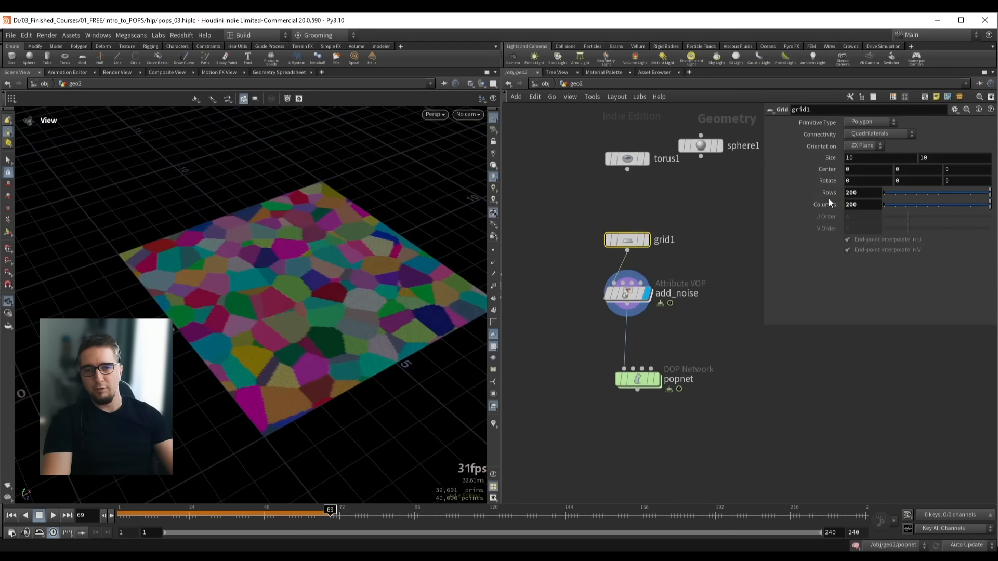
left_click_drag(301, 272, 335, 271)
middle_click_drag(335, 272, 307, 279)
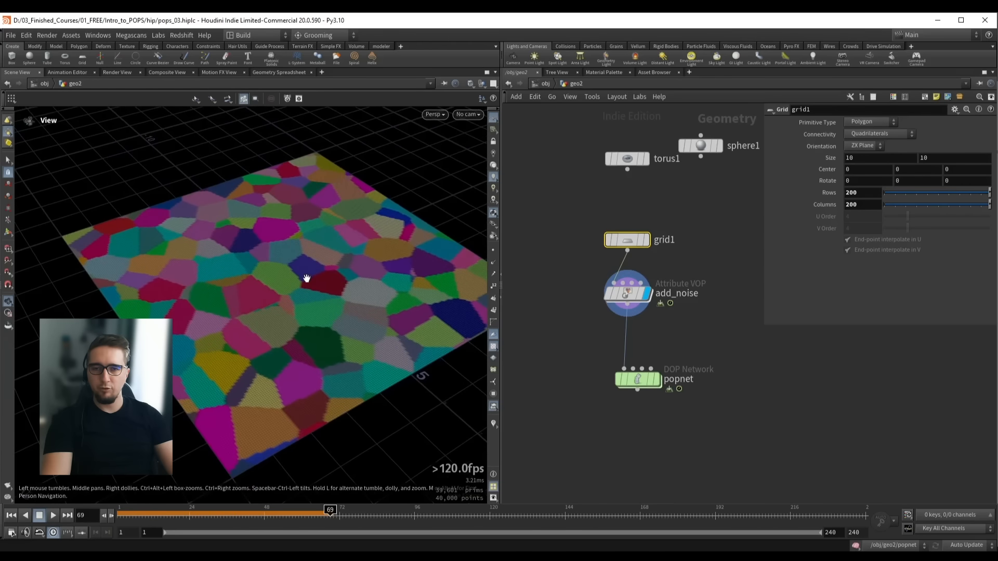
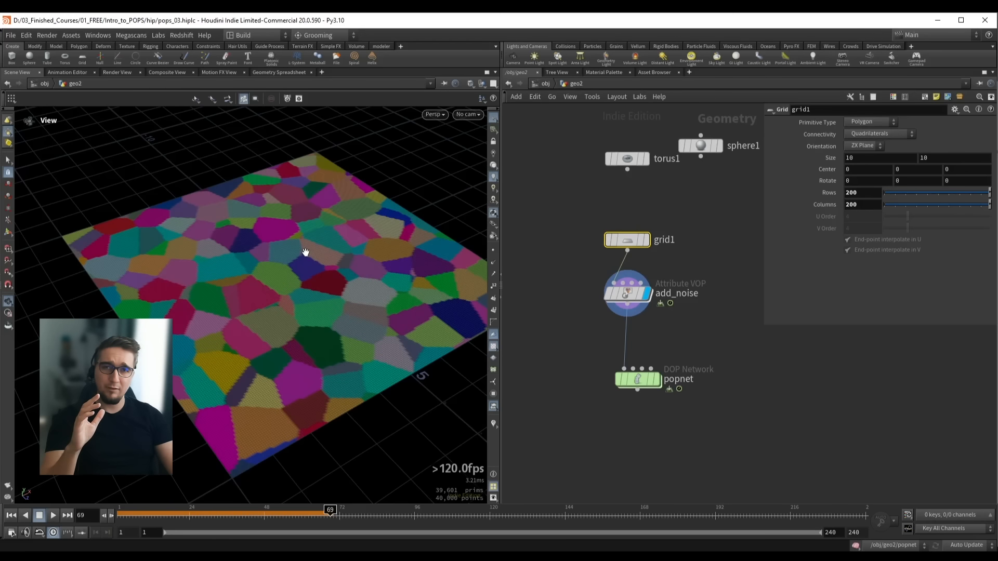
Go back to the first frame and pull add_noise out of the chain so grid1 feeds popnet directly
left_click_drag(577, 280, 684, 317)
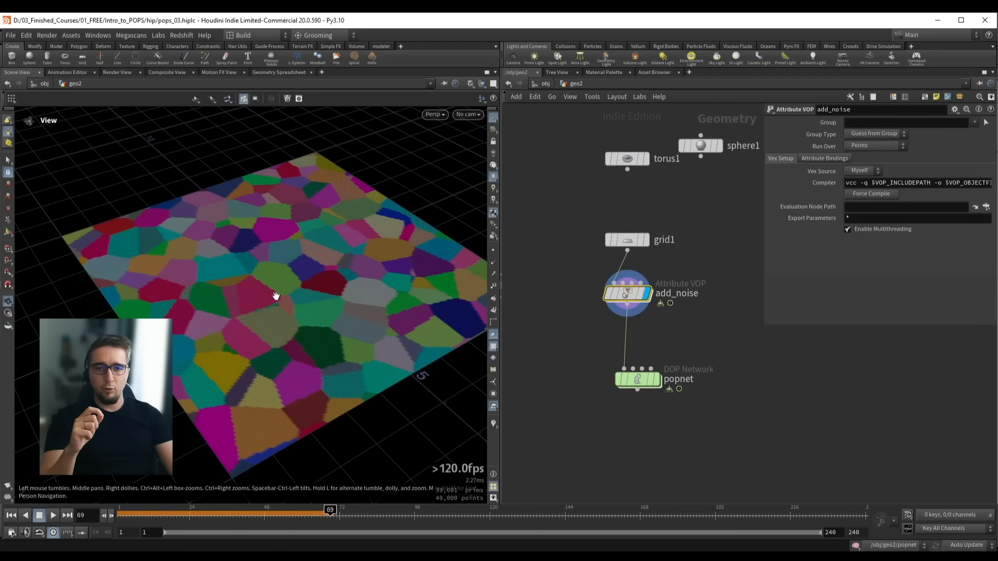
left_click_drag(274, 291, 283, 273)
key("ctrl+Up")
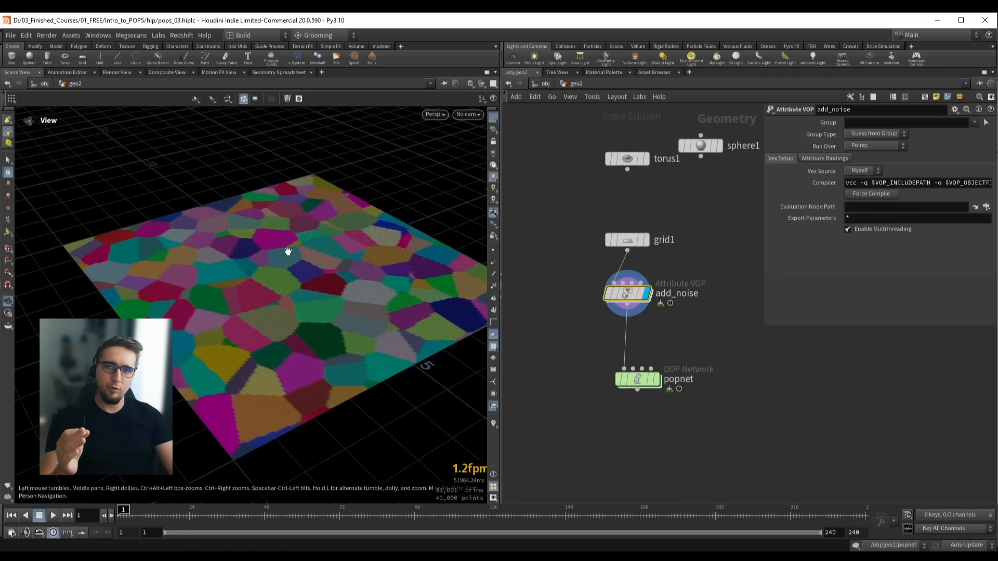
left_click_drag(638, 297, 710, 295)
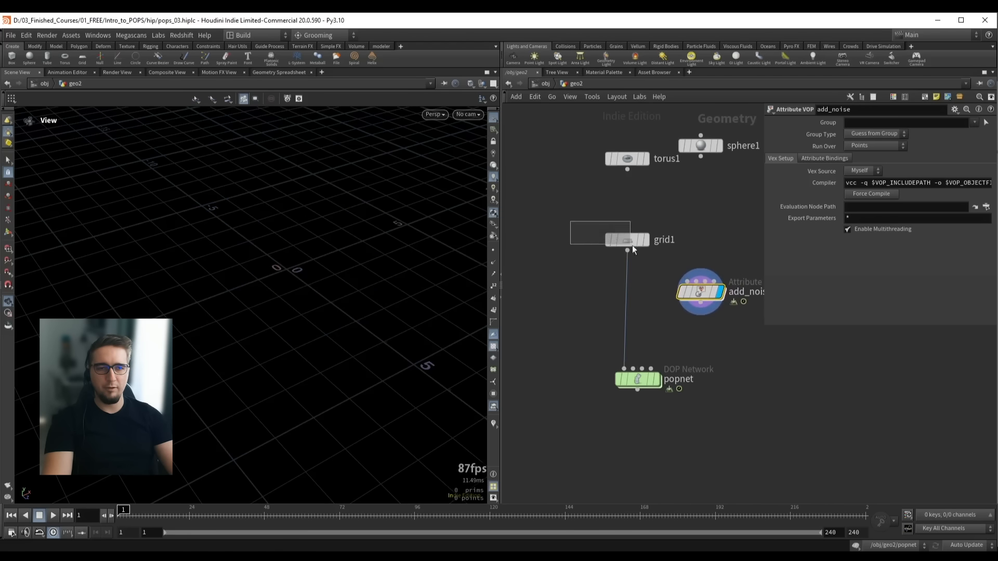
Display grid1 and reduce its Rows and Columns to 2
left_click_drag(632, 245, 652, 254)
key("r")
left_click_drag(264, 251, 260, 269)
middle_click_drag(274, 279, 280, 256)
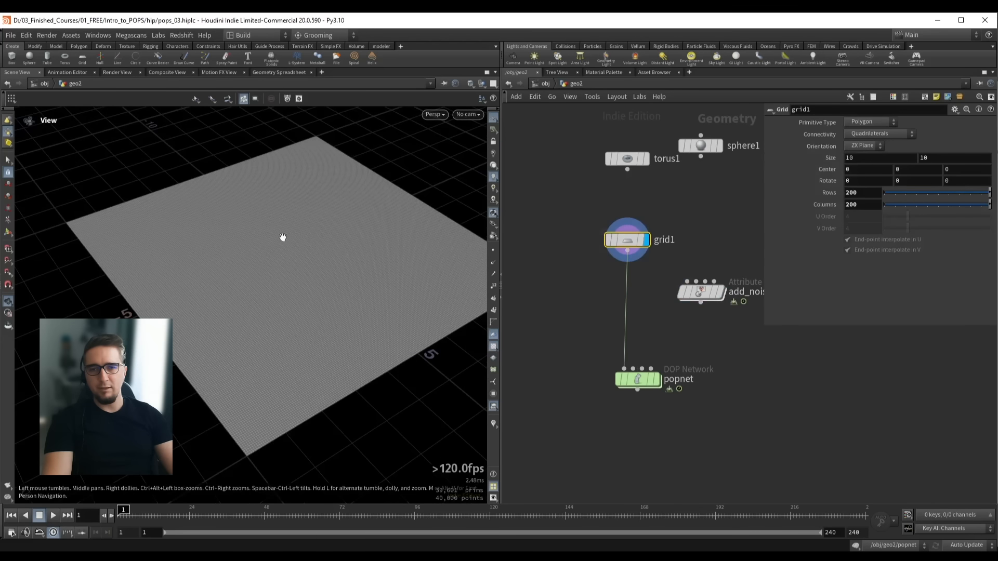
left_click_drag(283, 237, 270, 234)
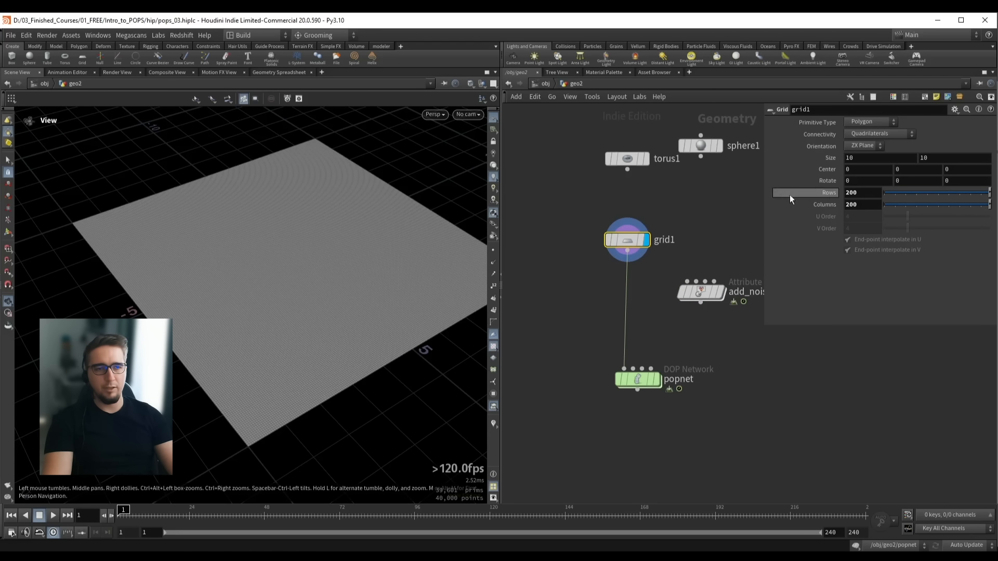
left_click(861, 193)
type("2")
key("Tab")
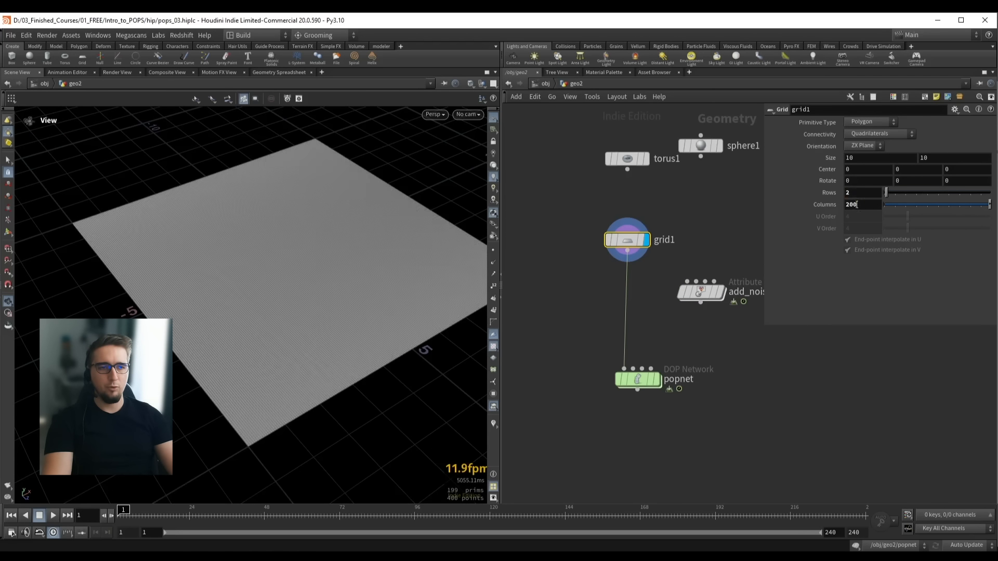
type("2")
key("Return")
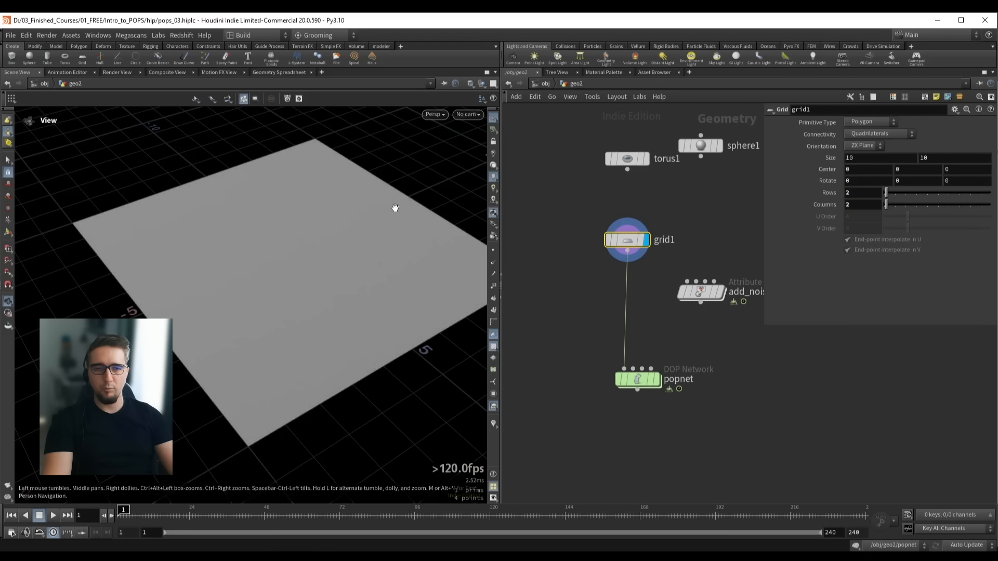
Insert a Scatter node on the connection between grid1 and popnet
middle_click_drag(570, 289, 565, 267)
left_click(622, 255)
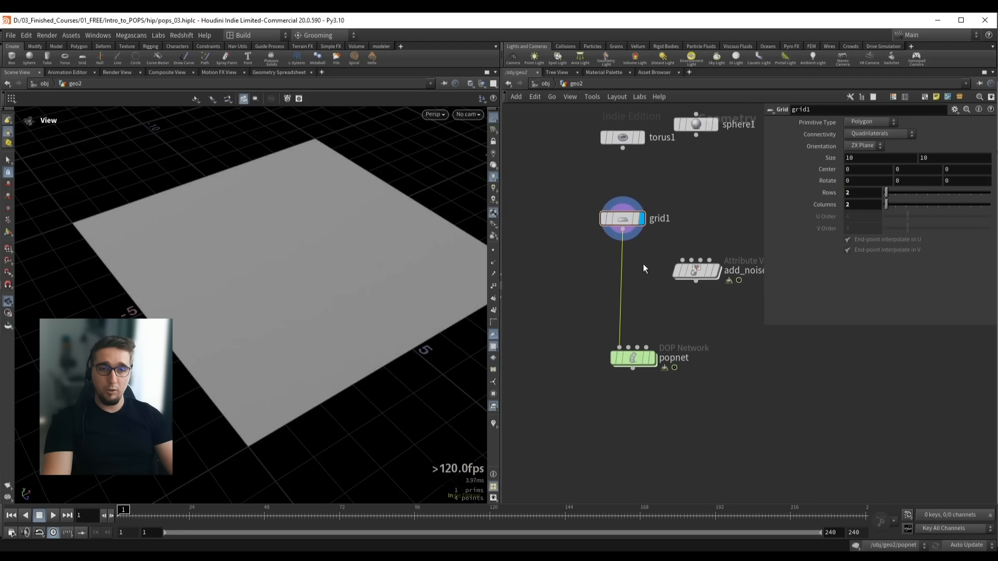
key("Tab")
type("scat")
key("Return")
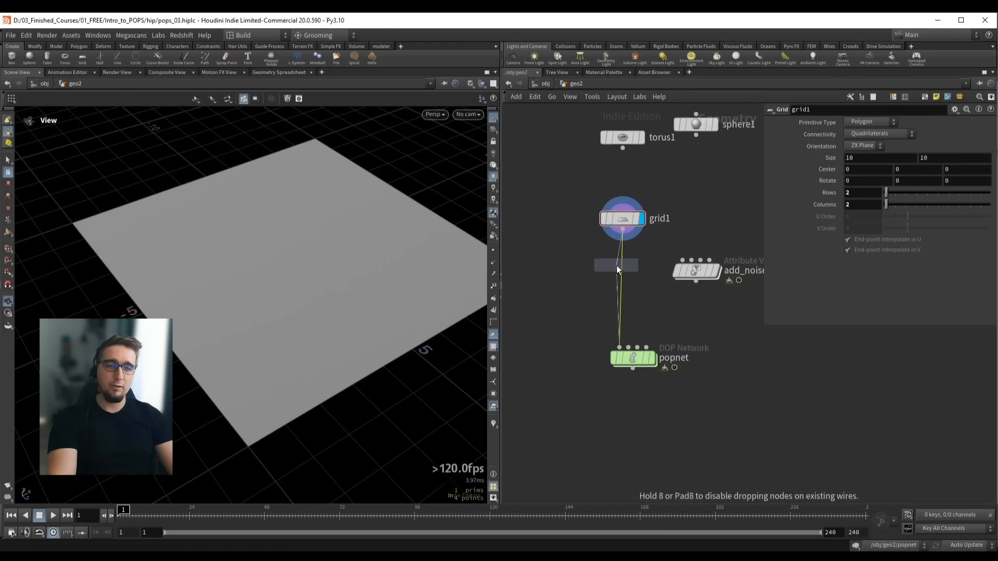
left_click(617, 266)
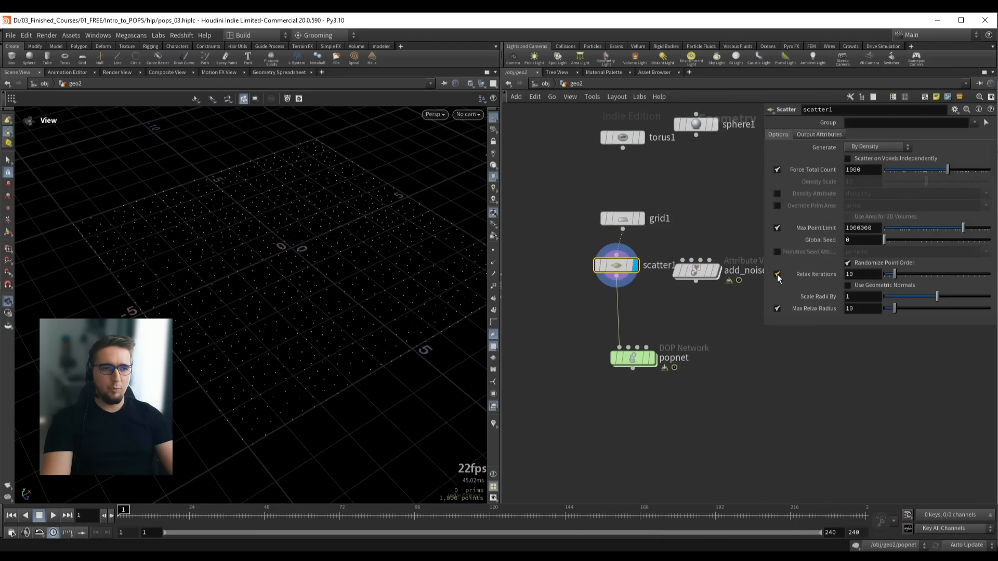
Turn off Relax Iterations and Max Point Limit on scatter1
left_click(777, 274)
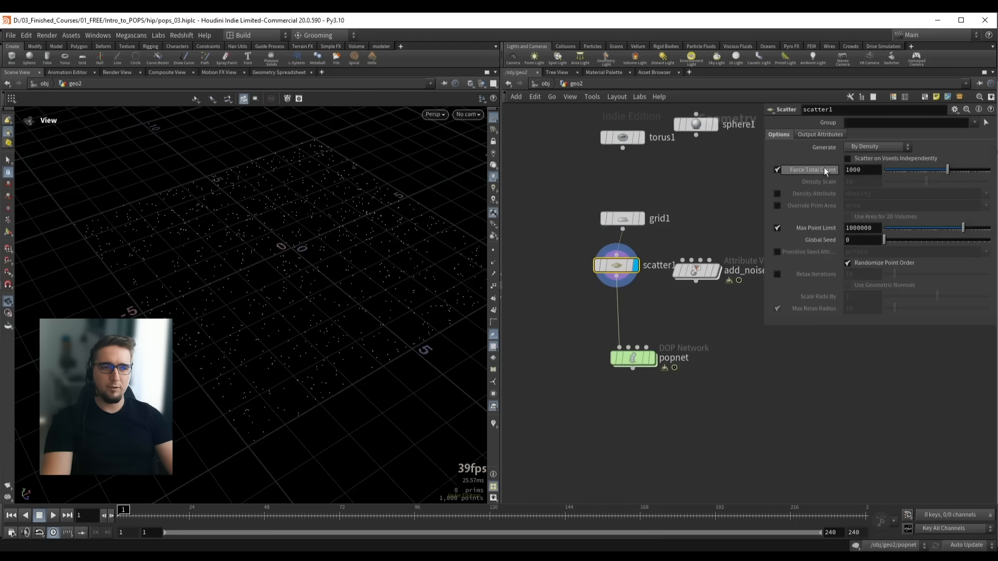
left_click(777, 229)
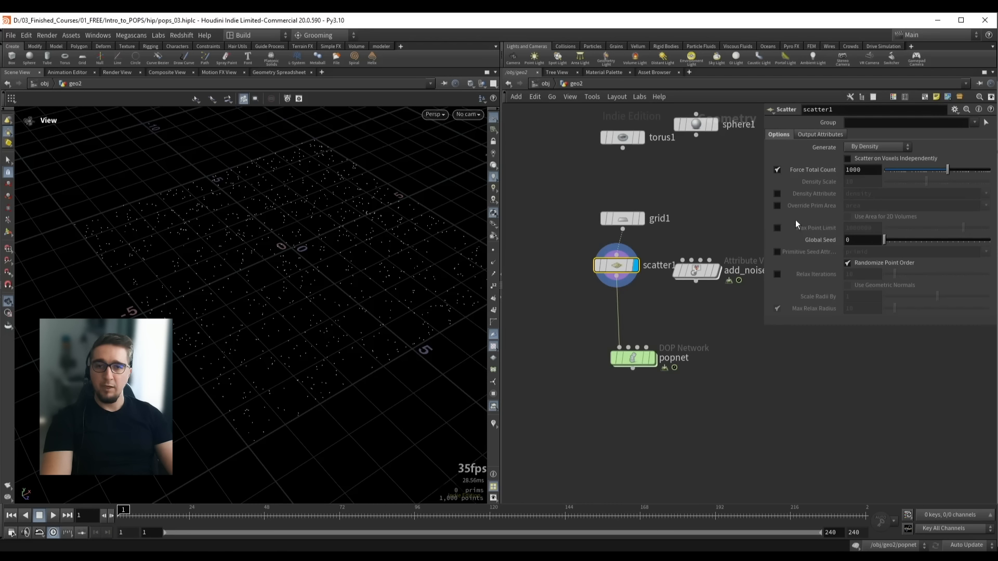
left_click_drag(232, 224, 239, 214)
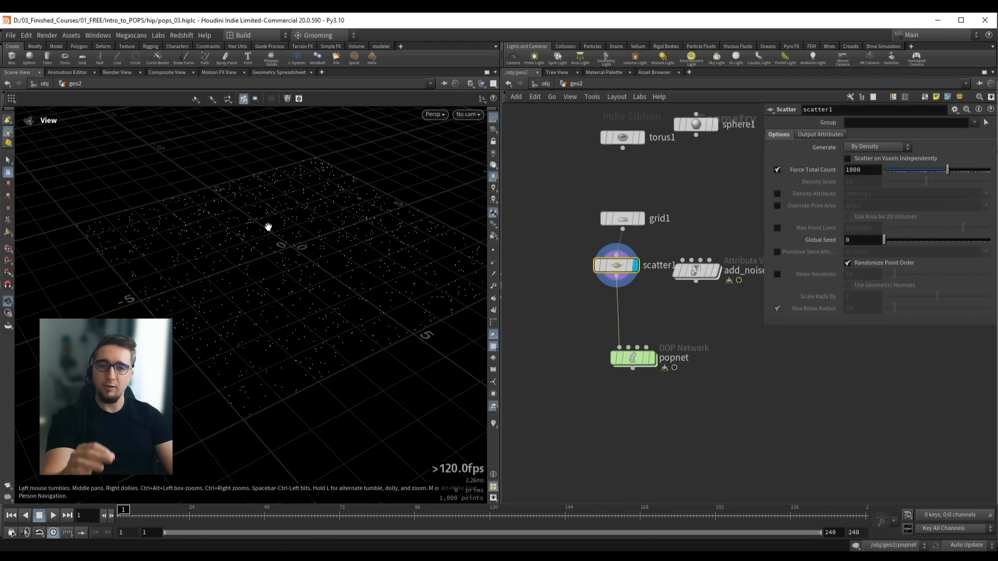
Inside popnet, set source_first_input's Emission Type to All Points
left_click(645, 364)
double_click(625, 357)
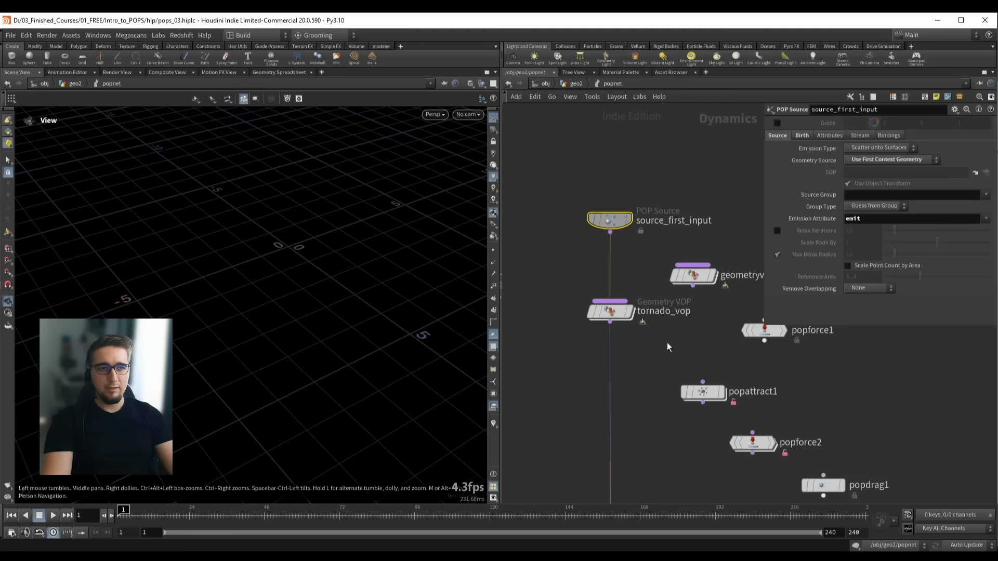
left_click(863, 148)
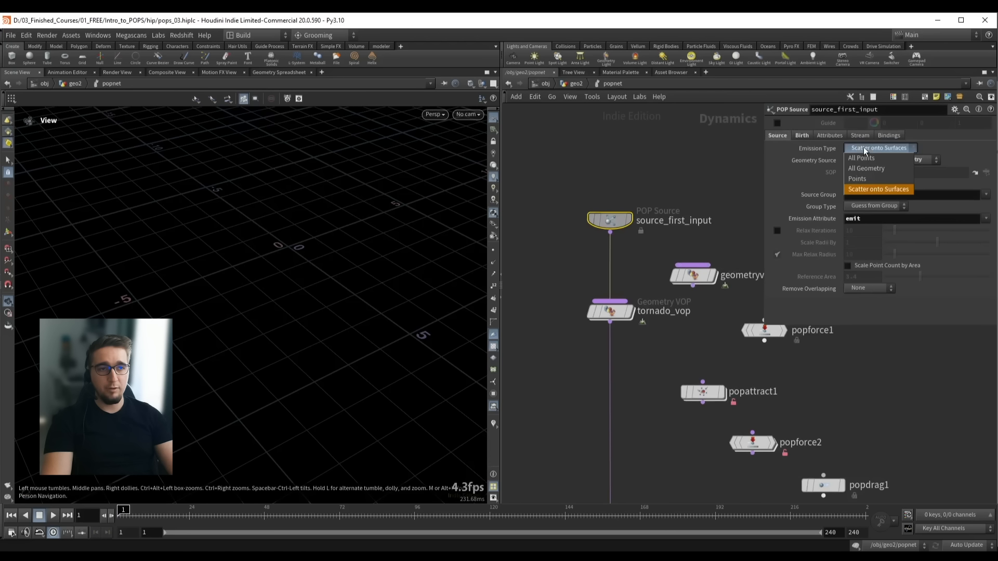
left_click(868, 158)
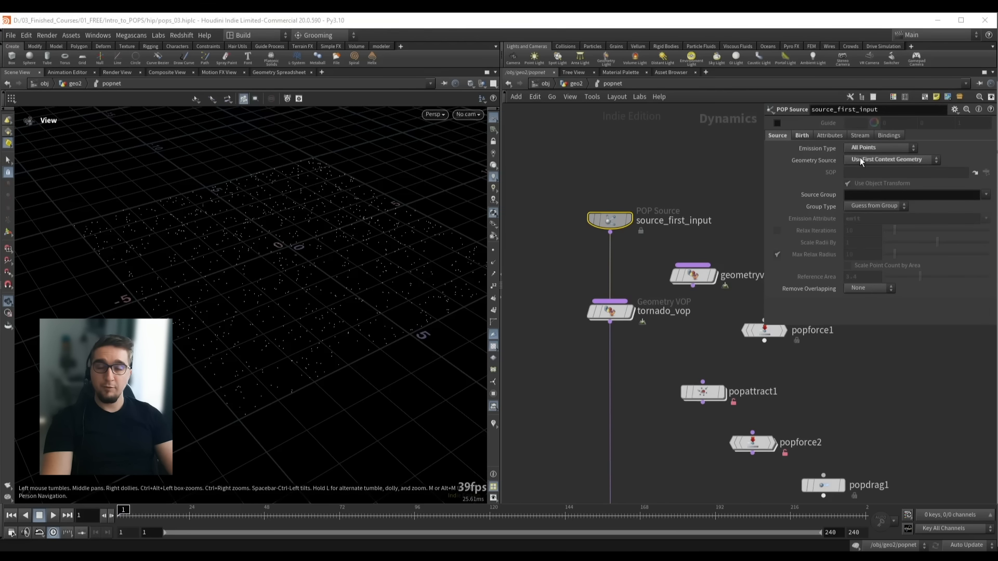
Return to geo2 and rearrange grid1, scatter1 and popnet into a tidy vertical chain
key("u")
left_click(634, 265)
left_click_drag(618, 266, 606, 282)
left_click_drag(617, 220, 590, 226)
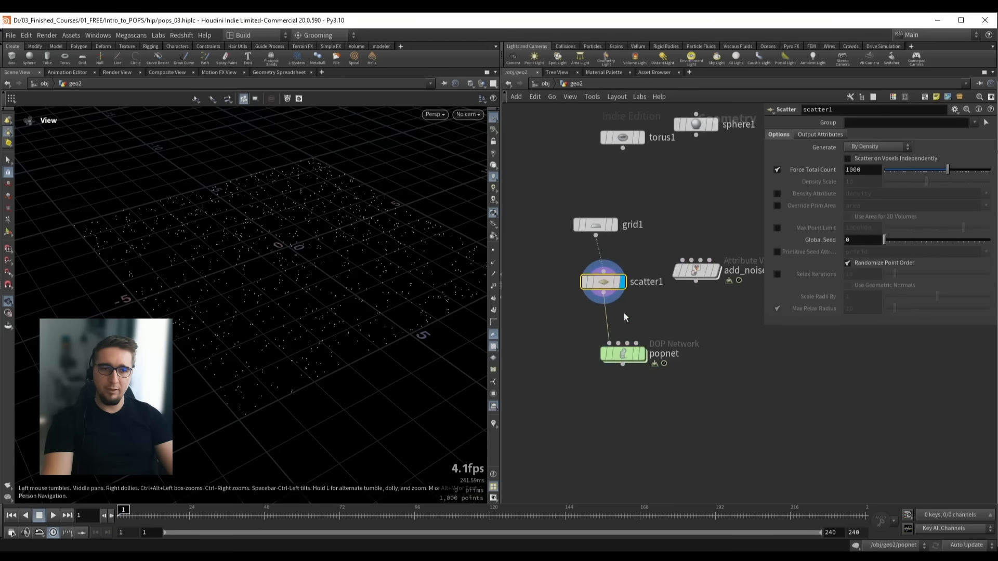
left_click_drag(627, 343, 615, 349)
Display popnet and play the simulation to examine the particle trails emitted from the scattered points
left_click_drag(572, 373, 646, 330)
key("r")
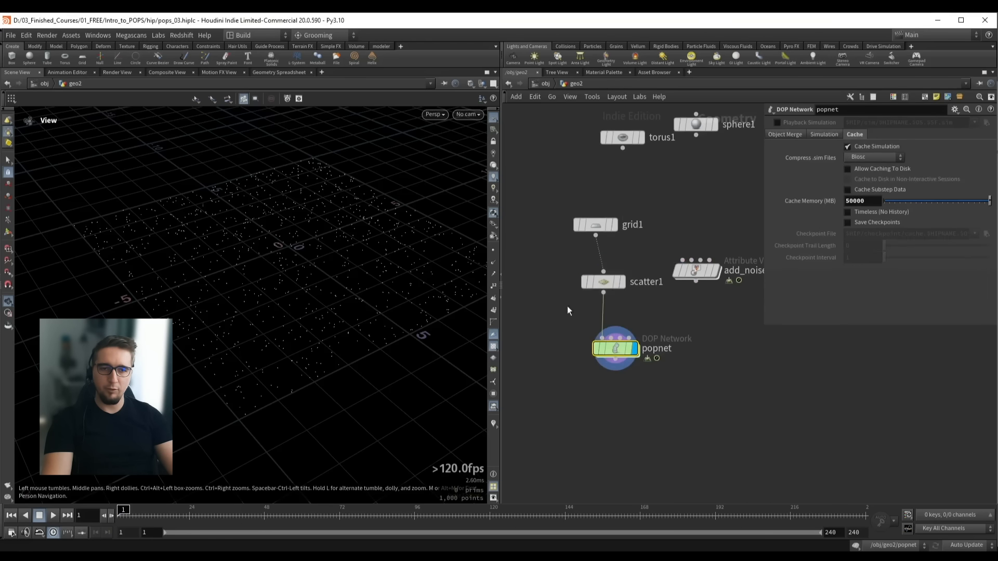
key("Up")
scroll(291, 263, "down", 2)
left_click_drag(292, 263, 325, 247)
key("Up")
scroll(253, 285, "up", 3)
left_click_drag(312, 300, 275, 331)
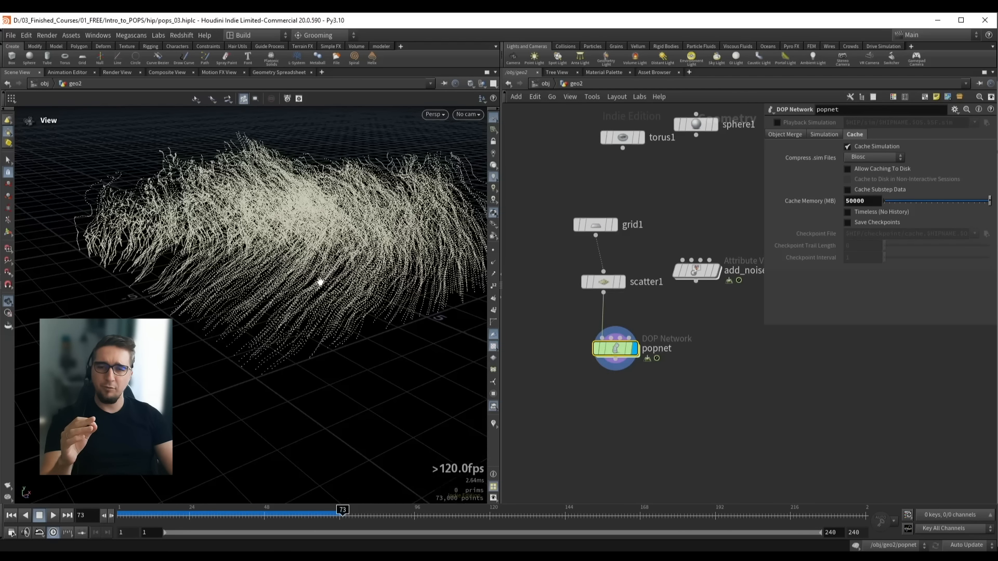
Return to the start of the simulation and advance it frame by frame to examine how the particle trails form
left_click(138, 510)
left_click_drag(138, 510, 123, 510)
left_click_drag(243, 383, 323, 269)
key("Right")
key("Right")
key("Right")
key("Right")
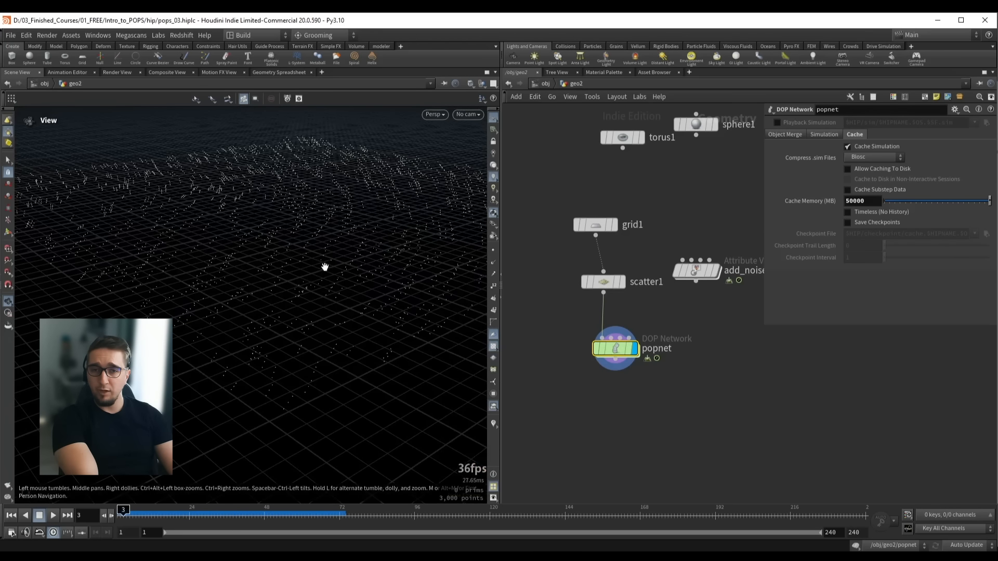
key("Right")
key("Right")
key("Right")
key("Right")
key("Right")
key("Right")
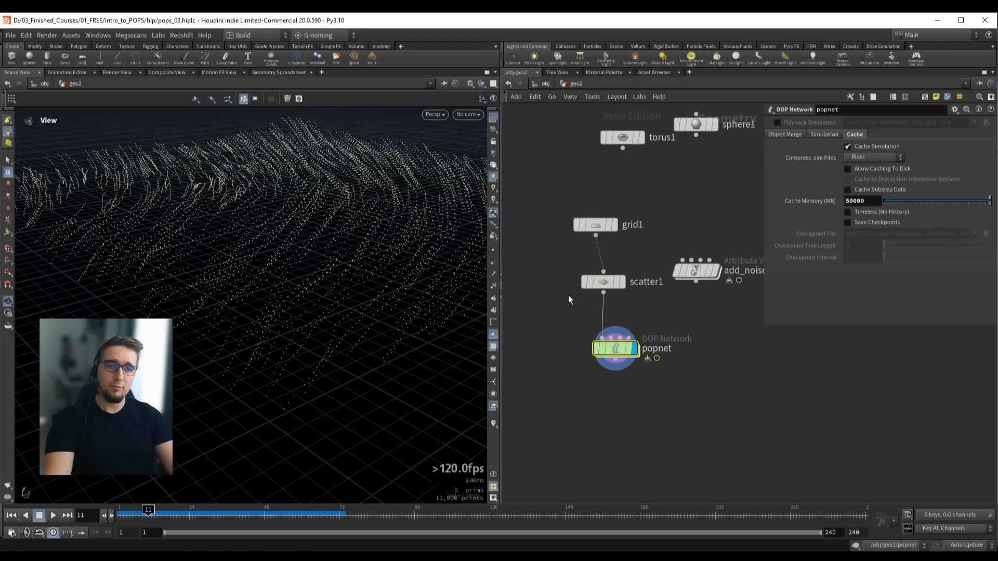
Display scatter1 and set its Global Seed to the expression $F
left_click(584, 281)
left_click(623, 282)
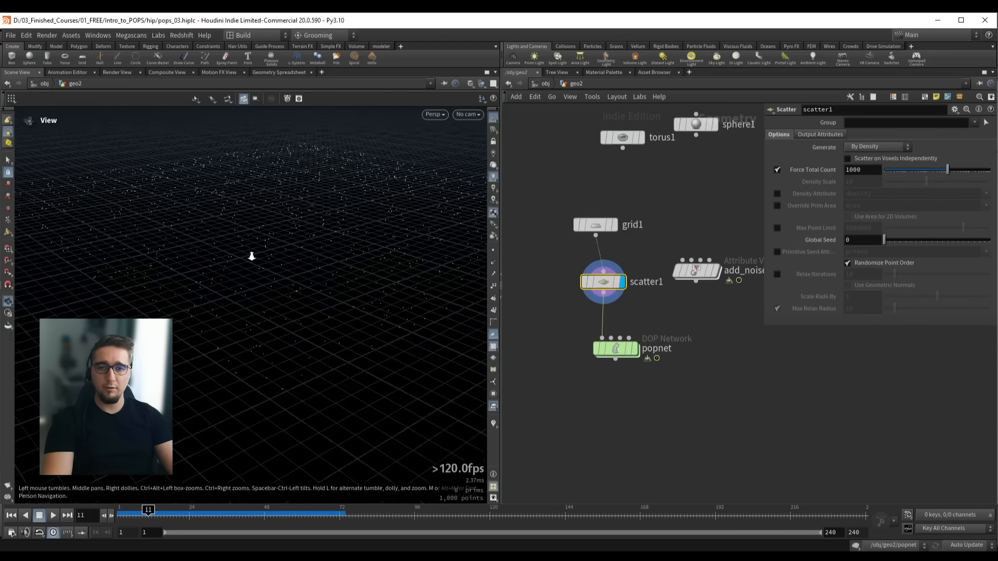
left_click(848, 261)
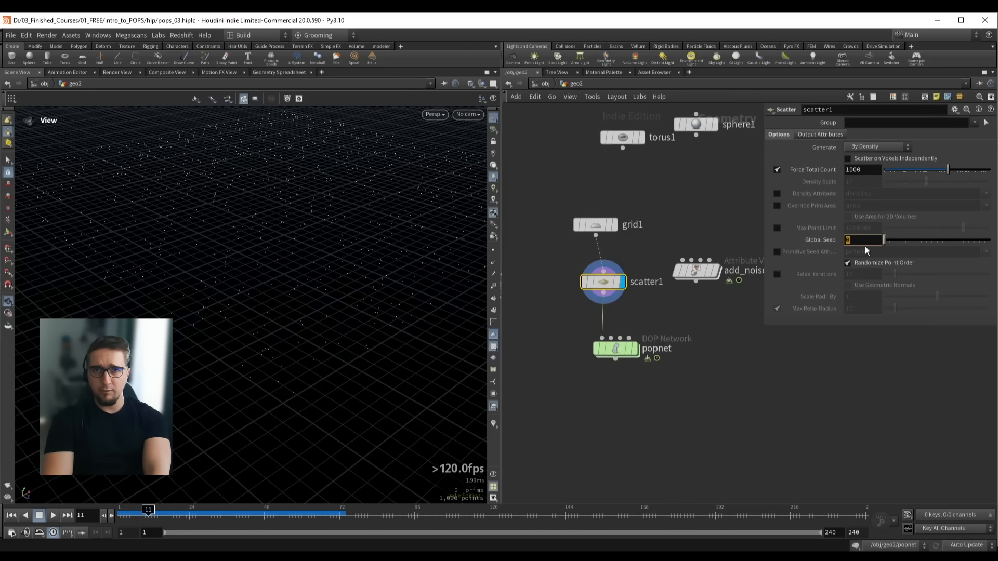
type("$F")
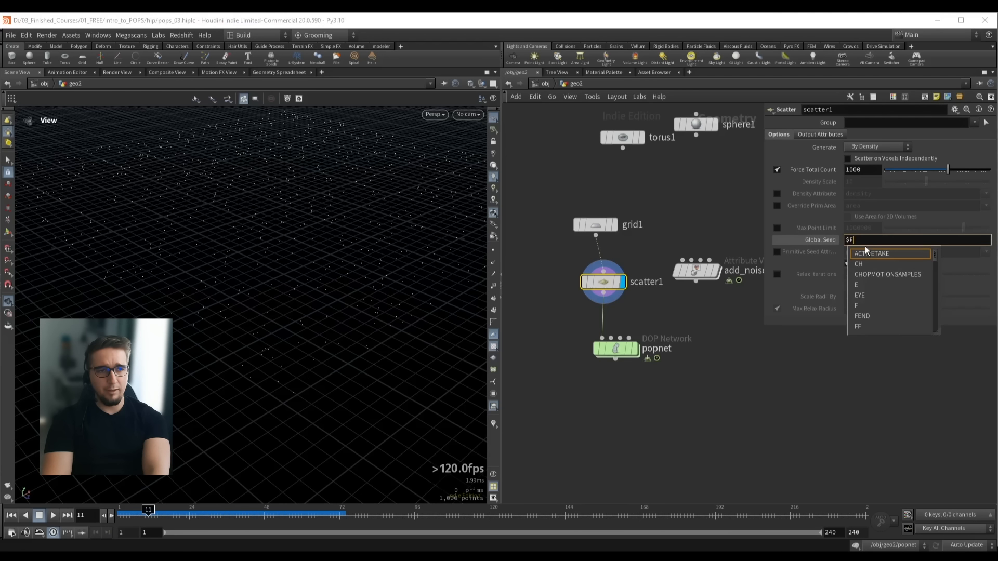
key("Return")
left_click(826, 241)
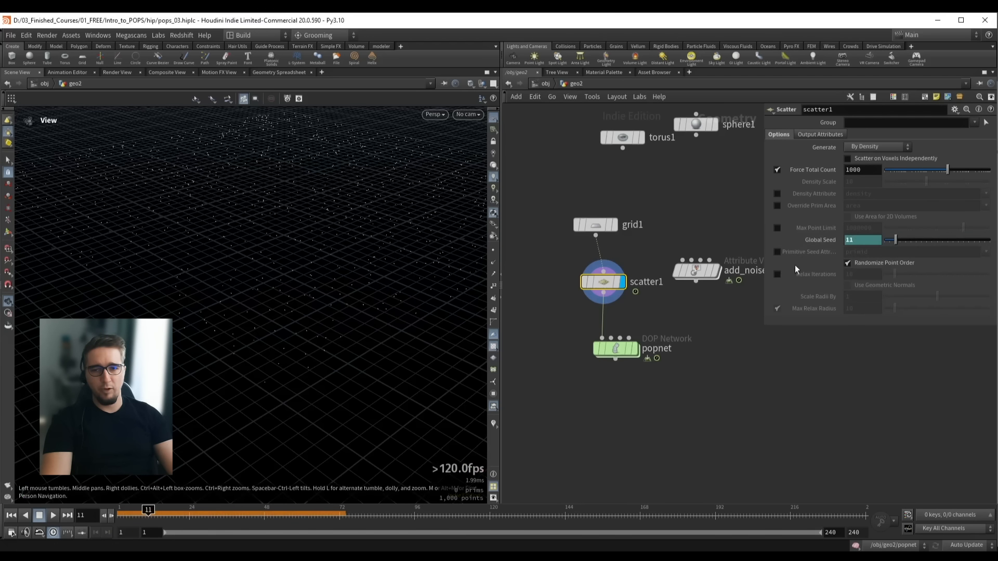
Advance through the frames with scatter1 displayed to examine how the scattered points change over time
key("Right")
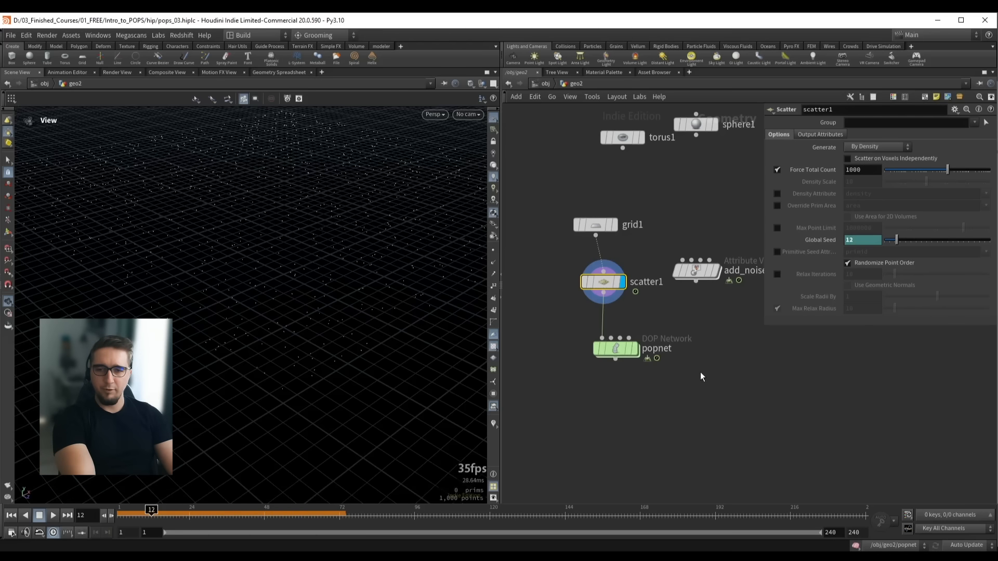
key("Right")
key("Right")
key("Right")
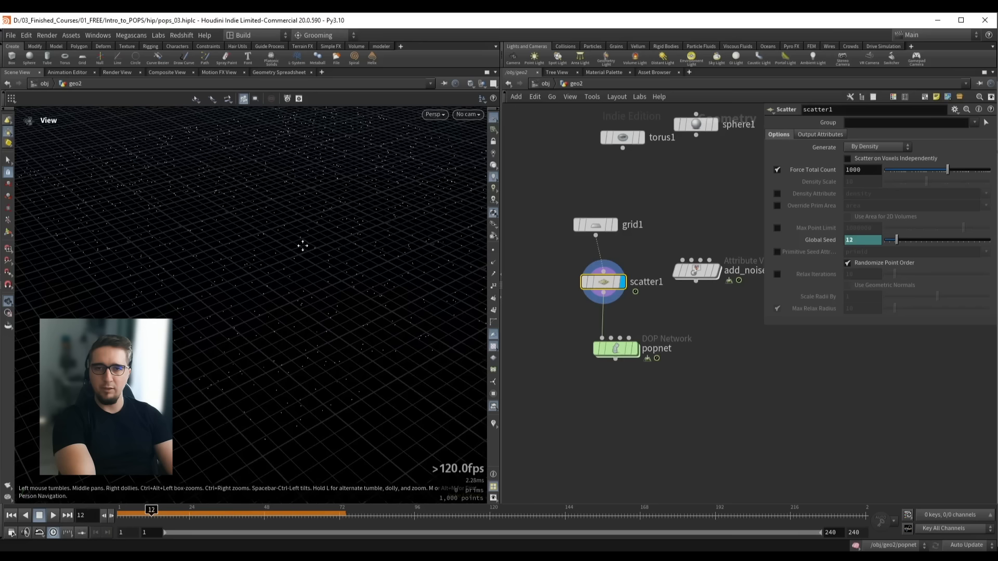
key("Right")
key("Right")
key("Right")
key("Right")
key("Right")
key("Right")
key("Right")
key("Right")
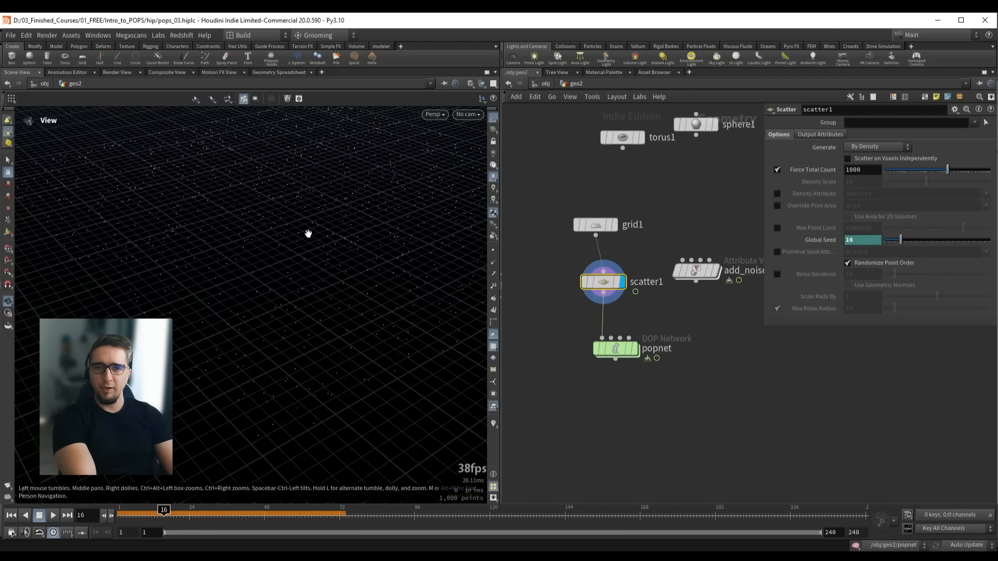
key("Right")
key("Right")
key("Right")
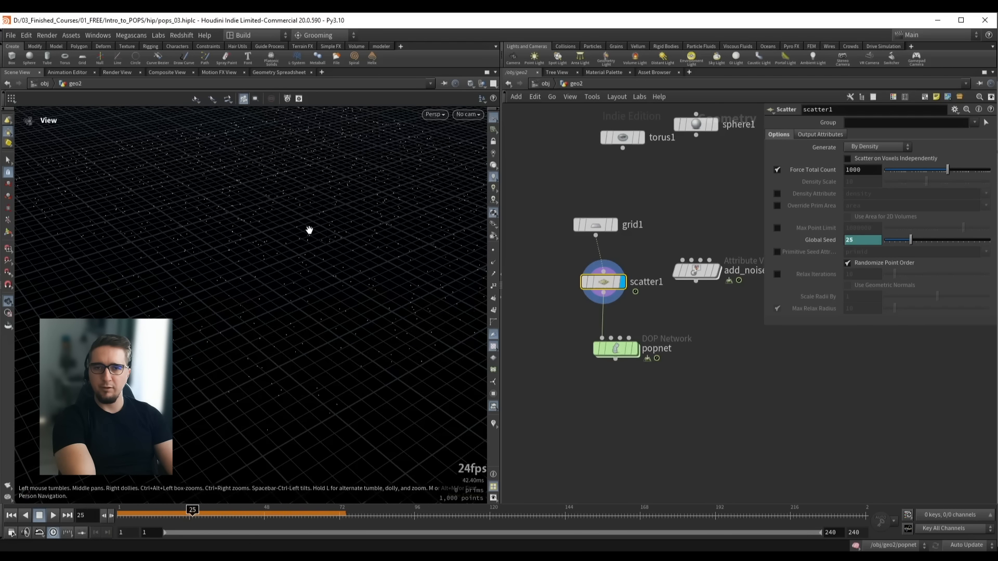
Rewind to the first frame, display popnet and play the simulation to examine emission from the changing scatter points
key("ctrl+Up")
left_click(616, 349)
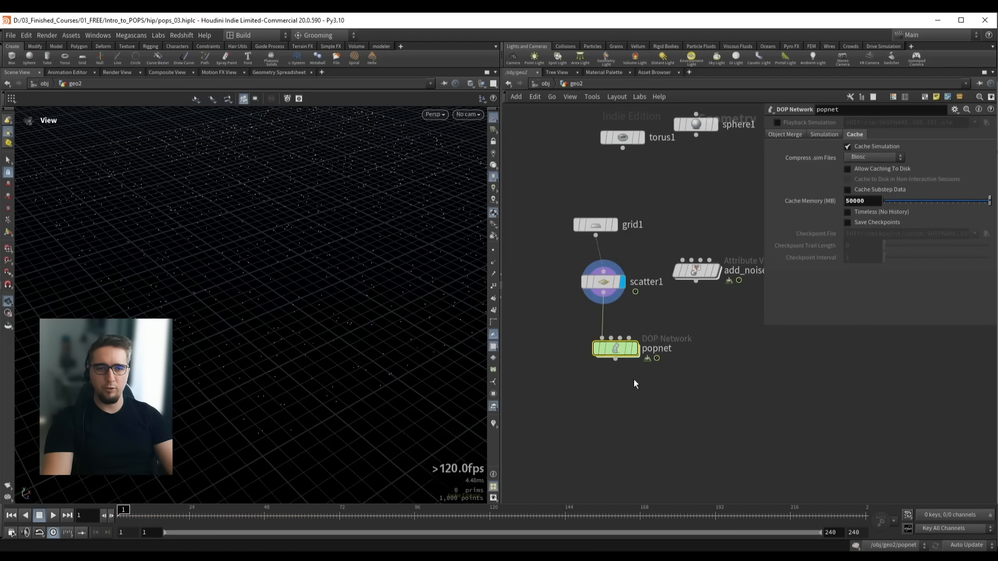
left_click(634, 348)
key("Up")
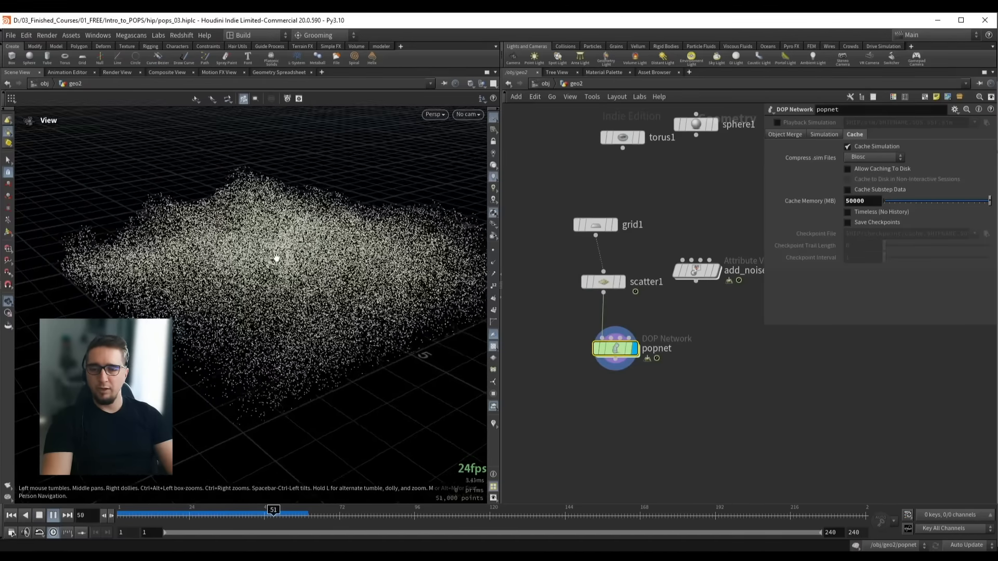
key("Up")
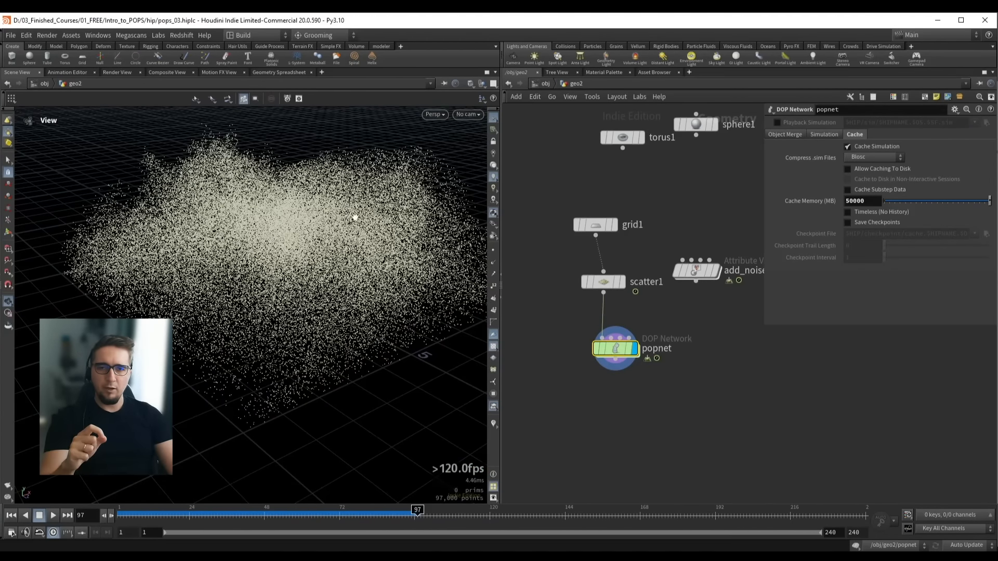
Display scatter1 again and change its Global Seed expression to $FF
left_click(603, 282)
key("r")
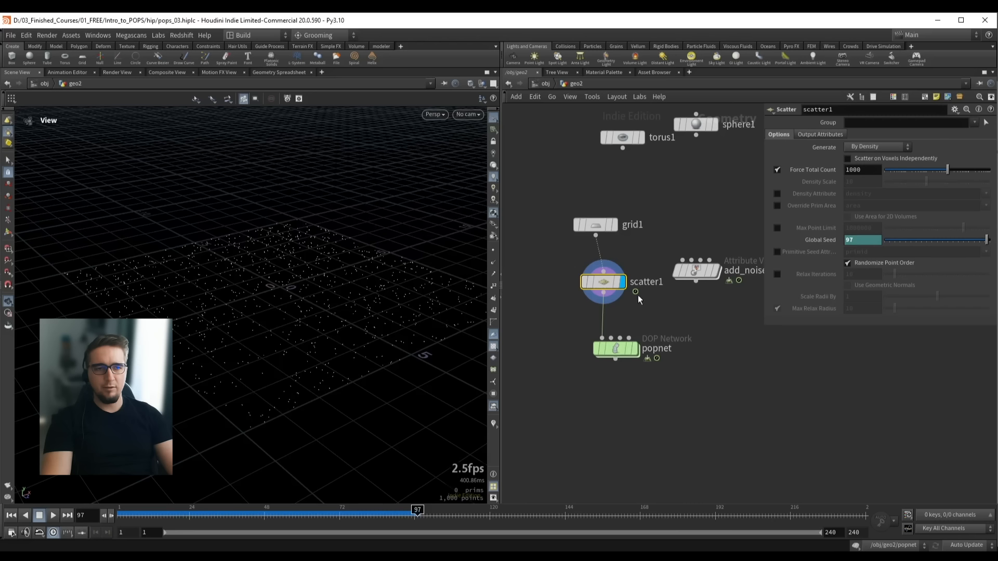
left_click(821, 239)
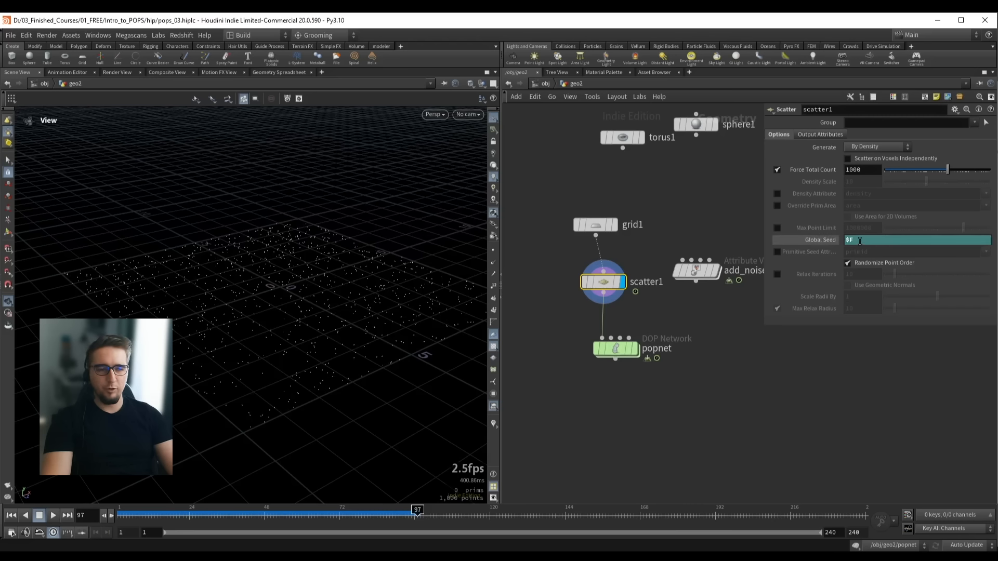
type("F")
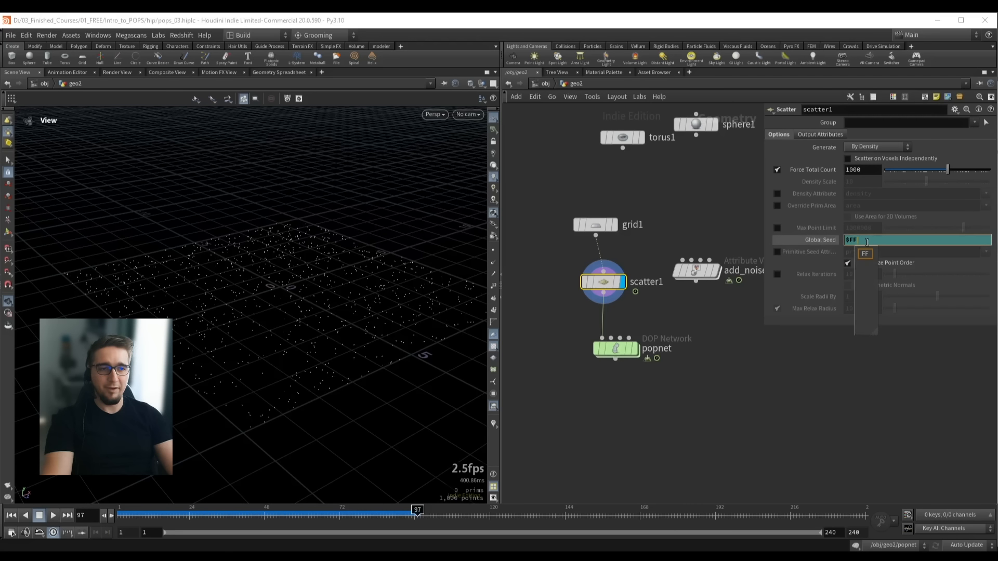
key("Return")
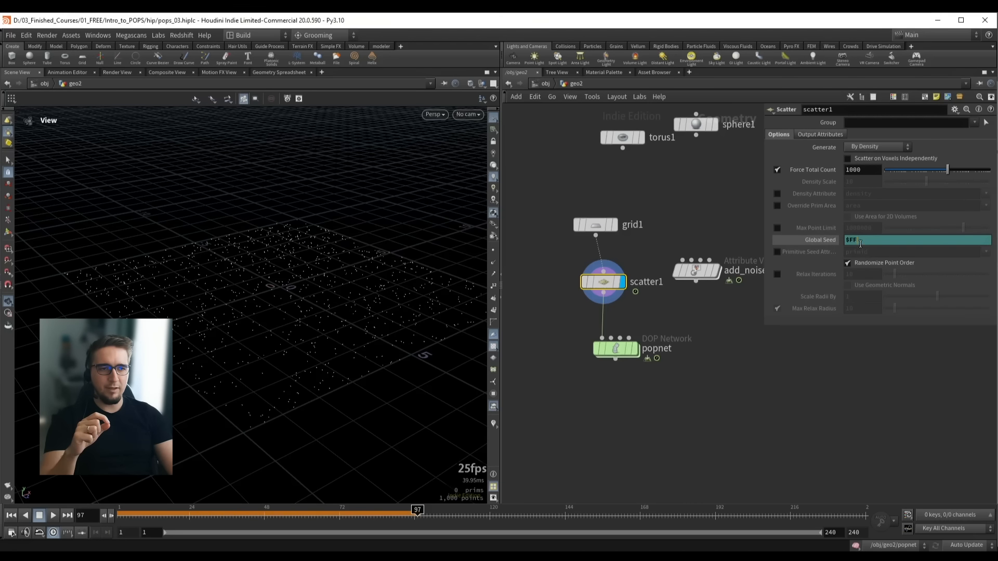
double_click(849, 246)
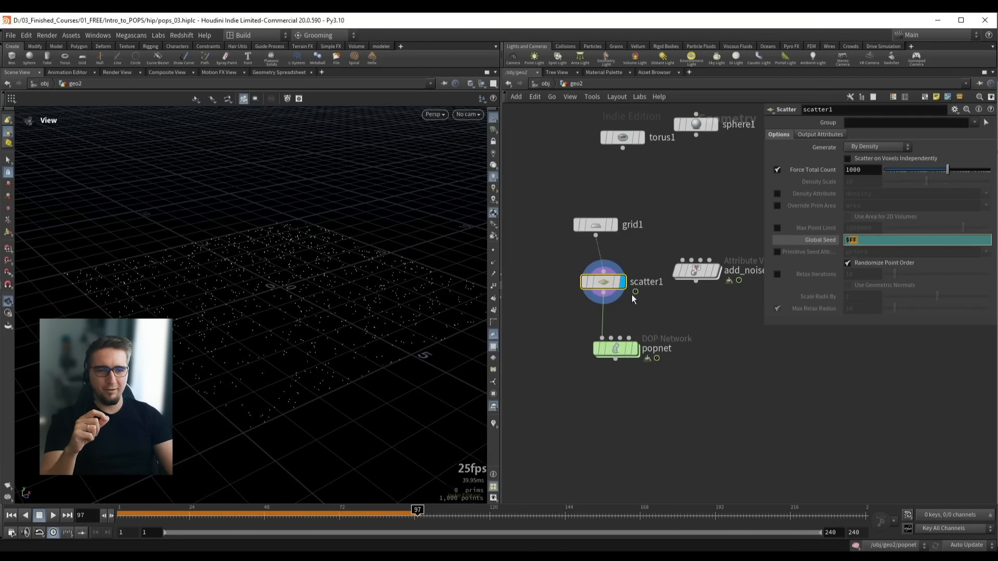
Examine popnet's Substeps simulation setting and return to scatter1's parameters
left_click_drag(549, 333, 647, 364)
left_click(825, 134)
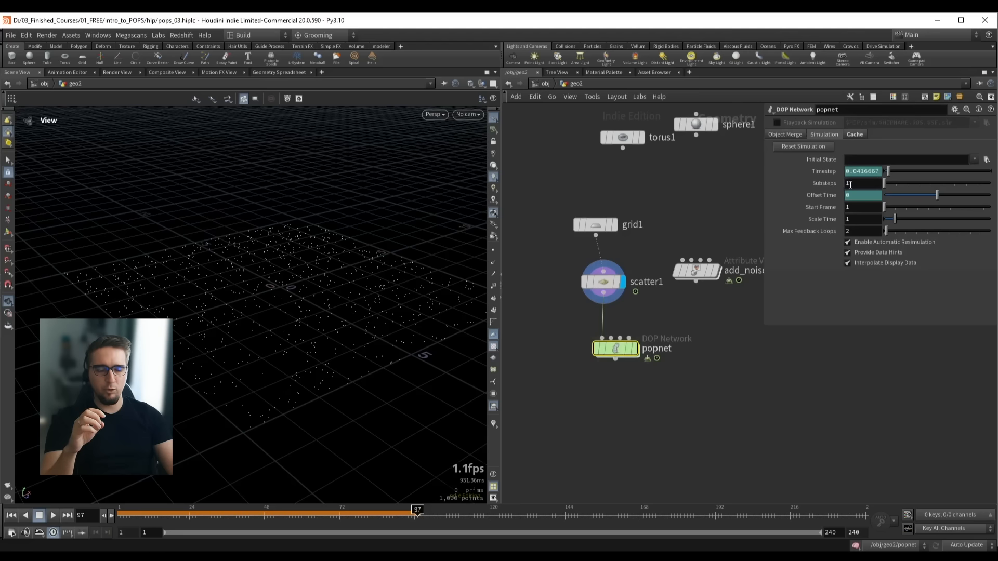
left_click(631, 273)
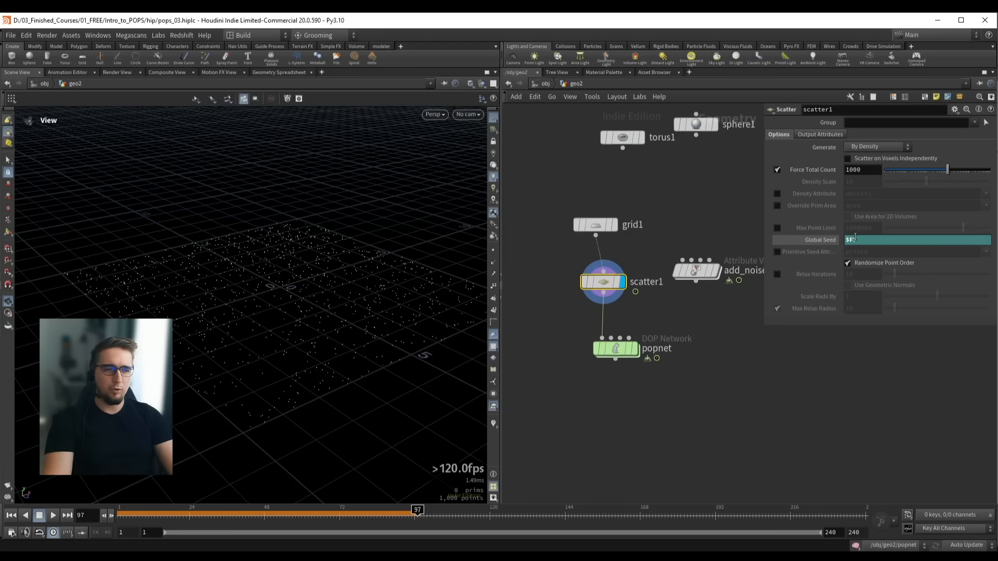
Replay popnet from the first frame to check the emission with the $FF seed
key("ctrl+Up")
left_click_drag(563, 327, 631, 364)
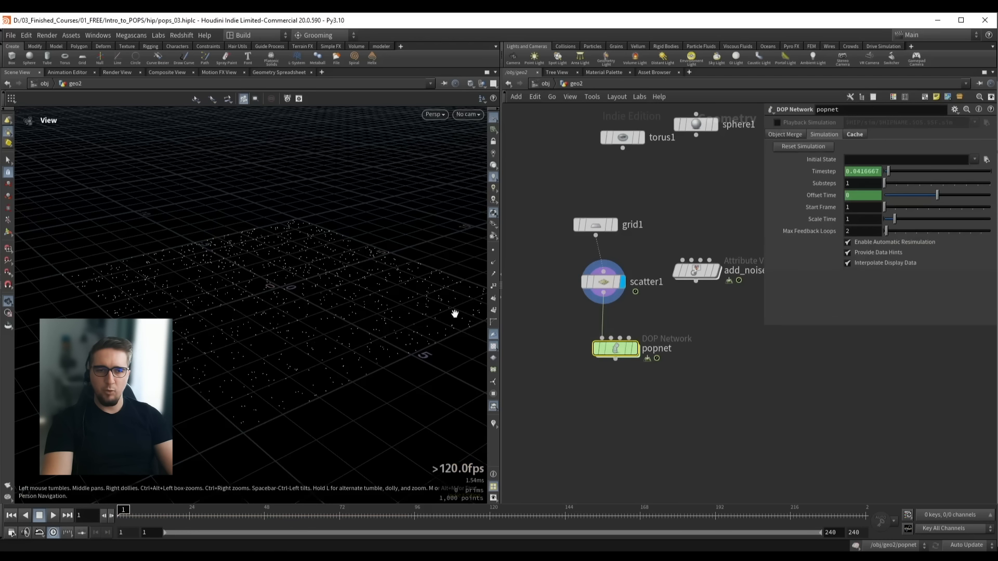
key("r")
left_click(635, 348)
key("Up")
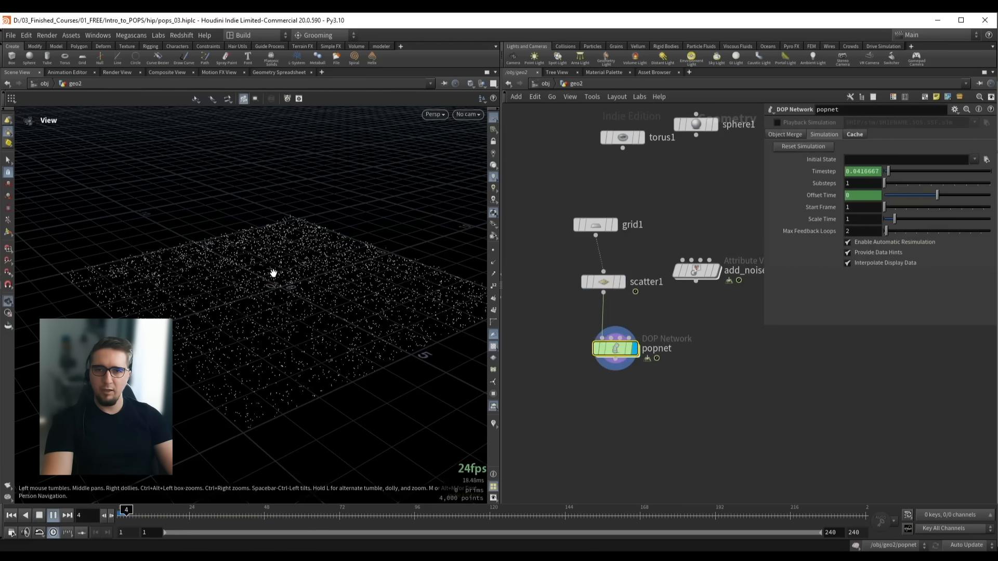
key("Escape")
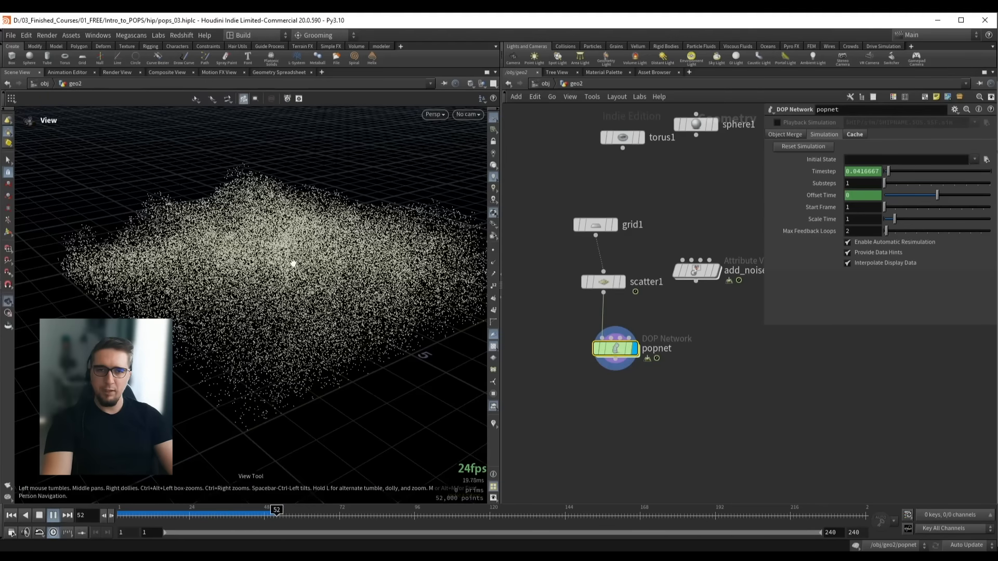
Move popnet lower in the network and insert the add_noise Attribute VOP between scatter1 and popnet
key("ctrl+Up")
middle_click_drag(612, 413, 606, 374)
left_click_drag(610, 312, 606, 373)
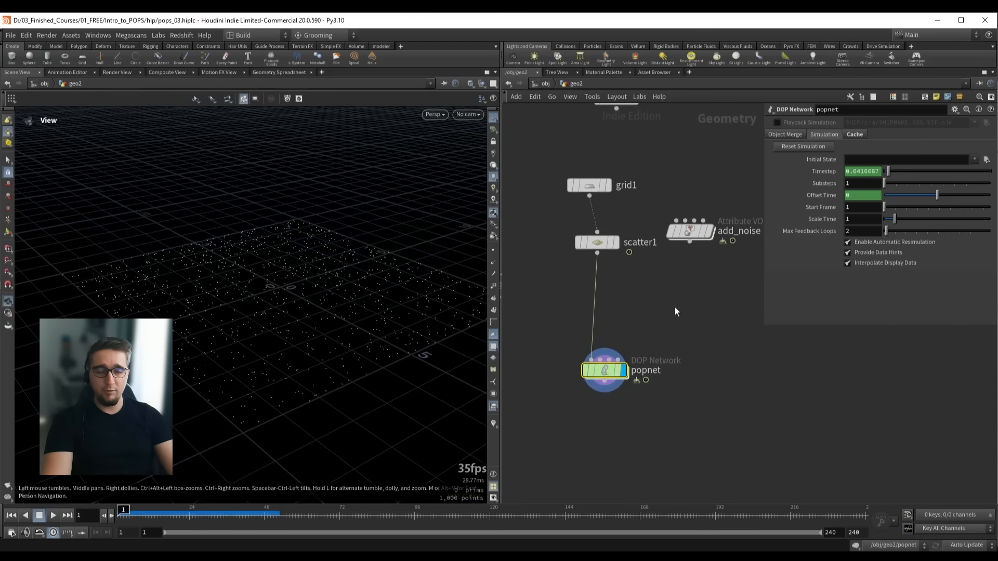
middle_click_drag(674, 307, 647, 367)
left_click_drag(662, 291, 578, 349)
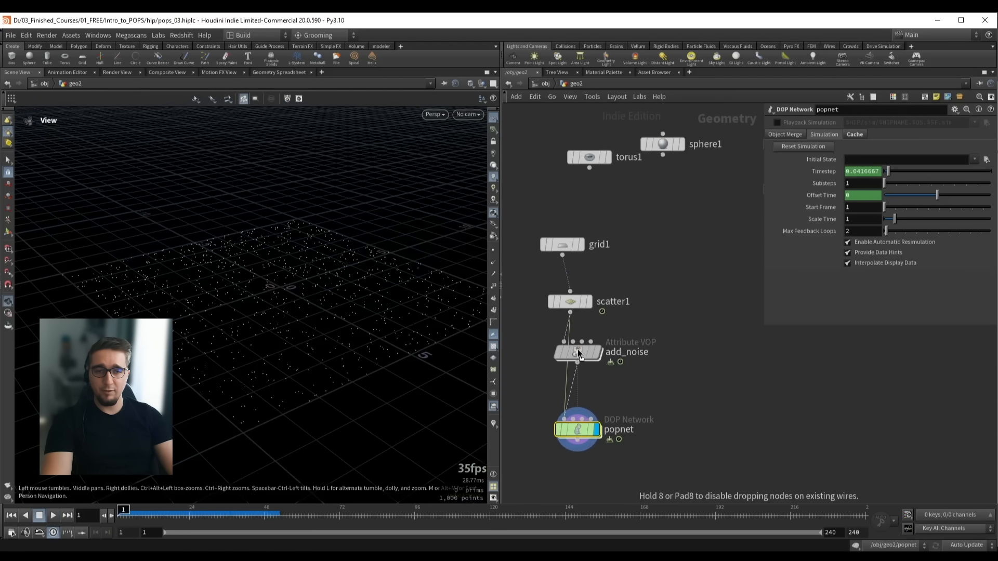
middle_click_drag(528, 302, 546, 280)
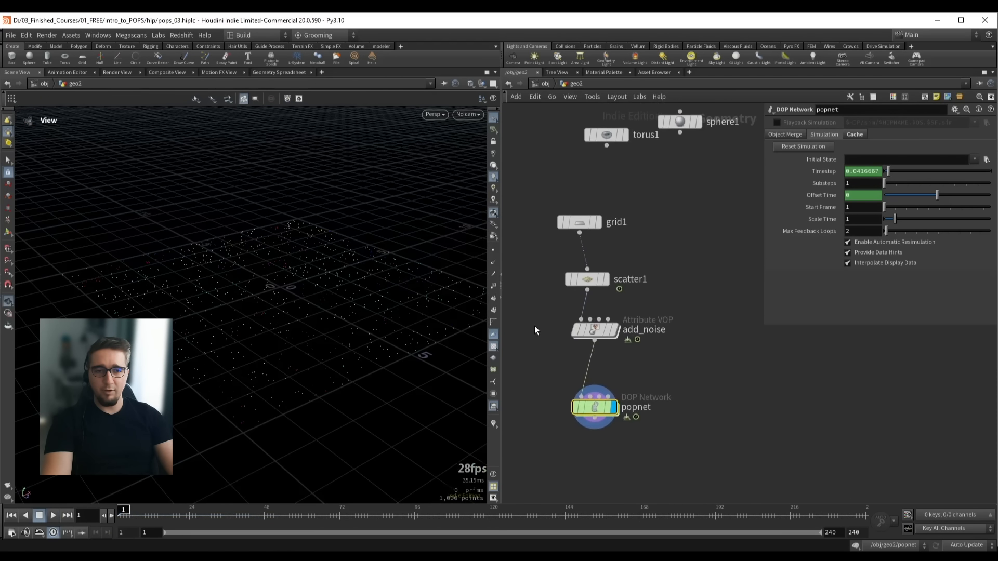
Play the simulation twice from different viewing angles to examine the noise colors inherited by the particles
middle_click_drag(524, 324, 546, 289)
key("Up")
left_click_drag(305, 260, 283, 260)
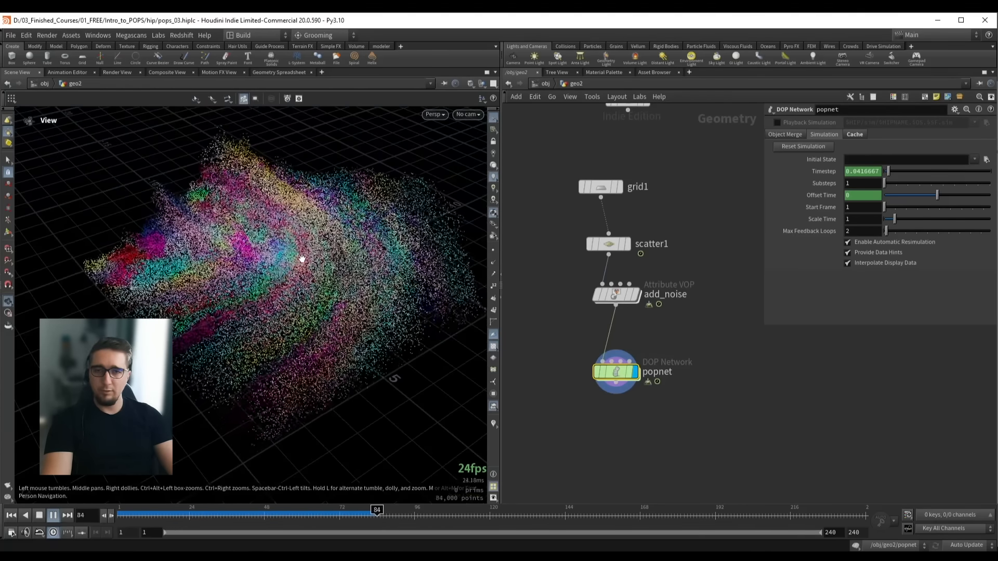
key("ctrl+Up")
key("Up")
left_click_drag(285, 313, 285, 285)
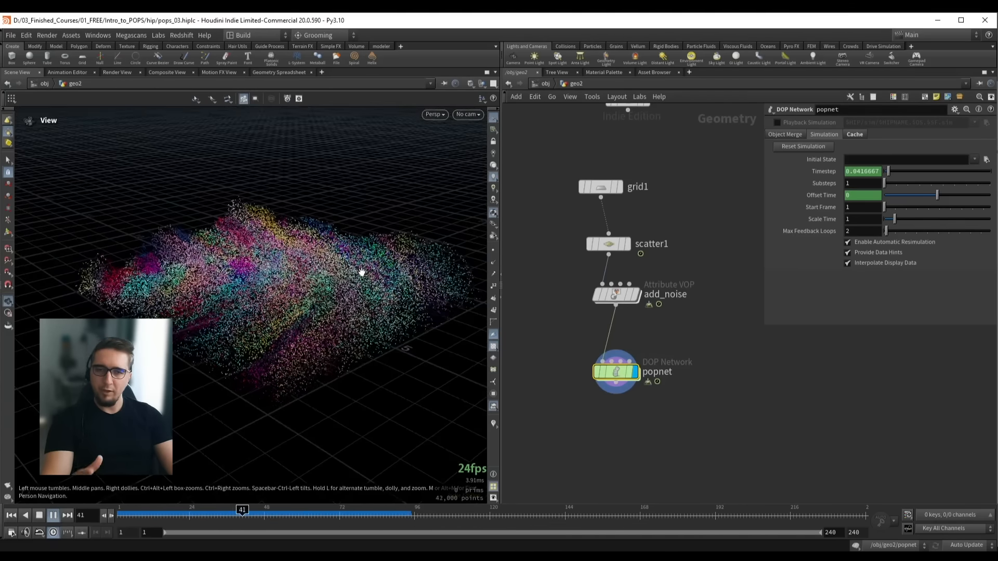
key("Up")
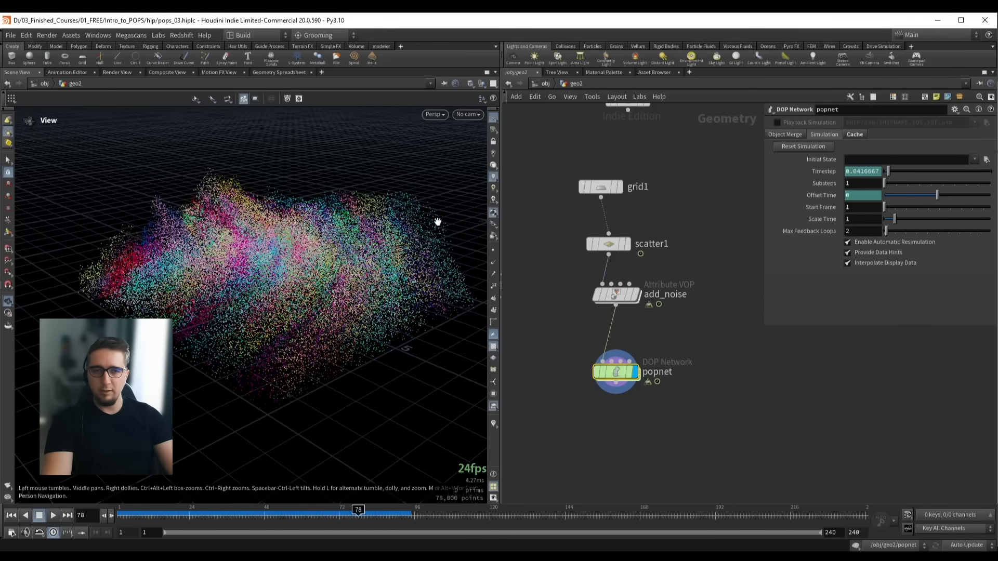
Display grid1, set its Rows and Columns to 100, and switch the display back to popnet
left_click(592, 189)
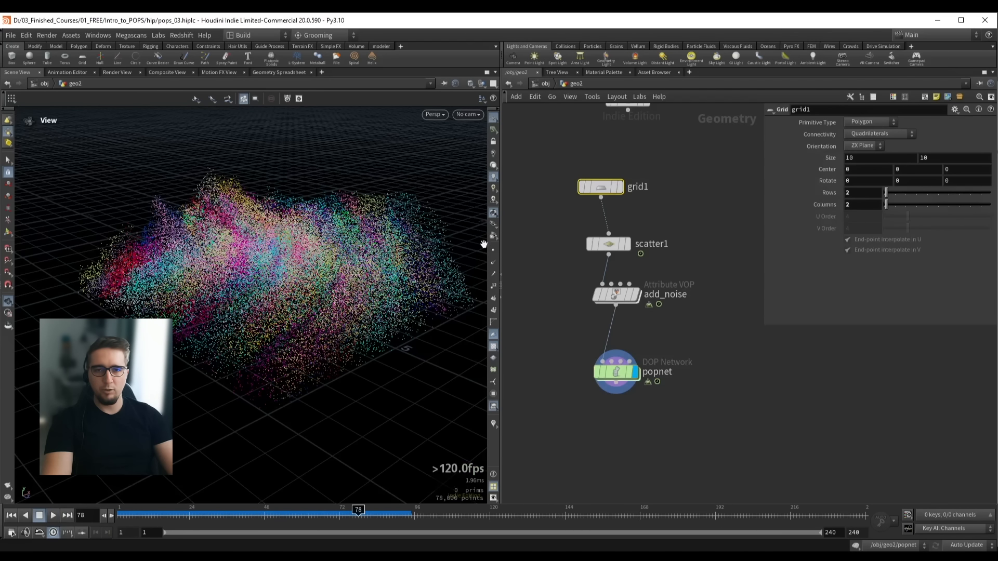
left_click(619, 187)
left_click_drag(289, 237, 237, 269)
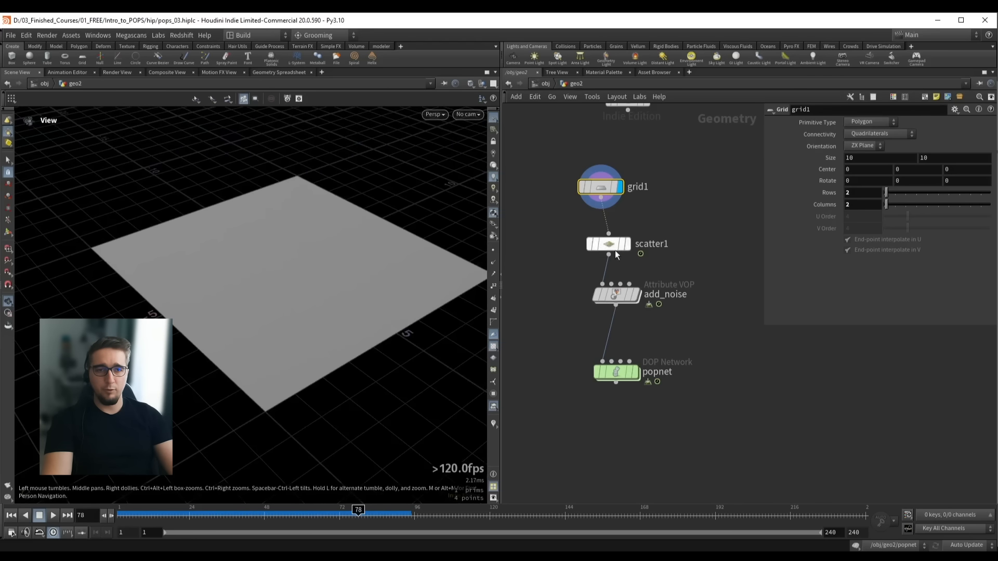
left_click(862, 192)
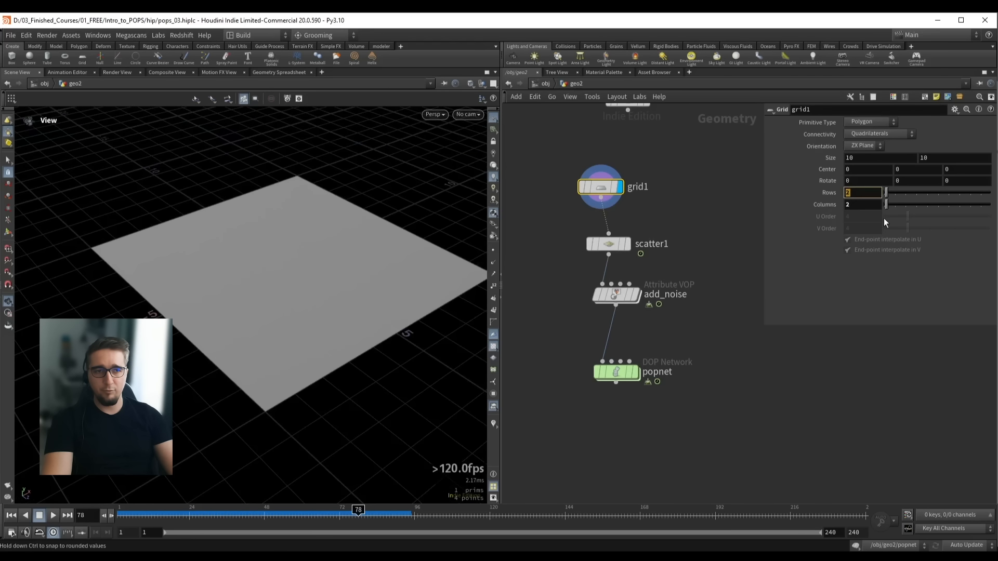
type("100")
key("Tab")
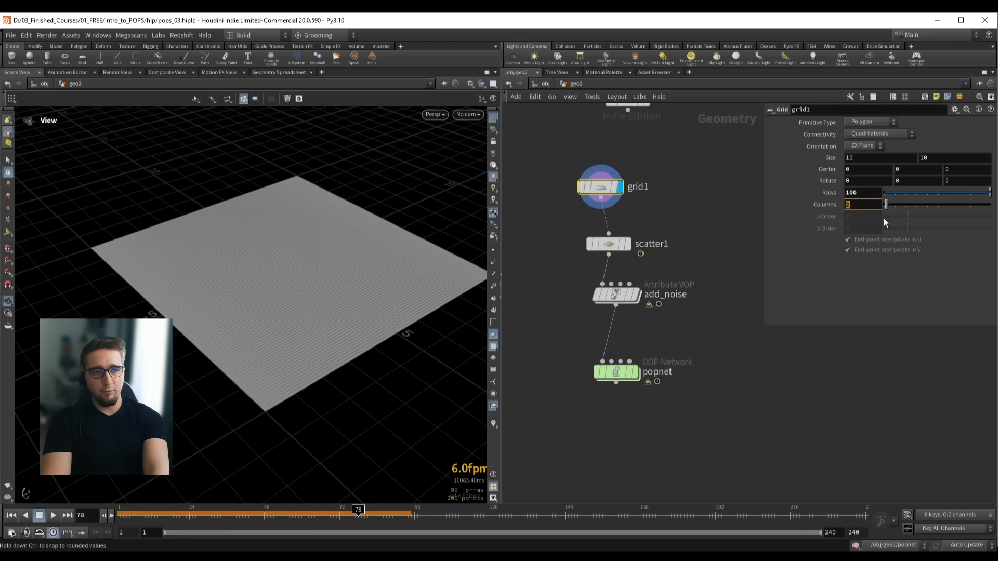
type("100")
key("Return")
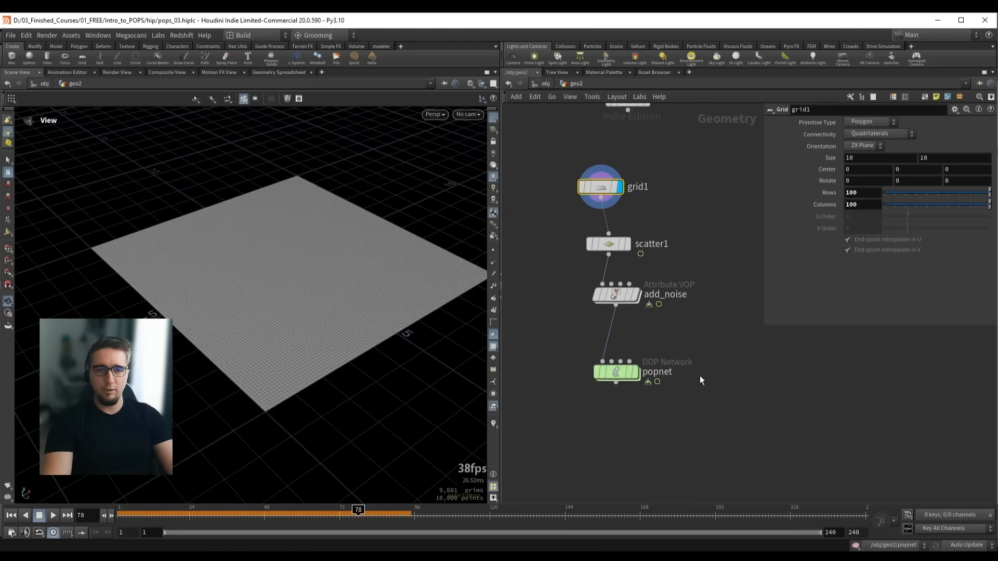
left_click(631, 372)
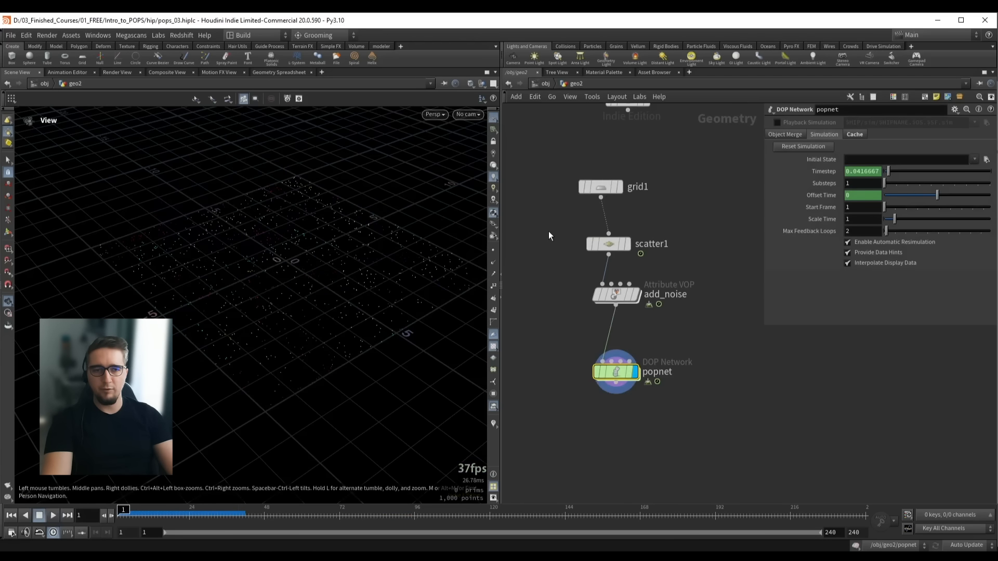
Set scatter1's Force Total Count to 10000 and play the popnet simulation to examine the denser emission
left_click(609, 244)
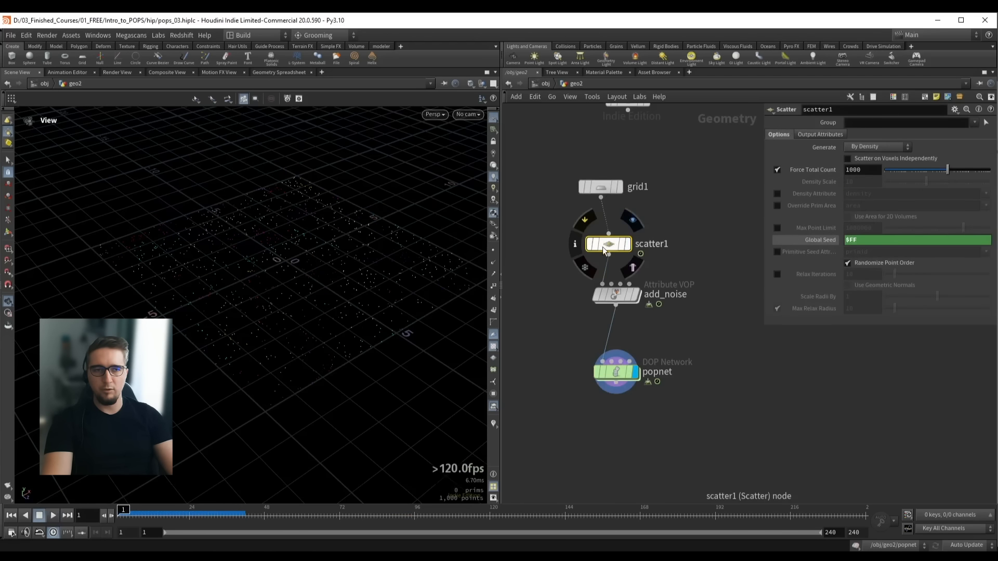
left_click_drag(278, 235, 297, 259)
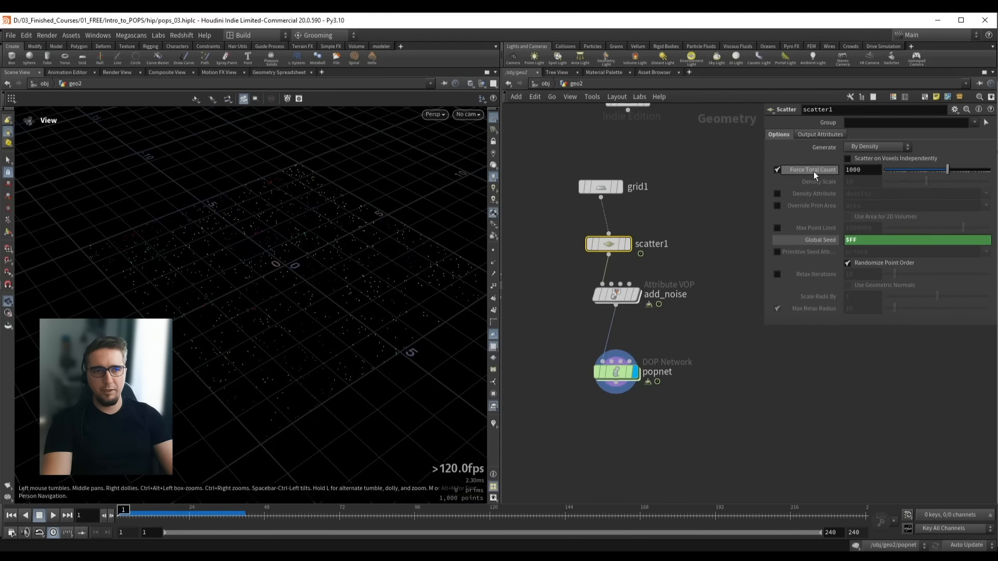
left_click(863, 170)
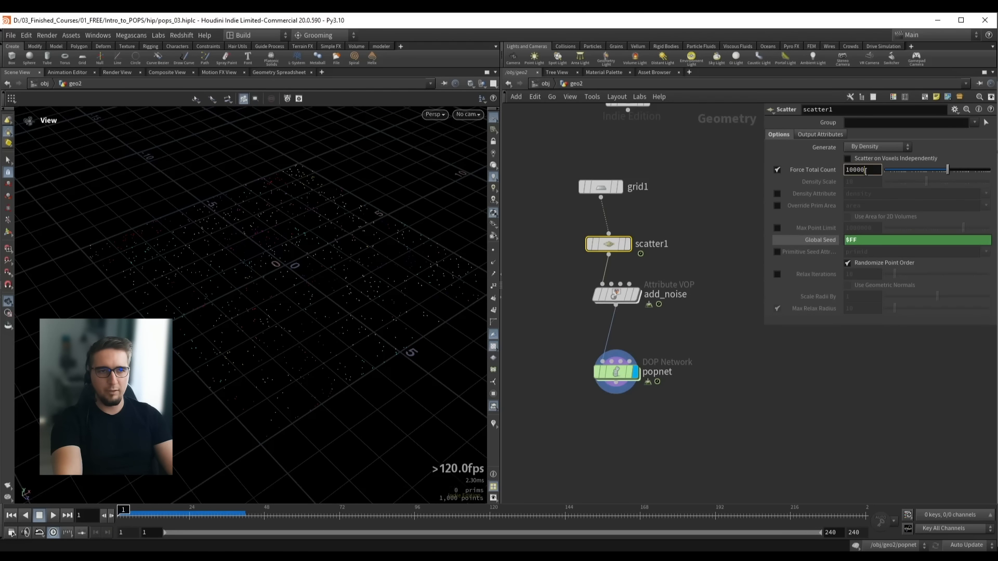
key("Return")
left_click(615, 373)
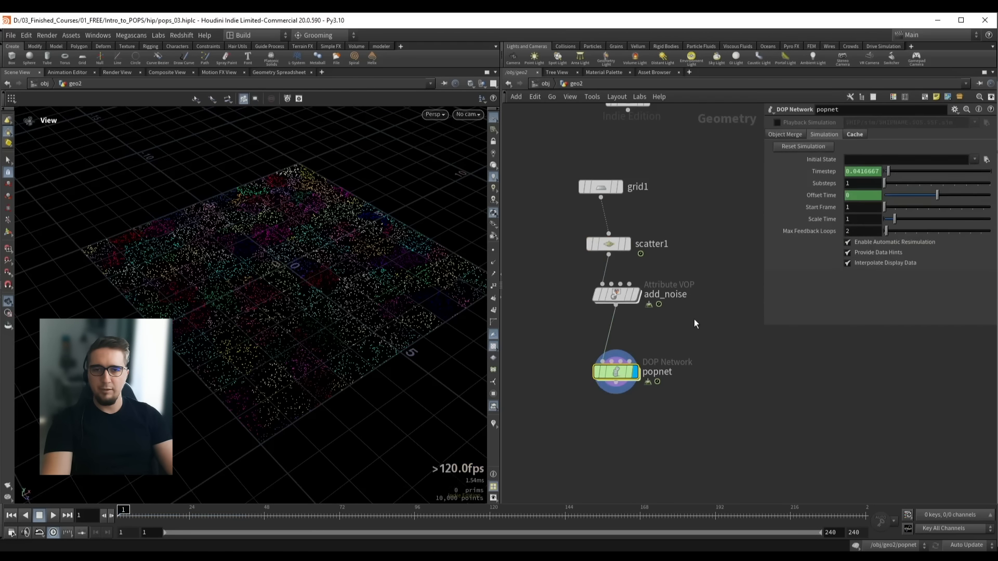
key("Up")
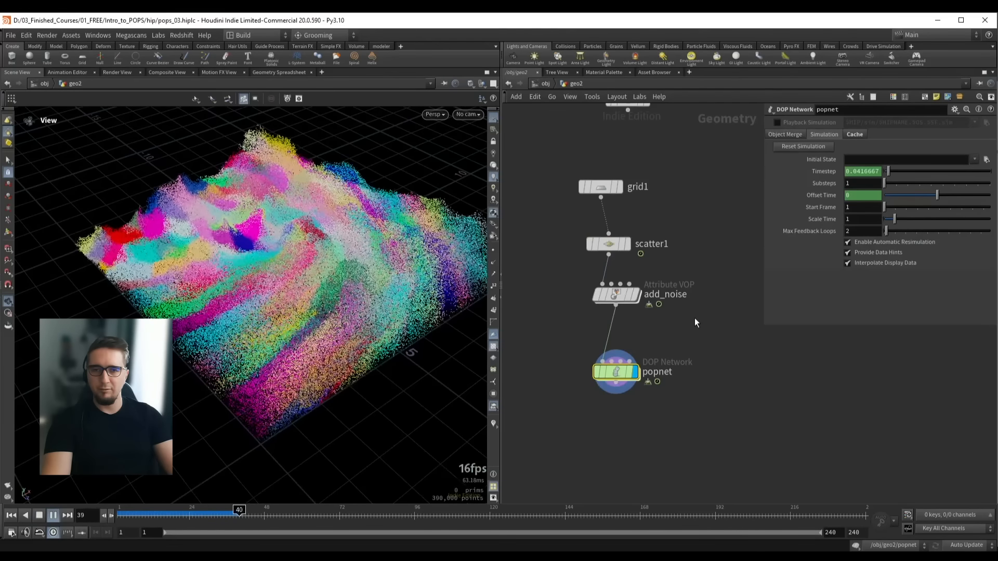
key("Up")
Display grid1 and set both its Rows and Columns to 5
left_click(598, 186)
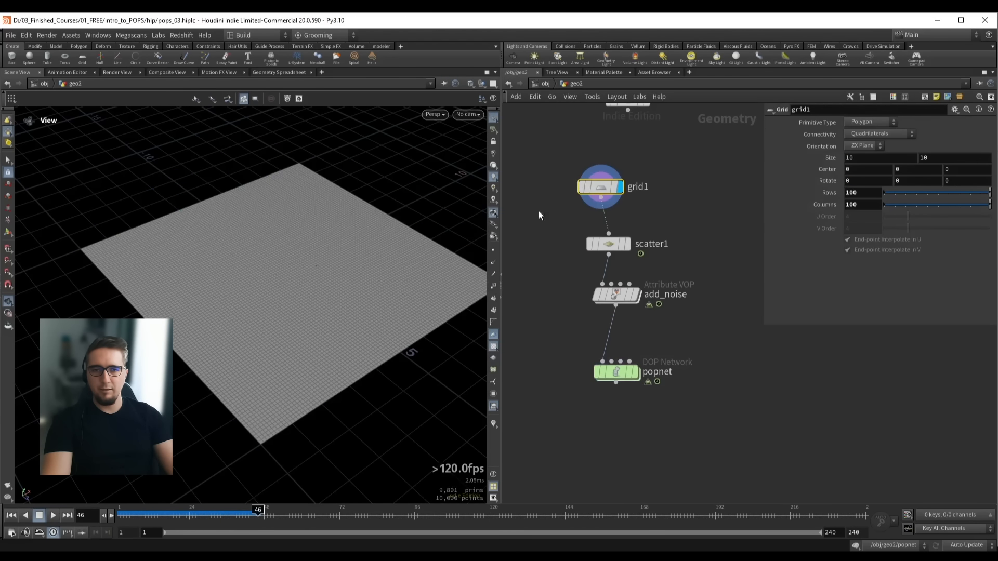
left_click(861, 192)
type("2")
type("2")
left_click_drag(859, 205, 834, 216)
key("Return")
type("55")
key("Return")
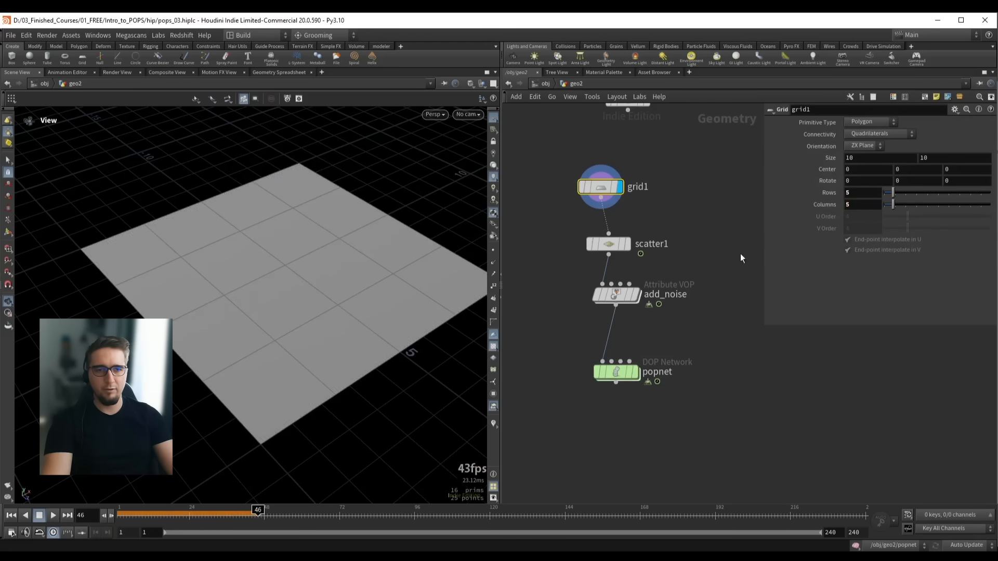
Display add_noise and return to the first frame to check the colors on the scattered points
left_click_drag(561, 283, 671, 320)
key("r")
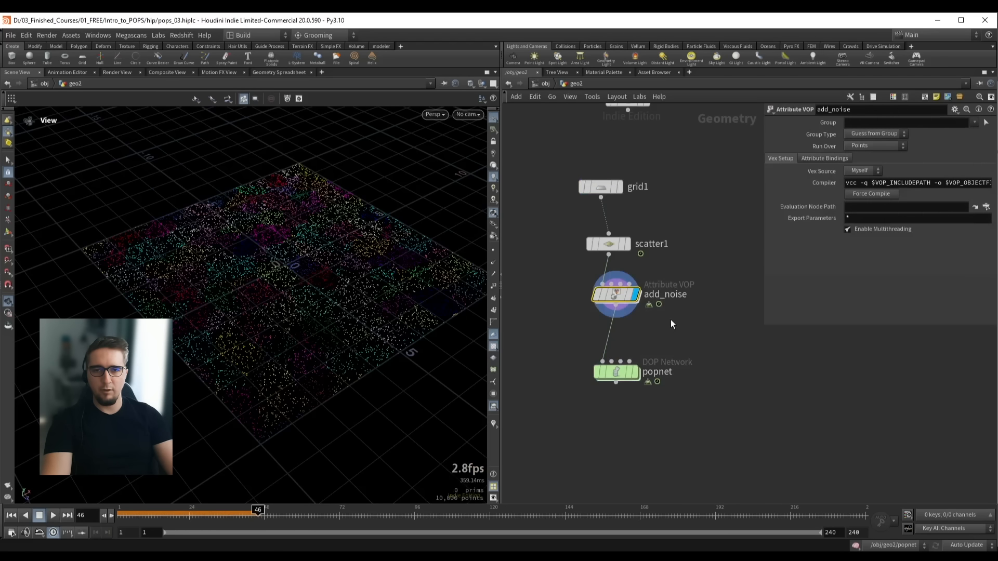
key("ctrl+Up")
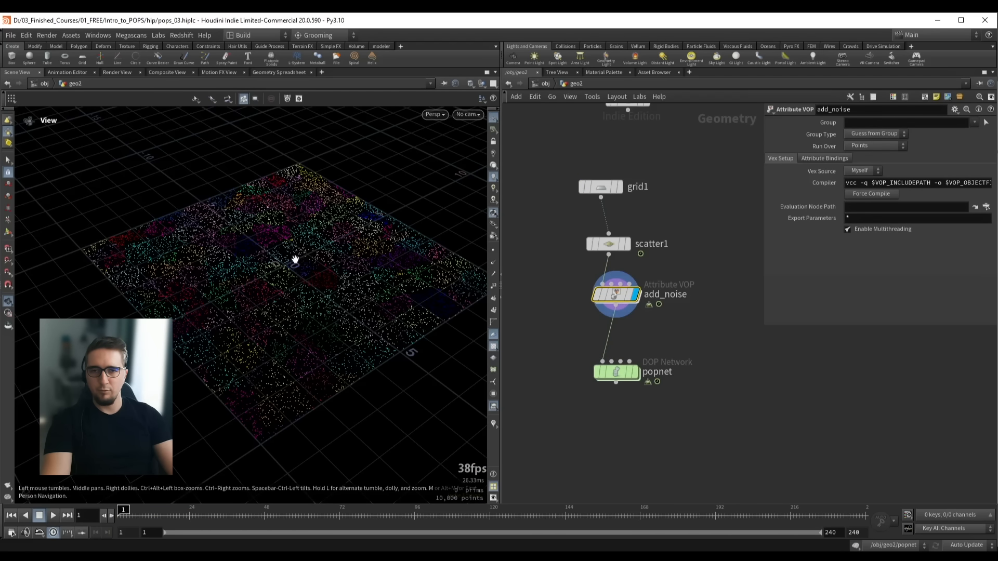
Display popnet and play the simulation to check the noise colors with the coarse grid
left_click_drag(574, 357, 648, 388)
key("r")
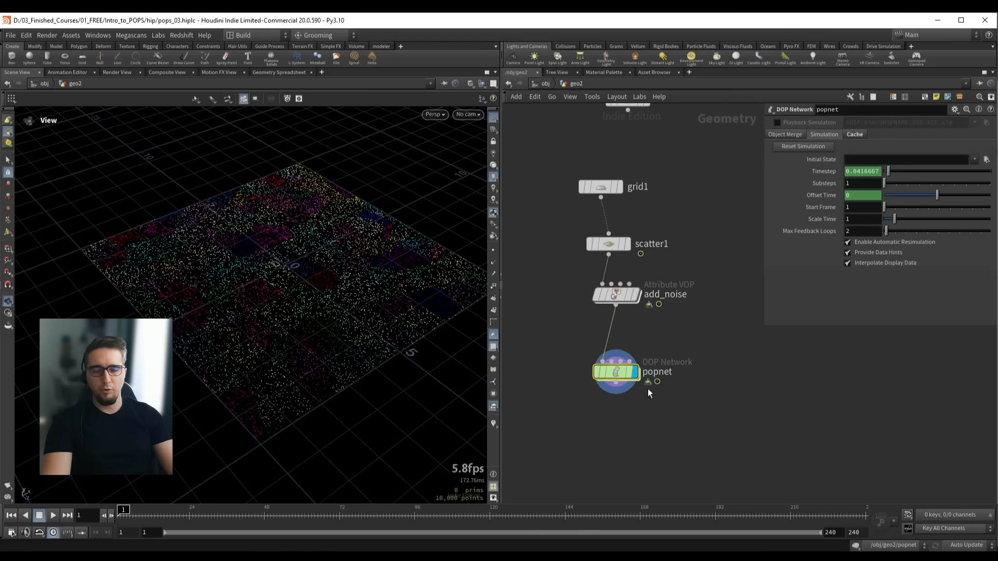
key("Up")
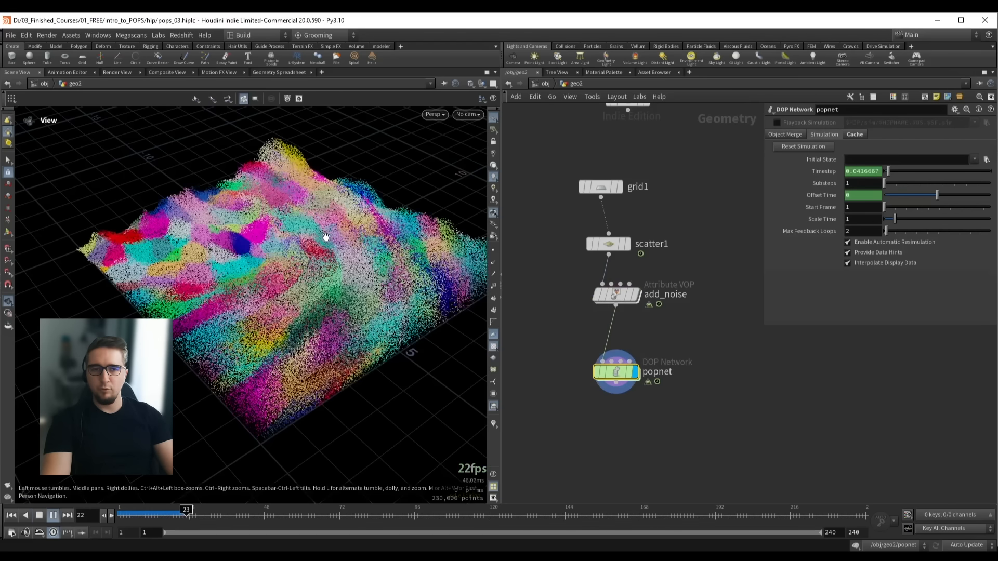
key("Up")
scroll(285, 267, "down", 2)
middle_click_drag(286, 266, 270, 284)
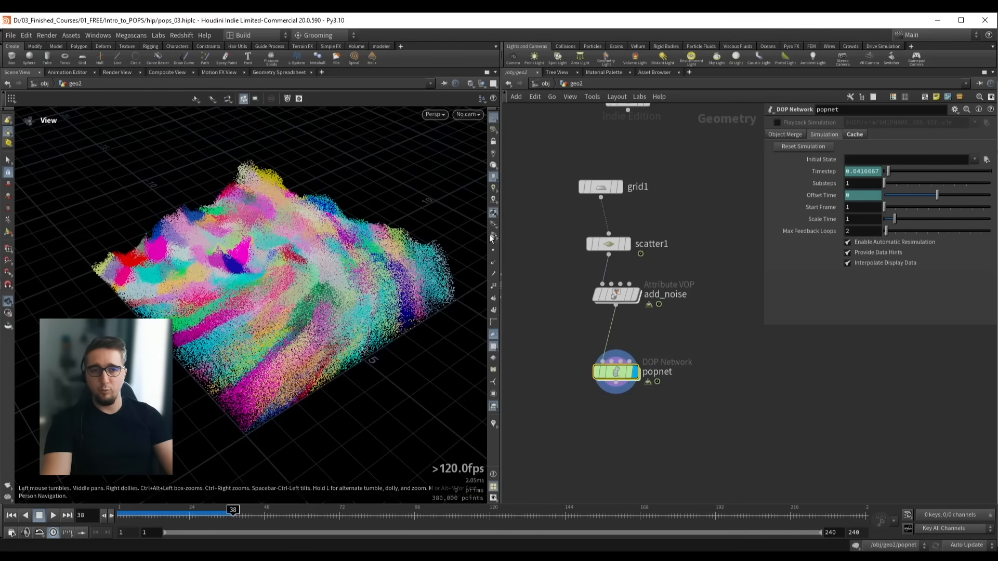
Reduce scatter1's Force Total Count to 1000 and replay the simulation from the first frame
left_click(618, 245)
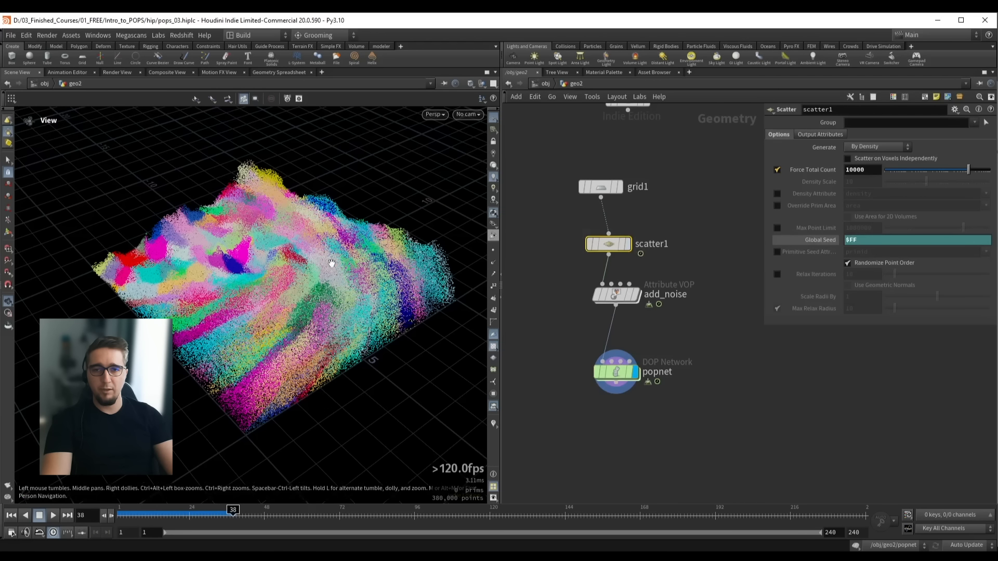
left_click_drag(330, 263, 338, 259, "alt")
left_click(873, 170)
key("BackSpace")
key("Return")
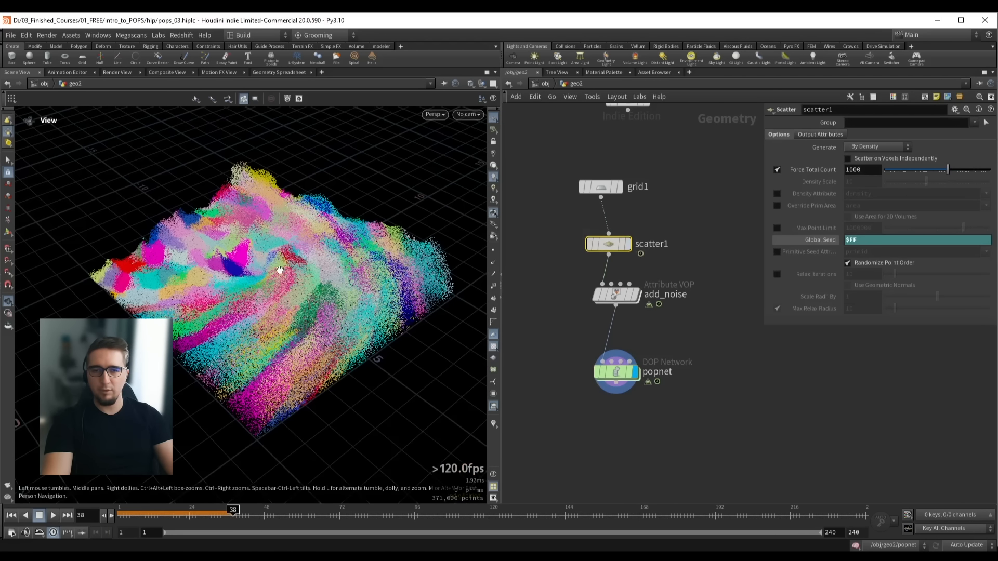
key("ctrl+Up")
key("Up")
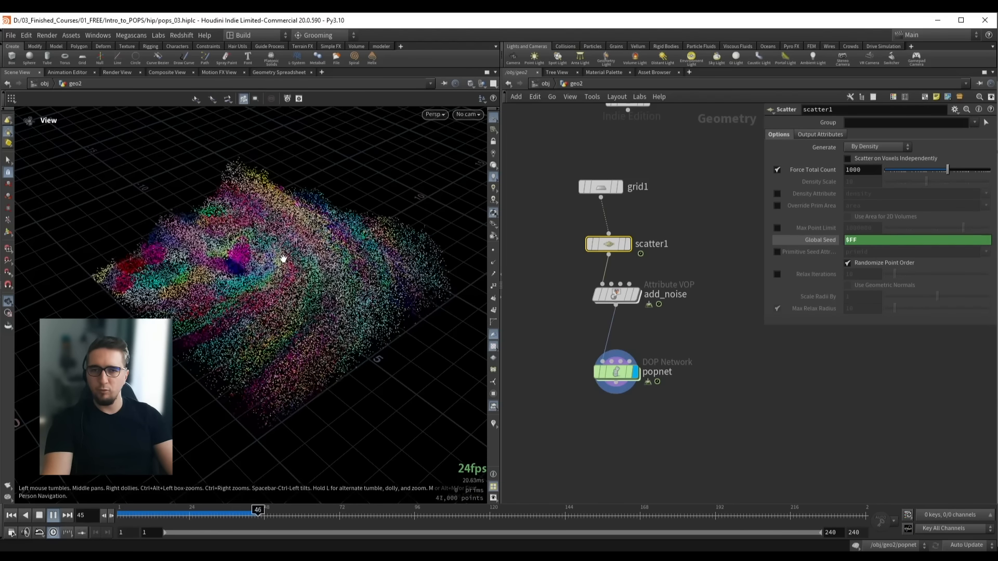
key("Up")
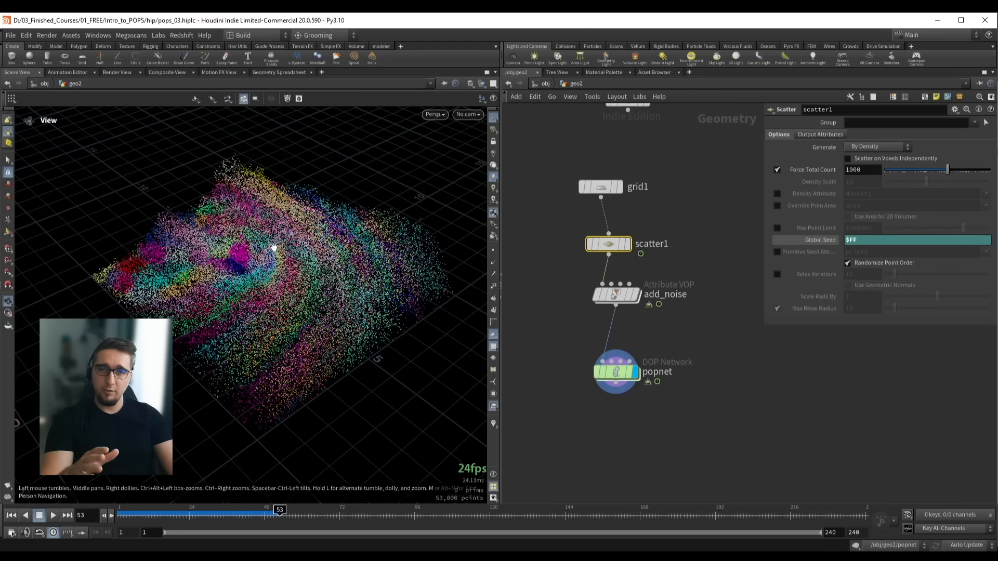
Raise scatter1's Force Total Count to 10000 again, select popnet and replay the simulation
left_click(873, 171)
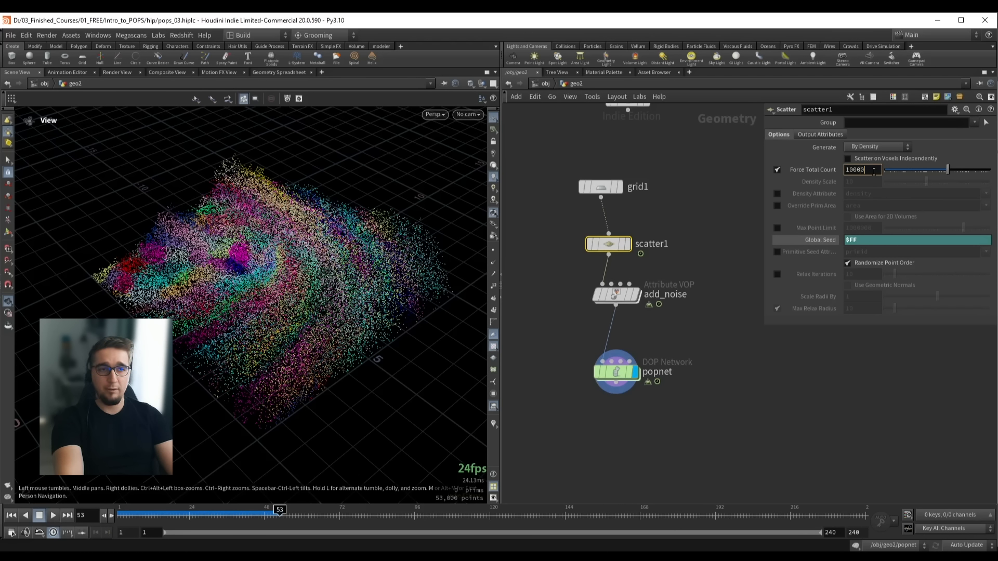
type("0")
key("Return")
left_click(618, 373)
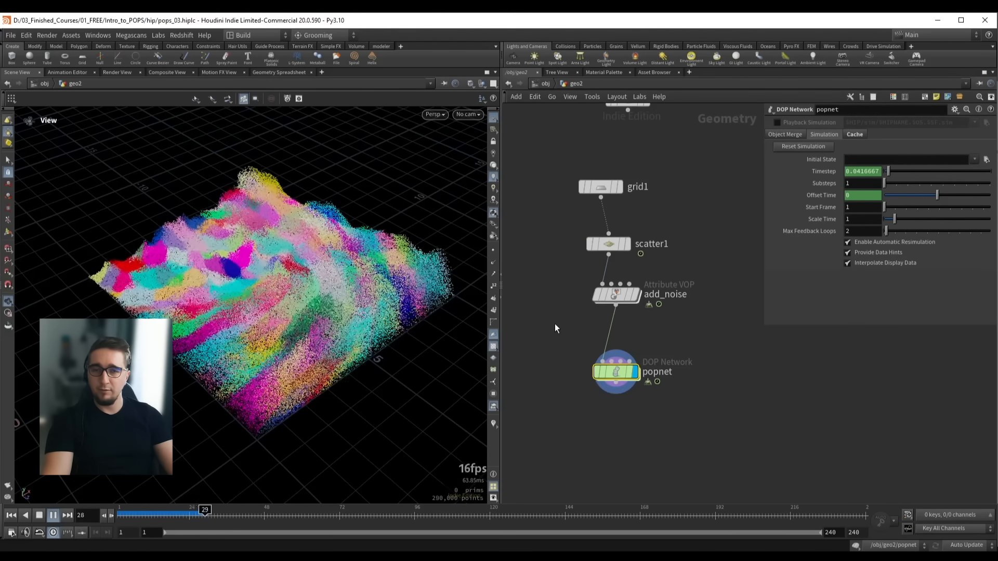
Set scatter1's Force Total Count back to 1000 and review the source_first_input emission settings inside popnet
left_click(607, 244)
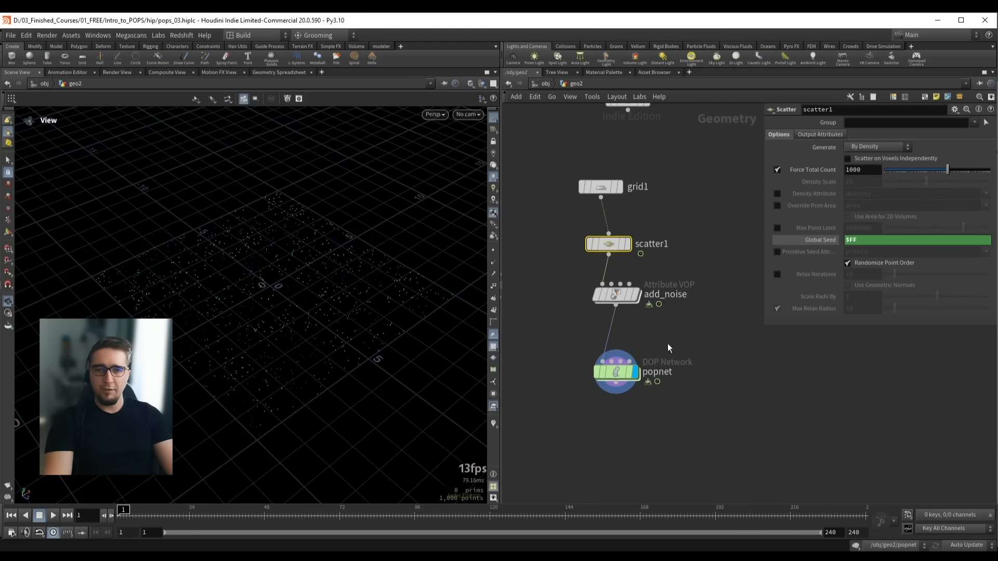
double_click(616, 373)
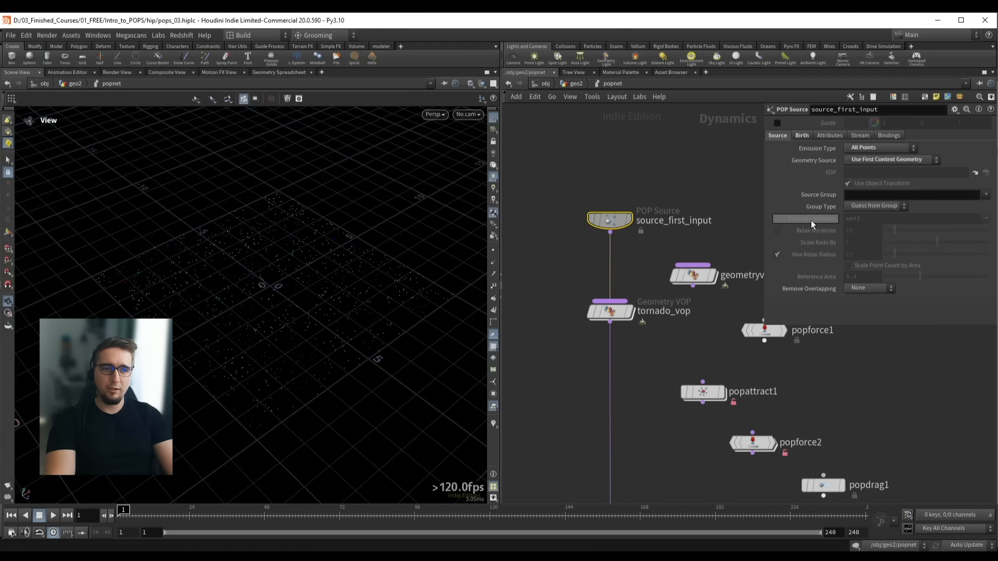
key("u")
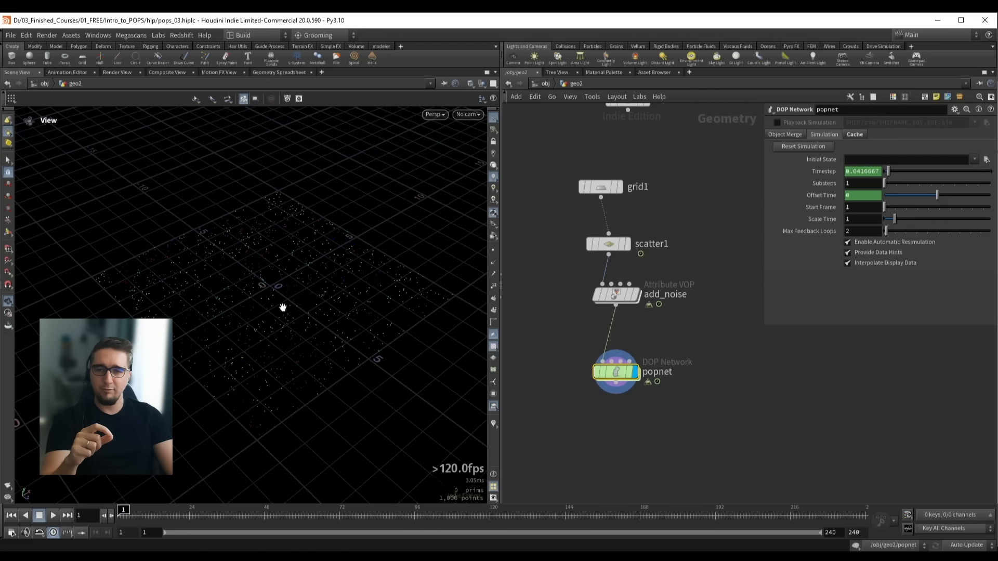
Display add_noise and look inside it at the nodes that create the emit attribute
left_click_drag(285, 307, 285, 287)
middle_click_drag(704, 345, 702, 309)
left_click_drag(532, 251, 658, 281)
key("r")
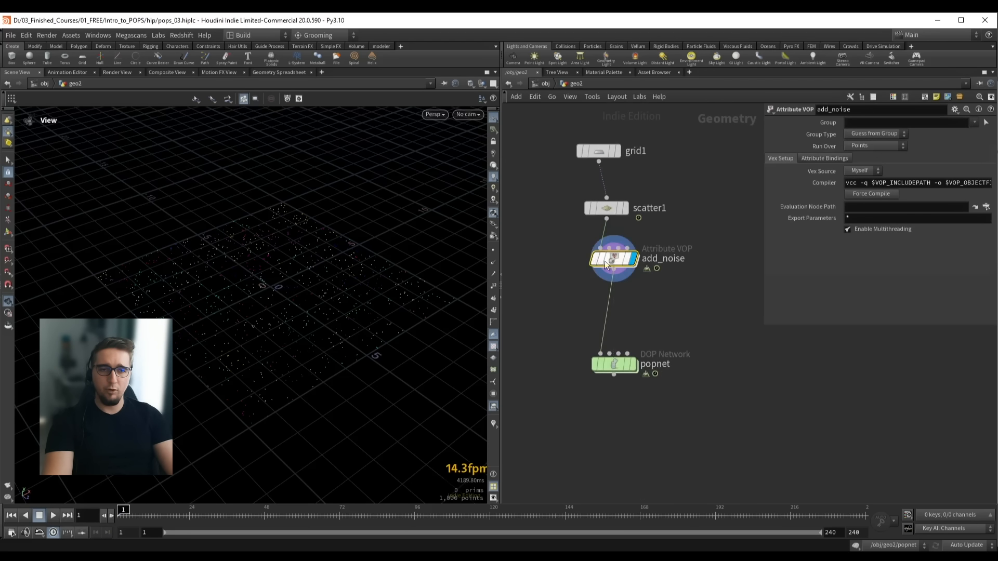
double_click(608, 259)
middle_click_drag(848, 435, 595, 423)
middle_click_drag(804, 430, 677, 442)
left_click_drag(620, 306, 678, 391)
middle_click_drag(546, 276, 607, 277)
key("u")
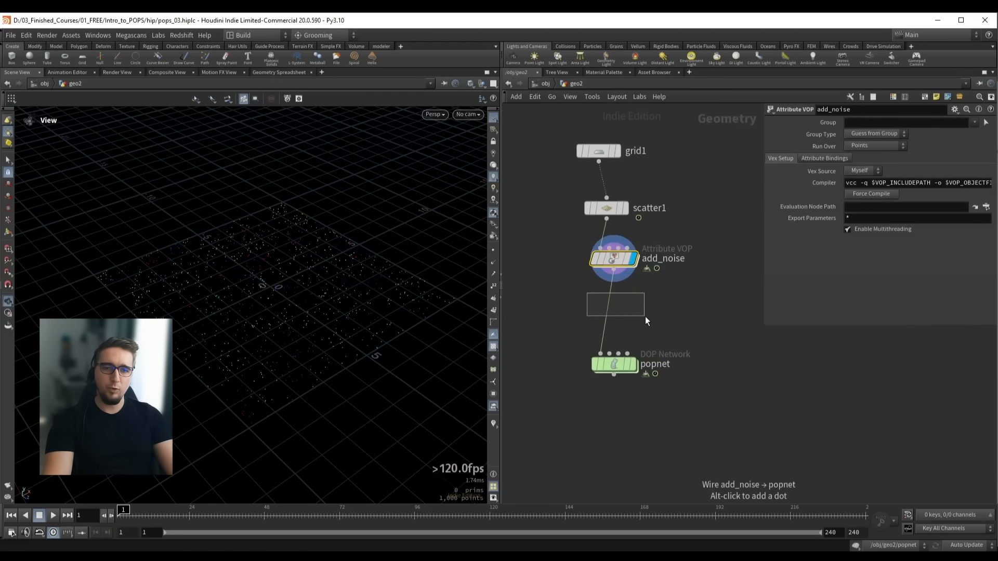
Insert a Blast node between add_noise and popnet
left_click_drag(645, 317, 645, 317)
key("Tab")
type("b")
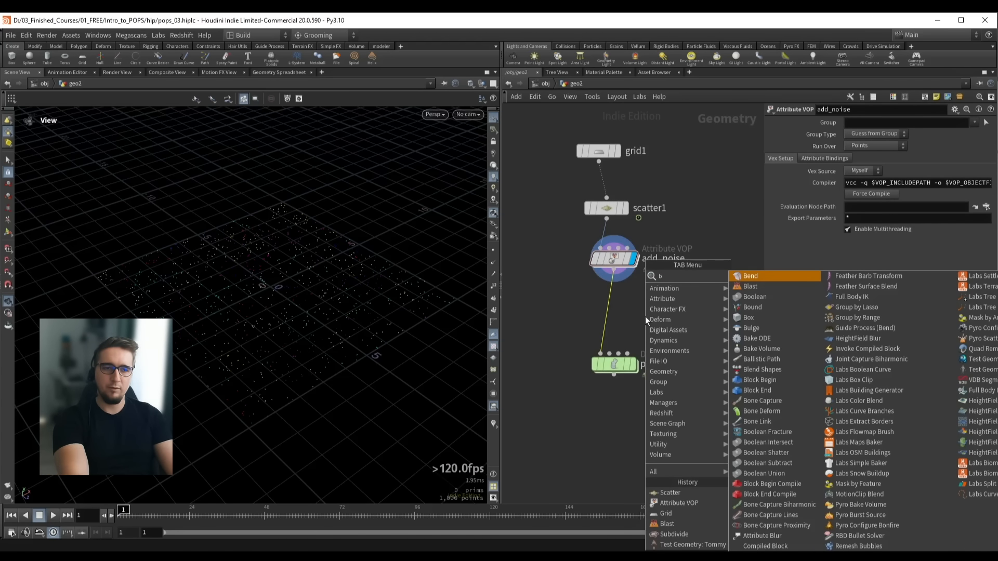
key("Down")
key("Return")
left_click(614, 308)
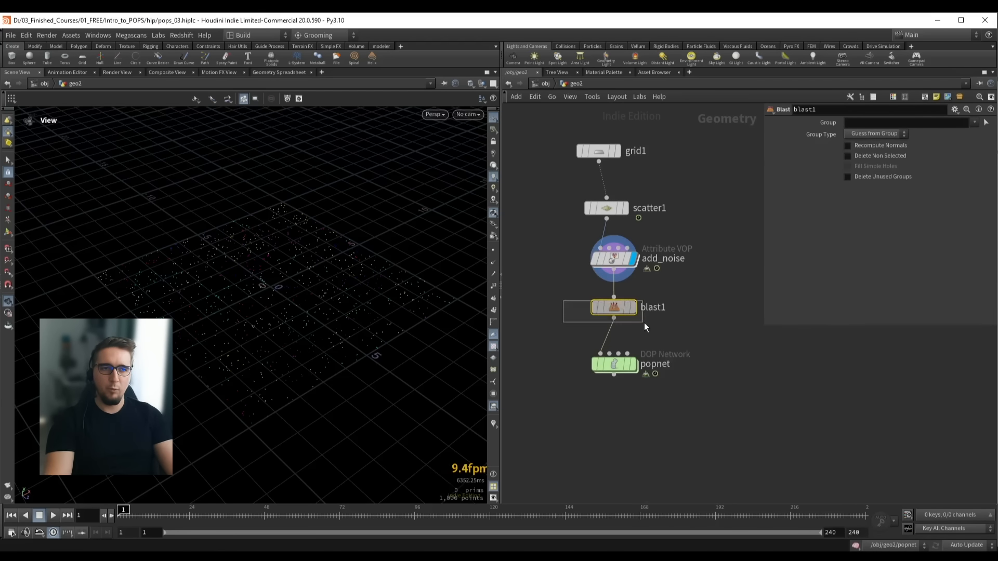
left_click(884, 134)
left_click(872, 164)
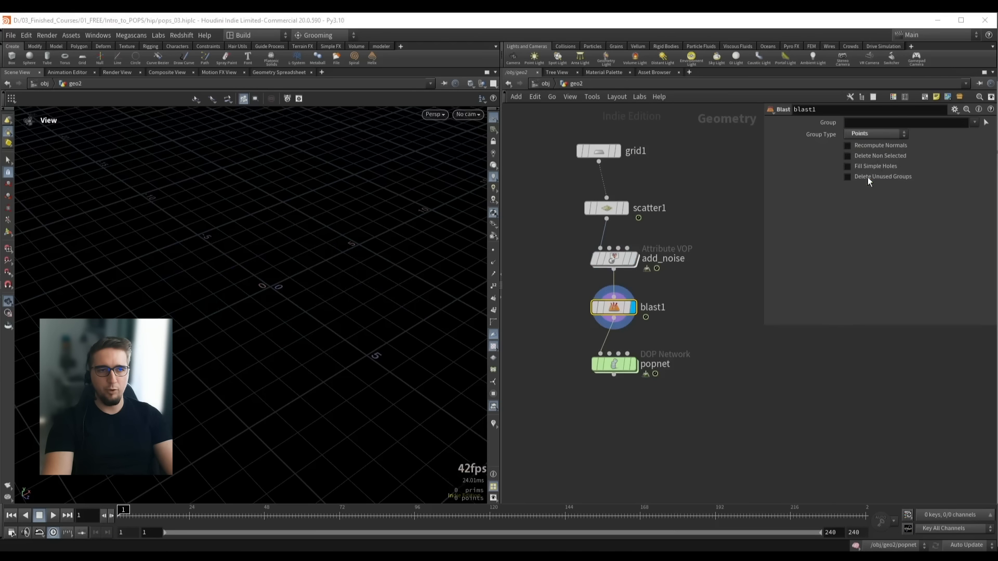
left_click(877, 122)
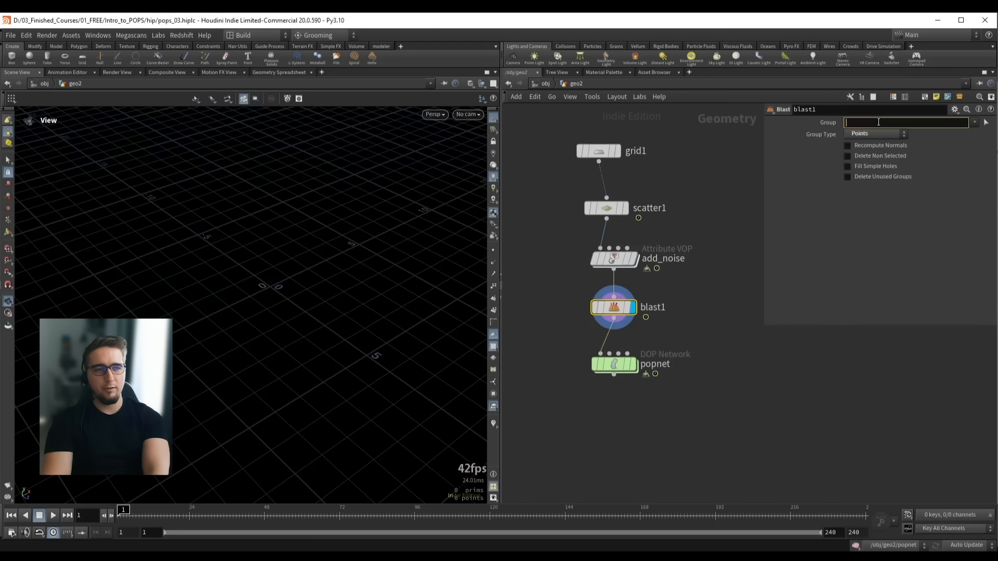
type("@emit==0")
key("Return")
left_click_drag(423, 316, 293, 287)
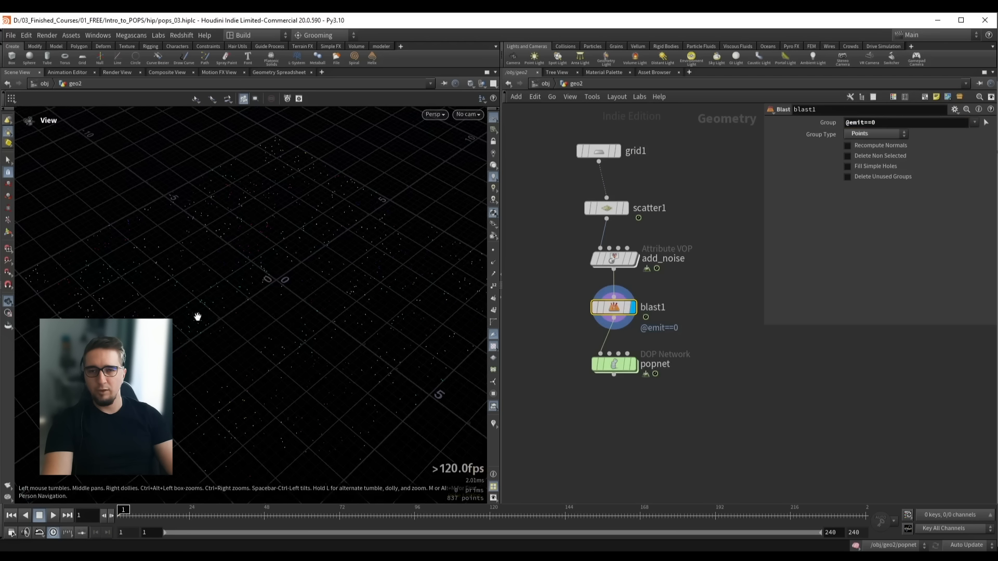
Display popnet, play the simulation with the blasted source points, and return to the first frame
left_click(614, 364)
key("r")
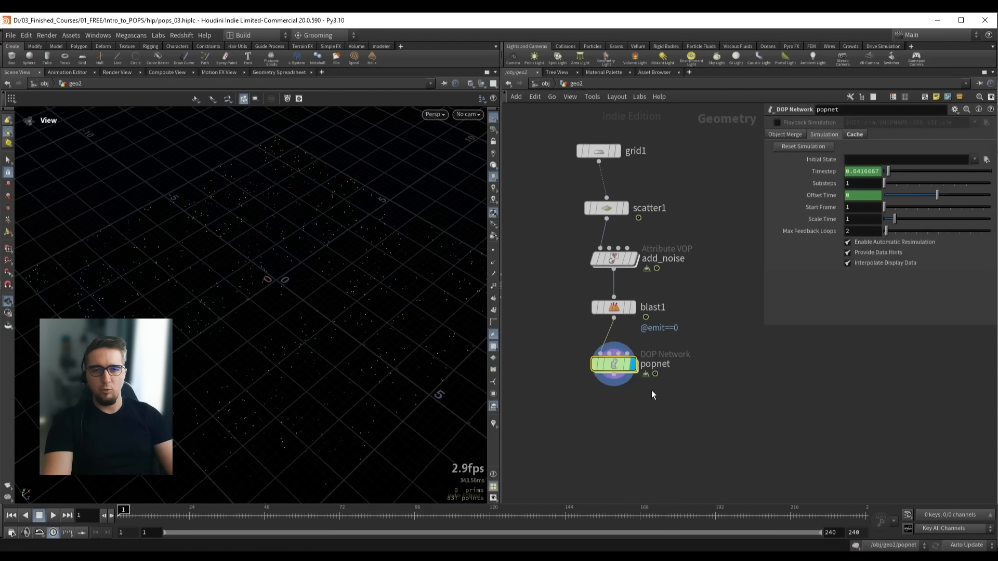
mouse_move(301, 278)
left_mouse_down()
mouse_move(276, 288)
mouse_move(289, 267)
mouse_move(301, 271)
left_mouse_up()
key("Up")
key("ctrl+Up")
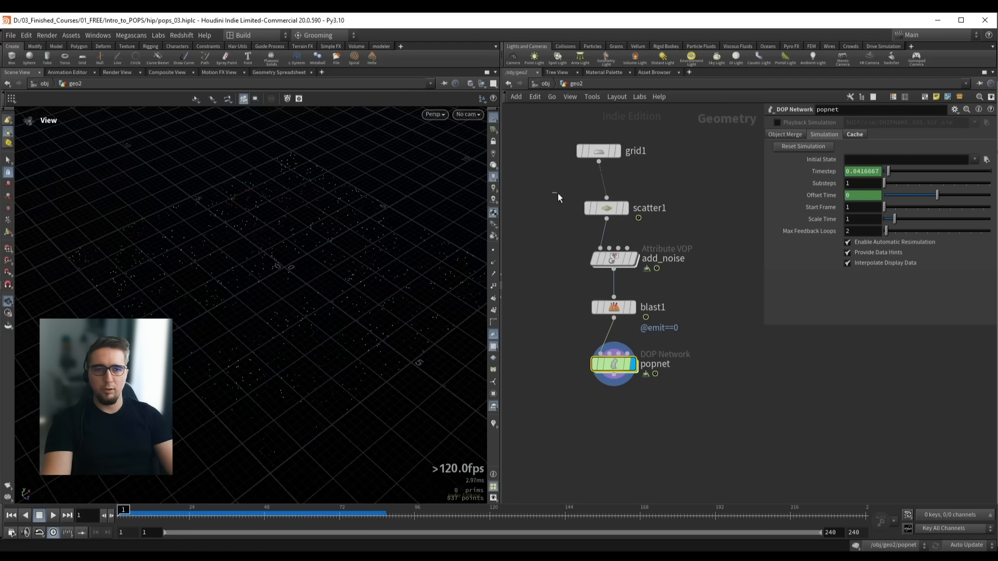
Increase scatter1's Force Total Count to 25637
left_click(638, 218)
left_click_drag(950, 173, 971, 173)
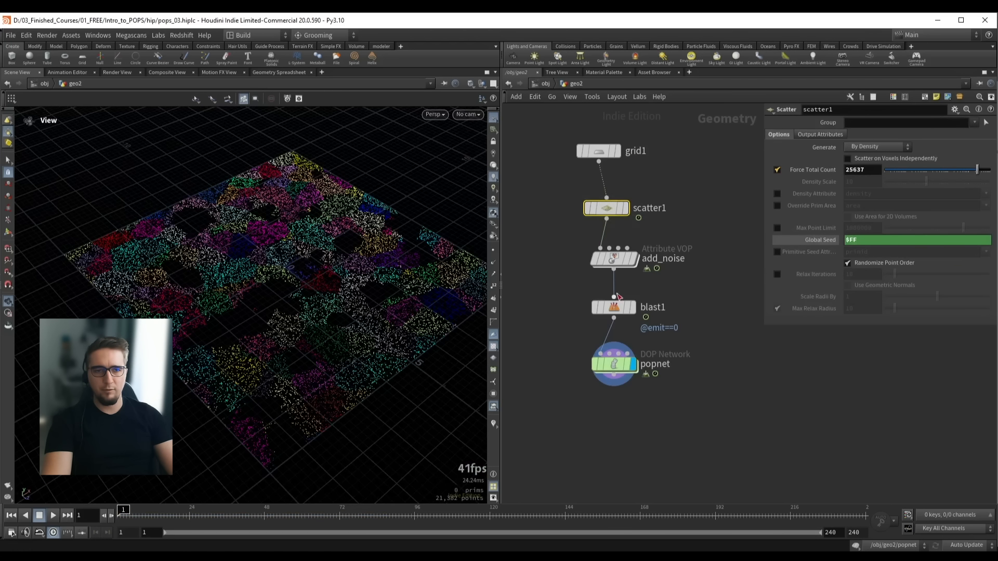
Inside add_noise, set the Source Min of the fit1 Fit Range node to -0.03
double_click(613, 261)
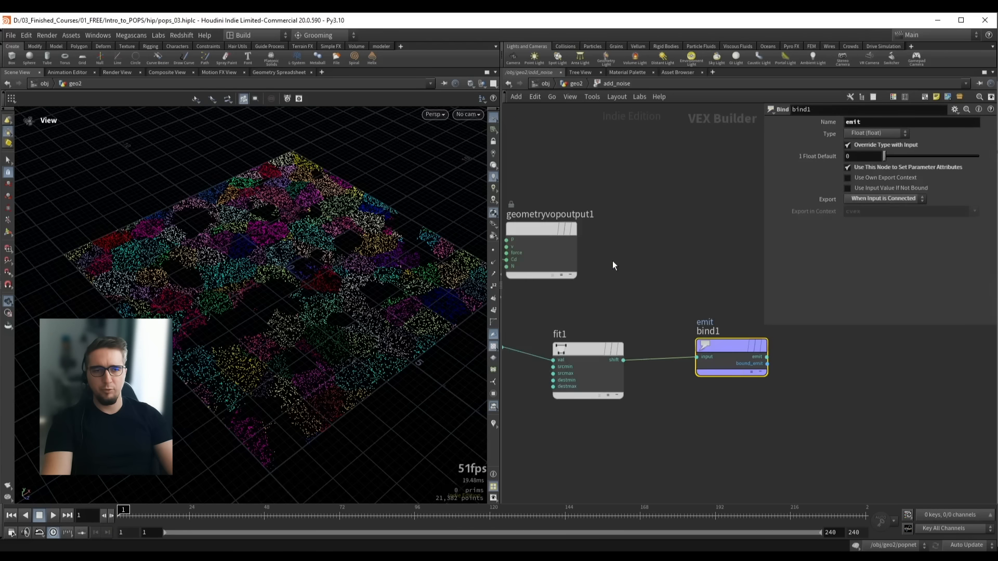
left_click(650, 313)
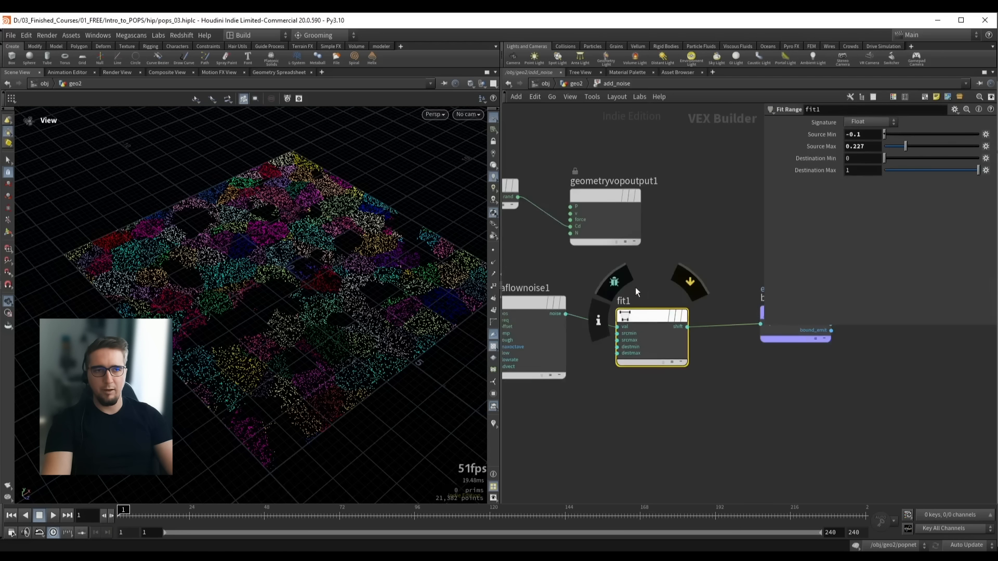
left_click(876, 136)
scroll(877, 137, "up", 2)
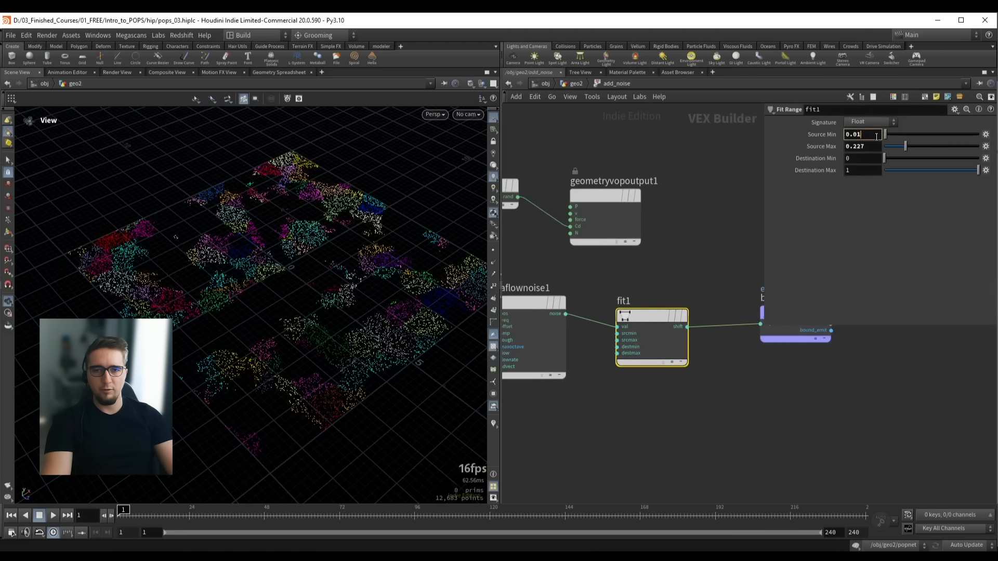
scroll(876, 138, "down", 4)
left_click(616, 279)
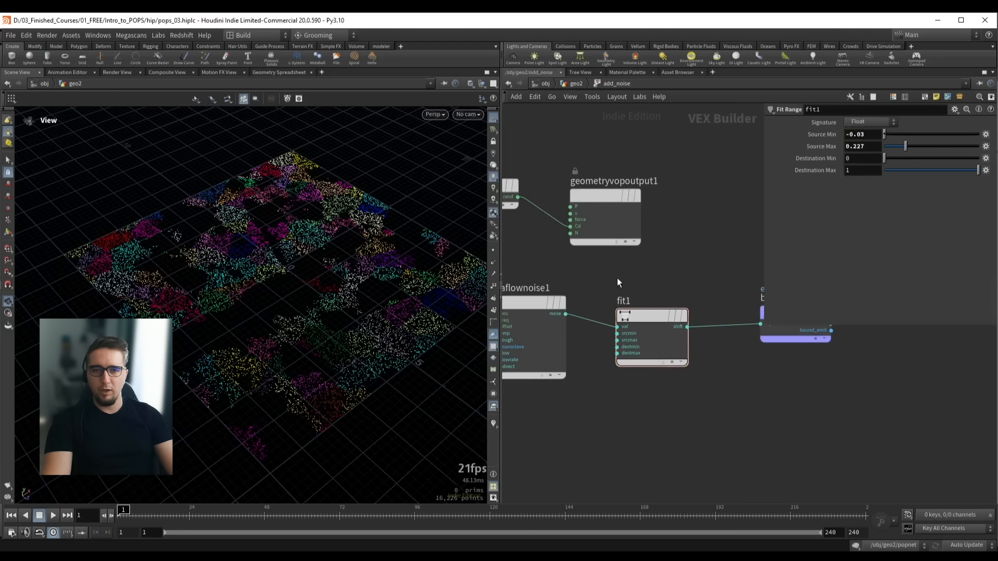
Return to geo2, display blast1, play the timeline to inspect the changing source points, and go back to the first frame
key("u")
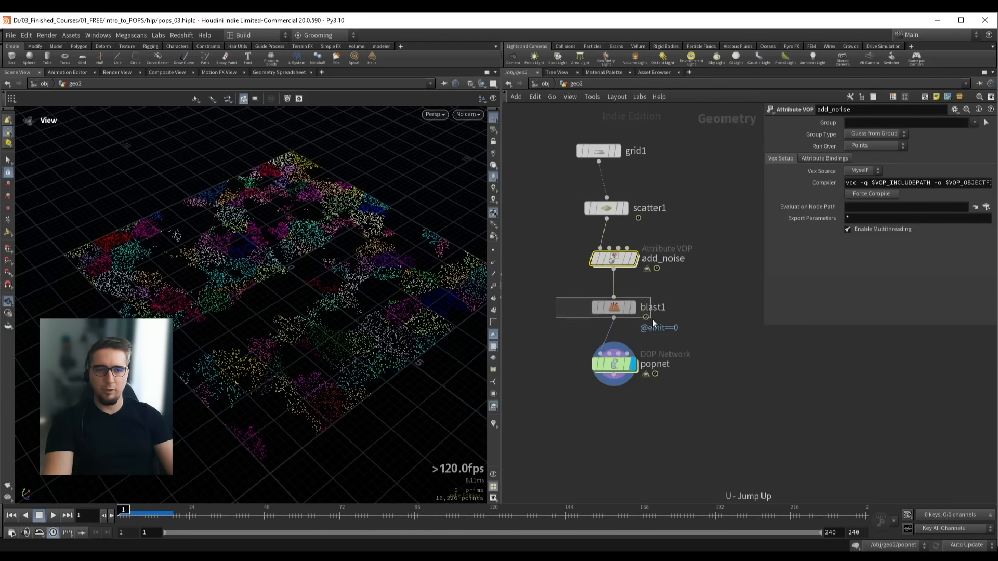
left_click(632, 307)
key("Up")
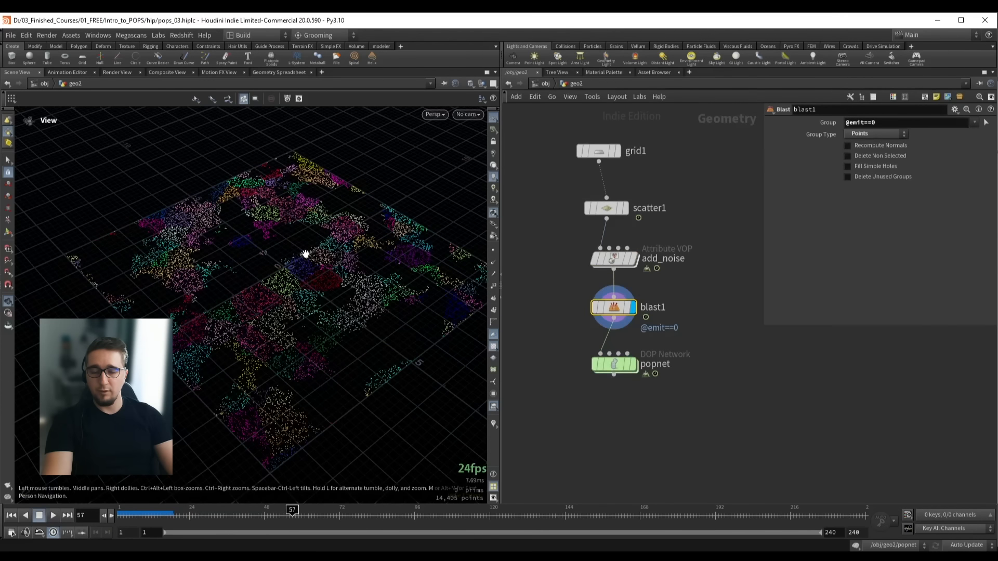
key("ctrl+Up")
Display popnet, play the particle simulation while viewing it from several angles, and return to the first frame
left_click(631, 364)
key("Up")
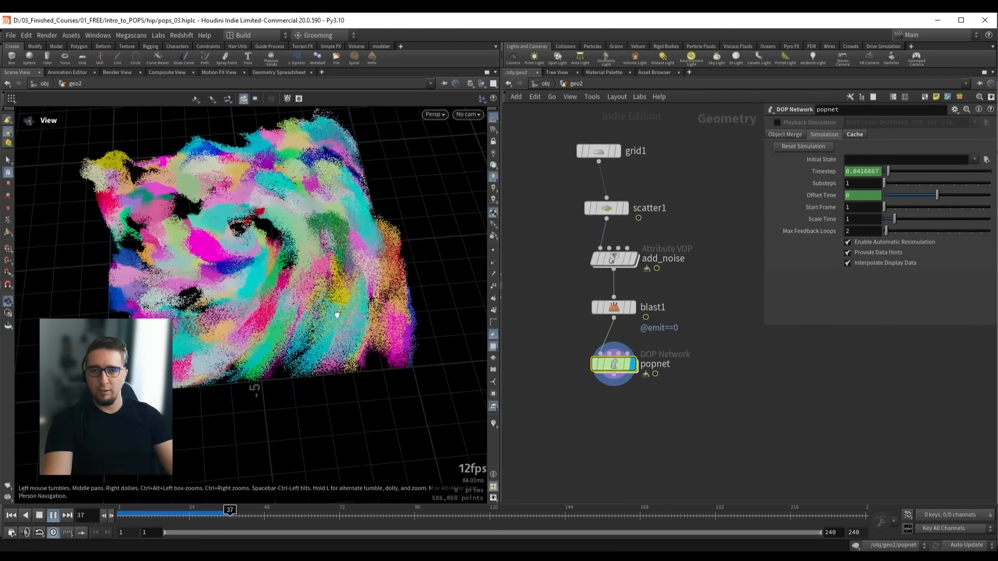
key("Up")
left_click_drag(321, 241, 261, 261)
key("ctrl+Up")
key("Up")
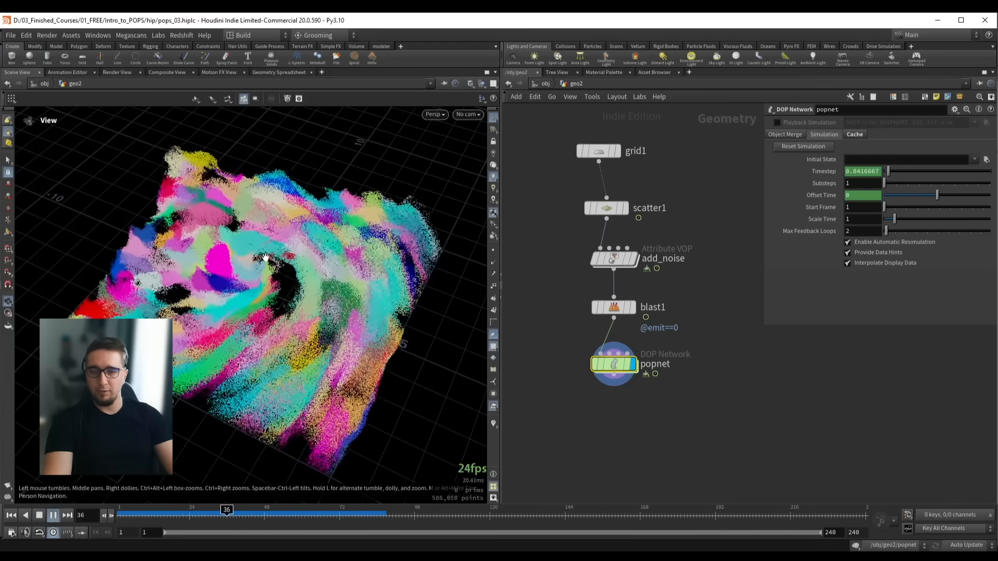
key("ctrl+Up")
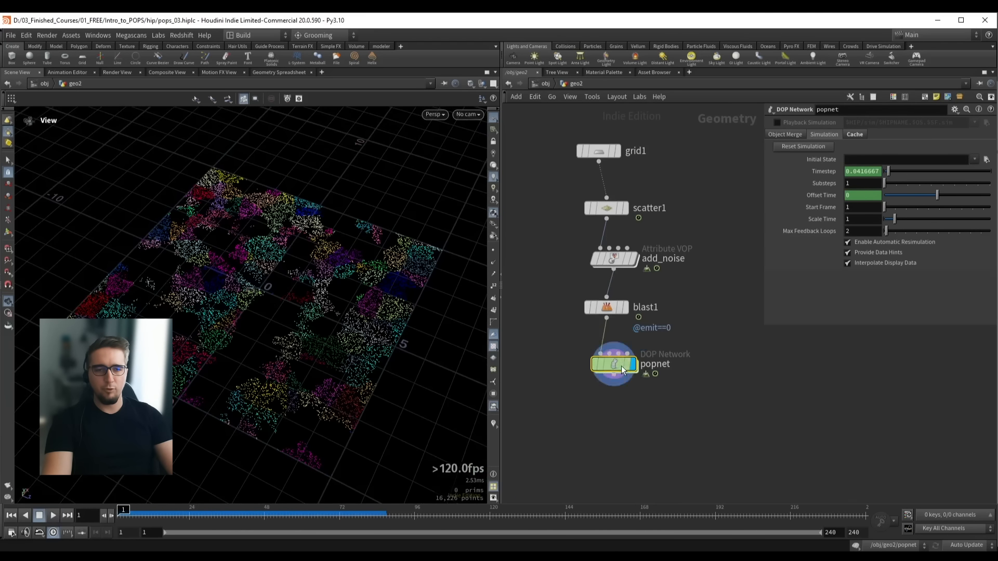
Inside popnet, set the Emission Type of source_first_input to All Geometry
double_click(621, 366)
left_click(863, 148)
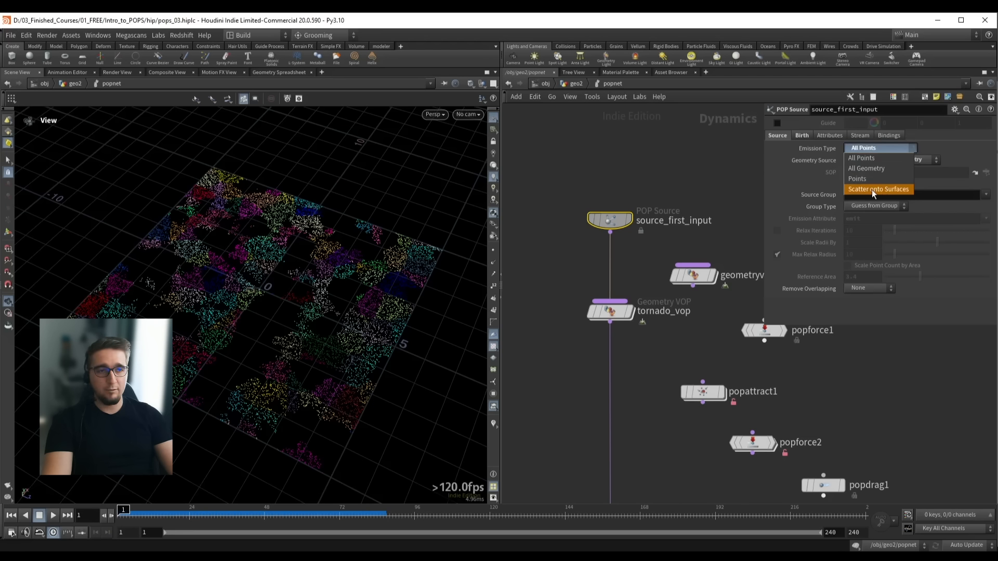
left_click(874, 148)
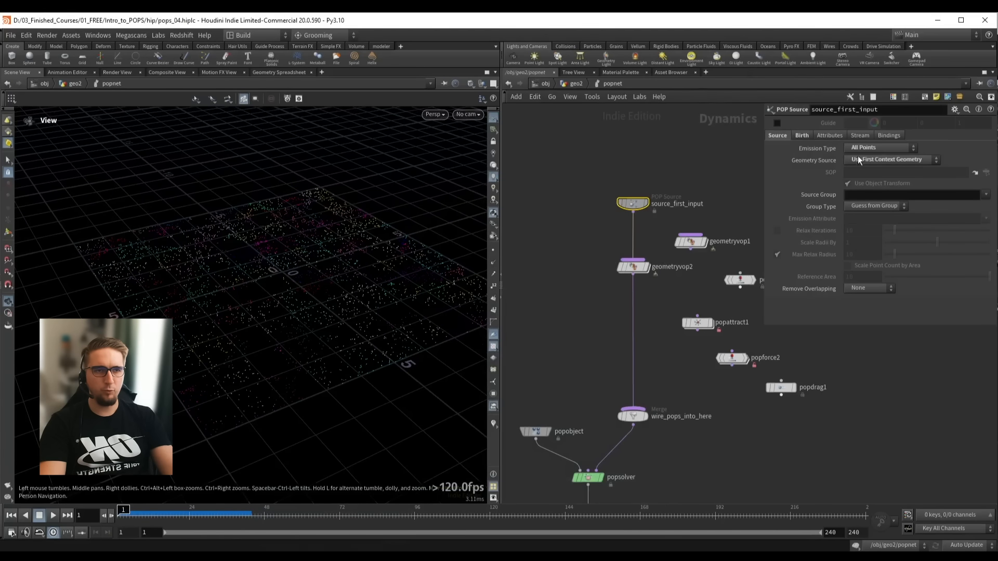
left_click(868, 150)
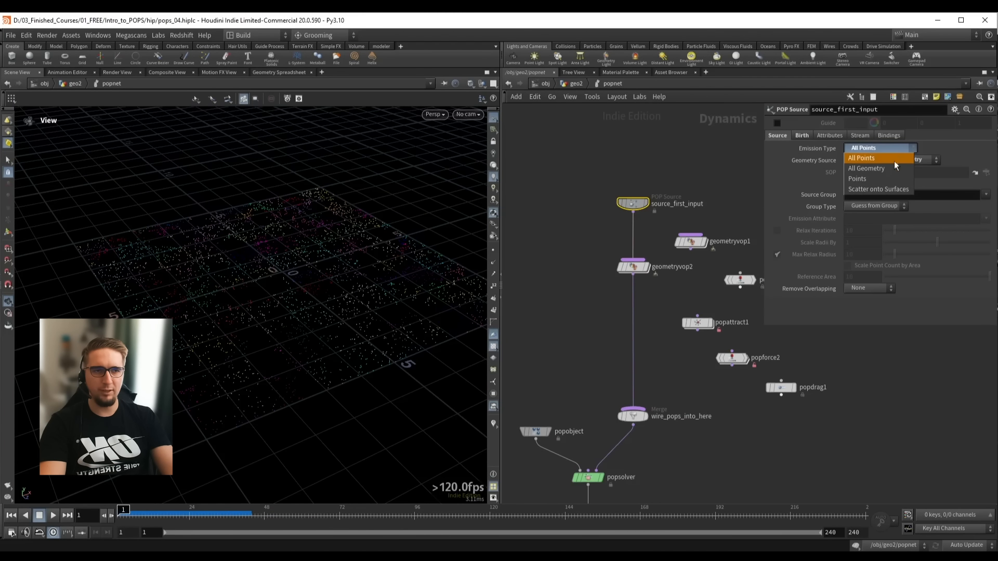
left_click(866, 167)
left_click_drag(293, 288, 299, 290)
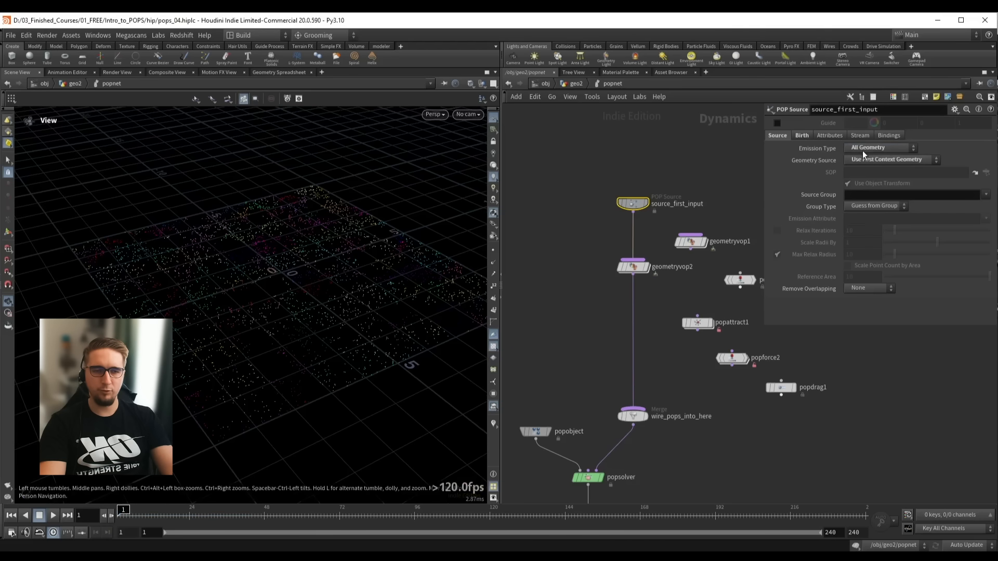
In geo2, detach scatter1, attribvop1 and blast1 from the chain, wire grid1 directly into popnet, and display grid1
key("u")
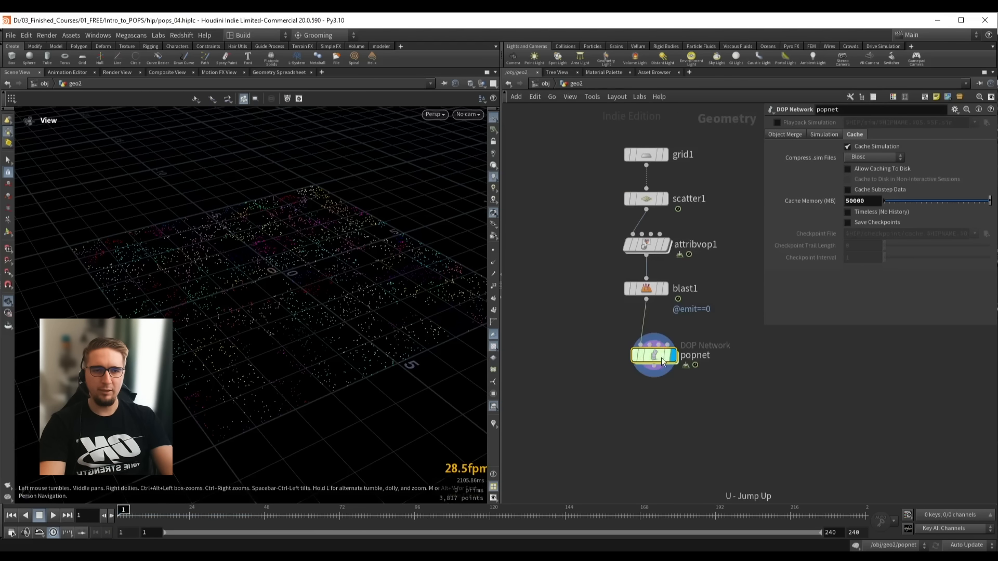
left_click_drag(601, 197, 657, 284)
left_click_drag(642, 198, 552, 205)
left_click_drag(670, 165, 662, 365)
key("y")
left_click_drag(590, 173, 626, 194)
left_click(688, 155)
left_click_drag(436, 239, 299, 271)
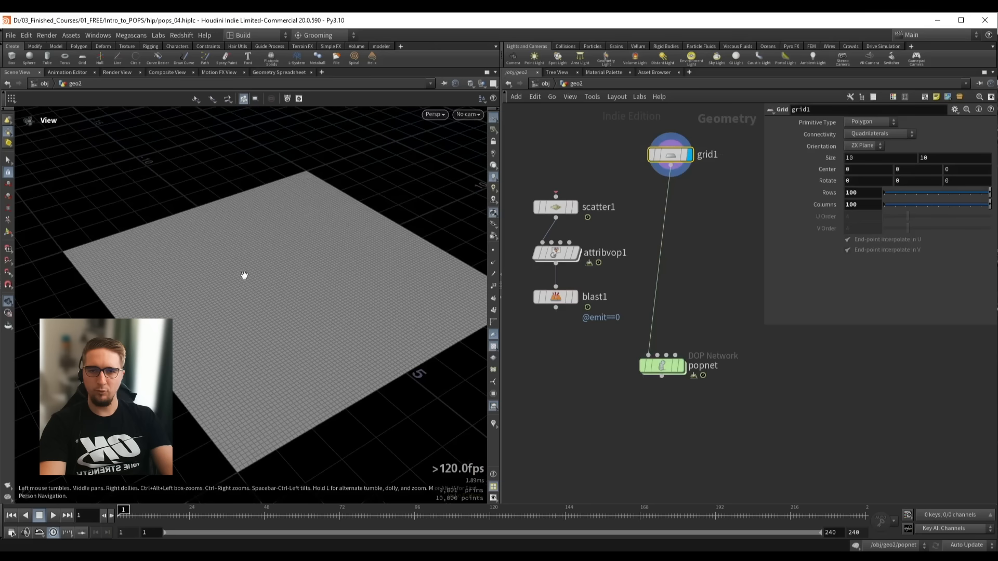
Align popnet under grid1, display it, go inside, and play the simulation of the full grid geometry
left_click(661, 366)
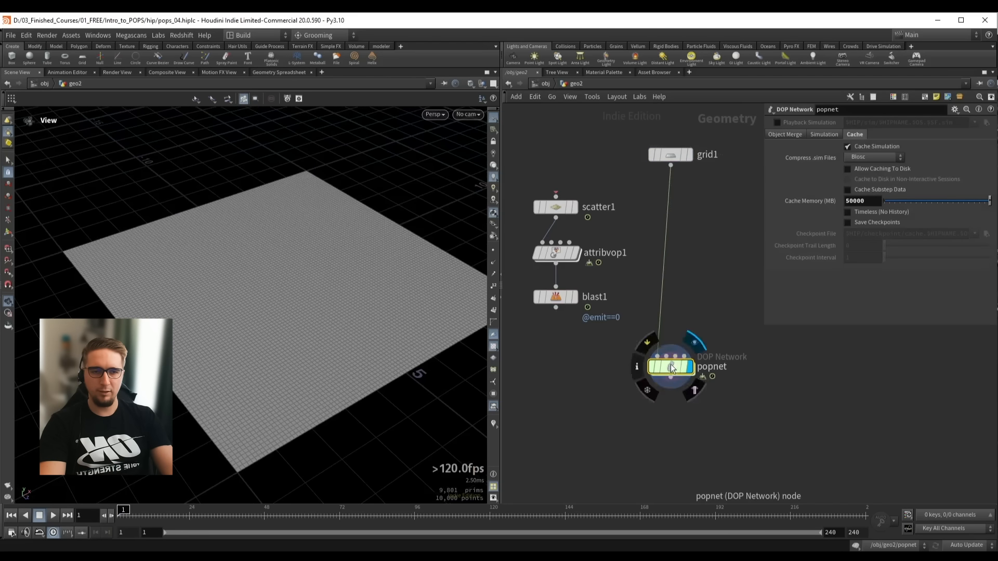
double_click(665, 366)
left_click_drag(256, 302, 256, 294)
key("Up")
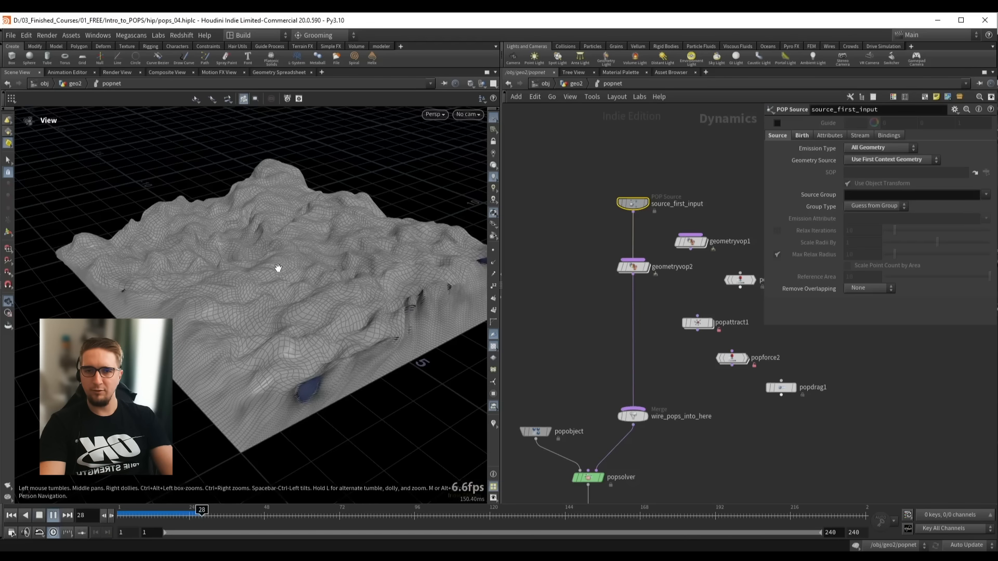
key("Up")
left_click_drag(285, 268, 248, 278)
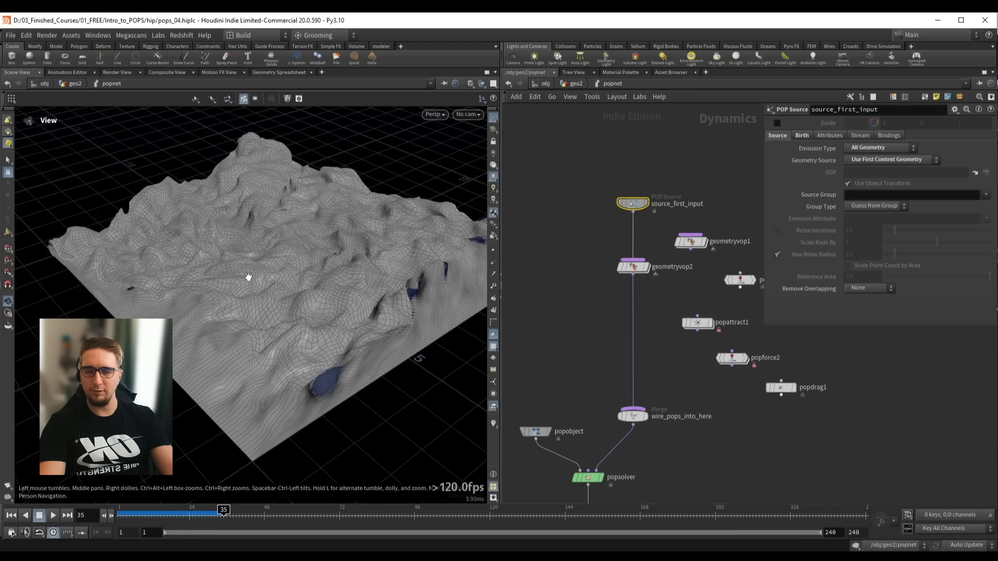
Switch the viewport to plain shading without wireframe and continue playing the simulation to frame 49
right_click_drag(272, 270, 292, 268)
key("shift+w")
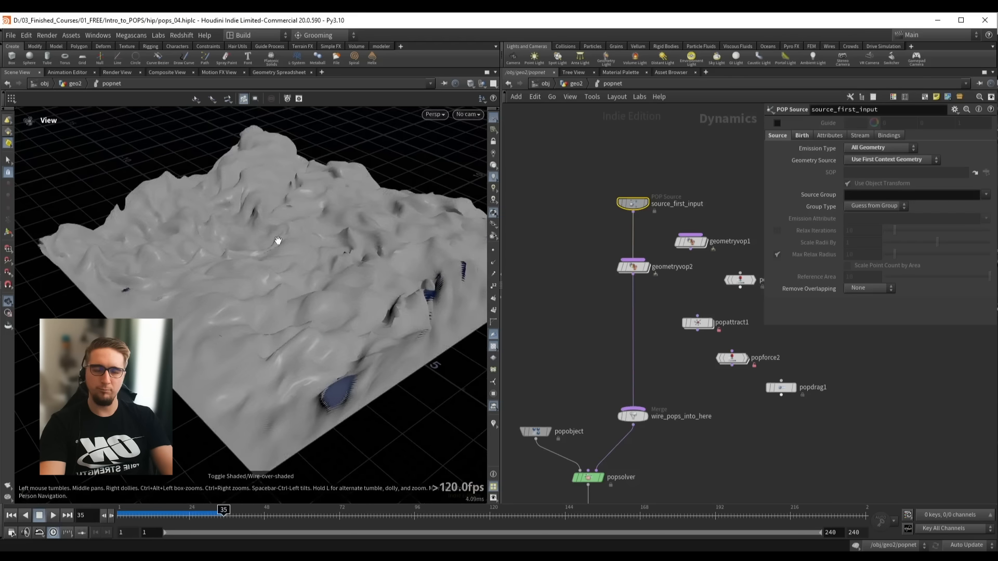
key("Up")
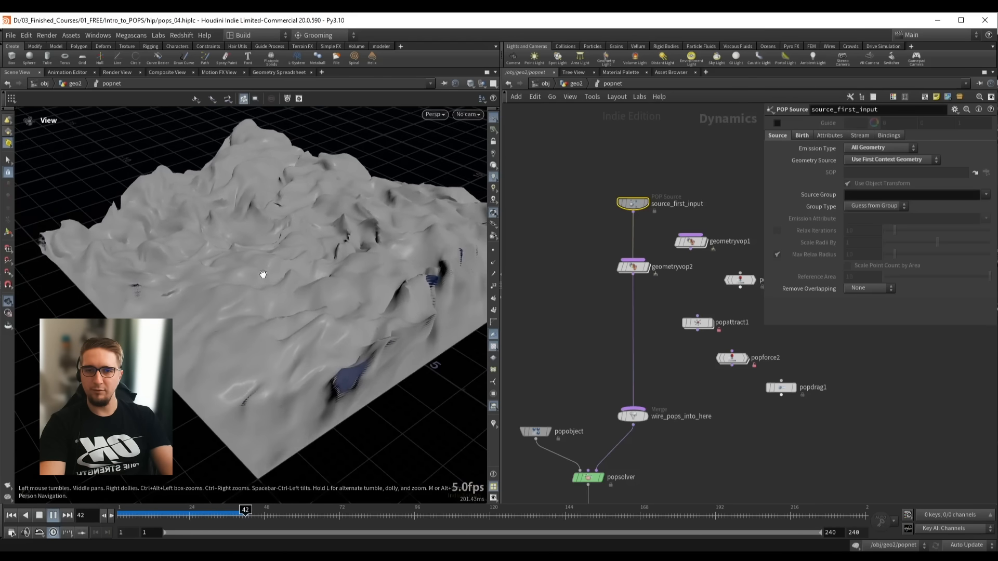
key("Up")
left_click_drag(279, 252, 290, 225)
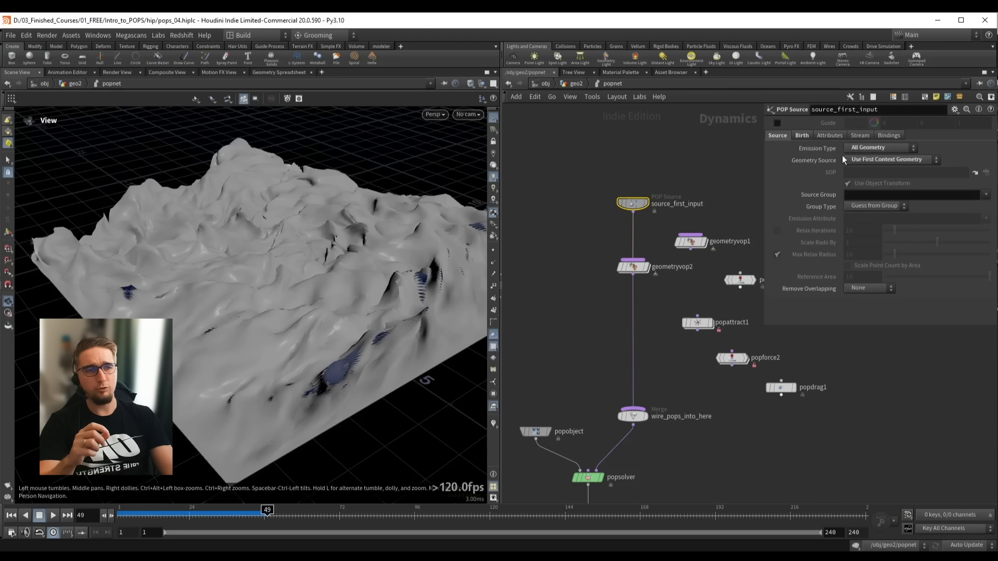
left_click_drag(393, 222, 270, 259)
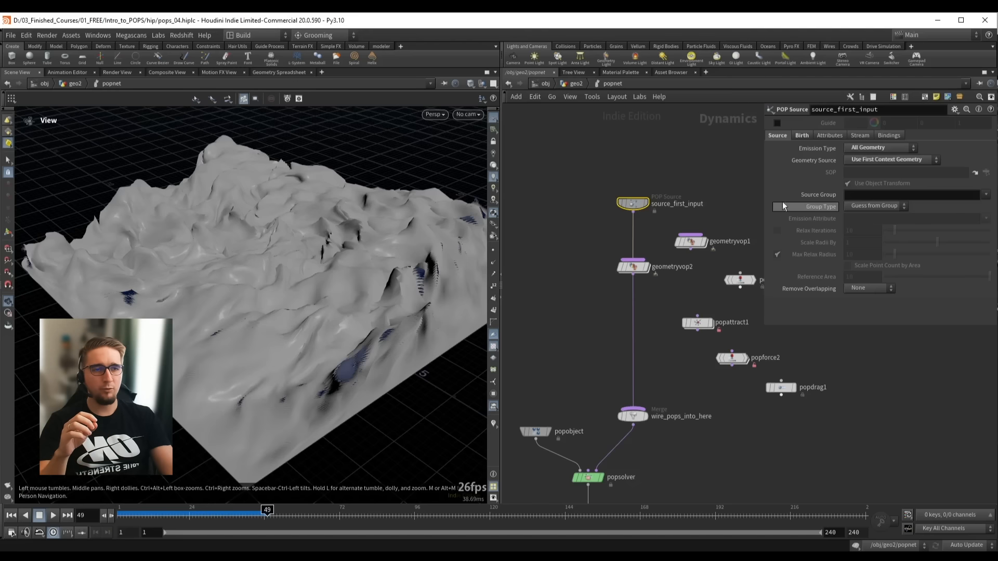
left_click(860, 149)
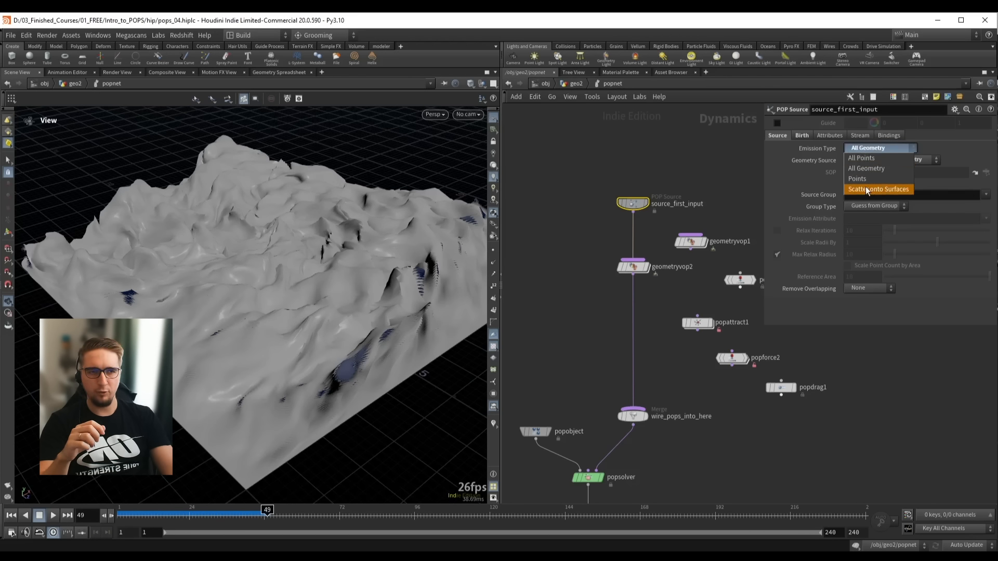
left_click(869, 148)
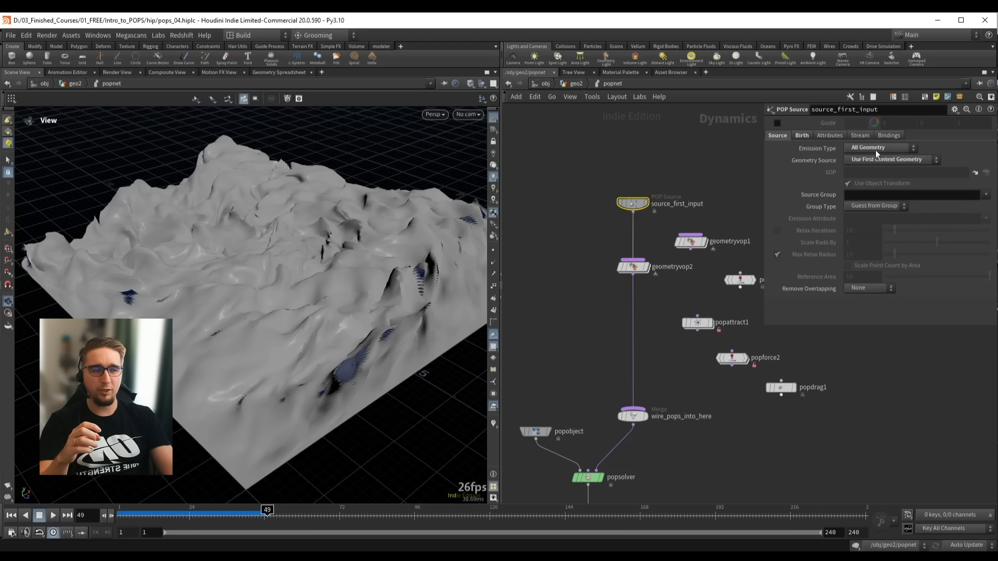
left_click_drag(348, 254, 361, 260)
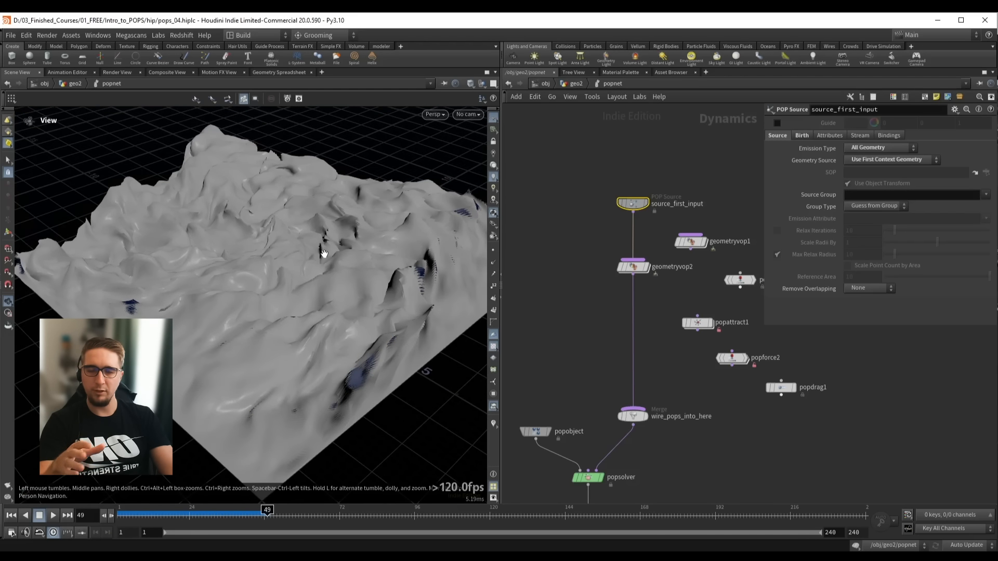
left_click_drag(270, 260, 303, 303)
Return to the first frame and show the wireframe over the shaded grid
key("ctrl+Up")
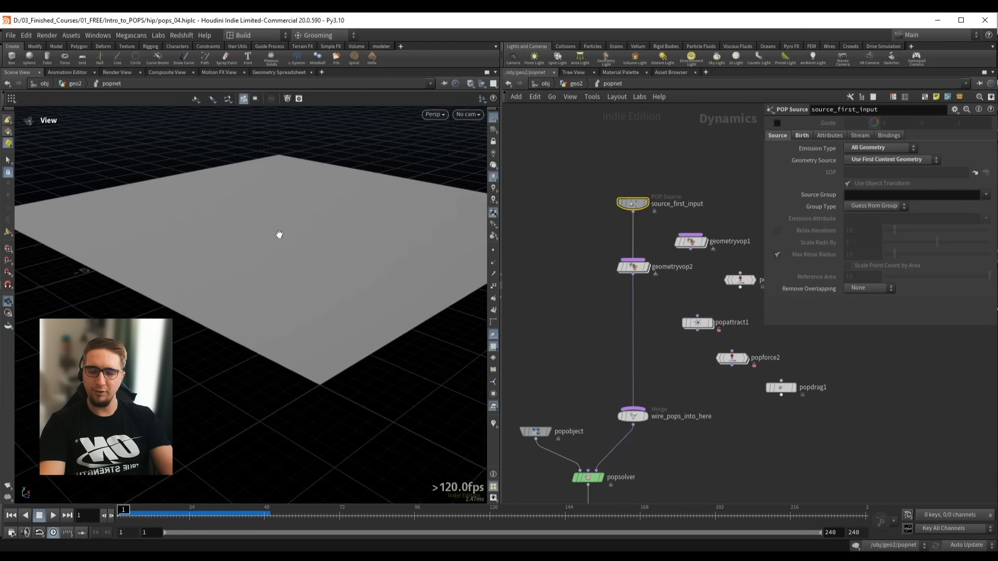
left_click_drag(209, 249, 248, 253)
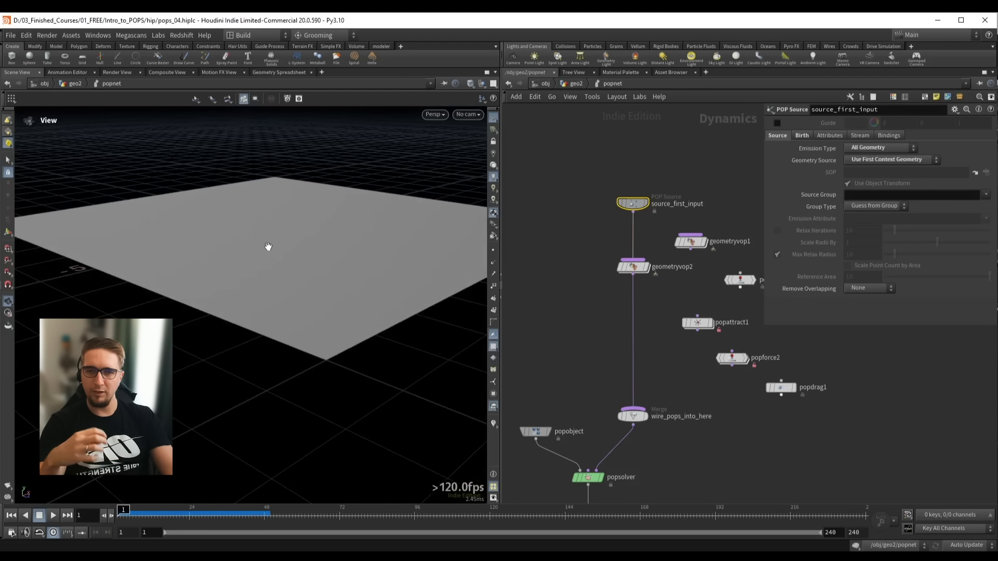
left_click_drag(273, 239, 315, 260)
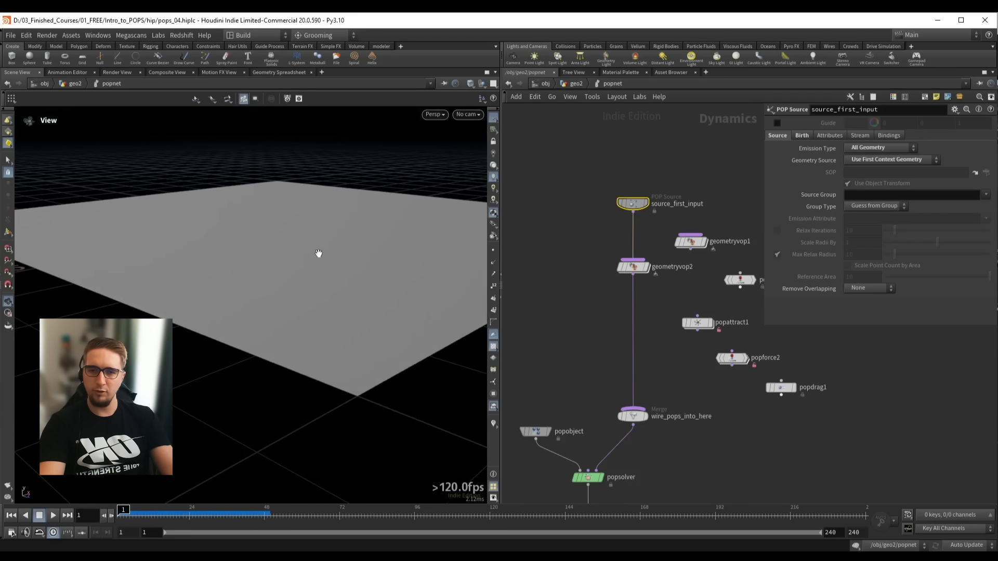
key("shift+w")
left_click_drag(322, 300, 321, 261)
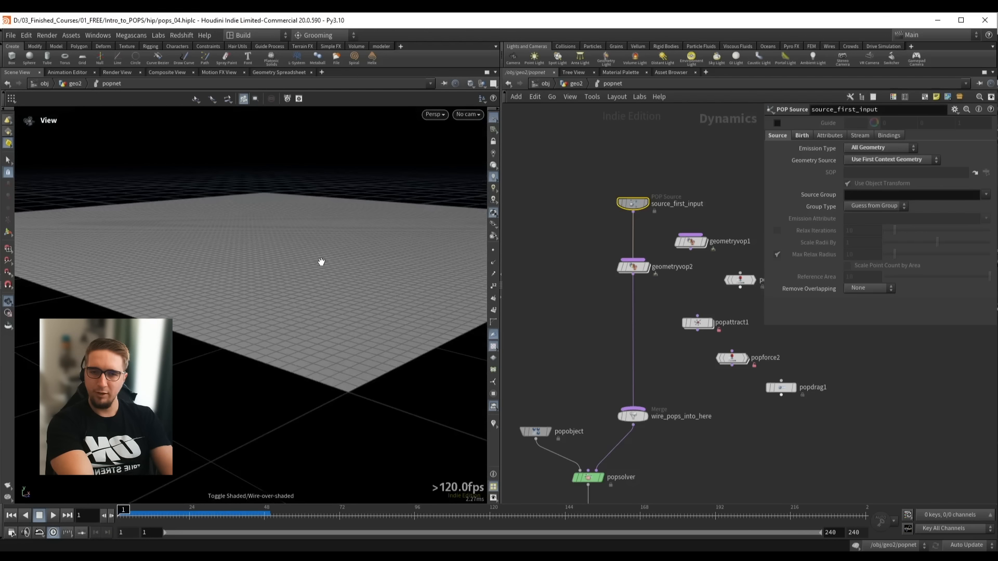
Play and scrub through the simulation to examine how the grid mesh deforms, ending on frame 22
key("Up")
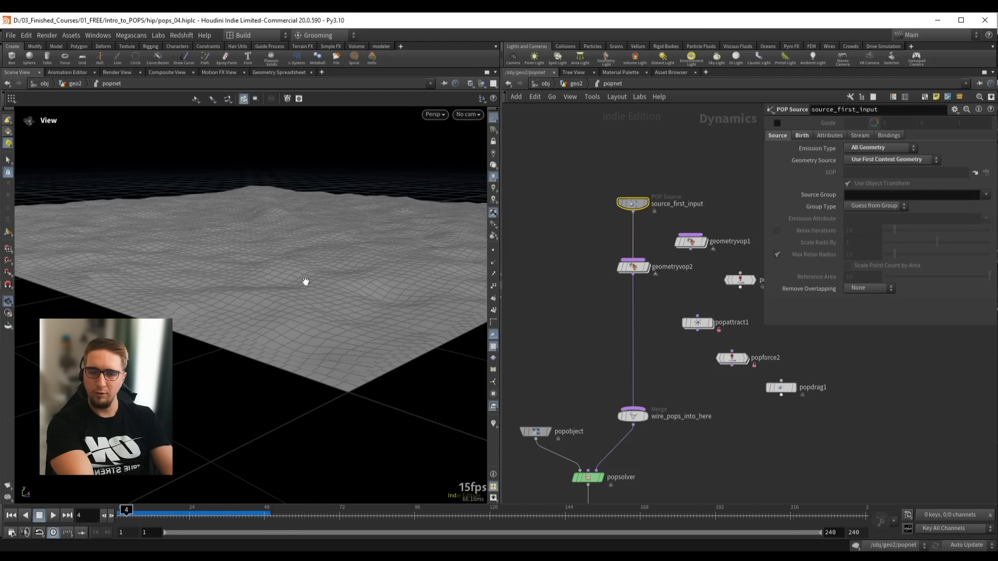
left_click_drag(303, 276, 307, 270)
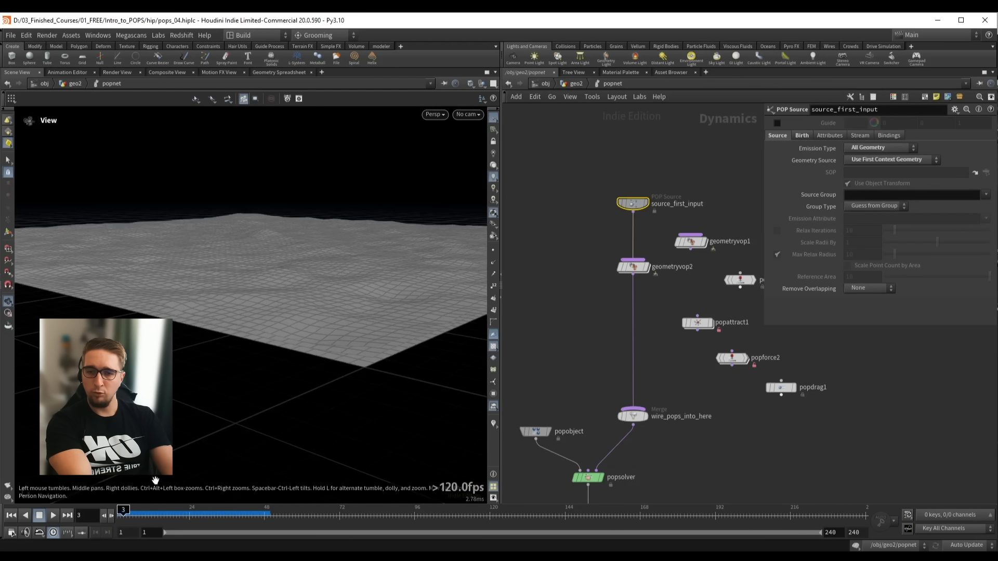
mouse_move(267, 299)
left_mouse_down()
mouse_move(272, 289)
mouse_move(291, 309)
mouse_move(239, 299)
mouse_move(272, 314)
mouse_move(301, 310)
mouse_move(297, 302)
left_mouse_up()
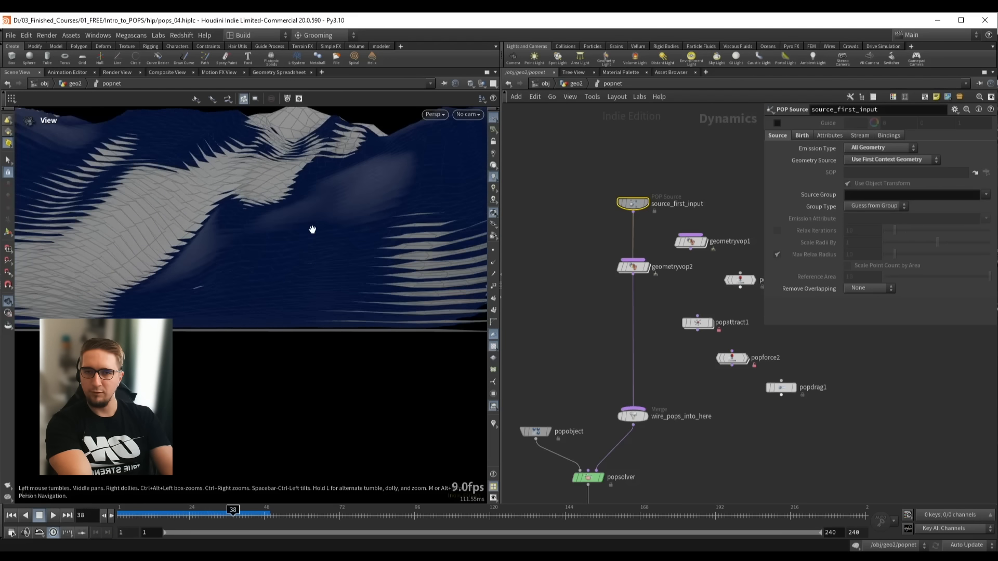
left_click_drag(313, 230, 261, 294)
left_click_drag(239, 518, 184, 520)
left_click_drag(256, 347, 224, 373)
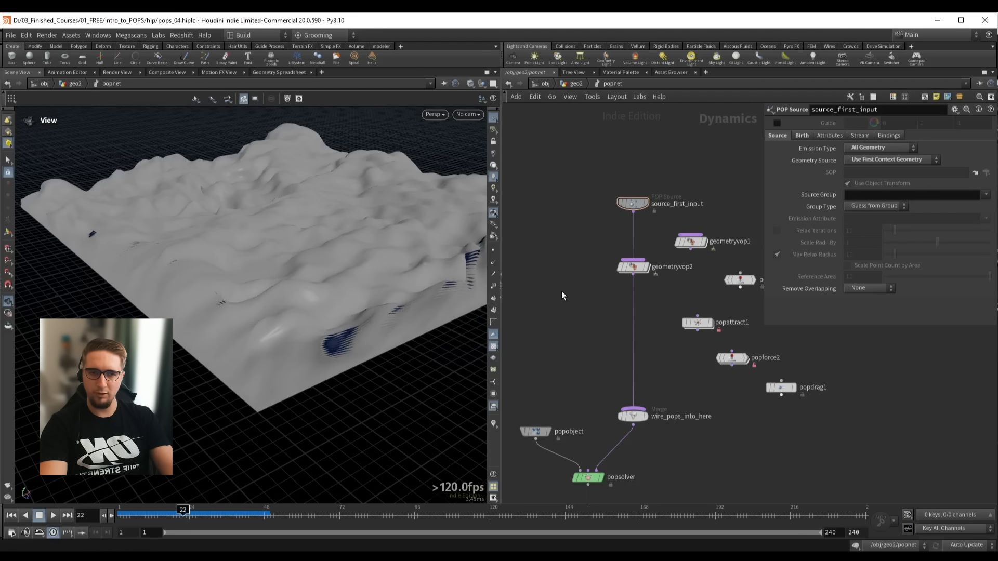
Back in geo2, display grid1 and set its Connectivity to Columns
key("u")
middle_click_drag(715, 203, 651, 270)
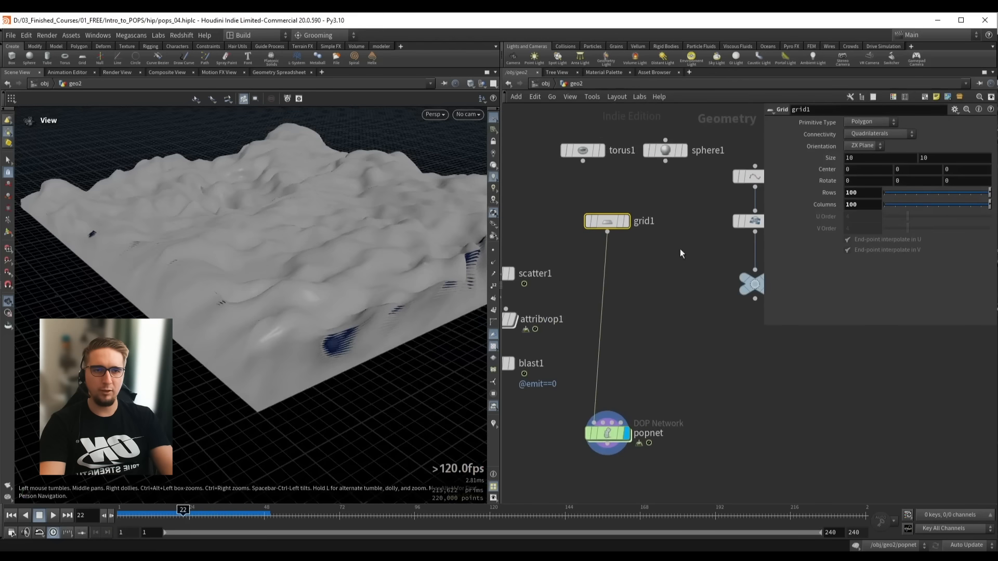
left_click(626, 221)
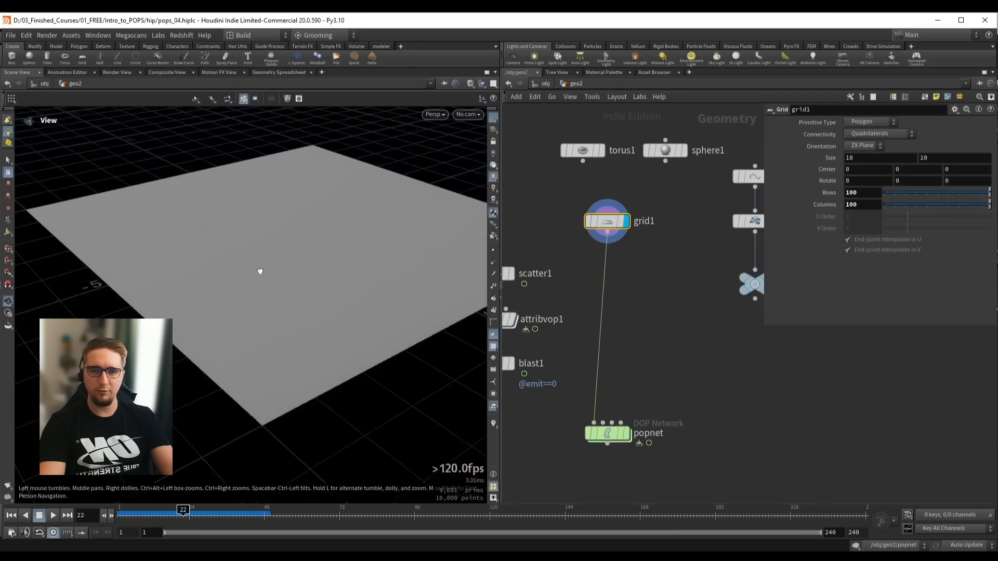
left_click(865, 134)
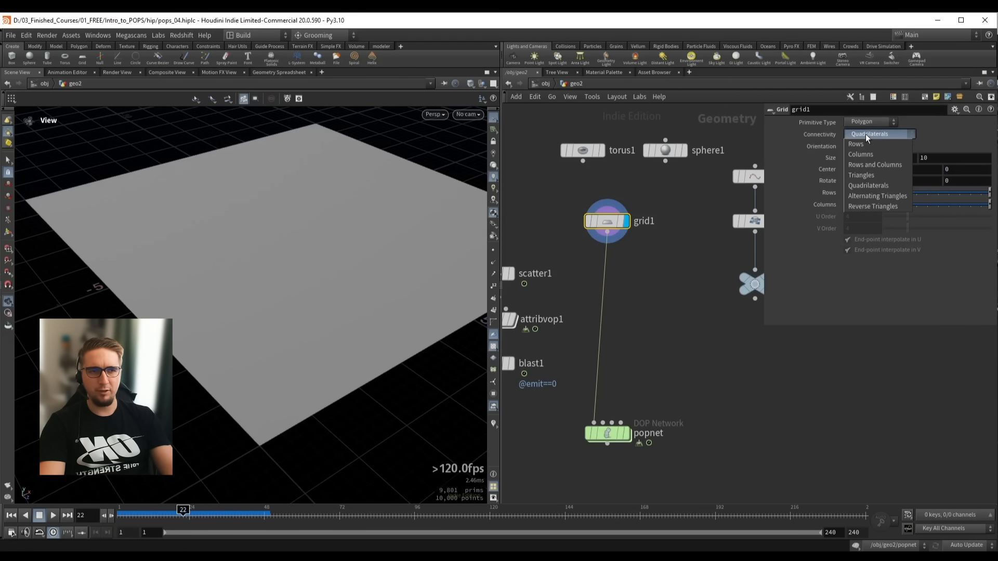
left_click(864, 155)
left_click_drag(238, 251, 249, 261)
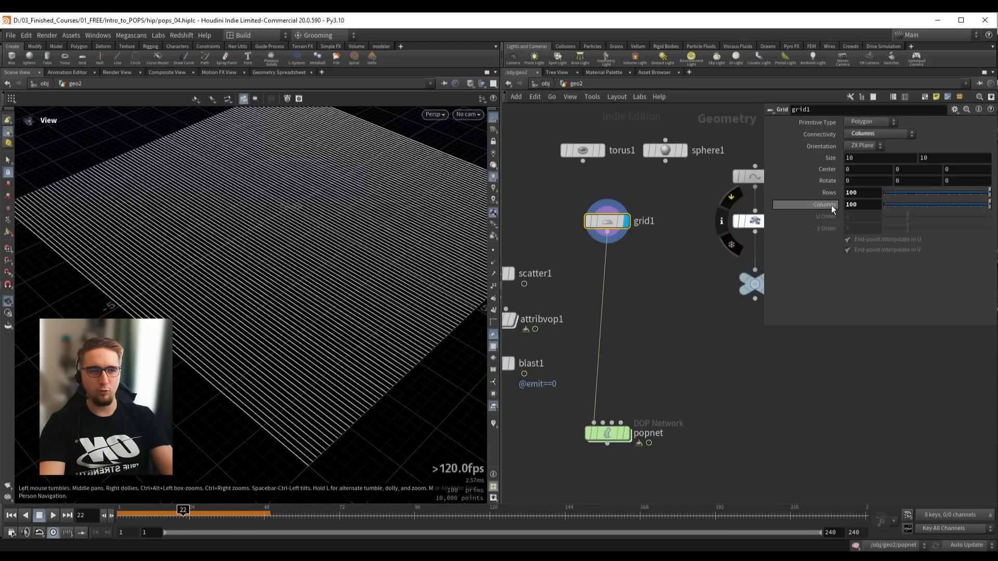
Set grid1's Columns to 25
double_click(863, 206)
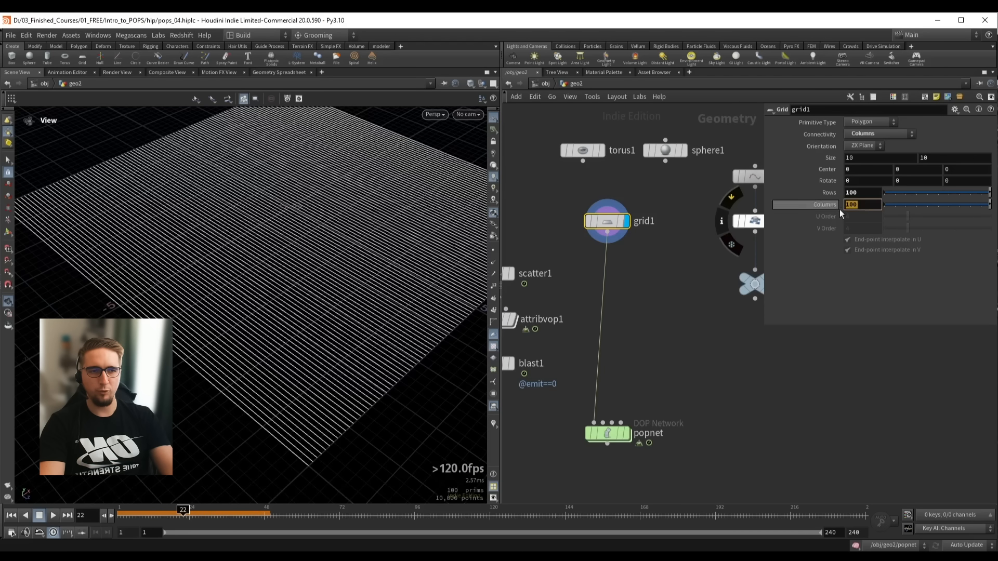
type("5")
key("Return")
double_click(863, 204)
type("15")
key("Return")
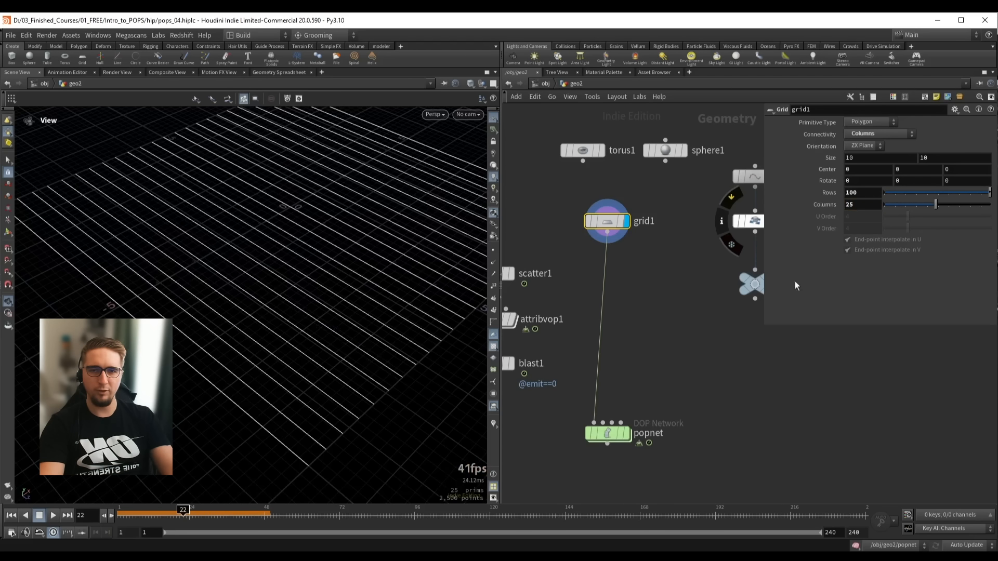
Display popnet and play the column-line simulation from the first frame, stopping at frame 102
left_click_drag(363, 322, 323, 289)
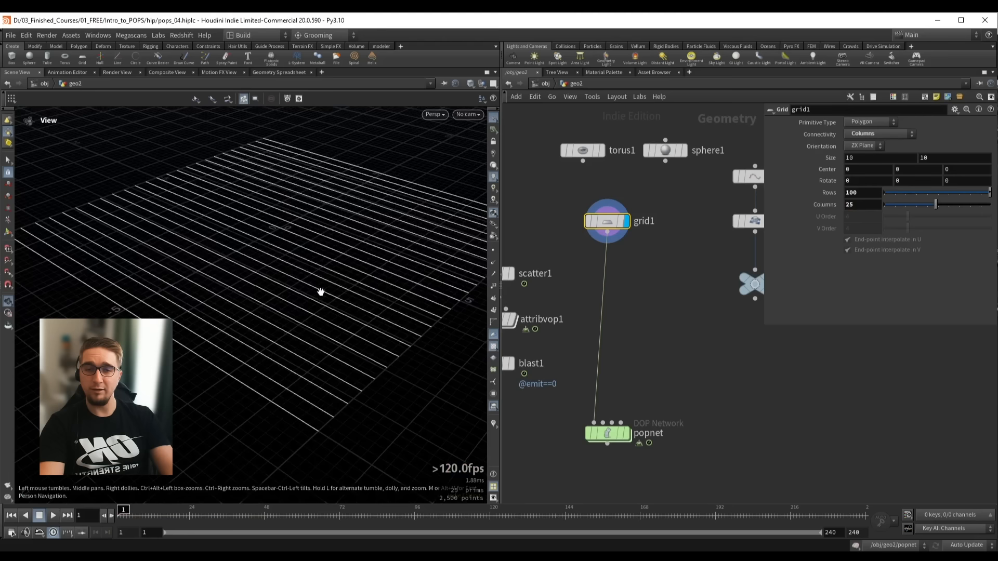
left_click_drag(550, 410, 640, 453)
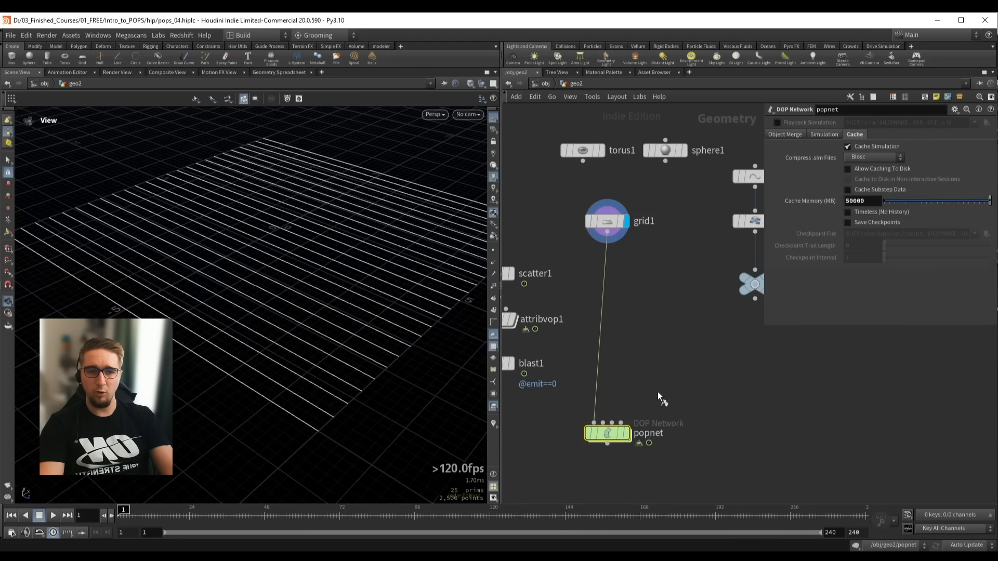
key("shift+r")
middle_click_drag(657, 391, 683, 325)
key("Up")
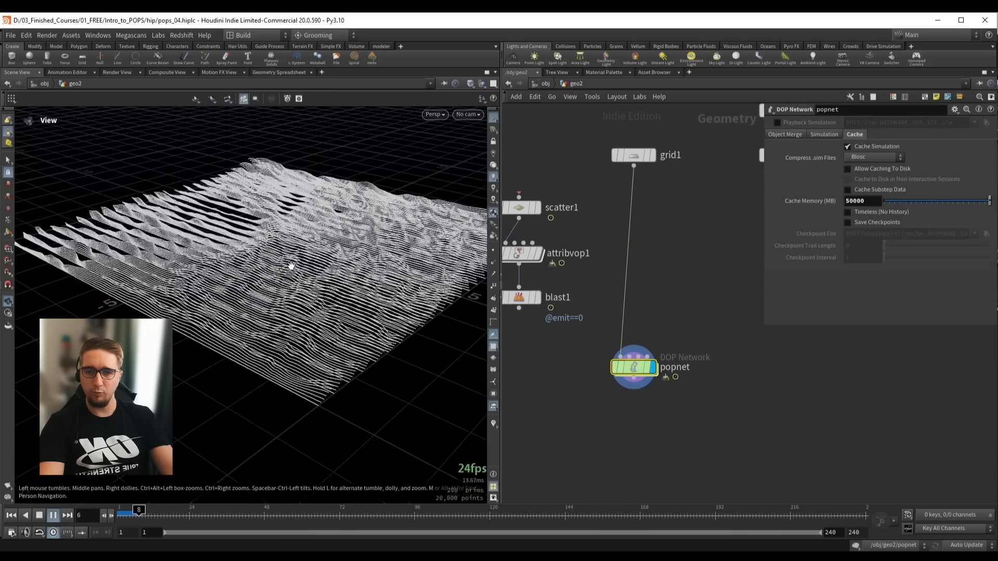
right_click_drag(286, 223, 216, 216)
left_click_drag(216, 215, 227, 185)
key("Up")
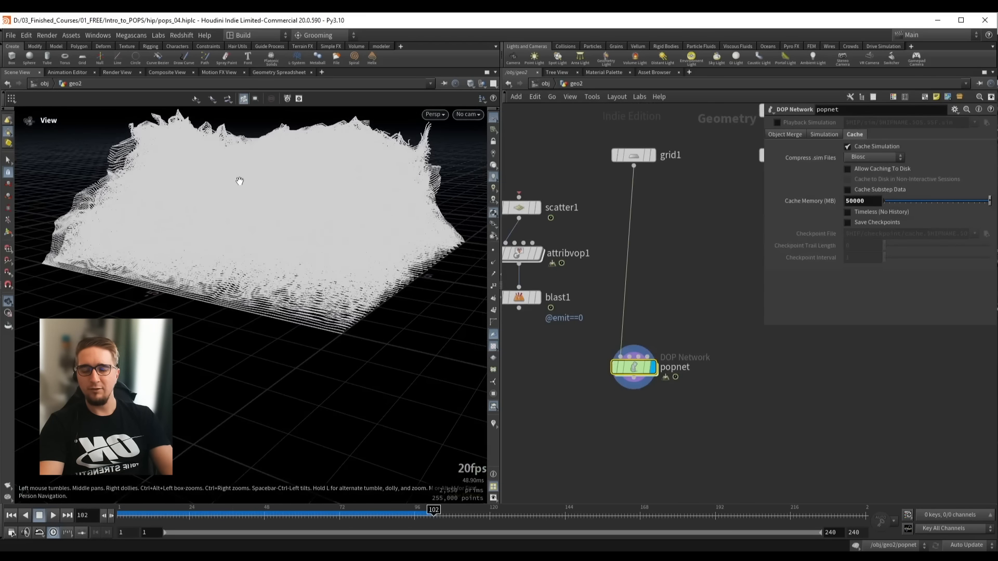
Play on to frame 147 and replay from the first frame to examine the emitted lines, stopping at frame 81
middle_click_drag(242, 181, 247, 214)
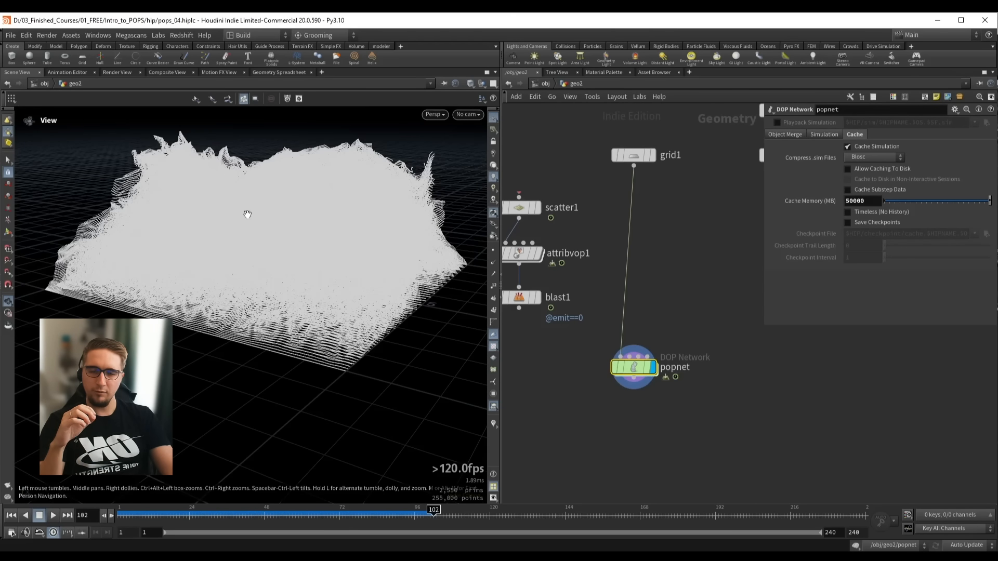
left_click_drag(258, 219, 262, 236)
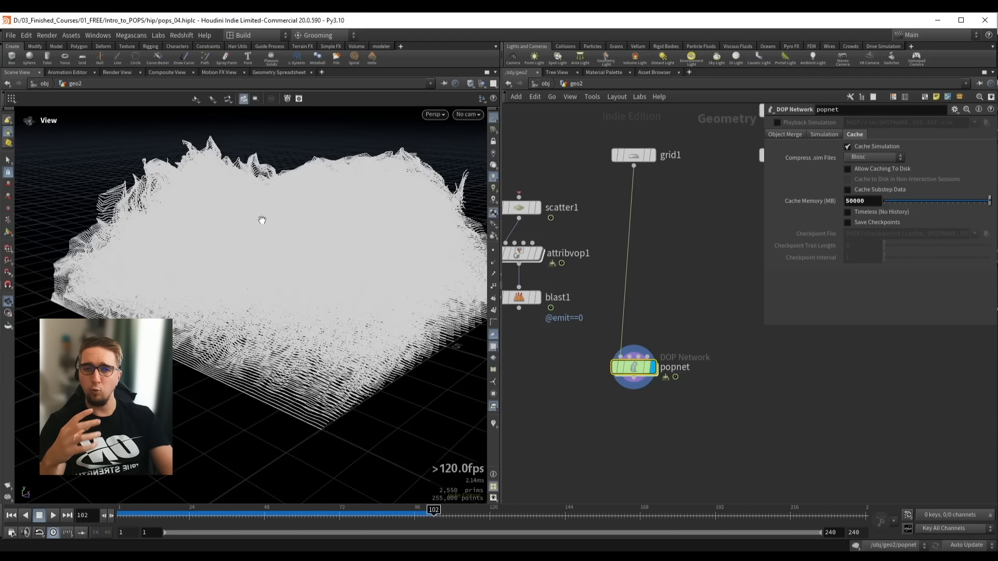
key("Up")
left_click_drag(160, 228, 222, 234)
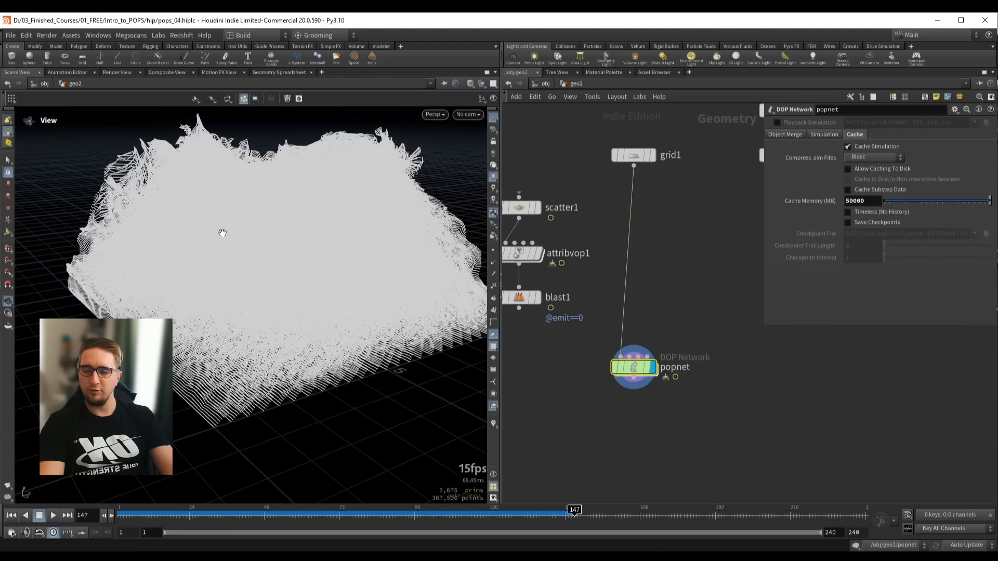
key("ctrl+Up")
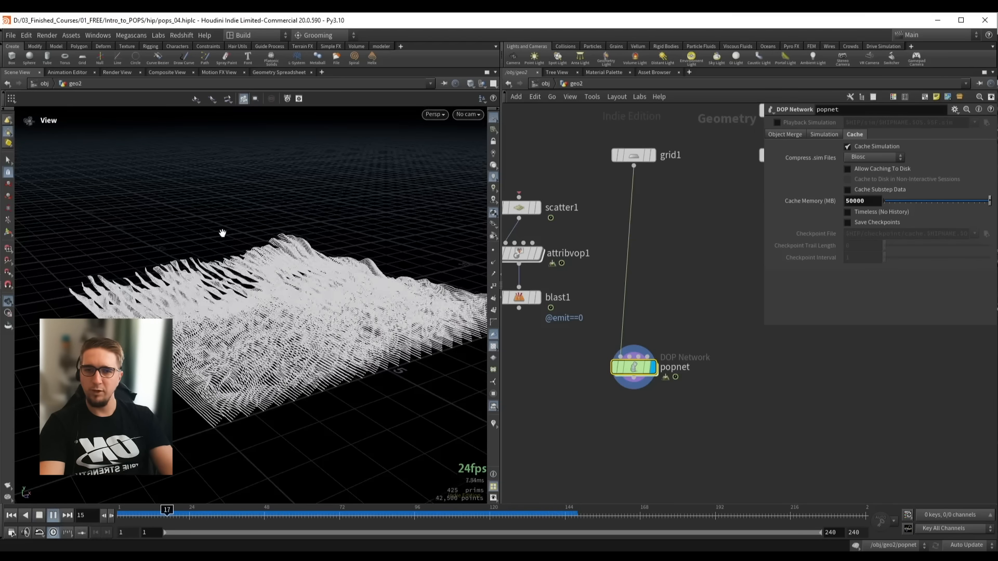
left_click_drag(218, 313, 248, 291)
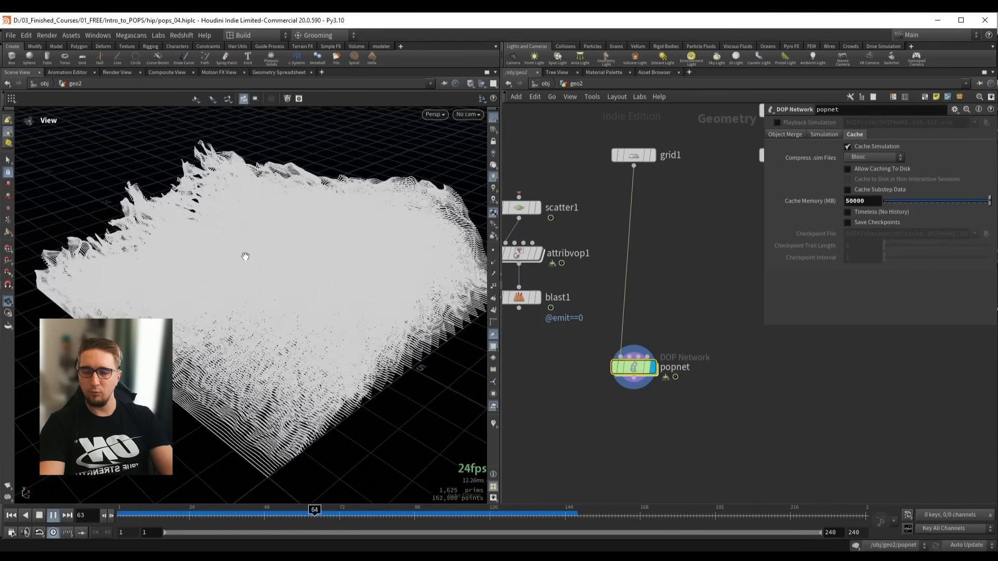
key("Up")
Revert grid1's Connectivity to its default, Quadrilaterals
left_click(643, 160)
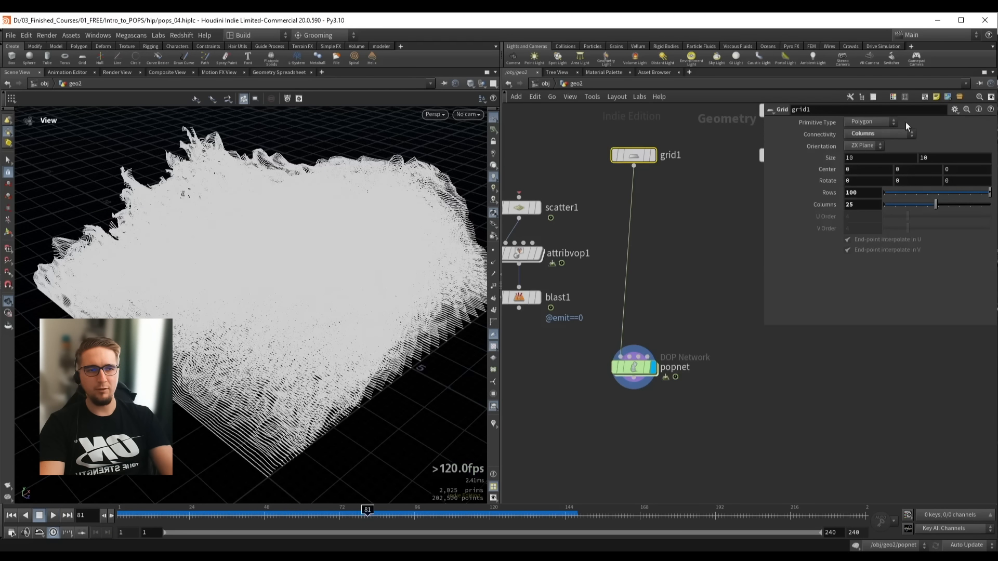
left_click(881, 134)
left_click(880, 134)
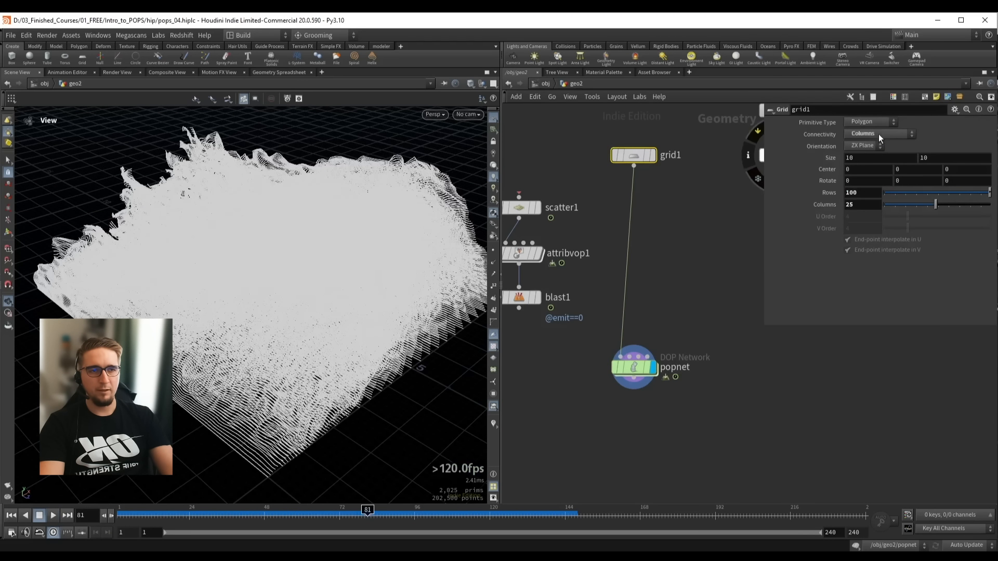
middle_click(819, 139, "ctrl")
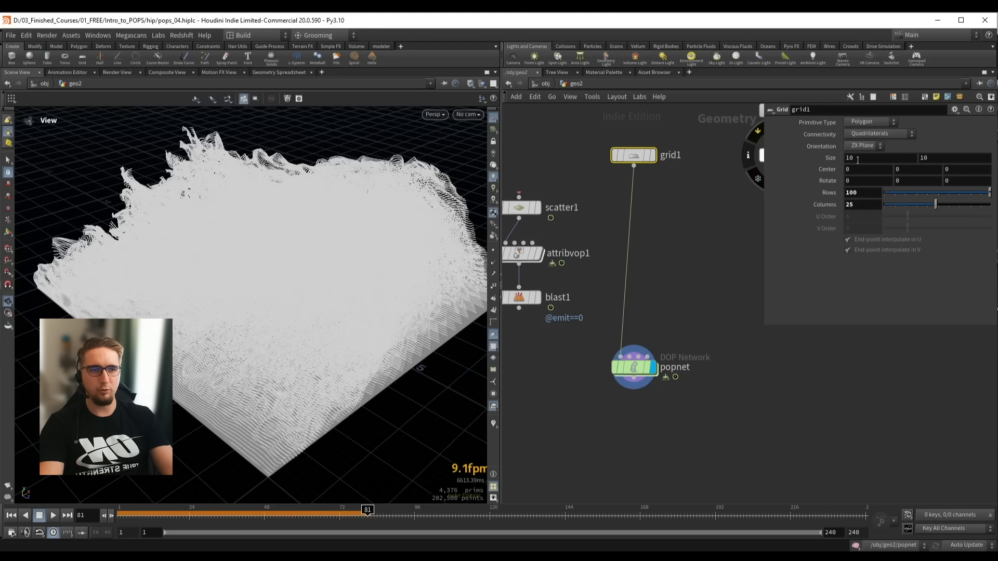
Set both Rows and Columns of grid1 to 50
left_click(859, 203)
double_click(850, 193)
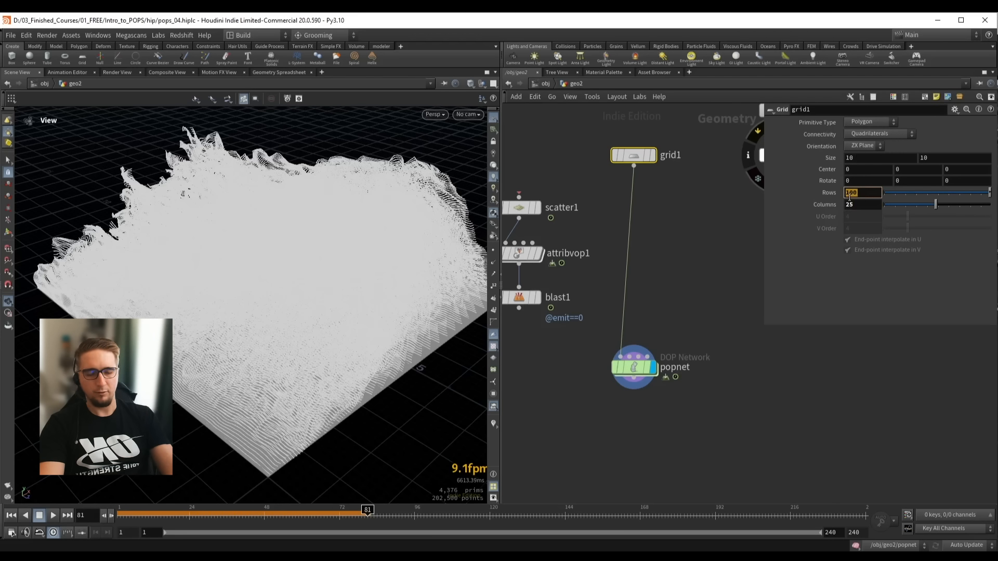
type("50")
key("Tab")
type("50")
key("Return")
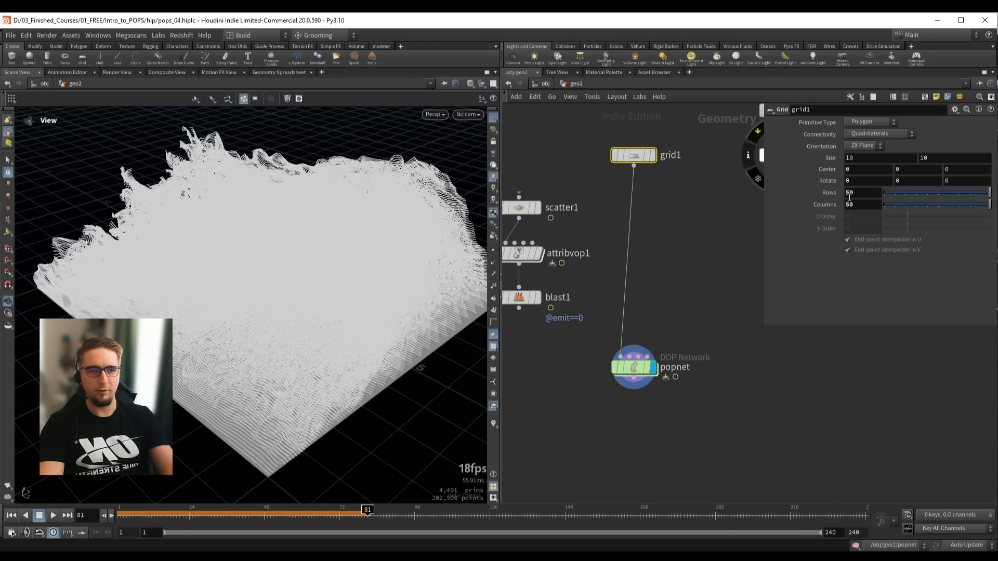
Restart the popnet simulation from the first frame and play it to frame 52 to examine the emitted grid surfaces
double_click(631, 370)
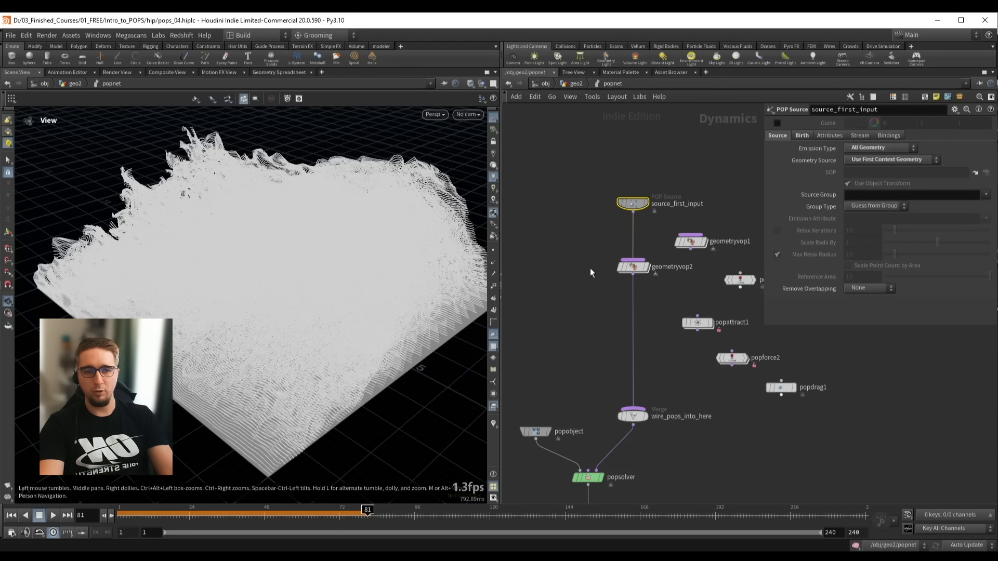
key("u")
key("ctrl+Up")
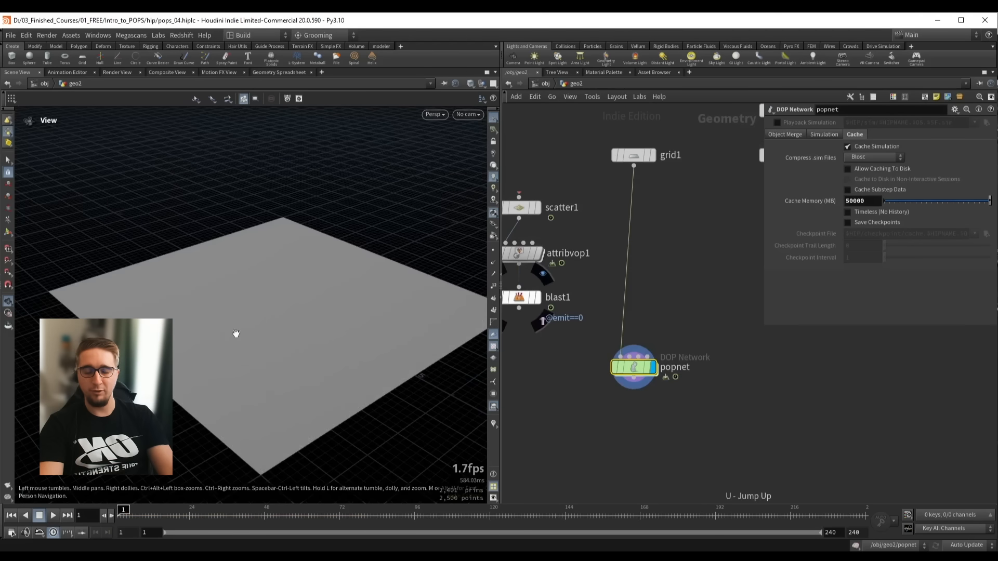
left_click_drag(236, 333, 253, 282)
key("Up")
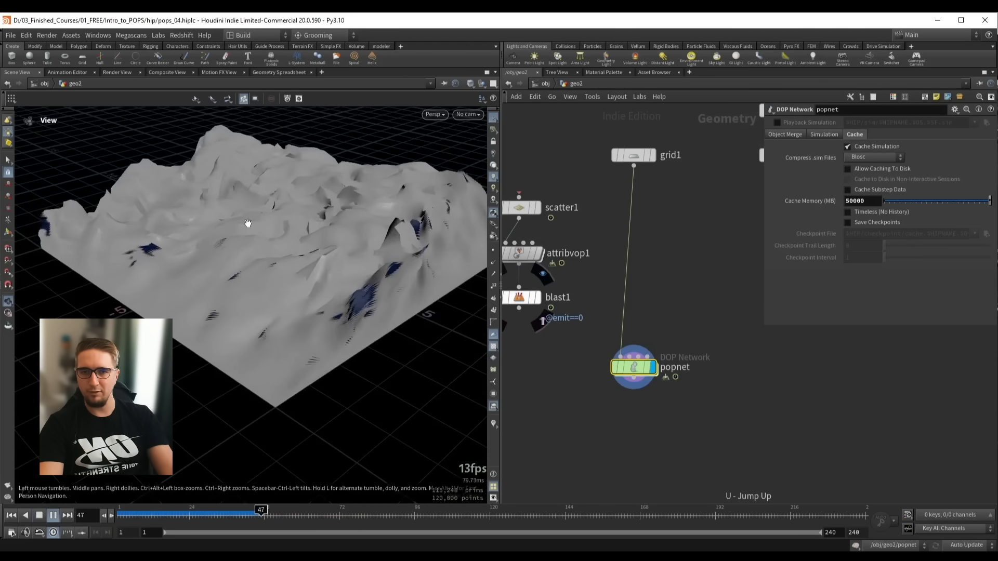
key("Up")
mouse_move(248, 223)
left_mouse_down()
mouse_move(277, 265)
mouse_move(256, 247)
left_mouse_up()
Compare the surfaces with and without wireframe over shading, and play on to frame 72 with the wireframe shown
key("shift+w")
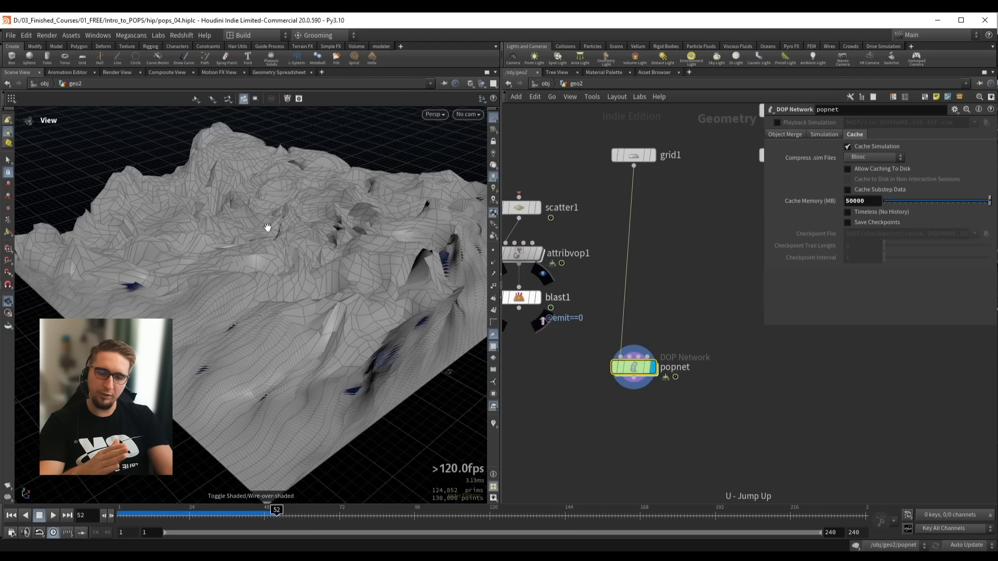
mouse_move(246, 243)
left_mouse_down()
mouse_move(296, 240)
mouse_move(336, 274)
mouse_move(281, 274)
mouse_move(272, 254)
left_mouse_up()
key("shift+w")
scroll(275, 227, "up", 2)
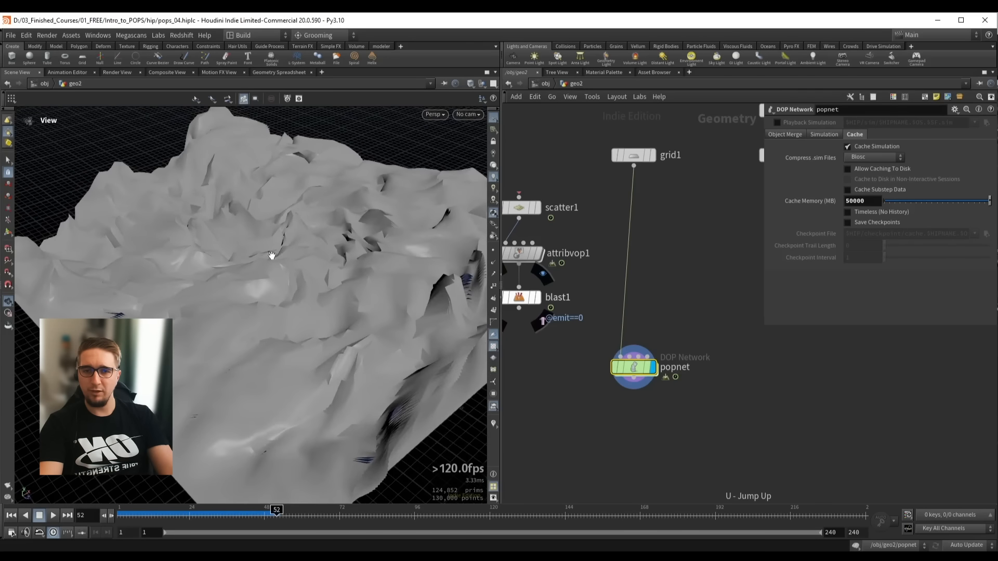
key("shift+w")
key("Up")
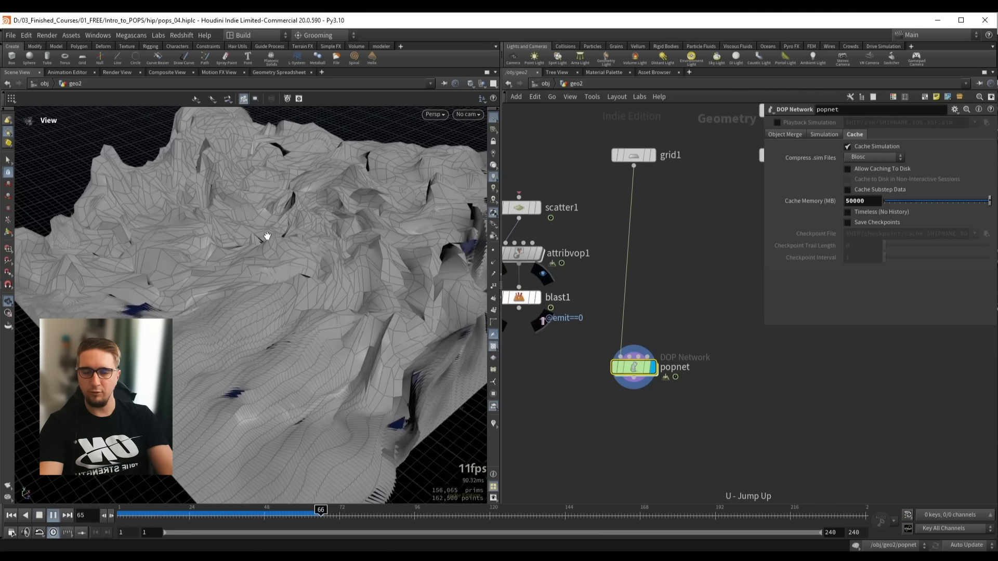
key("Up")
left_click_drag(267, 235, 280, 235)
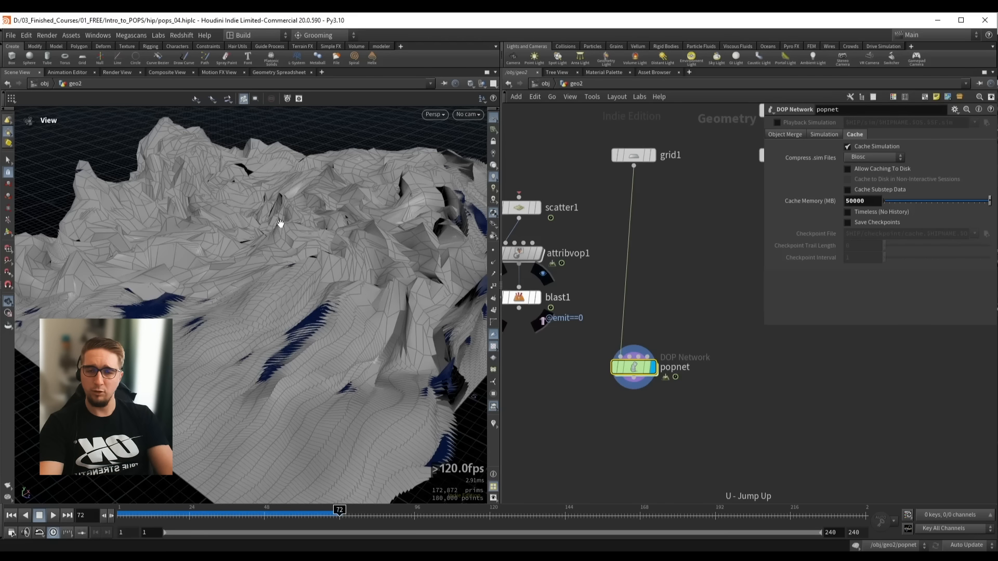
Continue playback to frame 91 and switch the viewport back to plain shading
key("Up")
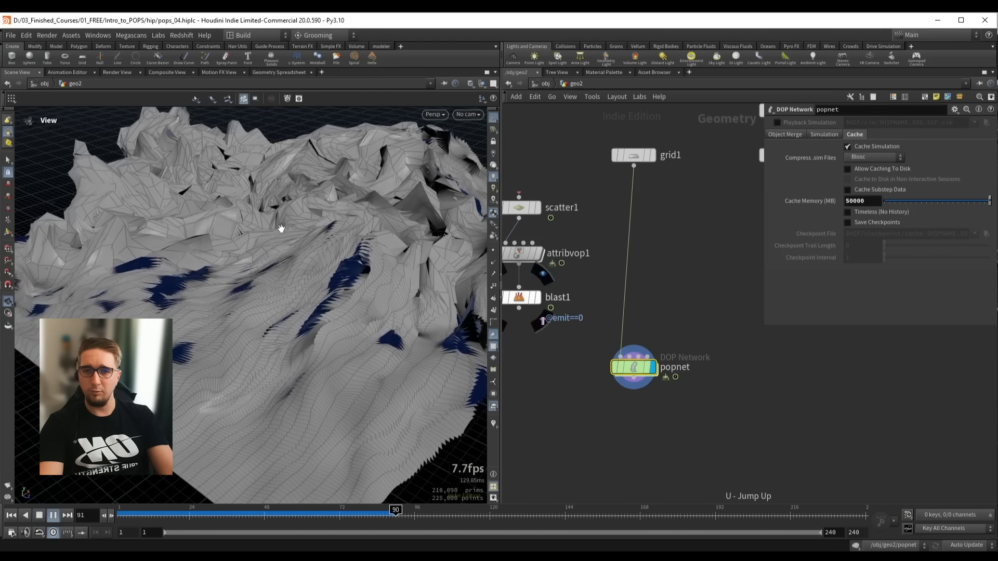
key("Up")
key("shift+w")
left_click_drag(277, 228, 259, 236)
right_click_drag(259, 236, 230, 248)
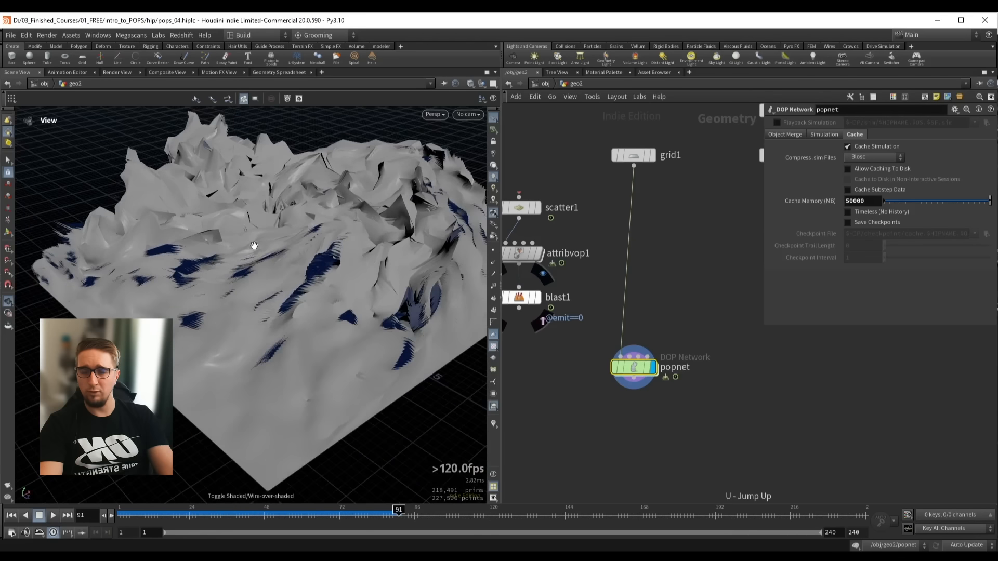
Replay the shaded simulation from the start to frame 26, and return to the first frame
left_click_drag(254, 247, 258, 280)
key("ctrl+Up")
key("Up")
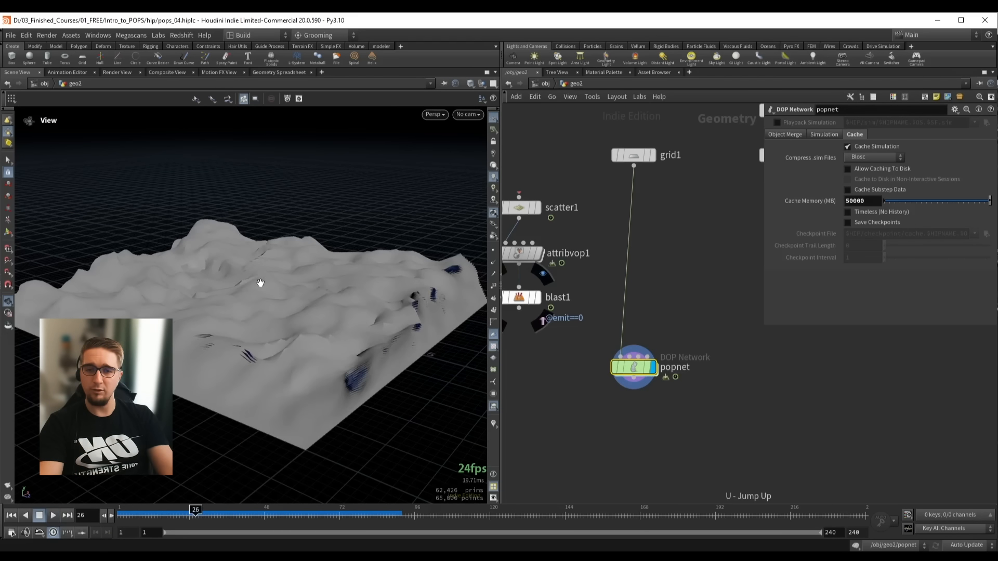
key("ctrl+Up")
Enter popnet and open the birth settings of source_first_input to check Impulse Activation
middle_click_drag(654, 329, 668, 279)
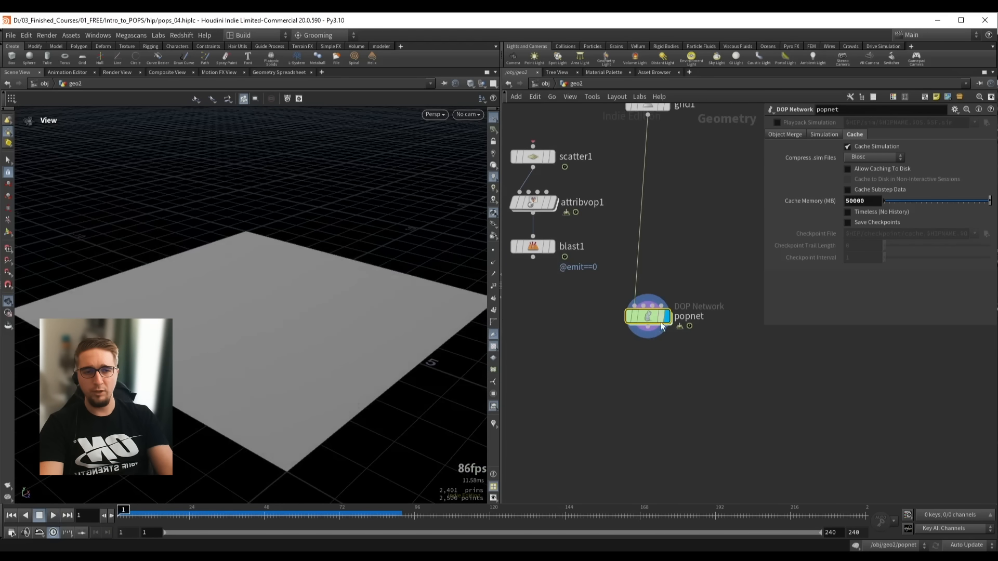
double_click(650, 317)
middle_click_drag(573, 304, 551, 302)
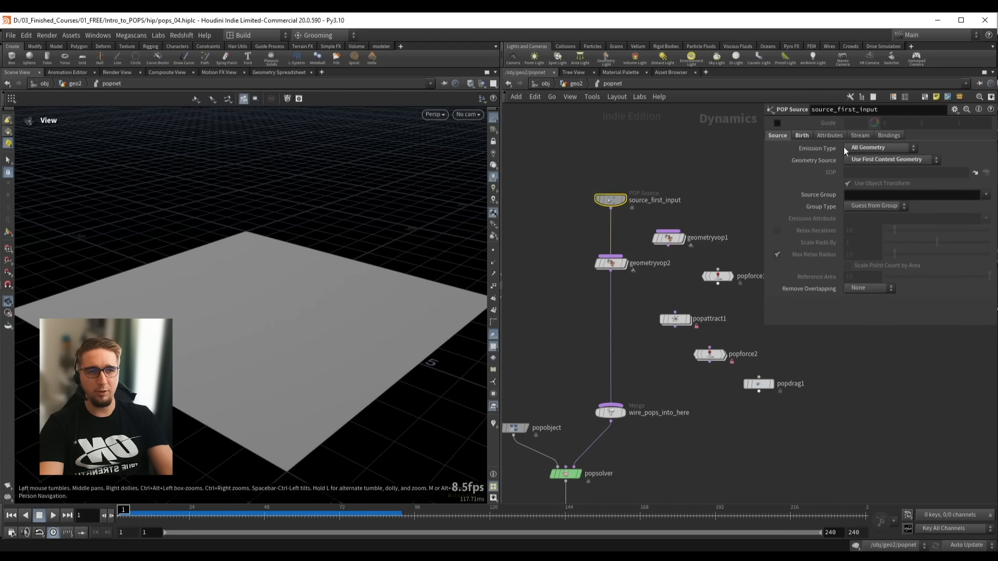
left_click(800, 135)
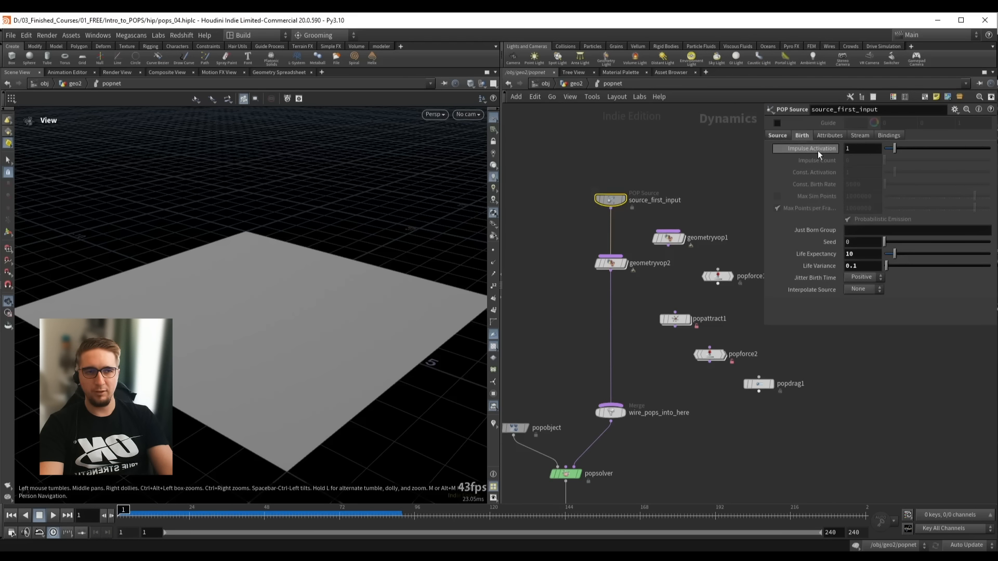
mouse_move(818, 151)
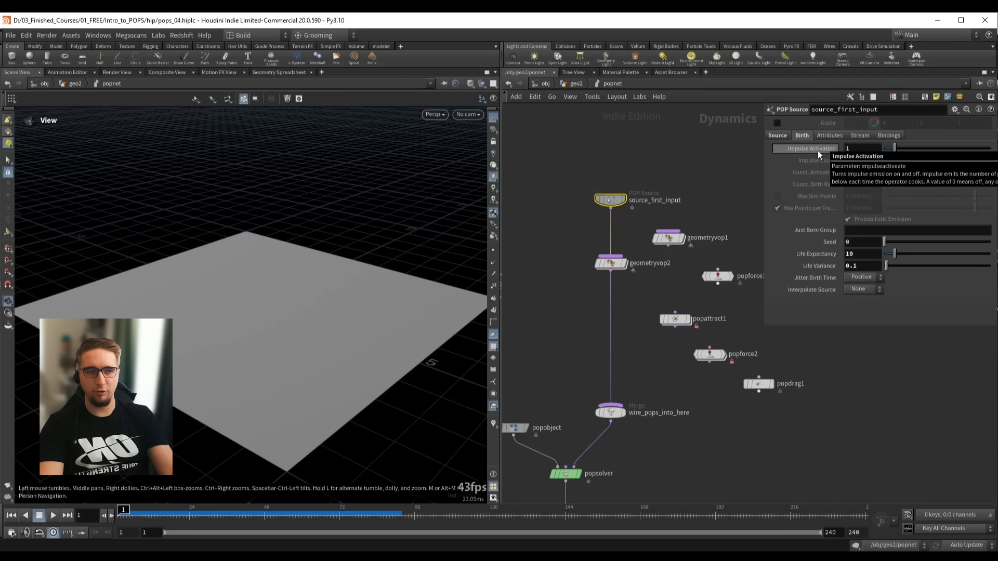
Try an Impulse Activation of 0 on source_first_input and restore it to 1
left_click(863, 150)
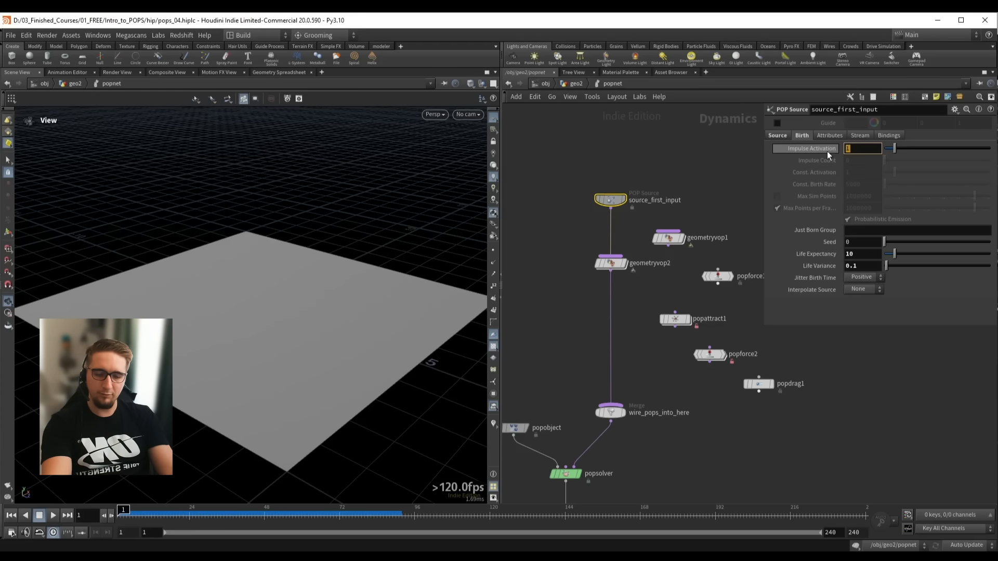
type("0")
key("Return")
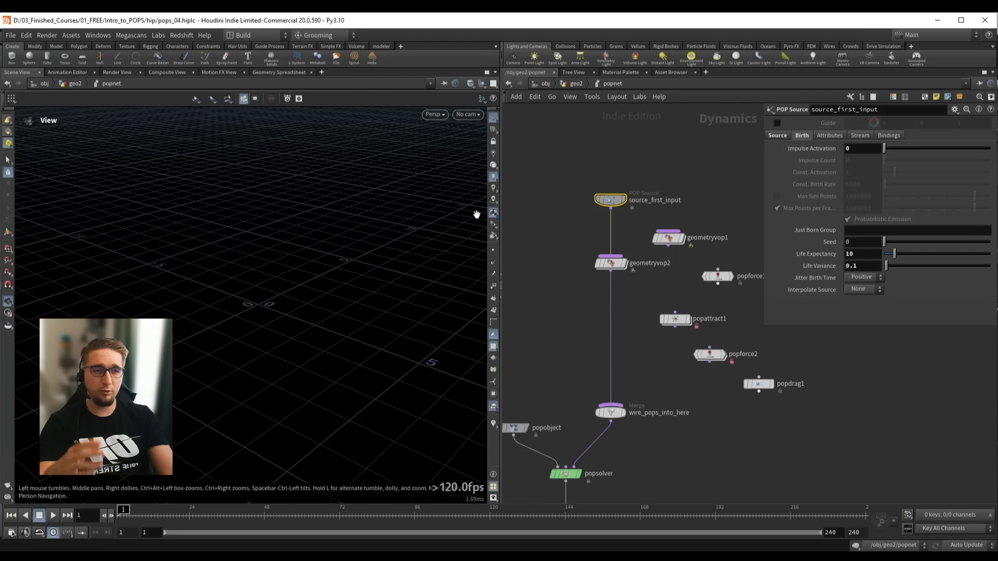
left_click(855, 148)
type("1")
key("Return")
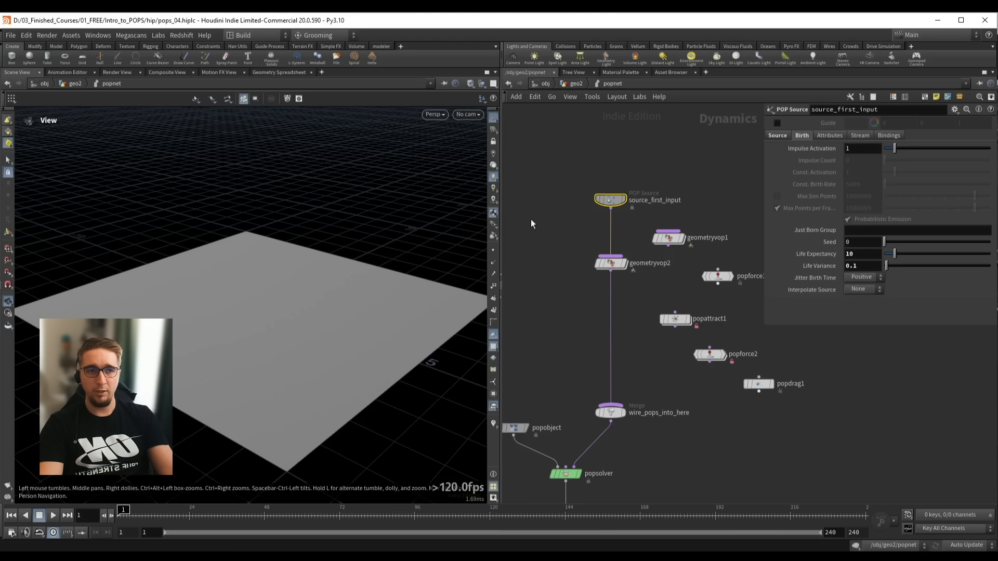
Keyframe Impulse Activation of source_first_input at 1 on frame 1 and 0 on frame 2
left_click(863, 151, "alt")
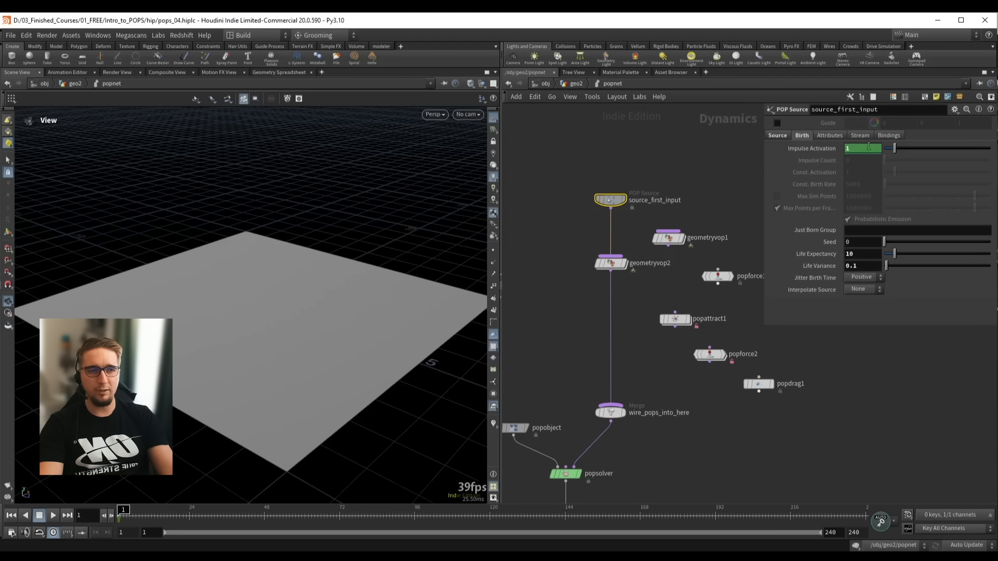
left_click_drag(371, 323, 227, 334)
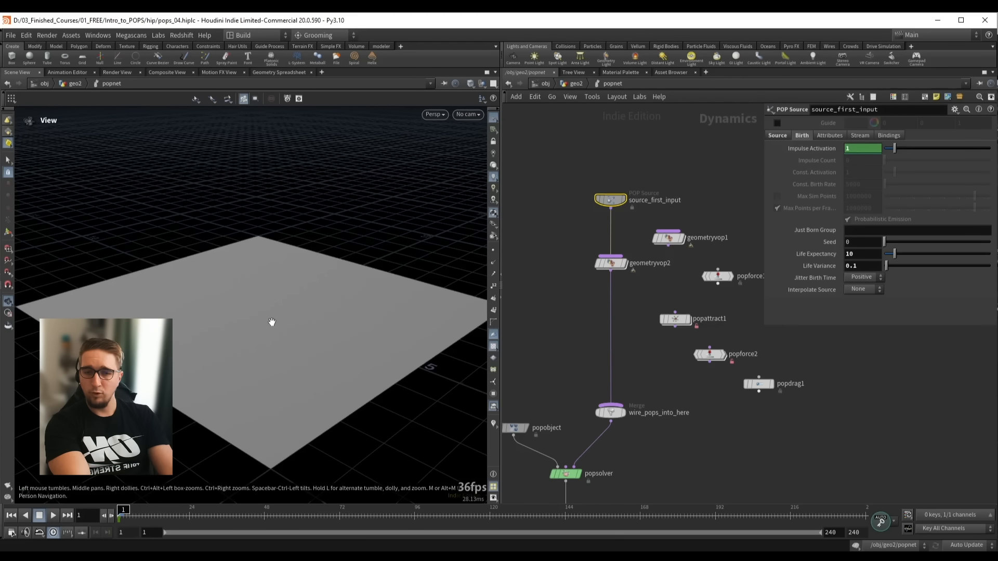
key("Right")
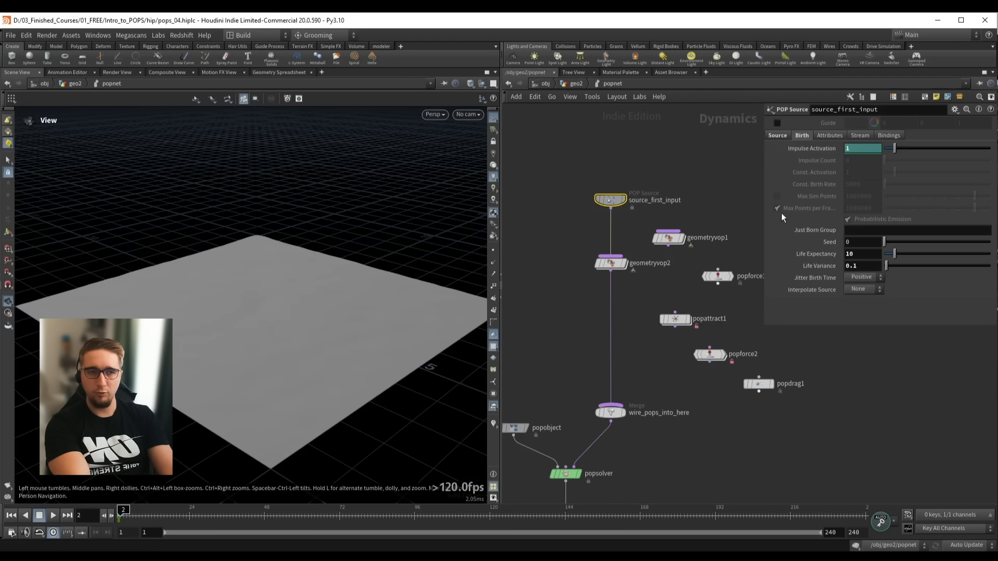
left_click_drag(856, 153, 834, 156)
type("0")
key("Return")
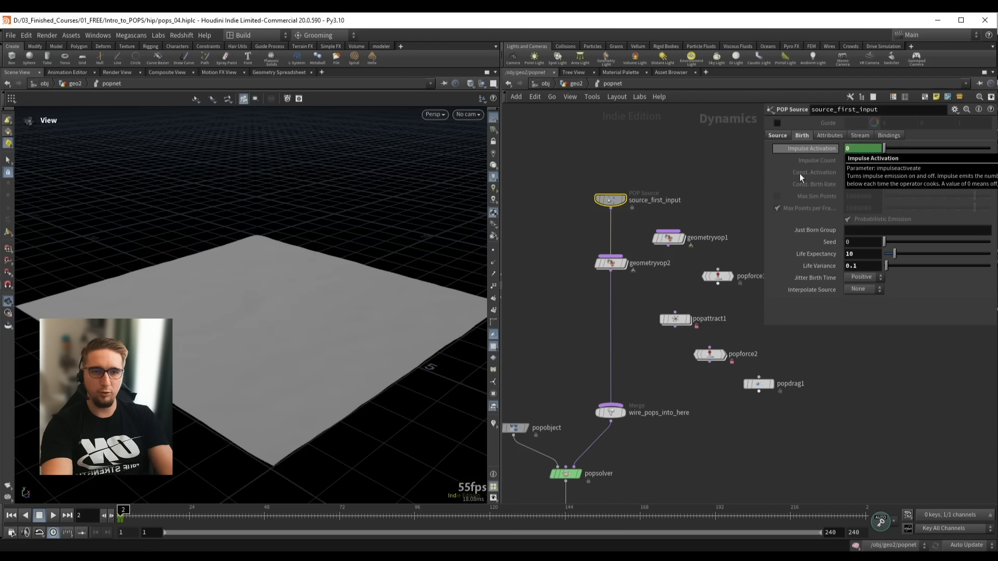
Play the keyframed simulation from the start, then scrub back to frame 17 to inspect the single grid surface
left_click_drag(232, 318, 272, 312)
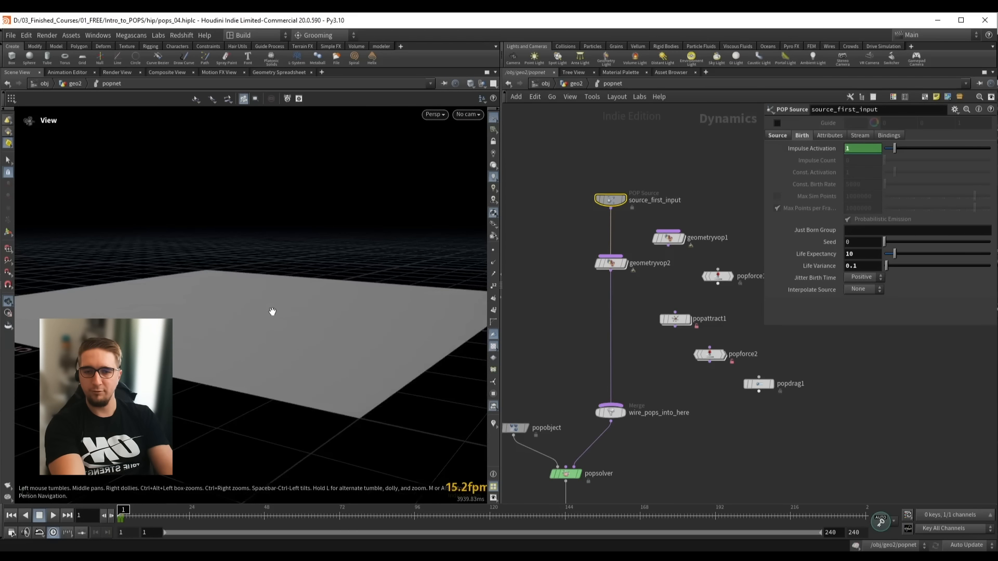
key("Up")
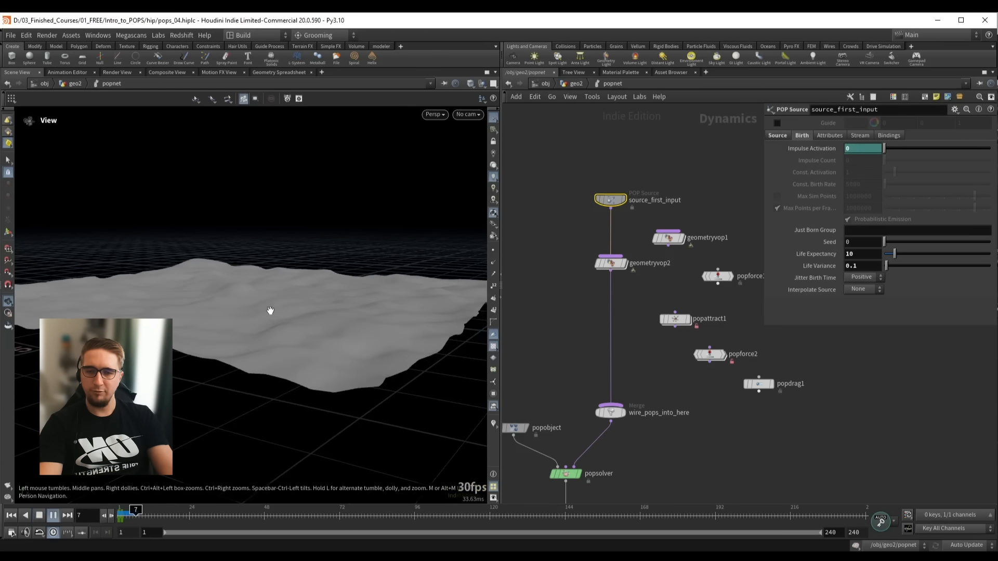
left_click_drag(270, 310, 281, 204)
key("Up")
left_click_drag(309, 509, 168, 516)
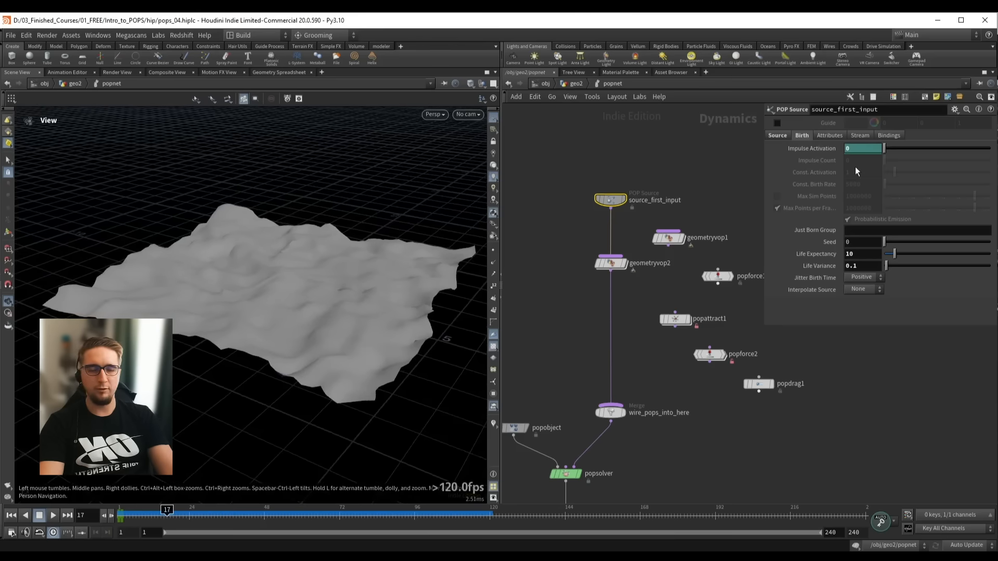
Replace the Impulse Activation keyframes on source_first_input with the expression $F==1
type("1")
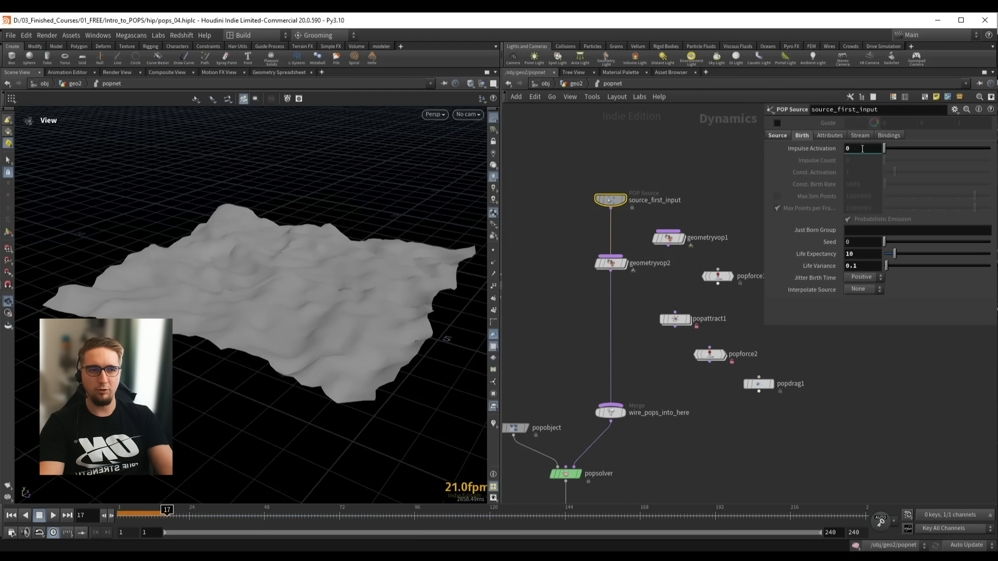
key("Return")
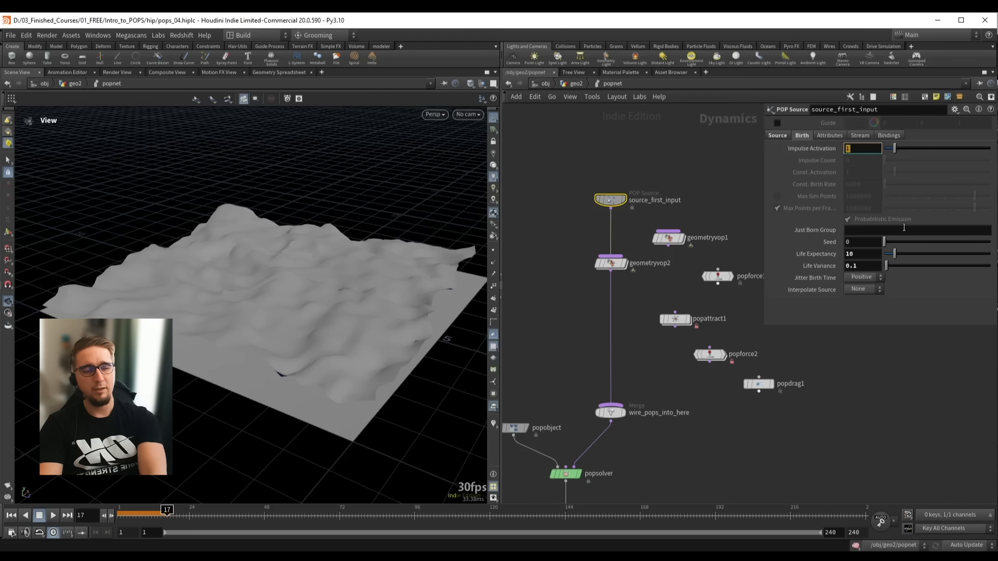
type("$F")
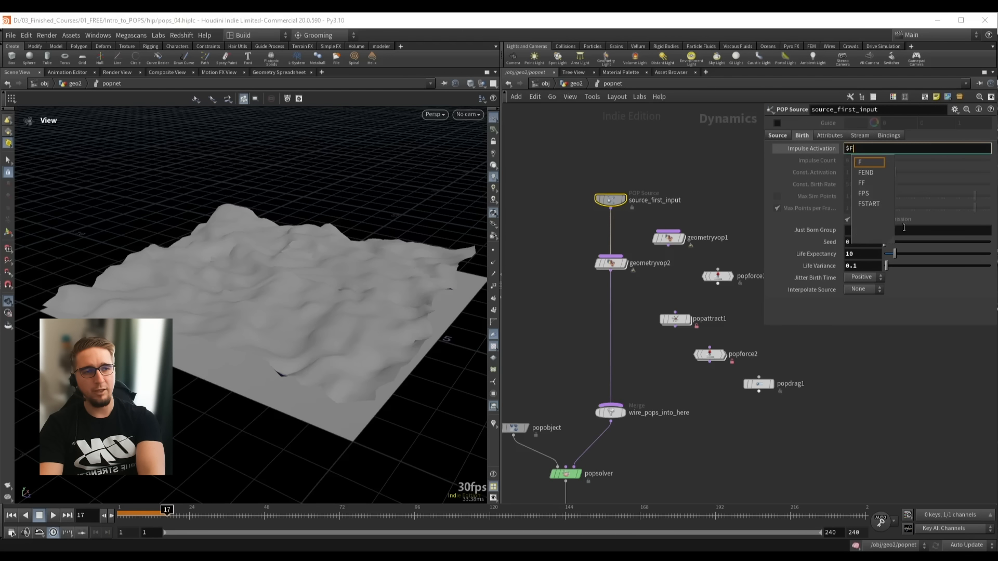
type("==1")
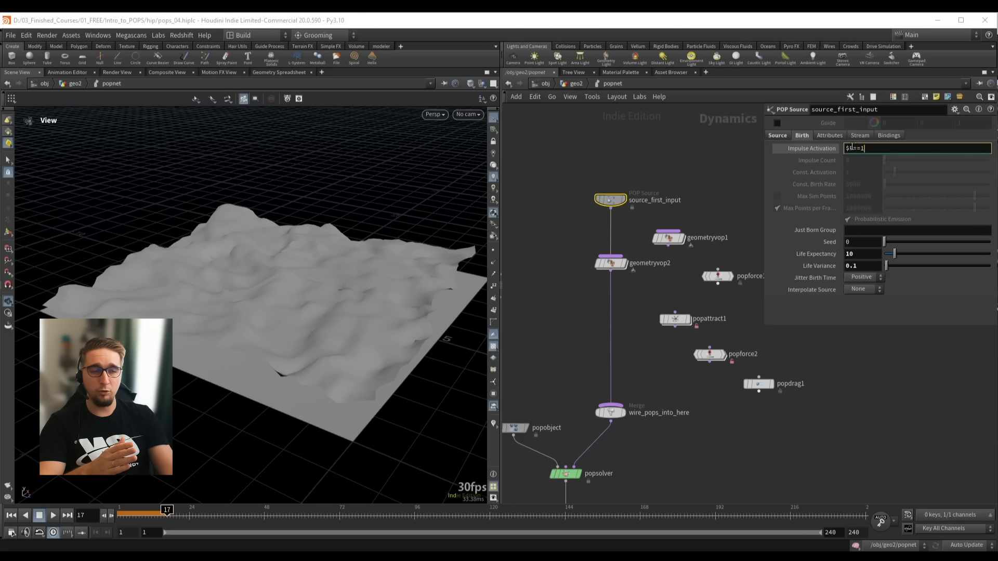
key("Return")
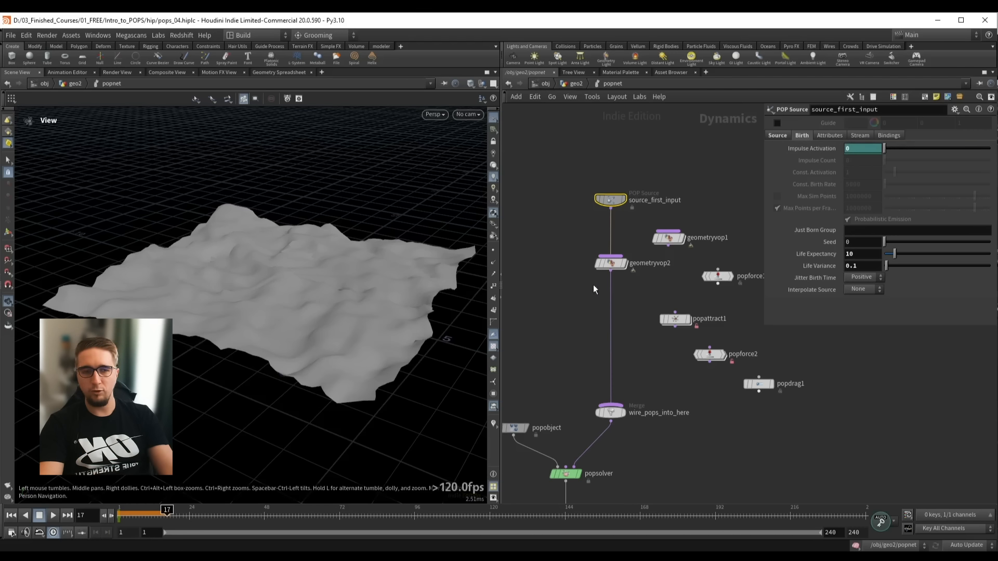
Replay the simulation from the first frame to frame 61 and examine the deformed surface
key("ctrl+Up")
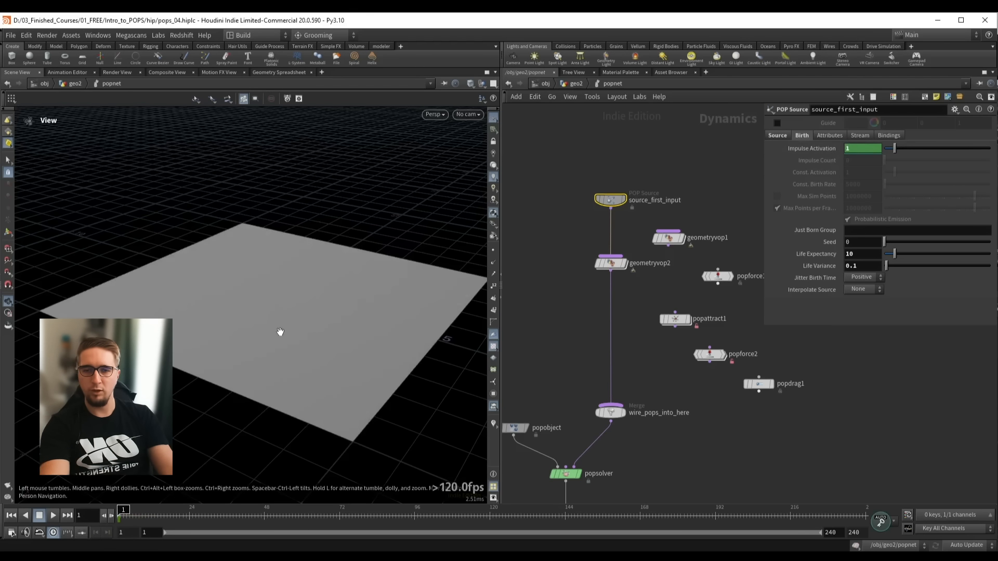
key("Up")
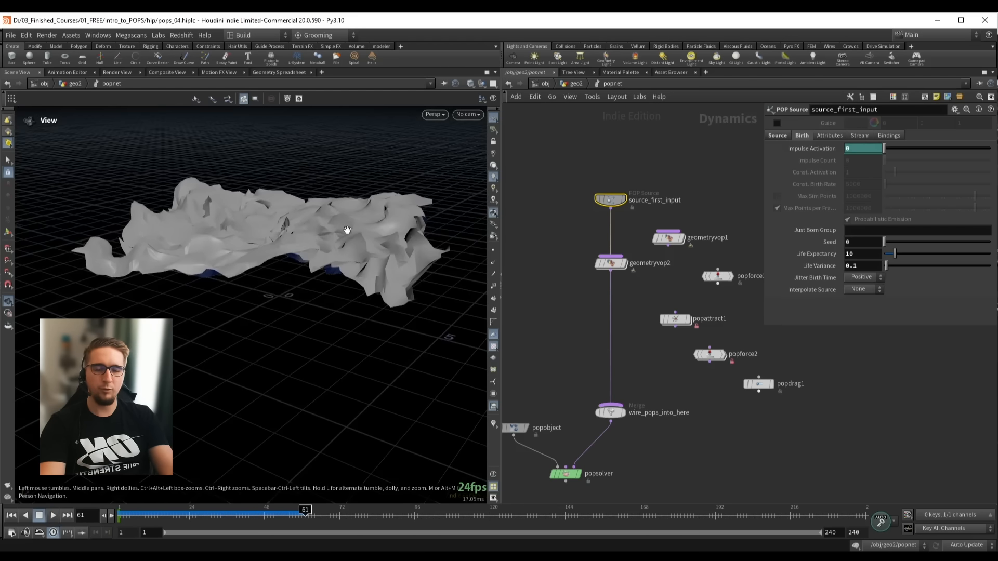
left_click_drag(347, 230, 329, 250)
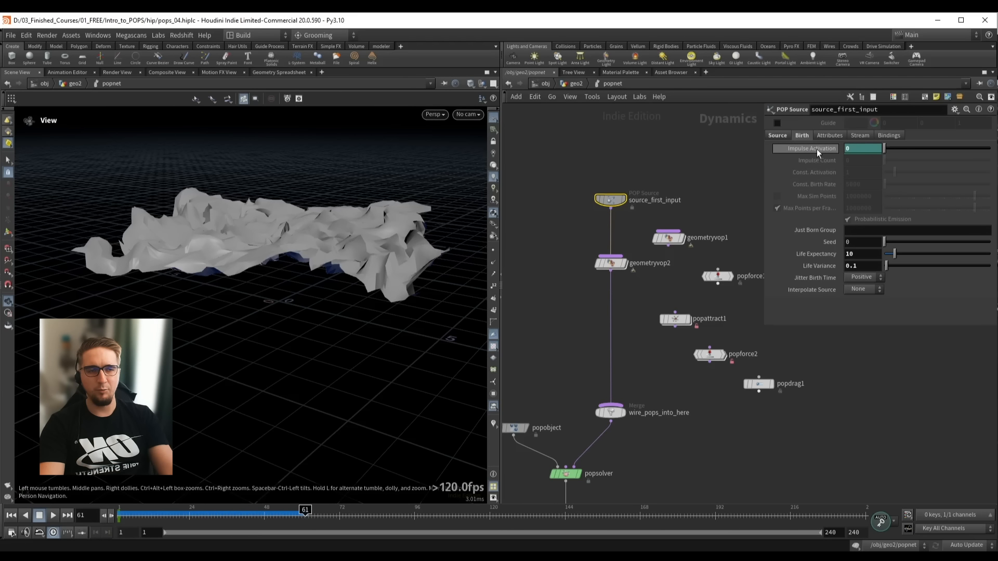
mouse_move(816, 148)
left_click_drag(316, 248, 313, 251)
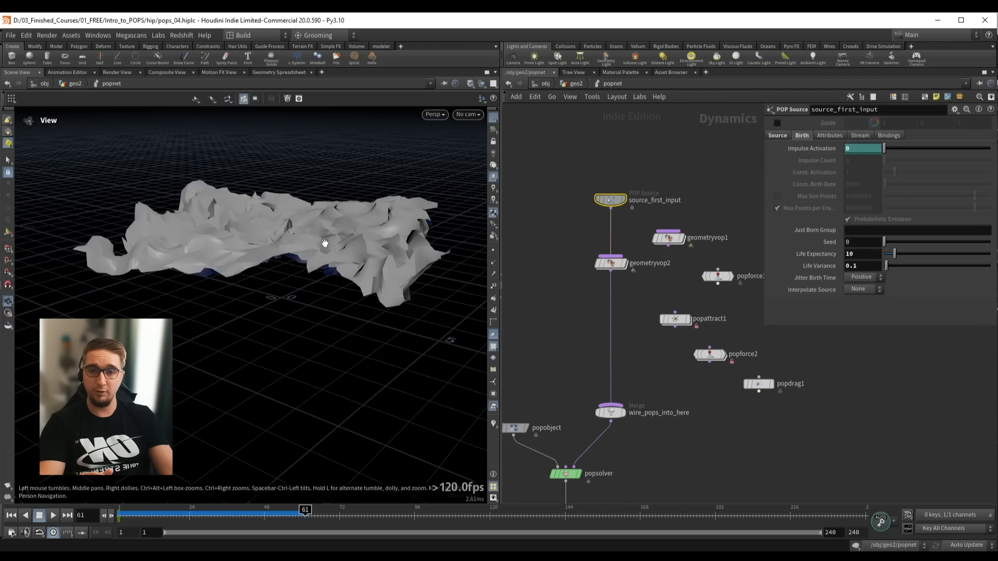
Set the Impulse Activation expression of source_first_input to $F<=10
left_click(837, 149)
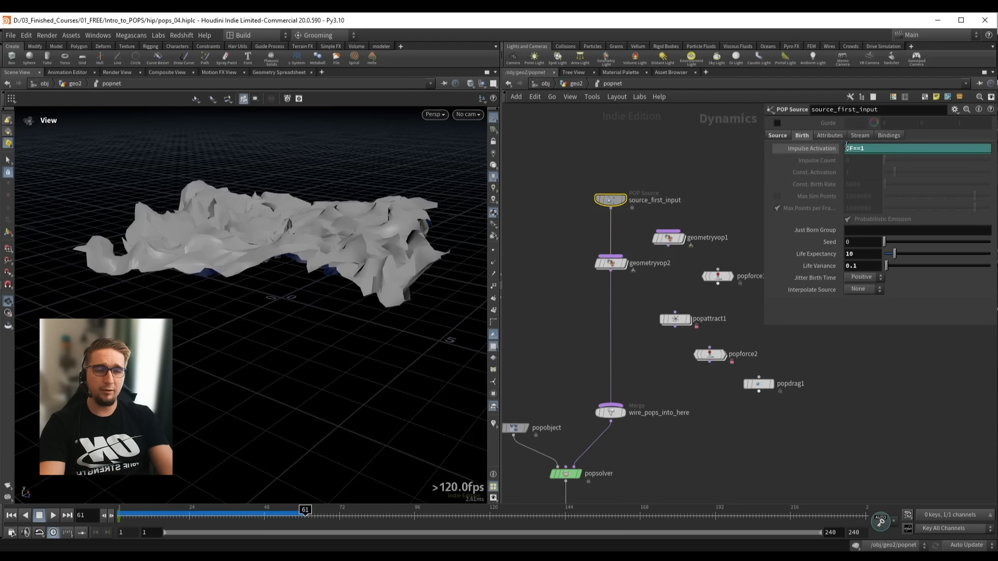
left_click(863, 148)
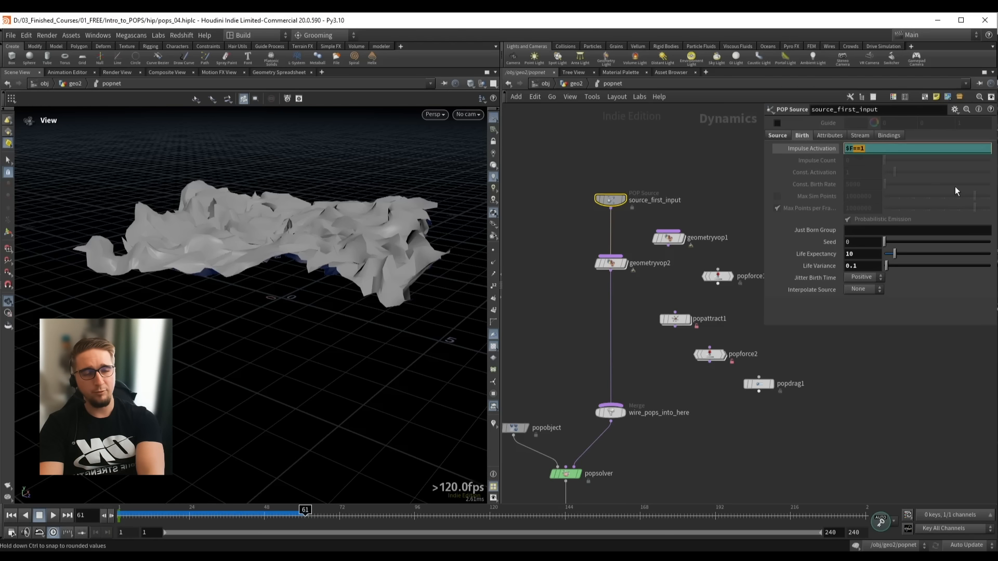
key("BackSpace")
key("BackSpace")
key("BackSpace")
type("<")
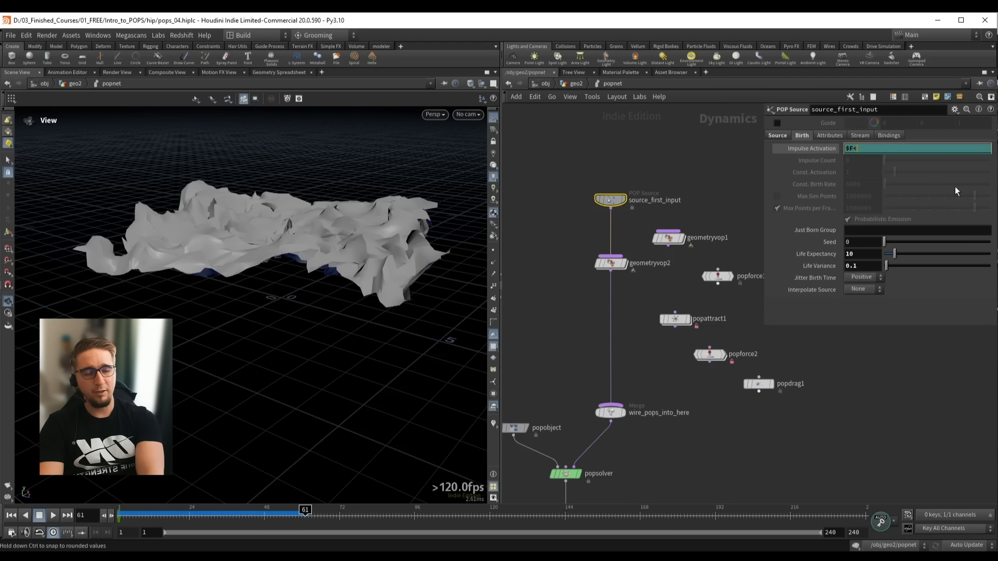
key("Return")
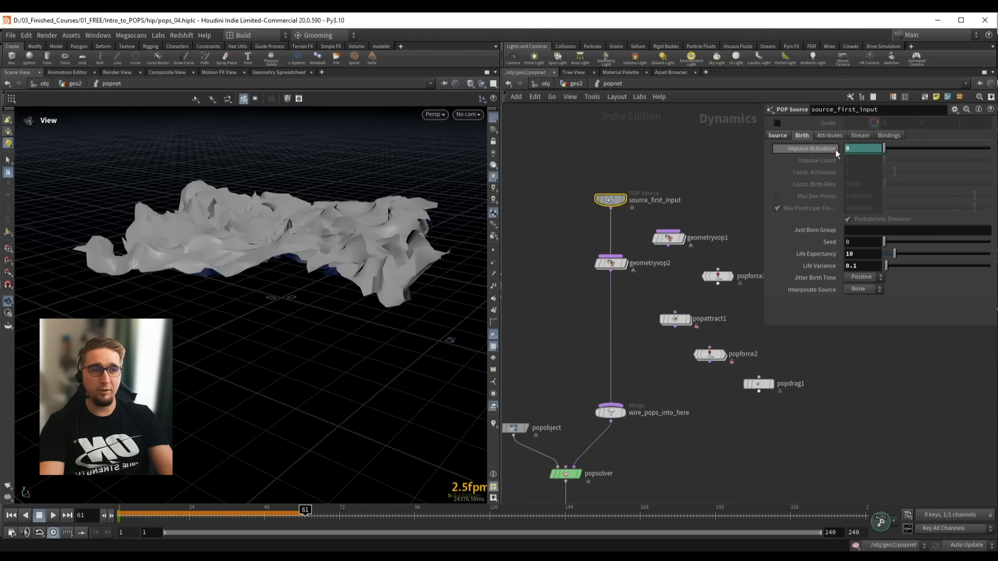
Replay the simulation from the first frame to frame 88 and examine the overlapping surfaces emitted by the expression
left_click(11, 518)
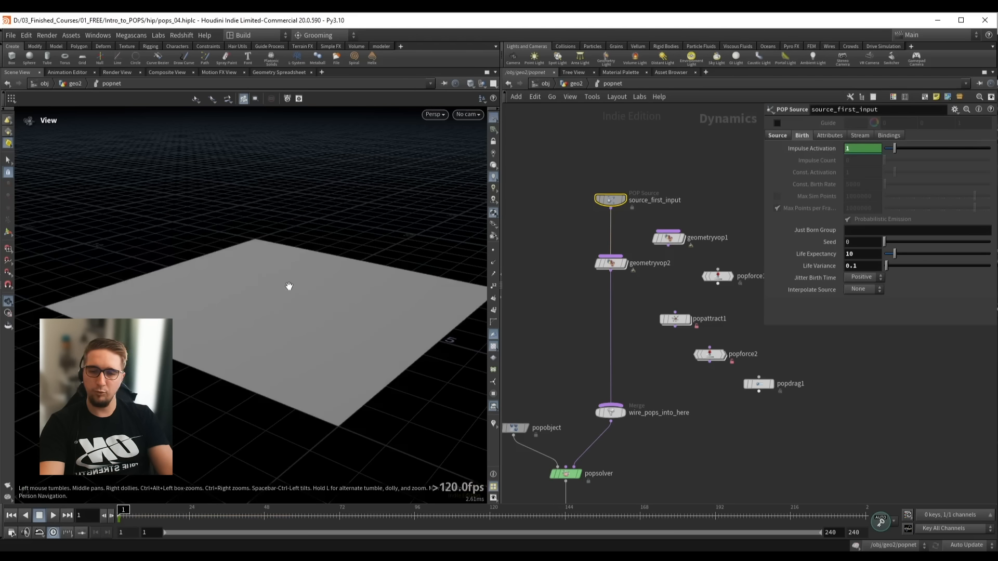
key("Up")
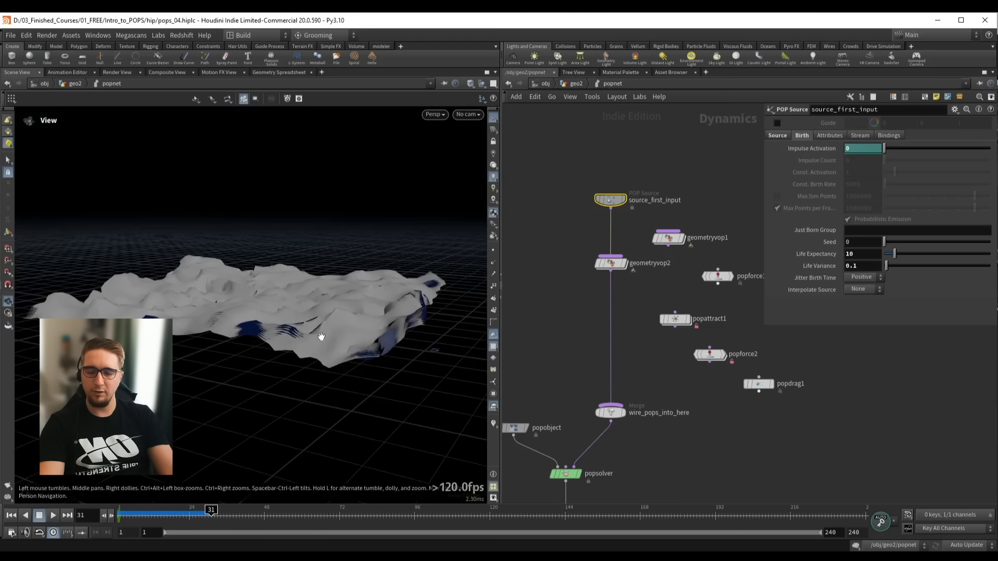
left_click(150, 517)
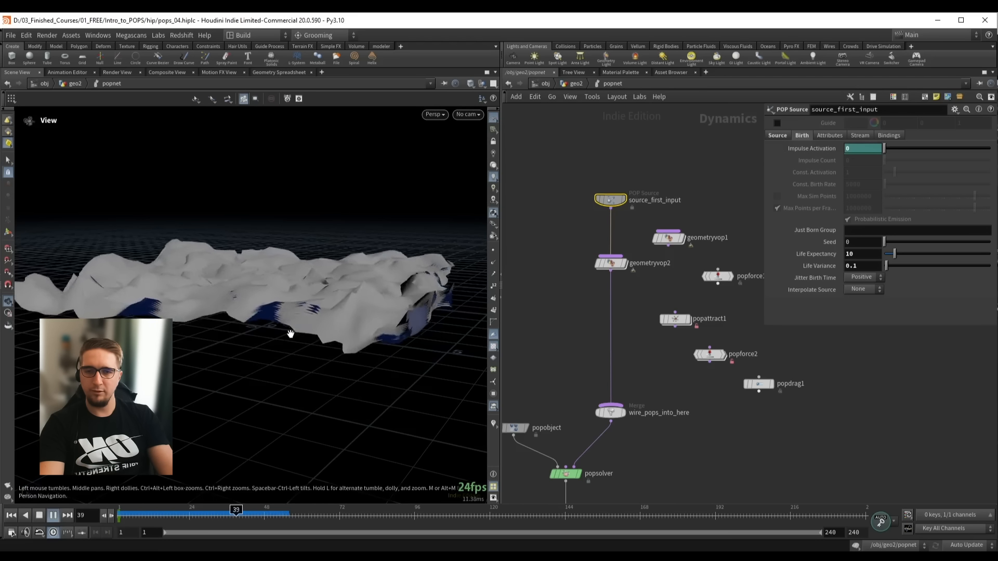
left_click_drag(289, 334, 282, 248)
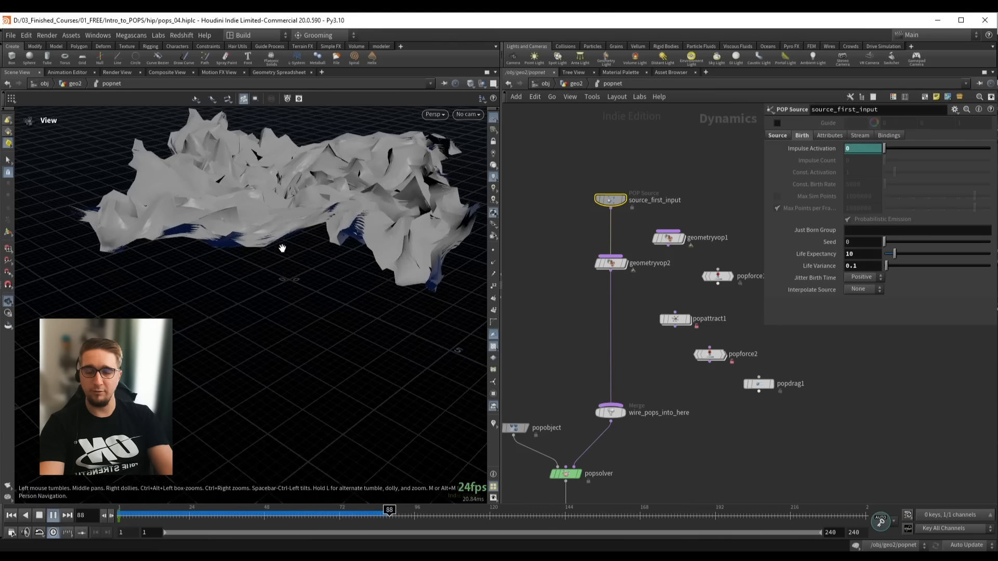
key("Up")
Delete the Impulse Activation expression, set its value to 1, and return to the first frame
type("$F<=10")
key("Return")
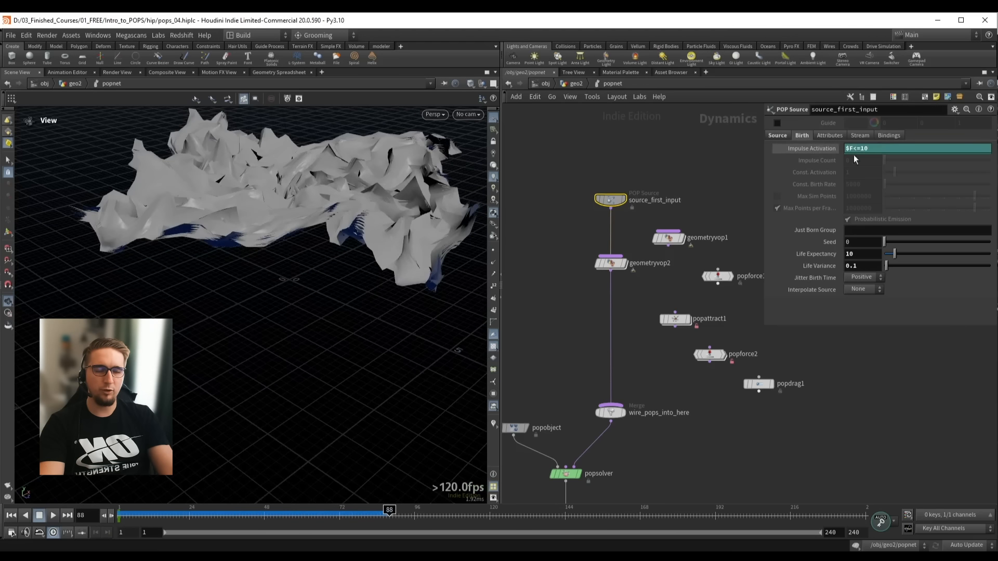
left_click(814, 151, "ctrl+shift")
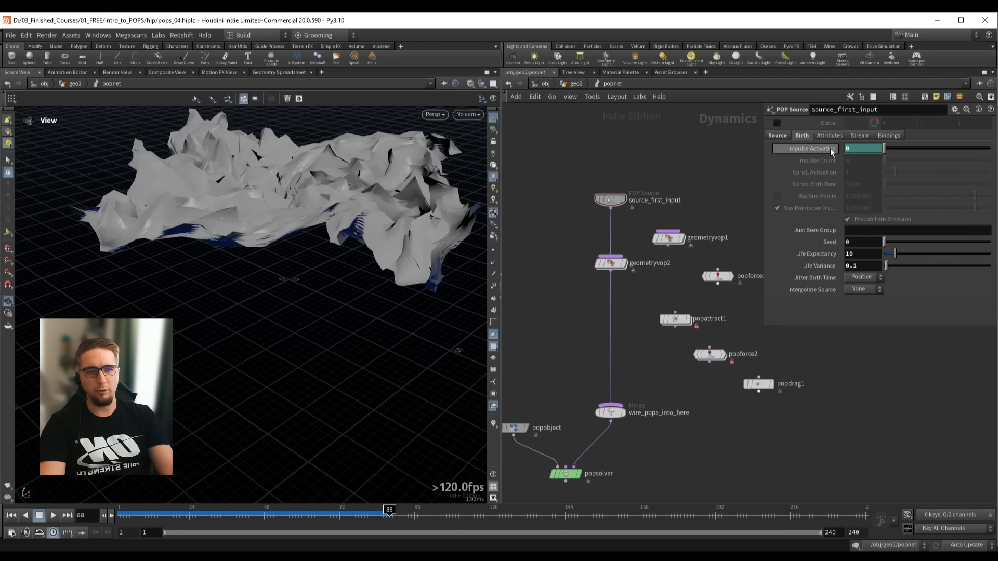
key("ctrl+z")
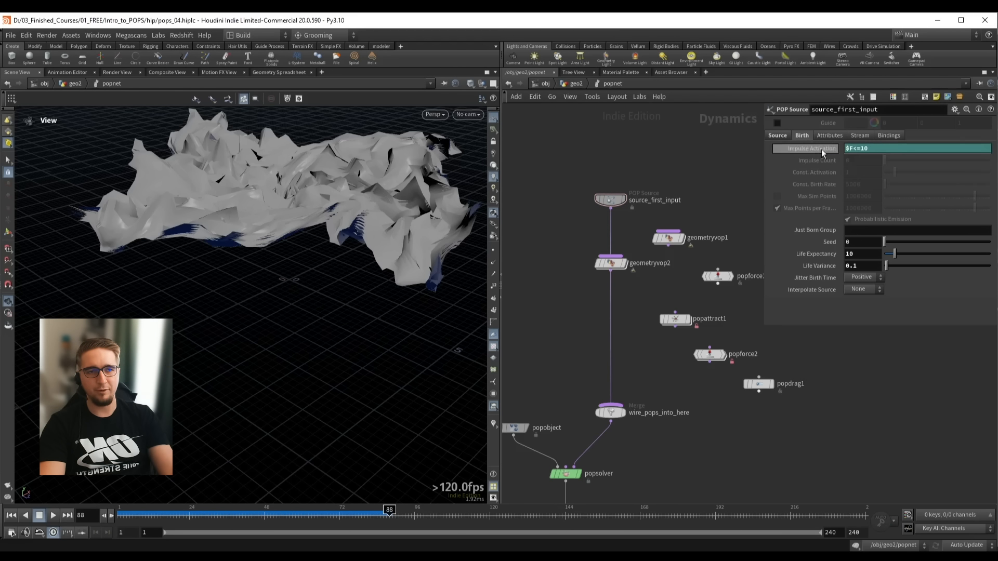
left_click(822, 149, "ctrl+shift")
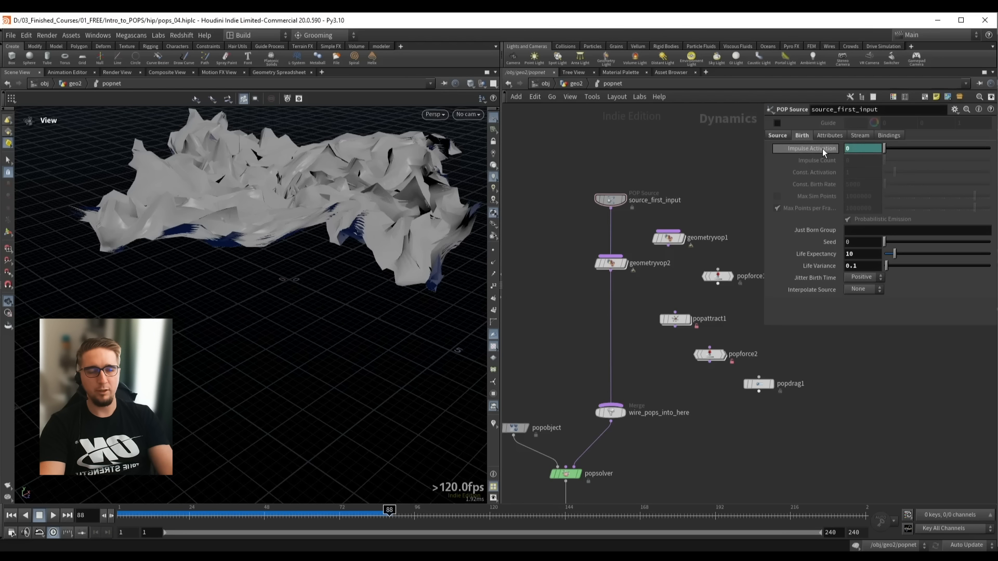
left_click(871, 149, "ctrl+shift")
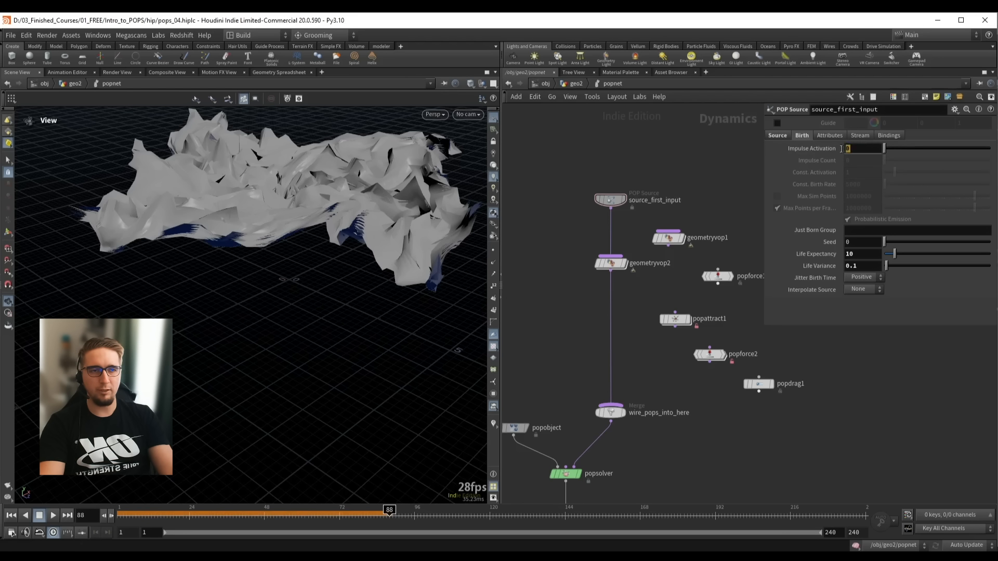
type("1")
key("Return")
key("ctrl+Up")
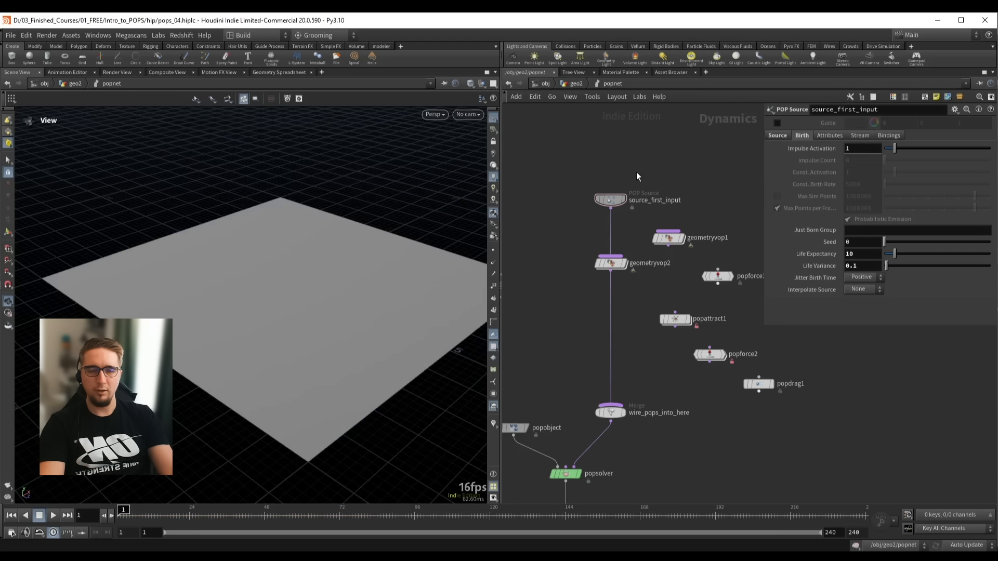
In geo2, rewire scatter1, attribvop1 and blast1 between grid1 and the first input of popnet, and move the three nodes into line
left_click_drag(366, 240, 334, 235)
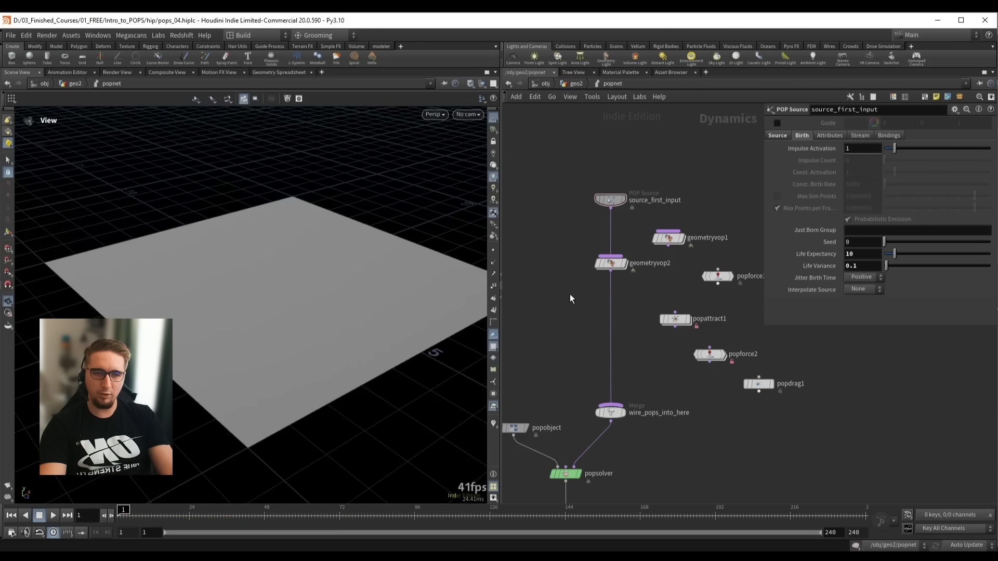
key("u")
middle_click_drag(571, 297, 587, 335)
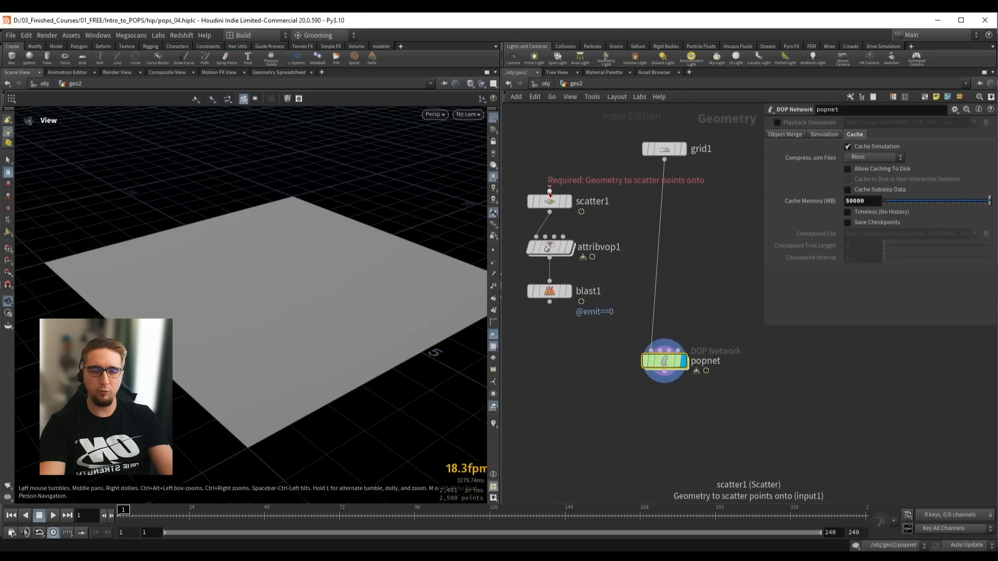
left_click_drag(549, 189, 665, 160)
left_click_drag(549, 306, 650, 350)
left_click_drag(540, 333, 563, 204)
left_click_drag(562, 201, 598, 202)
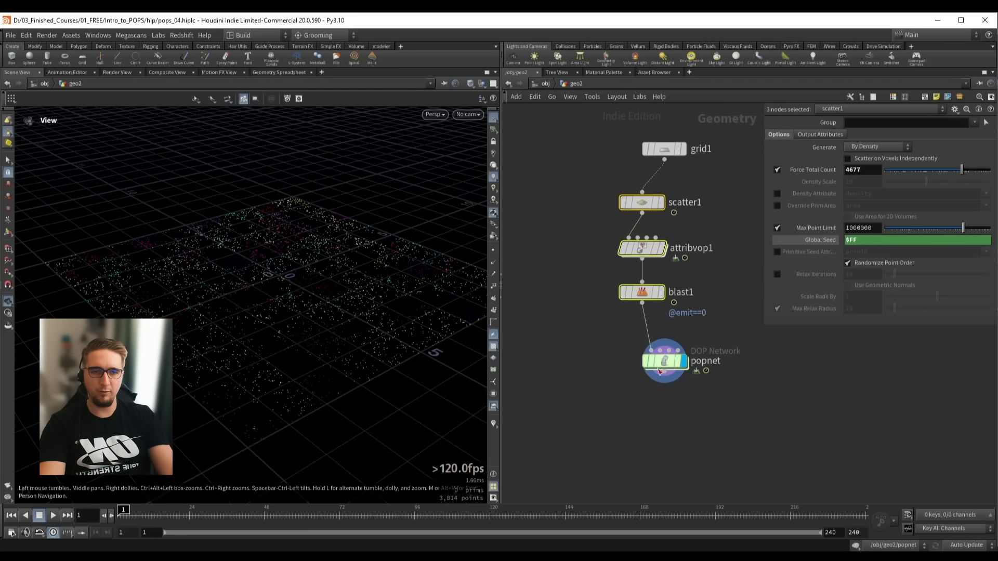
Enter popnet, show the source settings of source_first_input, and play the scattered-point simulation with All Geometry emission before returning to the first frame
double_click(643, 363)
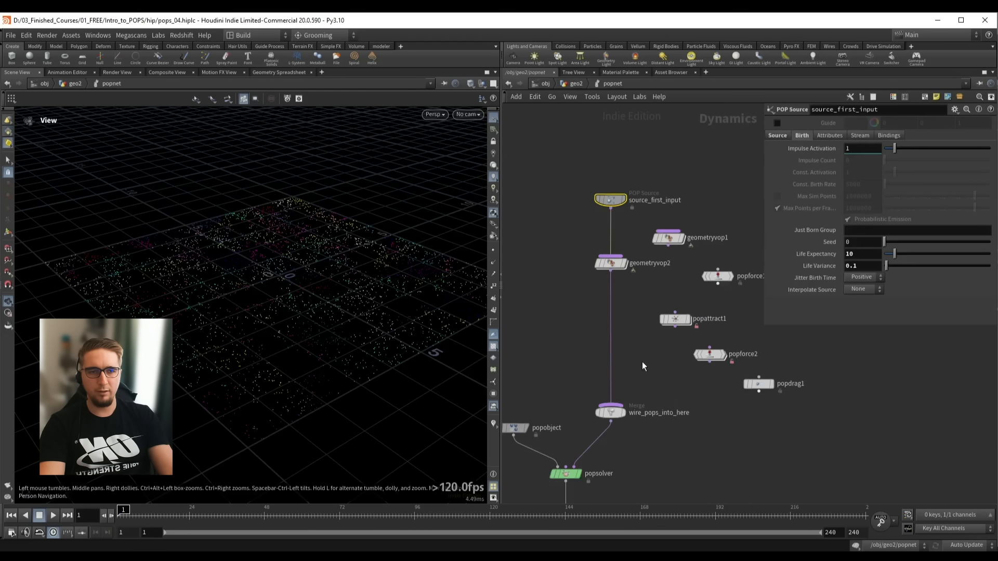
left_click(776, 135)
left_click_drag(268, 259, 279, 276)
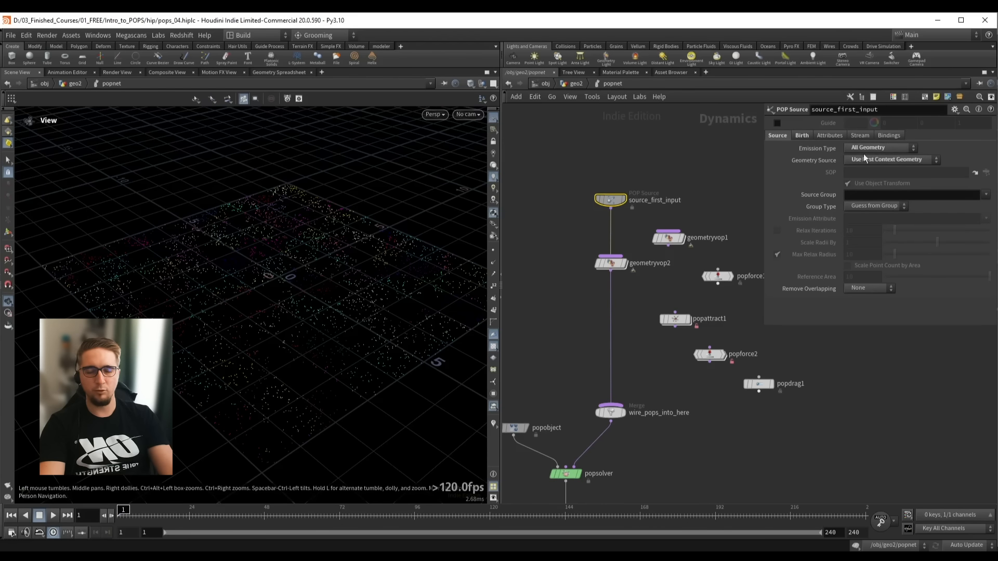
key("Up")
key("ctrl+Up")
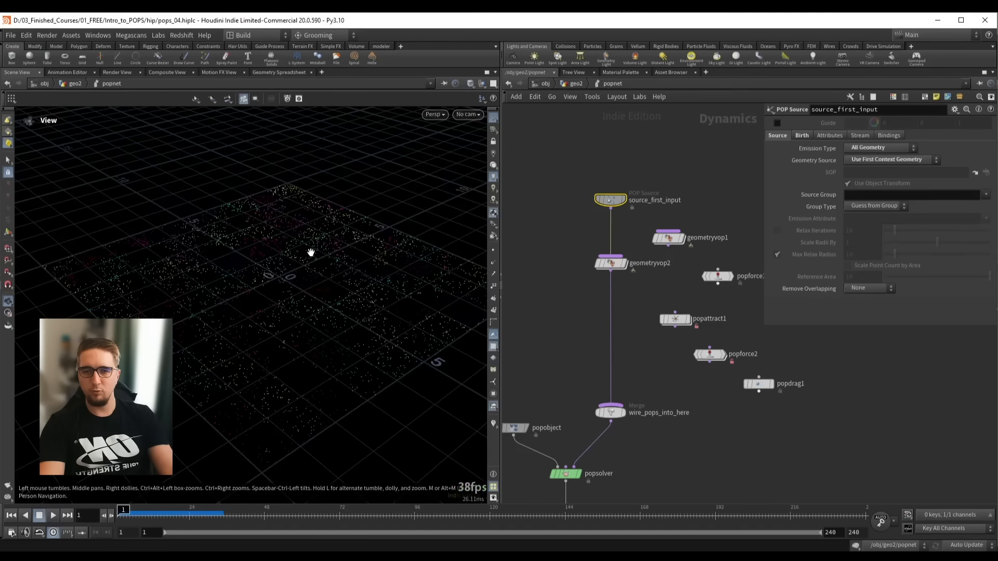
Try the All Points emission type on source_first_input with a replay of the simulation, and restore All Geometry
left_click(865, 148)
left_click(866, 166)
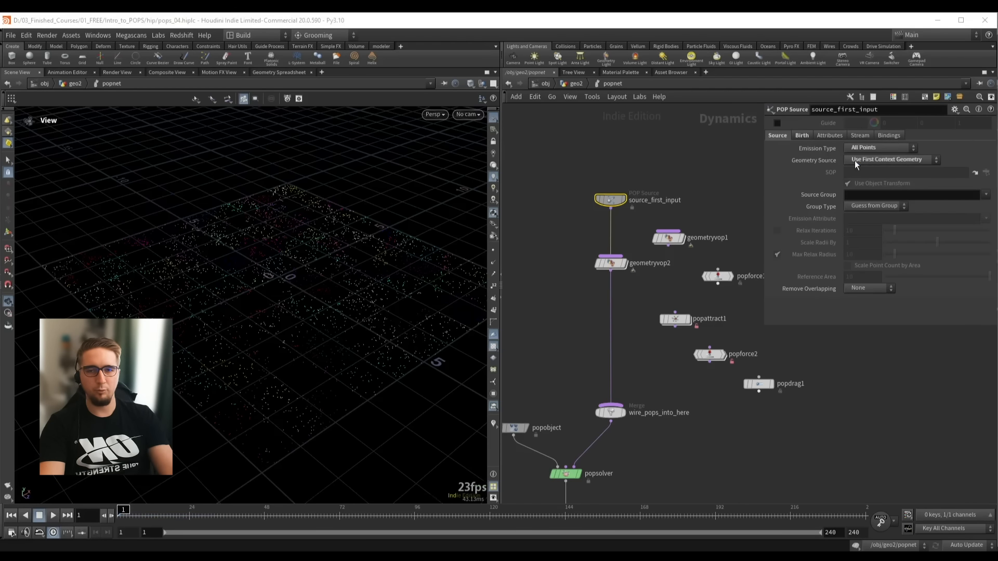
key("Up")
key("ctrl+Up")
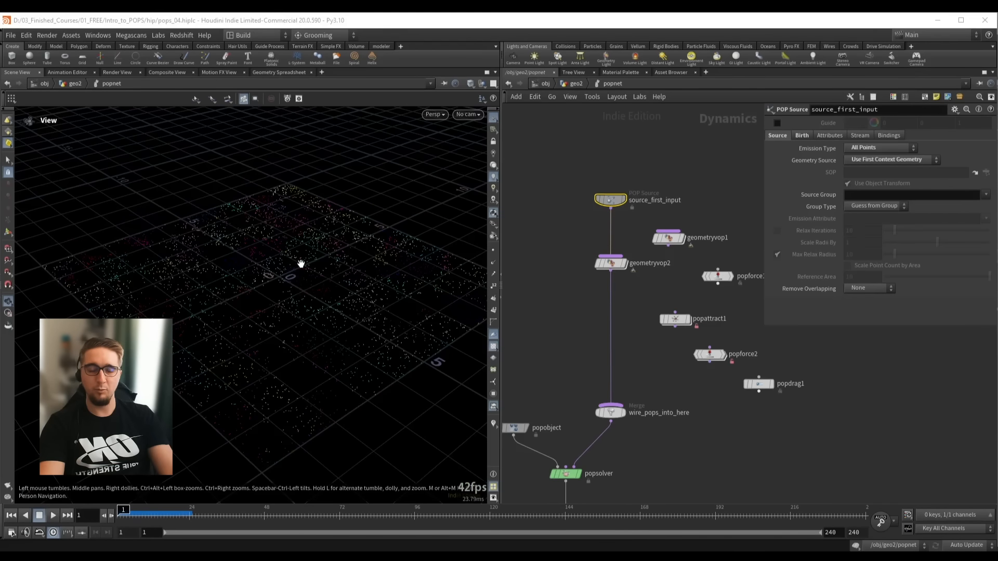
left_click(865, 148)
left_click(869, 167)
left_click(871, 150)
left_click(871, 148)
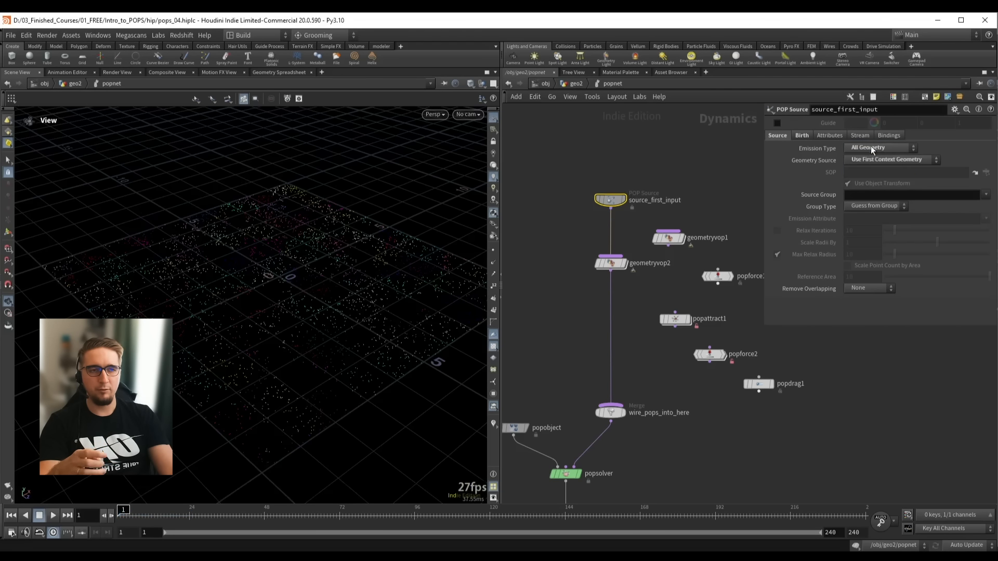
Return to geo2, insert an Attribute VOP between blast1 and popnet, and space the nodes out in line
left_click_drag(469, 241, 297, 263)
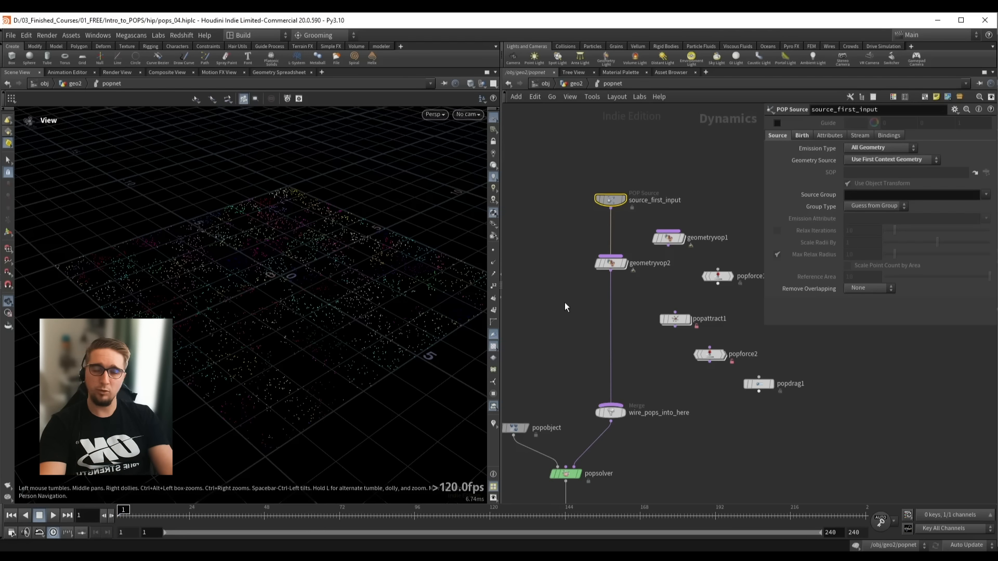
key("u")
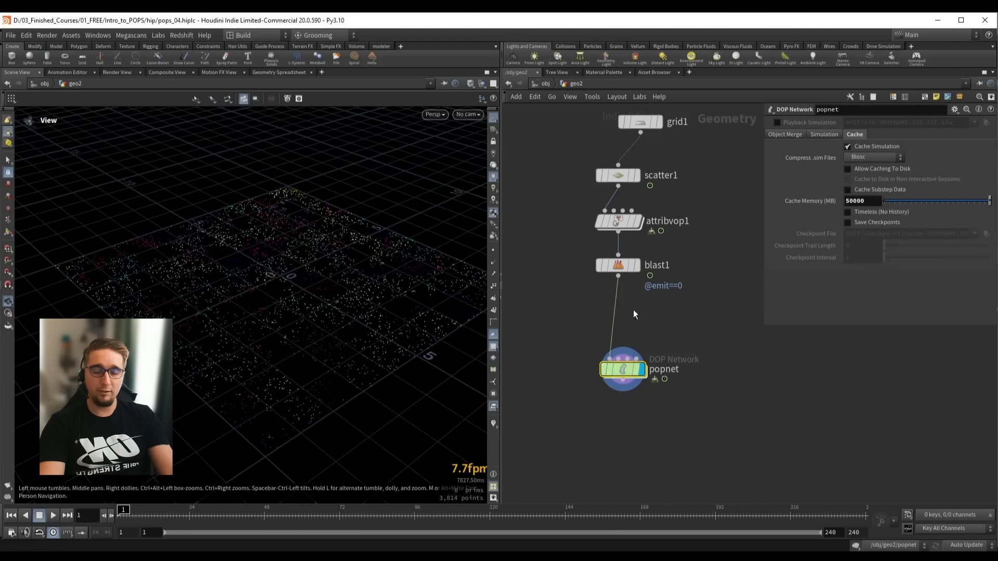
left_click_drag(574, 292, 675, 244)
left_click(637, 265)
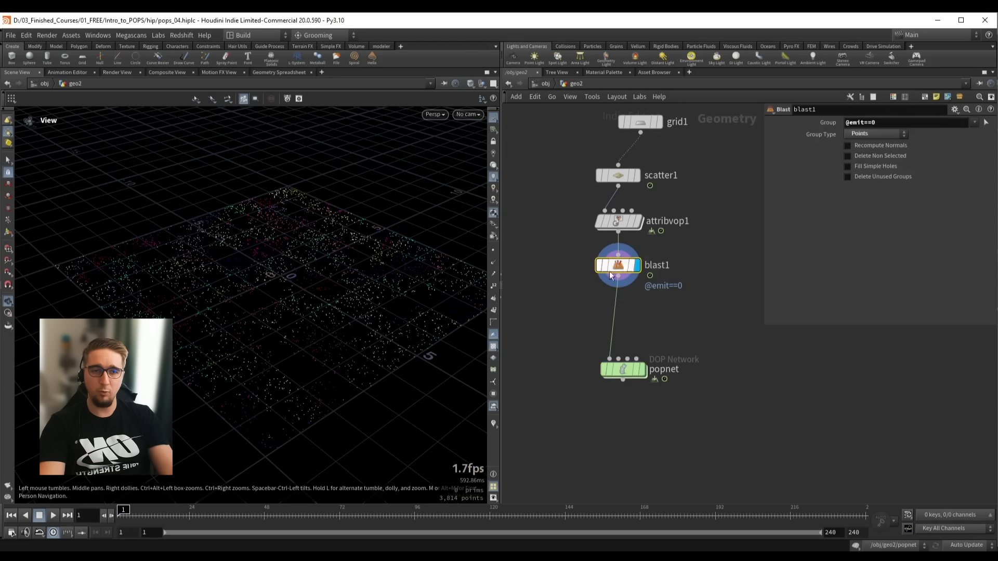
key("Tab")
type("atv")
key("Return")
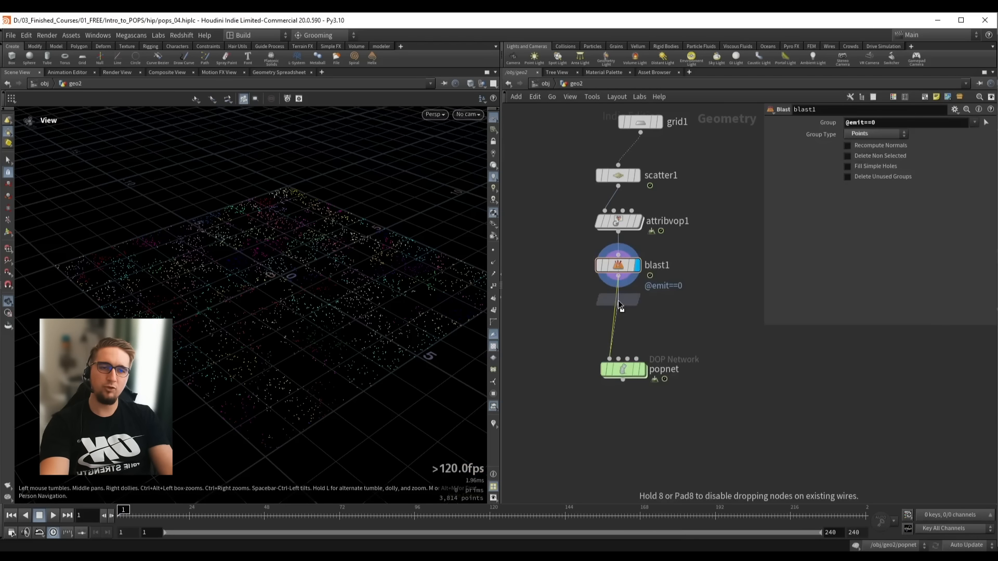
left_click(619, 302)
left_click_drag(622, 377, 618, 403)
left_click(637, 310)
left_click_drag(624, 310, 624, 326)
Rename the new Attribute VOP as fade_source and enter its network
left_click(659, 327)
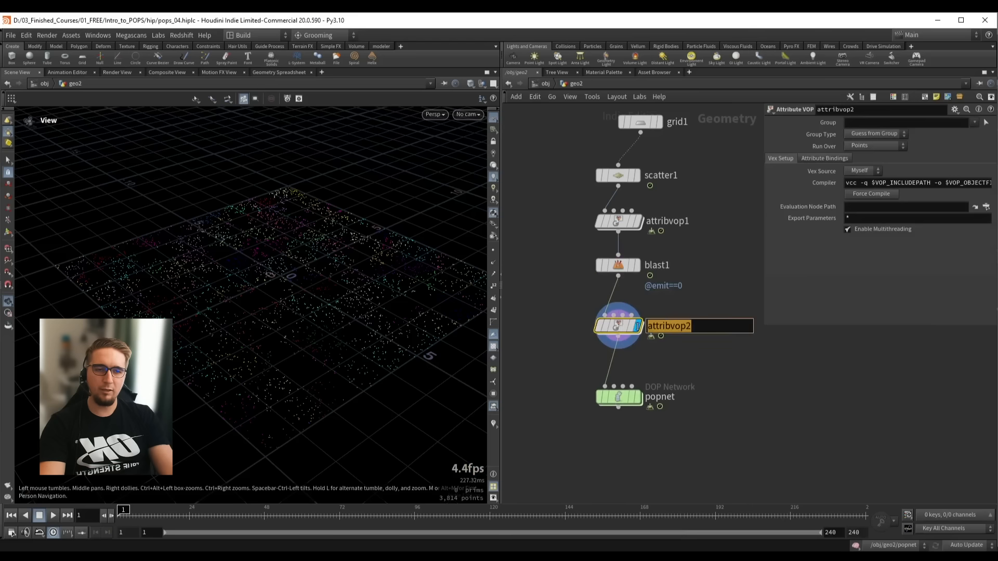
type("fade_s")
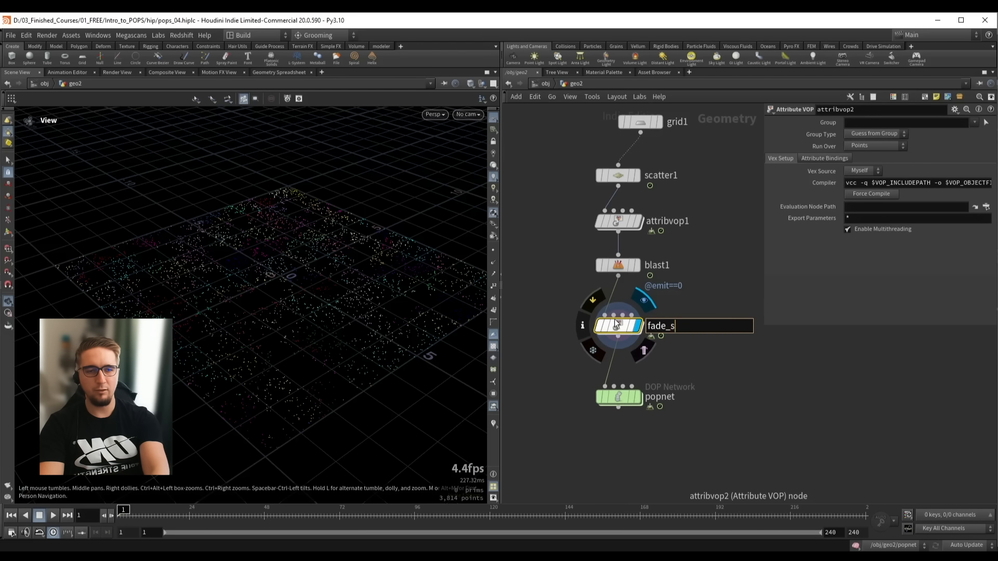
type("ource")
key("Return")
double_click(620, 330)
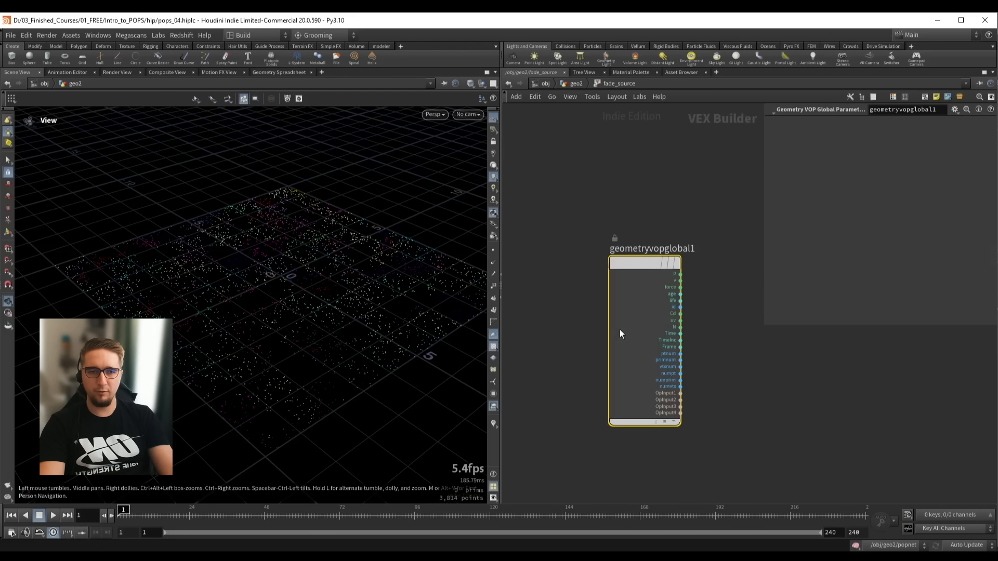
Add a Random node fed by the ptnum output of geometryvopglobal1 and move geometryvopoutput1 aside to make room
middle_click_drag(739, 361, 609, 293)
left_click_drag(725, 176, 716, 232)
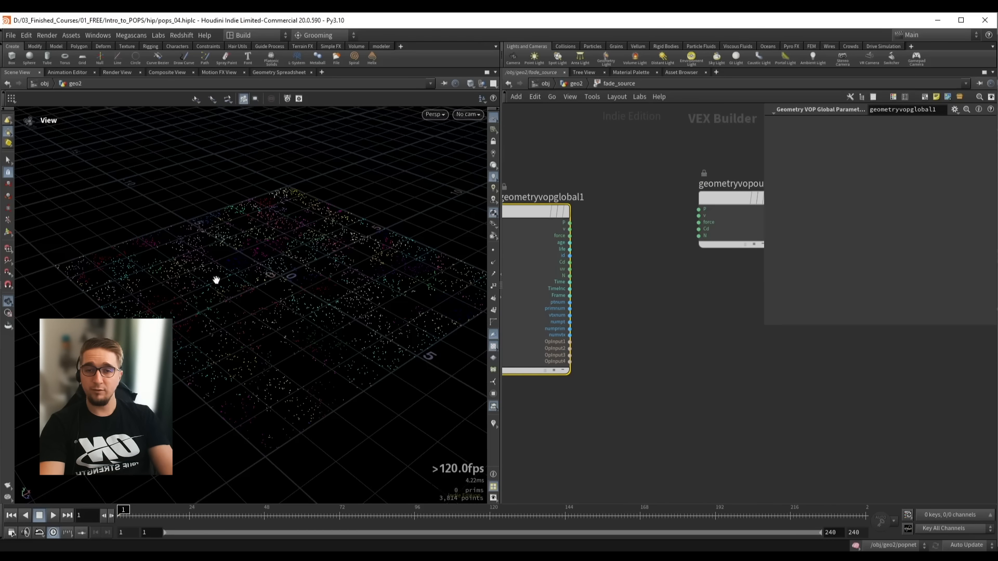
scroll(570, 302, "up", 2)
left_click(567, 301)
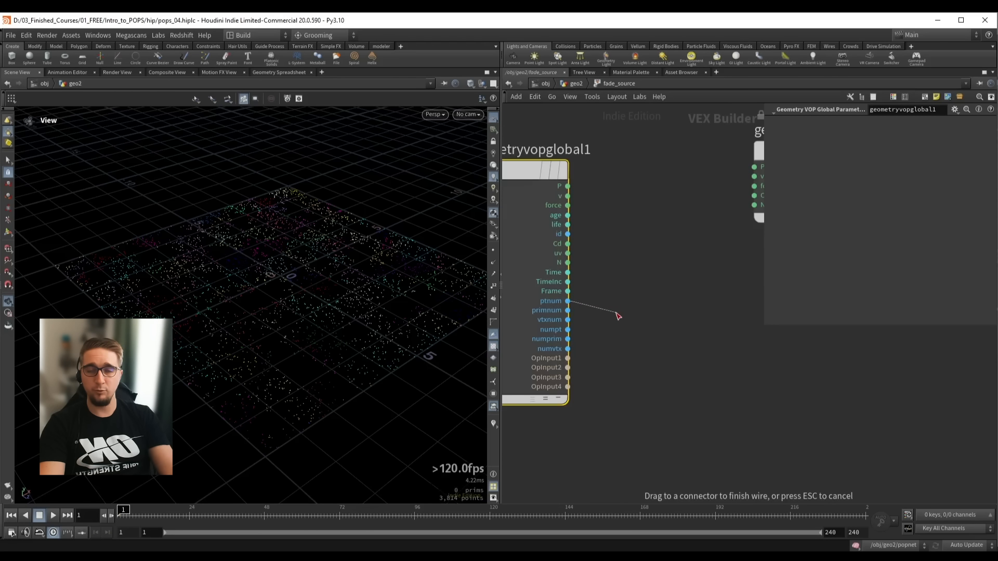
key("Tab")
type("rand")
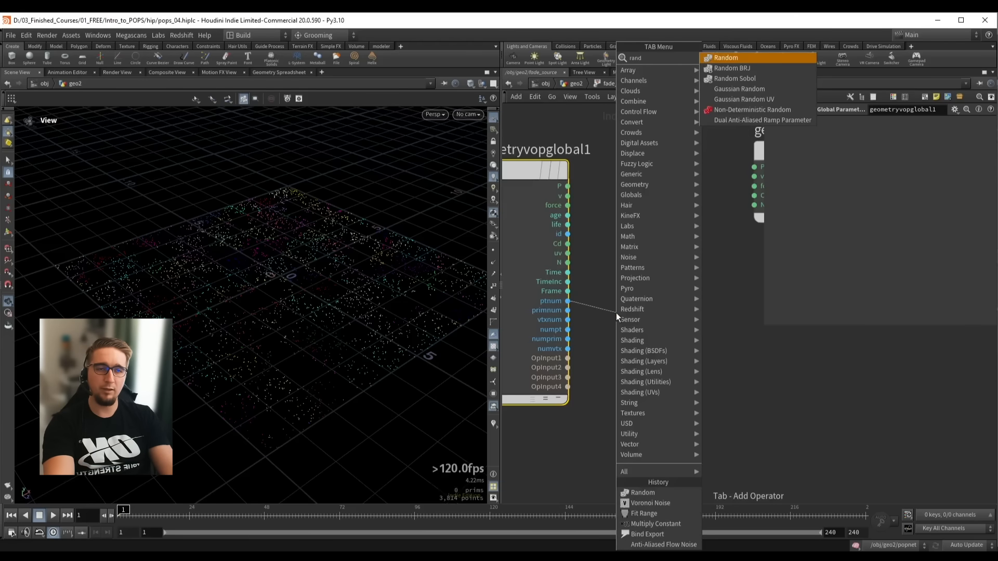
key("Return")
left_click(662, 313)
left_click_drag(704, 316, 687, 316)
middle_click_drag(779, 382, 617, 391)
left_click_drag(652, 215, 714, 222)
middle_click_drag(620, 315, 637, 320)
Add a Compare node wired from the rand output of random1 and place it beside random1
left_click(607, 329)
key("Tab")
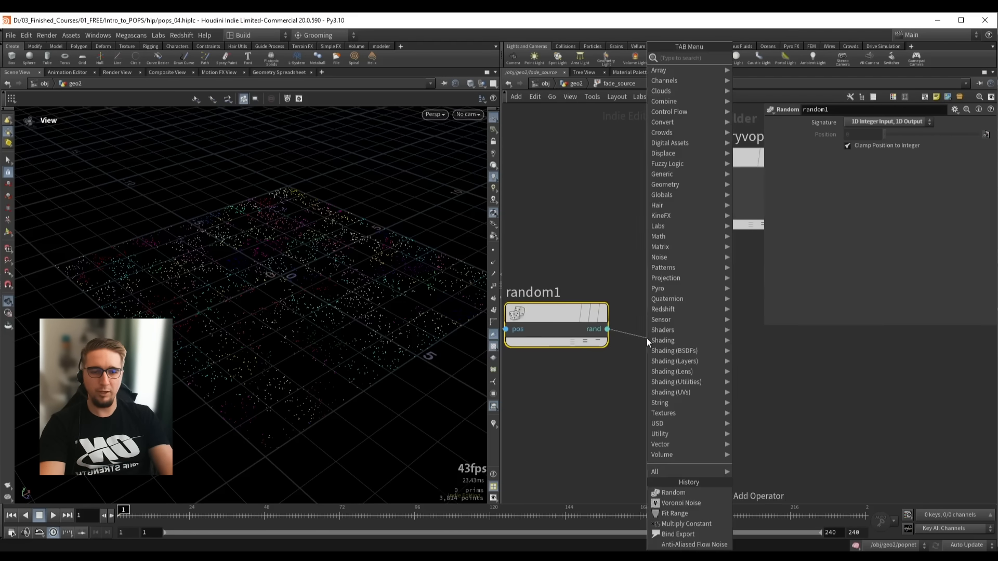
type("comp")
key("Return")
key("Return")
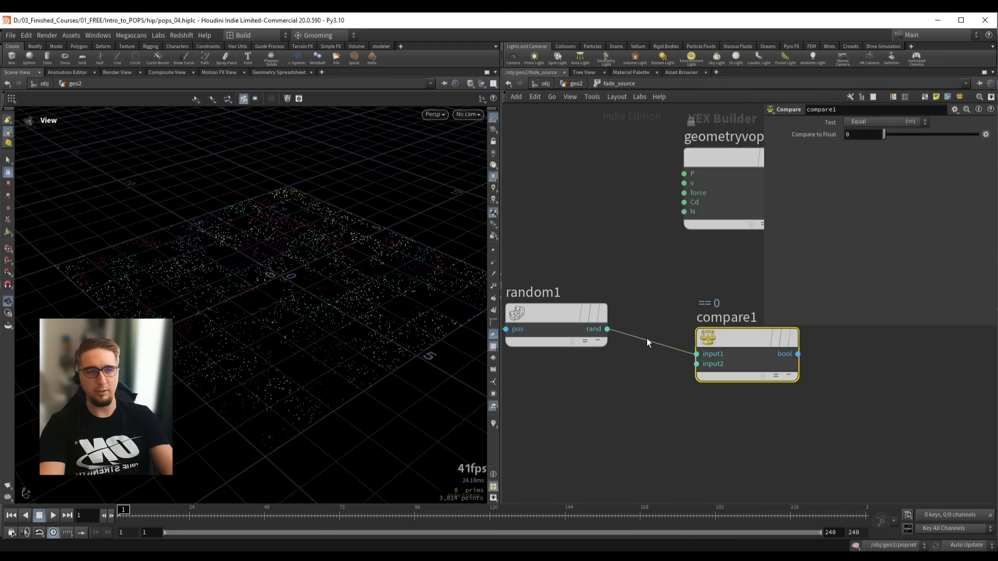
scroll(676, 291, "down", 3)
middle_click_drag(685, 286, 620, 288)
left_click_drag(671, 330, 645, 327)
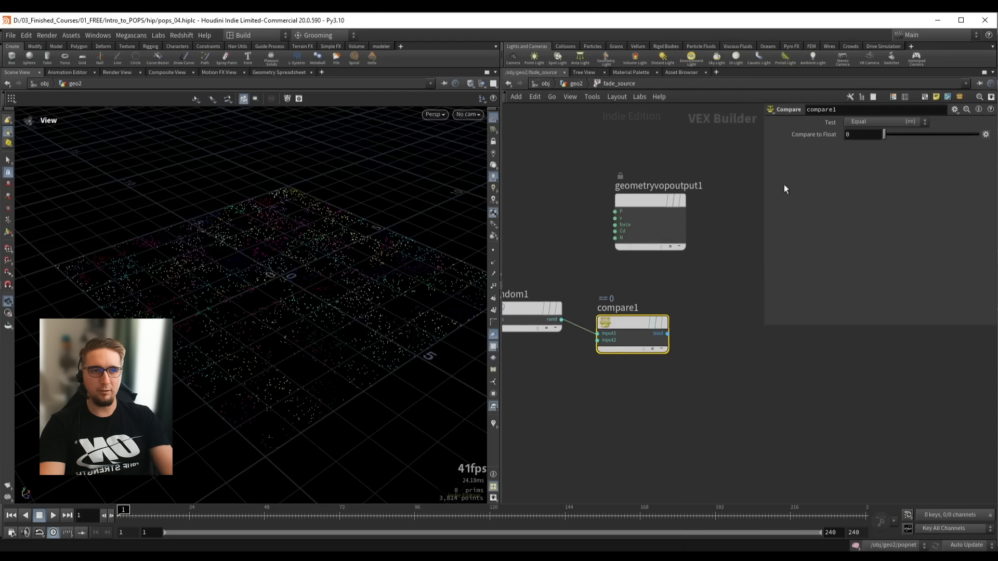
Set the compare1 test to Greater Than with a comparison value of 0.365
left_click(865, 120)
left_click(876, 153)
left_click_drag(884, 134, 918, 138)
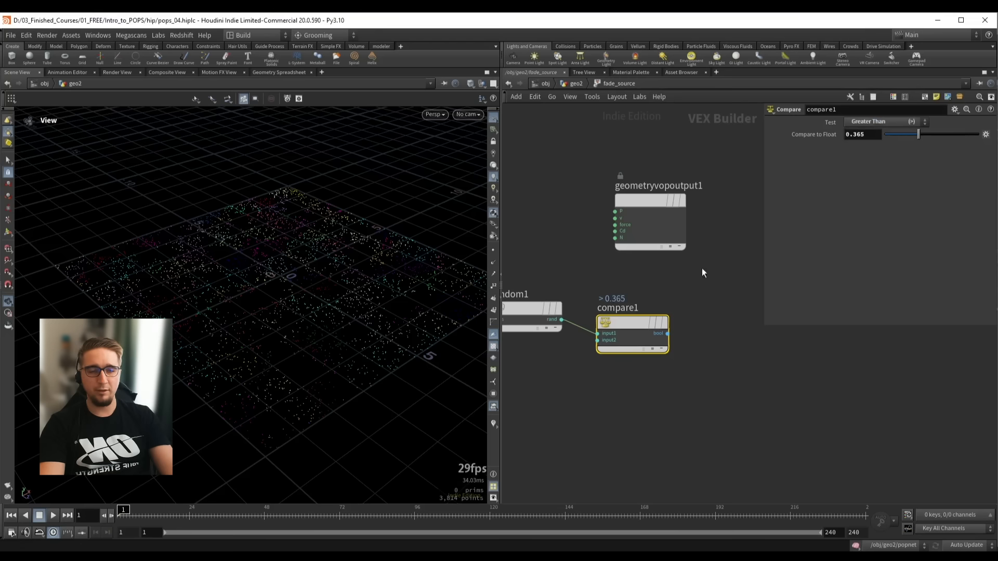
Preview the comparison by wiring compare1's bool output into Cd of geometryvopoutput1 and raising its comparison value to 0.956
middle_click_drag(686, 284, 651, 279)
left_click_drag(635, 240, 712, 273)
left_click_drag(630, 332, 663, 258)
left_click_drag(919, 136, 974, 135)
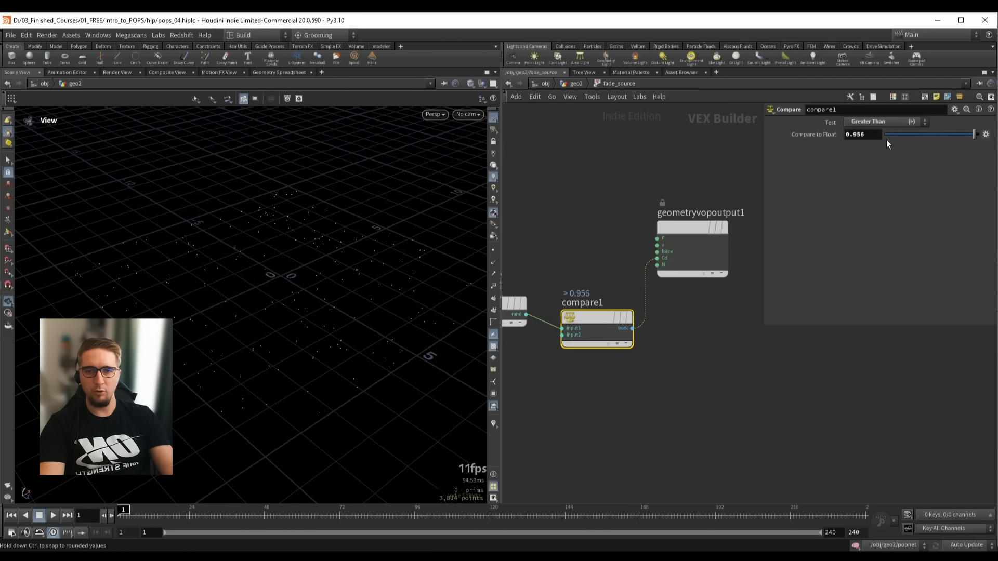
Toggle the point markers in the viewport to compare all source points with the coloured selection
left_click(494, 250)
scroll(261, 258, "up", 3)
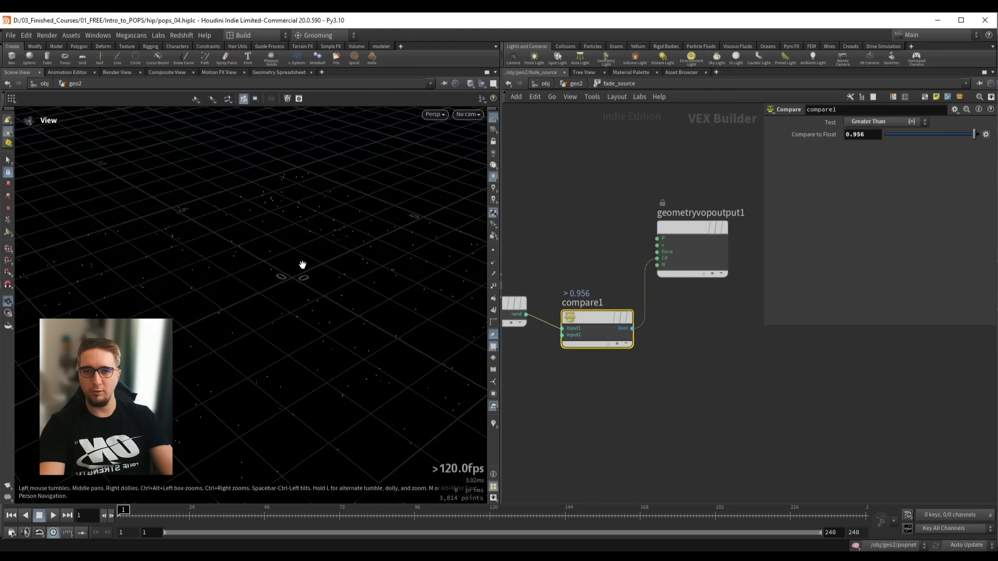
left_click(494, 250)
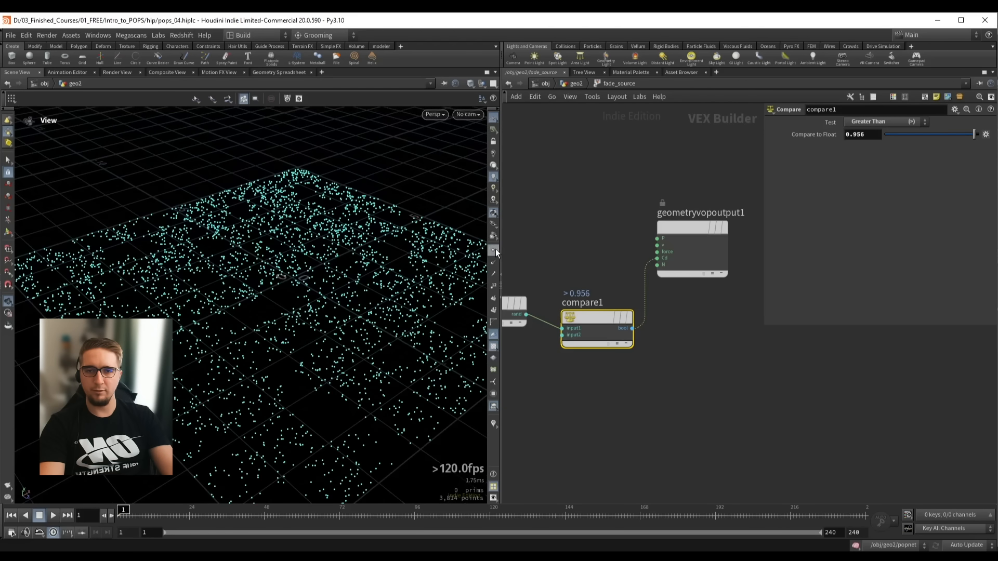
left_click(494, 250)
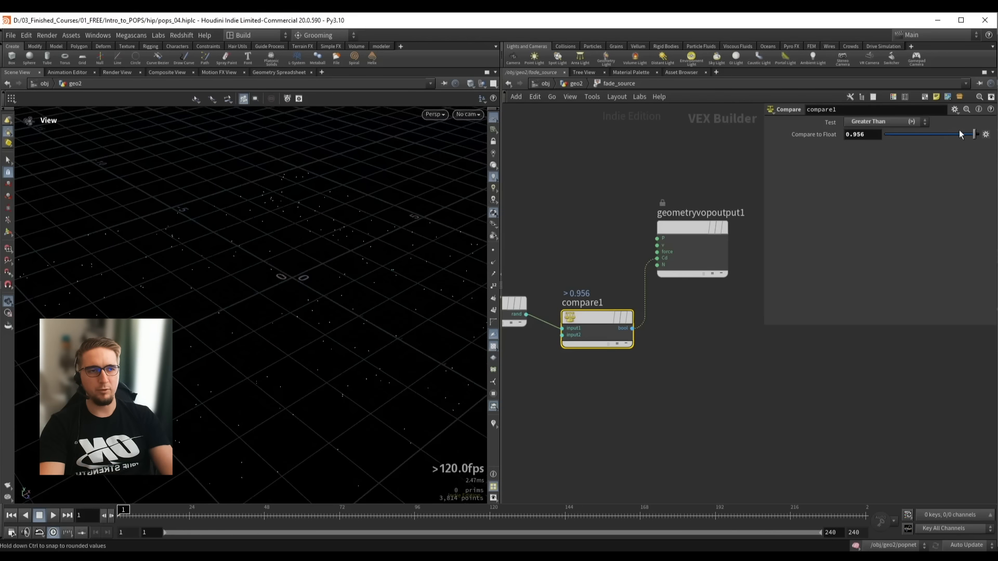
Lower the comparison value of compare1 to 0.801 and cut its wire to the Cd input of geometryvopoutput1
mouse_move(969, 134)
left_mouse_down()
mouse_move(898, 136)
mouse_move(960, 138)
left_mouse_up()
middle_click_drag(669, 352, 660, 312)
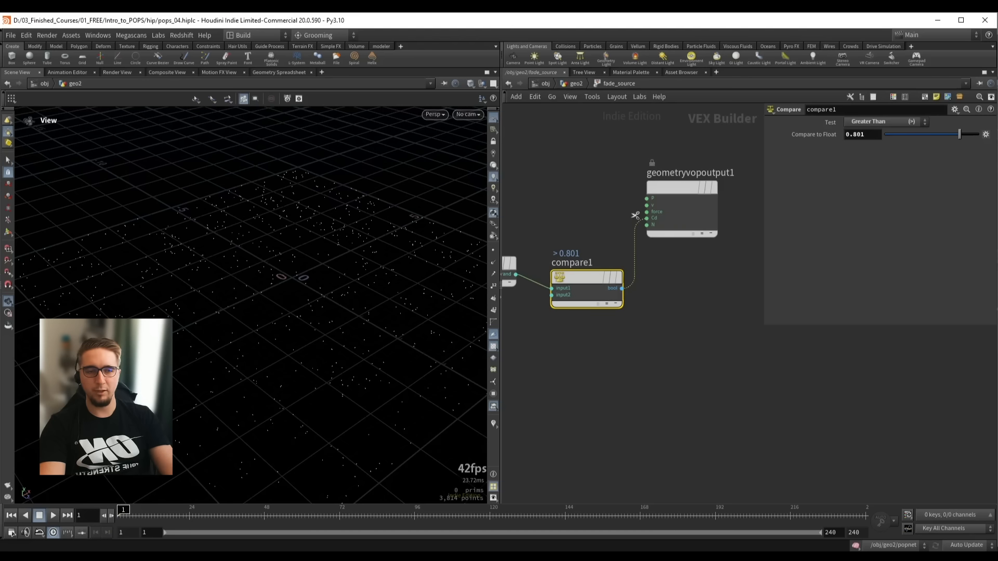
key("y")
left_click_drag(632, 215, 662, 265)
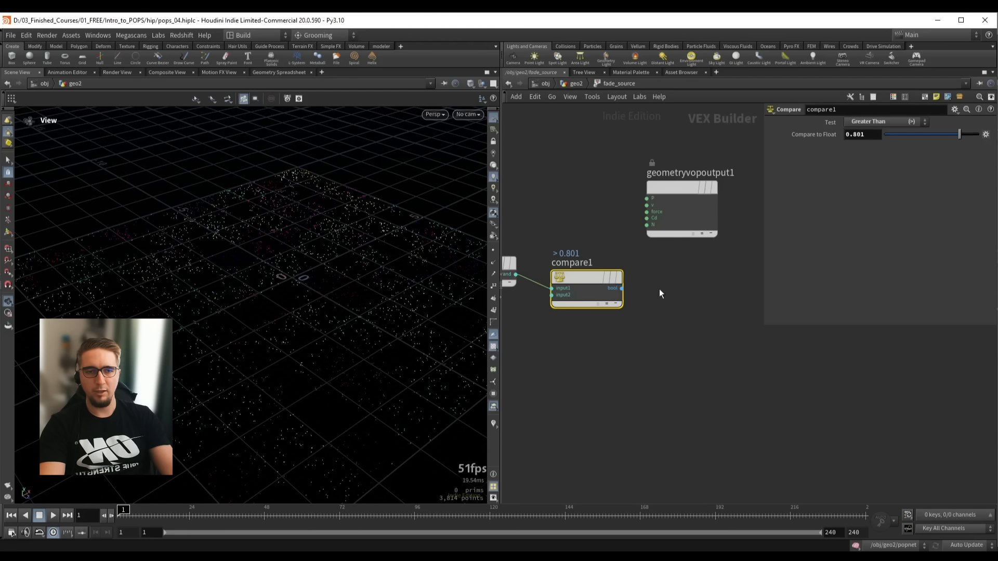
Start a new connection from the bool output of compare1
left_click(623, 289)
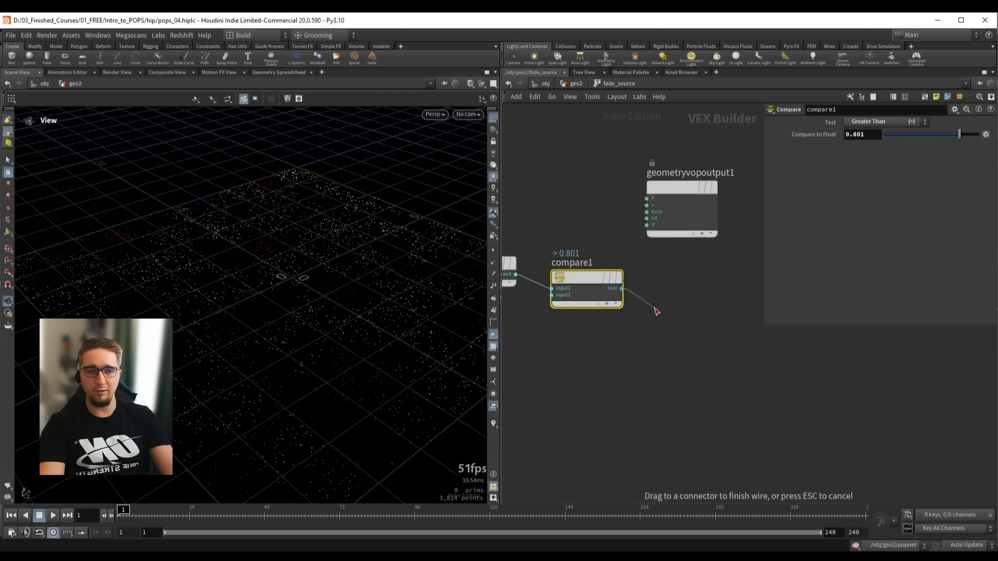
Add an If Block driven by compare1's bool output and space its begin and end nodes apart
key("Tab")
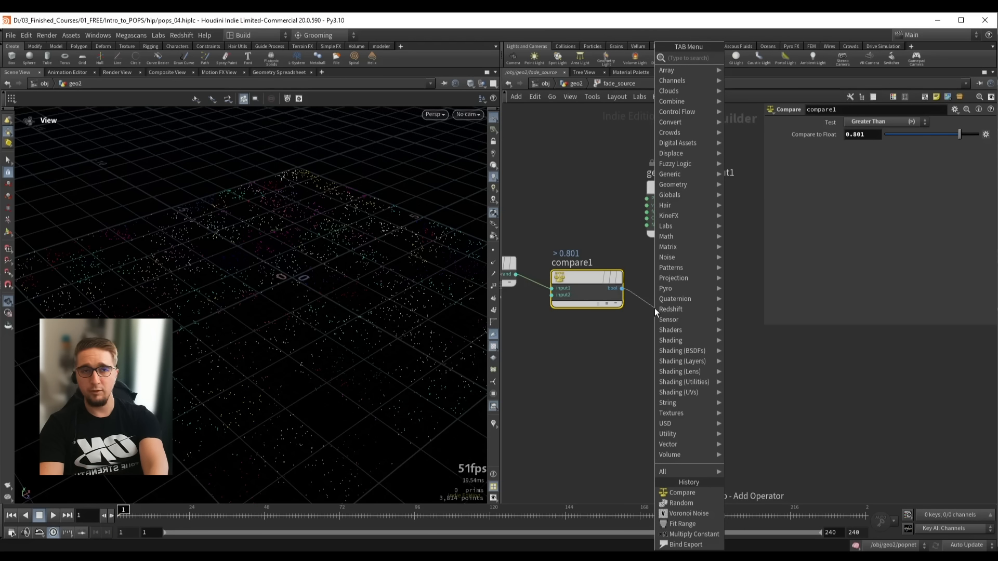
type("if b")
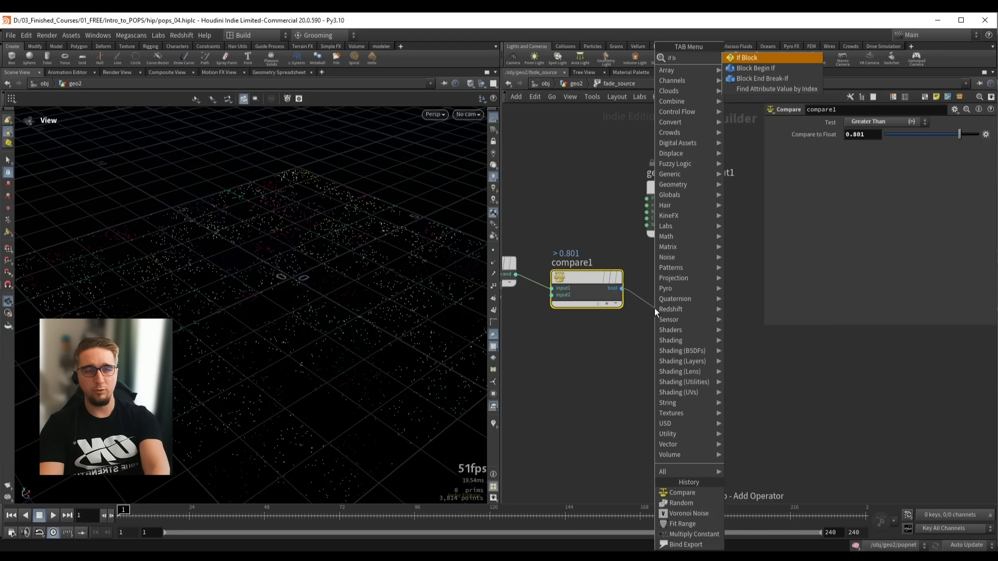
key("Return")
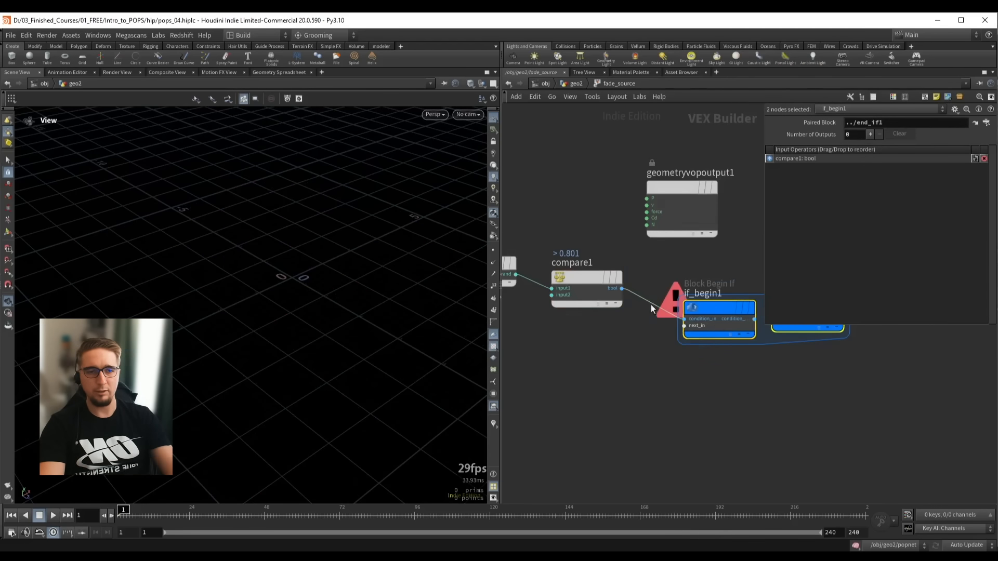
middle_click_drag(654, 310, 534, 304)
left_click(534, 304)
left_click_drag(677, 318, 748, 308)
left_click(562, 311)
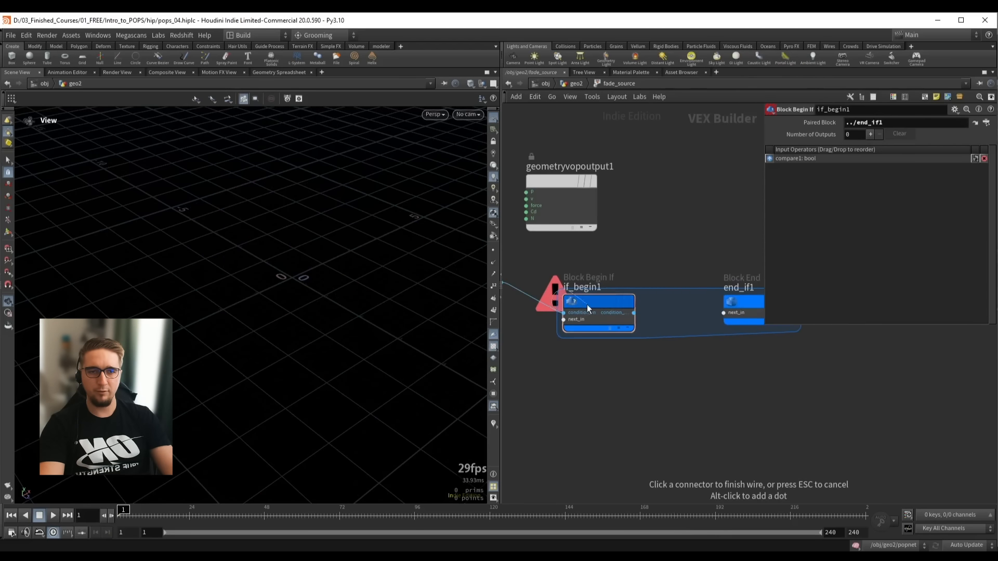
key("Escape")
left_click_drag(598, 305, 575, 306)
Add a Remove Point node inside the If Block, fed by if_begin1's condition output
middle_click_drag(592, 332, 584, 310)
left_click(561, 264)
key("Tab")
type("remo")
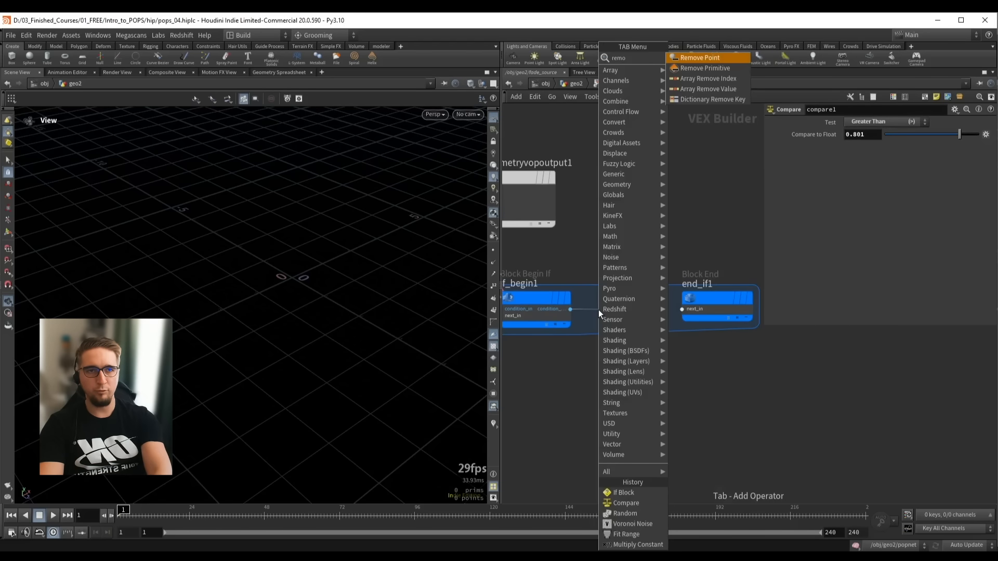
key("Return")
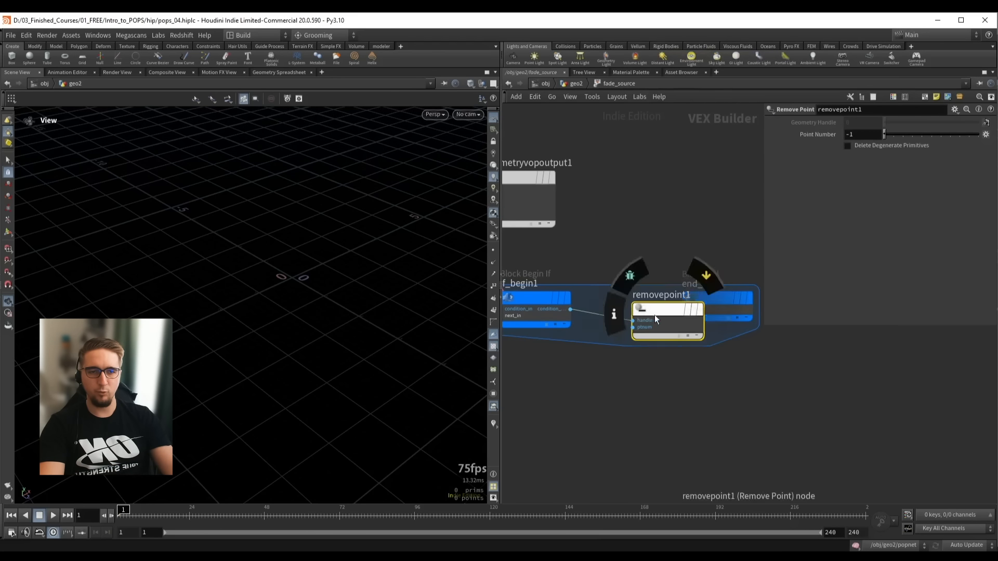
left_click_drag(654, 315, 634, 333)
Wire the point number output of geometryvopglobal1 into removepoint1's ptnum input
scroll(558, 410, "down", 2)
middle_click_drag(544, 419, 689, 360)
scroll(657, 350, "down", 1)
middle_click_drag(618, 339, 673, 324)
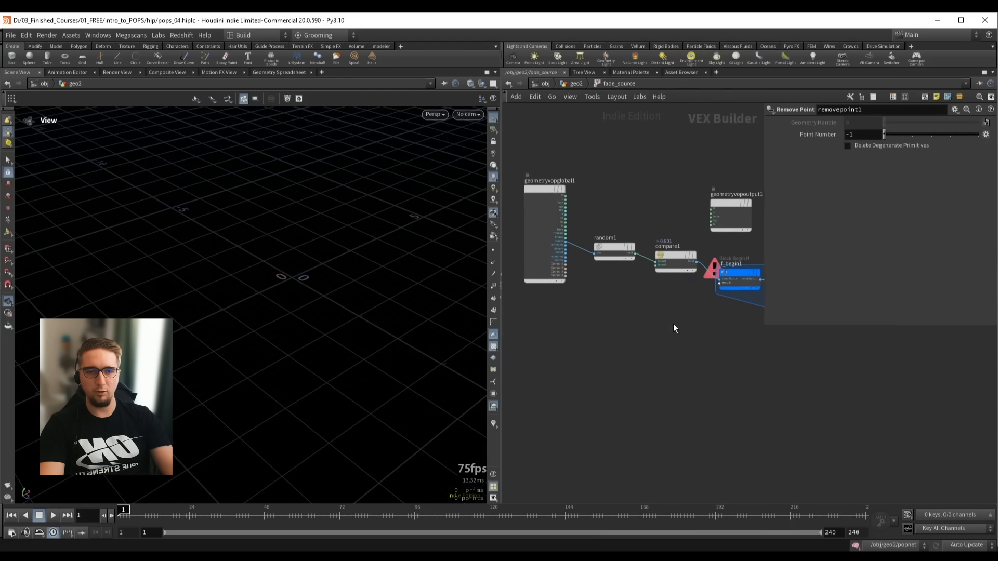
left_click_drag(548, 267, 596, 350)
middle_click_drag(608, 343, 573, 350)
left_click_drag(563, 343, 599, 374)
scroll(597, 361, "up", 6)
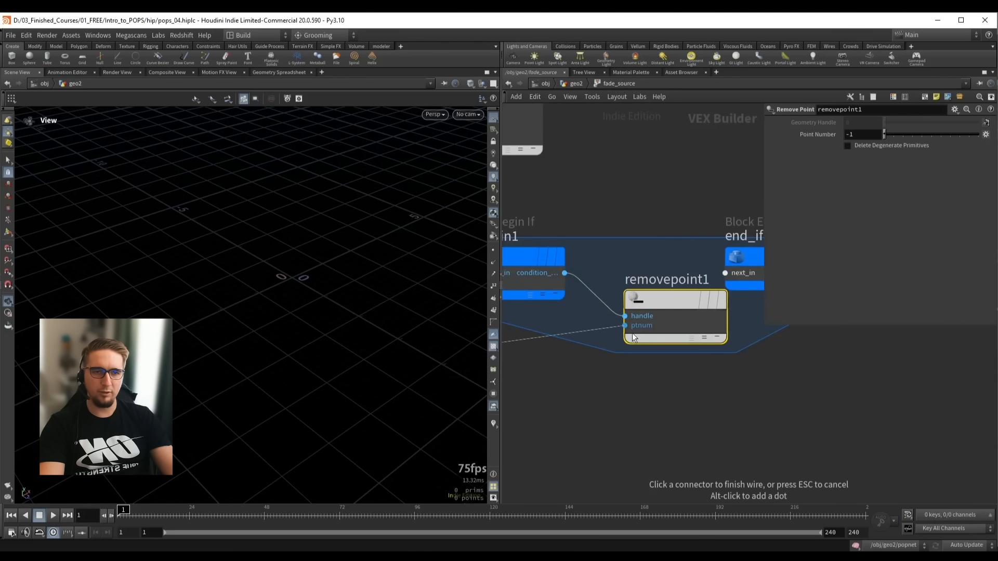
left_click(630, 330)
left_click_drag(655, 299, 628, 308)
Bypass the if_begin1 node and re-enable it to refresh the If Block
scroll(651, 354, "down", 2)
middle_click_drag(660, 370, 738, 352)
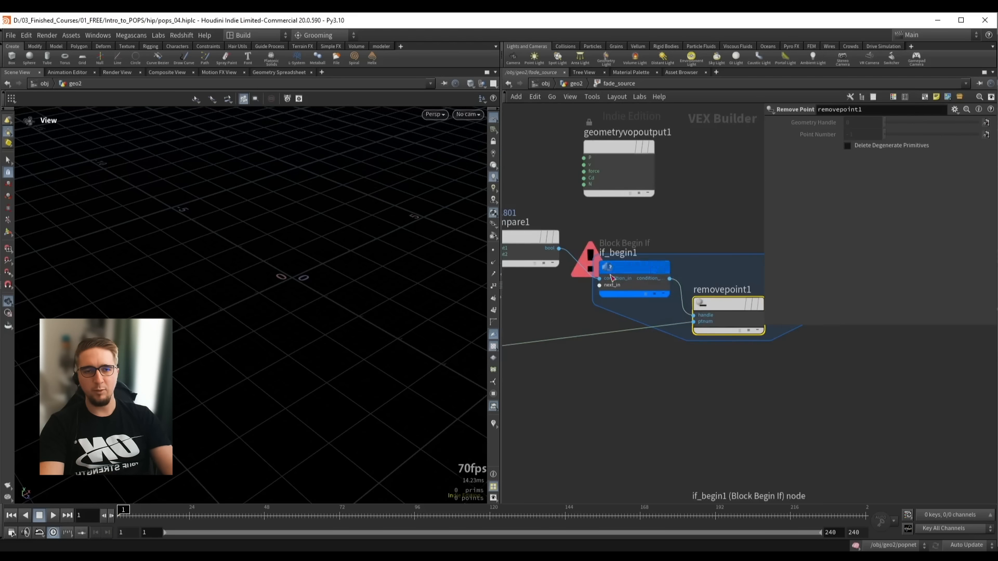
left_click(625, 267)
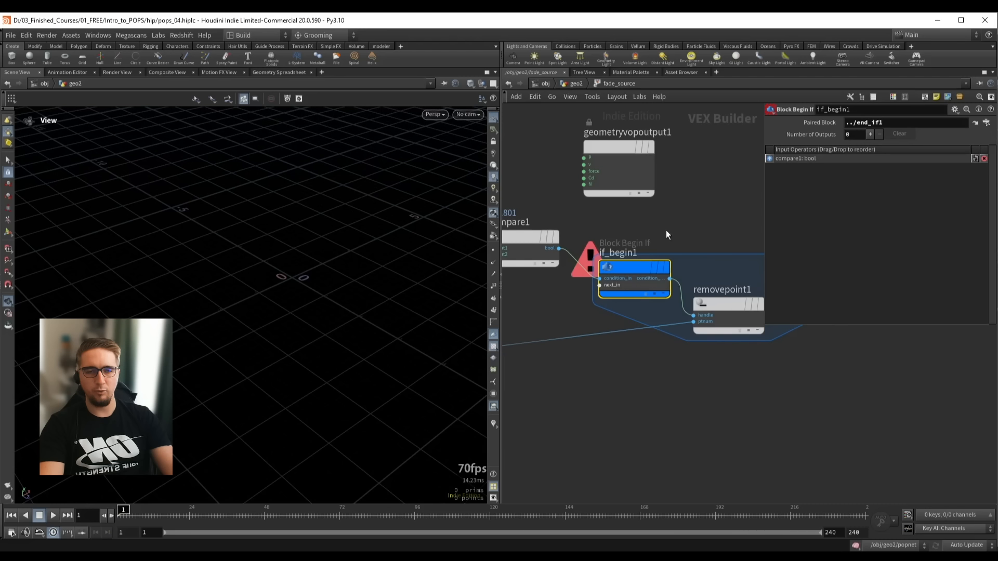
key("b")
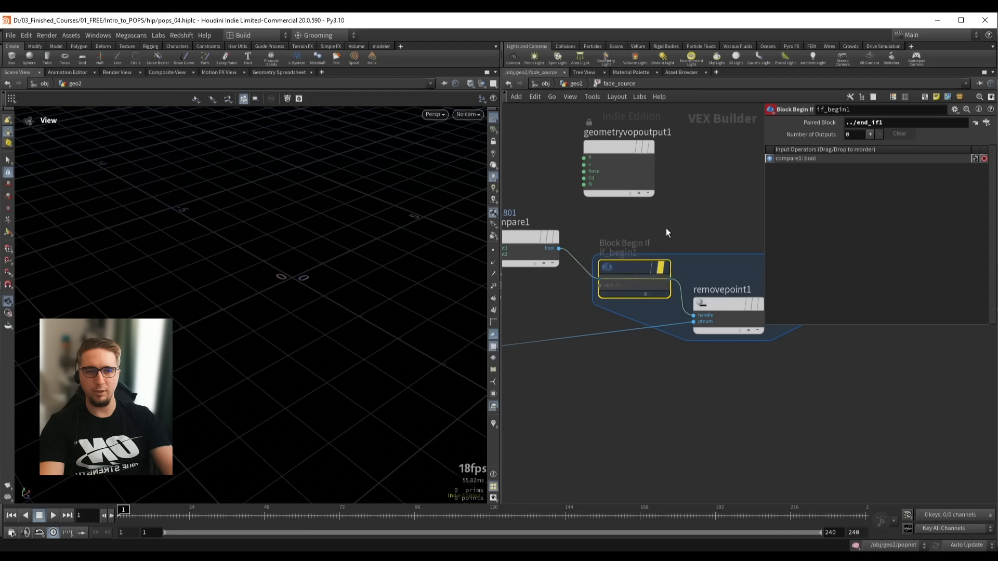
key("b")
scroll(541, 223, "down", 4)
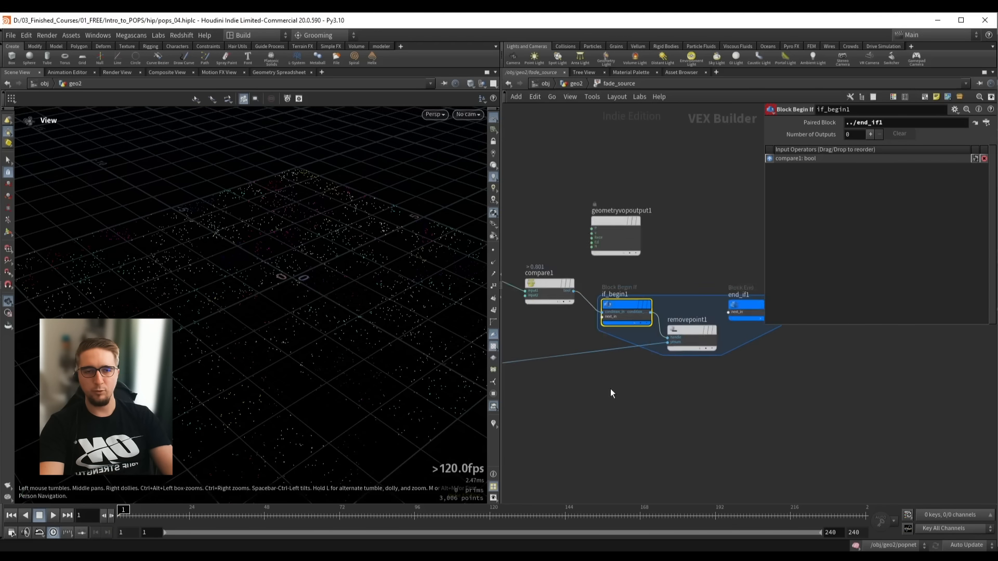
Set compare1's Compare to Float to 0.337 and promote its input2 to a parameter
left_click(631, 272)
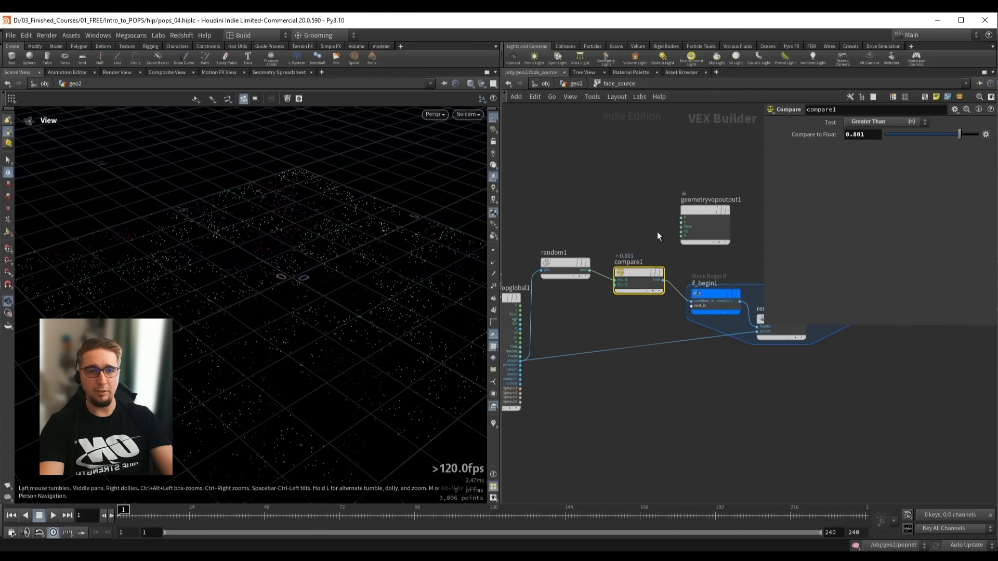
left_click_drag(955, 140, 916, 137)
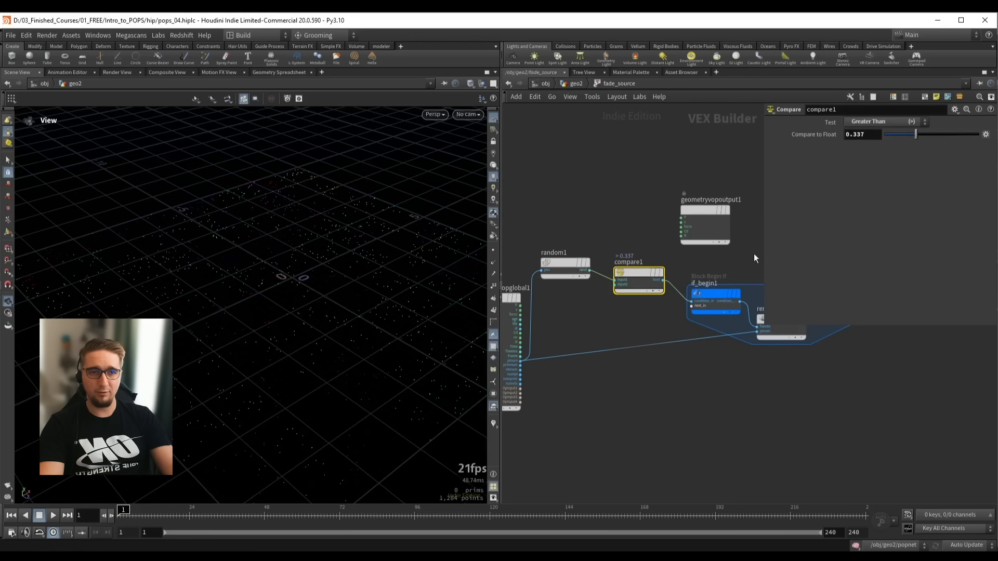
scroll(603, 314, "up", 4)
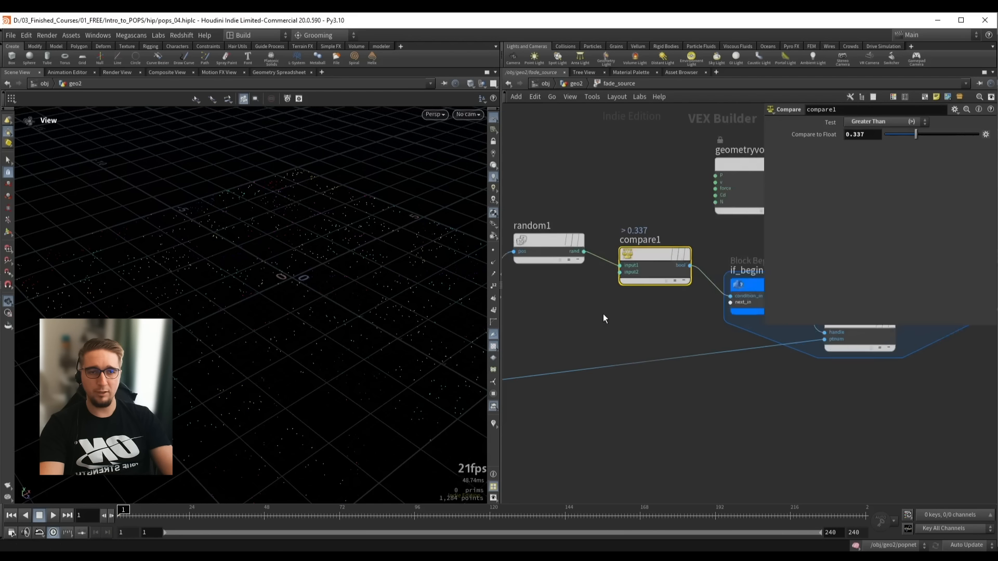
right_click(633, 267)
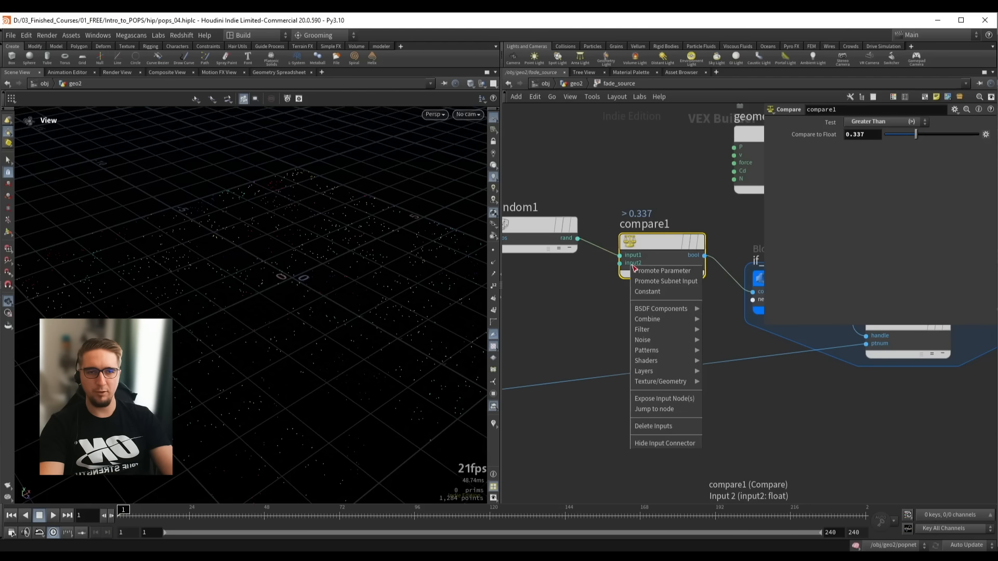
left_click(647, 274)
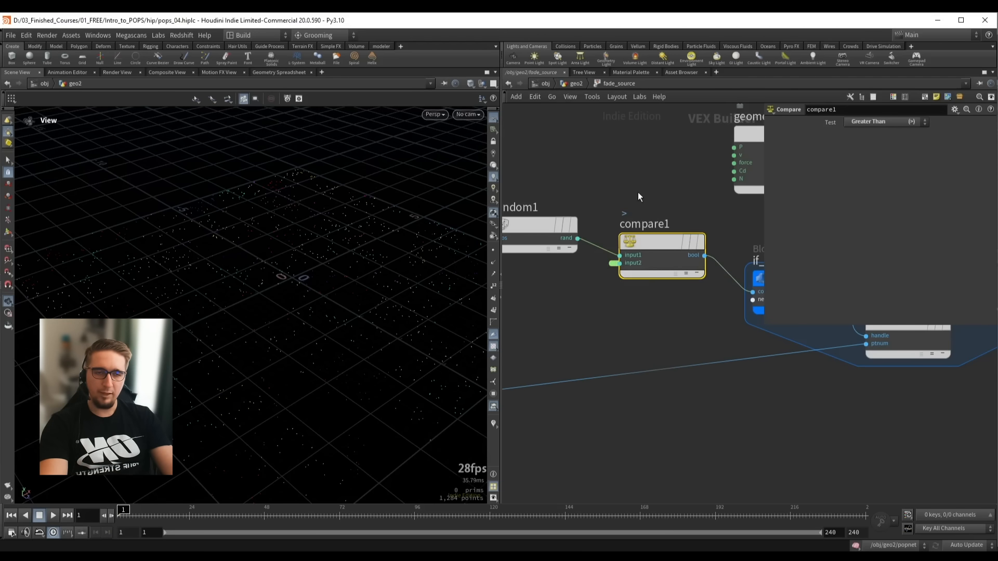
Keyframe the promoted Input 2 on fade_source to 0 at frame 1, 1 at frame 48 and 0 at frame 96
key("u")
left_click_drag(901, 286, 880, 286)
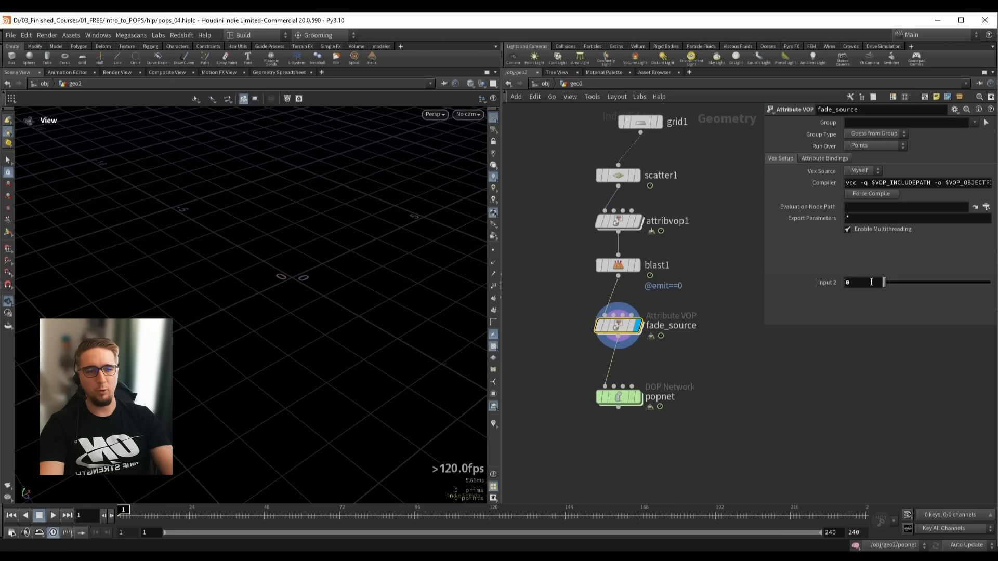
left_click(860, 282, "alt")
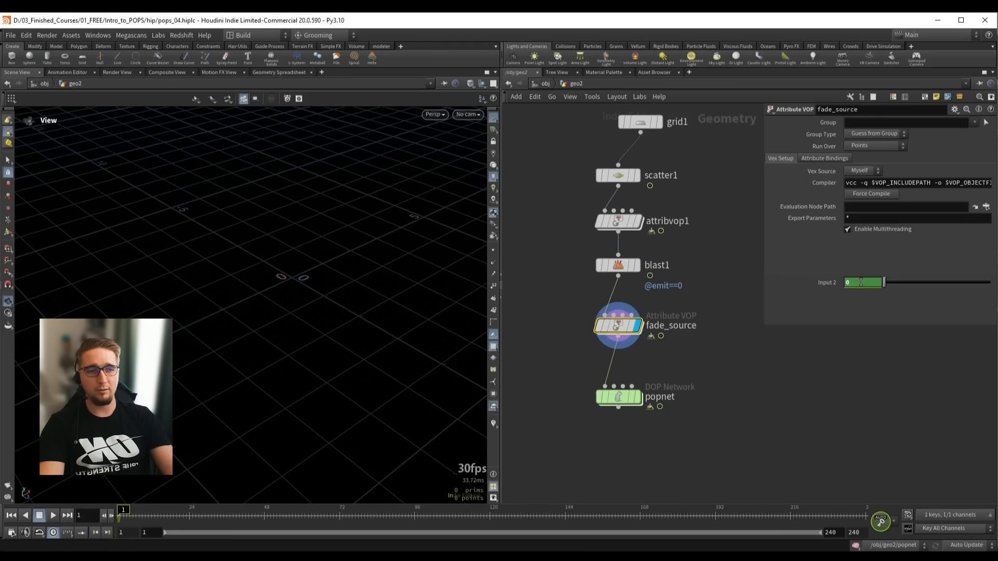
left_click_drag(211, 516, 265, 518)
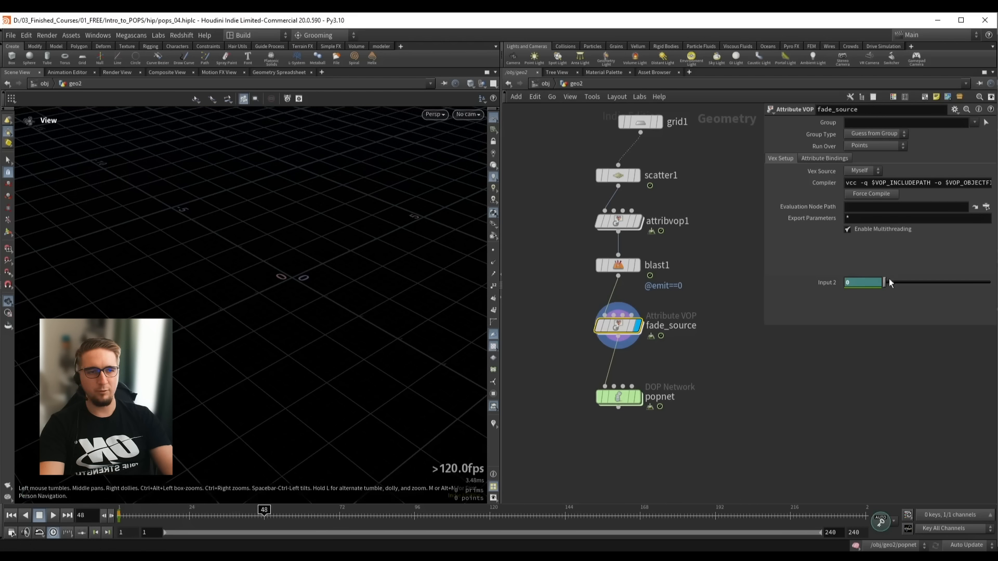
left_click_drag(883, 282, 990, 283)
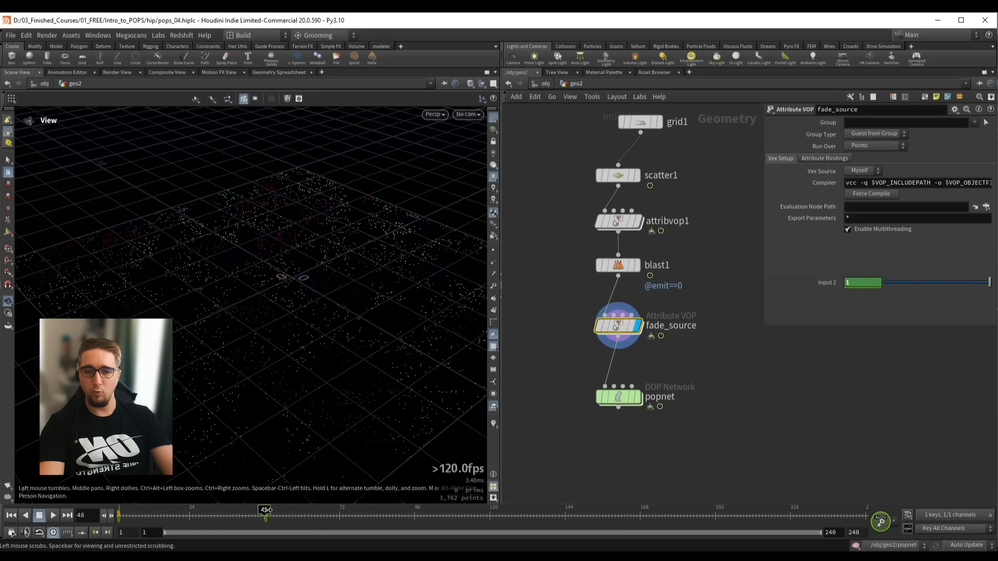
left_click_drag(267, 518, 415, 520)
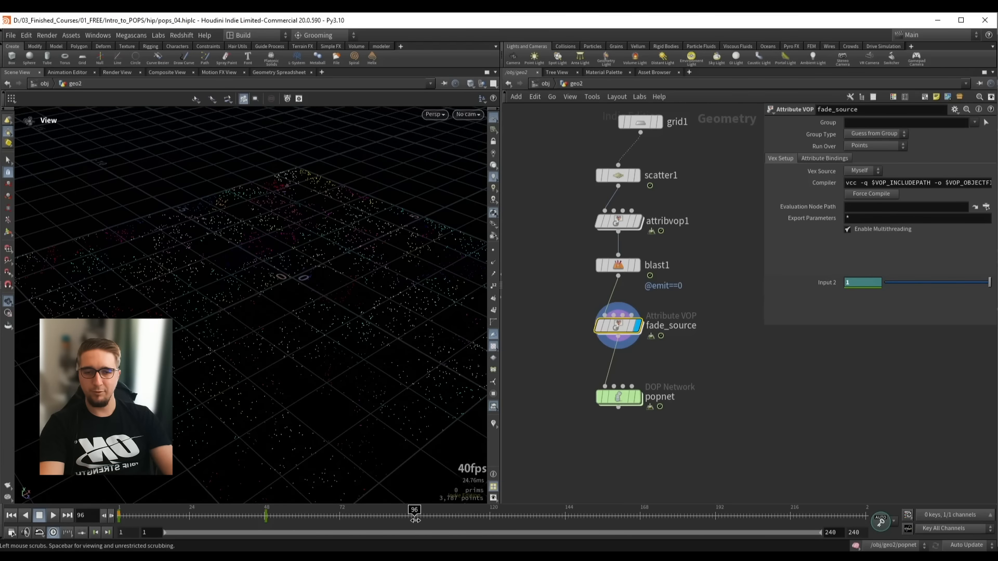
left_click_drag(973, 284, 856, 291)
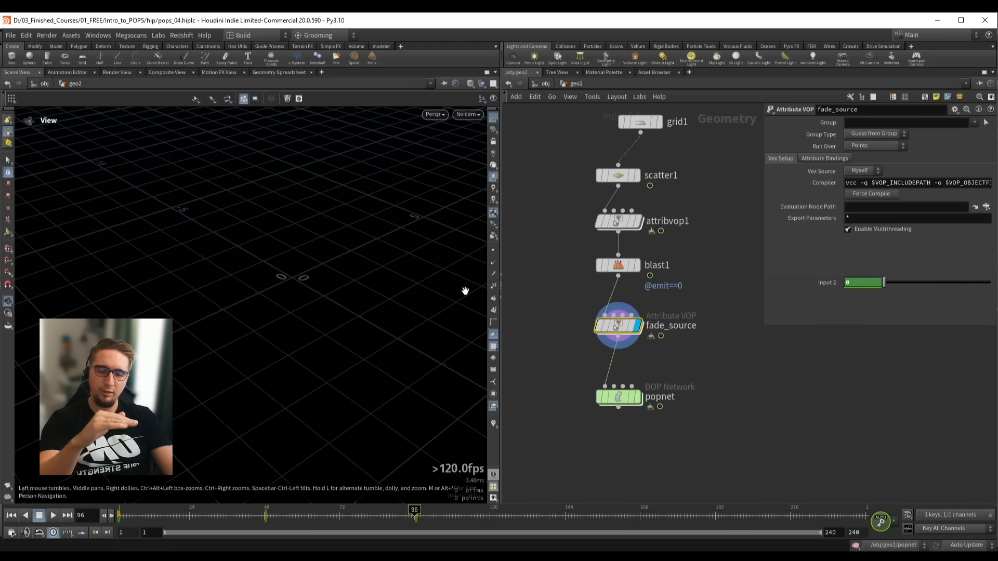
Return the timeline to frame 1 and display the popnet DOP network
left_click(619, 397)
key("ctrl+Up")
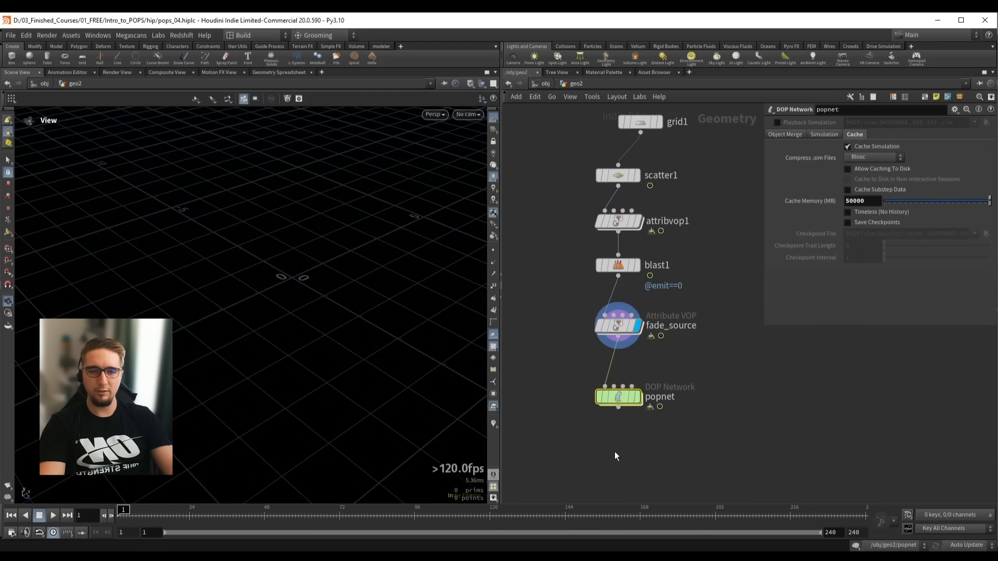
left_click(638, 397)
scroll(223, 294, "down", 5)
middle_click_drag(223, 294, 283, 282)
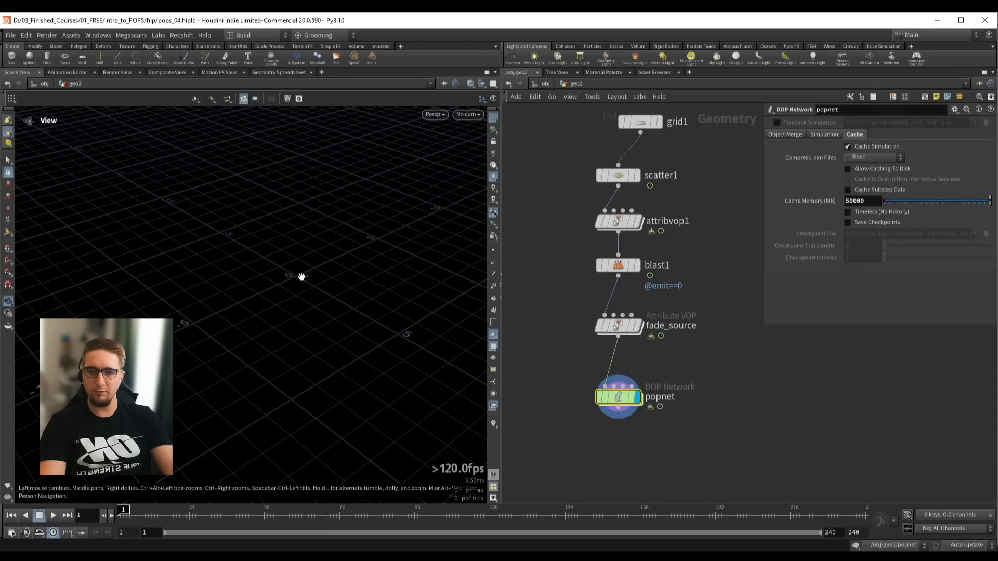
Play the particle simulation from several angles and scrub its cached frames to examine how emission fades in and out
key("Up")
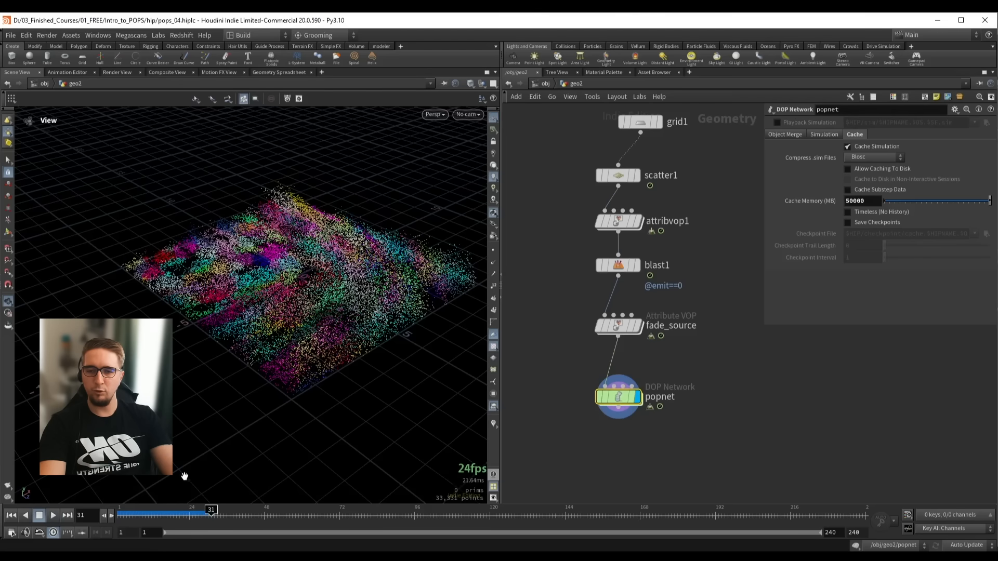
left_click(139, 512)
key("Up")
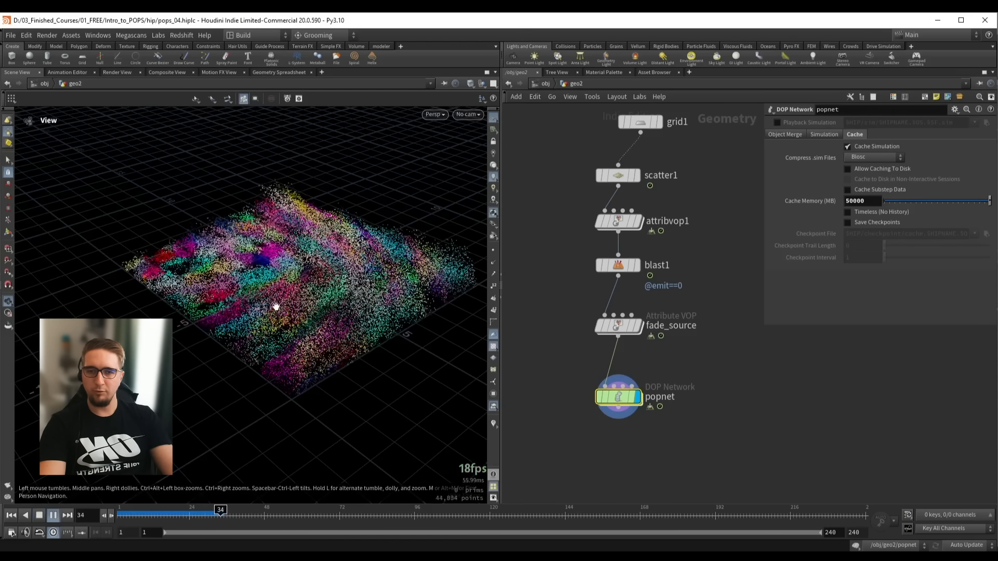
key("Up")
left_click(260, 519)
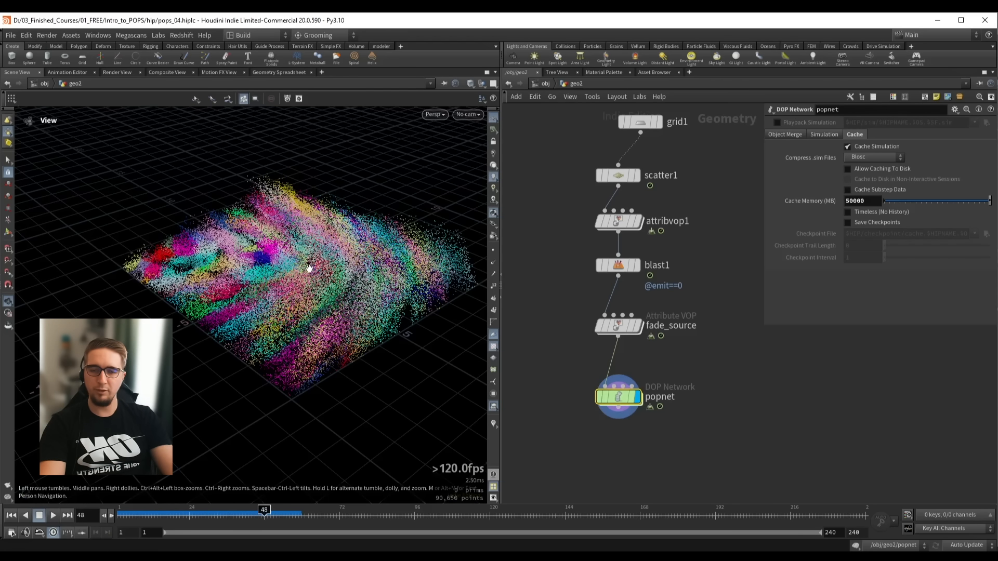
key("Up")
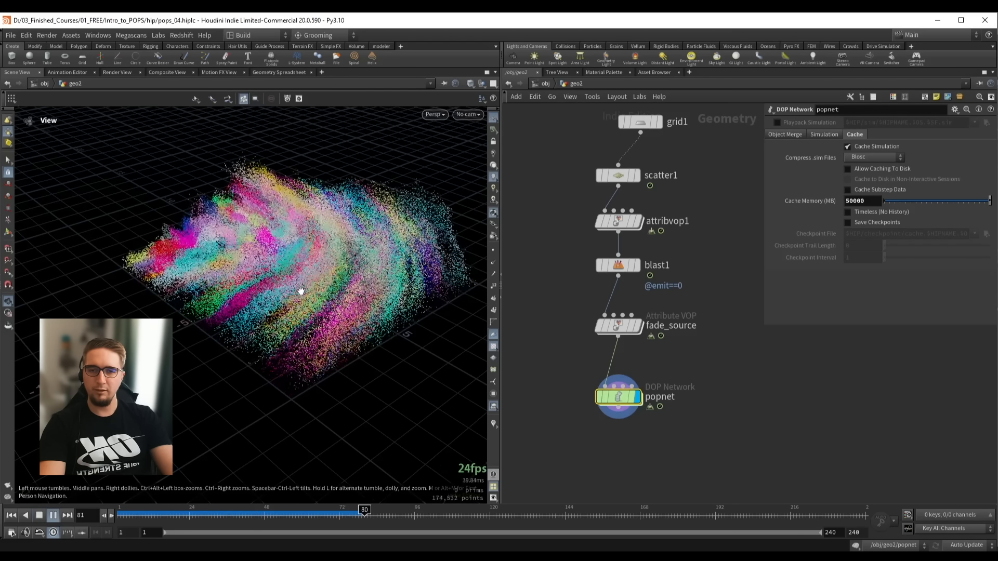
left_click_drag(332, 430, 294, 298)
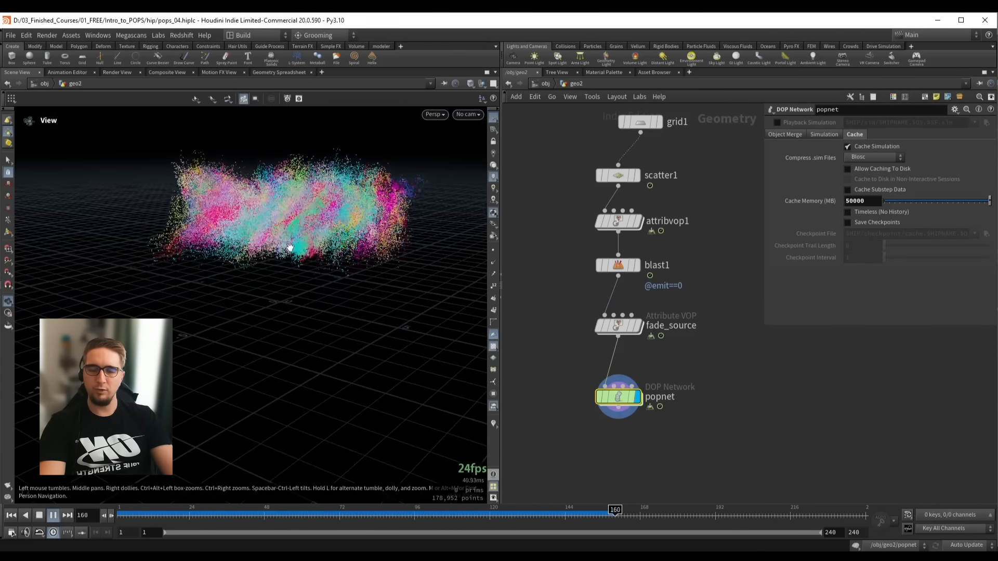
left_click_drag(289, 250, 270, 264)
left_click_drag(276, 198, 270, 215)
key("Up")
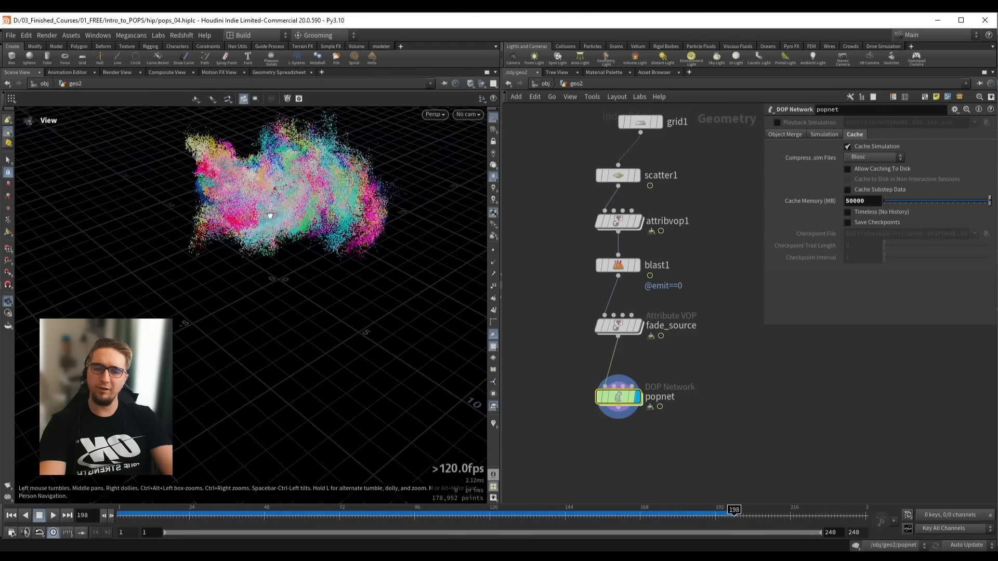
left_click_drag(193, 514, 352, 509)
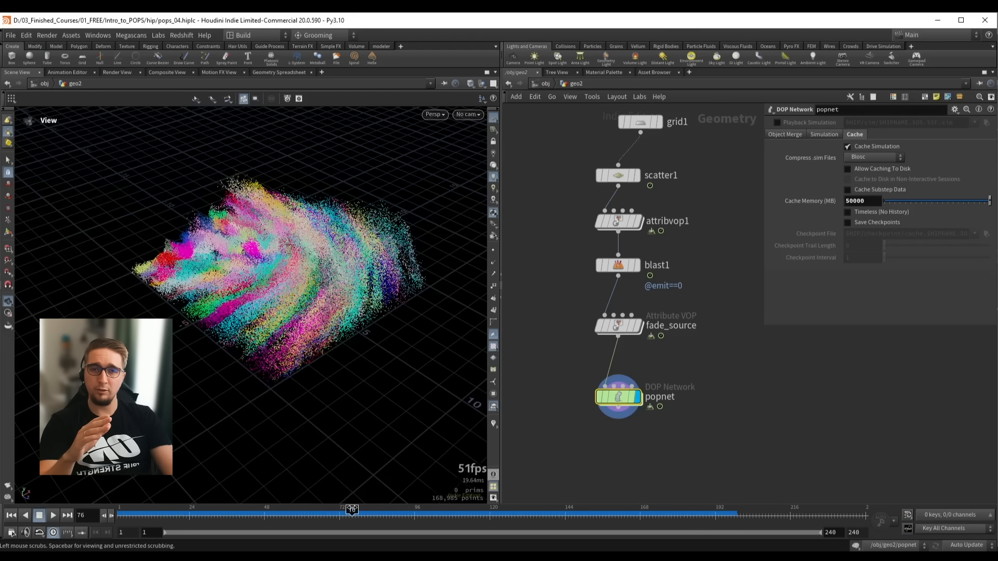
left_click_drag(351, 510, 233, 510)
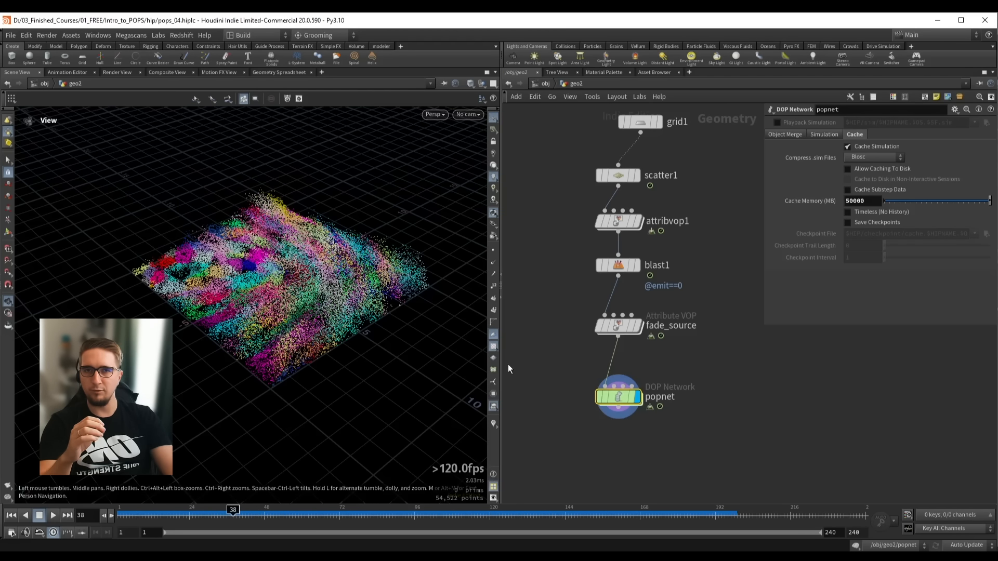
Compare the fade_source points with the popnet simulation, scrubbing the cached frames up to frame 71
left_click(637, 326)
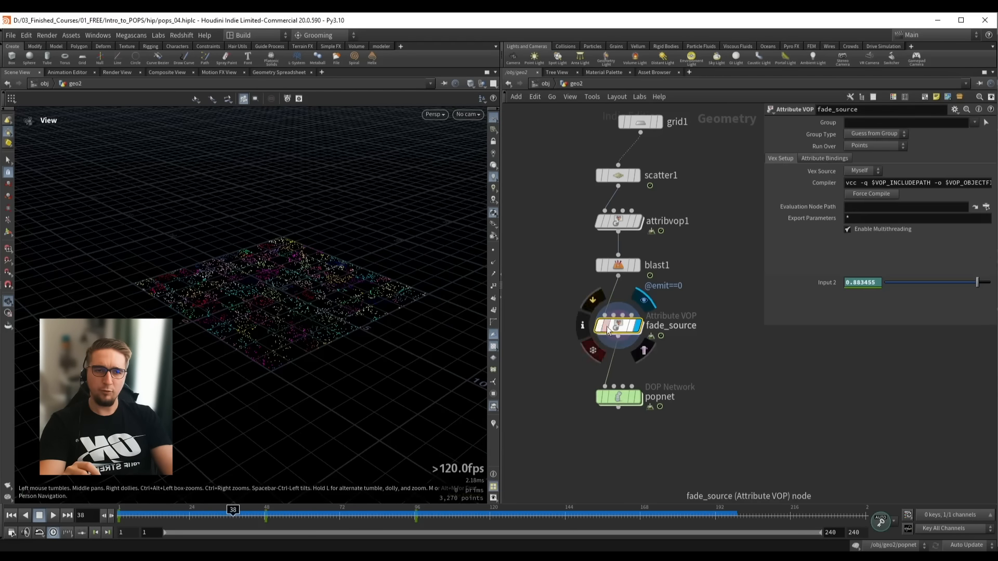
left_click_drag(260, 286, 261, 304)
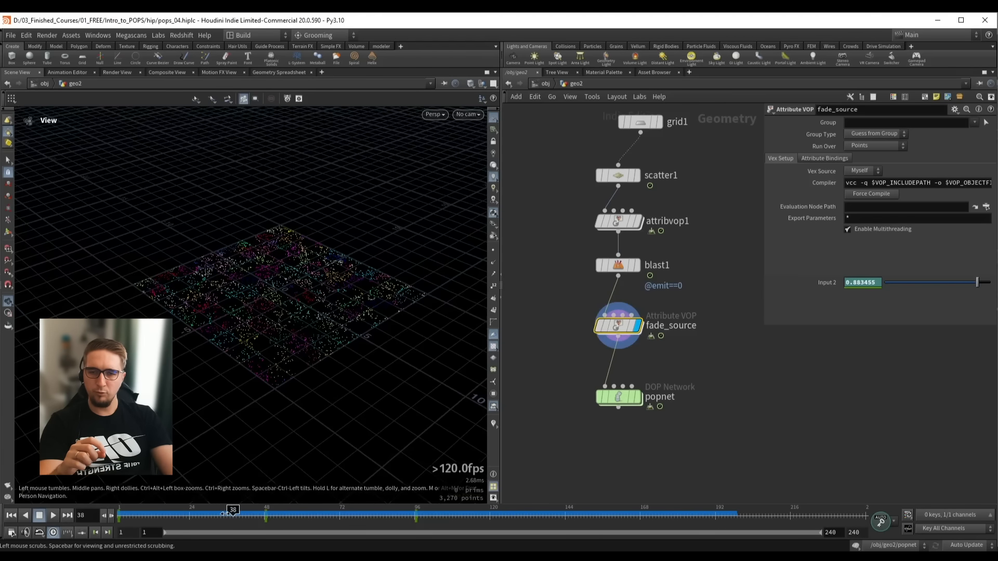
left_click_drag(233, 518, 196, 521)
left_click(618, 397)
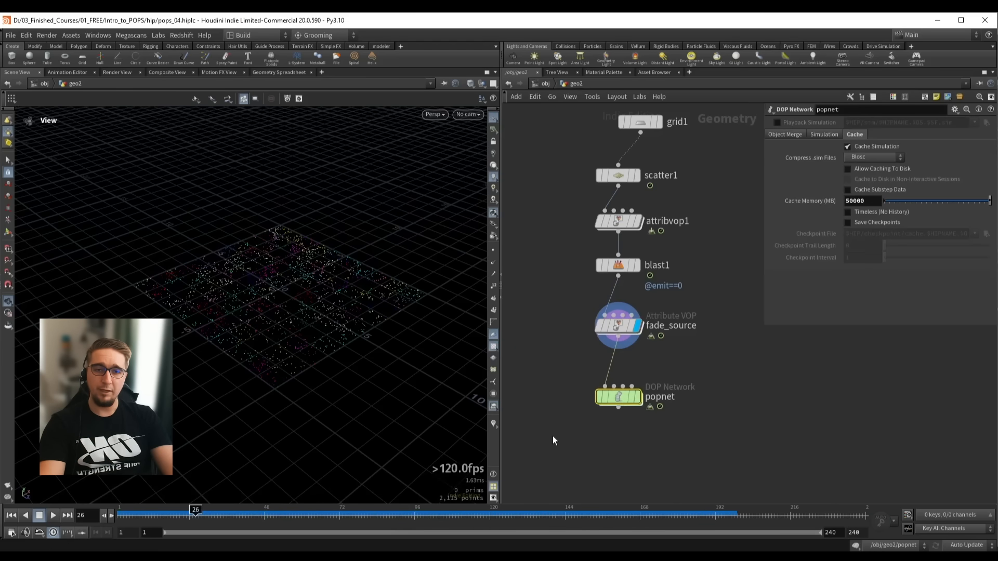
left_click_drag(553, 436, 653, 382)
key("r")
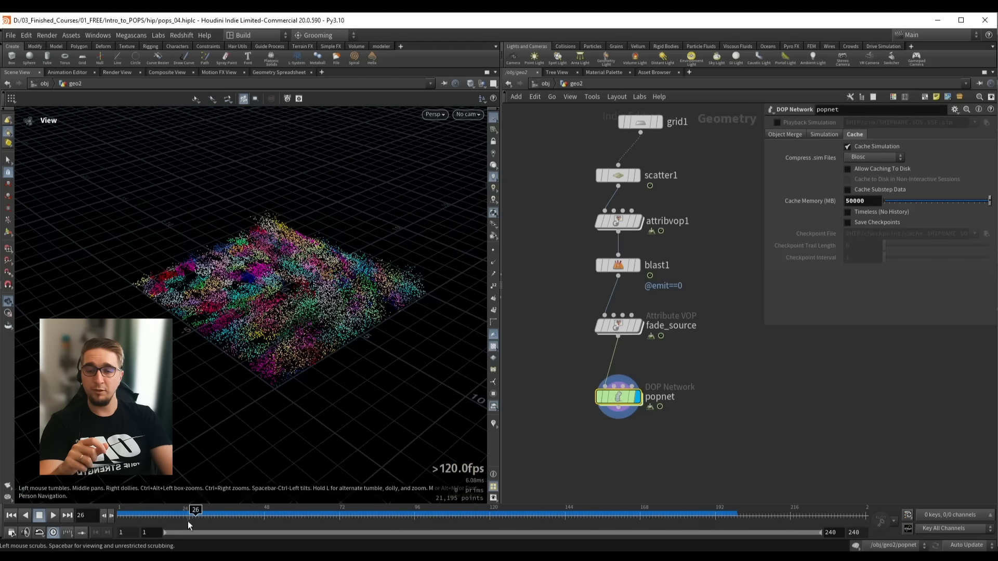
left_click_drag(195, 517, 336, 515)
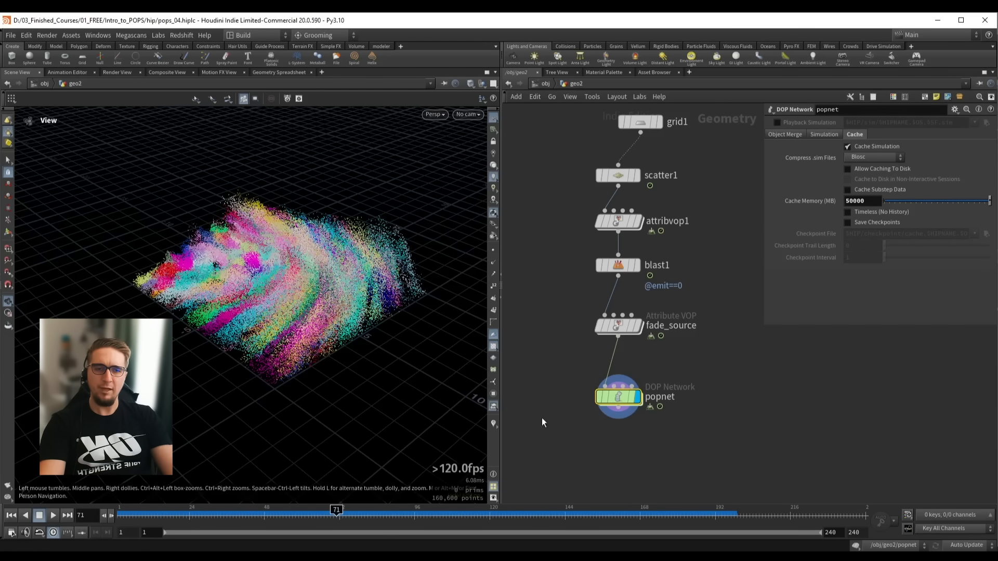
Inside popnet, set the POP Source's Emission Type to Points and recompute the simulation at frame 29
double_click(621, 398)
left_click(868, 148)
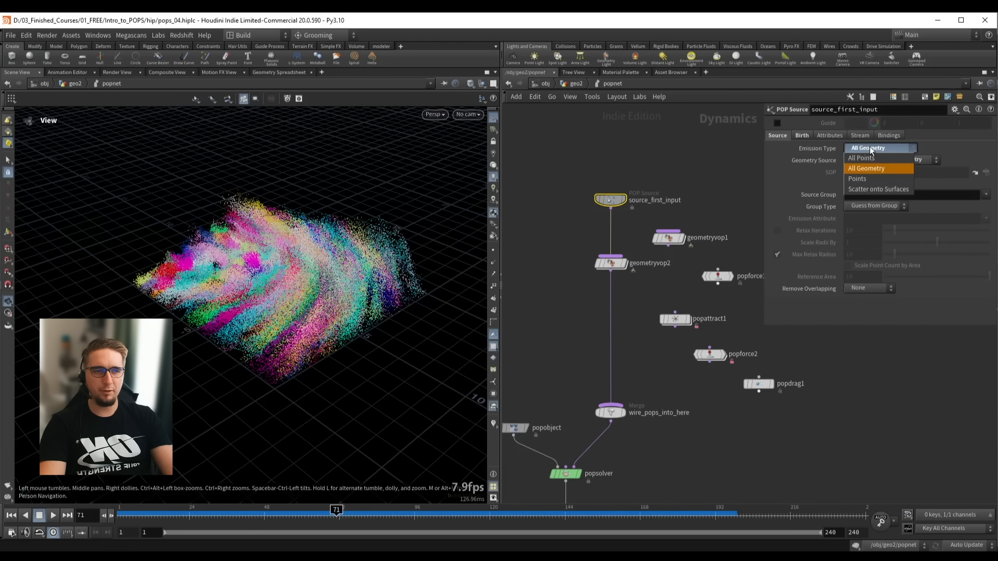
left_click(856, 178)
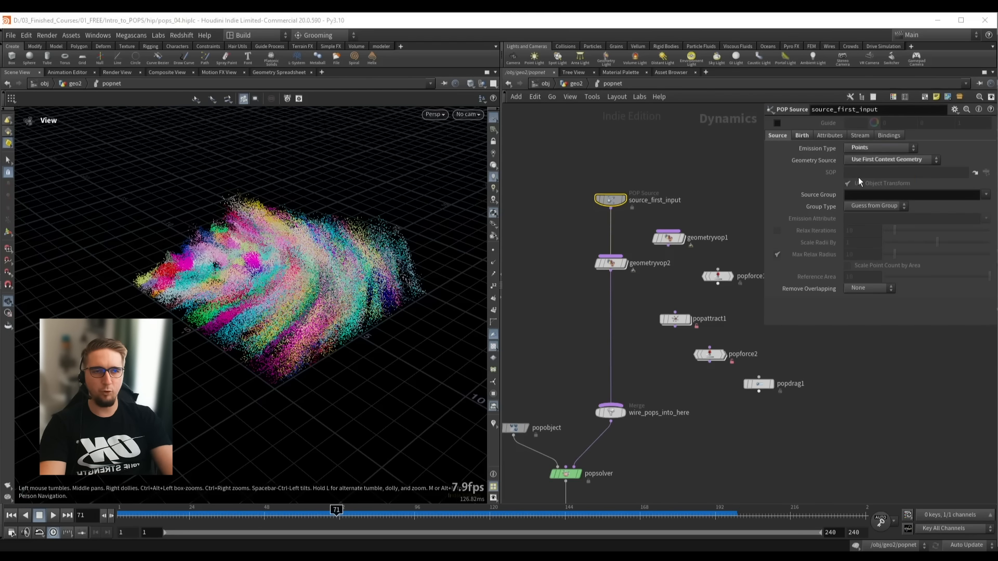
left_click(205, 515)
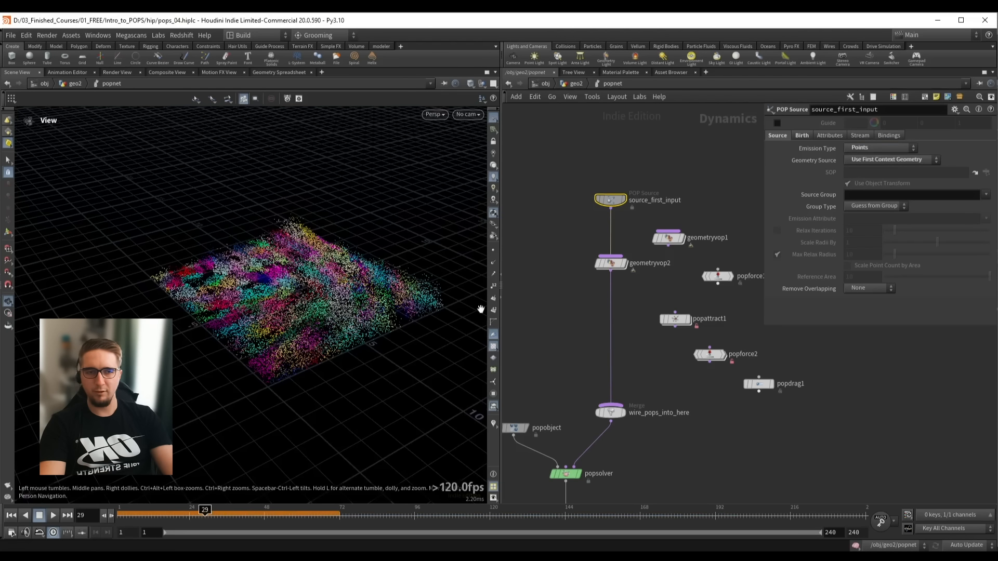
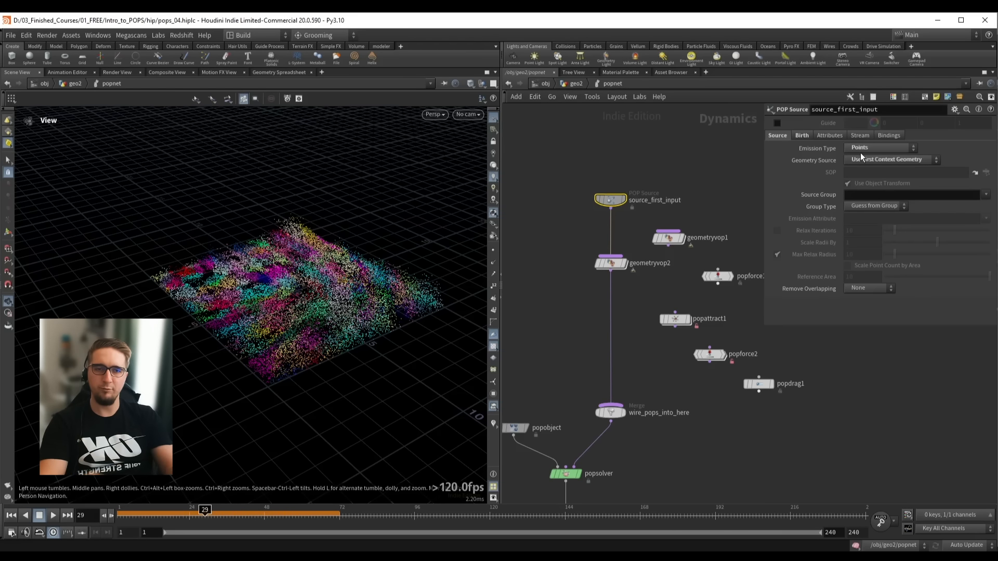
Display fade_source to examine its points from another angle, and go back inside popnet
key("u")
left_click(638, 326)
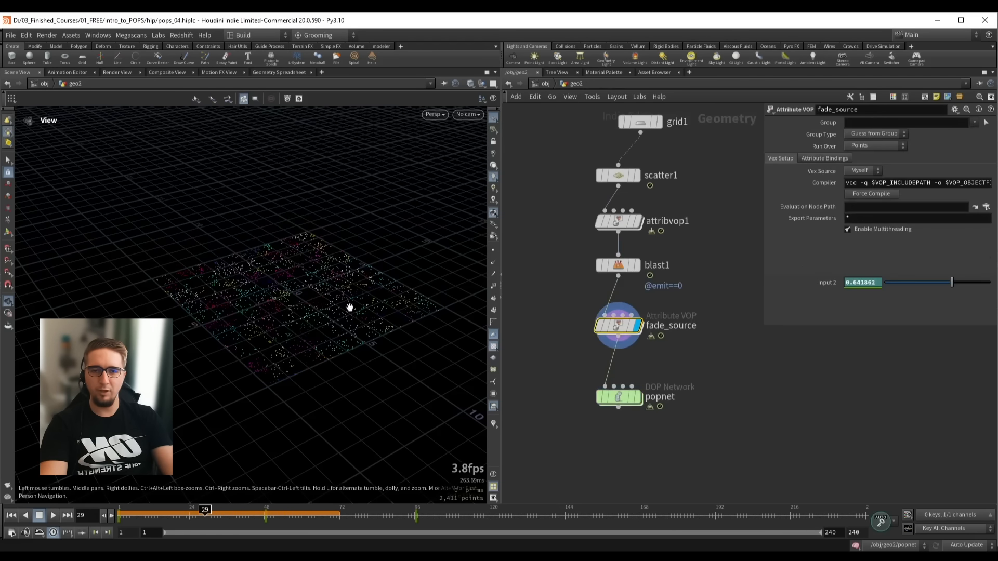
left_click_drag(350, 308, 250, 291)
left_click_drag(335, 311, 317, 302)
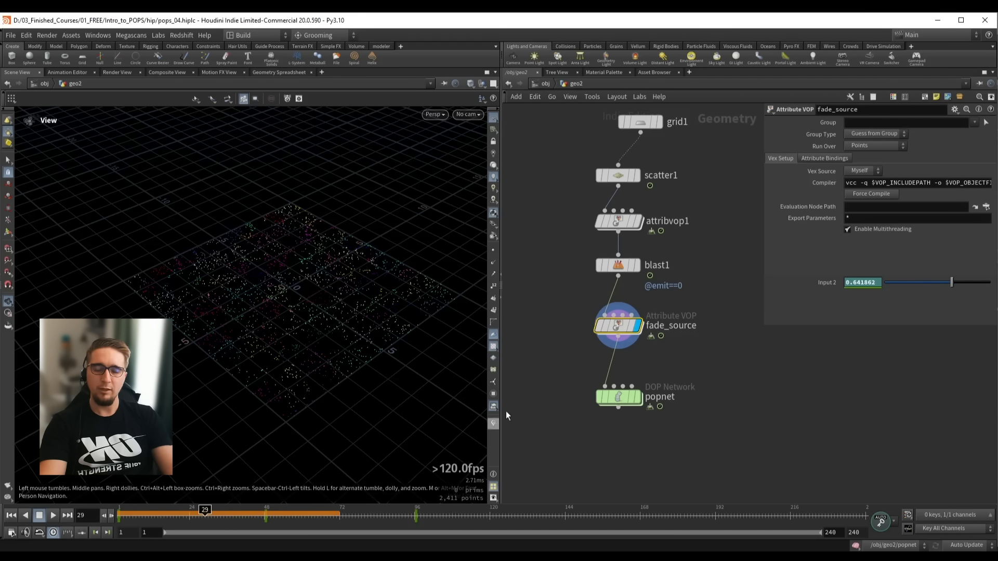
left_click(638, 397)
key("i")
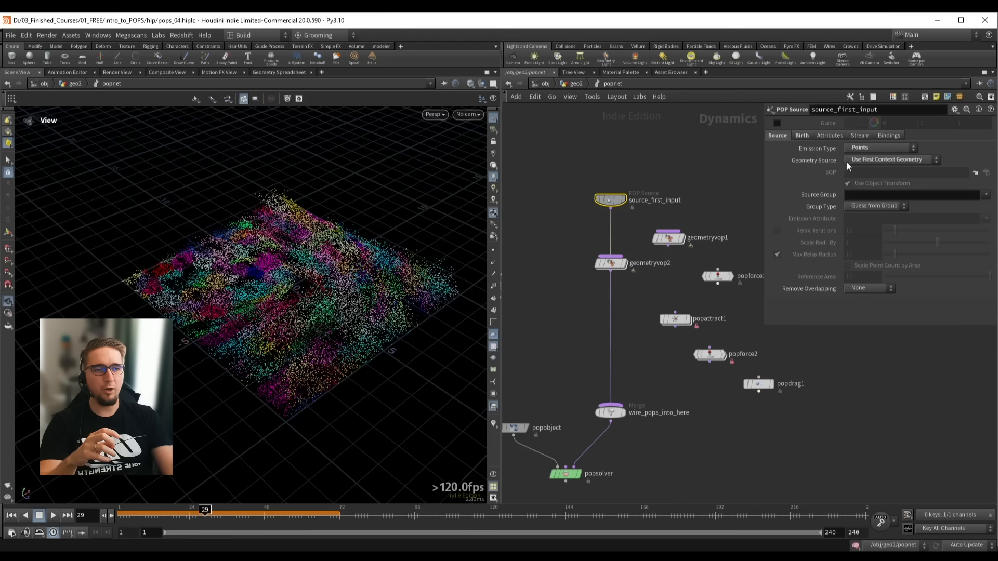
Switch source_first_input's Emission Type to All Points and back to Points
left_click(865, 148)
left_click(861, 152)
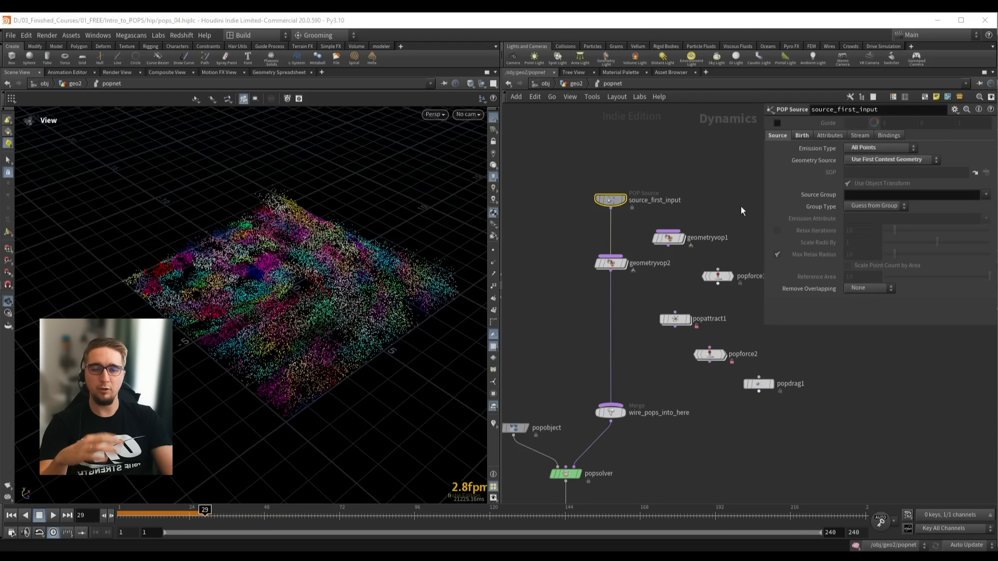
left_click(875, 149)
left_click(865, 178)
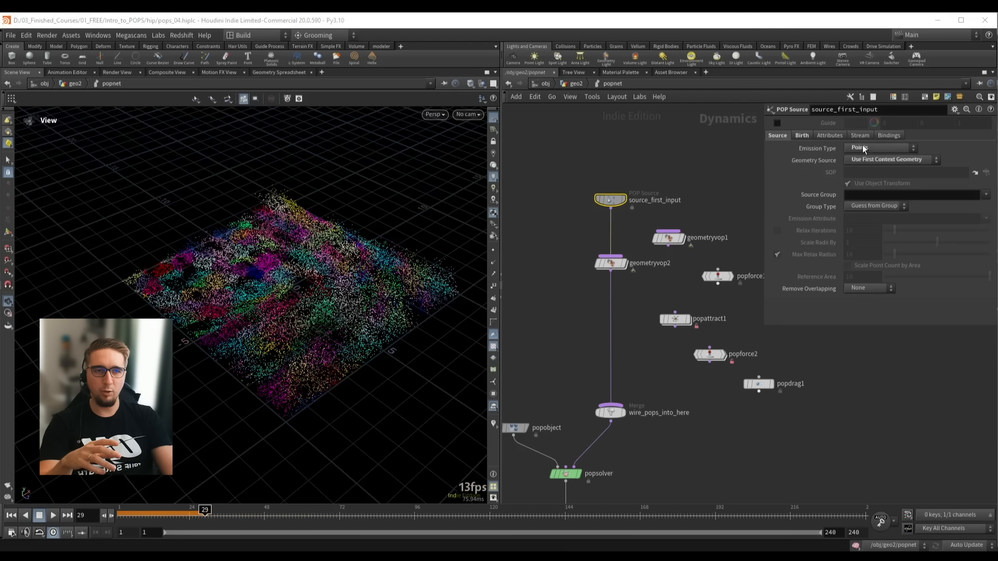
Set source_first_input's Const. Birth Rate to 50 and play the simulation from frame 1 to examine the sparse emission
mouse_move(620, 208)
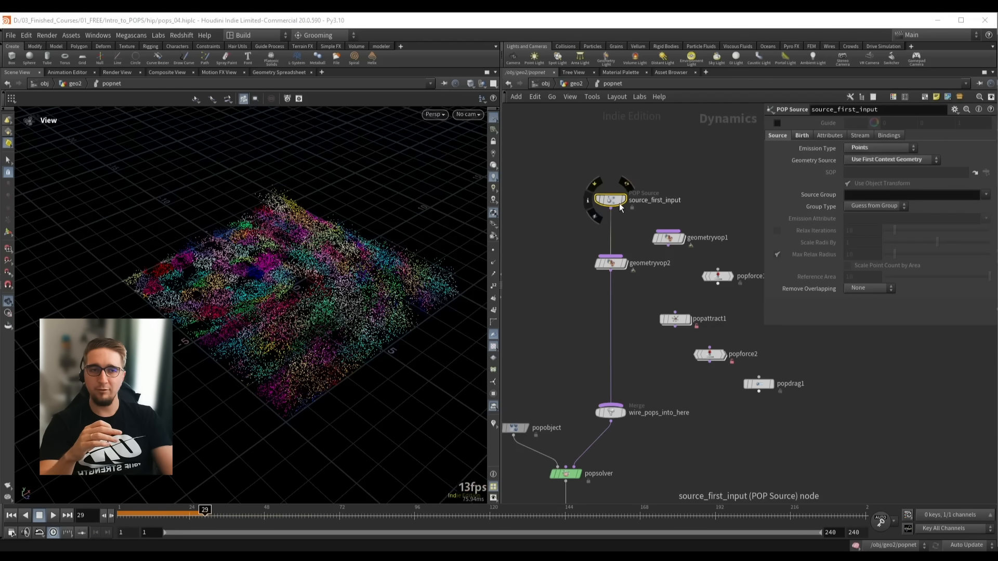
left_click(801, 136)
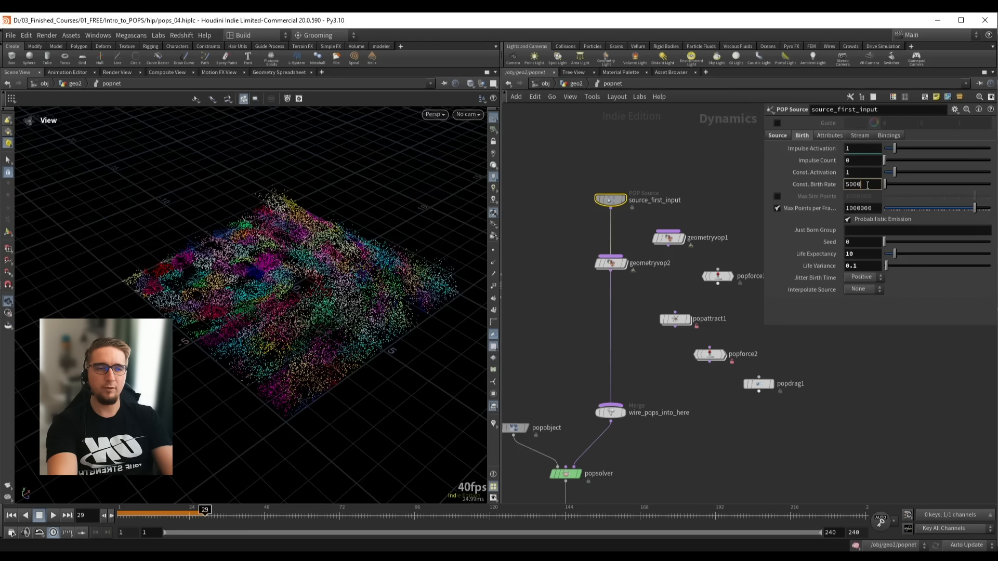
key("BackSpace")
key("Return")
left_click(669, 163)
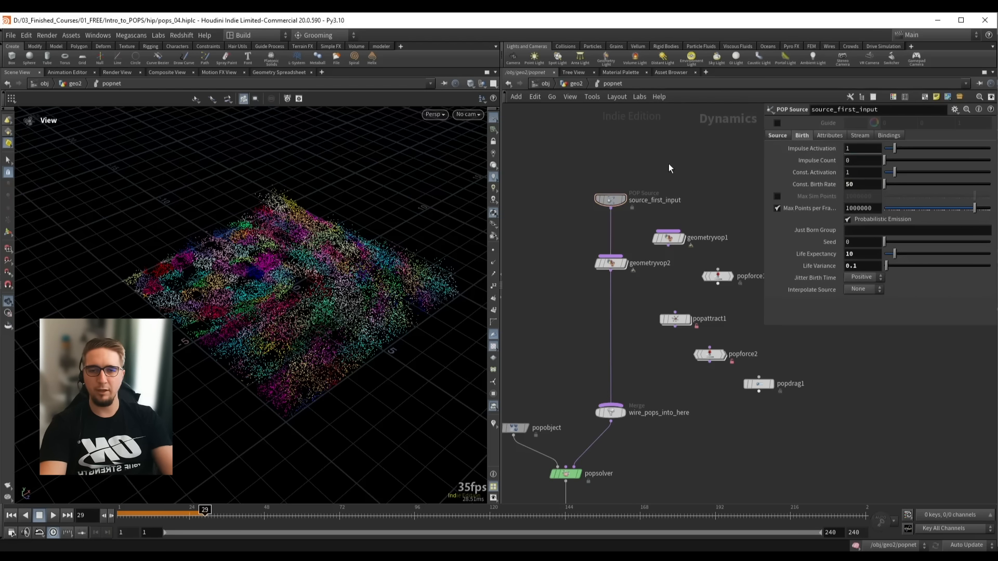
key("ctrl+Up")
key("Up")
left_click_drag(311, 304, 352, 272)
key("Up")
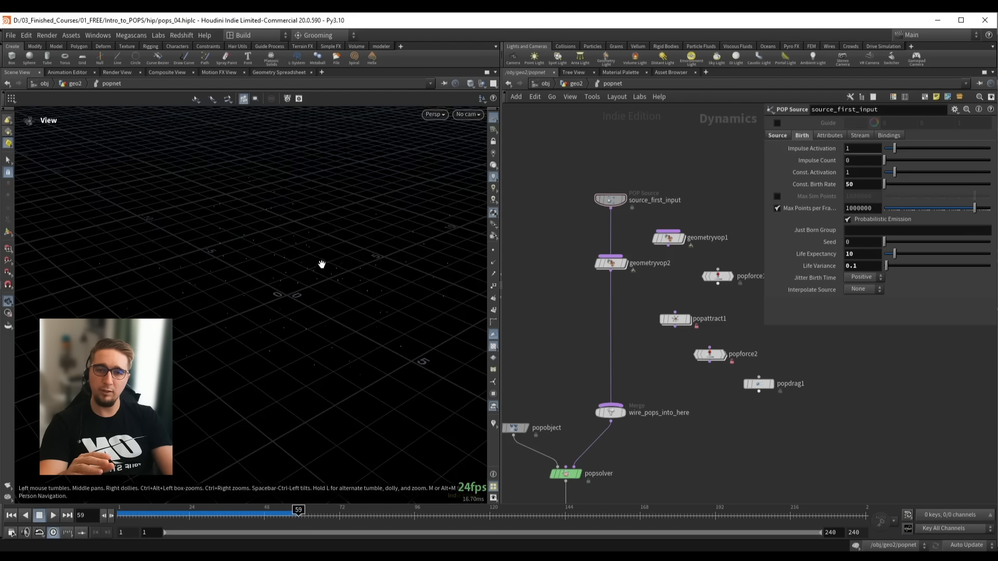
key("Up")
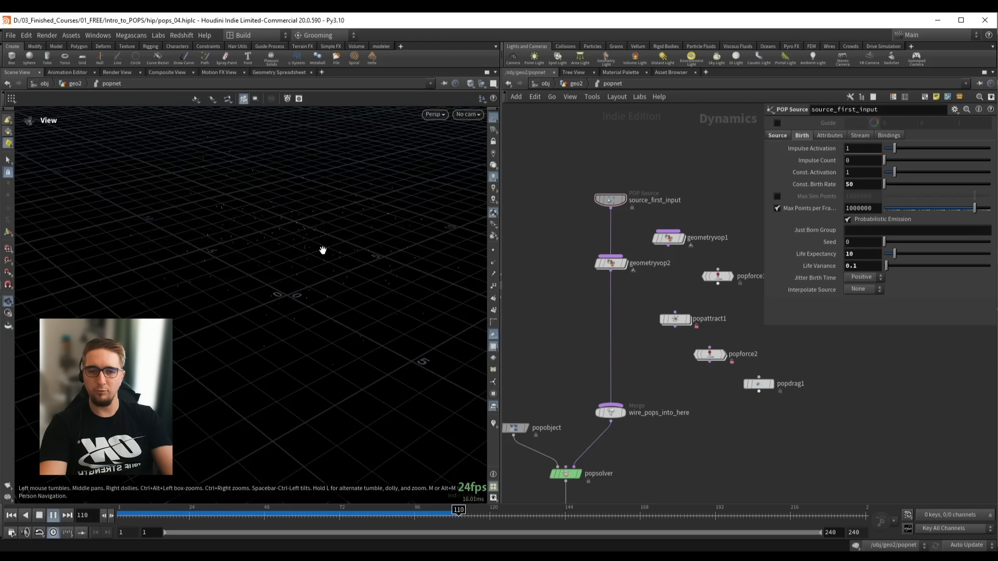
key("Up")
Set the Const. Birth Rate to 500 and replay the simulation to examine the emission
type("0")
key("Return")
key("Up")
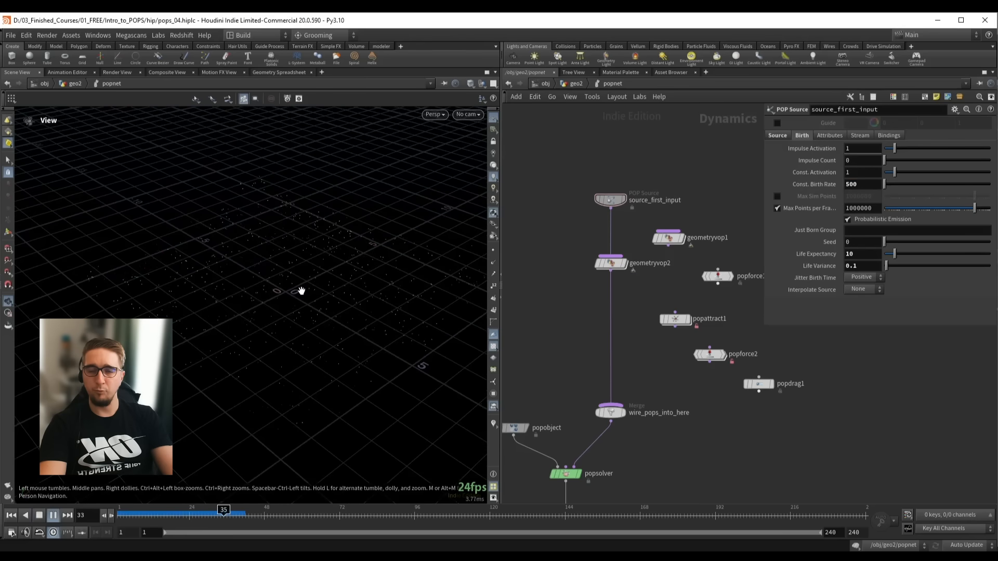
key("Up")
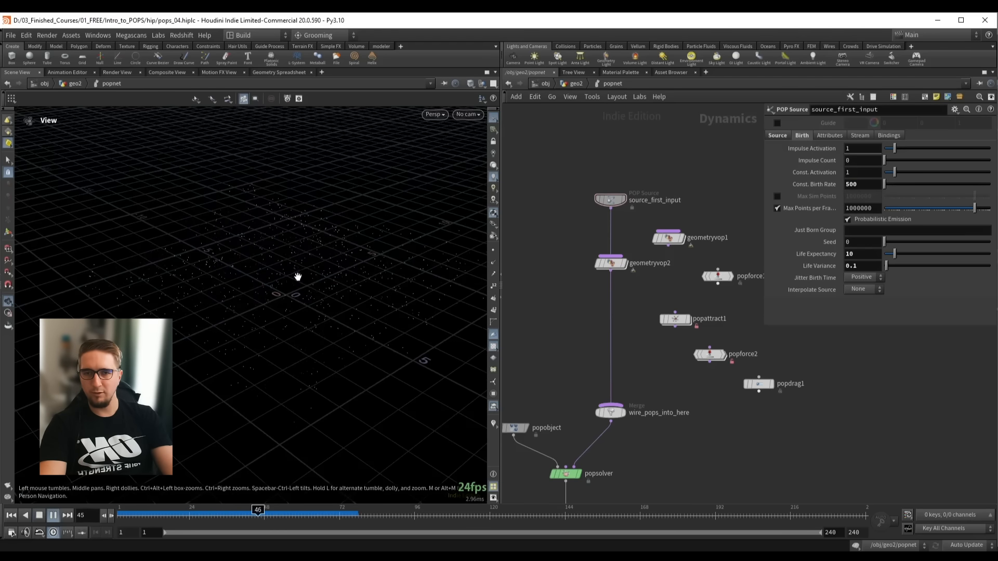
key("Up")
left_click_drag(279, 282, 279, 289)
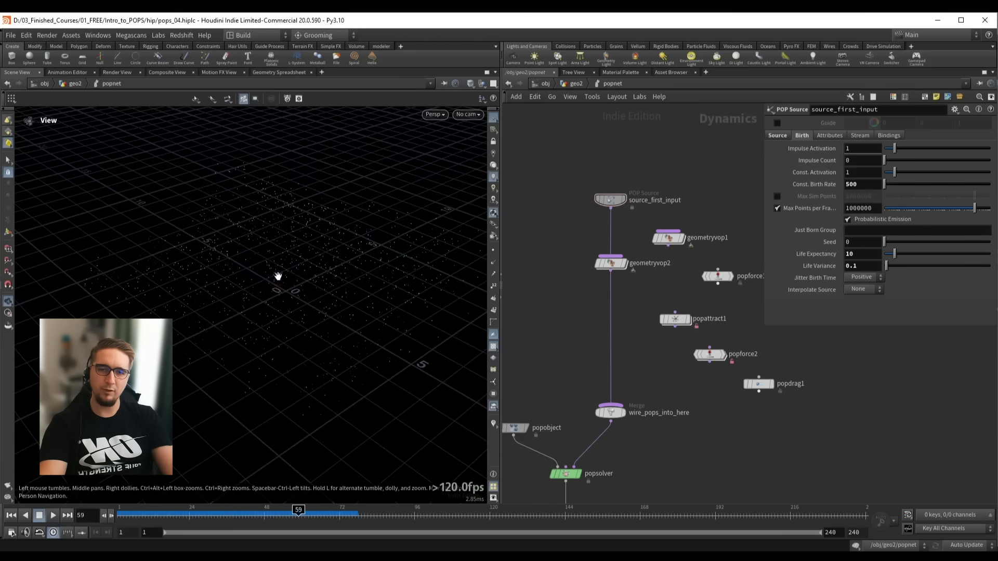
Display scatter1 in geo2, reduce its Force Total Count to 720 and return the timeline to frame 1
key("u")
left_click(610, 177)
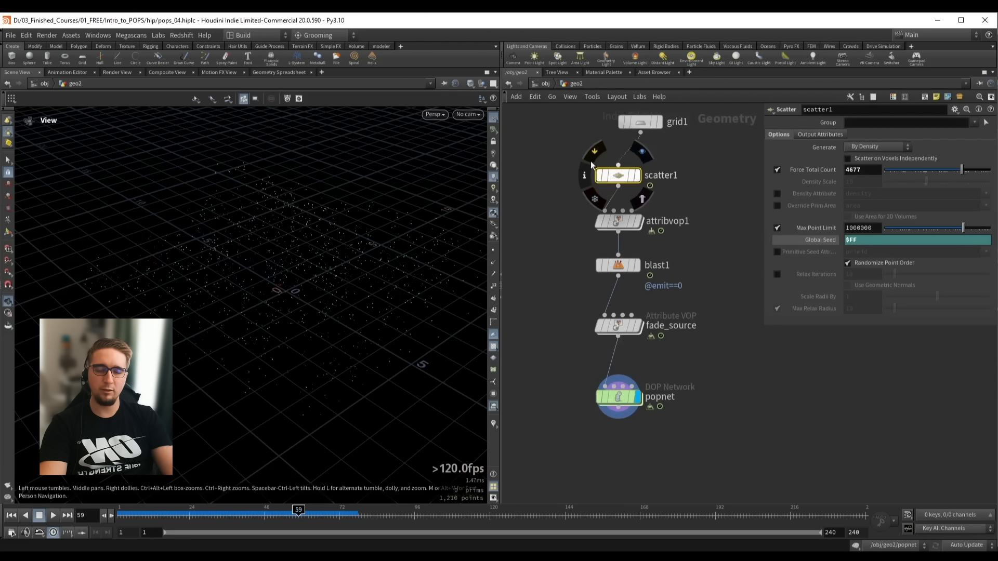
left_click(637, 175)
left_click_drag(951, 175, 945, 173)
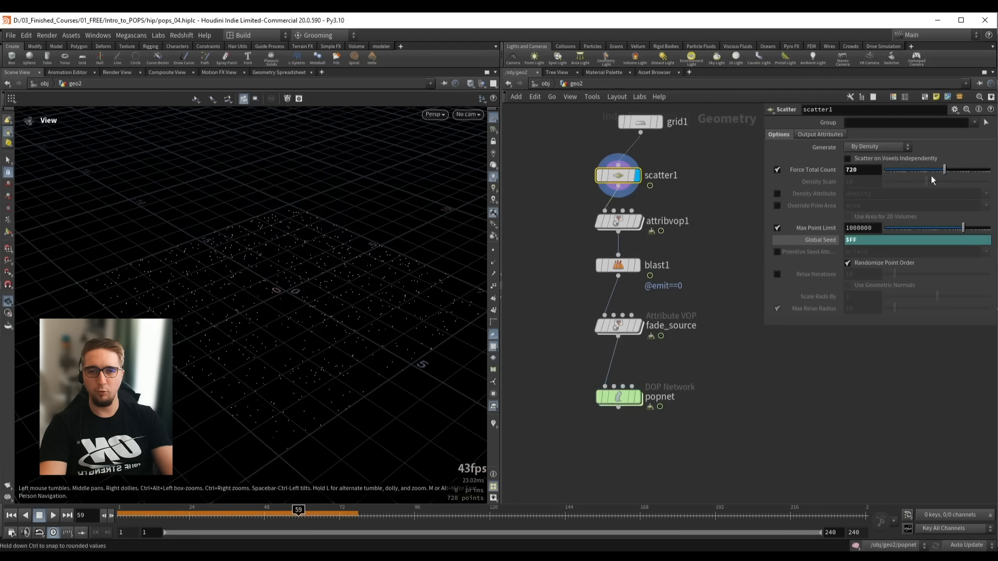
middle_click_drag(713, 345, 709, 298)
key("ctrl+Up")
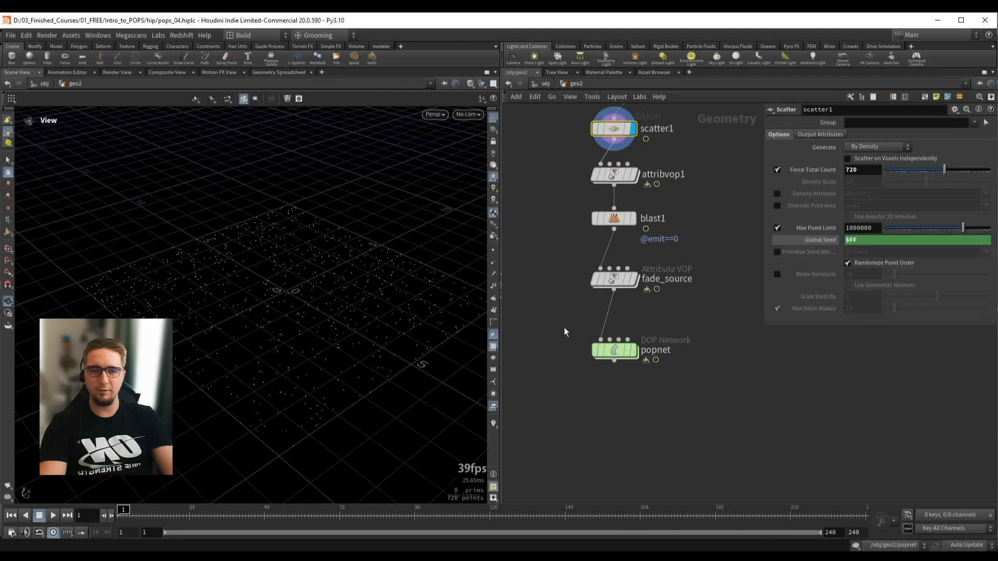
Inside popnet, examine the Emission Type options of source_first_input with Points selected
double_click(614, 350)
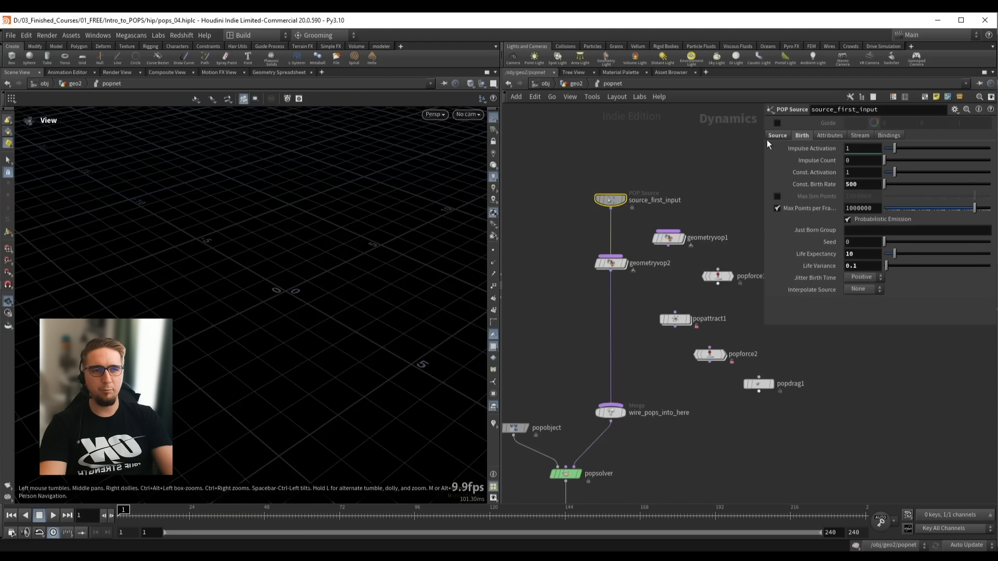
left_click(776, 136)
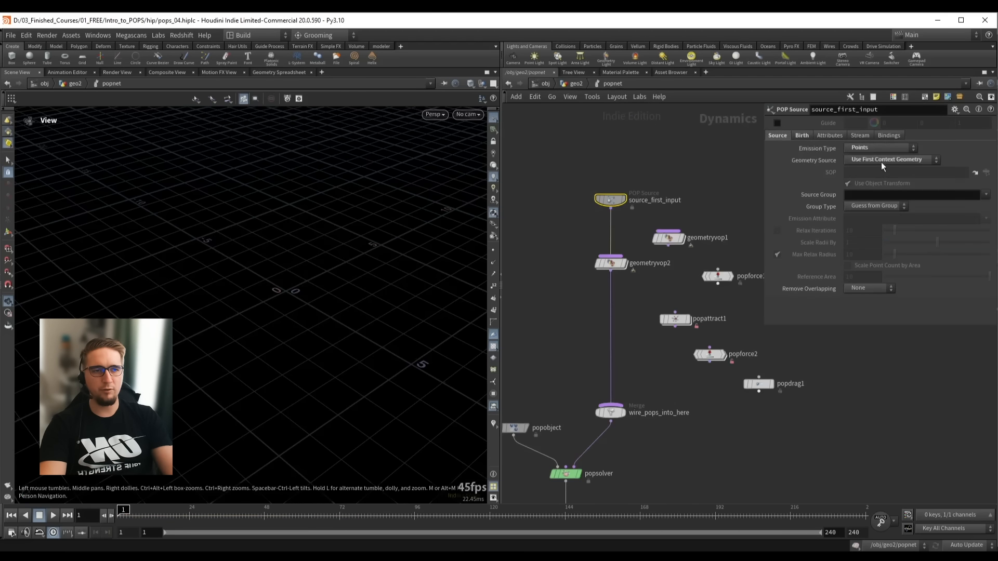
left_click(855, 149)
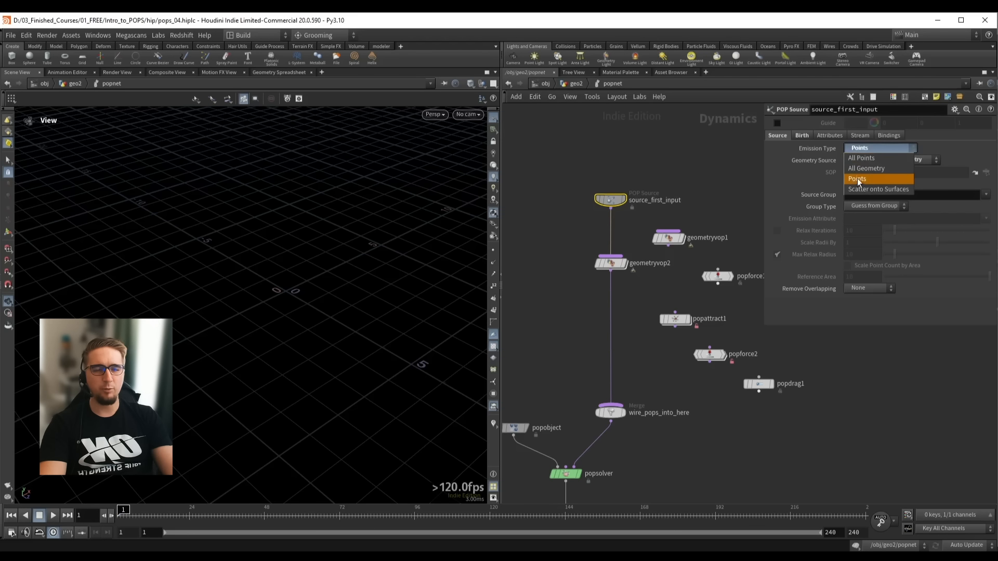
left_click(881, 148)
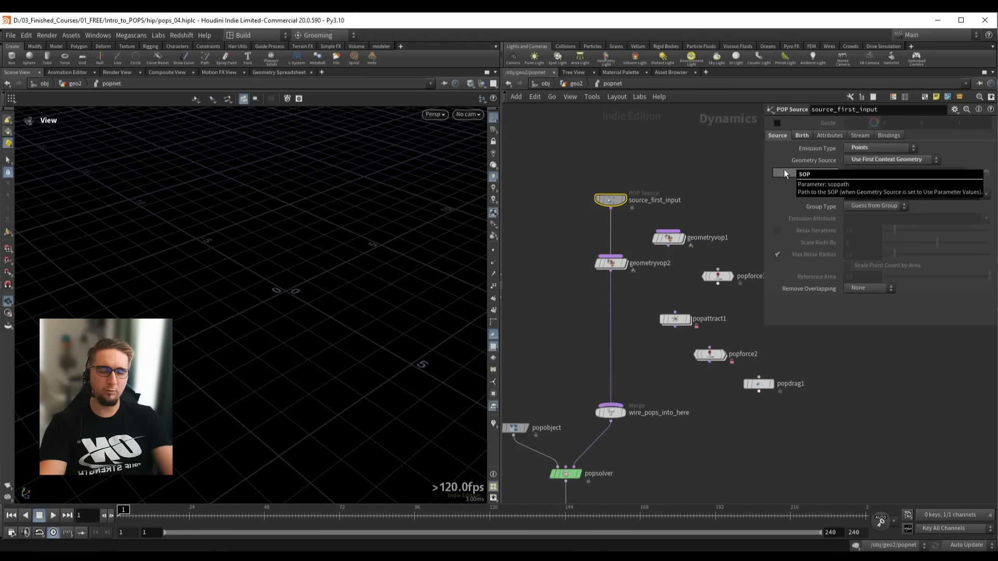
left_click(872, 149)
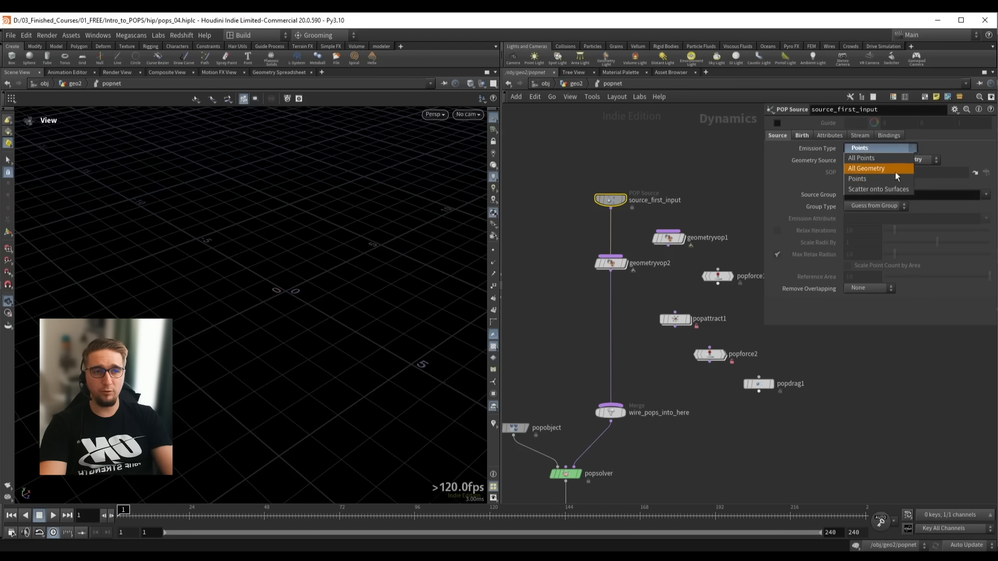
left_click(861, 180)
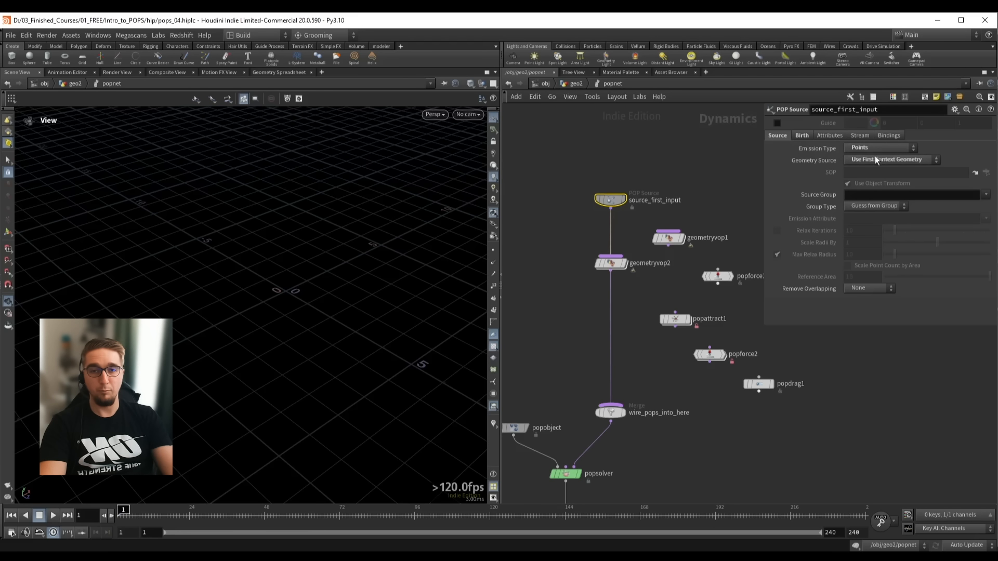
left_click_drag(329, 285, 311, 294)
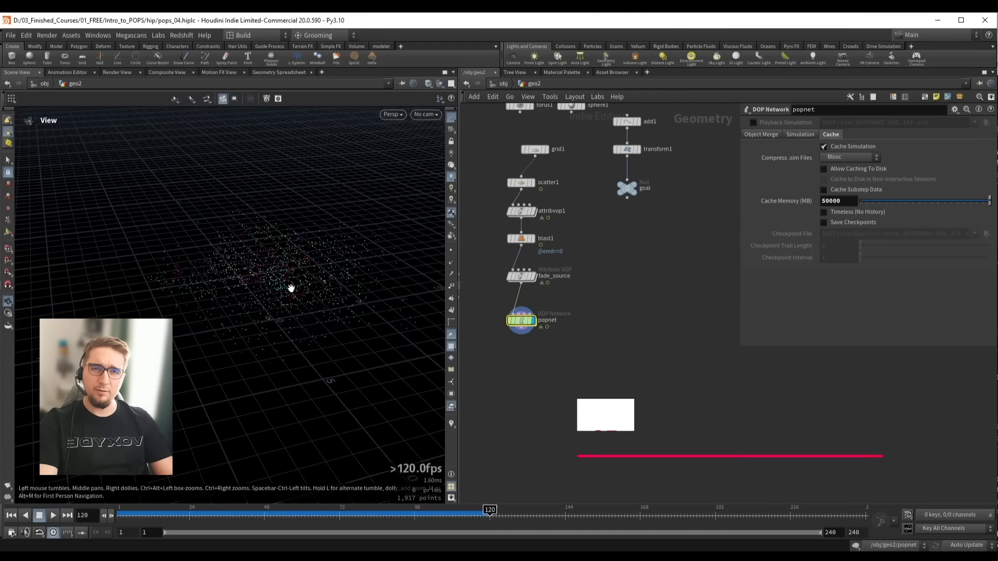
mouse_move(285, 288)
left_mouse_down()
mouse_move(270, 291)
mouse_move(288, 295)
left_mouse_up()
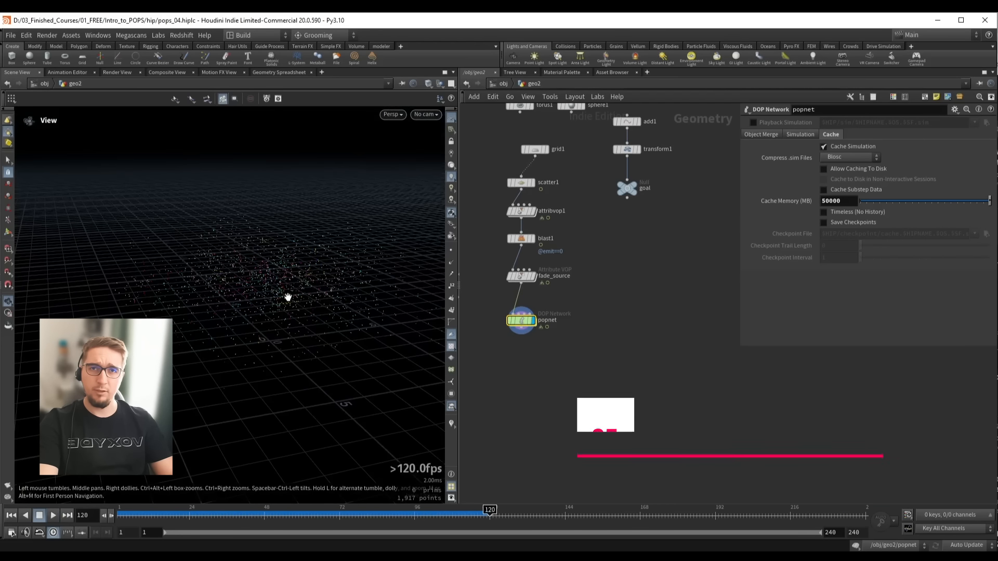
Return the timeline to frame 1, add a polygon Circle node beside popnet in geo2 and display it
middle_click_drag(621, 269, 613, 170)
key("ctrl+Up")
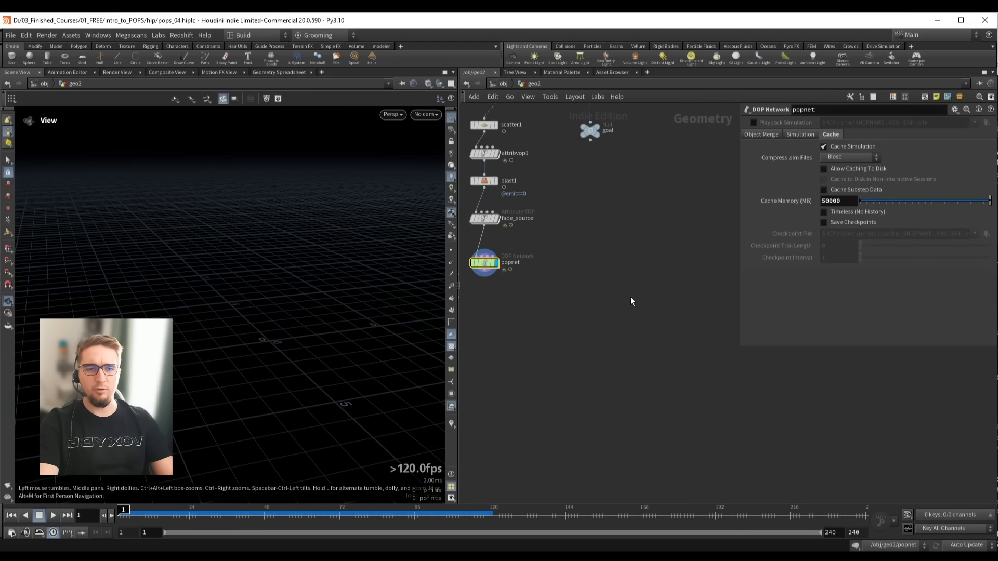
key("Tab")
type("cir")
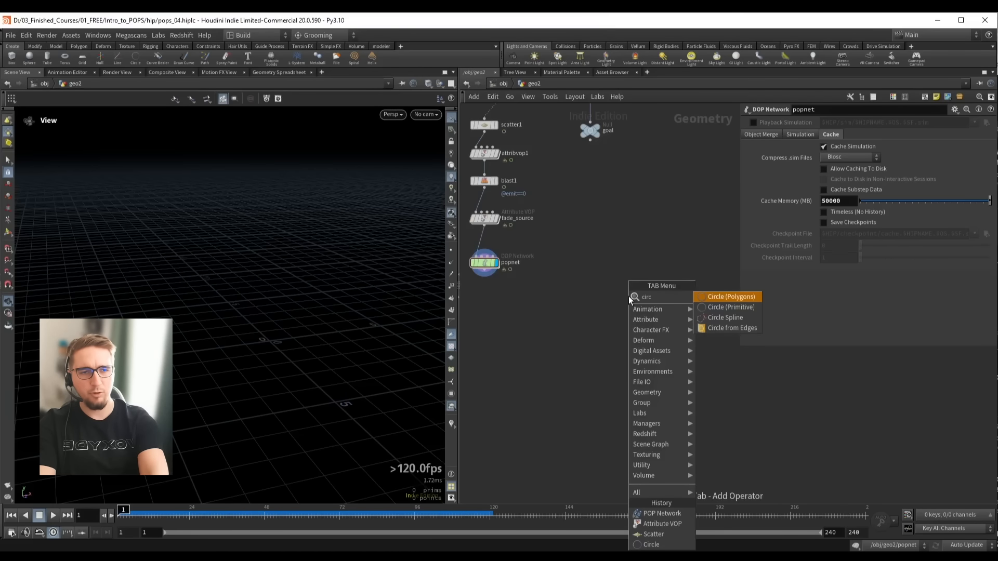
key("Return")
left_click(629, 296)
left_click(641, 295)
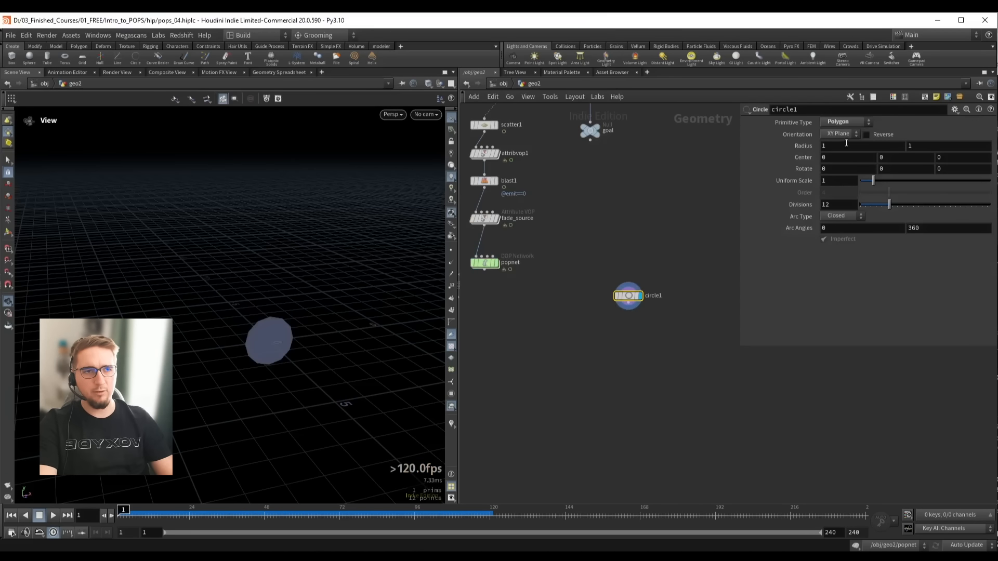
Set circle1's orientation to ZX Plane and raise its divisions to 50
left_click(842, 165)
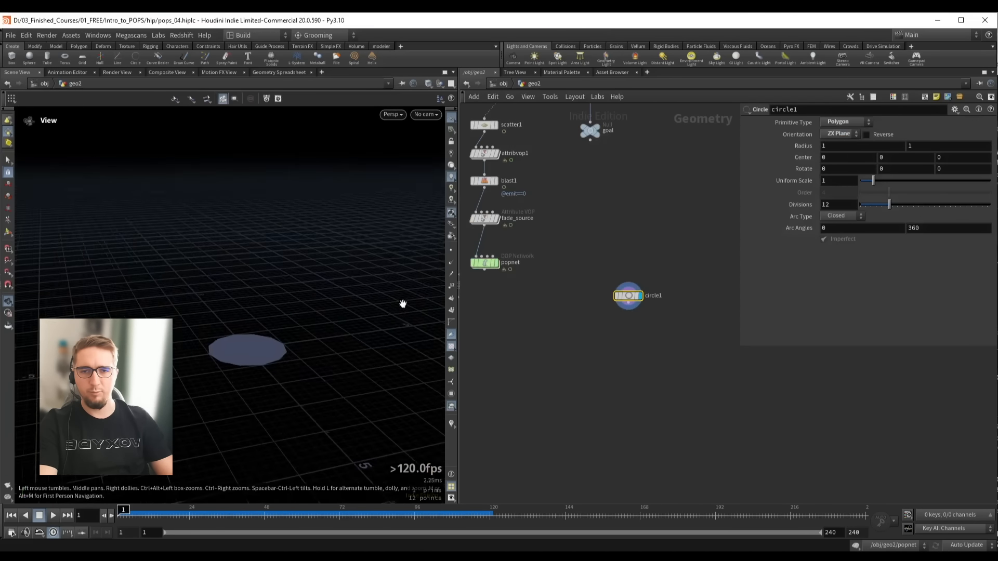
scroll(257, 343, "up", 5)
middle_click_drag(257, 336, 281, 313)
key("shift+w")
left_click_drag(250, 318, 249, 331)
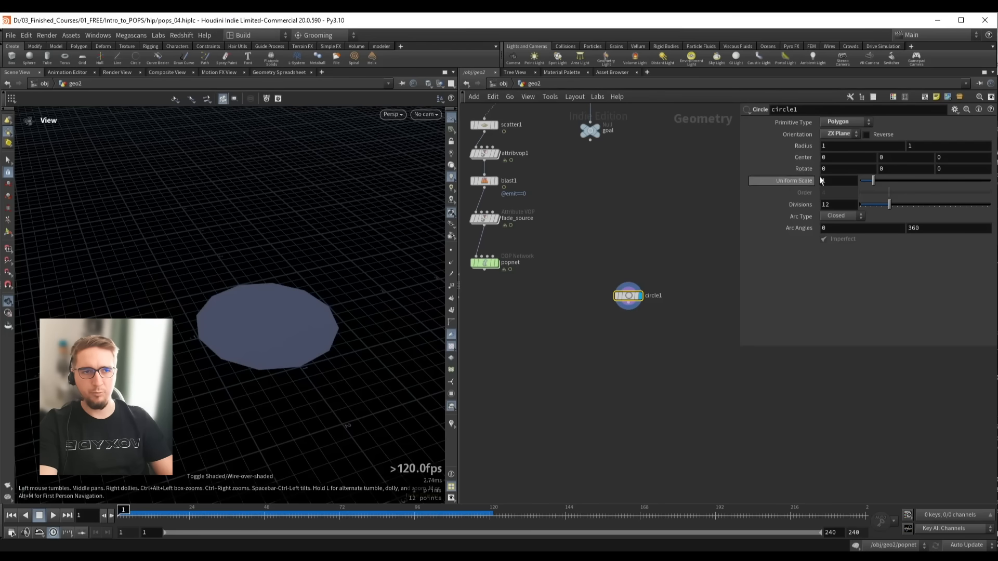
left_click_drag(889, 205, 990, 204)
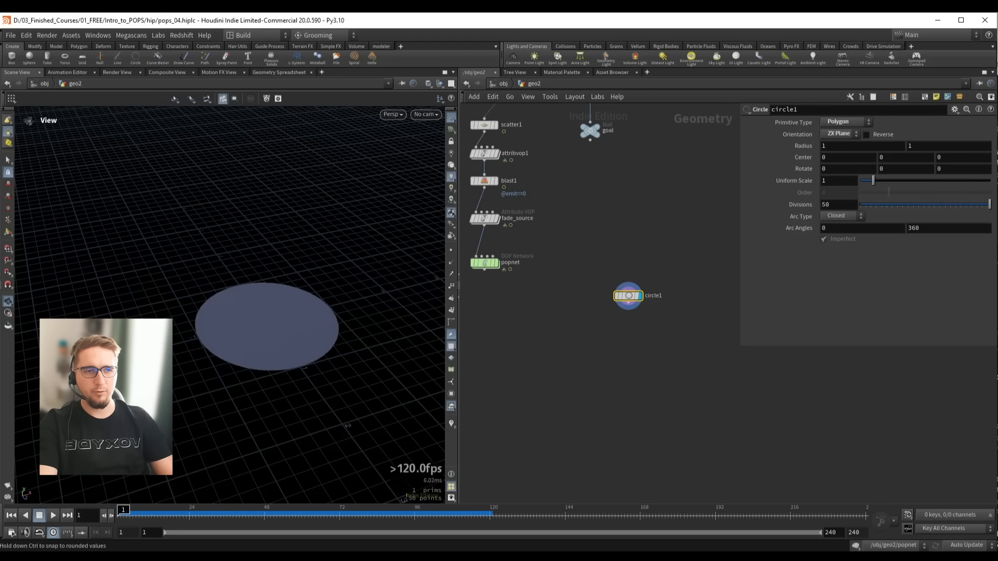
Set circle1's Uniform Scale to 0.25
left_click_drag(873, 181, 864, 182)
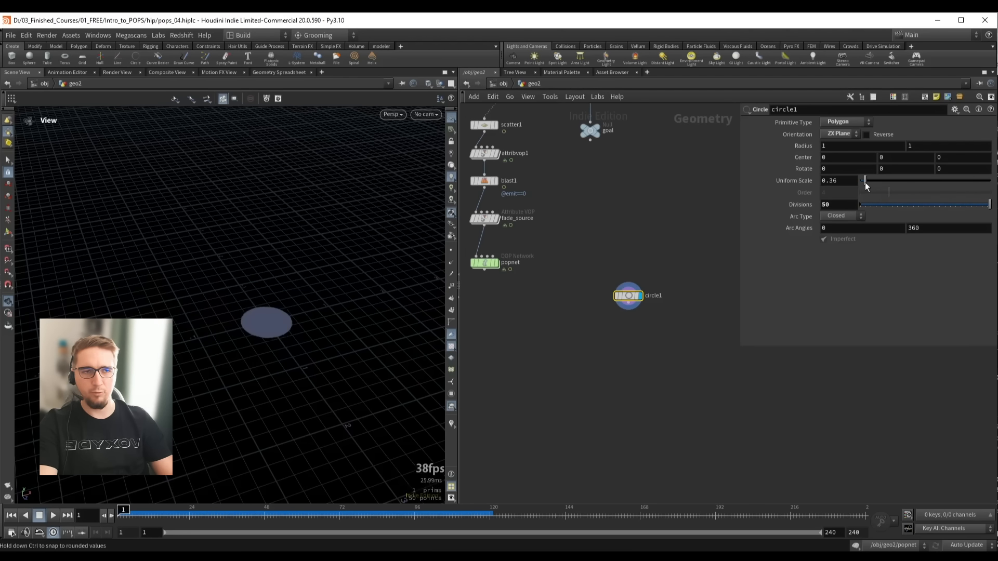
double_click(833, 184)
type("0.25")
key("Return")
scroll(321, 298, "up", 2)
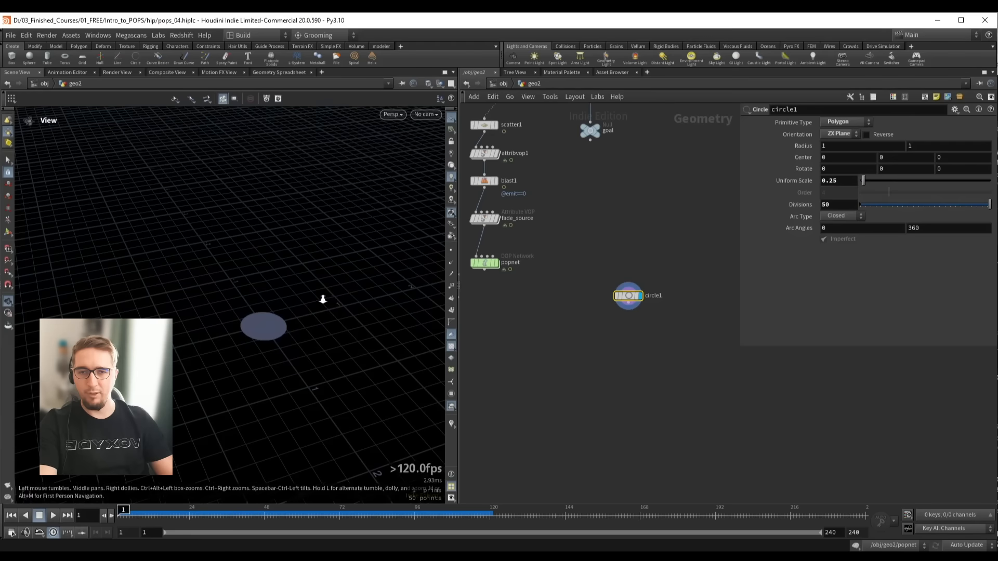
mouse_move(272, 299)
left_mouse_down()
mouse_move(265, 304)
mouse_move(280, 309)
mouse_move(263, 301)
mouse_move(274, 311)
left_mouse_up()
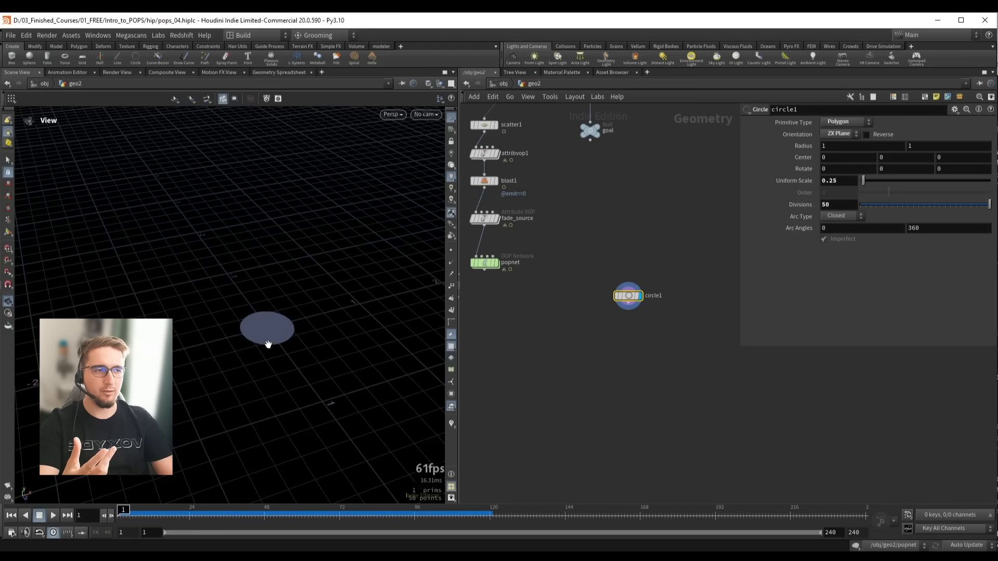
right_click_drag(271, 329, 331, 311)
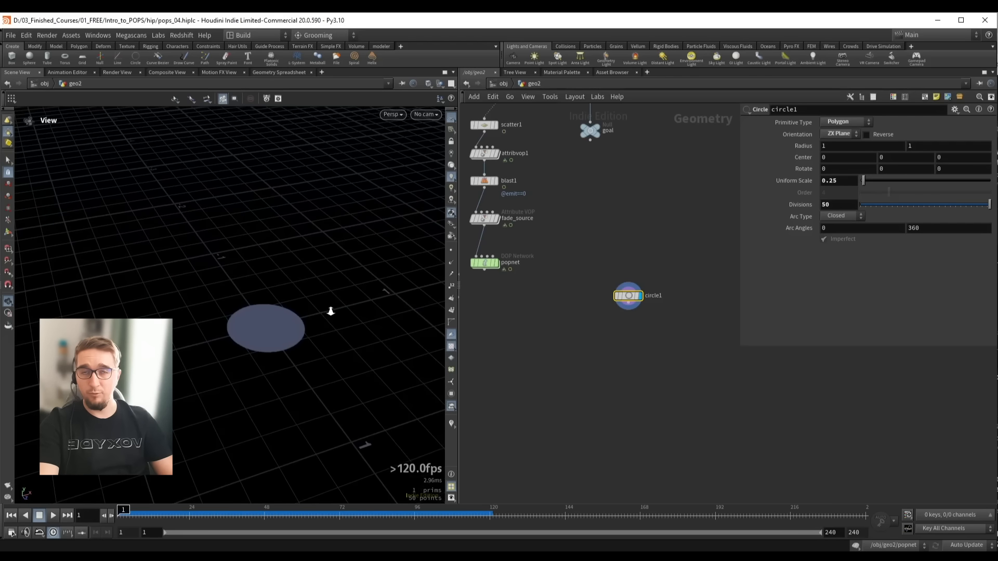
Add a Scatter node below circle1 and disable its Relax Iterations and Max Point Limit
scroll(640, 298, "up", 5)
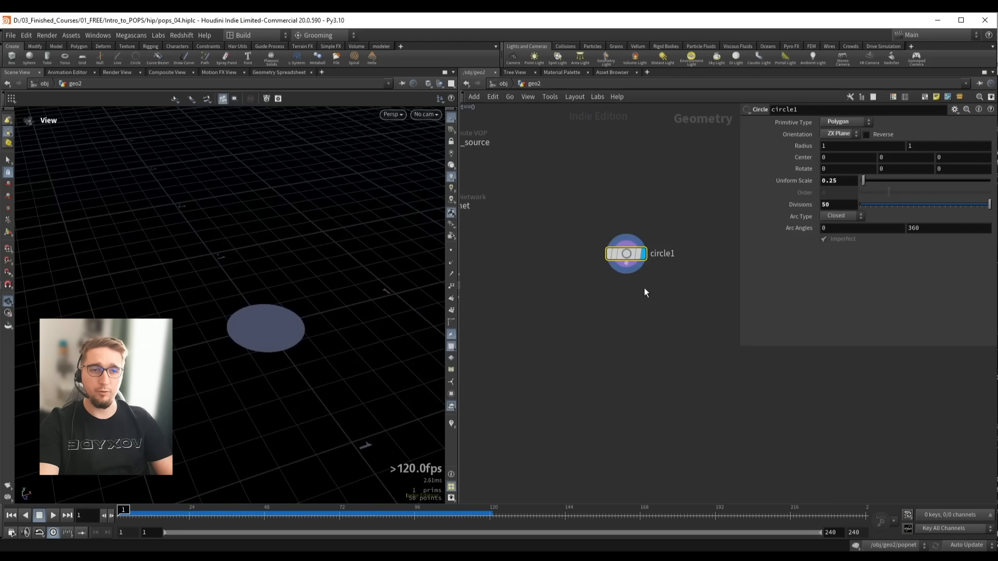
key("Tab")
type("scat")
key("Return")
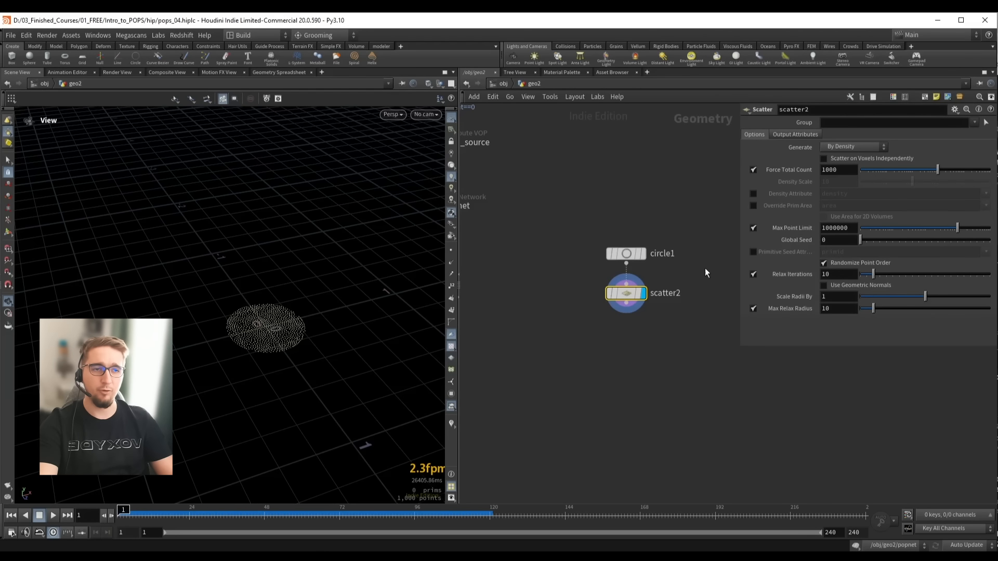
left_click(753, 274)
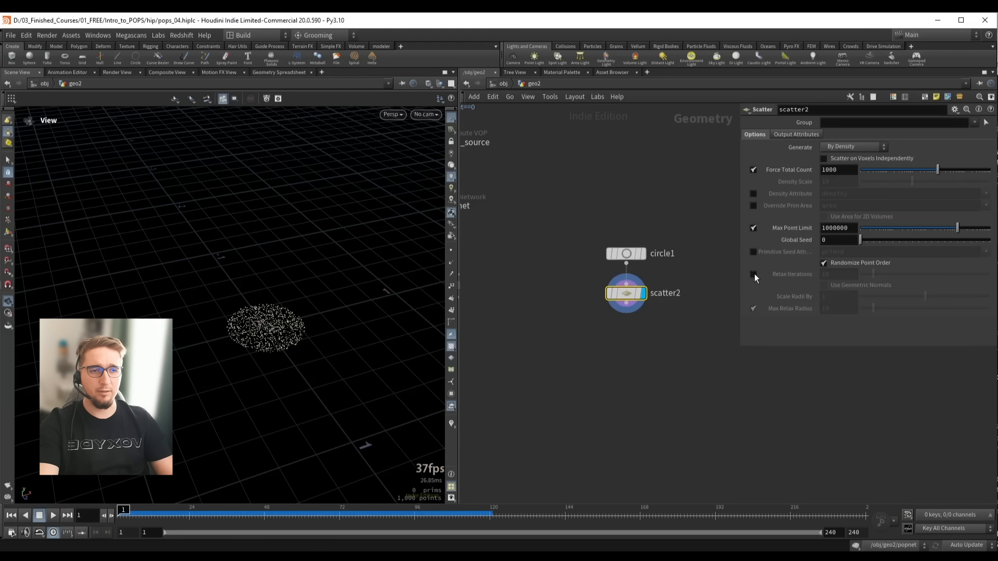
left_click(753, 228)
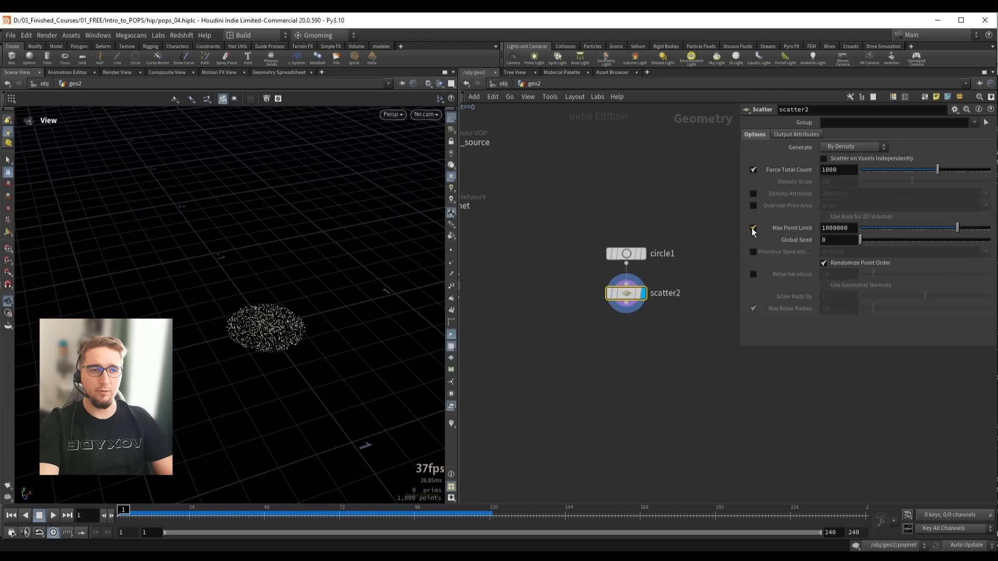
Reduce the Force Total Count of scatter2 to 50
left_click_drag(299, 310, 321, 305)
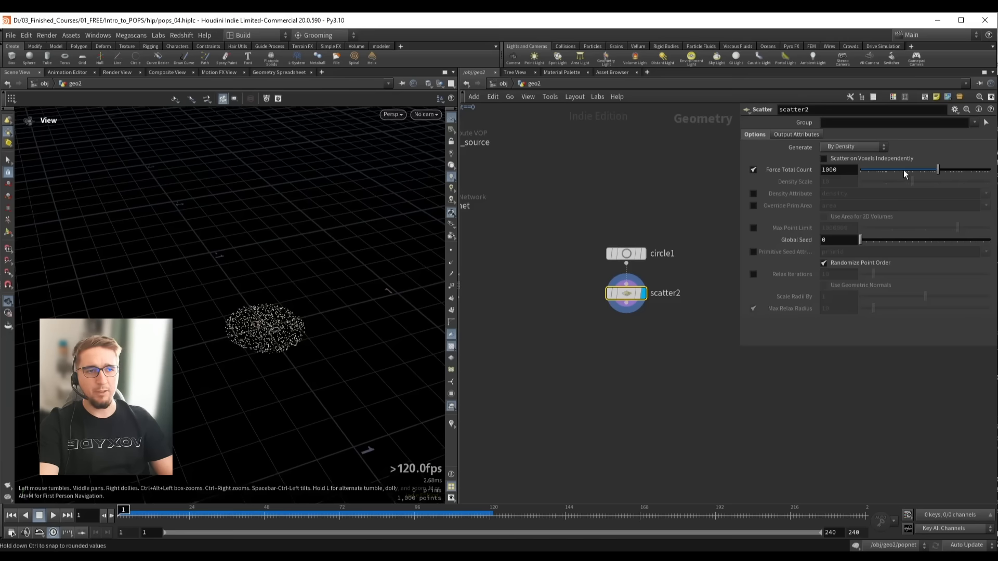
left_click_drag(904, 171, 905, 171)
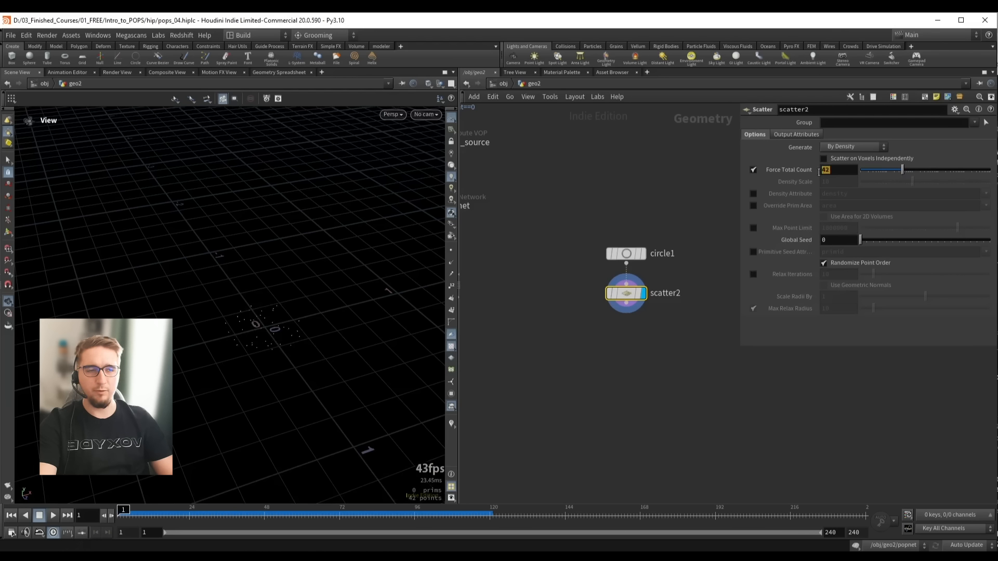
left_click_drag(330, 282, 289, 305)
middle_click_drag(625, 338, 618, 310)
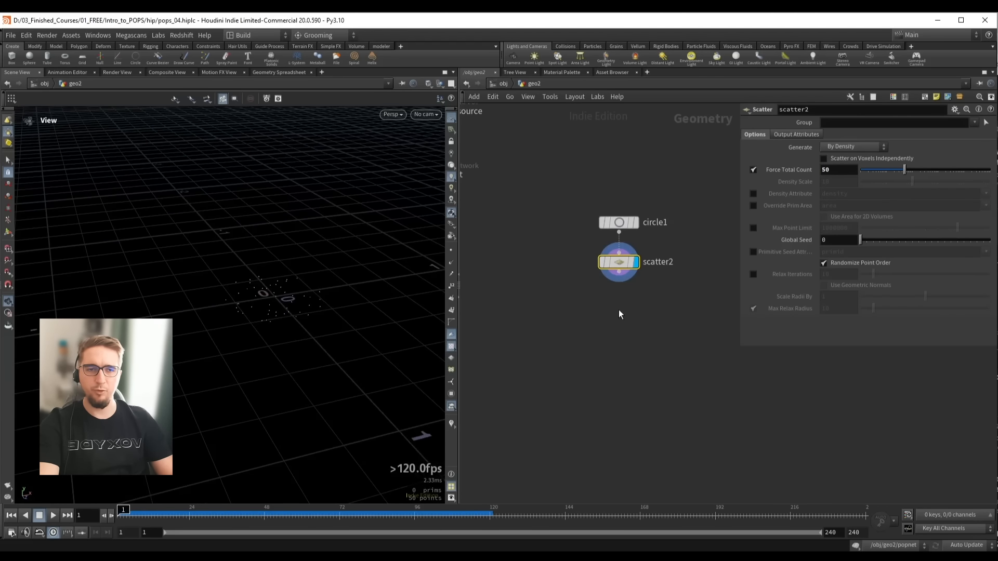
Add an Attribute VOP node below scatter2 and name it set_v
key("Tab")
key("Escape")
left_click(618, 306)
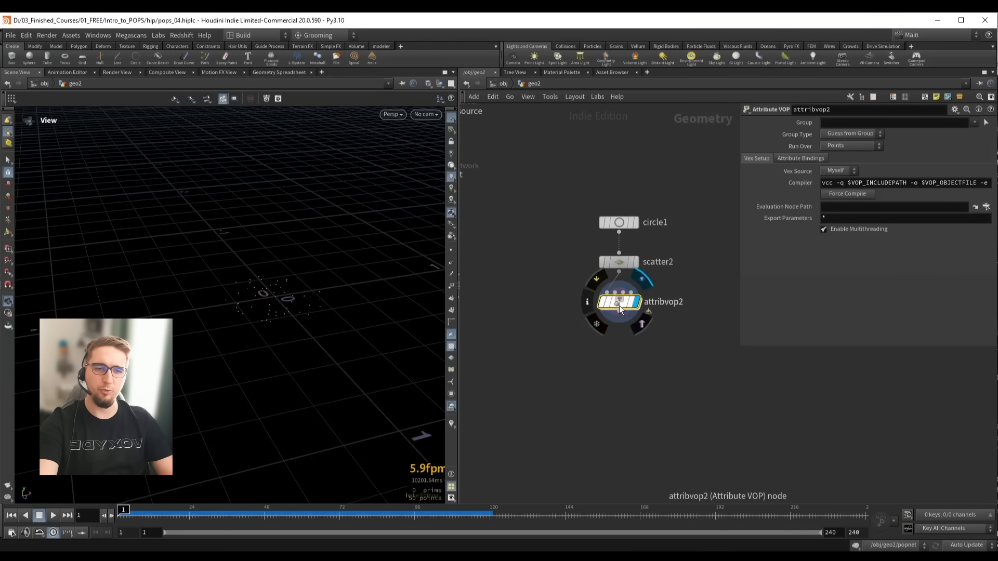
double_click(653, 311)
type("set_")
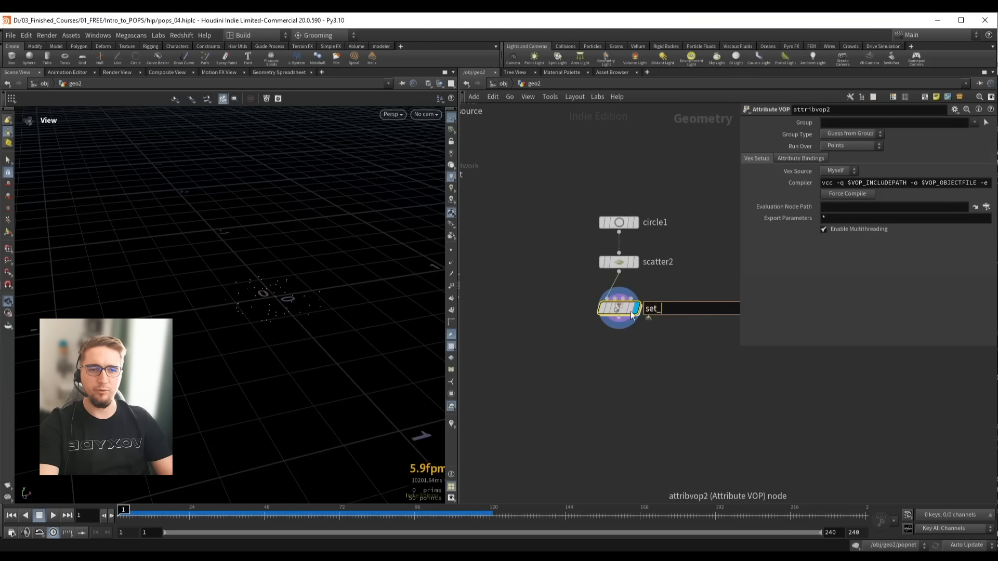
type("v")
key("Return")
Inside set_v, add a Subtract node that takes the P output of geometryvopglobal1 as its first input
double_click(618, 309)
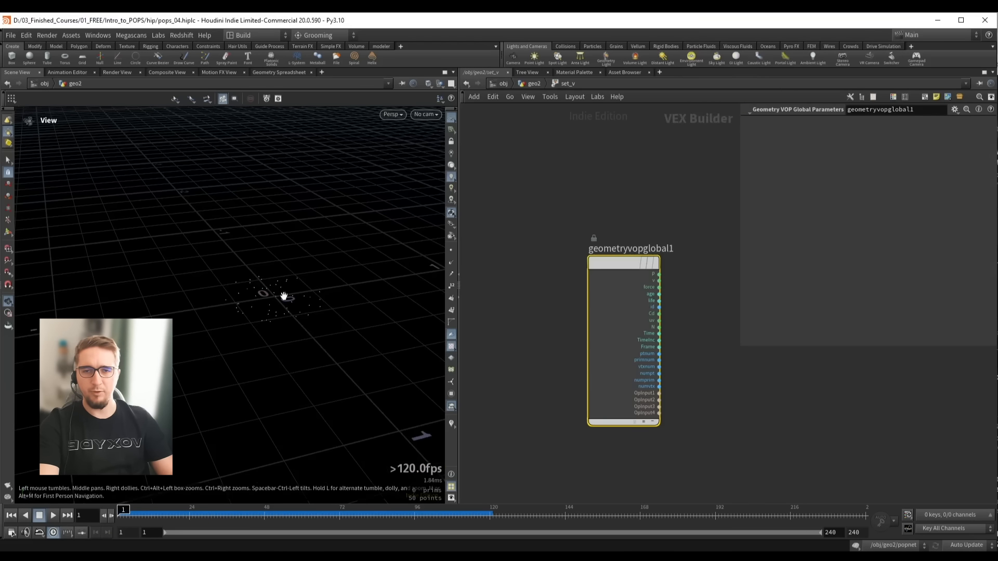
left_click_drag(284, 296, 257, 290)
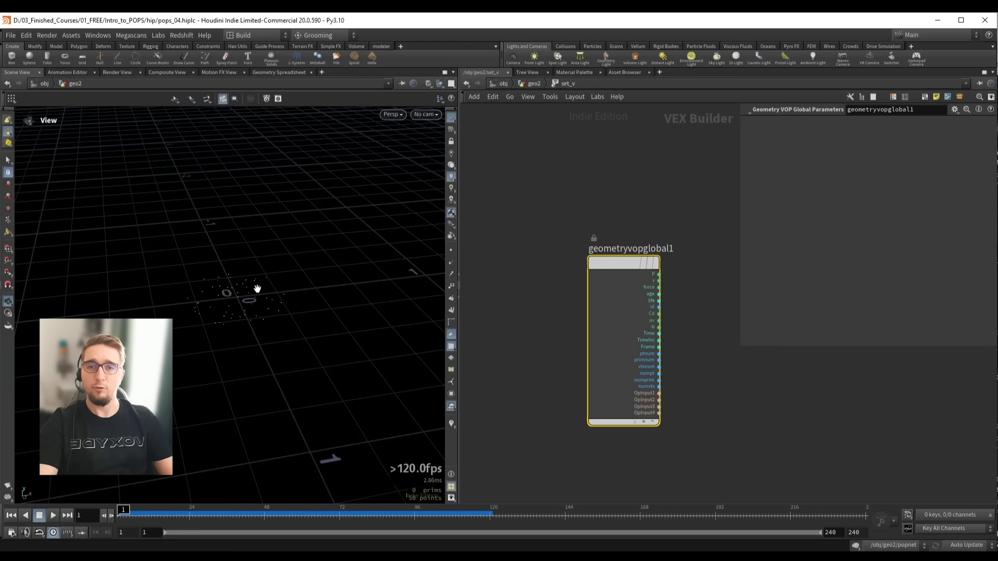
left_click_drag(267, 301, 305, 285)
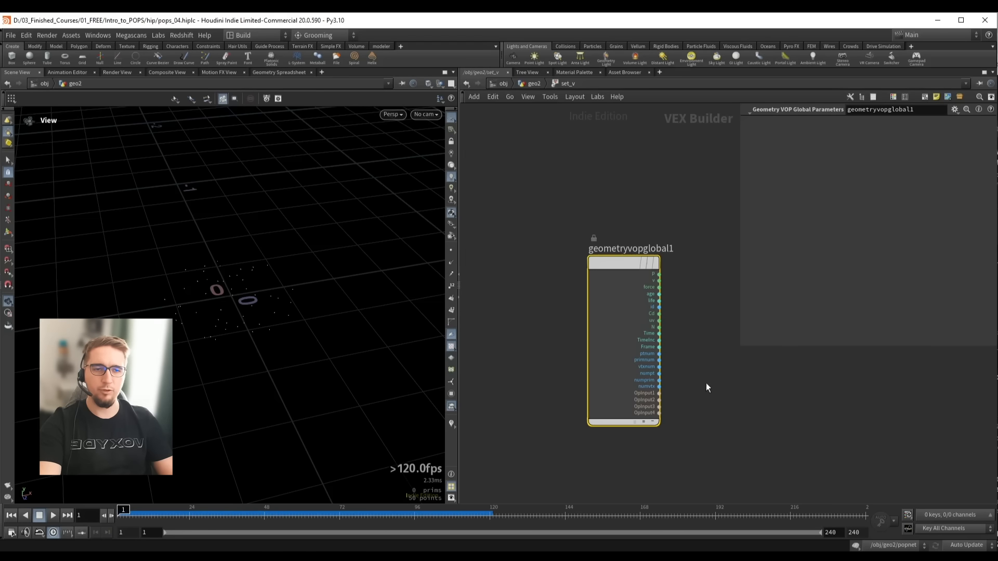
middle_click_drag(706, 388, 592, 359)
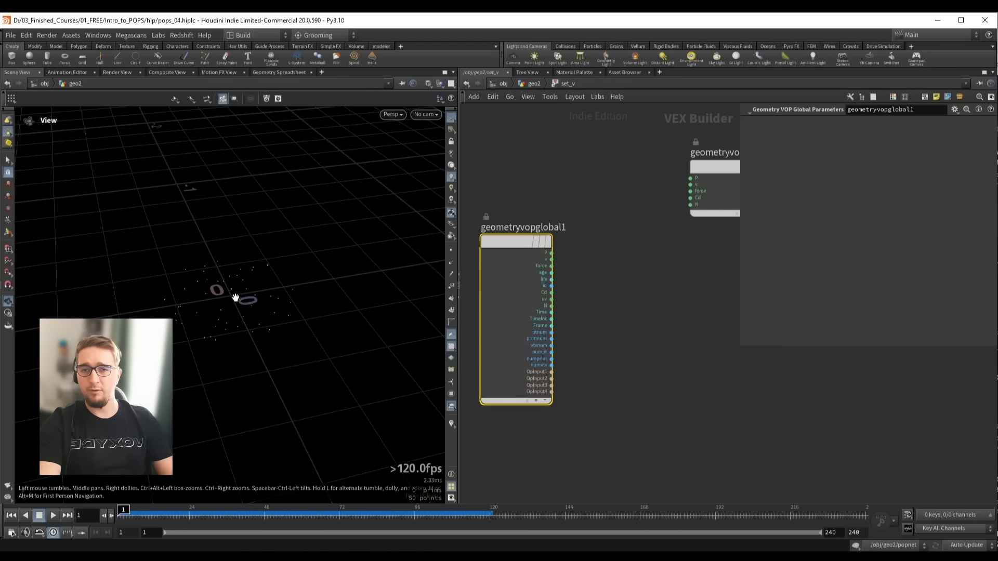
left_click_drag(552, 252, 606, 286)
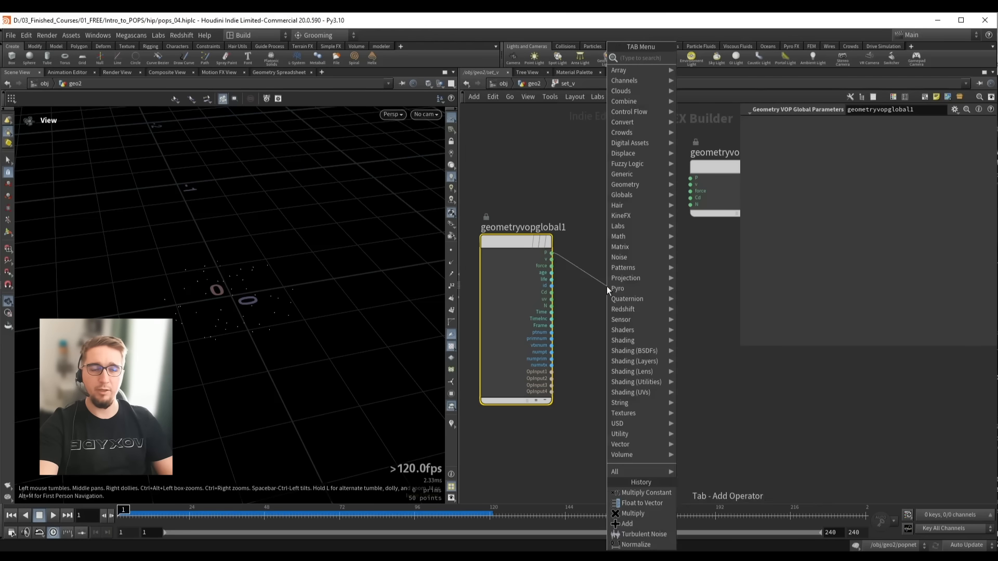
type("sub")
key("Down")
key("Return")
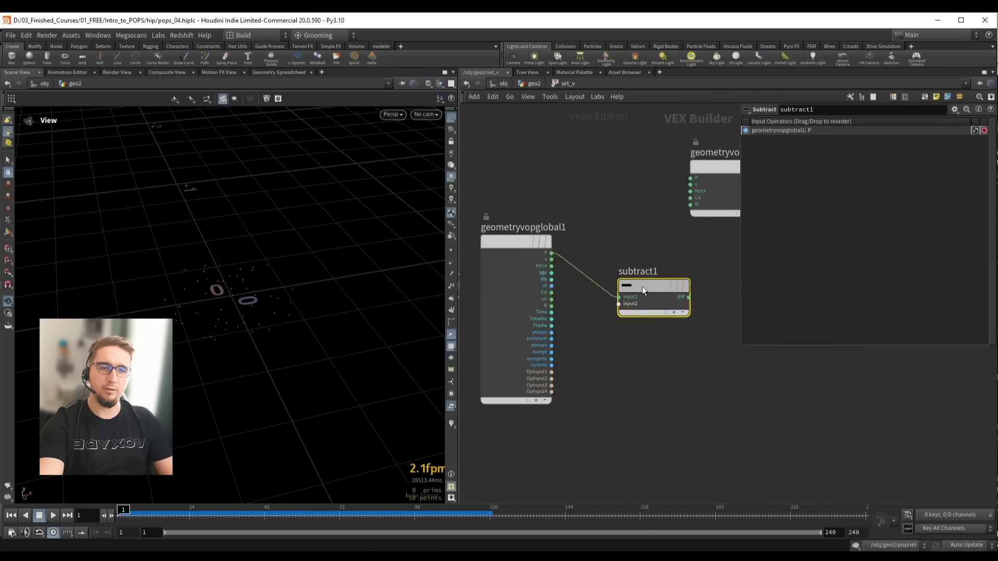
Create a Constant for subtract1's second input and set its type to 3 Floats (vector)
right_click(610, 300)
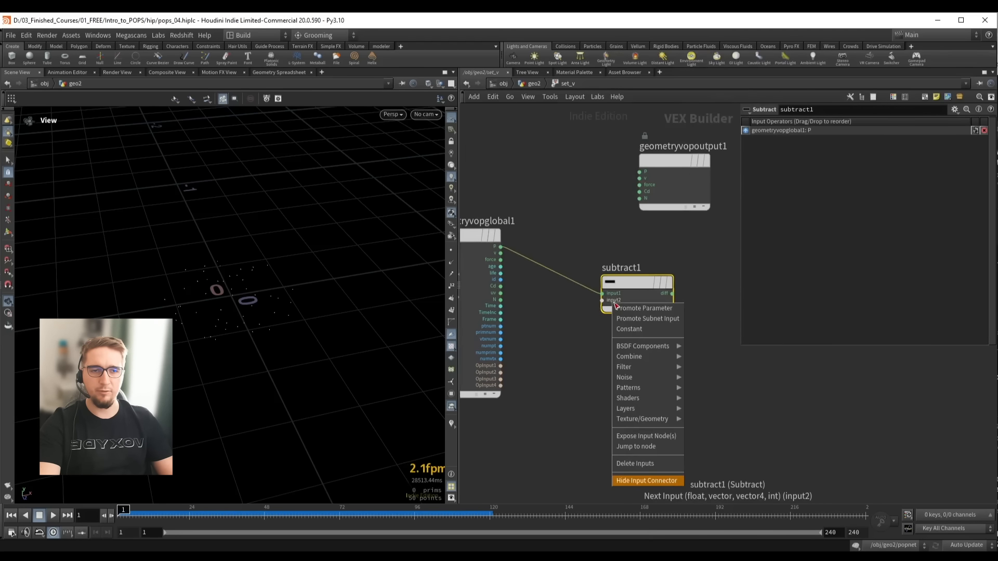
left_click(634, 324)
left_click_drag(553, 281, 563, 319)
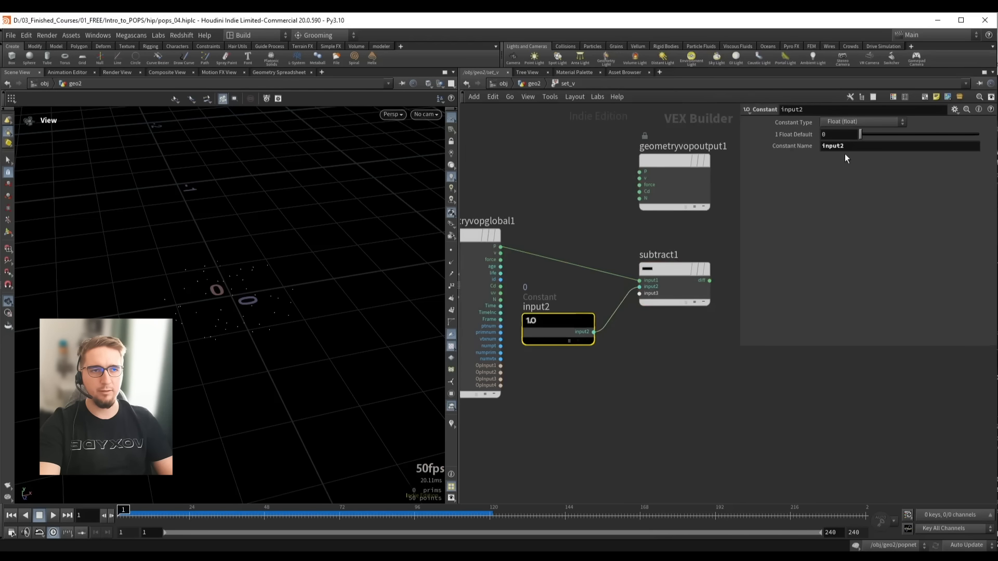
left_click(842, 122)
left_click(851, 194)
Connect subtract1's diff to the v input of geometryvopoutput1 and check set_v's point attributes in geo2
middle_click_drag(684, 193, 548, 203)
left_click_drag(547, 206, 689, 243)
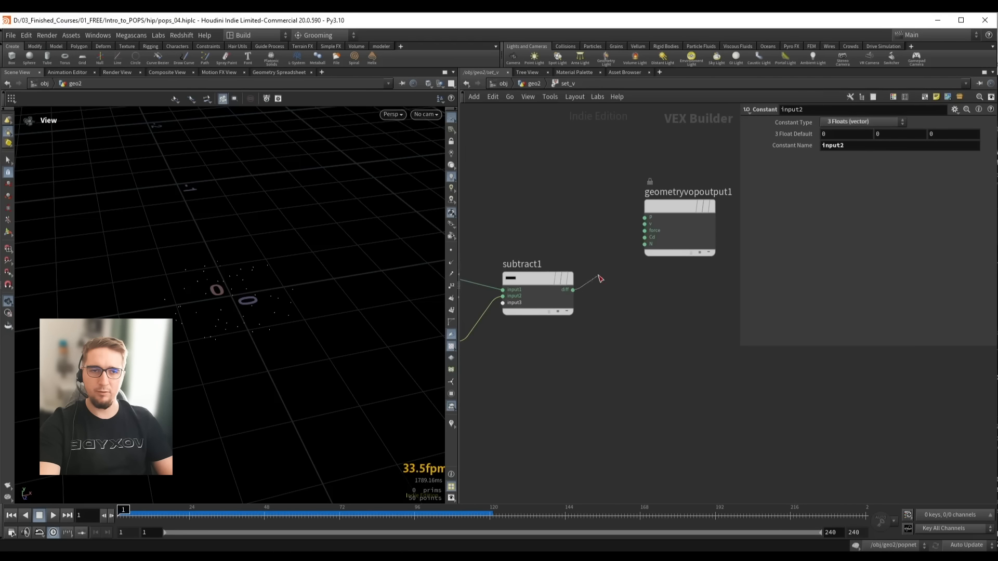
key("u")
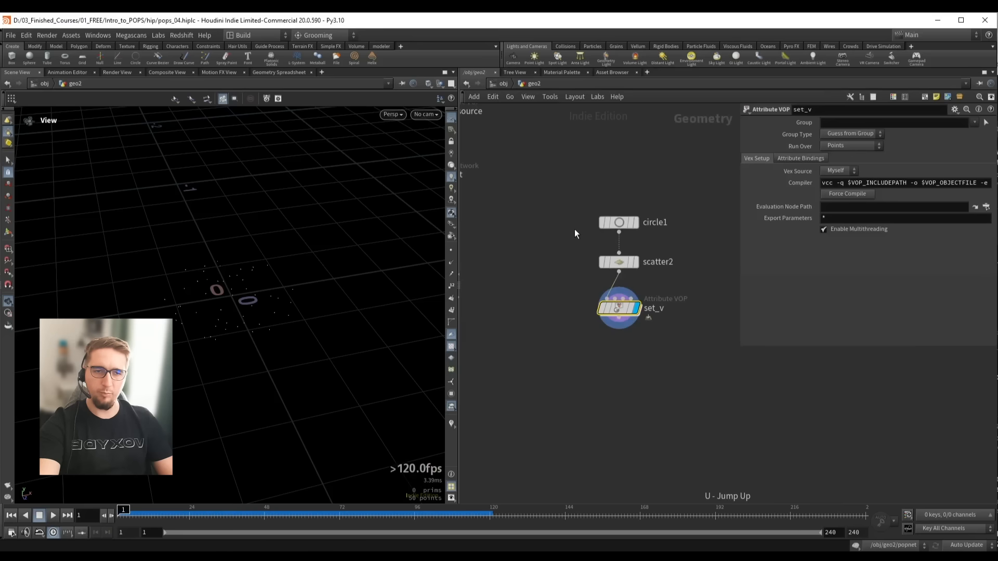
left_click(587, 310)
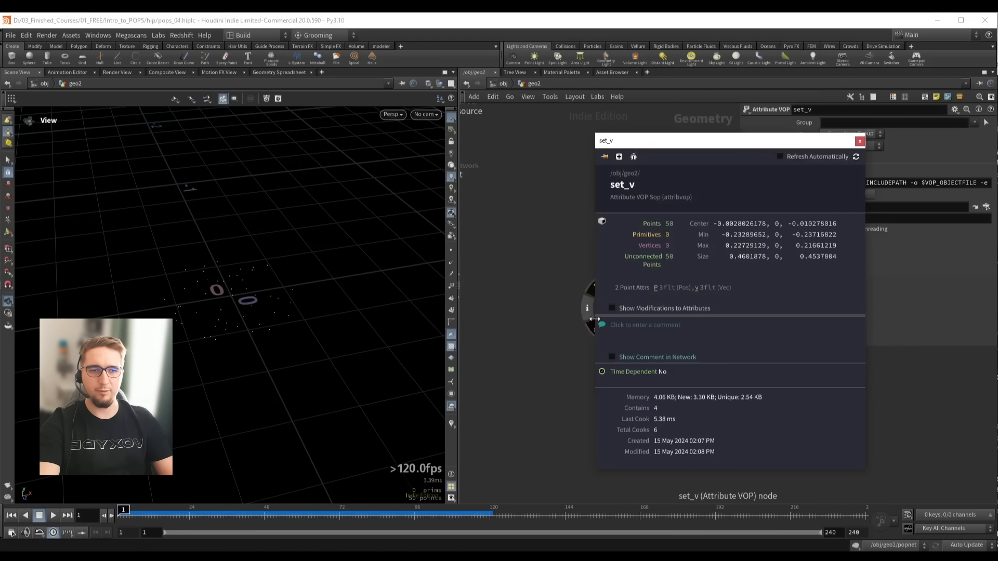
left_click(696, 290)
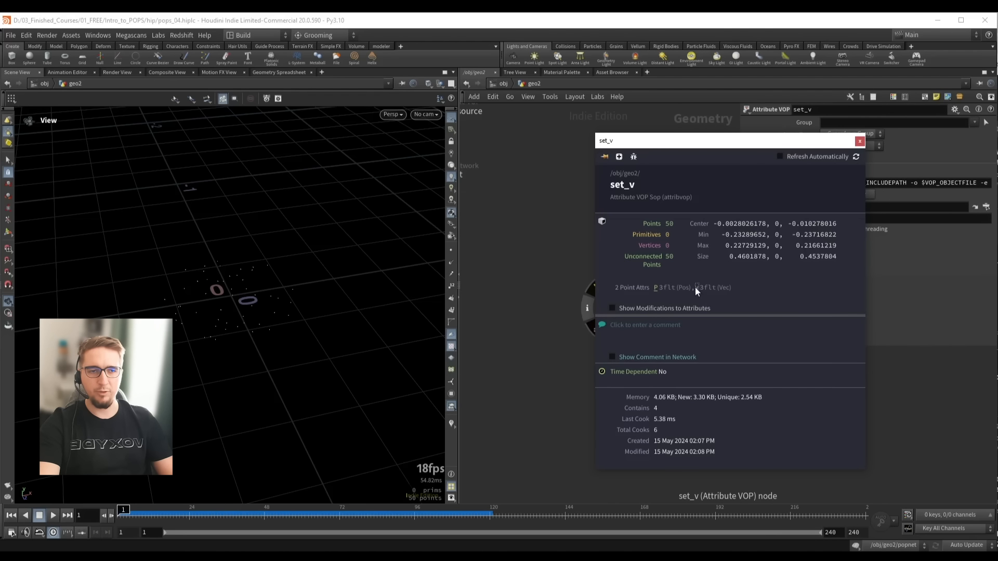
Enable the scene's v visualizer to show the velocity vectors of the scattered points
left_click(452, 423)
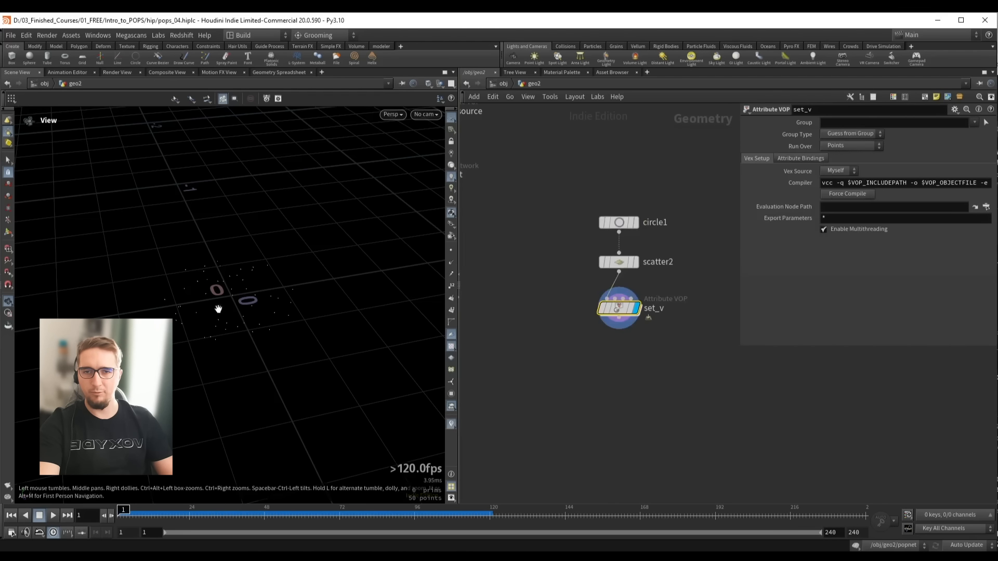
right_click(452, 425)
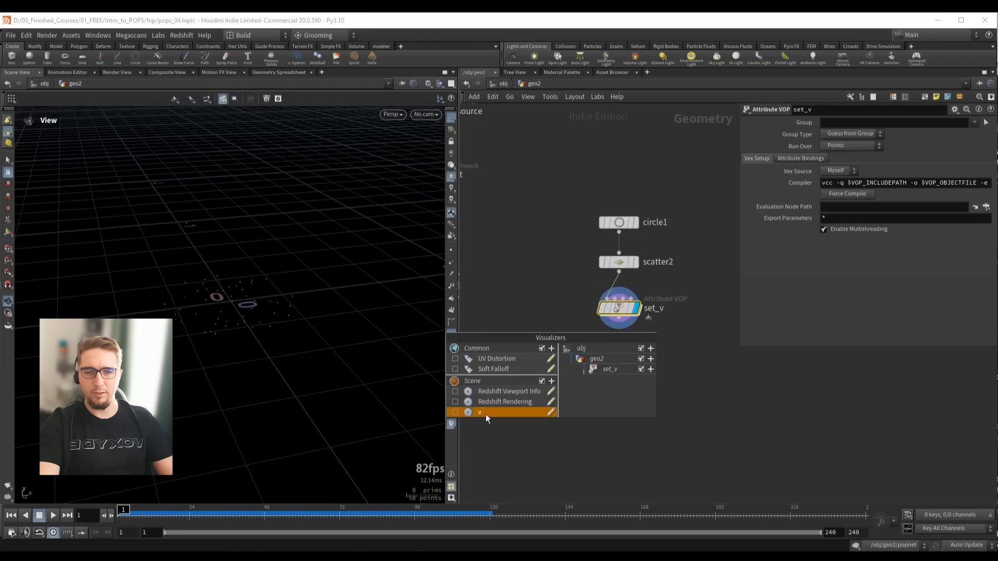
left_click(485, 413)
left_click_drag(223, 294, 253, 317)
Reopen set_v and examine how the input2 constant and P feed the subtraction
double_click(633, 310)
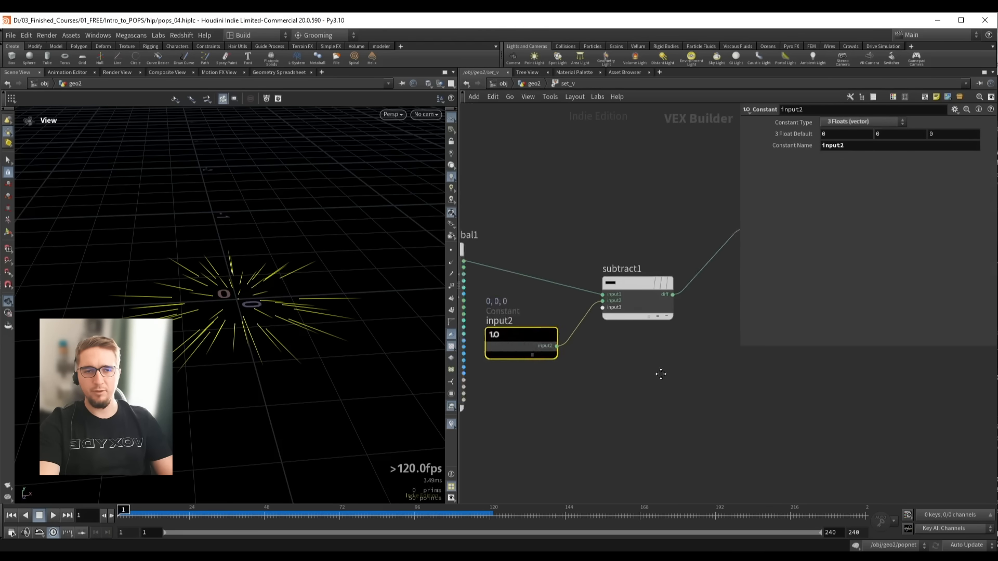
left_click_drag(659, 392, 588, 329)
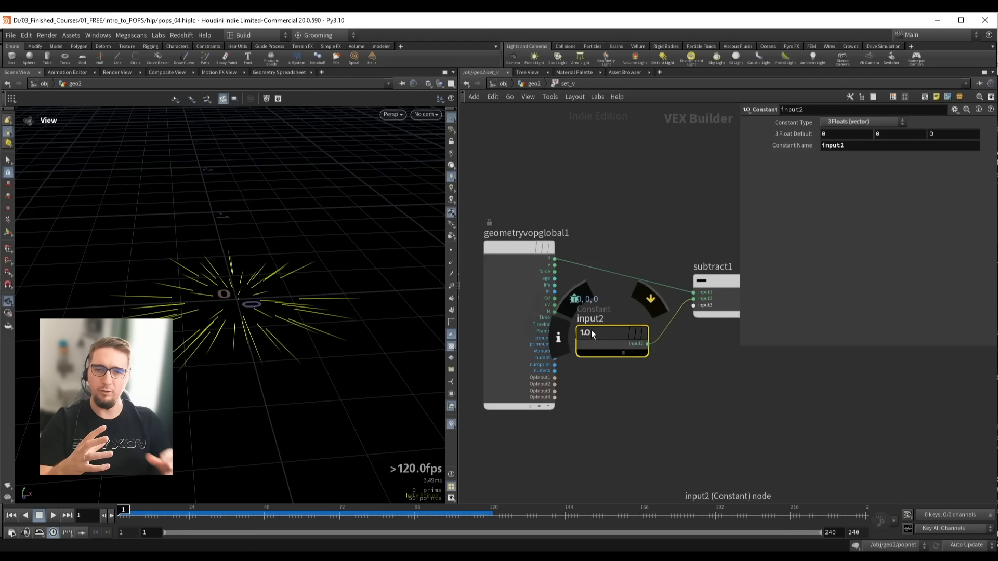
Set the Y component of the input2 constant to -0.21 so the velocity vectors tilt upward
left_click_drag(286, 289, 242, 303)
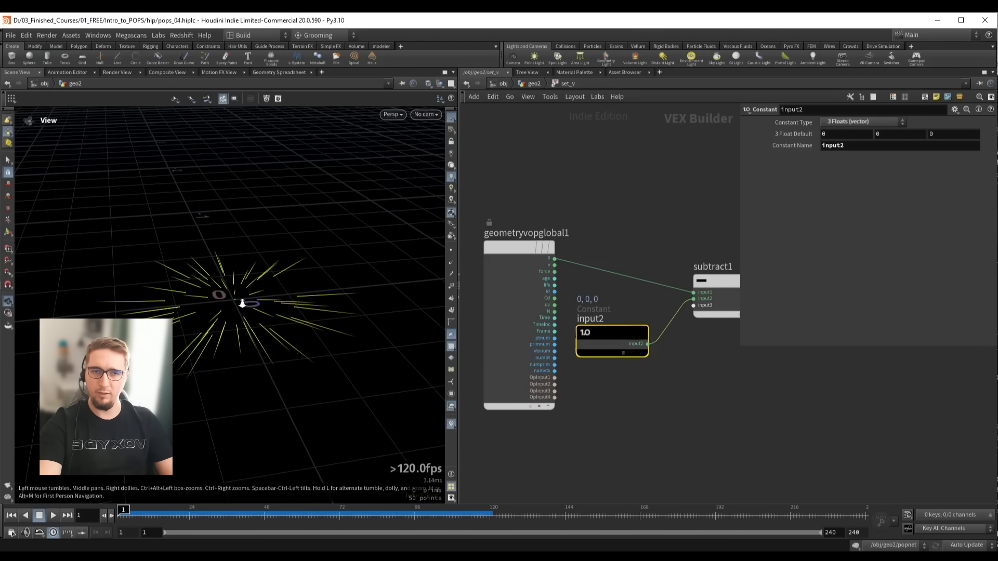
left_click(894, 135)
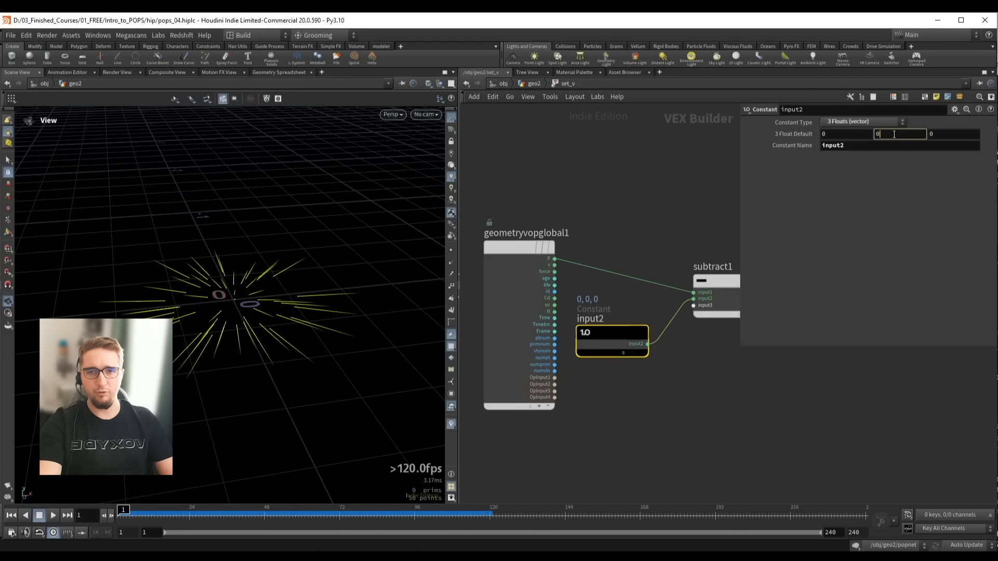
key("BackSpace")
type("-0.2")
key("Return")
left_click_drag(339, 258, 229, 268)
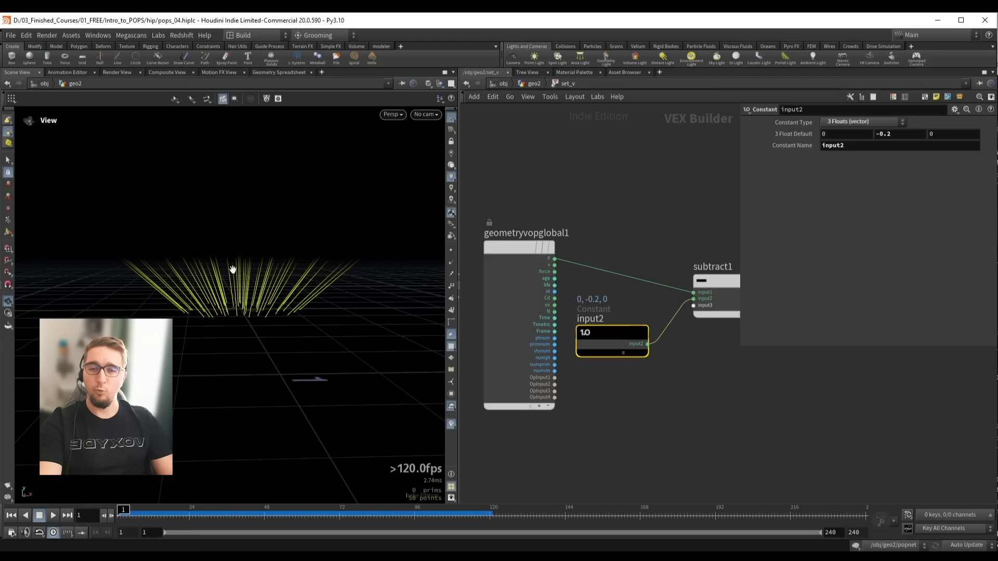
left_click_drag(253, 262, 235, 284)
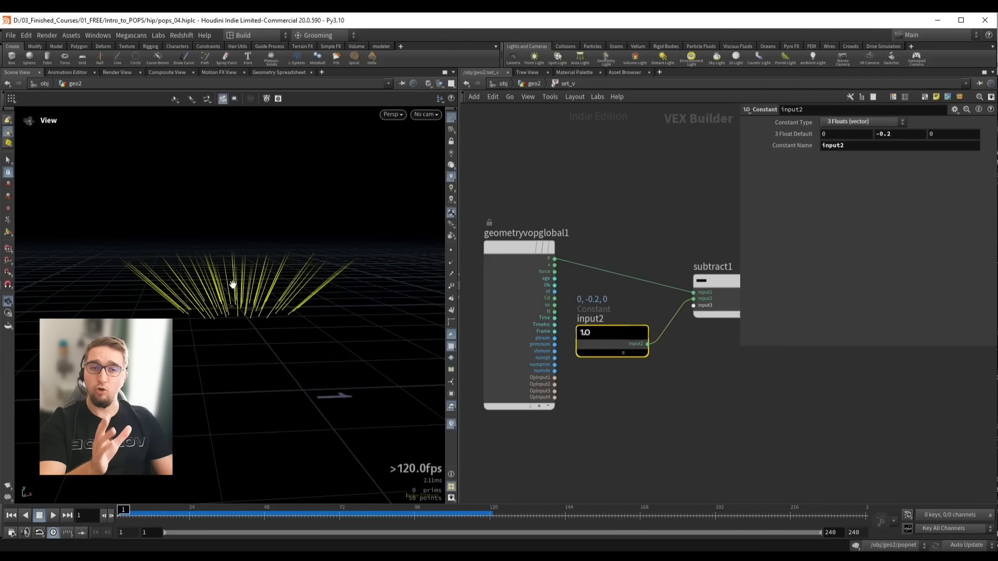
middle_click_drag(907, 134, 890, 160)
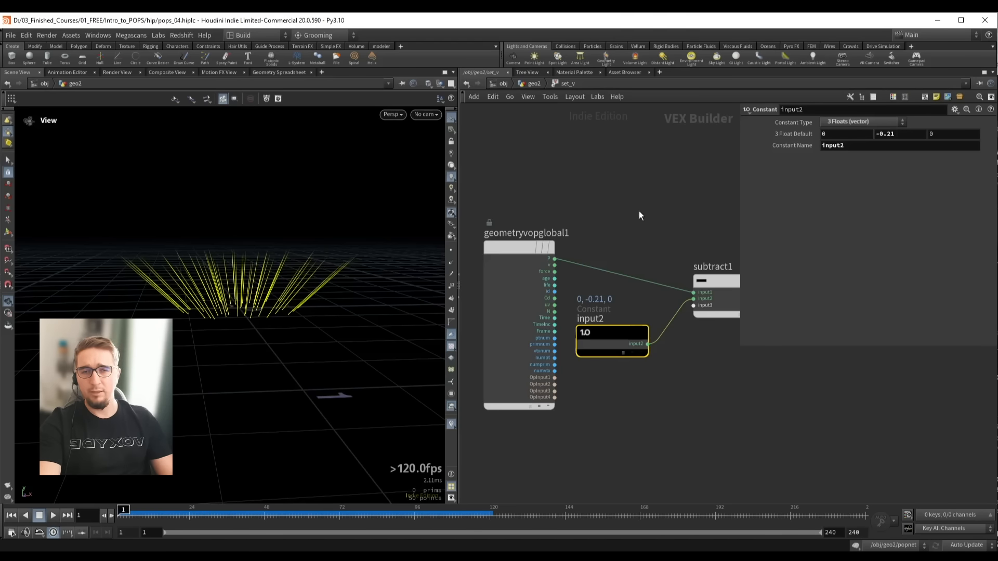
Insert a Normalize node between subtract1 and the v input of geometryvopoutput1
middle_click_drag(683, 186, 586, 180)
scroll(594, 182, "down", 1)
middle_click_drag(672, 186, 582, 199)
left_click_drag(661, 218, 712, 252)
middle_click_drag(609, 220, 576, 220)
key("Tab")
type("normalize")
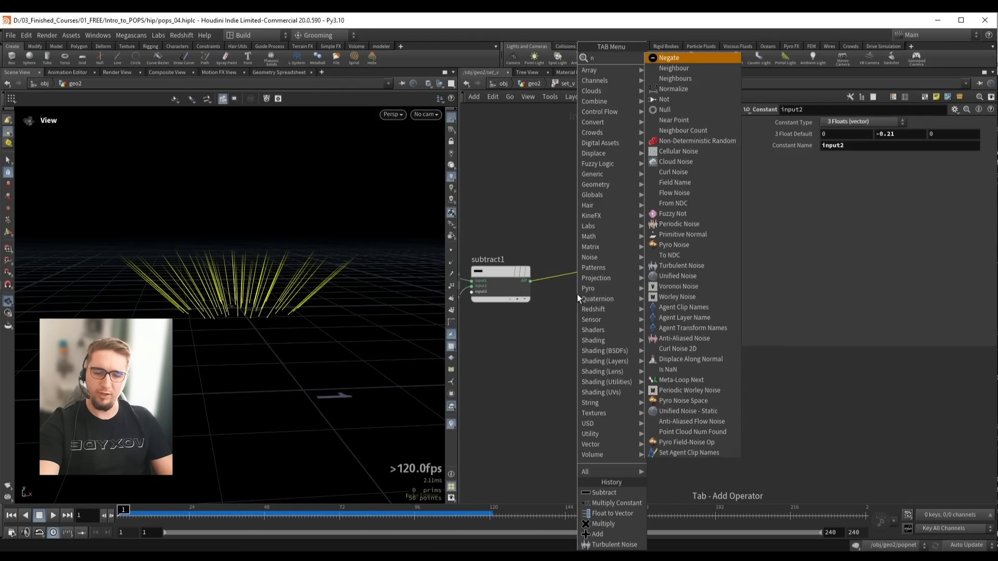
key("Return")
left_click(606, 278)
left_click_drag(606, 277, 596, 276)
scroll(249, 229, "down", 4)
middle_click_drag(249, 229, 232, 263)
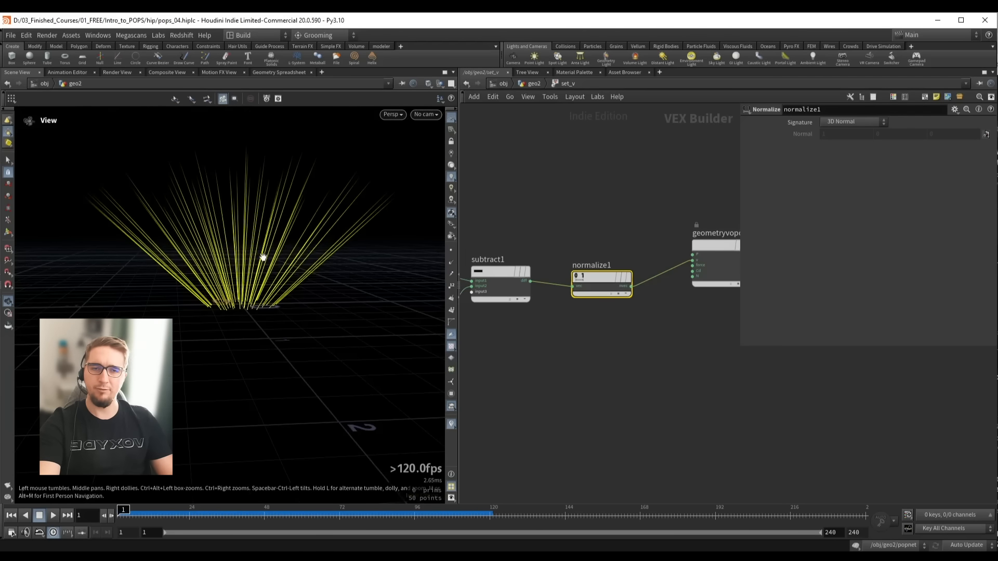
Examine how the input2 constant, subtract1 and normalize1 shape the velocity vectors of the scattered points
middle_click_drag(488, 317, 634, 304)
left_click(553, 305)
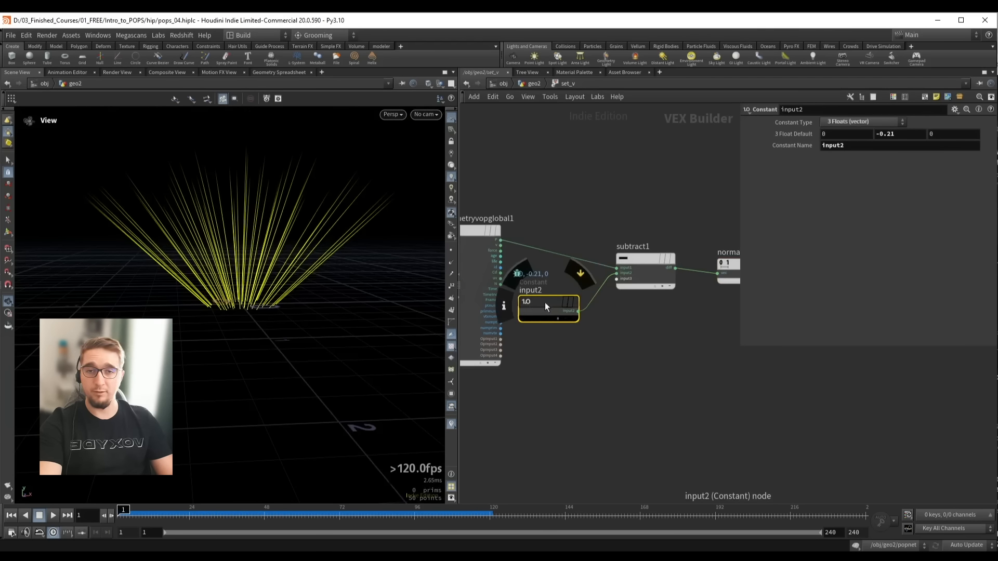
middle_click_drag(654, 198, 576, 206)
left_click_drag(269, 255, 254, 271)
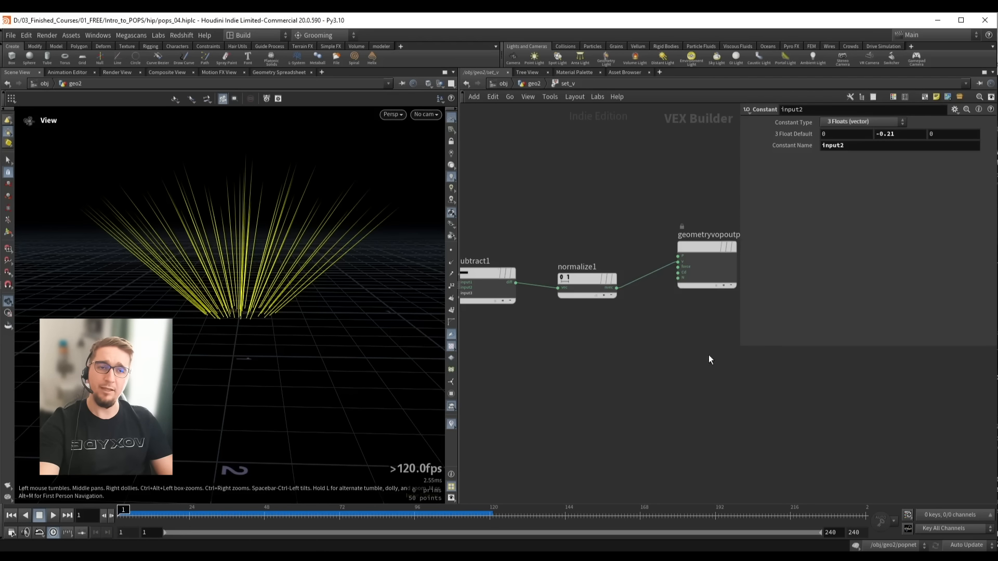
scroll(709, 354, "down", 5)
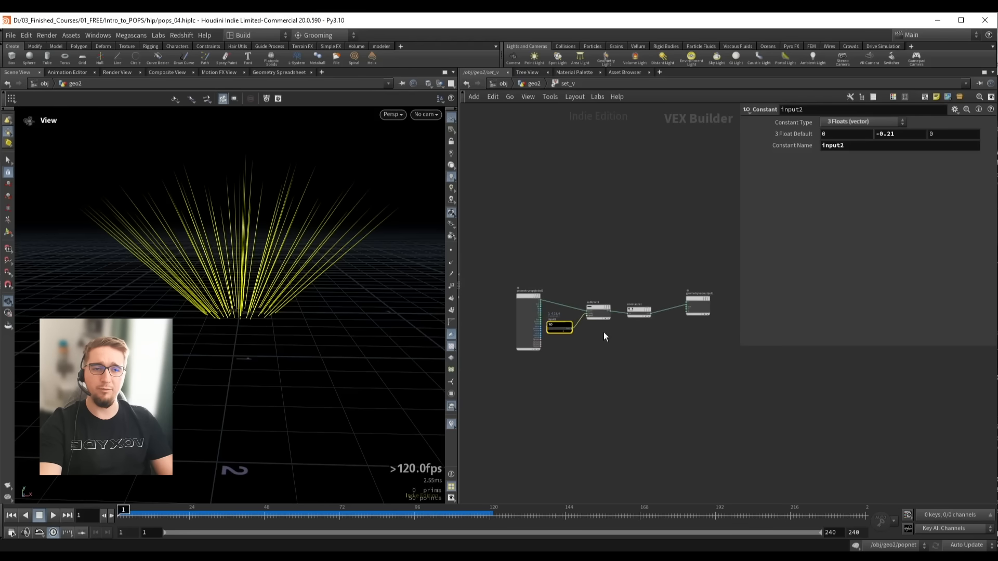
left_click_drag(501, 225, 656, 367)
middle_click_drag(695, 370, 649, 369)
left_click(649, 369)
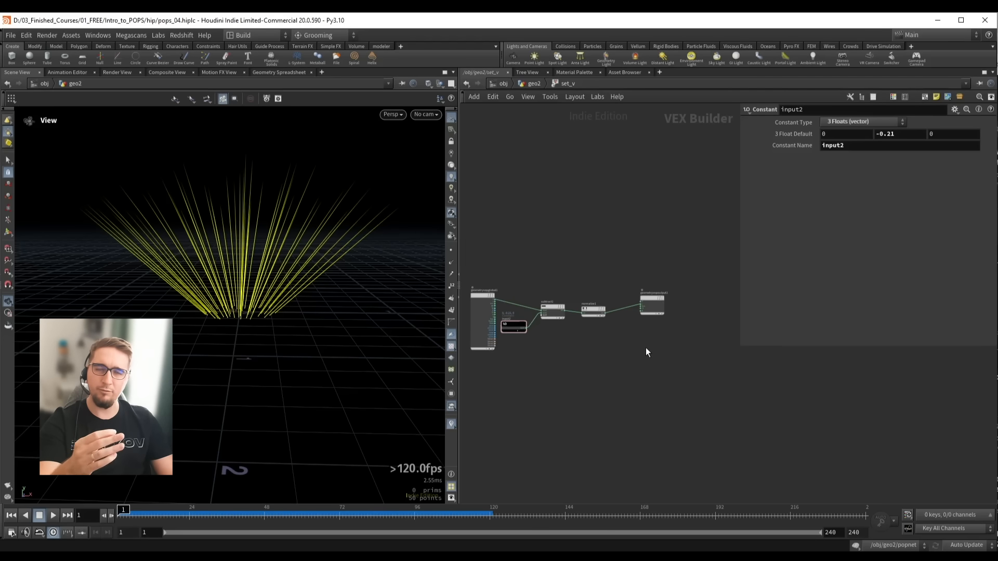
scroll(520, 260, "up", 4)
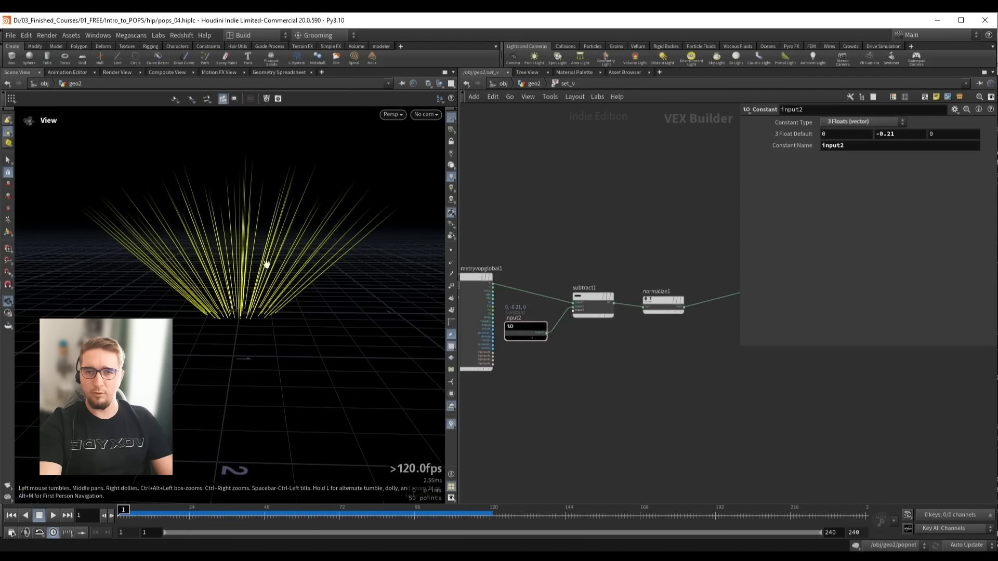
Add a Turbulent Noise fed by P and set it to the 3D Noise signature with Simplex Noise
left_click(492, 286)
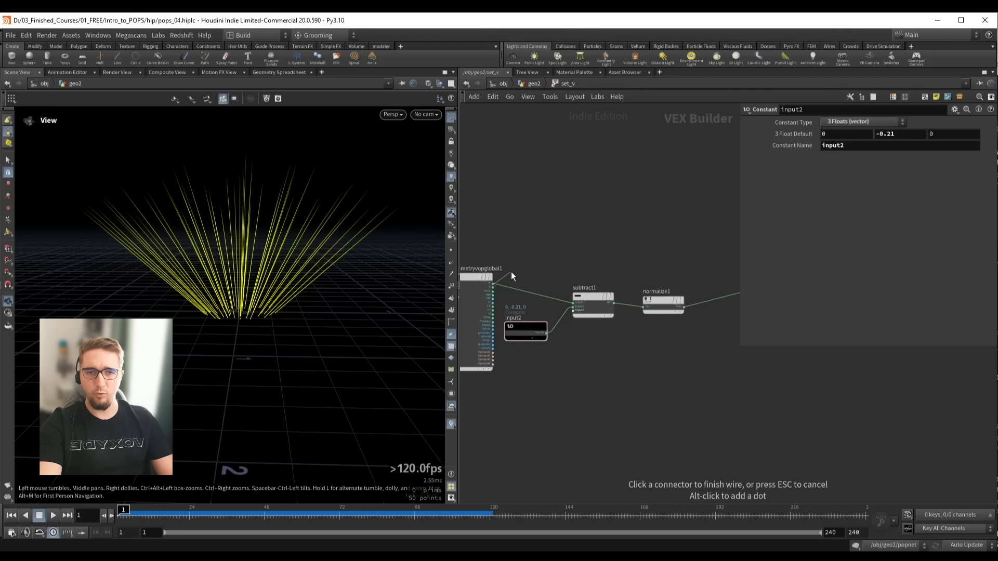
scroll(510, 272, "up", 2)
key("Tab")
type("tu")
key("Return")
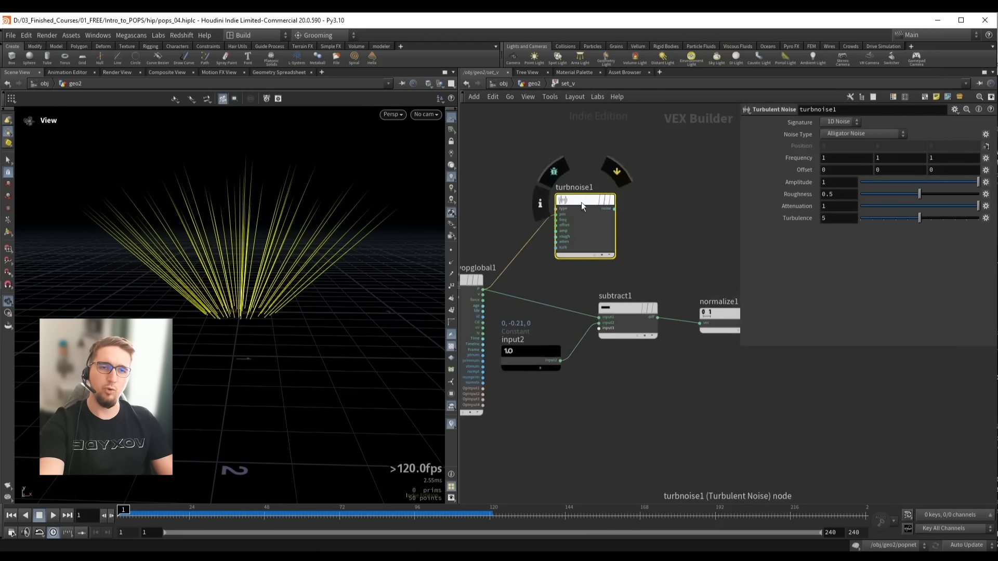
left_click_drag(581, 201, 593, 195)
left_click(836, 141)
left_click(838, 135)
left_click(851, 185)
Insert an Add node after normalize1 and connect turbnoise1's noise output to its second input
middle_click_drag(694, 242, 550, 221)
key("Tab")
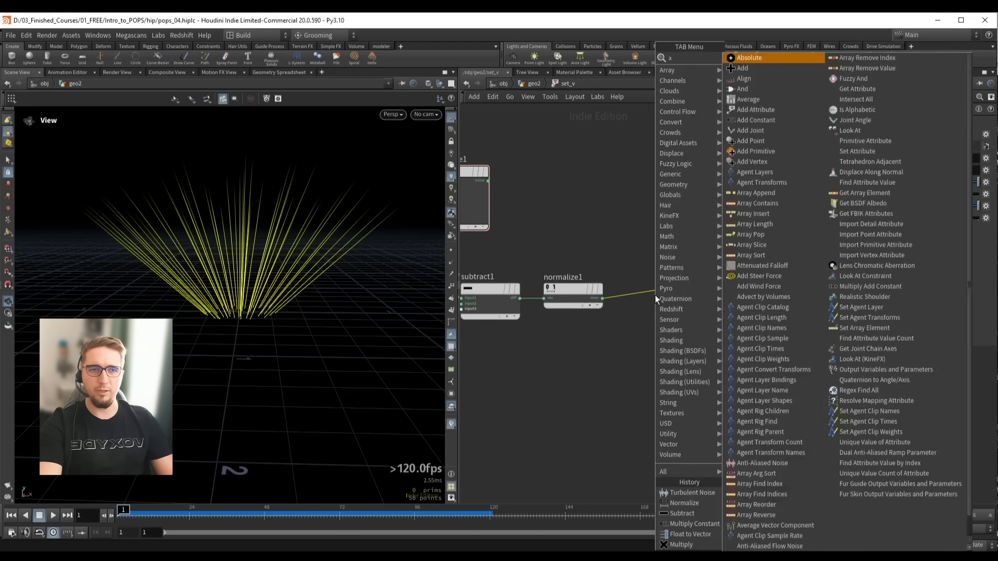
type("add")
key("Return")
left_click(658, 237)
left_click_drag(488, 182, 655, 247)
middle_click_drag(501, 157, 600, 189)
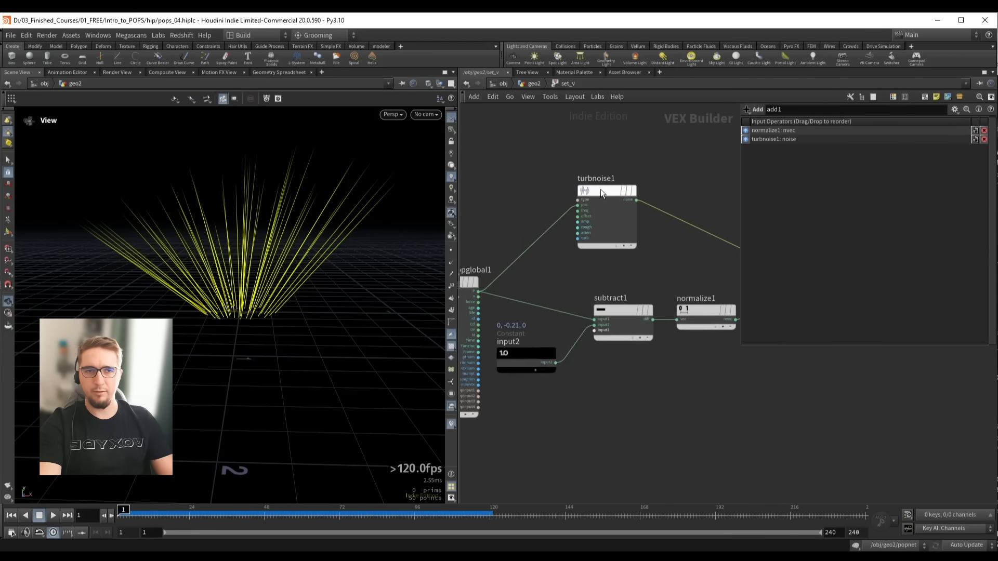
Set turbnoise1's frequency to 5.2 on all axes, roughness to 0.846 and amplitude to 1.4
left_click(600, 189)
middle_click_drag(795, 157, 987, 151)
left_click_drag(919, 194, 962, 195)
middle_click_drag(830, 181, 854, 181)
left_click_drag(364, 245, 332, 249)
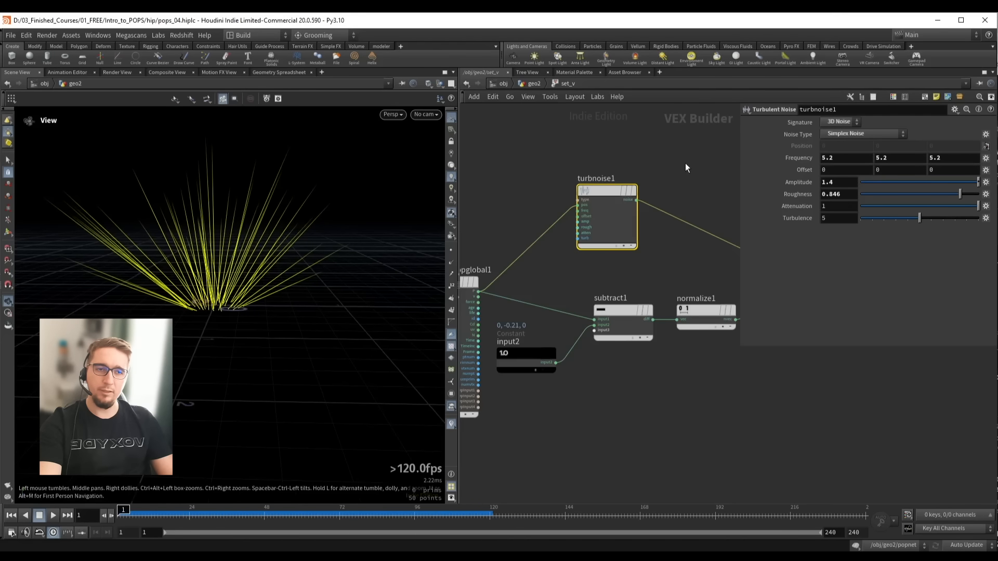
Insert a Multiply node between add1 and the v input of geometryvopoutput1
scroll(685, 163, "down", 2)
middle_click_drag(725, 166, 557, 186)
left_click_drag(680, 270, 710, 249)
scroll(612, 216, "down", 2)
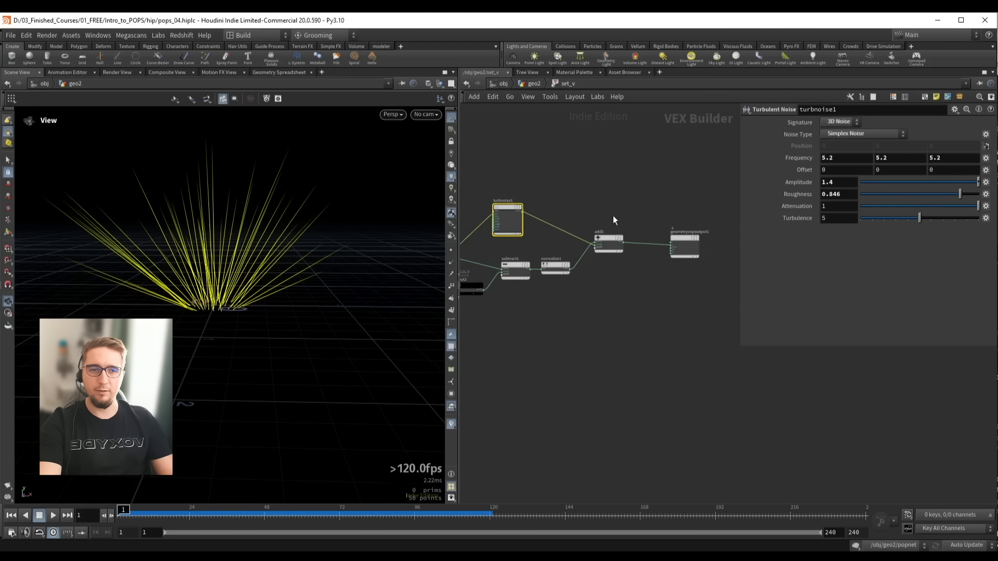
scroll(613, 216, "down", 2)
left_click_drag(490, 175, 609, 291)
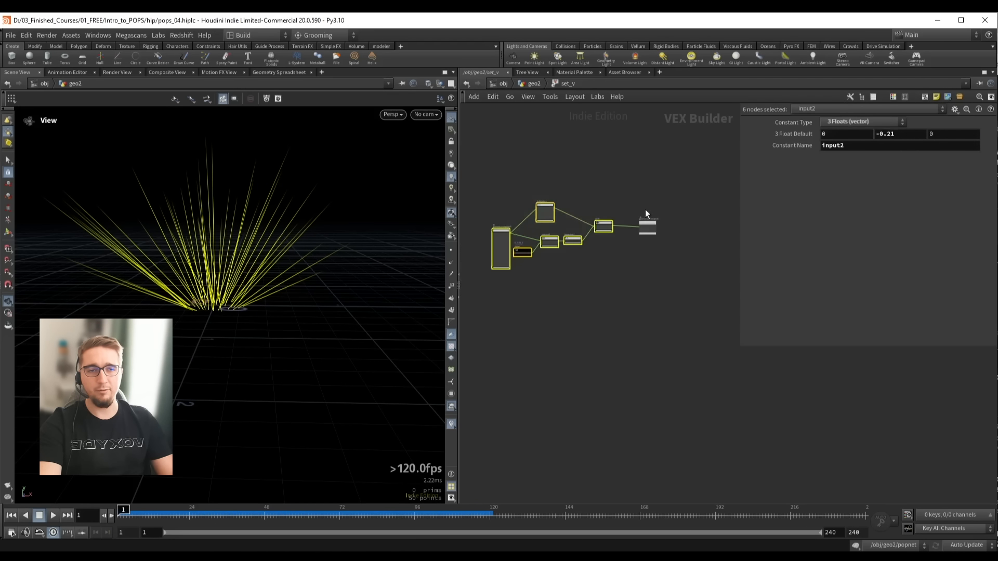
scroll(645, 210, "up", 5)
left_click(578, 226)
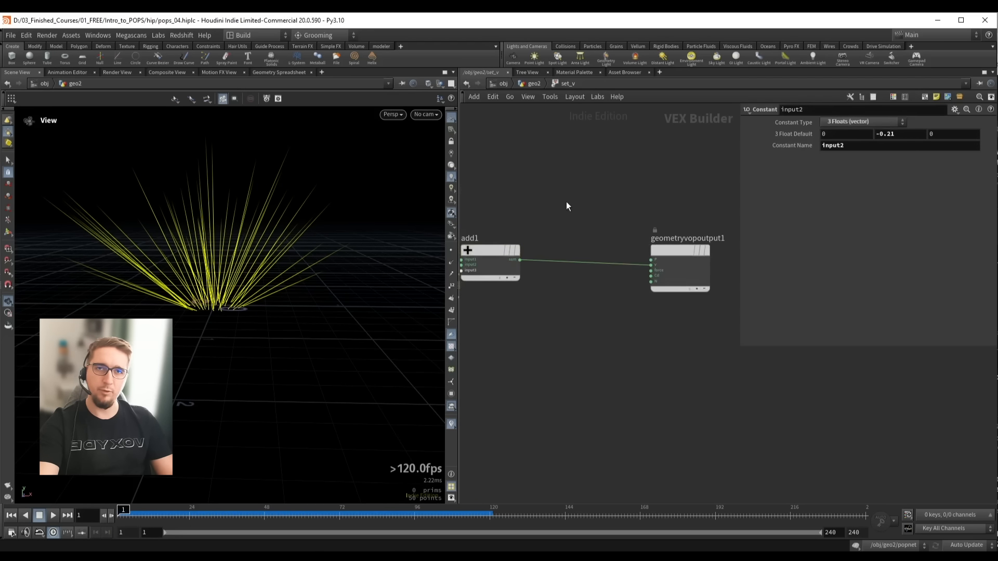
key("Tab")
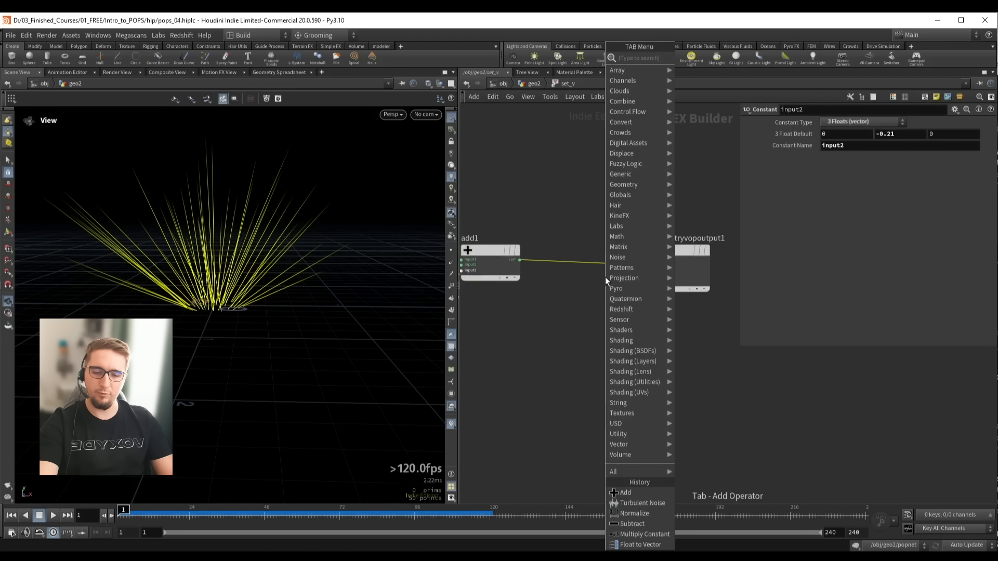
key("Return")
left_click(610, 253)
scroll(619, 274, "up", 4)
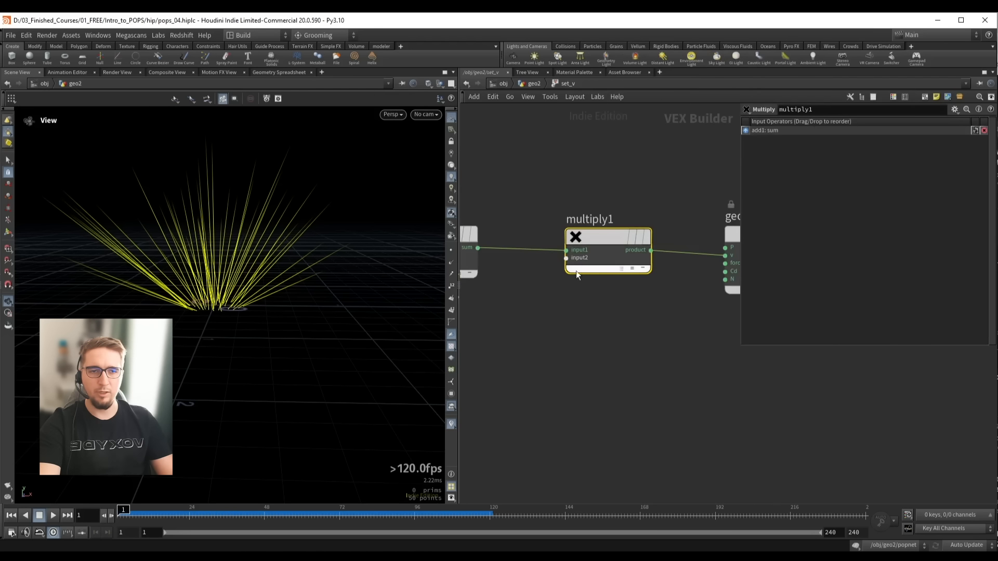
Promote multiply1's second input to a parameter and label it Strength
right_click(579, 260)
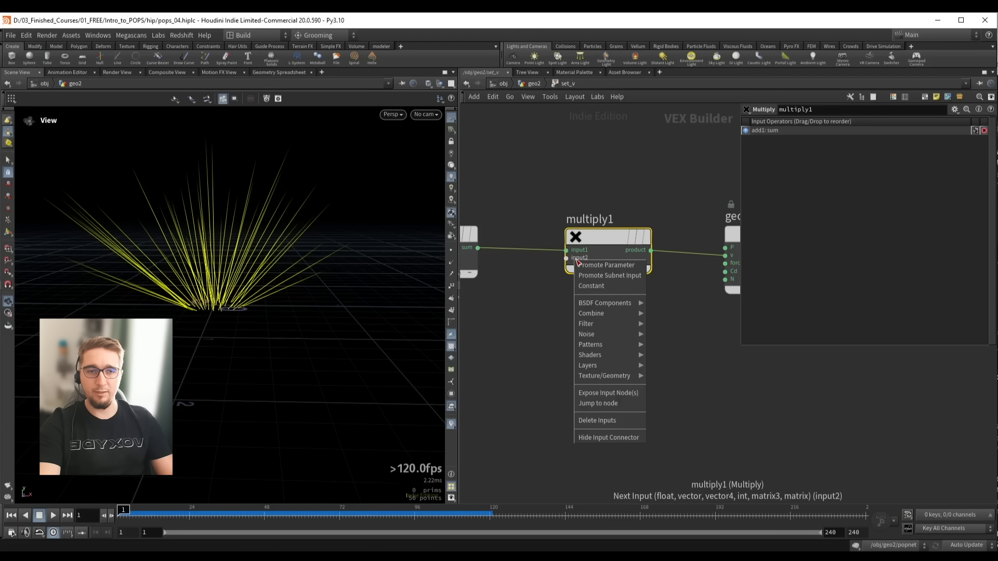
left_click(610, 264)
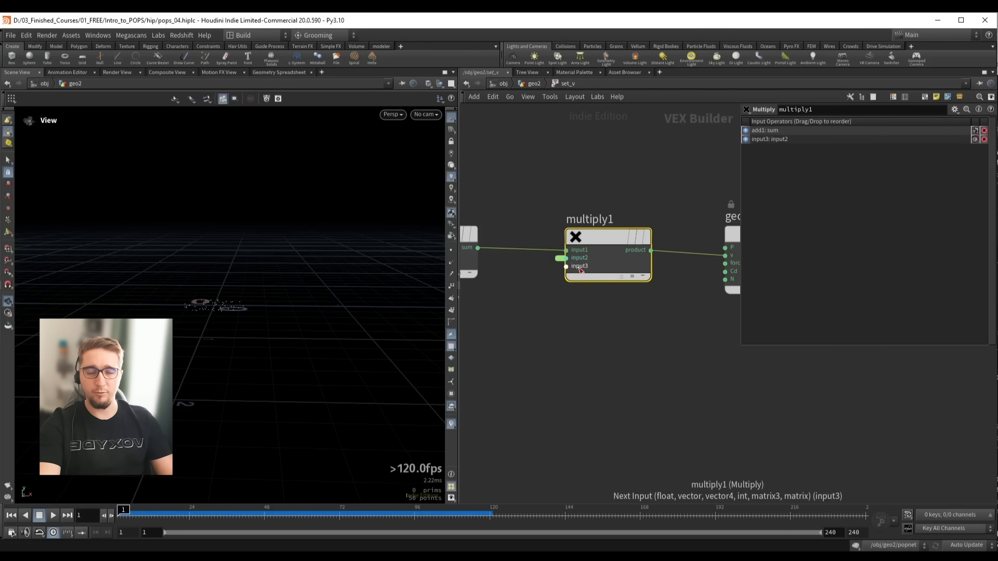
right_click(585, 270)
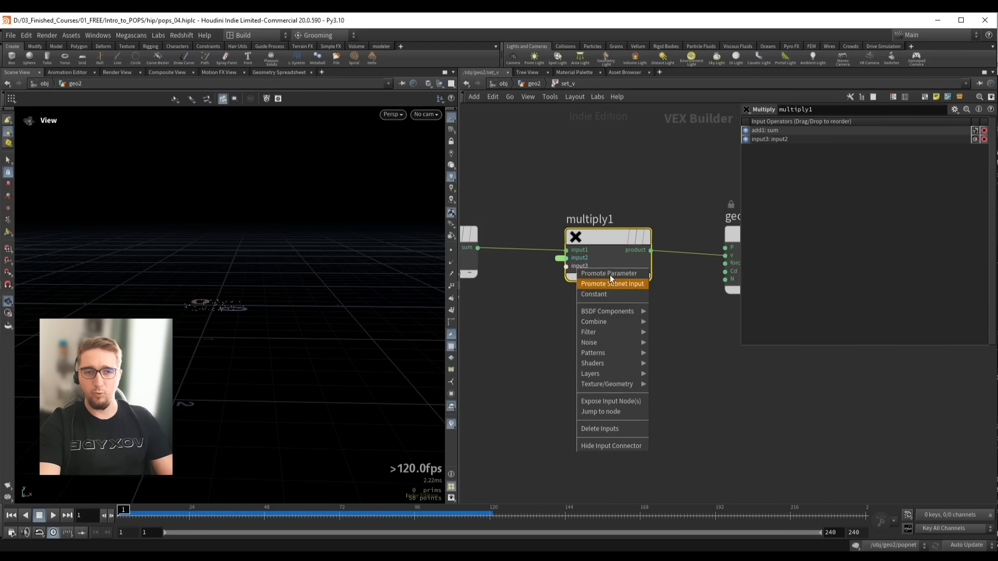
left_click(538, 300)
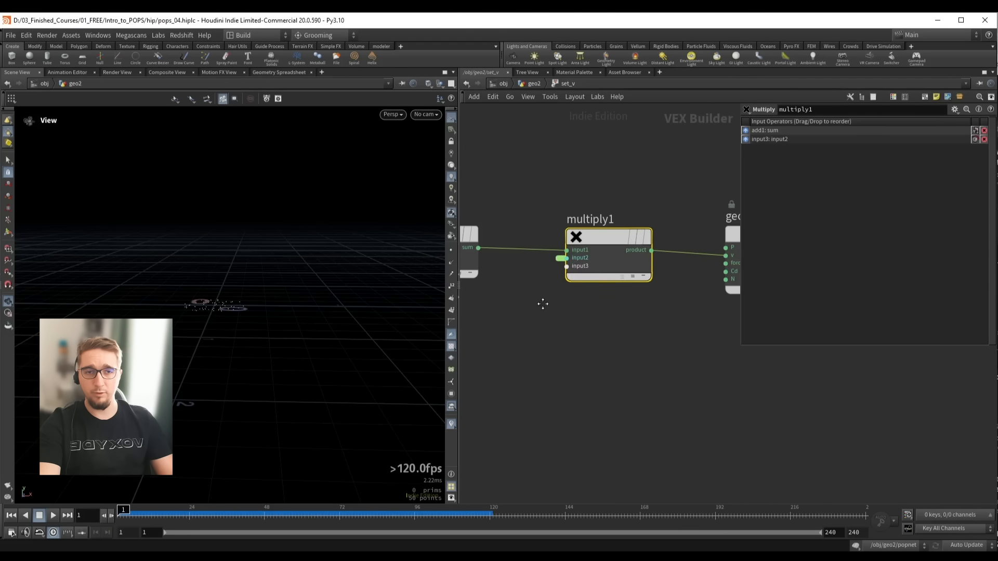
middle_click_drag(548, 268, 569, 275)
left_click(580, 266)
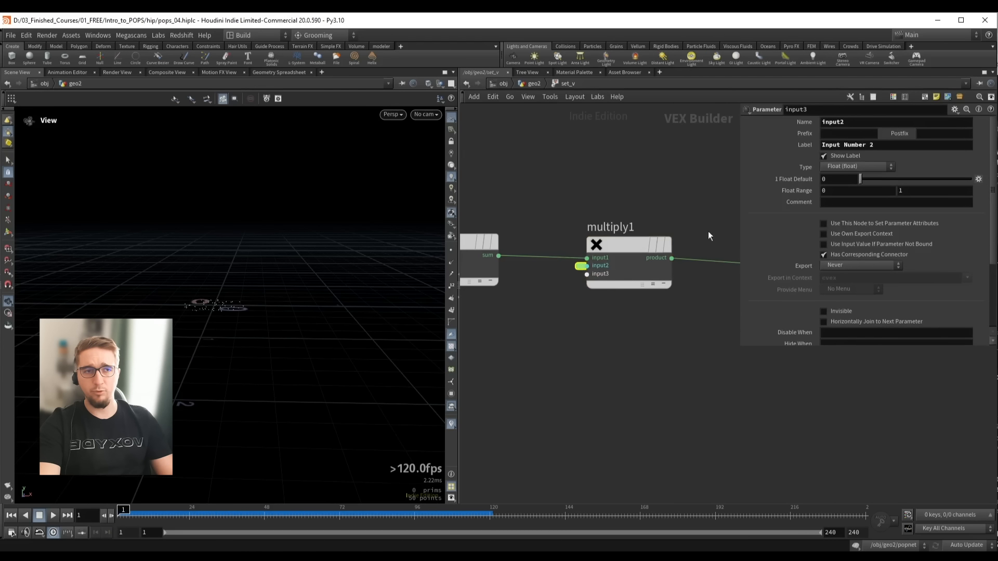
key("Return")
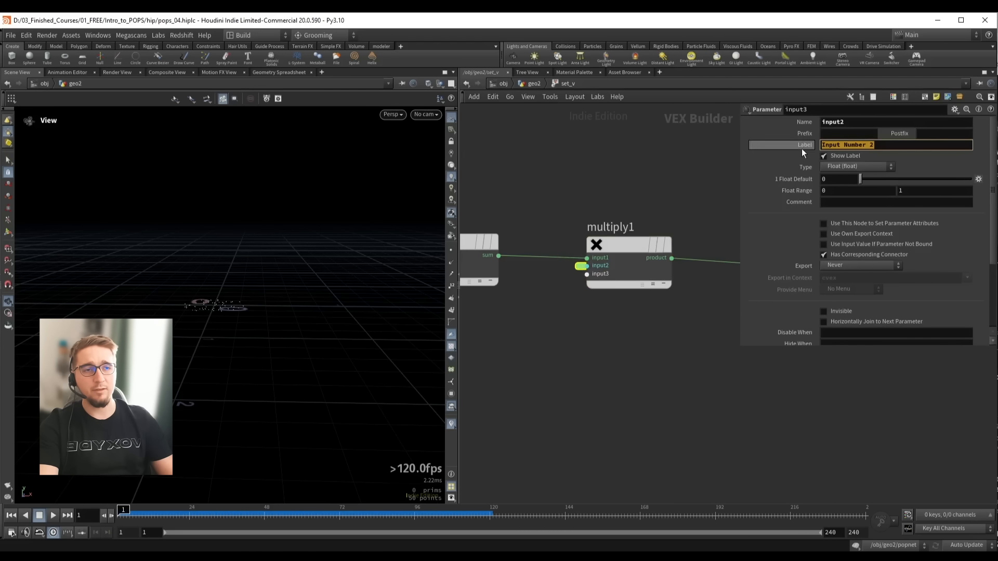
type("Strength")
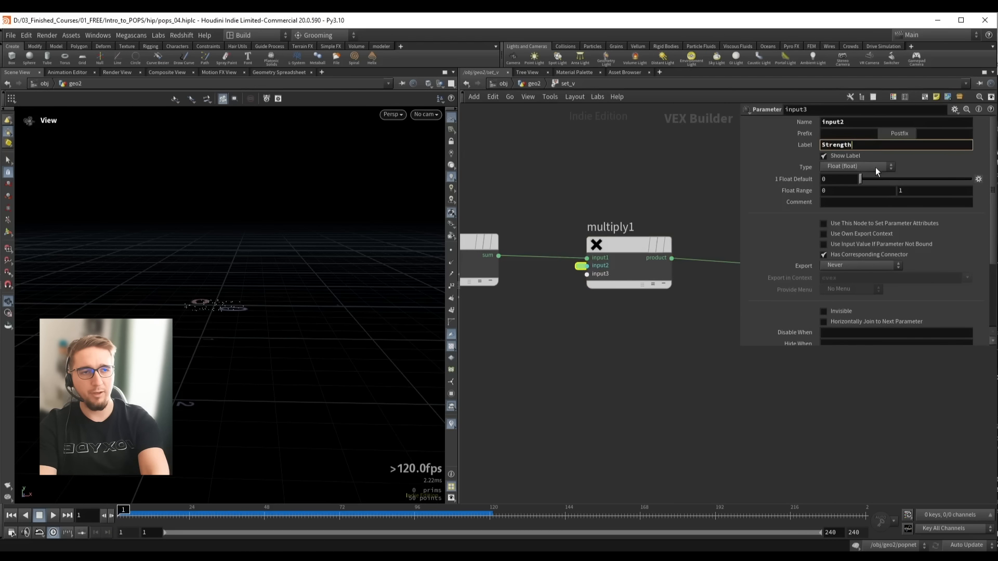
key("Return")
Return to geo2, set set_v's Strength to 1 and turn off the velocity visualizer
key("u")
left_click_drag(883, 278, 990, 289)
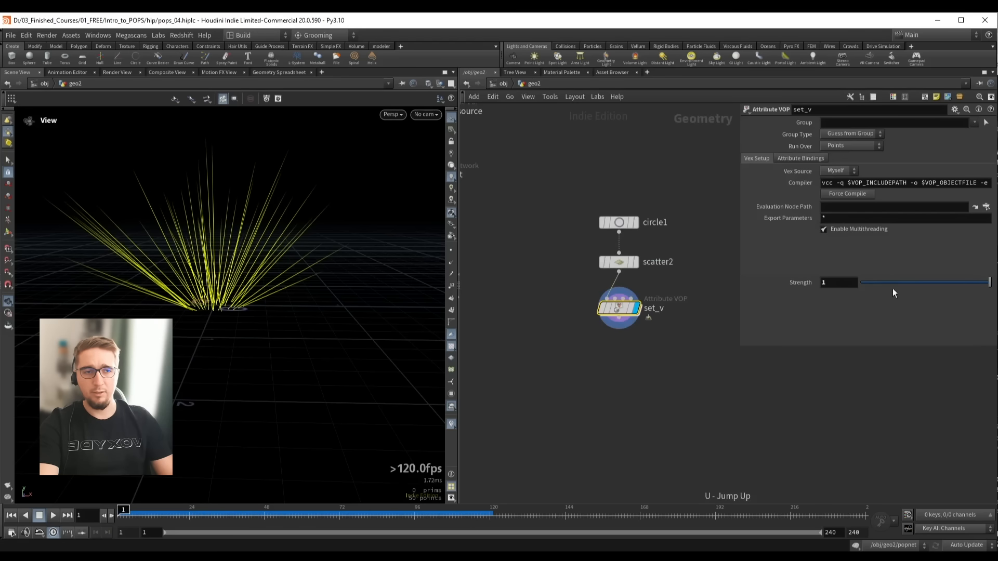
middle_click_drag(639, 400, 636, 357)
left_click_drag(296, 312, 288, 317)
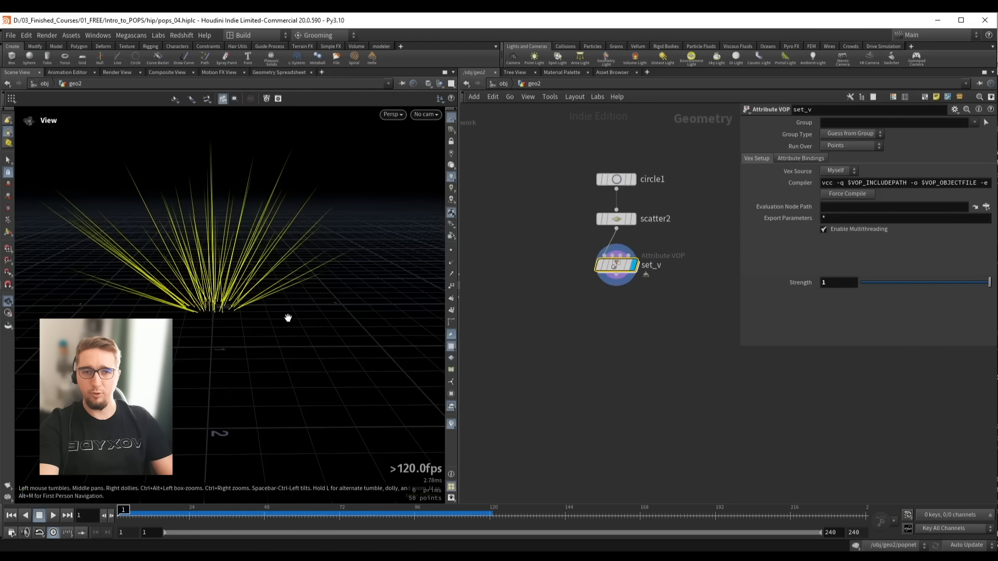
left_click(451, 424)
left_click_drag(223, 291, 410, 305)
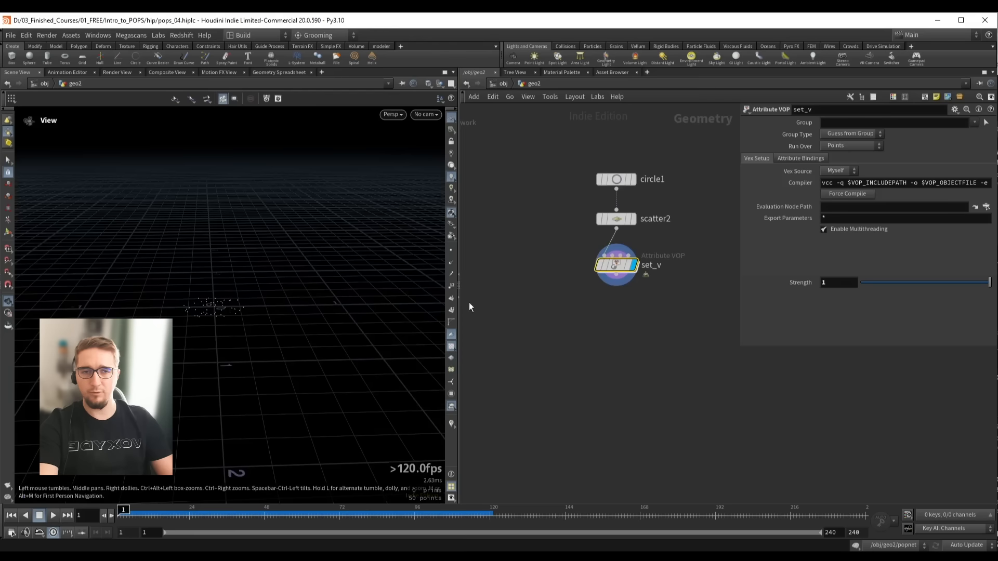
Append a POP Network to set_v's output and make it the displayed node
left_click(616, 274)
key("Tab")
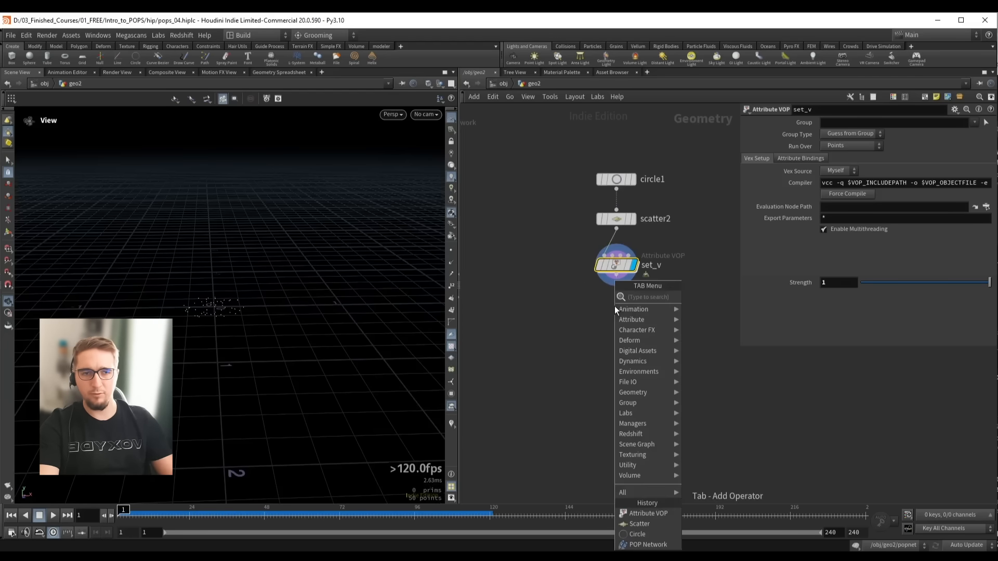
type("pop")
key("Return")
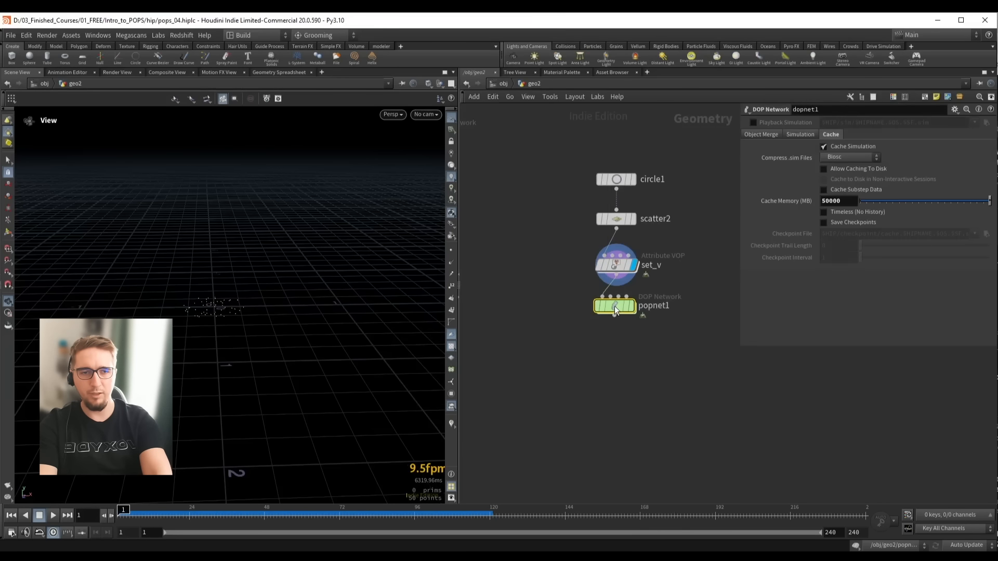
left_click(620, 324)
mouse_move(234, 305)
left_mouse_down()
mouse_move(221, 299)
mouse_move(237, 305)
left_mouse_up()
mouse_move(617, 321)
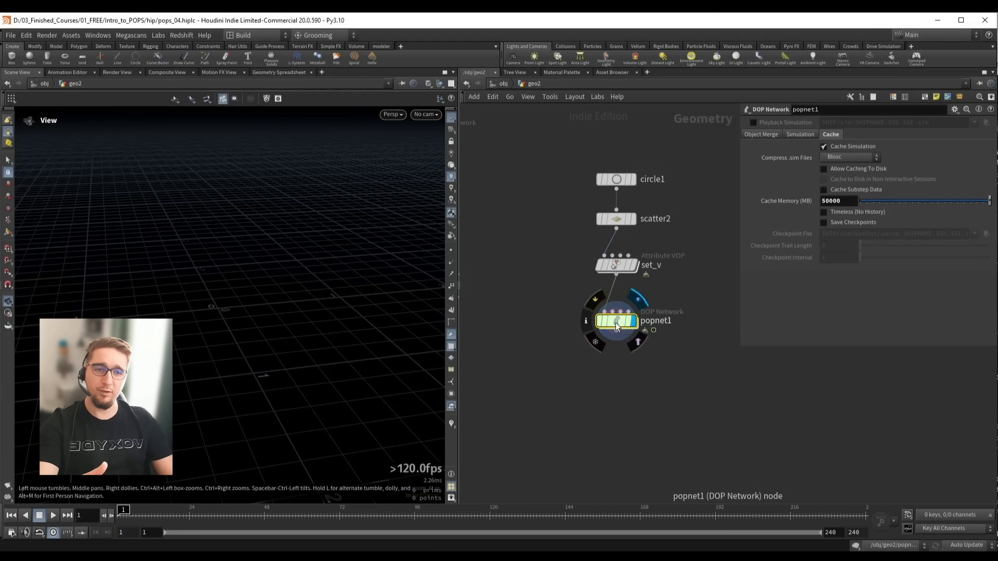
Open popnet1 and set the Emission Type of source_first_input to All Points
double_click(616, 323)
middle_click_drag(591, 233, 550, 242)
left_click_drag(559, 252, 622, 206)
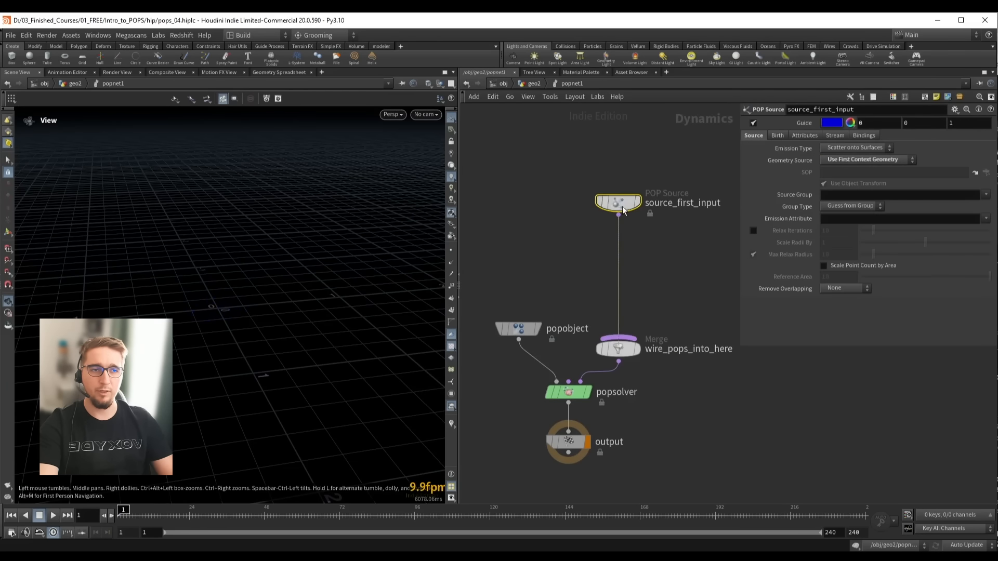
left_click(838, 145)
left_click(841, 155)
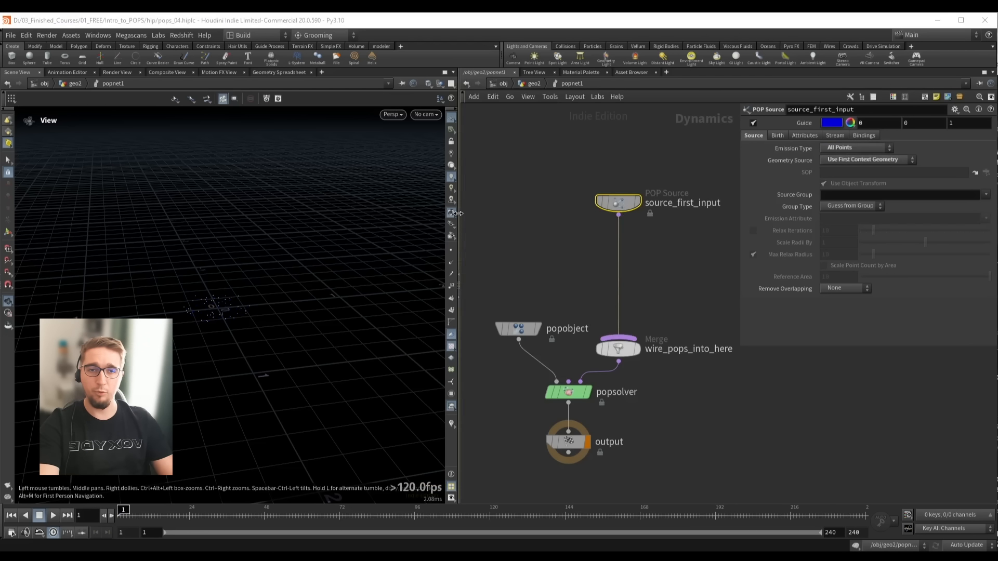
Turn off the guide display of source_first_input and return to geo2
left_click(456, 214)
left_click(497, 448)
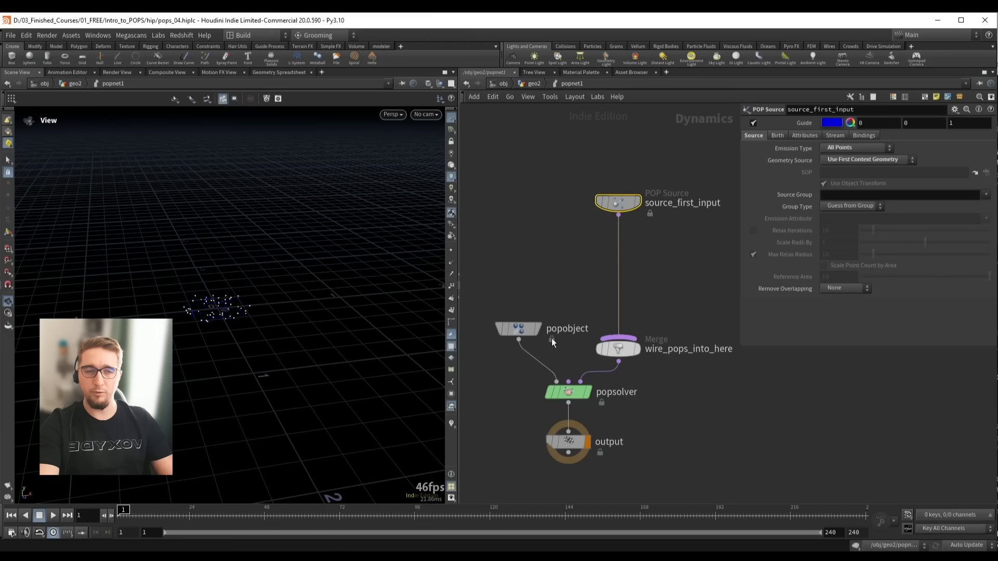
left_click(753, 123)
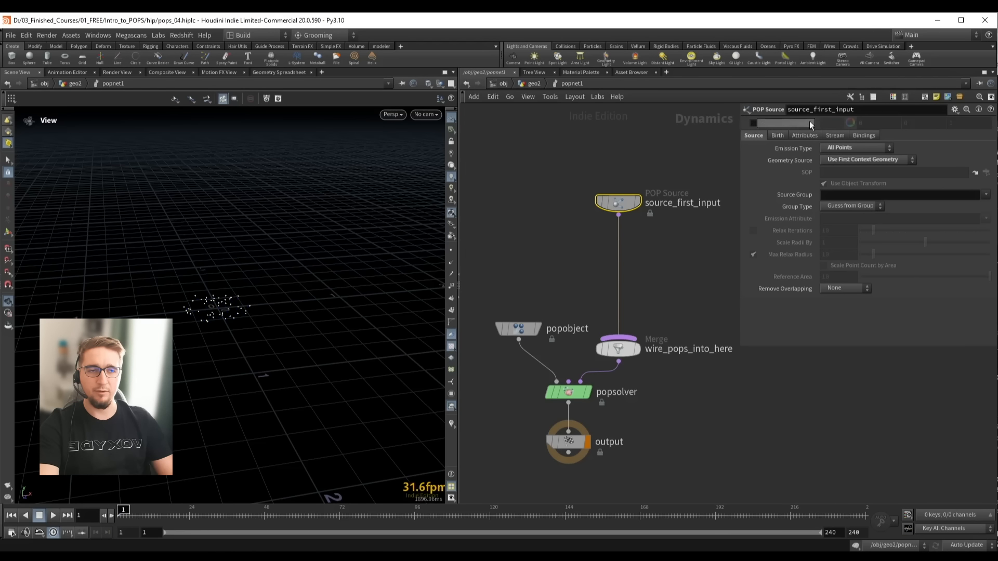
left_click(533, 250)
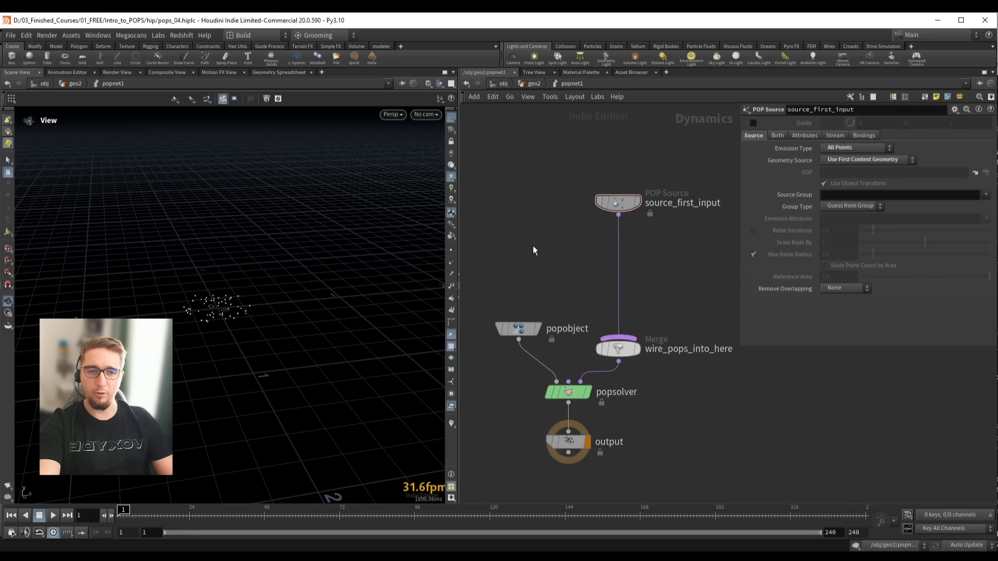
key("u")
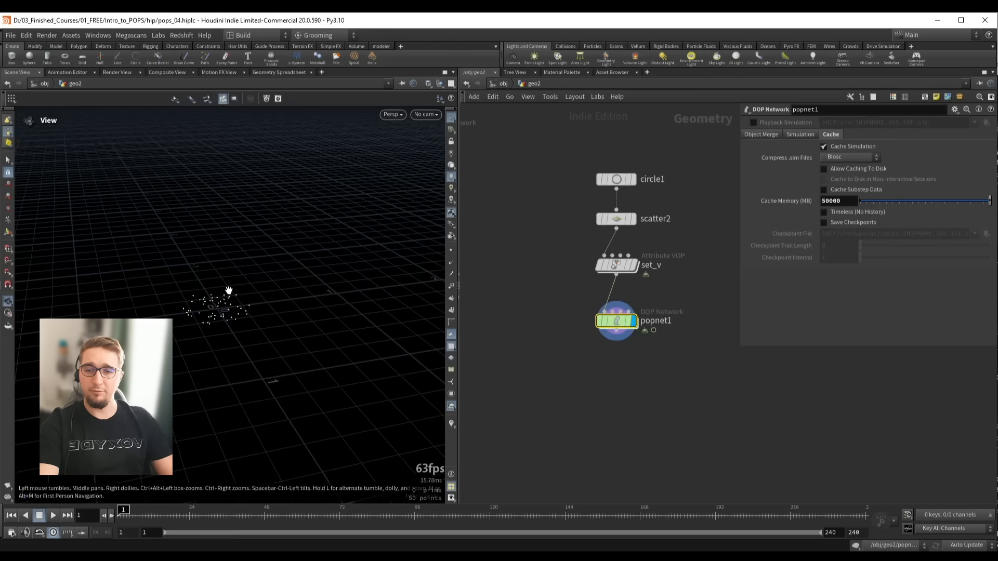
Play the popnet1 simulation from frame 1, examine how particles leave the circle, and rewind to the start
key("Up")
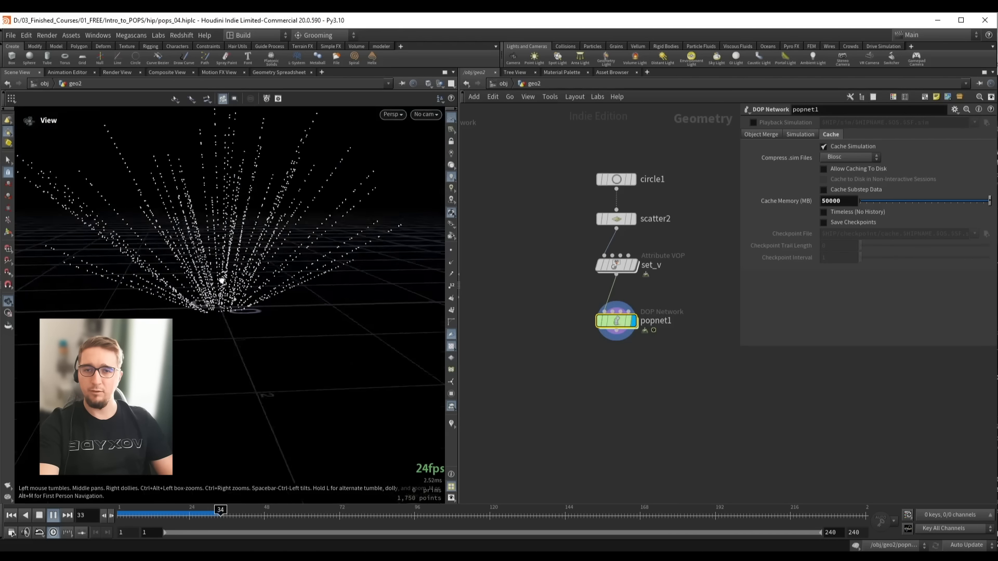
key("Up")
mouse_move(213, 284)
left_mouse_down()
mouse_move(226, 294)
mouse_move(216, 318)
left_mouse_up()
mouse_move(204, 513)
left_mouse_down()
mouse_move(147, 513)
mouse_move(192, 513)
left_mouse_up()
left_click_drag(226, 327, 235, 316)
key("ctrl+Left")
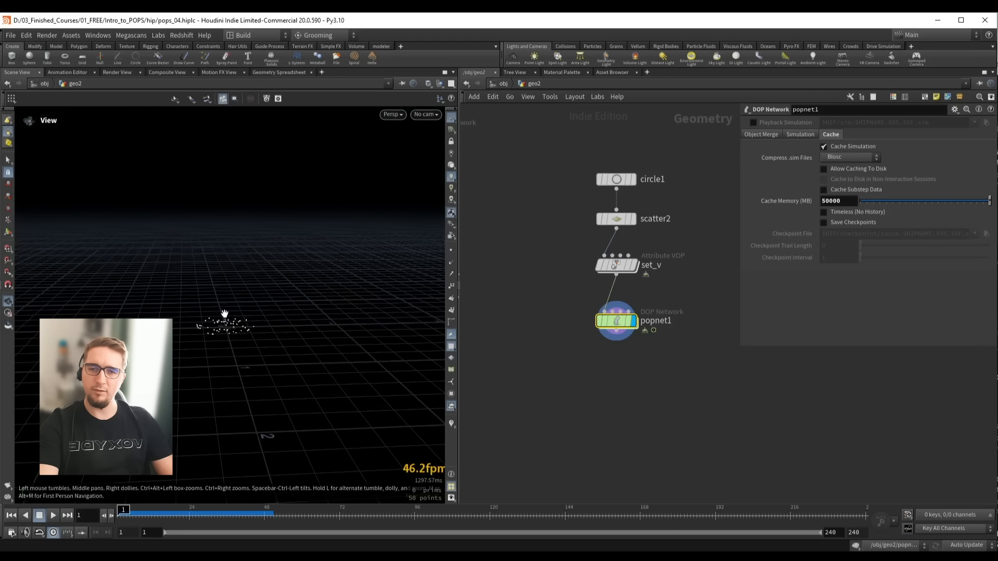
Replay and scrub the first frames of the simulation to examine the particle paths up close, ending at frame 1
key("Up")
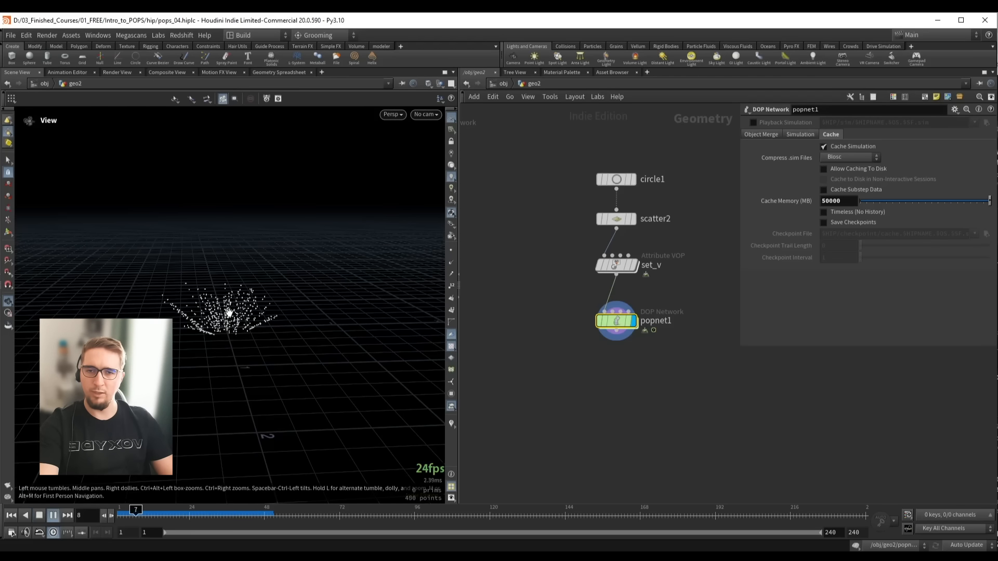
key("Up")
left_click_drag(220, 315, 227, 330)
right_click_drag(228, 330, 232, 353)
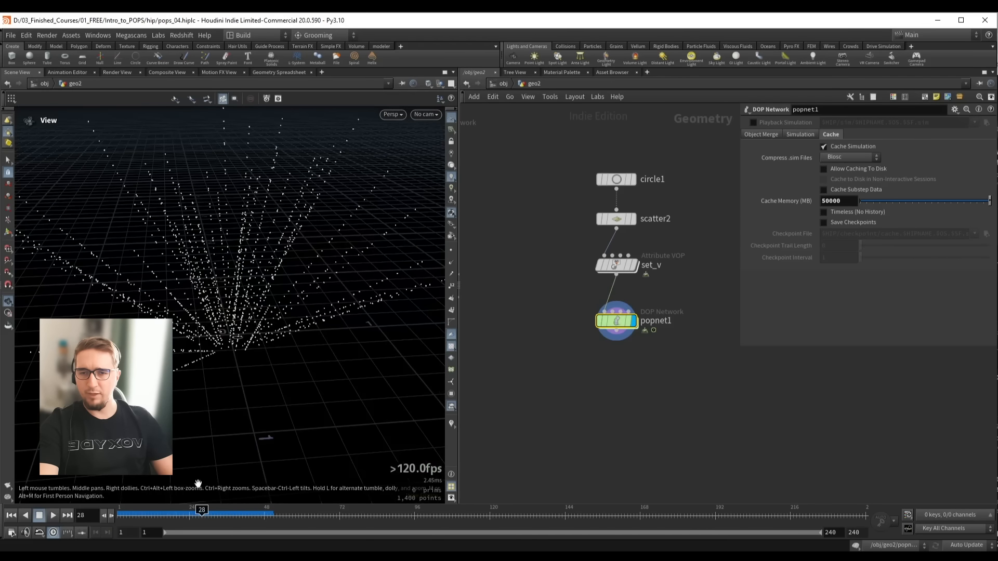
left_click_drag(196, 515, 160, 516)
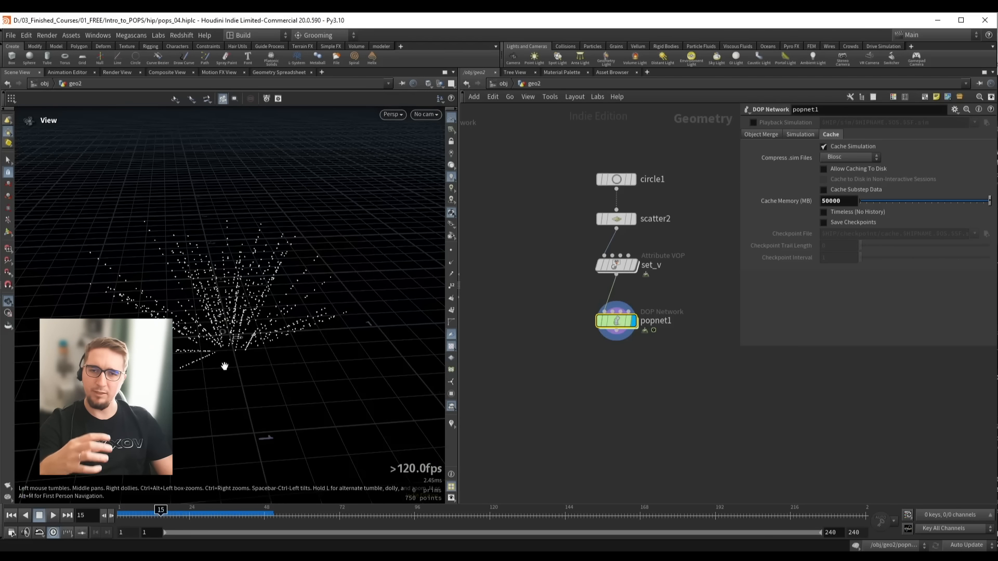
left_click_drag(161, 514, 120, 513)
right_click_drag(200, 399, 243, 325)
middle_click_drag(242, 325, 217, 322)
key("Up")
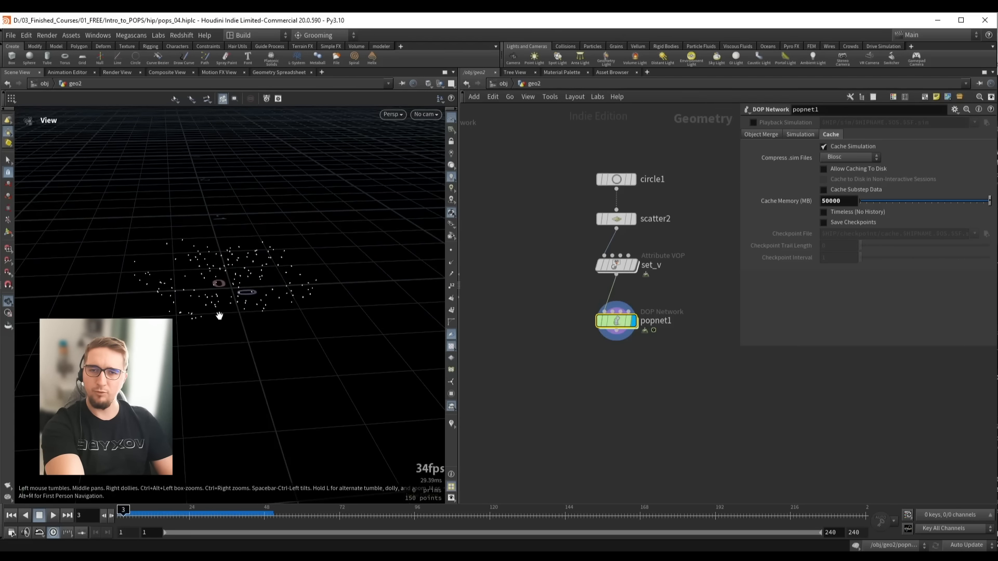
mouse_move(220, 314)
left_mouse_down()
mouse_move(220, 294)
mouse_move(211, 294)
mouse_move(243, 292)
left_mouse_up()
key("ctrl+Up")
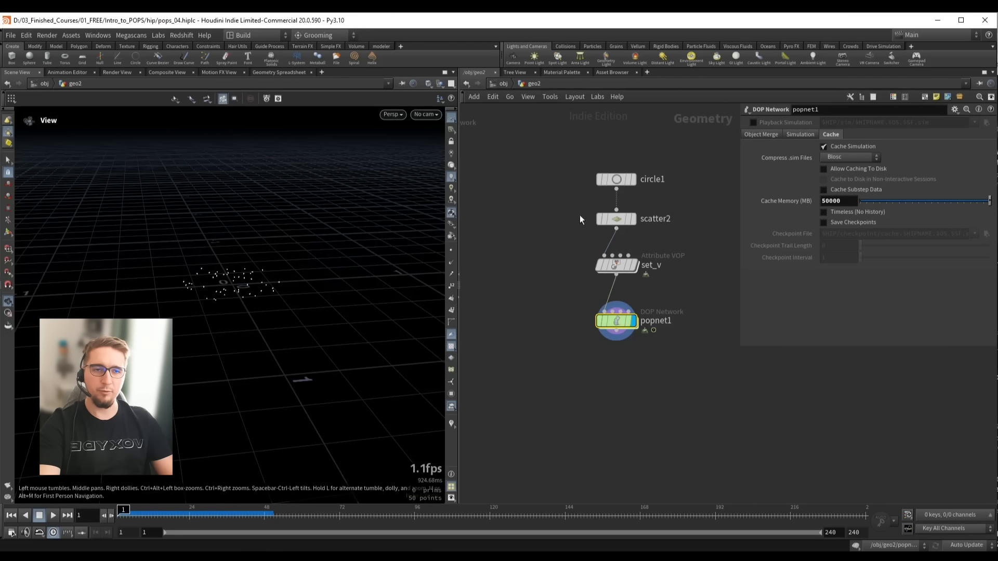
Display scatter2 and set its Global Seed to the expression $FF
left_click(623, 220)
key("r")
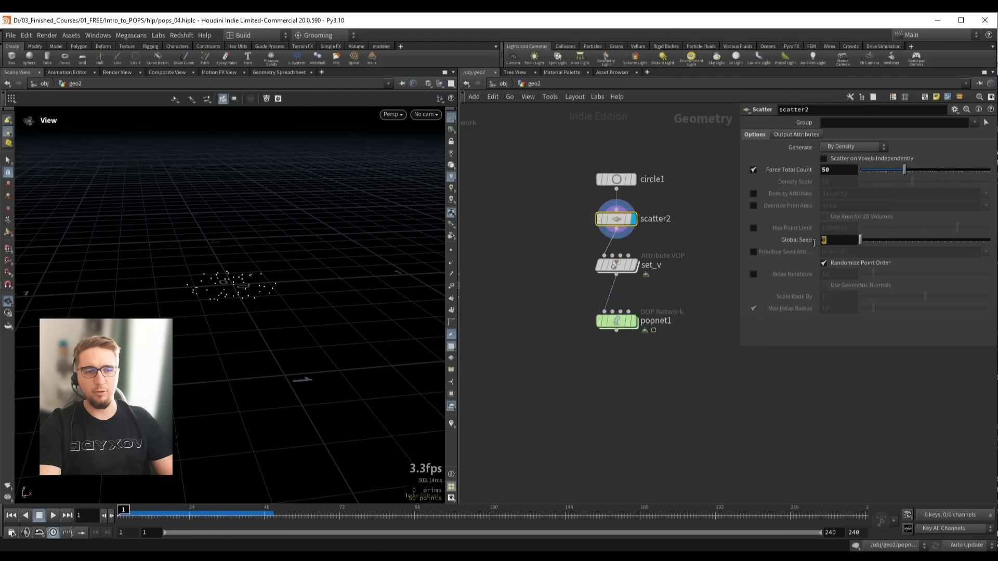
type("$FF")
key("Return")
Advance through the frames one at a time to check the scattered point positions, and return to frame 1
key("Right")
key("Right")
key("Right")
key("Right")
key("Right")
key("Right")
key("Right")
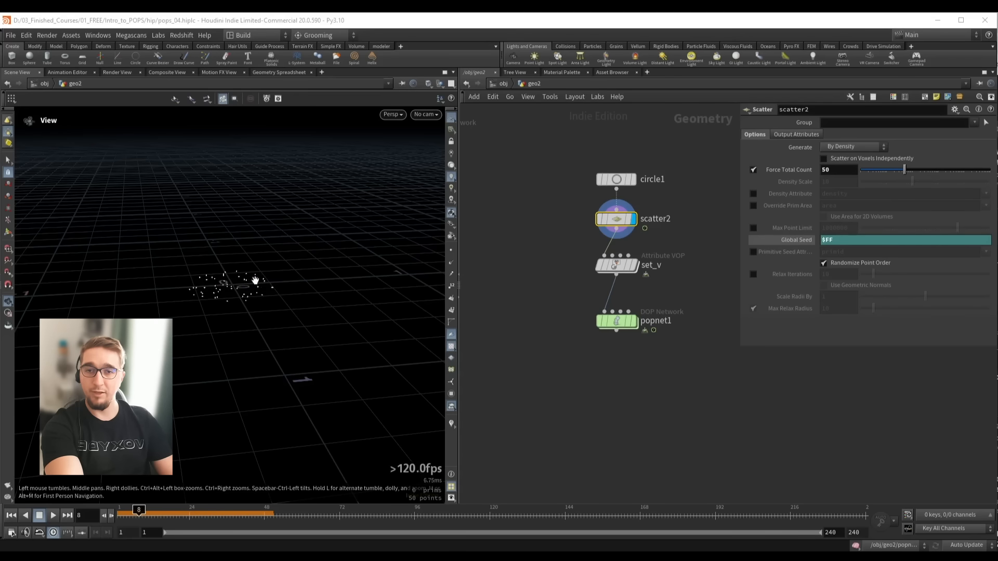
key("Right")
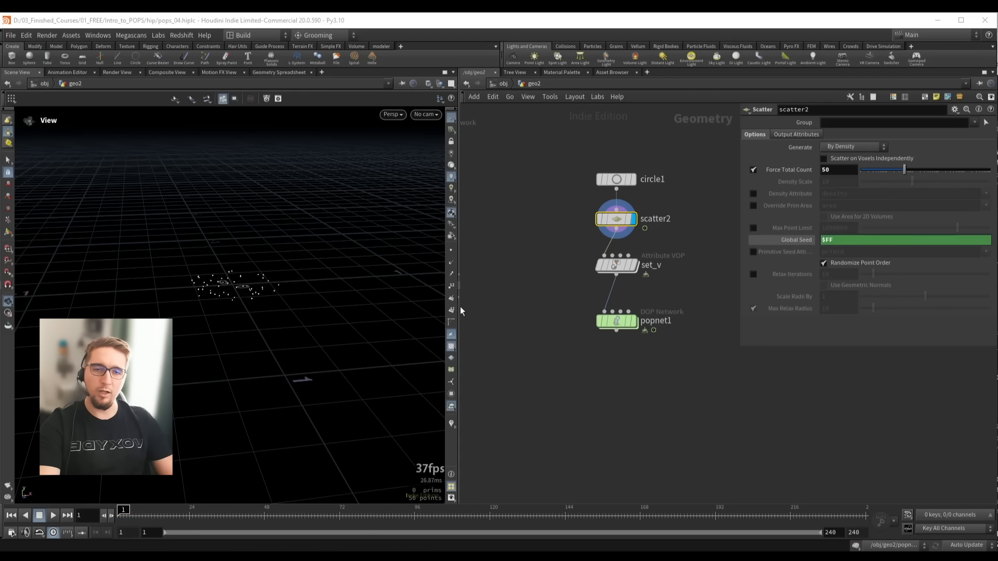
key("ctrl+Up")
Display set_v with the velocity visualizer on and scrub to frame 11 to examine the velocity directions
left_click(621, 265)
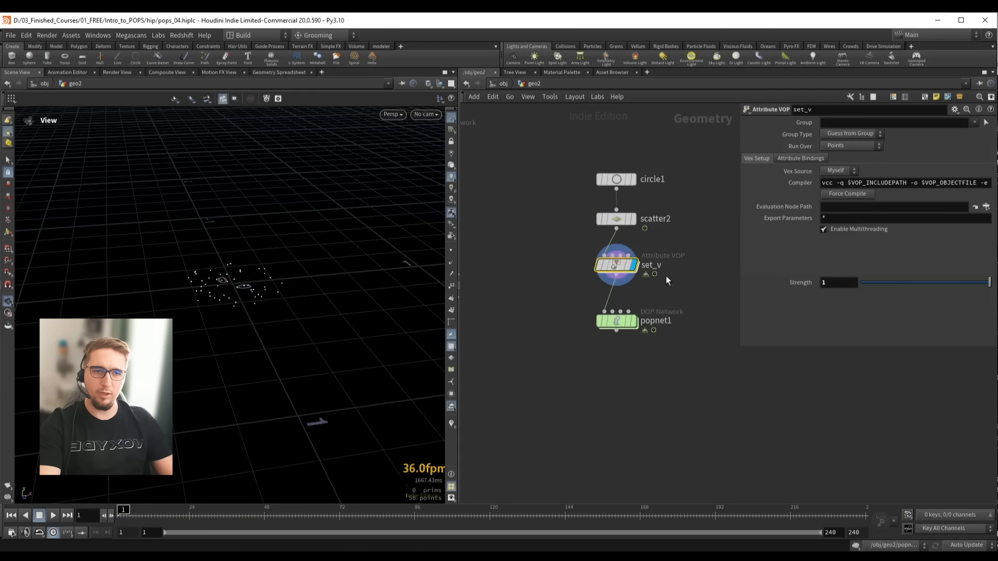
left_click(451, 423)
left_click_drag(206, 275, 228, 270)
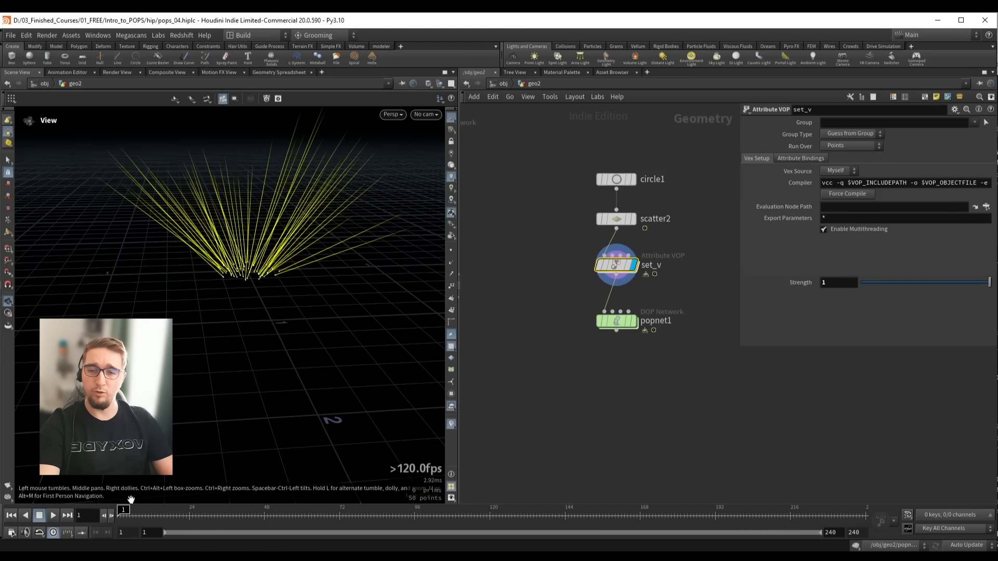
left_click_drag(123, 513, 148, 513)
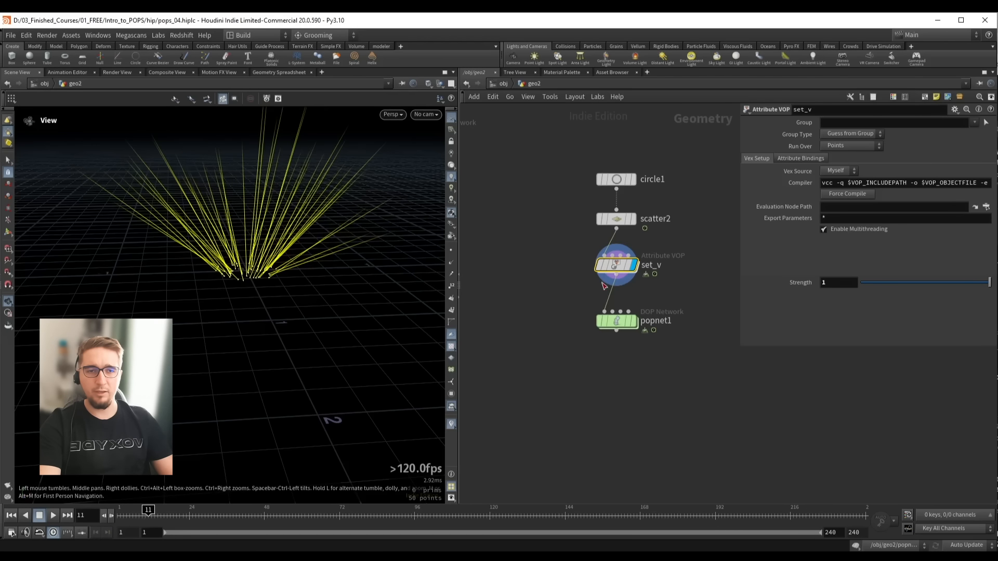
Inside set_v, add a Float to Vector node with its fval1 input fed by the global Frame output
double_click(614, 267)
scroll(589, 399, "down", 3)
middle_click_drag(551, 395, 737, 373)
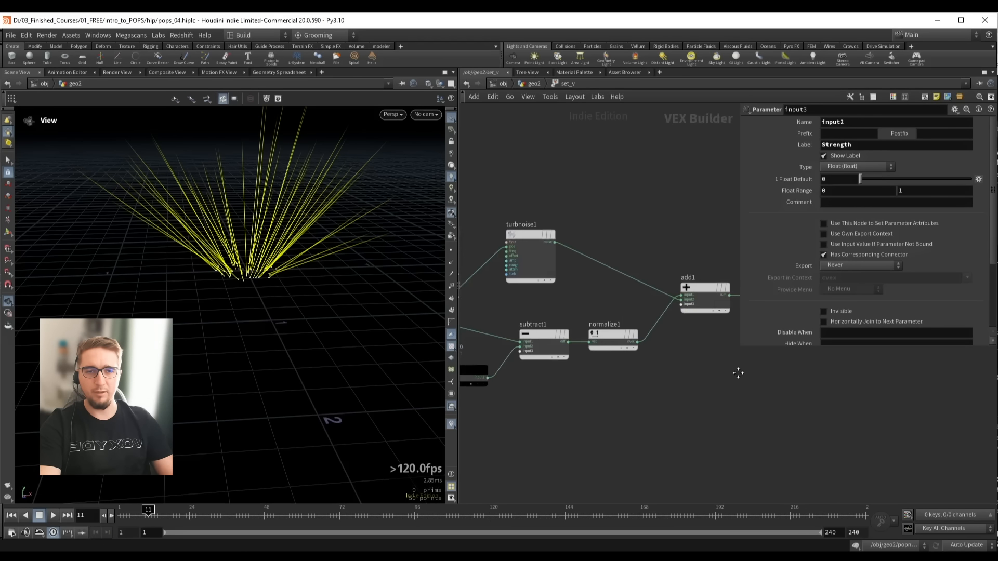
middle_click_drag(633, 404, 720, 405)
middle_click_drag(533, 241, 576, 255)
left_click_drag(532, 333, 514, 268)
scroll(564, 318, "up", 3)
left_click_drag(512, 321, 530, 322)
key("Tab")
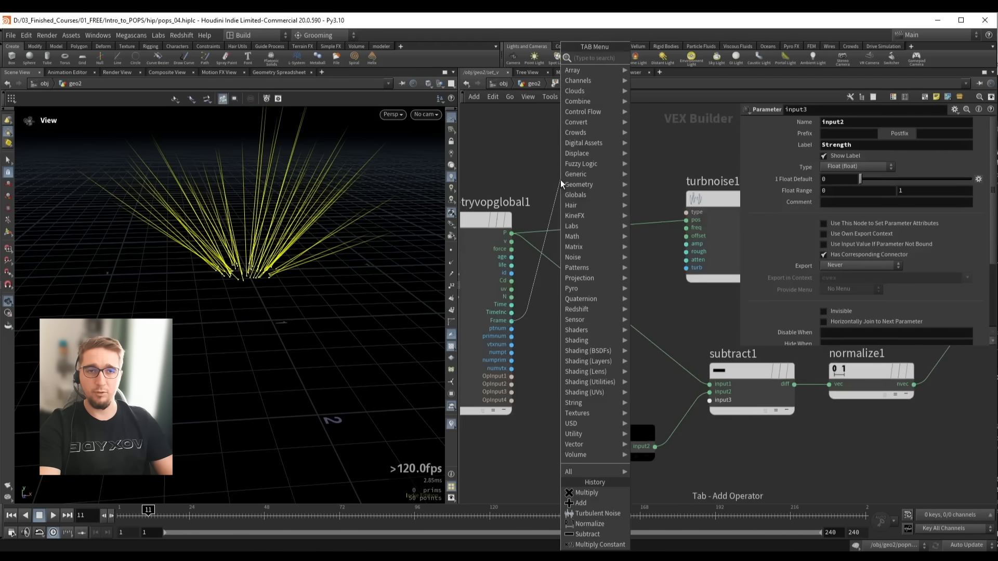
type("ftv")
key("Return")
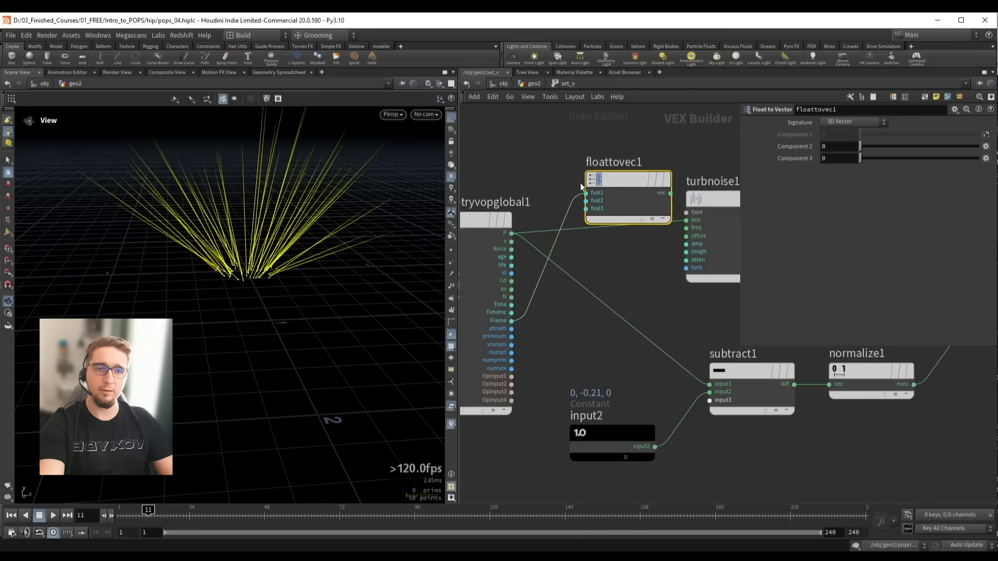
Position floattovec1 before turbnoise1 and connect its vec output to the noise's offset input
left_click_drag(628, 187, 601, 172)
middle_click_drag(651, 180, 579, 188)
left_click_drag(570, 186, 601, 230)
left_click(616, 261)
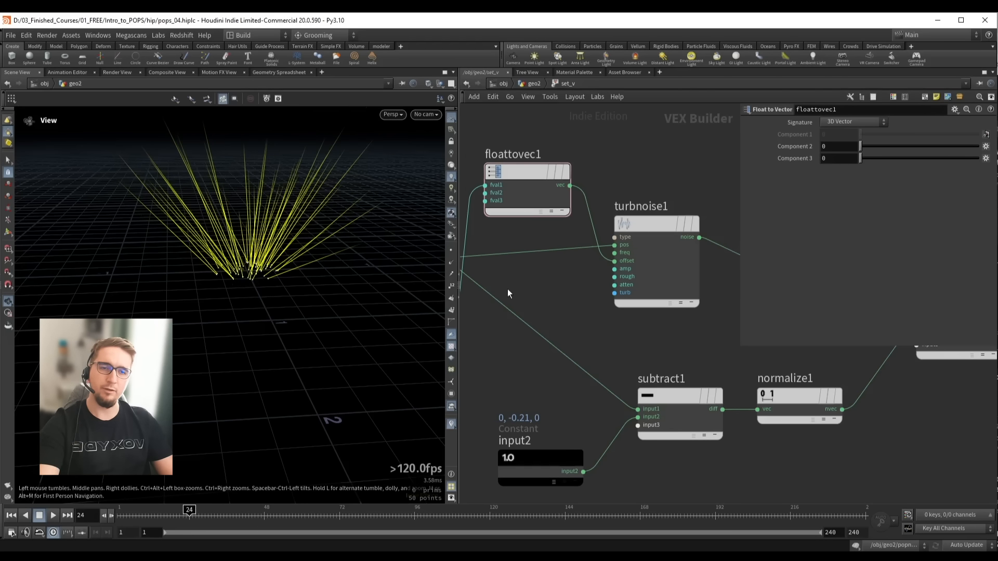
Return to geo2, rewind to frame 1, turn off the velocity visualizer and display popnet1
key("u")
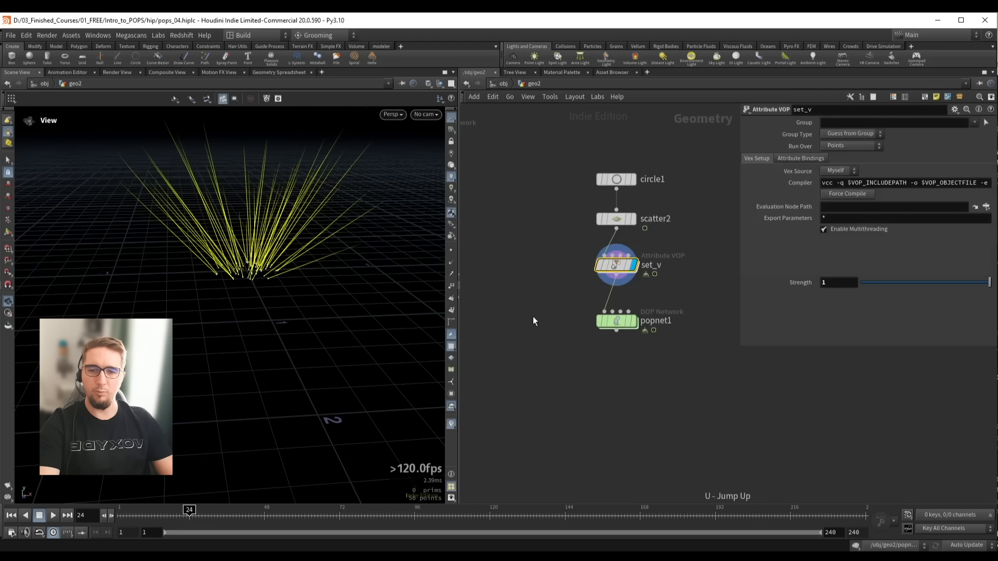
key("ctrl+Up")
left_click(452, 425)
left_click_drag(557, 307, 666, 350)
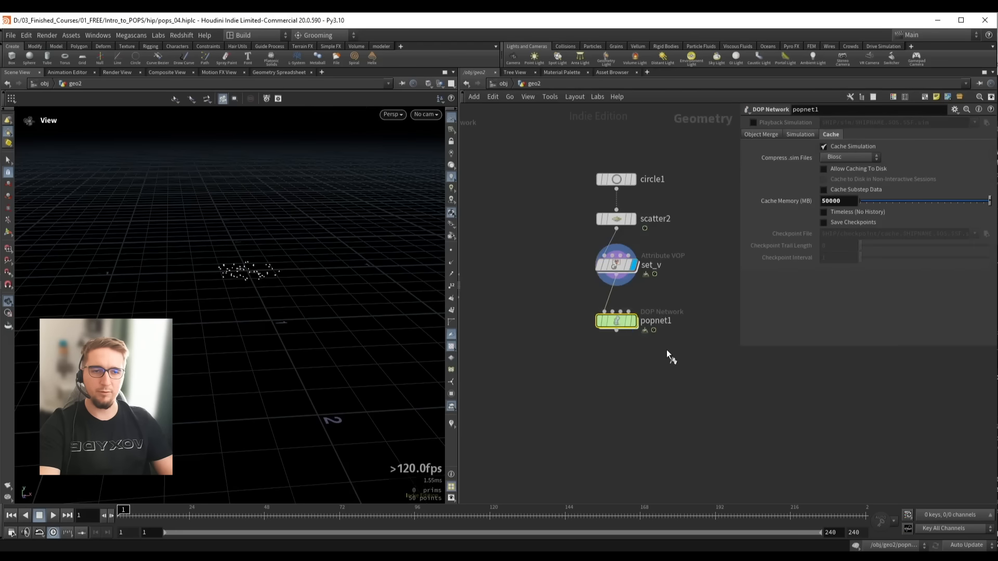
key("r")
Play and scrub the popnet1 simulation to examine the particle spread, and rewind to frame 1
key("Up")
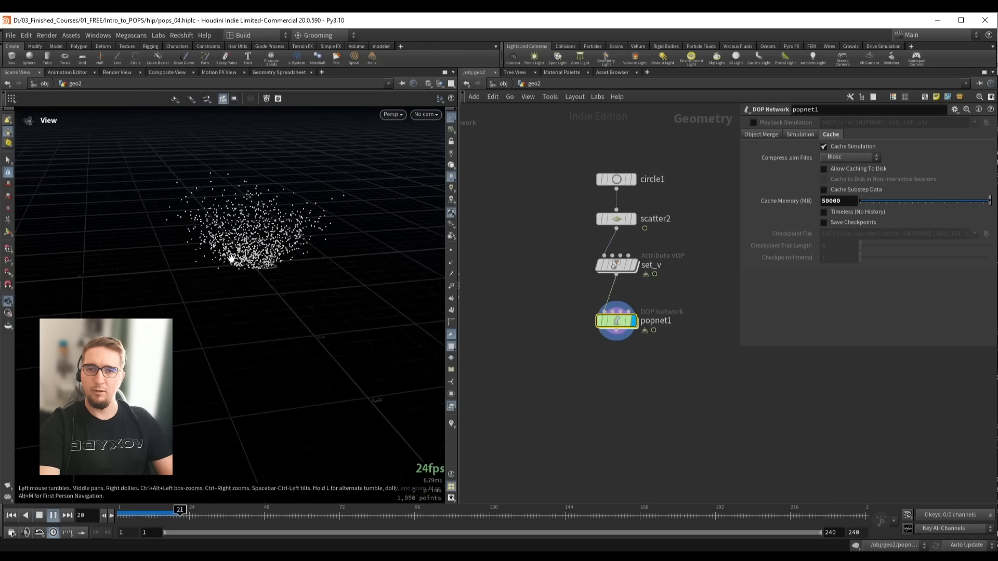
left_click_drag(245, 259, 222, 279)
key("Up")
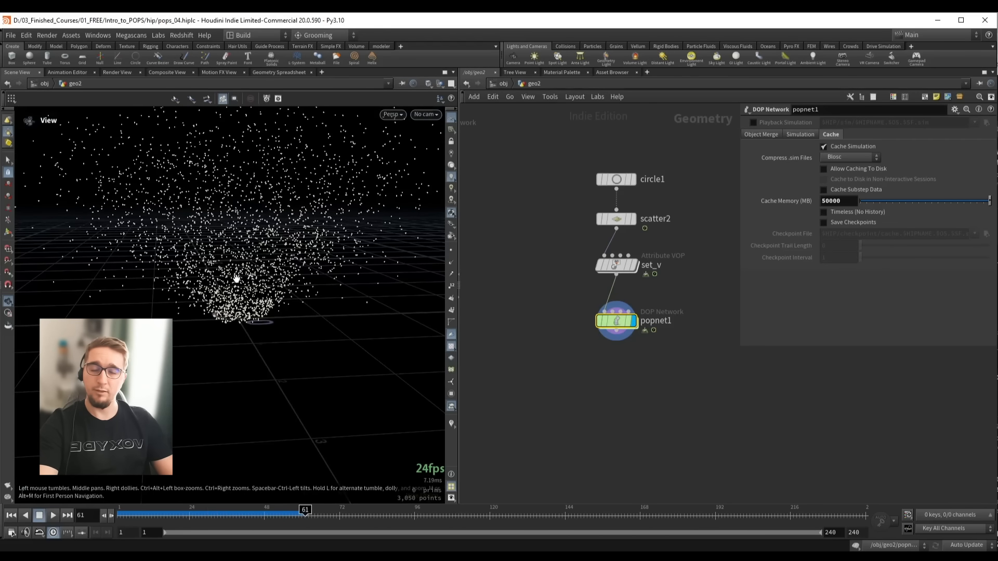
left_click_drag(182, 515, 158, 514)
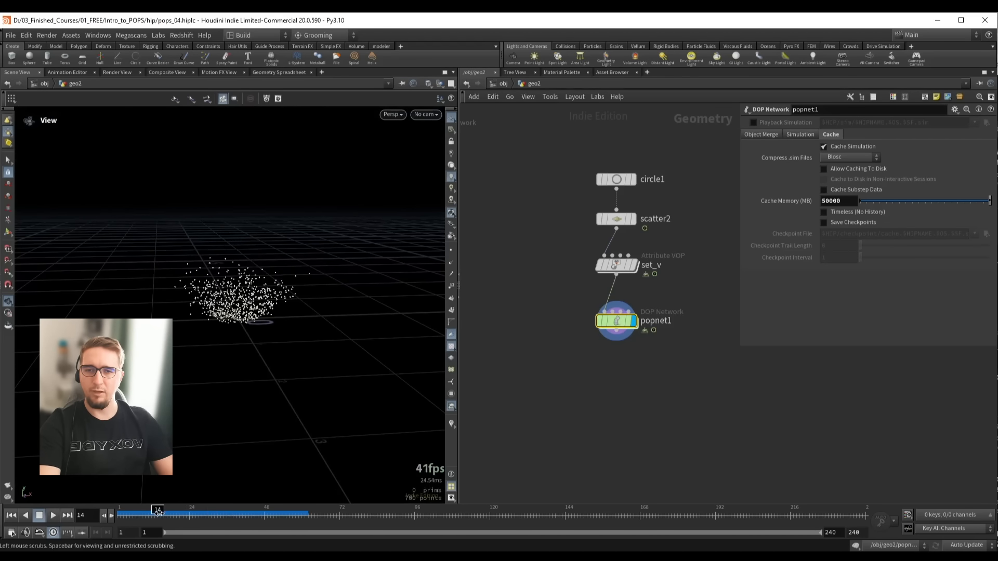
left_click_drag(233, 299, 255, 304)
key("ctrl+Up")
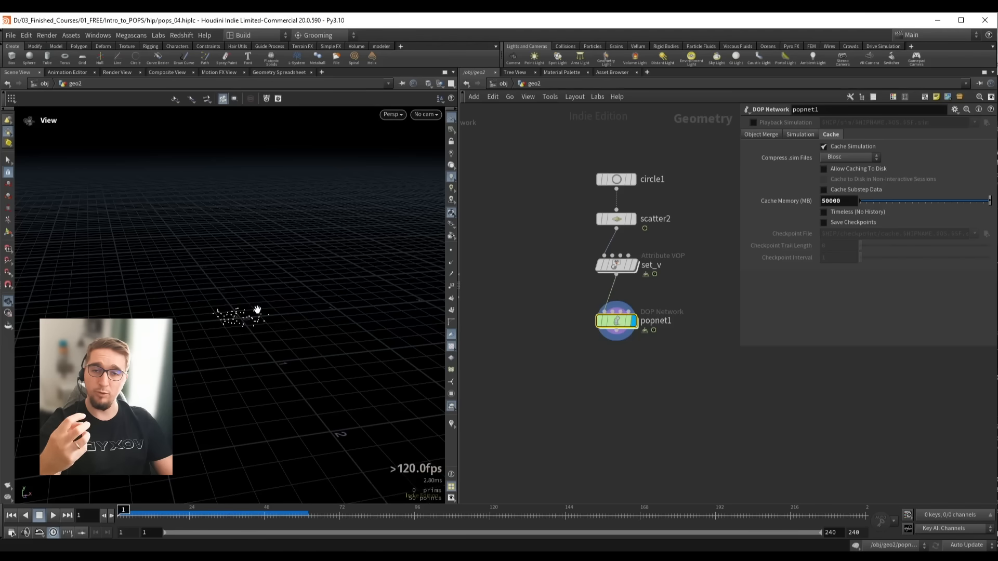
Display scatter2 and keyframe its Force Total Count at 50 on frame 1
middle_click_drag(533, 235, 512, 279)
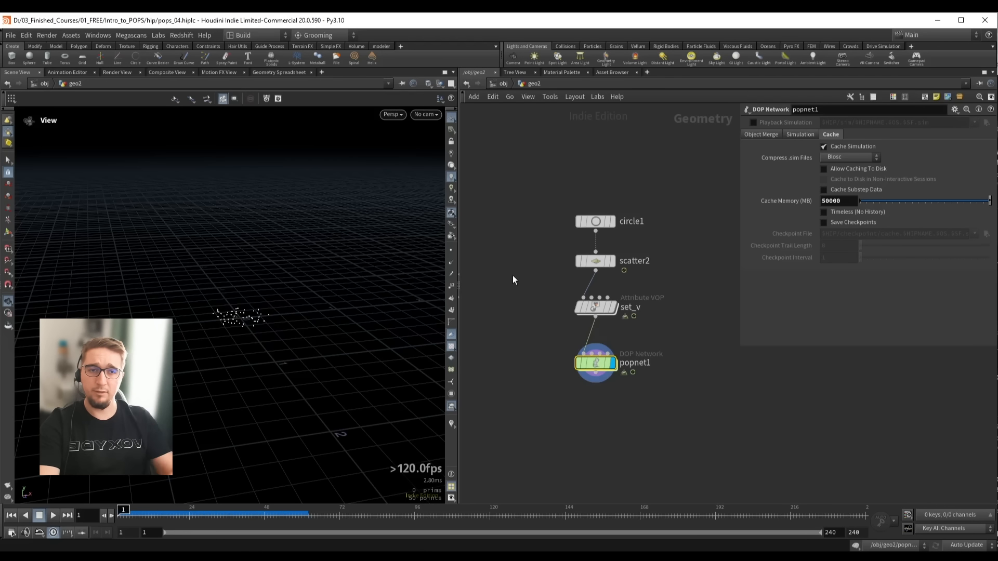
left_click_drag(623, 276, 623, 275)
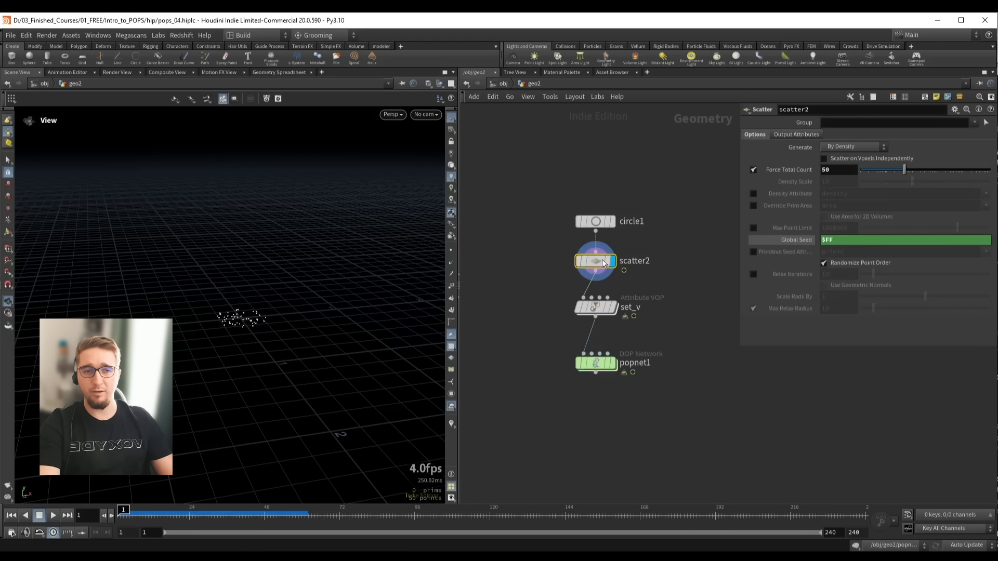
mouse_move(595, 266)
mouse_move(903, 172)
left_mouse_down()
mouse_move(865, 172)
mouse_move(907, 173)
mouse_move(891, 176)
left_mouse_up()
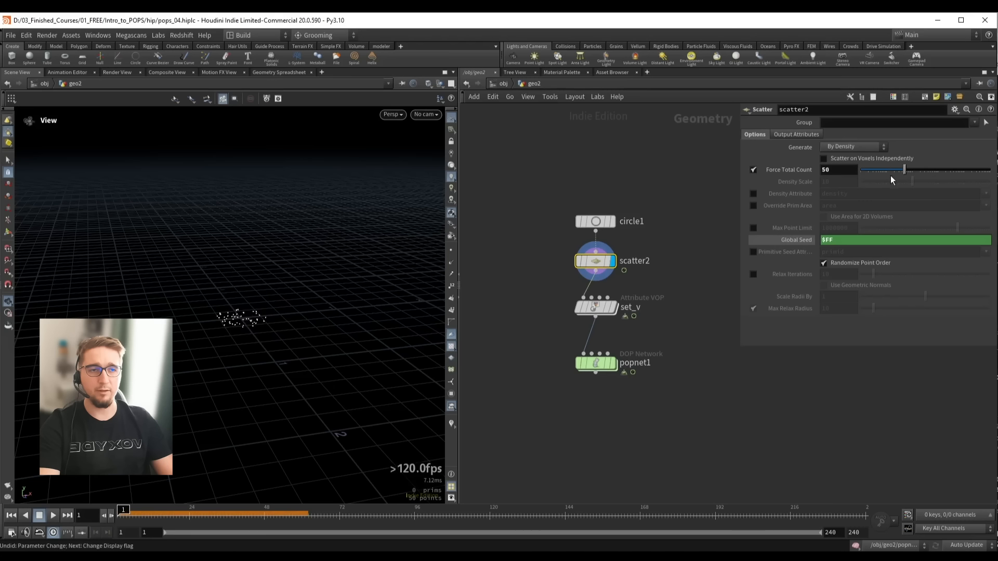
left_click(841, 173, "alt")
Keyframe scatter2's Force Total Count at 0 on frame 10, scrub past it to check, and rewind to frame 1
left_click(124, 509)
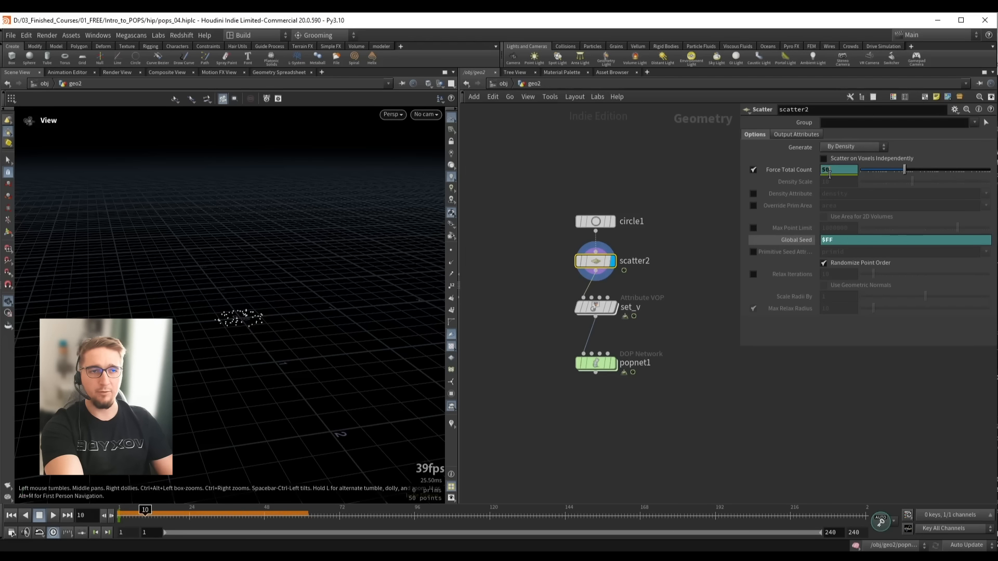
type("0")
key("Return")
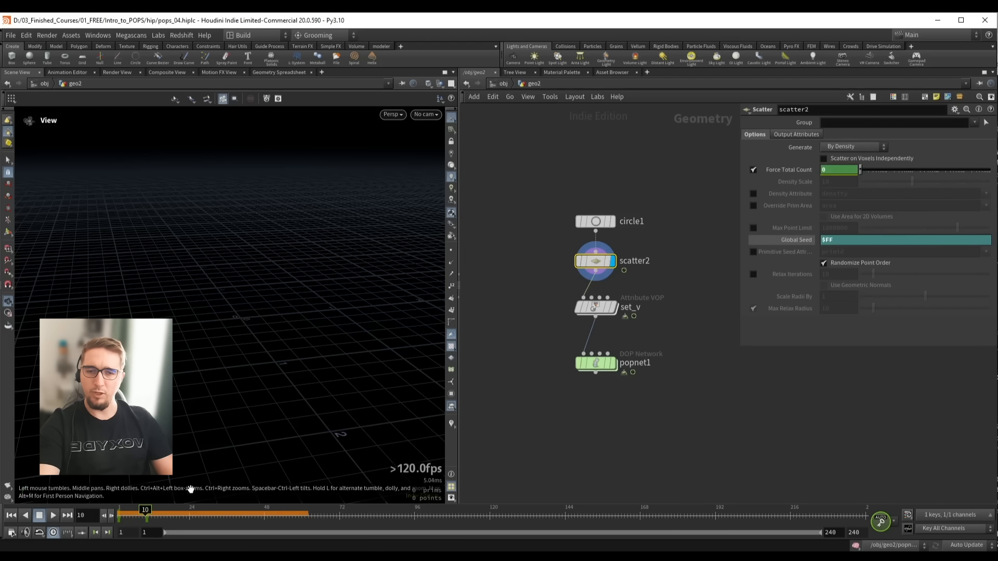
left_click_drag(163, 513, 192, 512)
key("ctrl+Up")
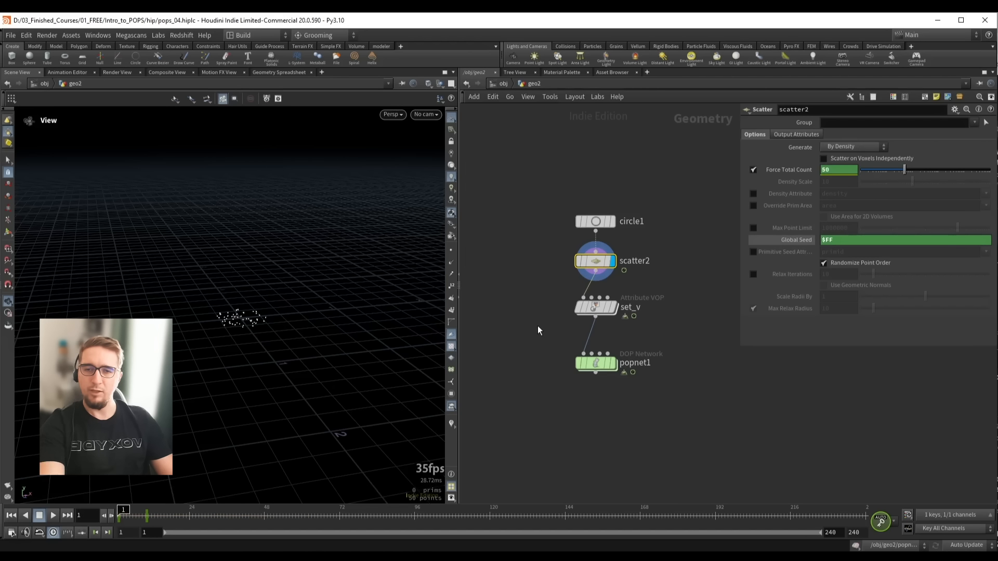
Step forward to frame 8 to examine scatter2's decreasing point count, and rewind to frame 1
key("Right")
key("Right")
key("Right")
key("Right")
key("Right")
key("Right")
key("Right")
key("Right")
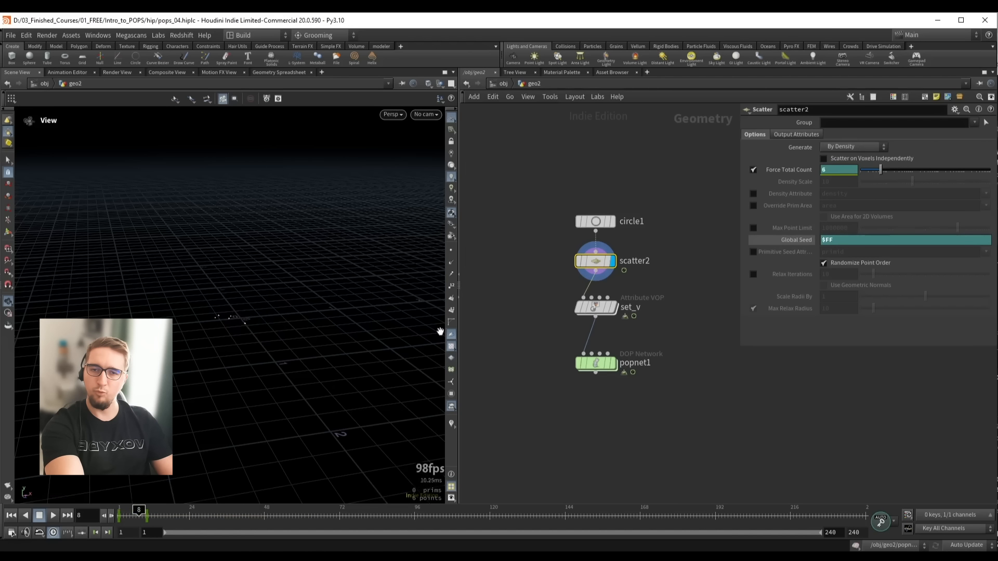
left_click(11, 515)
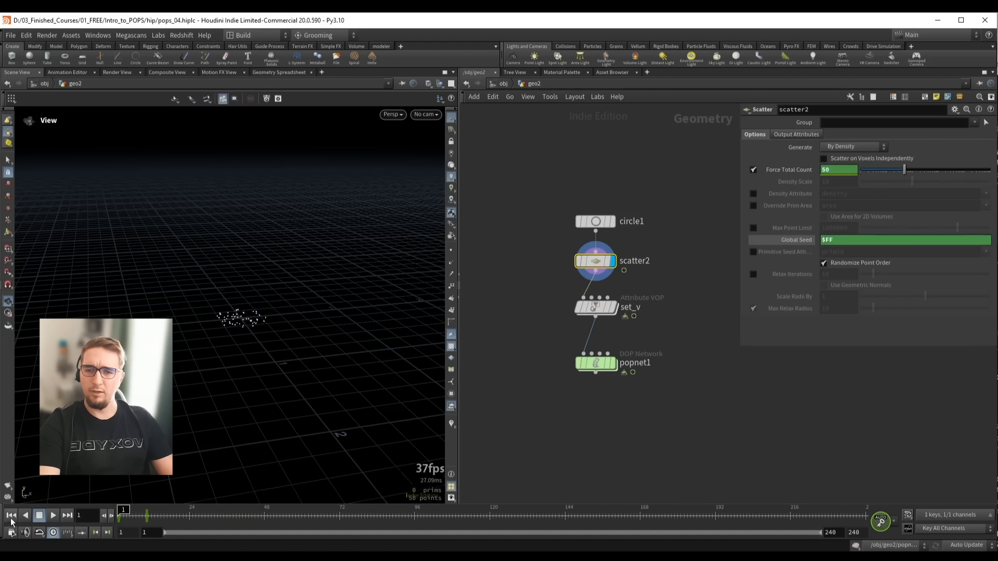
Display popnet1 and play the simulation repeatedly to examine the short particle burst, rewinding to frame 1
left_click(598, 363)
right_click_drag(295, 301, 243, 301)
key("Up")
left_click_drag(267, 310, 252, 290)
key("ctrl+Up")
key("Up")
key("ctrl+Up")
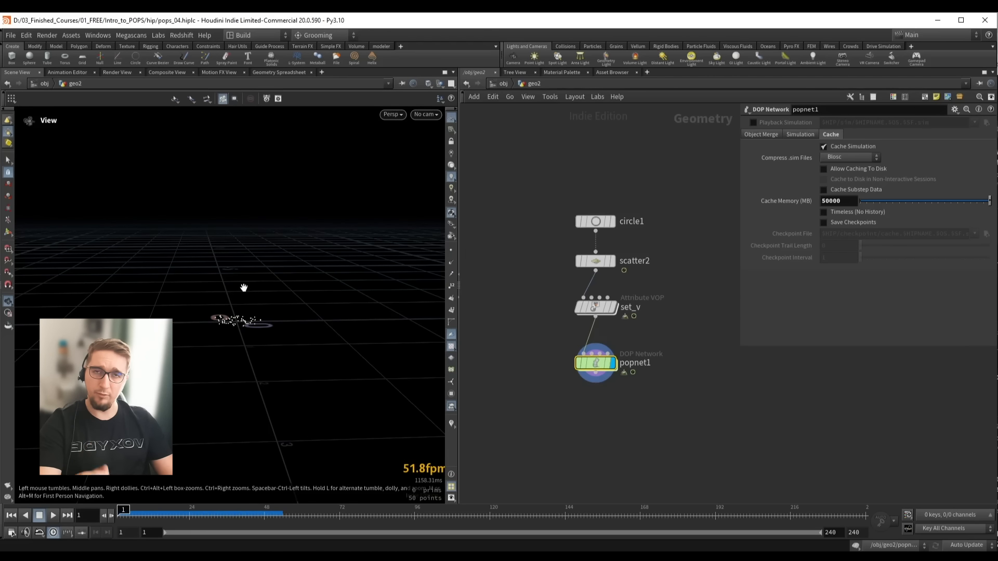
Set set_v's Strength to 5 and play the popnet1 simulation
left_click_drag(529, 301, 603, 330)
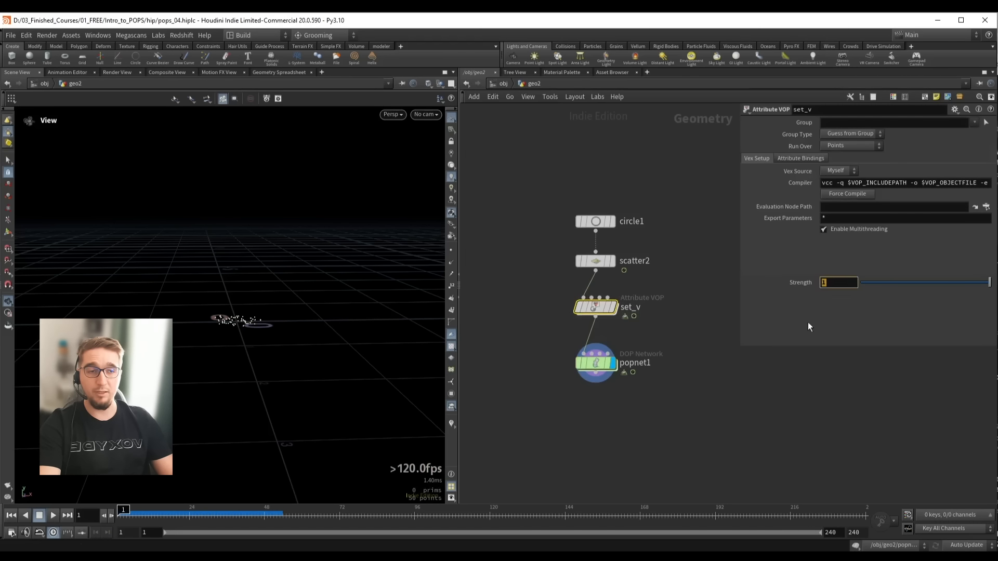
key("Return")
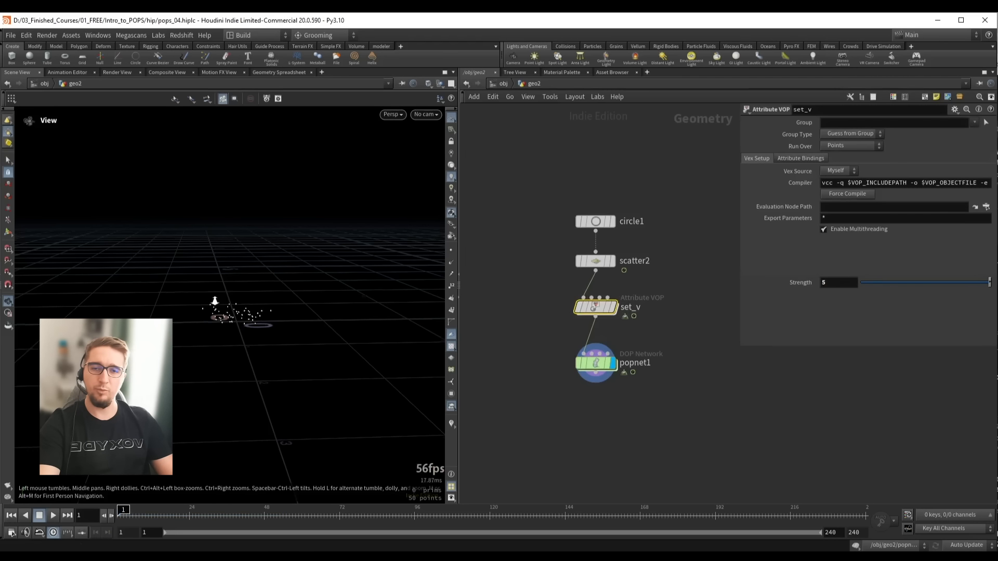
left_click_drag(237, 303, 219, 307)
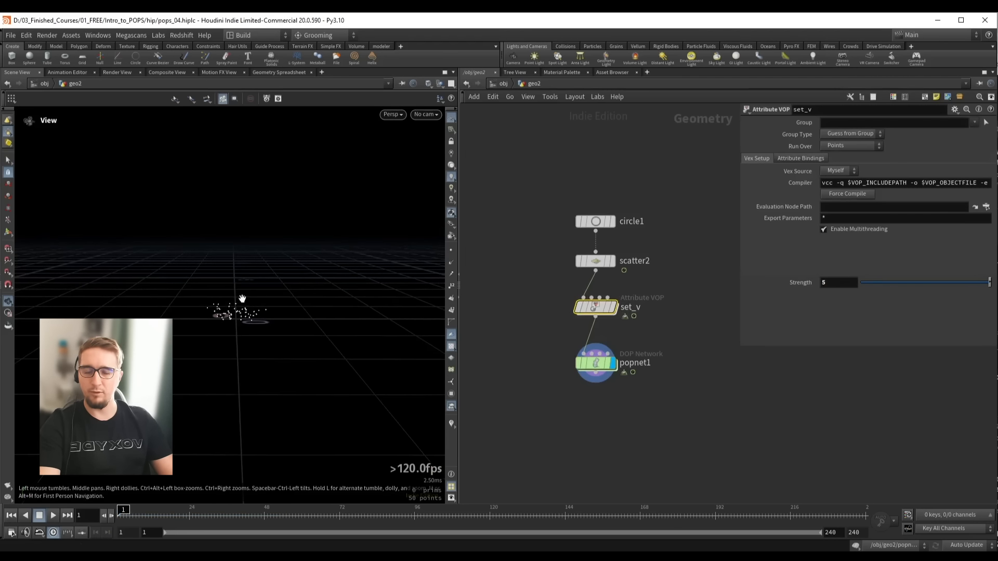
key("Up")
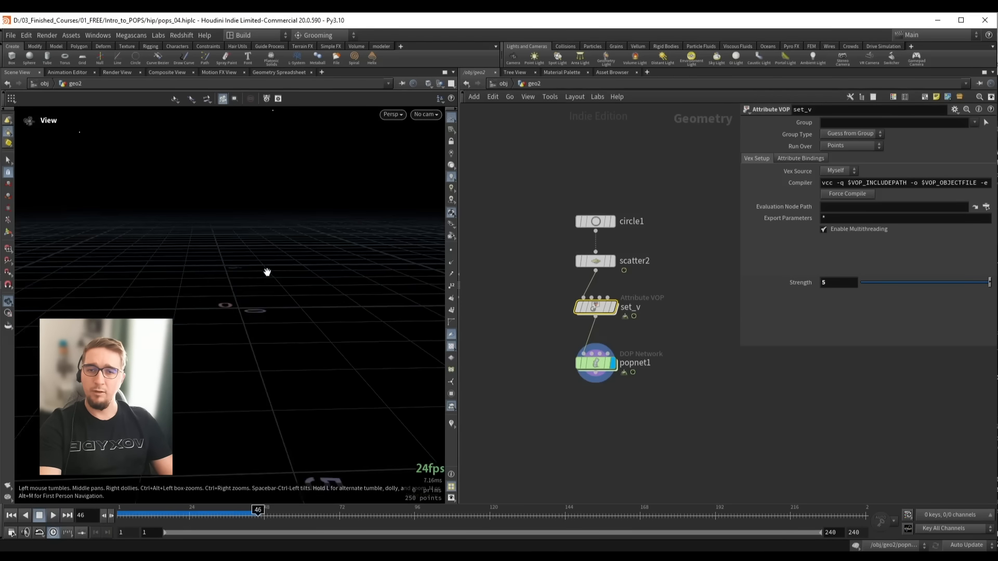
Replay and scrub the popnet1 simulation from several angles to examine how far the particles spread
left_click_drag(267, 272, 236, 279)
key("ctrl+Up")
key("Up")
right_click_drag(238, 279, 256, 276)
key("ctrl+Up")
key("Up")
key("ctrl+Up")
key("Up")
left_click_drag(256, 276, 206, 279)
key("ctrl+Up")
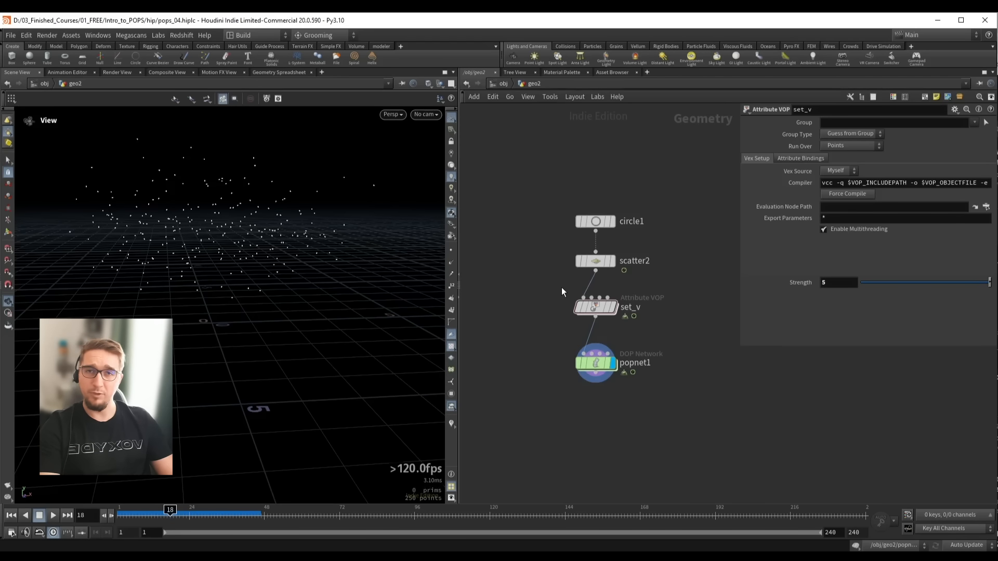
left_click_drag(534, 347, 662, 404)
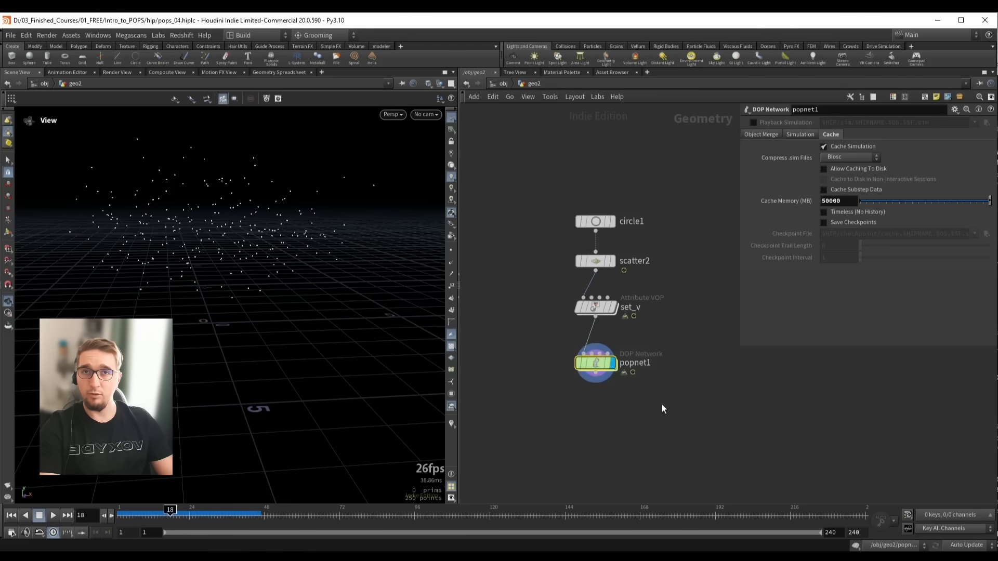
left_click_drag(223, 265, 228, 271)
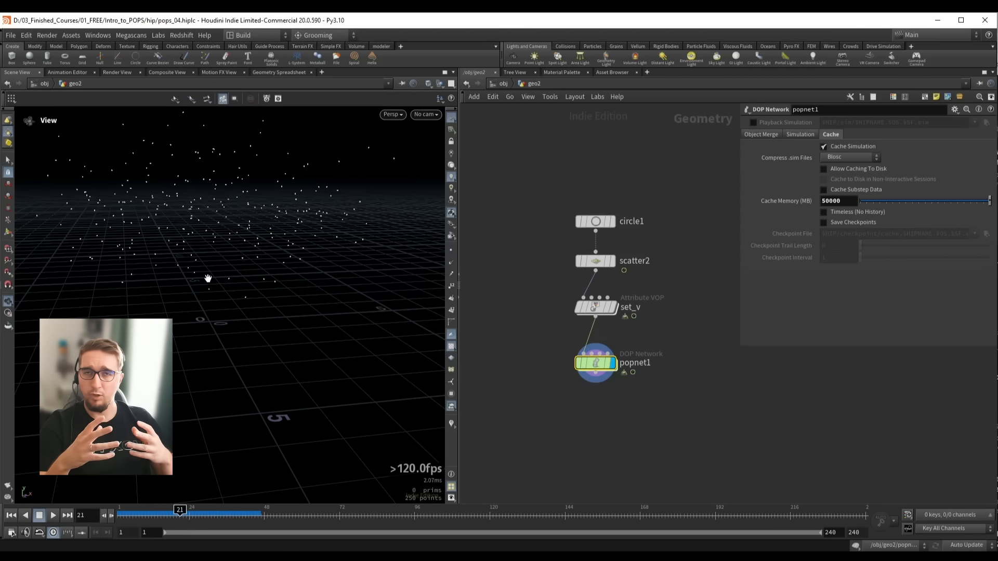
Display set_v with its velocity vectors visualized and enter a Strength of 5
left_click_drag(508, 311, 647, 323)
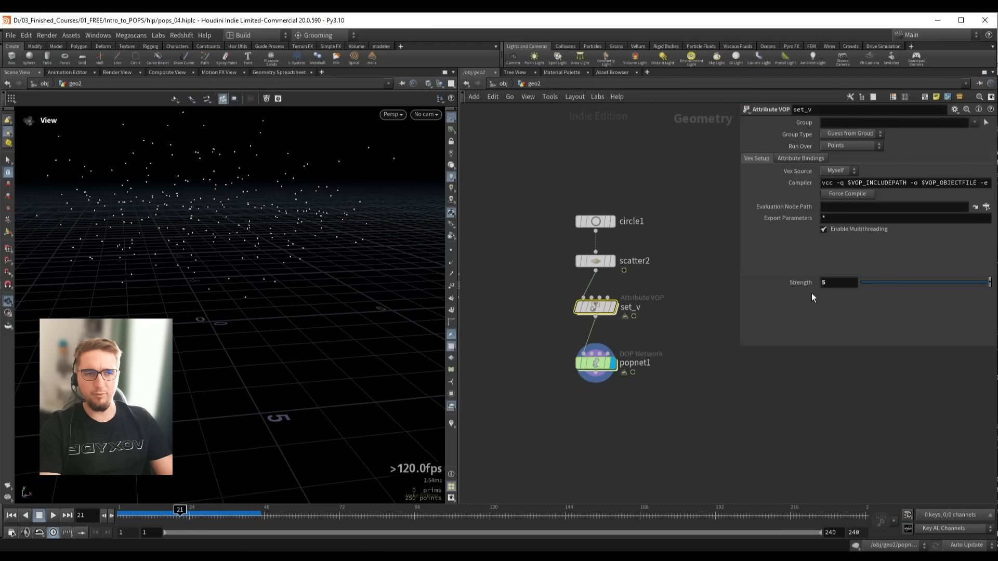
key("r")
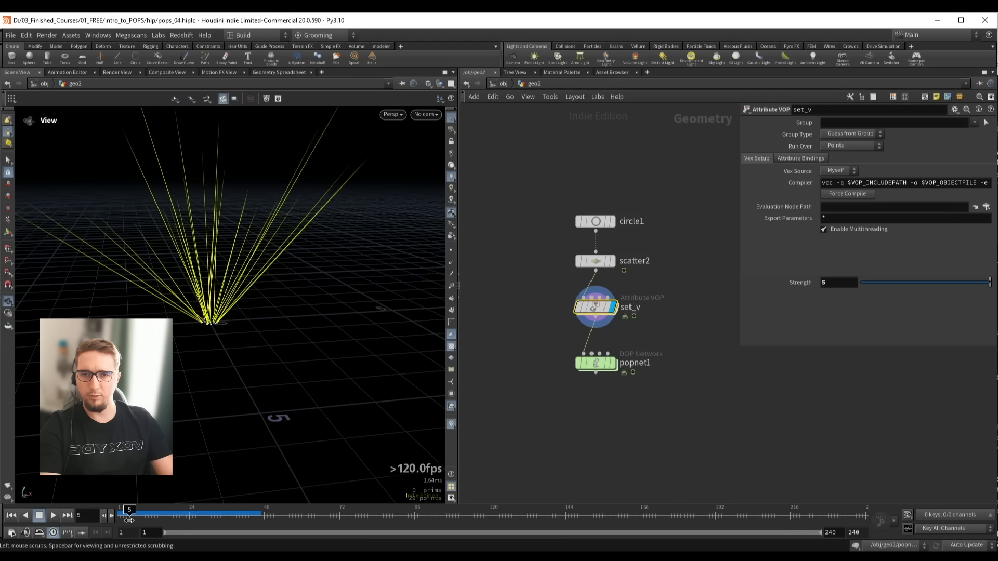
left_click_drag(950, 282, 993, 271)
double_click(834, 282)
type("5")
key("Return")
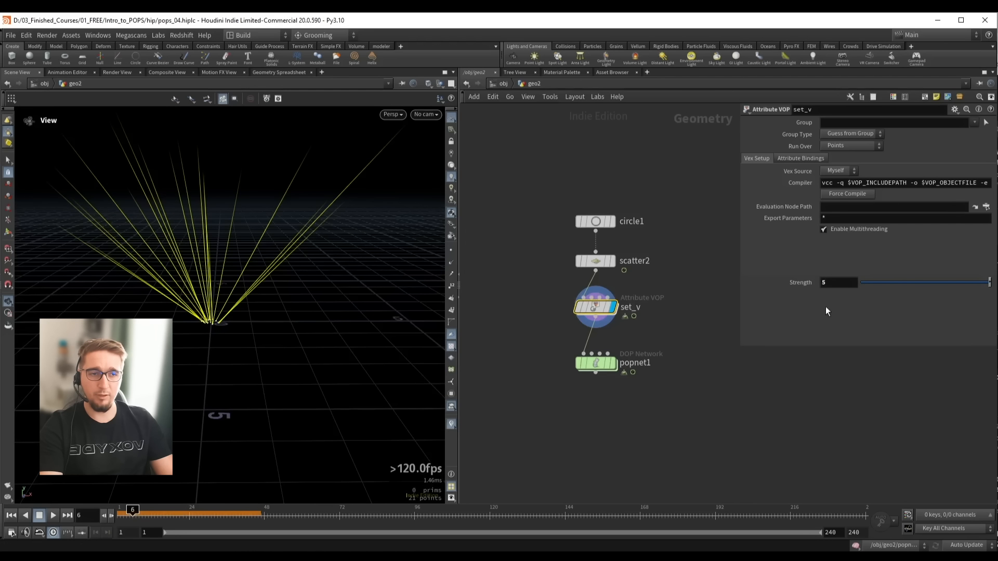
Set set_v's Strength to 1 and rewind to frame 1
double_click(855, 283)
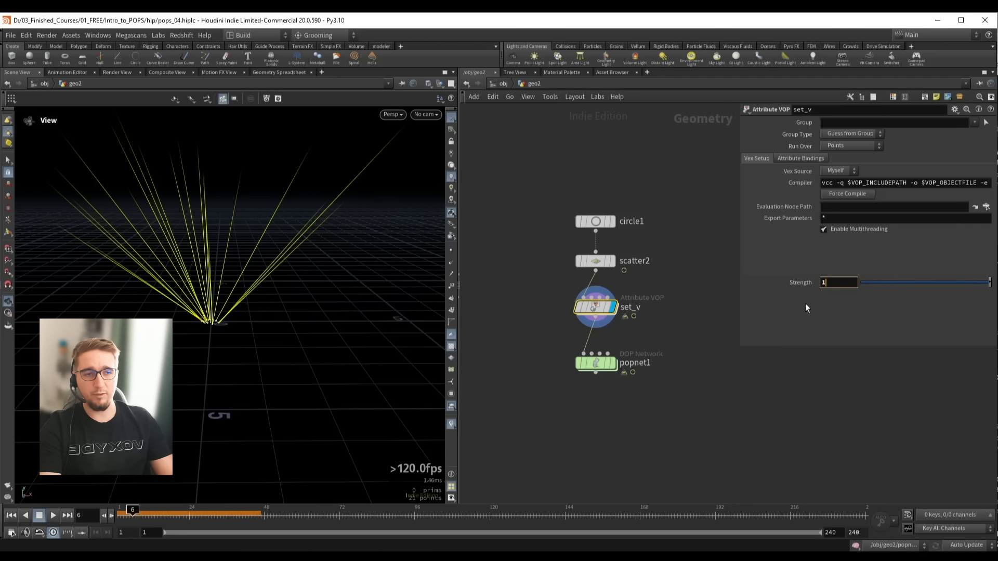
type("1")
key("Return")
key("ctrl+Up")
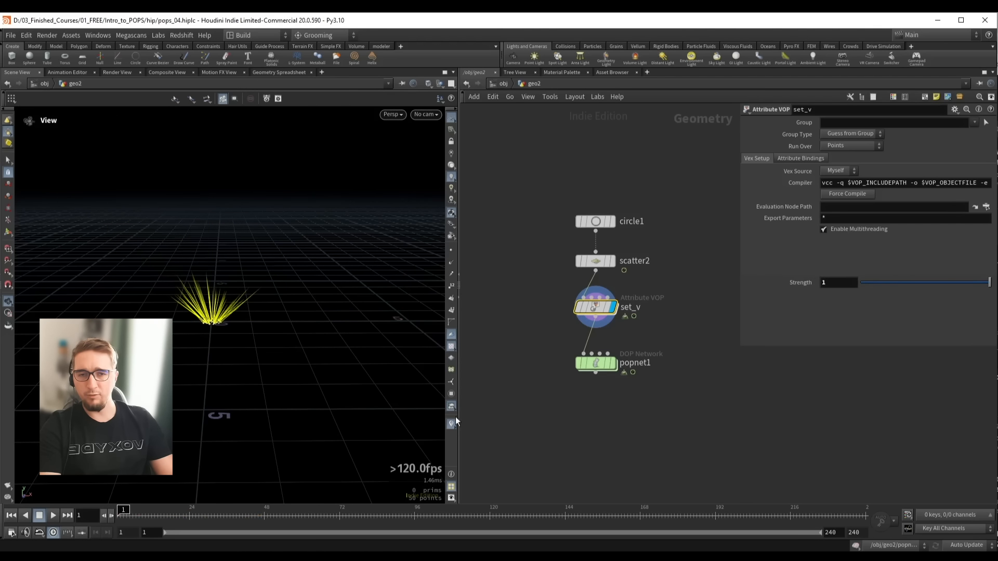
Display popnet1, go inside it and show the attribute settings of source_first_input
left_click(595, 363)
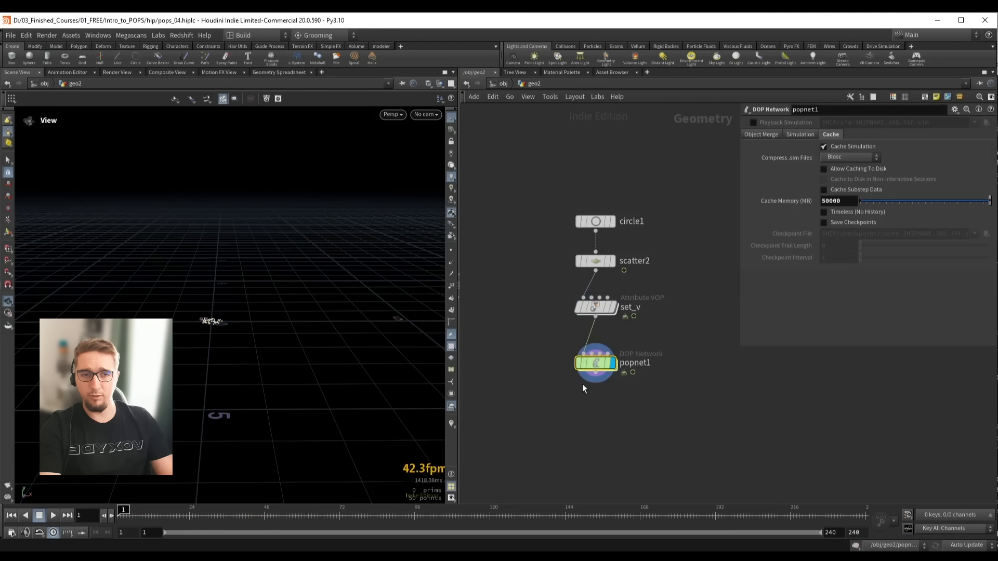
double_click(596, 366)
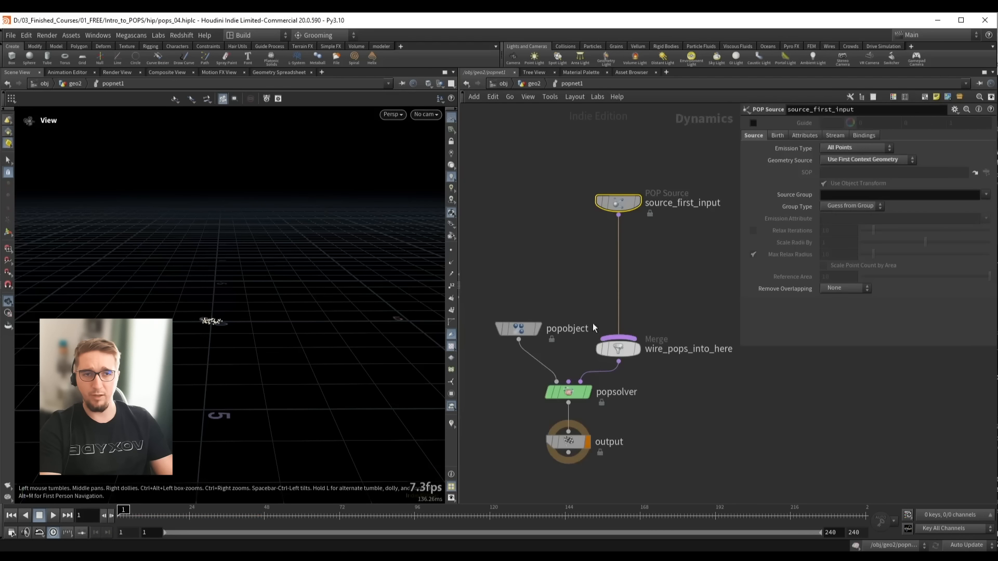
left_click_drag(544, 217, 635, 265)
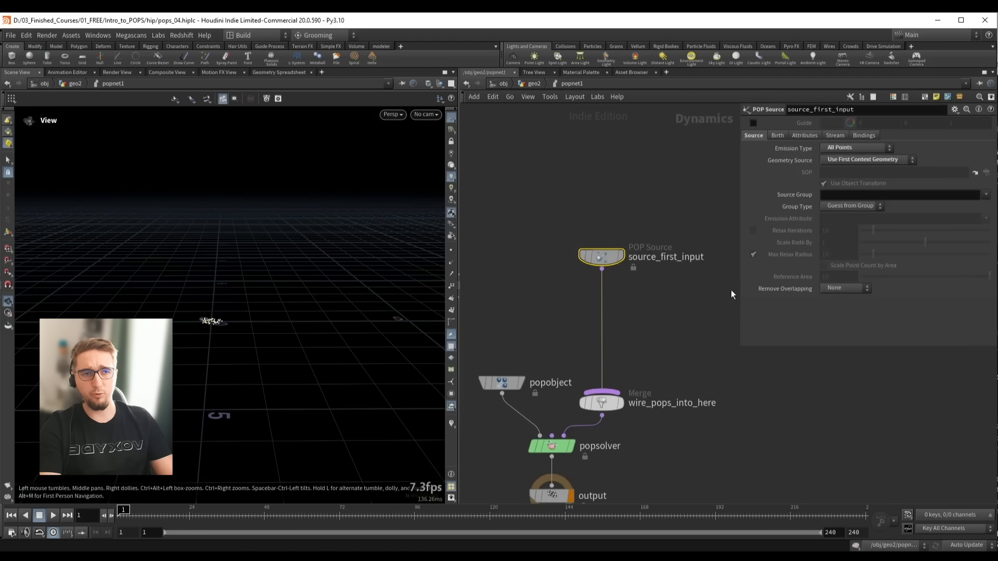
left_click(800, 134)
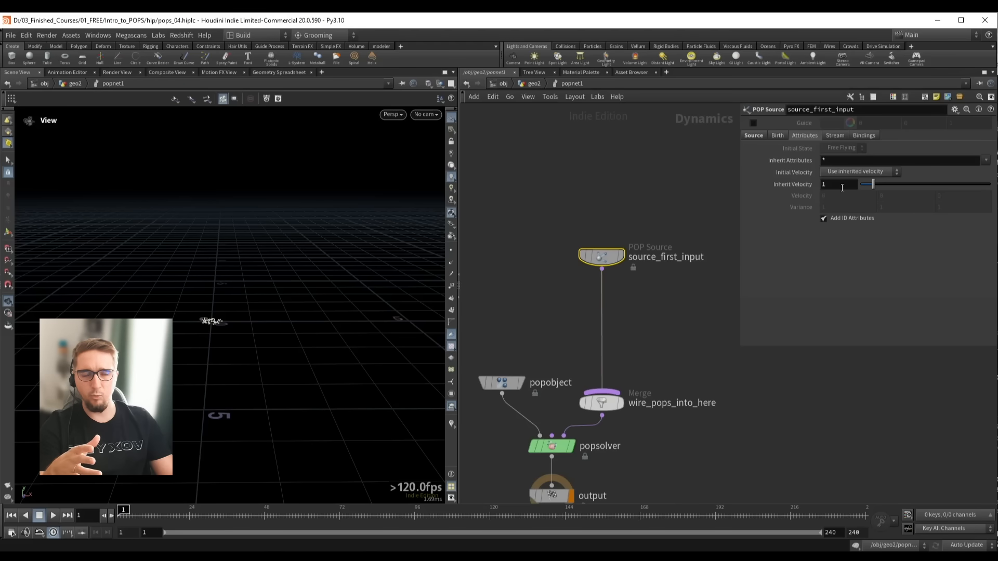
Set source_first_input's Inherit Velocity to 10 and replay the simulation to check the particle spread
left_click_drag(877, 184, 991, 184)
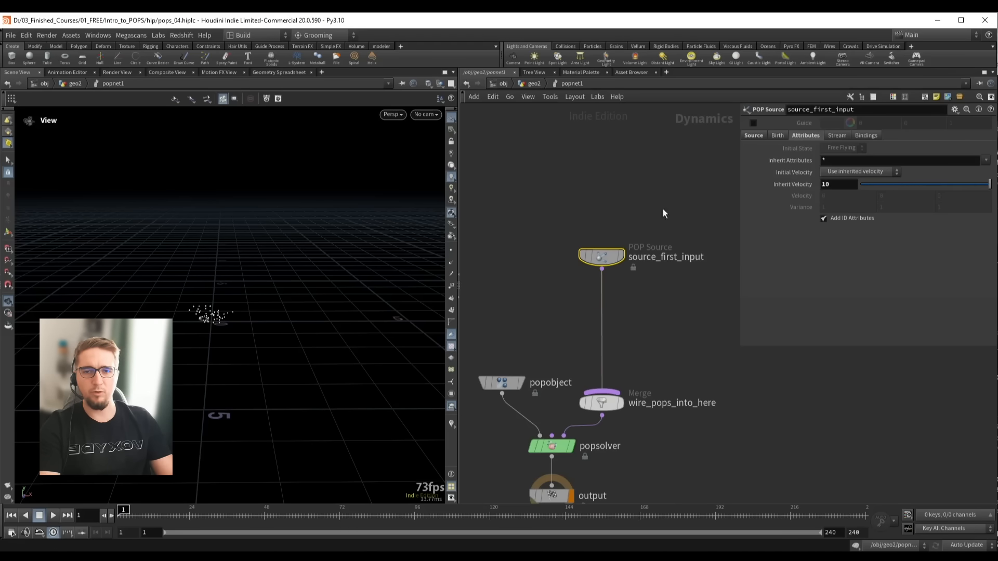
key("Up")
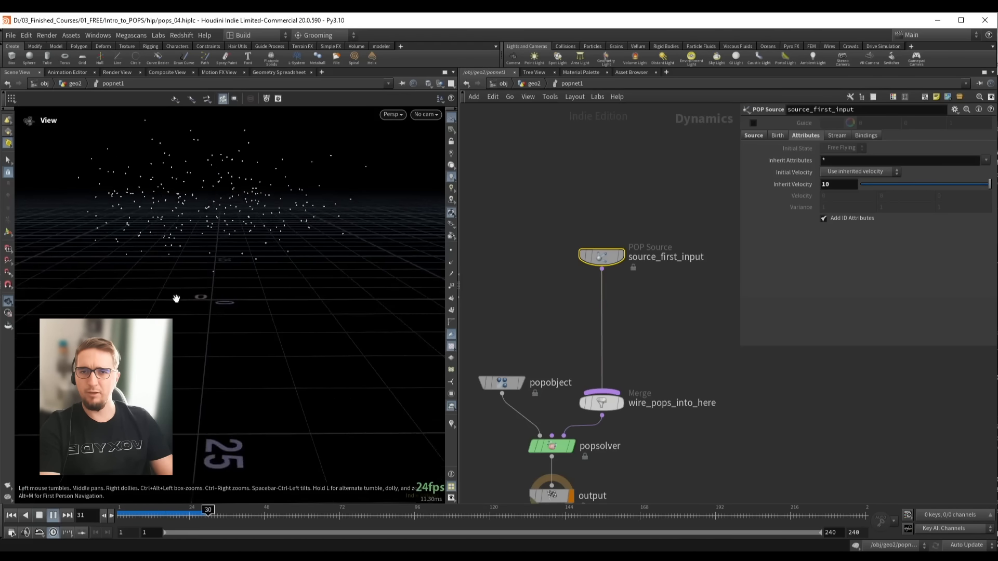
middle_click_drag(213, 267, 217, 277)
key("ctrl+Up")
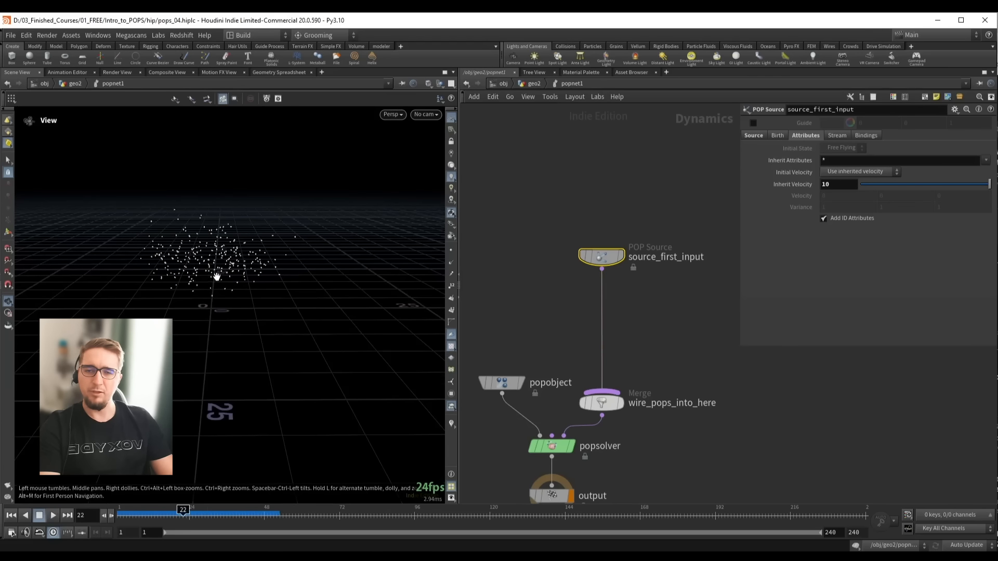
key("ctrl+Up")
key("Up")
right_click_drag(202, 294, 255, 285)
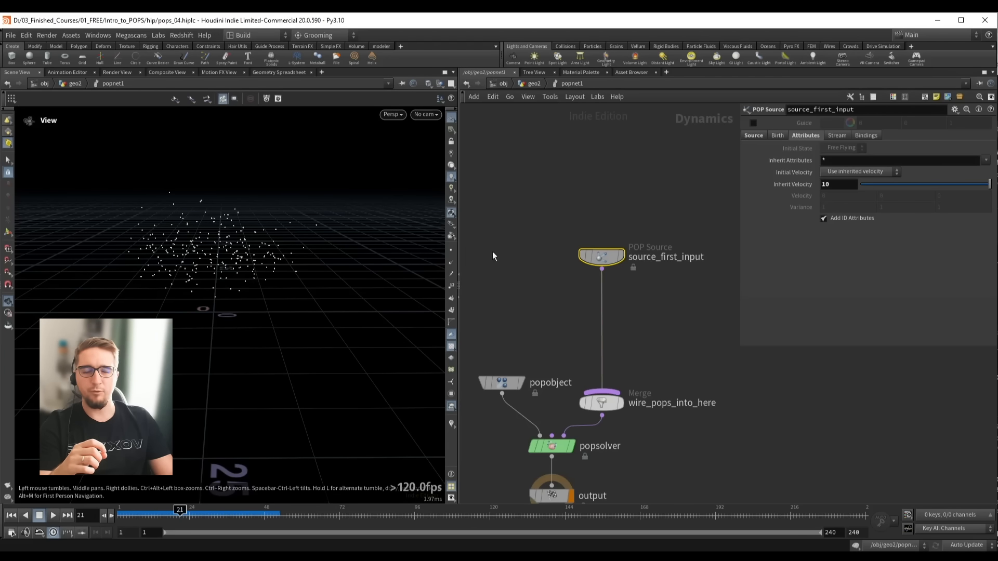
Set source_first_input's Initial Velocity to Add to inherited velocity with Inherit Velocity 1, and play the simulation
left_click(850, 172)
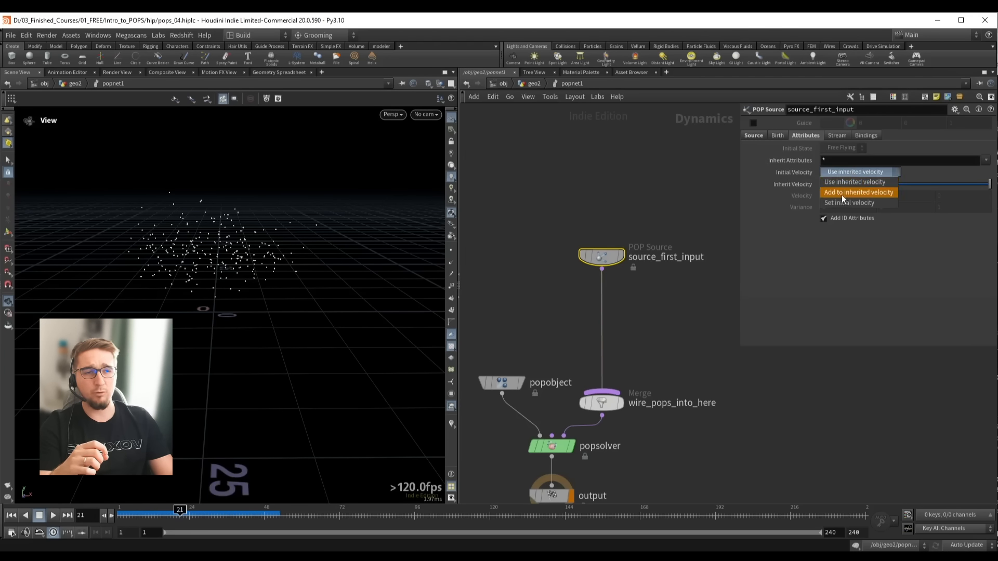
left_click(841, 193)
key("BackSpace")
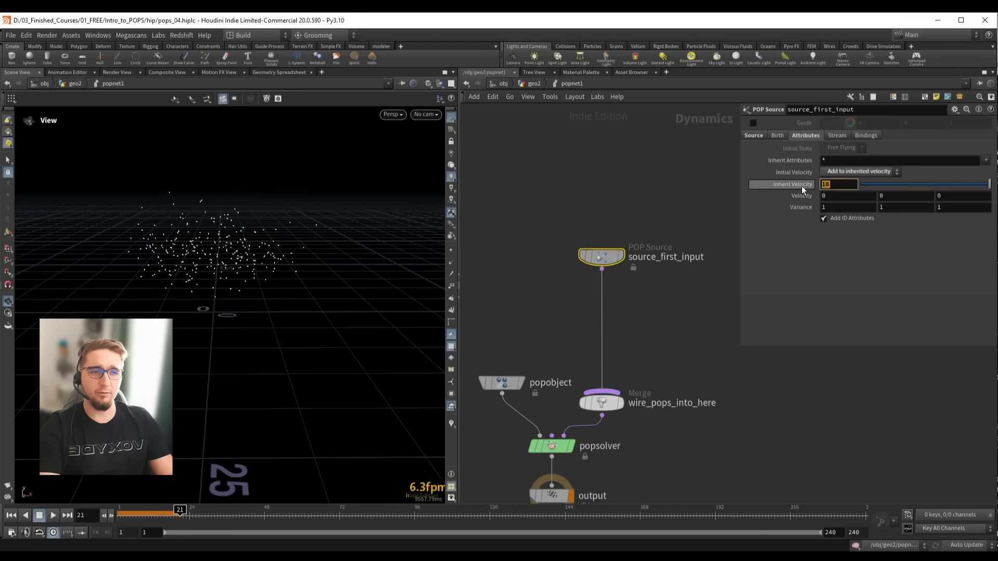
key("Return")
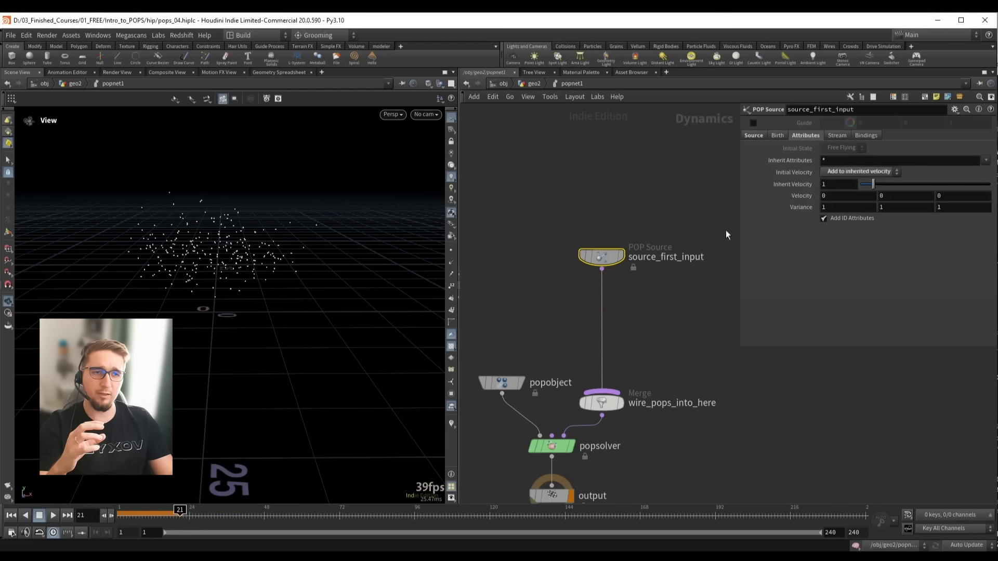
key("ctrl+Up")
key("Up")
scroll(309, 275, "up", 4)
scroll(309, 274, "up", 3)
left_click_drag(254, 285, 246, 272)
key("Up")
Set source_first_input's Variance to 3.6 on all three axes and replay the simulation
middle_click_drag(800, 211, 926, 202)
key("ctrl+Up")
key("Up")
key("Up")
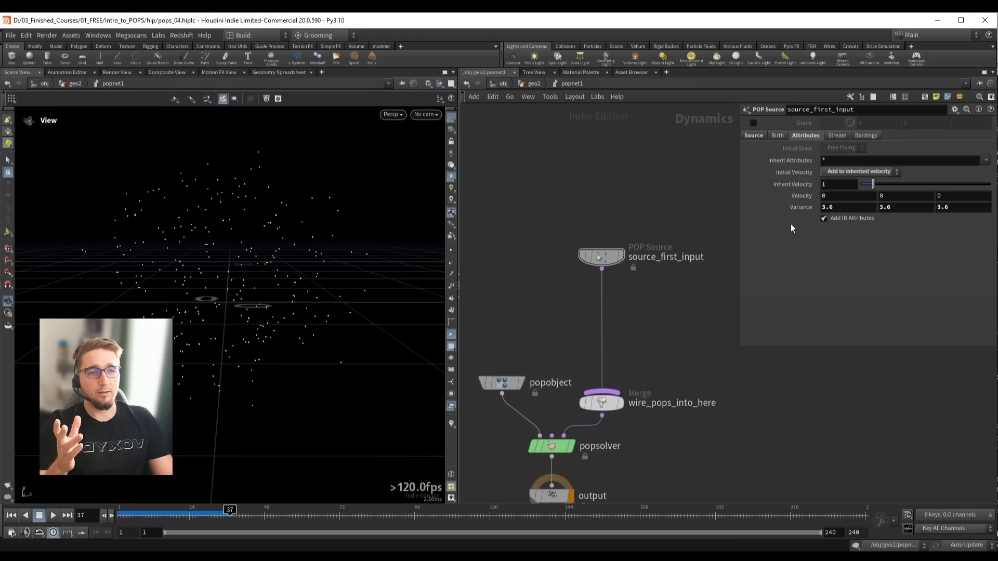
Set Inherit Velocity to 0 and all three Variance components to 0, and rewind to frame 1
left_click_drag(845, 209, 812, 210)
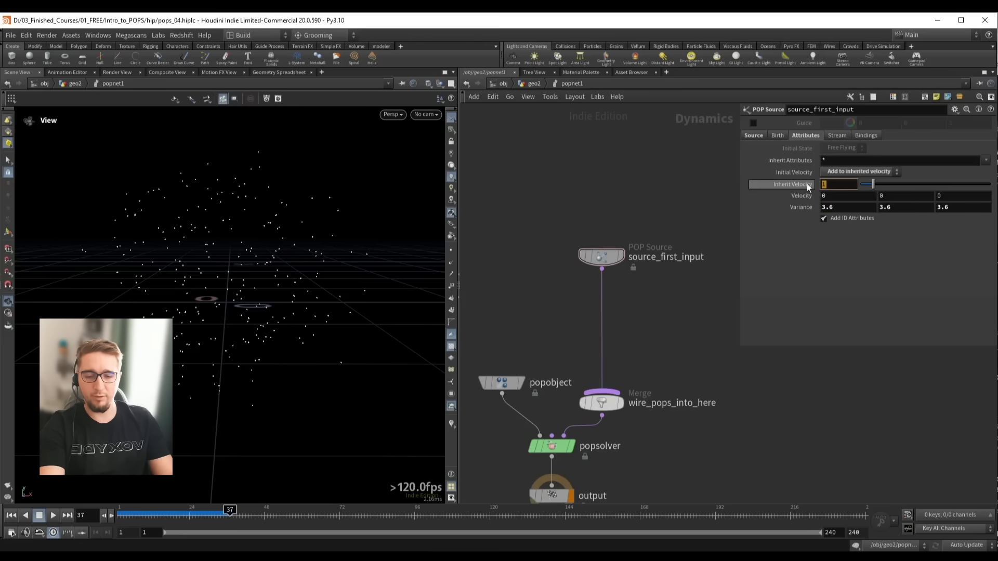
key("Return")
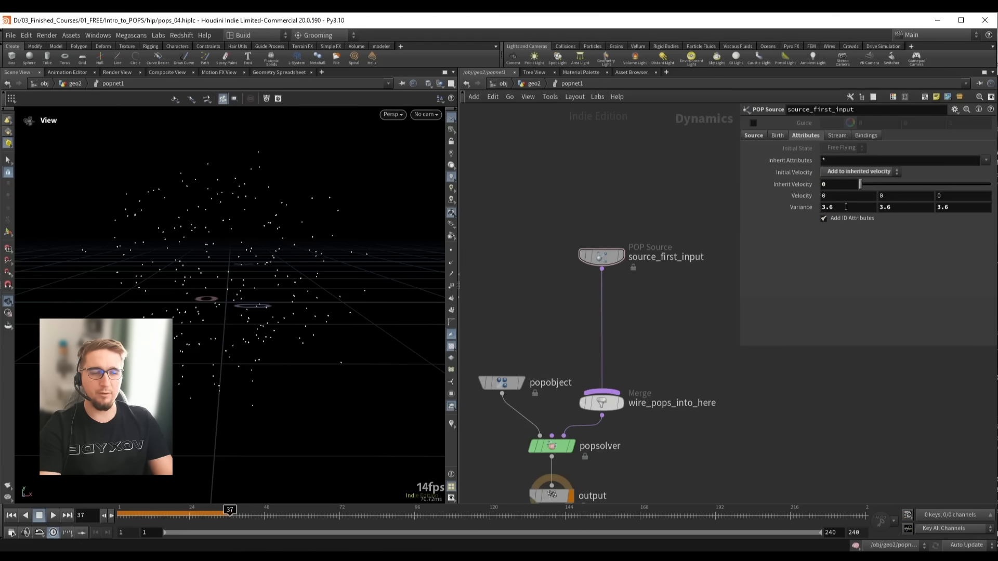
type("0")
key("Tab")
type("0")
key("Tab")
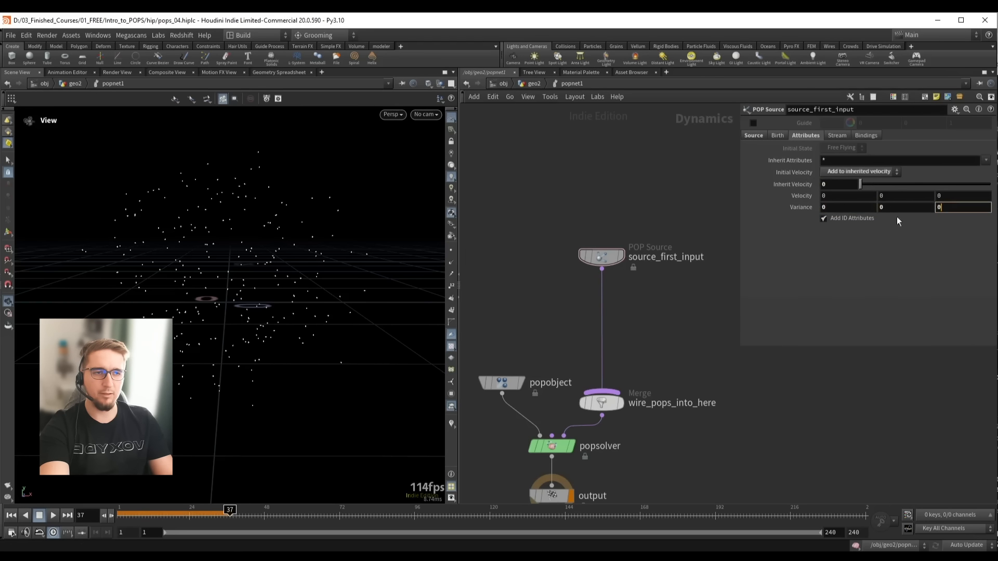
type("0")
key("ctrl+Up")
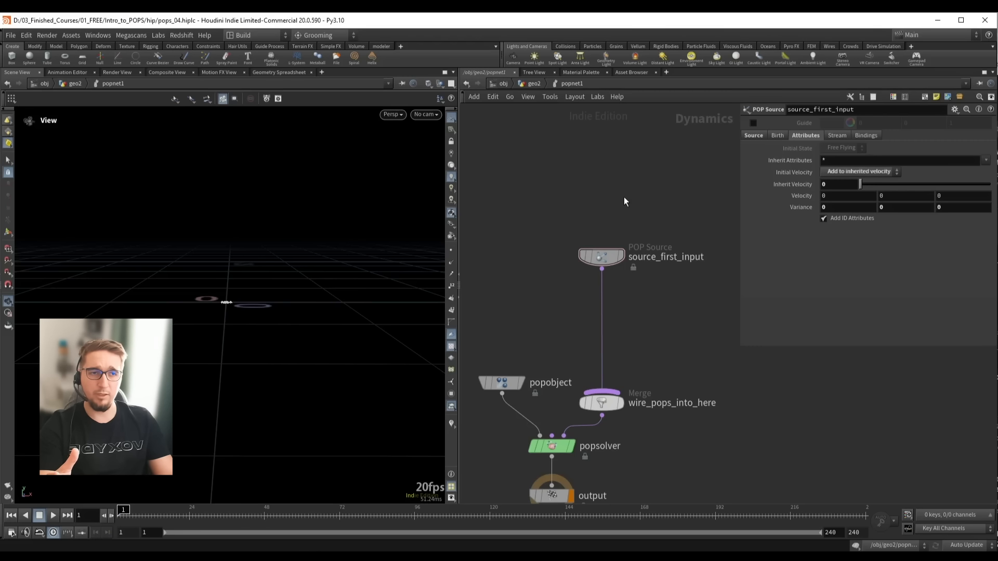
Set the X component of source_first_input's Velocity to 1 and play the simulation to check the movement
left_click(842, 195)
type("1")
key("Return")
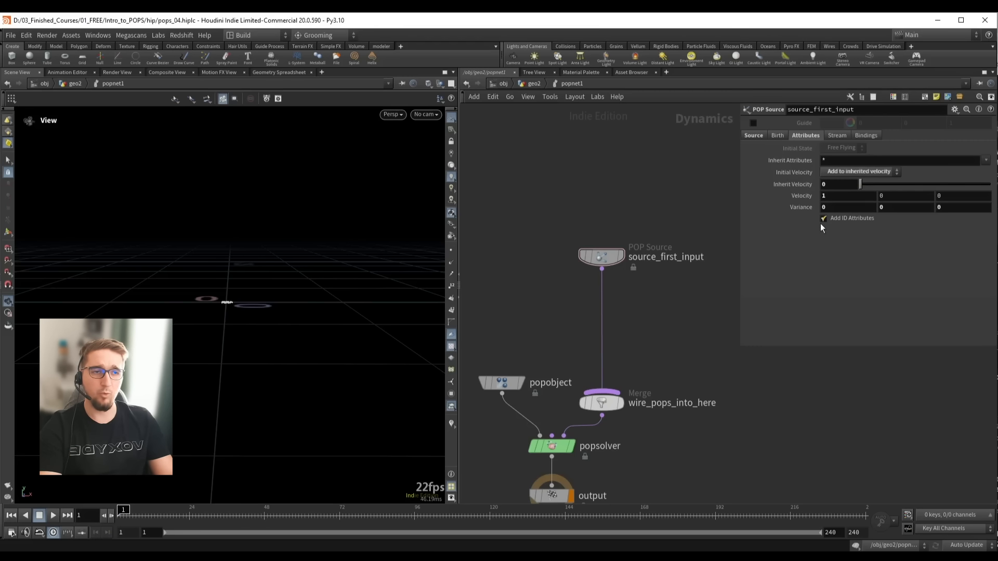
left_click_drag(234, 284, 305, 294)
key("Up")
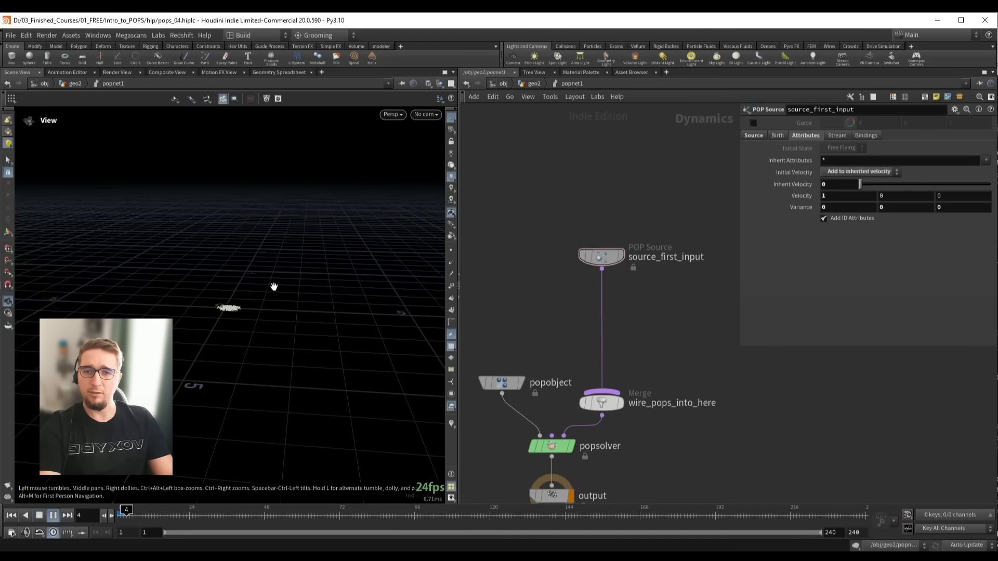
key("Up")
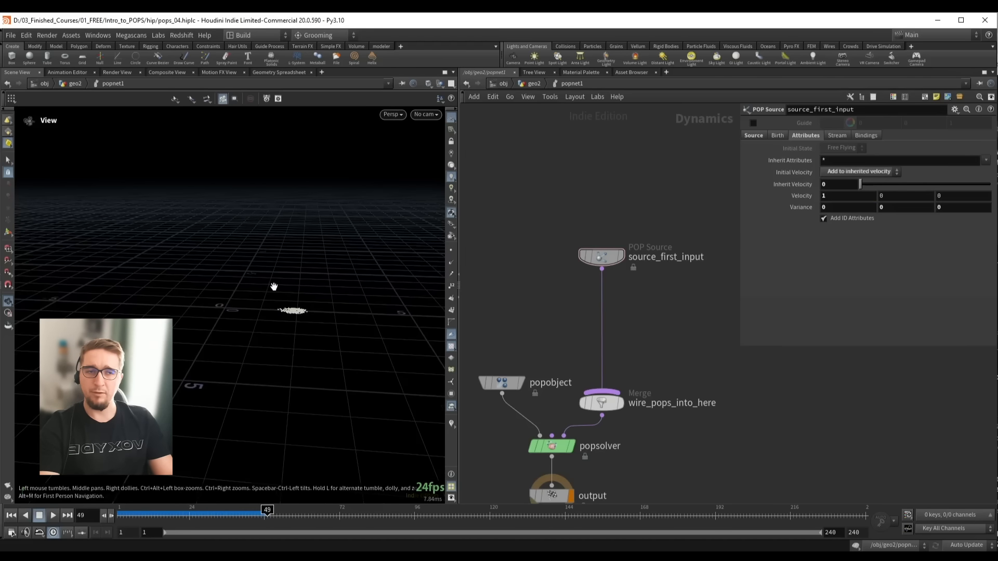
Set the X component of source_first_input's Velocity back to 0
double_click(832, 197)
type("0")
key("Return")
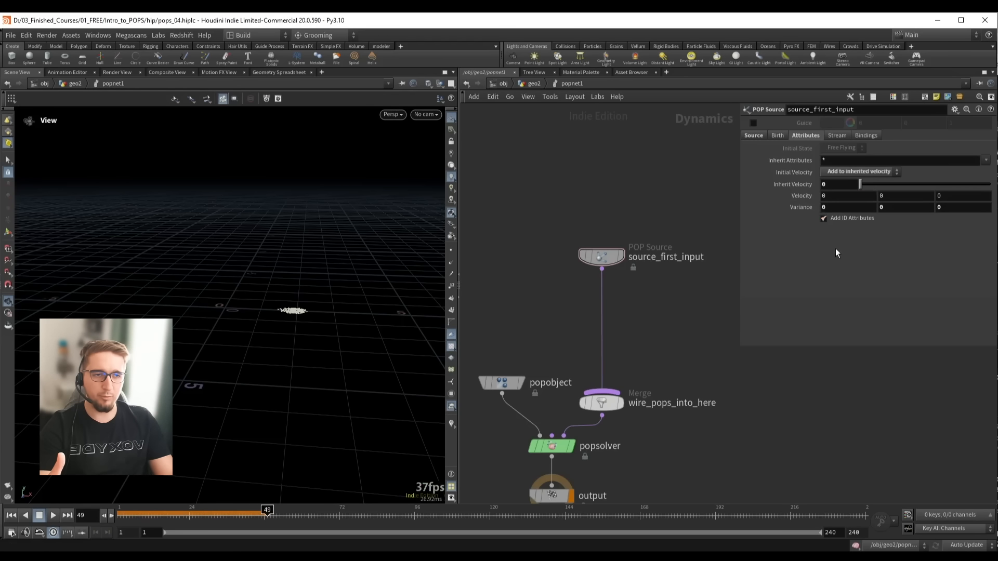
Set source_first_input's Initial Velocity to Use inherited velocity with Inherit Velocity 1, and replay the simulation from frame 1
left_click(844, 172)
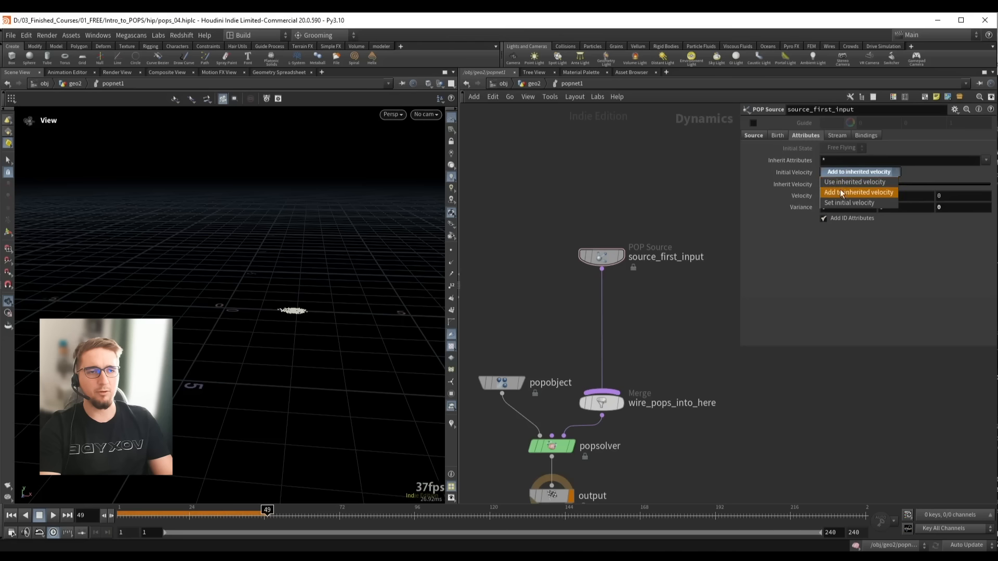
left_click(867, 182)
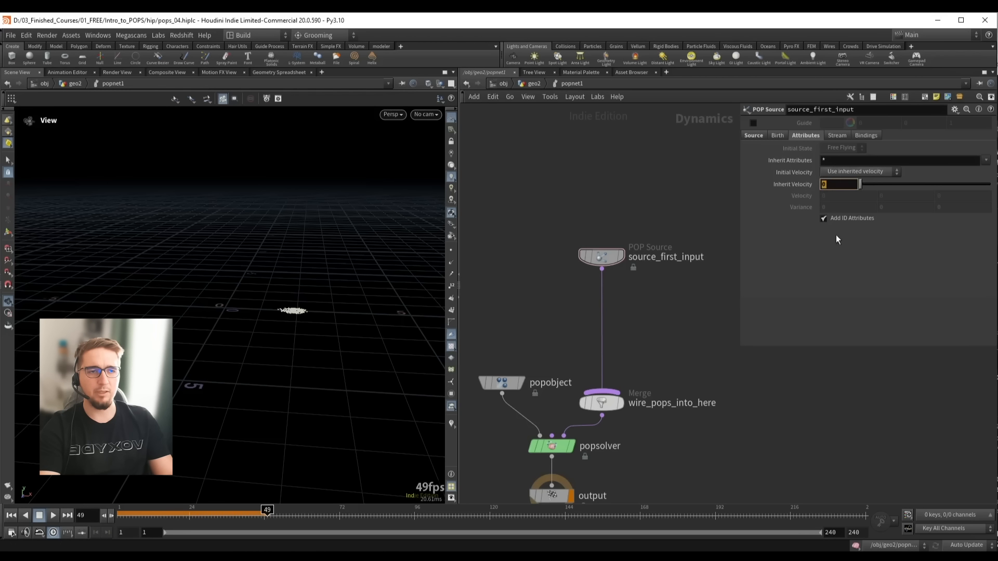
double_click(830, 185)
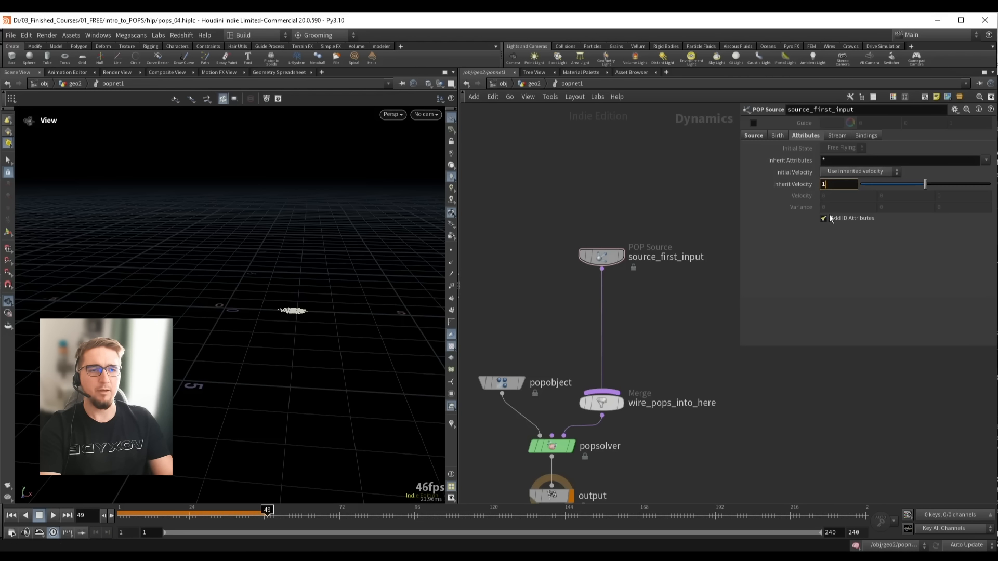
type("1")
key("Return")
key("ctrl+Up")
key("Up")
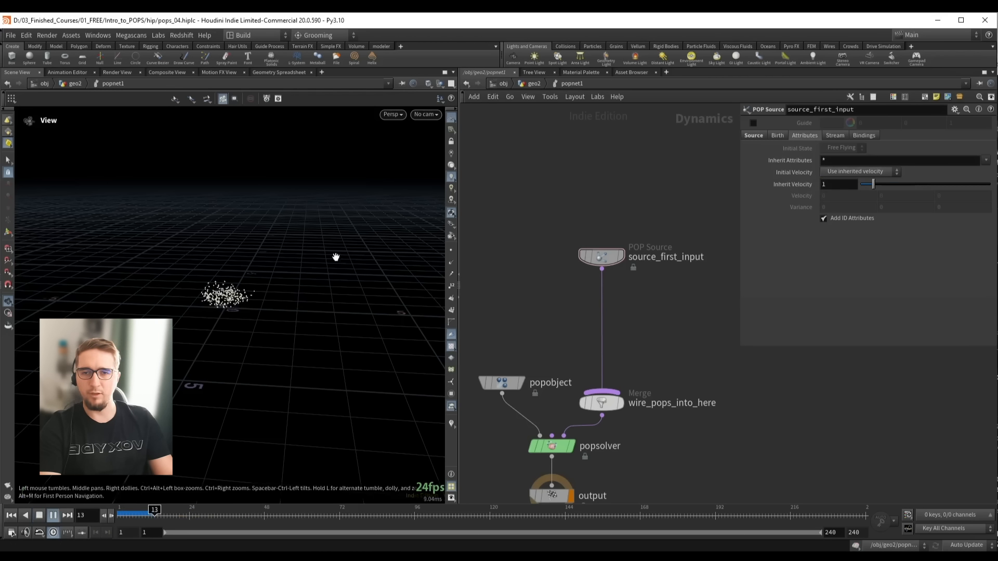
left_click_drag(335, 256, 257, 247, "alt")
key("Up")
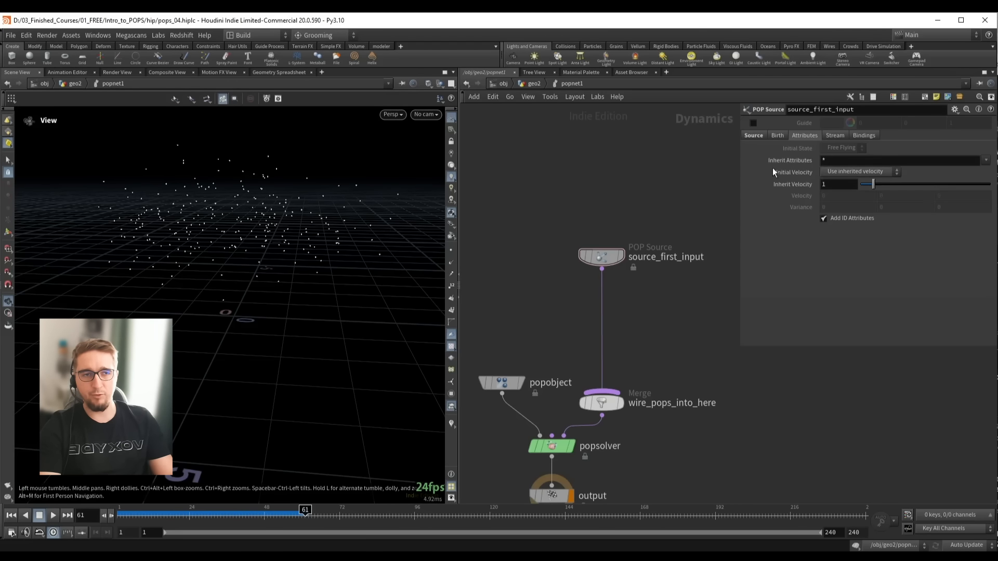
Exclude the Cd attribute from source_first_input's inherited attributes with the pattern "* ^Cd"
left_click(860, 161)
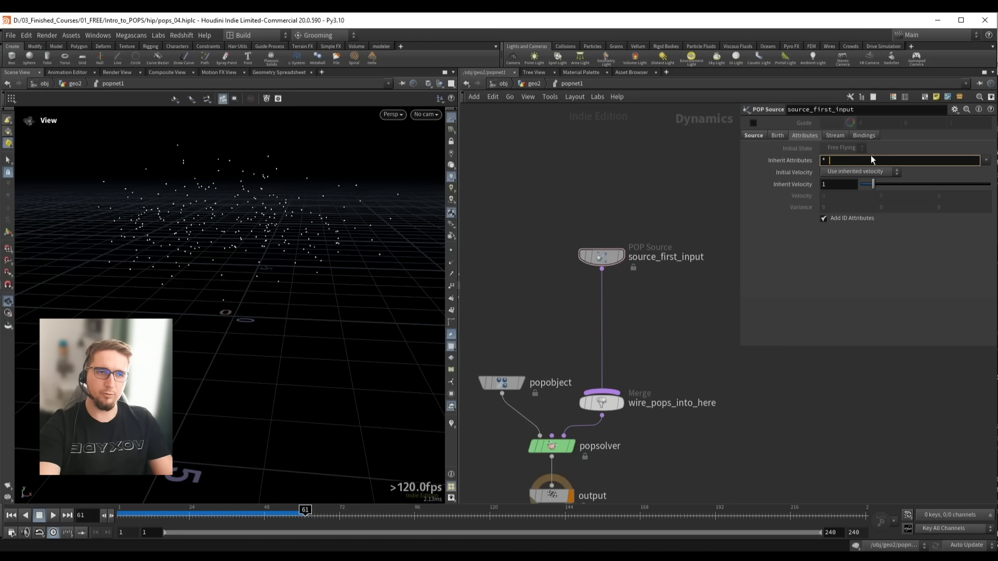
type("^")
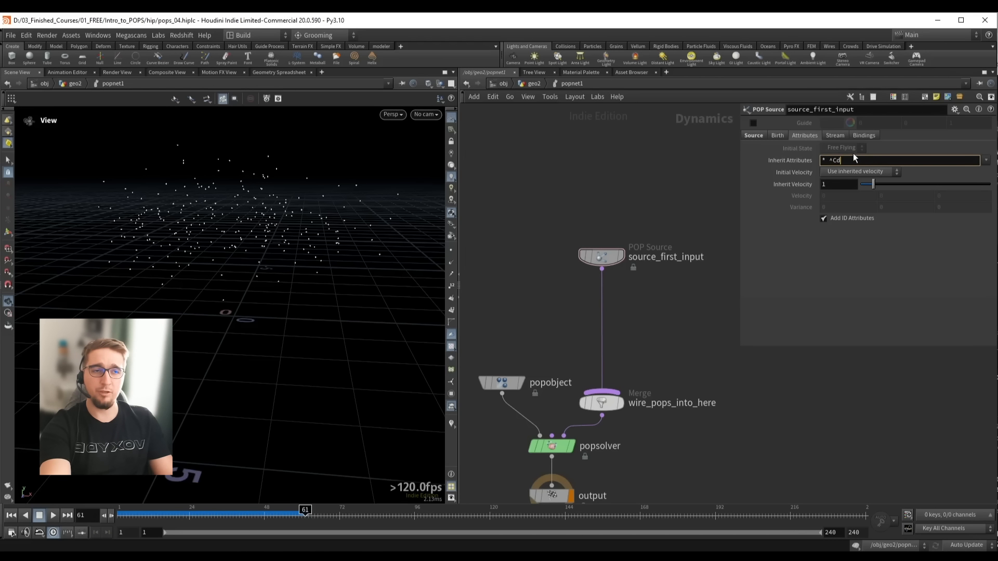
type("Cd")
key("Return")
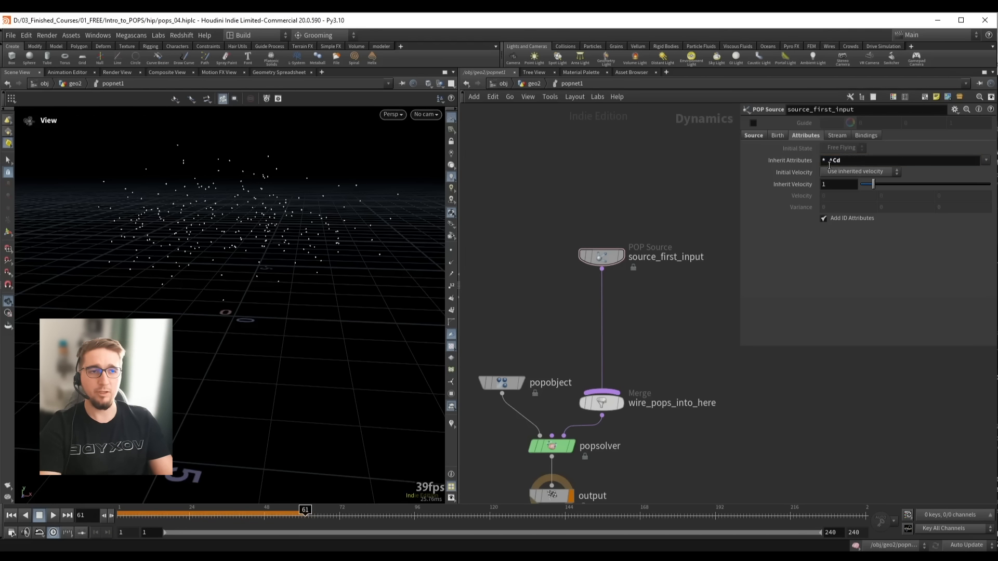
double_click(831, 161)
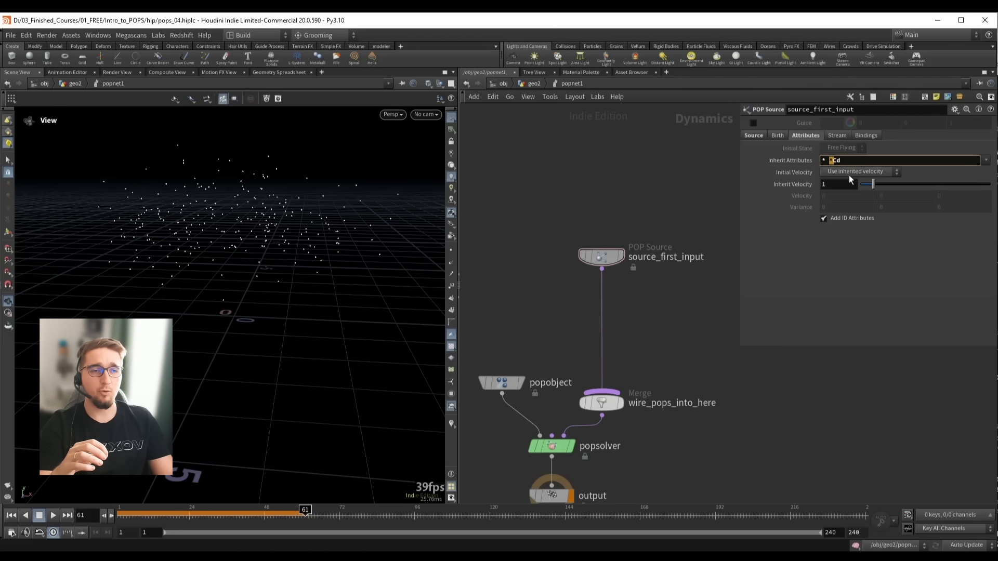
left_click_drag(846, 161, 834, 161)
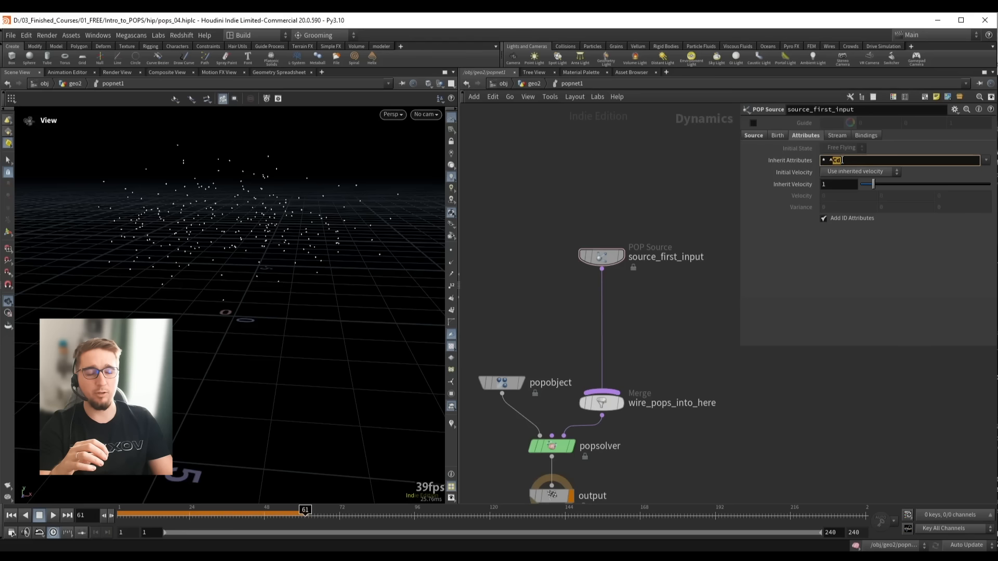
left_click(866, 260)
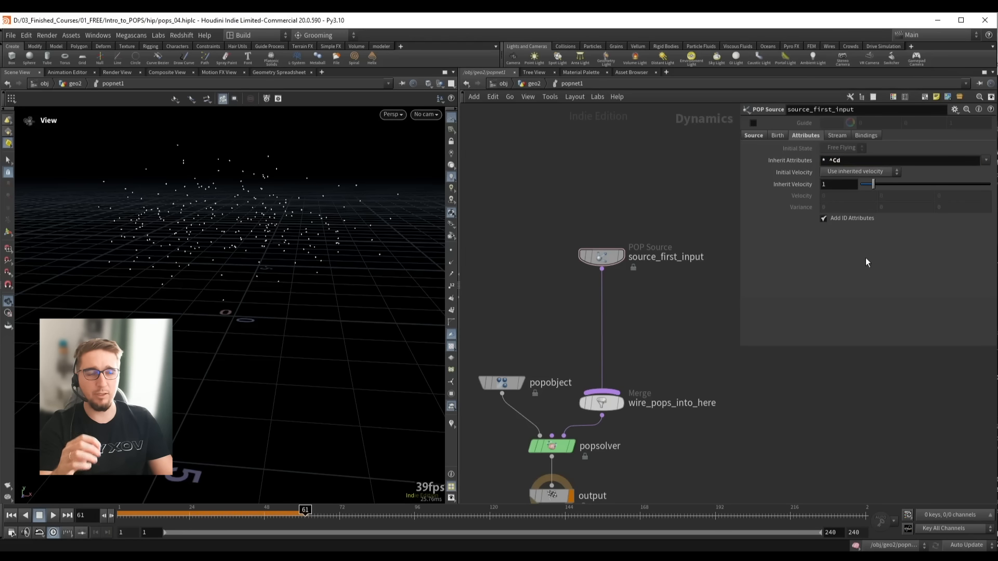
Also exclude the noise attribute by extending the Inherit Attributes pattern to "* ^Cd ^noise"
left_click(858, 161)
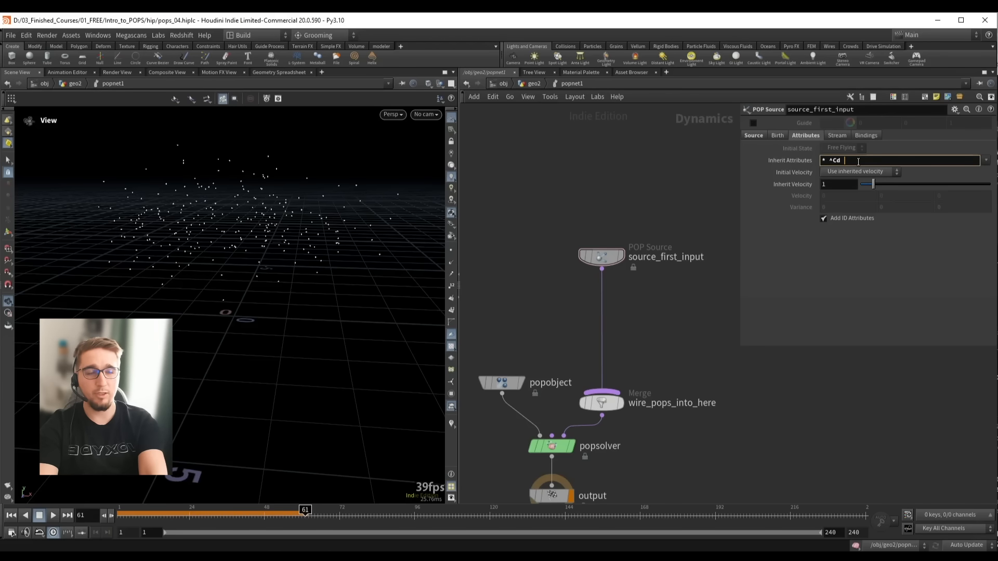
type("^n")
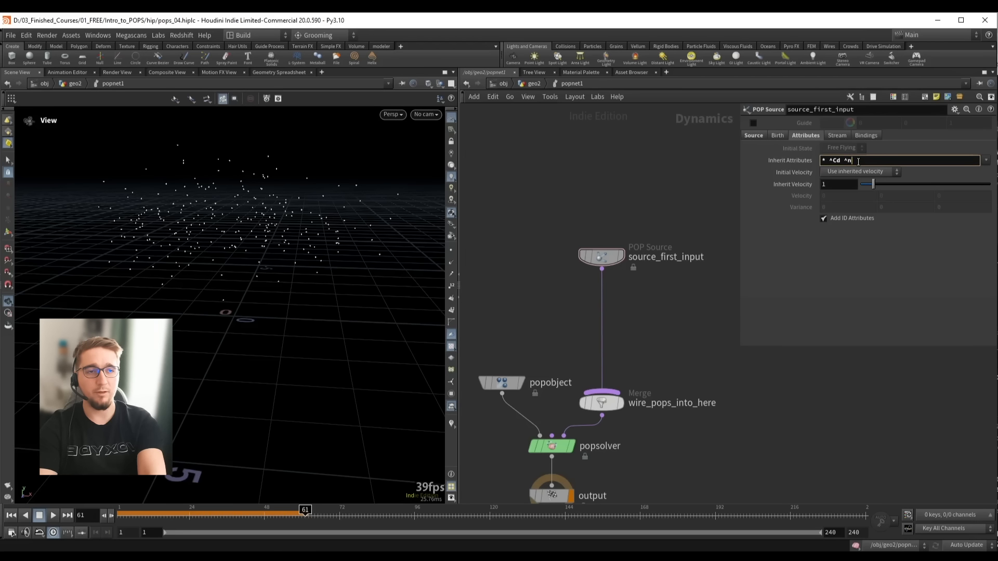
type("oise")
key("Return")
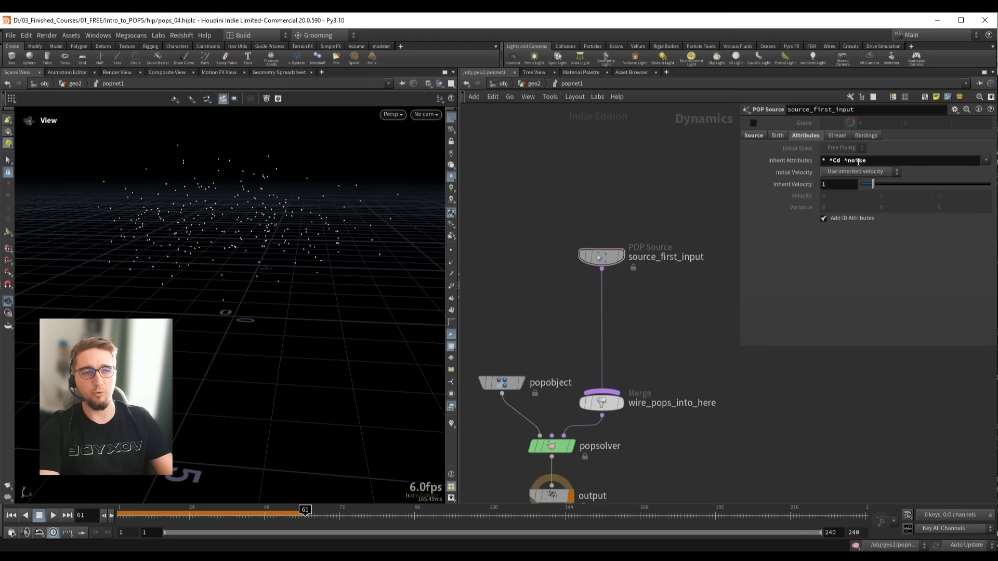
Replace source_first_input's Inherit Attributes pattern with only "v"
left_click_drag(870, 161, 808, 162)
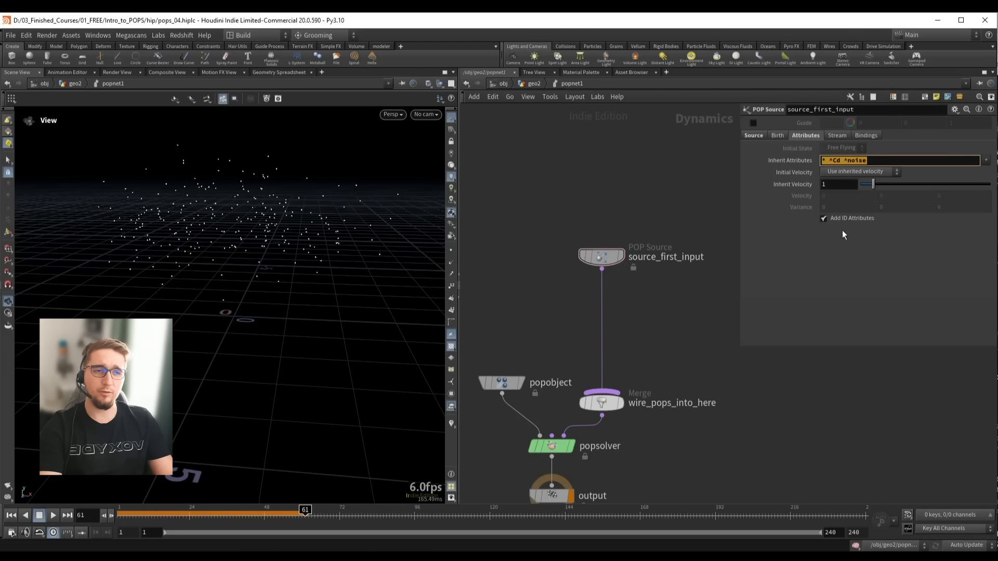
type("v")
key("Return")
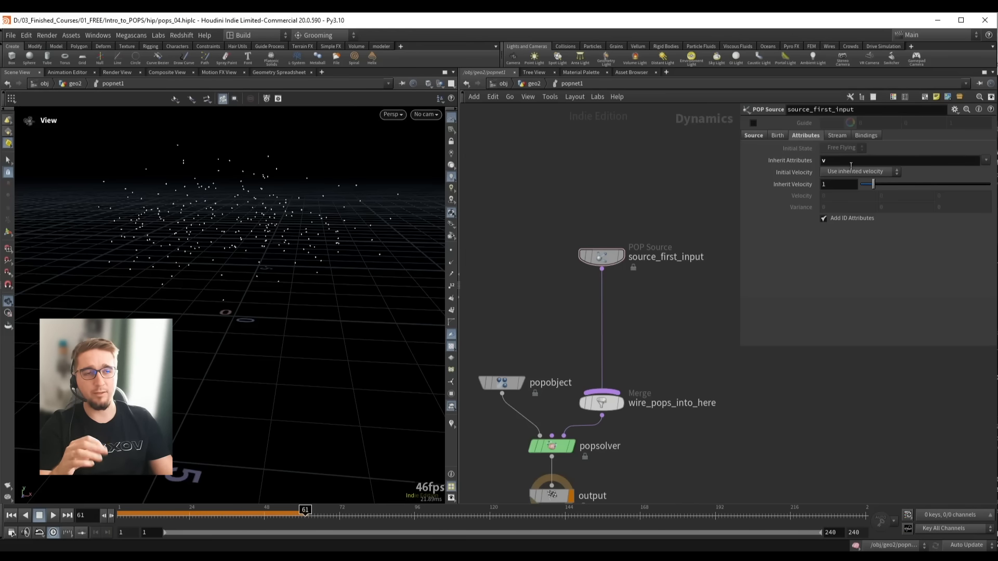
Reset source_first_input's Inherit Attributes to the default "*" and replay the simulation from frame 1
middle_click(803, 163, "ctrl")
left_click_drag(237, 224, 237, 262, "alt")
key("ctrl+Up")
key("Up")
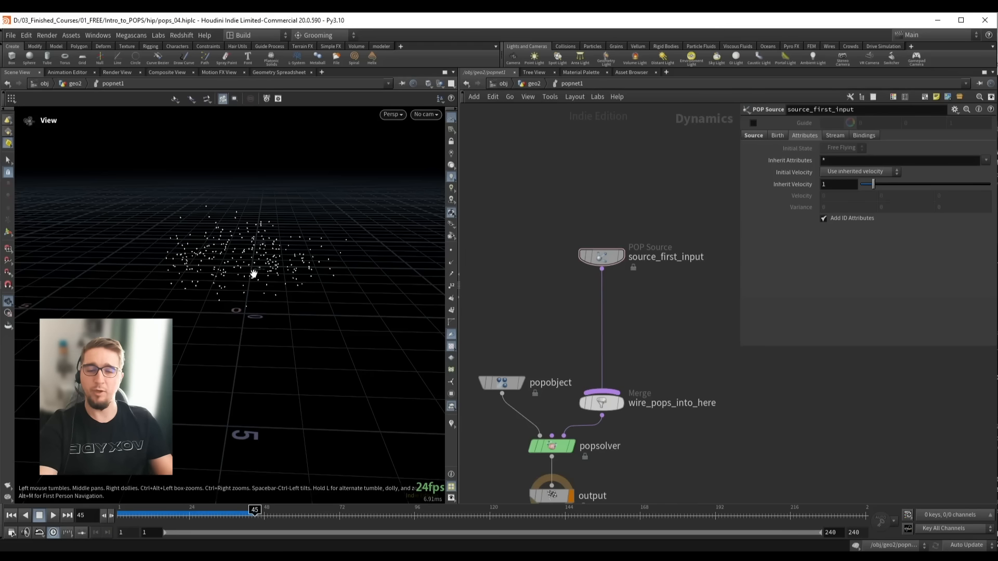
Make room above the output node and insert a Gravity Force node between popsolver and output
middle_click_drag(500, 270, 536, 198)
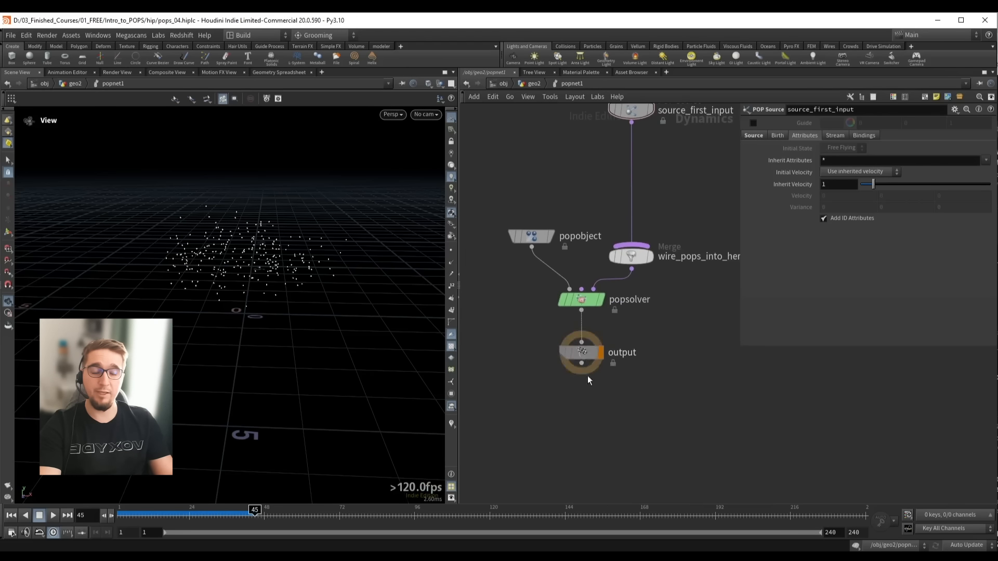
left_click_drag(584, 351, 584, 431)
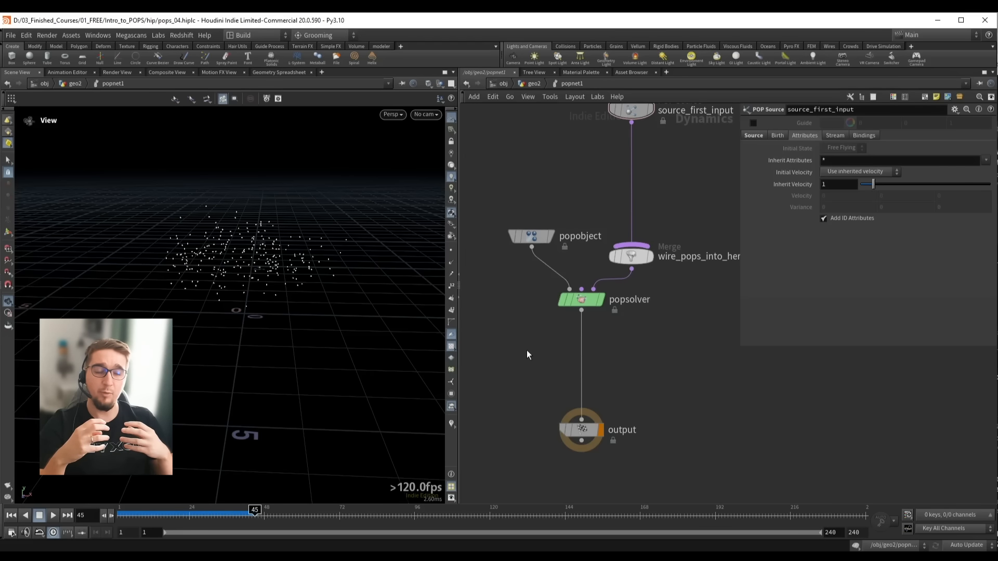
key("Tab")
type("gravity")
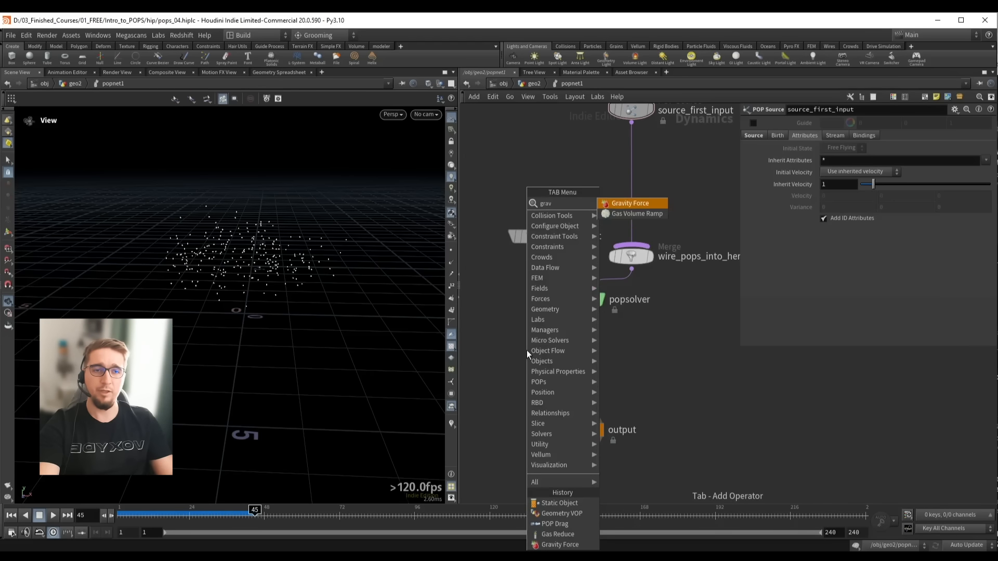
key("Return")
left_click(526, 350)
left_click_drag(527, 350, 576, 336)
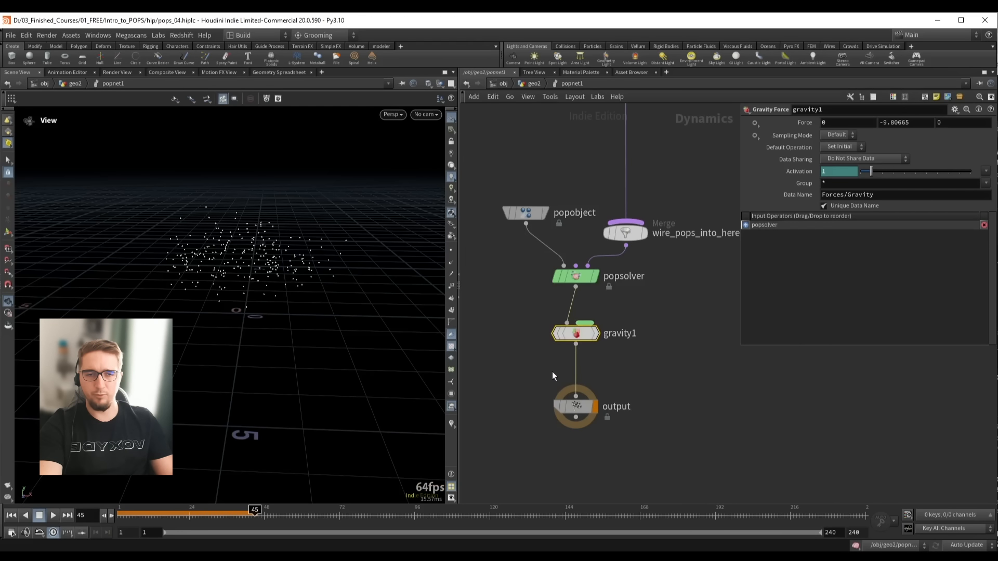
middle_click_drag(541, 371, 541, 388)
left_click_drag(519, 348, 634, 393)
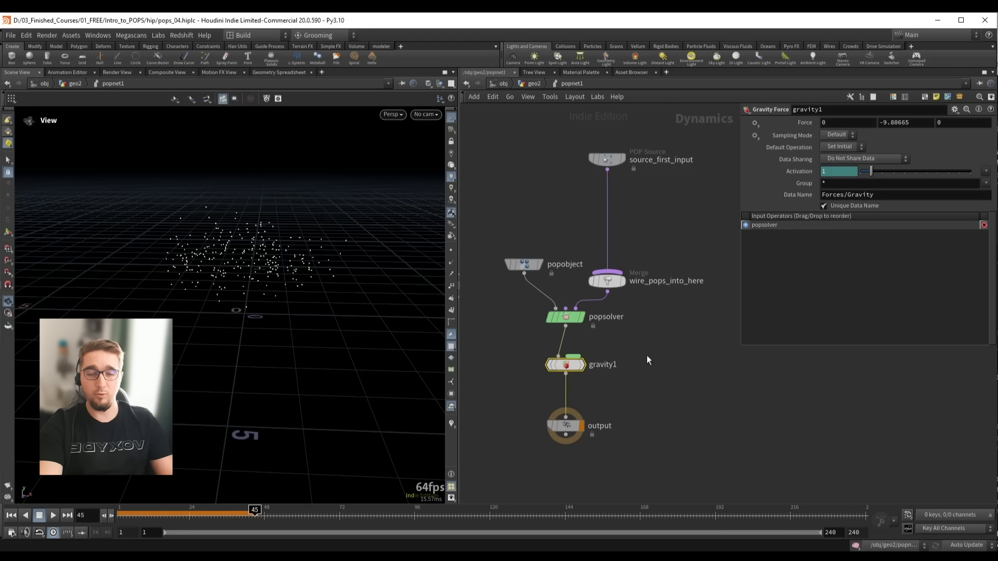
middle_click_drag(621, 212, 612, 276)
left_click_drag(633, 286, 637, 289)
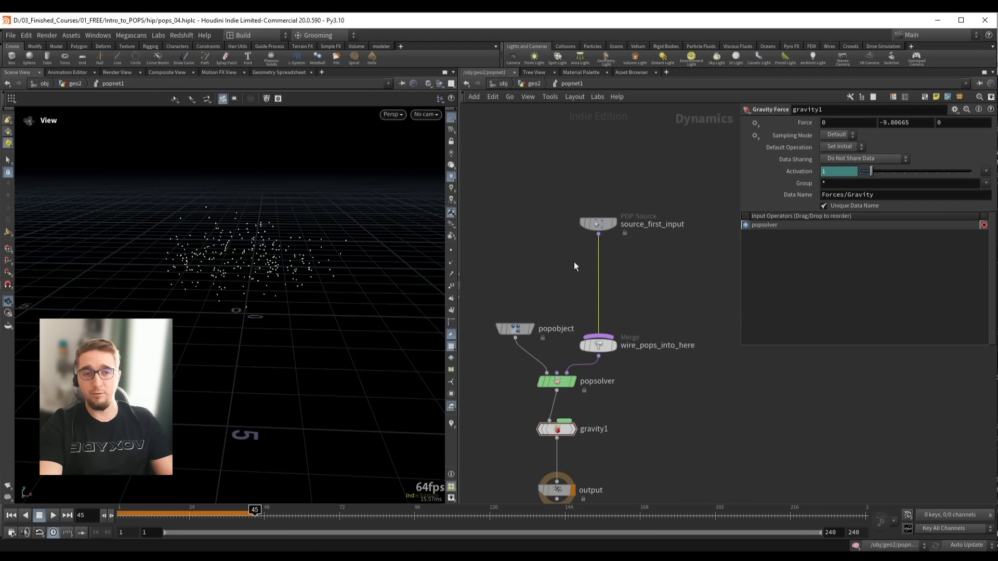
middle_click_drag(656, 414, 669, 388)
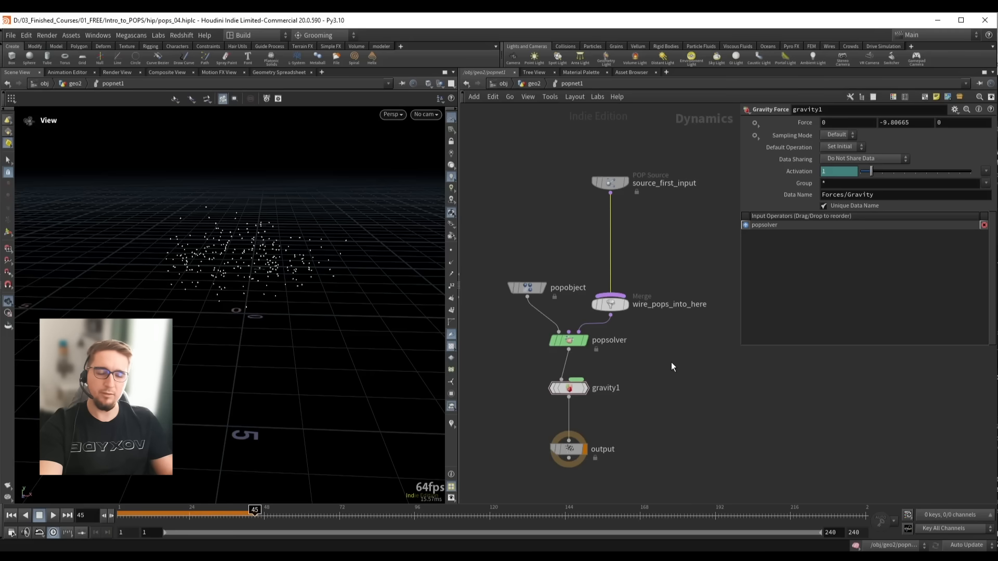
left_click(561, 387)
left_click(530, 385)
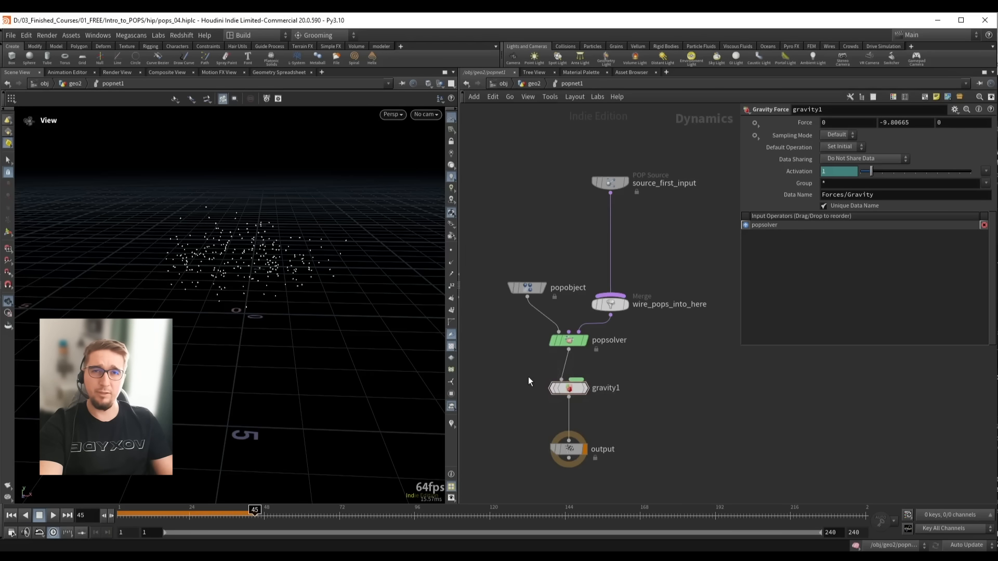
left_click_drag(518, 366, 615, 408)
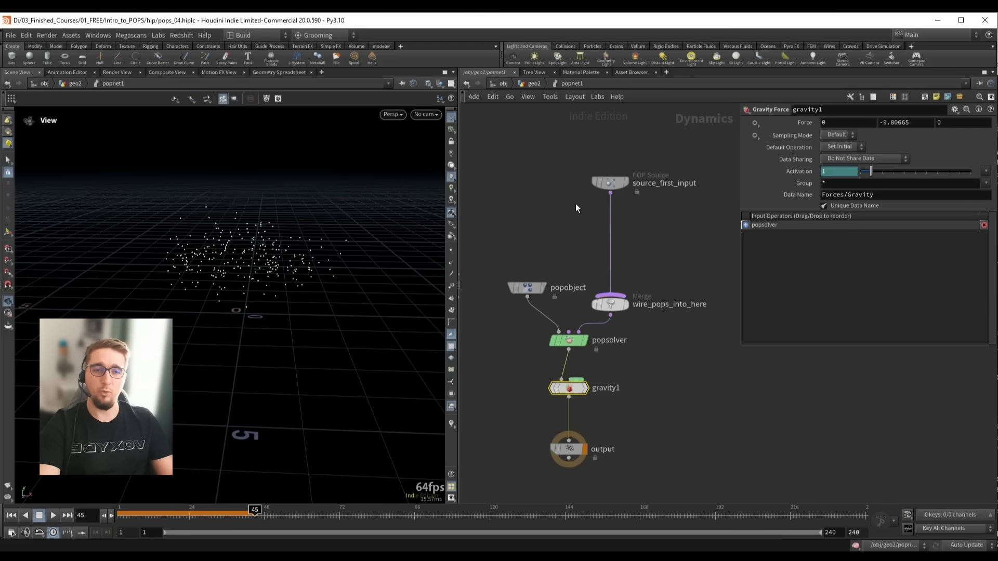
Play the simulation from frame 1 to check the effect of gravity on the particles, and rewind it
key("ctrl+Up")
key("Up")
key("Up")
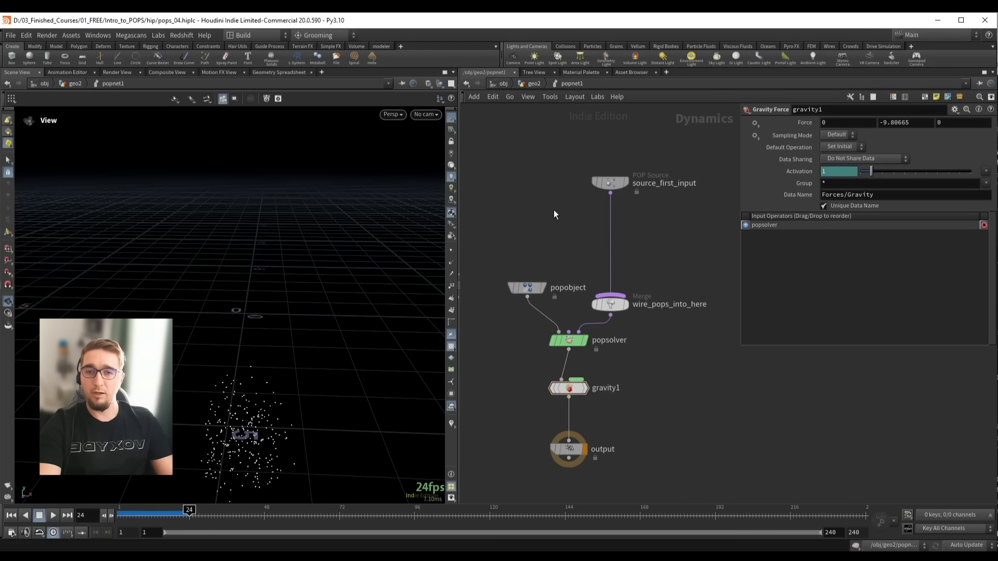
key("ctrl+Up")
Raise source_first_input's Inherit Velocity to 7.55 and play the simulation to check the stronger burst
left_click_drag(566, 172, 648, 205)
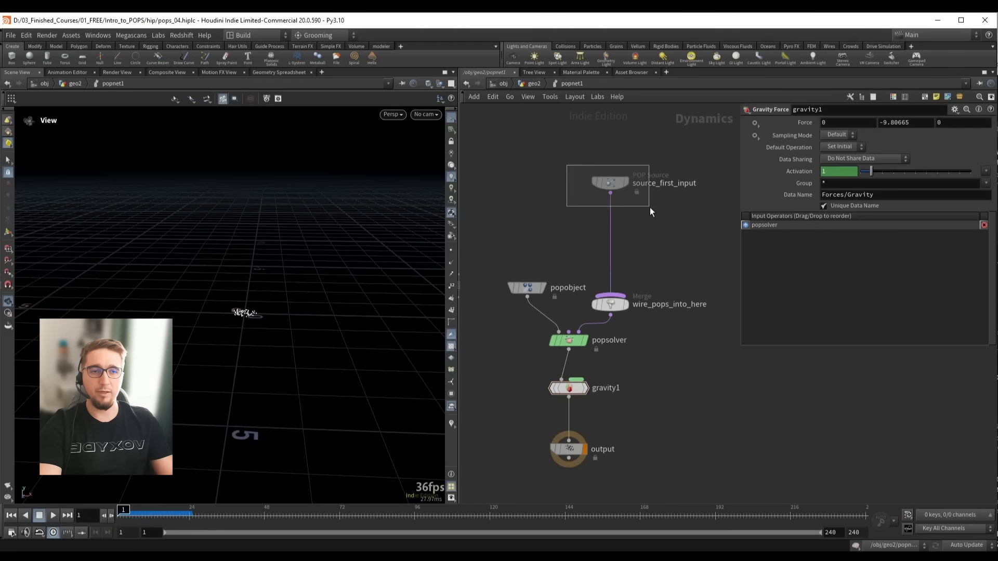
left_click_drag(873, 184, 959, 188)
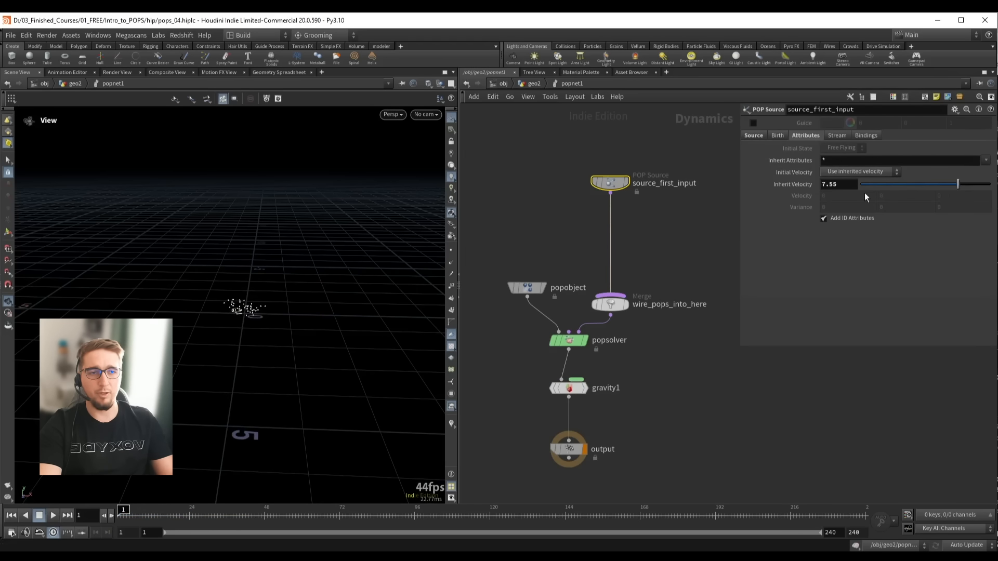
scroll(196, 267, "down", 2)
key("Up")
left_click_drag(228, 261, 265, 272)
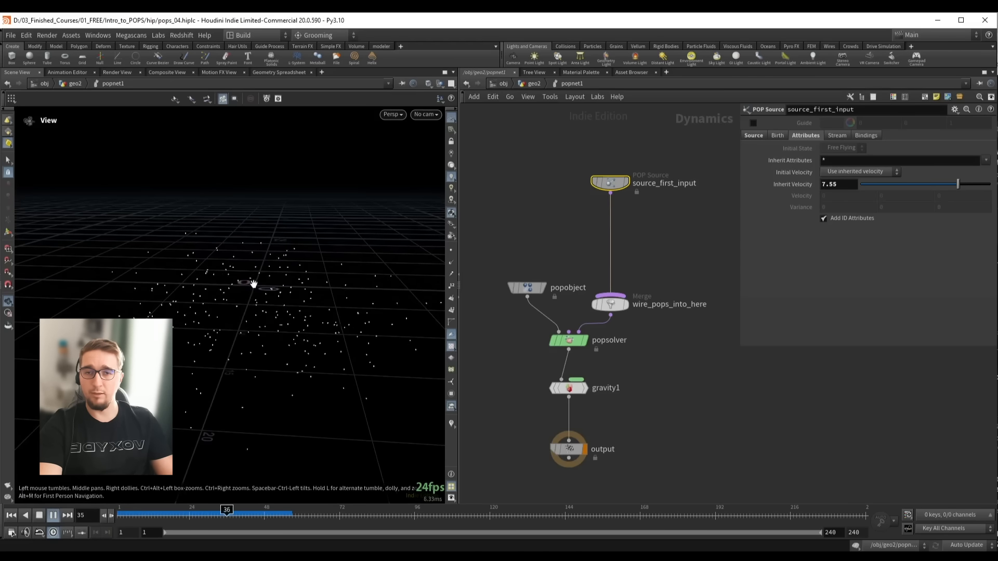
left_click_drag(291, 263, 310, 259)
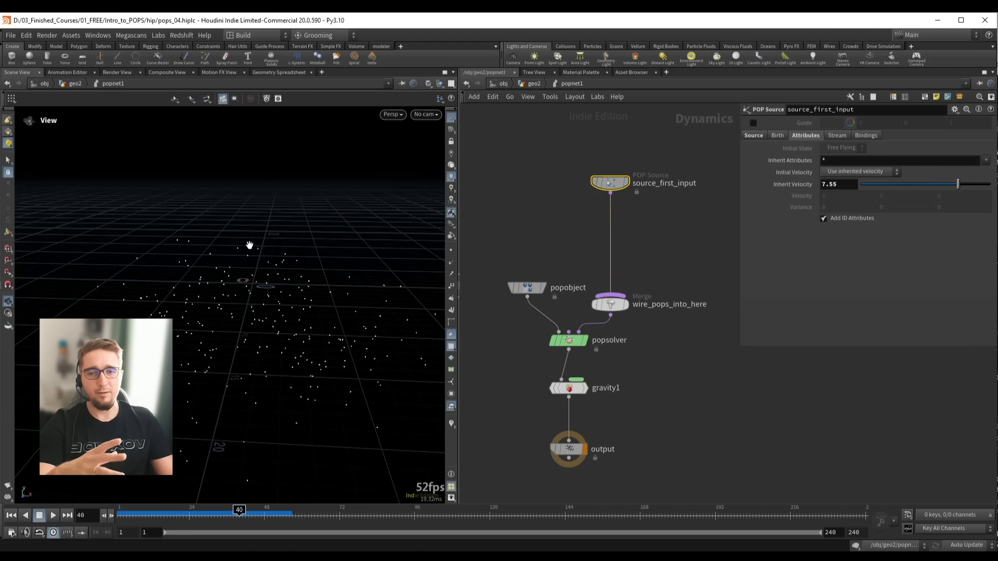
Insert a POP Drag node between source_first_input and wire_pops_into_here
left_click_drag(604, 216, 634, 239)
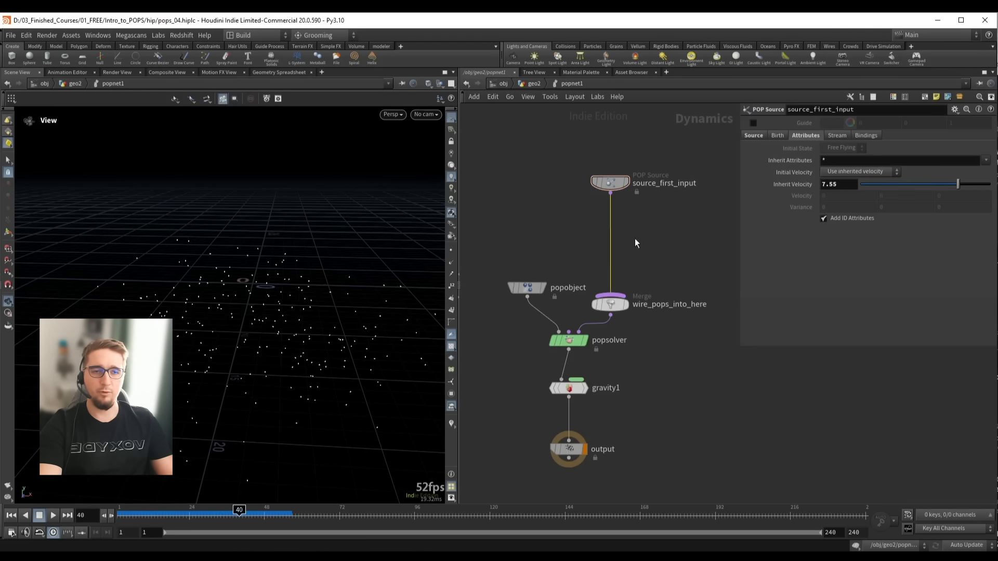
key("Tab")
type("pop dra")
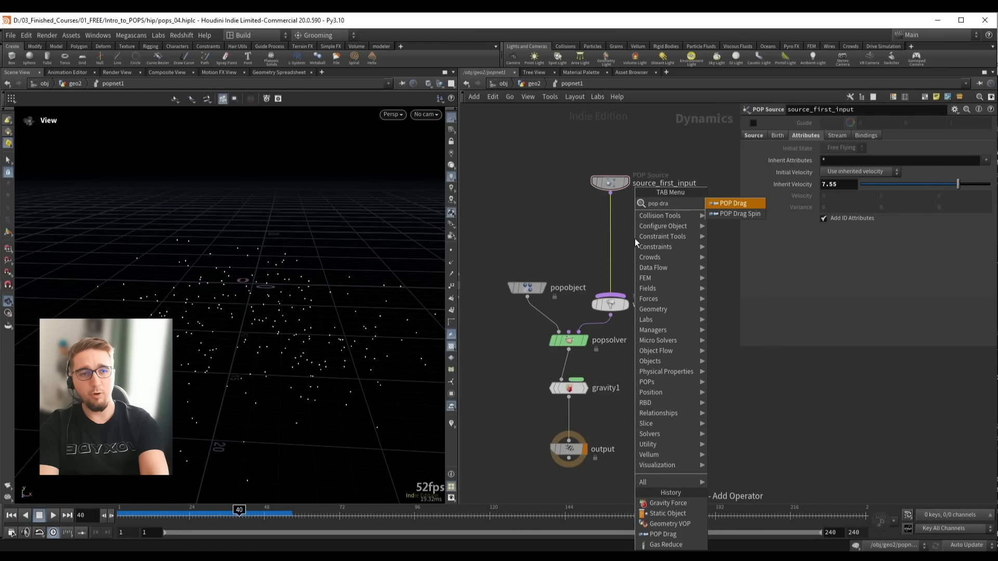
key("Return")
left_click(613, 246)
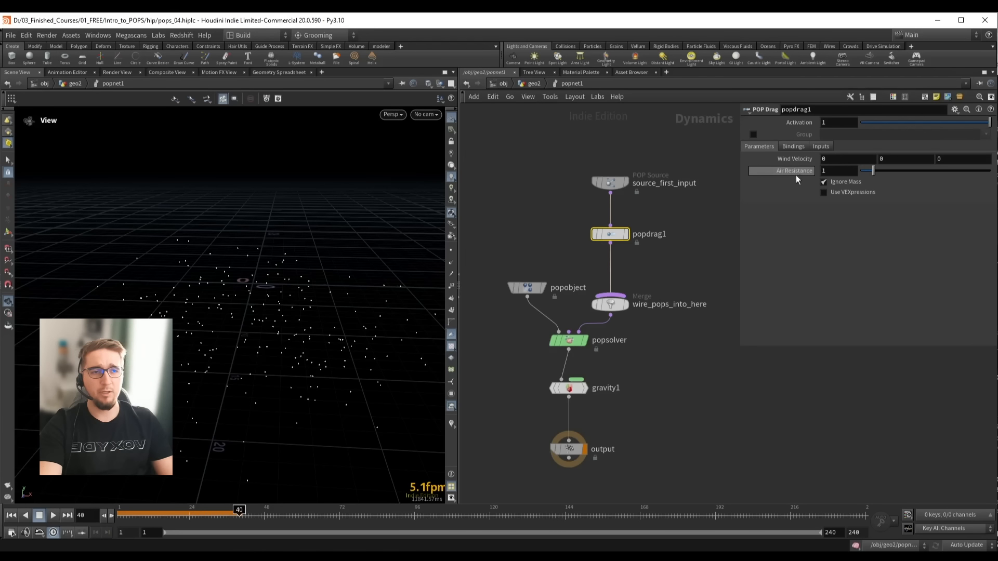
Set popdrag1's Air Resistance to 0.5 and play the simulation from the first frame
left_click(834, 171)
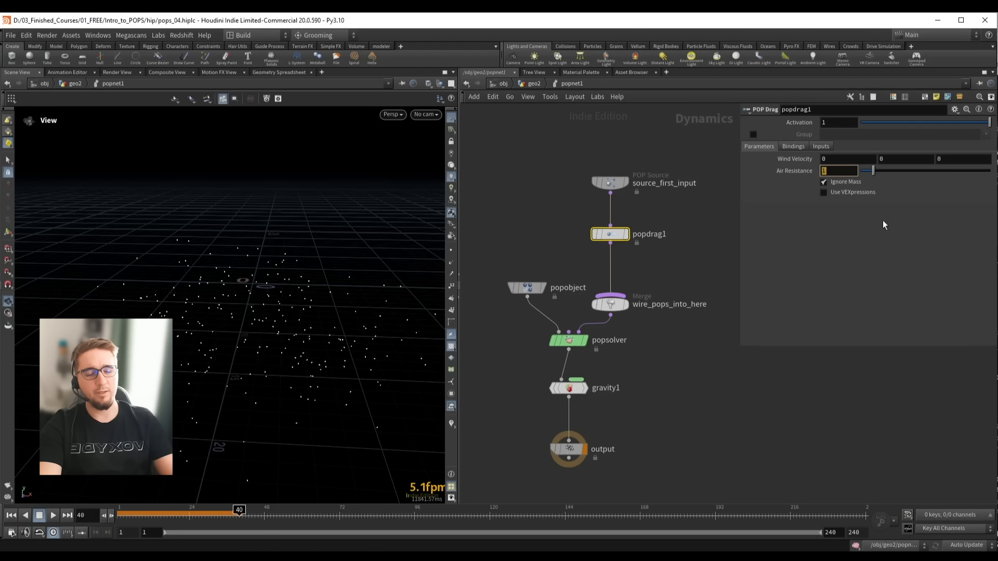
type(".5")
key("Return")
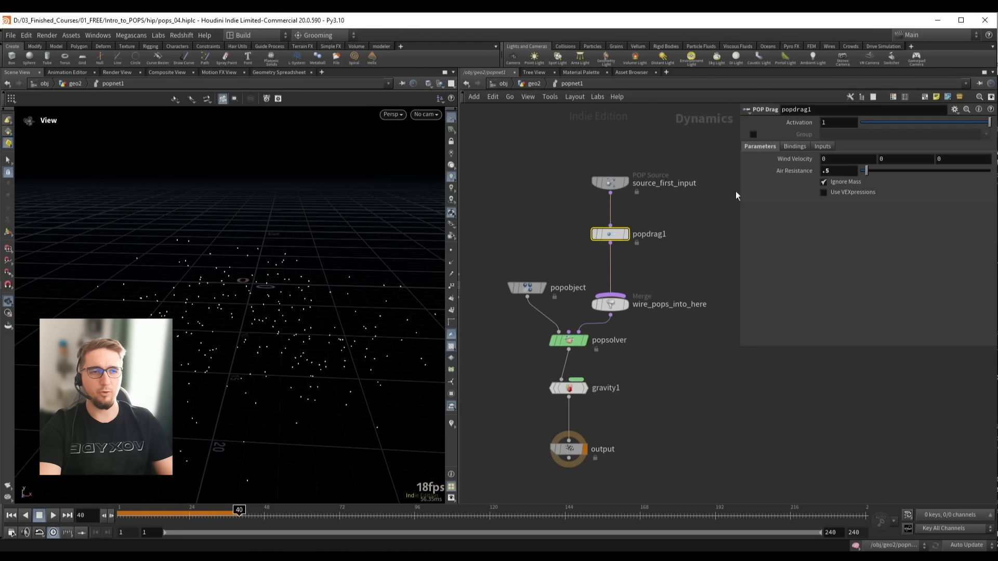
key("ctrl+Up")
key("Up")
key("Up")
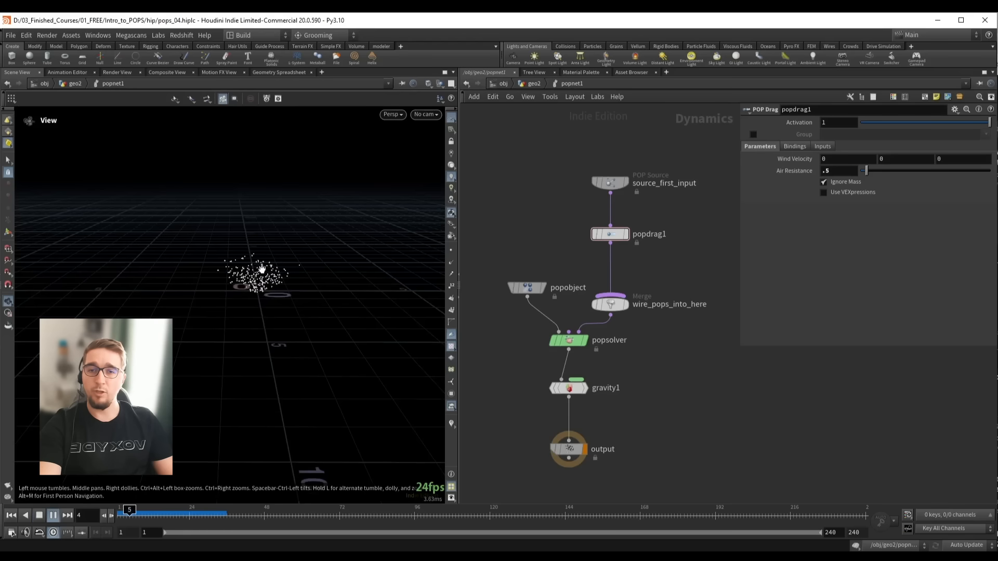
left_click_drag(263, 270, 294, 283)
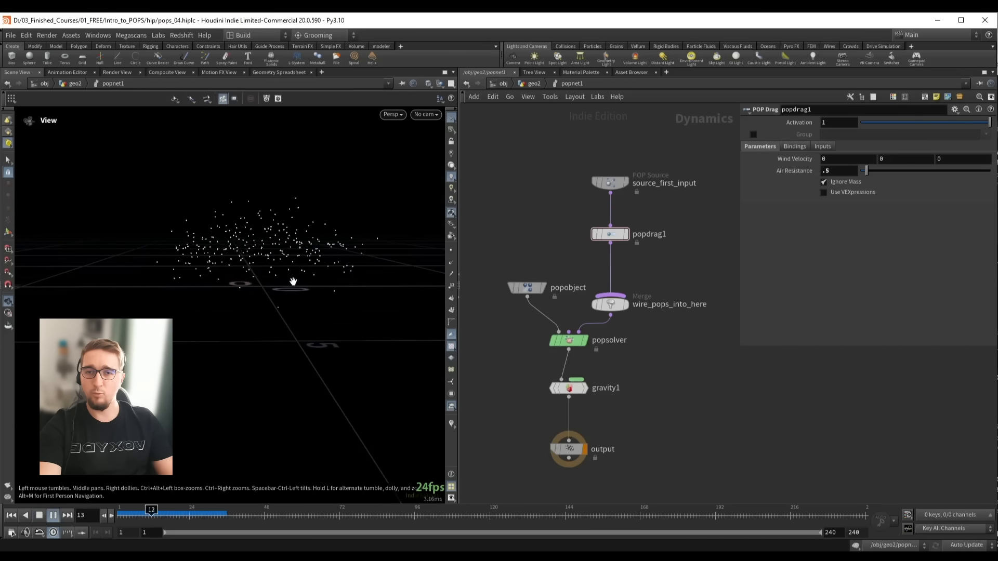
Replay the simulation several times from the first frame to examine how the drag slows the particles
key("ctrl+Up")
key("Up")
key("Up")
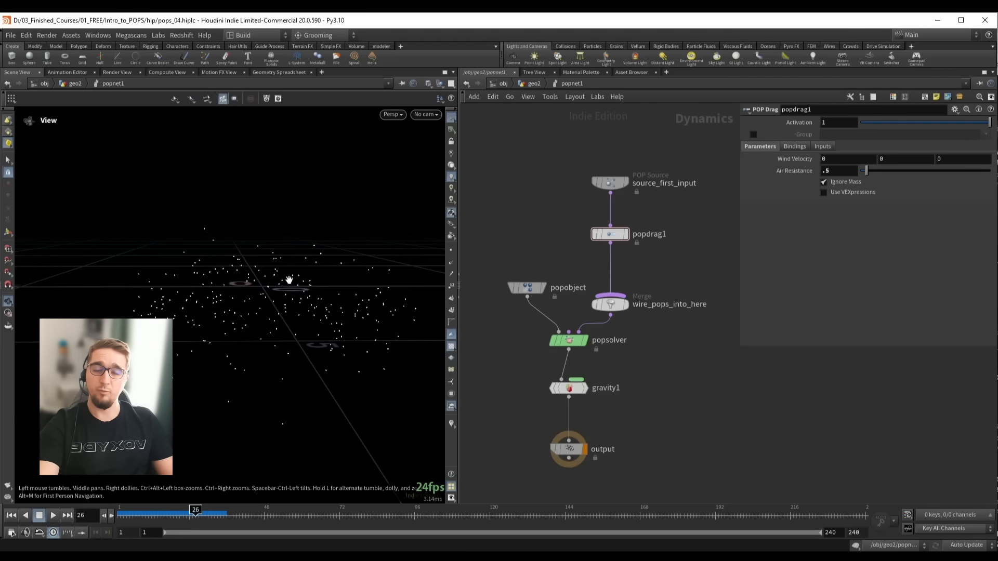
key("ctrl+Up")
key("Up")
key("ctrl+Up")
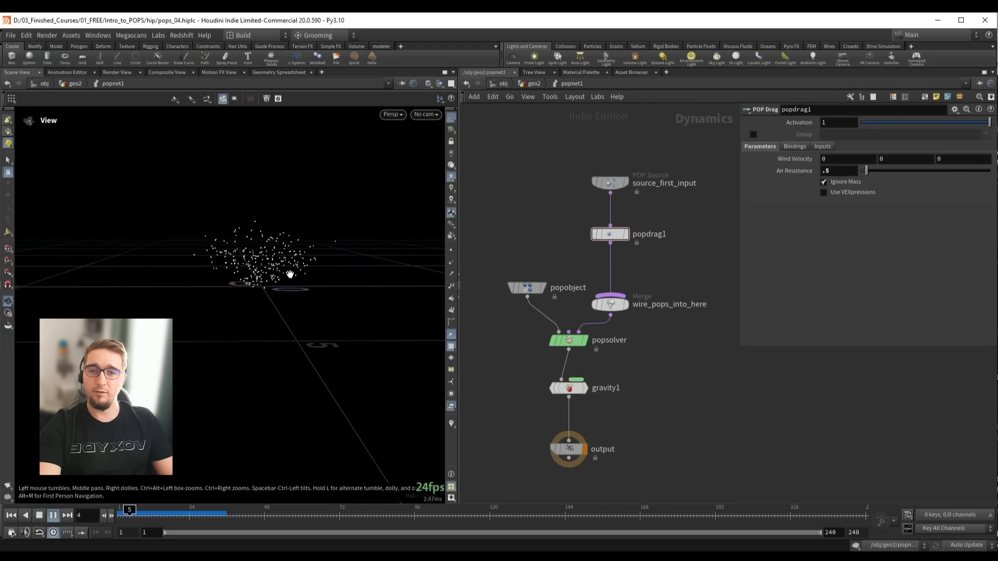
key("ctrl+Up")
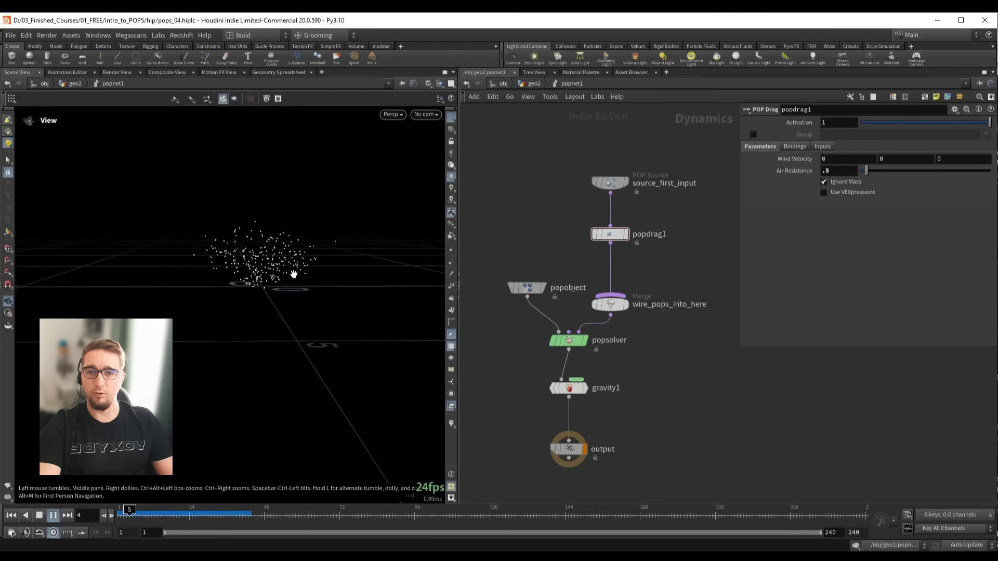
key("Up")
Lower popdrag1's Air Resistance to 0.2 and replay the simulation to check the particle motion
double_click(827, 171)
type(".2")
key("Return")
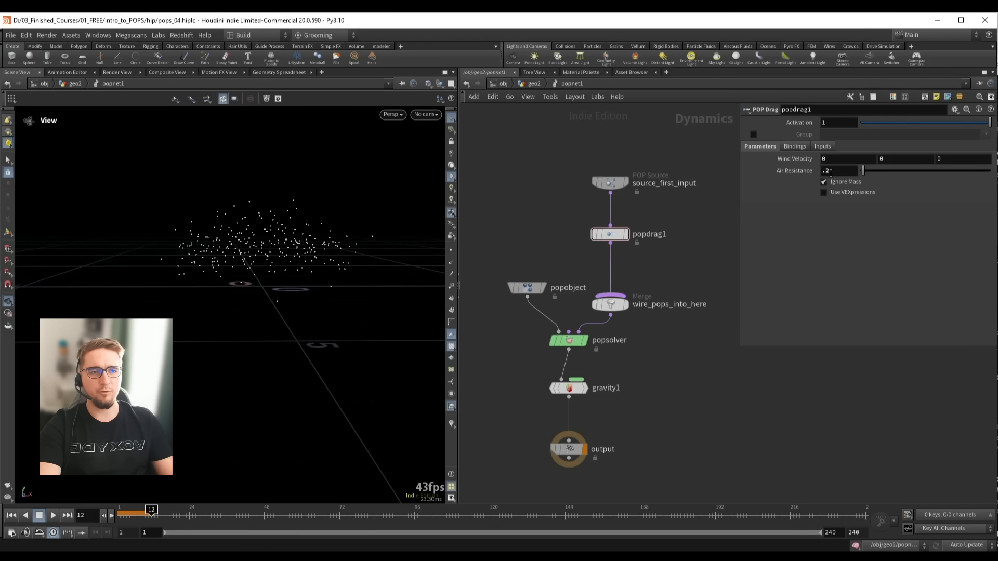
left_click_drag(237, 243, 252, 252)
key("ctrl+Up")
key("Up")
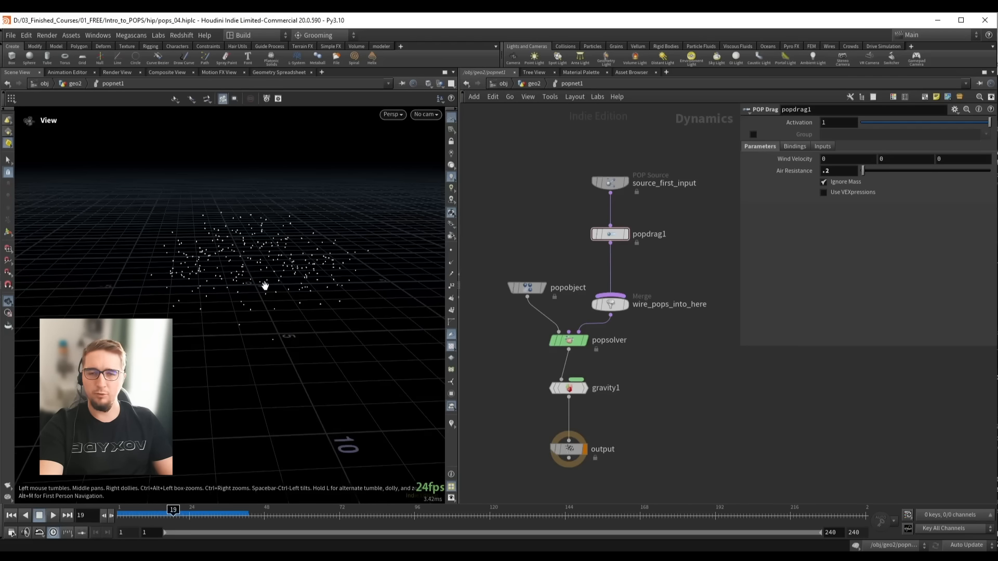
key("ctrl+Up")
key("Up")
key("Up")
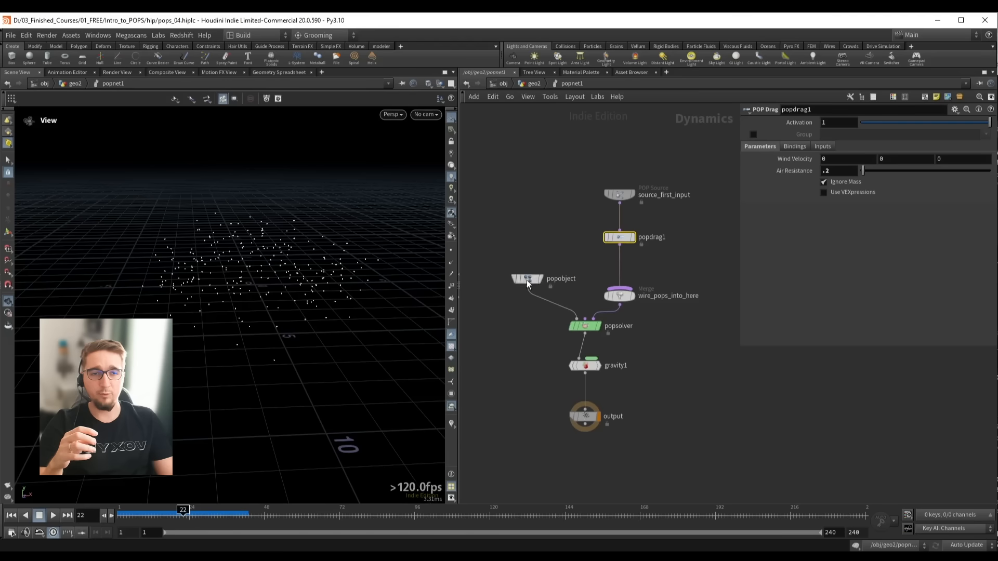
Review the source_first_input, gravity1 and popdrag1 nodes and look over the particles in the viewport
left_click_drag(574, 167, 653, 287)
left_click(607, 256)
middle_click_drag(607, 257, 558, 297)
left_click_drag(552, 192, 604, 250)
left_click(558, 270)
middle_click_drag(555, 258, 568, 245)
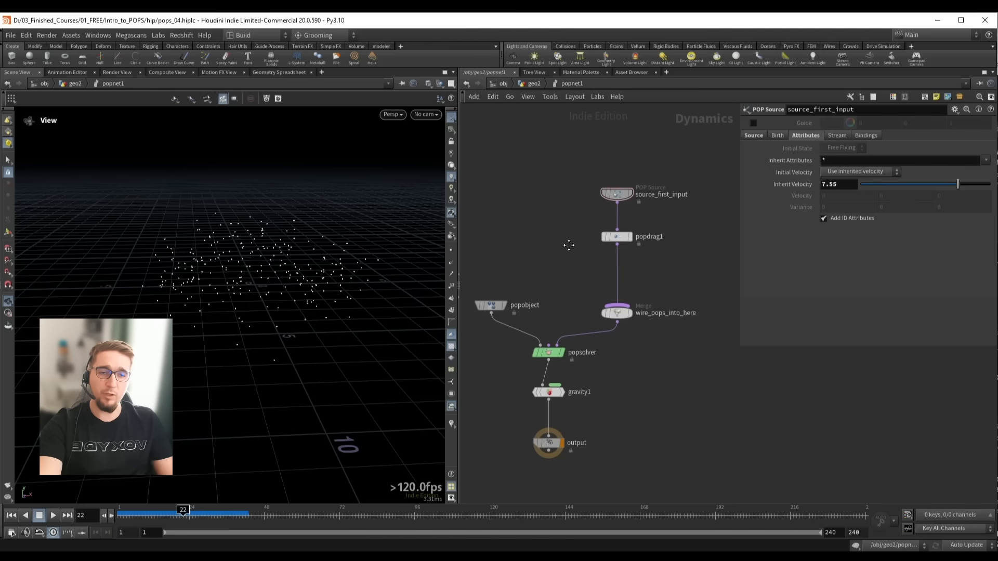
left_click_drag(513, 384, 575, 400)
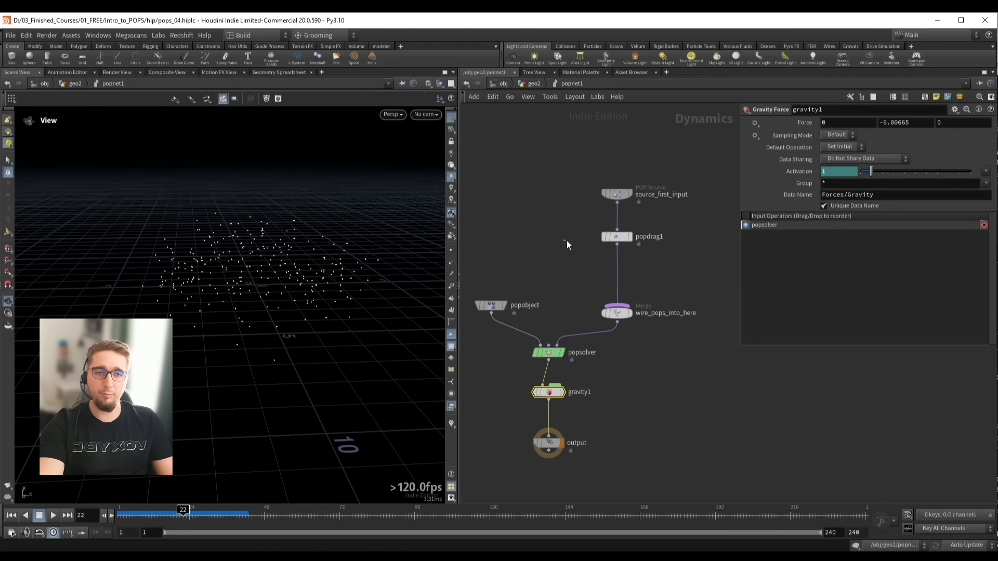
left_click_drag(567, 241, 667, 265)
left_click_drag(267, 283, 250, 290)
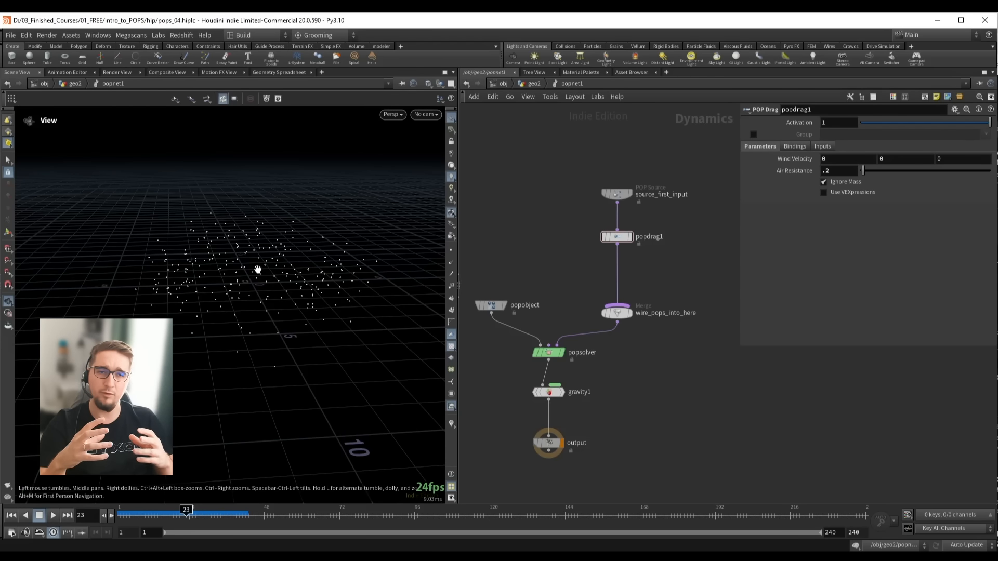
Move source_first_input up to make room and insert a Geometry VOP node between it and popdrag1
middle_click_drag(535, 237, 538, 268)
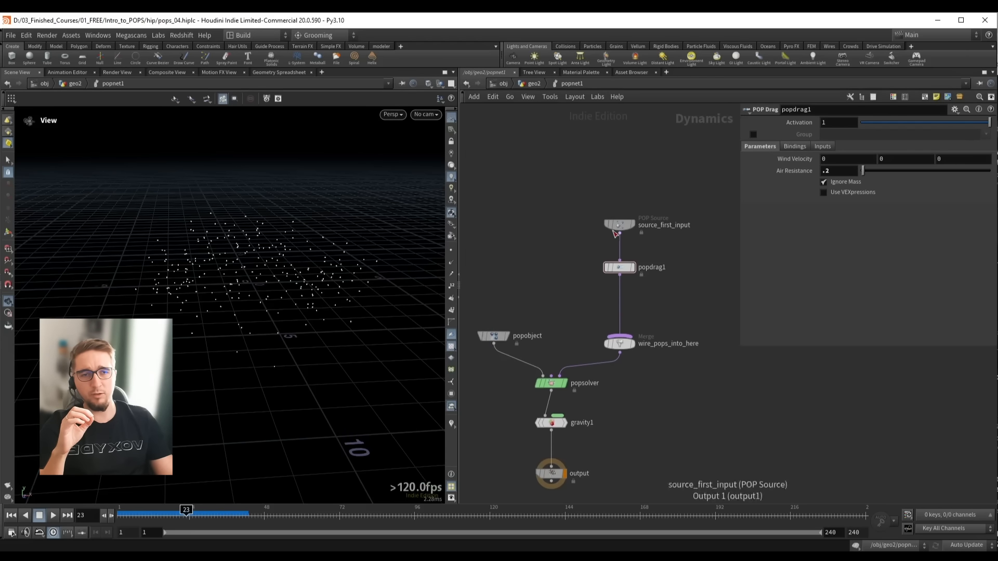
left_click_drag(614, 234, 615, 223)
left_click_drag(245, 269, 248, 271)
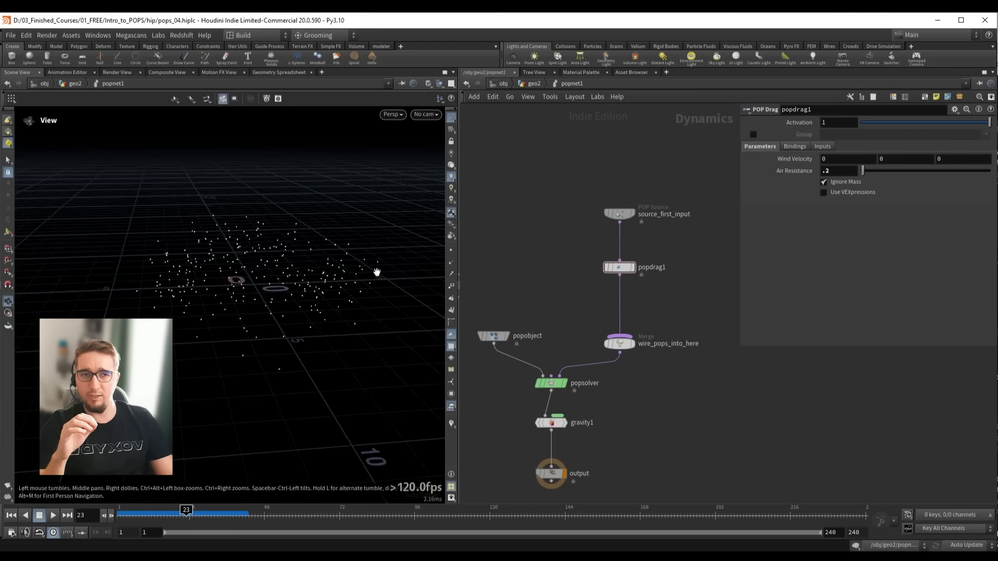
left_click_drag(573, 233, 657, 240)
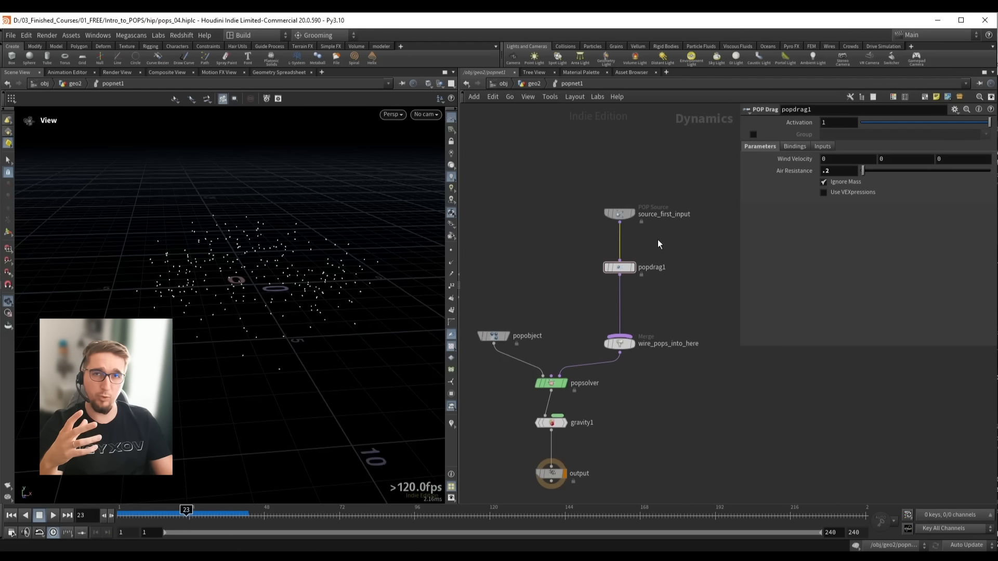
scroll(632, 210, "up", 2)
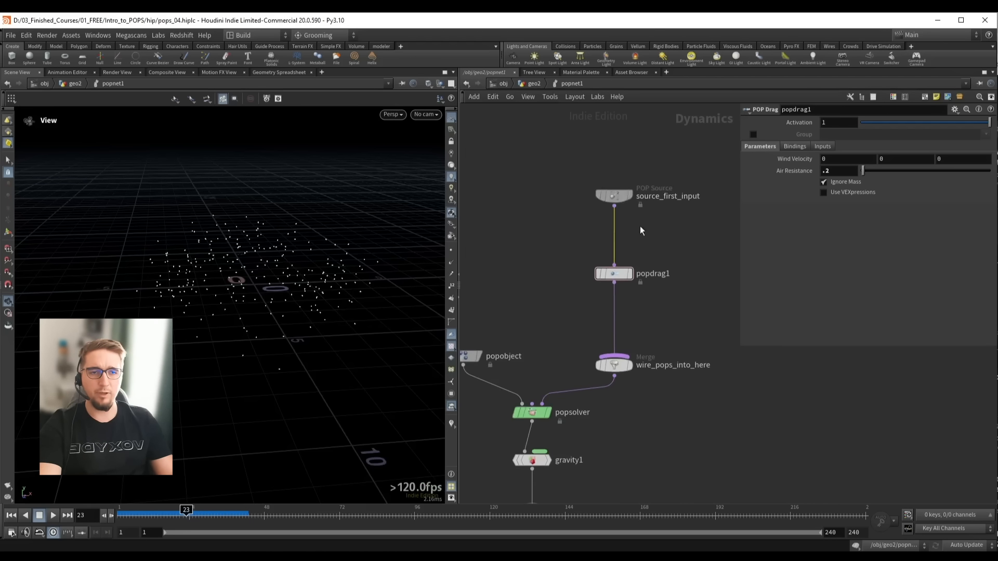
key("Tab")
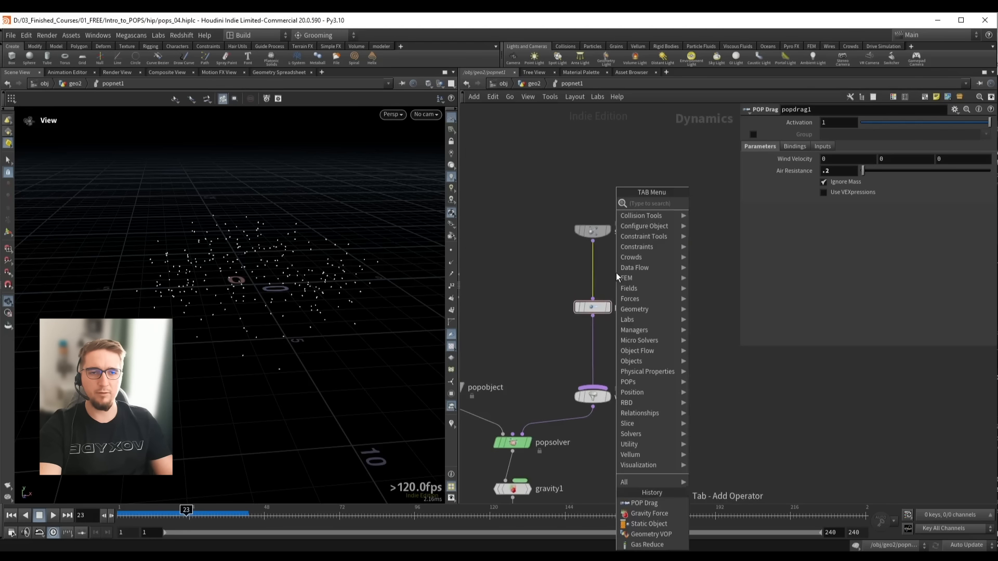
type("gev")
key("Return")
left_click(599, 273)
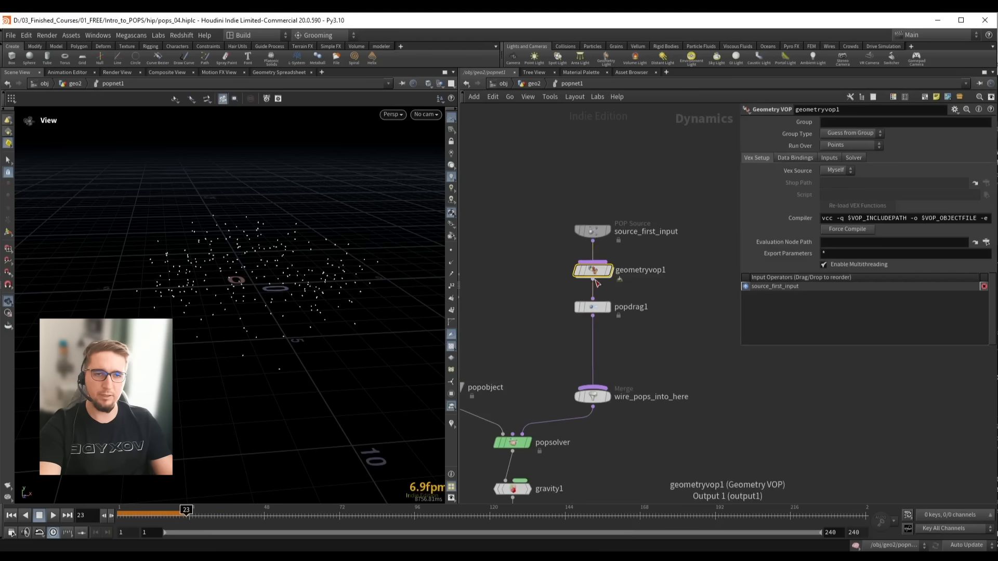
left_click_drag(597, 237, 597, 216)
left_click_drag(592, 272, 594, 263)
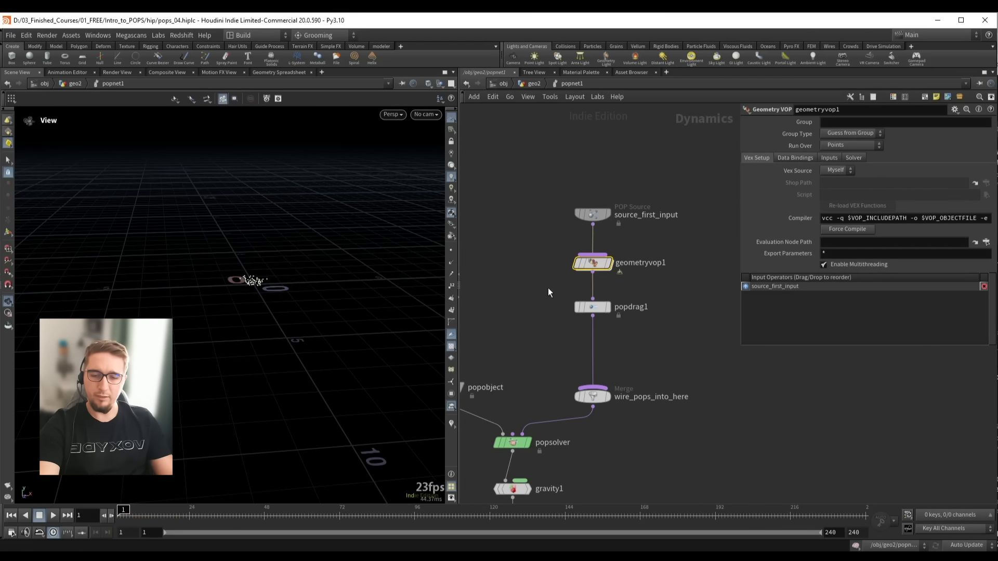
Return to the geo2 network and bypass the set_v Attribute VOP
key("u")
left_click_drag(547, 290, 644, 323)
key("q")
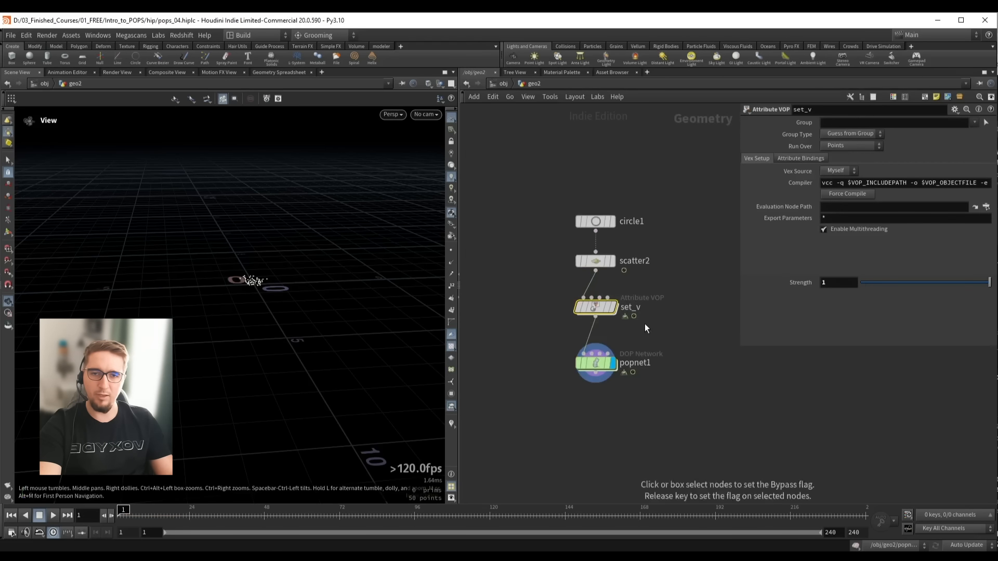
Copy all velocity nodes between the global parameters and the output inside geo2's set_v Attribute VOP
double_click(602, 306)
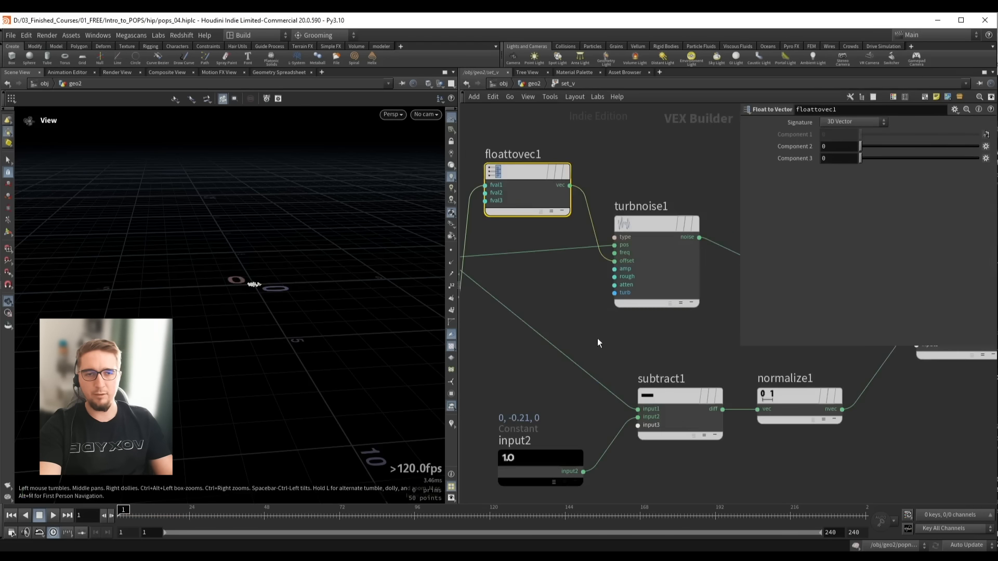
scroll(681, 429, "down", 3)
middle_click_drag(681, 394, 674, 379)
left_click_drag(543, 304, 519, 306)
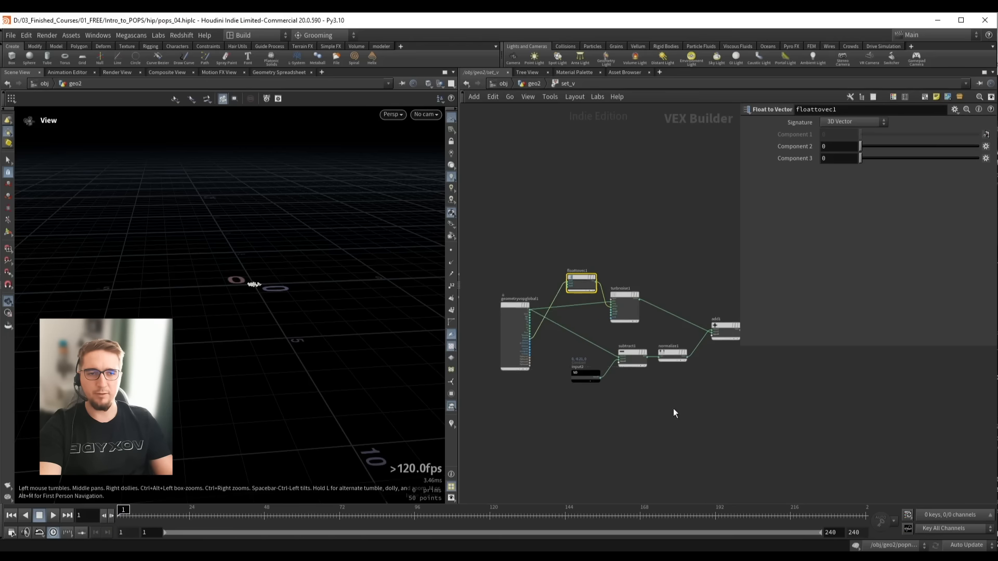
scroll(672, 410, "down", 3)
middle_click_drag(673, 409, 592, 374)
left_click_drag(537, 295, 675, 385)
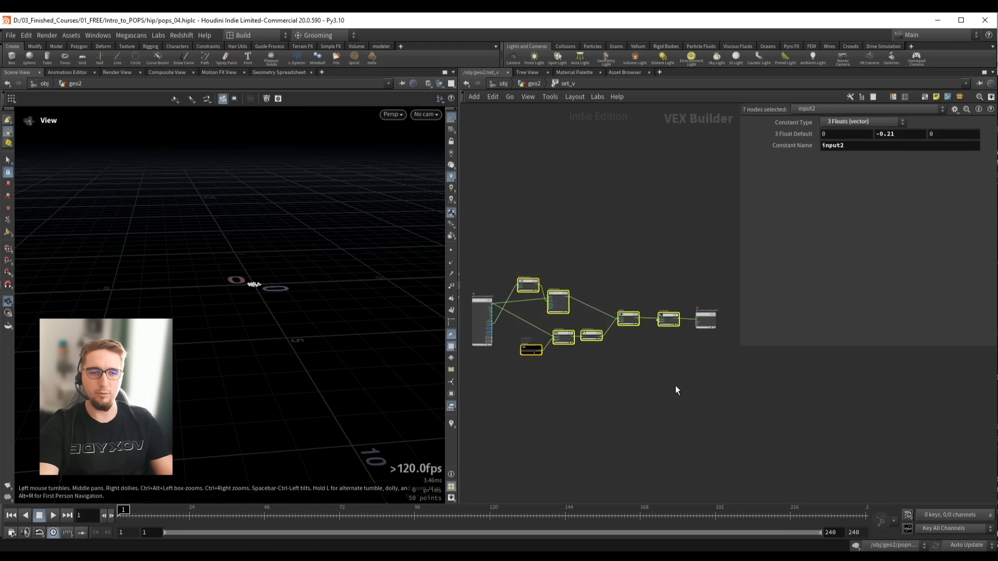
key("ctrl+c")
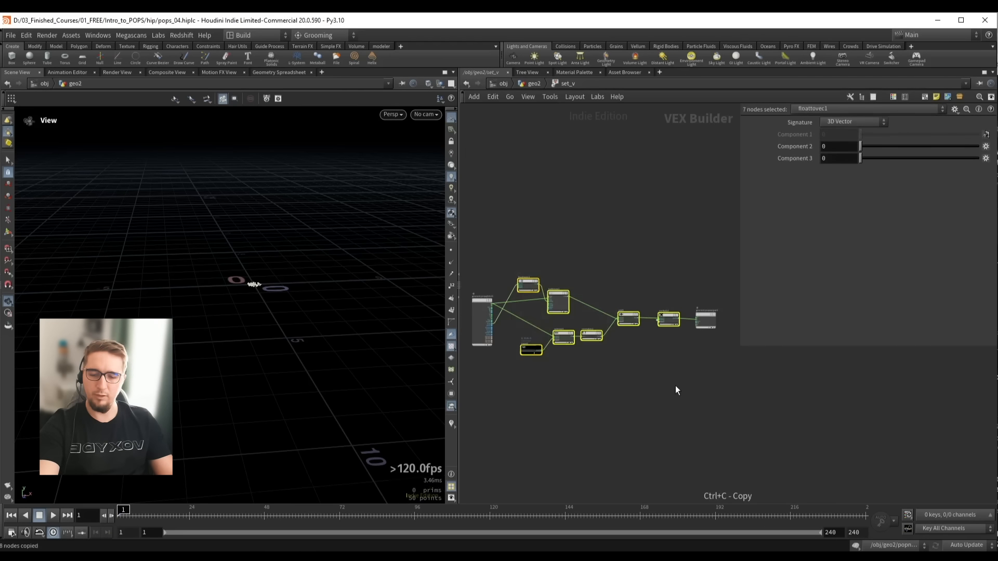
Go back into popnet1 and rename the Geometry VOP node to set_v
key("u")
double_click(597, 363)
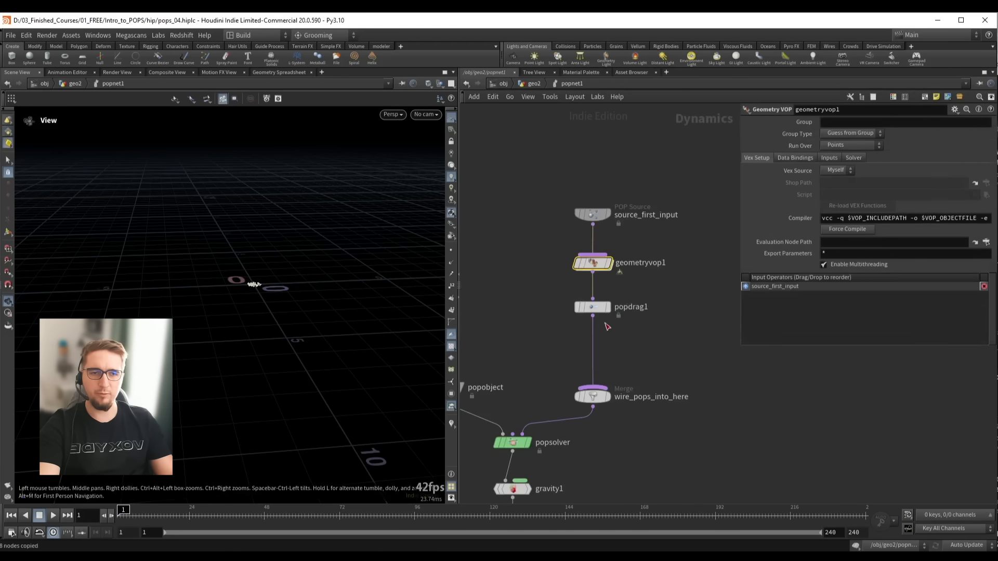
double_click(639, 262)
type("set_v")
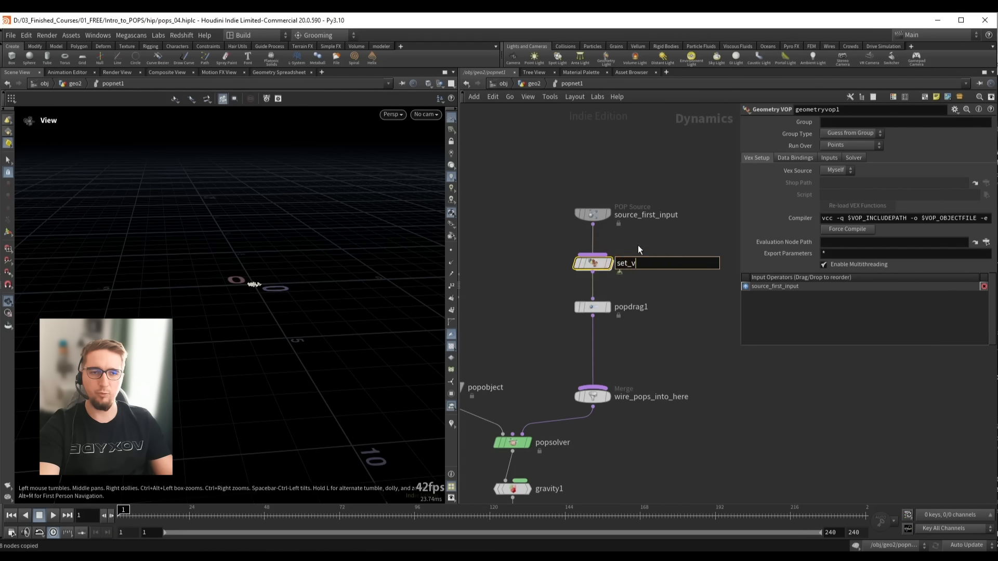
key("Return")
Paste the copied velocity nodes inside popnet1's set_v and place the global parameters node in front of them
double_click(591, 264)
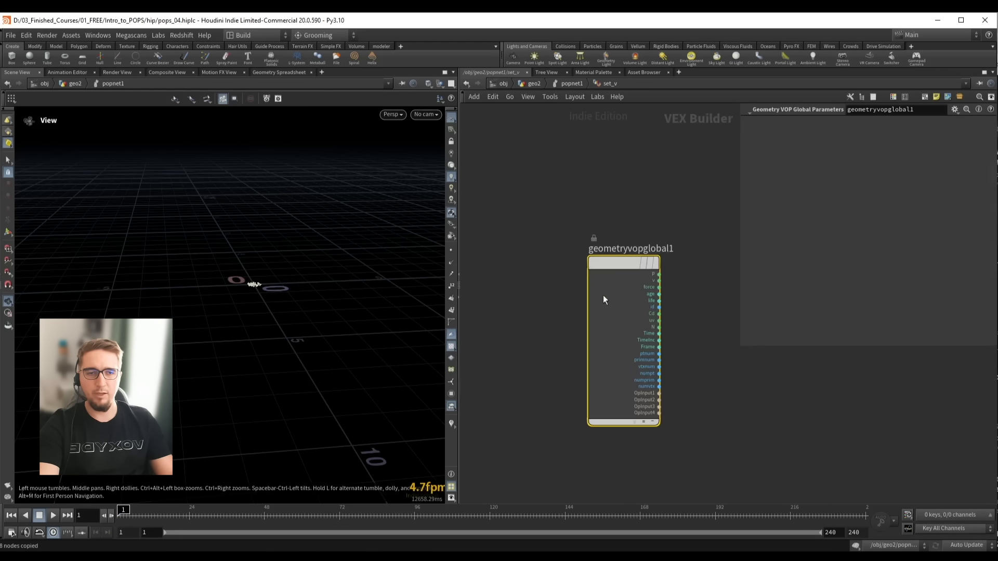
key("ctrl+v")
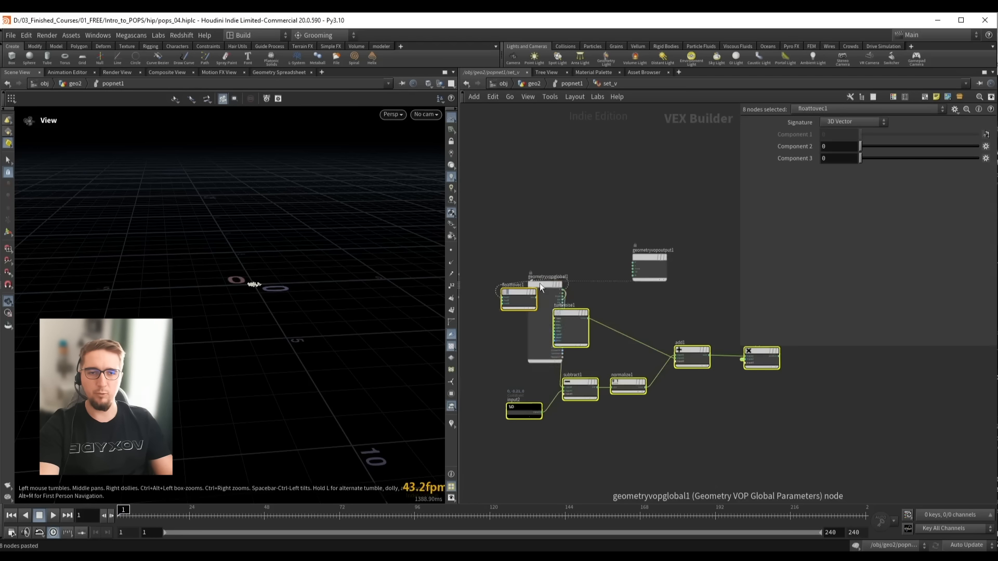
left_click_drag(570, 251, 488, 307)
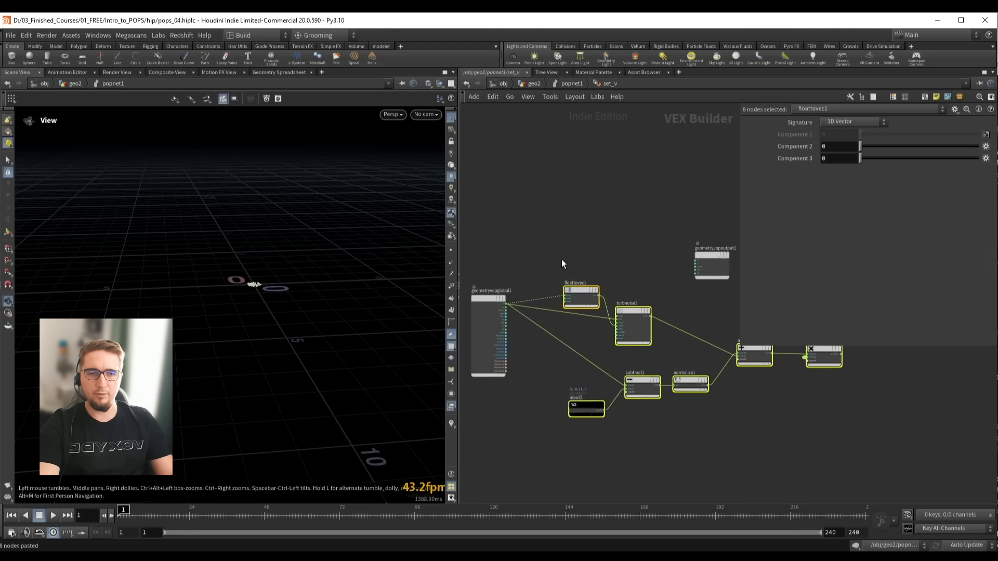
left_click(561, 259)
middle_click_drag(659, 265, 548, 265)
left_click_drag(602, 265, 682, 287)
middle_click_drag(509, 271, 619, 256)
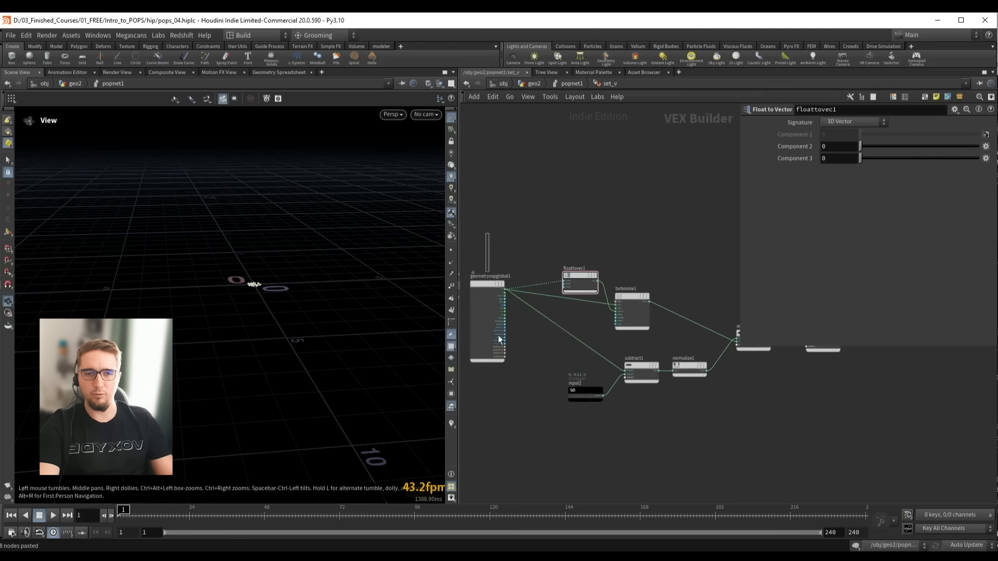
left_click_drag(498, 335, 501, 342)
Move the geometry output node beside multiply1 and connect multiply1's product to its v input
scroll(618, 245, "down", 1)
middle_click_drag(624, 247, 490, 258)
scroll(624, 291, "up", 2)
left_click_drag(624, 273, 734, 338)
scroll(707, 405, "up", 3)
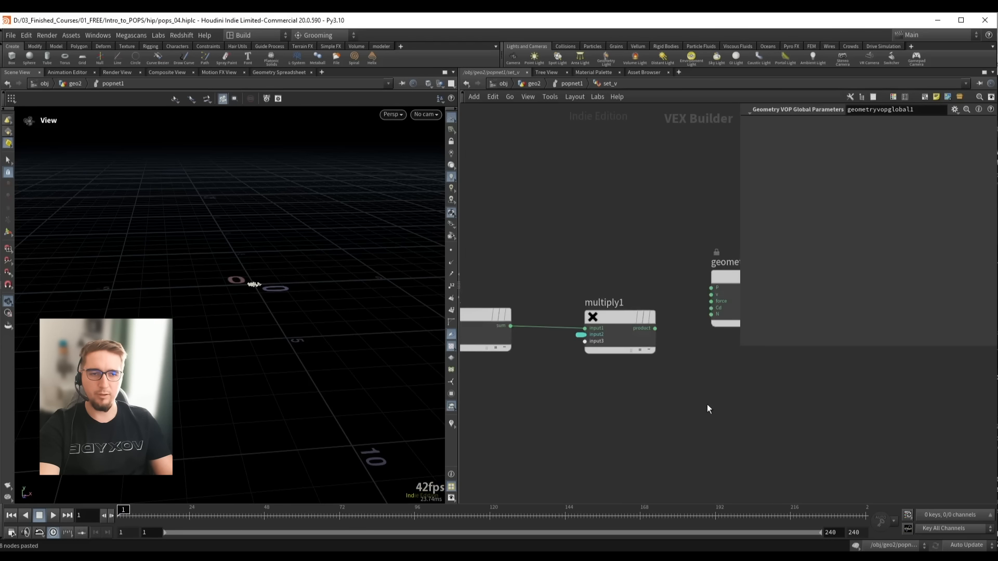
middle_click_drag(686, 347, 629, 360)
left_click_drag(599, 342, 656, 308)
middle_click_drag(671, 343, 712, 322)
left_click_drag(712, 322, 706, 314)
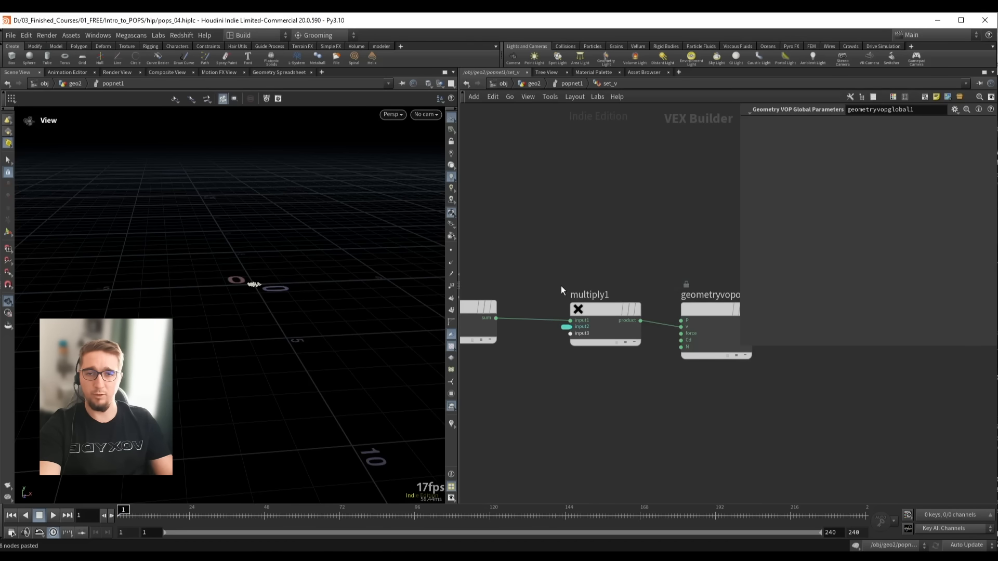
Delete the multiply1 node so add1 feeds v directly, and move the output node closer to add1
left_click_drag(541, 248, 648, 387)
key("Delete")
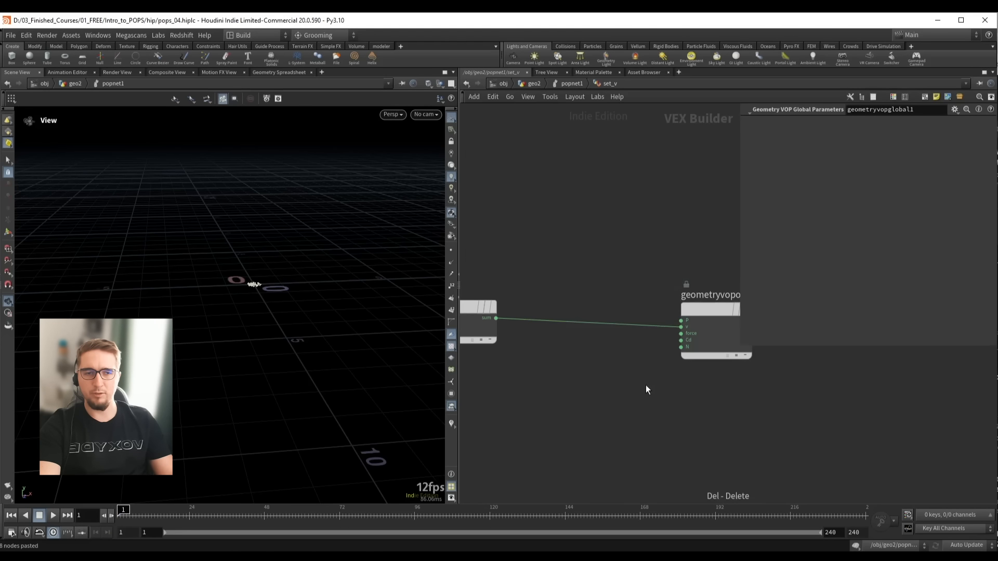
left_click_drag(727, 345, 678, 335)
scroll(553, 256, "down", 2)
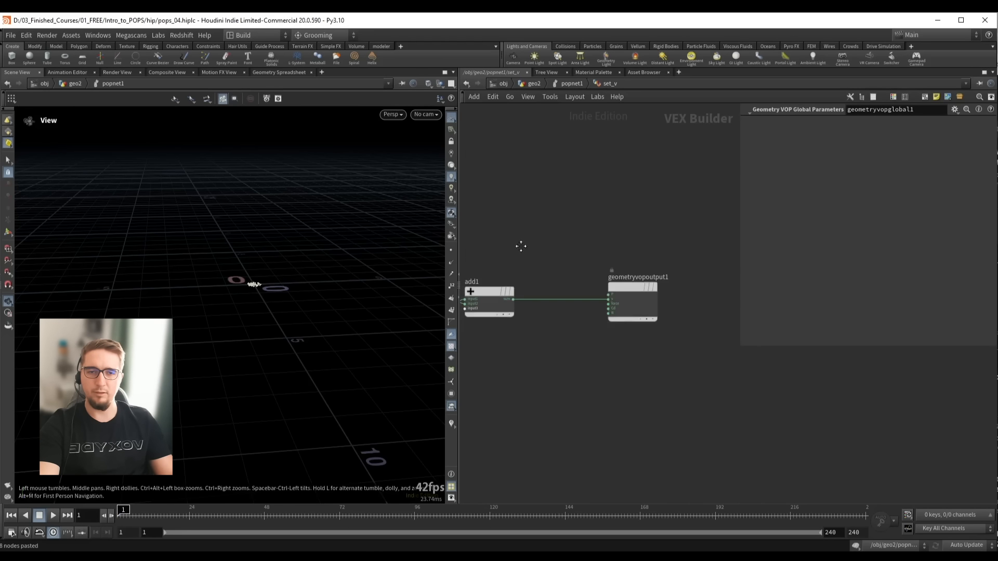
Connect the global parameters' Time output to floattovec1's fval1 input in place of P
middle_click_drag(521, 244, 659, 244)
middle_click_drag(541, 220, 672, 223)
middle_click_drag(594, 198, 717, 208)
scroll(577, 239, "up", 3)
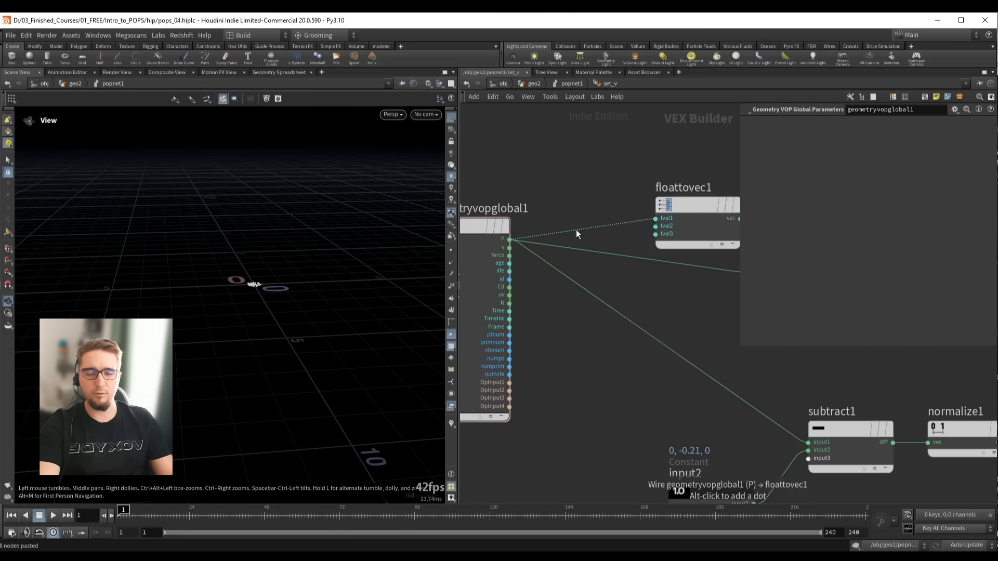
left_click(670, 205)
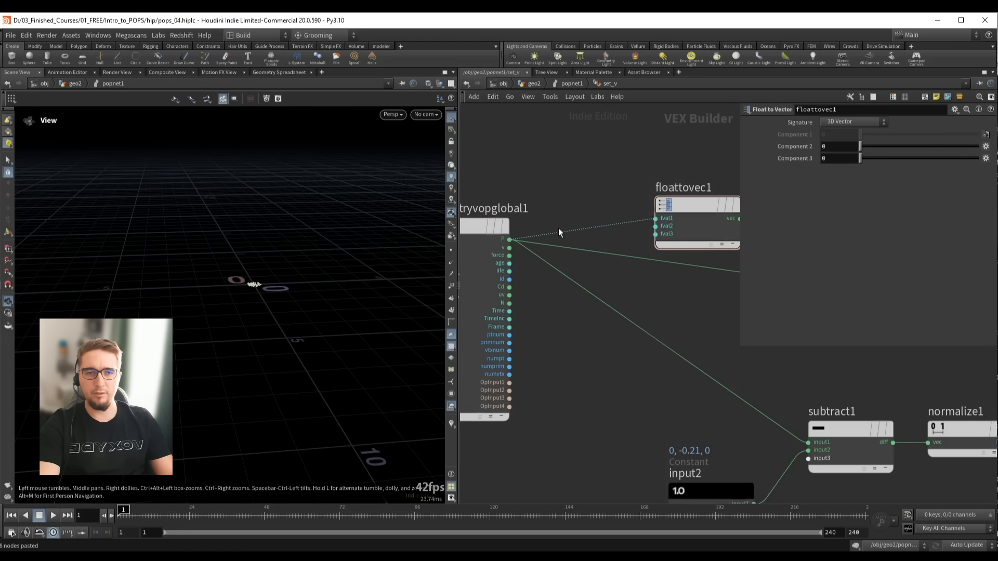
left_click_drag(553, 234, 518, 312)
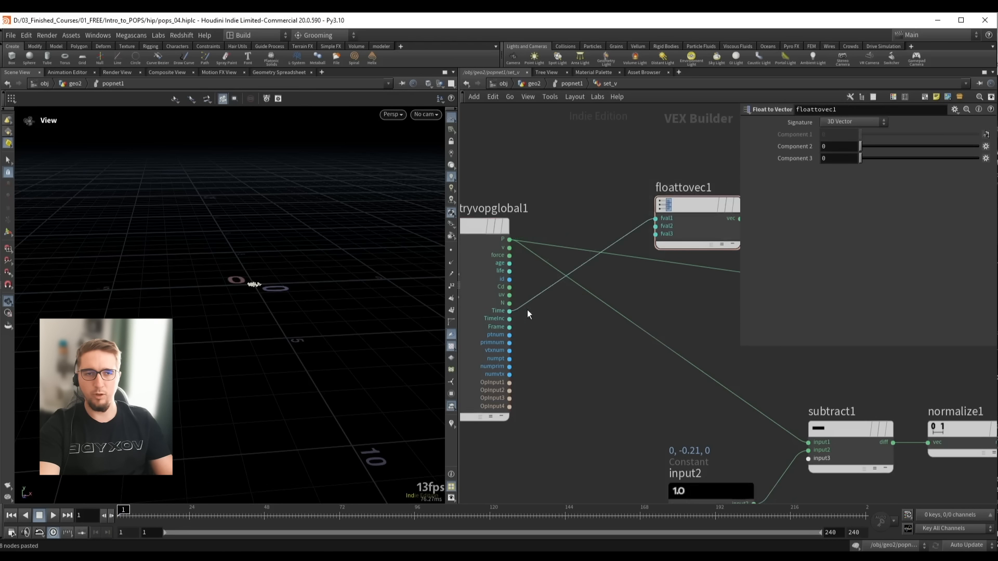
scroll(582, 358, "down", 2)
mouse_move(596, 357)
middle_mouse_down()
mouse_move(548, 369)
mouse_move(585, 362)
middle_mouse_up()
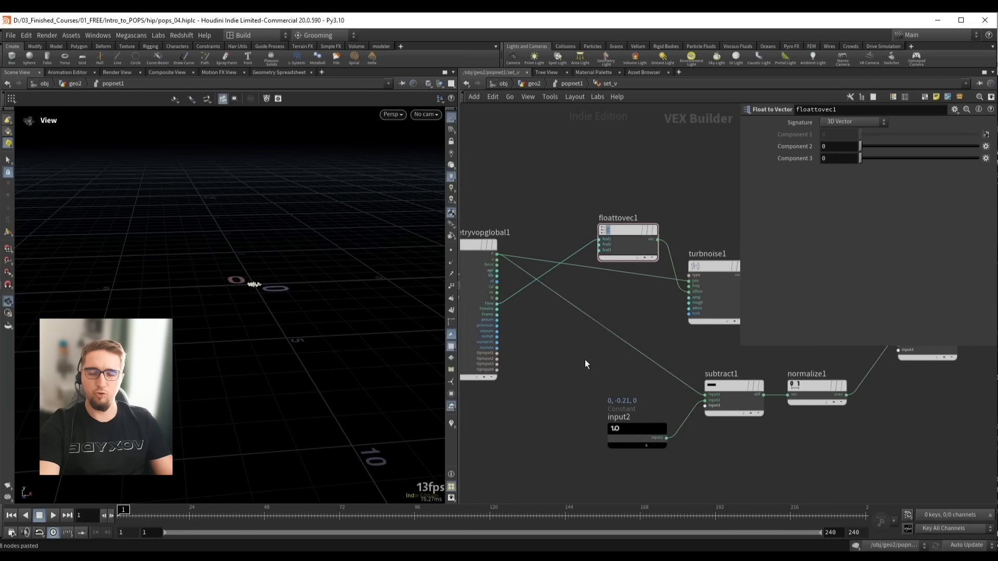
Return to the popnet1 network and show the particles' velocity trails in the viewport
key("u")
left_click(452, 422)
scroll(378, 271, "up", 5)
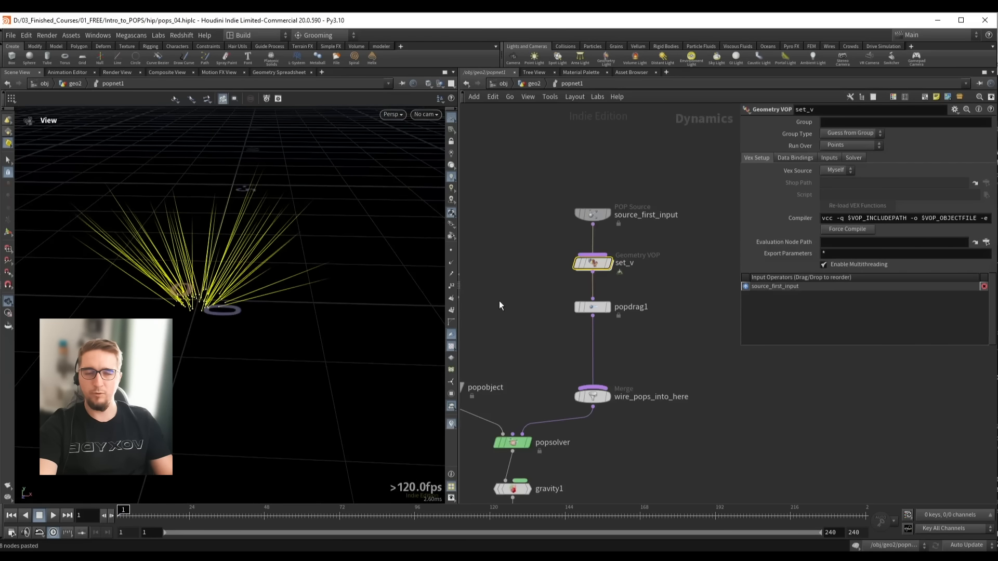
Move the Attribute VOP set_v in geo2 clear of the scatter2 to popnet1 connection, and re-enter popnet1
key("u")
left_click_drag(521, 284, 685, 310)
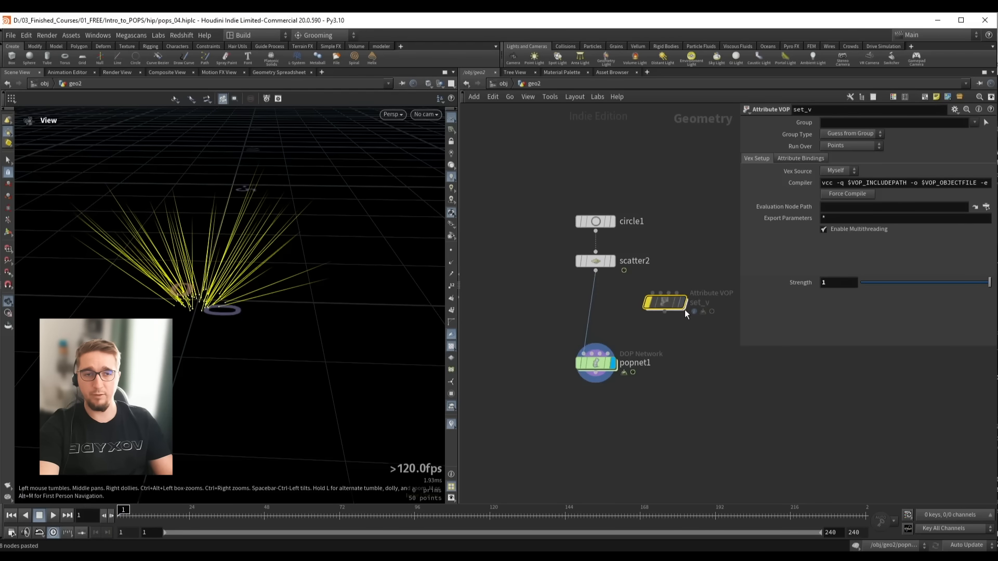
left_click(596, 362)
double_click(595, 363)
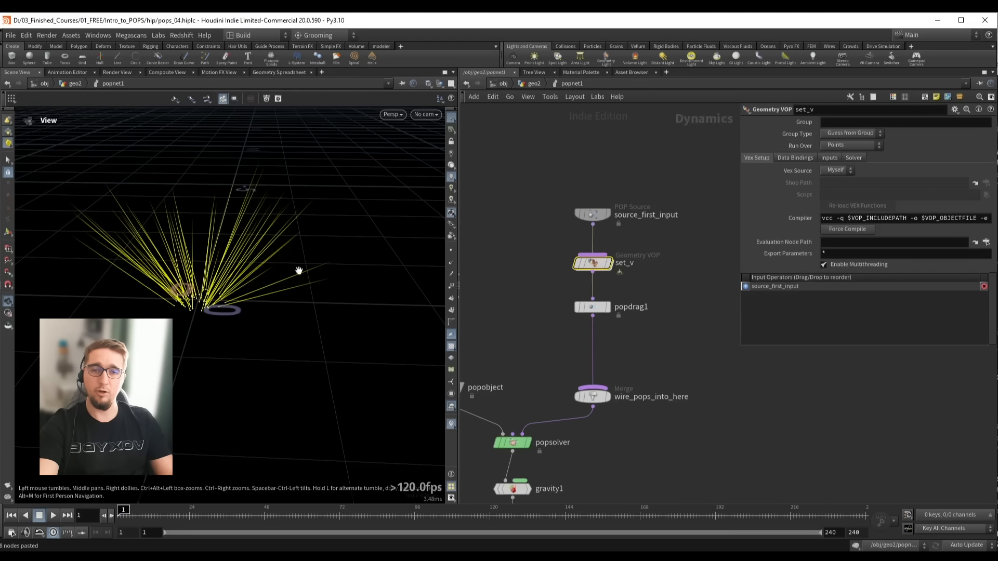
Hide the velocity trails and play the simulation to examine how the particles move over time
right_click_drag(328, 276, 465, 418)
left_click(452, 424)
right_click_drag(204, 294, 271, 287)
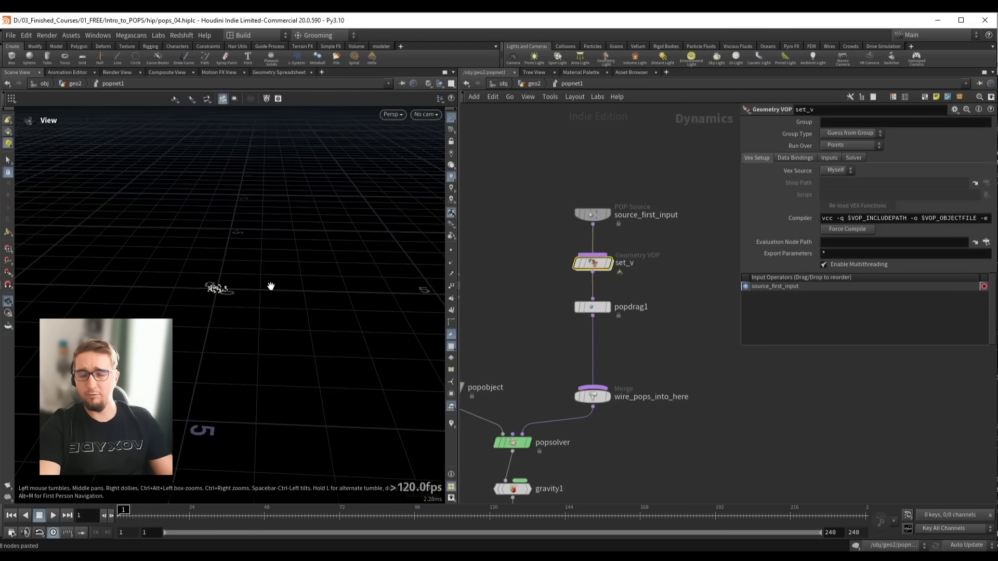
key("Up")
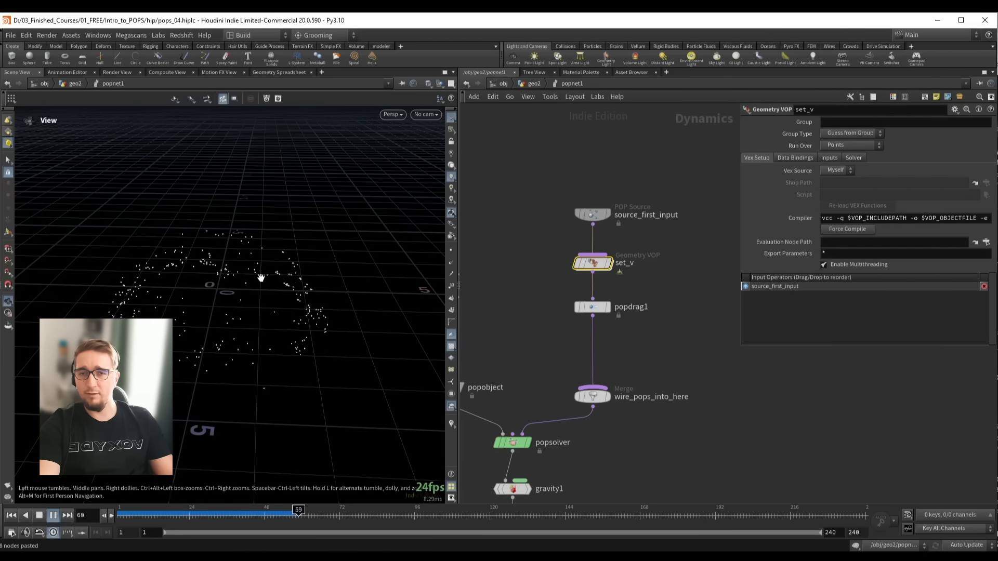
key("Up")
left_click_drag(260, 278, 189, 298)
left_click_drag(157, 515, 189, 512)
scroll(223, 316, "down", 1)
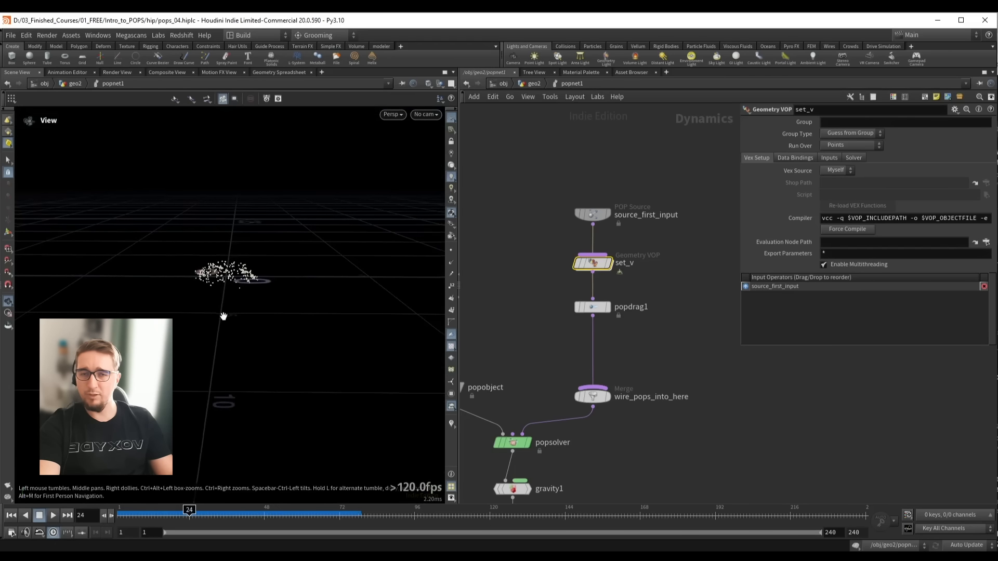
key("Up")
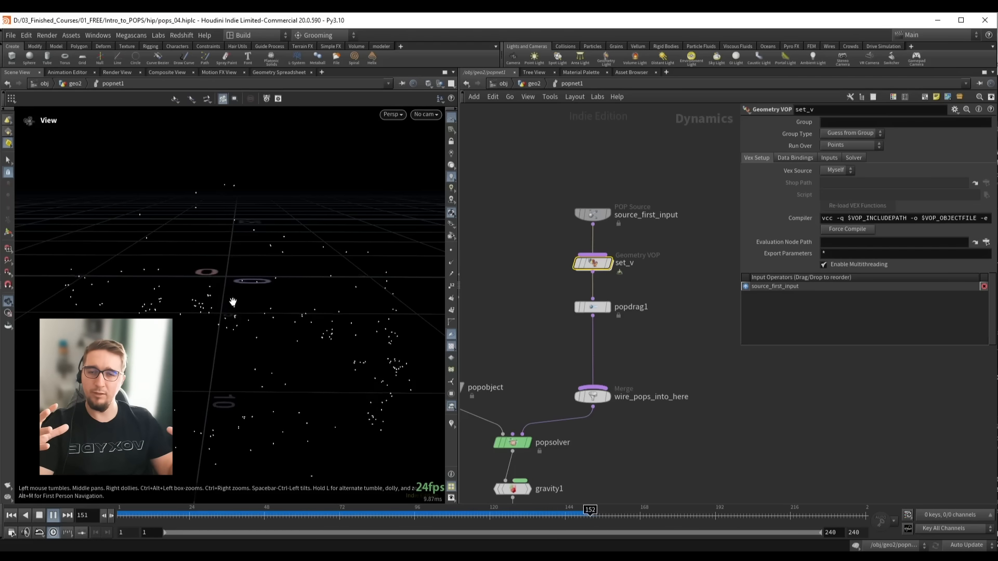
key("Down")
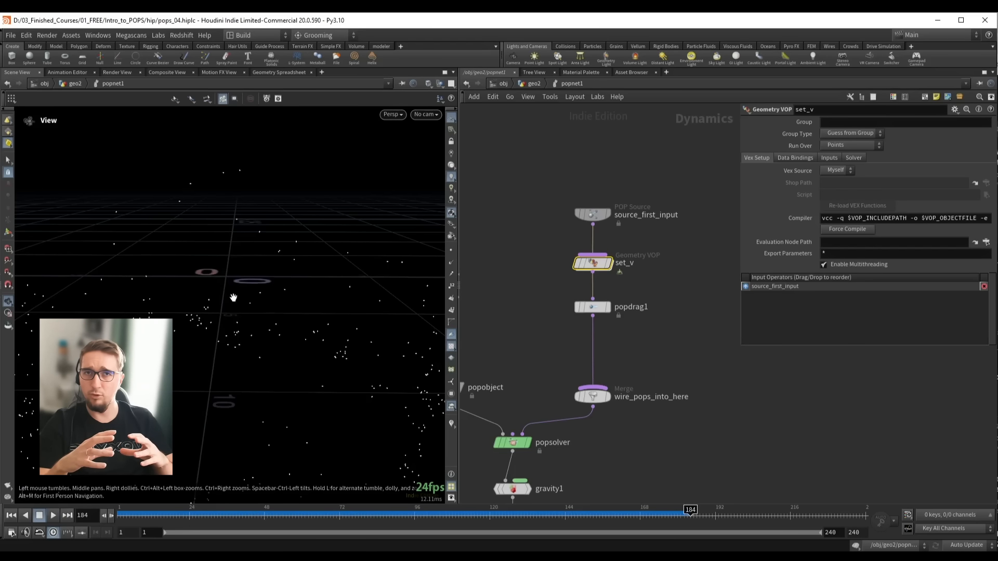
Open set_v and examine how add1 feeds the v input of geometryvopoutput1
mouse_move(611, 269)
double_click(596, 266)
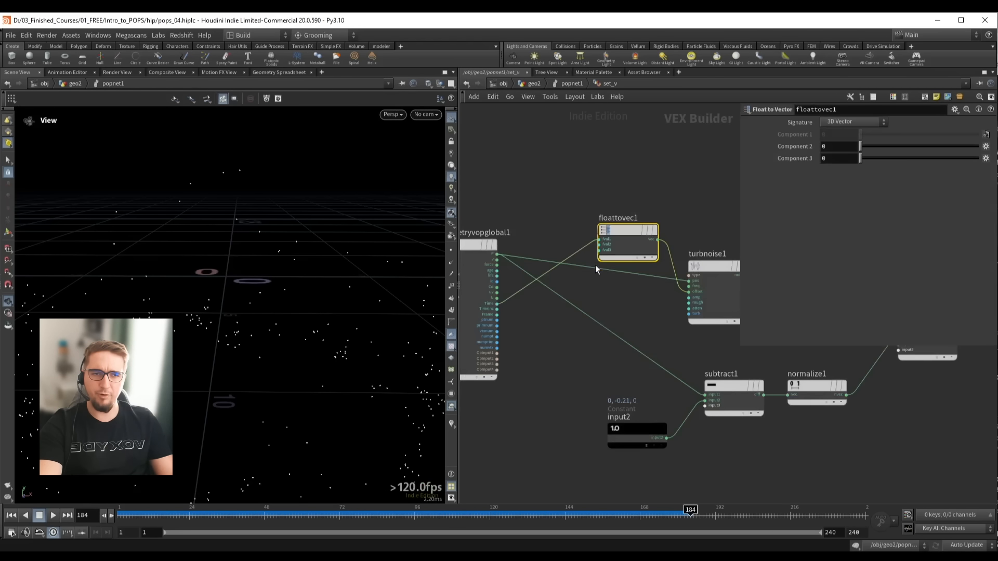
middle_click_drag(674, 350, 640, 351)
scroll(645, 352, "up", 5)
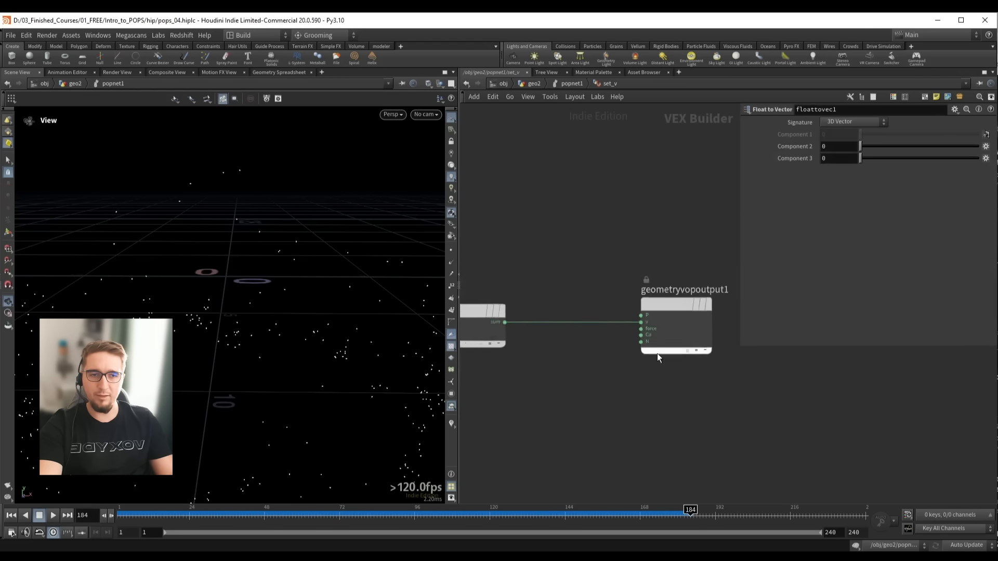
left_click_drag(554, 285, 619, 340)
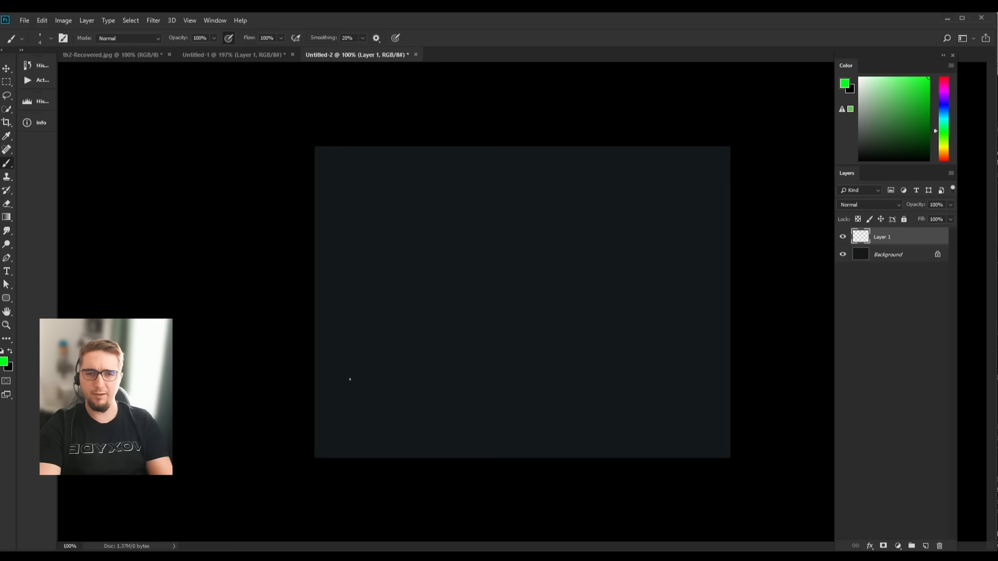
Switch to Photoshop and draw a green timeline on Layer 1 with tick marks numbered 1 to 11
left_click_drag(349, 380, 695, 379)
left_click_drag(346, 370, 348, 406)
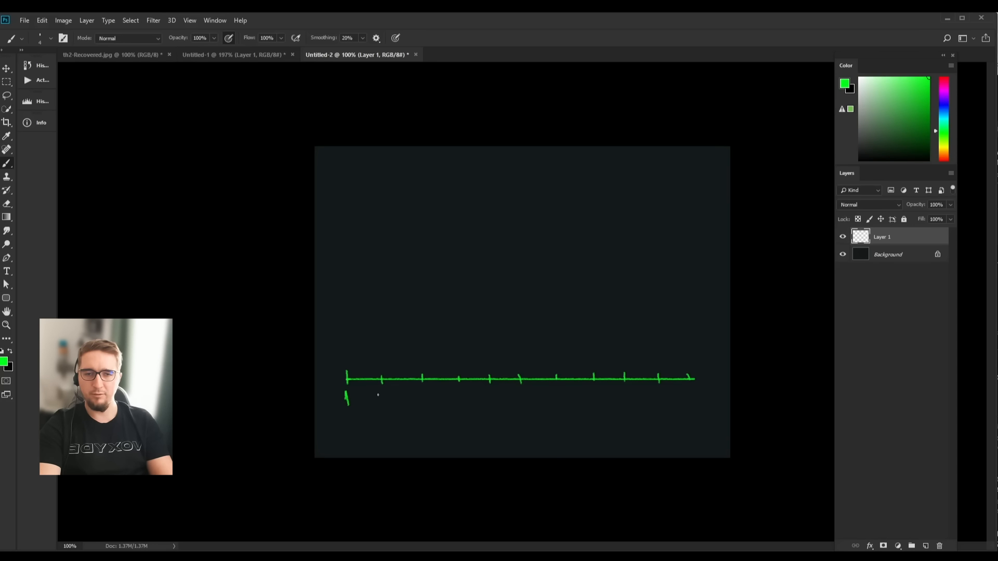
mouse_move(378, 393)
left_mouse_down()
mouse_move(391, 406)
mouse_move(427, 397)
mouse_move(430, 408)
left_mouse_up()
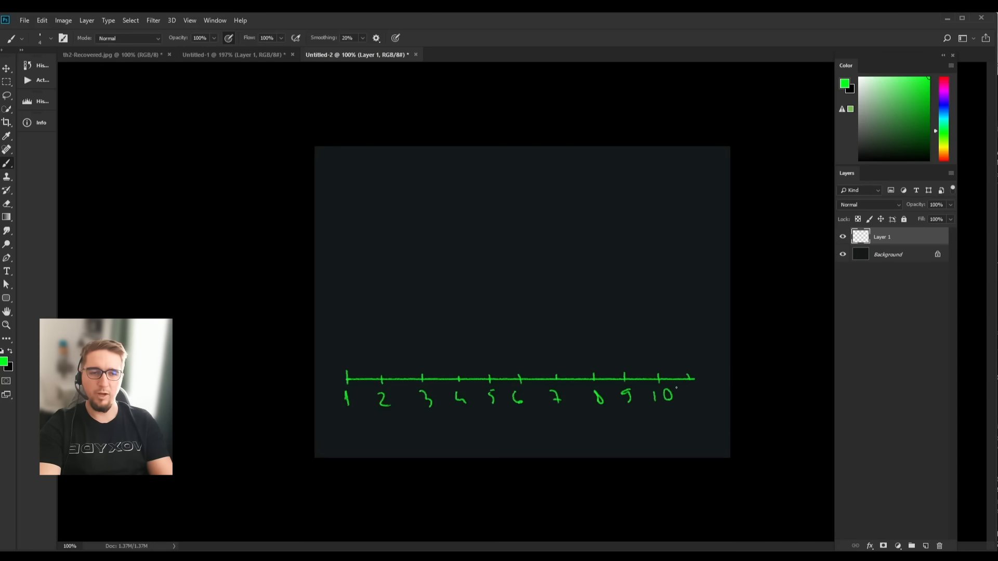
mouse_move(690, 394)
left_mouse_down()
mouse_move(691, 407)
mouse_move(704, 405)
left_mouse_up()
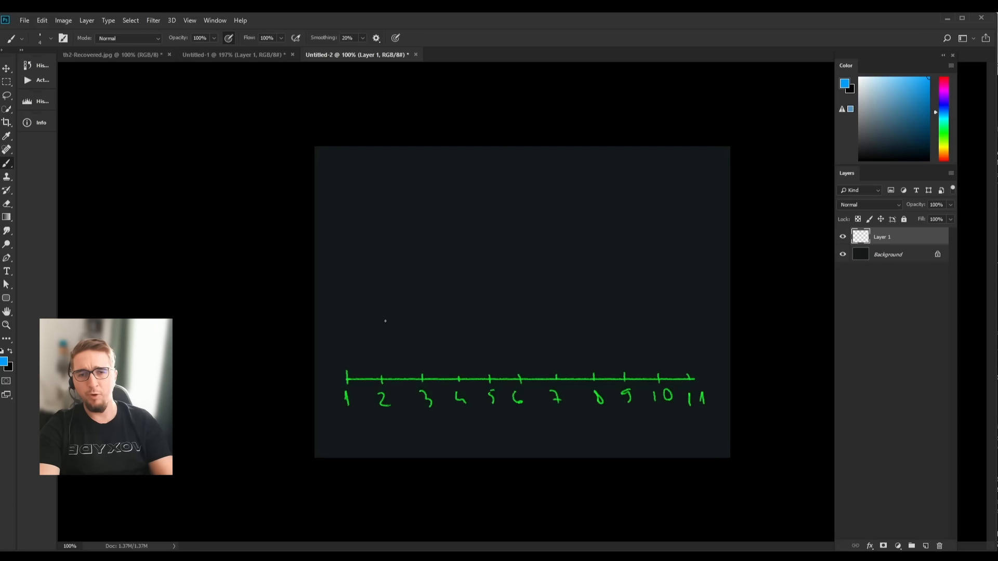
Paint a blue particle dot above mark 3 with an orange velocity arrow, then set the foreground color to light blue
left_click(420, 344)
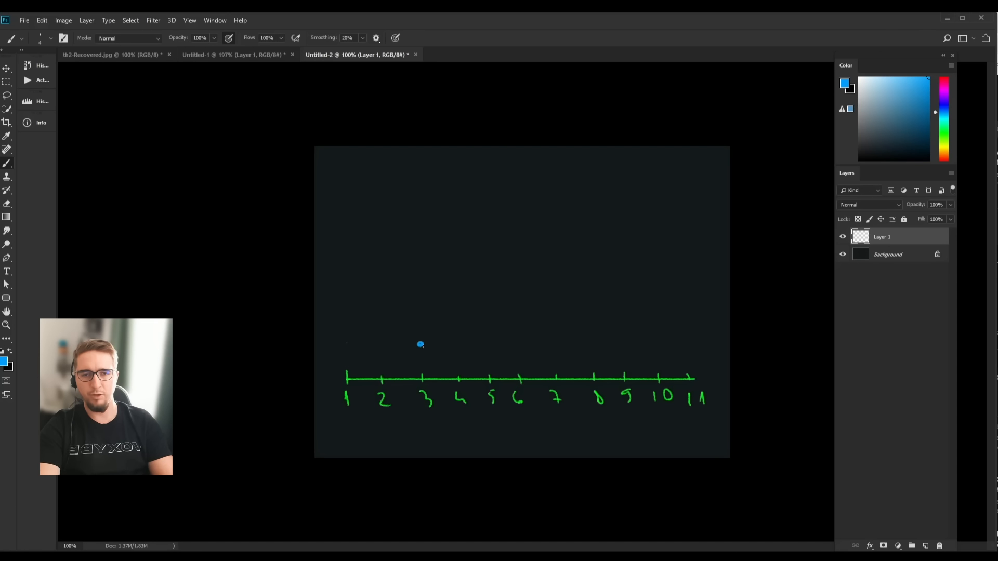
left_click_drag(944, 128, 946, 157)
mouse_move(421, 343)
left_mouse_down()
mouse_move(441, 329)
mouse_move(439, 337)
left_mouse_up()
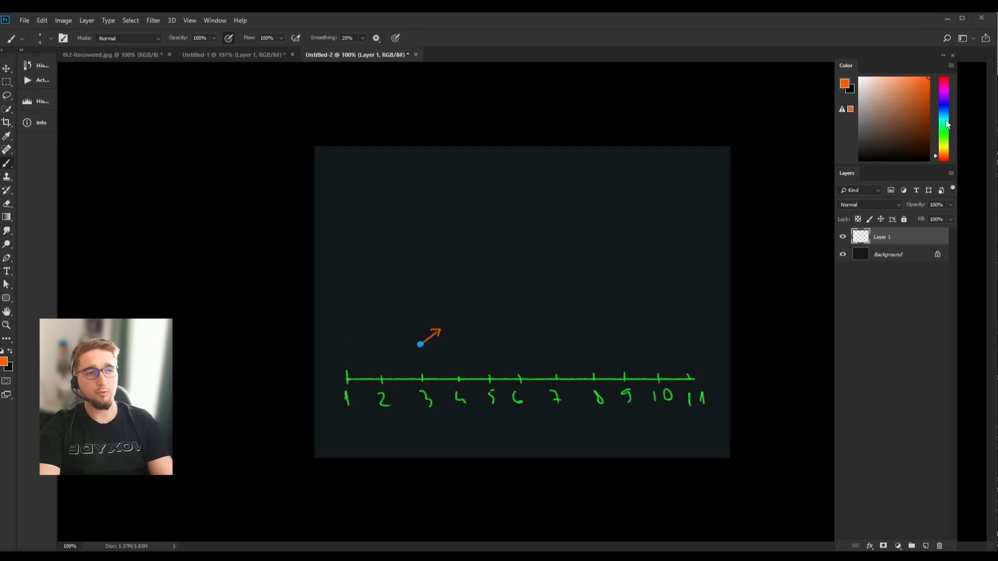
left_click_drag(944, 111, 940, 119)
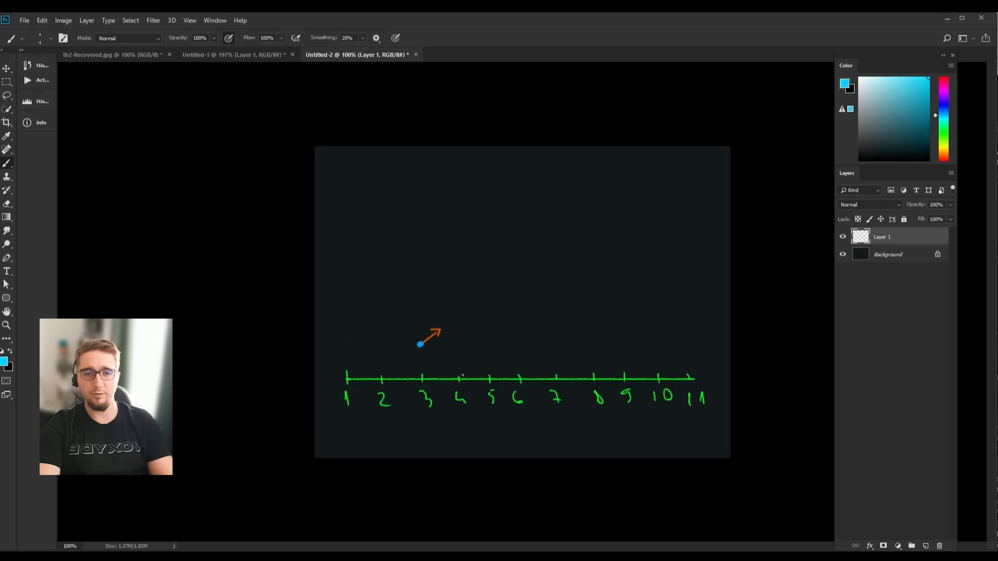
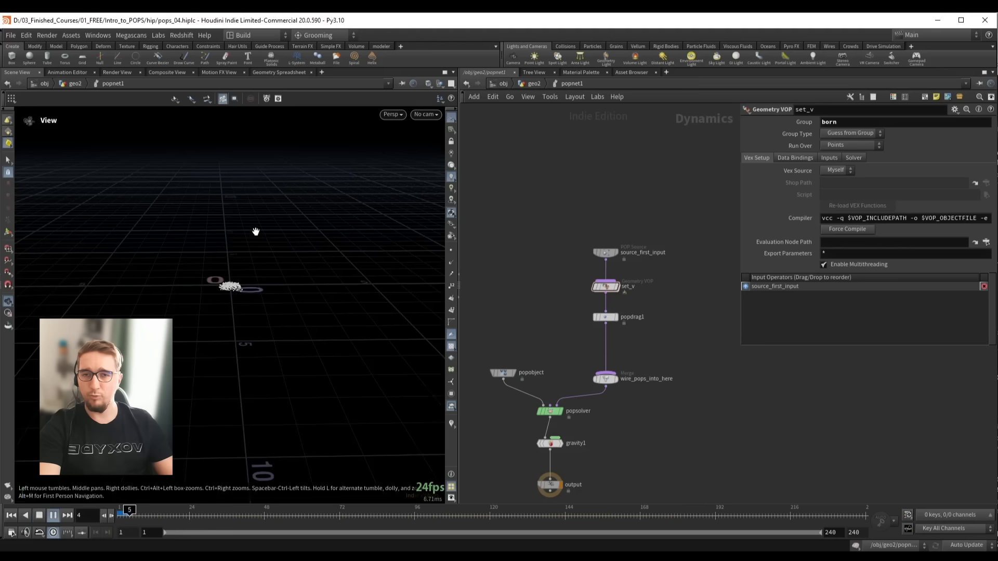
Back in Houdini, insert a Multiply Constant node between add1 and the geometry output in set_v, with its multiplier set to 10
key("ctrl+Up")
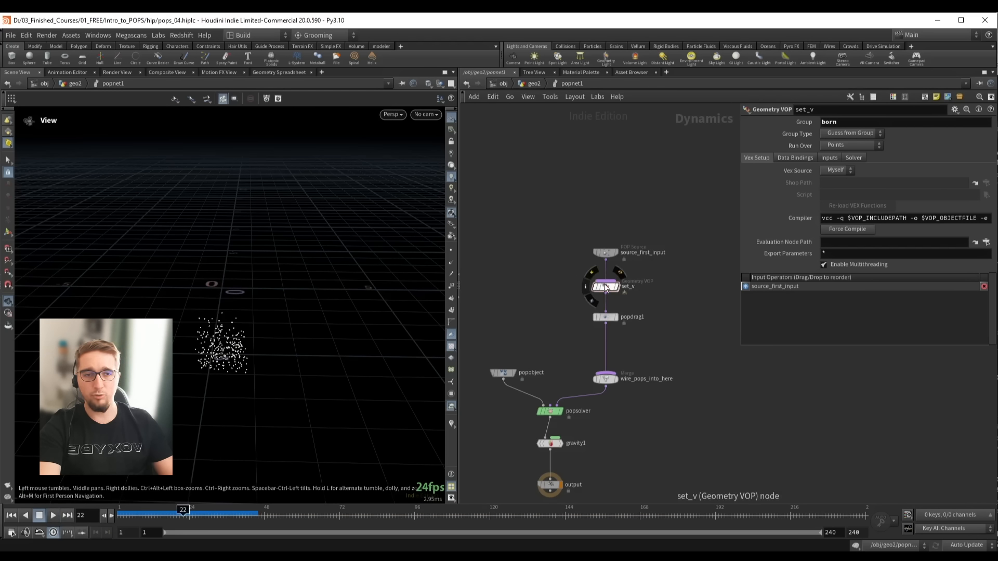
double_click(604, 284)
key("Tab")
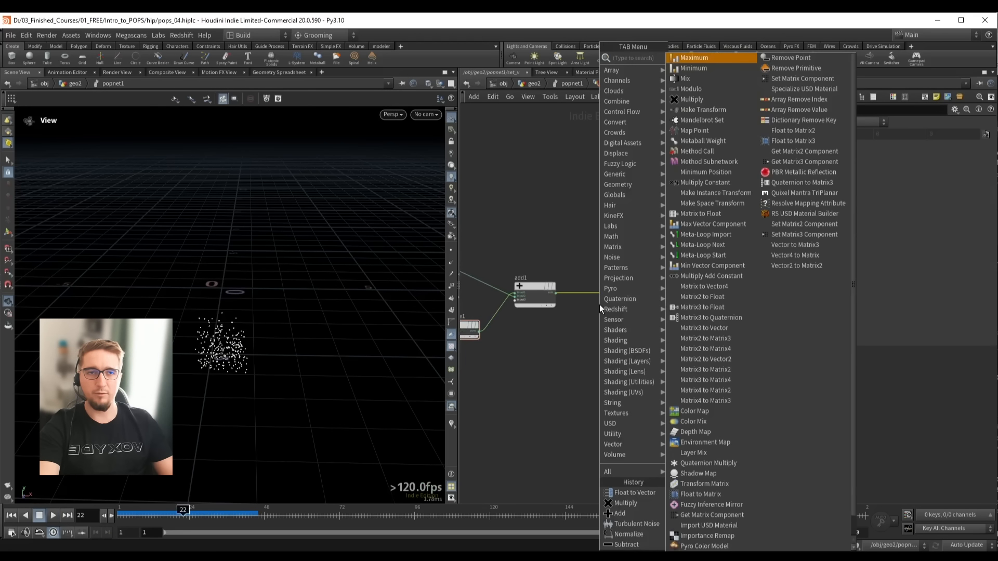
type("norm")
key("Return")
left_click(592, 287)
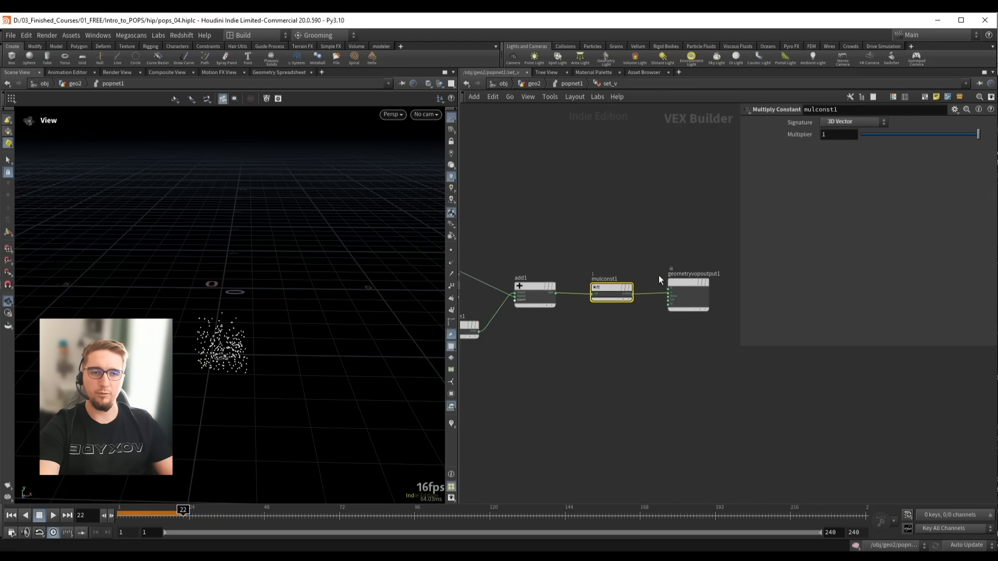
type("0")
key("Return")
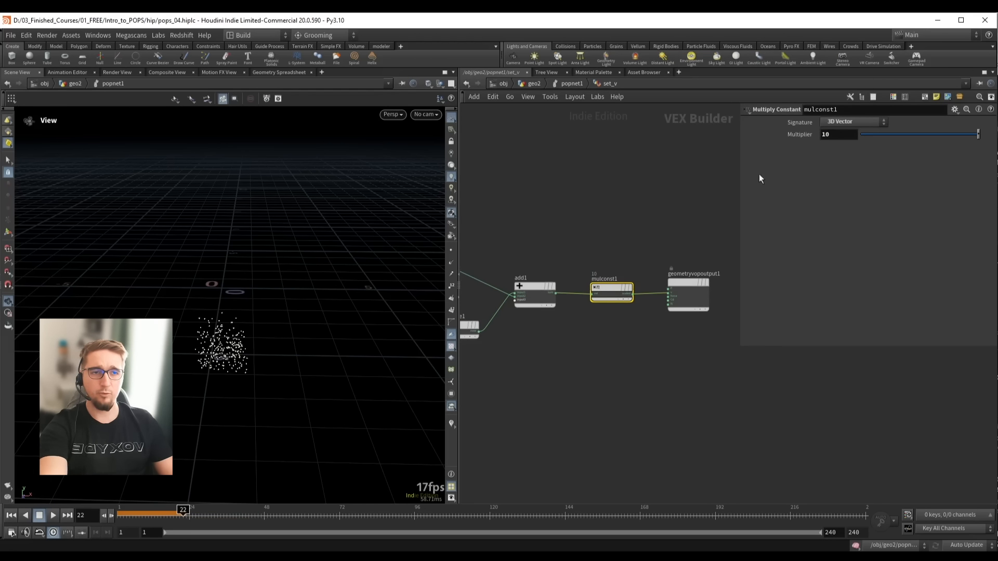
Replay the simulation from the first frame to examine the particle motion with the multiplied velocity
mouse_move(247, 274)
left_mouse_down()
mouse_move(180, 285)
mouse_move(252, 263)
mouse_move(232, 272)
left_mouse_up()
key("ctrl+Up")
key("Up")
key("ctrl+Up")
key("Up")
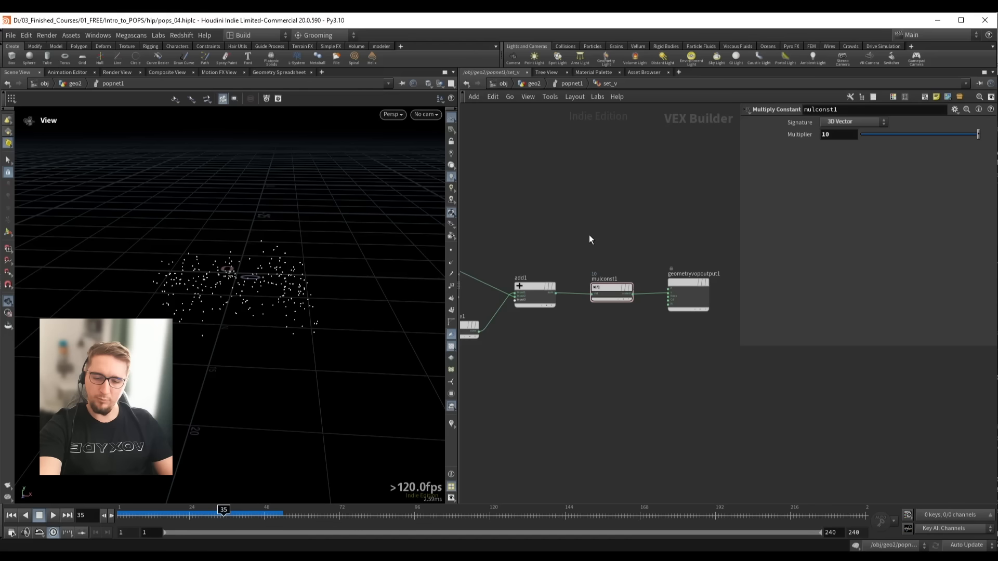
Review scatter2's point count and seed settings in geo2, and the Birth settings of source_first_input in popnet1
key("u")
left_click_drag(573, 237, 631, 264)
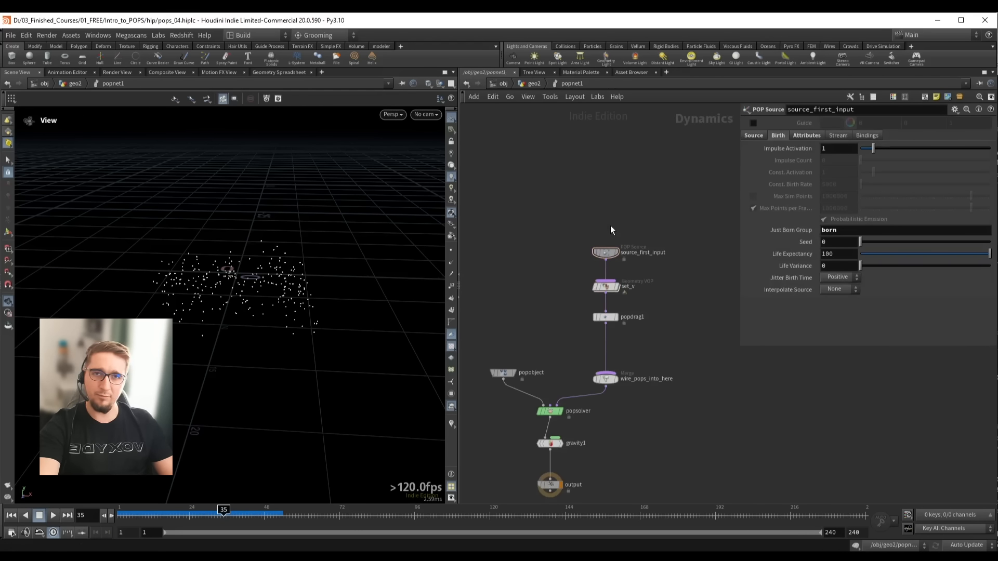
key("u")
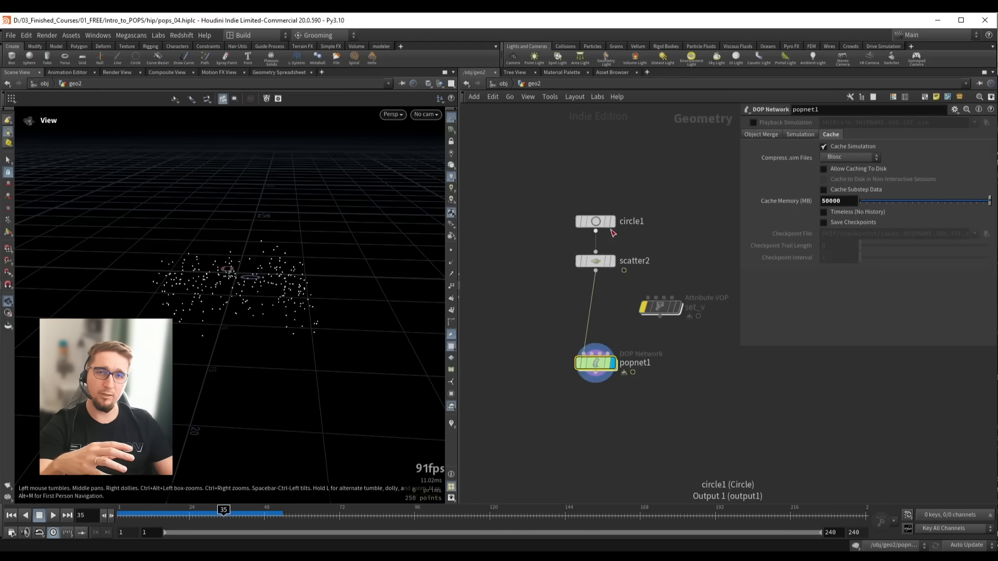
left_click(590, 262)
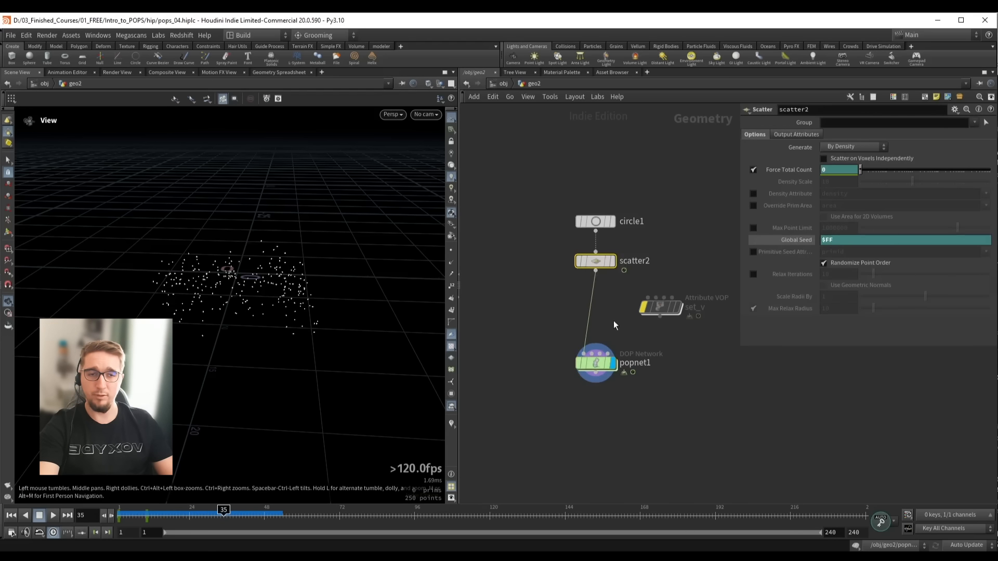
double_click(593, 365)
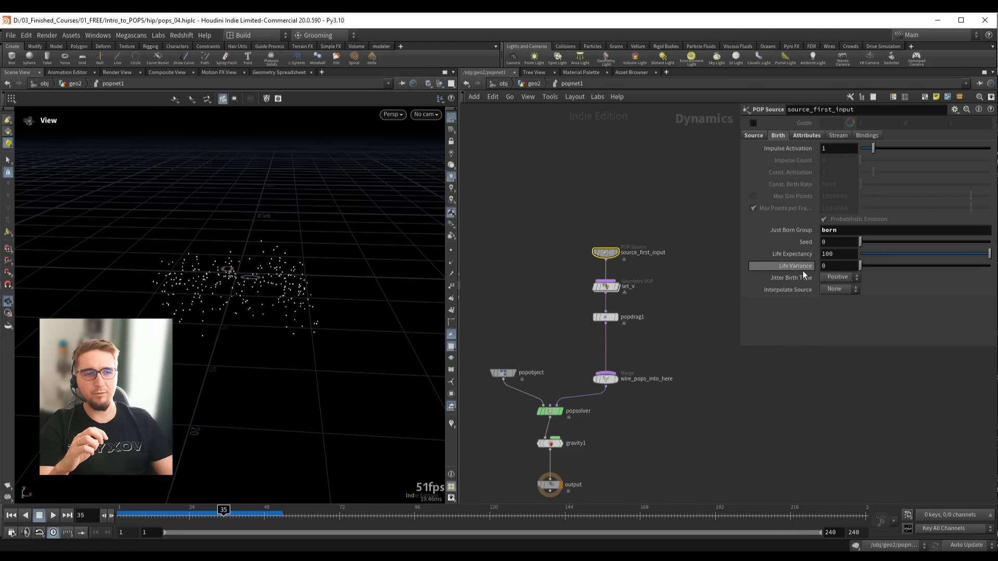
mouse_move(809, 291)
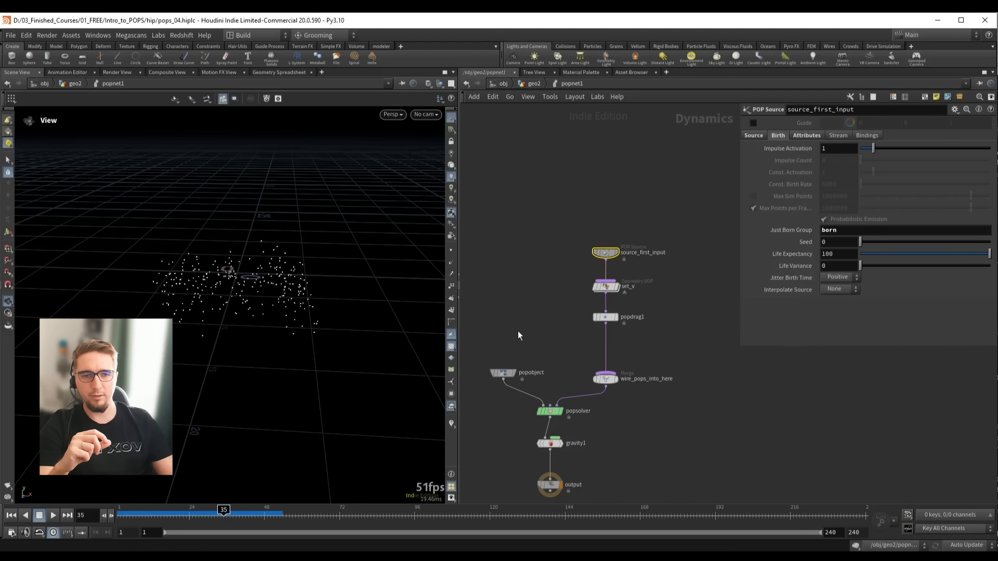
middle_click_drag(518, 331, 539, 287)
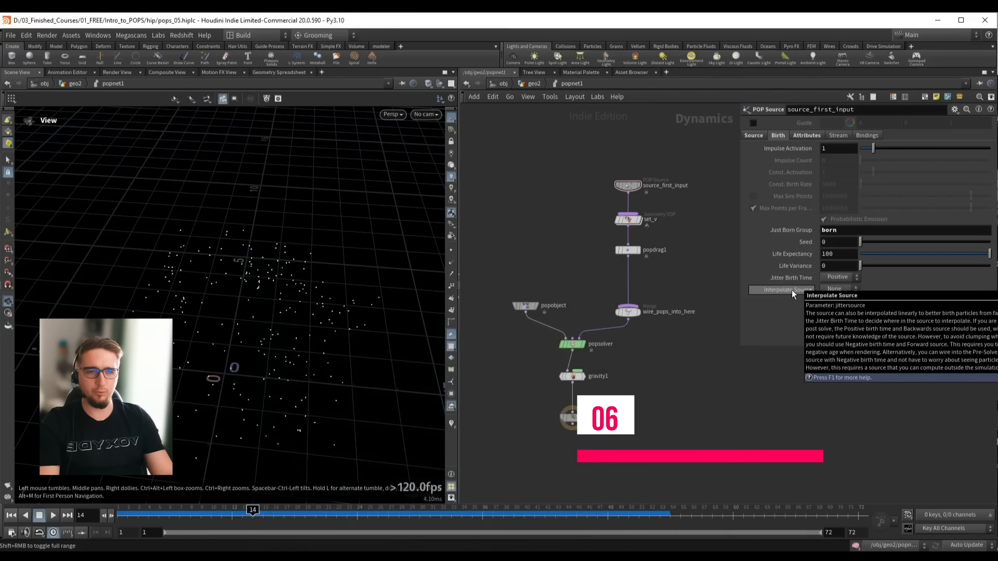
Go back up from popnet1 to the geo2 network
middle_click_drag(555, 242, 560, 231)
key("u")
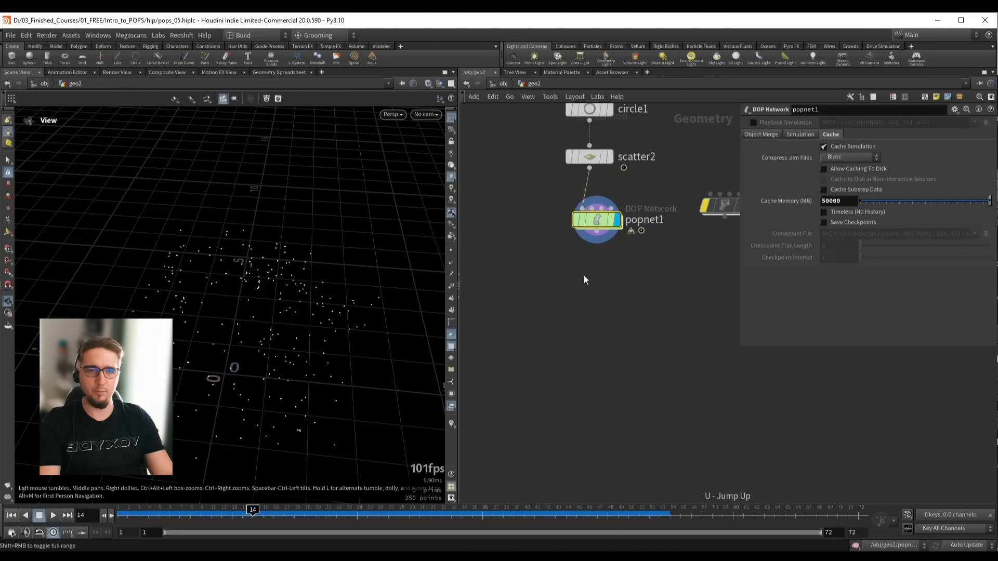
scroll(586, 291, "down", 2)
middle_click_drag(586, 315, 575, 270)
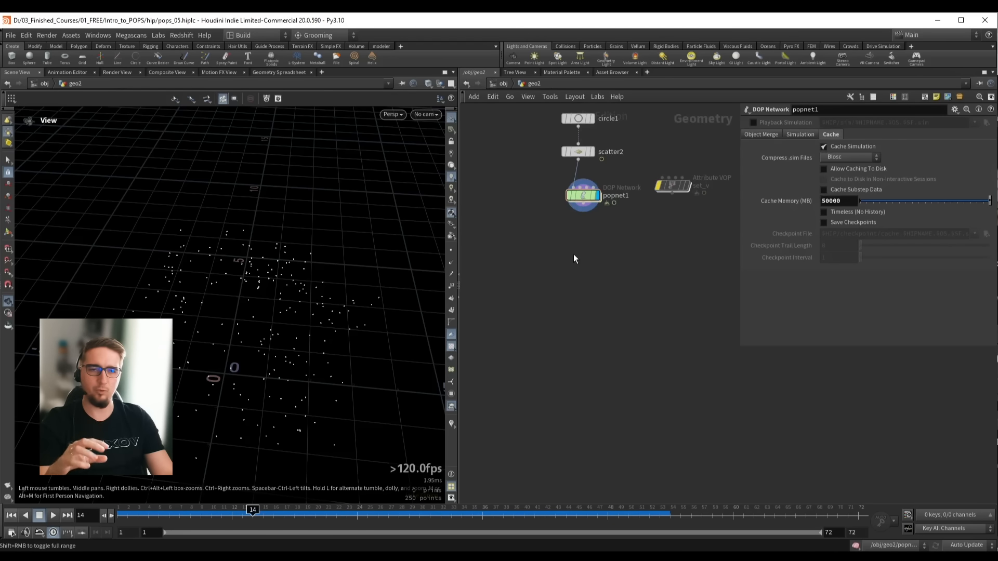
Add a Test Geometry: Crag node below popnet1 in geo2 and display it
middle_click_drag(562, 285, 568, 257)
key("Tab")
type("cra")
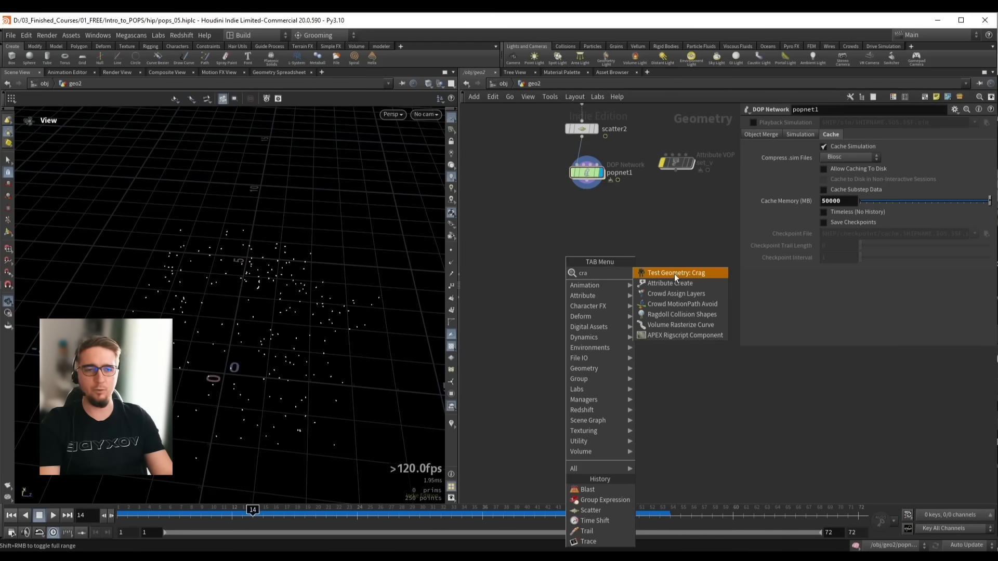
left_click(675, 273)
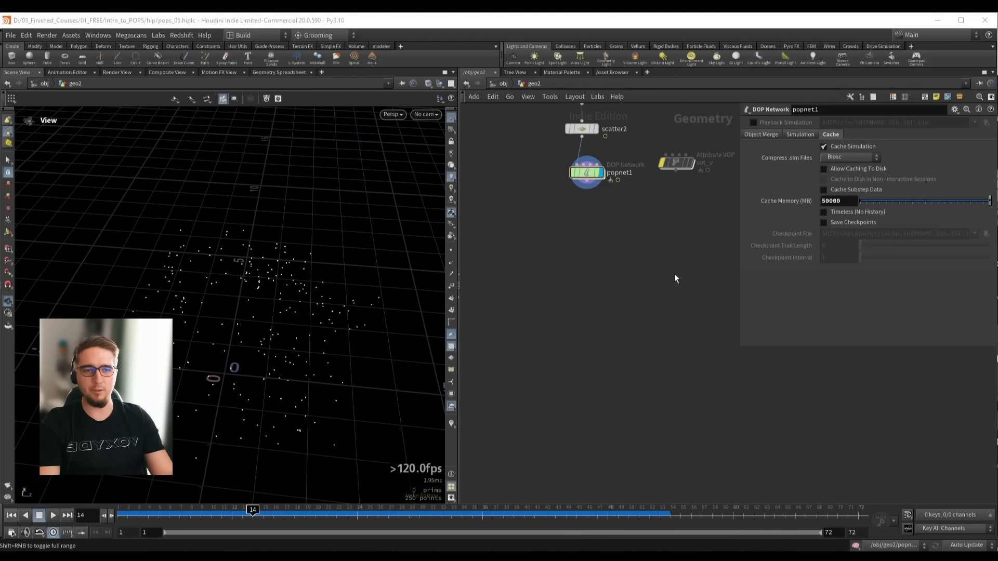
left_click(550, 305)
left_click(623, 280)
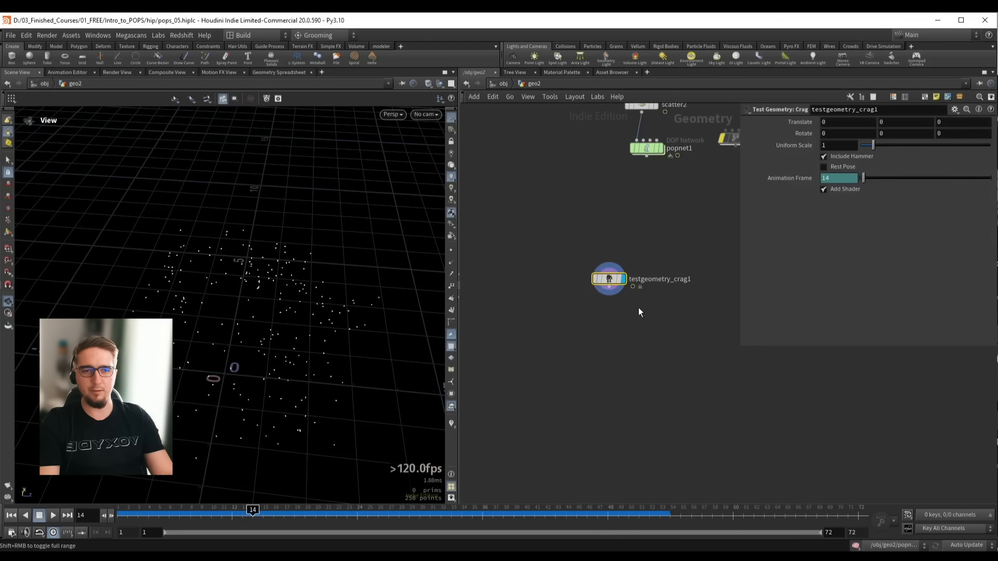
Extend the frame range to 200 and scrub through the Crag's hammer animation up to frame 199
left_click_drag(276, 318, 176, 305)
right_click_drag(176, 305, 306, 324)
middle_click_drag(306, 323, 279, 310)
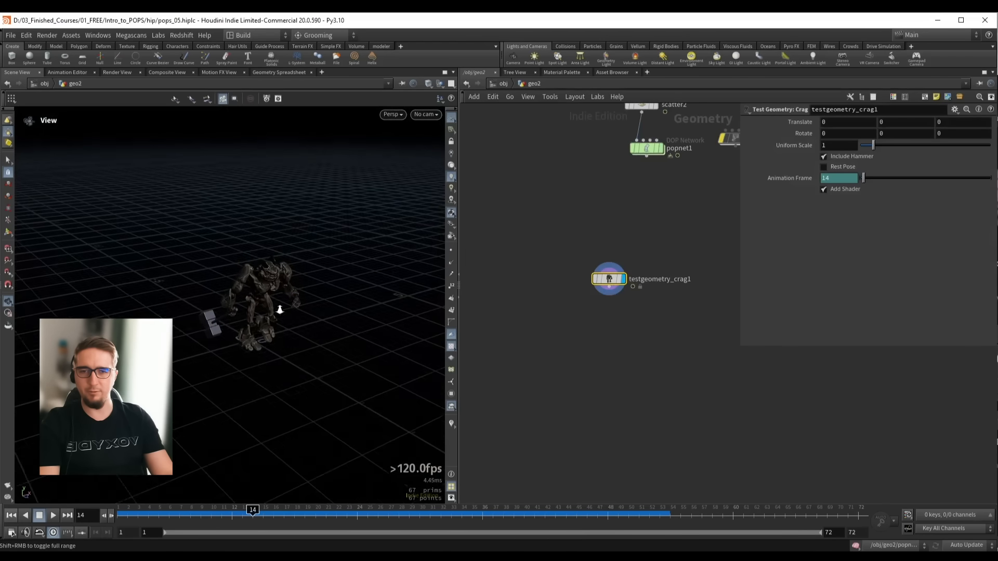
left_click_drag(278, 310, 267, 360)
right_click_drag(259, 382, 257, 379)
middle_click_drag(263, 444, 255, 398)
left_click_drag(253, 514, 645, 517)
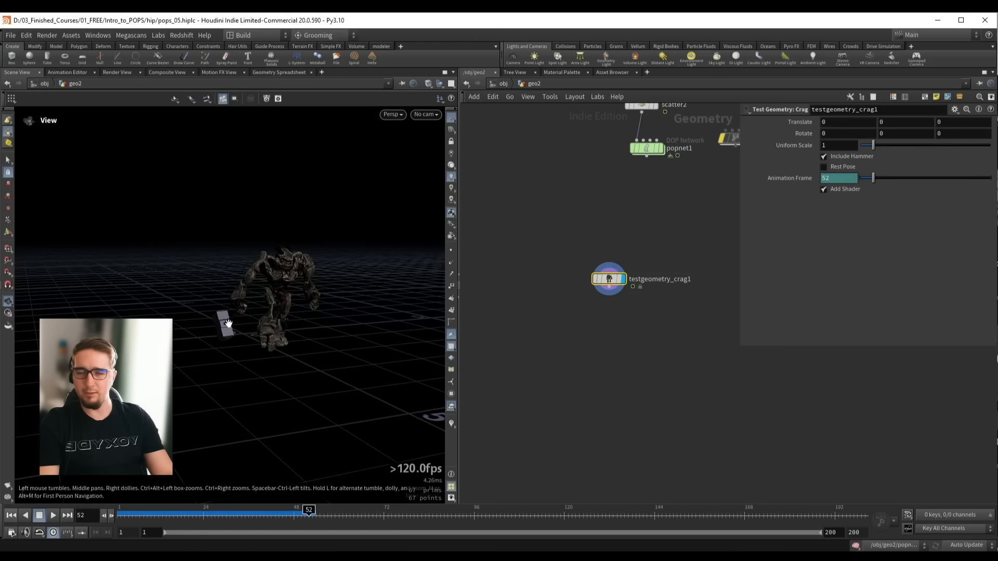
left_click_drag(312, 515, 861, 513)
left_click_drag(351, 323, 394, 354)
middle_click_drag(394, 354, 351, 330)
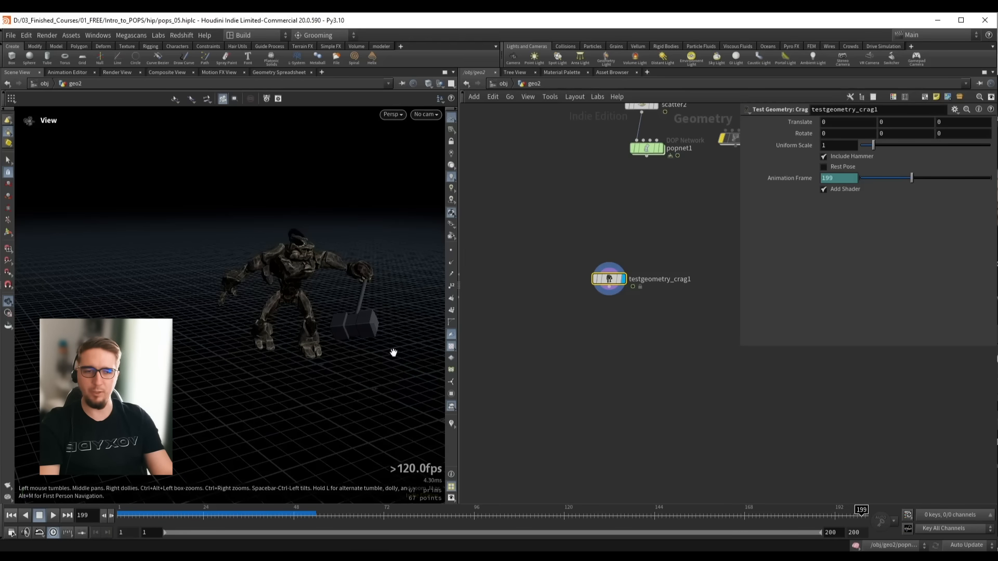
Offset the Crag's animation by setting its Animation Frame expression to $FF+185
scroll(631, 337, "up", 1)
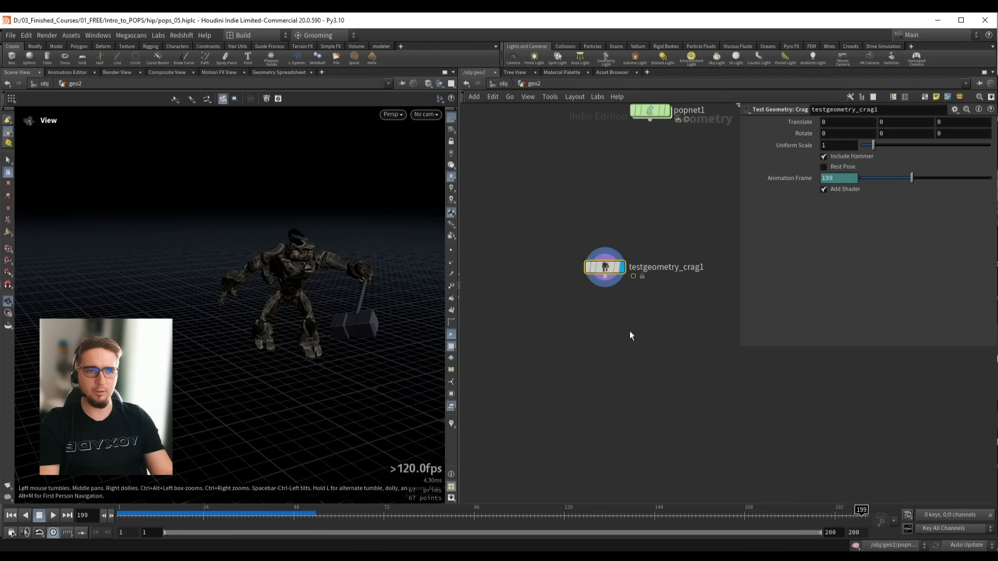
left_click(793, 178)
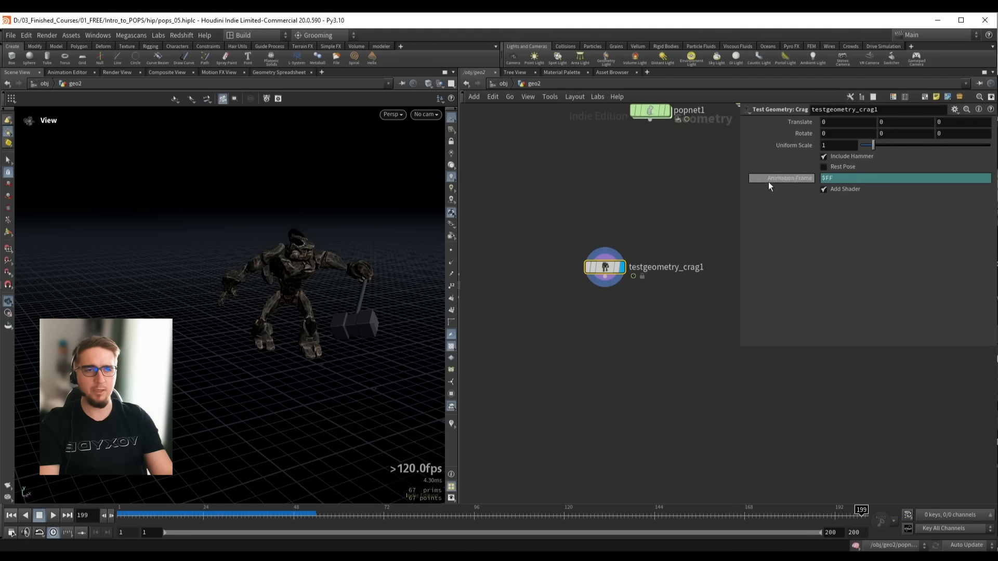
left_click(860, 179)
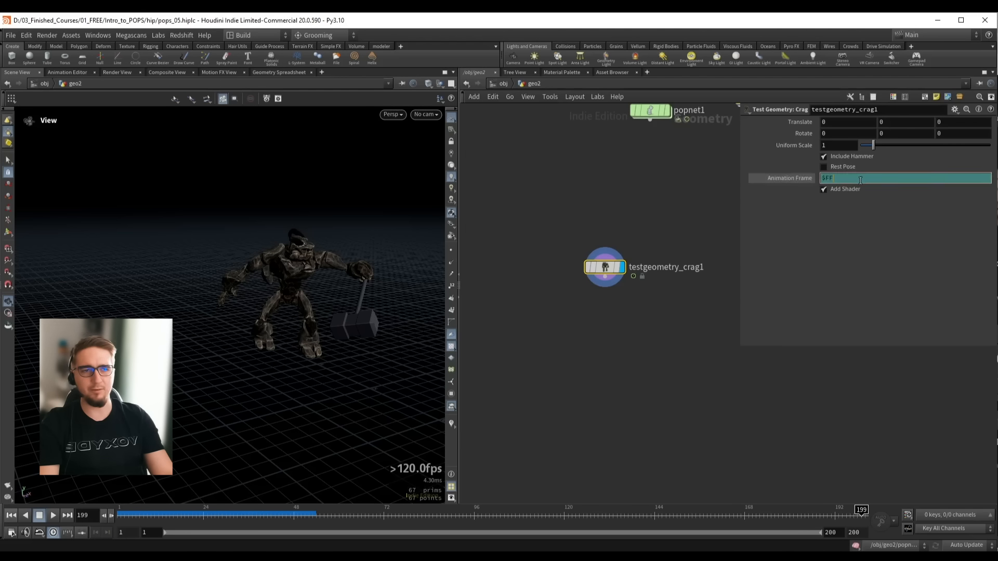
type("+185")
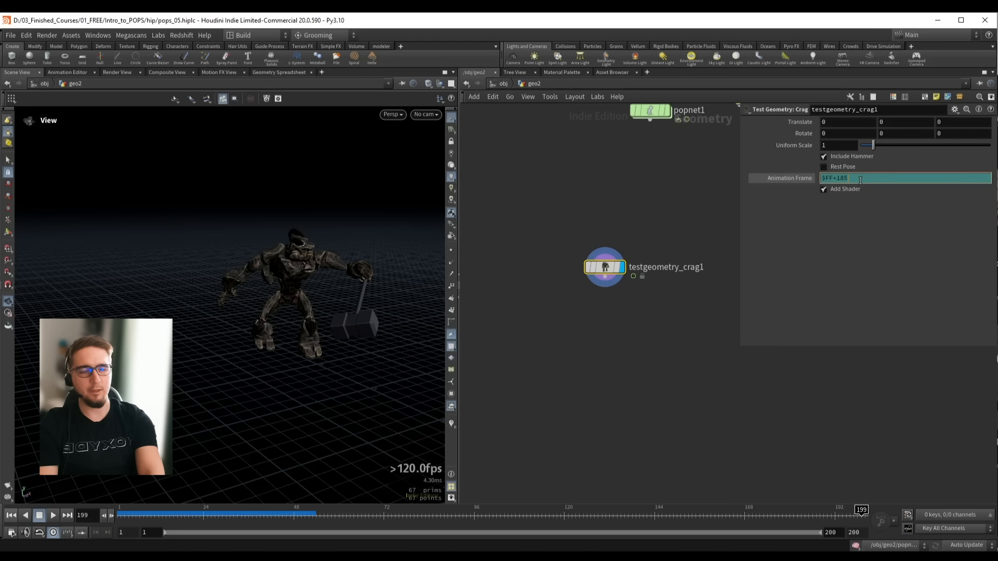
key("Return")
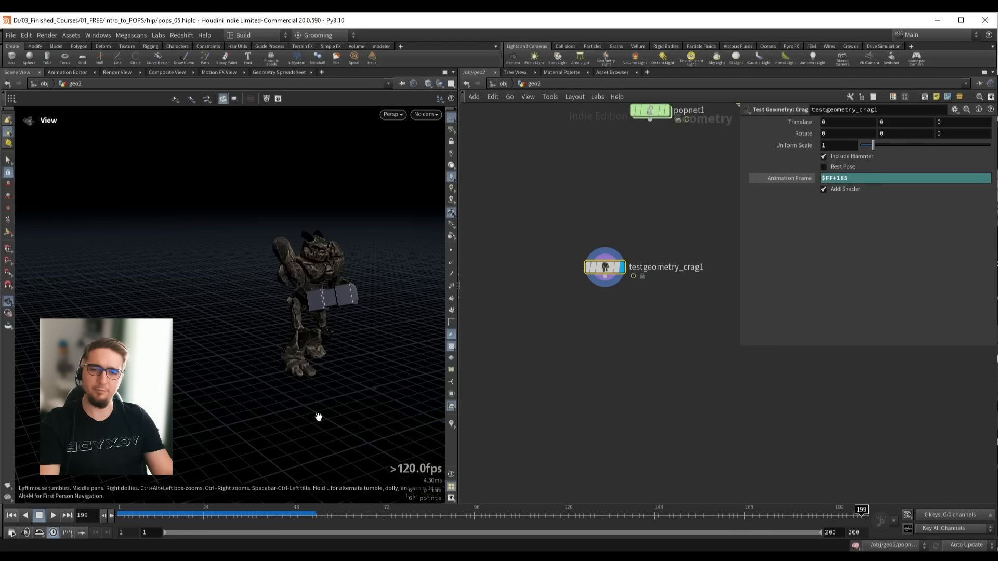
Scrub the first frames of the timeline to check the Crag's offset hammer swing
left_click(132, 512)
left_click_drag(131, 511, 163, 515)
left_click(13, 516)
left_click_drag(300, 299, 301, 320)
right_click_drag(300, 320, 403, 307)
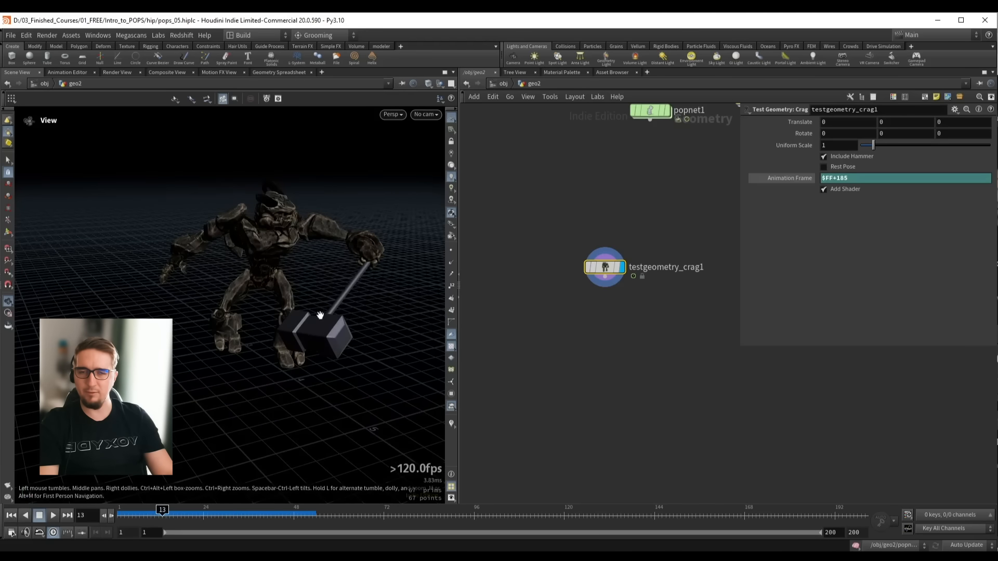
Isolate the Crag's hammer with a Blast of primitive 66, with Delete Non Selected enabled
left_click_drag(320, 315, 332, 318)
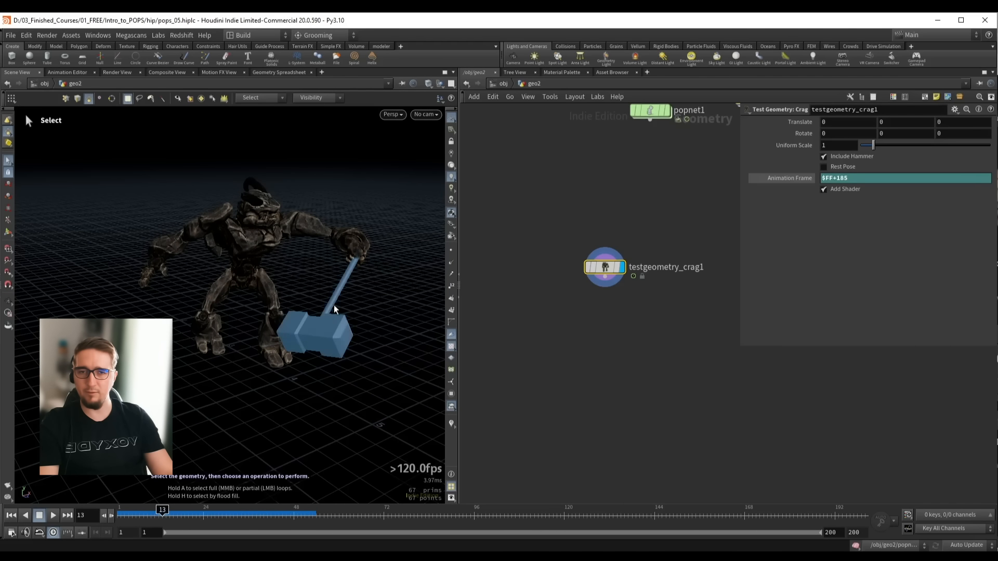
left_click(316, 340)
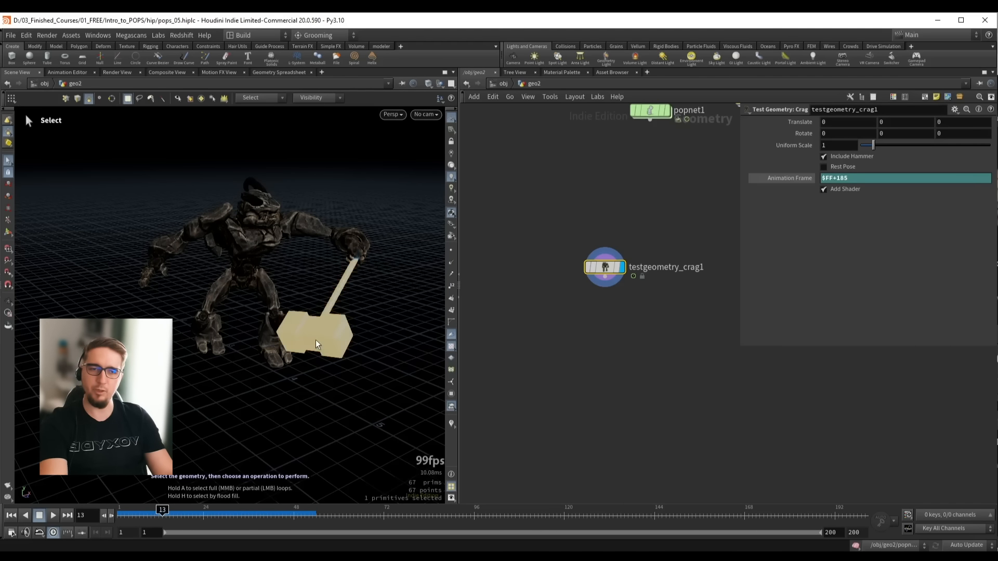
key("Delete")
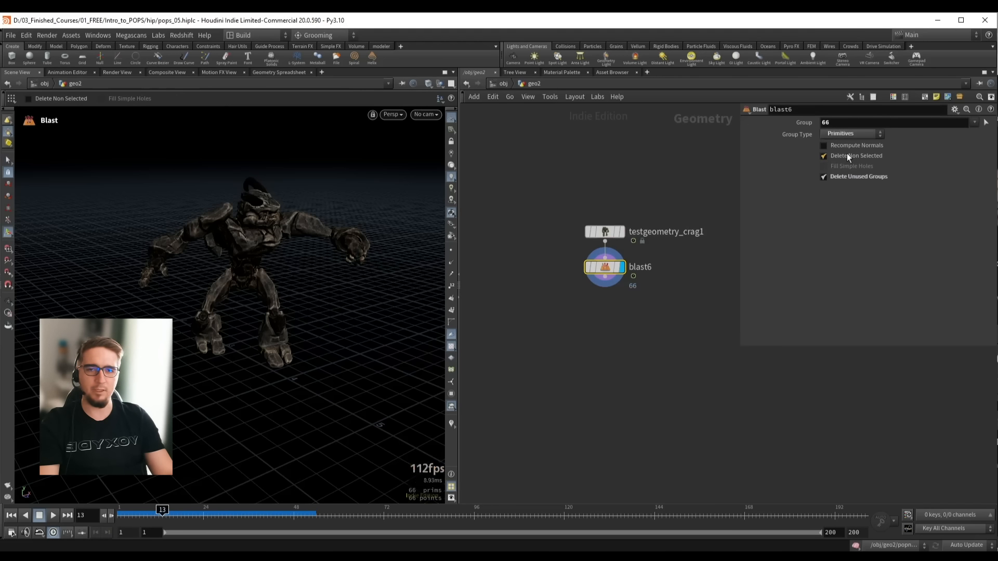
left_click(847, 154)
mouse_move(290, 303)
left_mouse_down("alt")
mouse_move(291, 312)
mouse_move(299, 303)
left_mouse_up("alt")
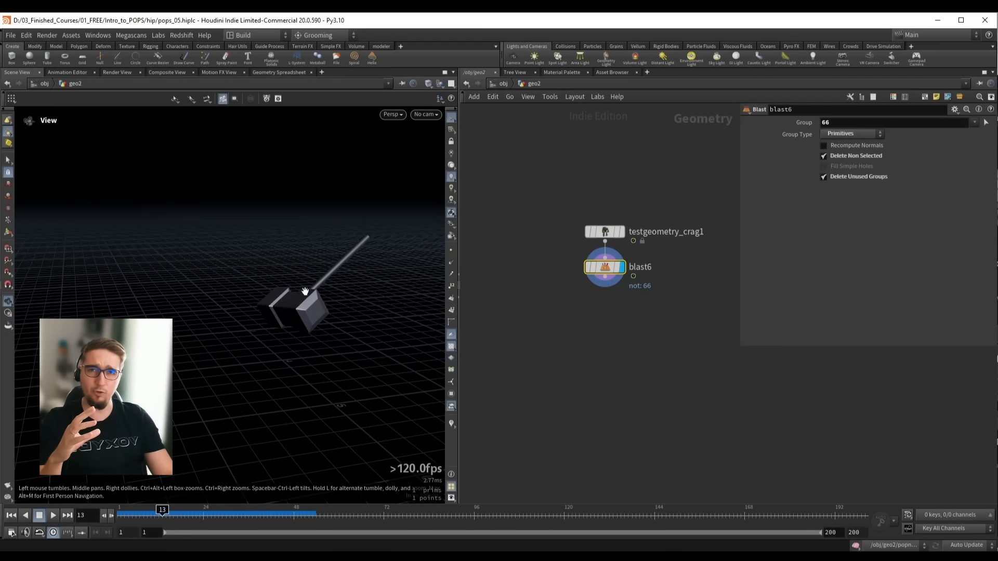
left_click_drag(305, 291, 309, 306)
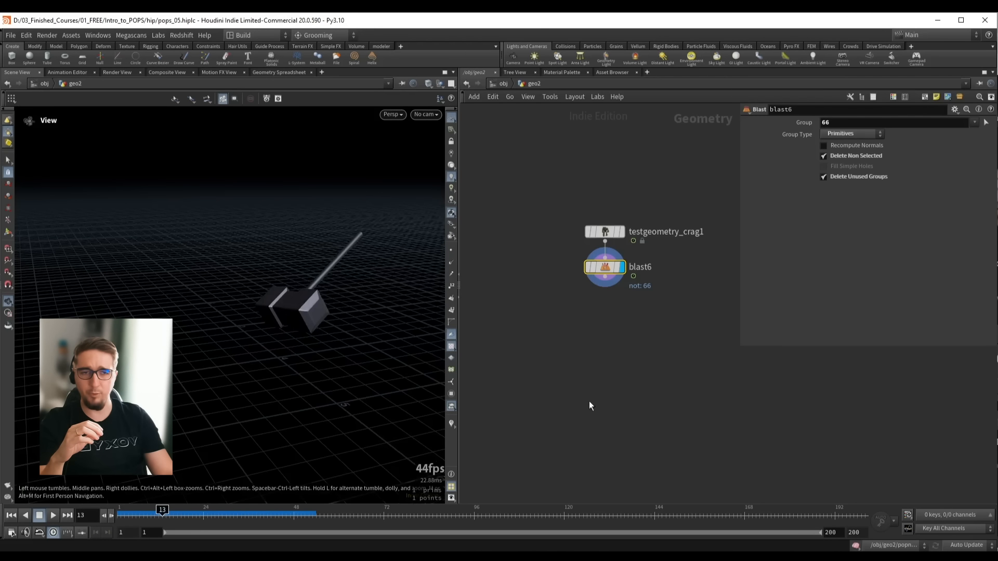
Check the geometry information of blast6 and append an Unpack node to it
left_click(573, 269)
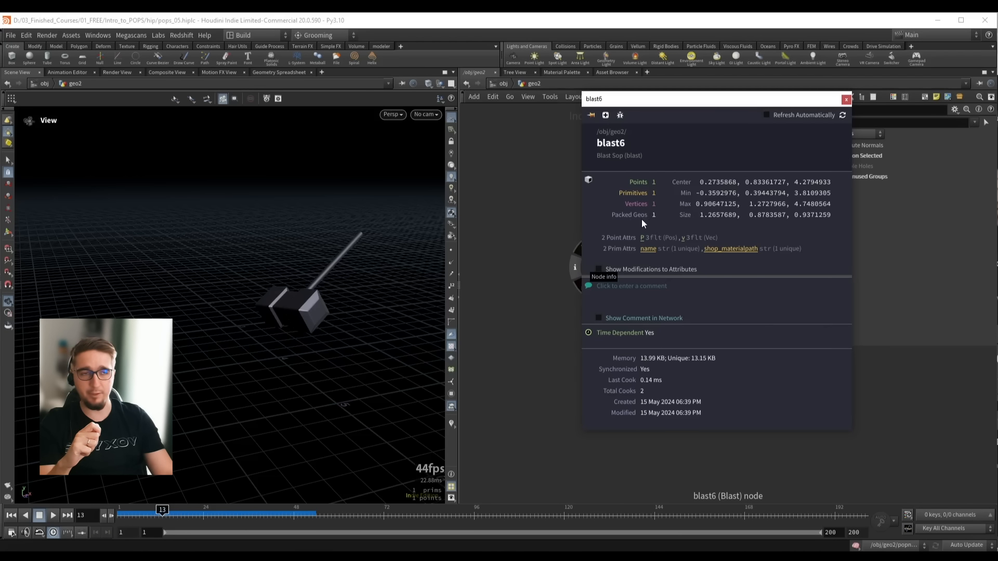
left_click(847, 100)
key("Tab")
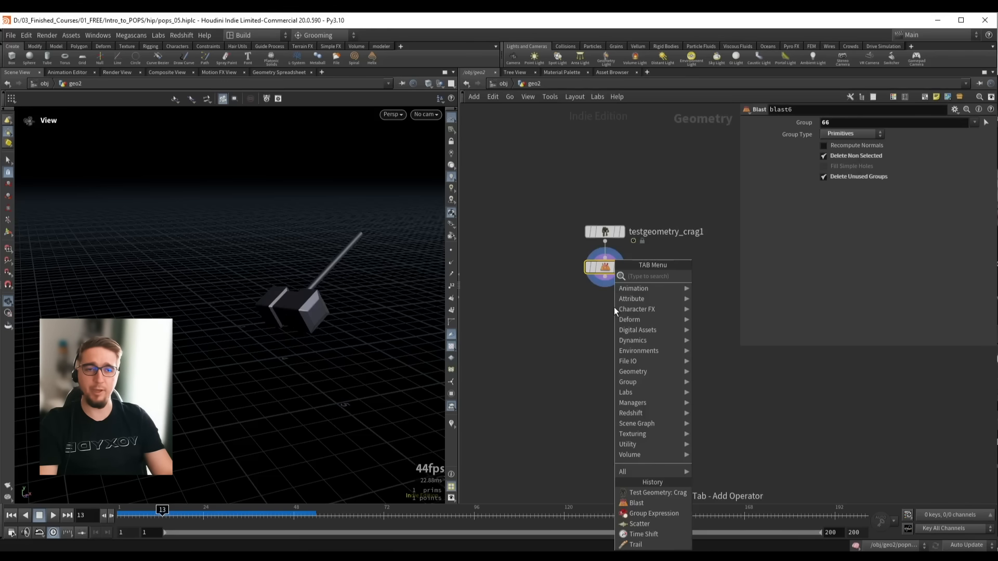
type("unp")
key("Return")
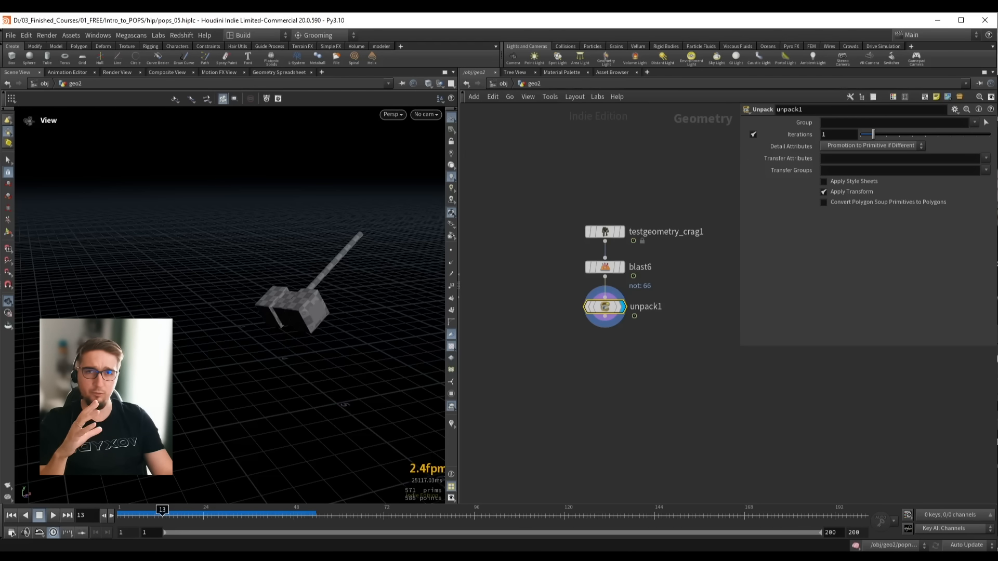
Compare the selectable points of the unpacked hammer in unpack1 with the packed hammer in blast6
scroll(310, 307, "down", 2)
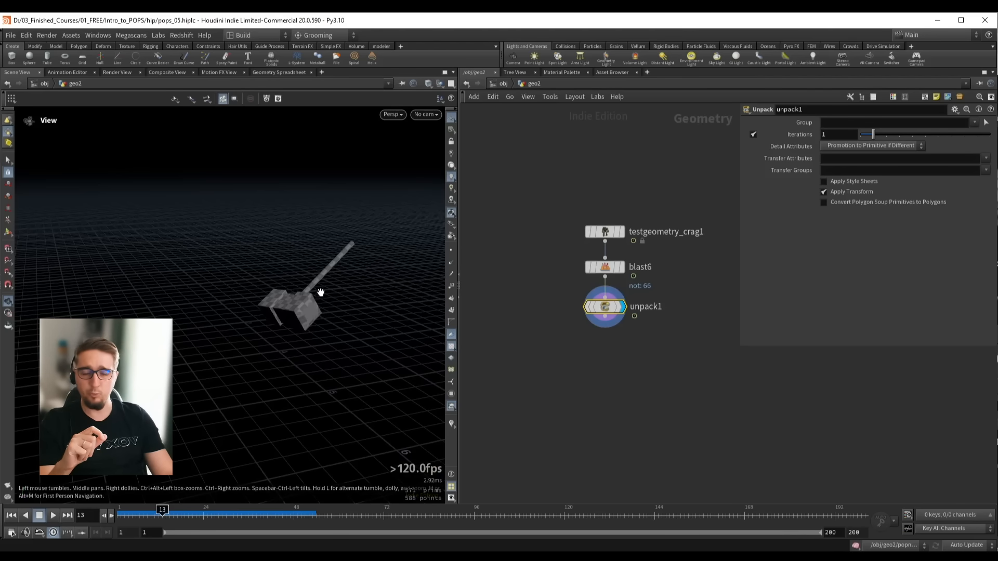
left_click_drag(320, 293, 291, 307)
key("s")
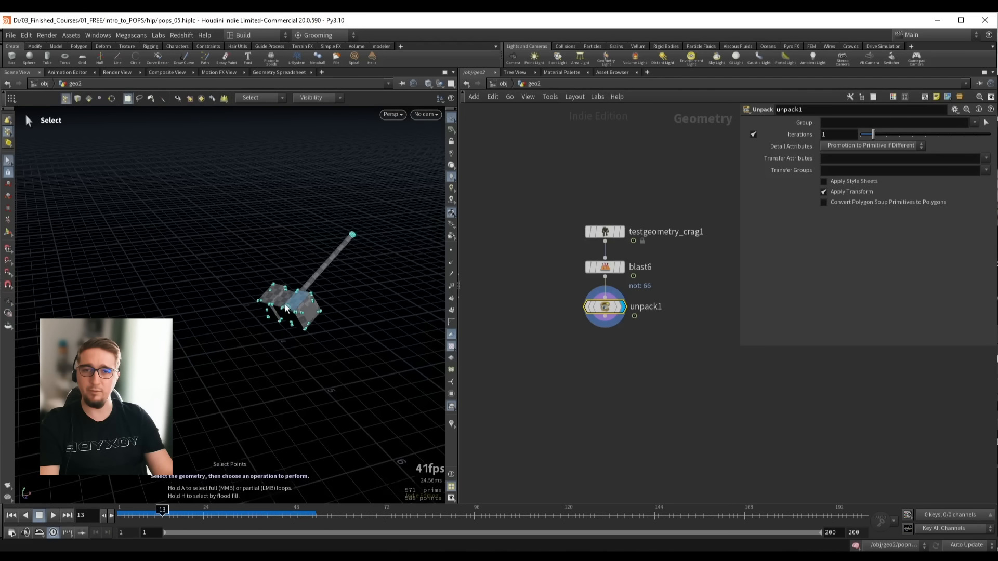
scroll(286, 308, "up", 2)
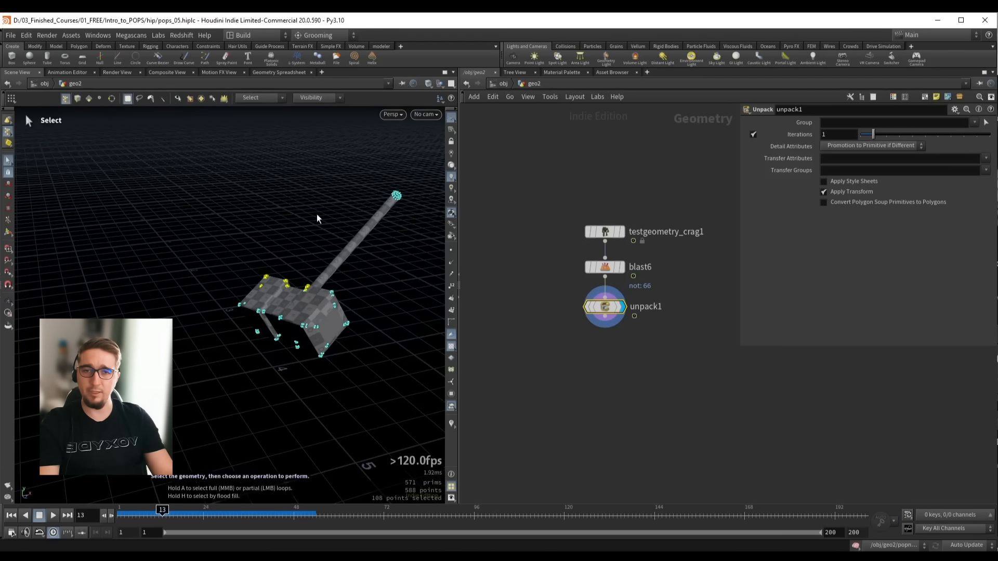
key("Escape")
left_click_drag(312, 312, 298, 293)
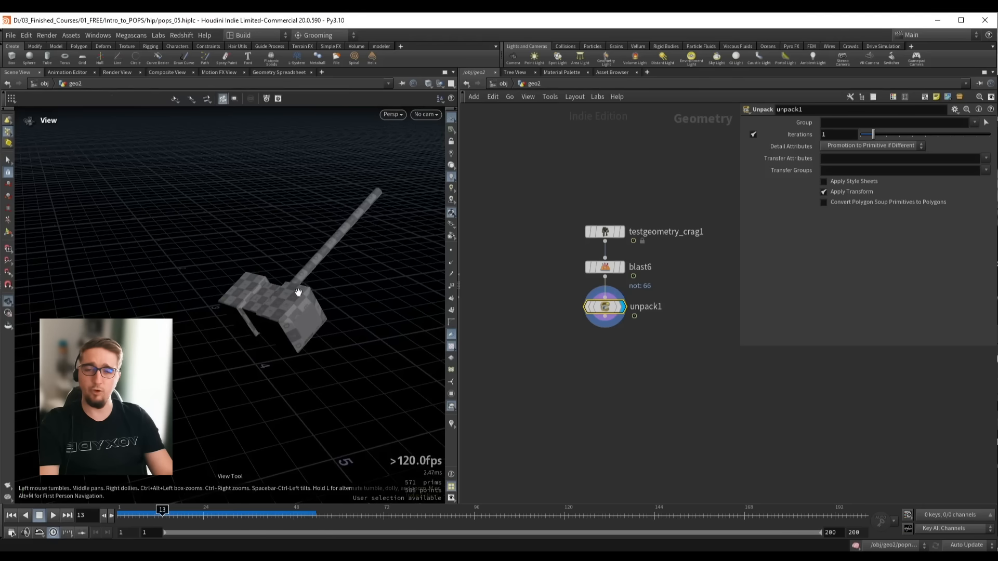
left_click(621, 267)
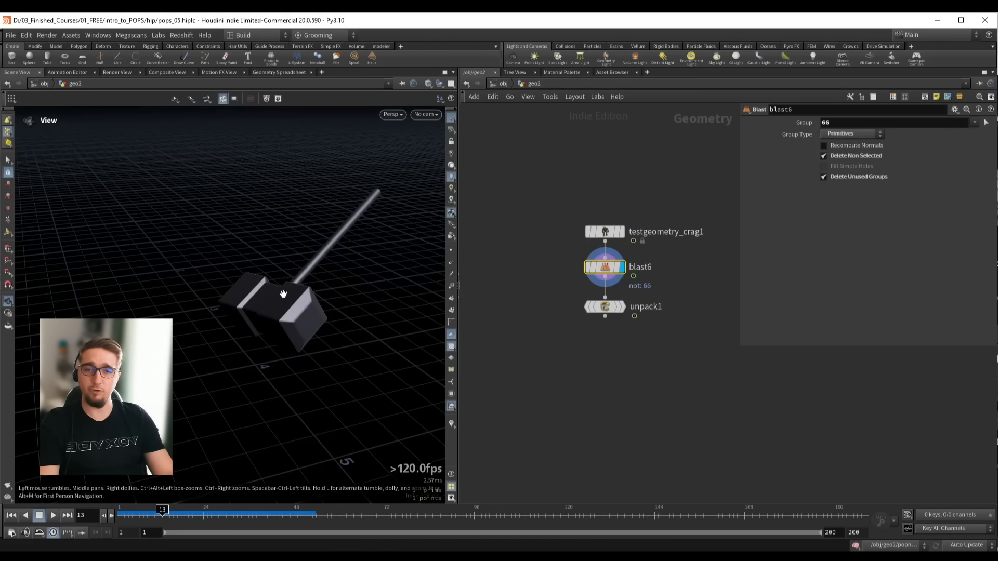
key("s")
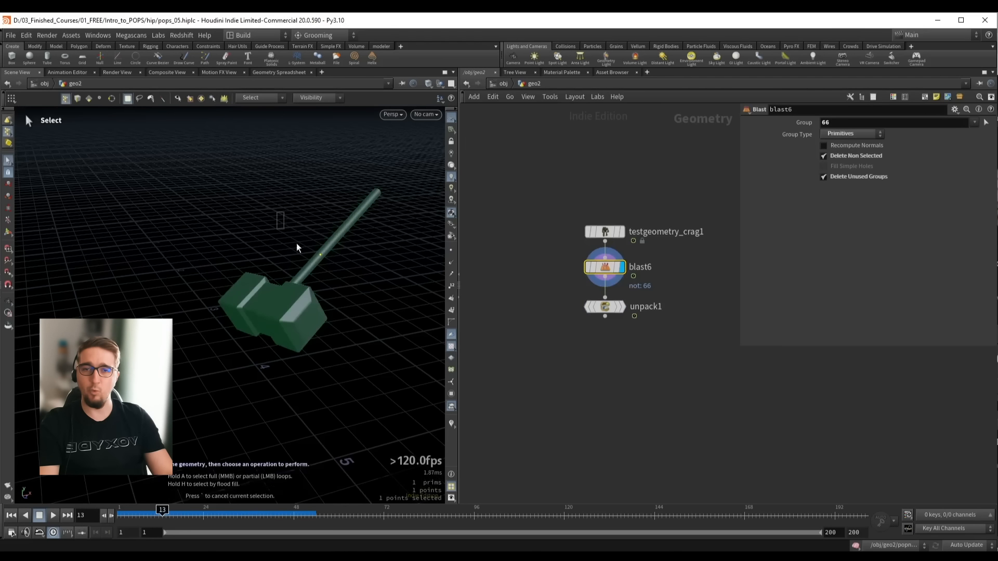
left_click(619, 307)
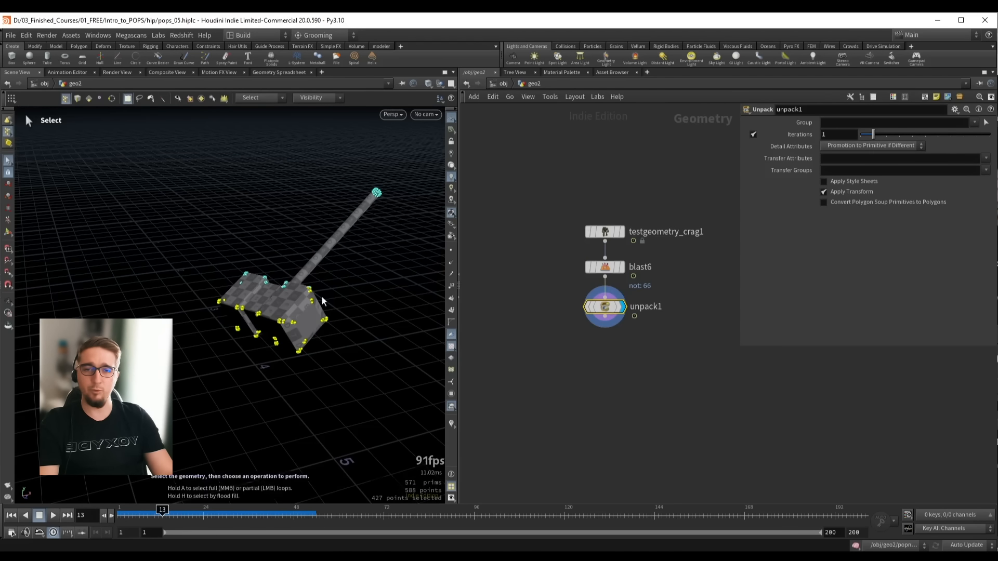
key("Escape")
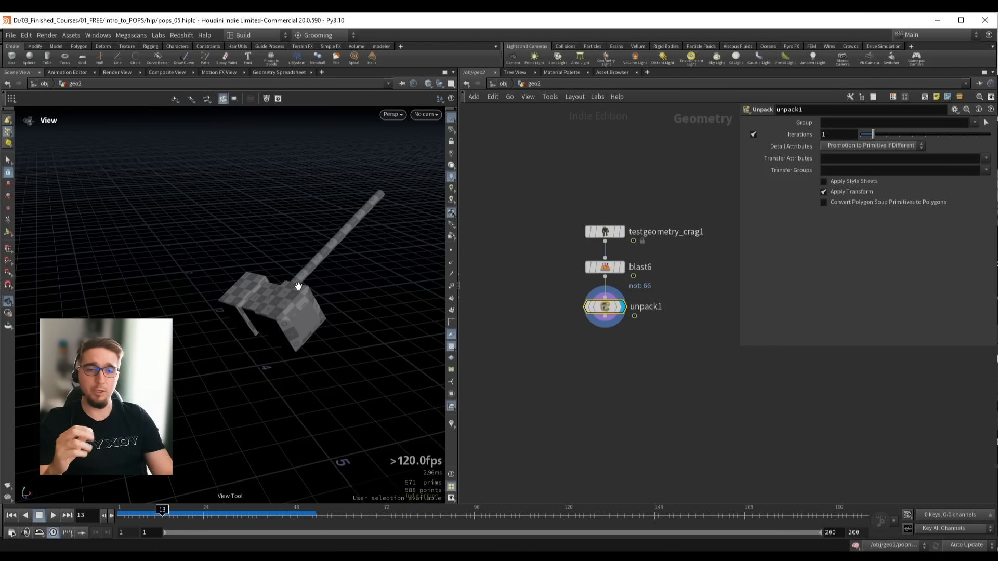
Select all primitives of the unpacked hammer's handle and delete them with a Blast node after unpack1
left_click_drag(574, 346, 653, 300)
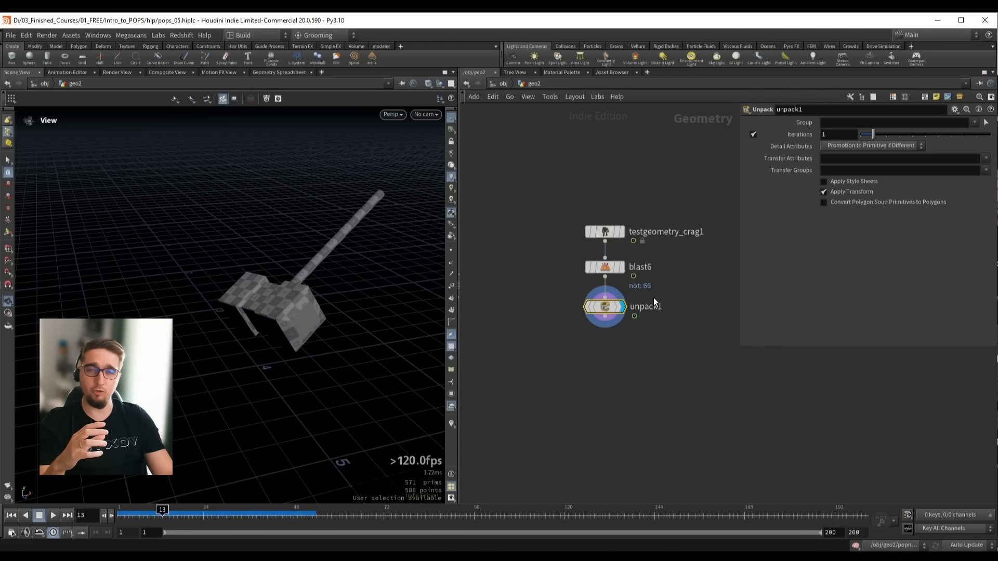
mouse_move(289, 275)
left_mouse_down()
mouse_move(276, 298)
mouse_move(284, 290)
left_mouse_up()
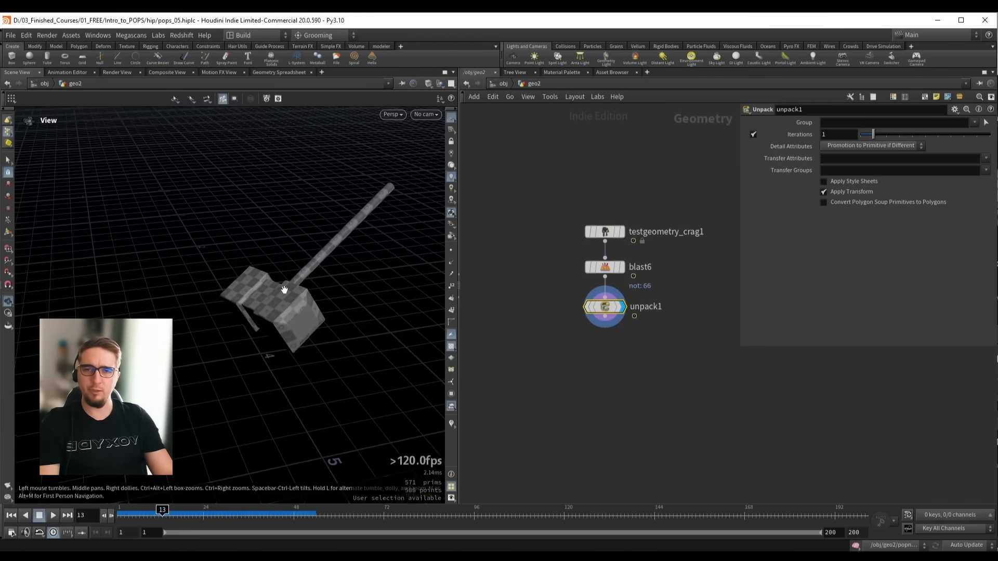
key("s")
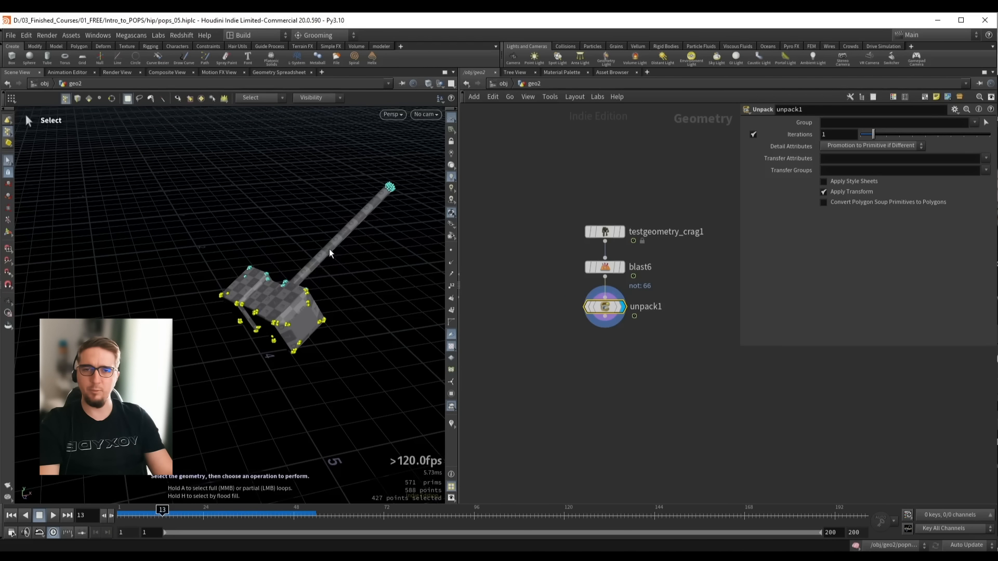
key("4")
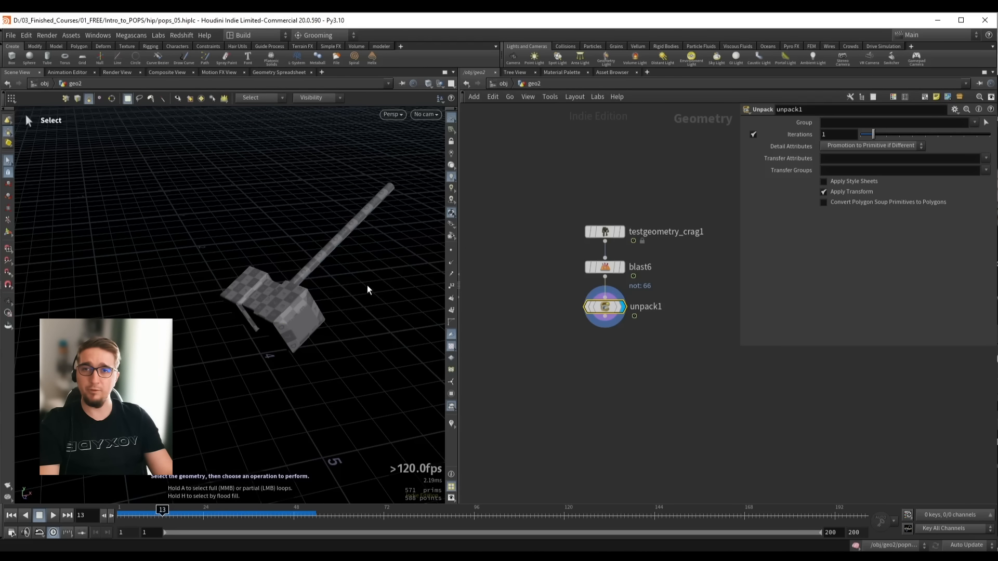
left_click_drag(363, 256, 367, 263)
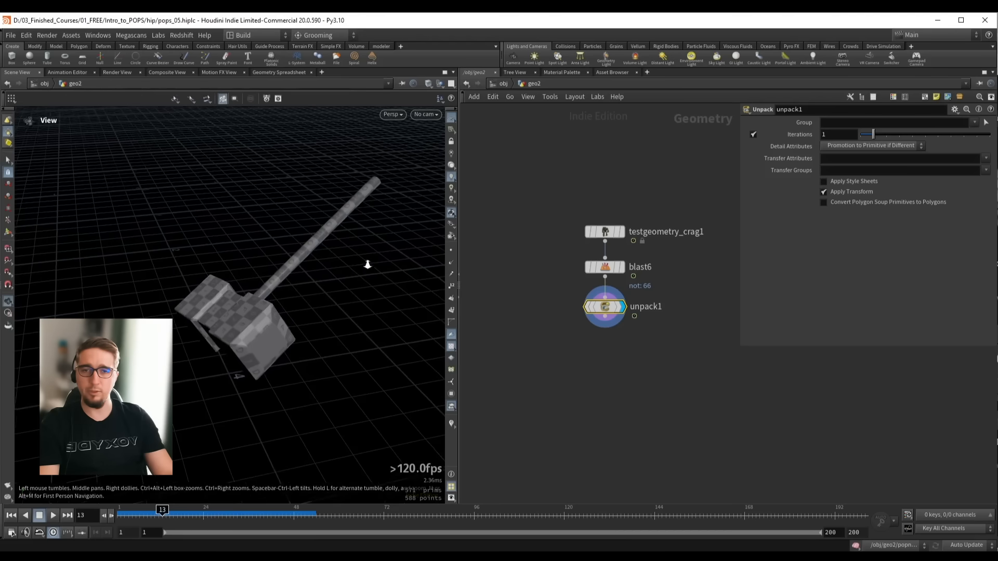
left_click(312, 249)
double_click(312, 248)
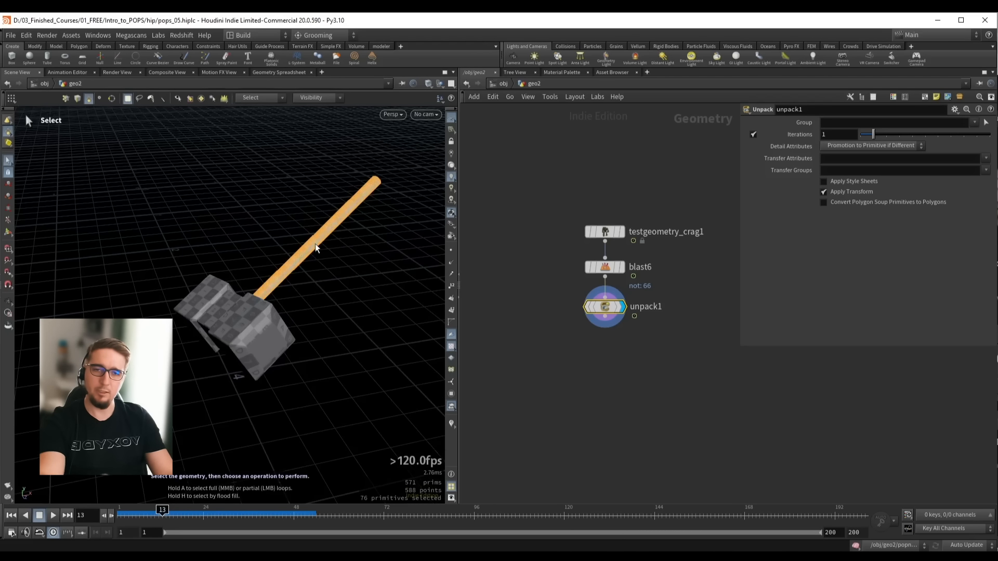
key("Delete")
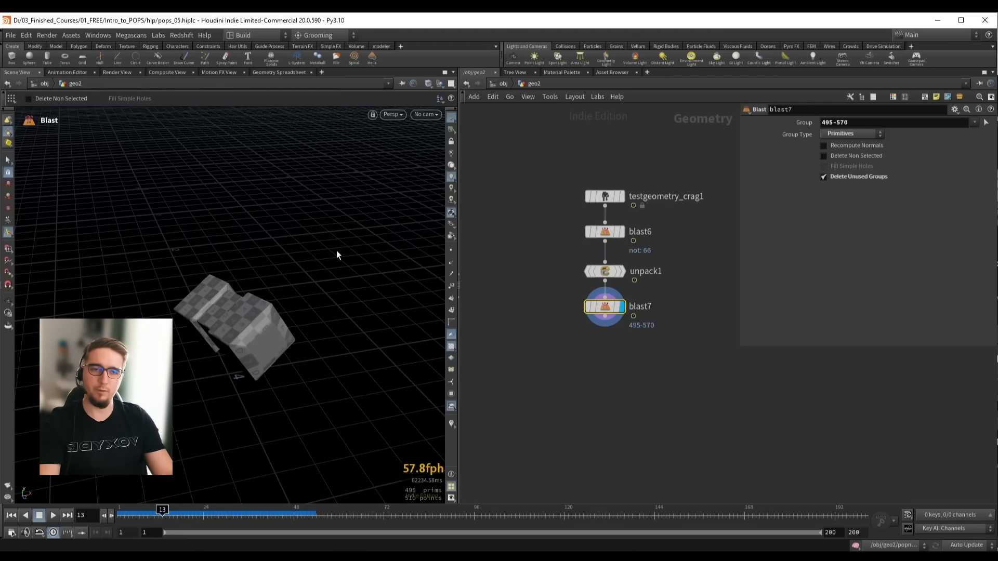
Scrub the timeline to frame 18 to check the isolated hammer head's movement and return to the first frame
key("Escape")
left_click_drag(335, 250, 255, 307)
mouse_move(162, 514)
left_mouse_down()
mouse_move(196, 515)
mouse_move(155, 515)
mouse_move(179, 519)
left_mouse_up()
right_click_drag(368, 234, 352, 223)
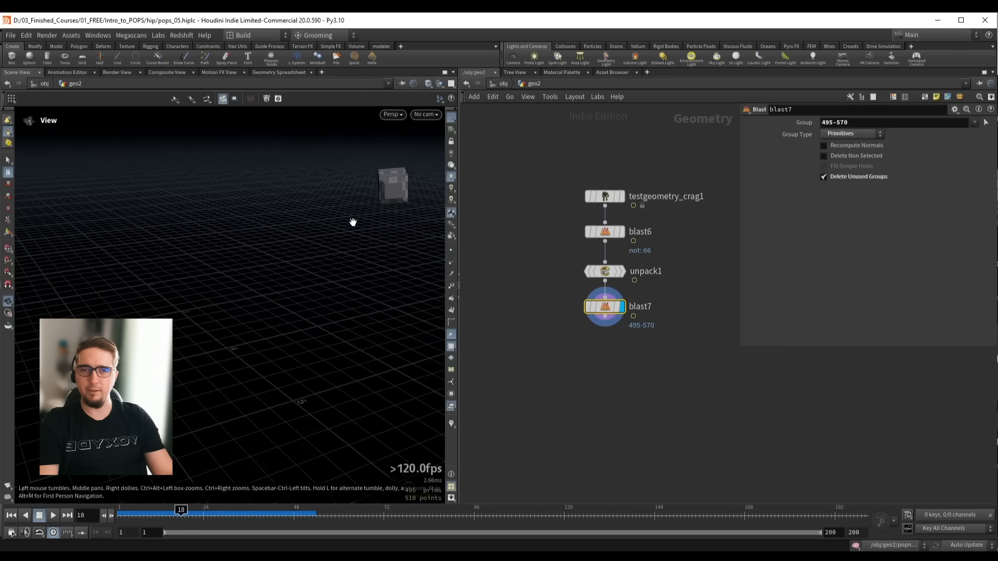
left_click_drag(352, 223, 372, 205)
key("ctrl+Up")
Append a POP Network to blast7 and display it
right_click_drag(239, 275, 163, 311)
middle_click_drag(617, 356, 615, 308)
left_click_drag(602, 270, 601, 323)
type("popnet")
key("Return")
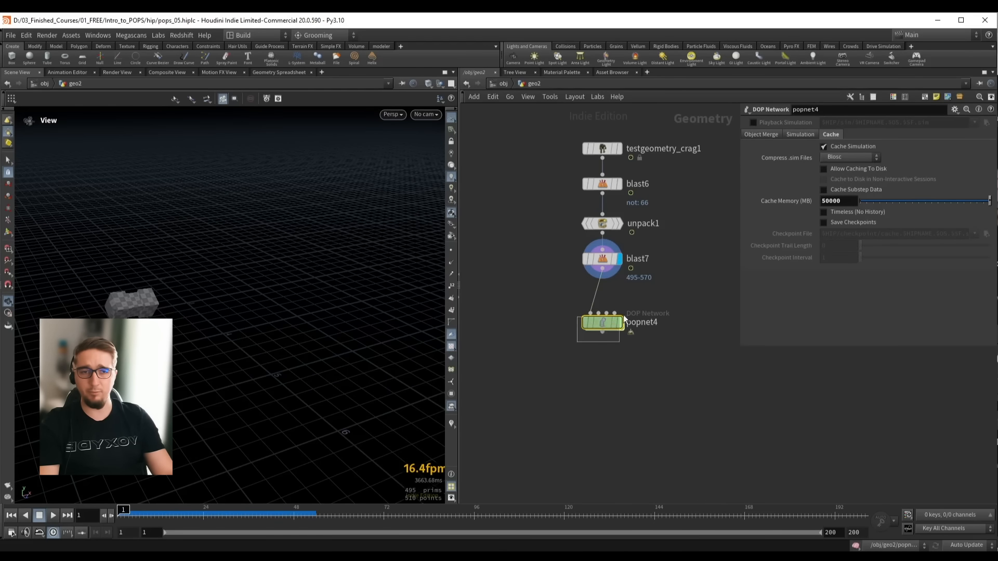
left_click(620, 321)
Preview the particles emitted from the moving hammer head up to frame 19
left_click_drag(133, 306, 158, 291)
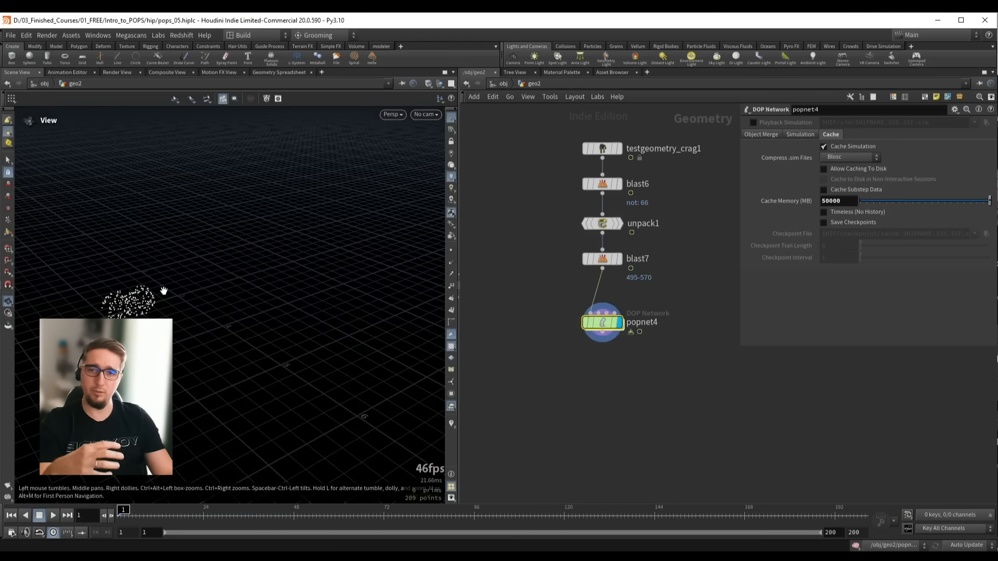
left_click_drag(123, 509, 186, 511)
left_click_drag(248, 290, 300, 272)
Inside popnet4, set the POP Source's constant birth rate to 50000 and turn off its guide display
double_click(602, 322)
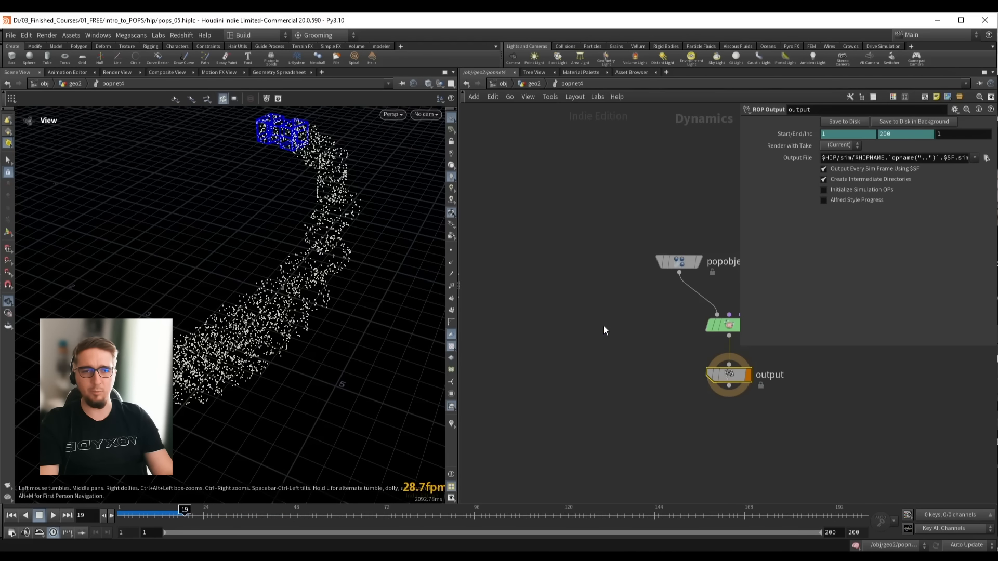
left_click(636, 334)
left_click_drag(637, 335, 637, 269)
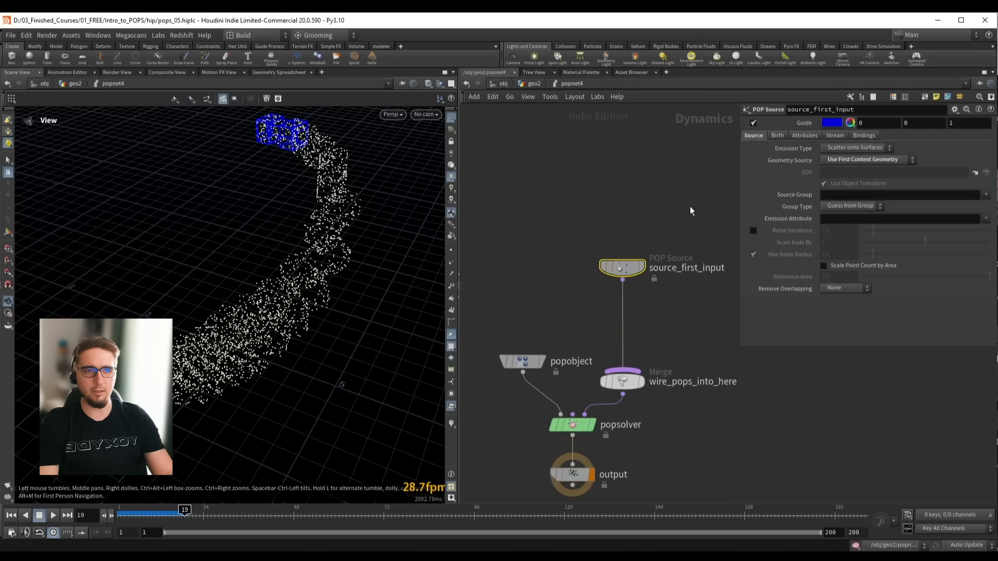
left_click(777, 135)
type("000")
key("Return")
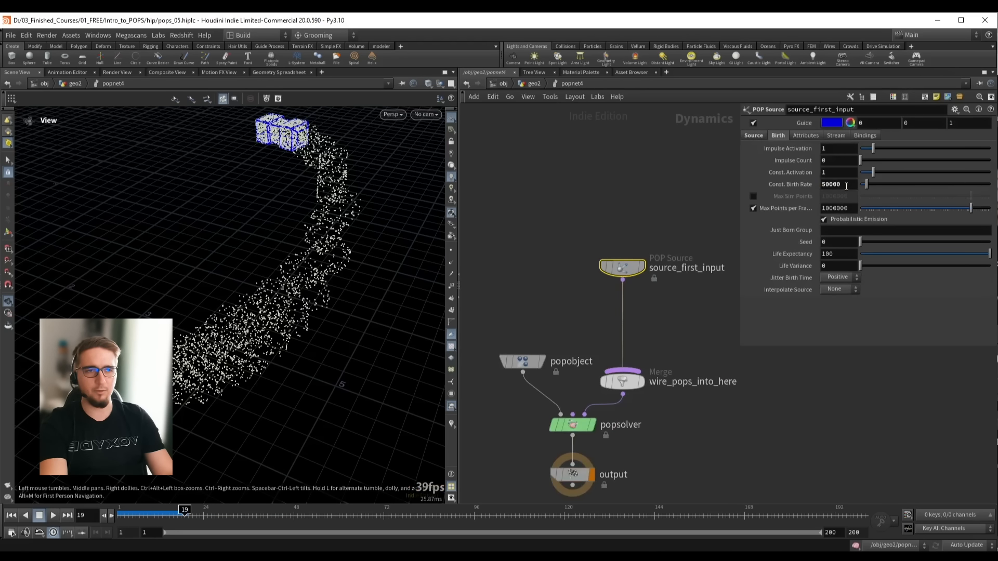
left_click_drag(315, 190, 333, 200)
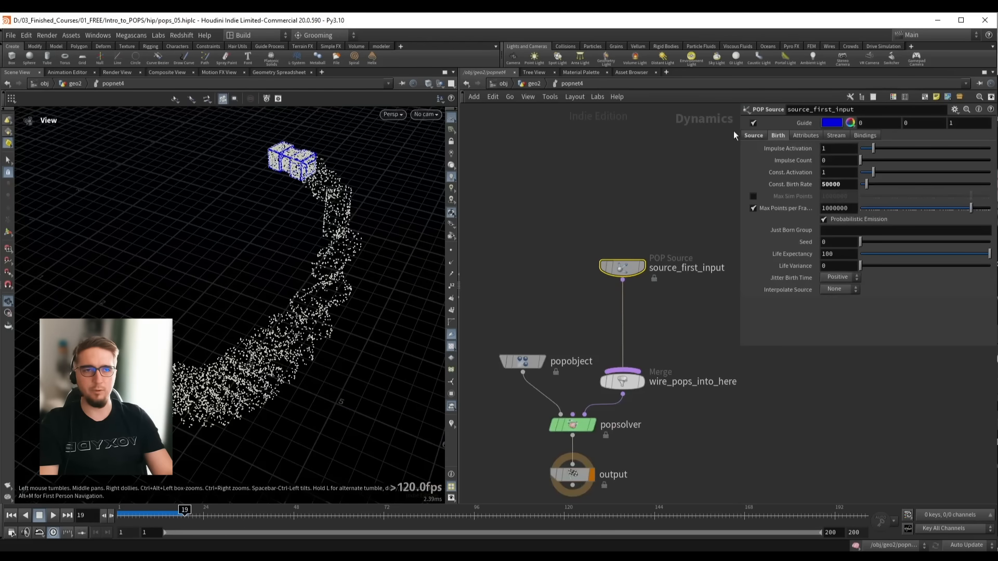
left_click(753, 123)
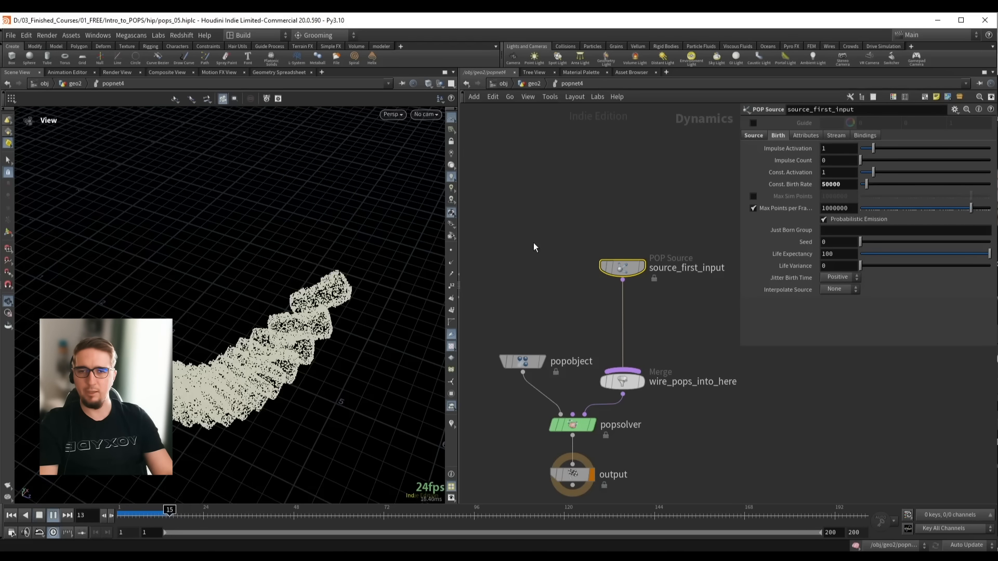
Run the denser particle simulation to frame 17 and examine the emitted trail up close
left_click_drag(358, 275, 328, 293)
mouse_move(179, 516)
left_mouse_down()
mouse_move(196, 515)
mouse_move(178, 515)
left_mouse_up()
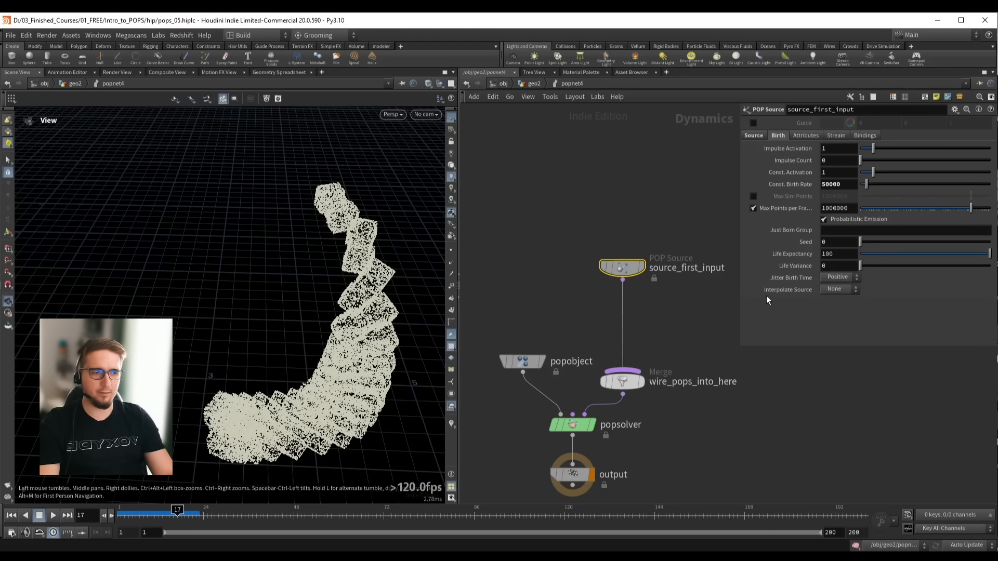
left_click_drag(348, 267, 339, 281)
right_click_drag(339, 281, 414, 211)
middle_click_drag(414, 211, 335, 288)
right_click_drag(335, 289, 380, 235)
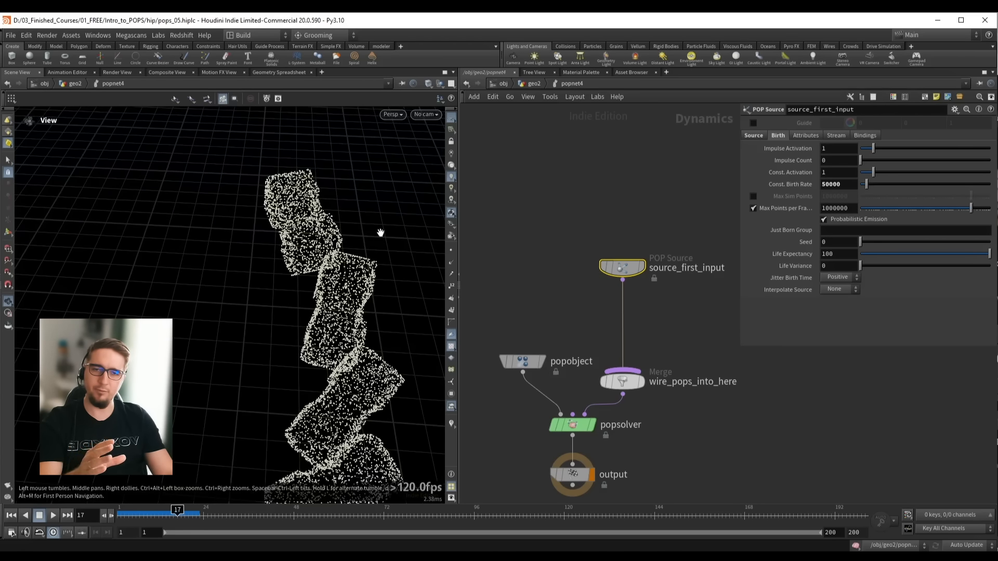
Step back and forth through frames 16 to 19 to examine how particles are emitted on each frame
left_click_drag(334, 256, 325, 274)
key("Left")
right_click_drag(324, 274, 340, 257)
key("Right")
key("Right")
key("Right")
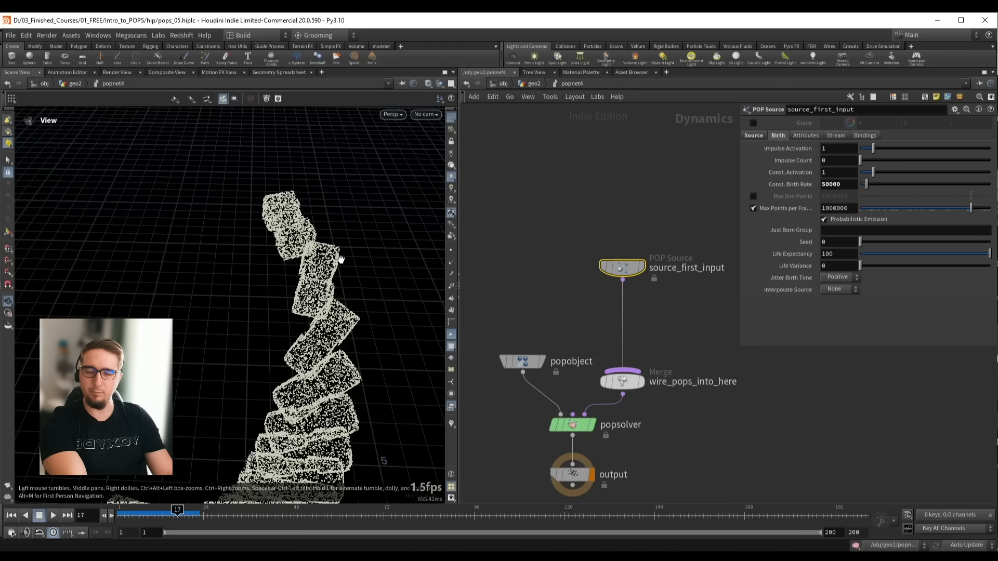
key("Left")
key("Left")
key("Left")
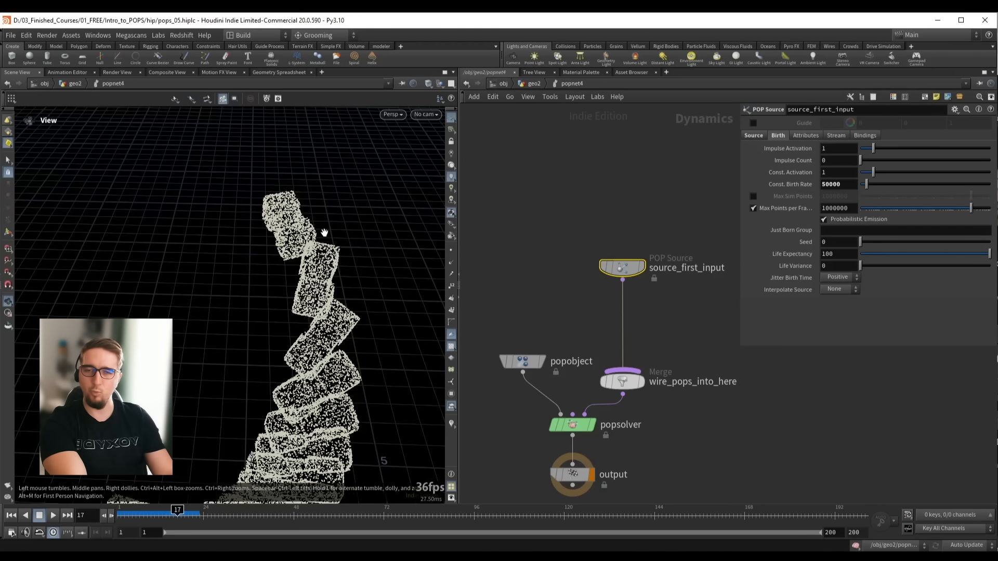
key("Right")
key("Right")
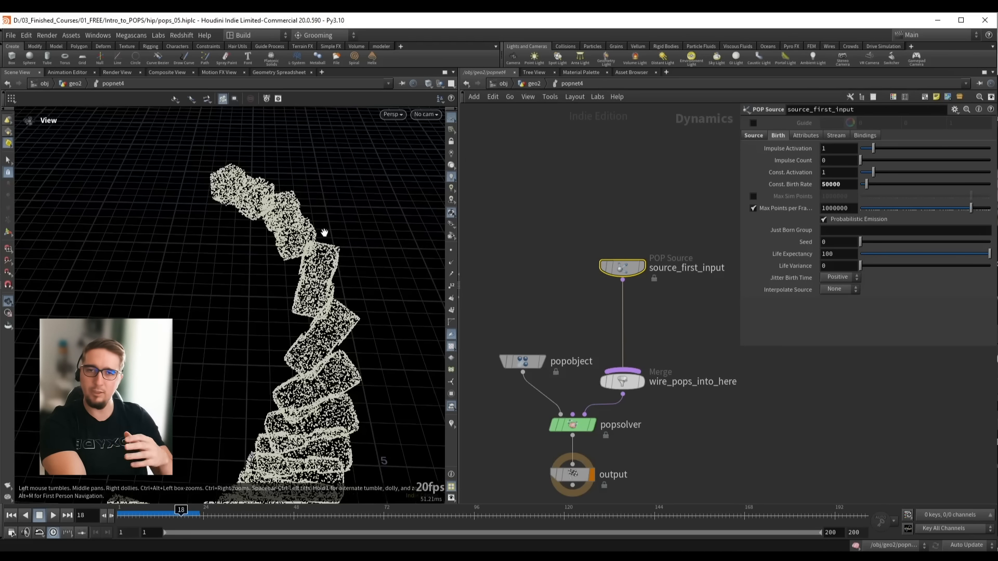
key("Right")
key("Left")
key("Left")
key("Right")
key("Right")
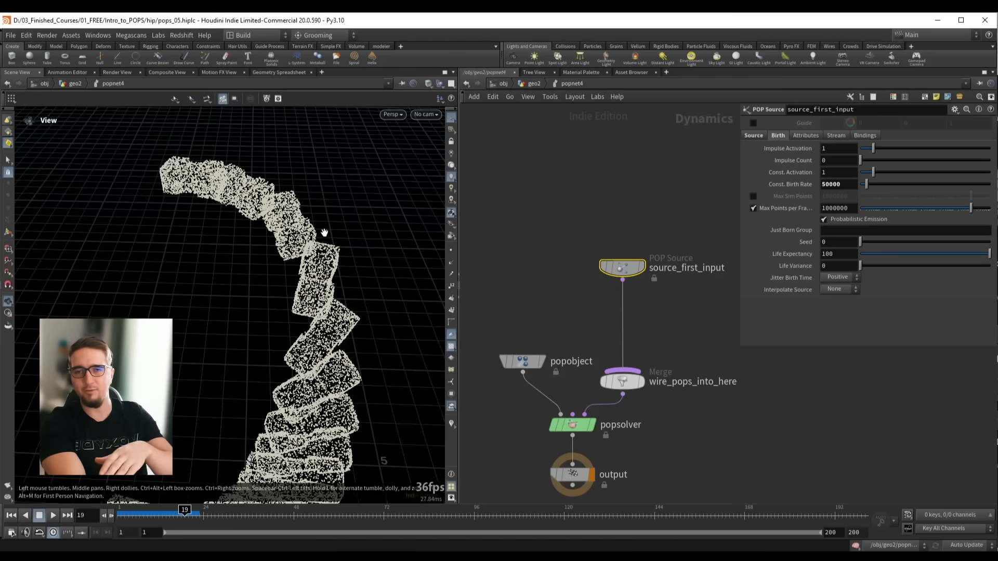
key("Left")
key("Left")
key("Left")
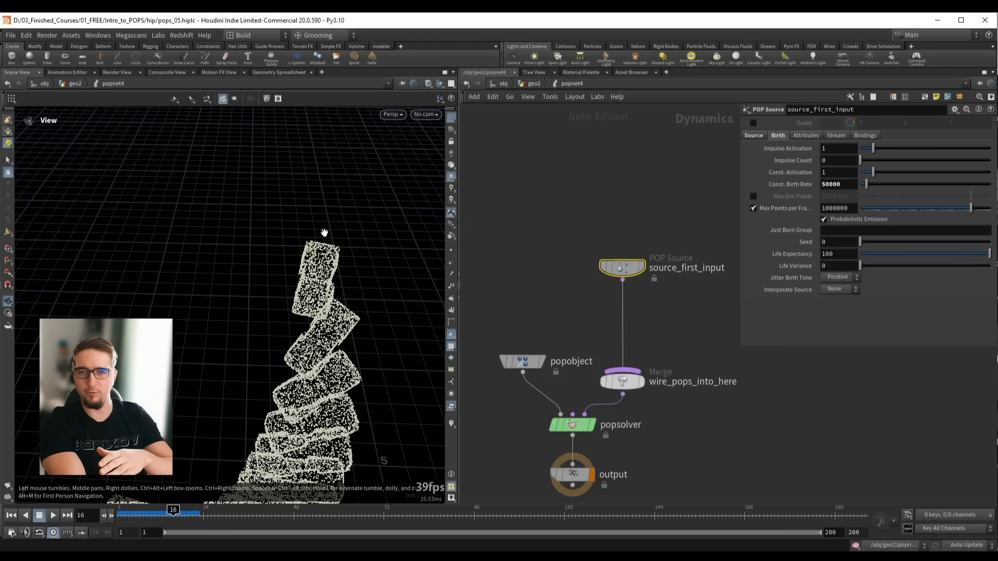
Set the POP Source's Interpolate Source to Back and re-simulate from the first frame to frame 26
left_click(834, 290)
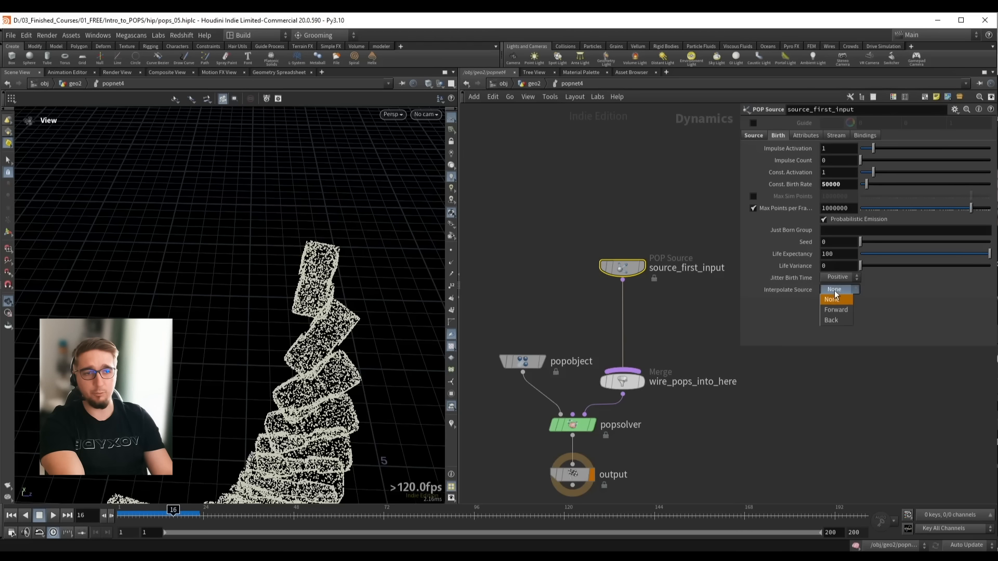
left_click(833, 320)
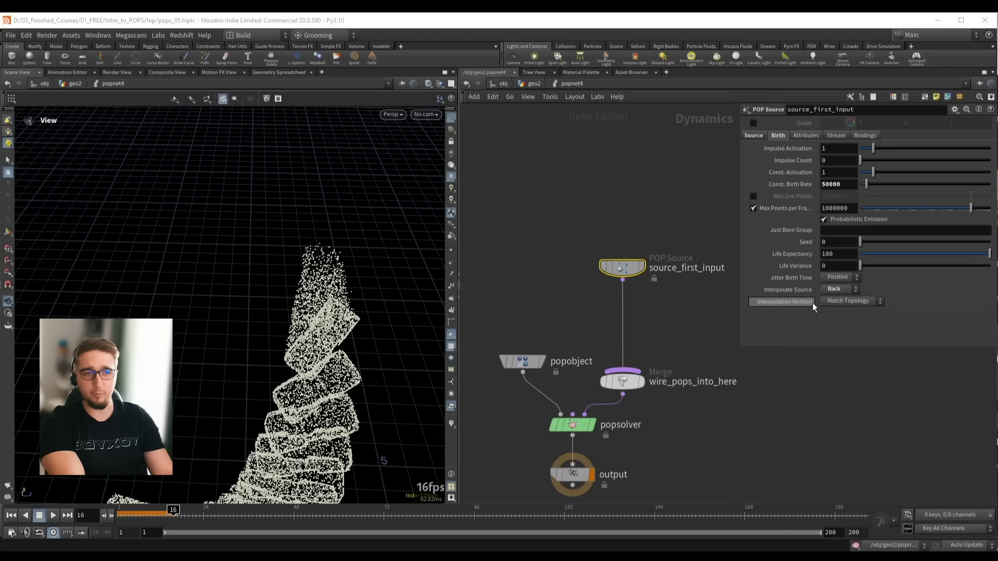
mouse_move(814, 307)
left_click_drag(311, 270, 323, 272)
right_click_drag(326, 268, 299, 280)
middle_click_drag(298, 281, 293, 255)
key("ctrl+Up")
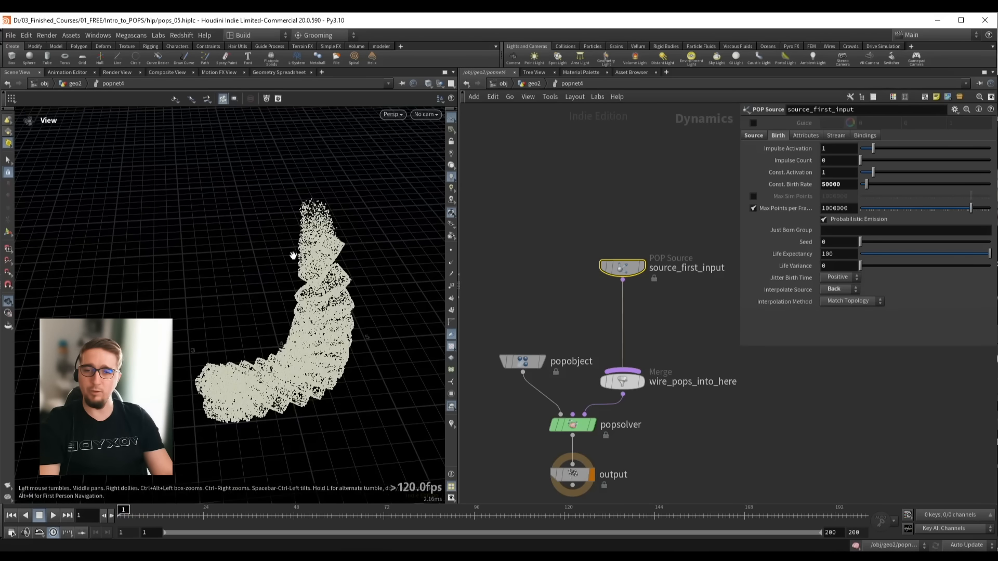
key("Up")
key("Up")
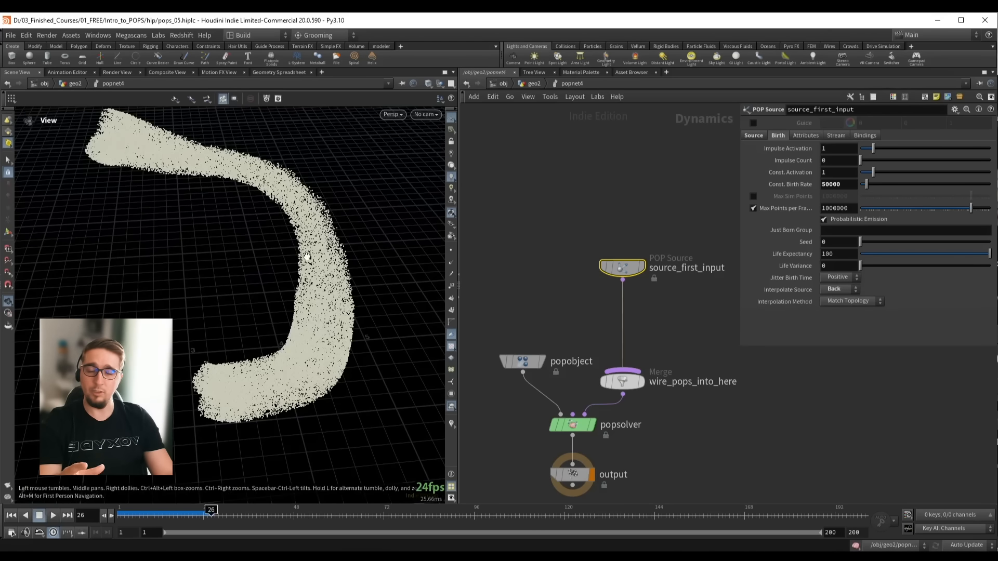
left_click_drag(307, 257, 293, 253)
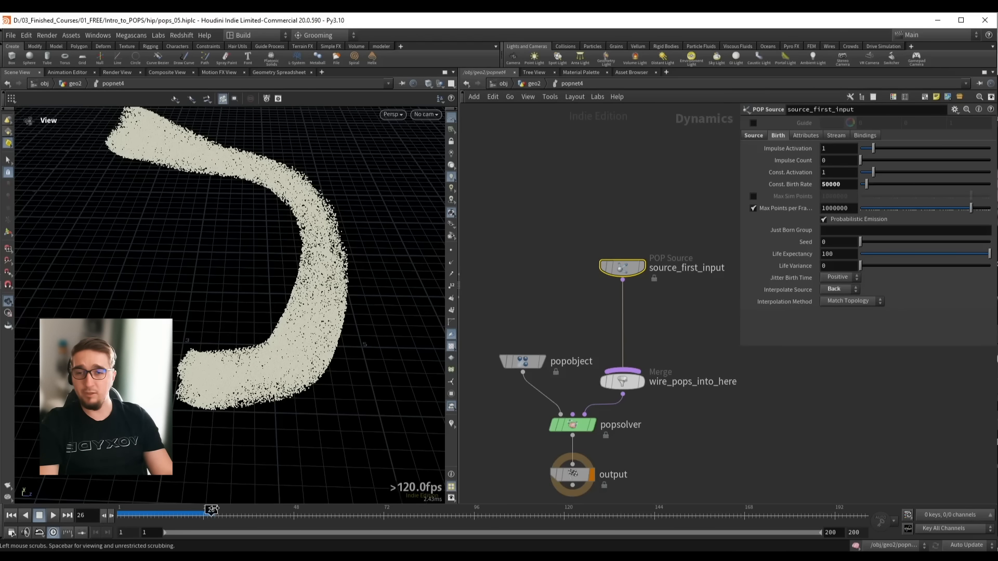
Examine the back-interpolated particle trail at frame 18 and the simulation settings of popnet4
left_click(177, 509)
mouse_move(180, 508)
left_mouse_down()
mouse_move(170, 508)
mouse_move(181, 508)
left_mouse_up()
scroll(333, 212, "up", 2)
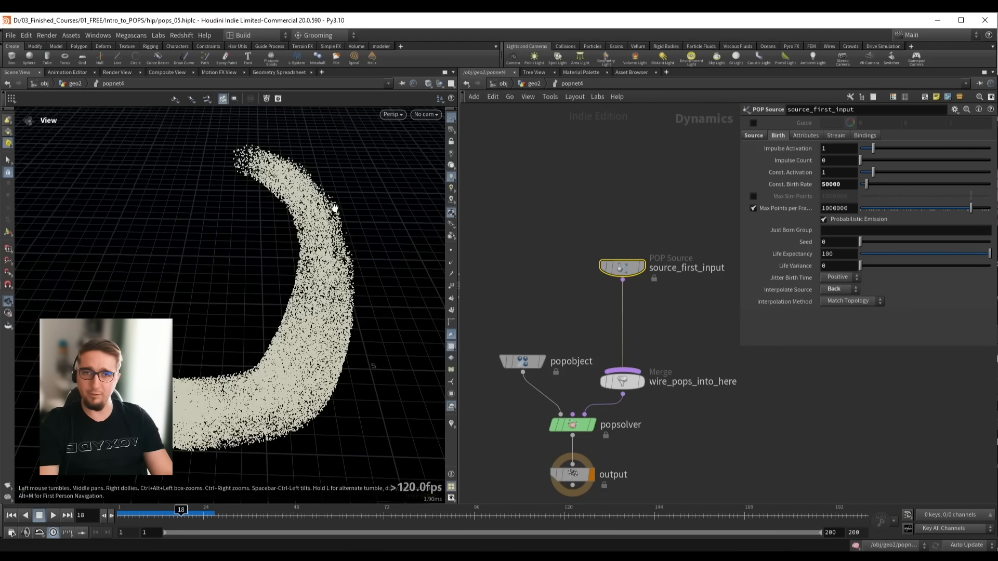
middle_click_drag(334, 212, 293, 271)
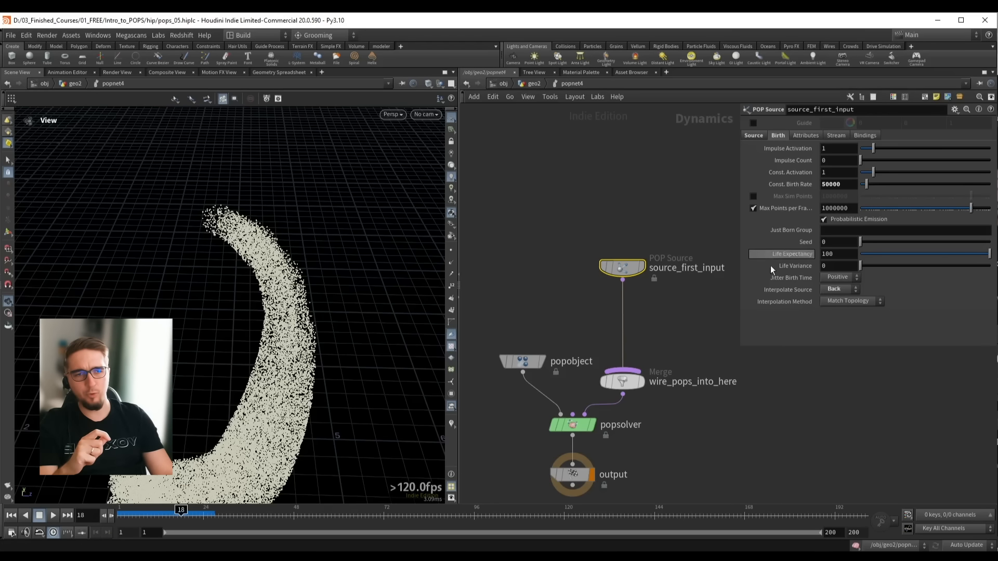
left_click_drag(306, 279, 304, 292)
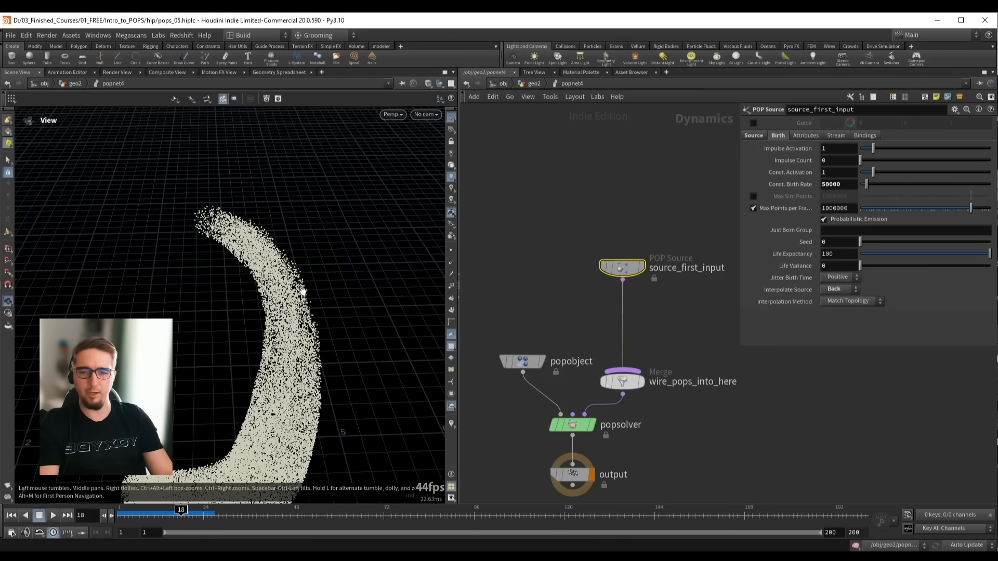
key("u")
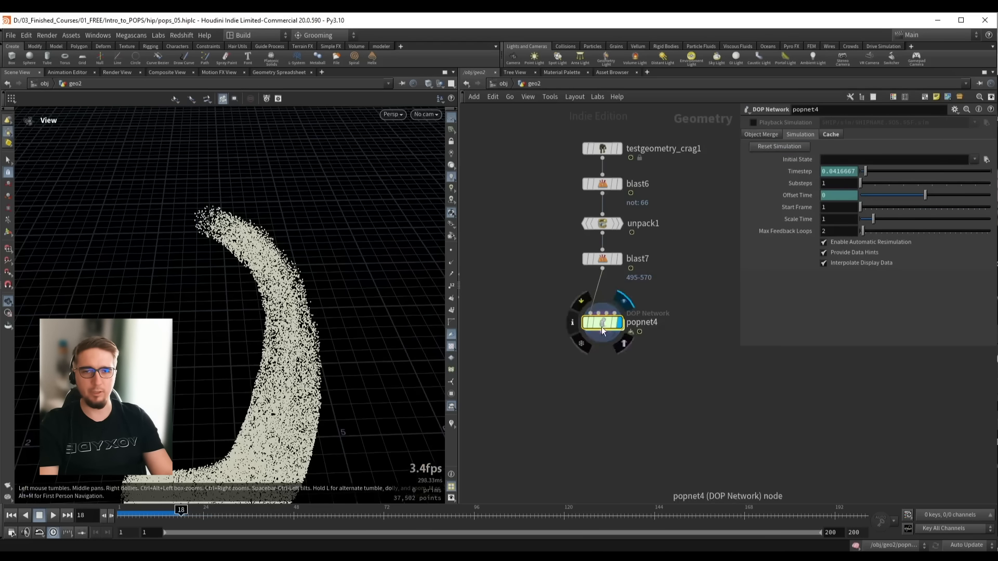
double_click(584, 330)
Set the POP Source's Interpolate Source to Forward and compare the trail's leading end at frame 18
left_click_drag(262, 253, 260, 246)
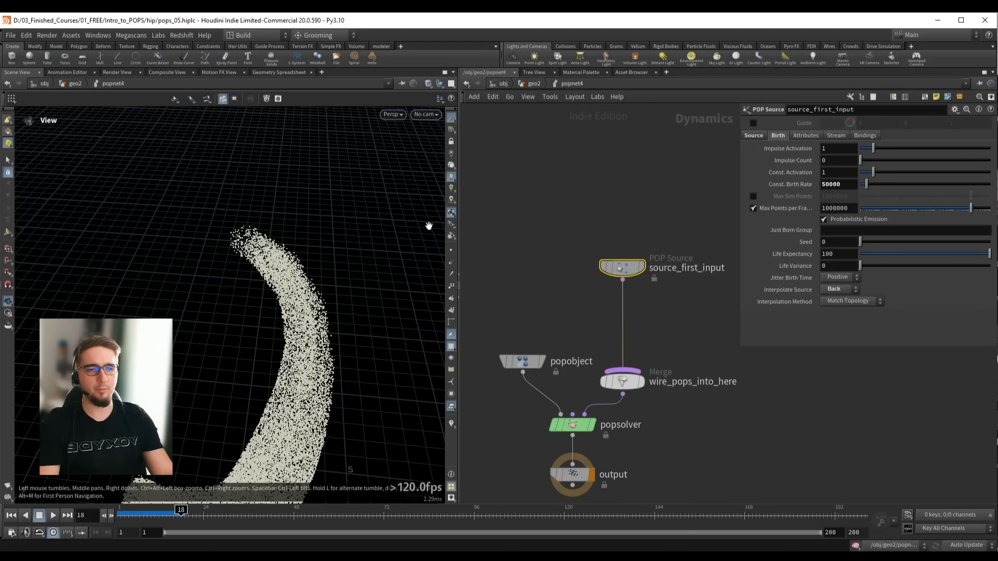
left_click(836, 289)
left_click(836, 310)
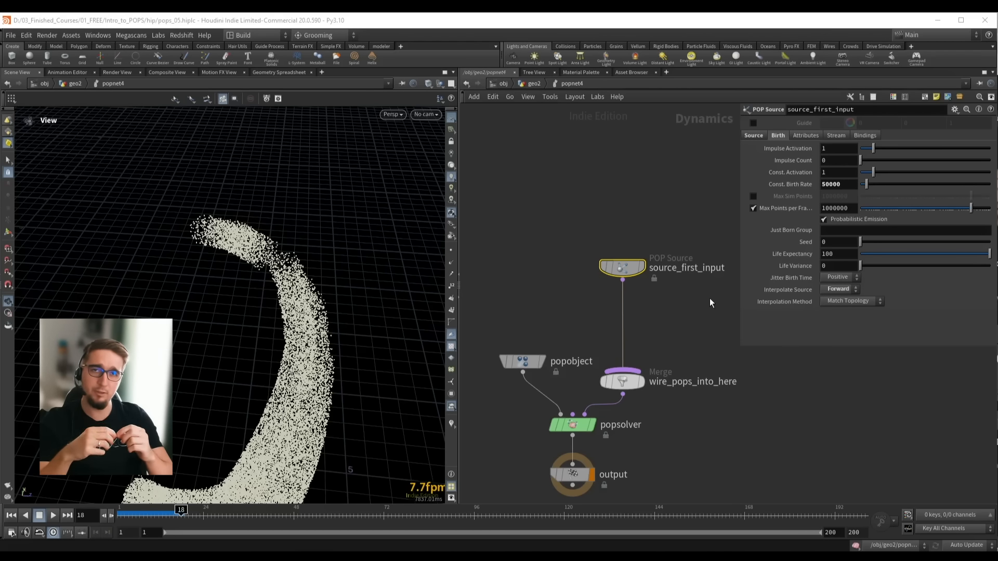
Set Interpolate Source of the source_first_input POP Source to Back
left_click(838, 292)
left_click(837, 318)
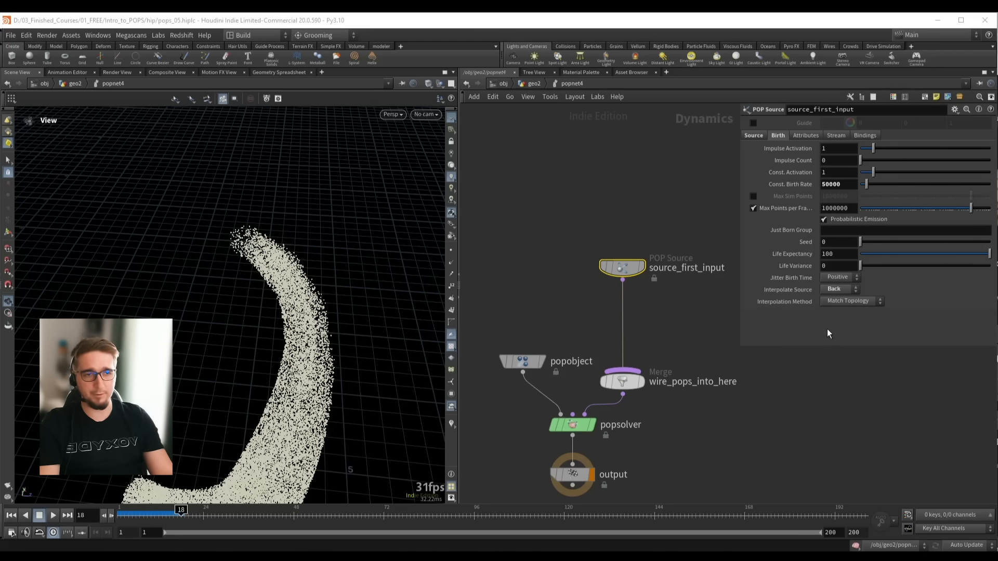
Switch to Photoshop and sketch two blue squares, one above the other, with a curved upward arrow beside them
key("alt+Tab")
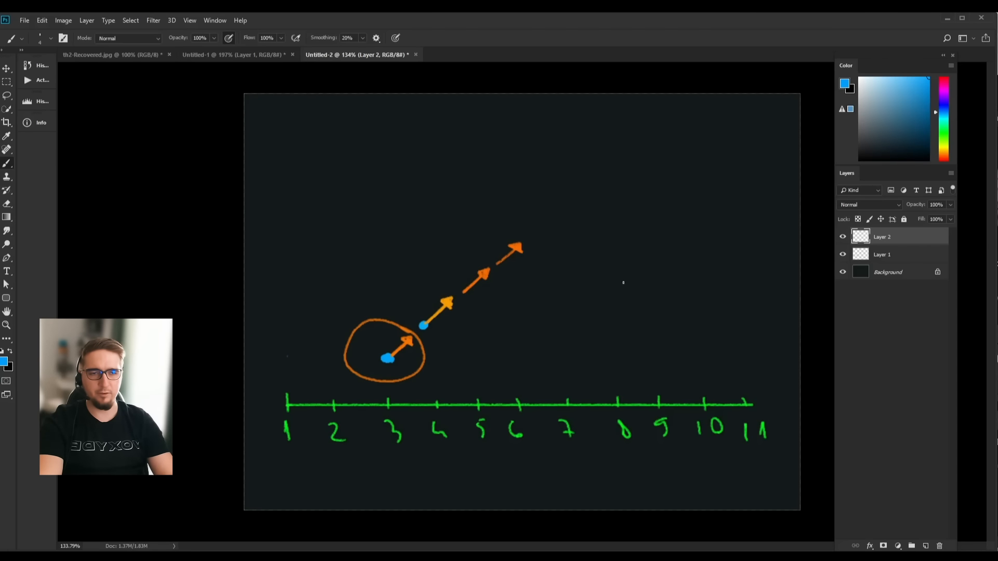
mouse_move(632, 246)
left_mouse_down()
mouse_move(614, 291)
mouse_move(632, 246)
mouse_move(675, 250)
left_mouse_up()
mouse_move(606, 297)
left_mouse_down()
mouse_move(666, 305)
mouse_move(679, 250)
mouse_move(671, 296)
left_mouse_up()
left_click_drag(573, 304, 588, 125)
left_click_drag(580, 144, 611, 129)
left_click_drag(611, 129, 587, 139)
left_click_drag(628, 162, 637, 194)
left_click_drag(625, 155, 668, 142)
left_click_drag(668, 142, 681, 190)
left_click_drag(681, 191, 636, 199)
Mark five green points inside each of the two blue squares
left_click(943, 133)
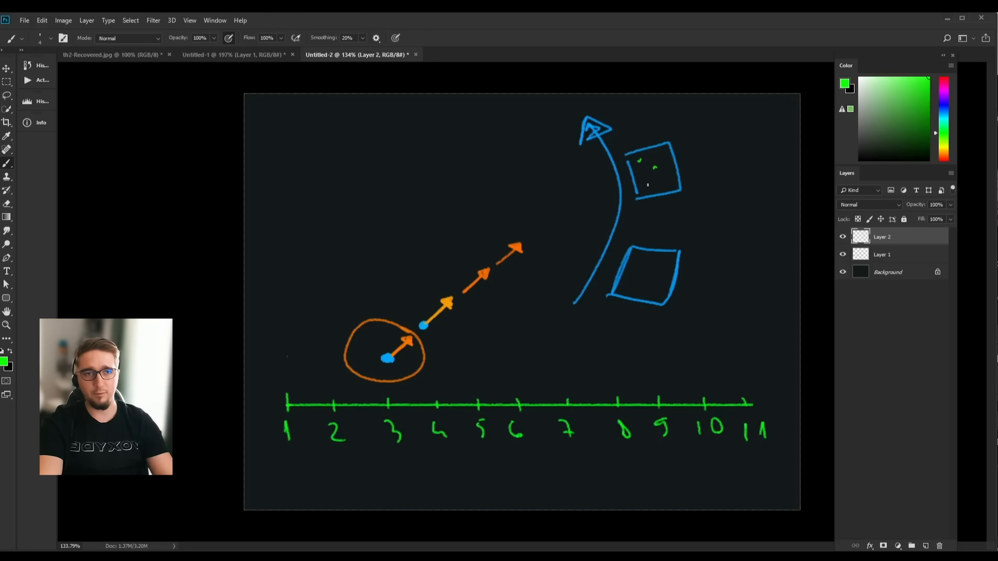
left_click(668, 181)
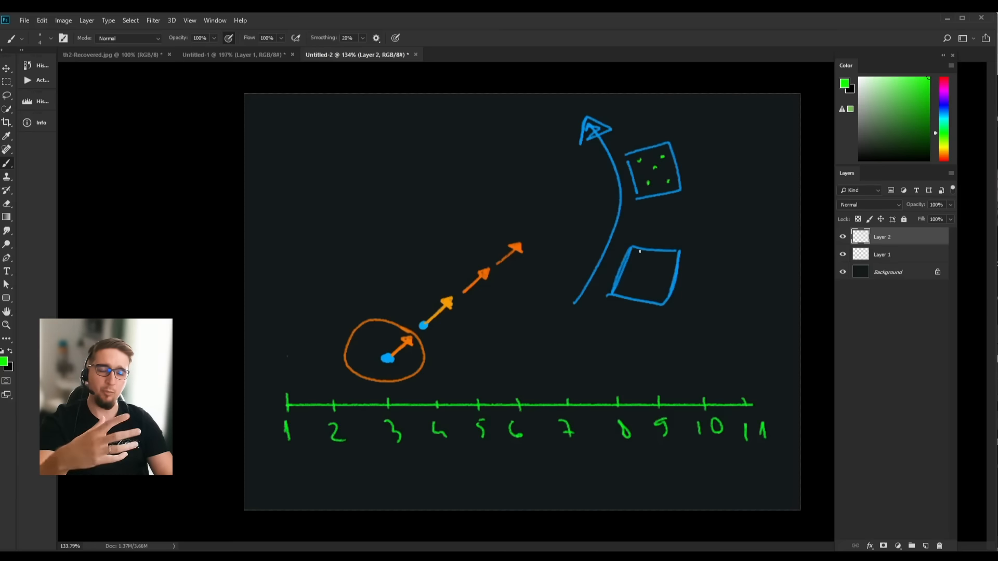
left_click(669, 264)
left_click(647, 275)
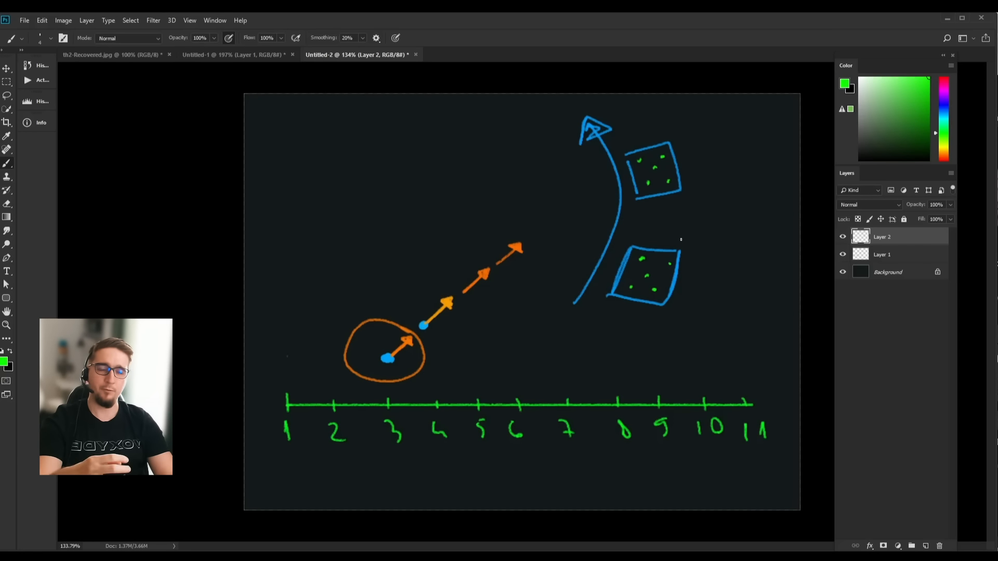
left_click(631, 287)
left_click(654, 289)
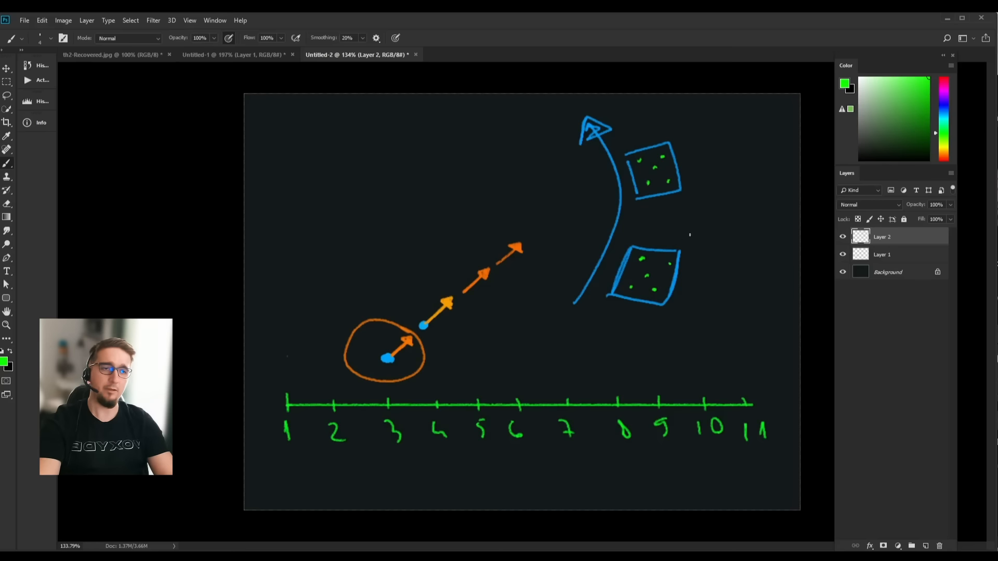
Erase the green points from both squares and return to the Brush tool
key("e")
mouse_move(641, 161)
left_mouse_down()
mouse_move(653, 163)
mouse_move(648, 172)
mouse_move(664, 161)
left_mouse_up()
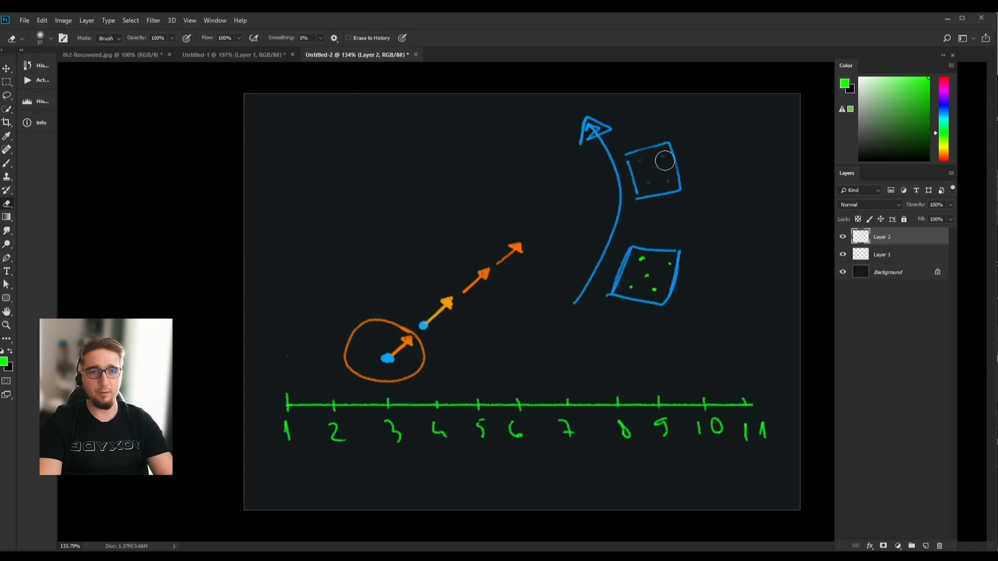
left_click_drag(641, 267, 648, 280)
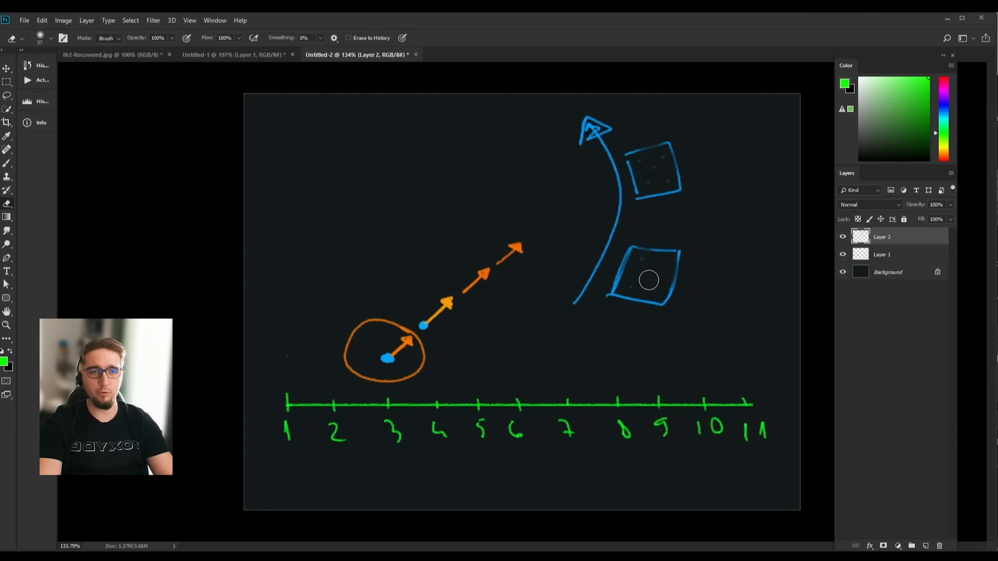
key("b")
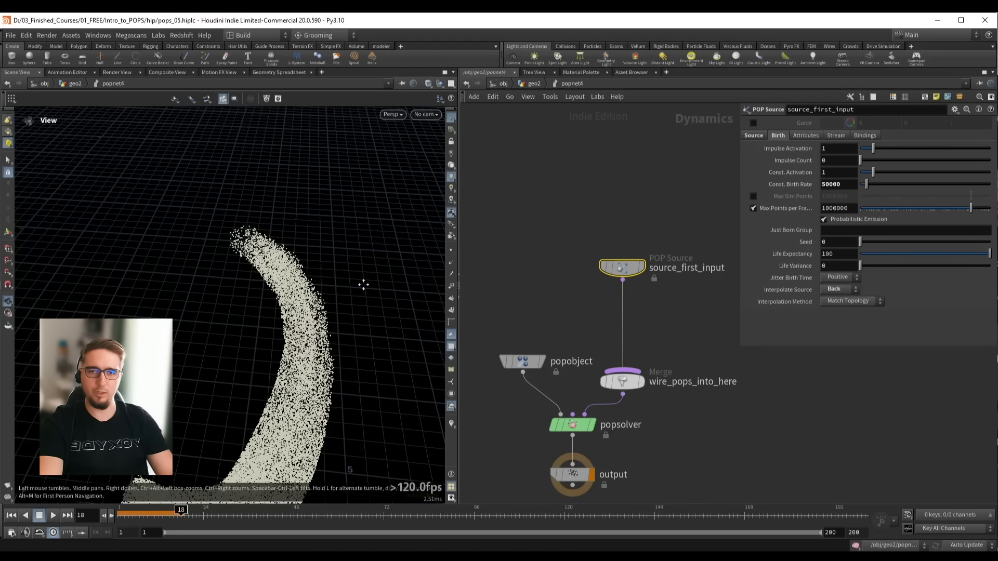
Back in Houdini, go up to the geo2 network and display the blast7 geometry
left_click_drag(363, 283, 304, 236)
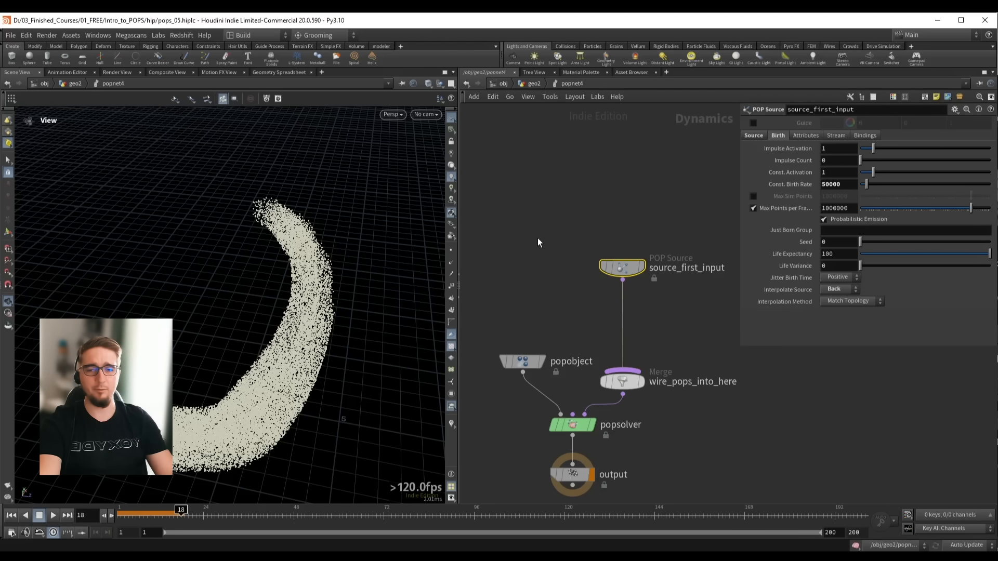
key("u")
left_click(597, 259)
left_click(635, 282)
left_click_drag(604, 322, 604, 344)
left_click_drag(332, 252, 307, 258)
mouse_move(180, 514)
left_mouse_down()
mouse_move(148, 514)
mouse_move(180, 513)
left_mouse_up()
right_click_drag(284, 281, 393, 187)
left_click_drag(393, 187, 279, 225)
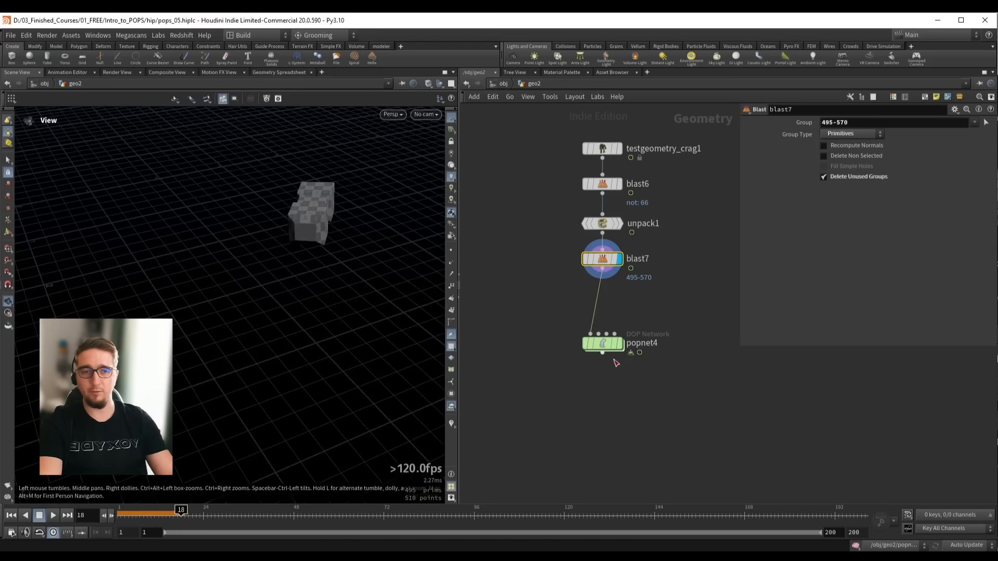
Make room above popnet4 and insert a Group Expression node after blast7
left_click_drag(603, 345, 603, 404)
key("Tab")
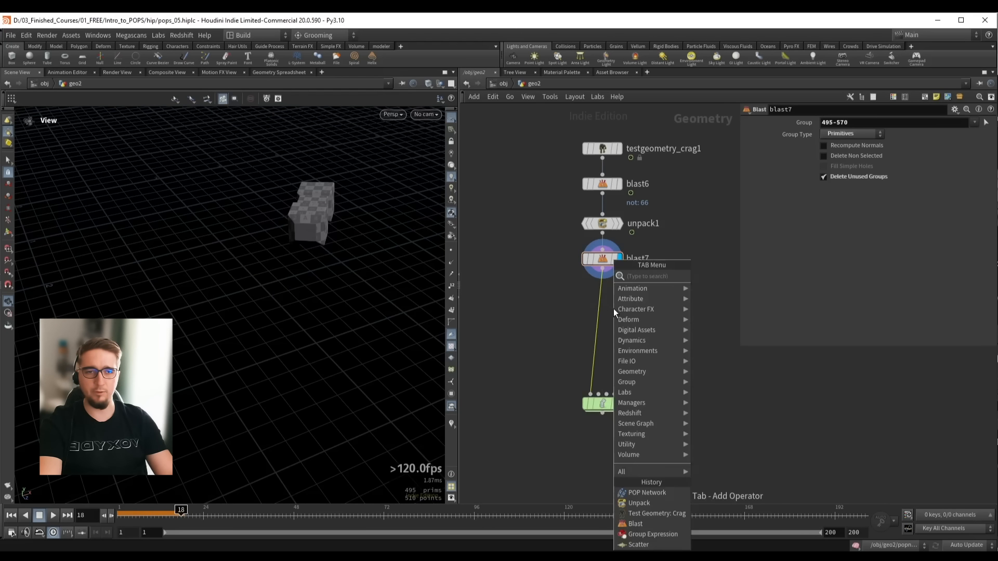
type("gr ex")
key("Down")
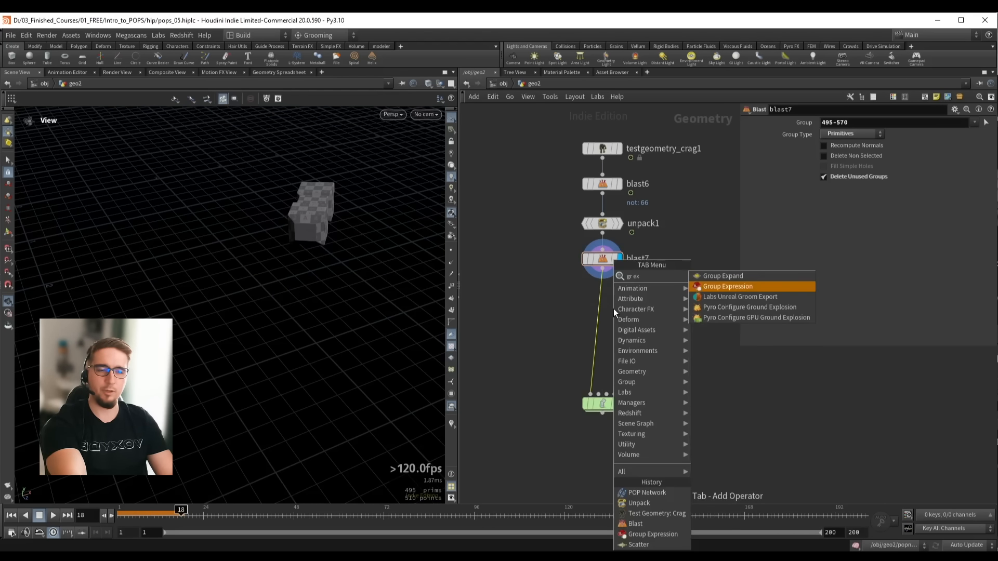
key("Return")
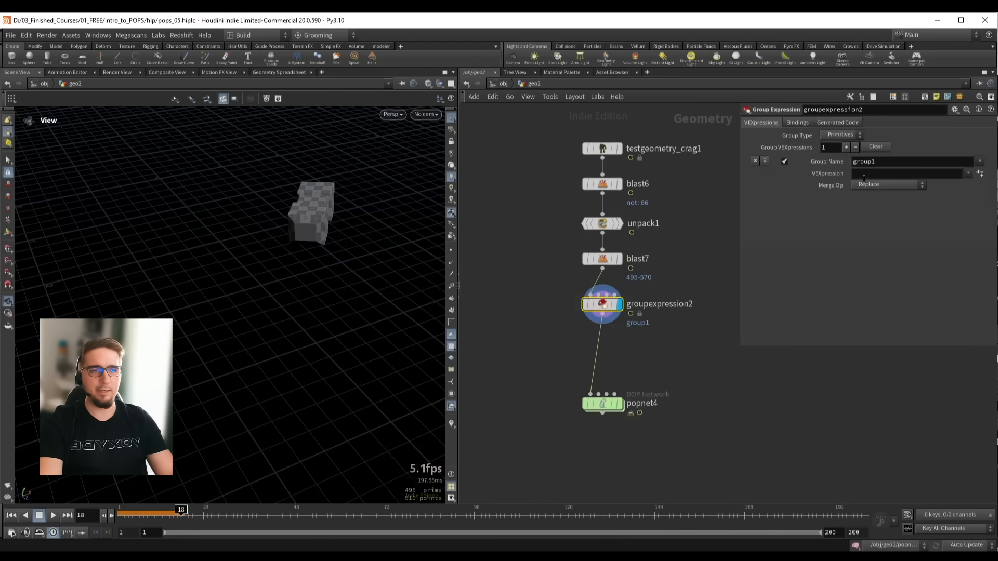
Fill group1's VEXpression with the 30% chance preset and compare the selected primitives on neighbouring frames
left_click(968, 173)
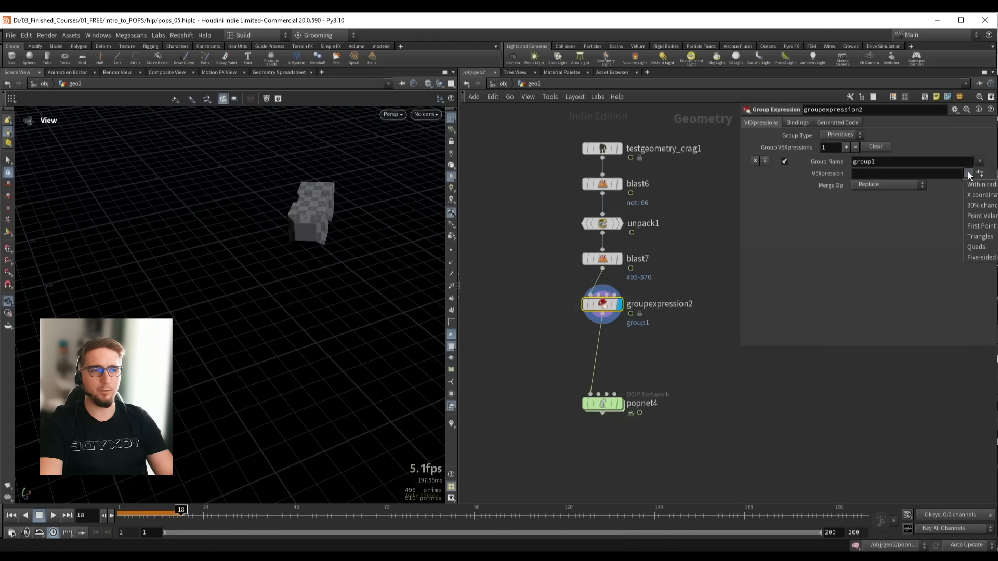
left_click(981, 205)
left_click_drag(291, 213, 310, 214)
right_click_drag(310, 215, 399, 187)
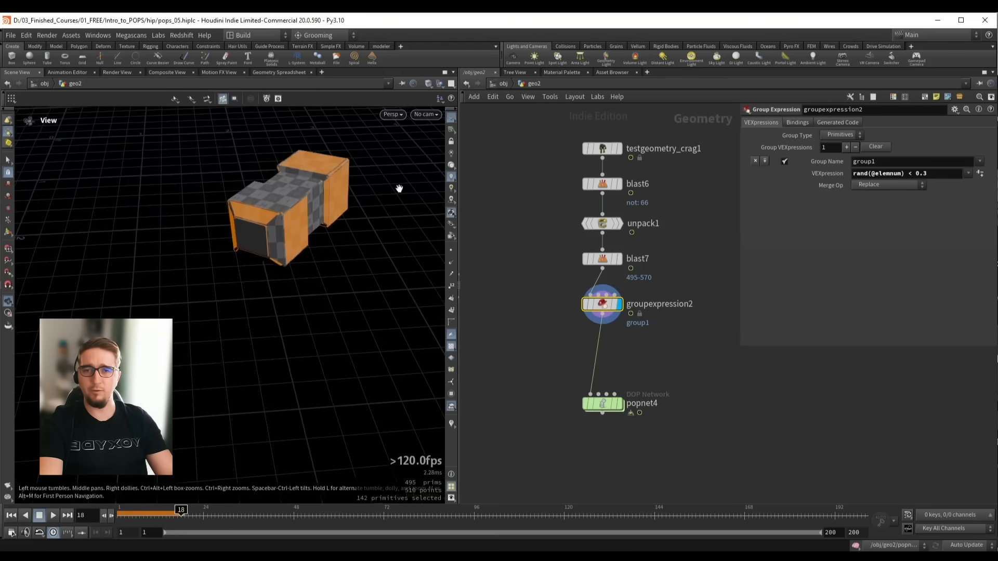
middle_click_drag(294, 201, 283, 232)
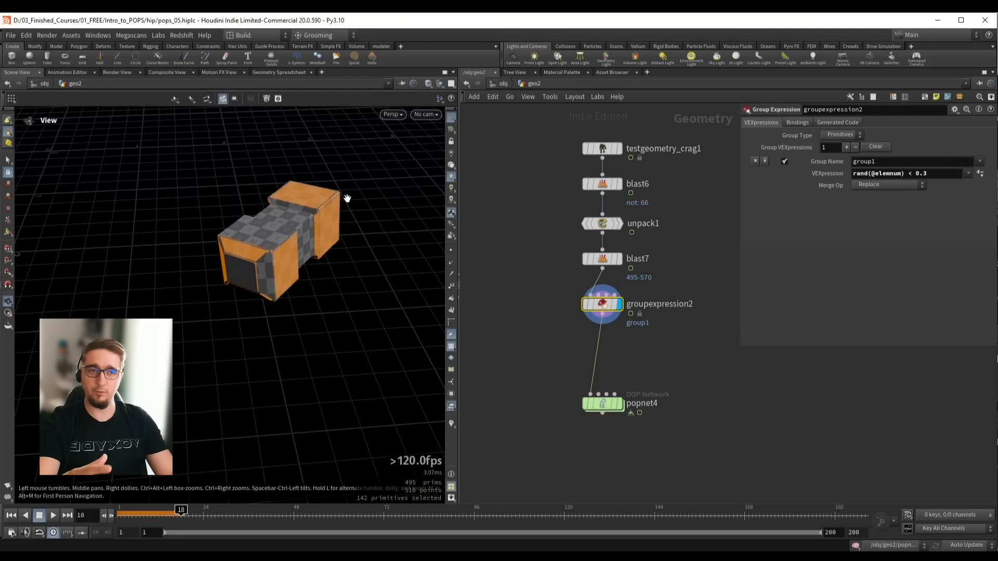
left_click_drag(332, 222, 340, 227)
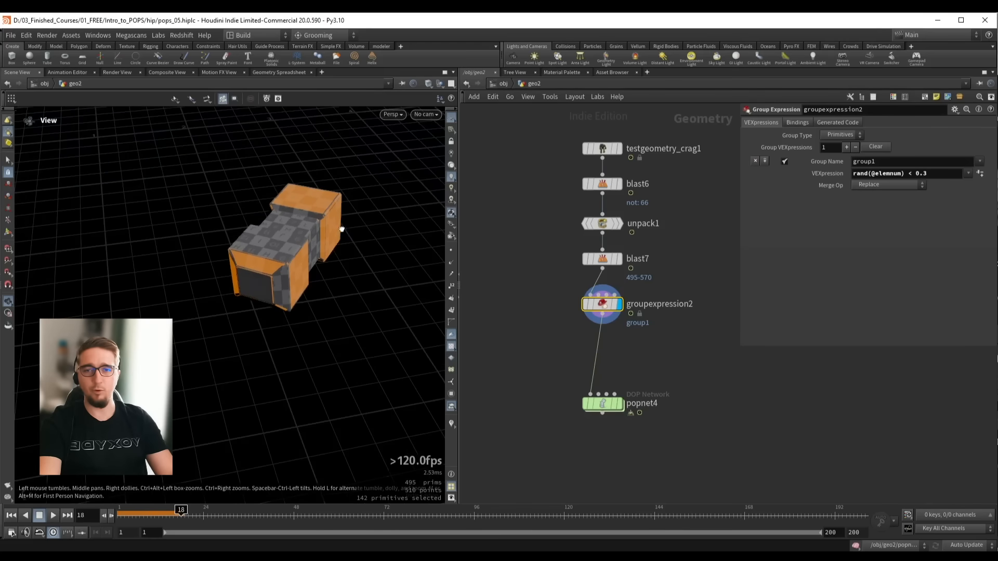
key("Left")
key("Right")
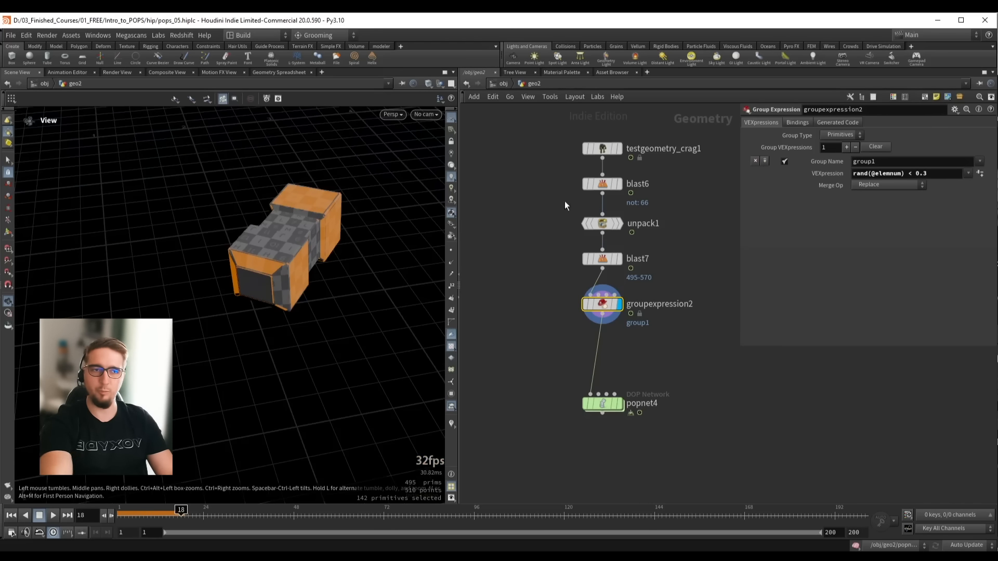
left_click(885, 172)
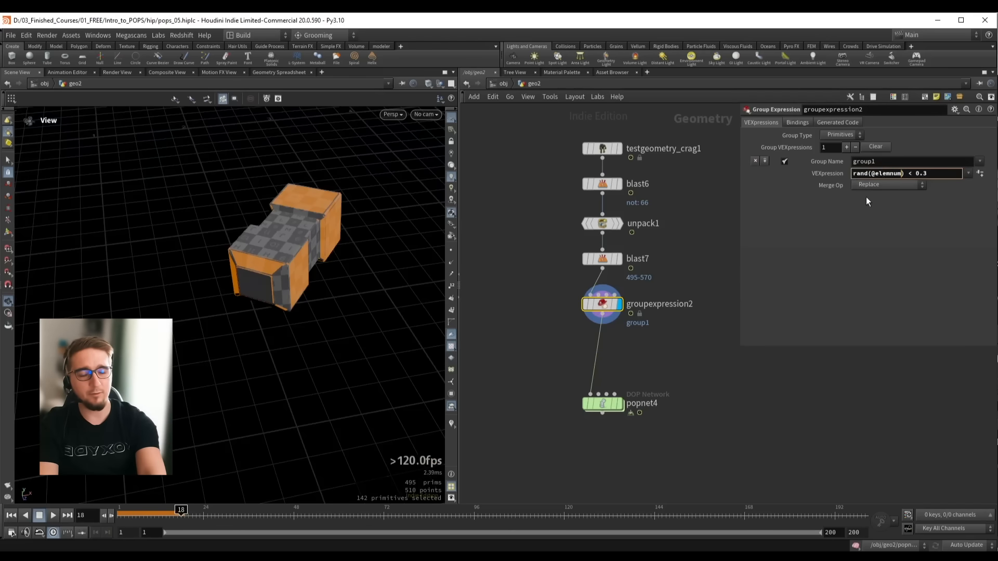
type("+ @Frame")
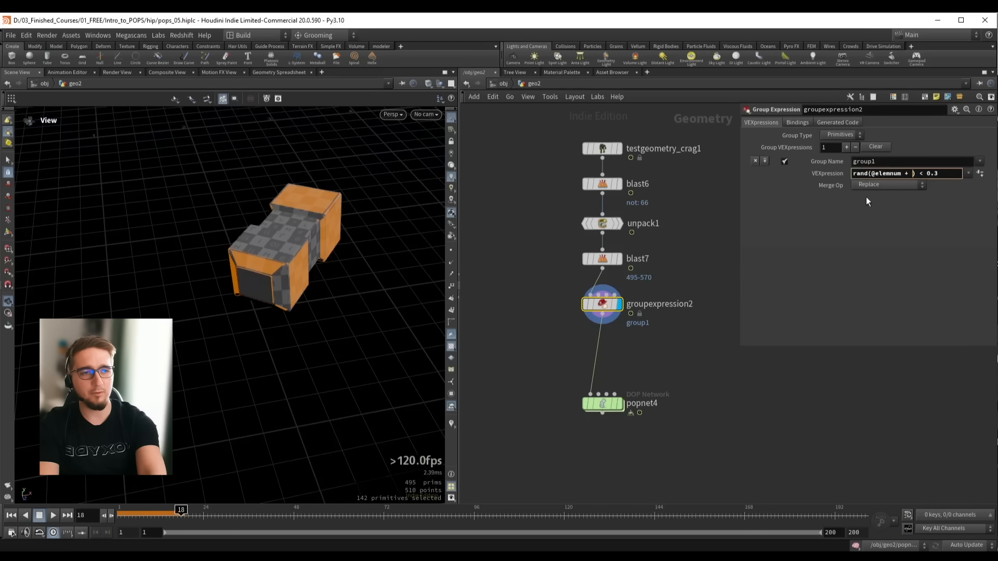
key("Return")
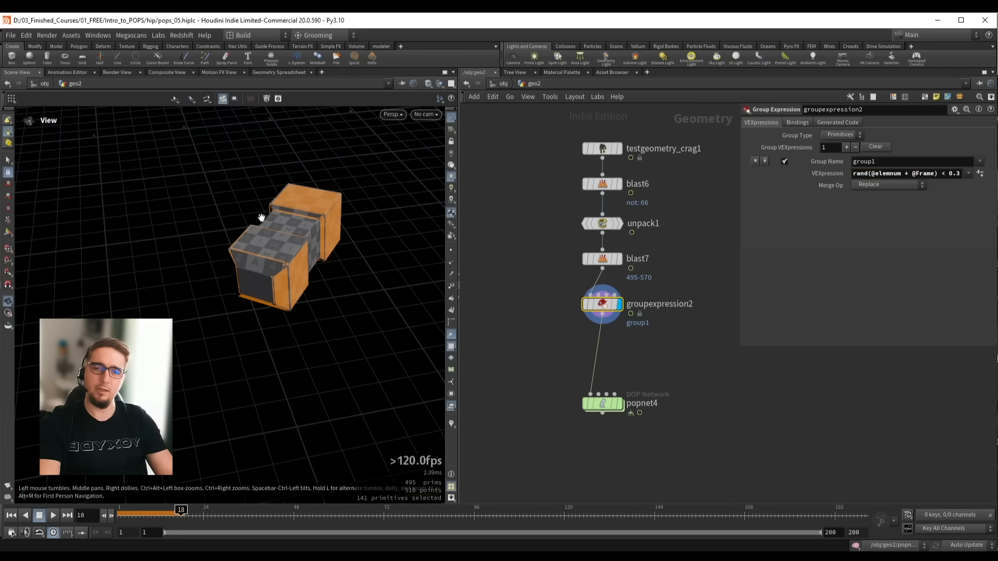
Go through the frames around frame 17 and examine how the grouped primitives vary
mouse_move(326, 251)
left_mouse_down()
mouse_move(317, 251)
mouse_move(336, 250)
mouse_move(326, 262)
left_mouse_up()
left_click(174, 509)
left_click_drag(237, 364, 231, 315)
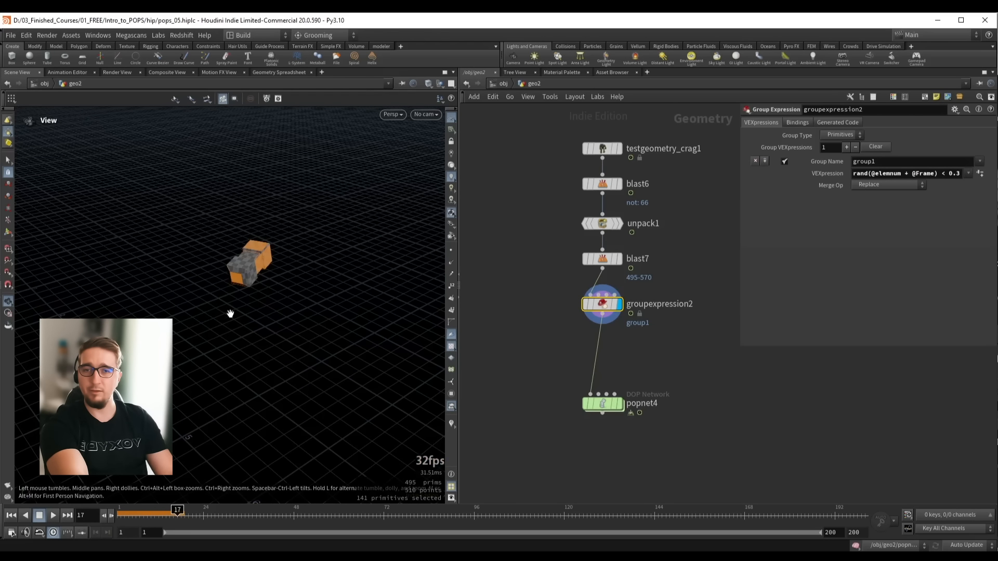
key("Right")
key("Right")
key("Right")
key("Right")
key("Left")
key("Left")
key("Left")
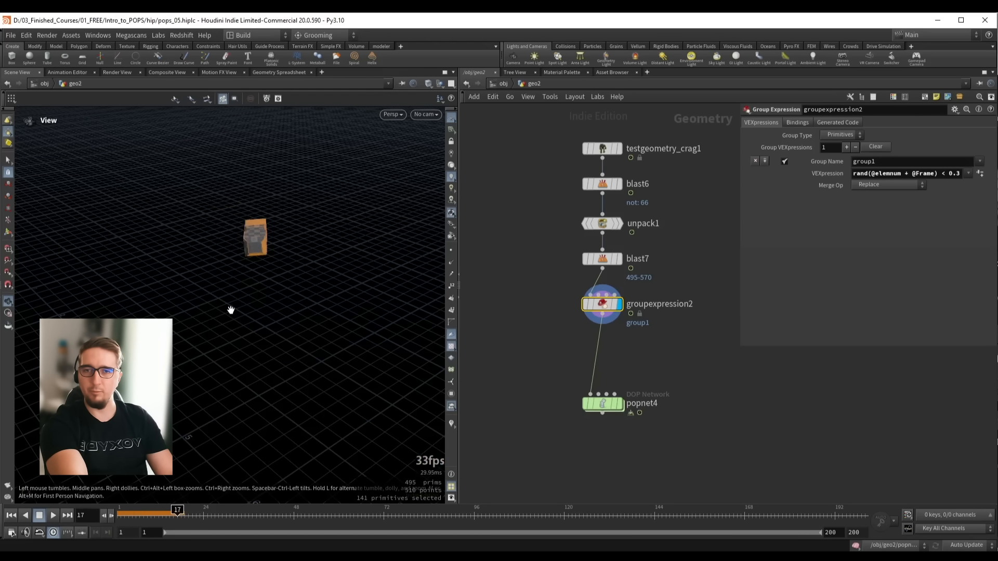
Insert a Blast node between groupexpression2 and popnet4 that deletes group1
key("Tab")
type("bla")
key("Return")
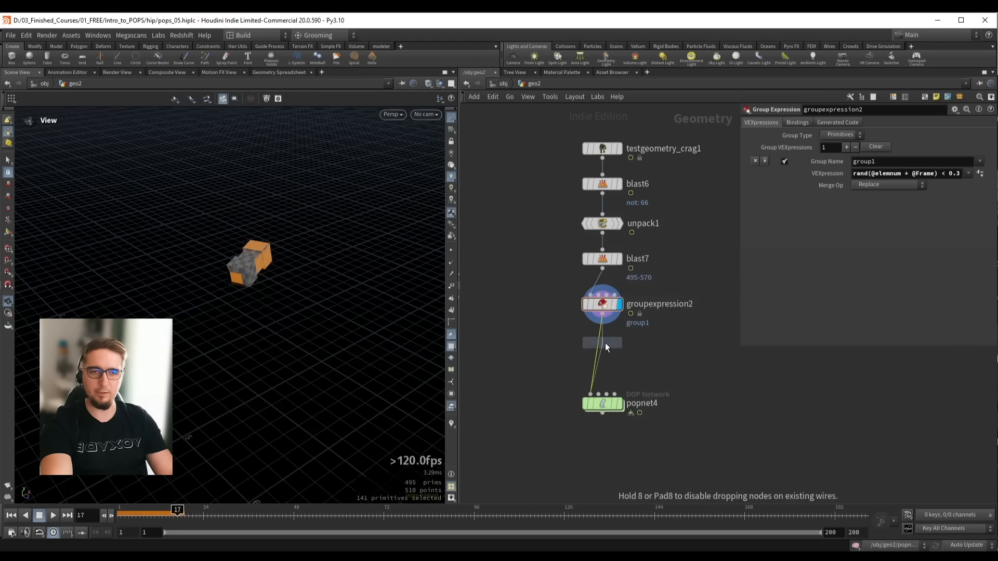
left_click(605, 343)
left_click(974, 122)
left_click(982, 144)
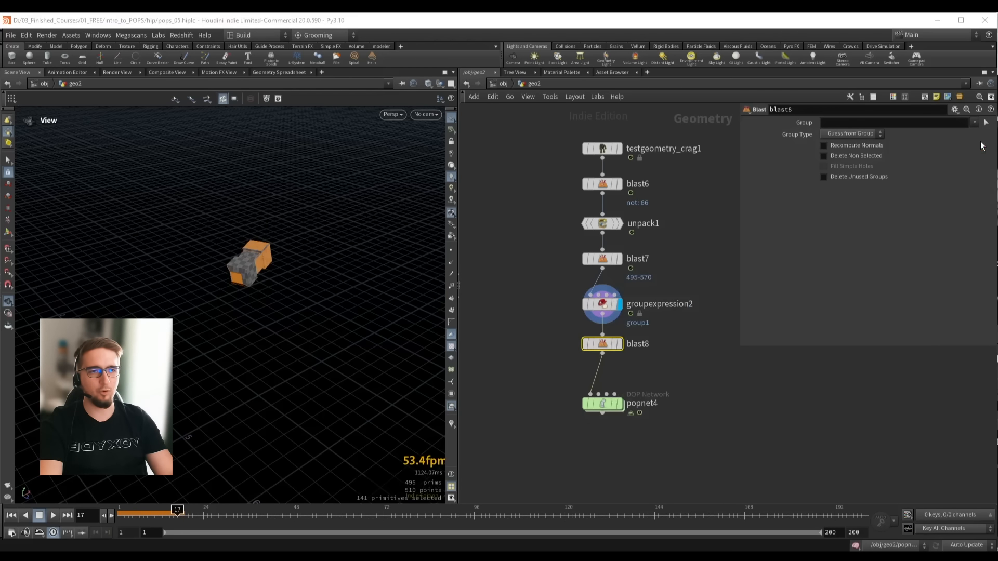
Display blast8, inspect its geometry on different frames and return to frame 1
left_click(620, 343)
left_click_drag(254, 276, 272, 251)
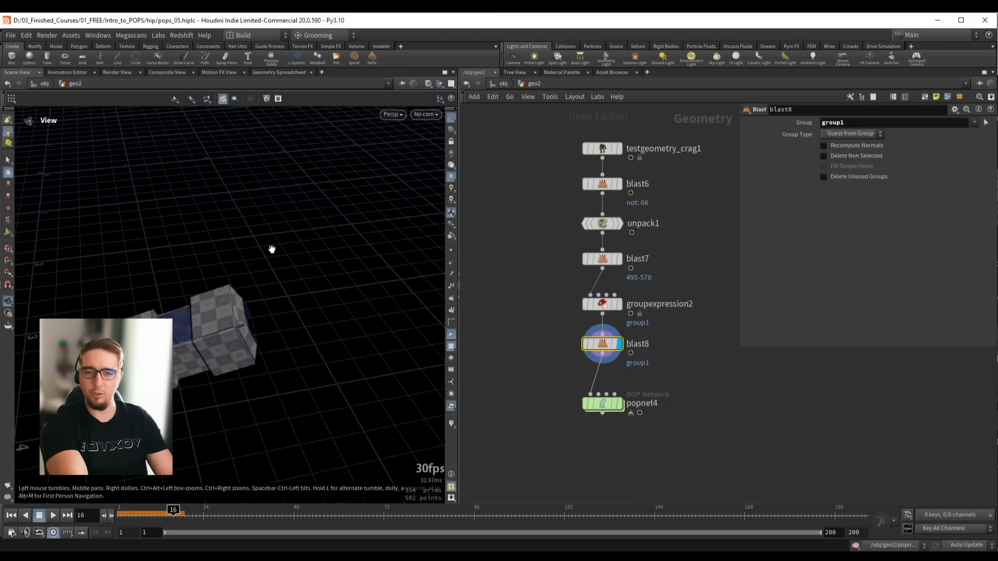
left_click_drag(301, 245, 227, 285)
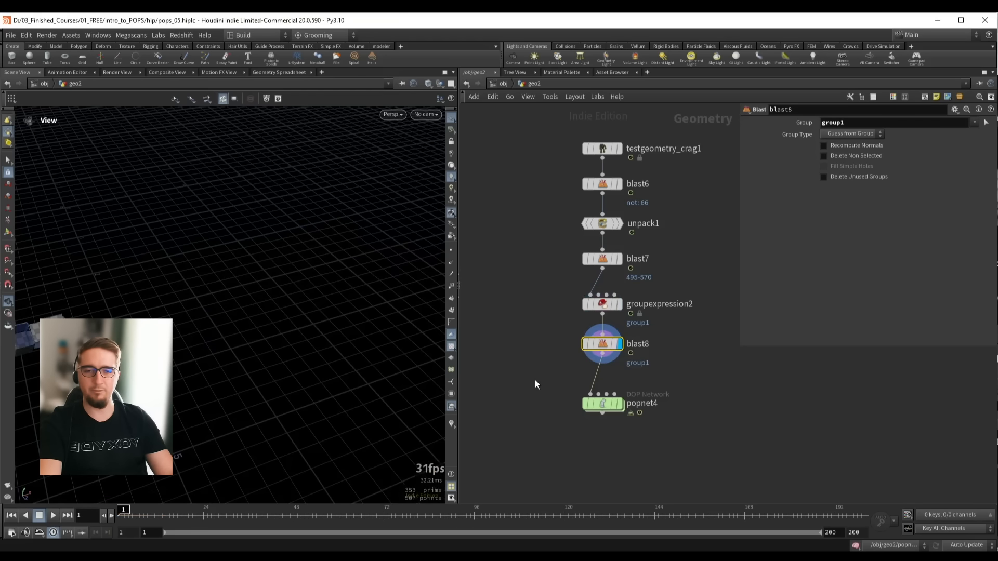
Display popnet4 and run the particle simulation to frame 21 to inspect the trail
left_click(619, 403)
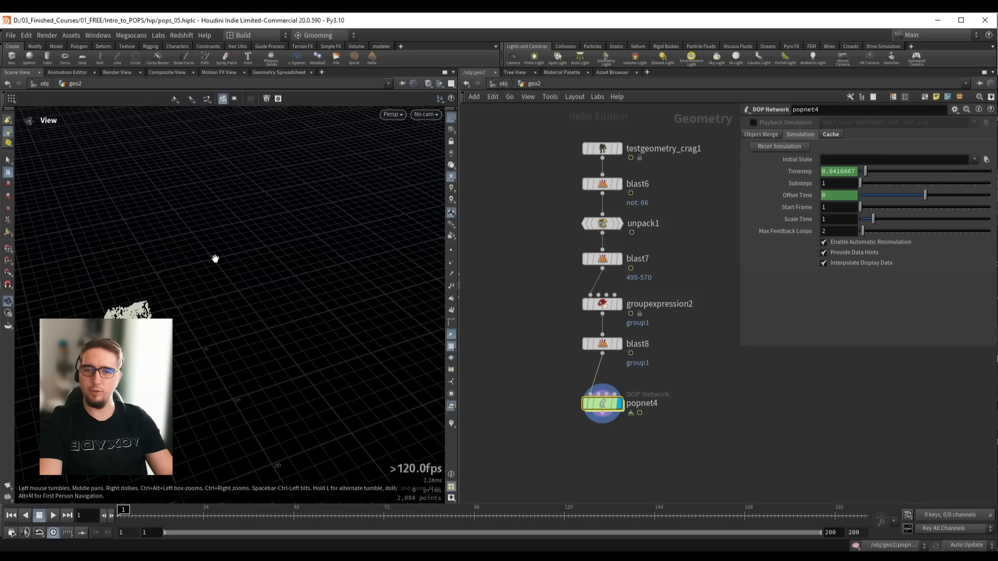
left_click_drag(216, 259, 214, 238)
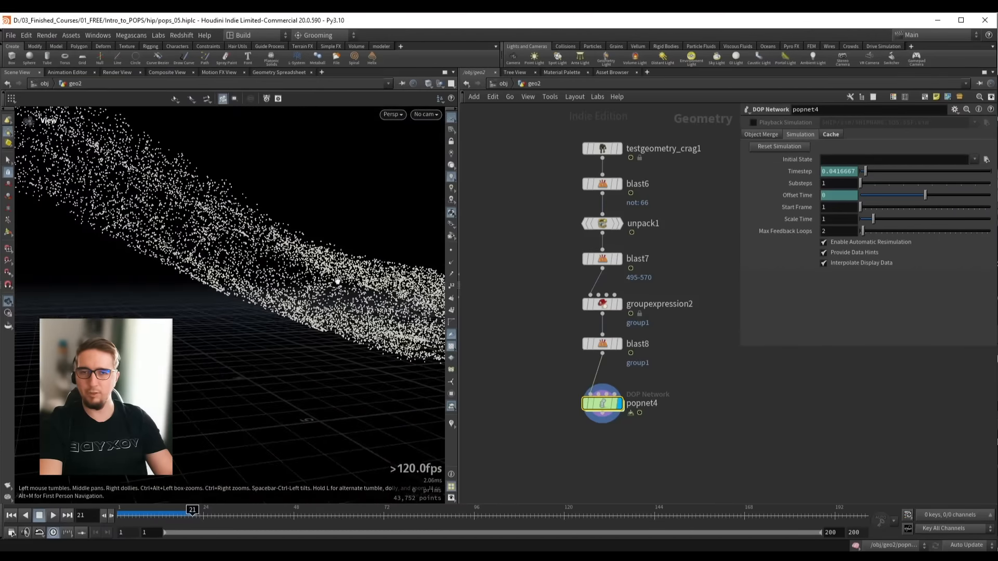
mouse_move(337, 281)
left_mouse_down()
mouse_move(201, 280)
mouse_move(333, 296)
left_mouse_up()
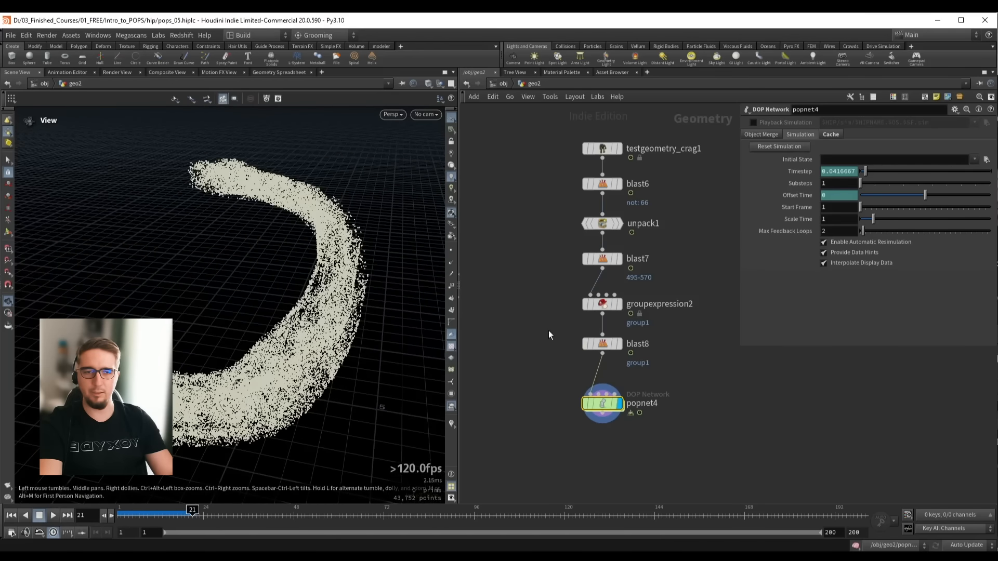
Bypass blast8 and reset the popnet4 simulation to compare the particle trail
left_click(602, 344)
left_click(586, 343)
left_click(601, 404)
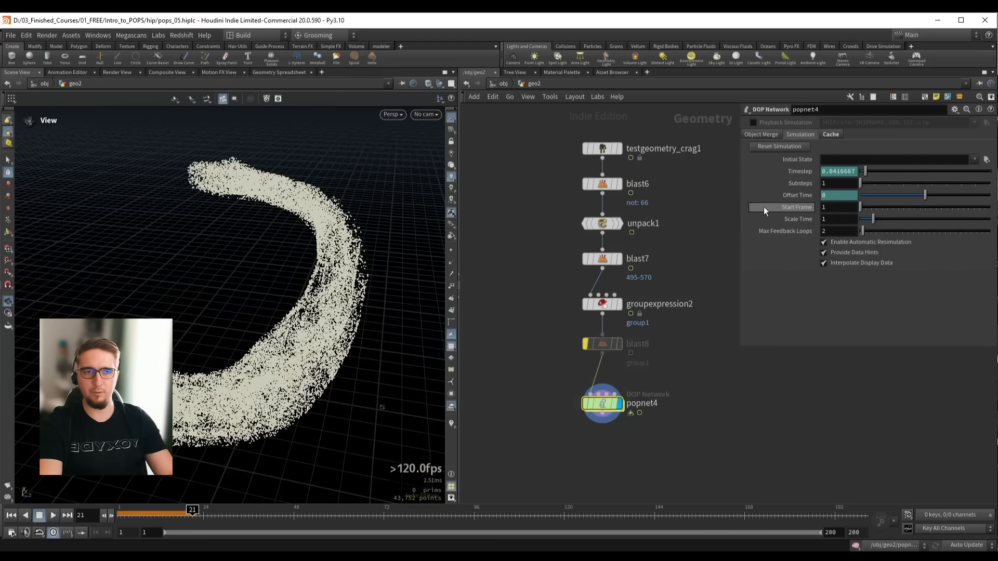
left_click(777, 146)
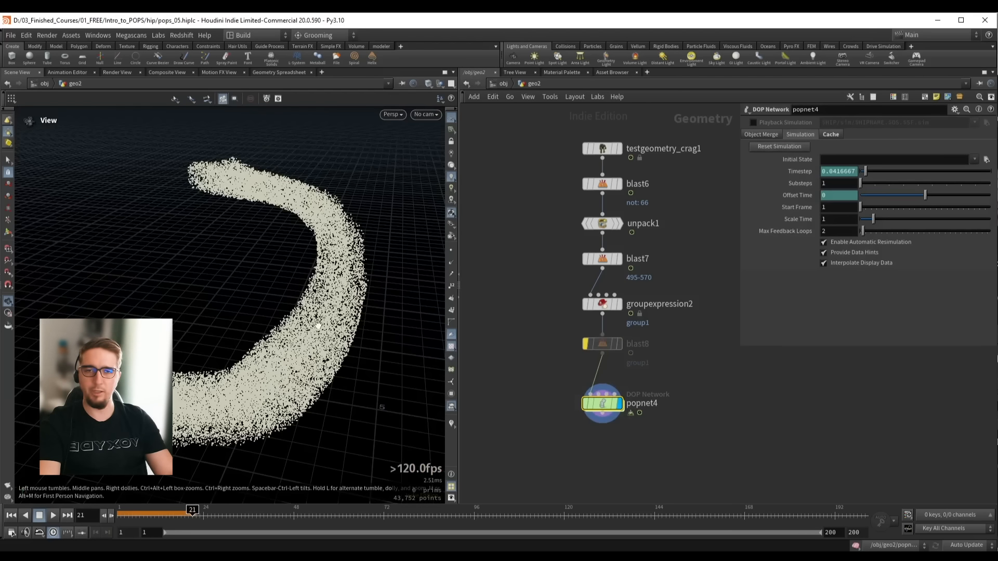
Re-enable the bypassed blast8 node and view the particle trail
key("ctrl+z")
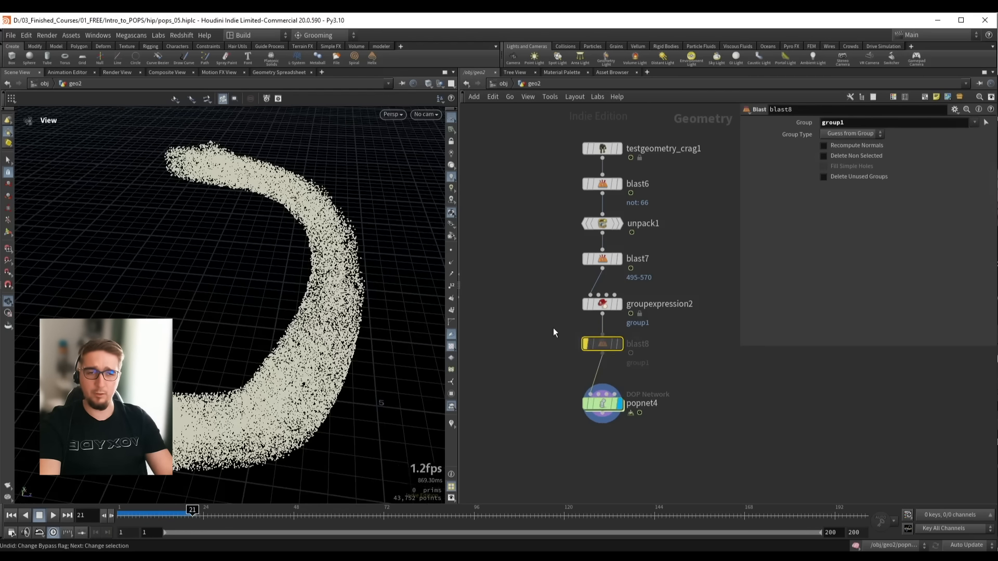
key("q")
left_click_drag(553, 329, 648, 362)
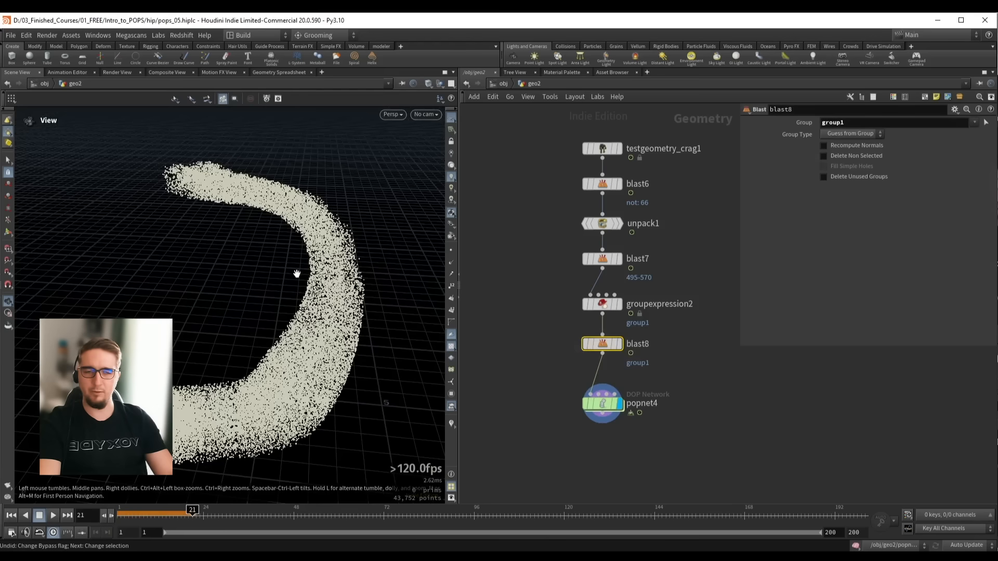
Set the Interpolation Method of source_first_input inside popnet4 to Use Point Velocity and return to geo2
left_click_drag(577, 384, 649, 433)
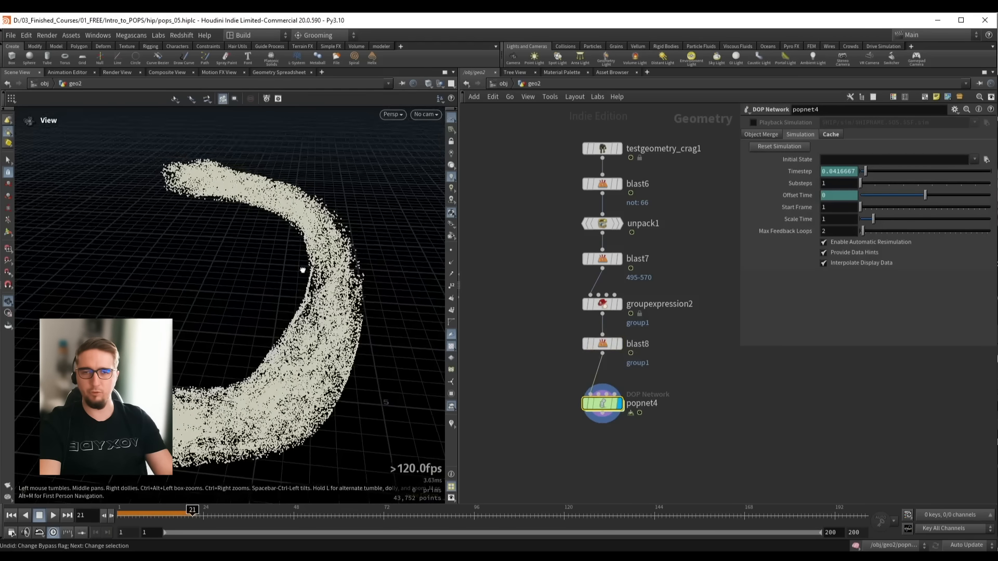
mouse_move(301, 268)
left_mouse_down()
mouse_move(327, 260)
mouse_move(290, 262)
left_mouse_up()
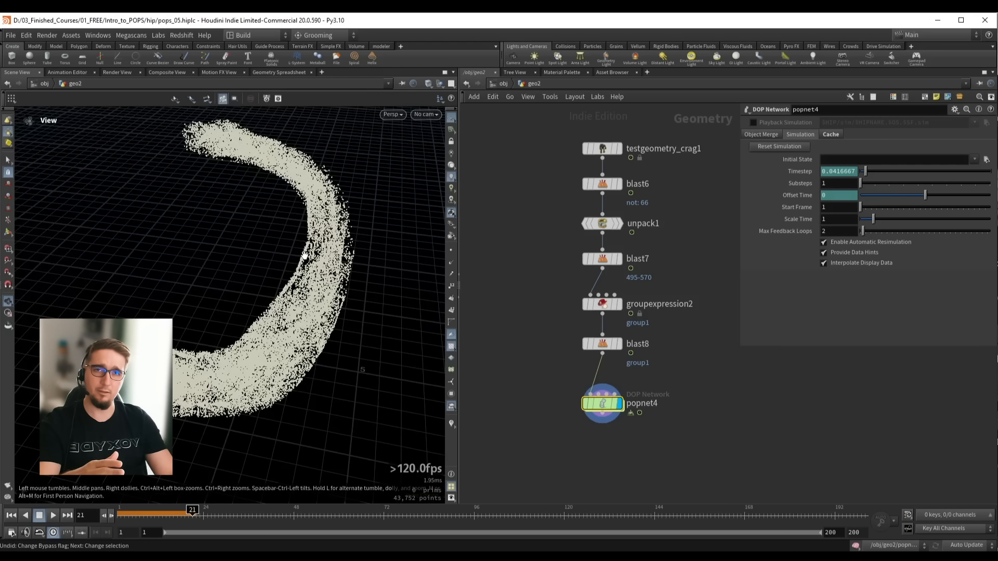
double_click(603, 405)
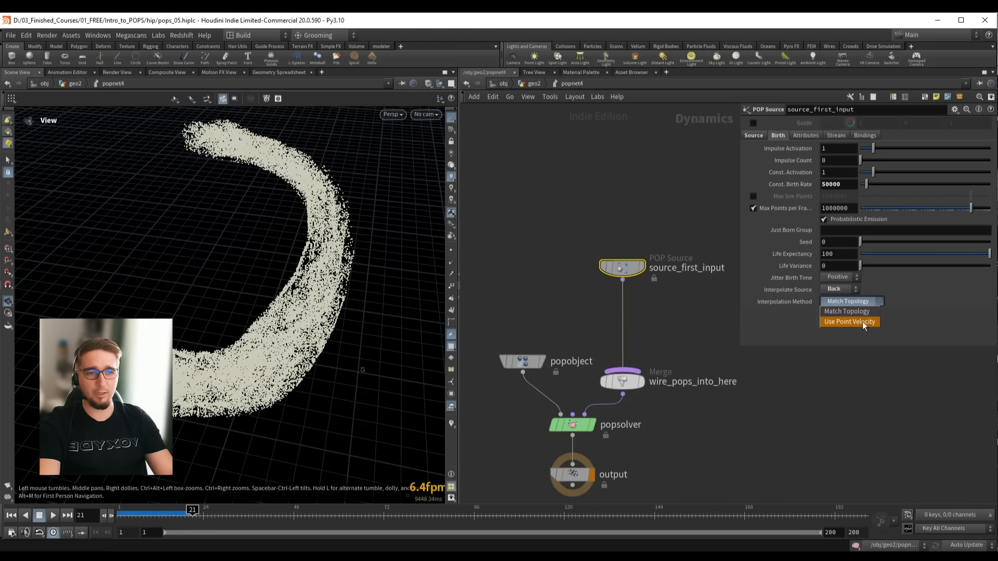
left_click(847, 322)
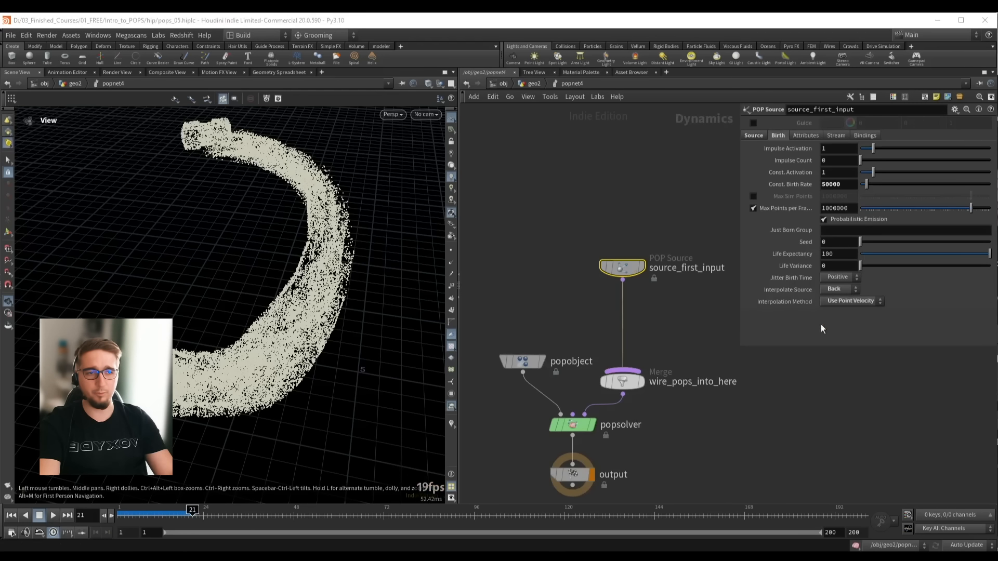
key("u")
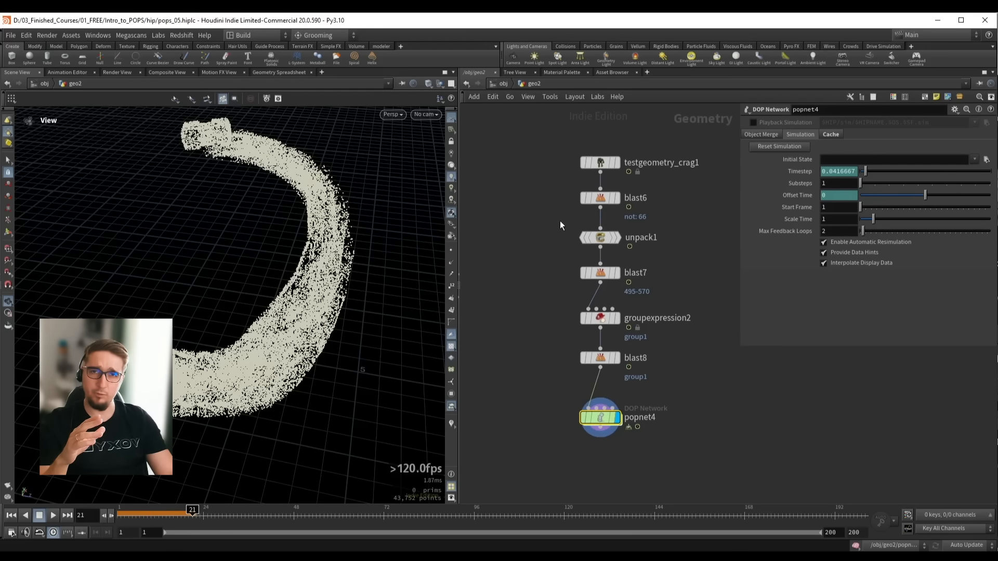
Move popnet4, groupexpression2 and blast8 downward to open up space beneath blast7
middle_click_drag(560, 312, 578, 273)
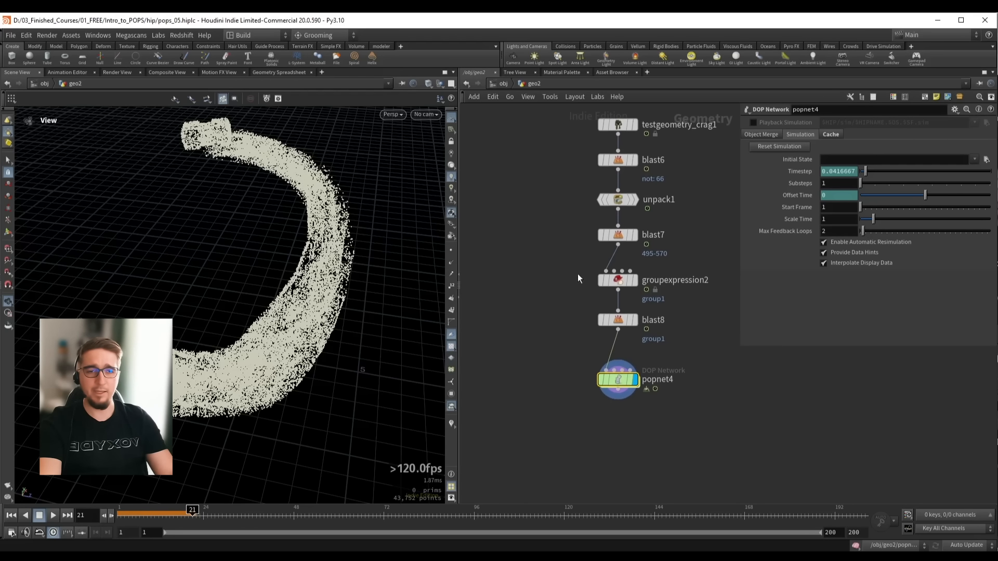
left_click_drag(624, 387, 624, 411)
middle_click_drag(584, 300, 577, 380)
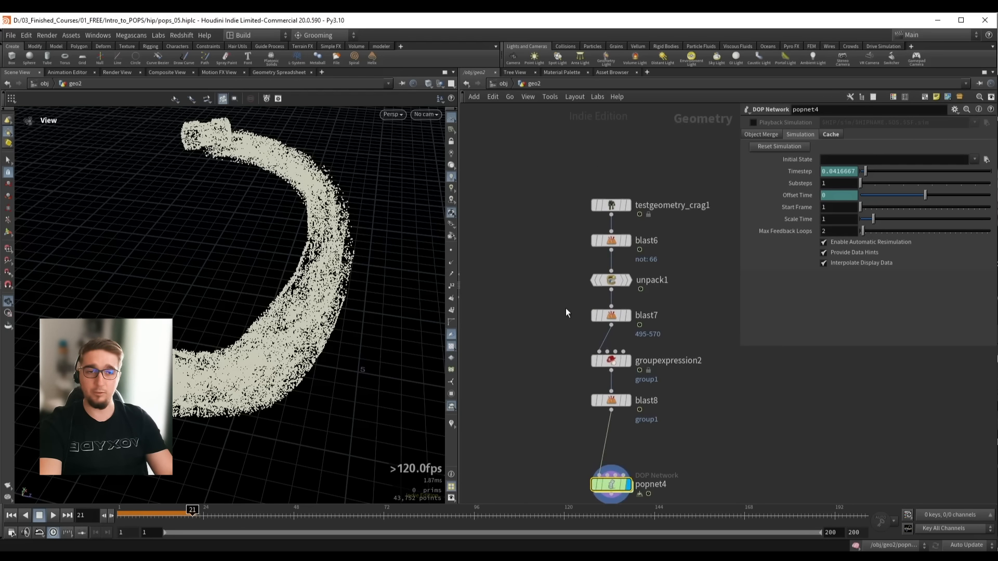
left_click_drag(557, 345, 635, 412)
left_click_drag(611, 364, 604, 387)
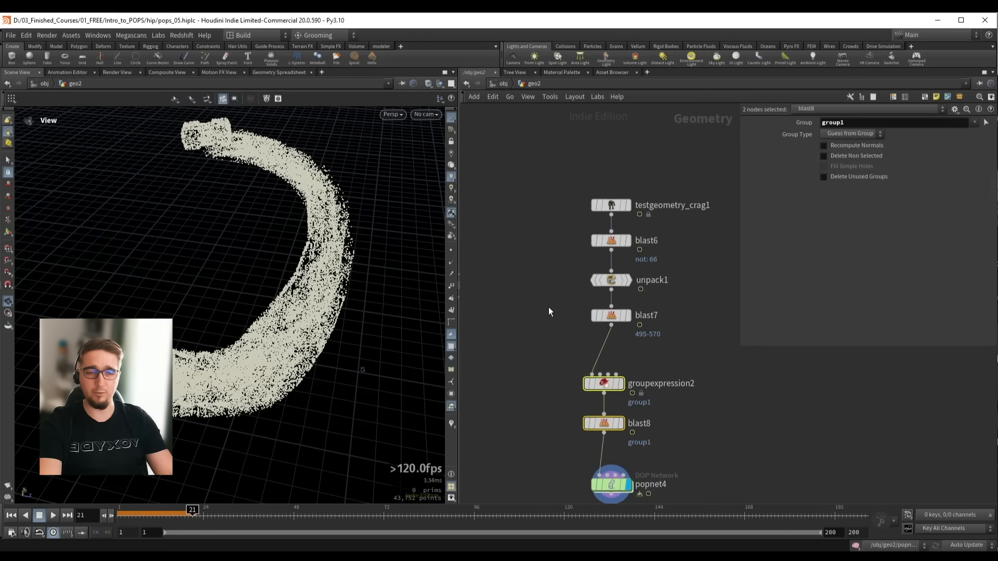
Display blast7, nudge the nodes above the gap upward, and go to frame 17 to inspect the geometry
left_click(628, 316)
left_click_drag(621, 320, 612, 304)
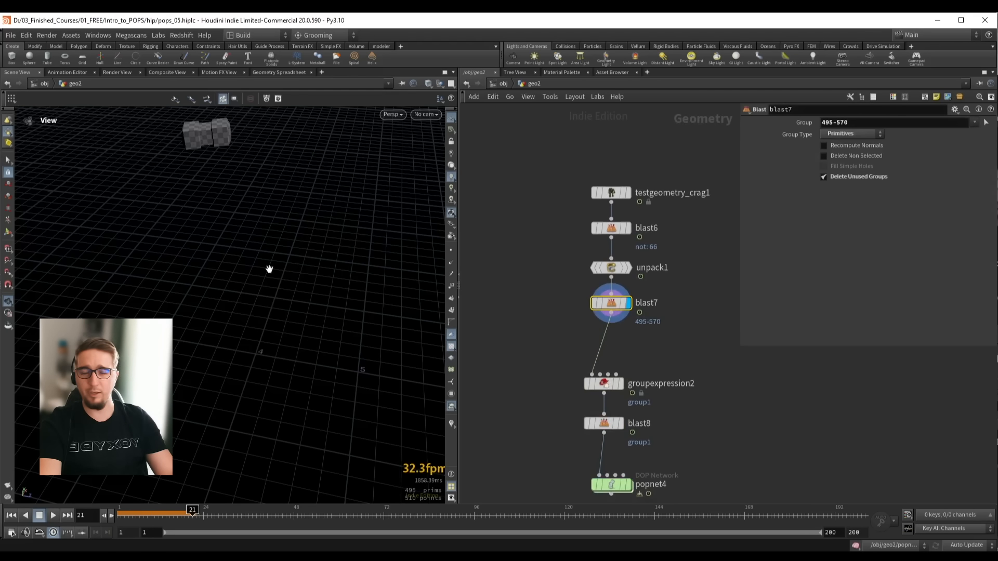
mouse_move(198, 510)
left_mouse_down()
mouse_move(162, 510)
mouse_move(178, 510)
left_mouse_up()
left_click_drag(260, 281, 343, 263)
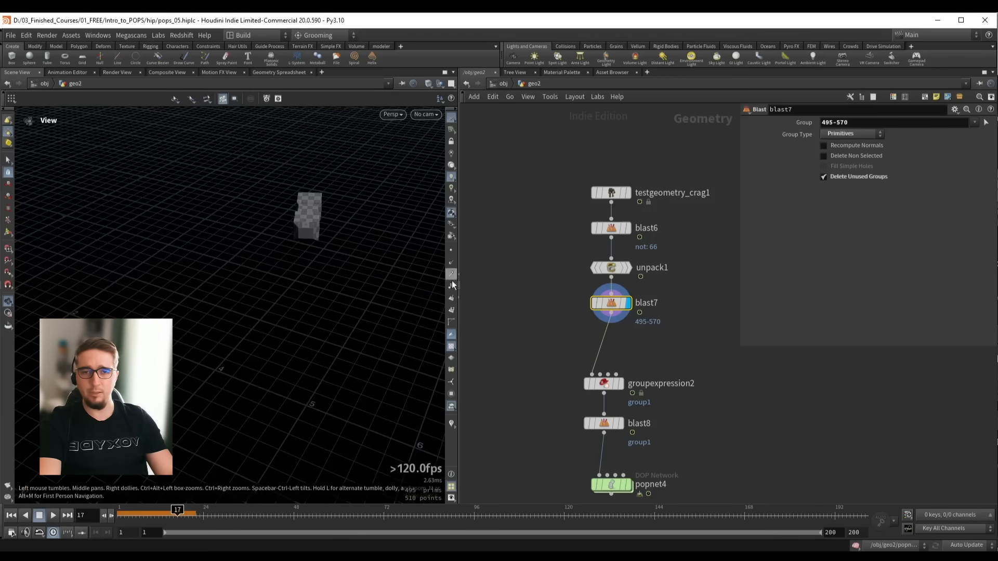
Insert a Trail node between blast7 and groupexpression2 with its Result Type set to Compute Velocity
left_click_drag(610, 322, 627, 351)
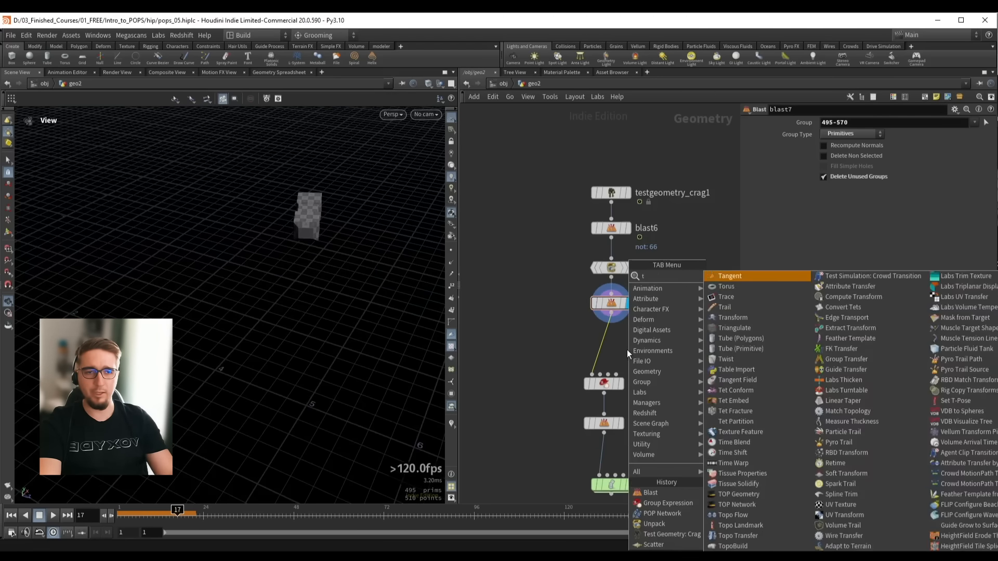
type("tra")
left_click(723, 287)
left_click(629, 339)
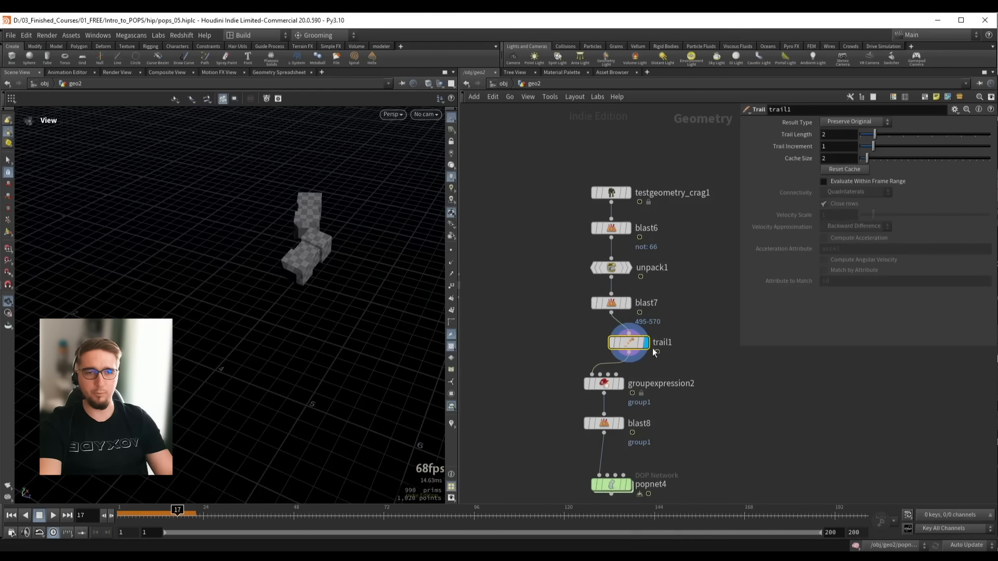
left_click(830, 124)
left_click(837, 163)
left_click_drag(631, 342, 612, 342)
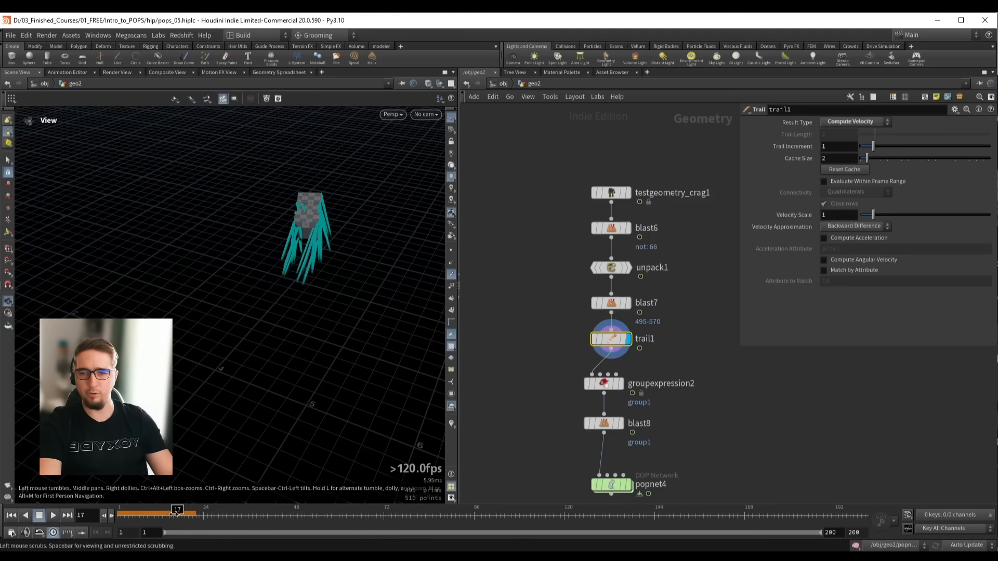
Inspect the velocity trails on frame 15, first on trail1 and again with blast8 displayed
mouse_move(176, 513)
left_mouse_down()
mouse_move(193, 513)
mouse_move(169, 513)
left_mouse_up()
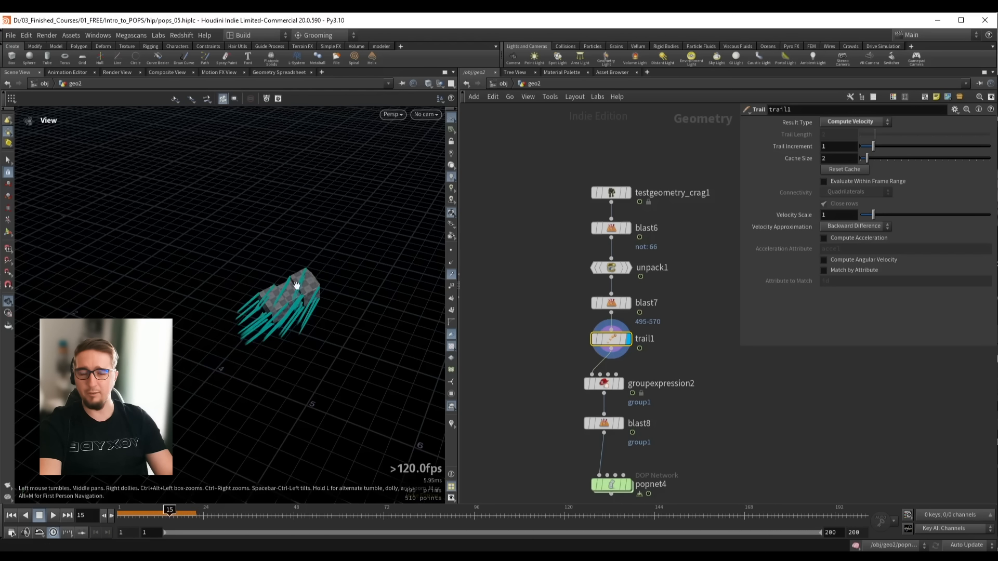
middle_click_drag(553, 348, 558, 289)
left_click(609, 364)
left_click(627, 363)
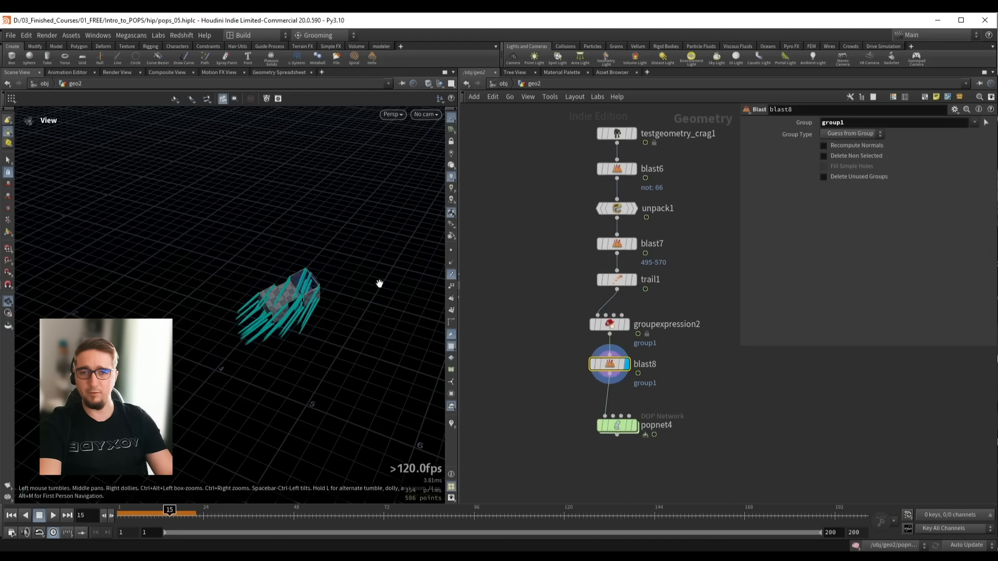
mouse_move(180, 513)
left_mouse_down()
mouse_move(196, 513)
mouse_move(173, 512)
left_mouse_up()
Return to frame 1, display popnet4 and open its network at the source_first_input settings
key("ctrl+Up")
left_click_drag(556, 414, 642, 458)
left_click(633, 425)
double_click(627, 427)
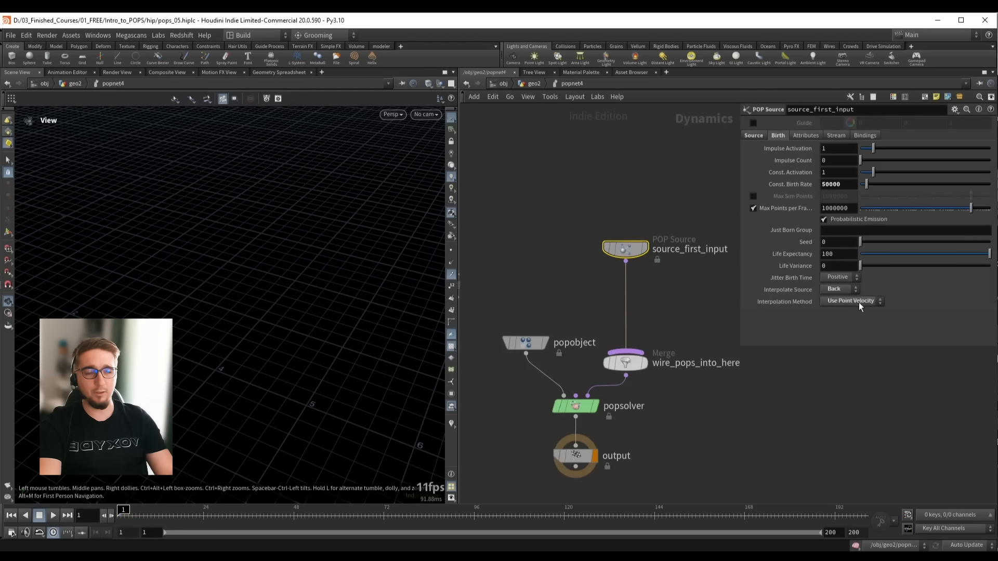
Play the simulation to frame 25 and scrub back to frame 21 to examine how the particles spread
left_click_drag(202, 305, 219, 306)
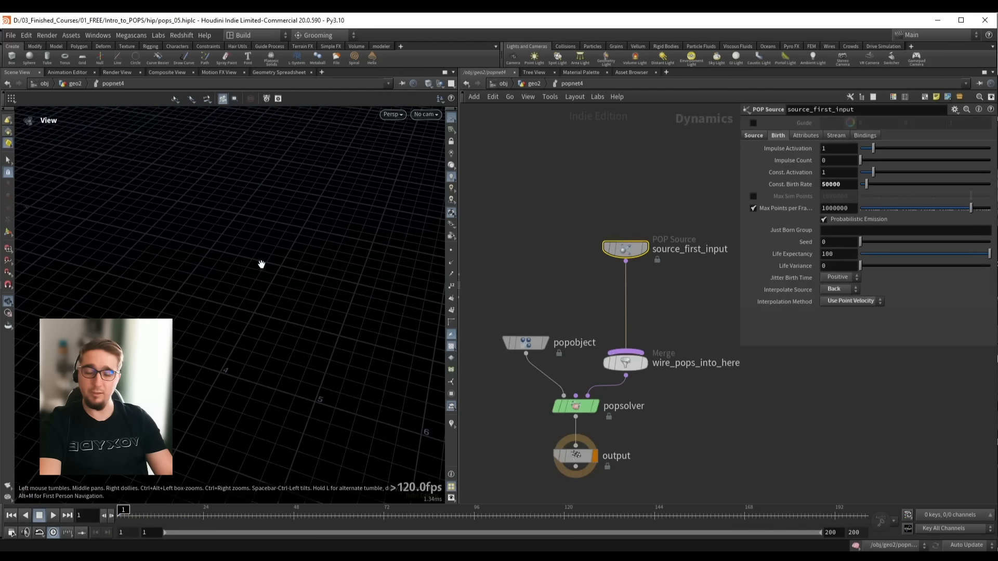
key("Up")
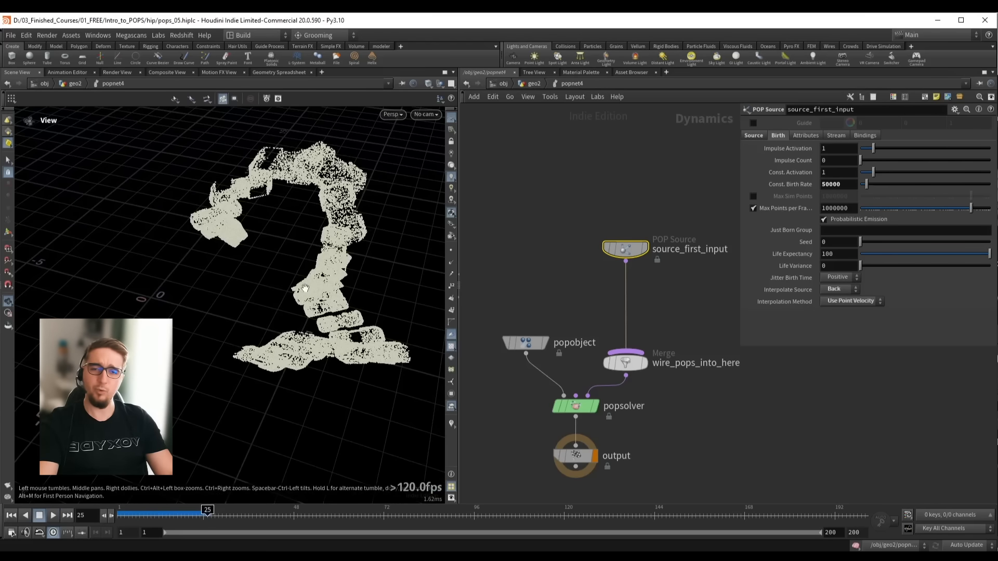
left_click(147, 510)
left_click_drag(147, 509, 192, 510)
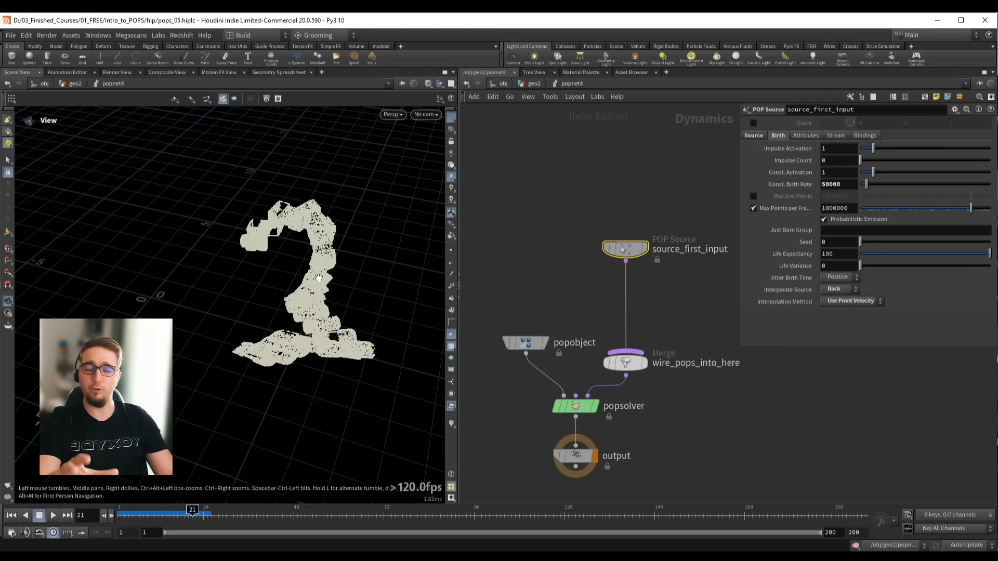
Set Inherit Velocity on source_first_input to 0 and replay the simulation from frame 1 to frame 19
left_click(805, 136)
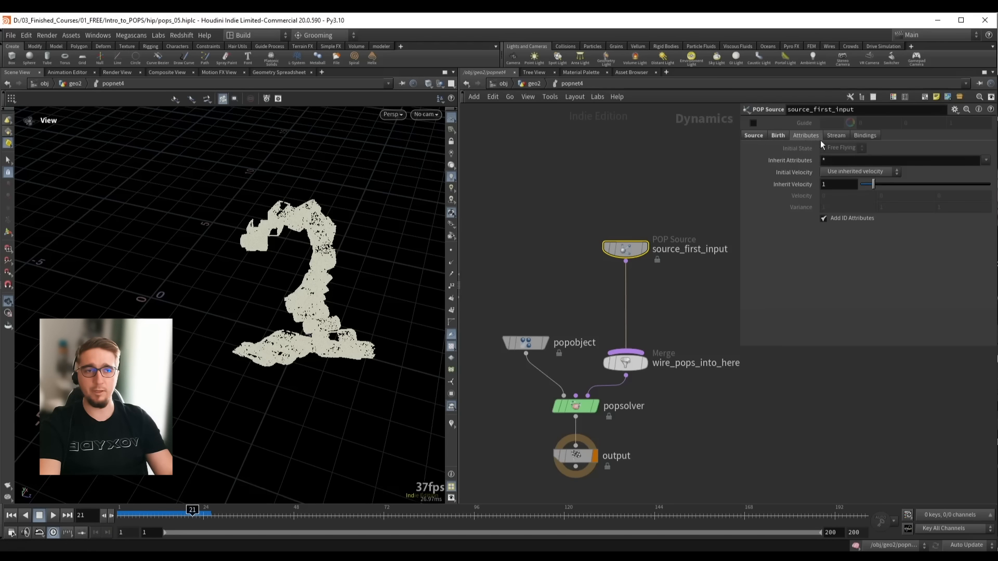
left_click_drag(877, 185, 853, 186)
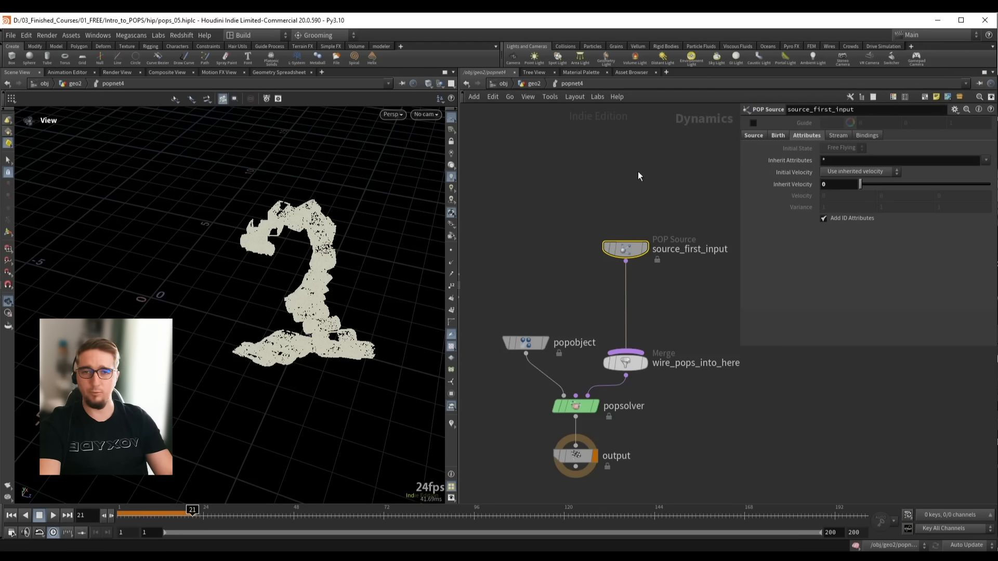
key("ctrl+Up")
key("Up")
key("Up")
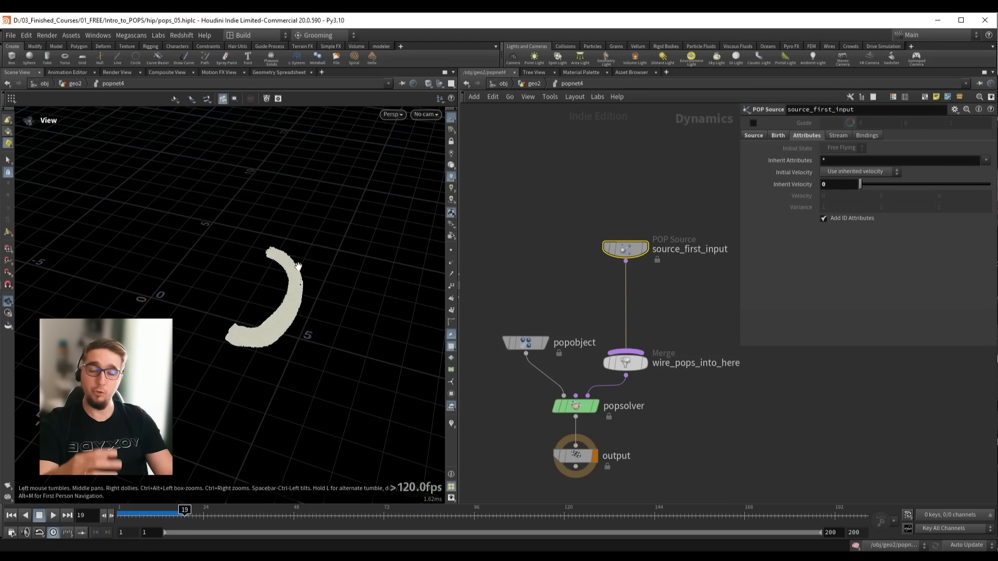
Examine the particle trail up close from several angles and step back to frame 18
right_click_drag(299, 269, 484, 247)
left_click_drag(281, 312, 318, 305)
middle_click_drag(318, 305, 323, 263)
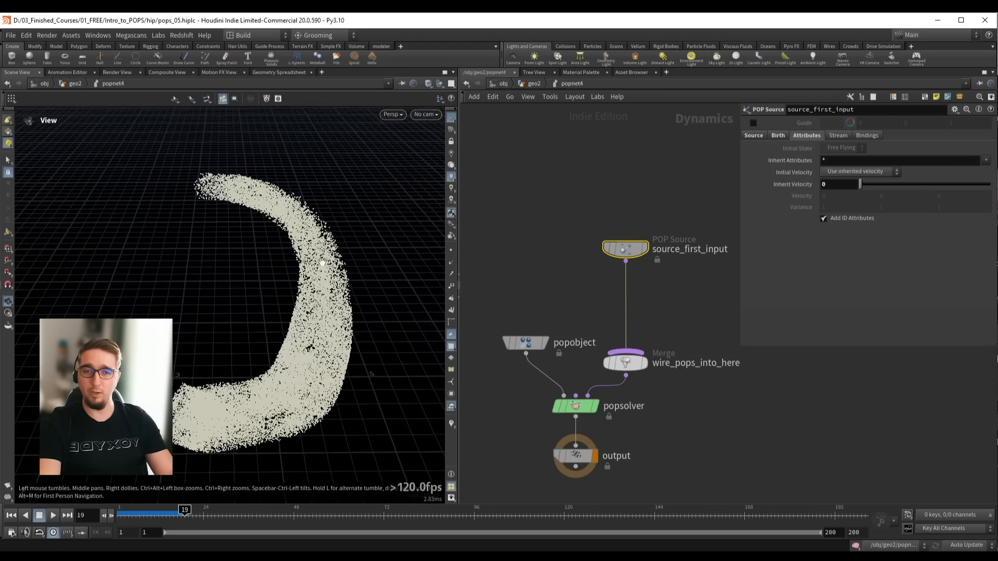
right_click_drag(323, 263, 324, 307)
mouse_move(186, 512)
left_mouse_down()
mouse_move(209, 511)
mouse_move(170, 512)
mouse_move(193, 512)
mouse_move(181, 511)
left_mouse_up()
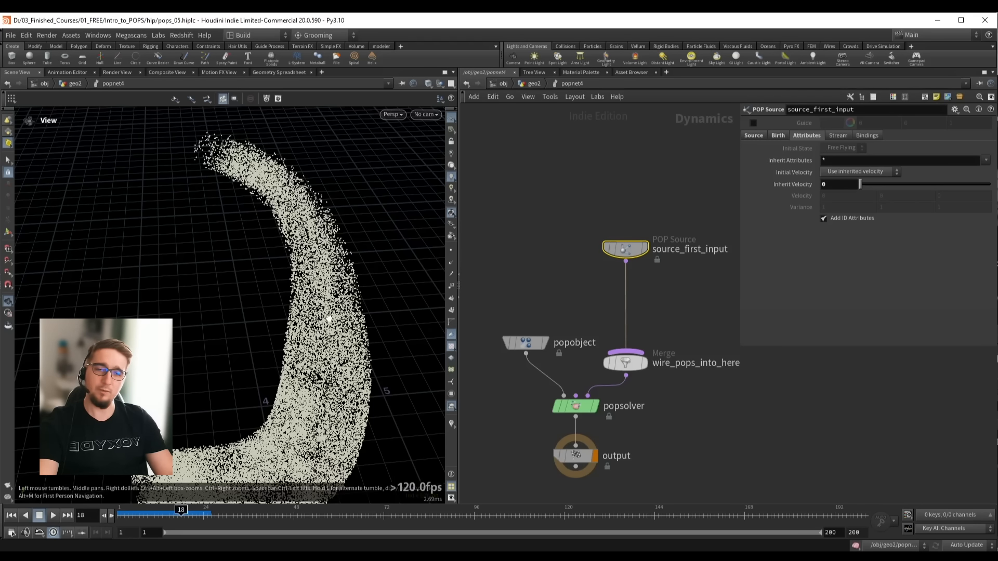
mouse_move(331, 316)
left_mouse_down()
mouse_move(290, 327)
mouse_move(335, 313)
left_mouse_up()
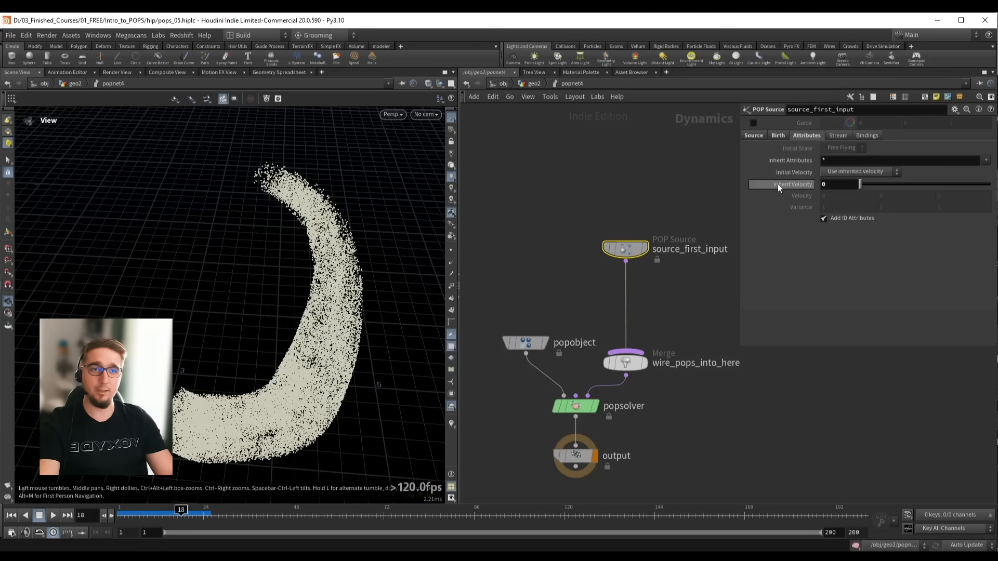
Switch the Interpolation Method of source_first_input to Match Topology and return to geo2 for comparison
left_click(753, 135)
left_click(778, 135)
left_click(851, 302)
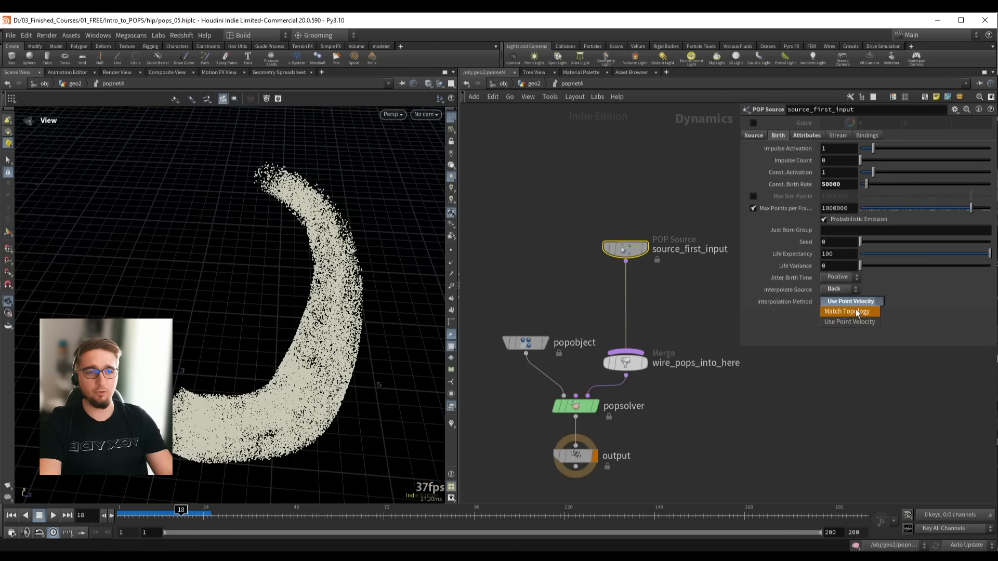
left_click(856, 311)
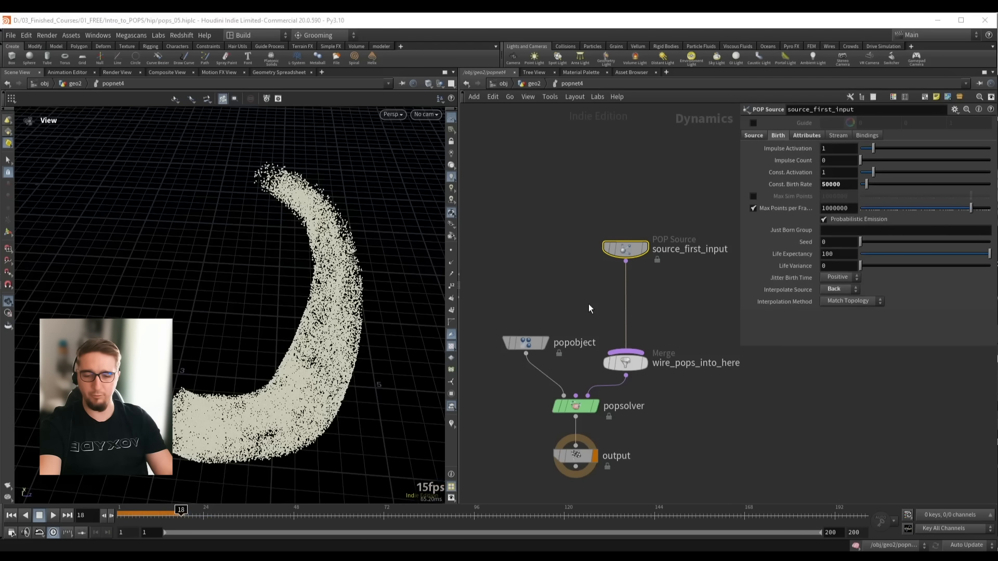
key("u")
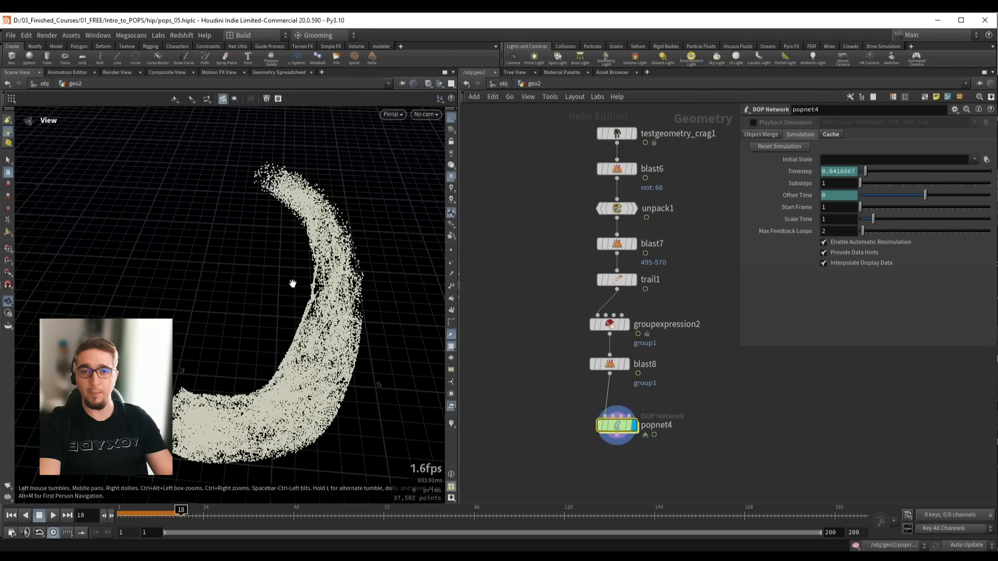
Inspect the gaps in the particle trail, then display blast8 and scrub to frame 16 to check the source geometry
left_click_drag(292, 284, 321, 260)
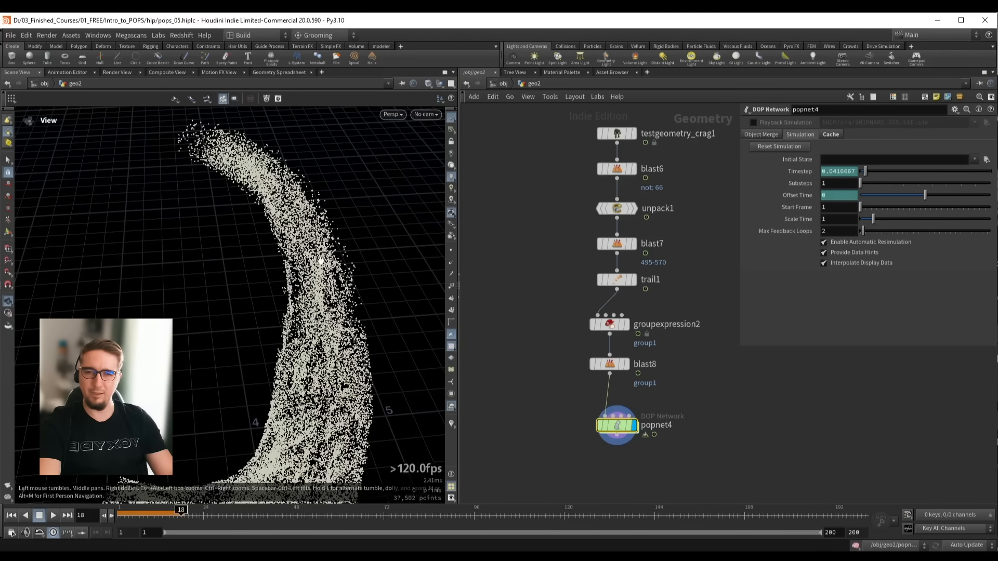
left_click_drag(311, 322, 297, 319)
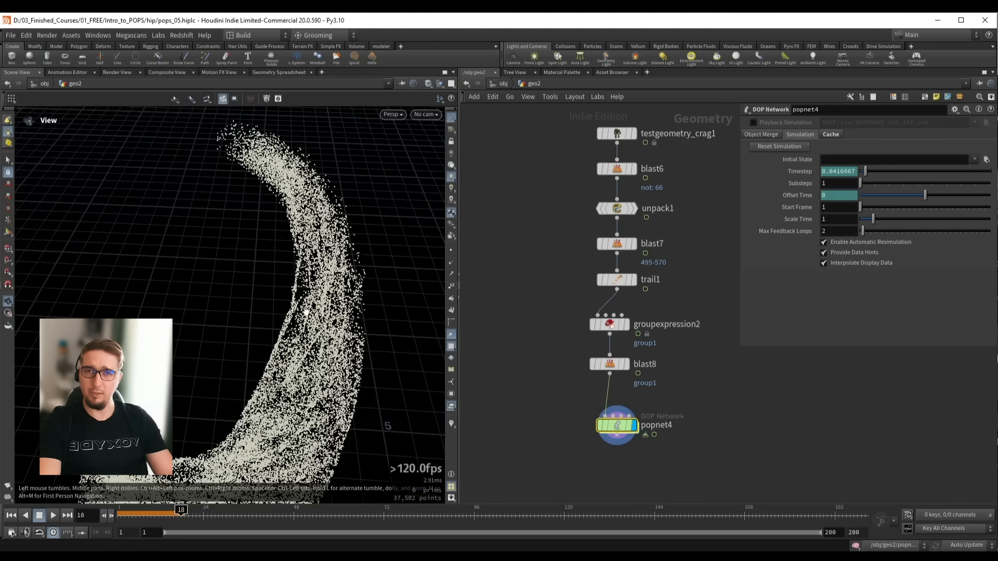
left_click(626, 364)
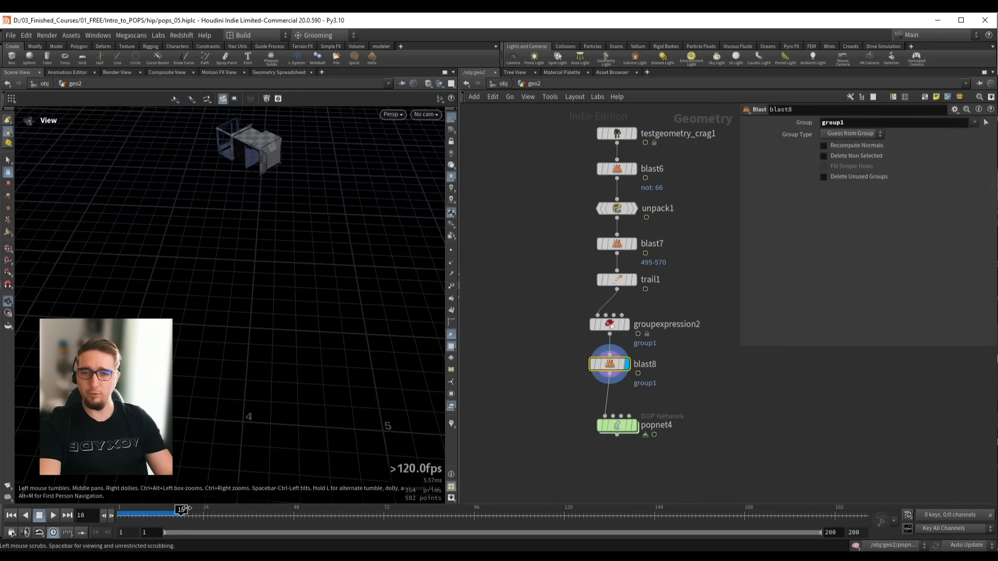
left_click_drag(181, 509, 173, 509)
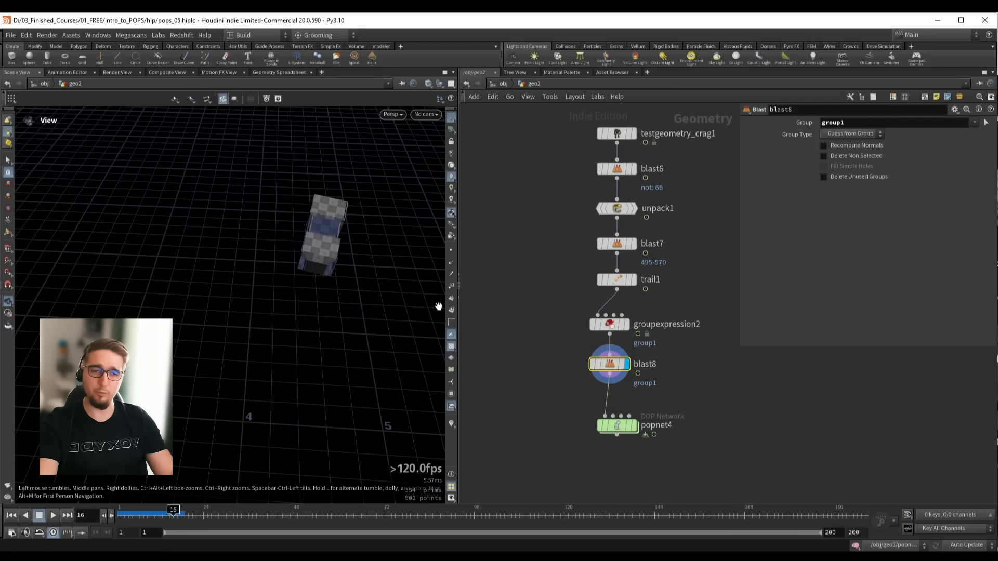
Display popnet4, set source_first_input's Interpolation Method to Use Point Velocity and replay the simulation to frame 19
left_click_drag(549, 407, 629, 448)
left_click(633, 426)
double_click(627, 427)
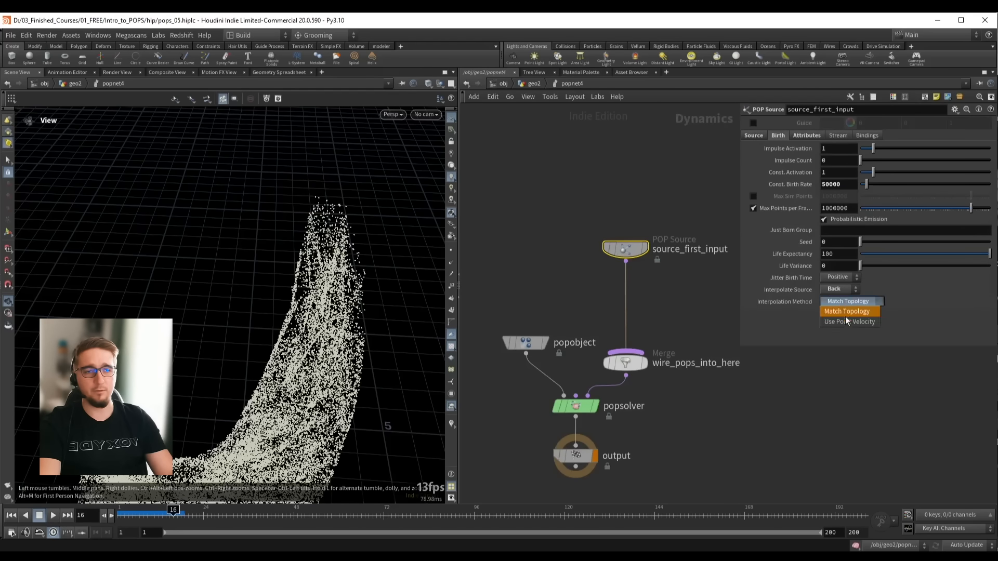
left_click(847, 324)
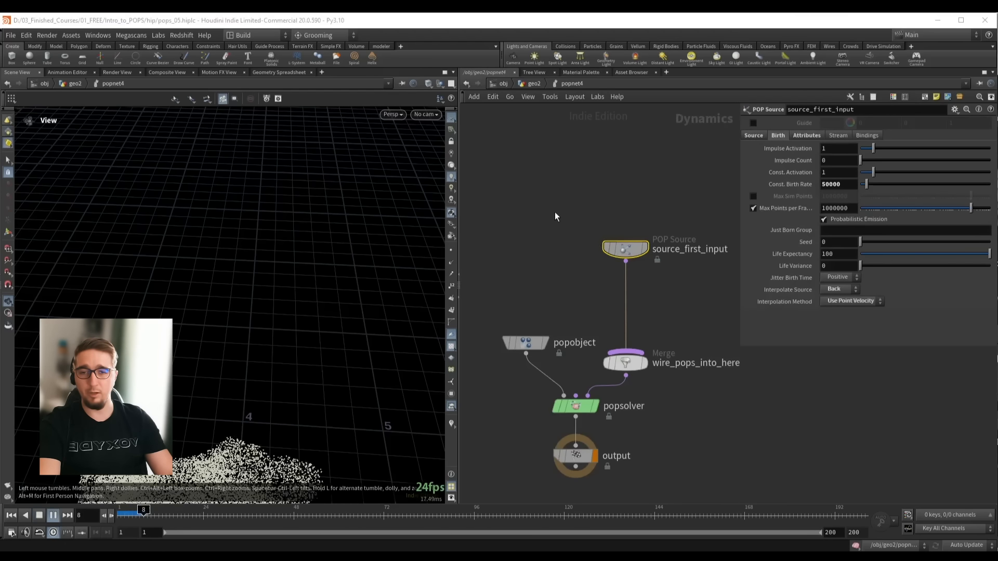
scroll(256, 229, "down", 3)
left_click_drag(256, 229, 260, 206)
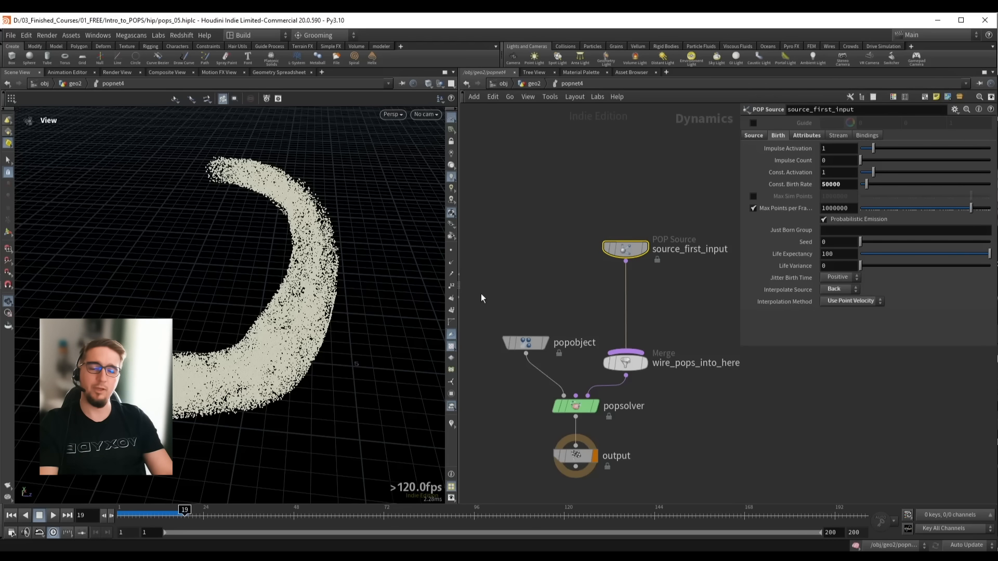
left_click_drag(308, 260, 312, 254)
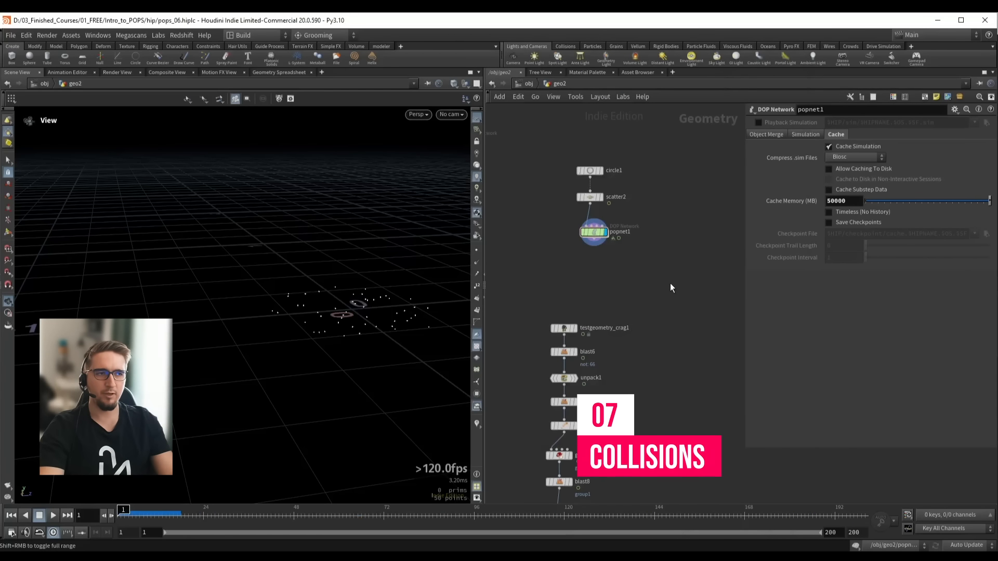
Create a new polygon Circle in free space beside popnet1 and set its orientation to ZX Plane
middle_click_drag(642, 258, 599, 281)
middle_click_drag(661, 278, 630, 276)
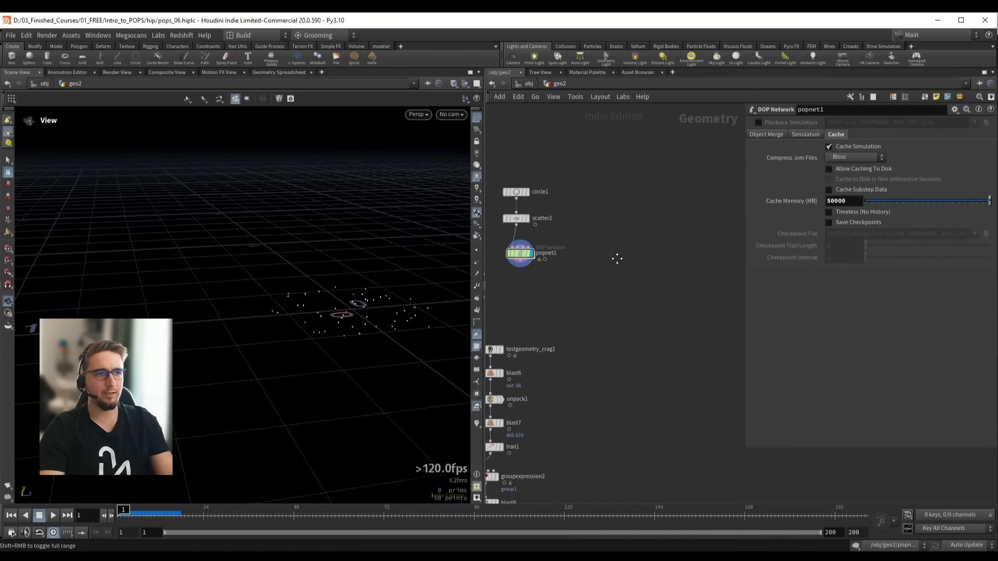
key("Tab")
type("cir")
key("Return")
key("Return")
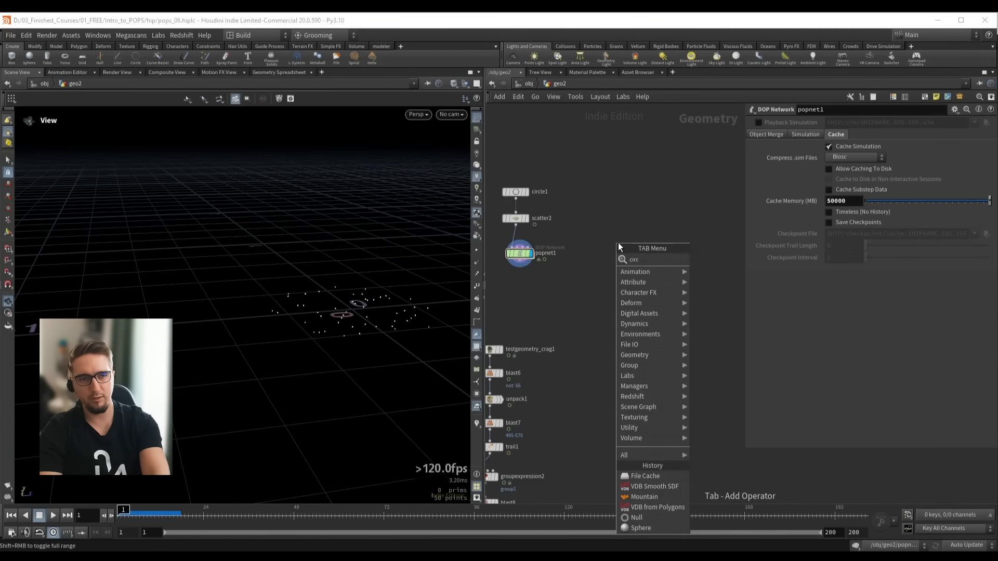
left_click_drag(618, 243, 650, 253)
middle_click_drag(435, 192, 298, 291, "alt")
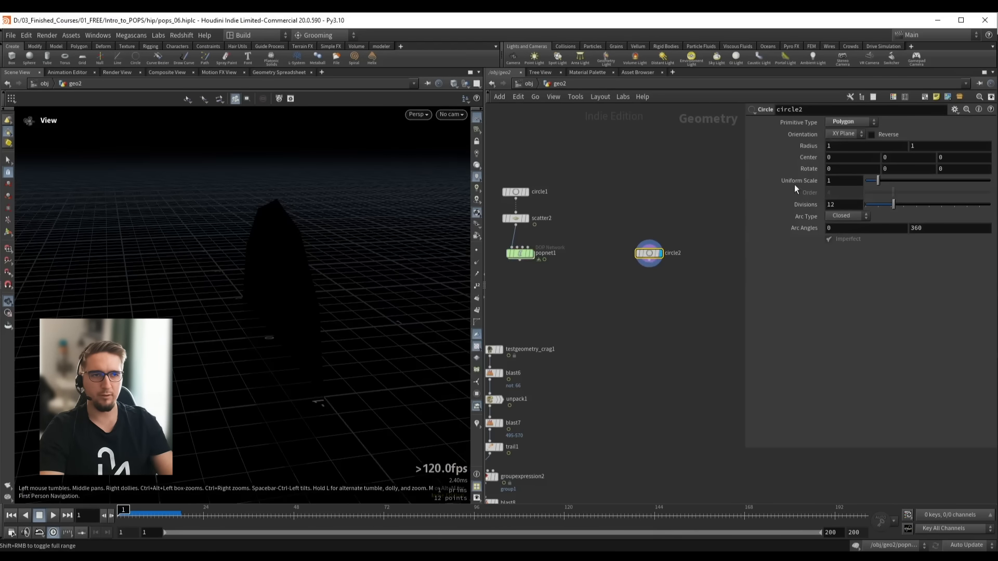
left_click(844, 133)
left_click(843, 156)
left_click_drag(312, 291, 243, 326, "alt")
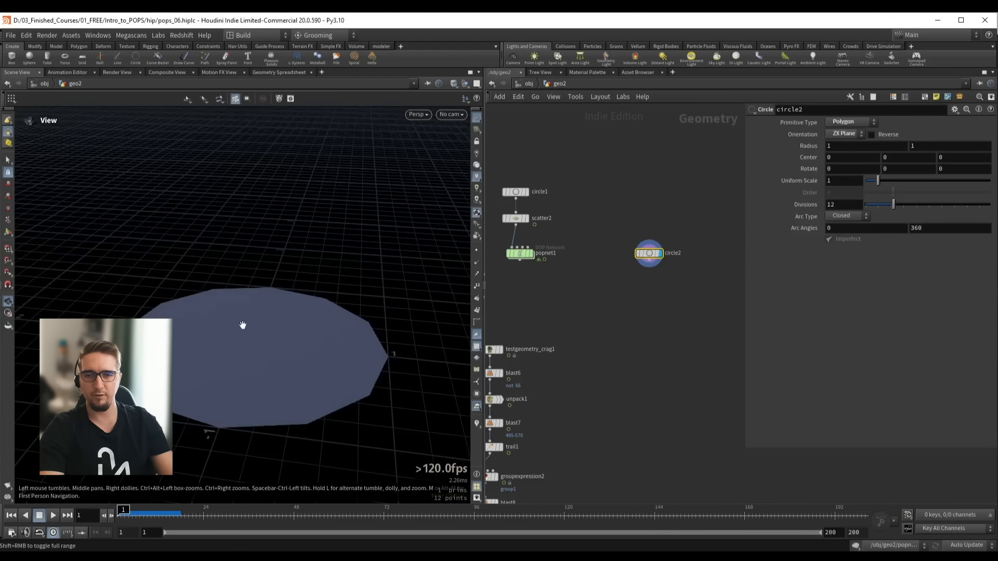
right_click_drag(243, 326, 281, 296, "alt")
middle_click_drag(280, 296, 299, 270, "alt")
Set circle2's Uniform Scale to 0.2 and its Divisions to 50
left_click_drag(849, 182, 810, 187)
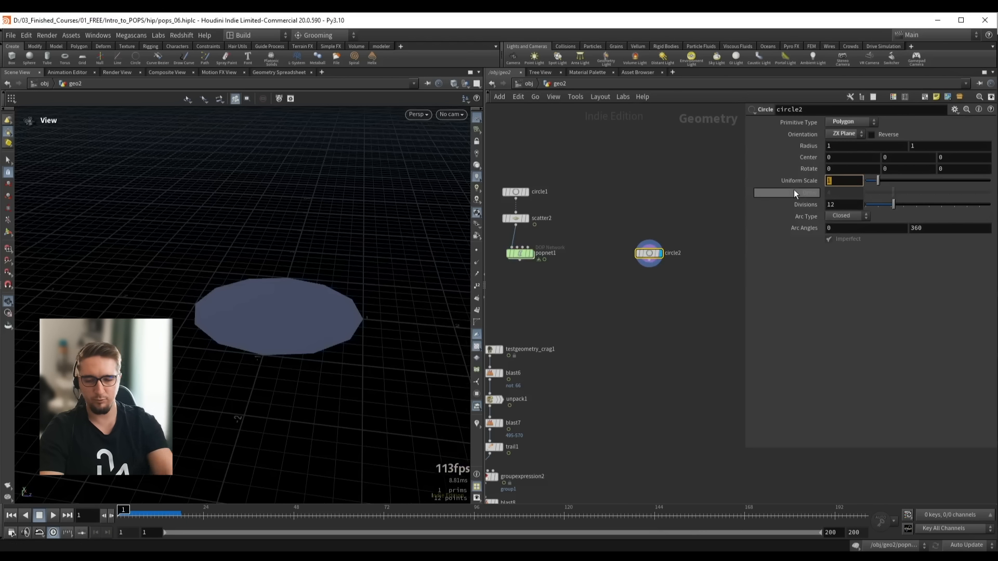
type(".2")
key("Return")
left_click_drag(900, 205, 990, 205)
scroll(272, 318, "up", 3)
middle_click_drag(660, 273, 615, 244)
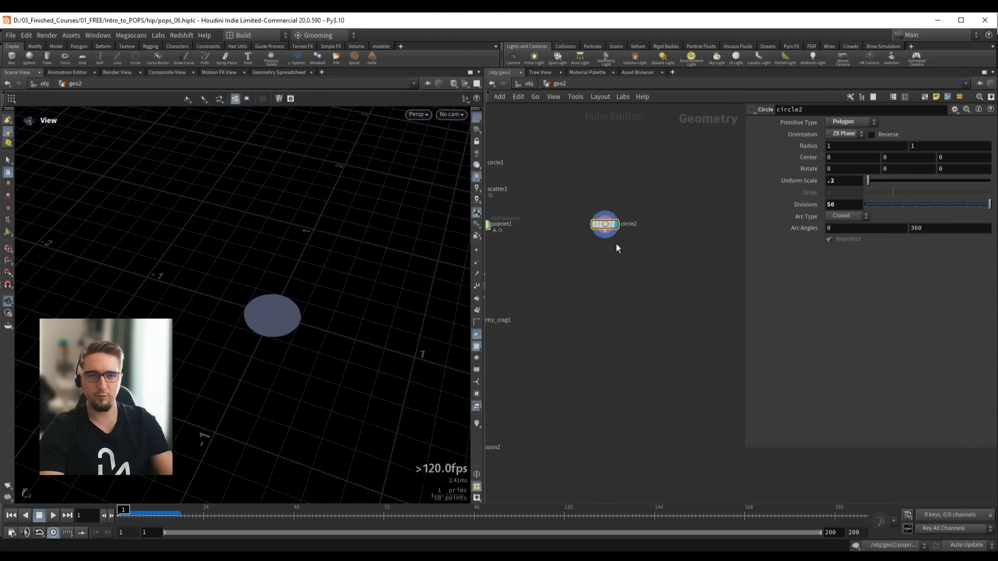
Append a Scatter node to circle2's output
left_click(605, 233)
key("Tab")
type("scat")
key("Return")
key("Return")
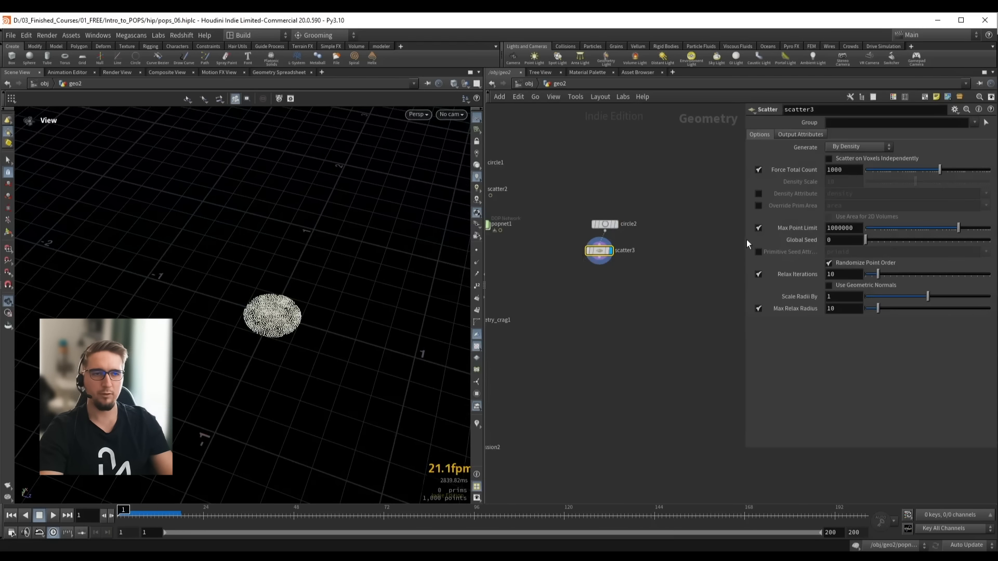
Disable Relax Iterations and Max Point Limit on scatter3, set Global Seed to $FF and play the animation to check the points
left_click(758, 274)
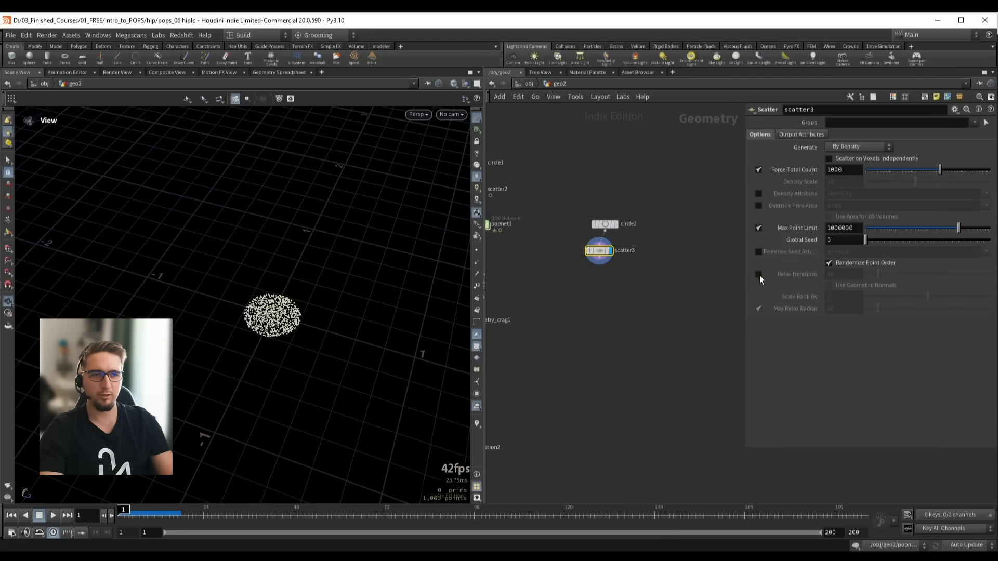
left_click(758, 228)
left_click(785, 241)
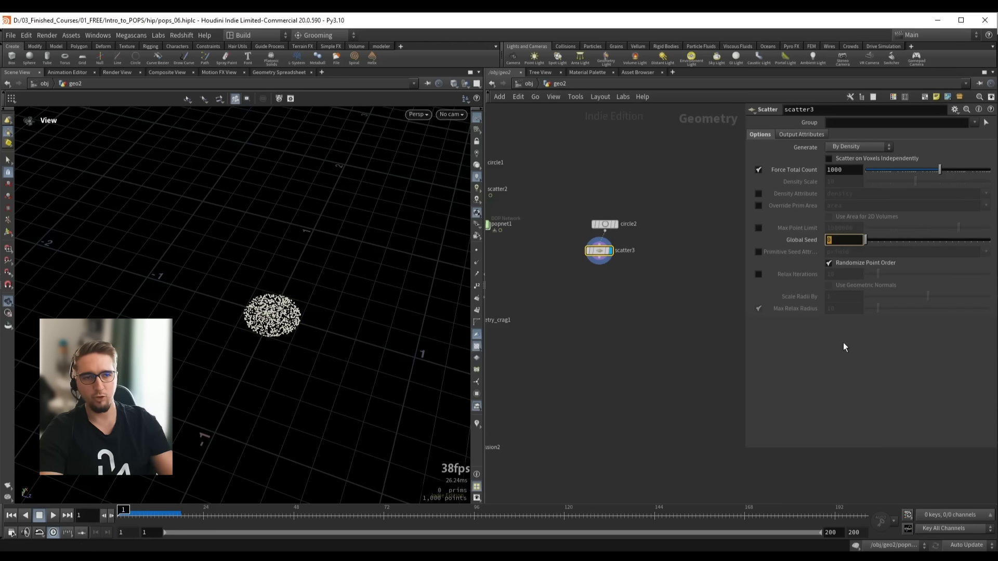
type("$FF")
key("Return")
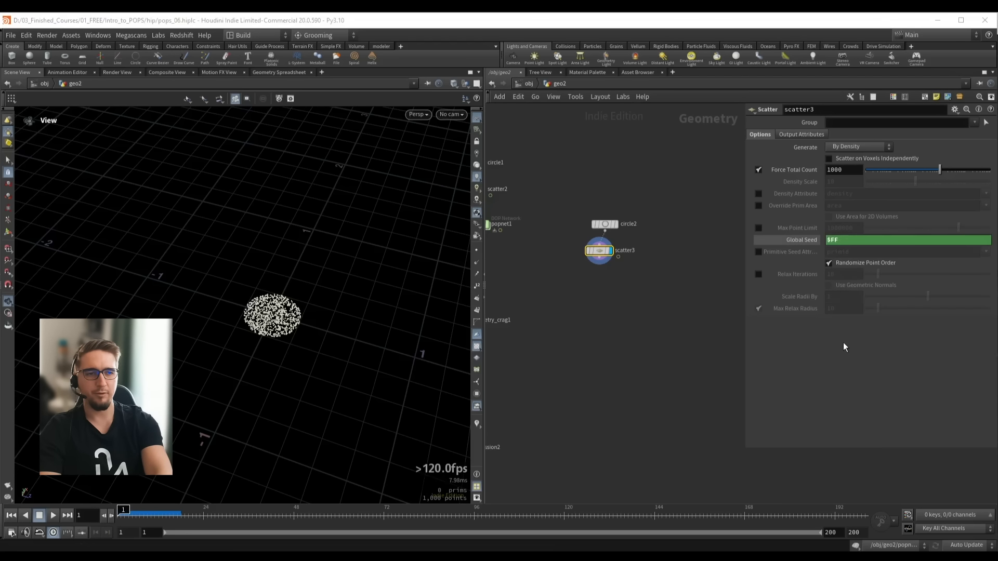
left_click_drag(317, 322, 271, 302)
key("Up")
key("l")
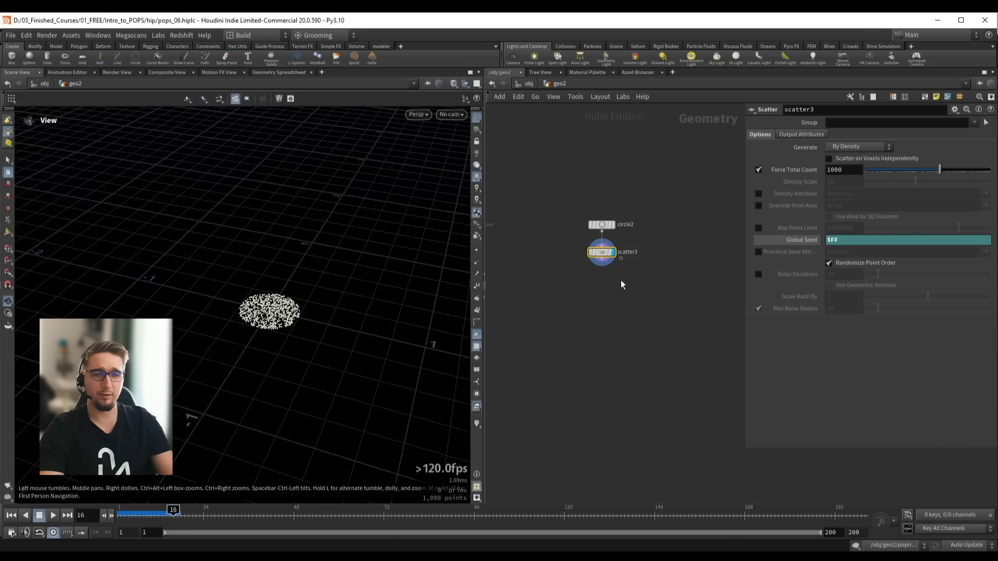
Append a Point Velocity node below scatter3
scroll(620, 280, "up", 1)
key("Tab")
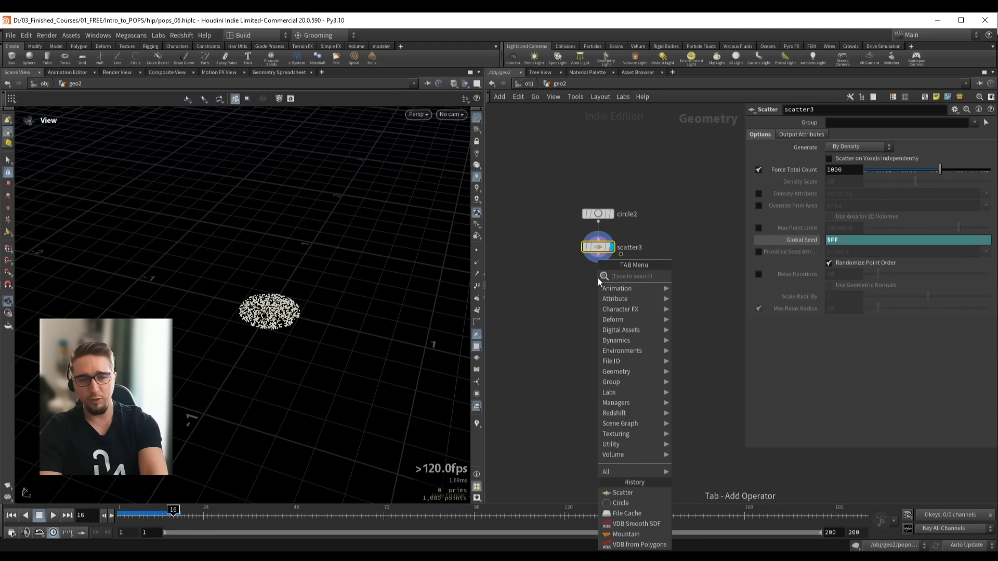
type("pointvel")
key("Return")
left_click(598, 278)
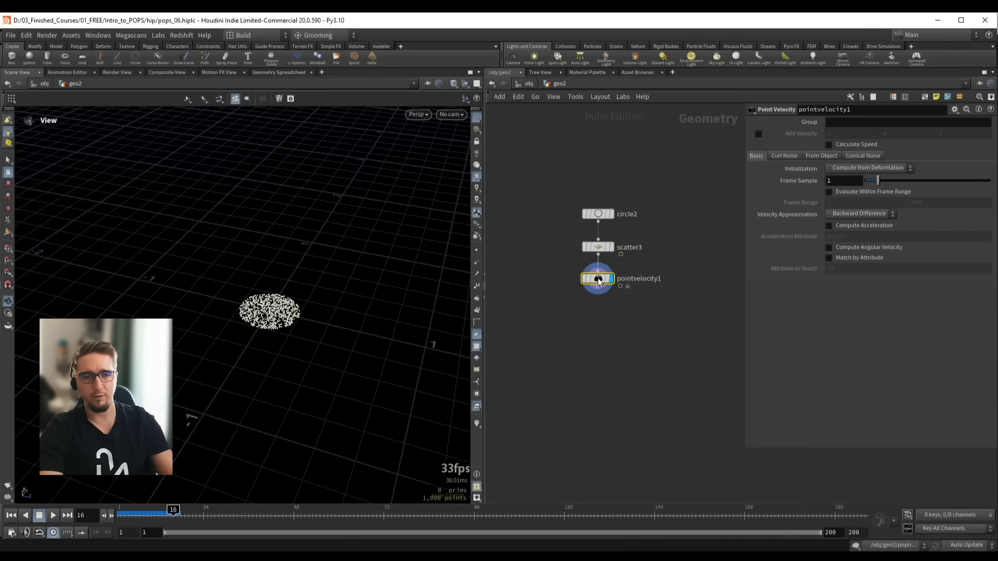
Set pointvelocity1's Initialization to Set to Value with a Y velocity of 1
left_click(841, 170)
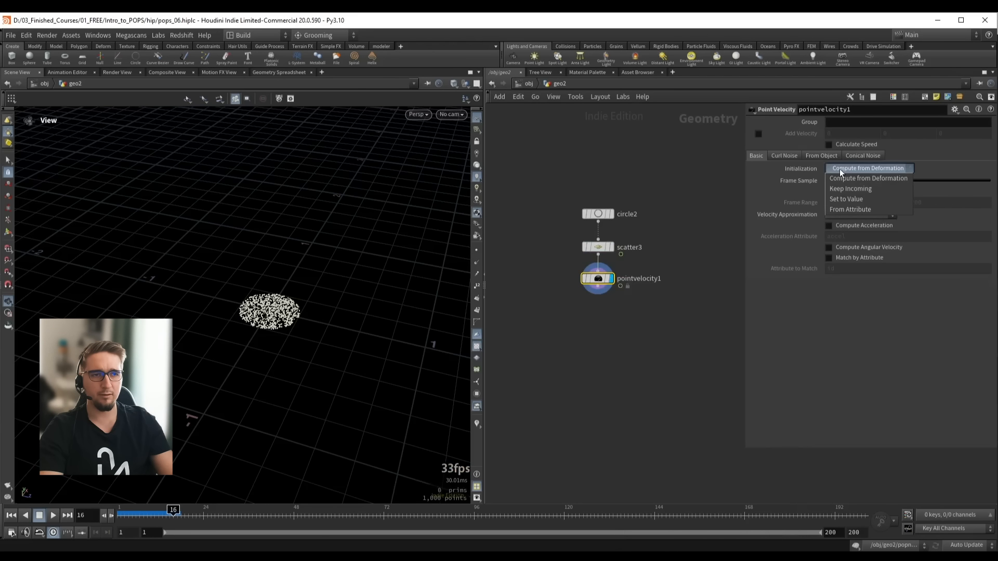
left_click(837, 197)
left_click(893, 180)
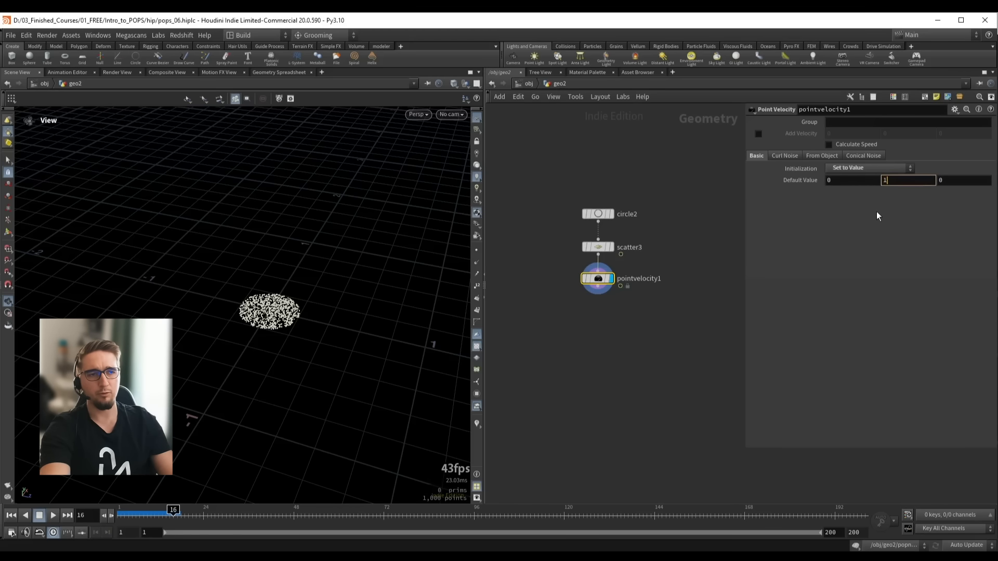
type("1")
key("Return")
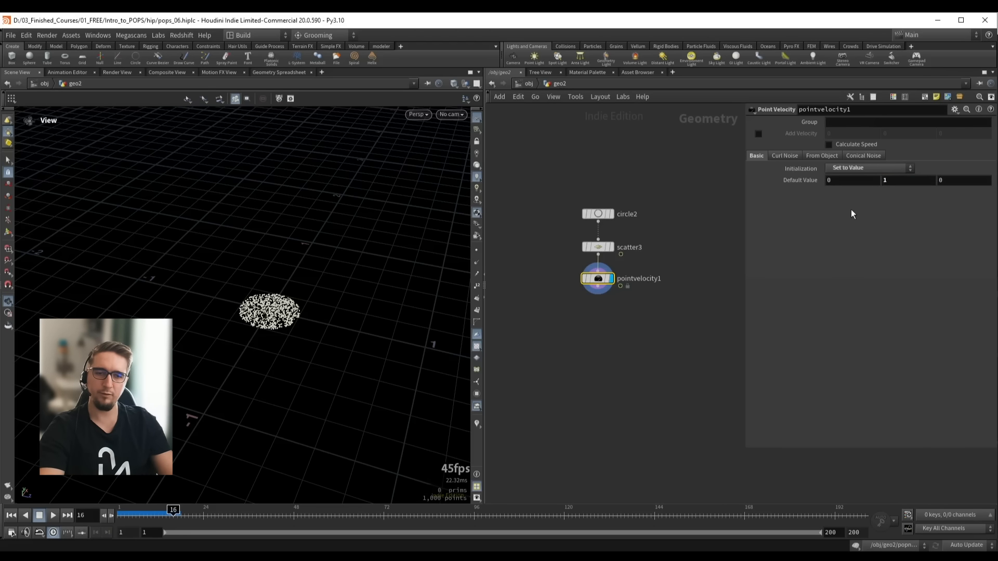
Display the points' velocity vectors in the viewport and view them from the side
left_click_drag(274, 300, 254, 289)
left_click(477, 424)
right_click_drag(254, 289, 251, 292)
left_click_drag(275, 312, 278, 297)
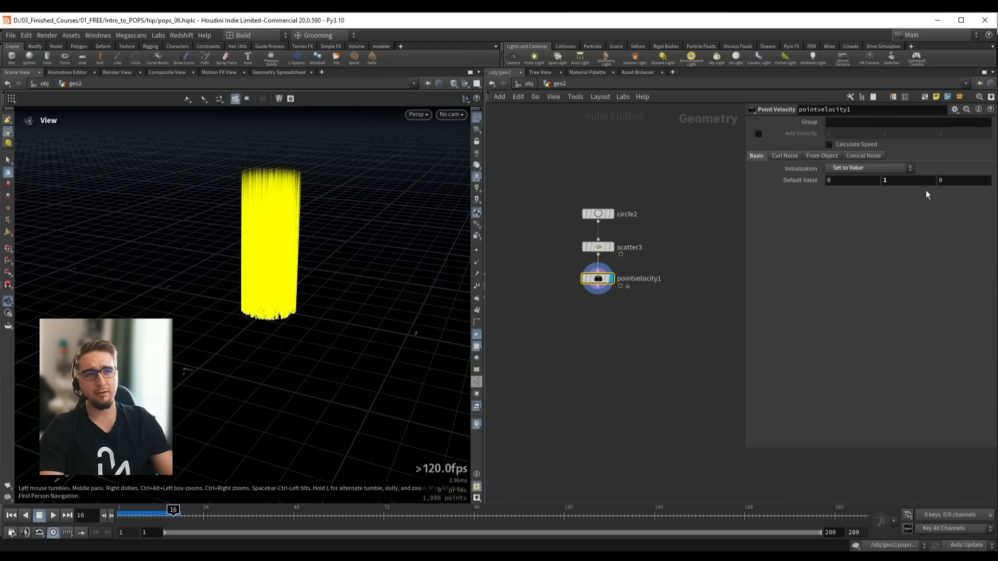
Try tilting the emission by raising the X component of Default Value, and reset that component to 0
middle_click_drag(852, 182, 855, 182)
left_click_drag(851, 181, 809, 180)
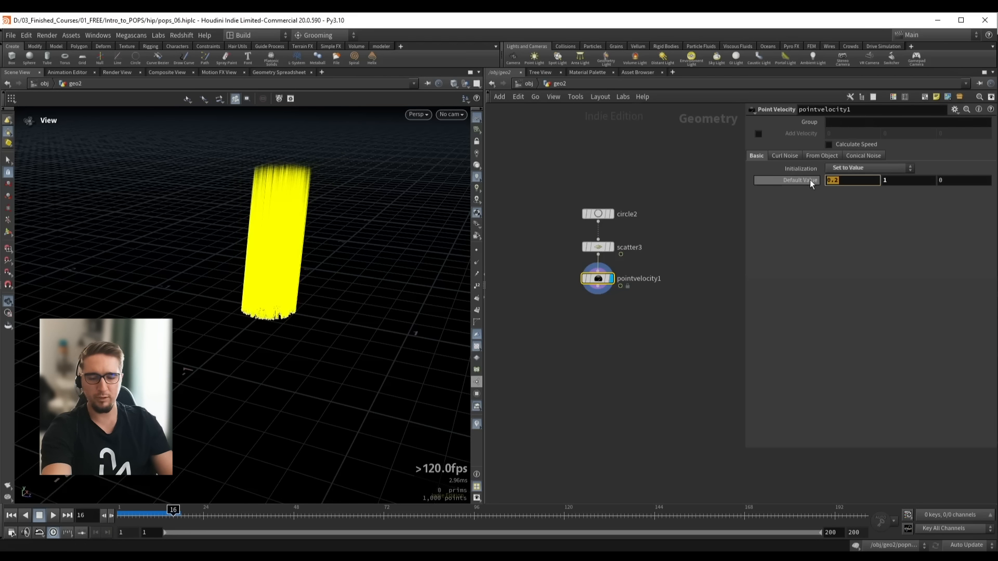
type("0")
key("Return")
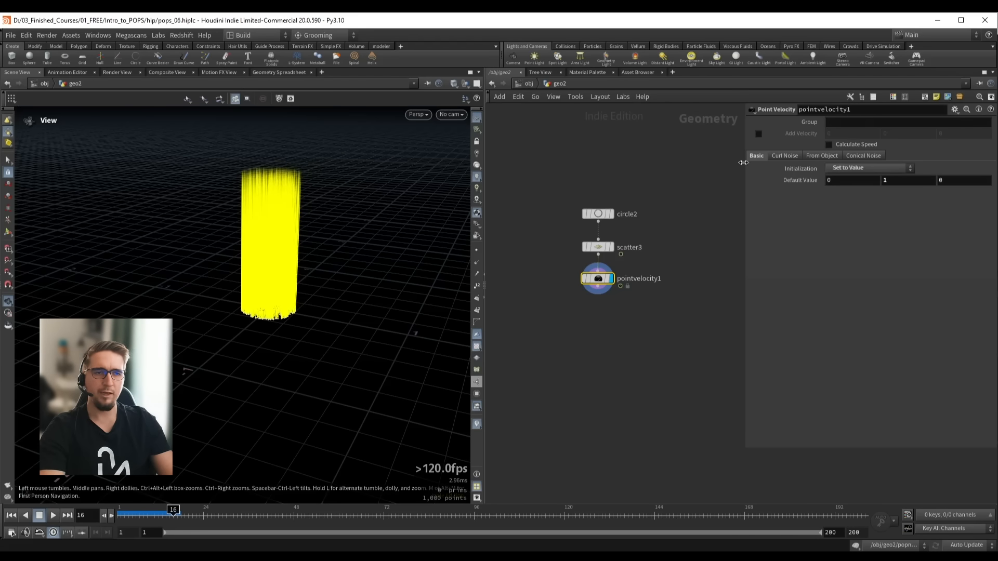
Add curl noise to pointvelocity1 with Scale 0.17, Swirl Size 0.38 and Grain 0.59
left_click(787, 157)
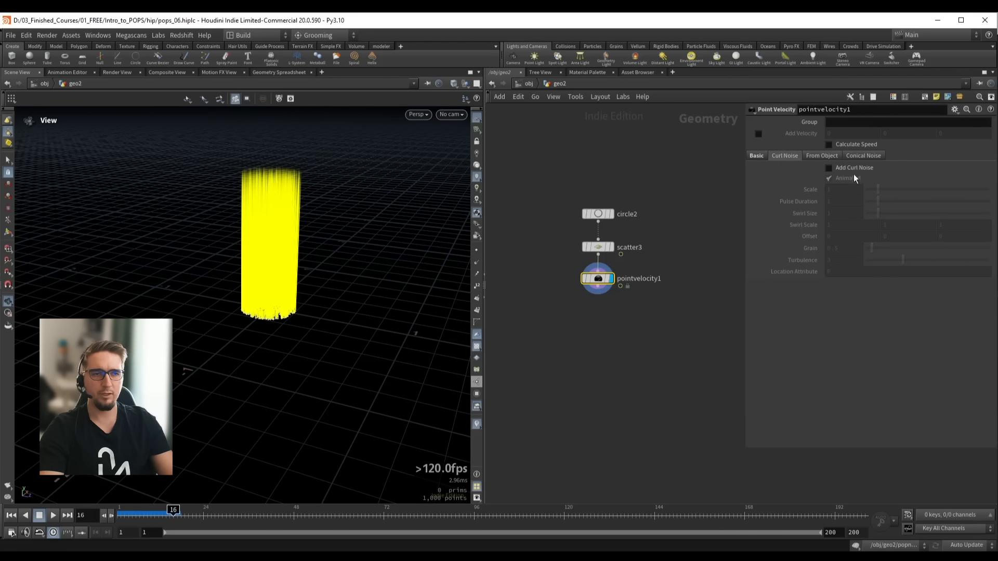
left_click(840, 168)
left_click_drag(301, 233, 264, 283)
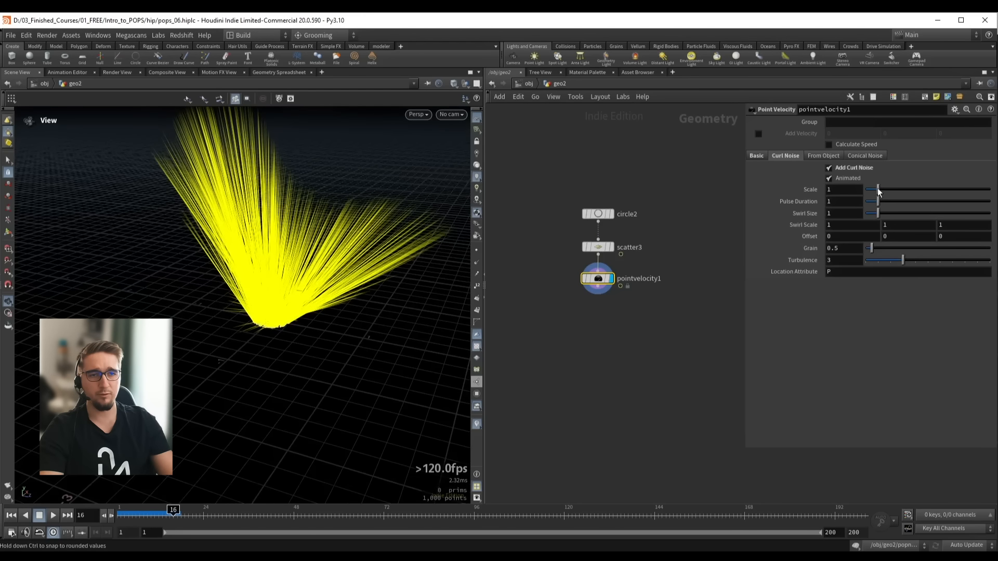
left_click_drag(877, 188, 871, 213)
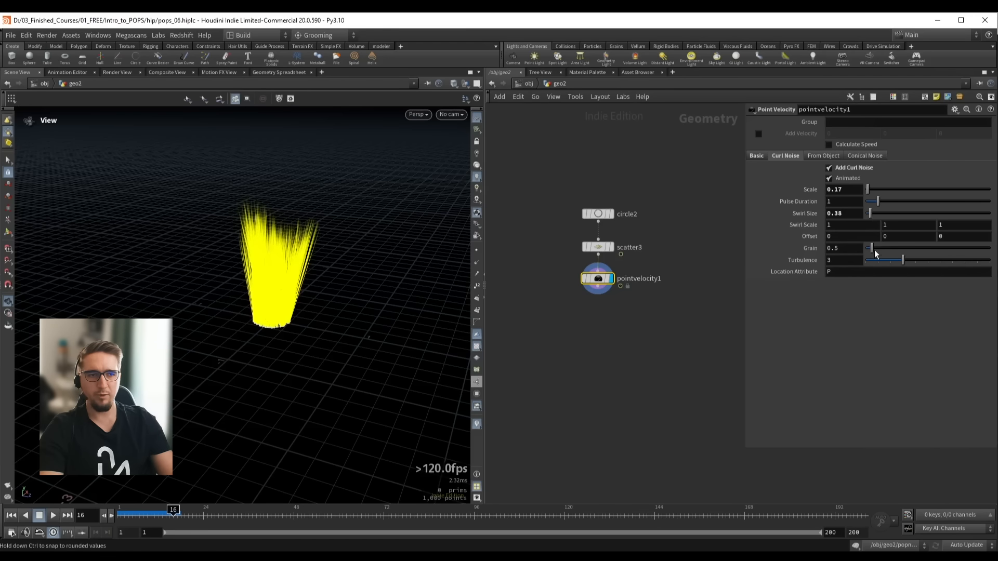
left_click_drag(872, 248, 872, 253)
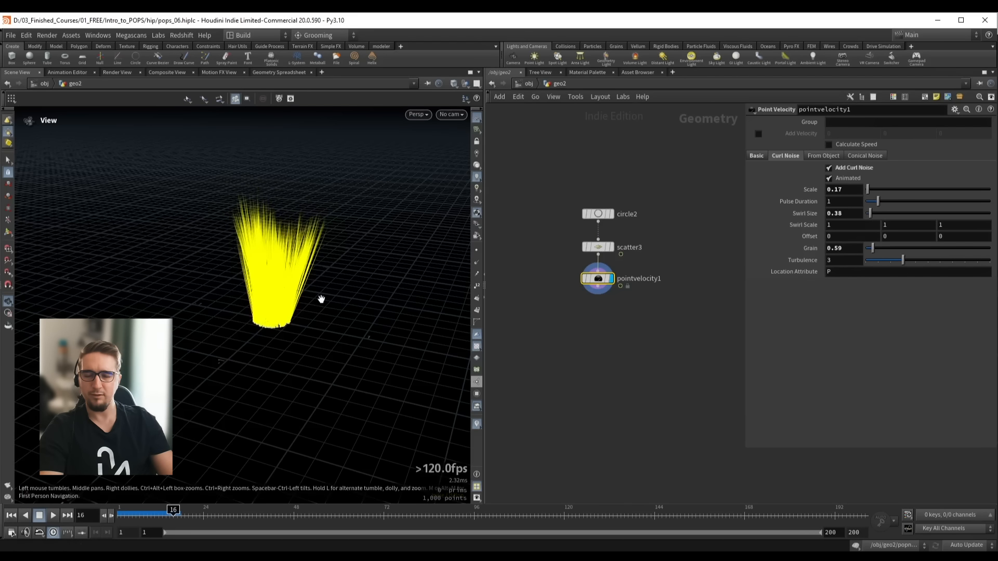
left_click_drag(313, 298, 267, 297)
Play the animation to check the curl noise, switch its Animated option off and on, replay, and return to frame 1
mouse_move(599, 291)
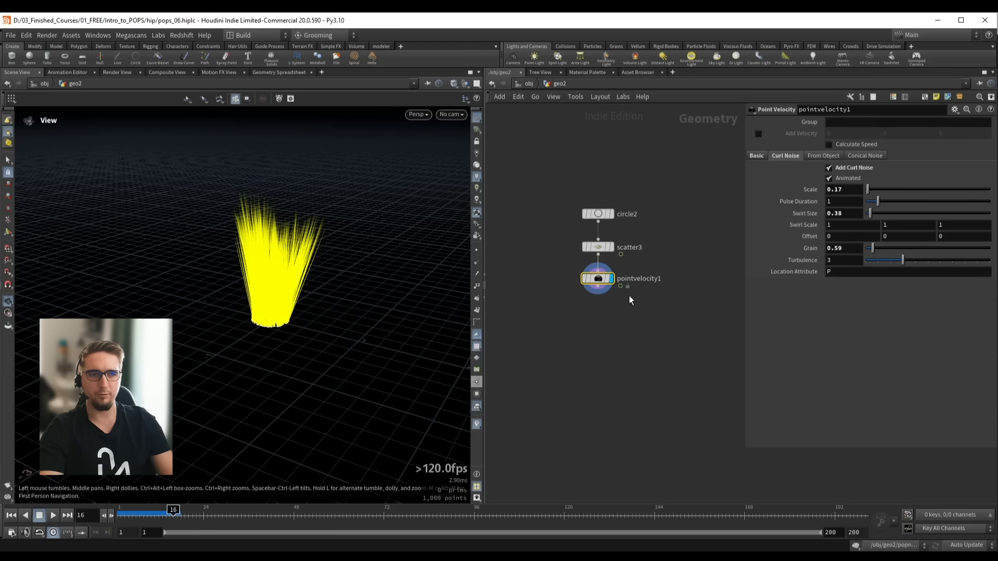
key("Up")
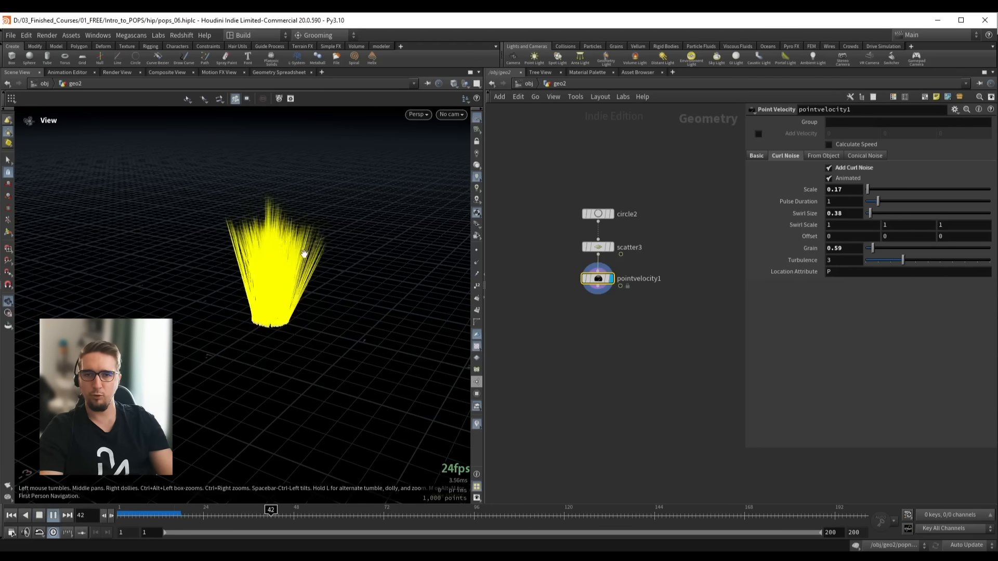
key("Down")
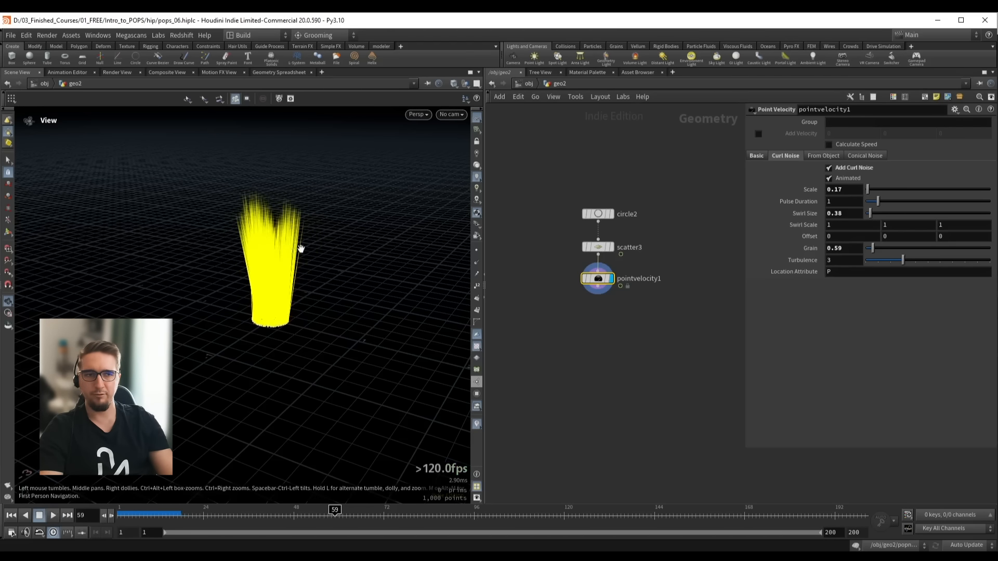
left_click(843, 181)
left_click(860, 179)
key("Up")
key("ctrl+Up")
key("Up")
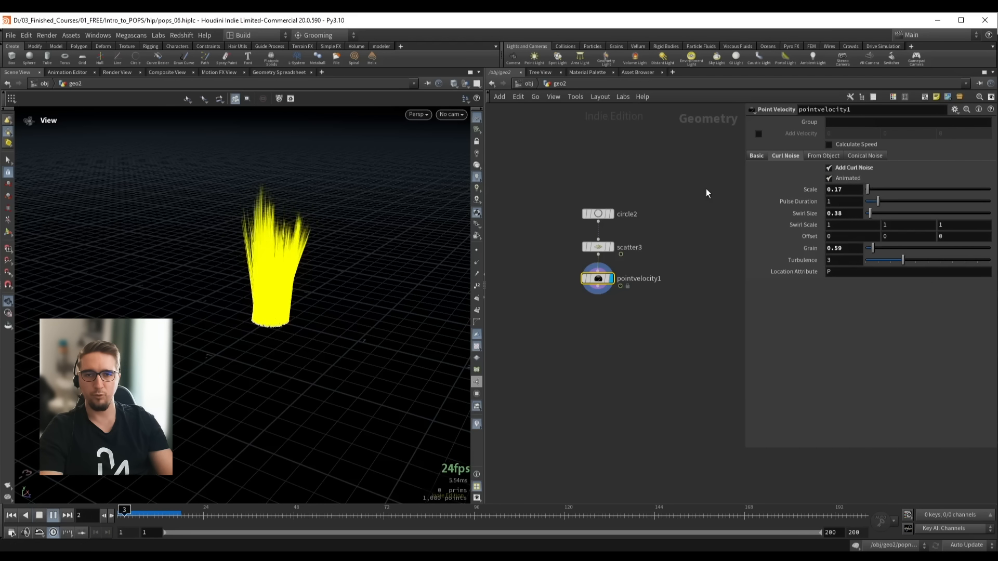
key("Down")
key("ctrl+Up")
scroll(601, 319, "up", 2)
left_click_drag(585, 296, 679, 241)
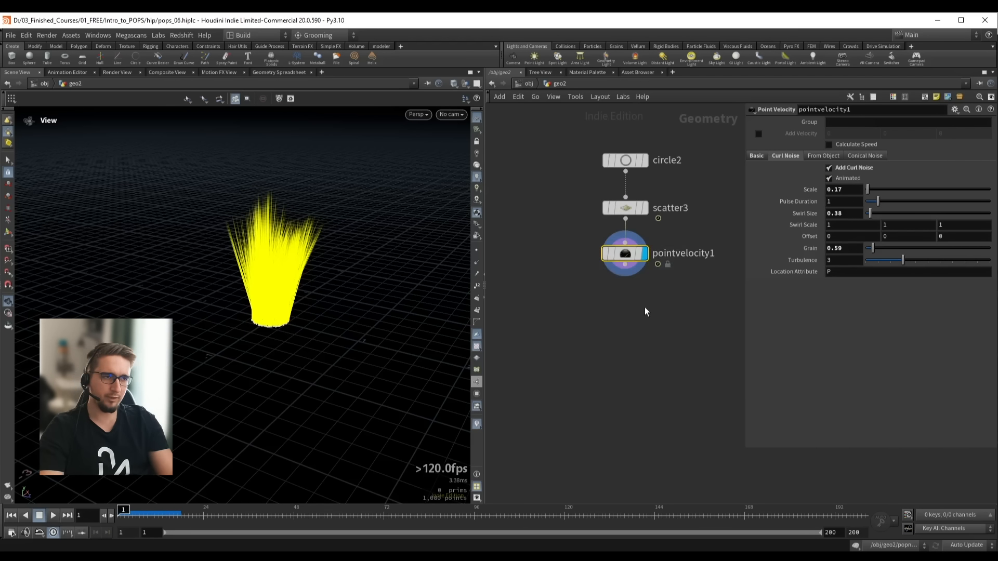
scroll(645, 309, "down", 2)
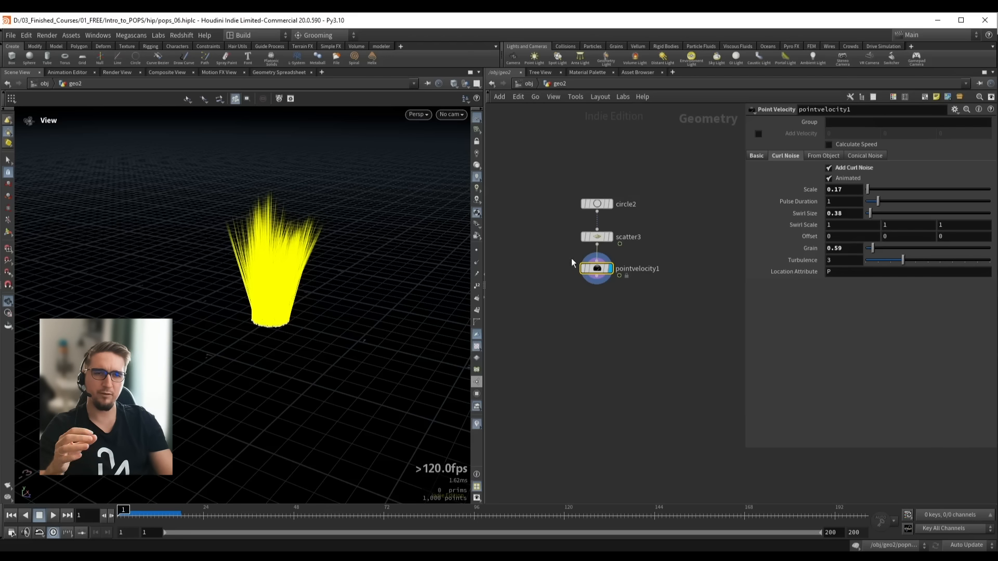
left_click_drag(548, 318, 662, 262)
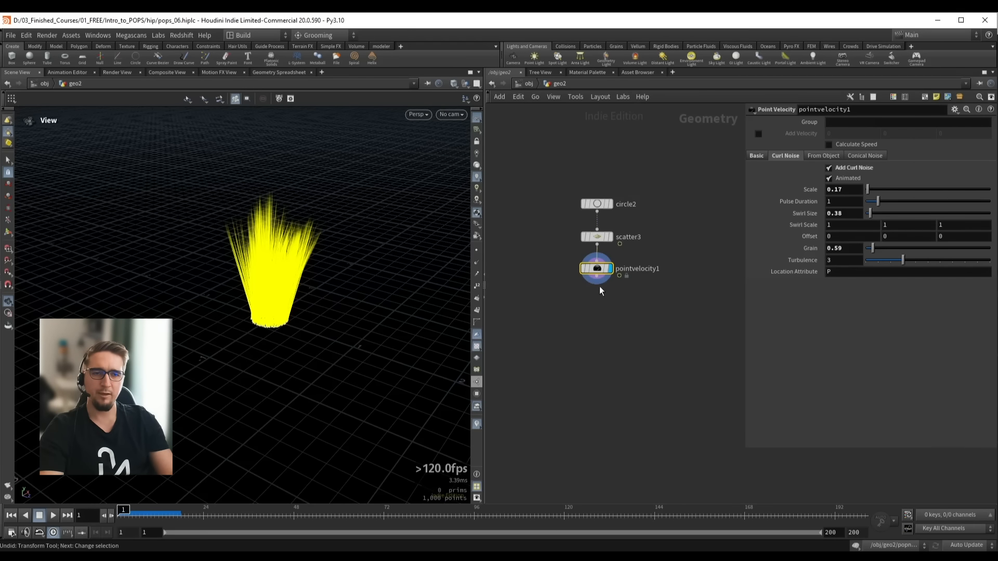
Append a Transform node below pointvelocity1
key("Tab")
type("tr")
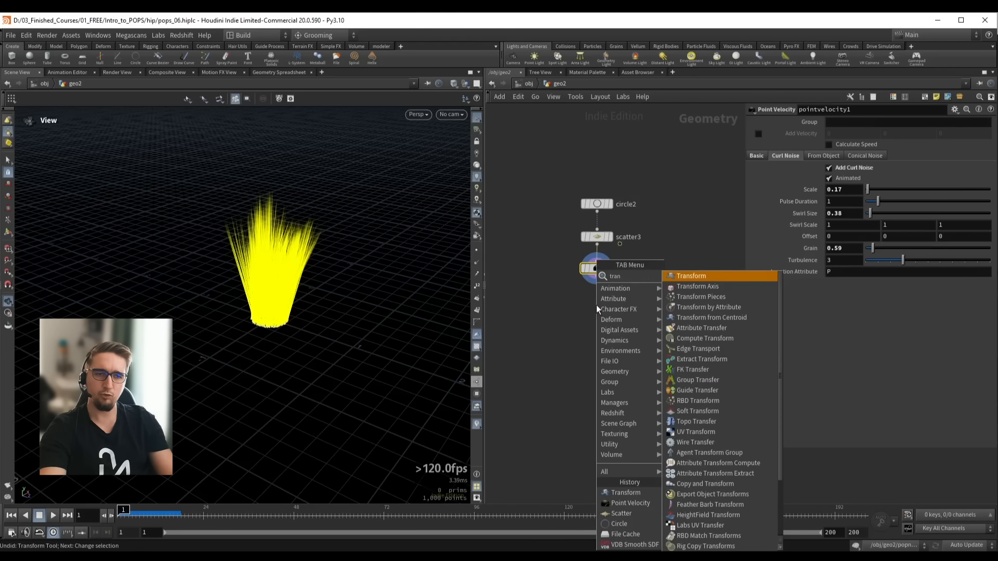
key("Return")
left_click(597, 304)
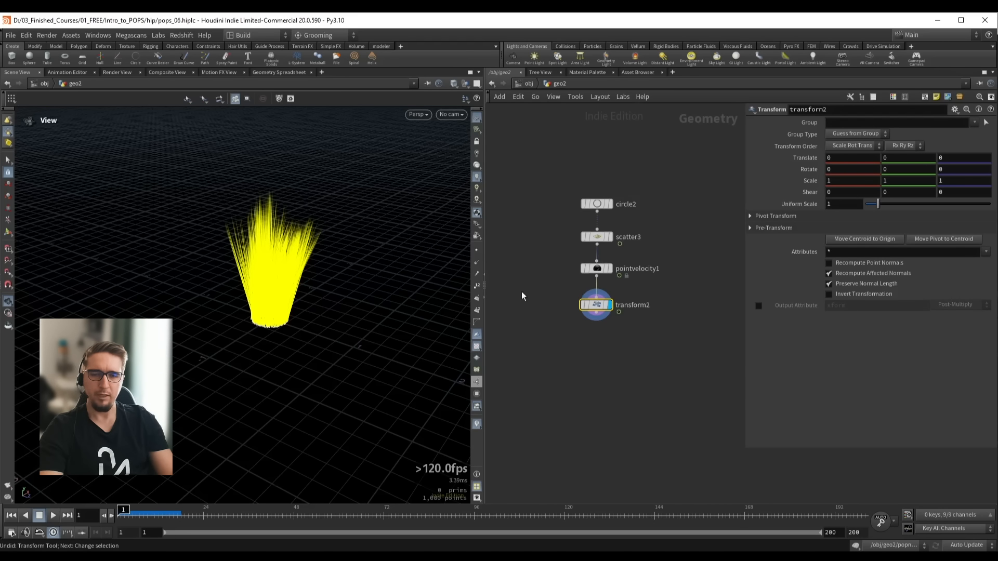
Move the emitter points with transform2 to about 0.17, 0.84, -0.47 and rotate them about 39° around X
key("Return")
scroll(289, 324, "down", 3)
left_click_drag(289, 325, 248, 263, "alt")
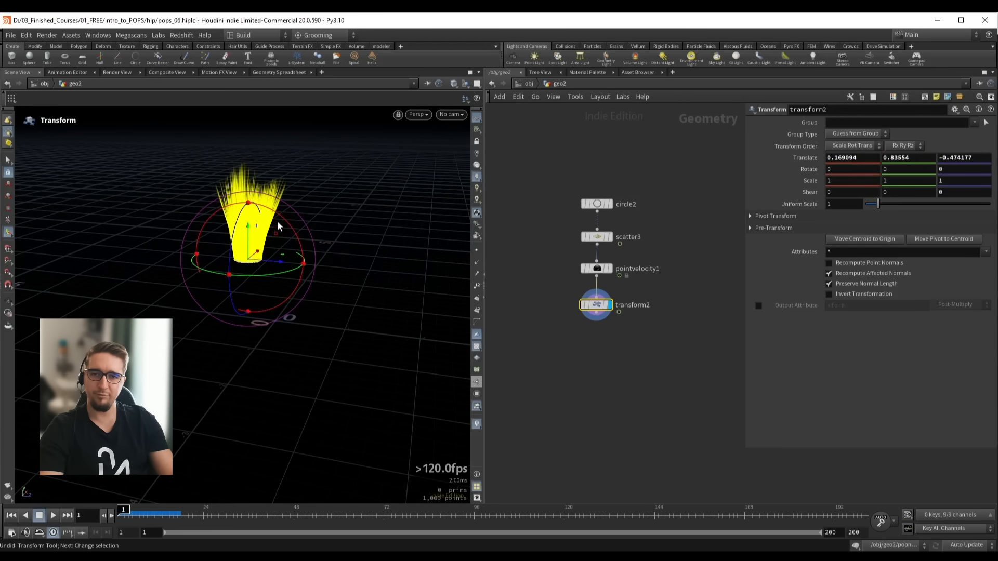
left_click_drag(273, 210, 312, 280)
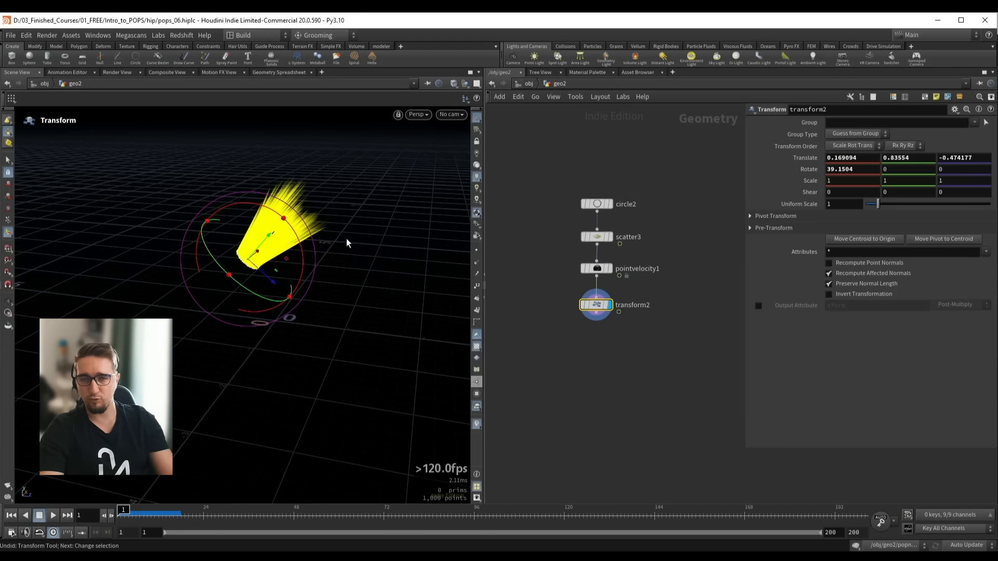
Stretch the emitter along Y with transform2 to a scale of about 2.09, and reduce it to about 1.22
left_click_drag(347, 243, 291, 276)
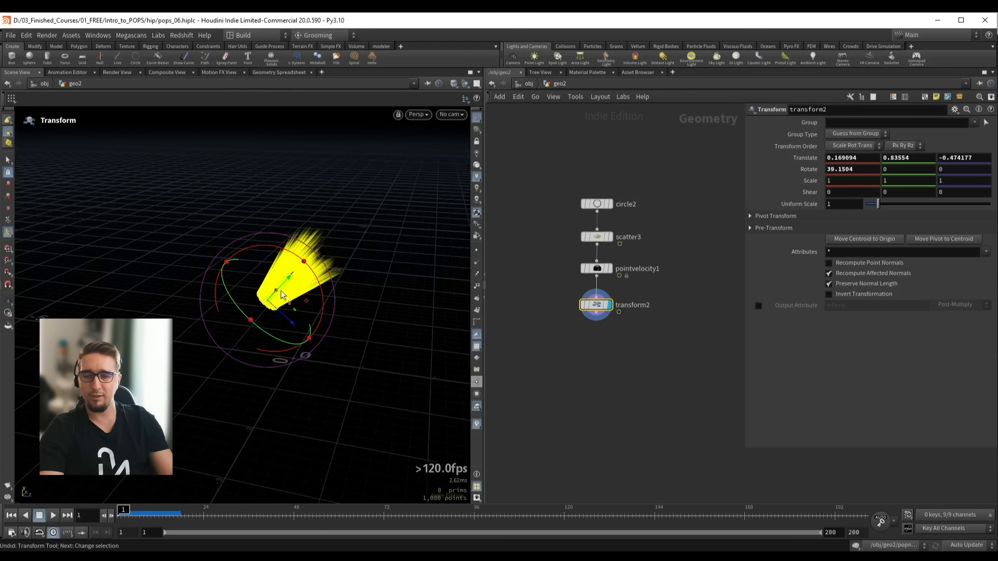
key("Escape")
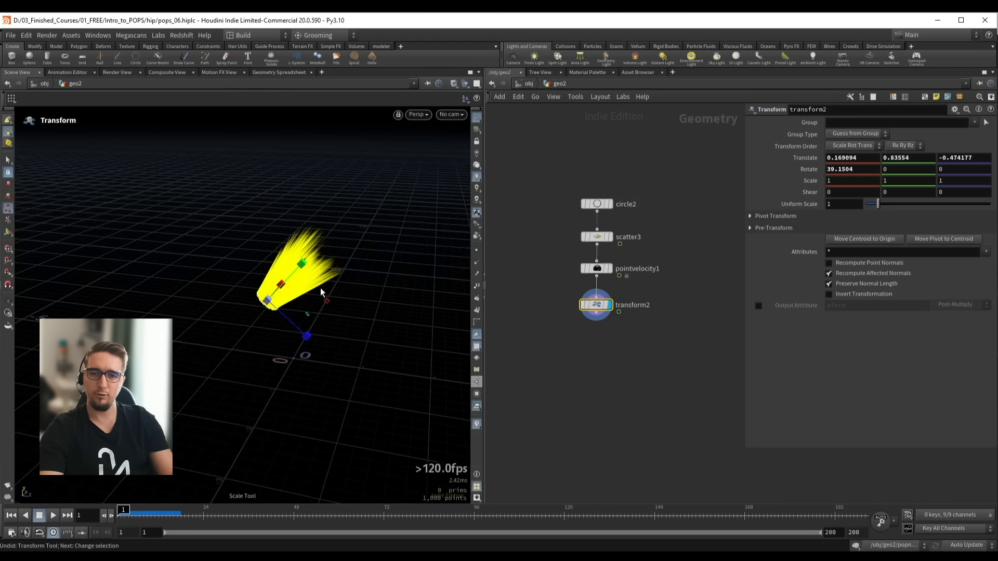
left_click_drag(319, 273, 323, 300)
key("Return")
left_click_drag(313, 266, 362, 232)
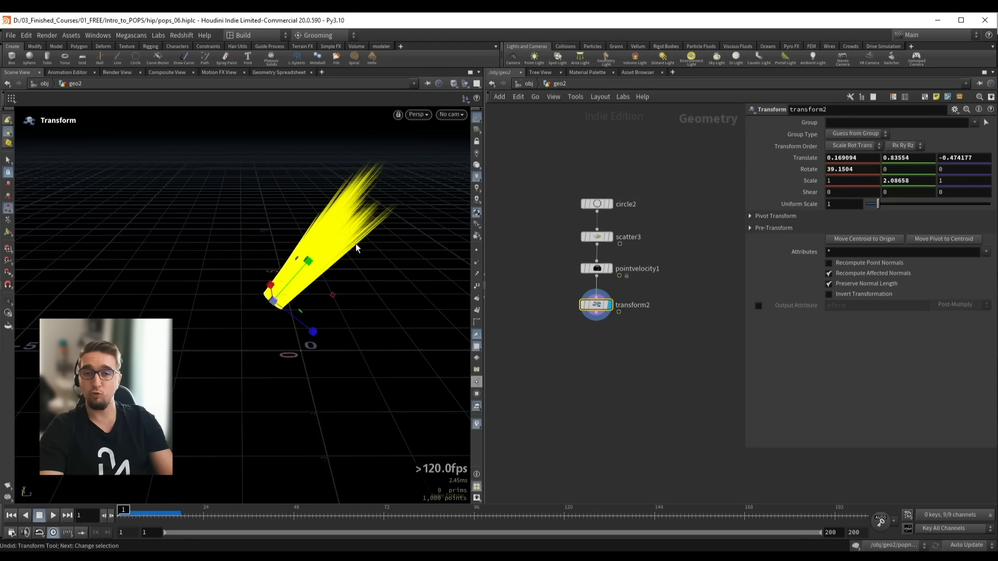
right_click_drag(356, 246, 345, 276, "alt")
middle_click_drag(345, 276, 312, 291, "alt")
left_click_drag(286, 278, 274, 302)
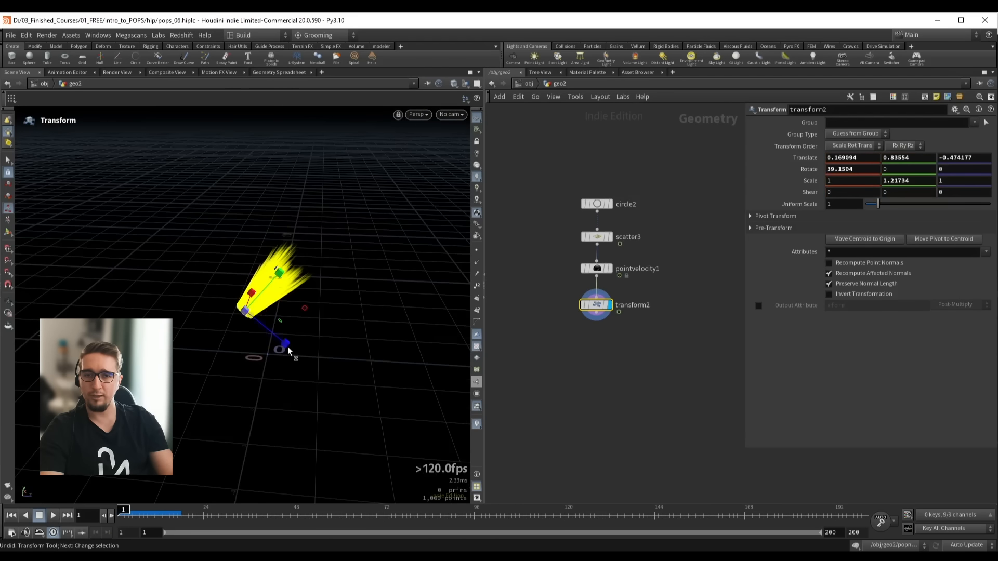
mouse_move(288, 348)
left_mouse_down()
mouse_move(422, 410)
mouse_move(286, 332)
left_mouse_up()
key("ctrl+z")
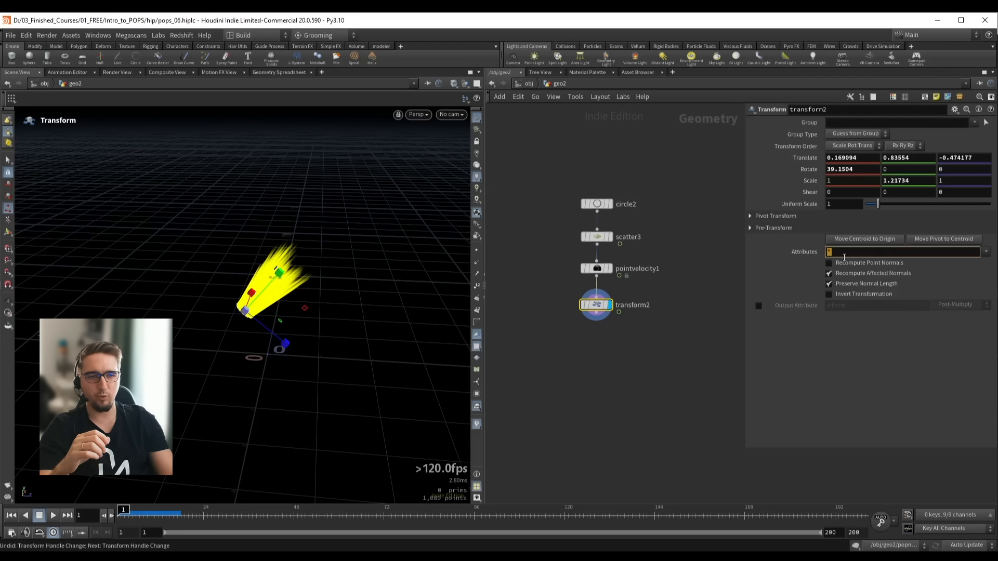
Limit transform2's Attributes to P and rotate the emitter to about -1.3° around X
left_click(847, 328)
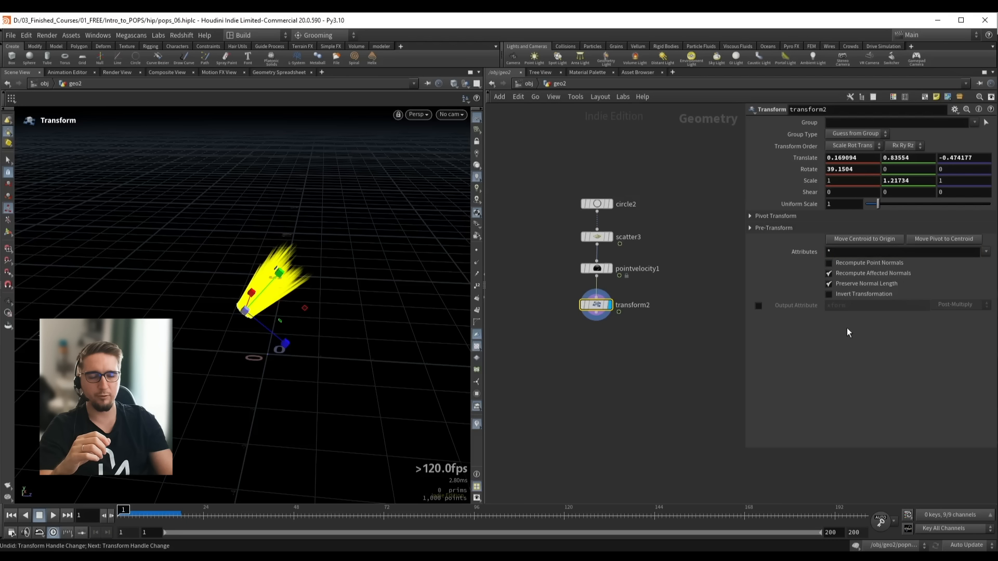
left_click(835, 252)
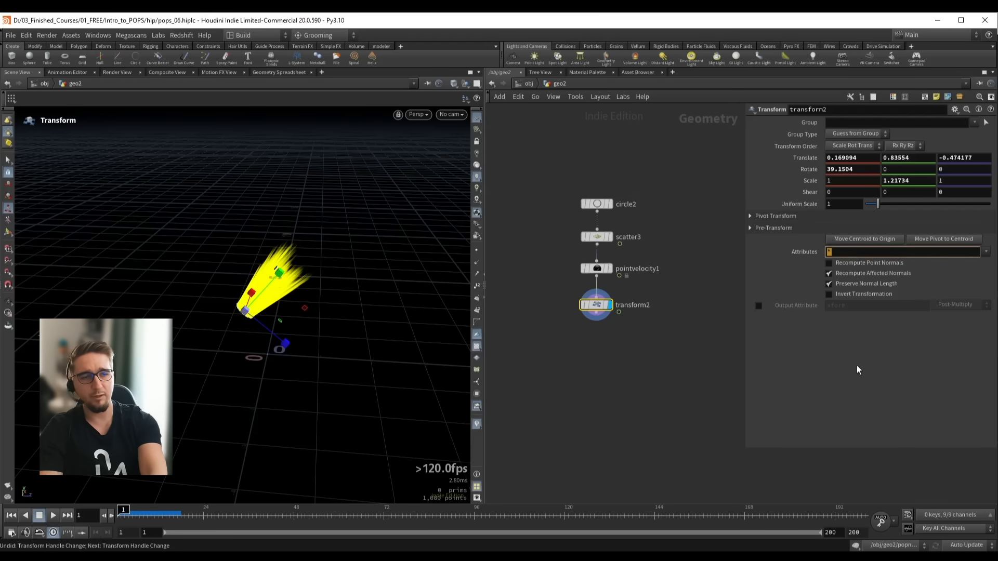
type("P")
key("Return")
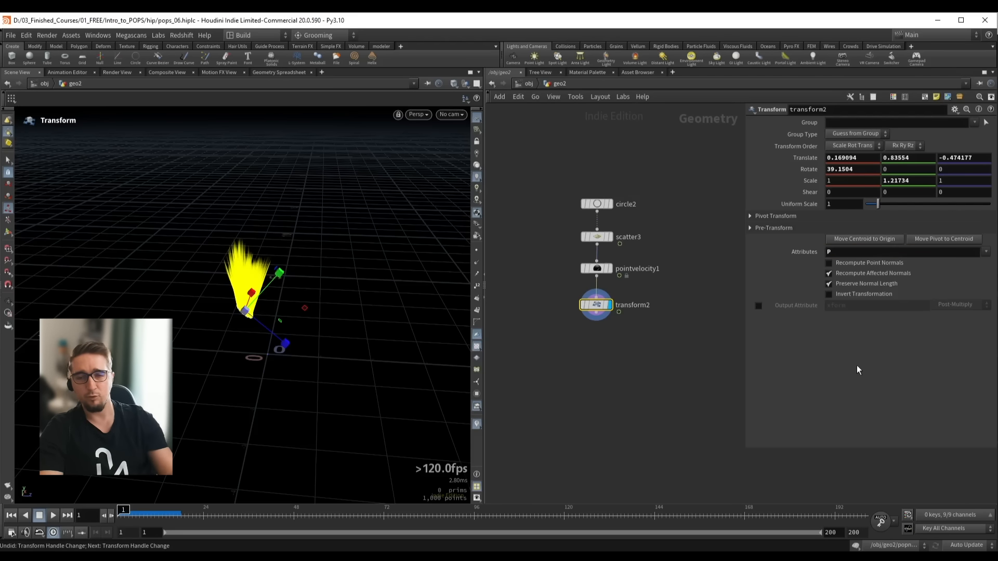
right_click_drag(303, 302, 376, 274, "alt")
key("t")
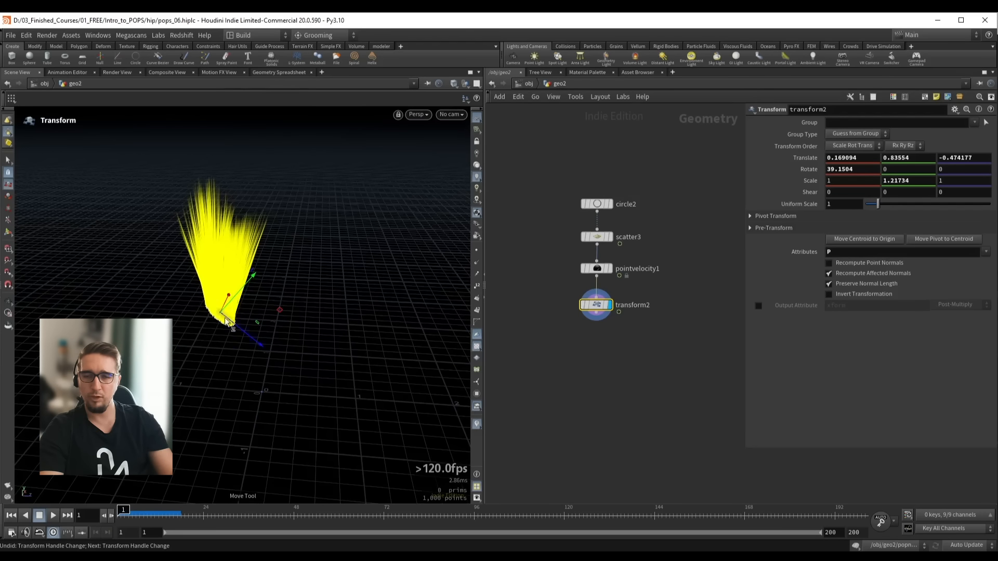
key("e")
key("r")
left_click_drag(254, 271, 214, 272)
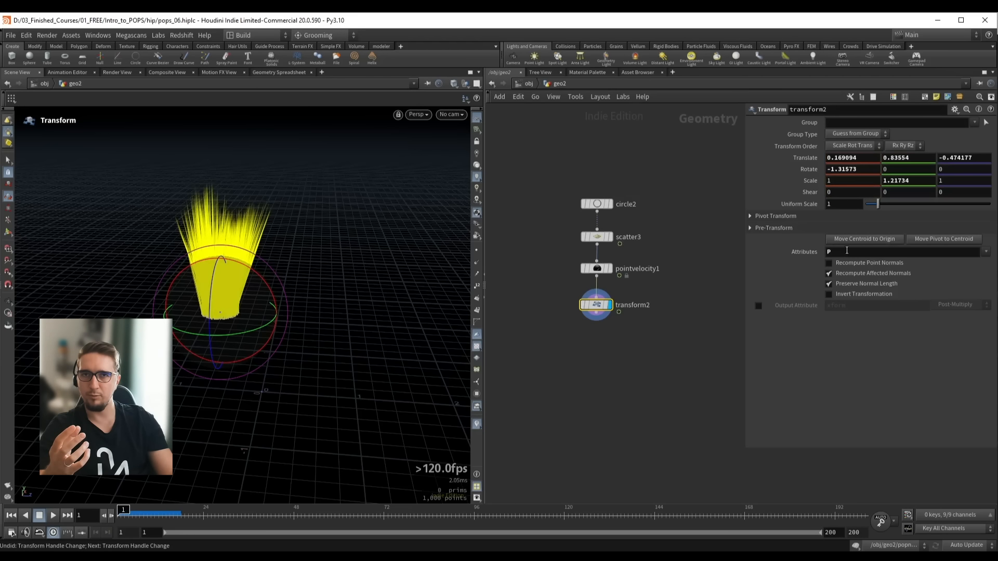
Set transform2's Attributes back to * and rotate the emitter to about 9.8° around X
left_click_drag(842, 251, 820, 252)
type("*")
key("Return")
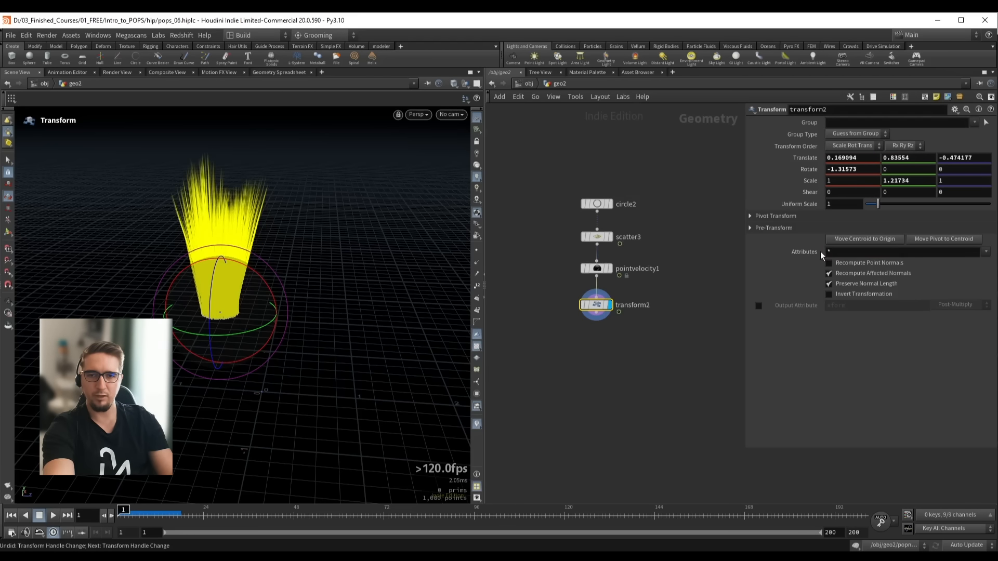
left_click_drag(301, 285, 260, 263)
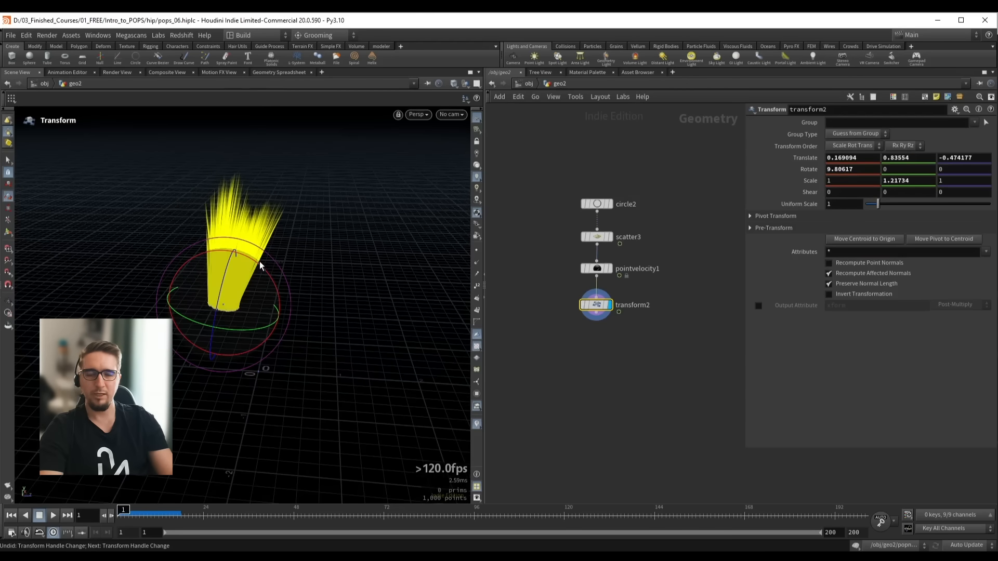
Set transform2's Y scale to 1 and reset its translation to 0 on all three axes
left_click(916, 179)
left_click_drag(917, 179, 881, 181)
type("1")
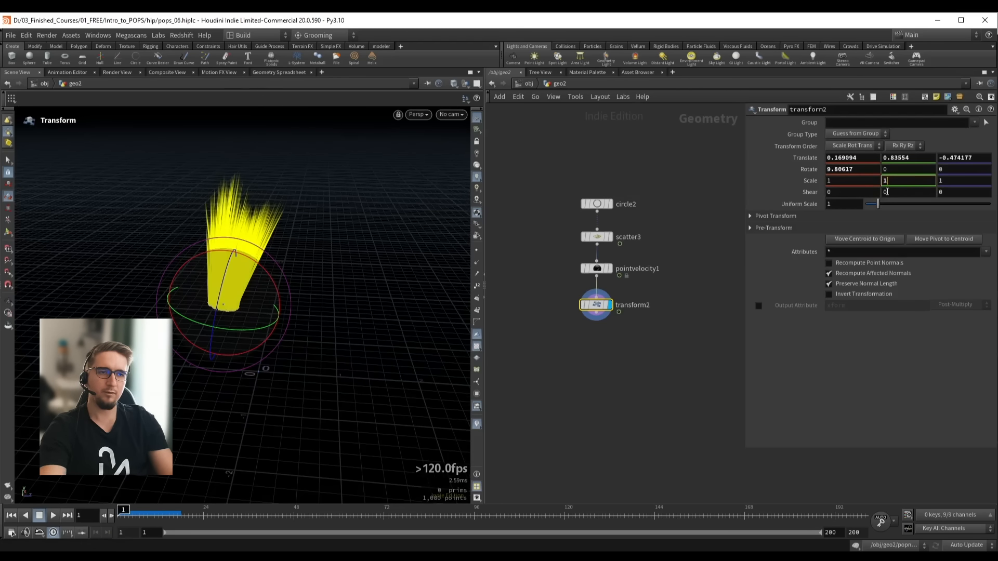
key("Return")
left_click_drag(252, 273, 291, 242)
middle_click(869, 158, "ctrl")
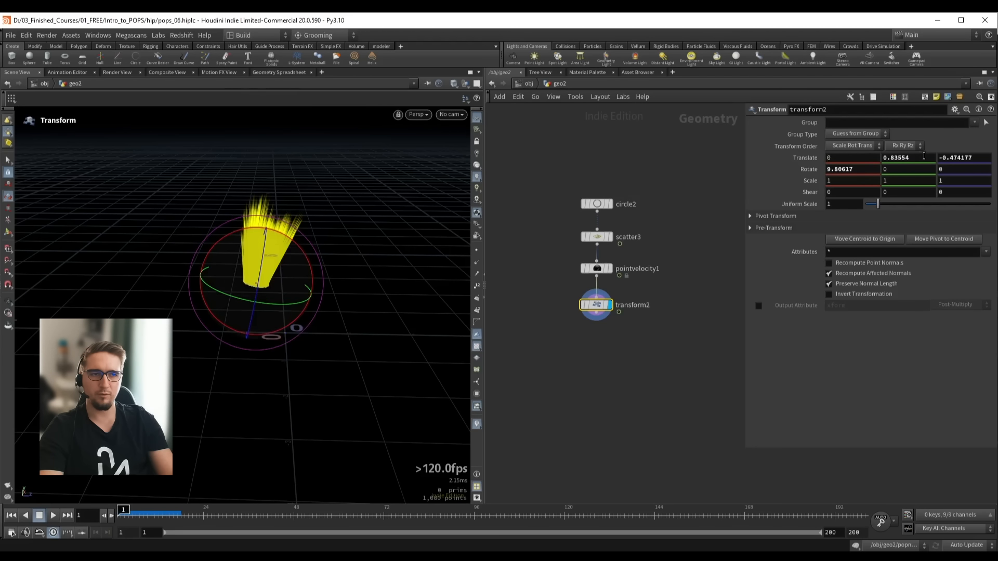
middle_click(924, 157, "ctrl")
middle_click(976, 158, "ctrl")
Move the emitter with transform2 to about -1.91 in Z and rotate it to about 87.7° around X
left_click_drag(332, 331, 218, 314, "alt")
key("t")
key("m")
key("m")
key("r")
right_click_drag(219, 314, 185, 303, "alt")
left_click_drag(186, 303, 176, 299)
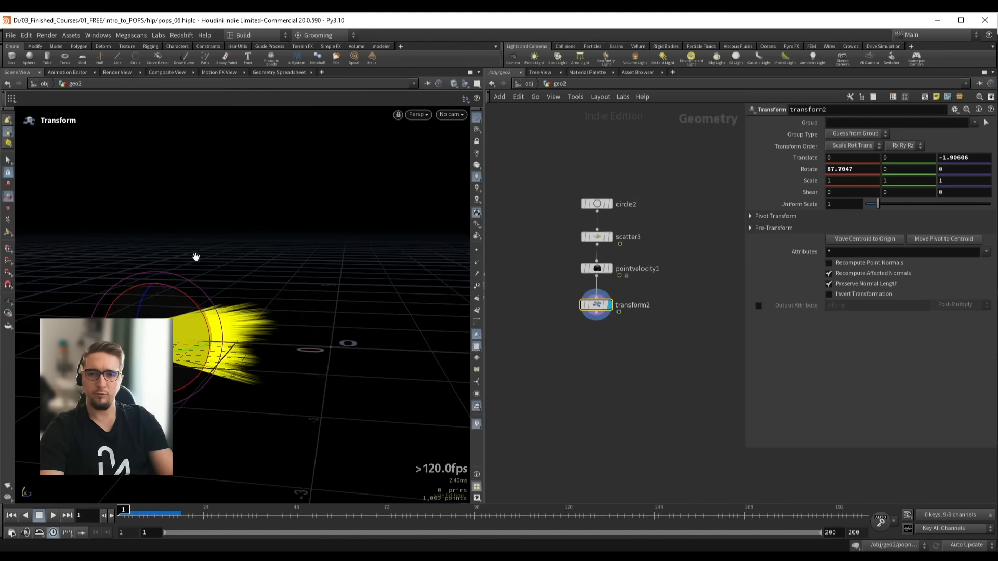
Hide the yellow point velocity trails in the viewport
left_click_drag(196, 258, 182, 285, "alt")
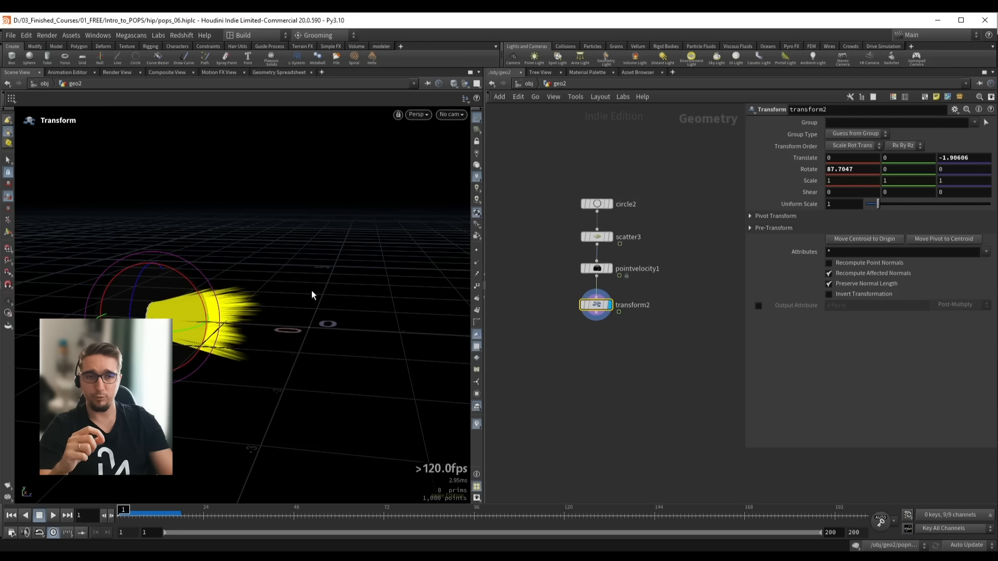
key("Escape")
left_click(476, 425)
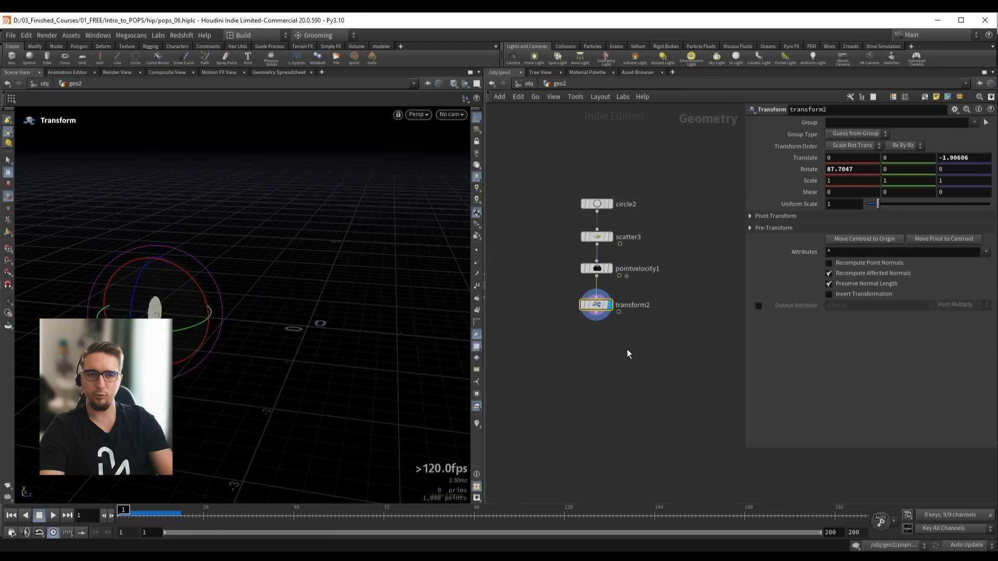
Add a separate Sphere node beside the emitter chain and position it in the network
middle_click_drag(706, 254, 672, 264)
key("Tab")
type("sph")
key("Return")
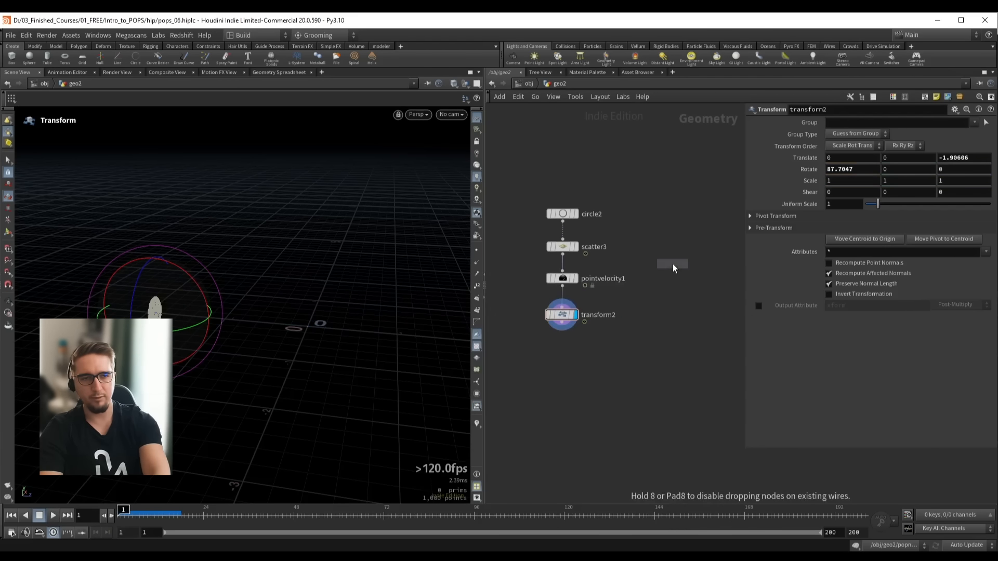
left_click(673, 264)
key("Escape")
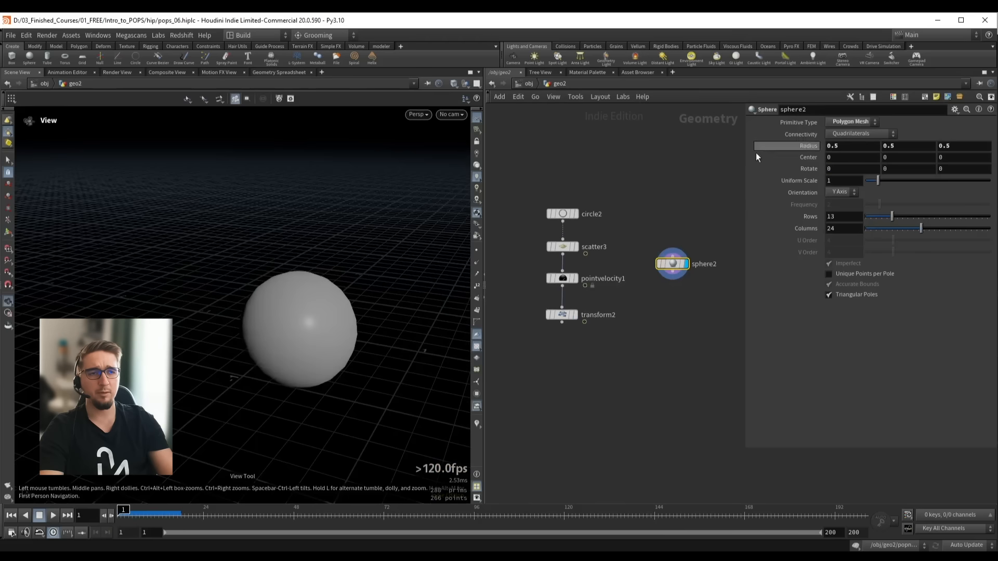
middle_click_drag(687, 251, 665, 233)
left_click_drag(652, 248, 665, 247)
middle_click_drag(698, 278, 679, 282)
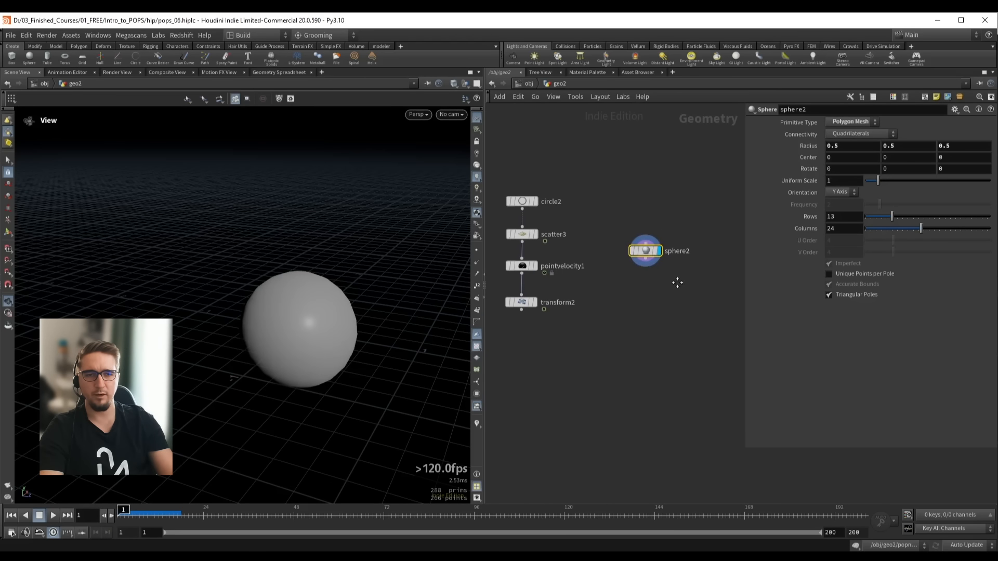
Append a Null node below sphere2 and rename it sphere_collision
left_click(645, 262)
left_click(646, 292)
type("null")
key("Return")
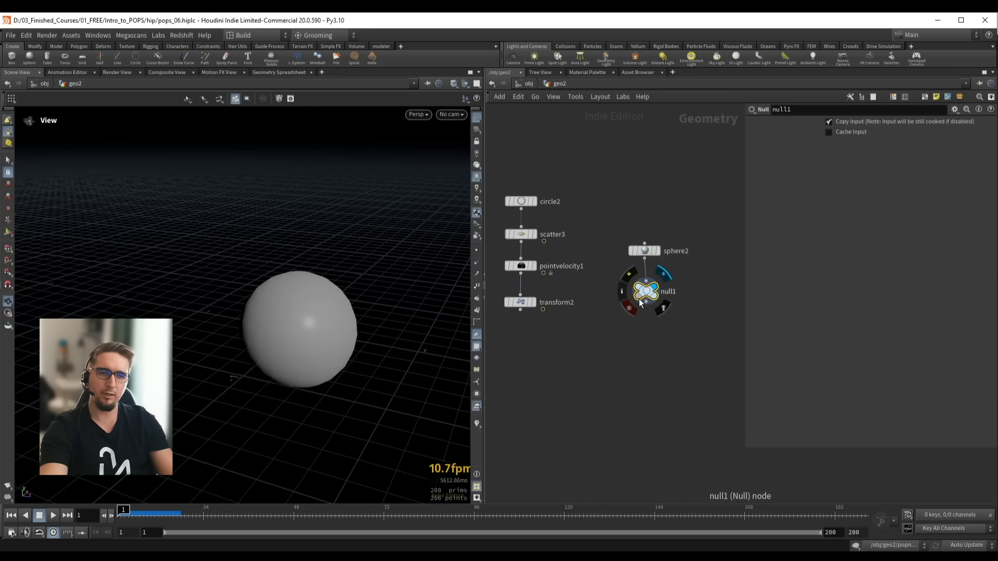
left_click_drag(640, 303, 640, 317)
double_click(661, 308)
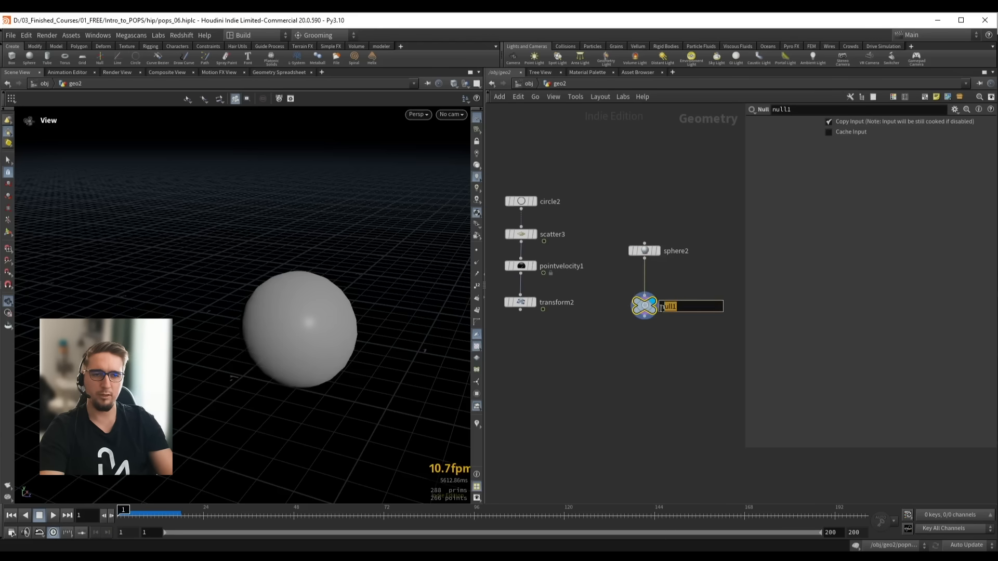
type("spher")
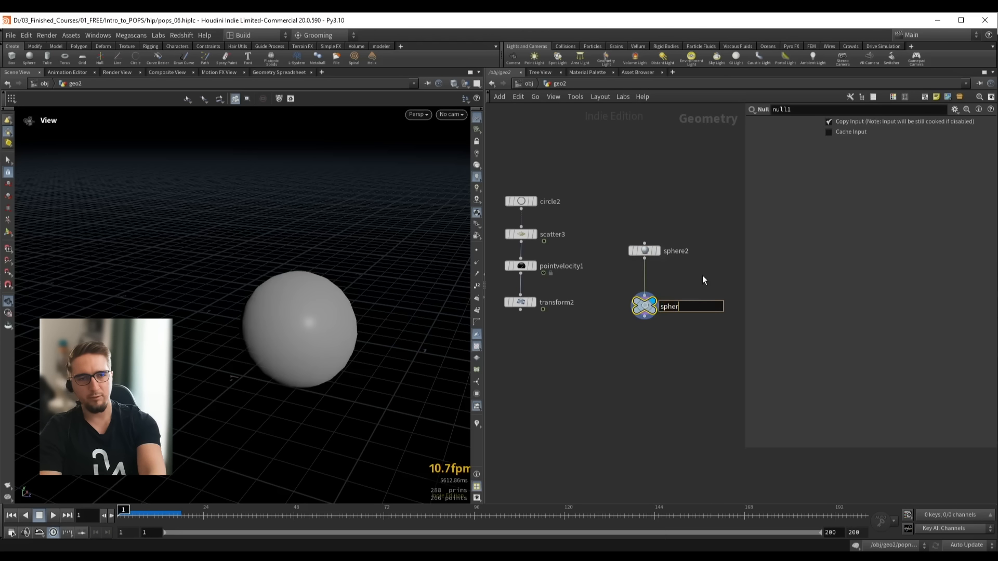
type("e_collision")
key("Return")
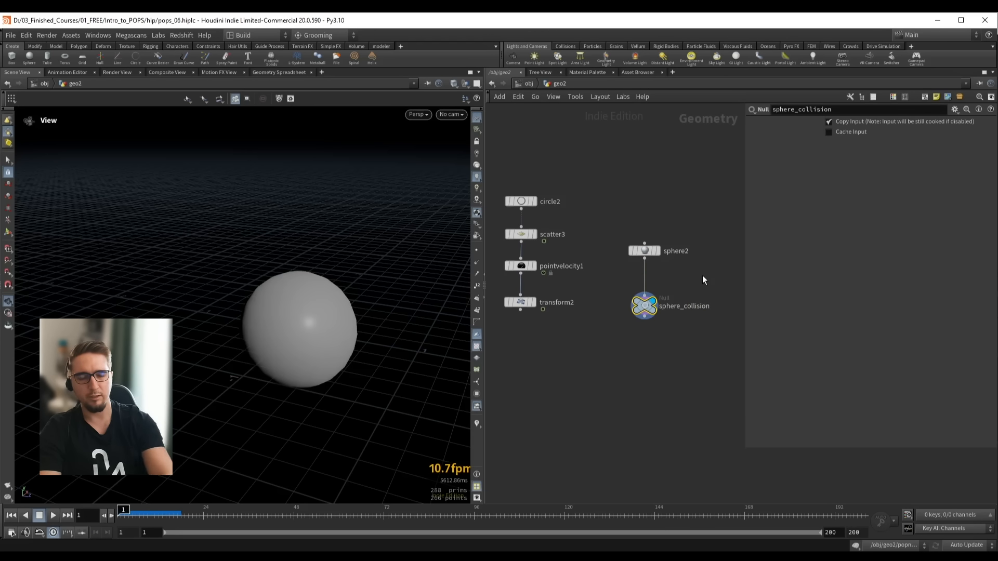
Append a POP Network below transform2 and display it
left_click_drag(605, 337, 524, 276)
key("r")
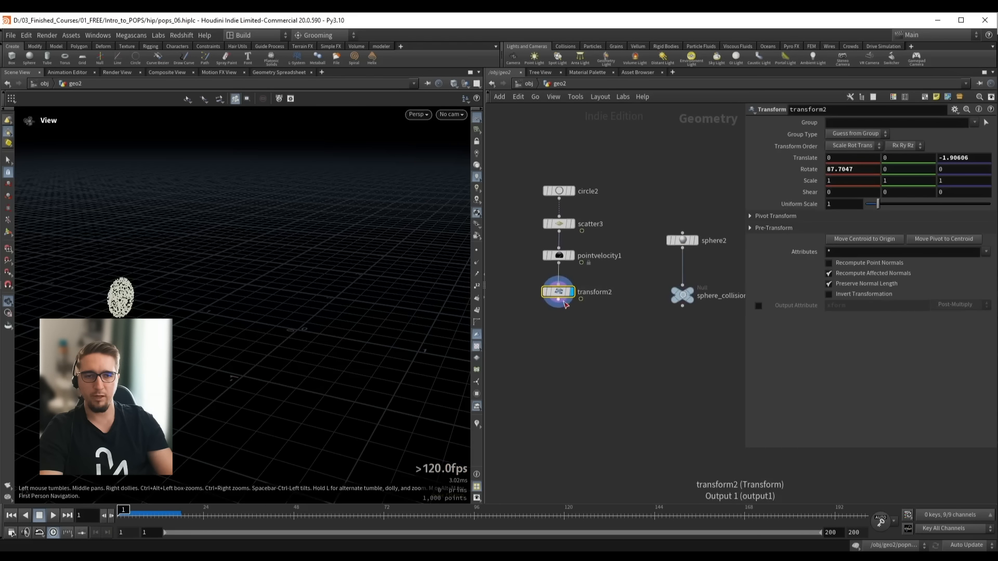
left_click(557, 303)
key("Tab")
type("popnet")
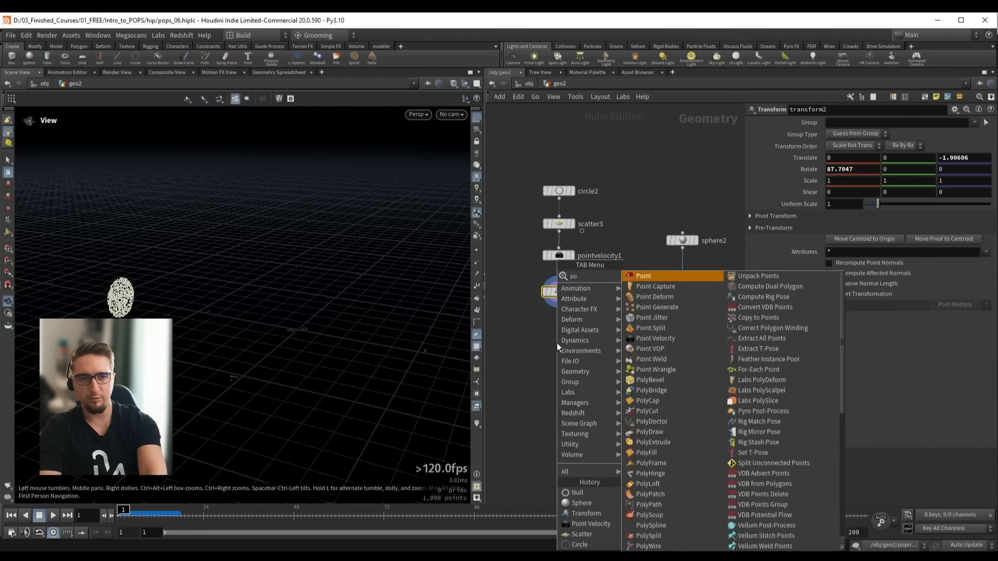
key("Return")
left_click(557, 343)
key("r")
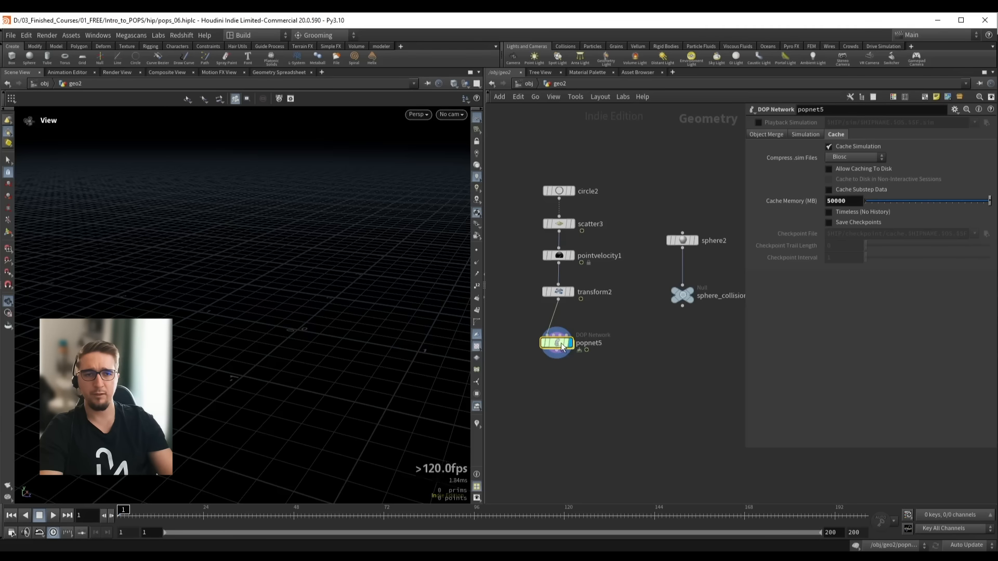
Inside the POP network, set the POP Source's Emission Type to All Points and turn off its guide
double_click(557, 343)
left_click_drag(578, 281, 650, 227)
left_click(852, 148)
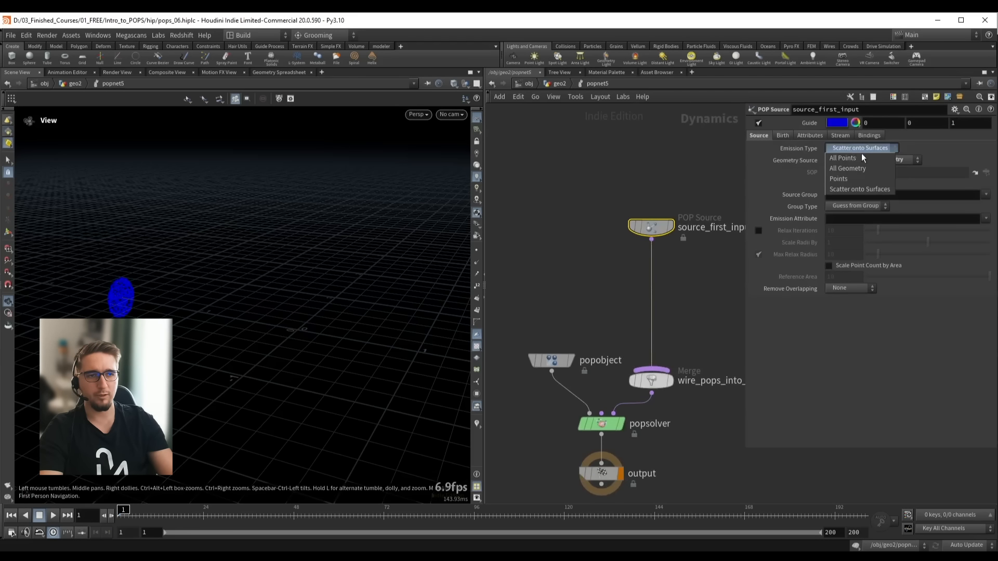
left_click(846, 157)
left_click(759, 123)
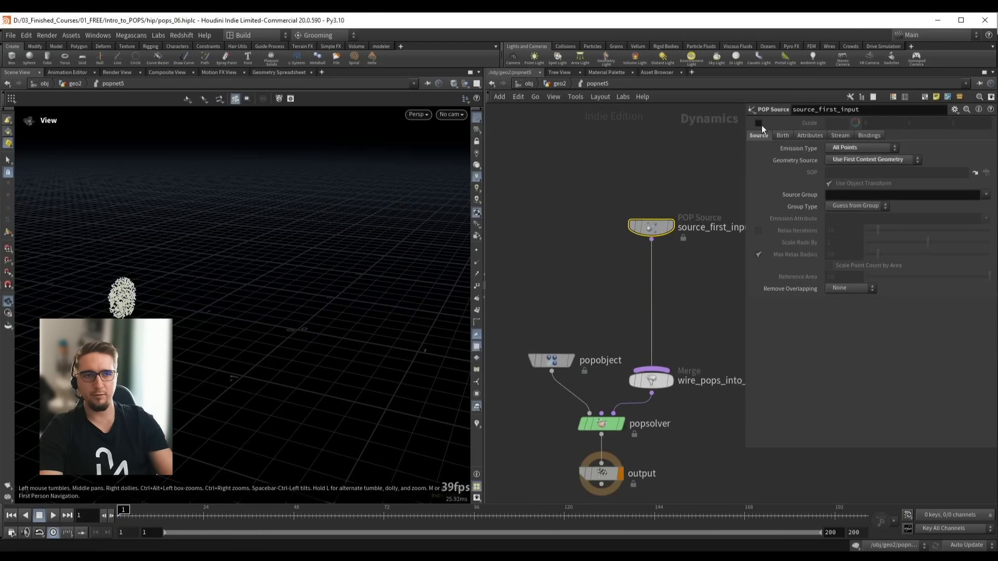
Play the particle simulation to check how the emitted stream spreads, rewind, and replay it to frame 38
key("Up")
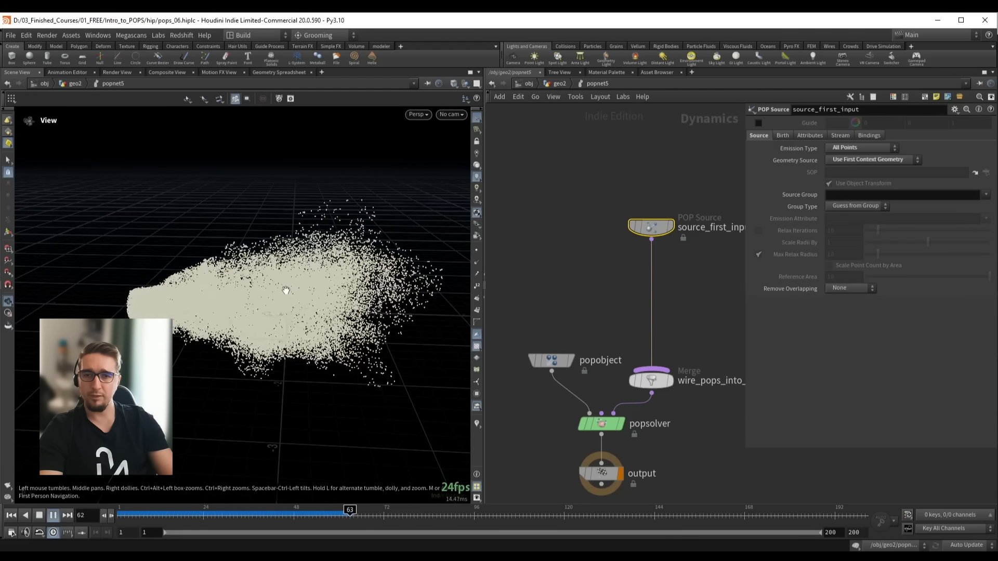
key("ctrl+Up")
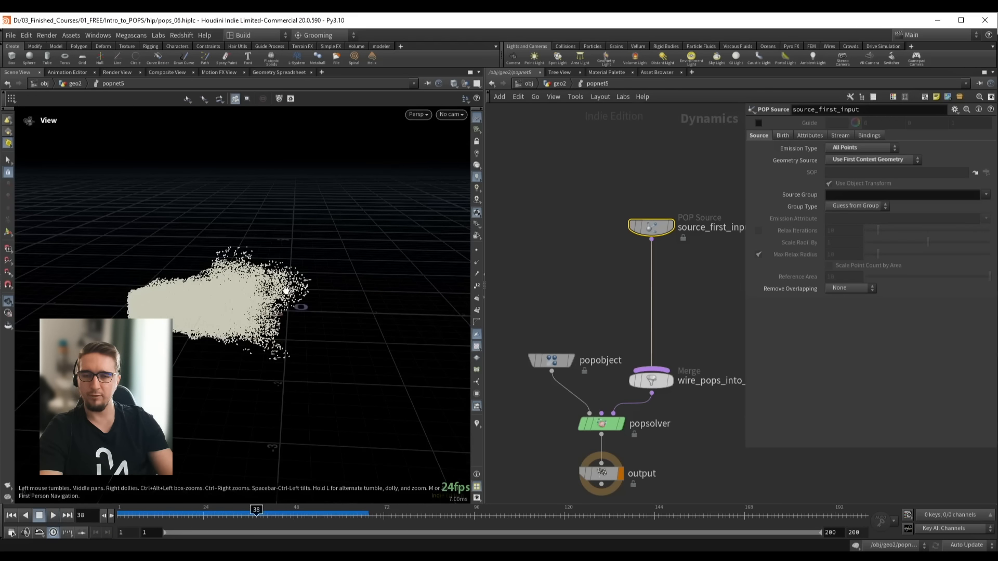
key("Up")
Back in geo2, display pointvelocity1 with velocity trails shown and set its curl noise Scale to 0.12
key("u")
left_click(559, 255)
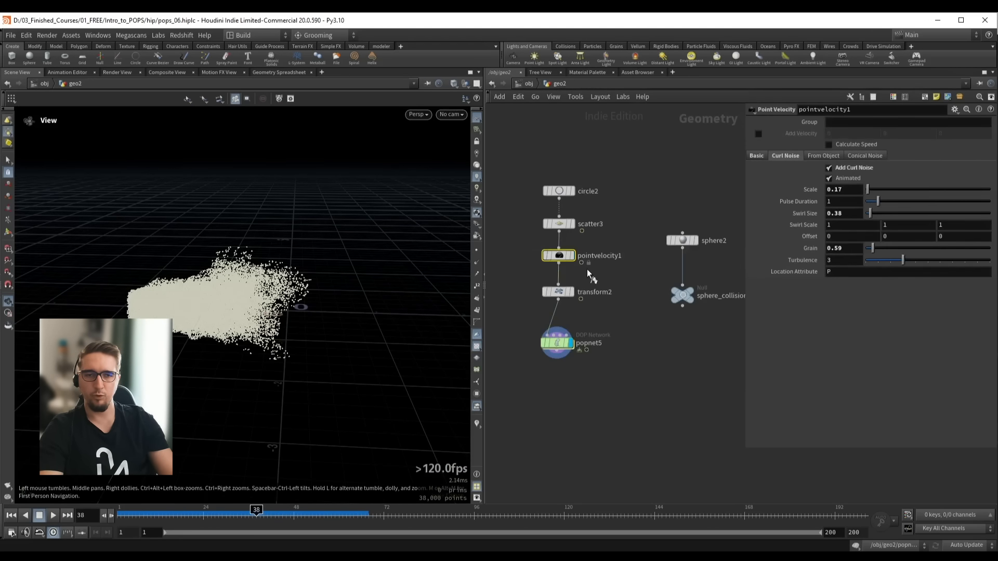
left_click(572, 255)
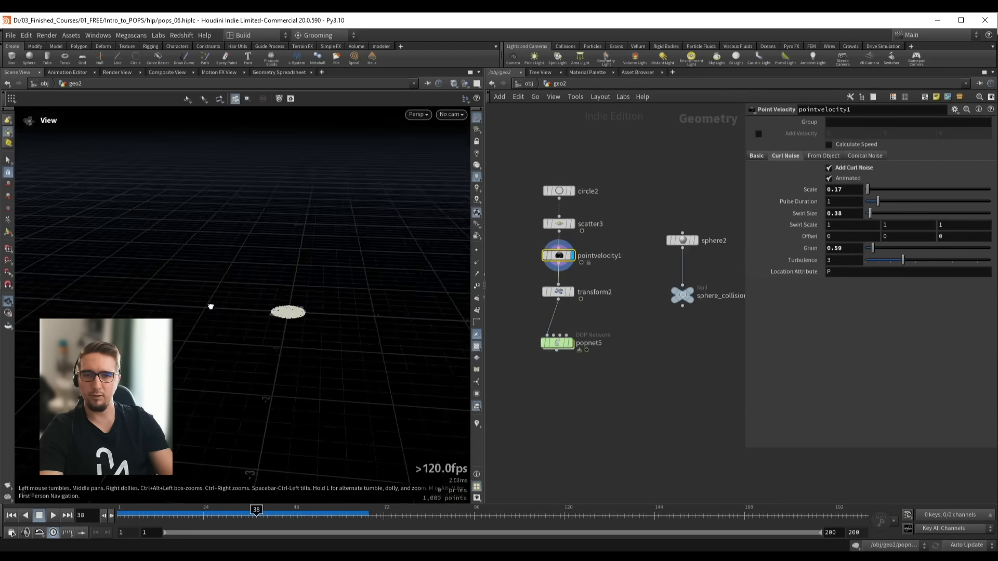
left_click(477, 422)
left_click(849, 190)
scroll(852, 190, "down", 6)
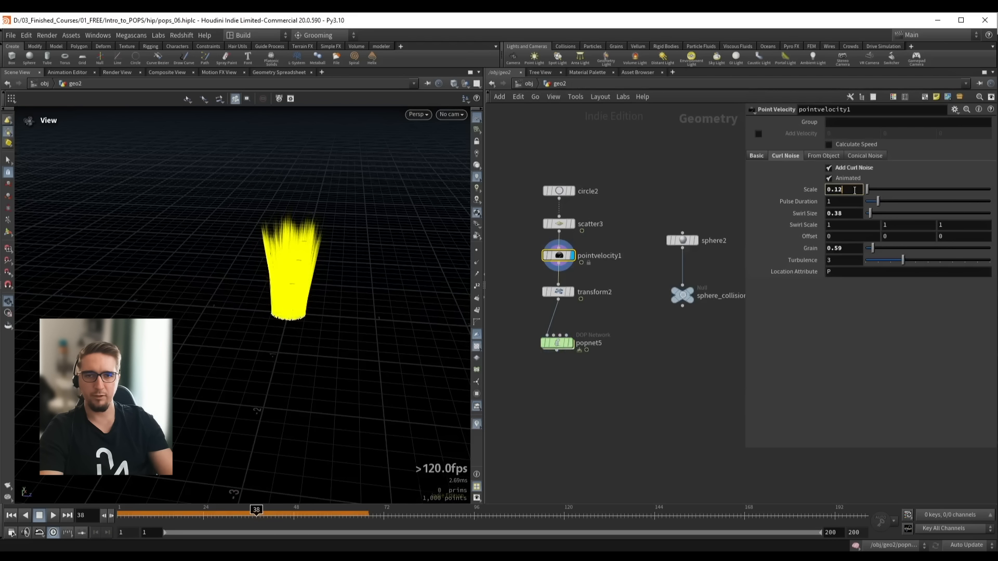
scroll(855, 191, "up", 1)
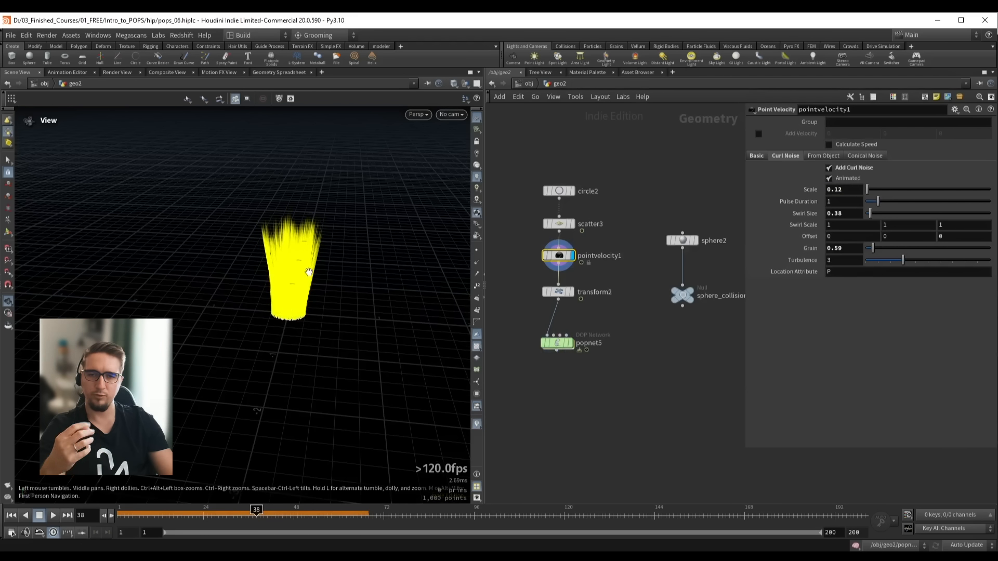
Rewind the timeline, display popnet5 and then sphere_collision, and copy the sphere_collision null node
key("ctrl+Up")
left_click(543, 340)
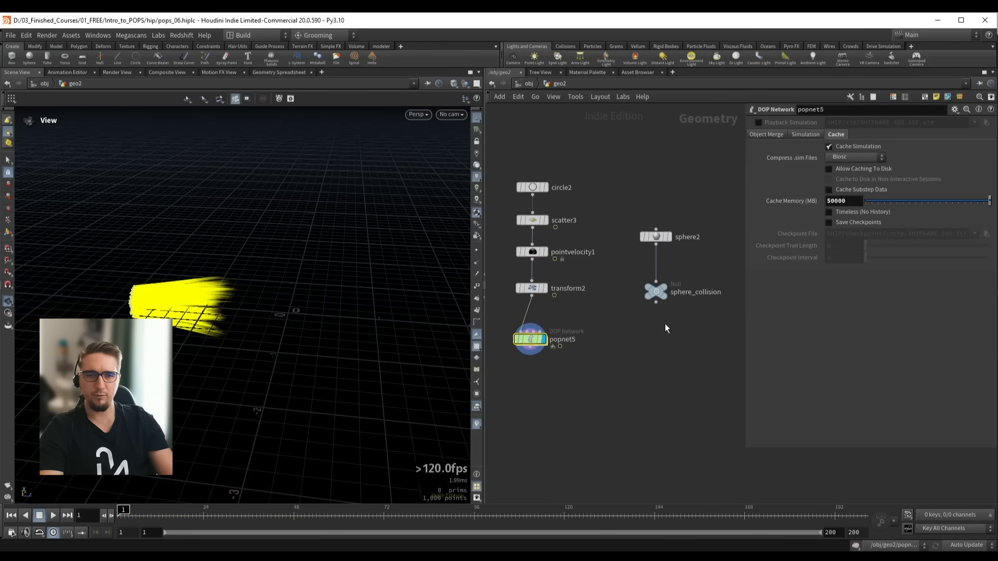
left_click(660, 292)
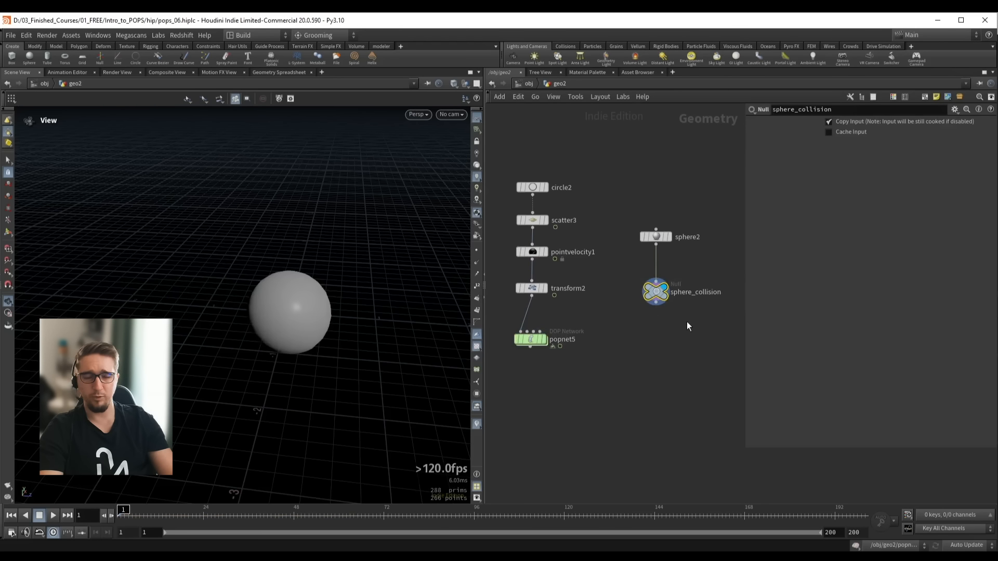
key("ctrl+c")
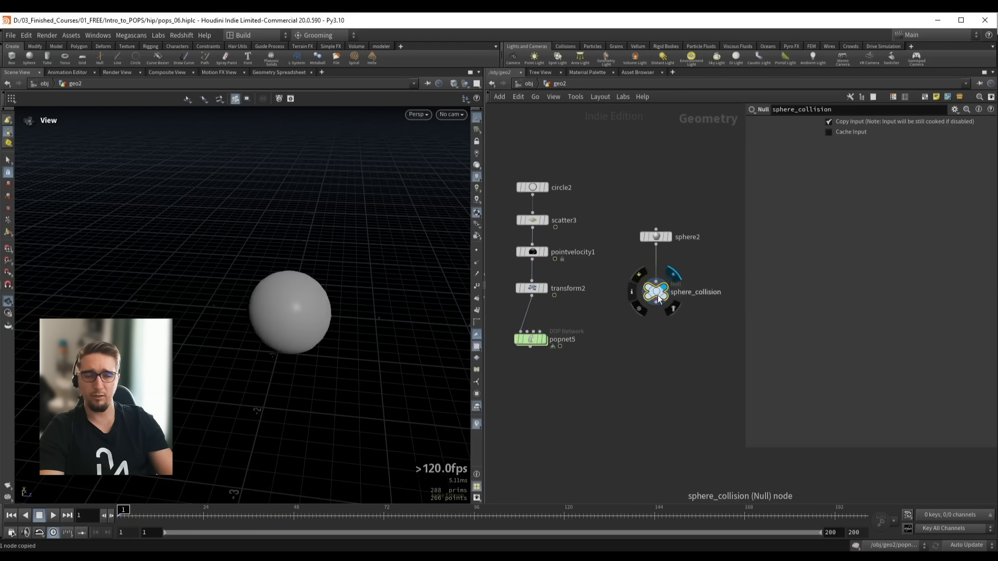
Inside popnet5, move the output node down to make room and add a Static Object beside the solver chain
double_click(531, 342)
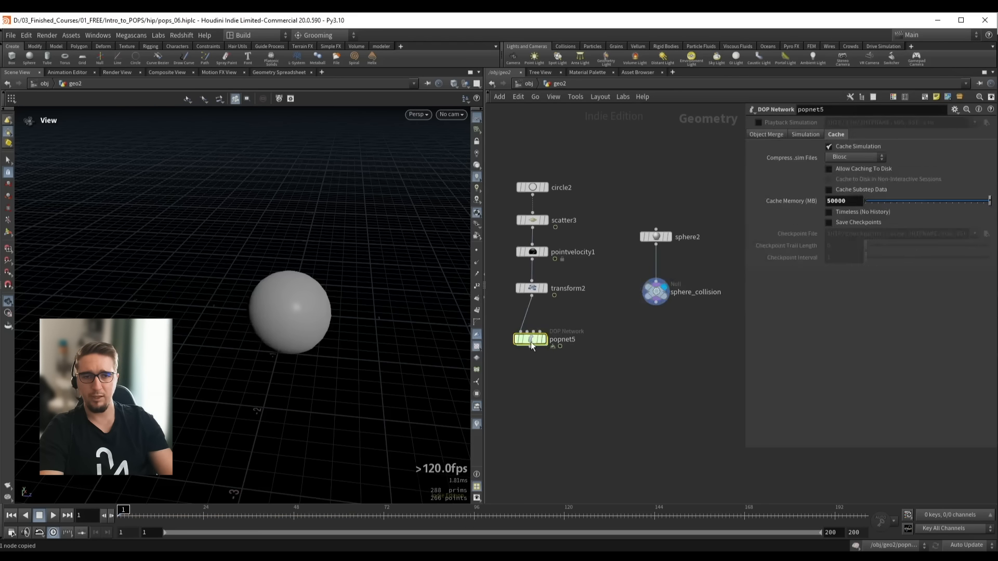
middle_click_drag(553, 306, 575, 153)
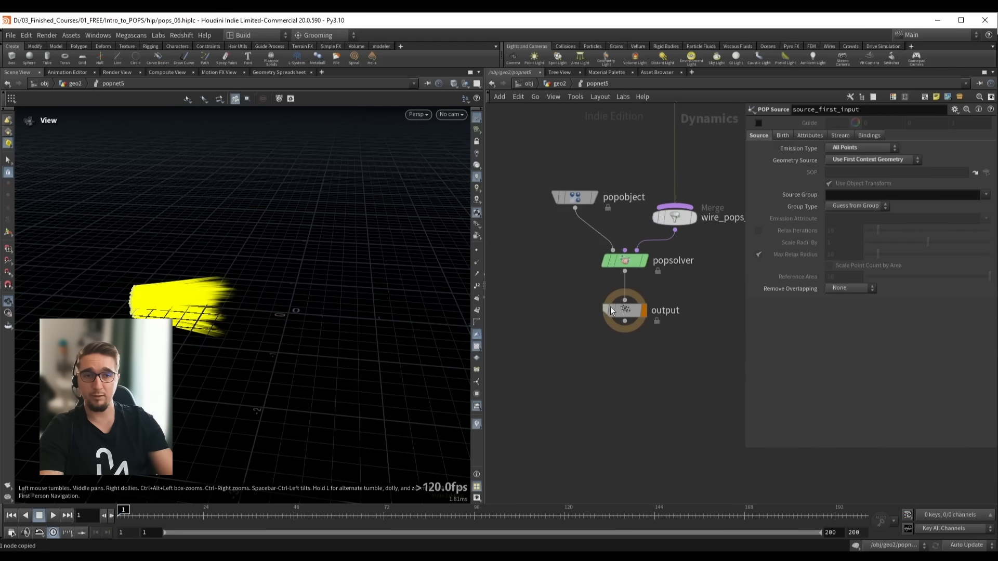
left_click_drag(610, 307, 619, 446)
key("Tab")
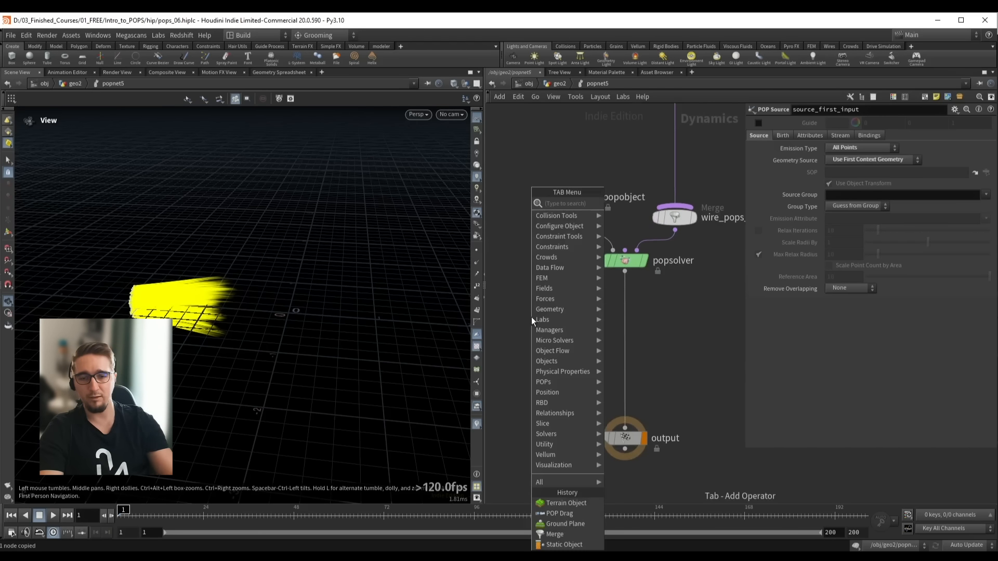
type("static")
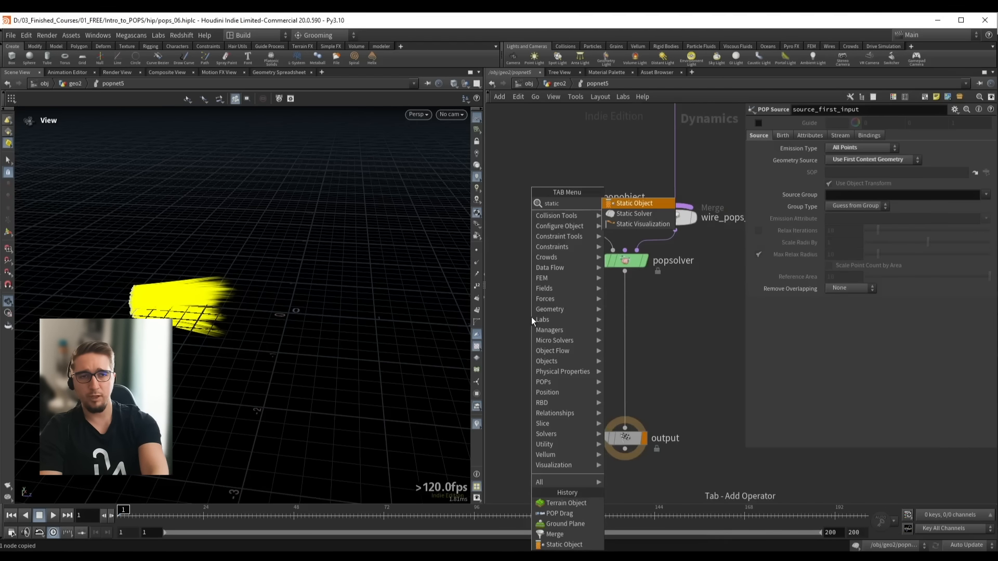
key("Return")
left_click(531, 317)
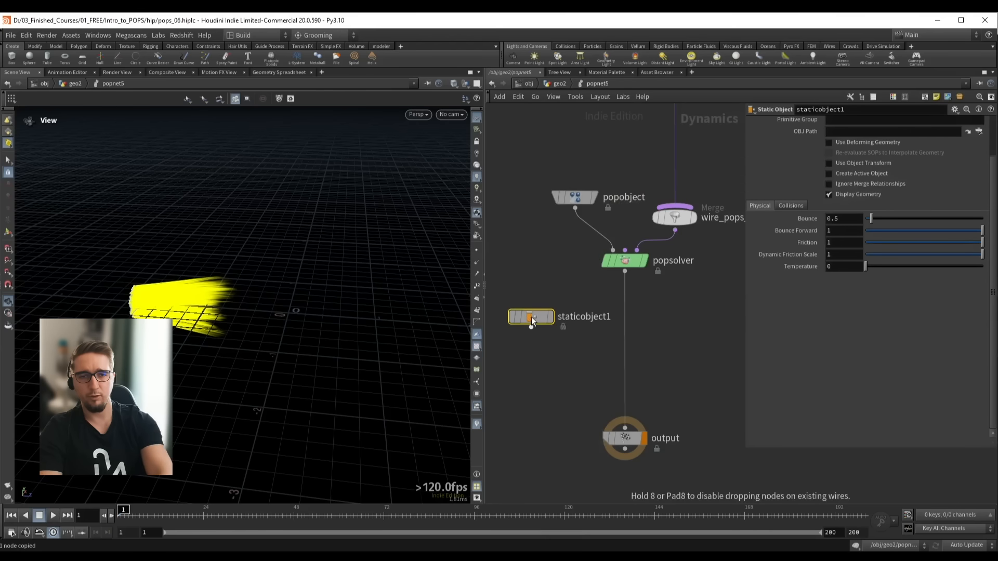
Set the Static Object's SOP Path to /obj/geo2/sphere_collision by pasting the copied node reference
scroll(542, 380, "down", 1)
scroll(846, 331, "up", 4)
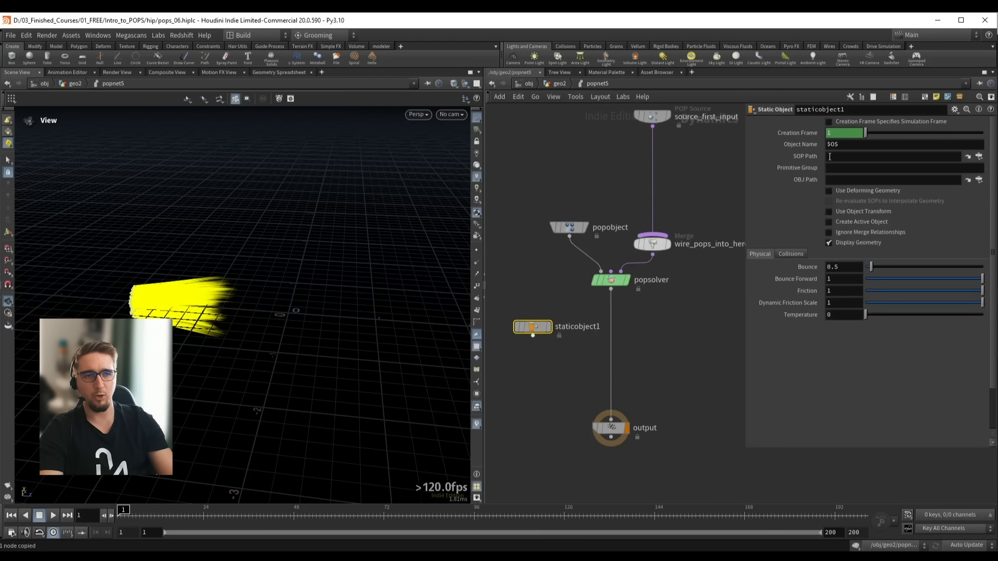
left_click(838, 157)
key("ctrl+v")
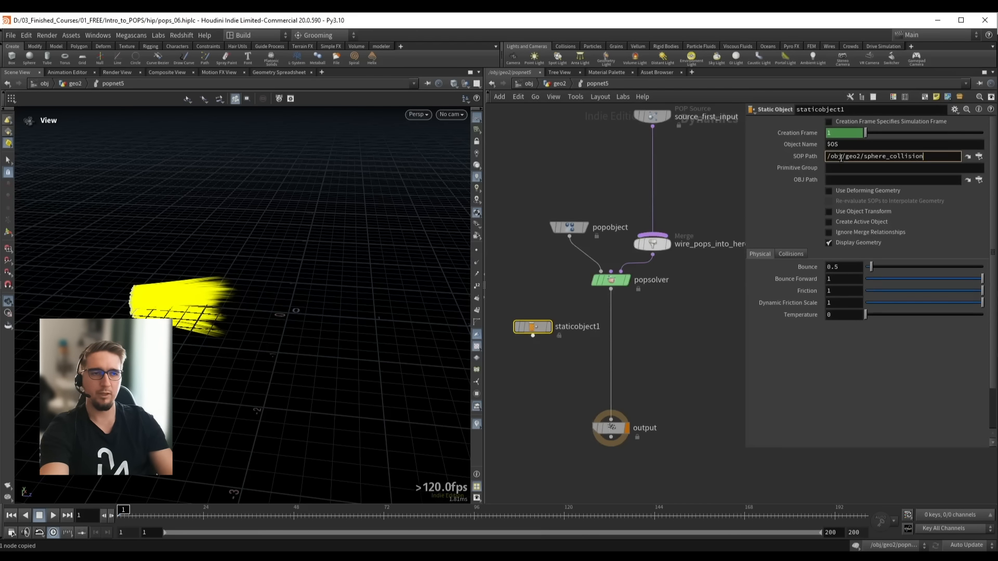
key("Return")
triple_click(882, 156)
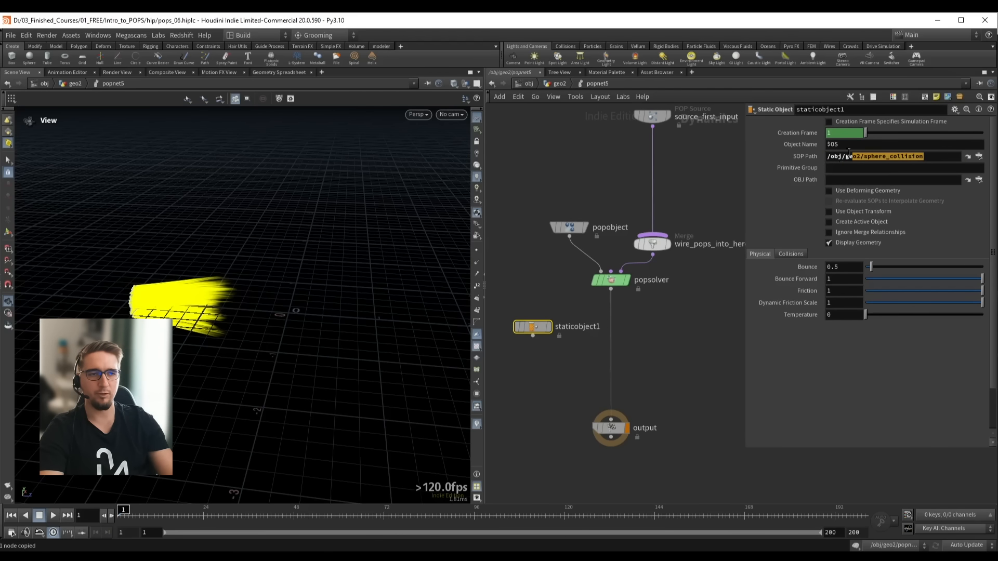
left_click(877, 350)
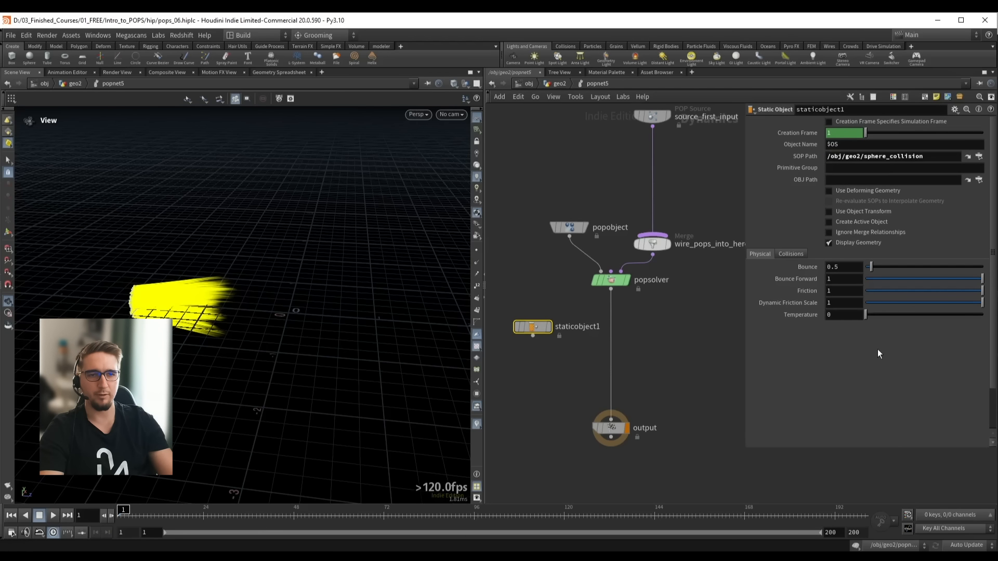
Lower the output node and reposition staticobject1 beside the wire below popsolver
middle_click_drag(670, 372, 686, 303)
left_click_drag(631, 362, 631, 391)
left_click_drag(551, 262, 547, 276)
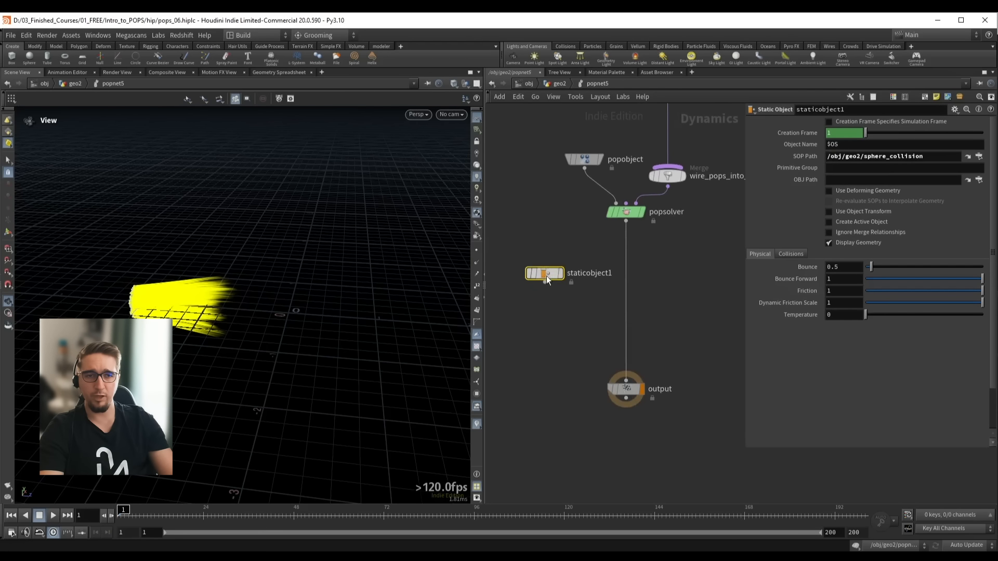
middle_click_drag(585, 314, 566, 358)
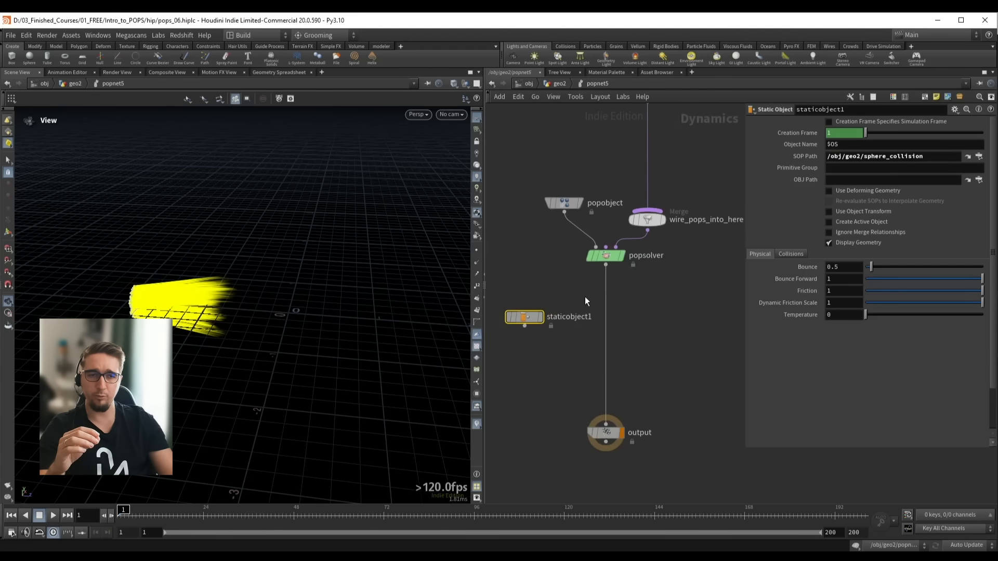
Insert a Merge node on the wire between popsolver and output, and space the nodes out evenly
left_click_drag(655, 254, 665, 241)
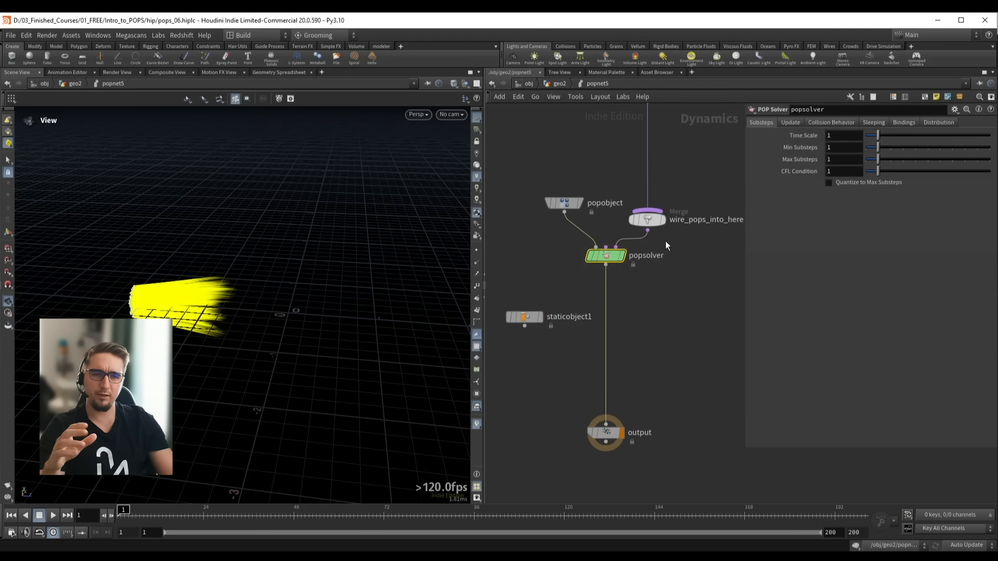
left_click_drag(636, 337, 656, 357)
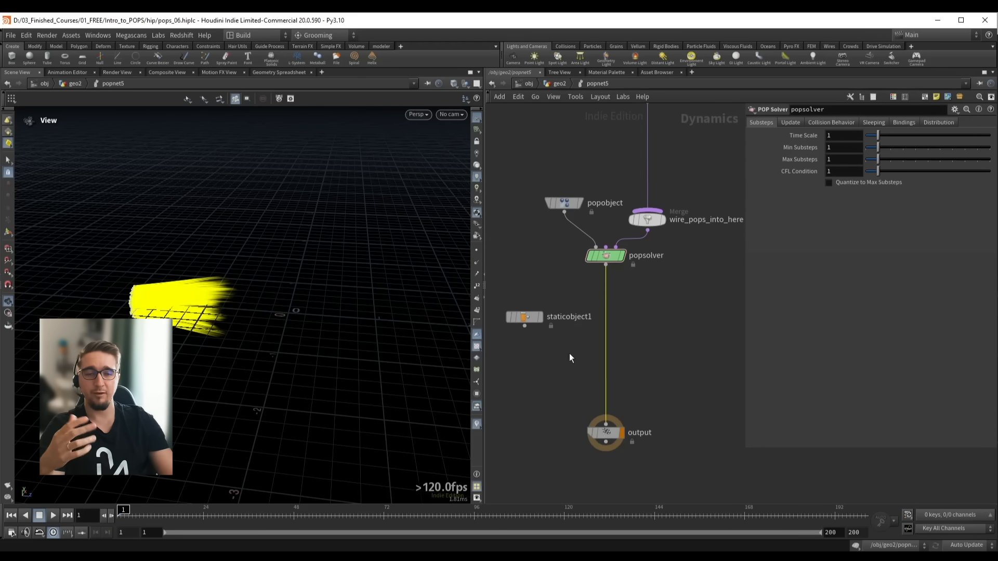
middle_click_drag(569, 353, 581, 325)
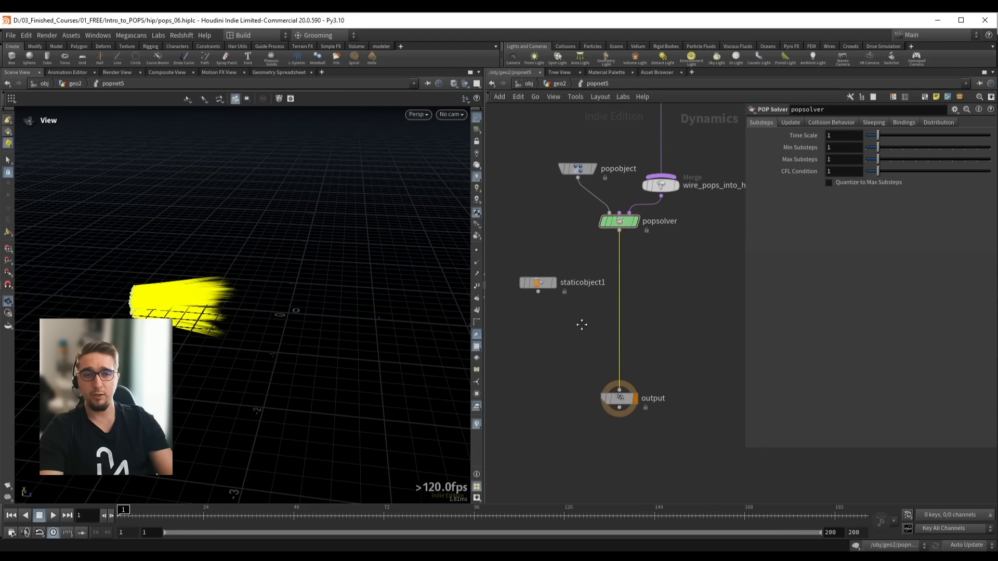
key("Tab")
type("mer")
key("Return")
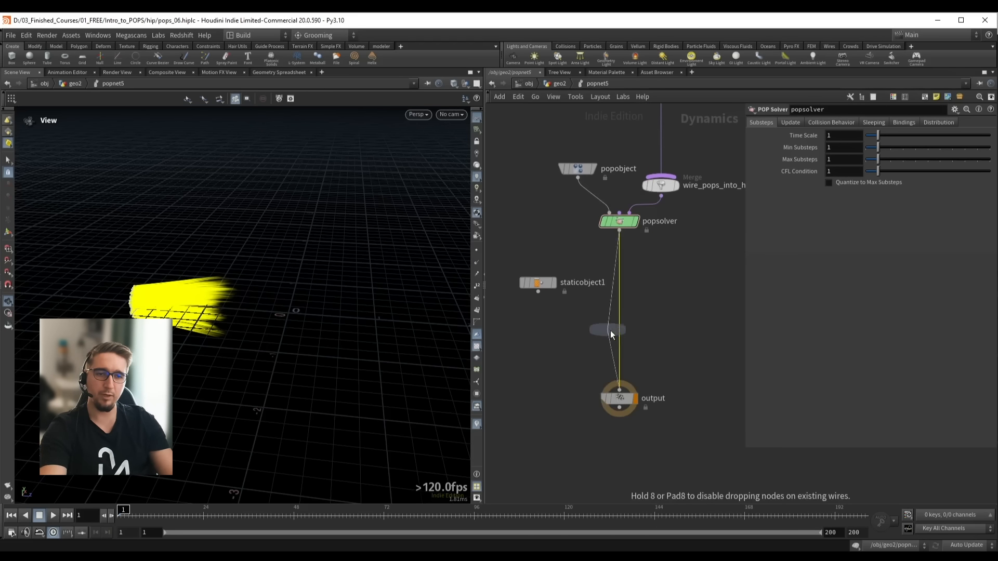
left_click(621, 322)
left_click_drag(621, 325, 621, 339)
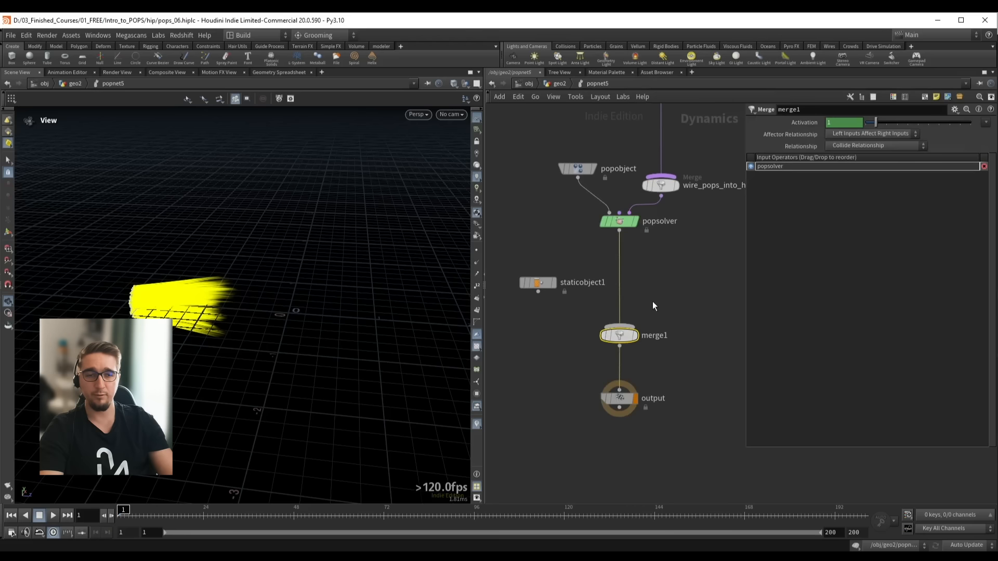
middle_click_drag(653, 302, 657, 273)
left_click_drag(628, 372, 628, 399)
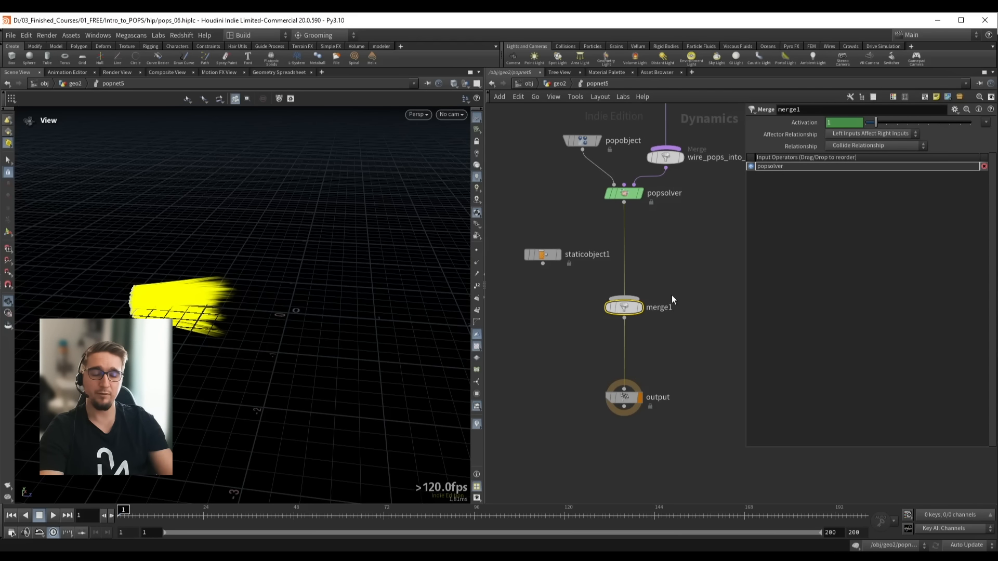
Wire staticobject1 into merge1 and order the merge inputs so staticobject1 comes before popsolver
left_click_drag(543, 265, 636, 290)
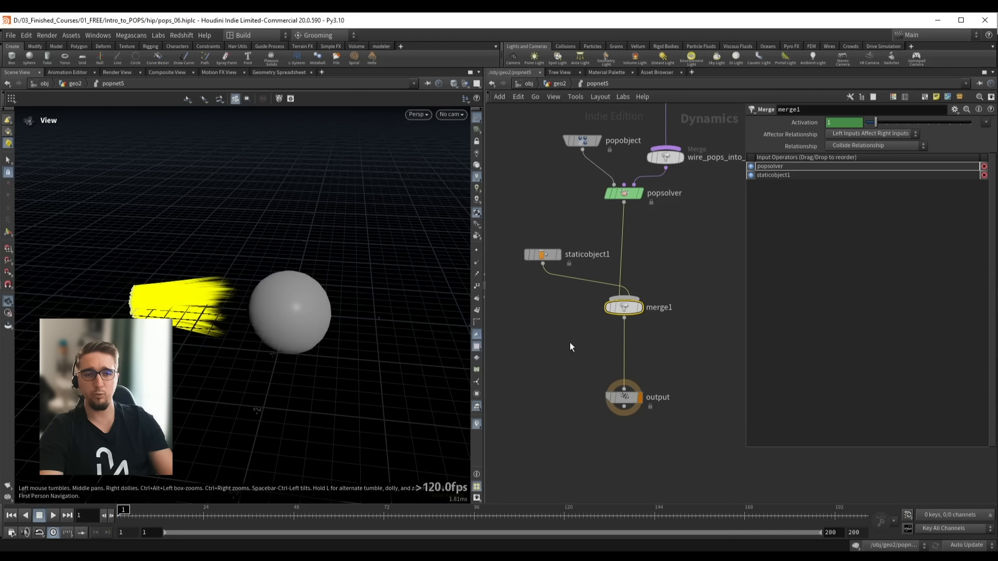
left_click_drag(561, 343, 673, 284)
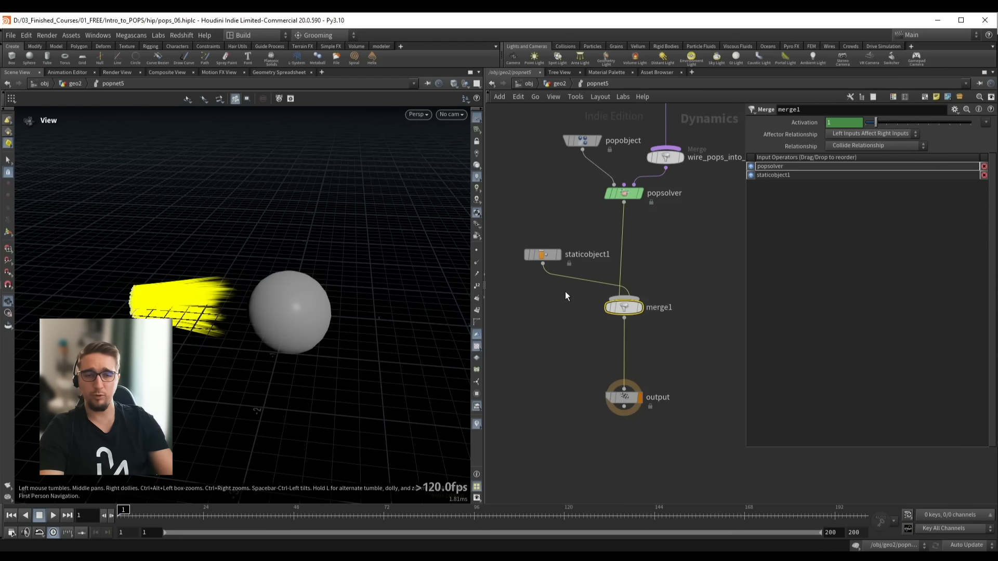
key("shift+r")
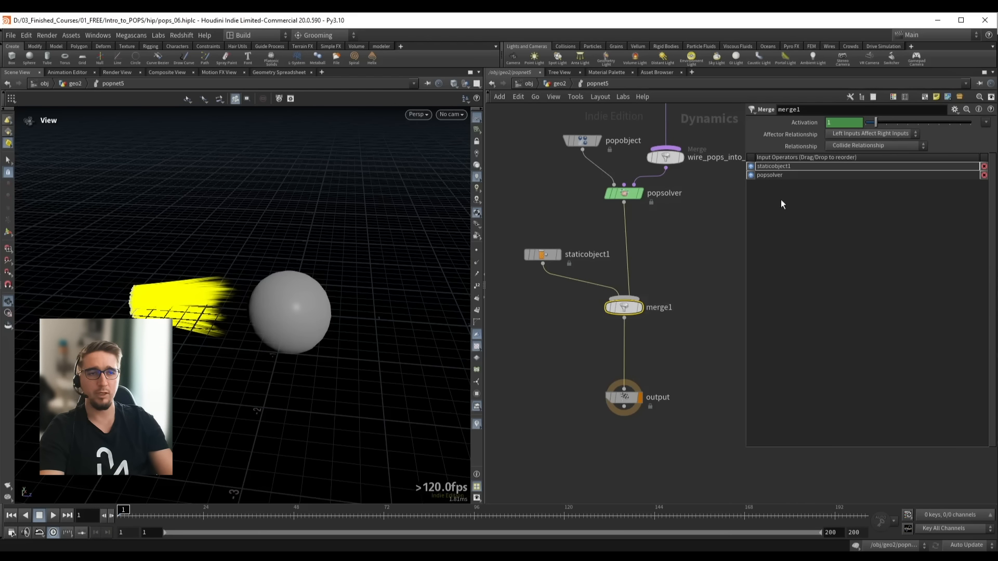
mouse_move(768, 167)
left_mouse_down()
mouse_move(774, 189)
mouse_move(770, 166)
left_mouse_up()
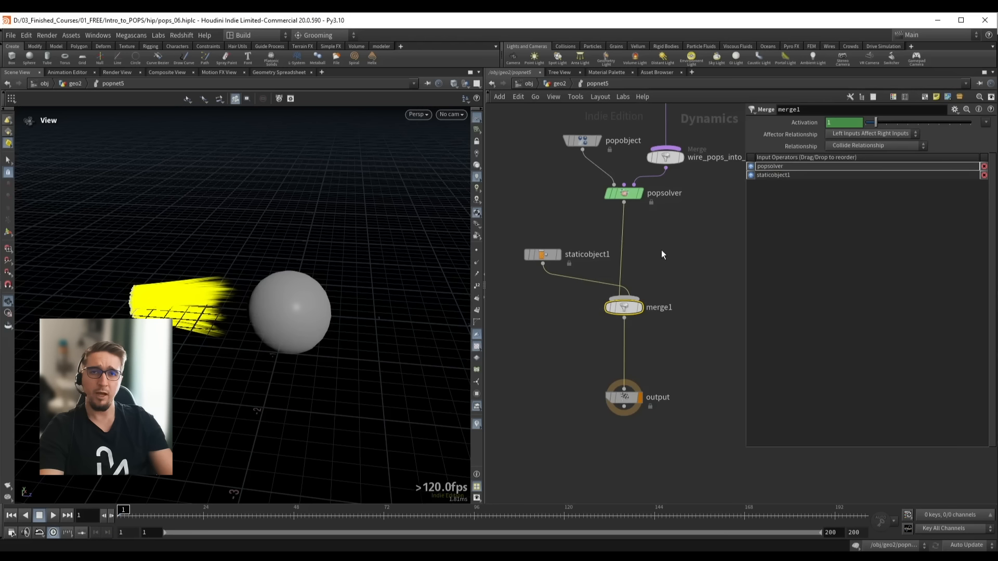
key("shift+r")
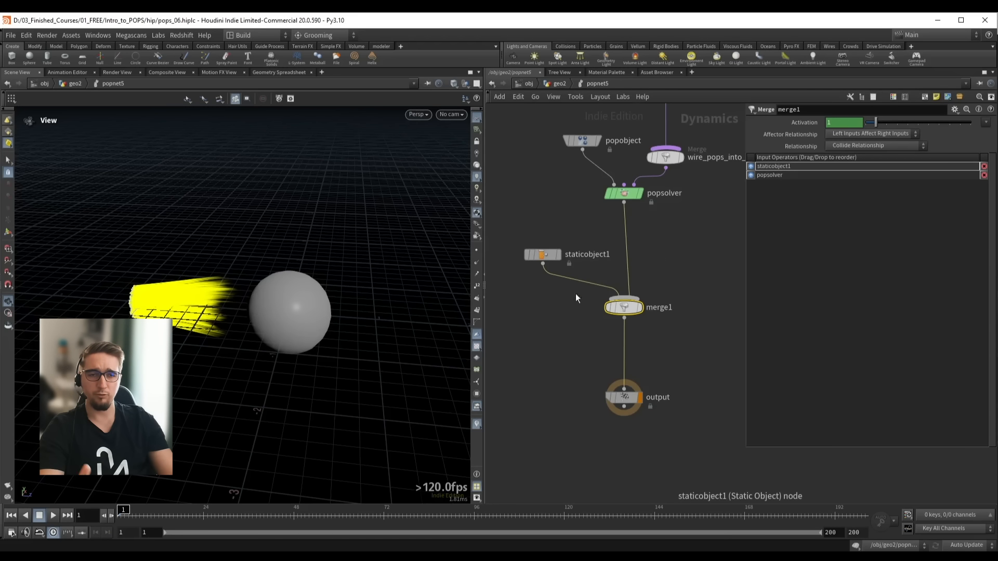
Move popsolver together with its upstream nodes farther above merge1 to tidy the network
middle_click_drag(556, 333, 571, 346)
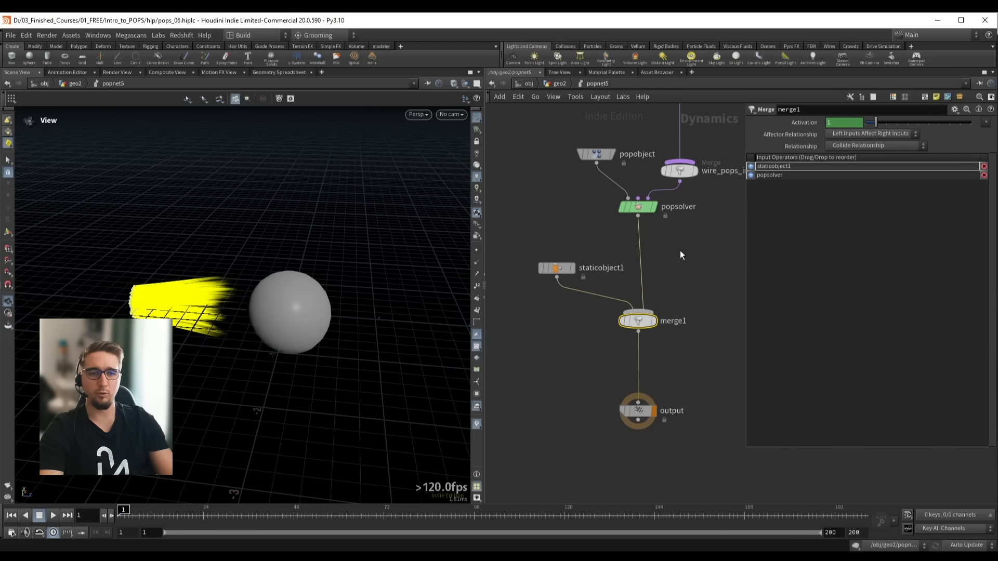
key("h")
mouse_move(625, 276)
left_click_drag(624, 278, 634, 260, "shift")
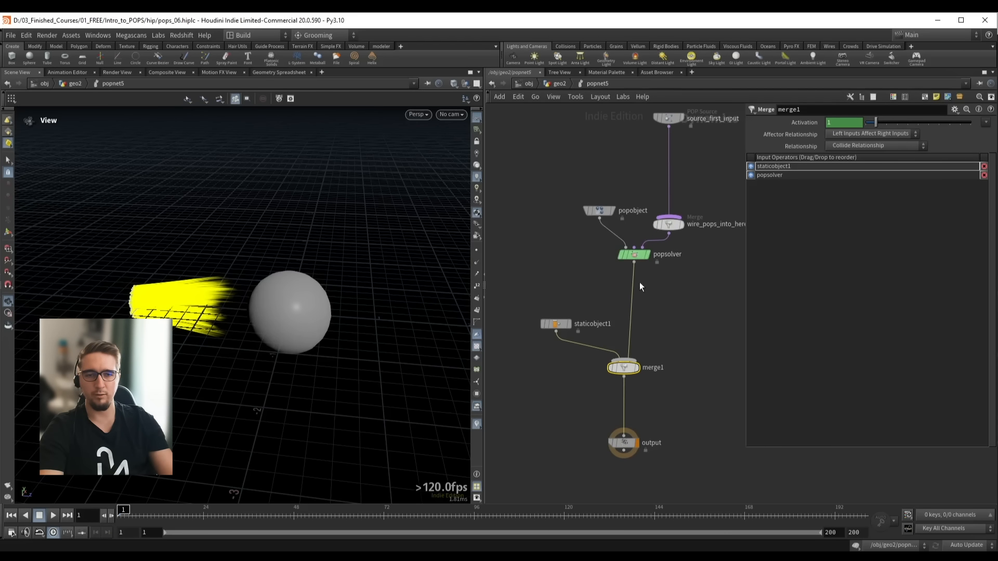
Turn off the velocity trails and play the simulation to examine how the particles collide with the sphere
left_click(478, 425)
left_click_drag(296, 278, 311, 294)
key("Up")
middle_click_drag(259, 307, 287, 289)
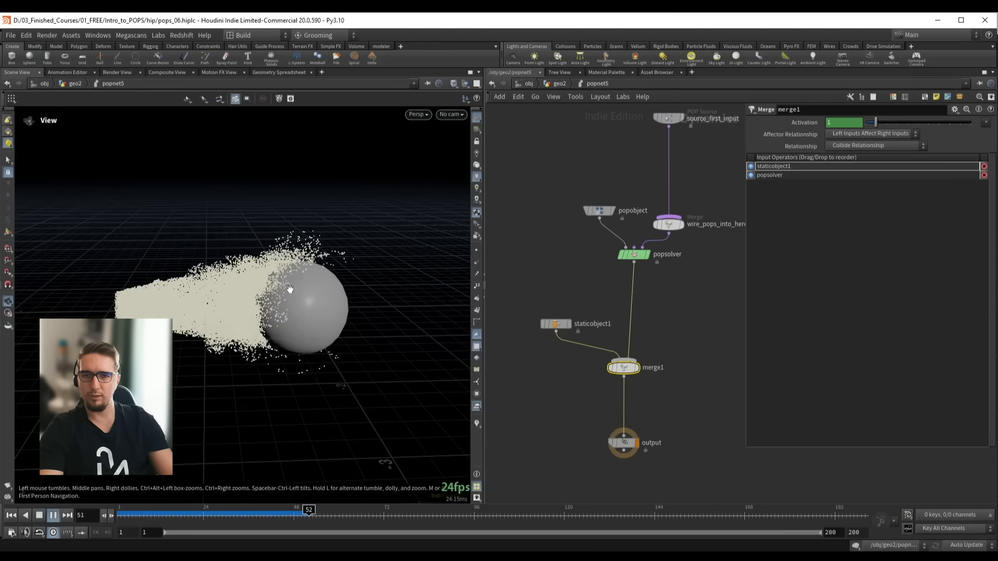
mouse_move(287, 289)
right_mouse_down()
mouse_move(279, 291)
mouse_move(290, 285)
right_mouse_up()
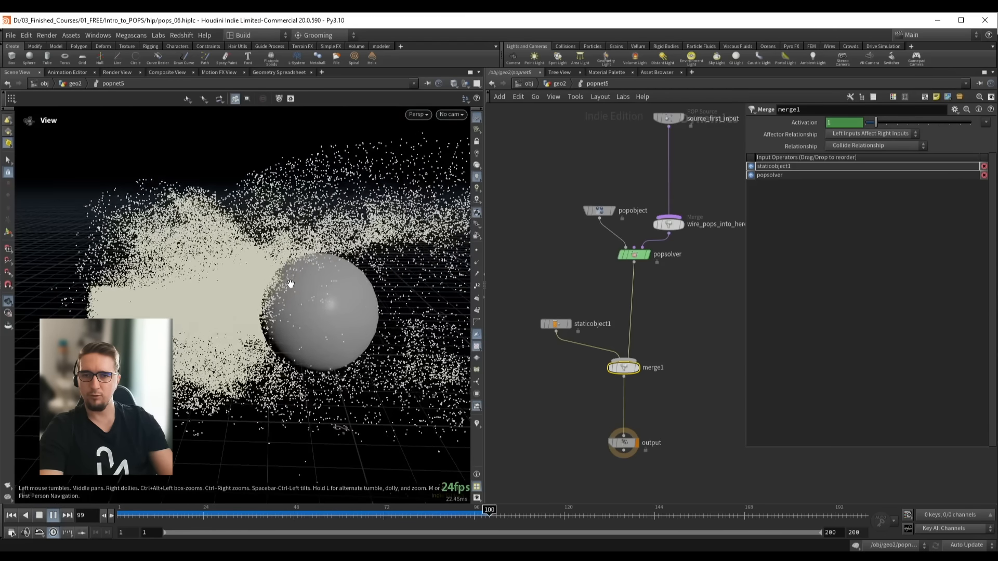
Back in geo2, check the emitter at transform2 and set sphere2's Uniform Scale to 1.21
key("u")
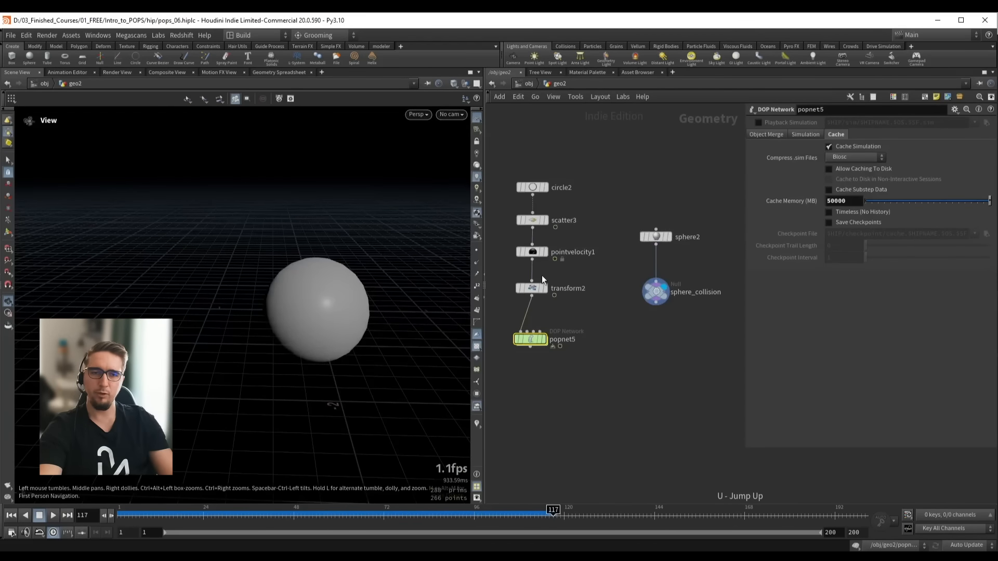
left_click(586, 281)
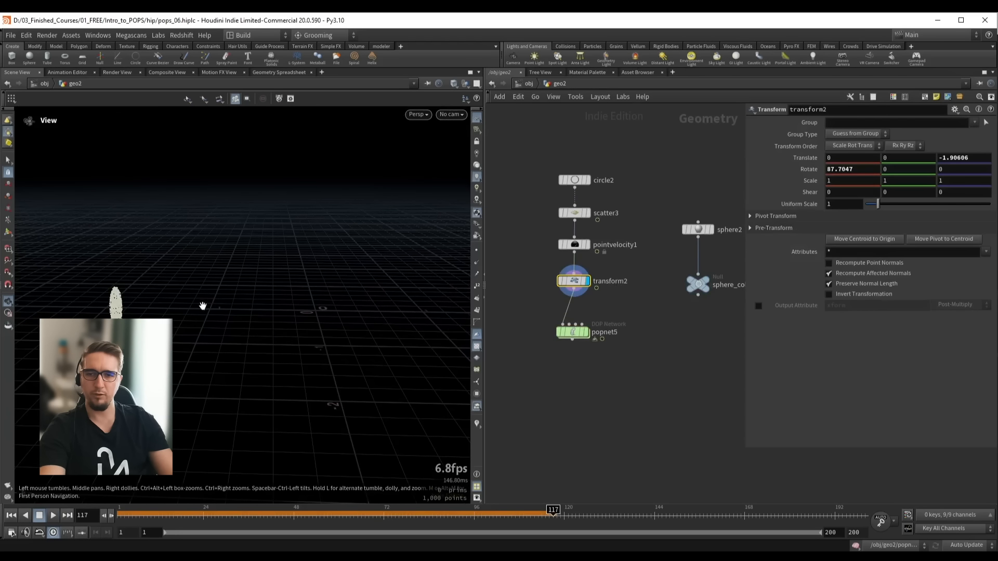
key("Return")
left_click_drag(131, 314, 208, 314)
left_click_drag(705, 240, 707, 241)
key("r")
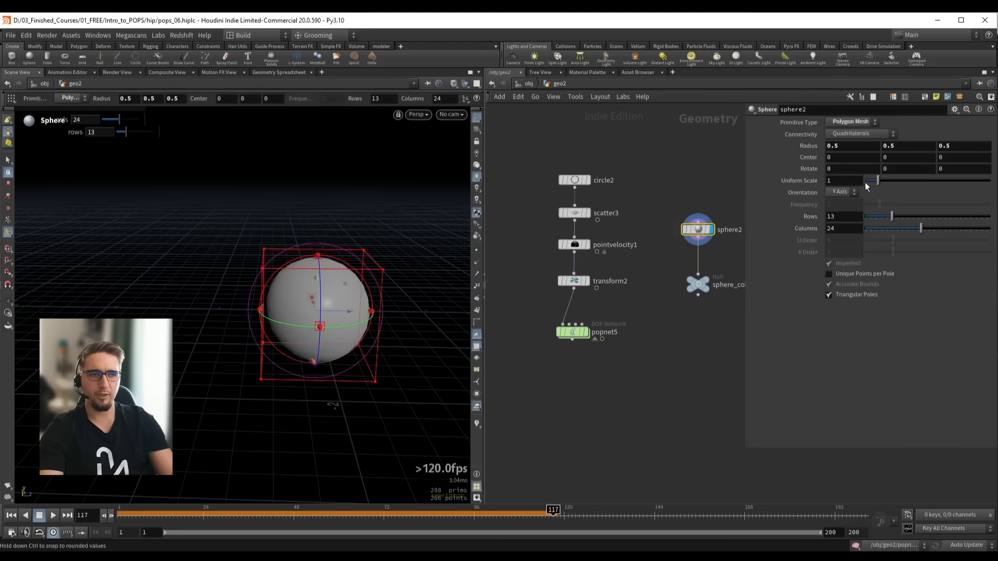
left_click_drag(877, 181, 880, 181)
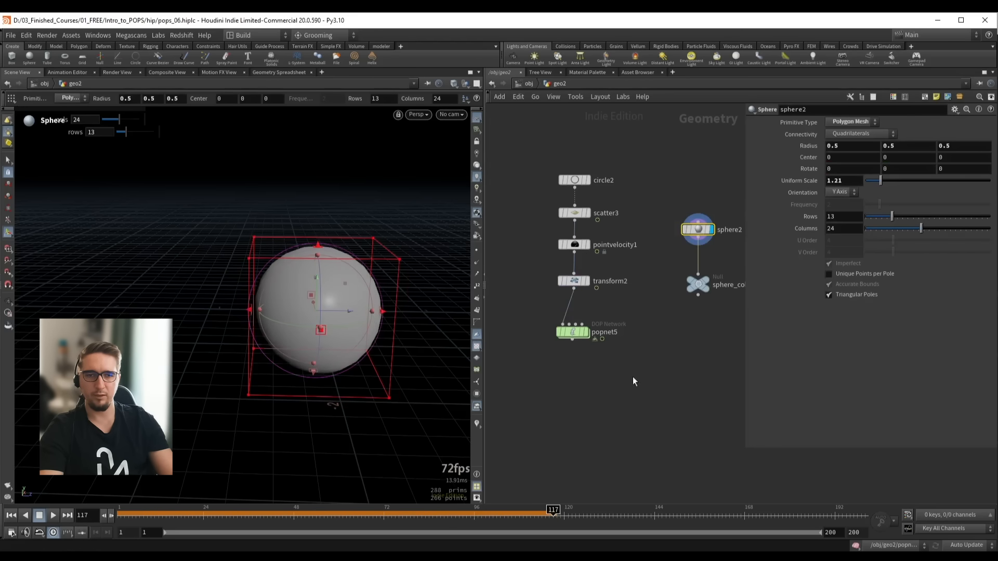
Display popnet5, replay the simulation from the start against the enlarged sphere, and stop at frame 115
left_click_drag(641, 370, 570, 328)
key("r")
key("ctrl+Up")
key("Up")
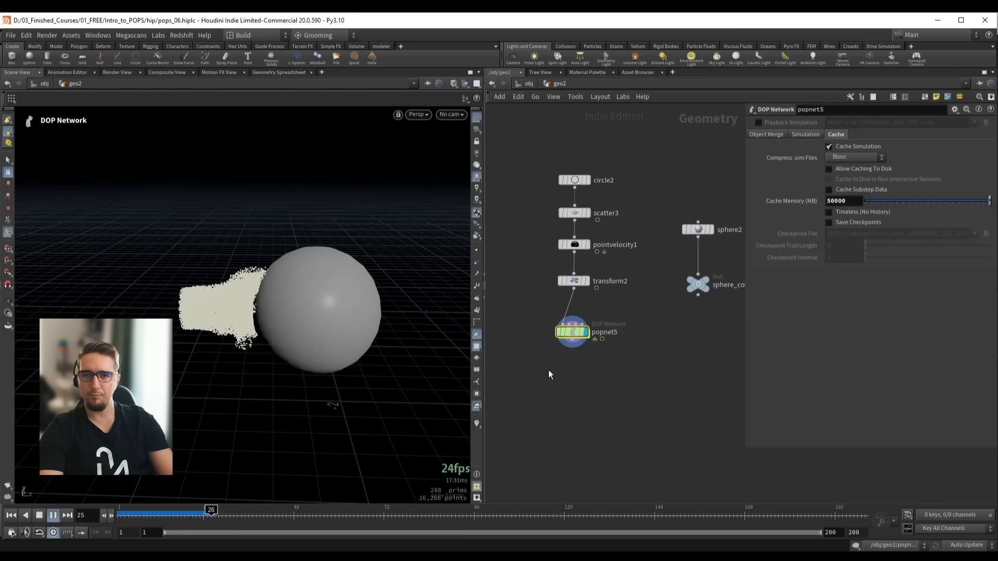
scroll(276, 294, "up", 2)
left_click_drag(276, 294, 264, 317, "alt")
scroll(271, 297, "up", 1)
key("Up")
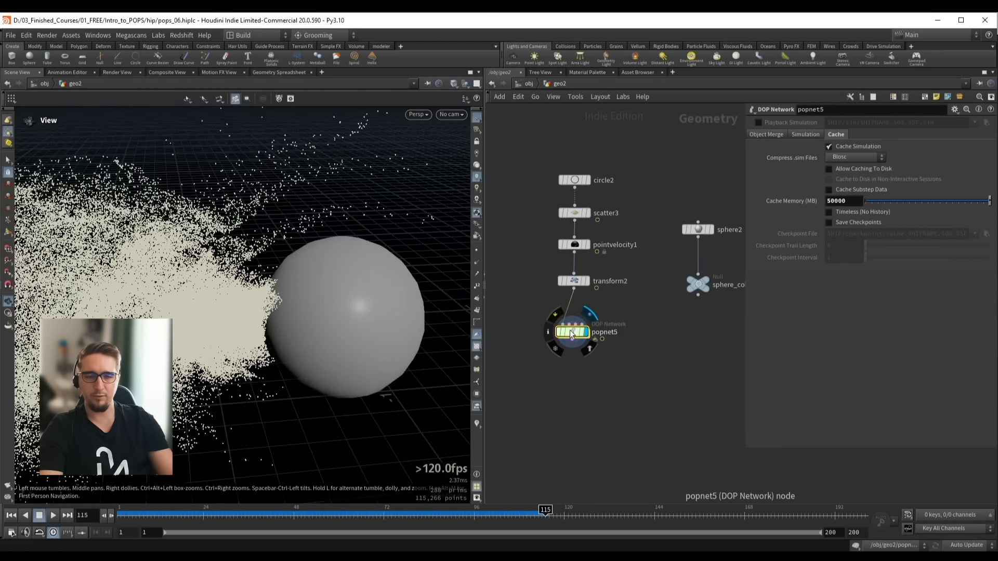
Inside popnet5, set staticobject1's Bounce to 0 and replay the simulation from the start, stopping at frame 47
double_click(570, 329)
left_click_drag(544, 313, 581, 342)
middle_click_drag(618, 404, 630, 341)
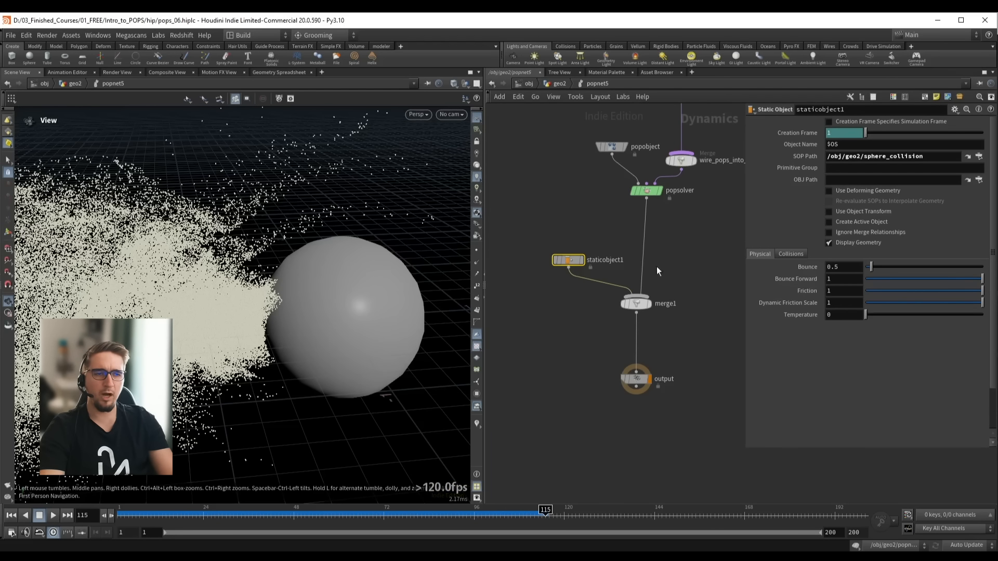
left_click_drag(335, 306, 334, 260)
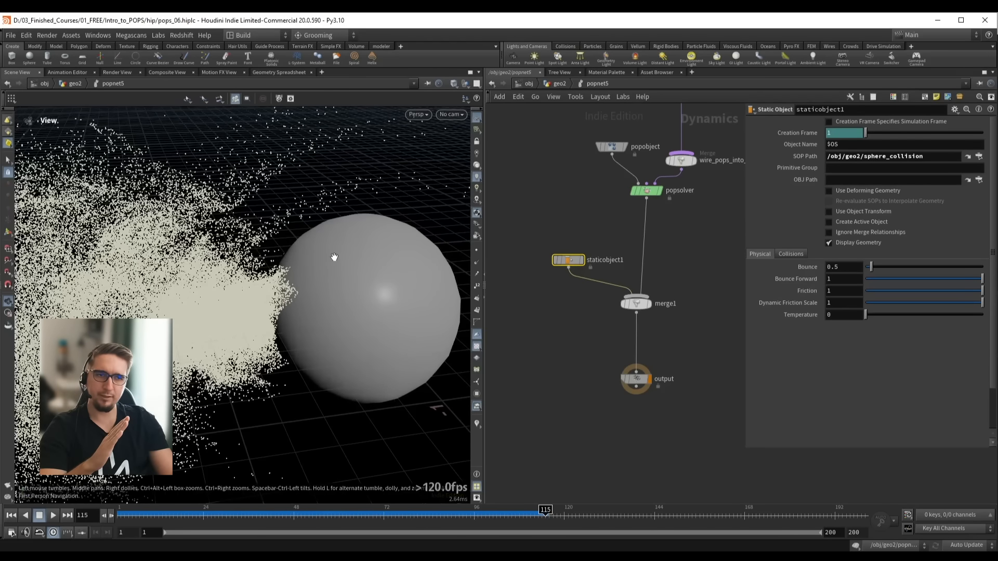
left_click_drag(853, 267, 796, 275)
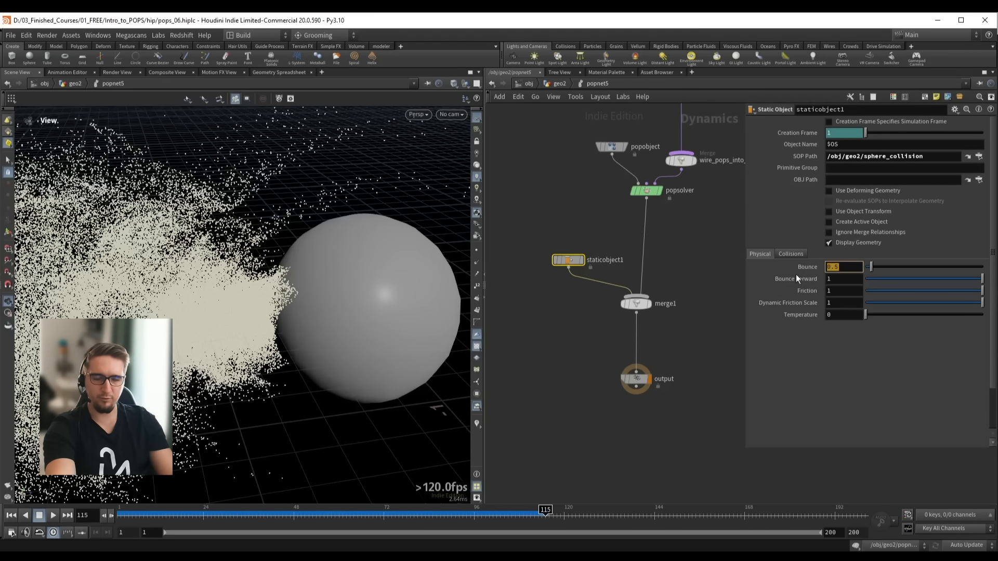
type("0")
key("Return")
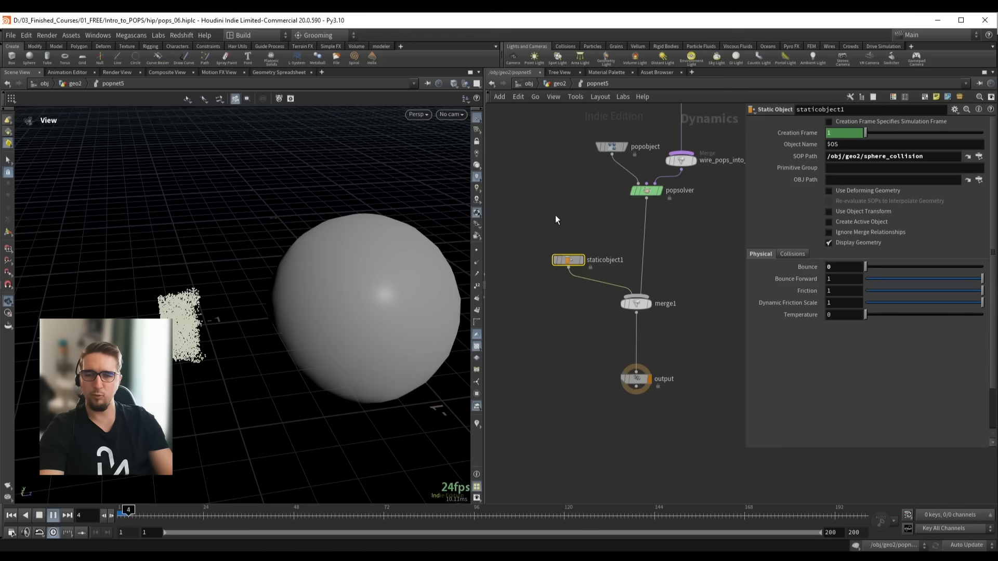
key("Up")
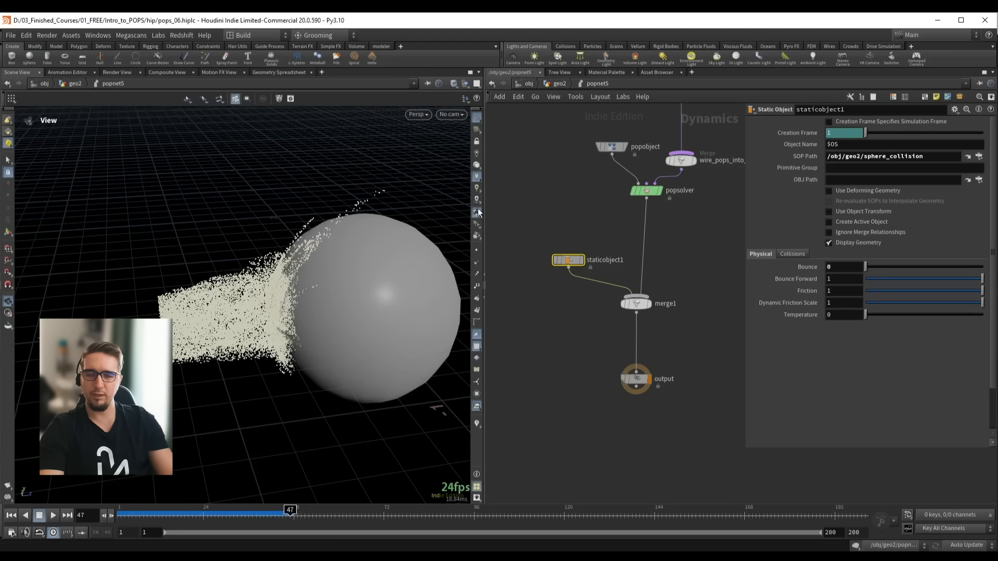
left_click_drag(272, 295, 254, 330)
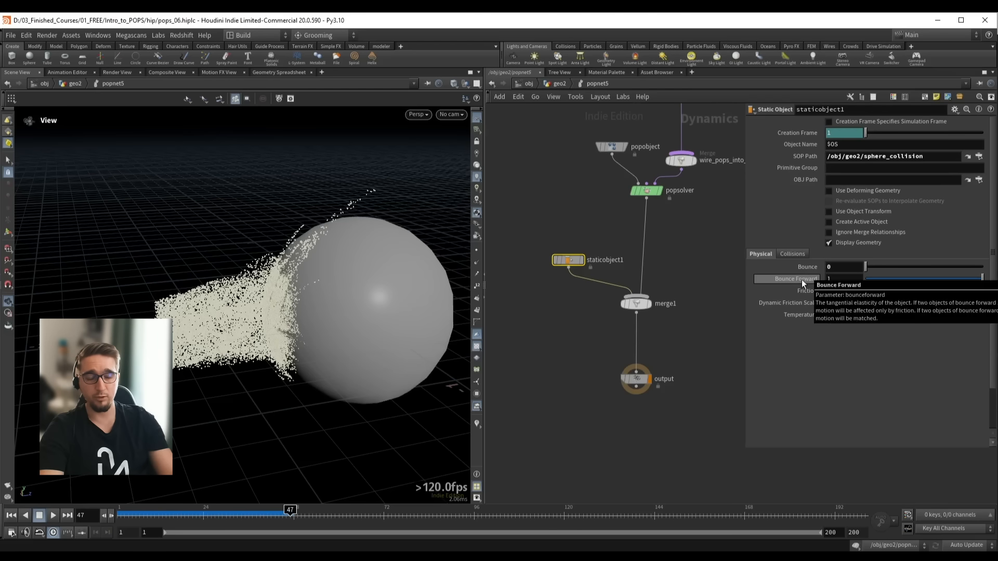
Try staticobject1's Bounce Forward at 0, replay the simulation to compare the collision, and restore Bounce Forward to 1
left_click_drag(900, 278, 838, 280)
left_click(709, 245)
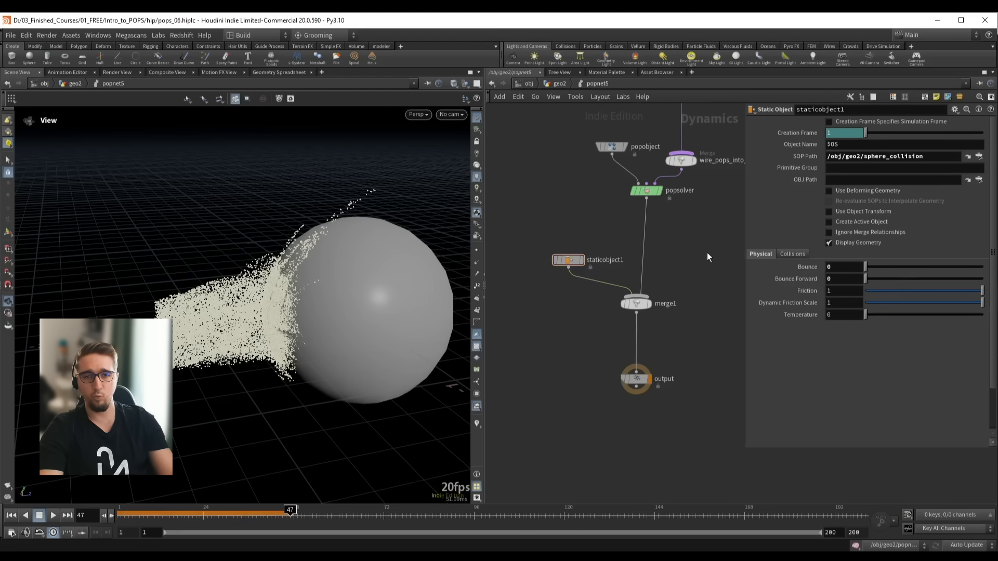
key("ctrl+Up")
key("Up")
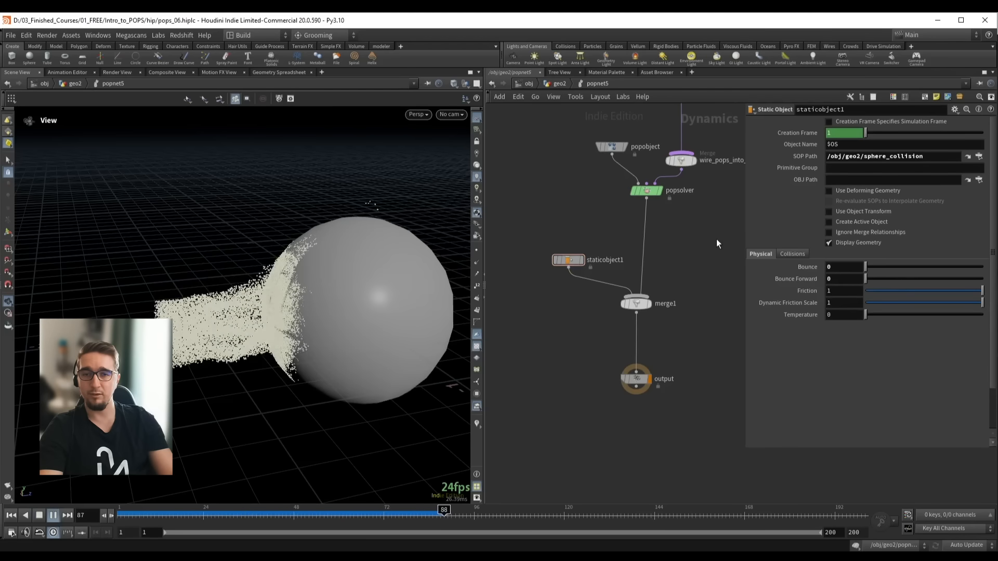
key("Up")
type("1")
key("Return")
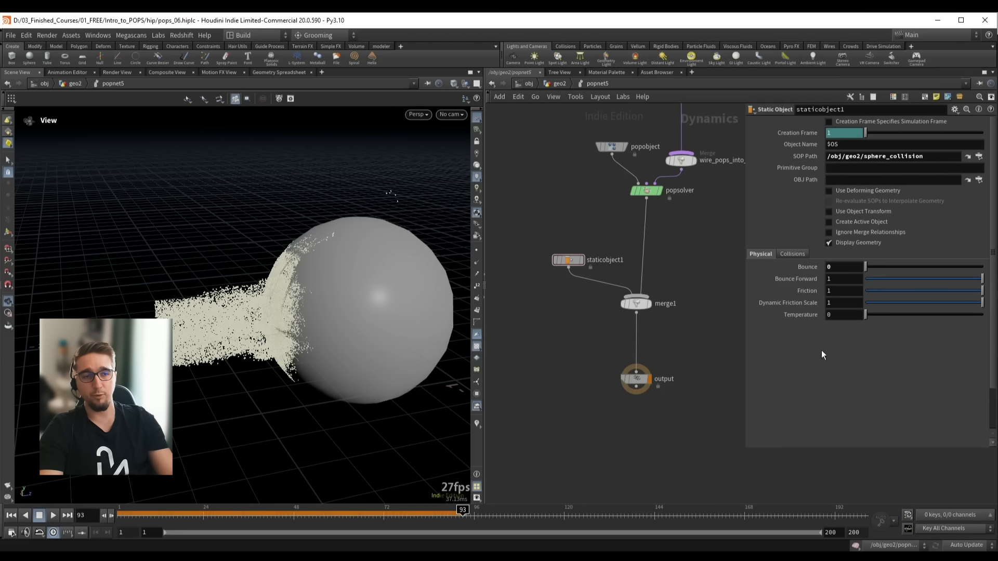
Set staticobject1's Bounce to 0.5
left_click(839, 262)
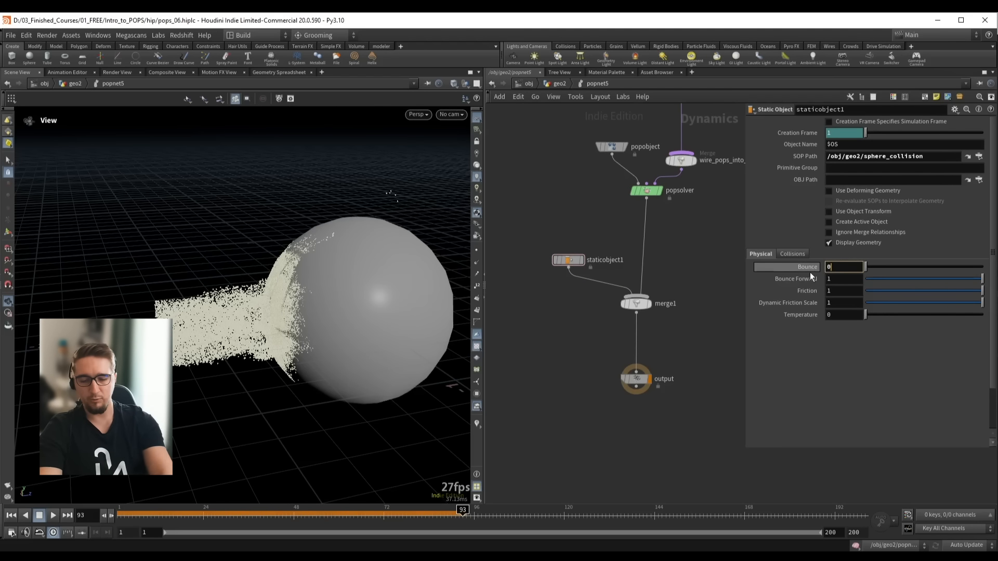
type(".5")
key("Return")
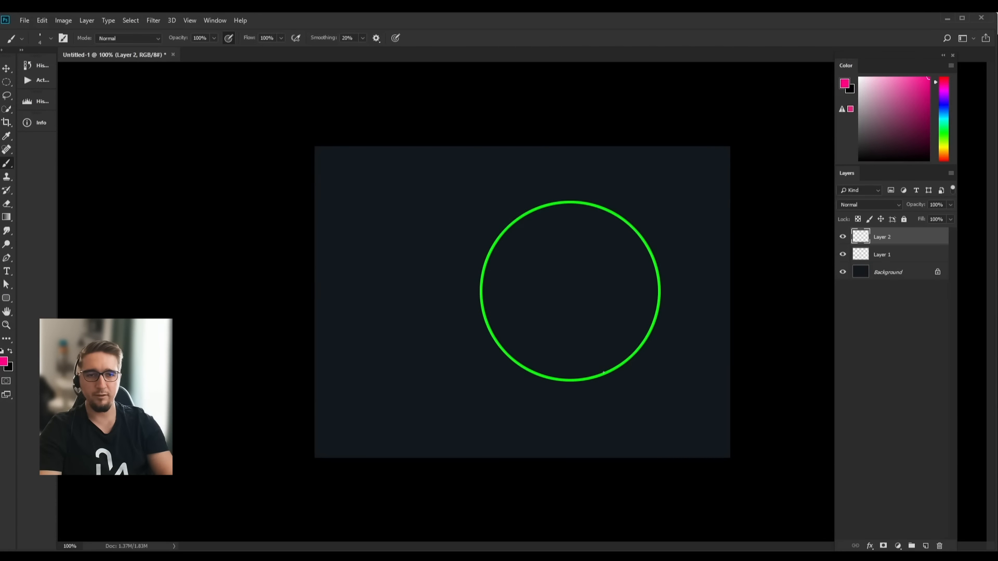
Switch to Photoshop and paint a small cluster of green dots to the left of the green circle on Layer 2
left_click_drag(943, 127, 949, 152)
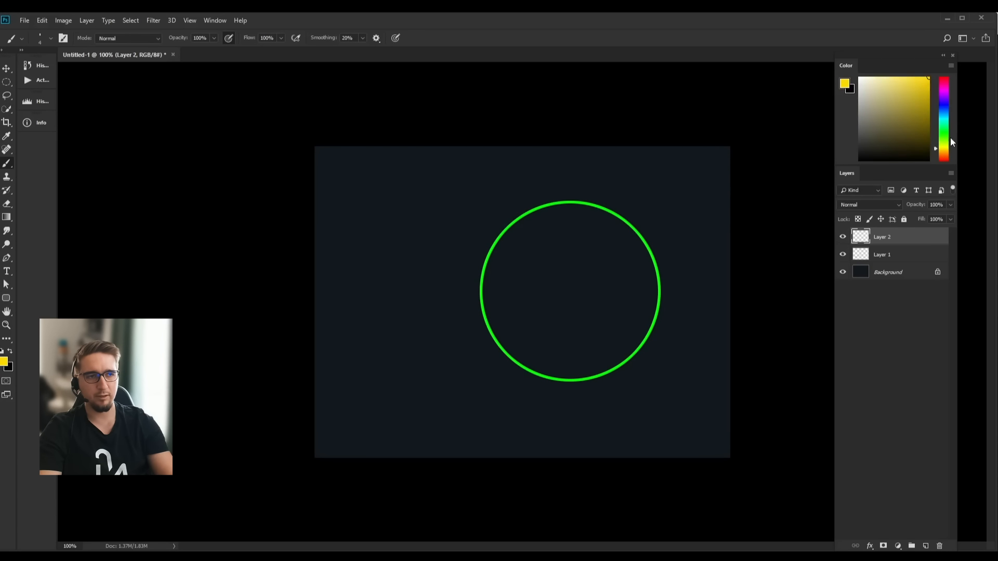
left_click(943, 127)
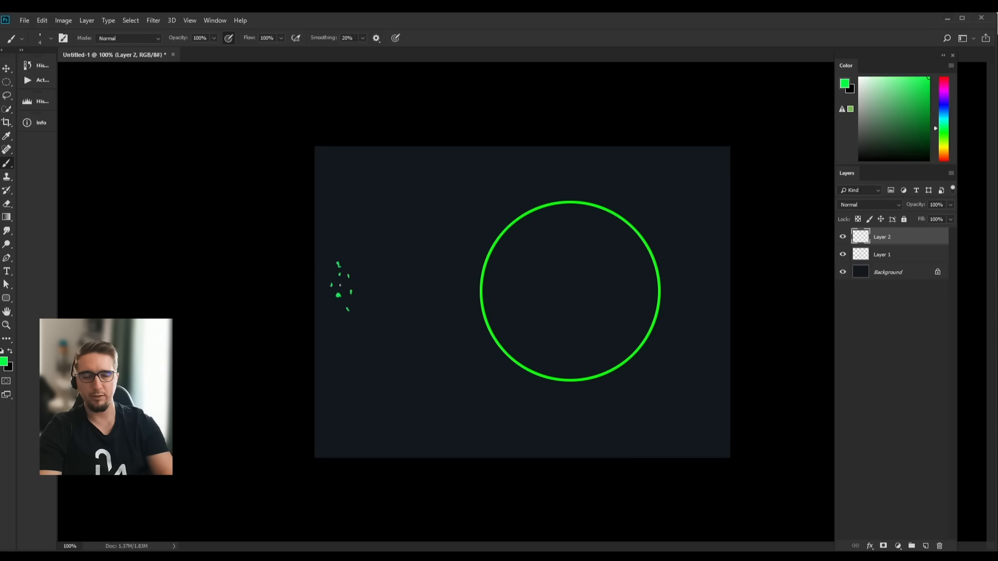
left_click(340, 285)
Draw an orange arrow from the green dots to the circle's edge and a second orange arrow rebounding back towards the dots
left_click(944, 156)
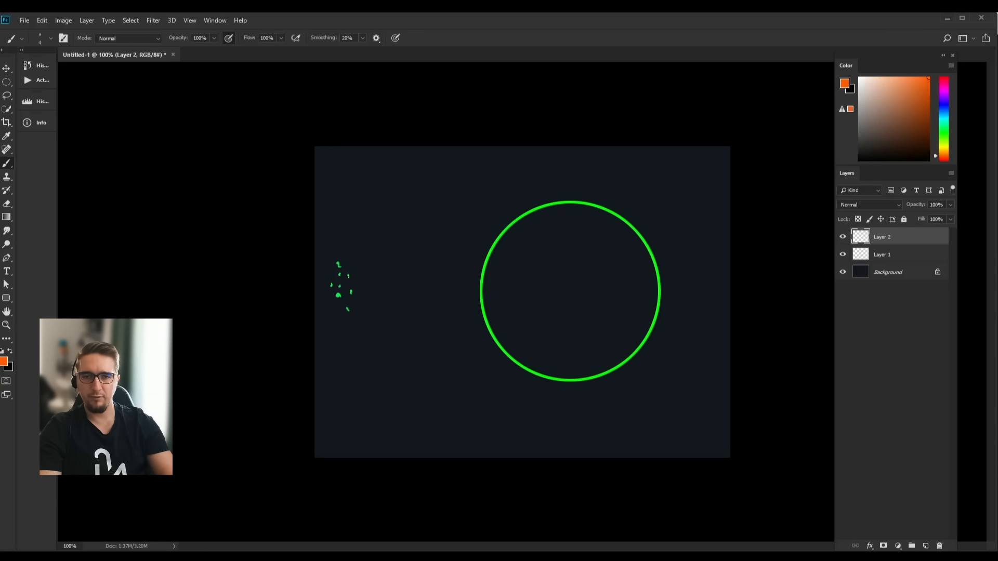
mouse_move(348, 276)
left_mouse_down()
mouse_move(479, 265)
mouse_move(357, 251)
left_mouse_up()
left_click_drag(457, 264, 450, 272)
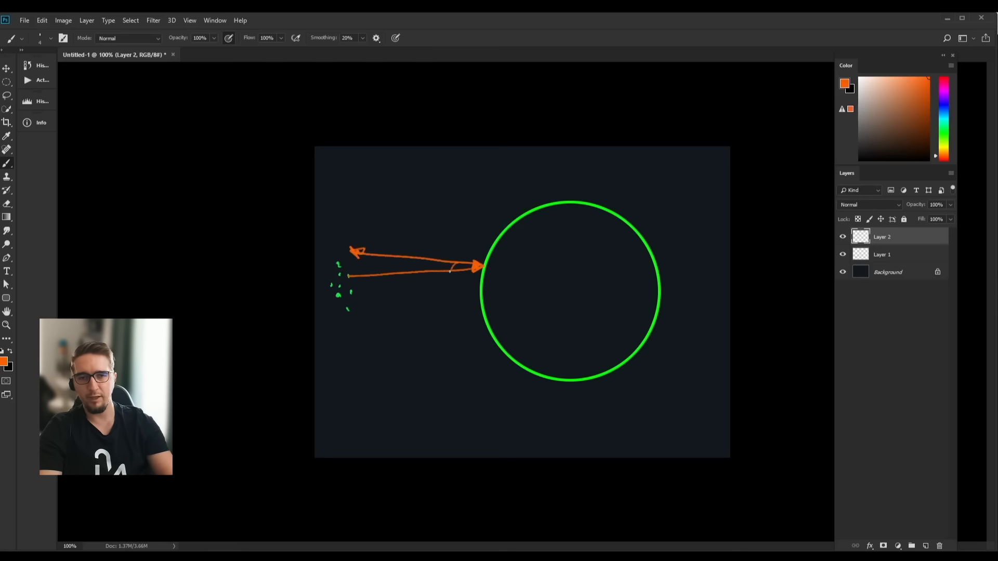
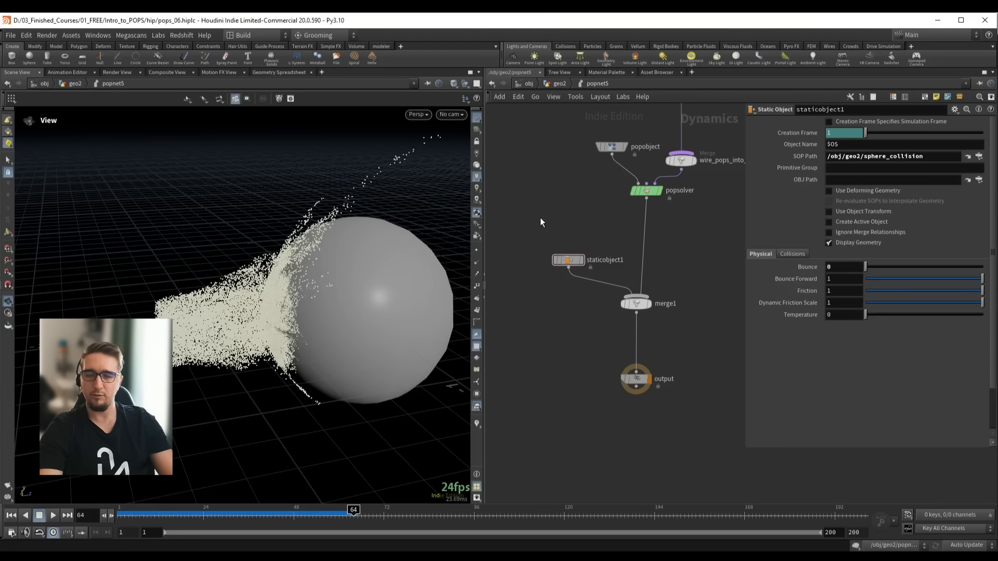
Switch back to Houdini, inspect the particles on the sphere, set staticobject1's Bounce to 0.5 and replay from the start
scroll(330, 262, "up", 3)
left_click_drag(330, 262, 295, 264)
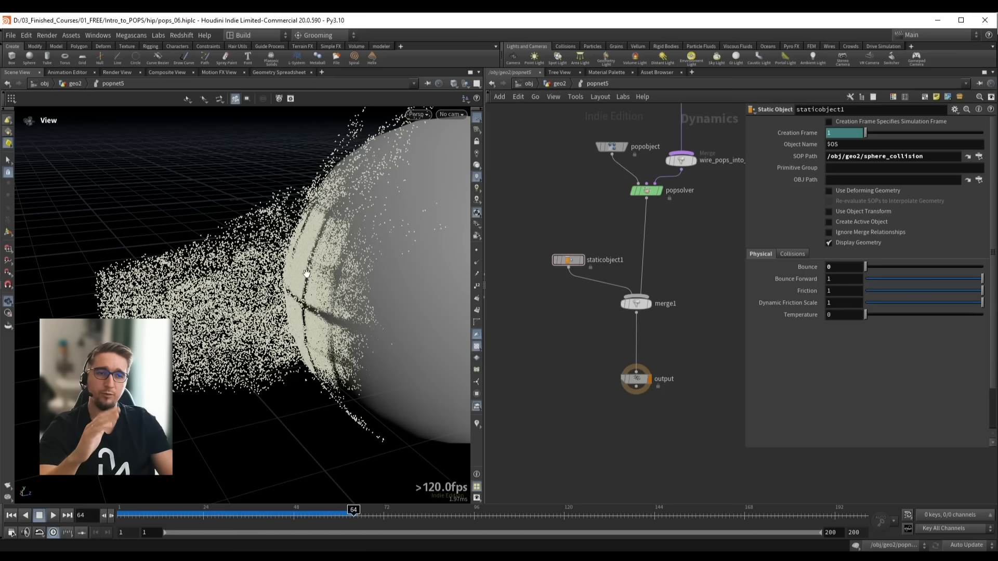
left_click(832, 266)
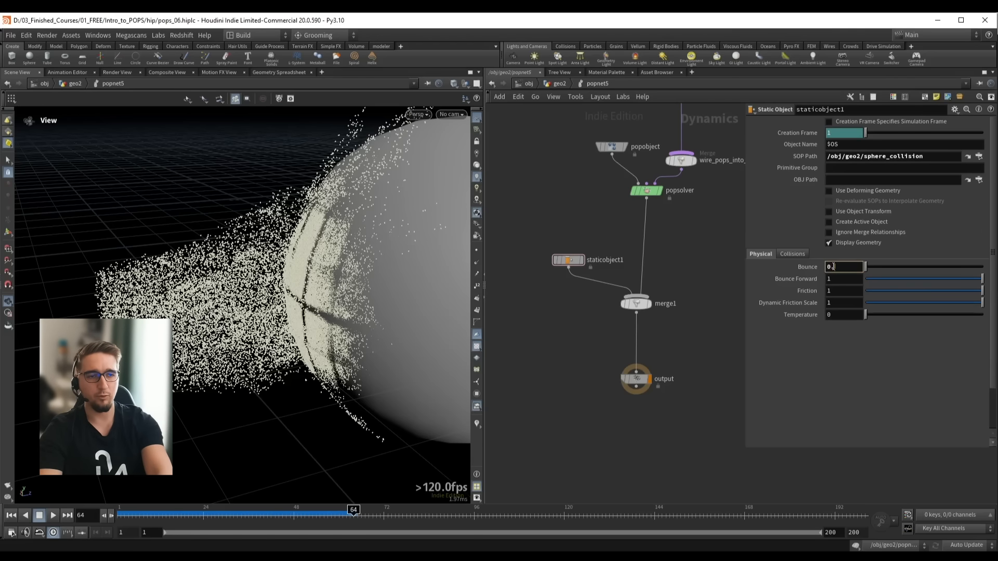
type(".5")
key("Return")
key("ctrl+Up")
key("Up")
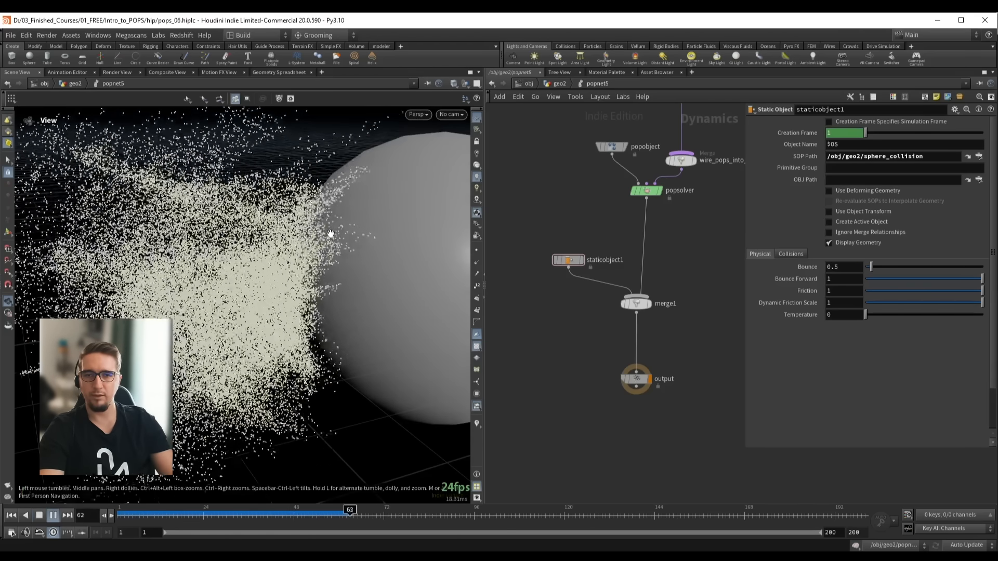
Play the simulation through frame 164 and again from the start to examine how the particles bounce off the sphere, stopping at frame 48
left_click_drag(331, 233, 181, 262)
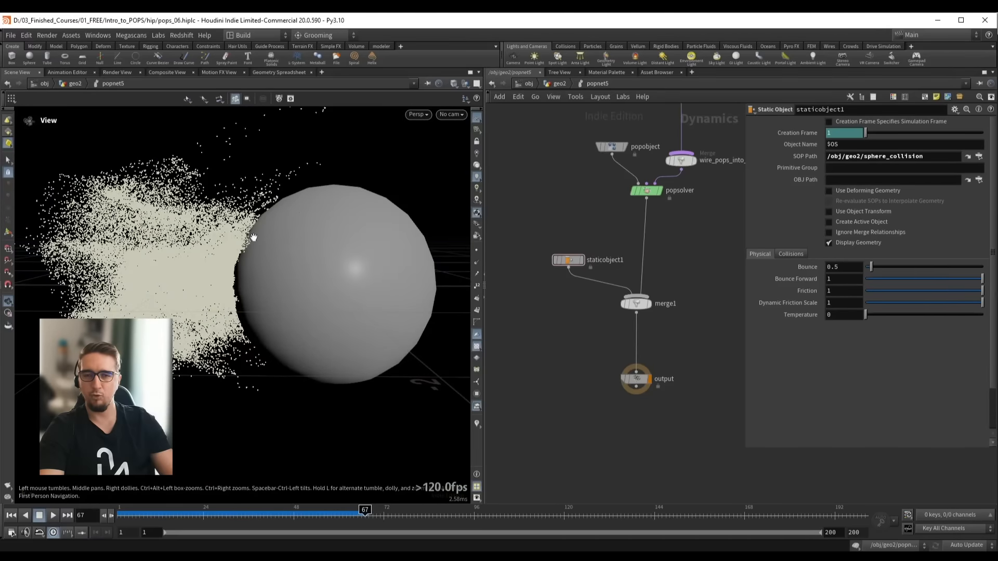
key("Up")
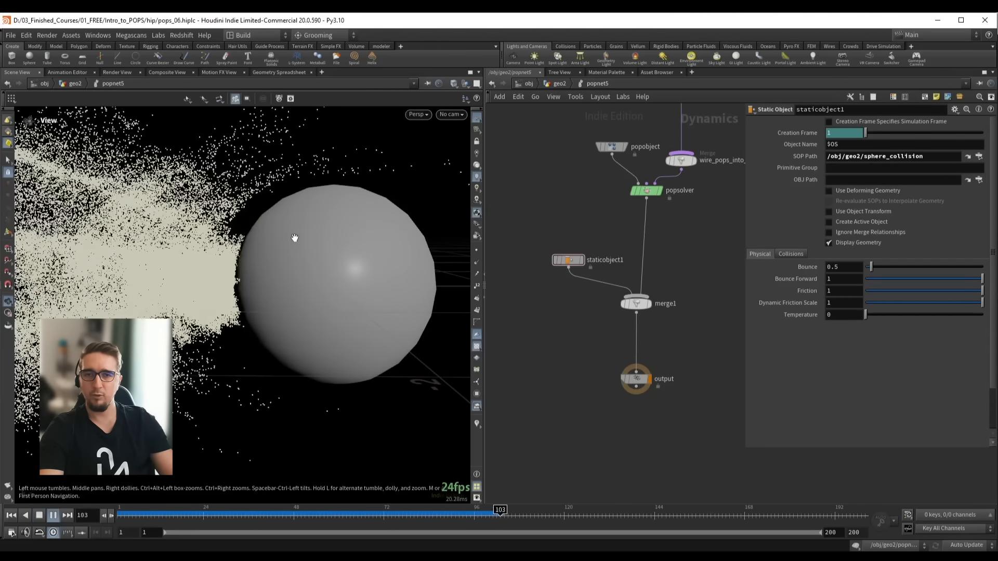
left_click_drag(296, 233, 272, 252)
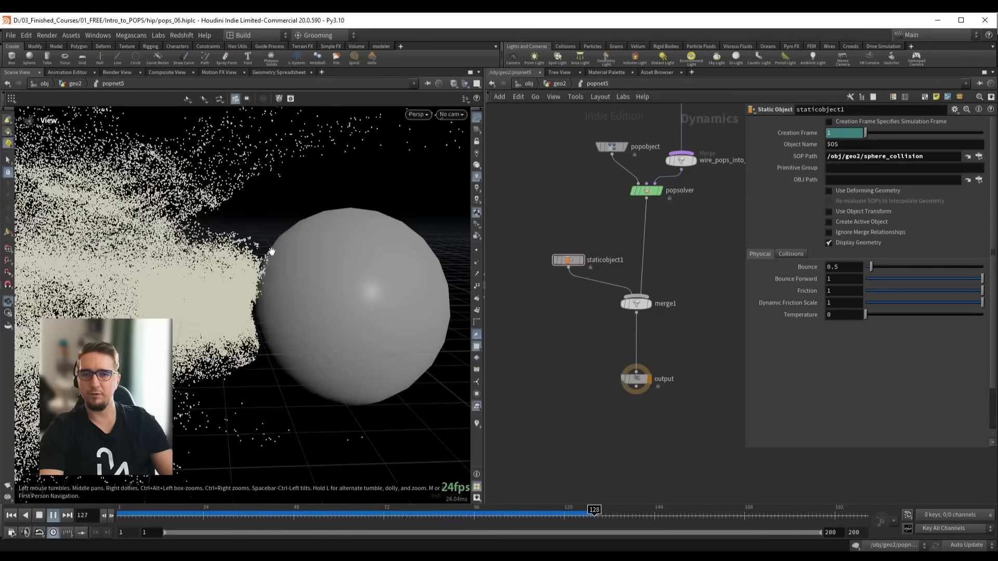
key("Up")
left_click_drag(314, 276, 332, 265)
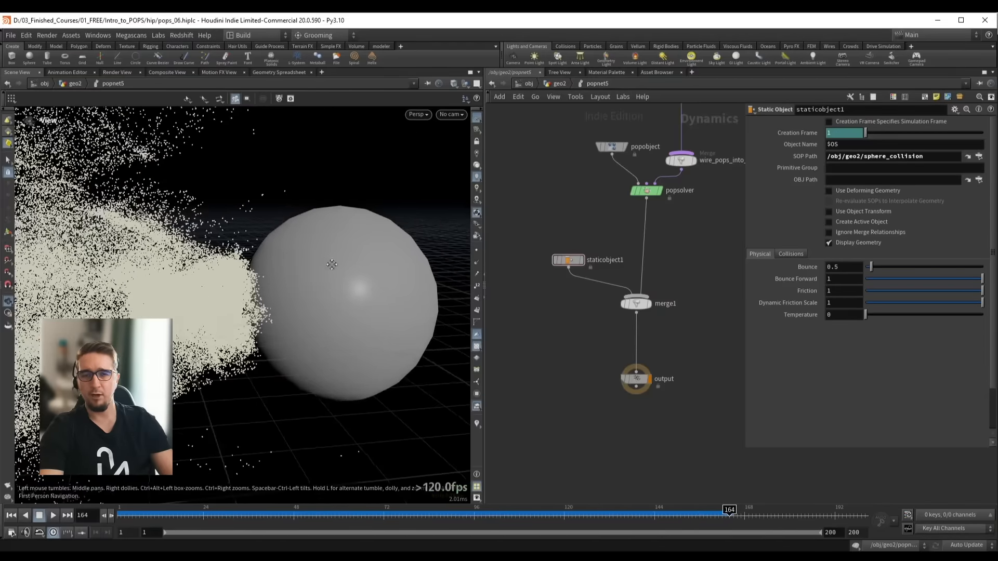
middle_click_drag(331, 264, 369, 243)
key("ctrl+Up")
key("Up")
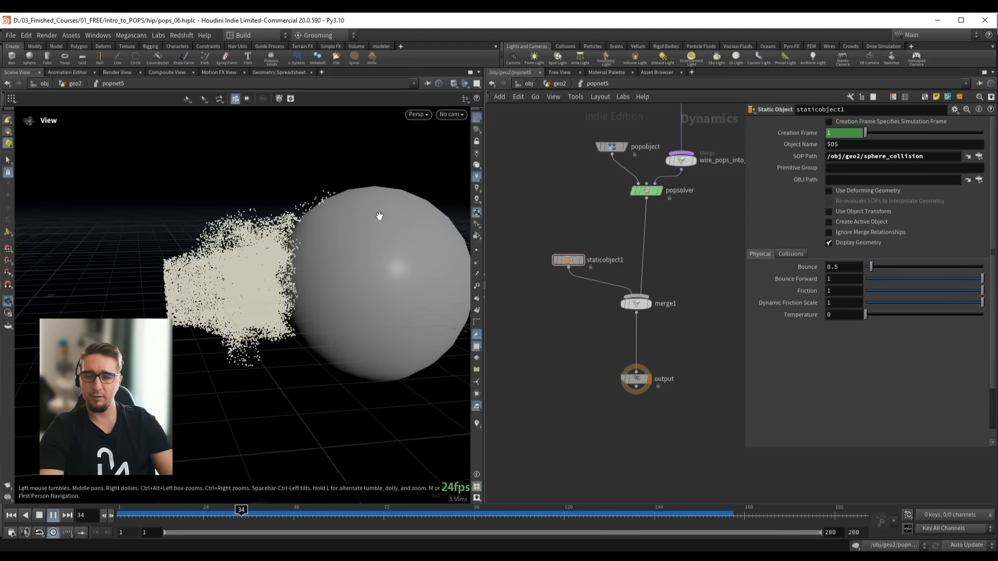
key("Up")
Set staticobject1's Bounce to 0 and replay the simulation from the start, stopping at frame 61
left_click_drag(842, 268, 808, 269)
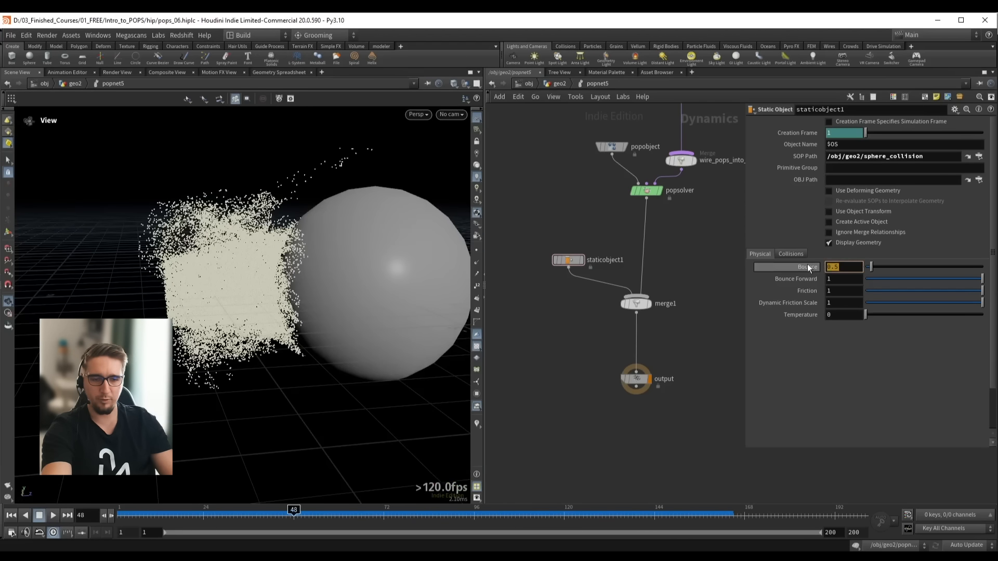
type("0")
key("Return")
key("ctrl+Up")
key("Up")
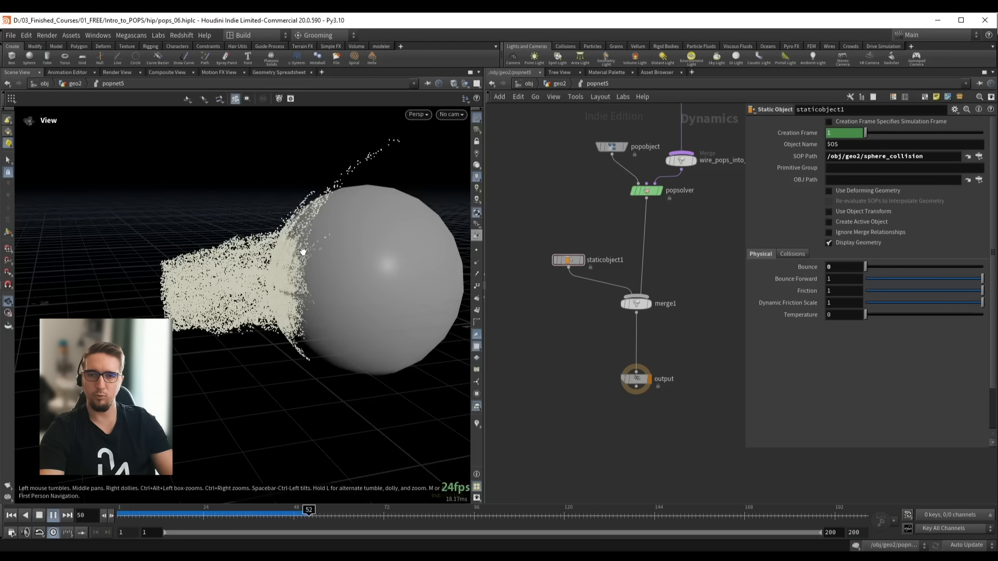
key("Up")
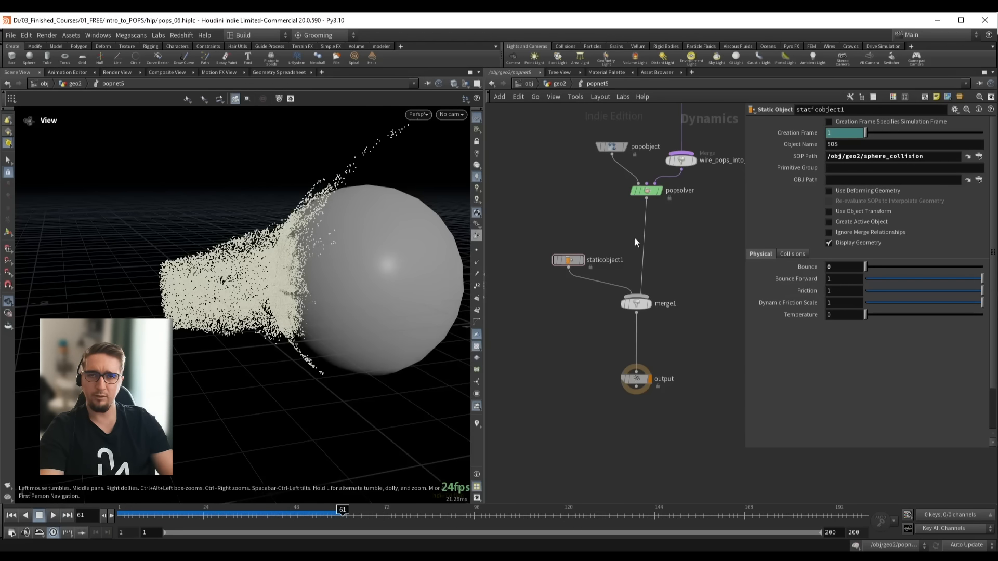
Set staticobject1's Friction to 10, replay from the start and examine the particles on the sphere's surface up to frame 70
left_click_drag(336, 233, 330, 251)
left_click(840, 290)
type("0")
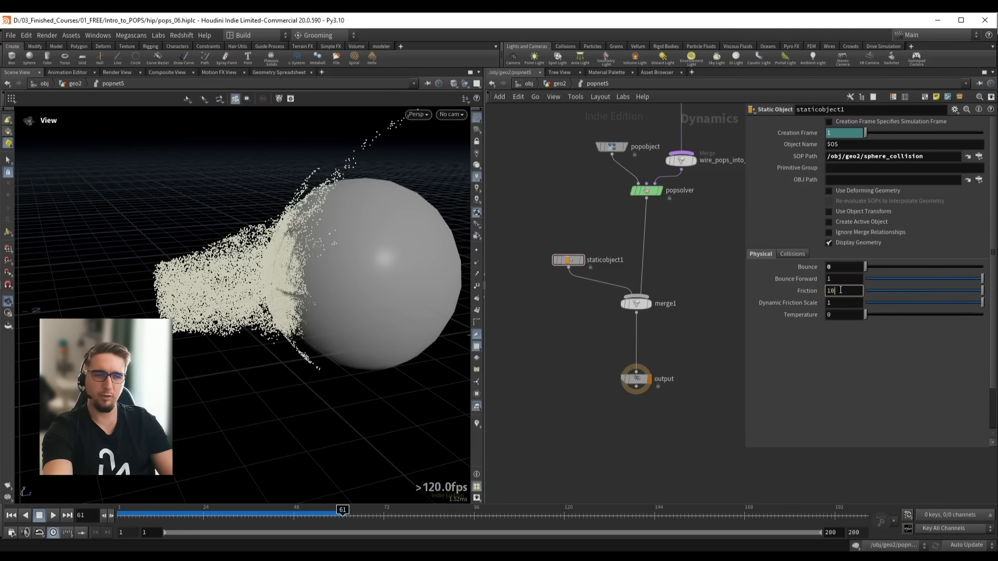
key("Return")
key("ctrl+Up")
key("Up")
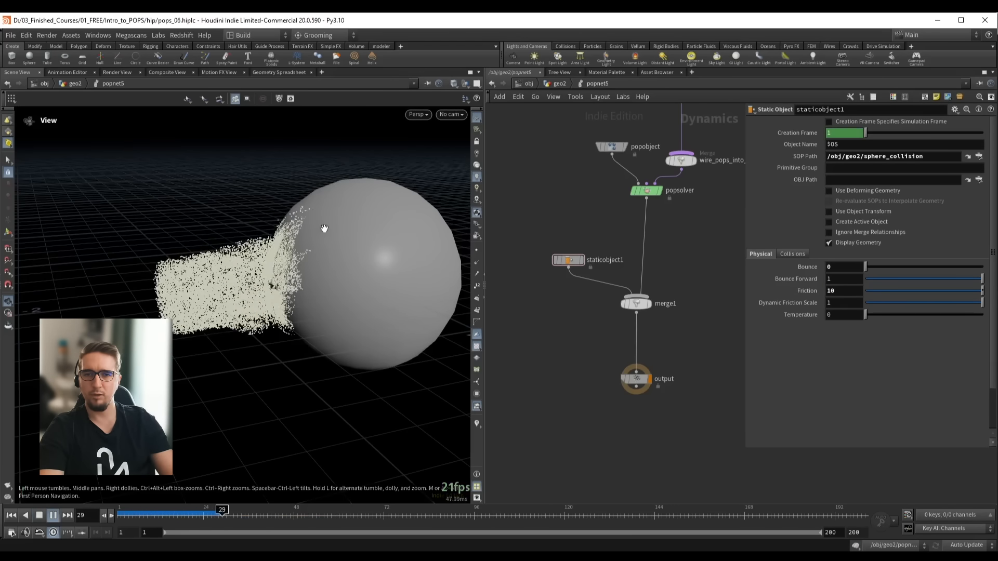
key("Up")
scroll(322, 224, "up", 3)
left_click_drag(323, 223, 354, 224)
key("Up")
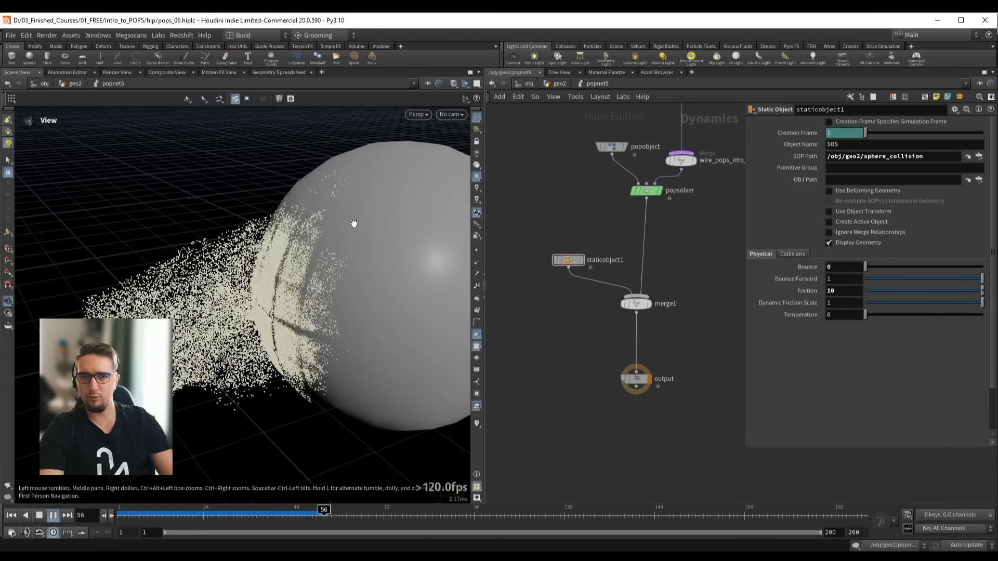
key("Up")
Lower staticobject1's Friction to 0 and replay the simulation from the start, stopping at frame 68
left_click_drag(892, 292, 856, 295)
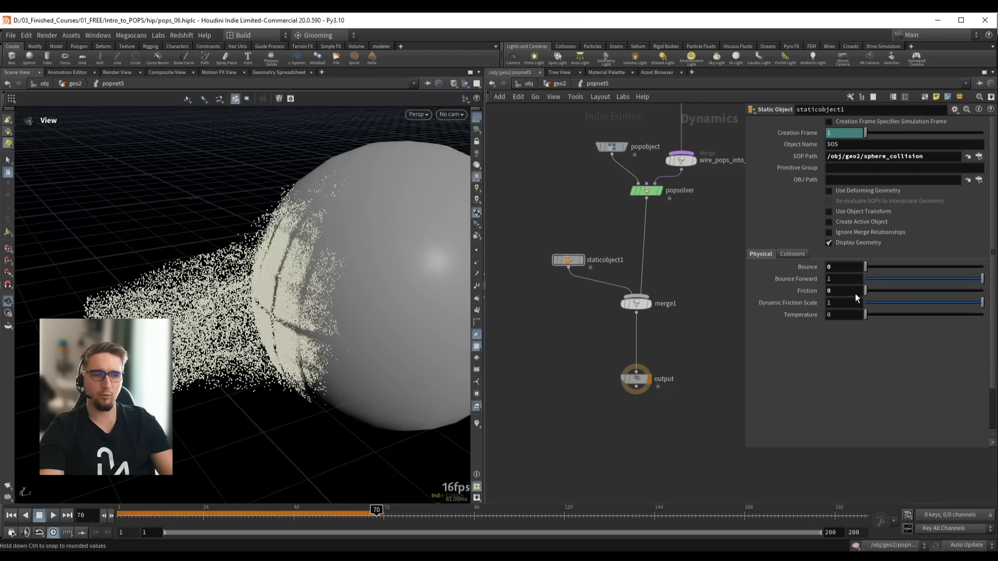
scroll(283, 244, "down", 3)
left_click_drag(283, 244, 248, 250)
key("ctrl+Up")
key("Up")
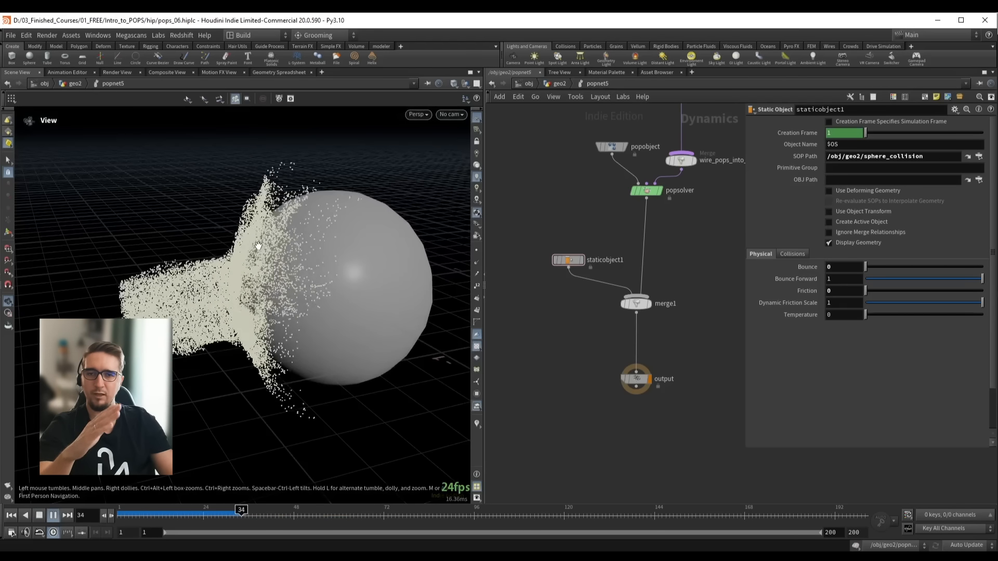
key("Up")
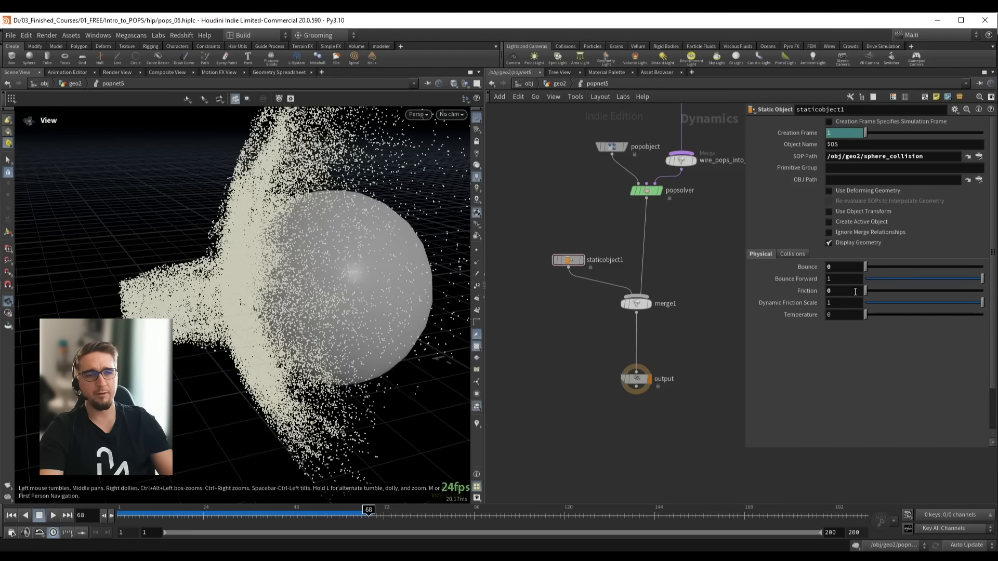
Resume playback from frame 68 and examine how the frictionless particles move around the sphere
left_click(847, 280)
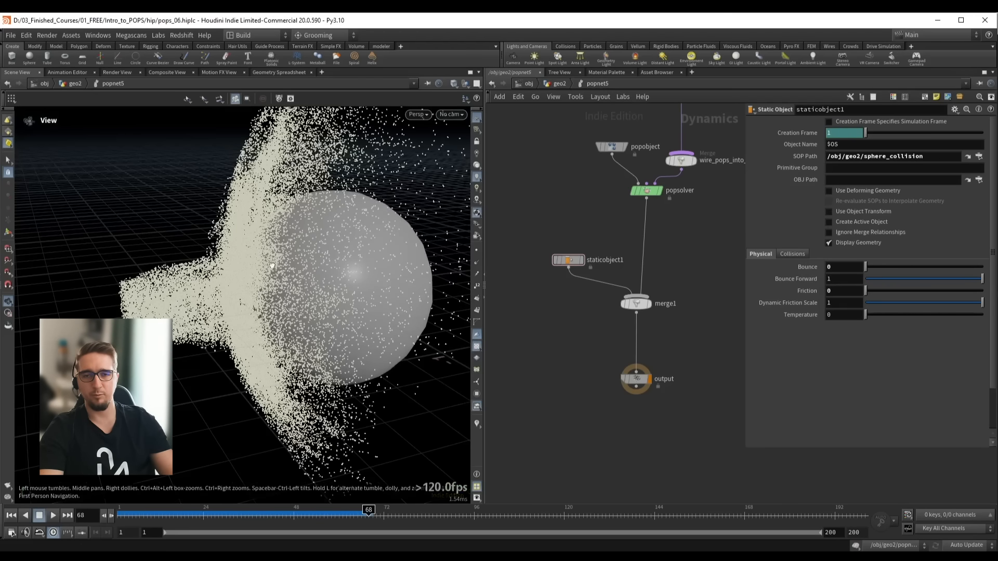
left_click_drag(353, 260, 210, 263)
key("Up")
right_click_drag(209, 262, 288, 238)
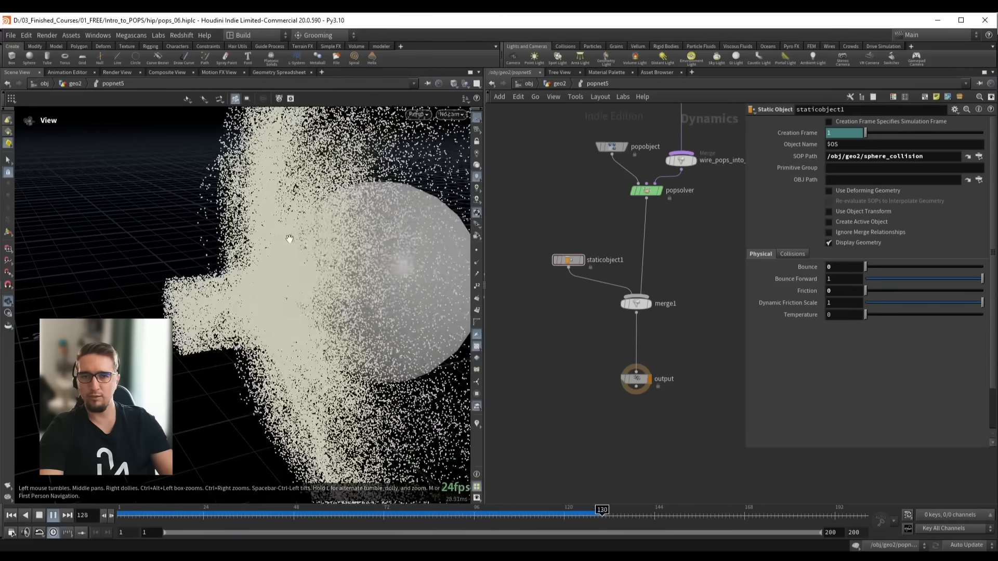
Replay the frictionless simulation from the start, stopping at frame 49, and review the static object's physical parameters
key("ctrl+Up")
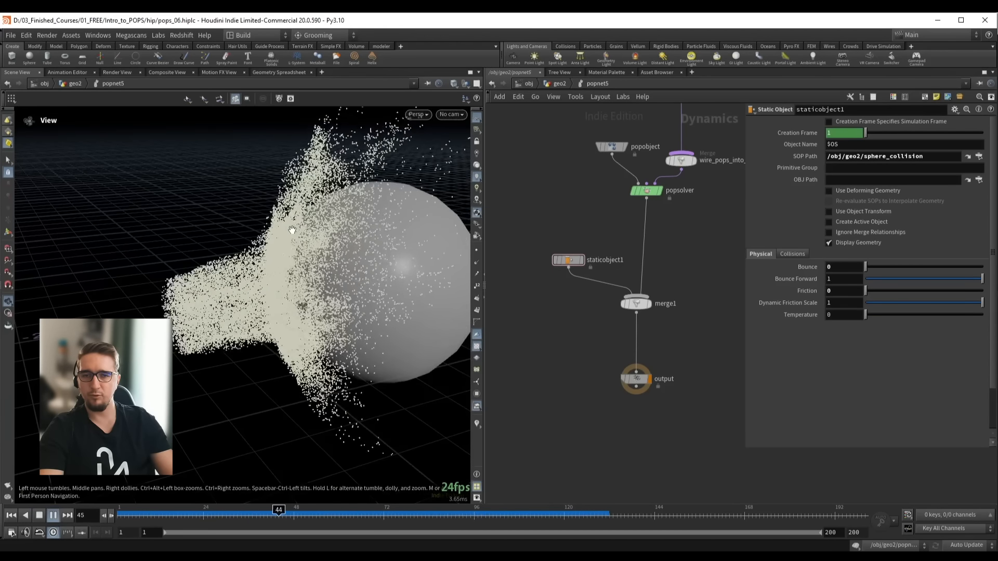
key("Up")
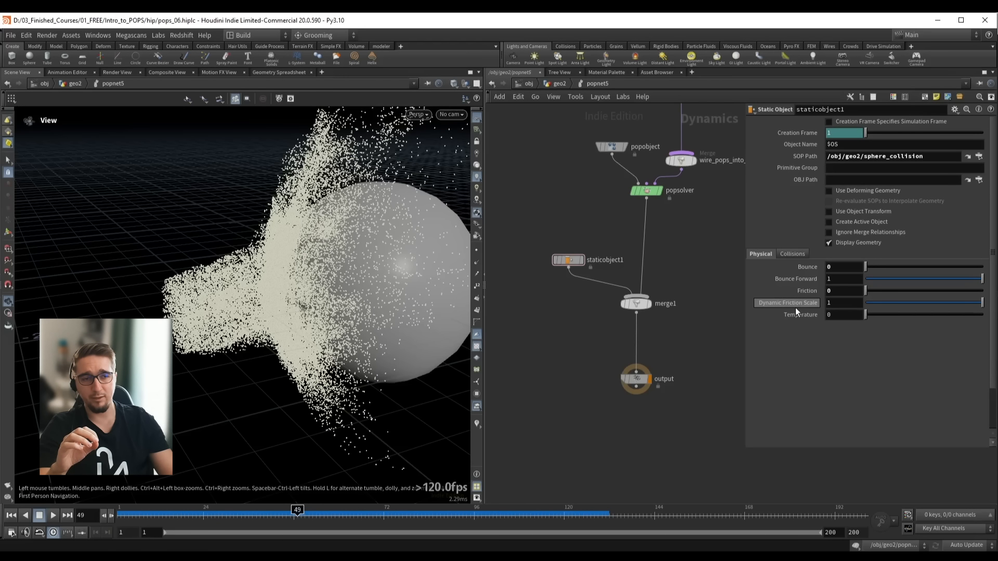
mouse_move(795, 310)
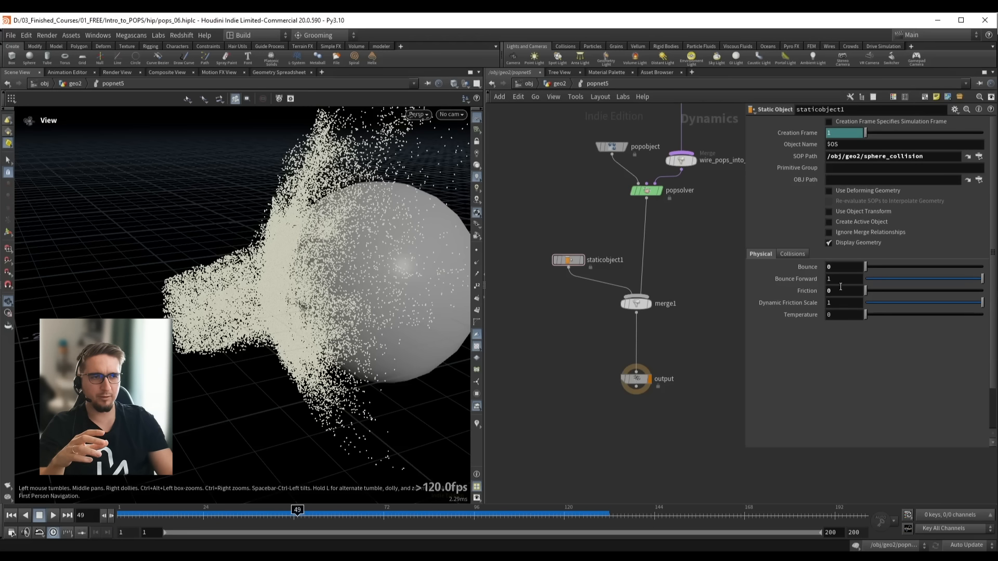
mouse_move(796, 279)
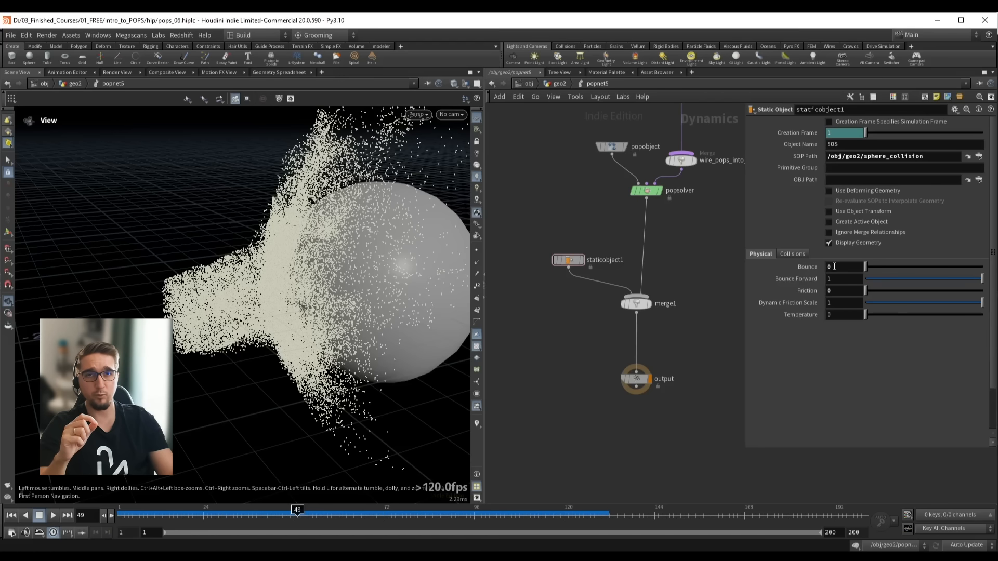
Set staticobject1's Friction to 0.5 and replay the simulation from the start, stopping at frame 65
left_click_drag(865, 291, 831, 295)
type(".5")
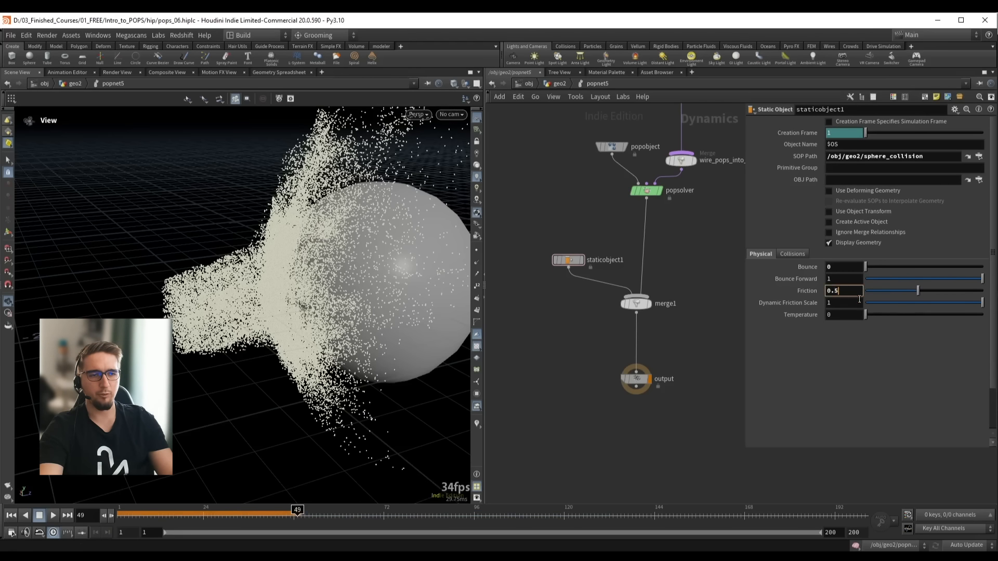
key("Return")
key("ctrl+Up")
key("Up")
left_click_drag(372, 271, 364, 259)
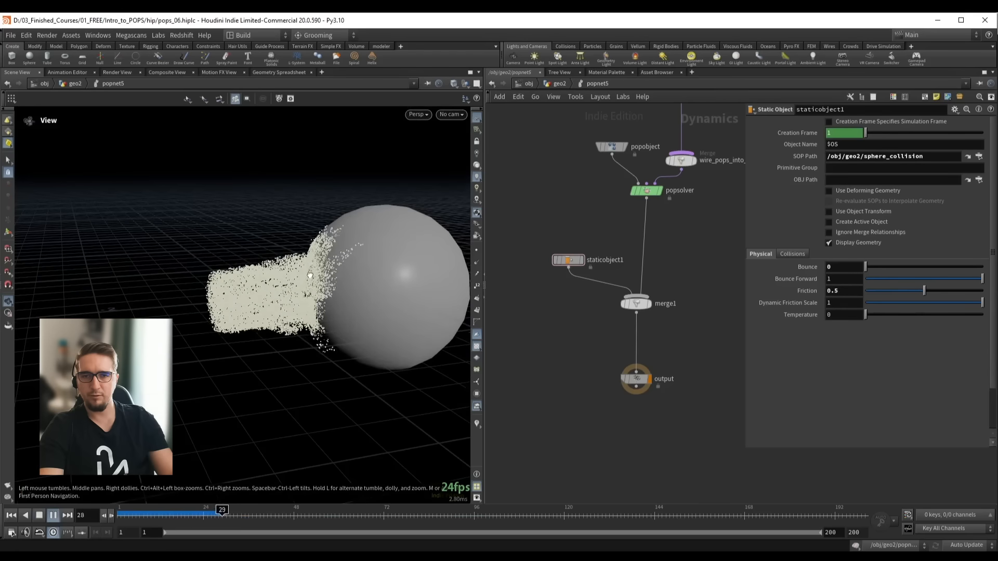
right_click_drag(364, 259, 362, 270)
key("Up")
left_click_drag(363, 270, 367, 276)
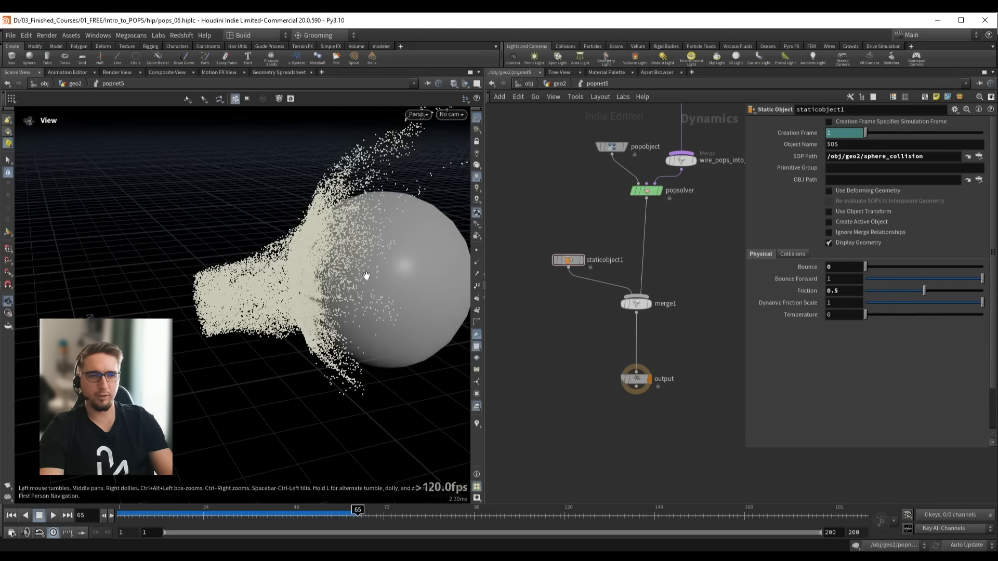
Switch staticobject1's RBD Solver Collision Detection to Use Volume Collisions
left_click(787, 255)
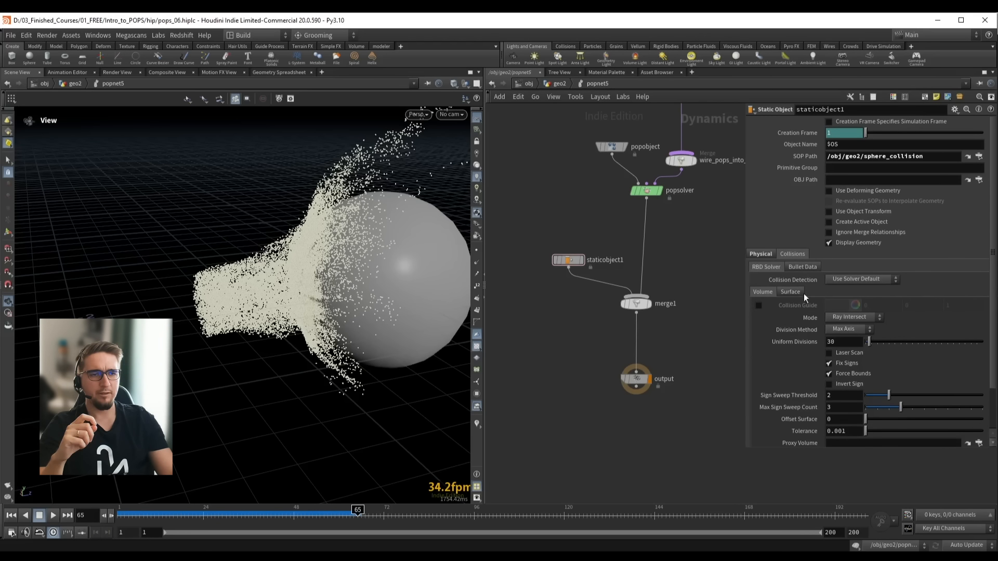
left_click(853, 281)
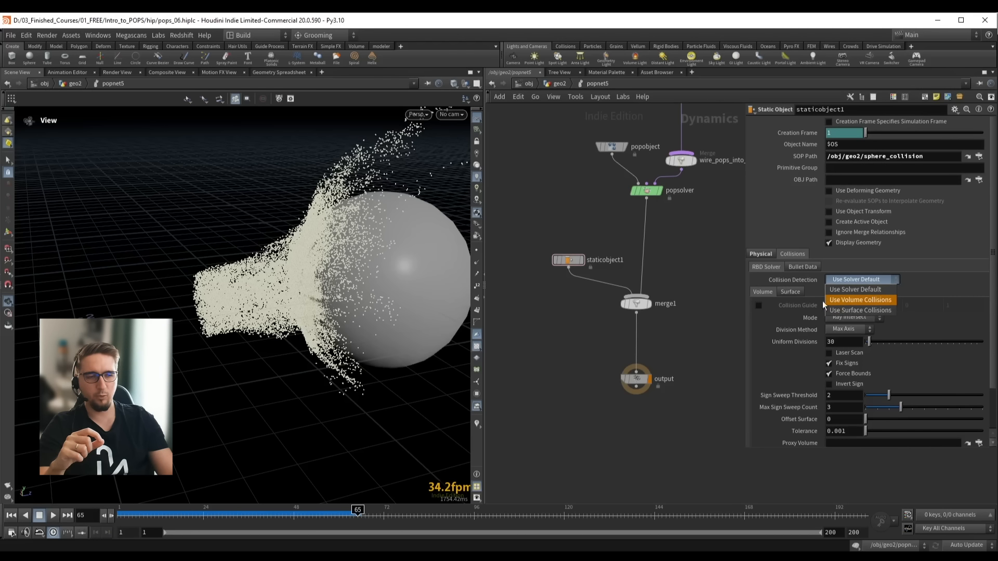
left_click(847, 302)
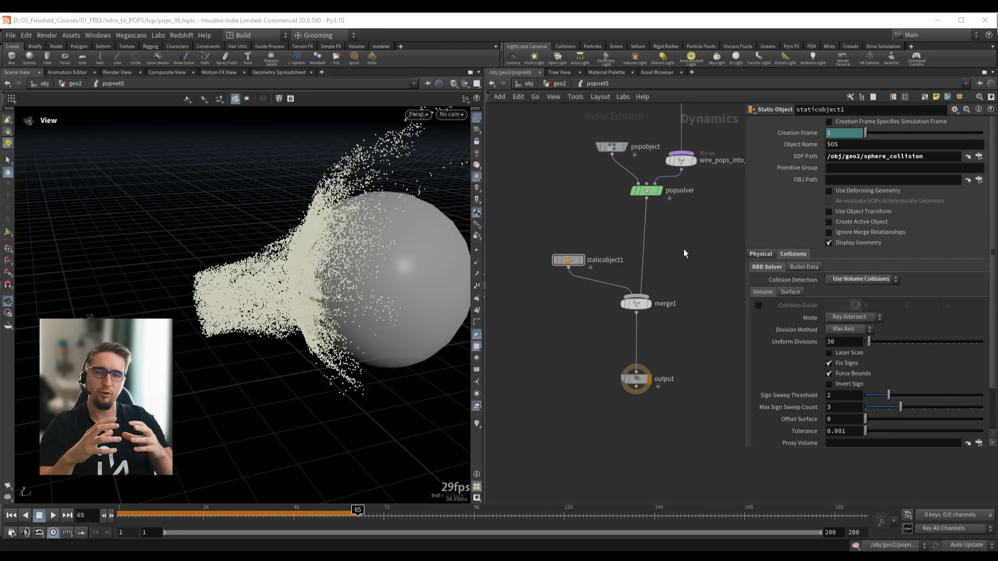
Go up to the geo2 network, add a Test Geometry: Tommy node beside popnet5 and display it
key("u")
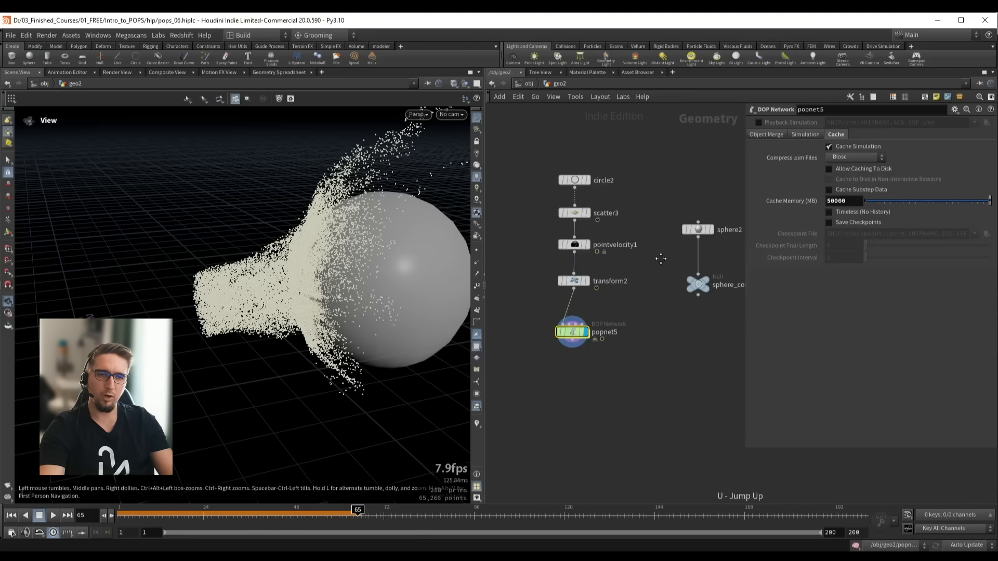
key("Tab")
type("tom")
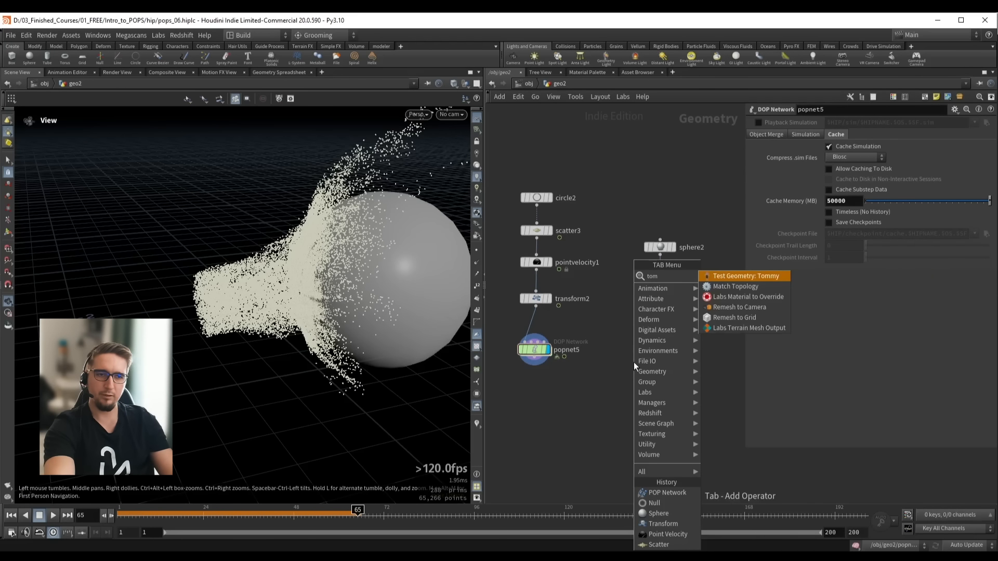
key("Return")
left_click(633, 363)
left_click(646, 363)
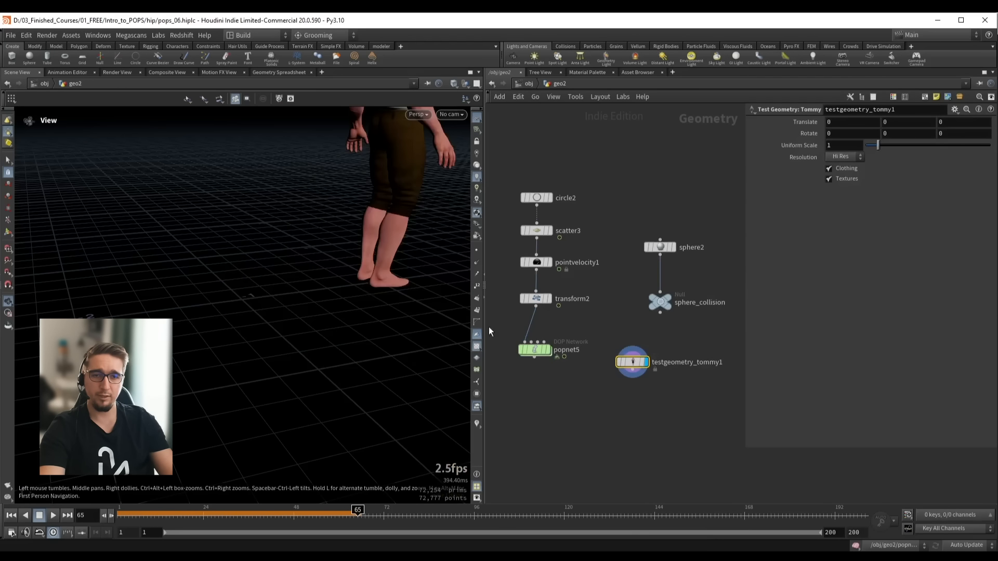
Examine the clothed upper body of the Tommy model as an example of complex collision geometry
left_click_drag(372, 262, 374, 227)
middle_click_drag(374, 227, 310, 247)
left_click_drag(311, 247, 291, 231)
right_click_drag(291, 231, 417, 236)
left_click_drag(417, 236, 369, 233)
right_click_drag(369, 233, 427, 239)
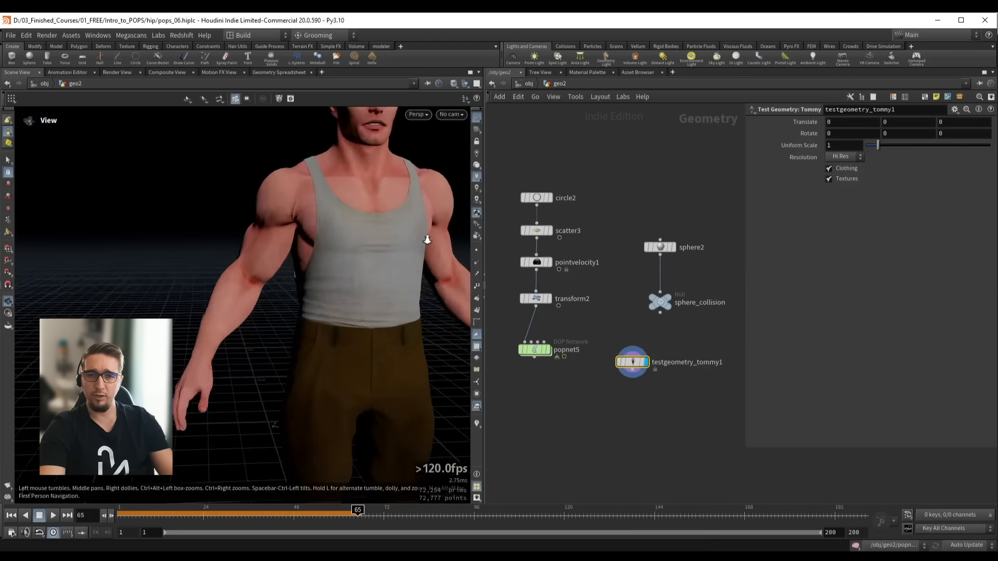
middle_click_drag(428, 238, 401, 311)
left_click_drag(327, 262, 340, 272)
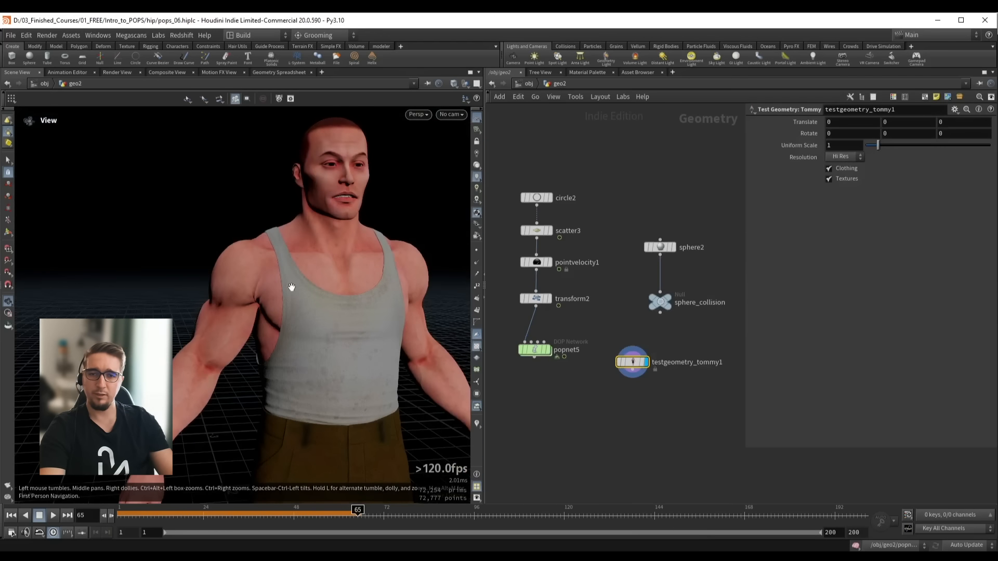
right_click_drag(291, 286, 304, 279)
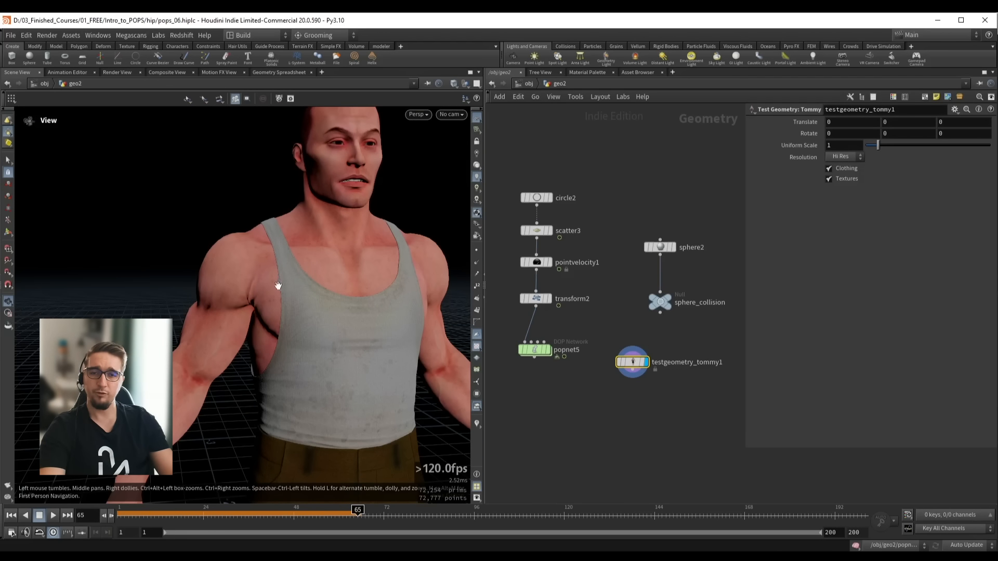
Blast away Tommy's tank top, inspect the body underneath, and delete the Blast node again
left_click_drag(279, 285, 322, 282)
key("s")
left_click(295, 285)
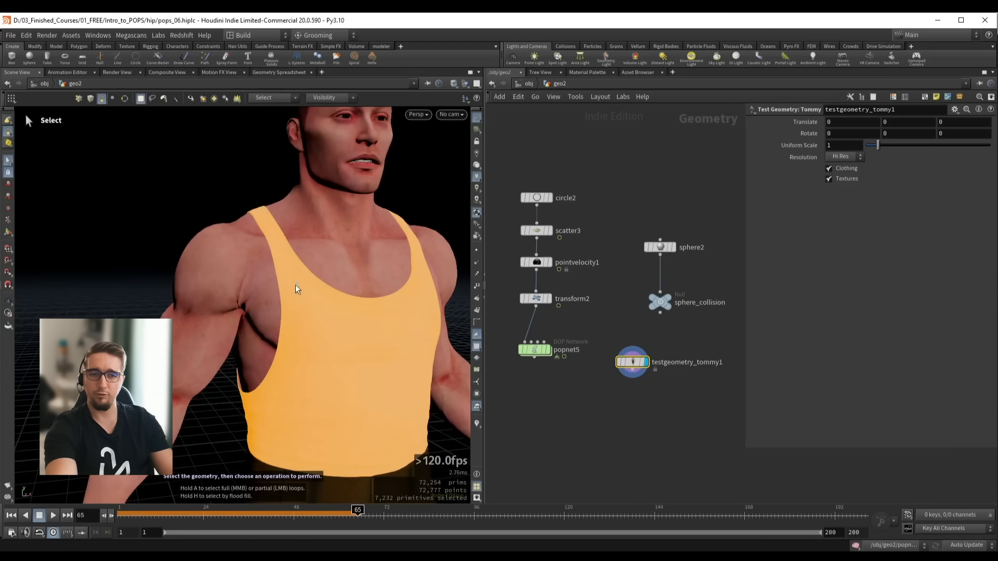
key("Delete")
key("Escape")
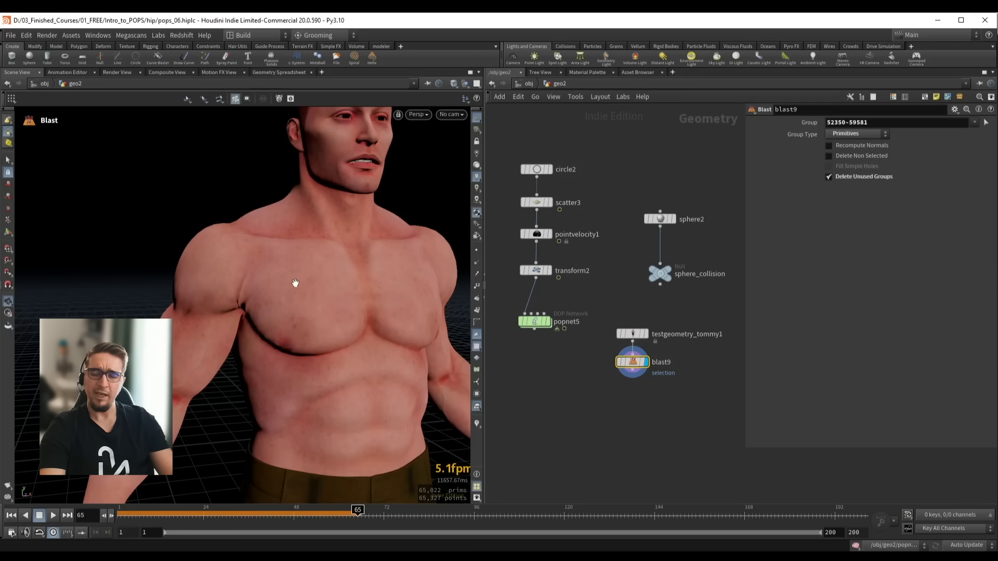
left_click_drag(331, 267, 329, 265)
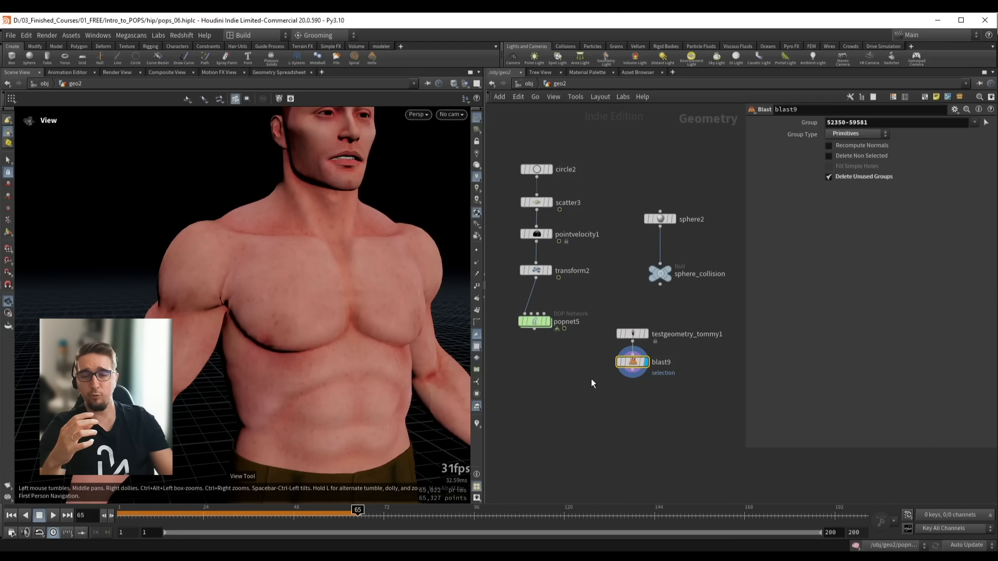
left_click_drag(319, 286, 338, 287)
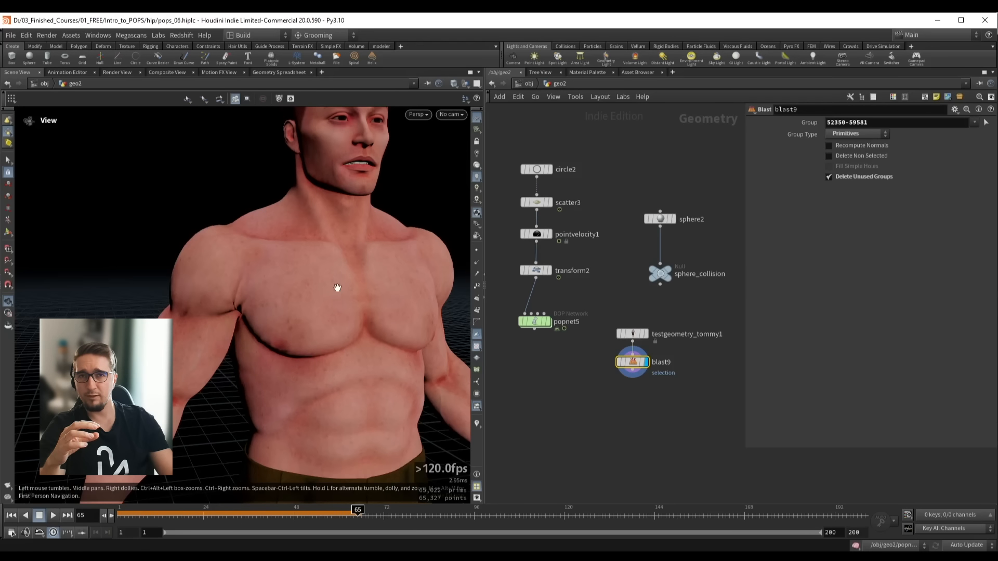
key("Delete")
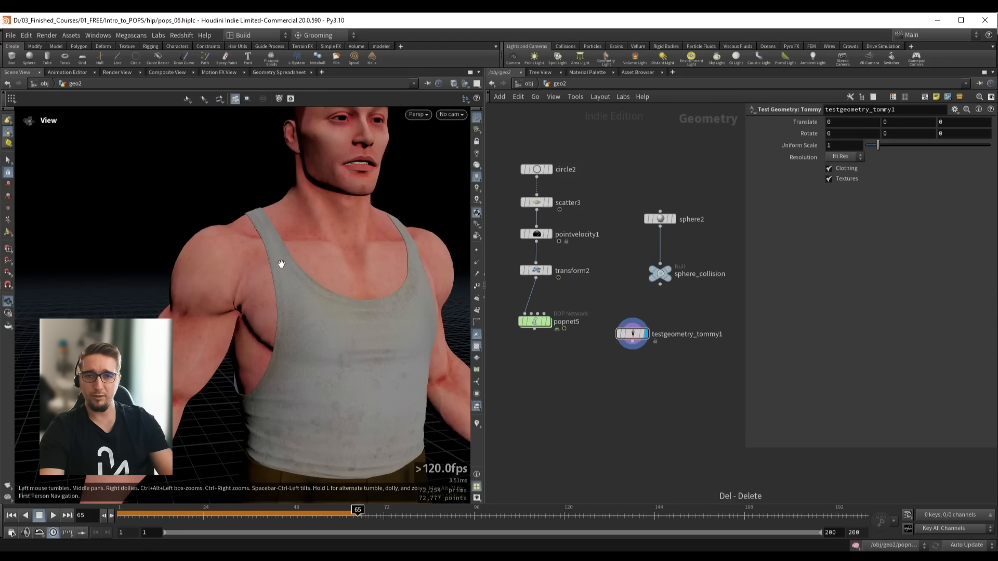
Append a VDB from Polygons node to the Tommy test geometry and display its result
left_click_drag(632, 341, 629, 368)
key("Tab")
type("vdb")
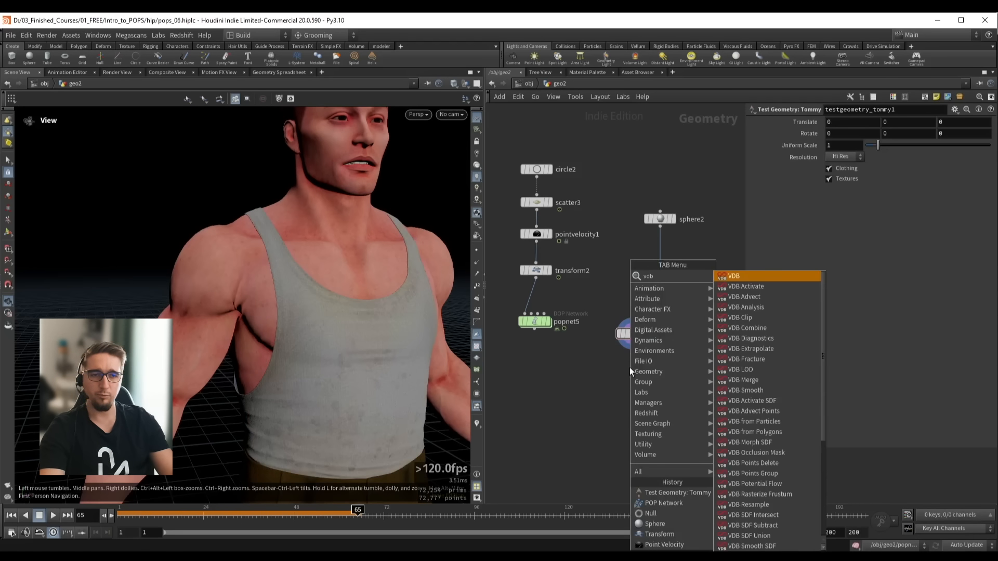
type(" from")
key("Down")
key("Down")
key("Return")
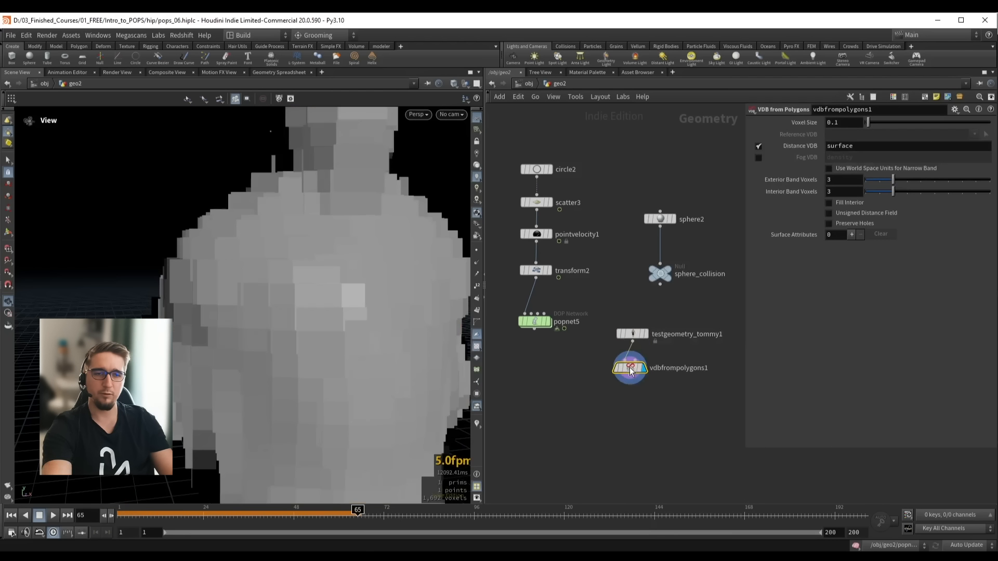
Refine the VDB from Polygons Voxel Size to 0.01 and further to 0.005
left_click(846, 127)
type("0.01")
key("Return")
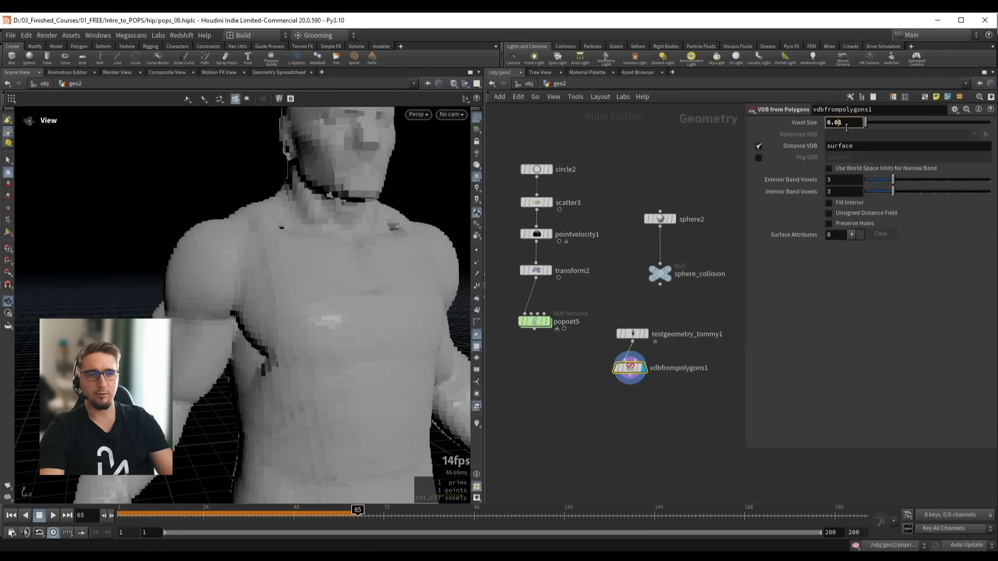
left_click(845, 123)
key("BackSpace")
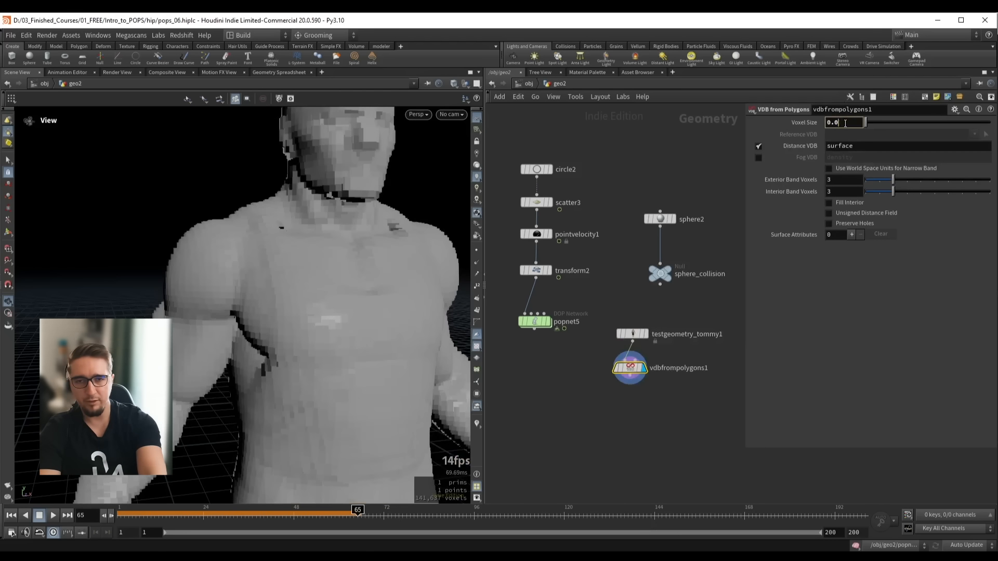
type("05")
key("Return")
scroll(341, 247, "down", 2)
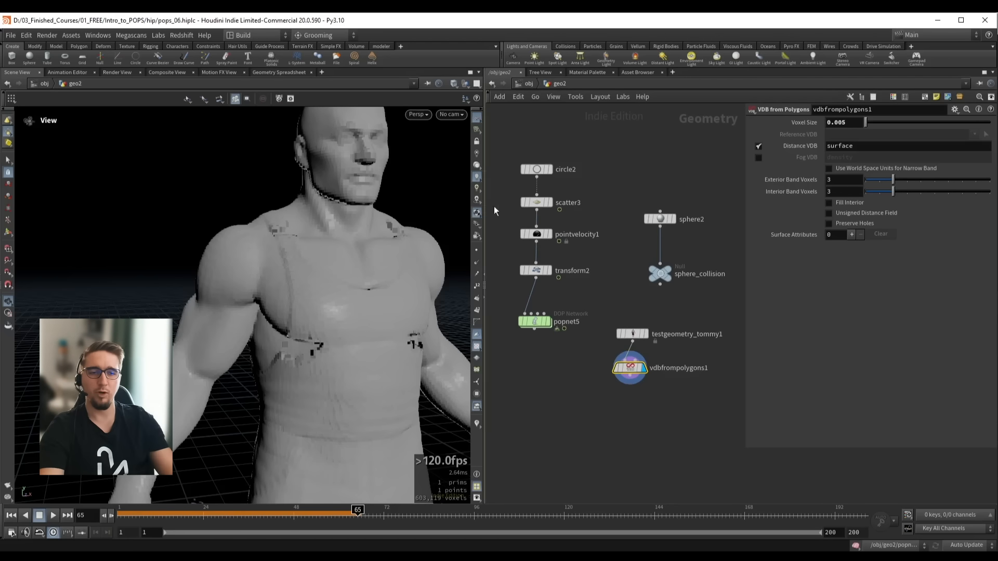
Delete the Tommy test geometry and VDB from Polygons nodes and go back inside popnet5
left_click_drag(632, 346, 653, 386)
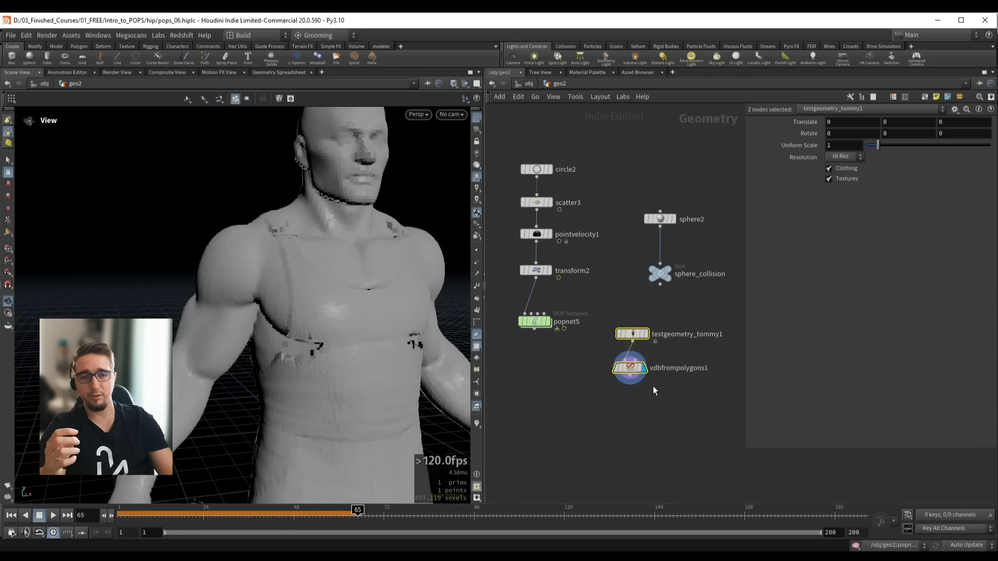
key("Delete")
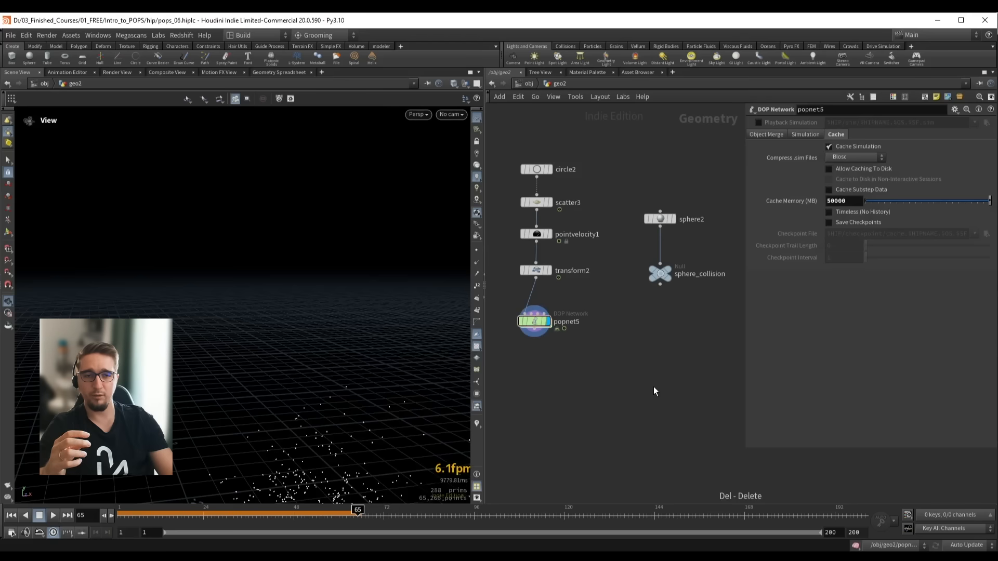
double_click(536, 321)
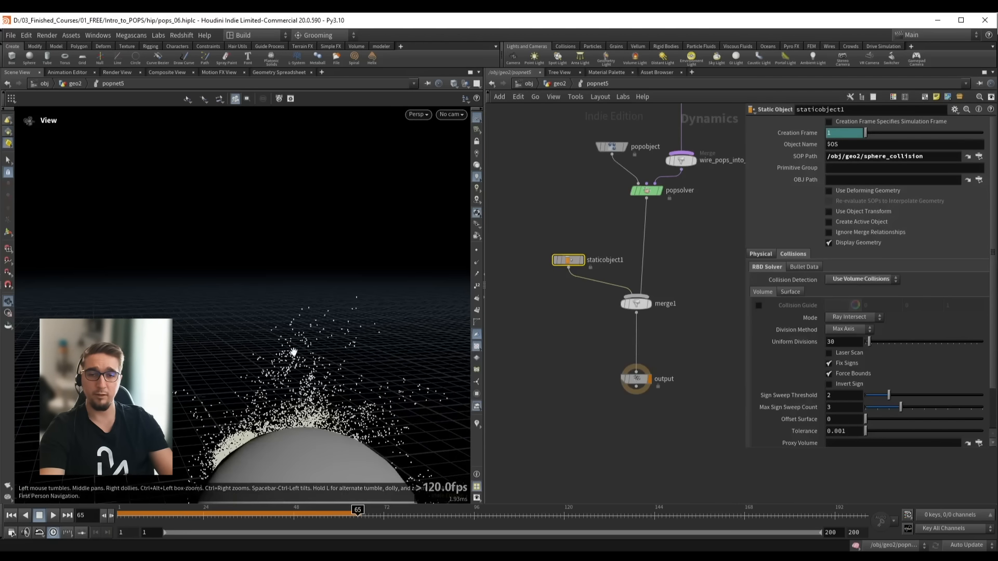
Rewind to frame 1, enable the volume Collision Guide on staticobject1 and turn off its Display Geometry
mouse_move(305, 311)
left_mouse_down()
mouse_move(296, 358)
mouse_move(381, 296)
mouse_move(345, 316)
mouse_move(359, 317)
left_mouse_up()
key("ctrl+Up")
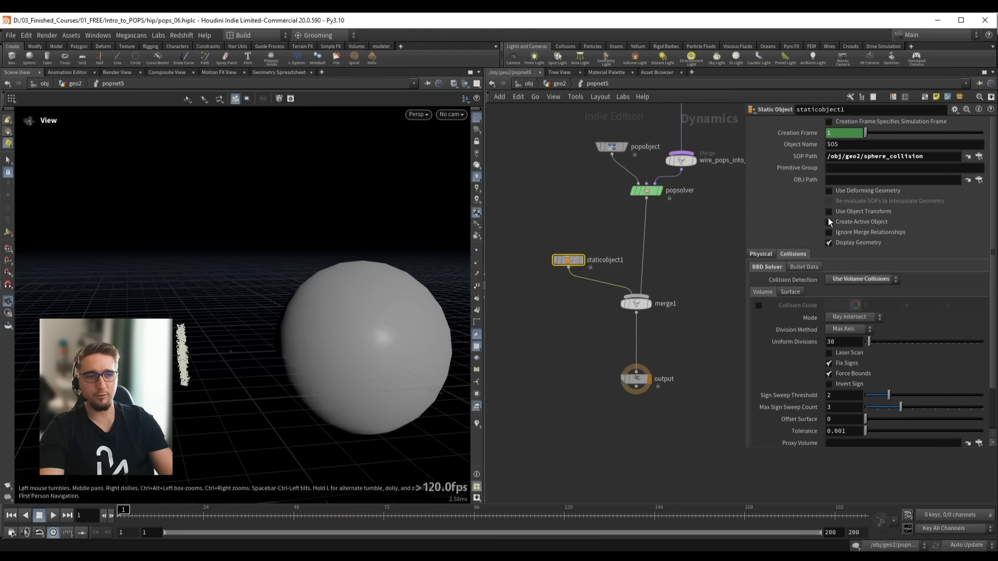
left_click(759, 306)
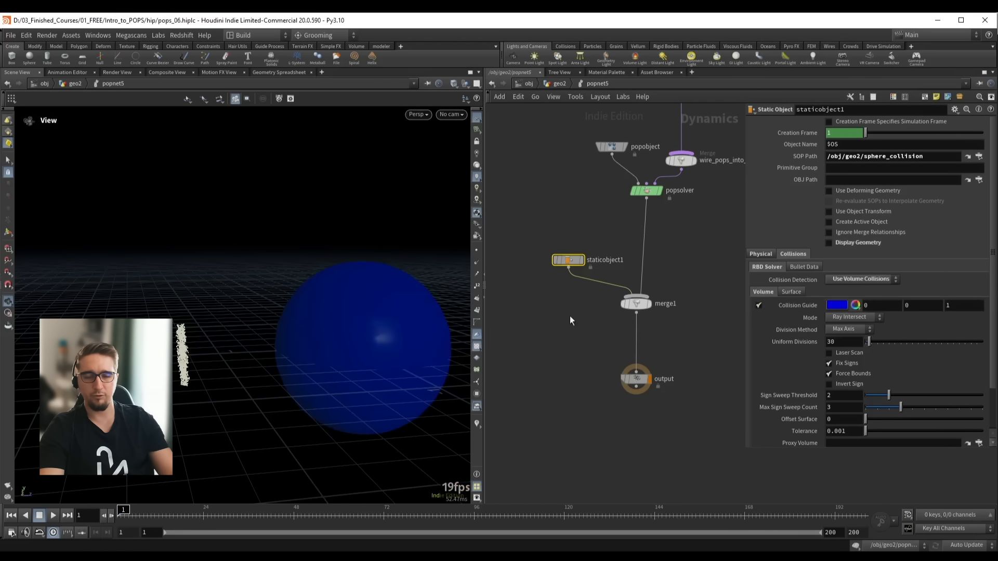
left_click_drag(401, 310, 354, 329)
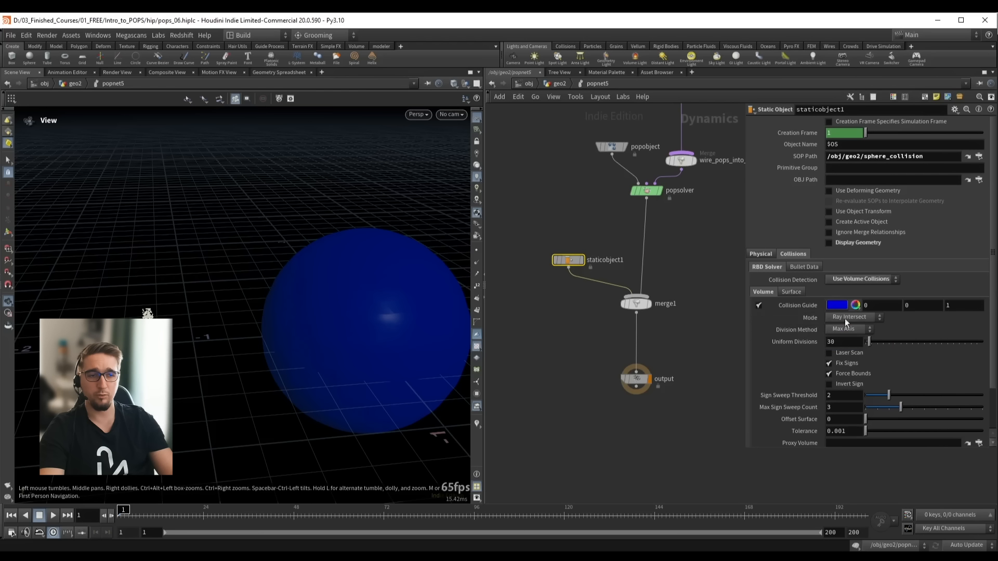
Lower the collision volume's Uniform Divisions to 18 and further to 8 to coarsen the collision guide
double_click(845, 342)
type("28")
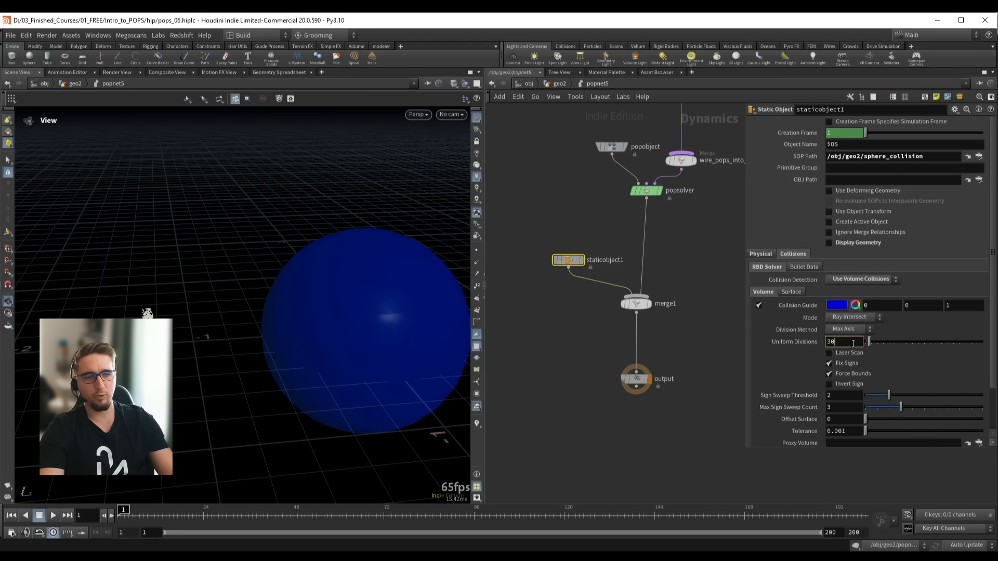
key("BackSpace")
key("BackSpace")
type("12")
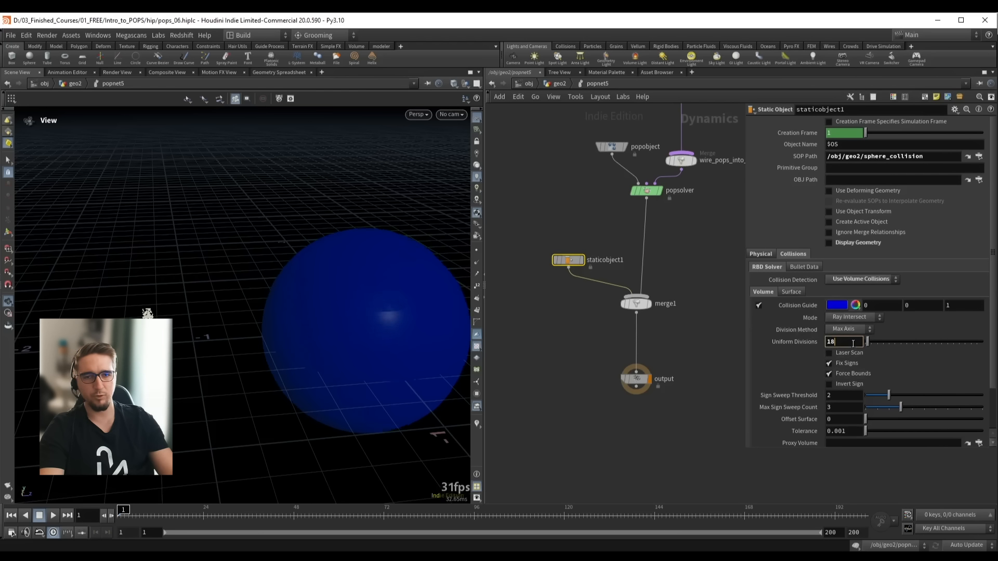
key("BackSpace")
key("BackSpace")
type("8")
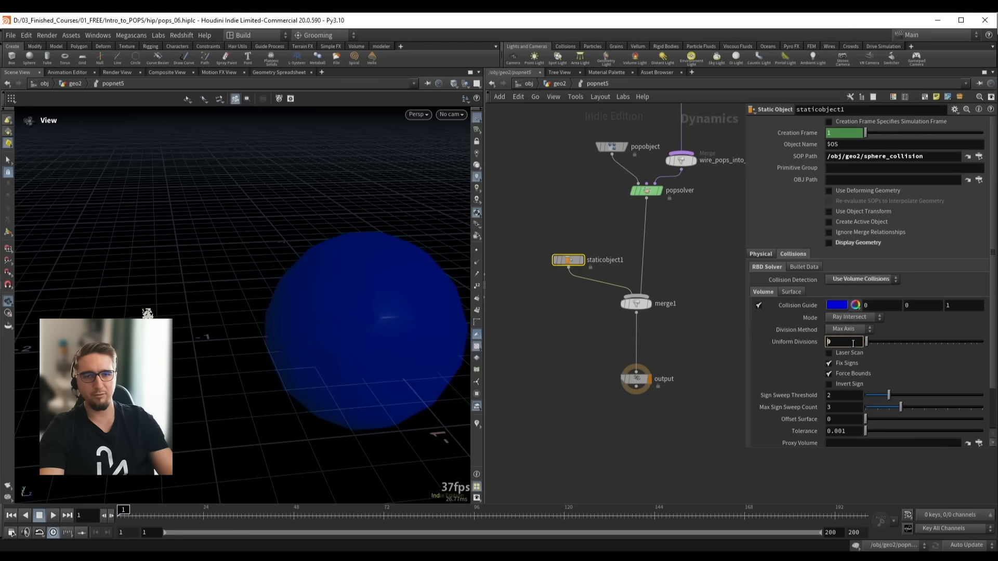
Raise the collision volume's Uniform Divisions on staticobject1 to 20 and further to 46 for a smoother collision guide
scroll(853, 343, "down", 5)
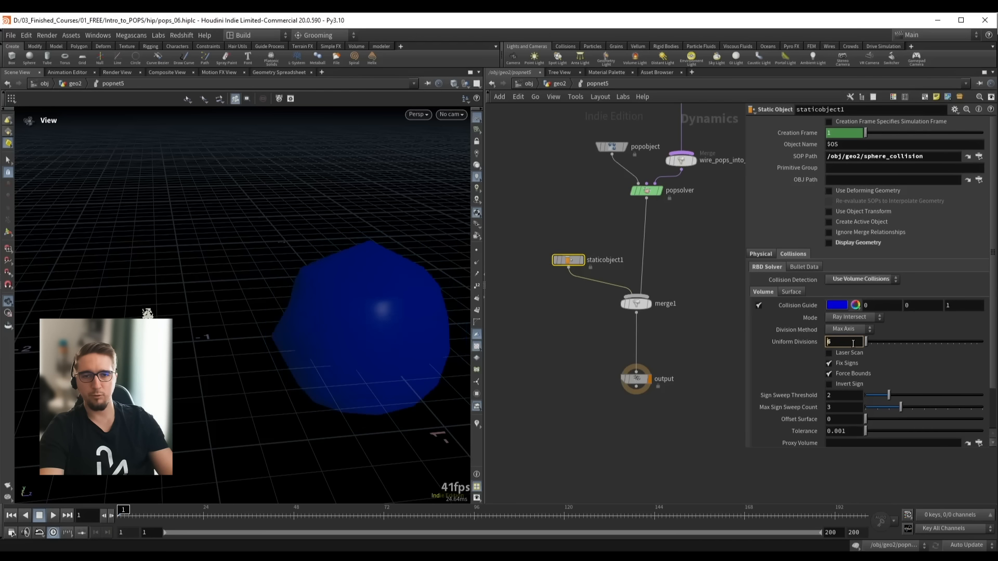
scroll(853, 343, "up", 3)
key("BackSpace")
type("31")
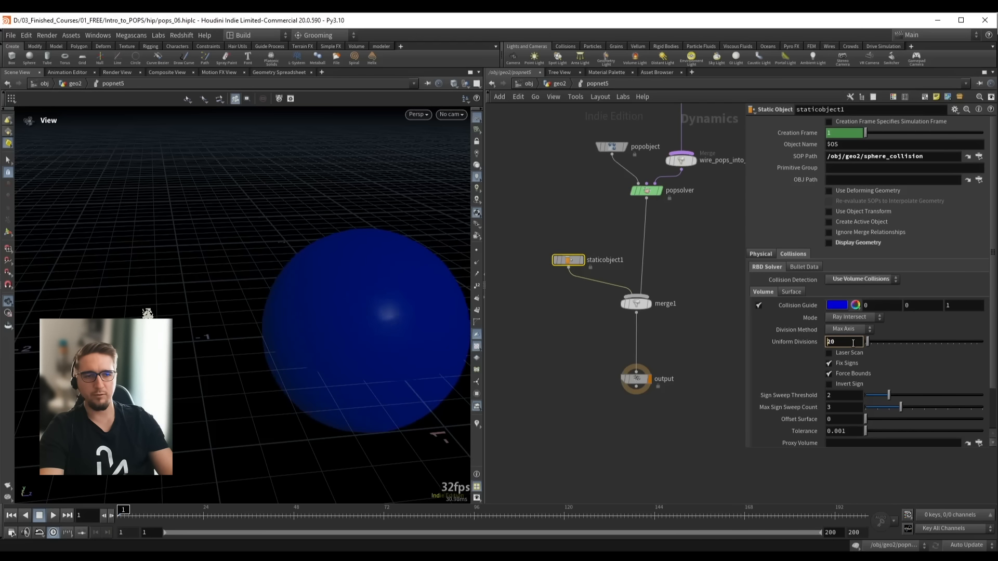
scroll(852, 343, "up", 4)
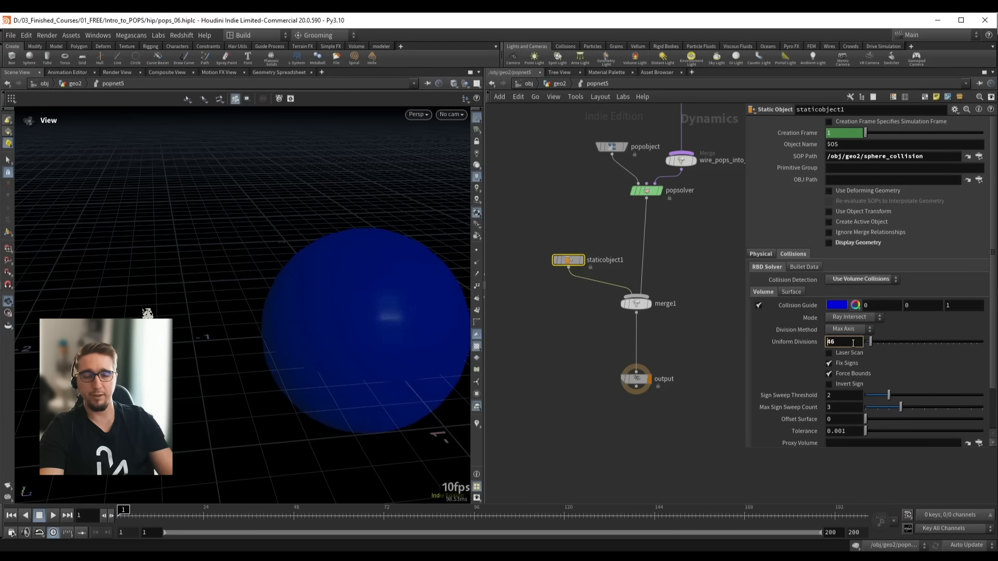
left_click_drag(352, 310, 336, 289)
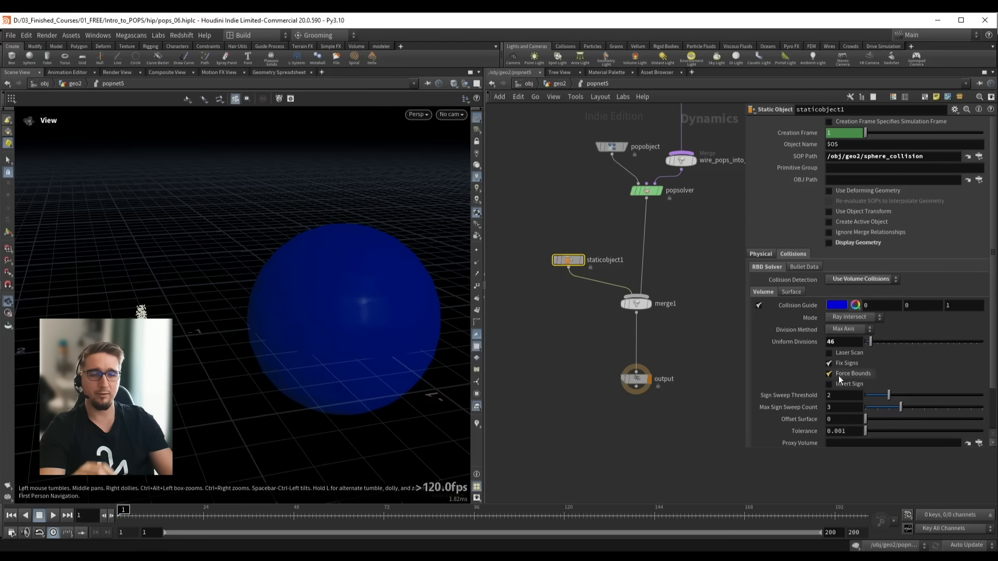
Go up to geo2, insert a VDB from Polygons node between sphere2 and sphere_collision, and display it
key("u")
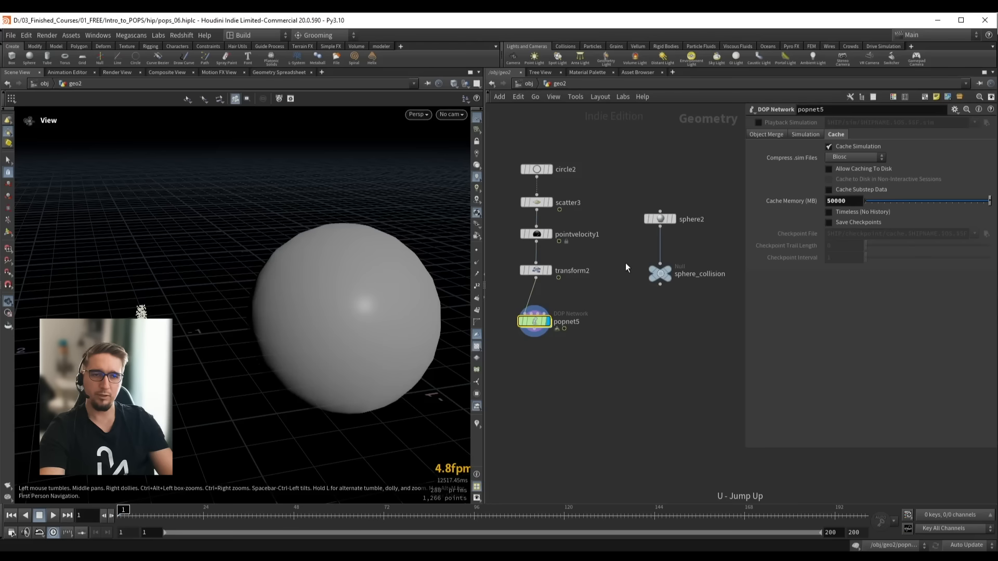
left_click_drag(692, 264, 693, 264)
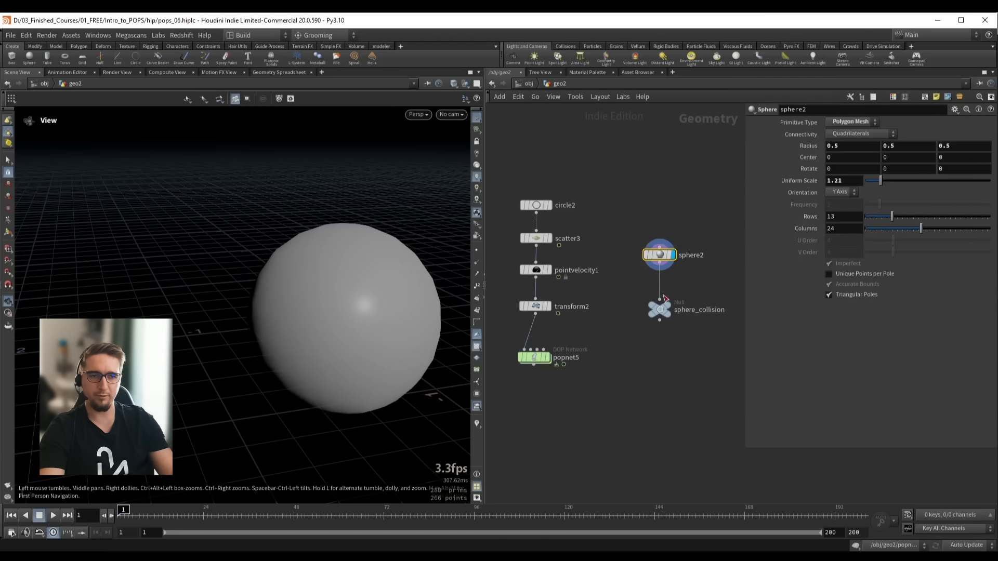
left_click_drag(668, 319, 667, 342)
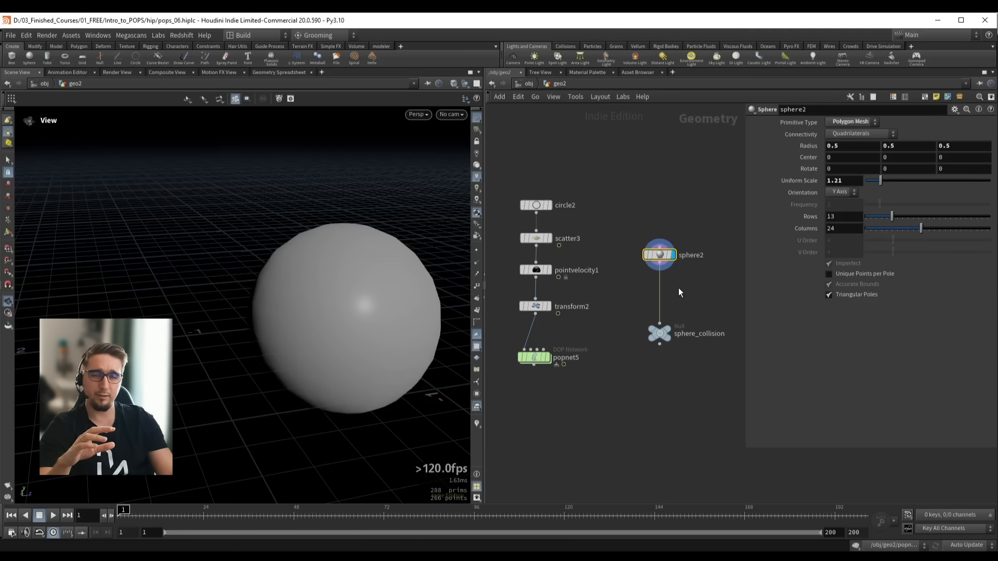
left_click_drag(677, 289, 678, 289)
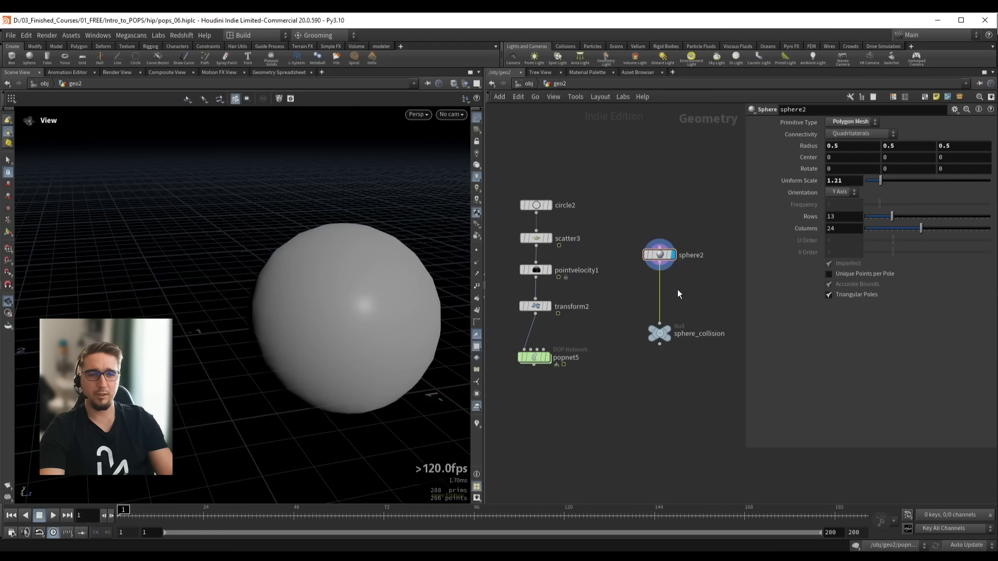
key("Tab")
type("vdb fr")
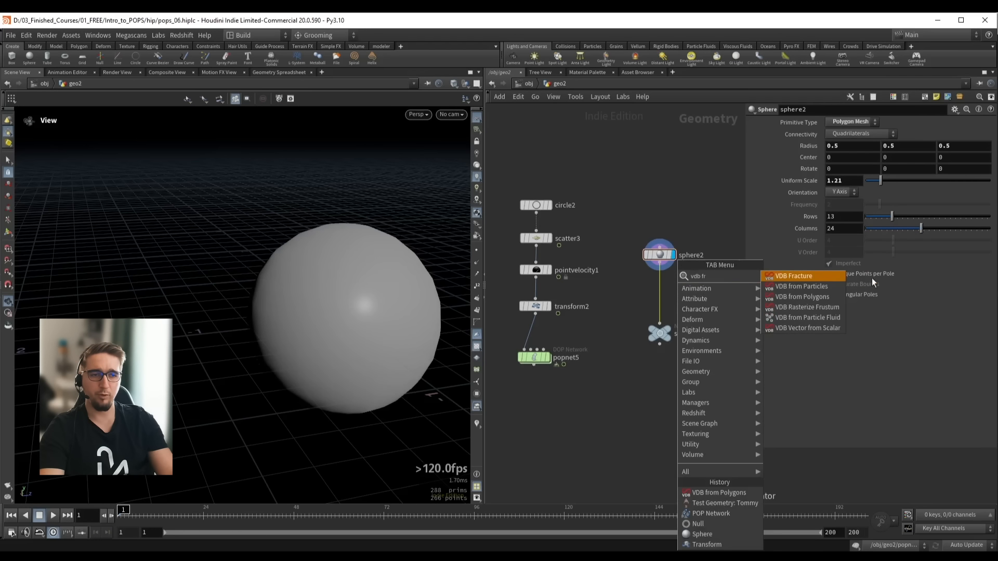
left_click(832, 297)
left_click(656, 291)
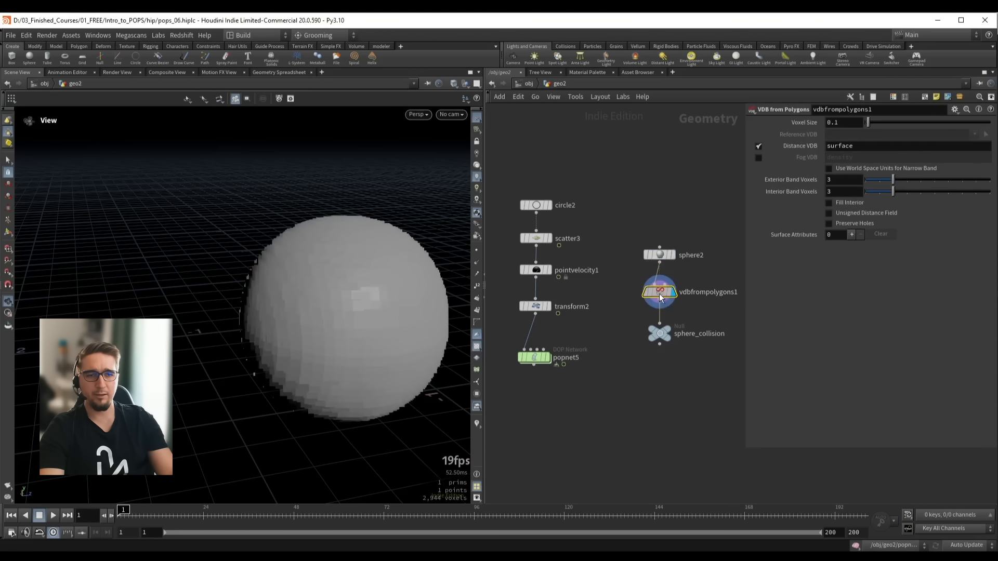
Enable Fill Interior on the VDB from Polygons node and set its Voxel Size to 0.02
double_click(840, 146)
left_click(879, 300)
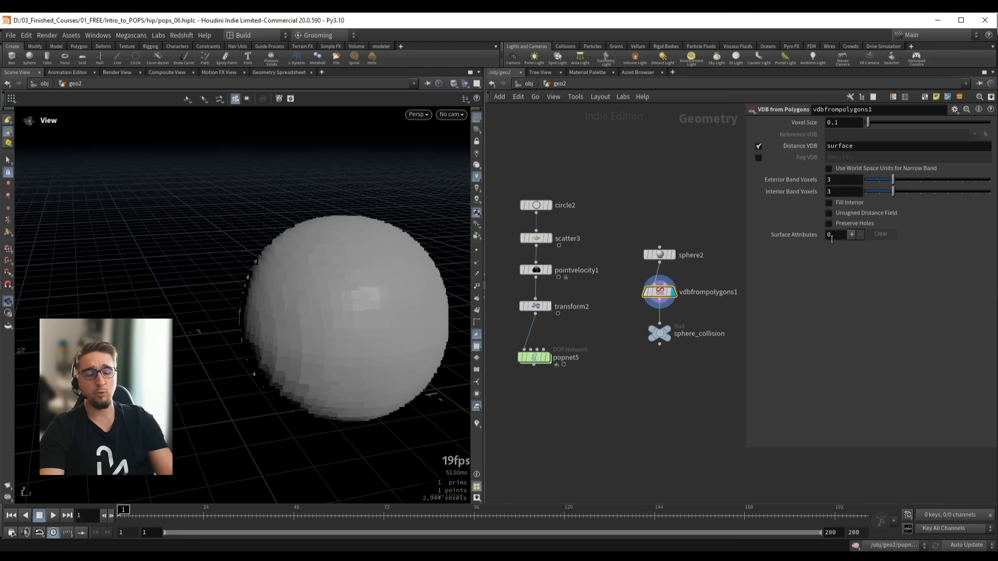
left_click(847, 203)
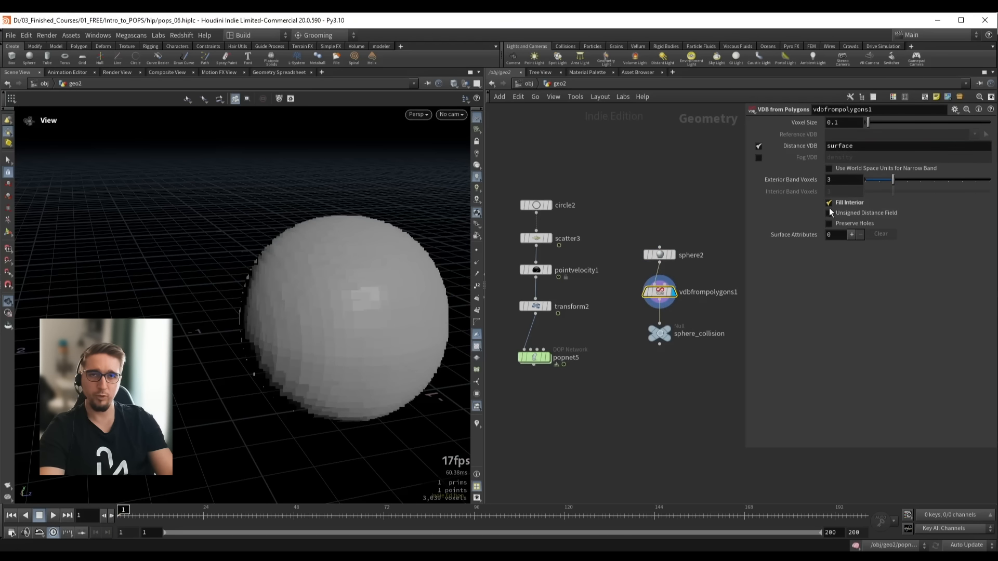
scroll(356, 291, "down", 2)
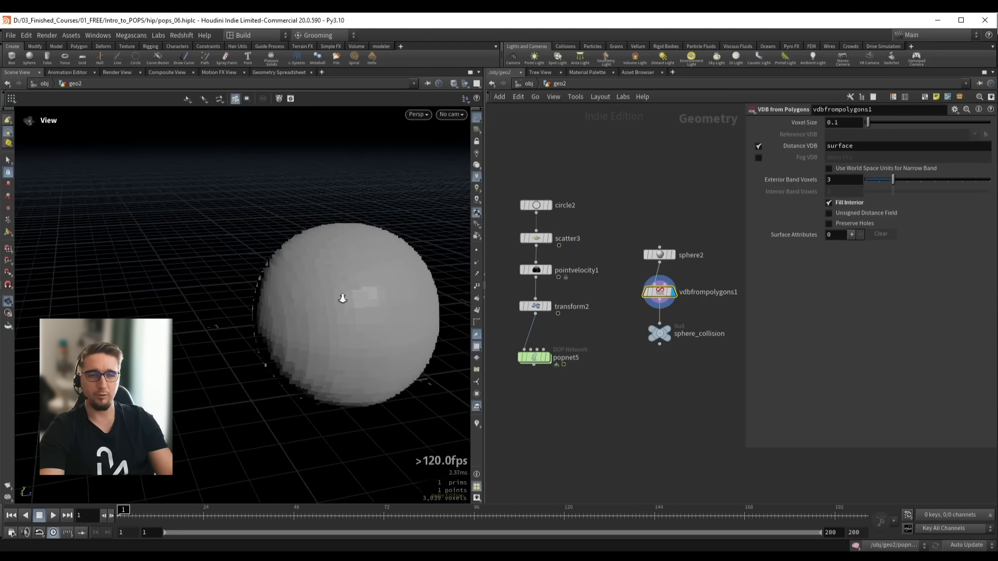
left_click(847, 127)
key("BackSpace")
type("02")
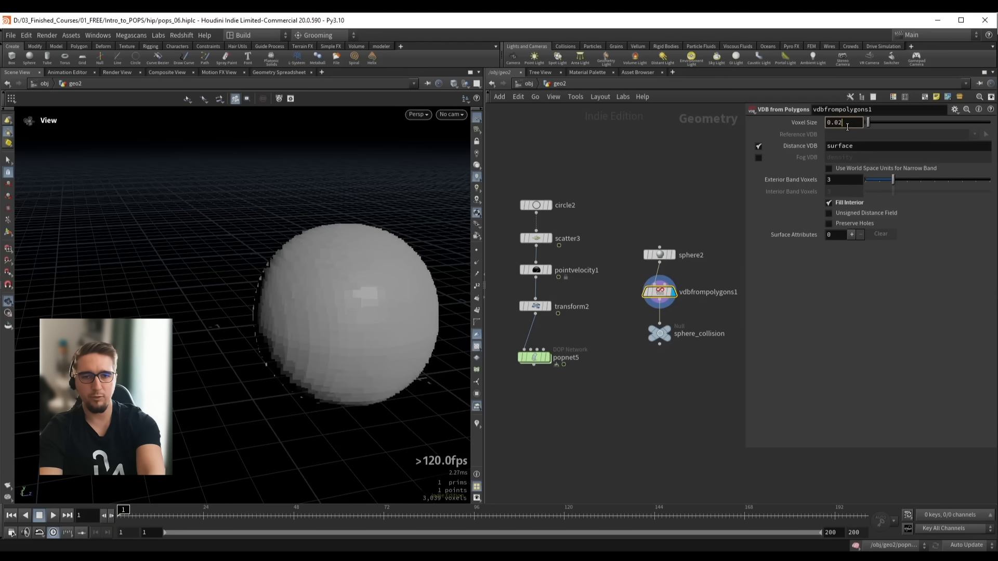
key("Return")
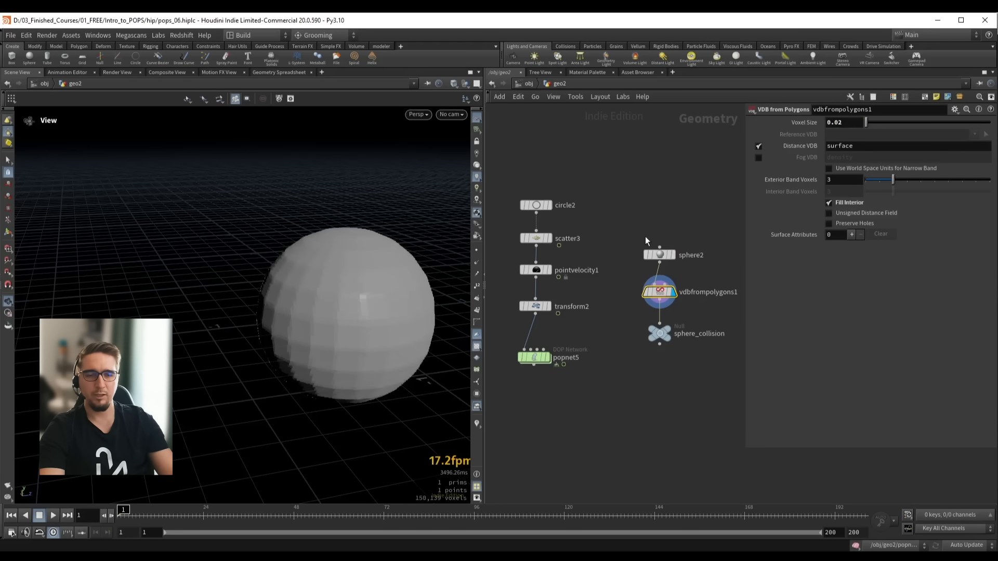
Change sphere2's Primitive Type to Polygon with a Frequency of 10, and display the VDB from Polygons node
left_click(673, 260)
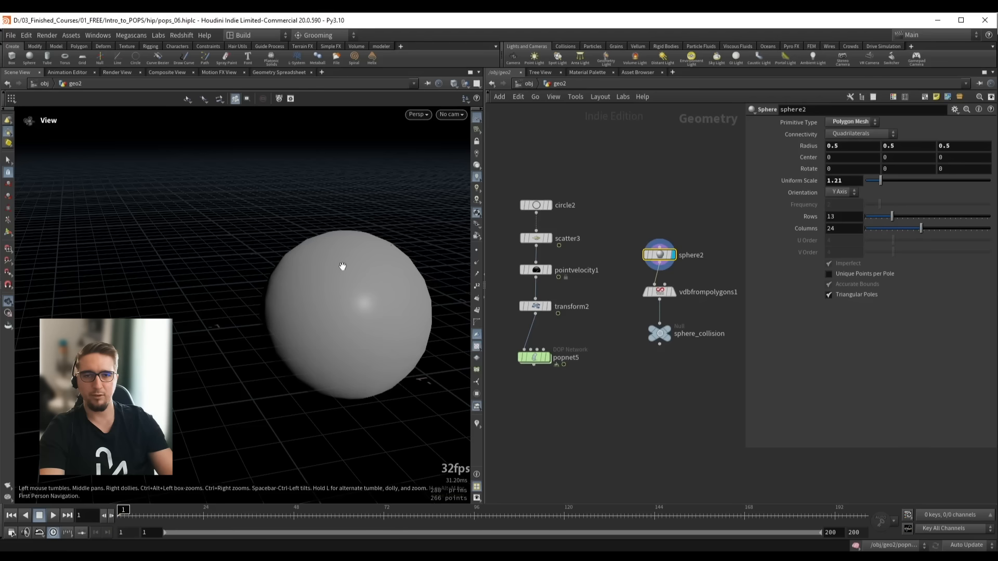
left_click_drag(343, 267, 388, 265)
left_click(859, 122)
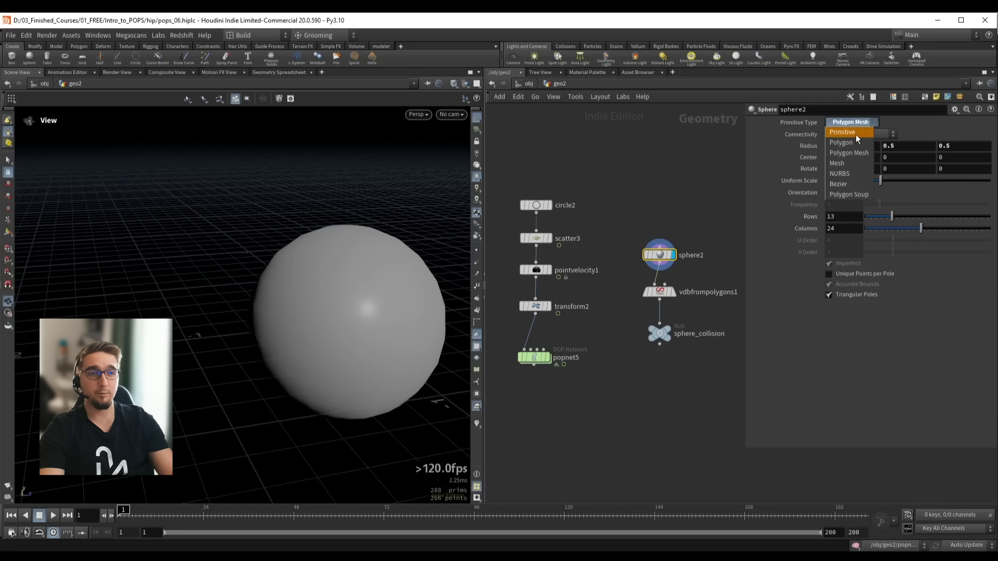
left_click(852, 135)
left_click_drag(892, 205, 990, 206)
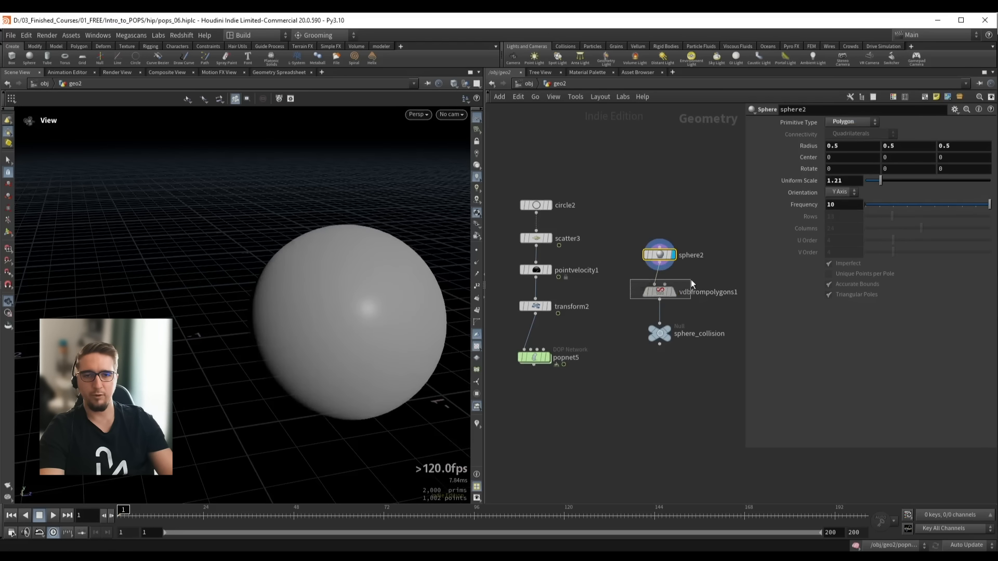
left_click(670, 292)
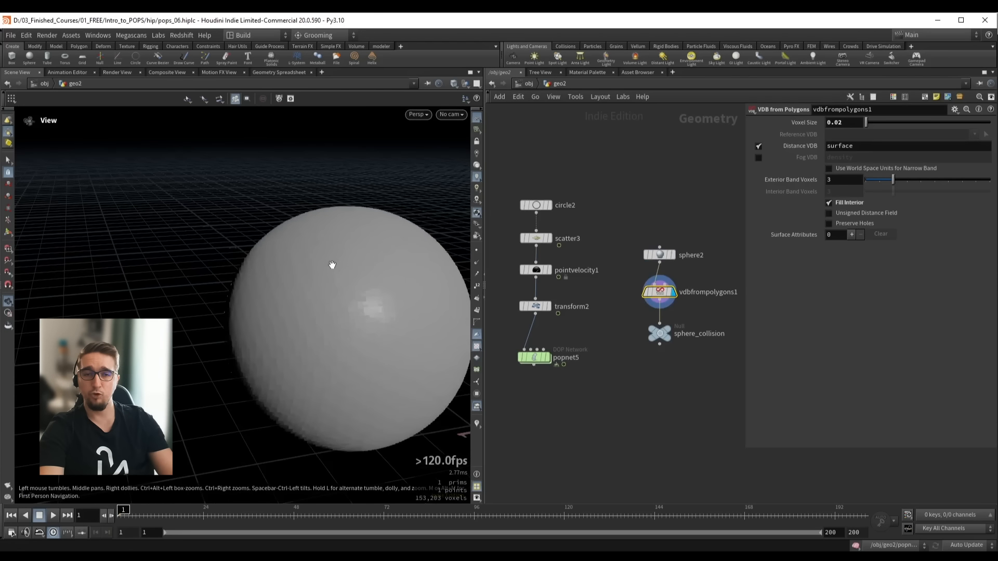
Go back inside popnet5 and set staticobject1's collision volume Mode to Volume Sample
middle_click_drag(508, 316, 520, 269)
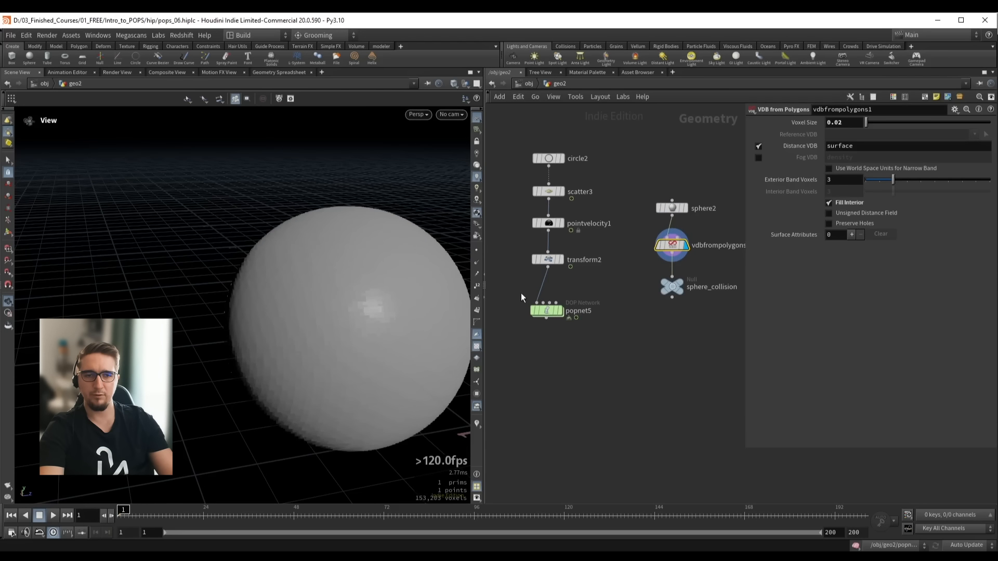
left_click(545, 310)
double_click(545, 310)
left_click(568, 260)
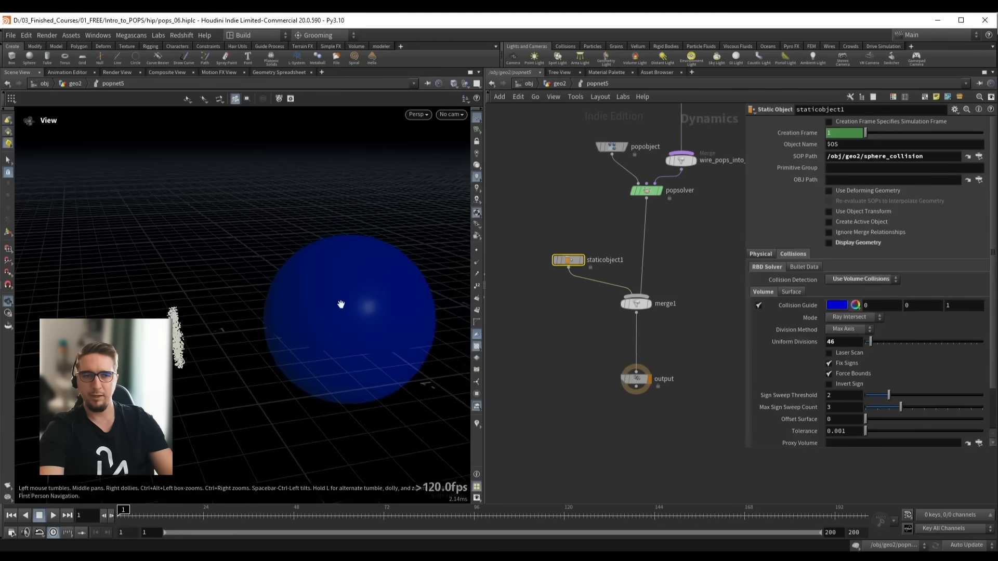
left_click(835, 317)
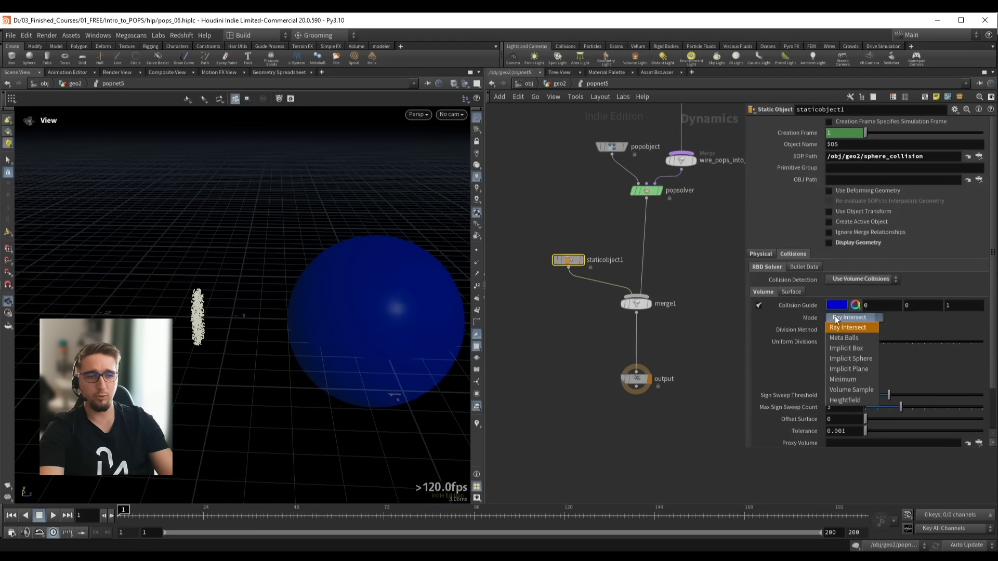
left_click(864, 395)
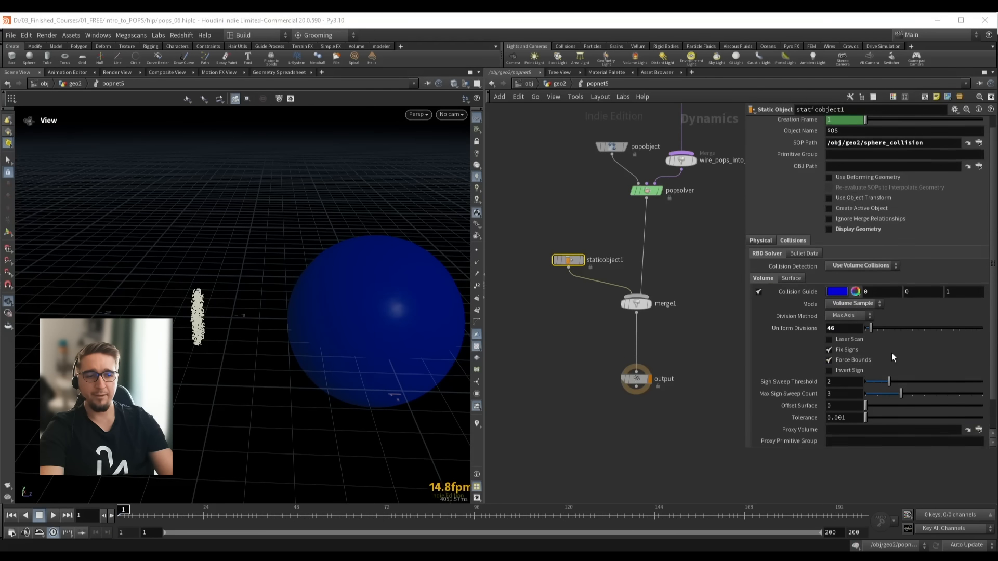
Copy the sphere_collision null from geo2 and paste its path, /obj/geo2/sphere_collision, as the Proxy Volume of staticobject1
scroll(890, 352, "down", 2)
mouse_move(787, 409)
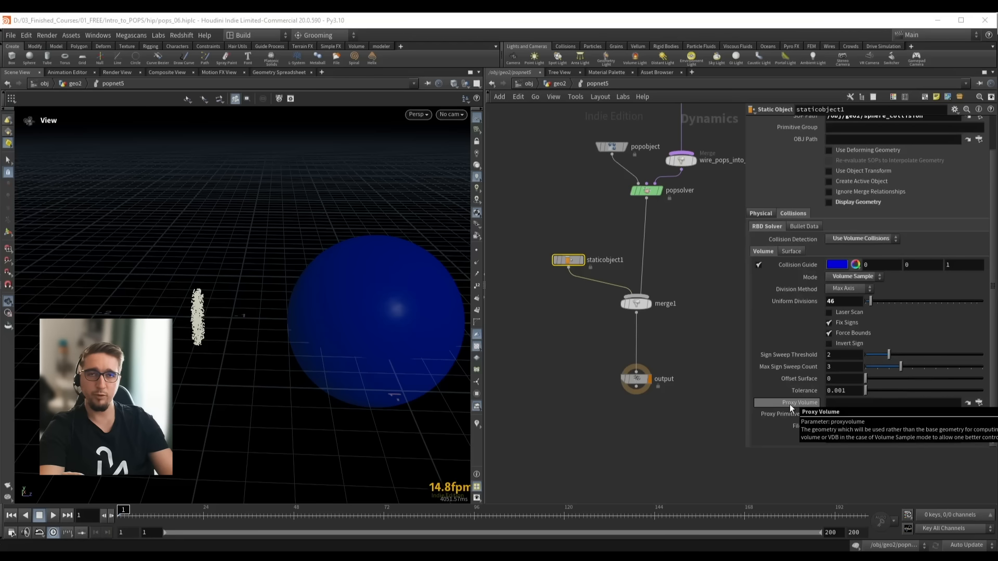
key("u")
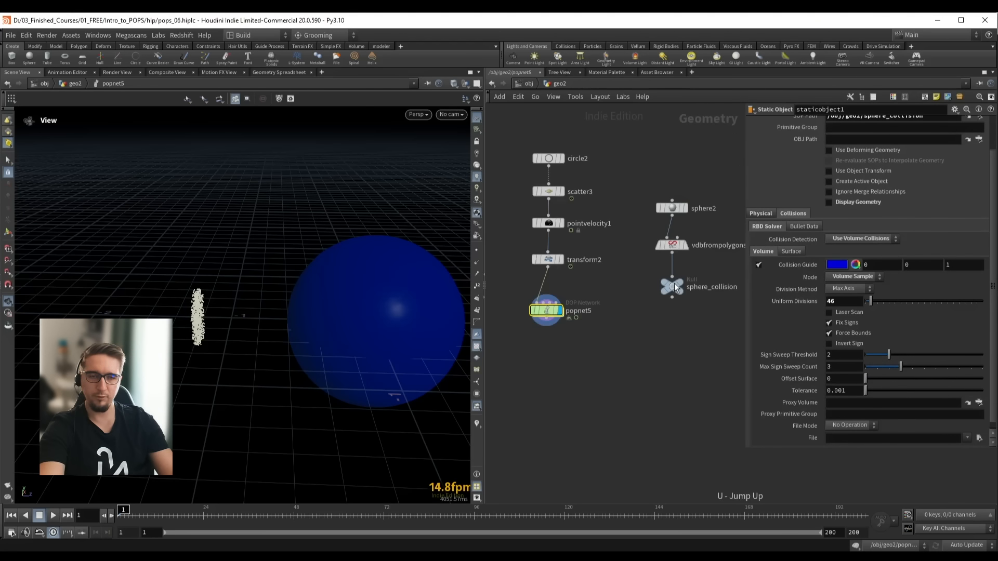
left_click_drag(655, 273, 708, 313)
key("ctrl+c")
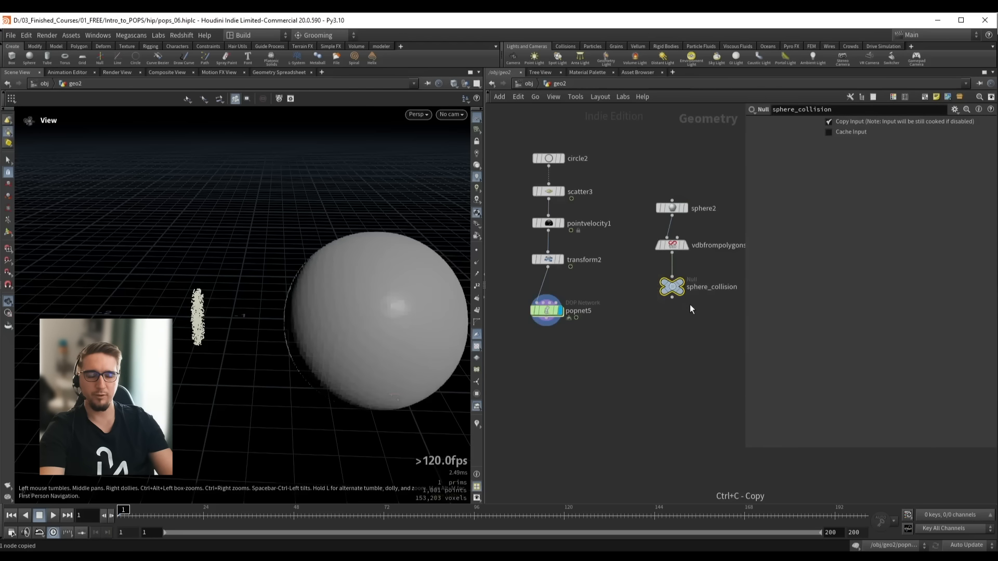
double_click(549, 311)
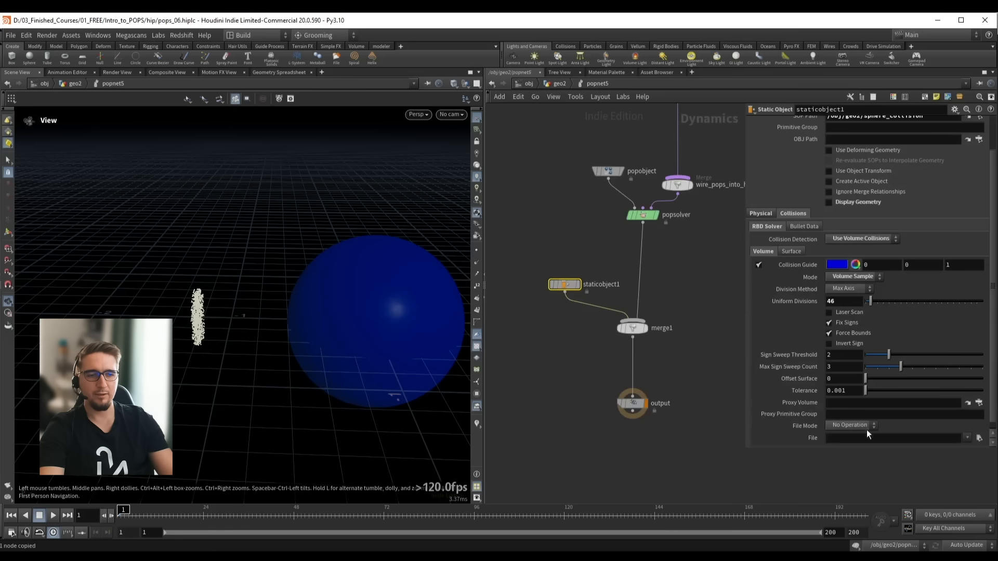
key("ctrl+v")
key("Return")
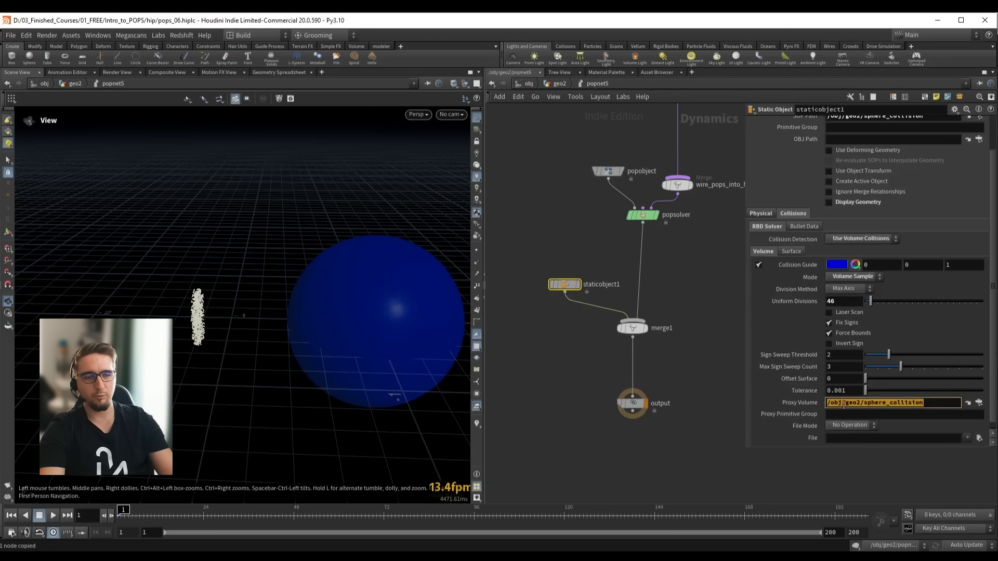
Clear the SOP Path of staticobject1 so that only the Proxy Volume is referenced
scroll(863, 312, "up", 2)
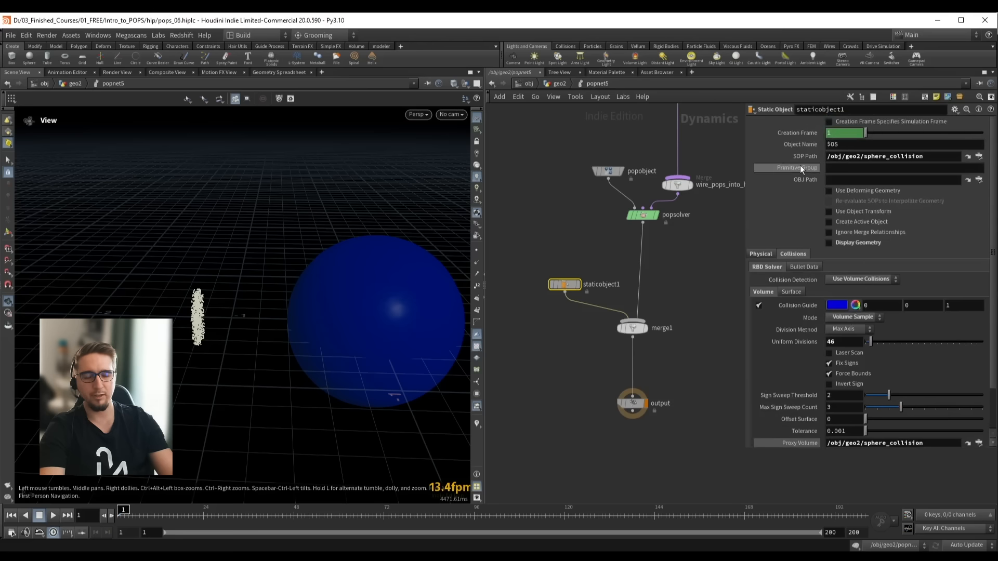
triple_click(943, 164)
key("BackSpace")
key("Return")
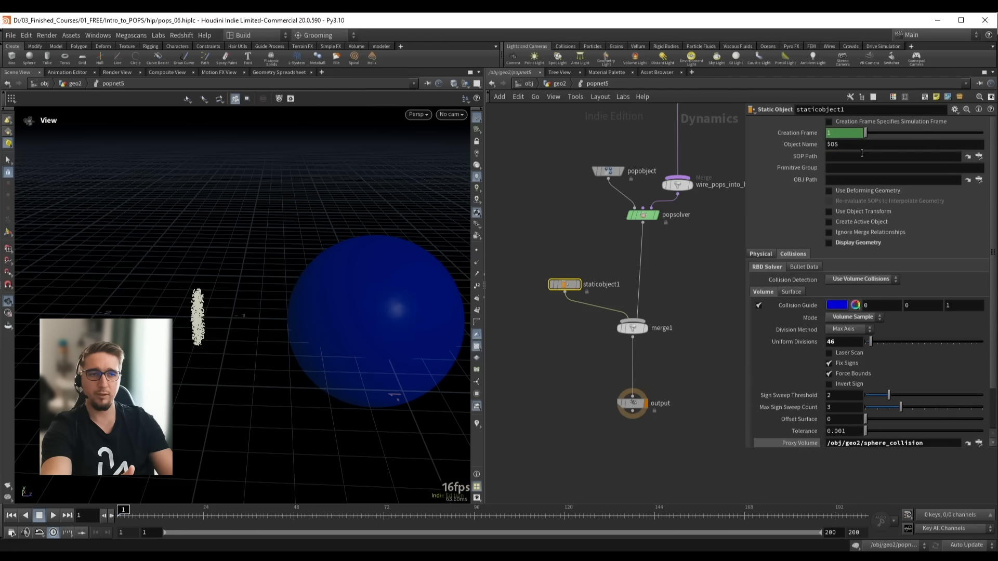
Play the simulation to about frame 65 to examine how the particles collide with the proxy volume
left_click_drag(329, 295, 341, 270)
key("Up")
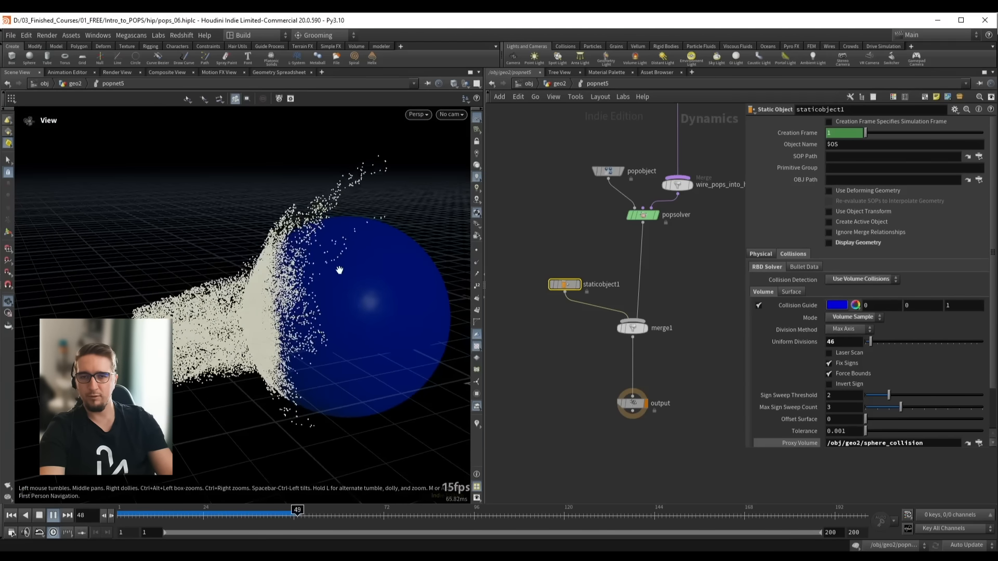
key("Up")
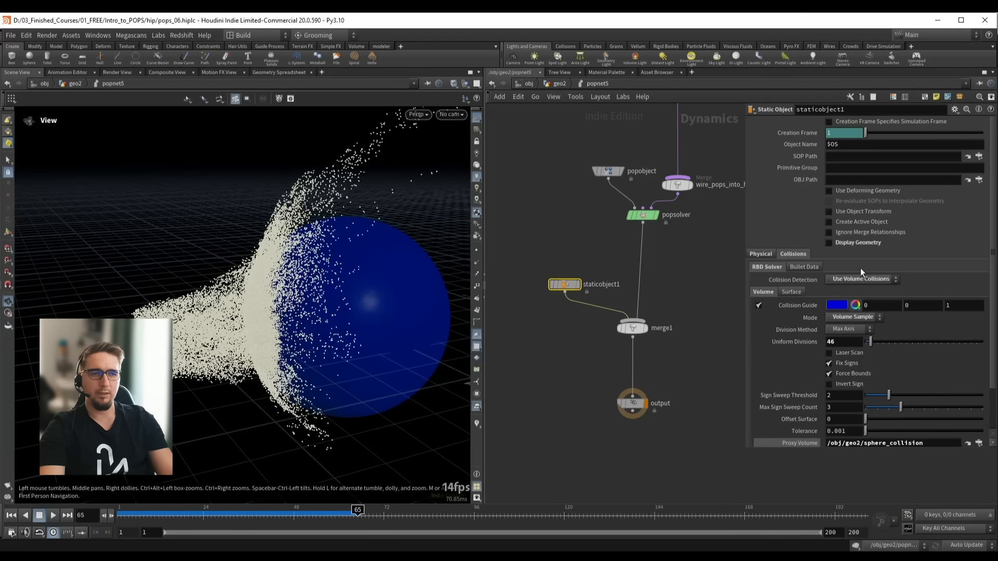
Set staticobject1's SOP Path back to /obj/geo2/sphere_collision
left_click(845, 155)
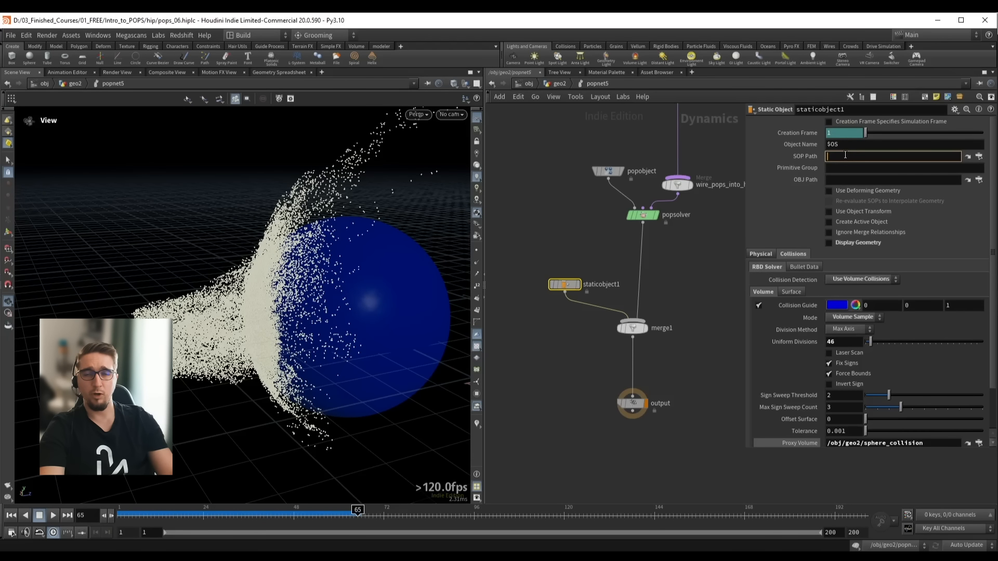
key("ctrl+v")
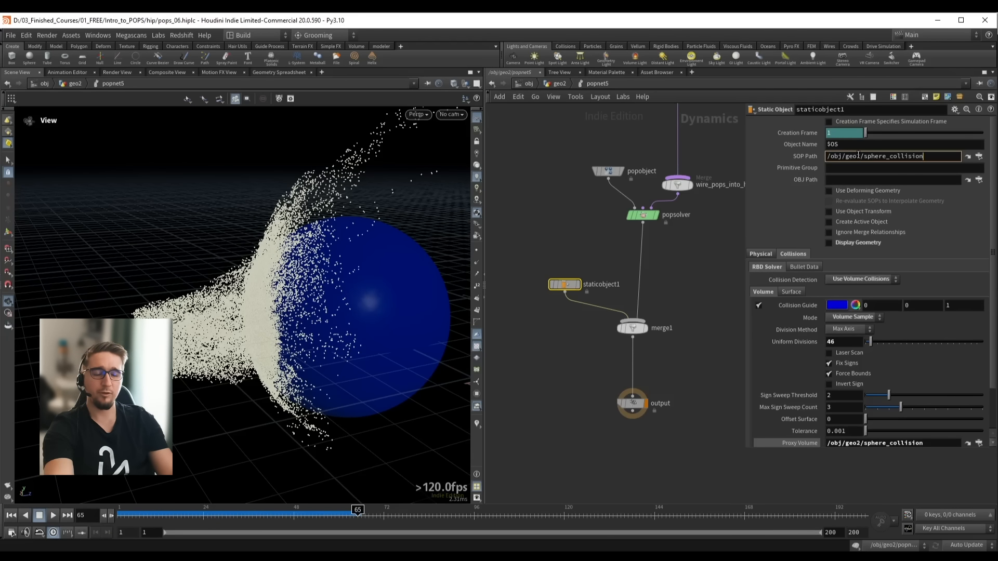
key("Return")
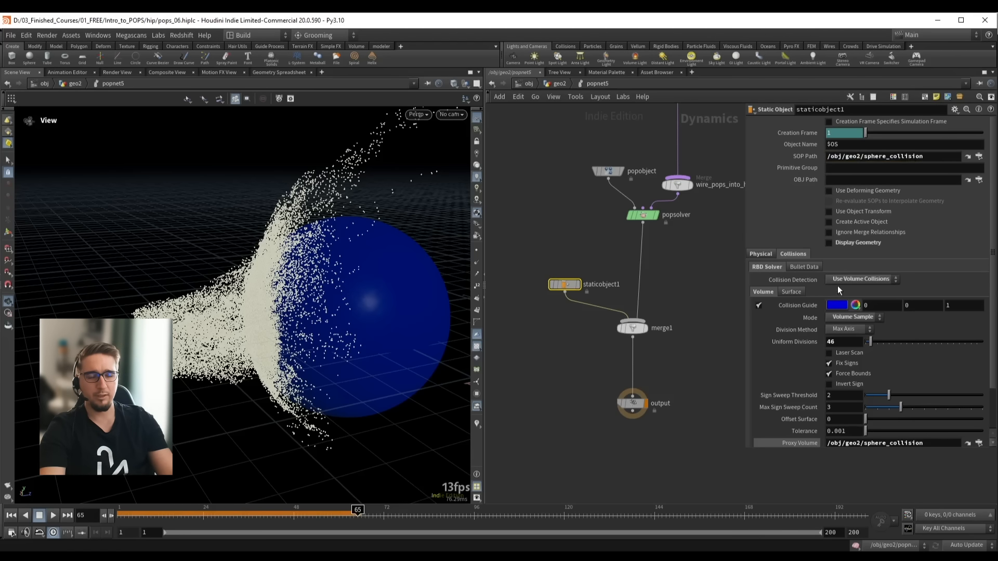
Turn off the Collision Guide of staticobject1 and turn on Display Geometry
left_click(757, 306)
left_click_drag(382, 277, 317, 285)
left_click(829, 243)
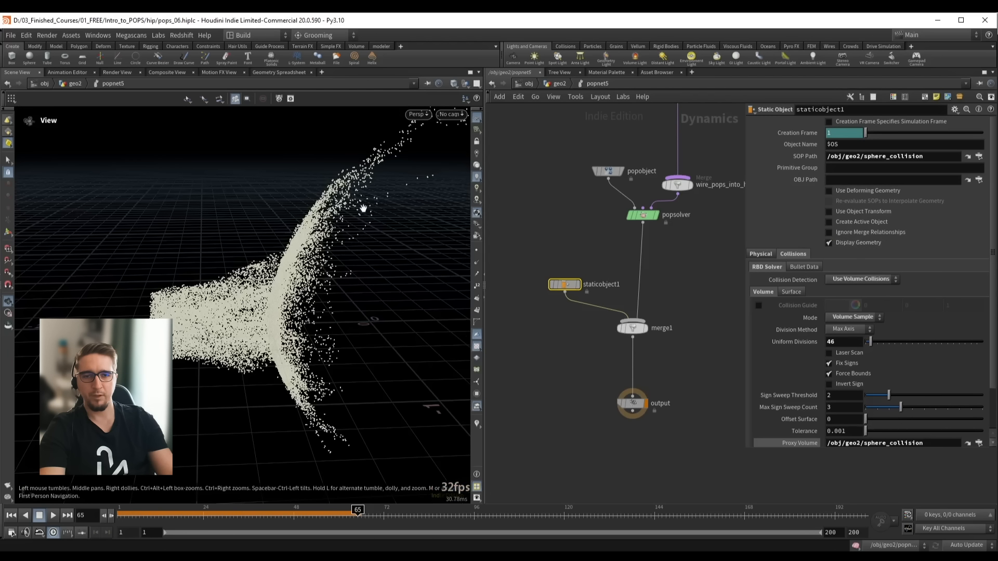
left_click_drag(336, 222, 352, 247)
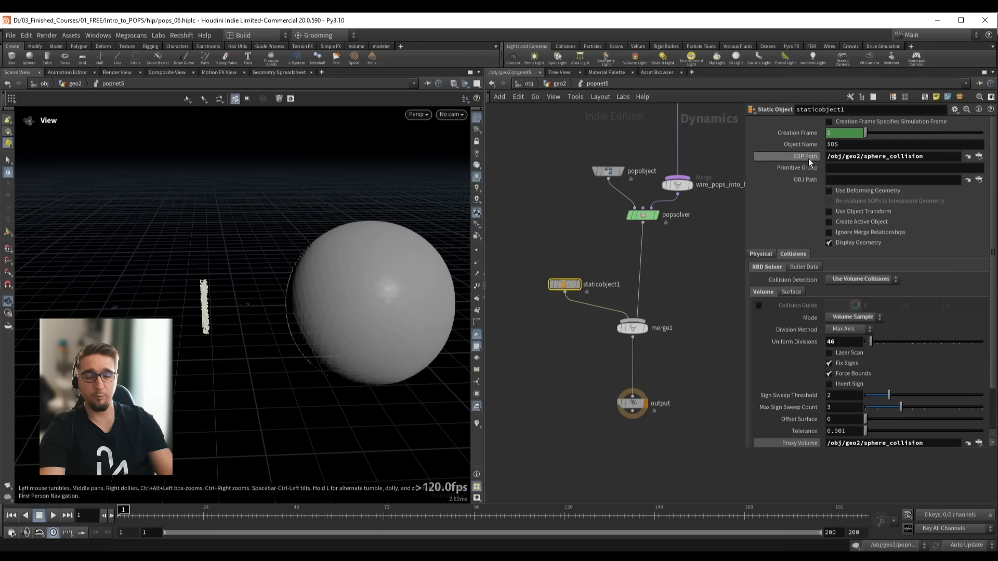
Check the Proxy Volume path of staticobject1 and play the simulation to examine how the particles collide with the displayed sphere
scroll(944, 306, "down", 3)
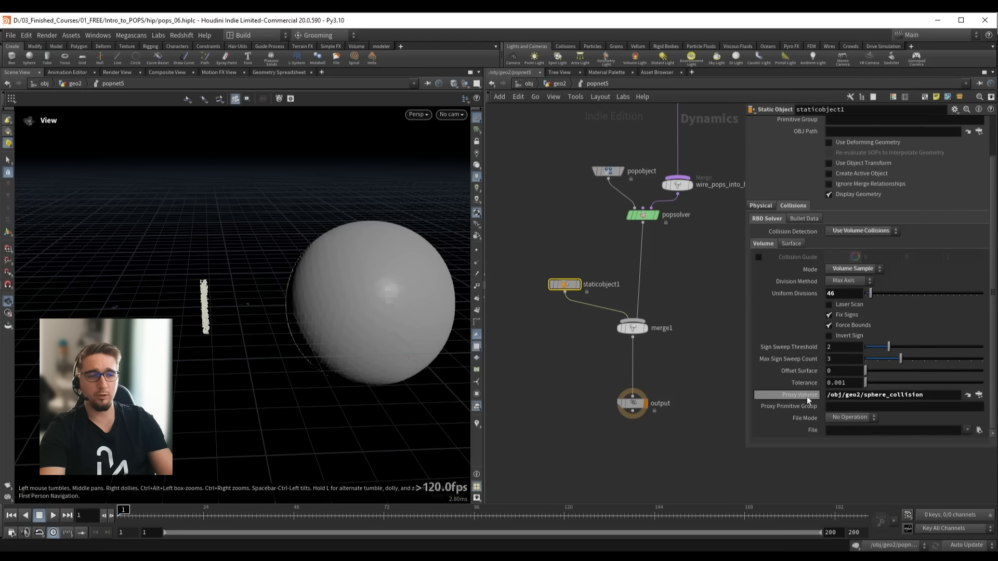
left_click(905, 395)
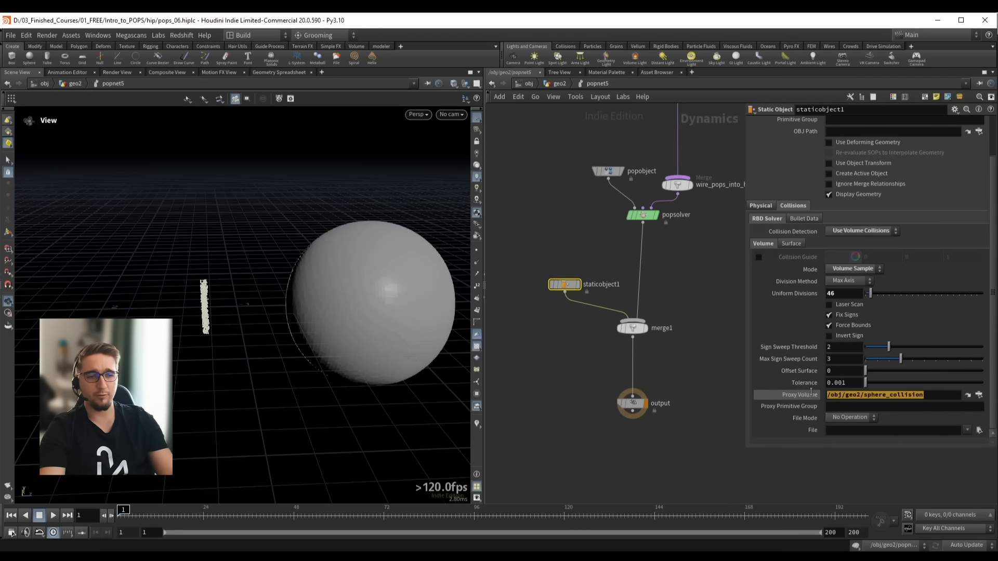
left_click(938, 394)
left_click_drag(938, 394, 805, 397)
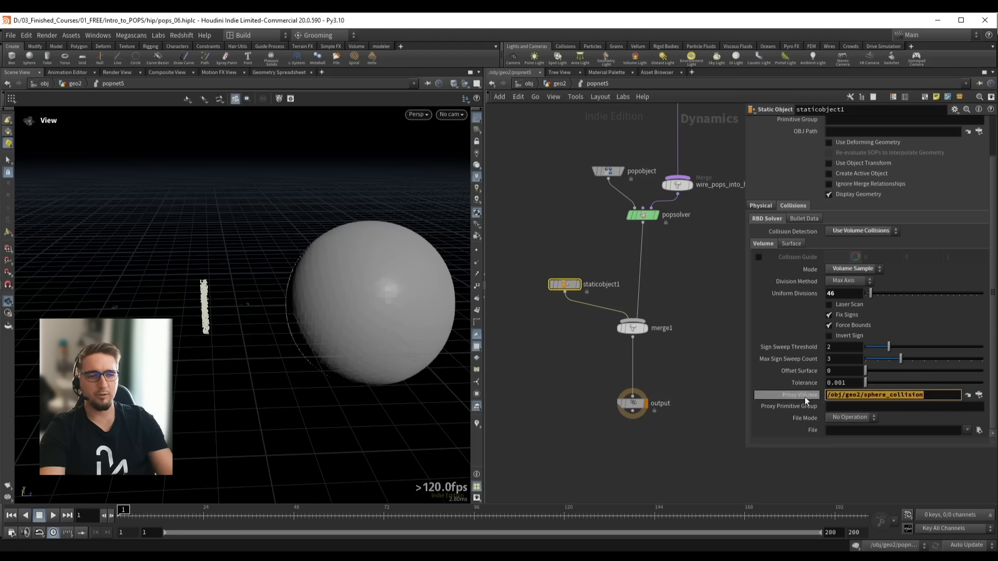
left_click(926, 283)
key("Up")
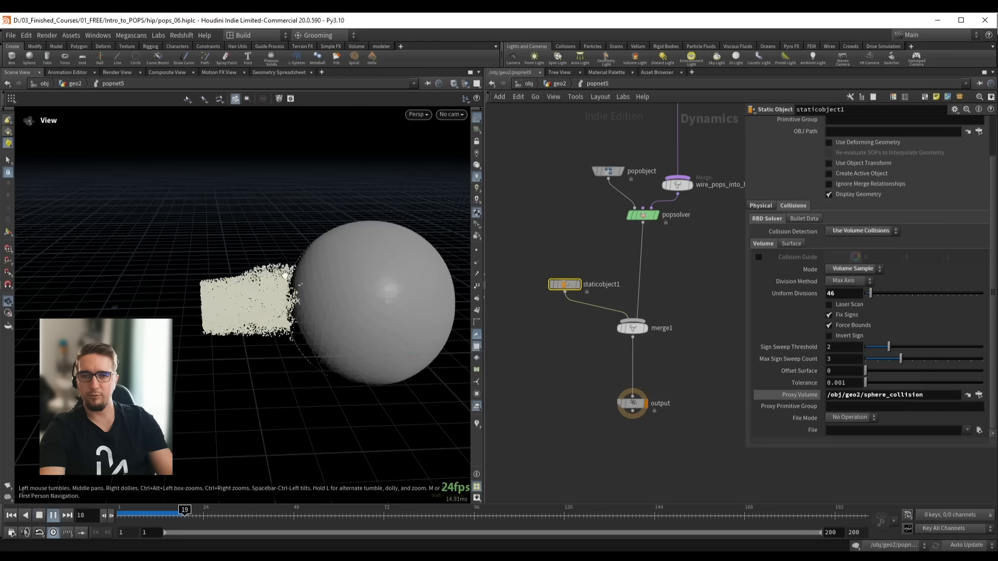
left_click_drag(349, 238, 356, 291)
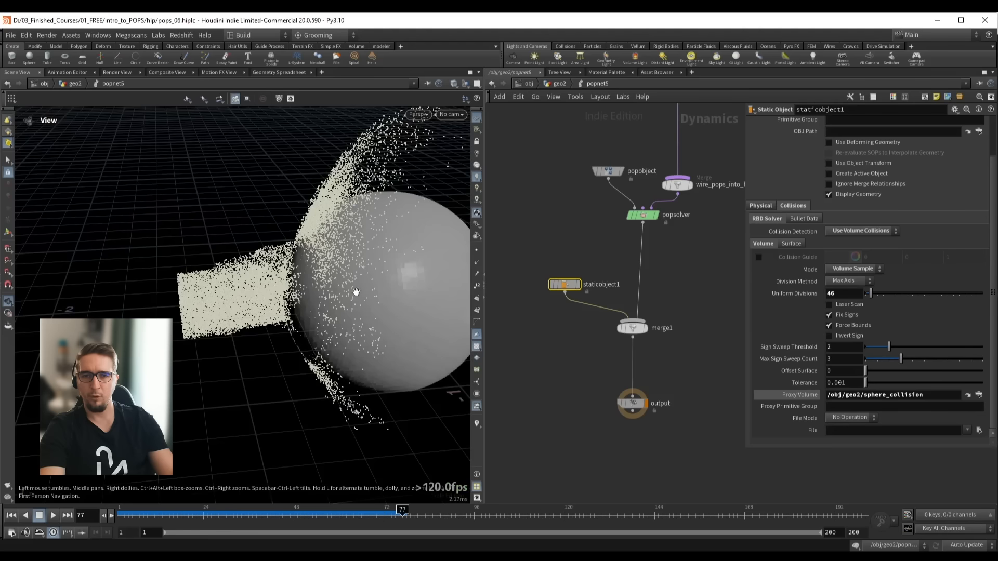
key("Up")
key("ctrl+Up")
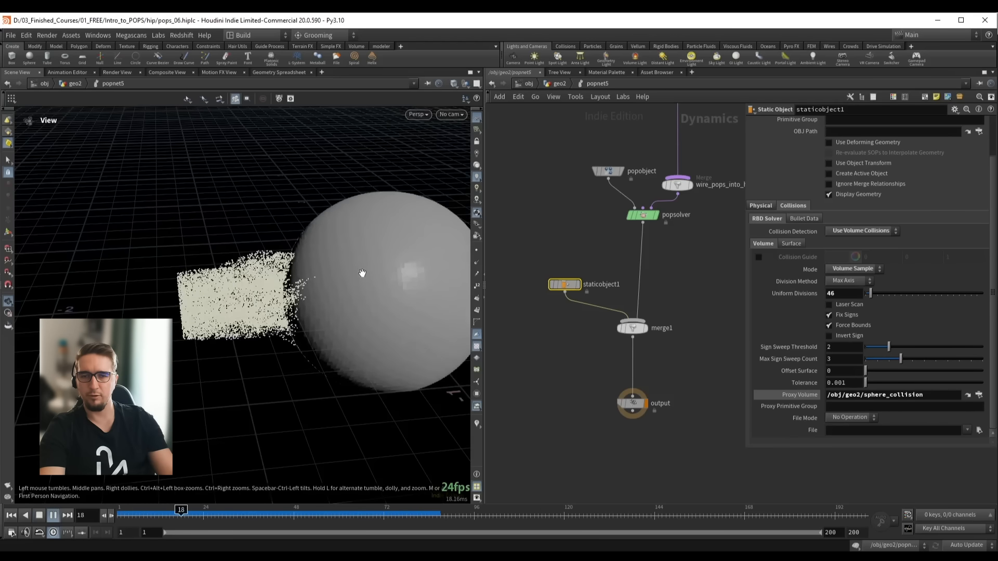
left_click_drag(363, 267, 325, 281)
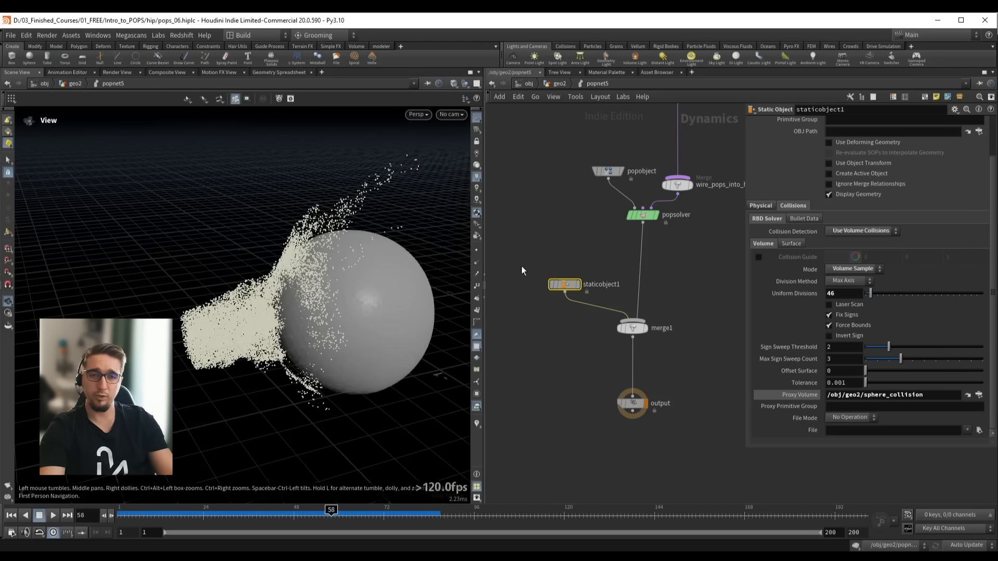
In geo2, make room below sphere2 and insert a Mountain node between it and vdbfrompolygons1
key("u")
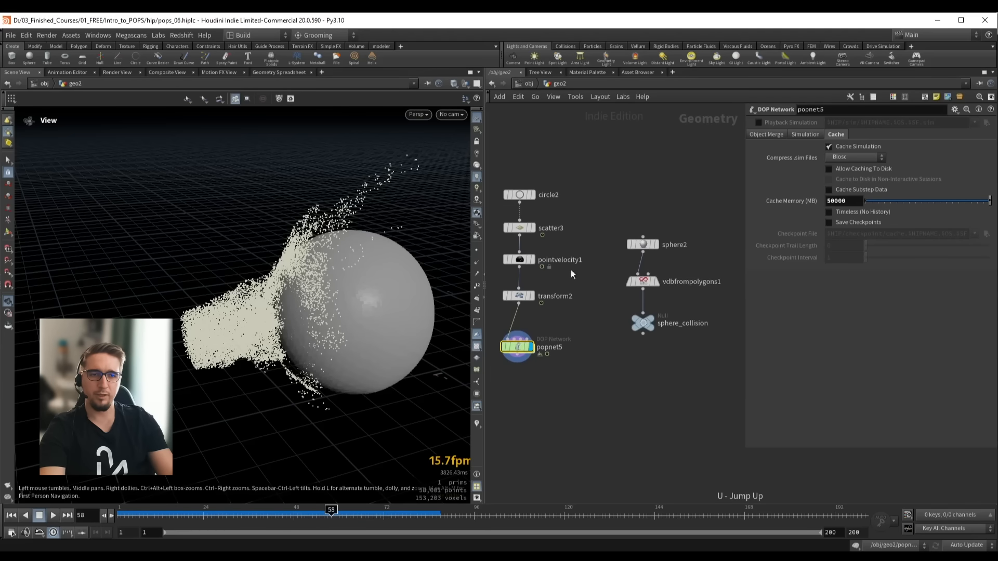
left_click(650, 245)
left_click(657, 245)
left_click_drag(645, 245, 644, 193)
left_click(644, 238)
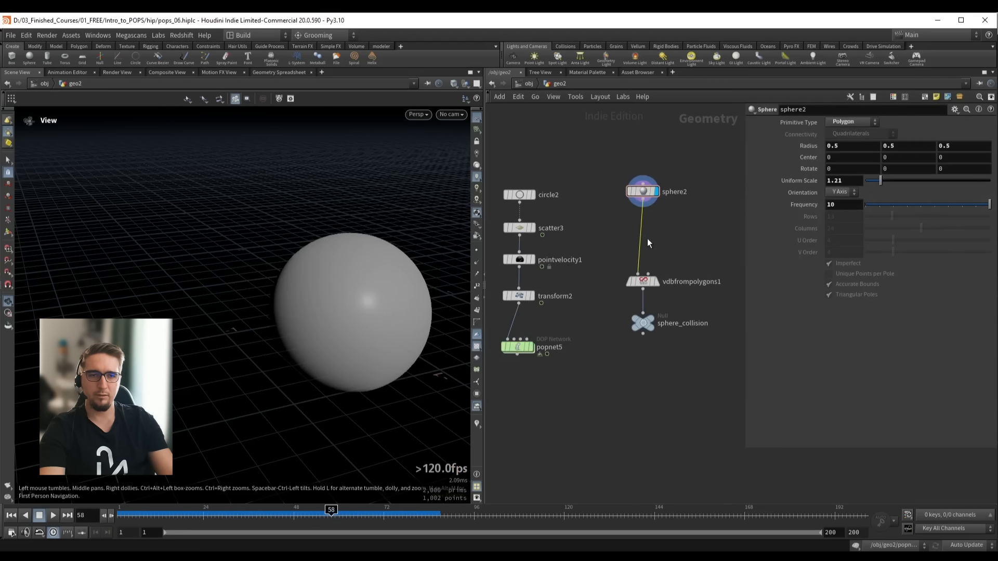
key("Tab")
type("moun")
key("Return")
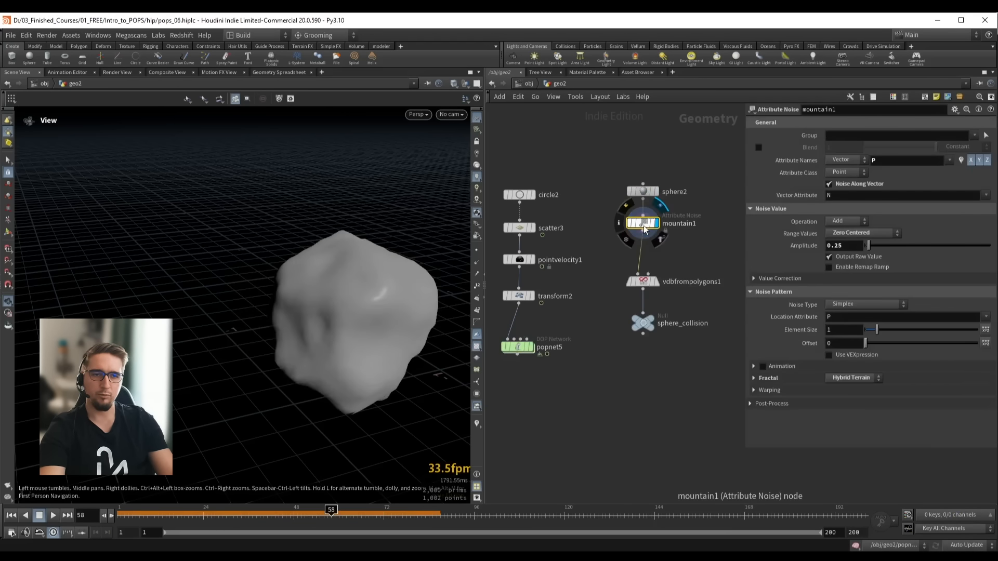
Enable Animation on mountain1 and play the timeline from frame 1 to preview the deforming shape
key("ctrl+Up")
left_click_drag(341, 264, 287, 267)
left_click(762, 365)
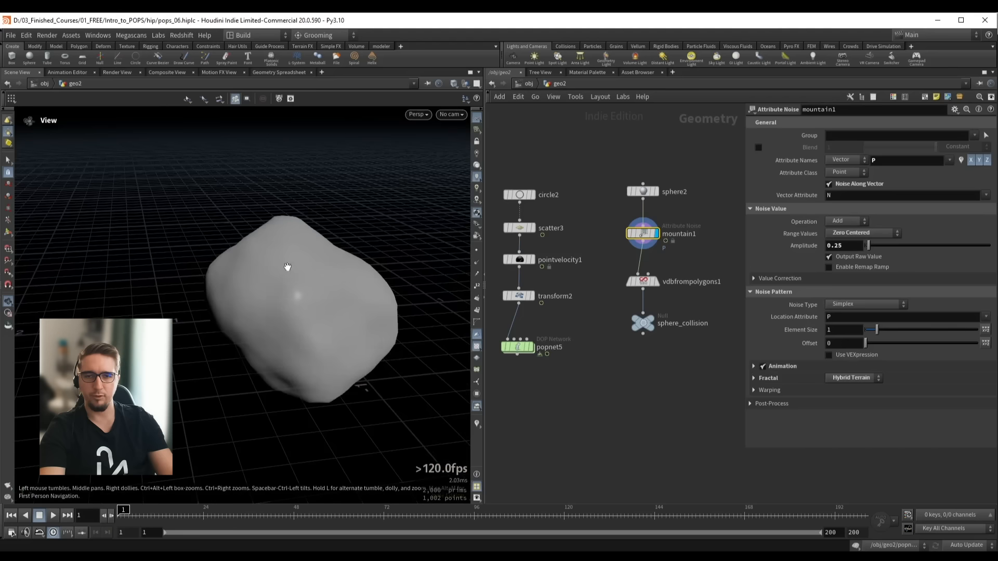
key("Up")
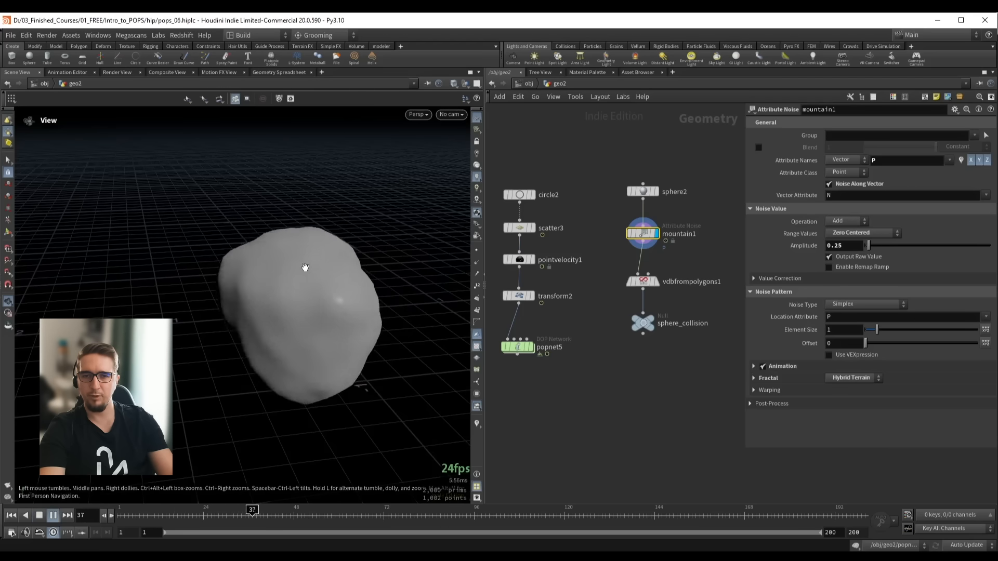
scroll(276, 296, "down", 2)
left_click_drag(276, 296, 291, 283)
key("ctrl+Up")
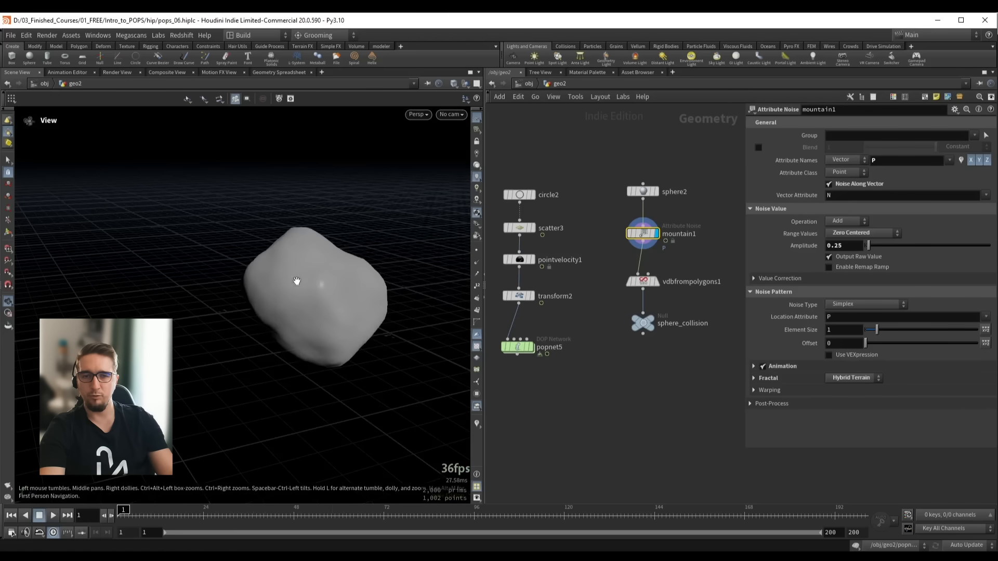
Display vdbfrompolygons1 and play the timeline to examine the animated VDB
left_click(654, 282)
key("Up")
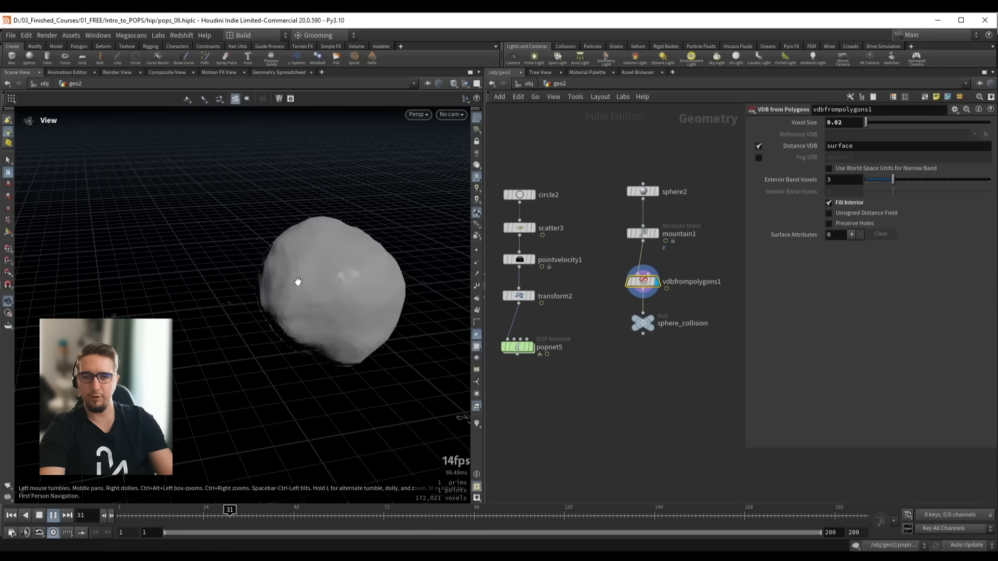
key("ctrl+Up")
Display popnet5 and turn on Use Deforming Geometry for staticobject1 inside it
middle_click_drag(550, 397, 607, 391)
left_click_drag(630, 386, 579, 340)
left_click(588, 341)
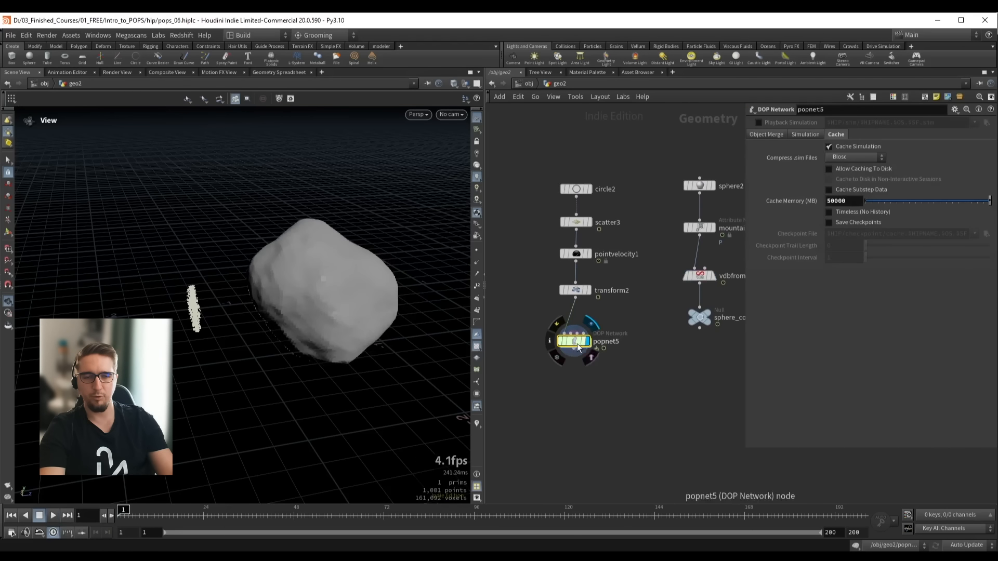
double_click(579, 347)
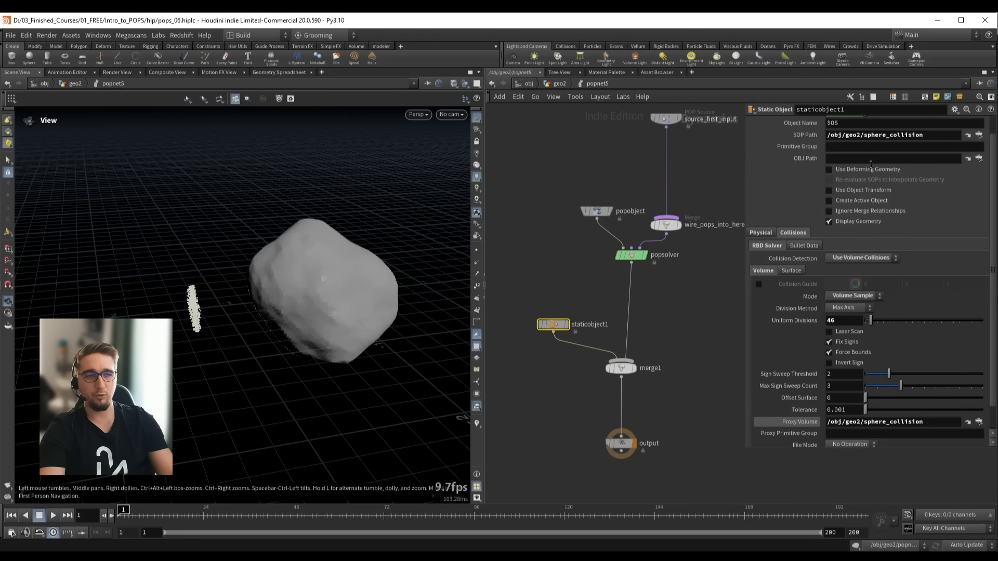
left_click(842, 170)
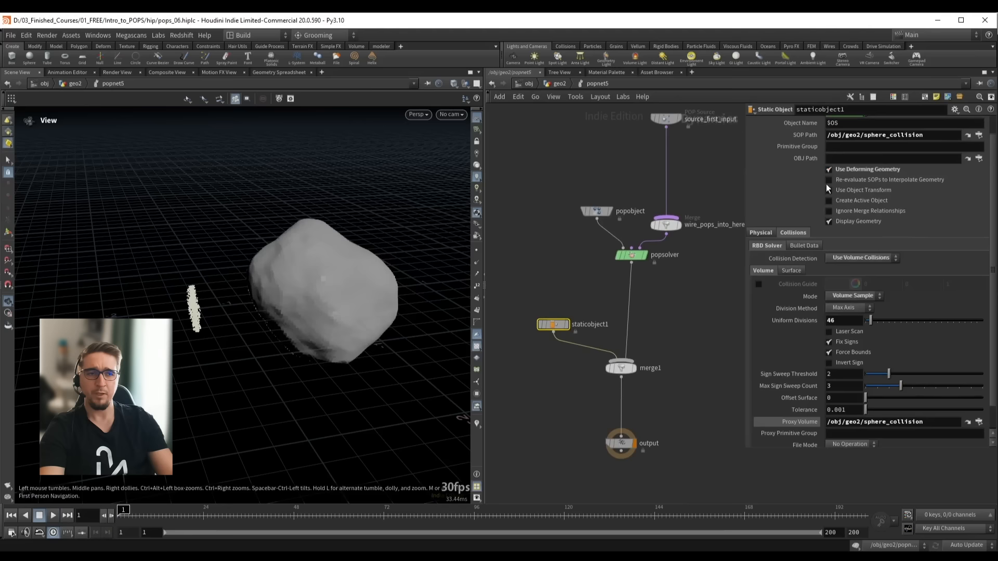
left_click_drag(517, 285, 575, 339)
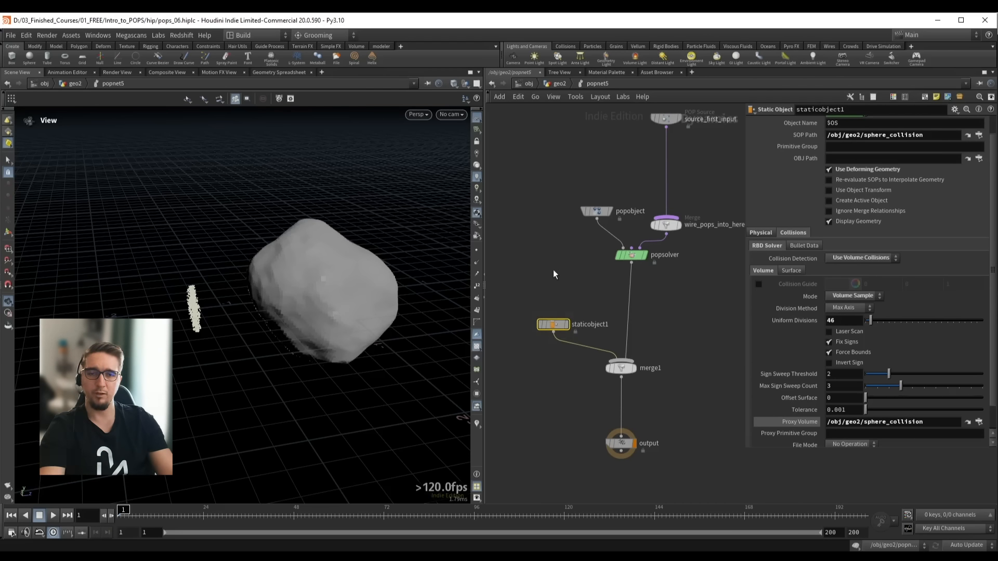
Play the simulation to about frame 80 and scrub back to about frame 20 to examine the collisions with the deforming object
left_click_drag(314, 293, 330, 295)
key("Up")
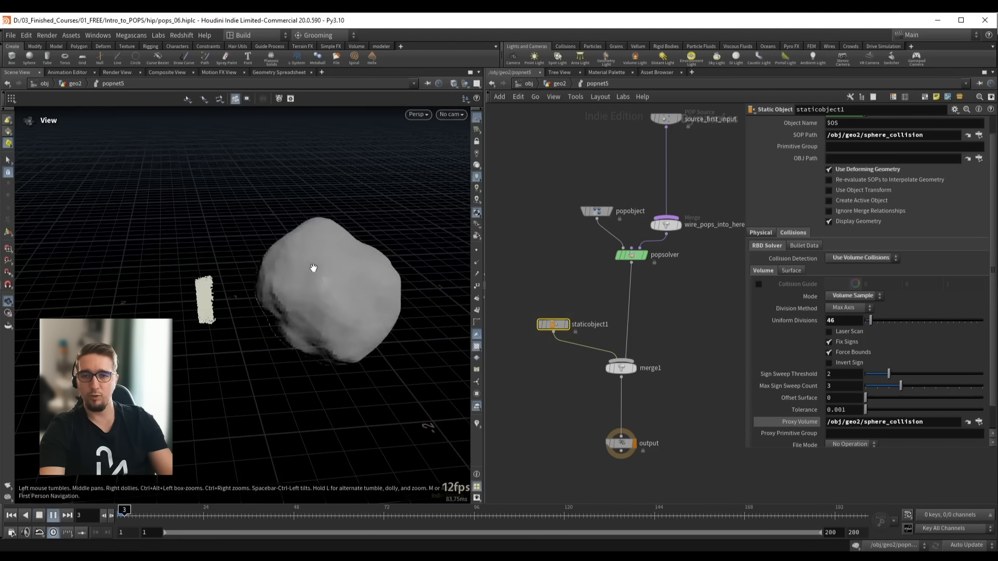
mouse_move(314, 267)
left_mouse_down()
mouse_move(273, 303)
mouse_move(312, 286)
mouse_move(311, 250)
left_mouse_up()
key("Up")
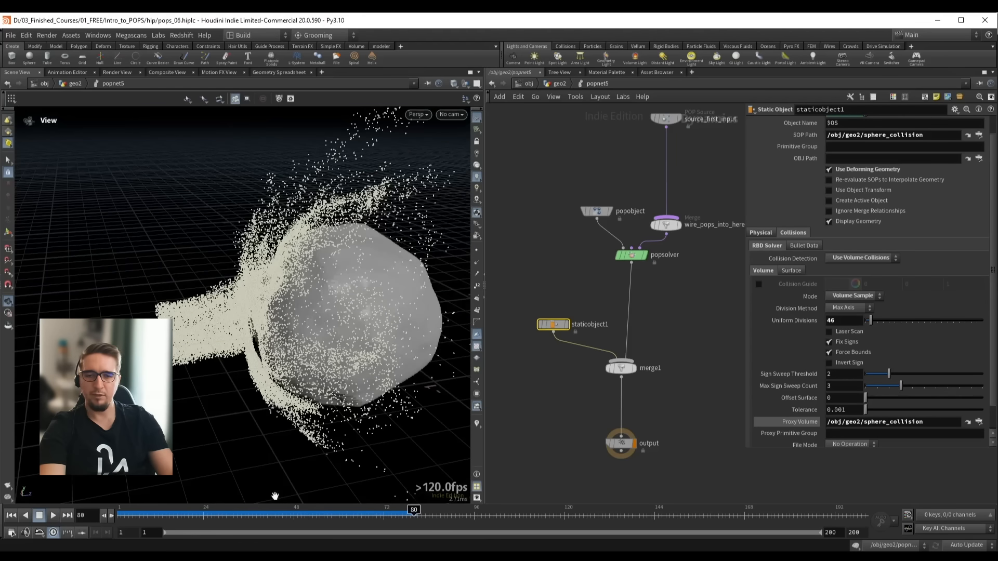
left_click_drag(244, 521, 188, 523)
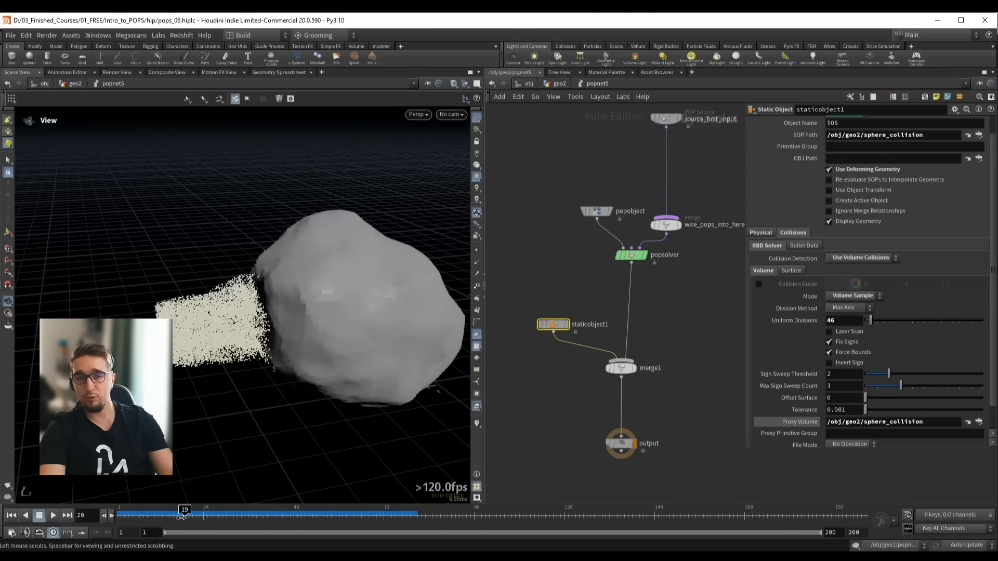
Return to geo2, shift the sphere2 node chain sideways and display vdbfrompolygons1
key("u")
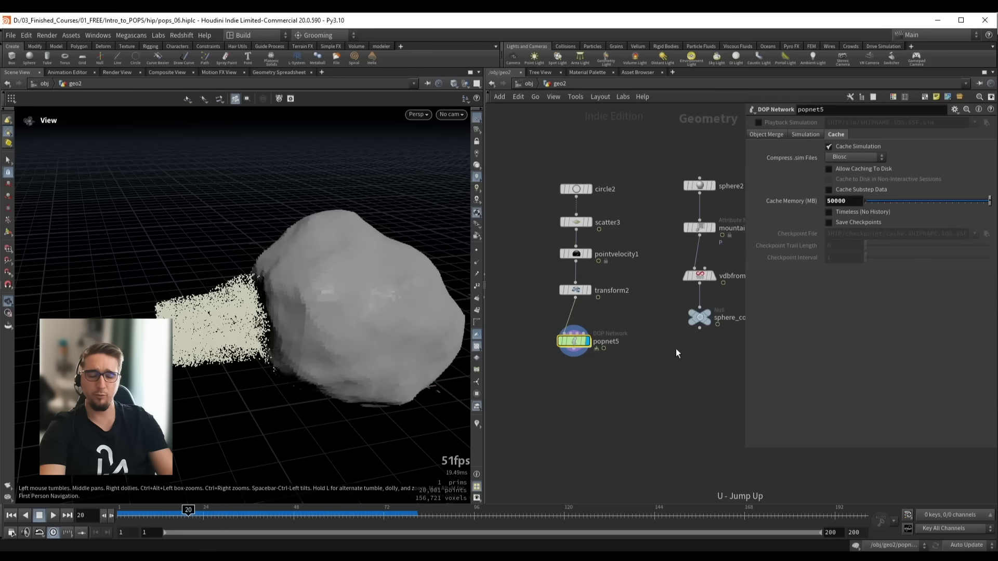
middle_click_drag(676, 349, 621, 373)
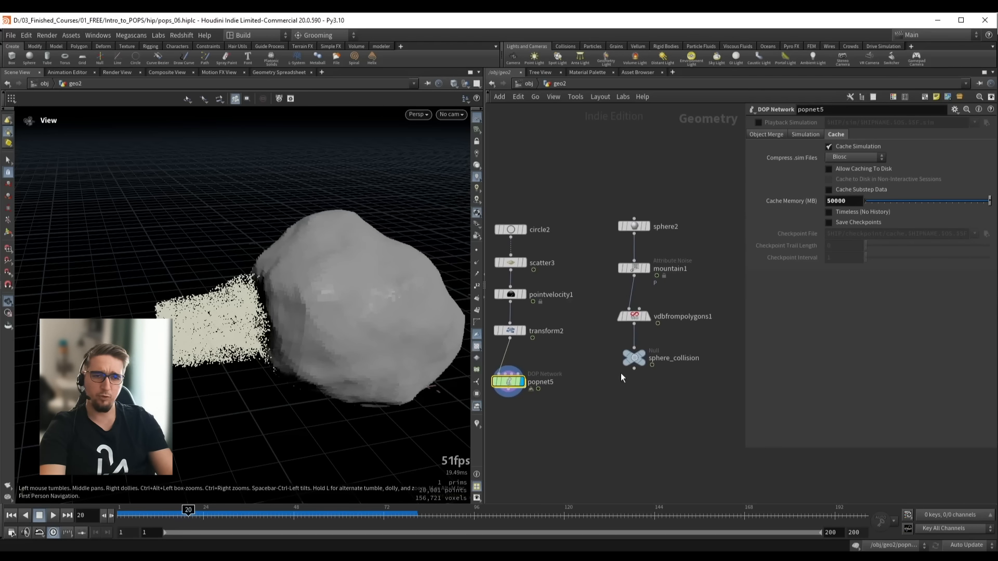
left_click_drag(634, 369, 659, 363)
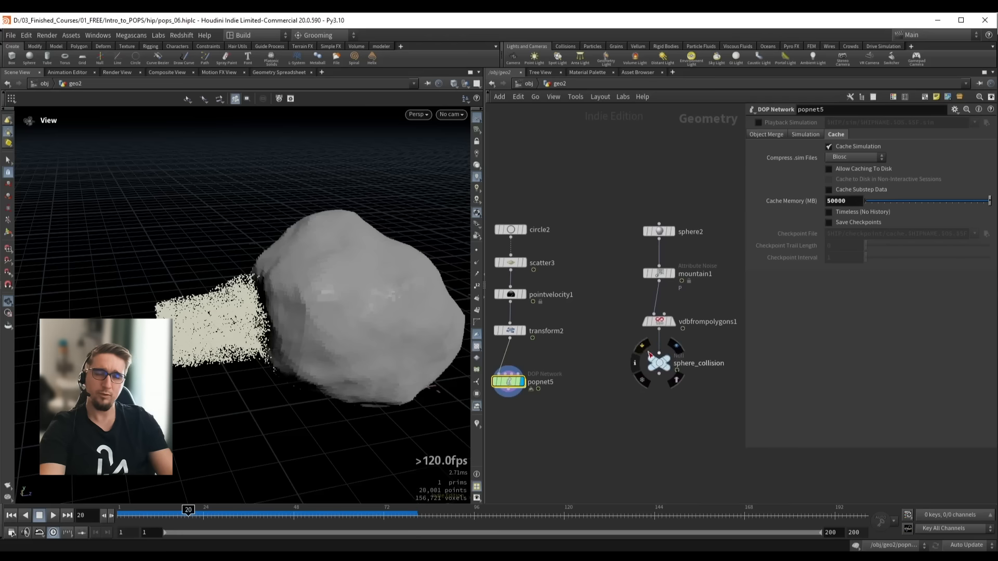
middle_click_drag(644, 333, 622, 331)
left_click(638, 319)
left_click(650, 320)
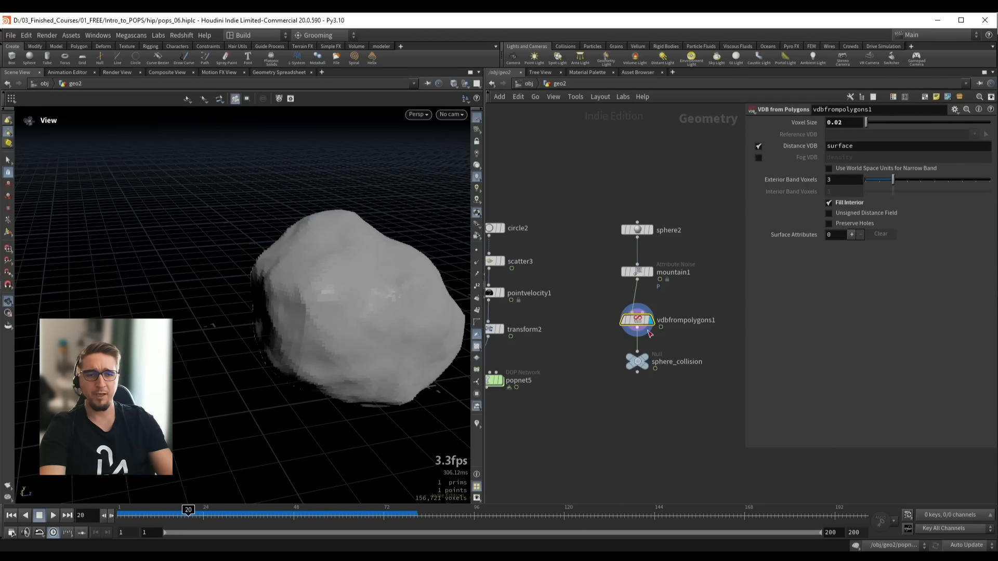
Insert a VDB Smooth SDF node between vdbfrompolygons1 and sphere_collision, and set its Iterations to 5
left_click_drag(641, 320, 643, 271, "shift")
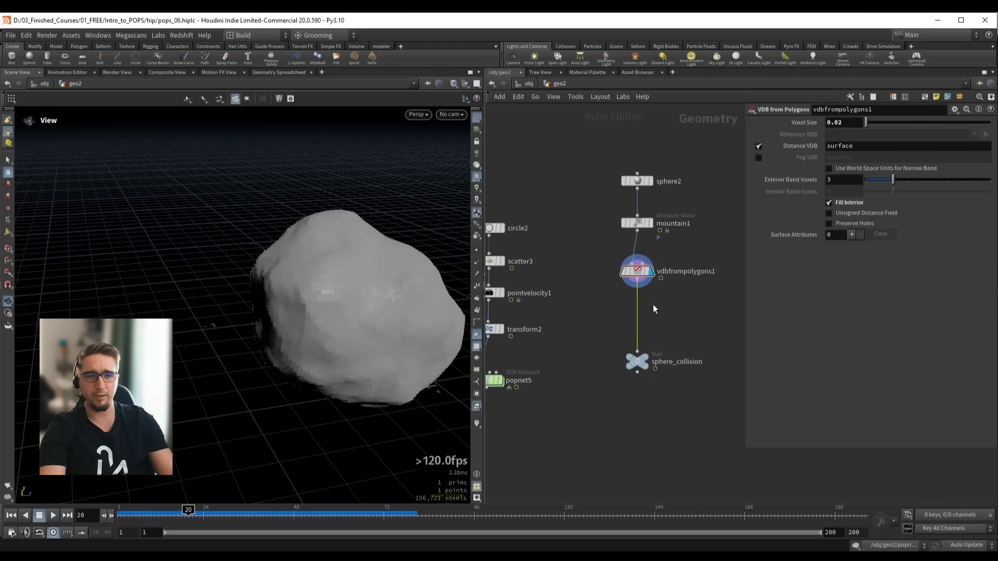
key("Tab")
type("vdbsm")
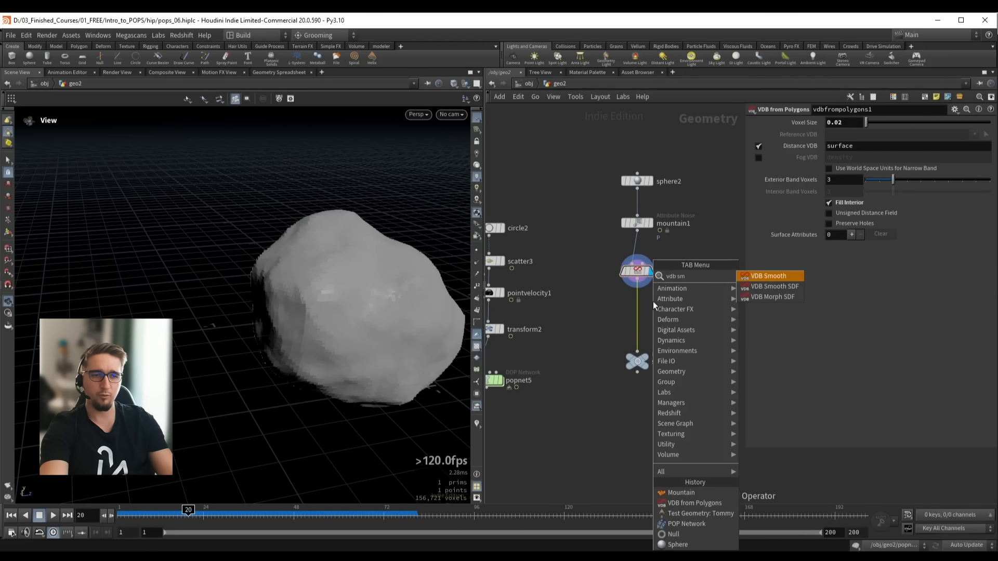
key("Down")
key("Return")
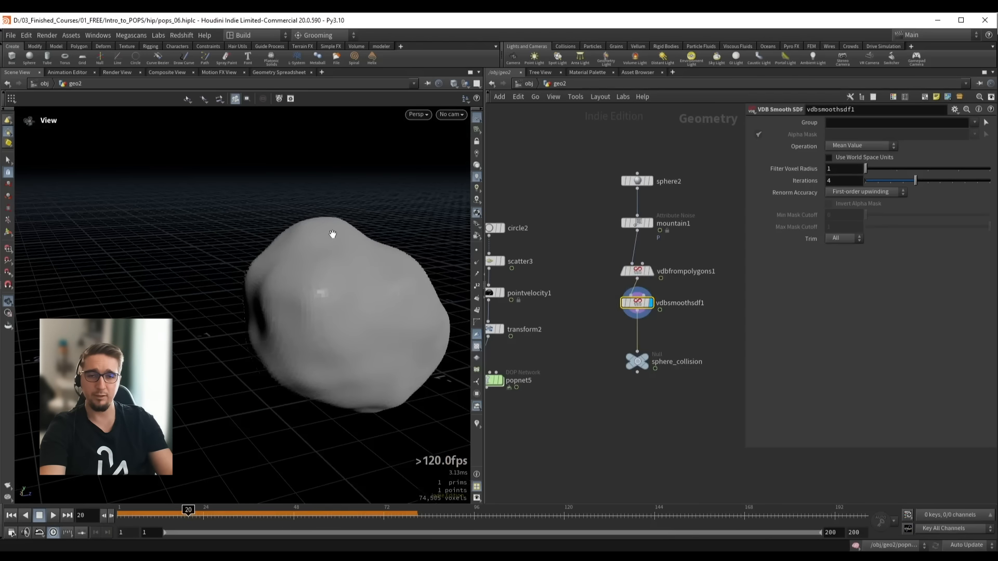
mouse_move(915, 181)
left_mouse_down()
mouse_move(871, 183)
mouse_move(939, 182)
mouse_move(921, 183)
left_mouse_up()
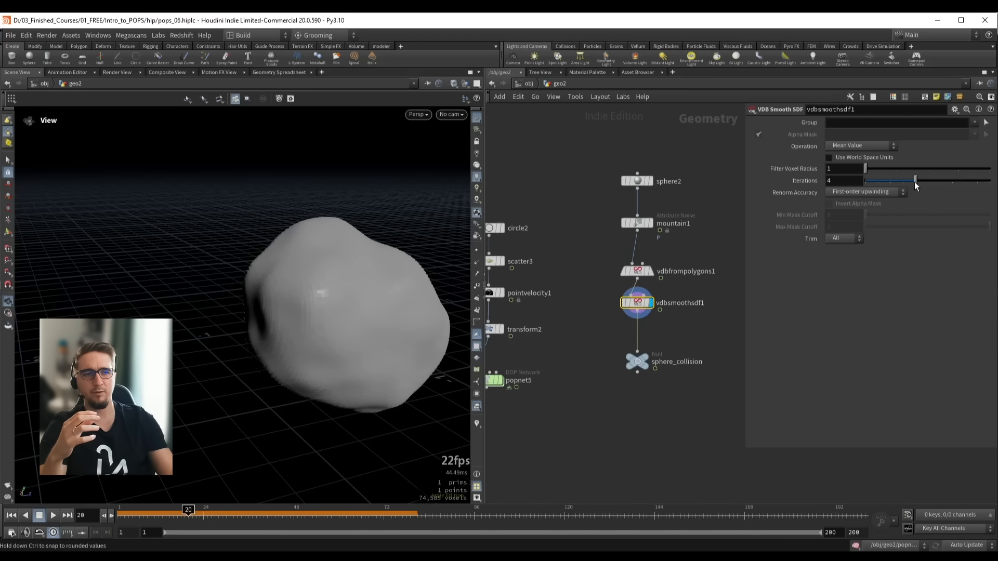
left_click_drag(915, 182, 930, 183)
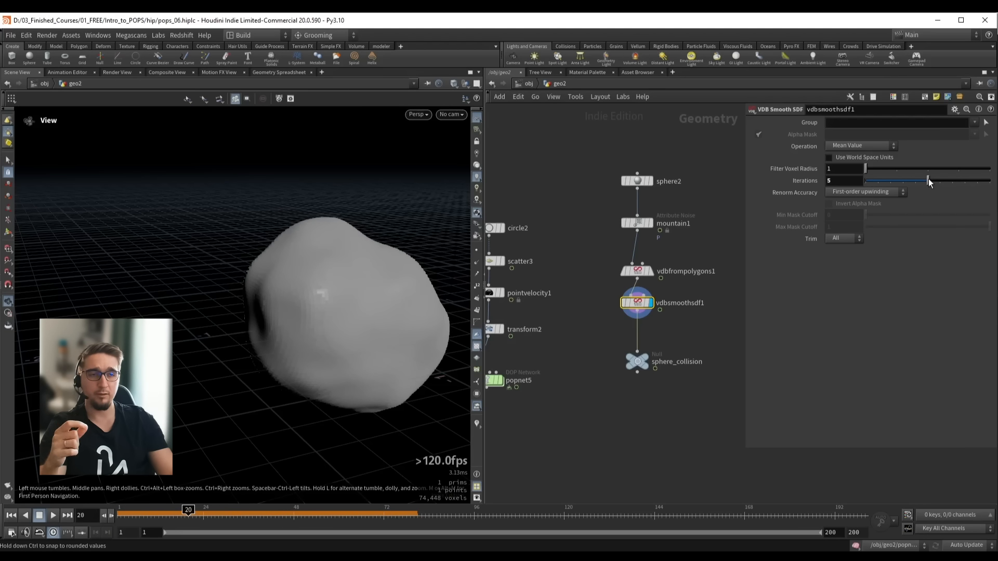
Move sphere_collision down and insert a VDB Reshape SDF node between it and vdbsmoothsdf1
middle_click_drag(628, 328, 630, 299)
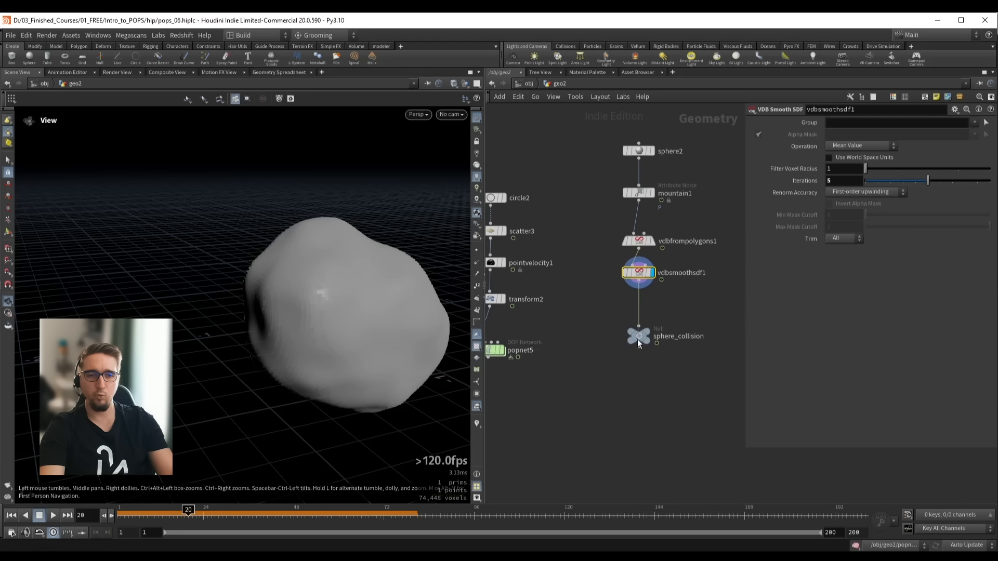
left_click_drag(637, 339, 637, 353)
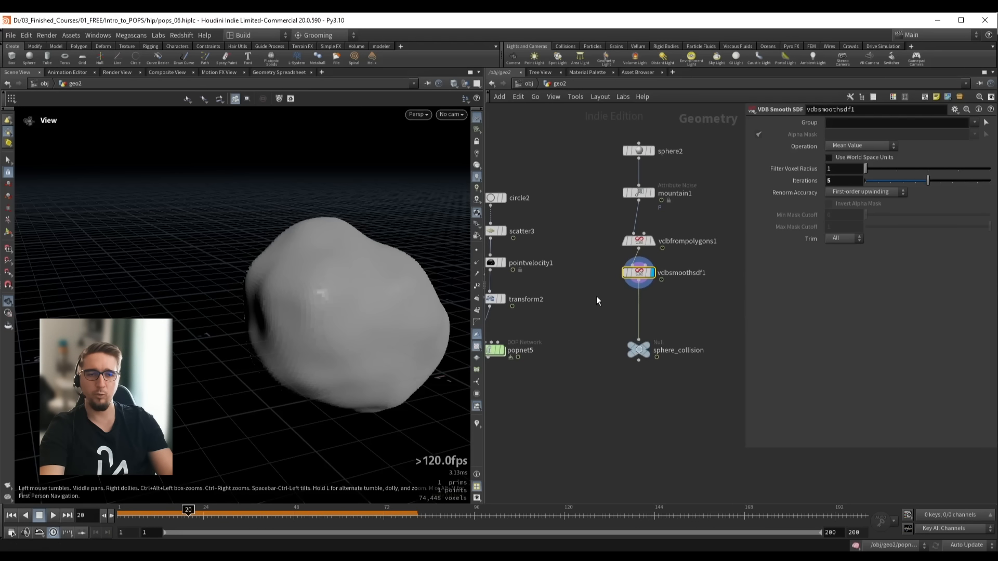
key("Tab")
type("vdb resh")
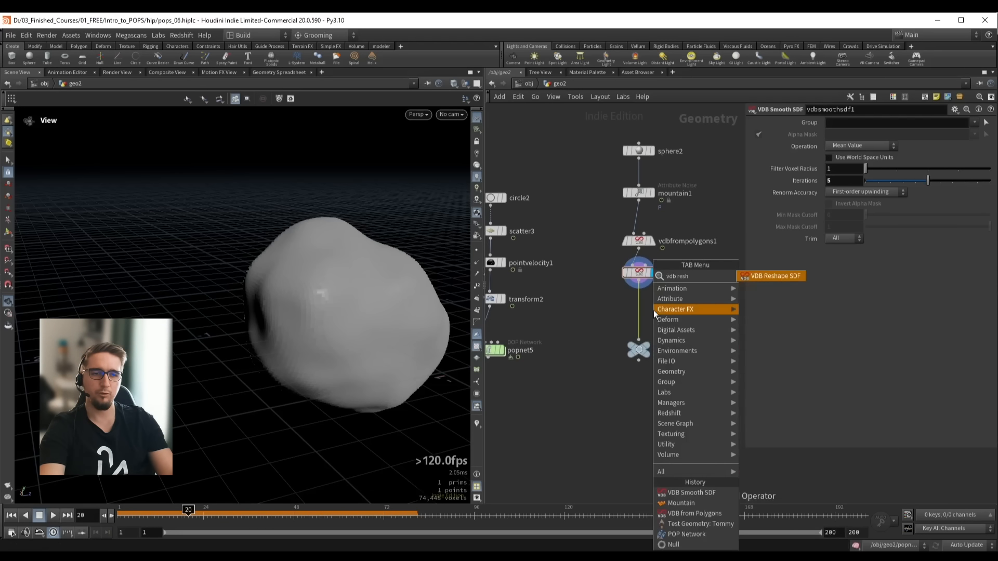
key("Return")
left_click(653, 310)
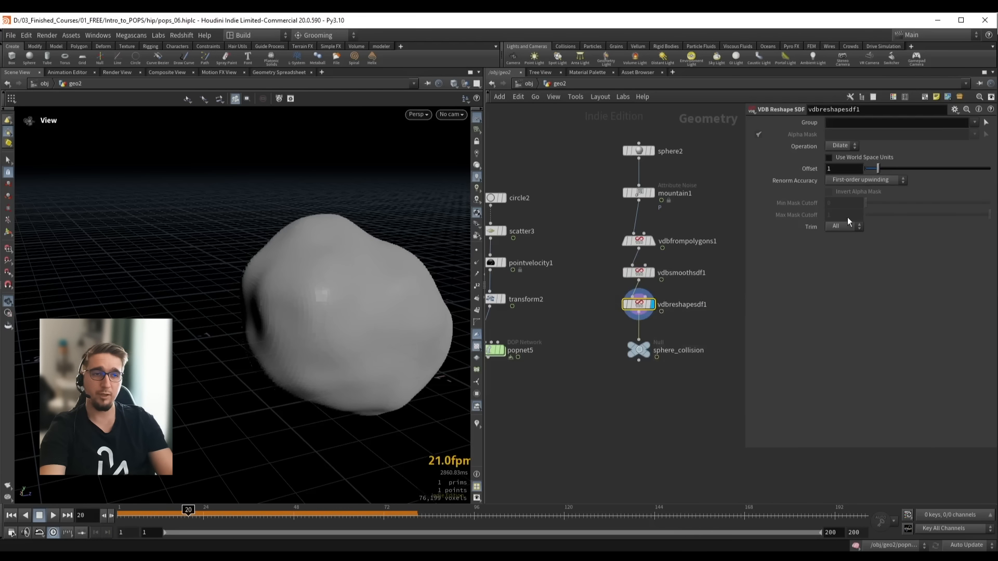
Set vdbreshapesdf1's Operation to Erode and its Offset to 3.22
left_click(844, 145)
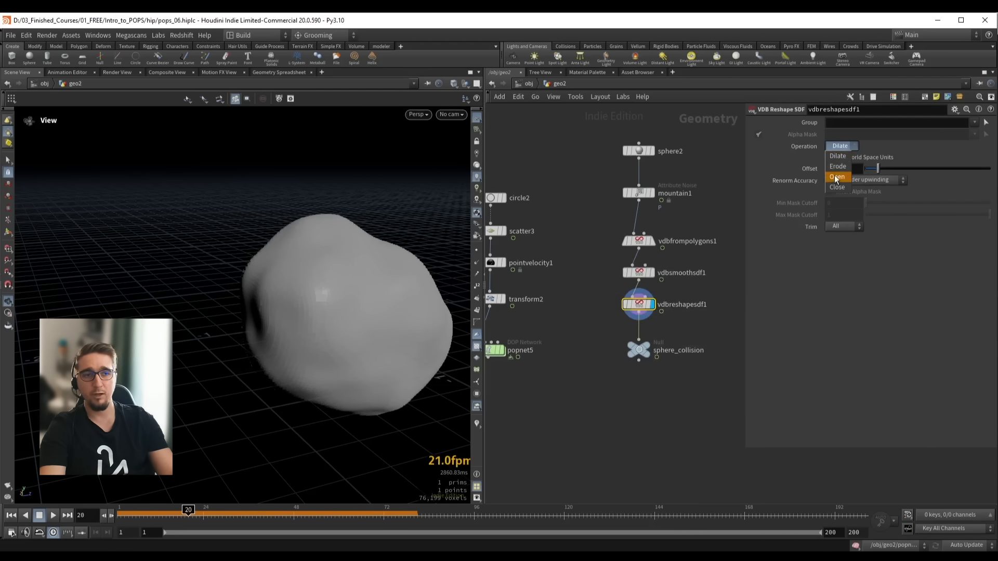
left_click(843, 169)
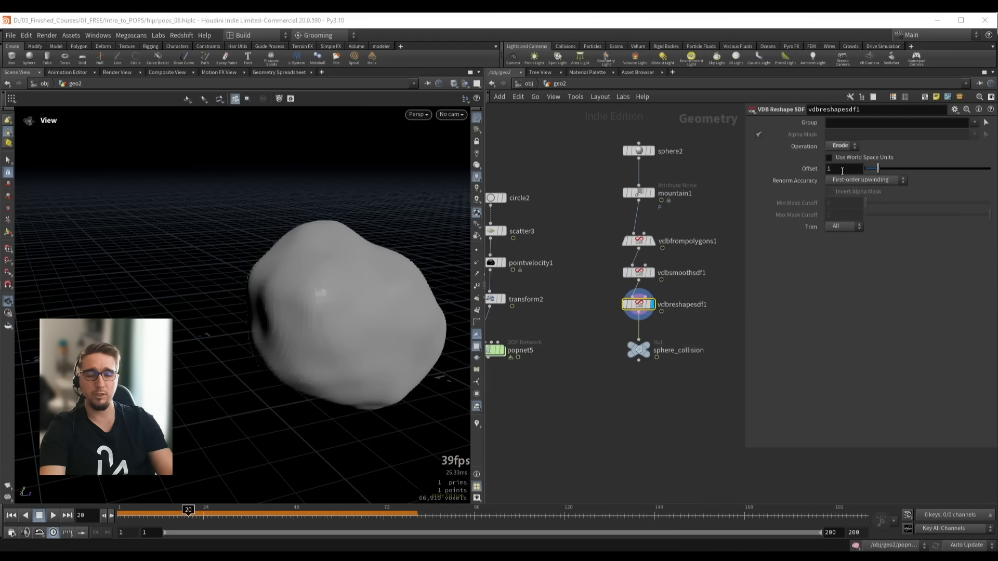
left_click_drag(878, 170, 905, 175)
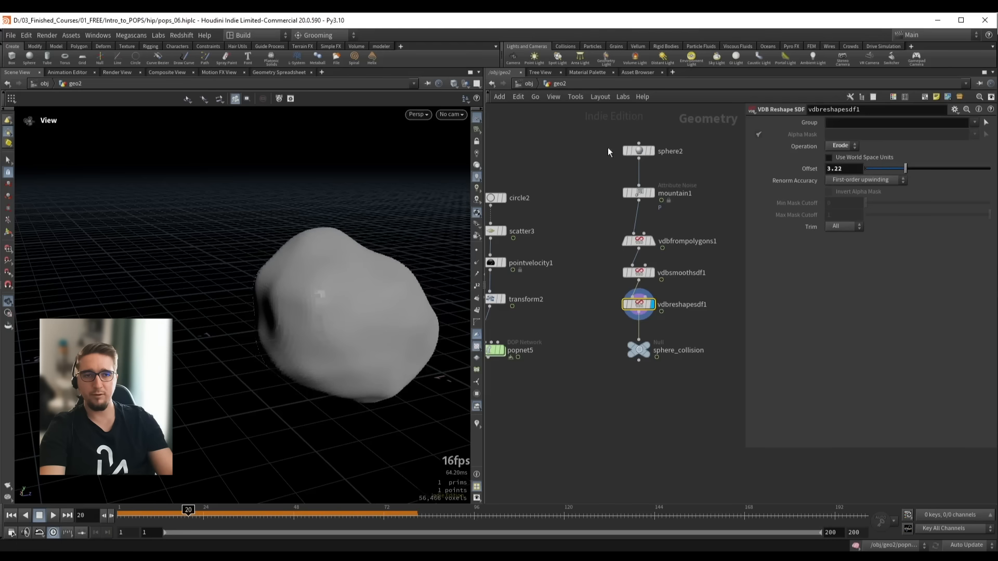
Template mountain1 as a comparison for the eroded volume and set vdbreshapesdf1's Offset to 1.88
left_click(637, 150)
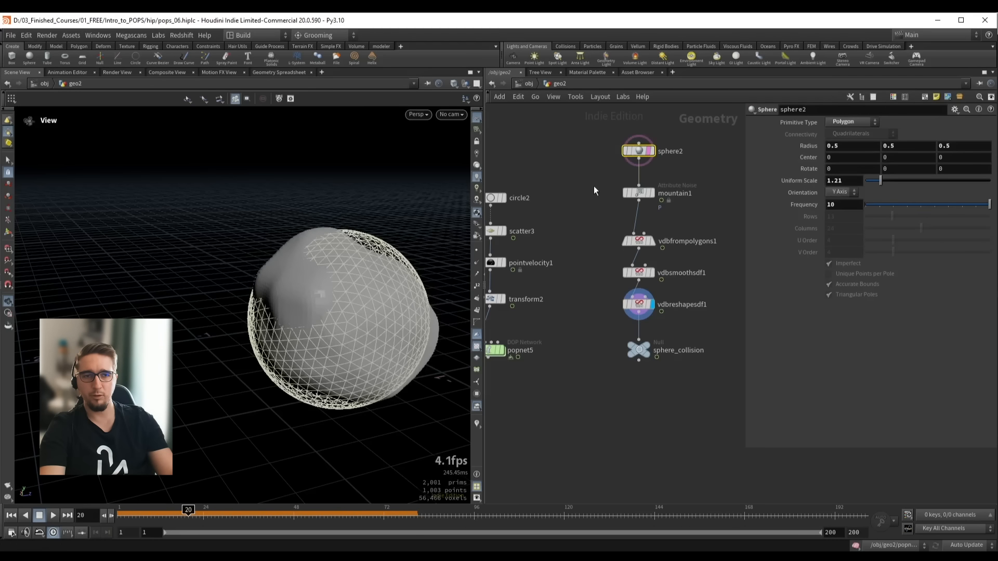
left_click(639, 193)
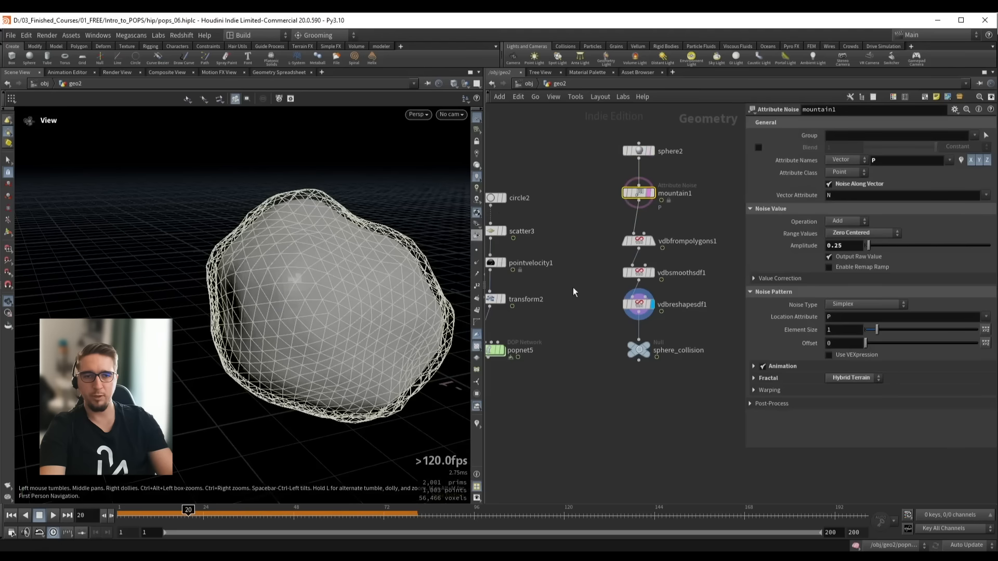
left_click(638, 304)
left_click_drag(904, 170, 889, 169)
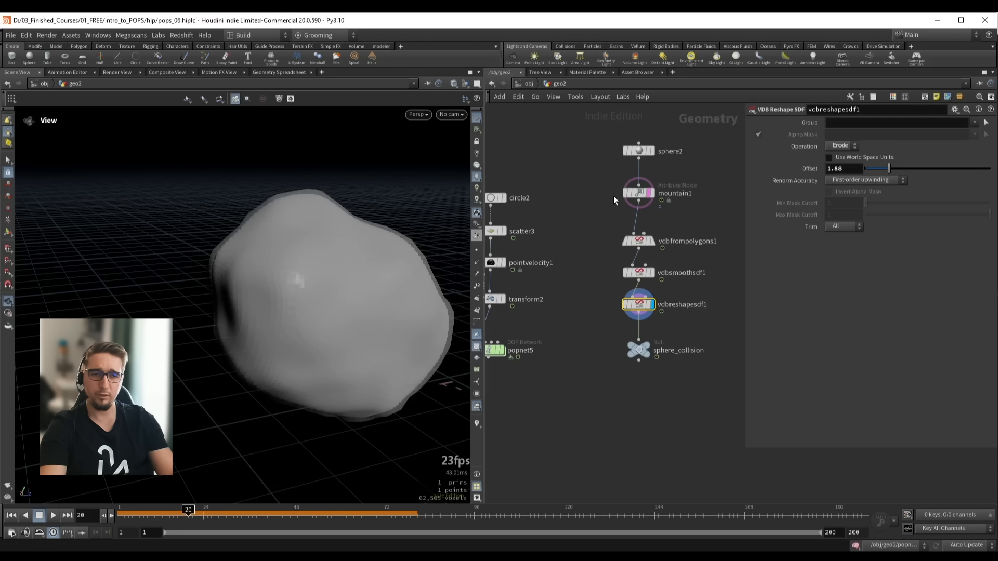
Display popnet5 and play the simulation from frame 1 to about frame 25 to examine the collisions with the eroded volume
key("ctrl+Up")
middle_click_drag(593, 184, 635, 172)
left_click(679, 182)
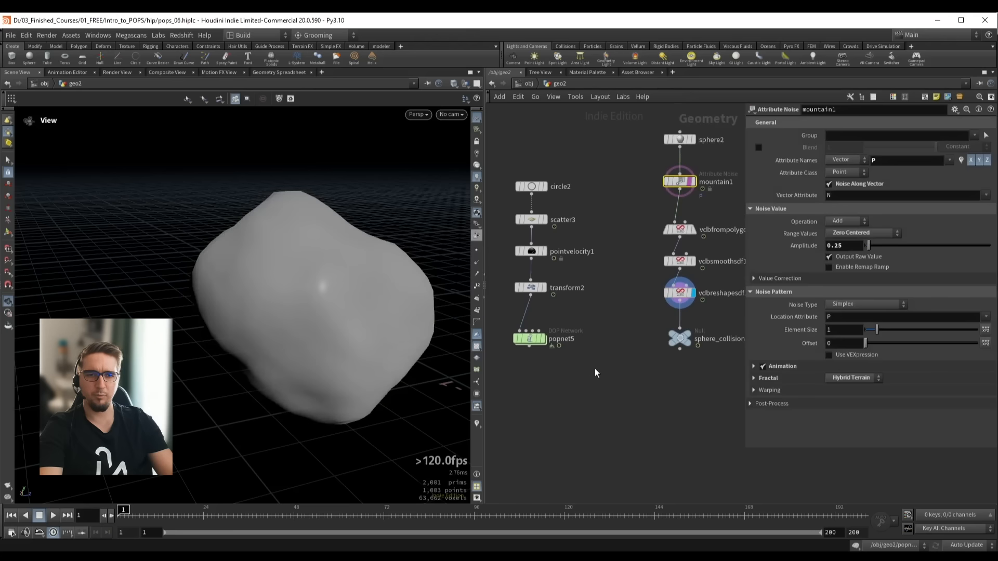
left_click(530, 339)
left_click(543, 339)
scroll(252, 278, "down", 2)
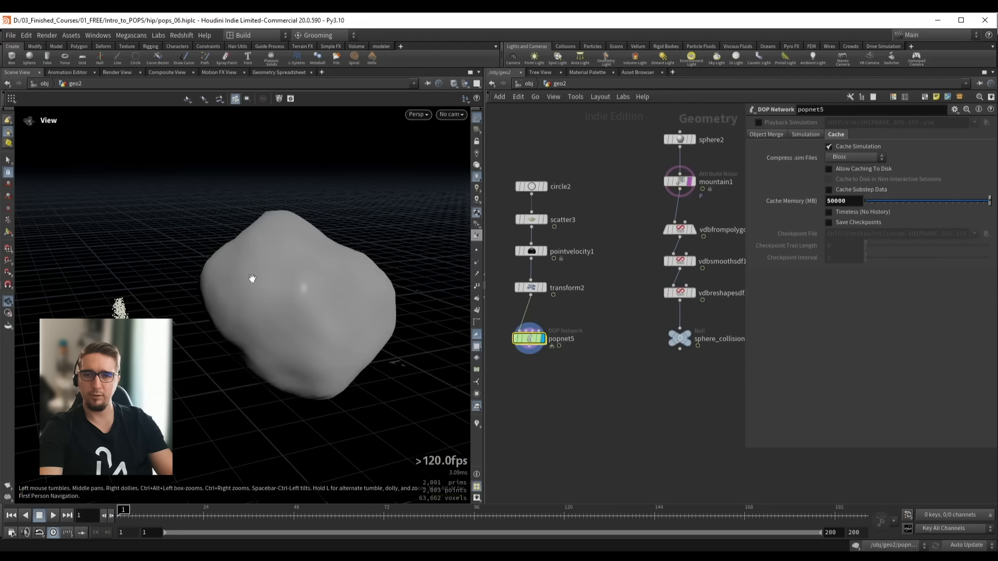
key("Up")
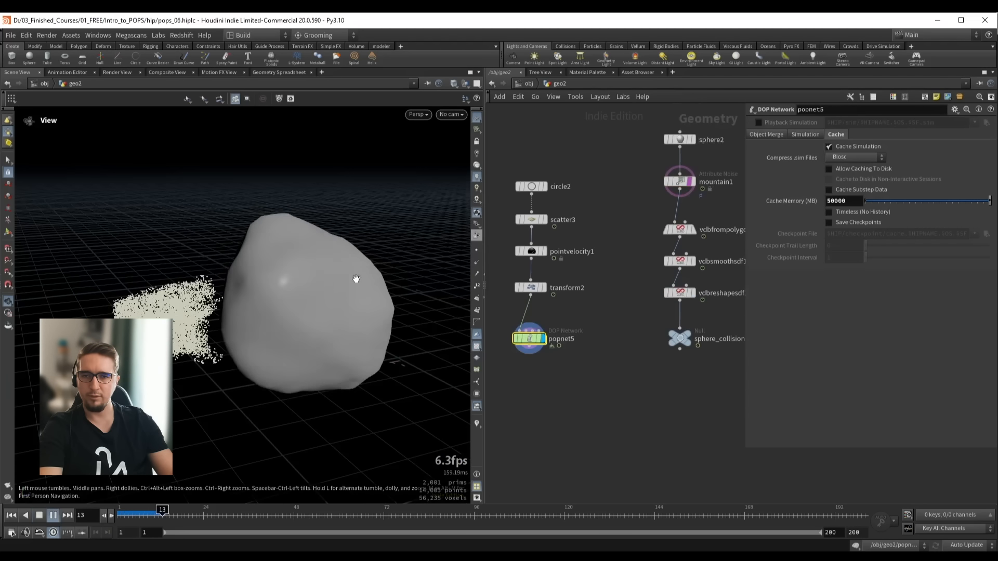
key("Up")
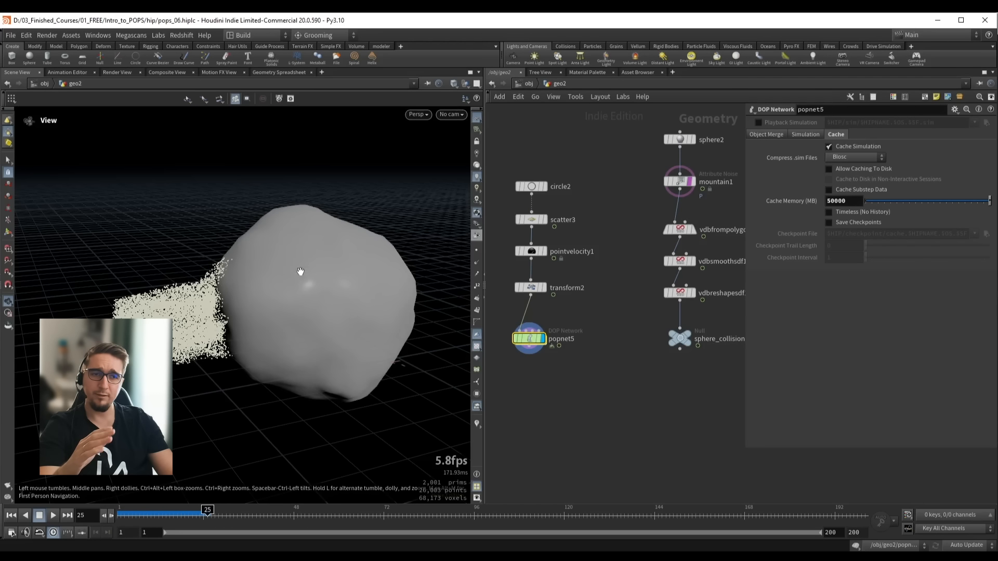
Display vdbreshapesdf1, set its Operation to Dilate and reset its Offset to the default of 1
middle_click_drag(637, 315, 616, 313)
left_click_drag(614, 308, 676, 287)
left_click(672, 291)
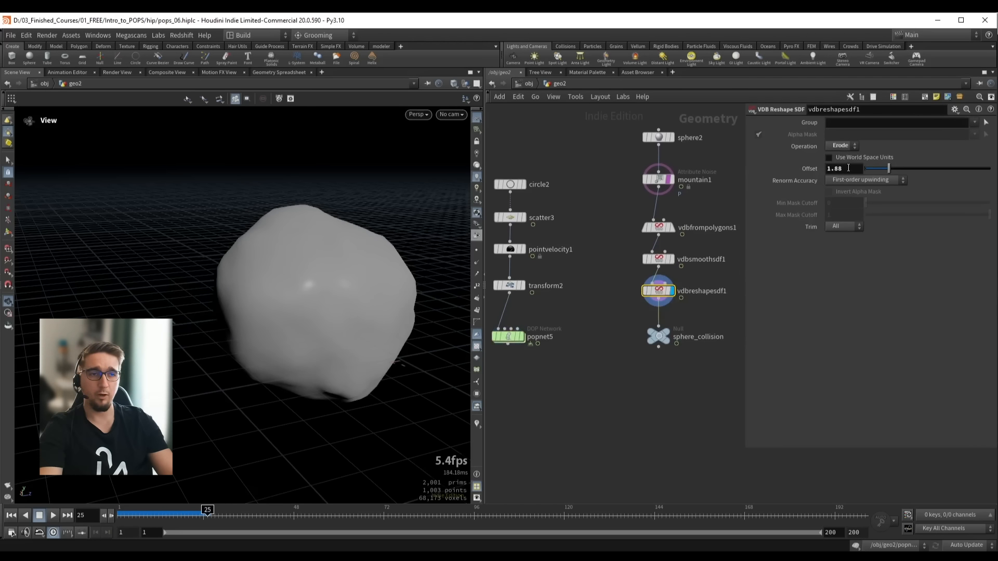
left_click(843, 148)
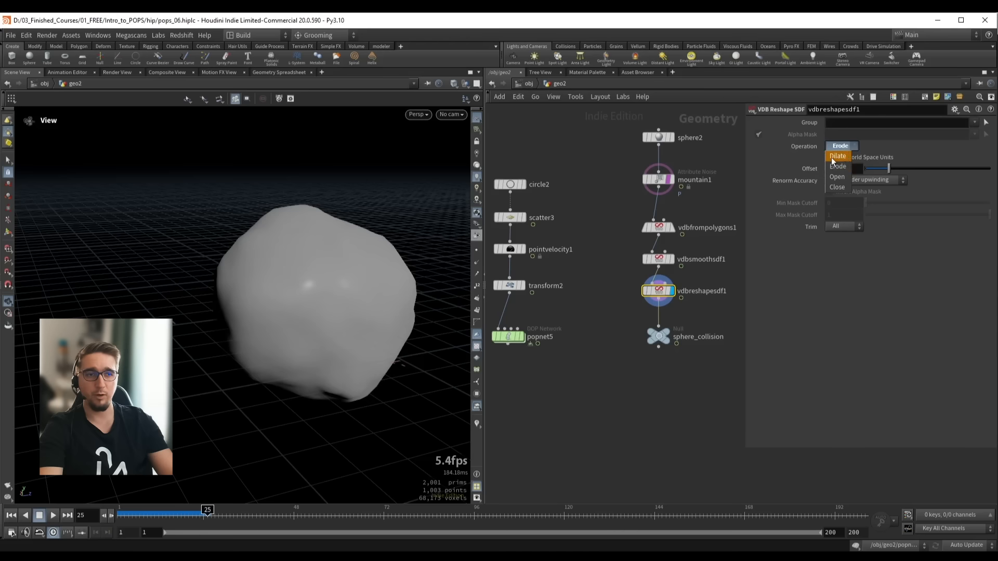
left_click(834, 159)
scroll(848, 168, "down", 5)
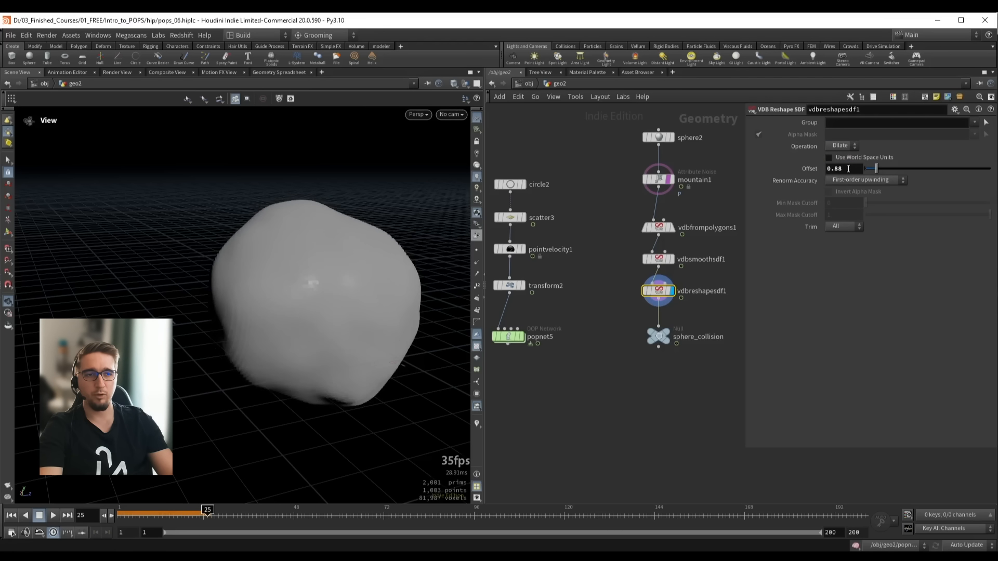
middle_click(848, 168, "ctrl")
Display popnet5 and play the simulation from the first frame to about frame 13 to examine the collisions with the dilated volume
middle_click_drag(577, 321, 631, 286)
left_click(677, 175)
key("ctrl+Up")
left_click_drag(522, 303, 577, 333)
key("r")
key("Up")
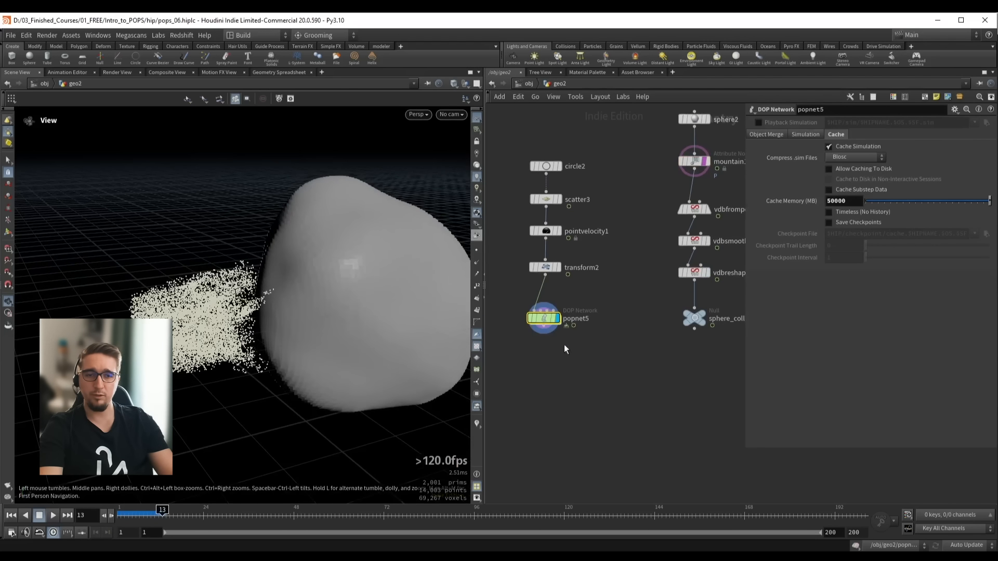
left_click_drag(350, 316, 437, 307)
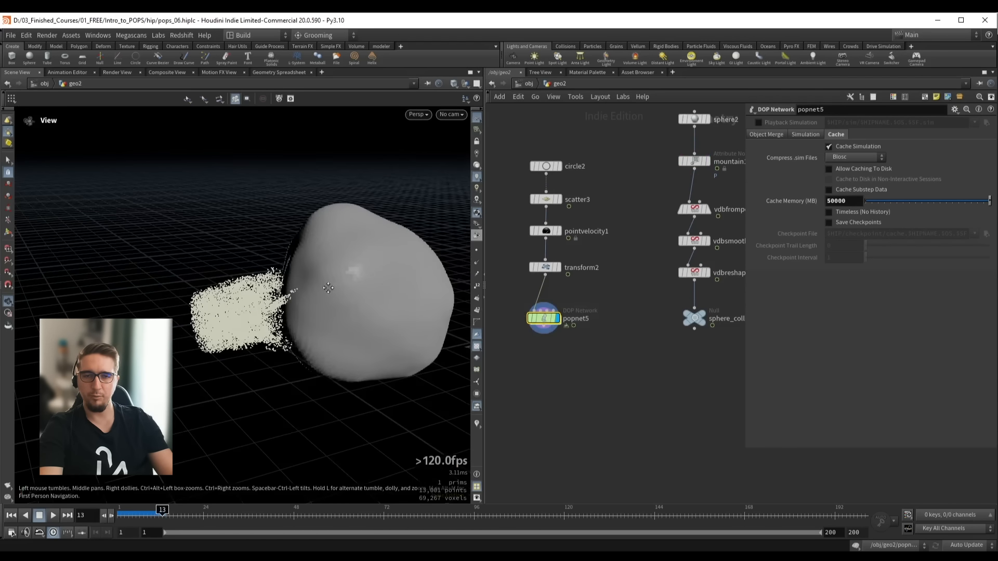
left_click_drag(328, 288, 314, 287)
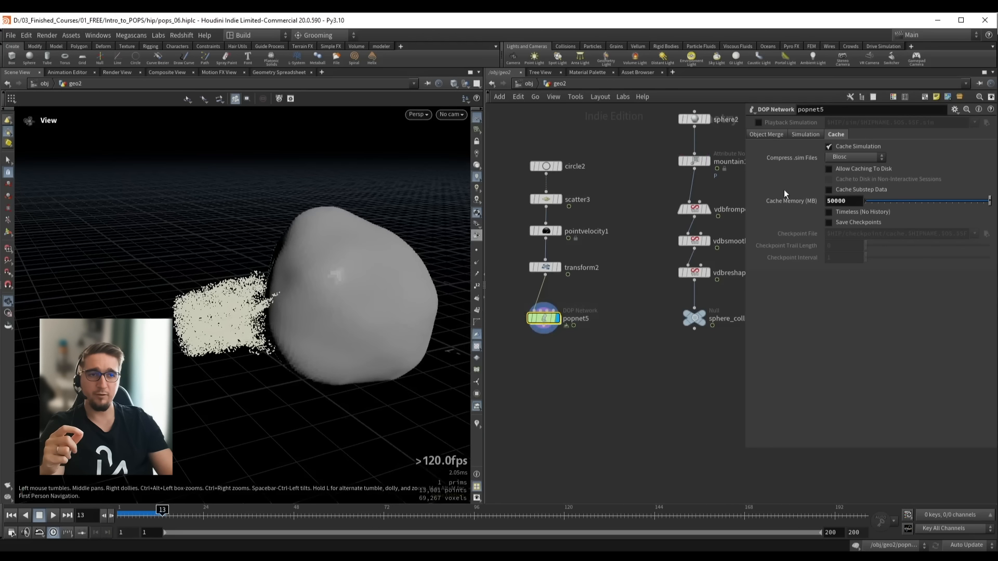
Examine popnet5's Object Merge settings and the popobject and staticobject1 nodes inside the network
left_click(764, 135)
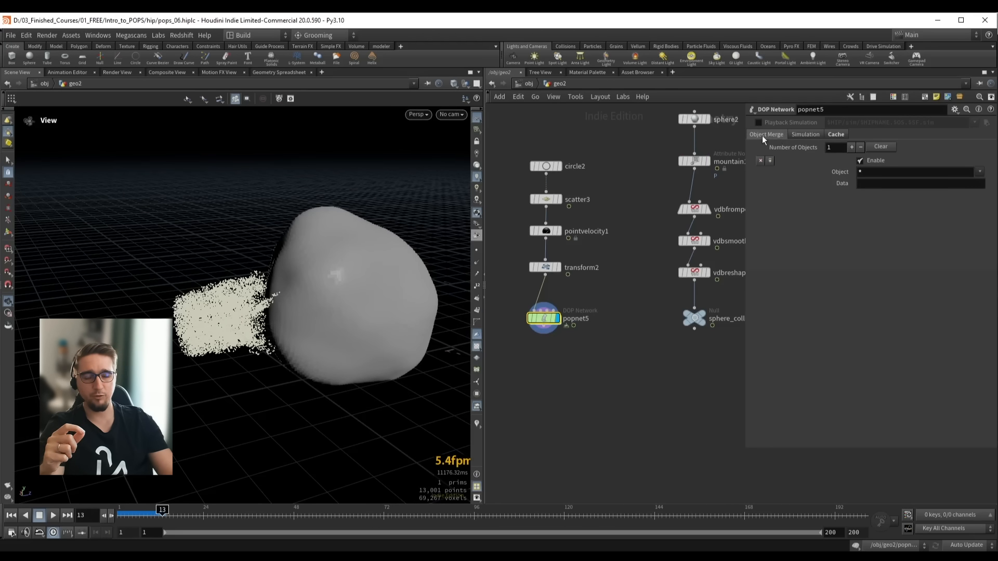
left_click(872, 172)
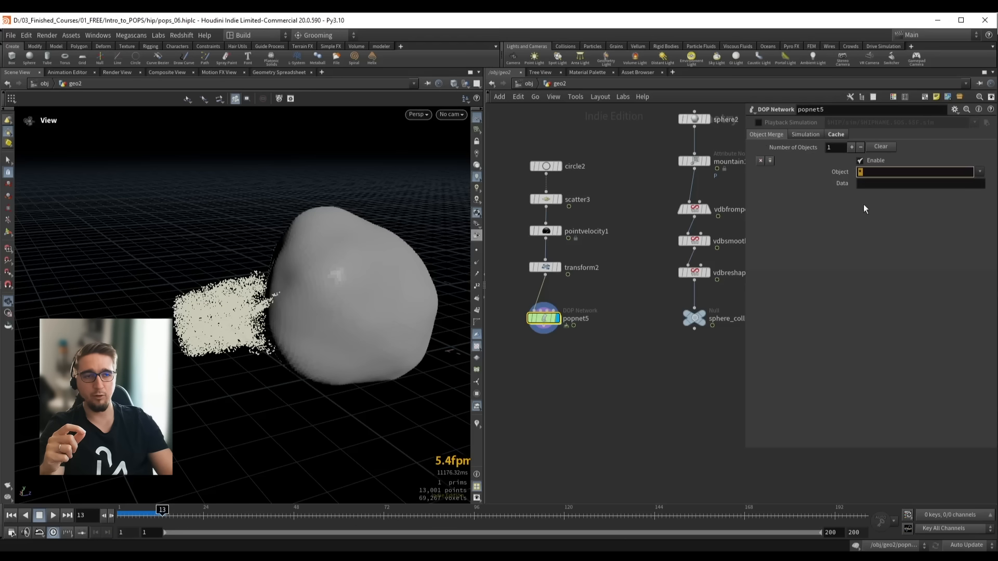
double_click(551, 317)
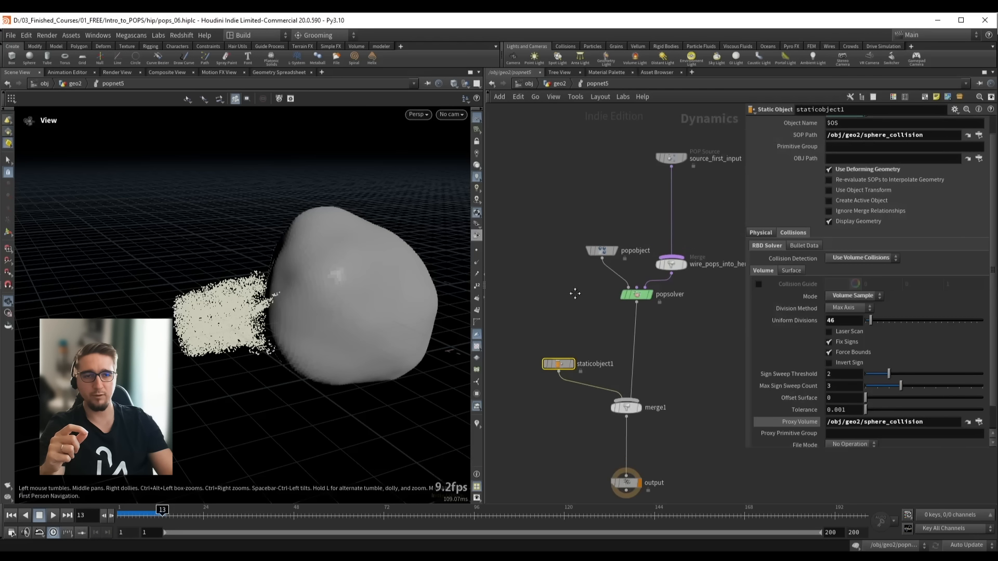
left_click_drag(541, 216, 631, 276)
middle_click_drag(576, 280, 569, 293)
left_click(575, 263)
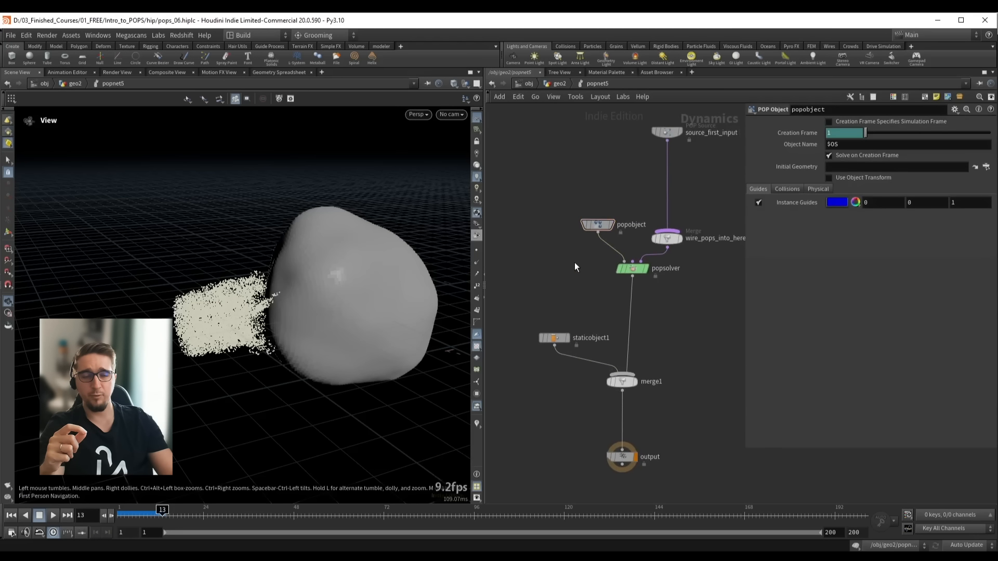
left_click_drag(560, 201, 634, 244)
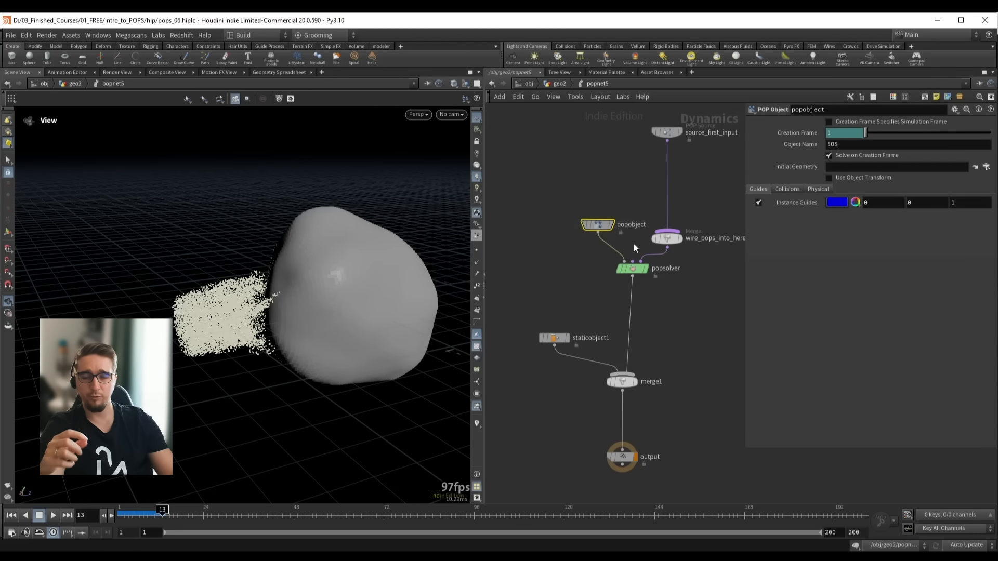
middle_click_drag(565, 287, 563, 215)
left_click_drag(529, 227, 595, 289)
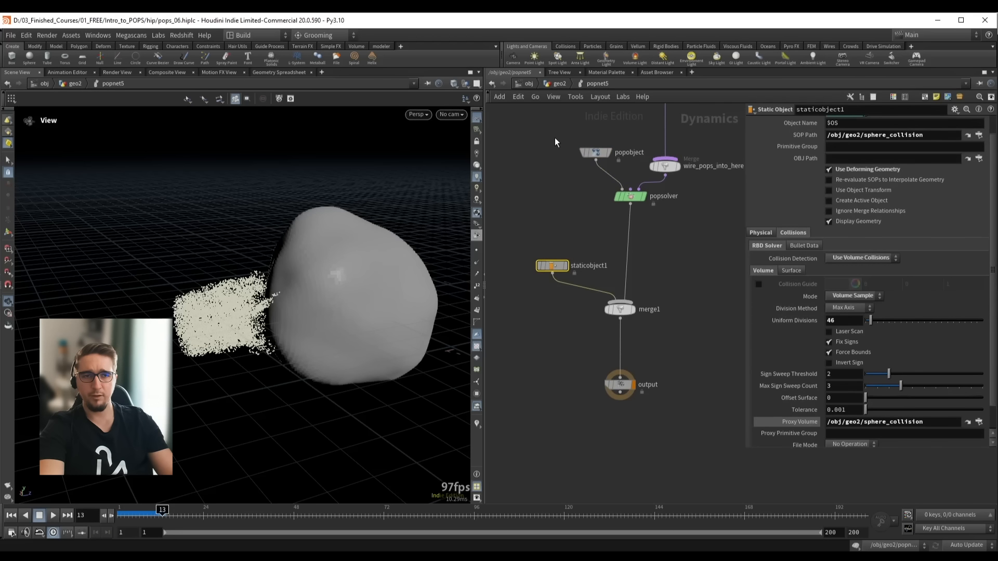
left_click_drag(554, 139, 616, 162)
key("u")
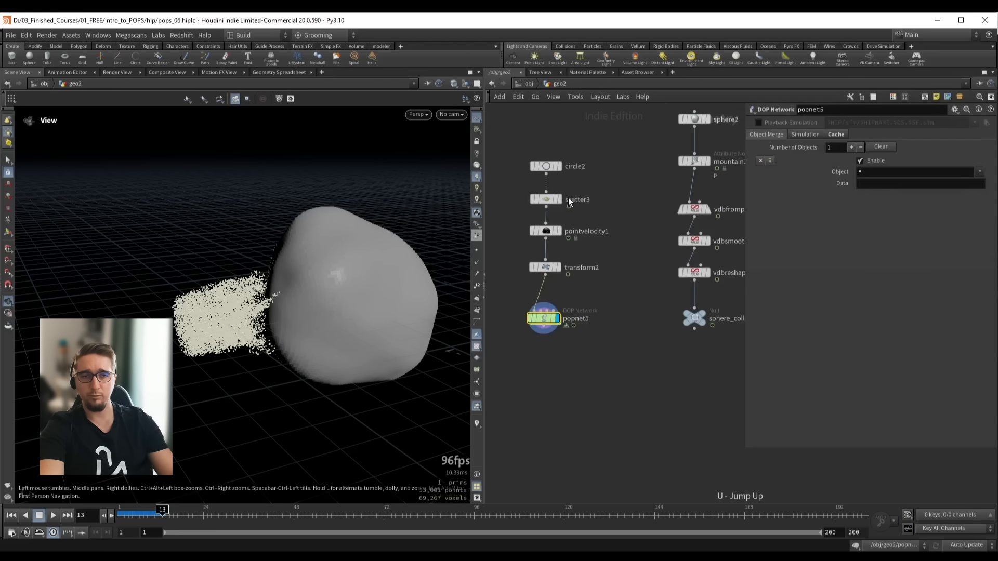
Limit popnet5's Object Merge output by setting its Object to popobject
double_click(885, 170)
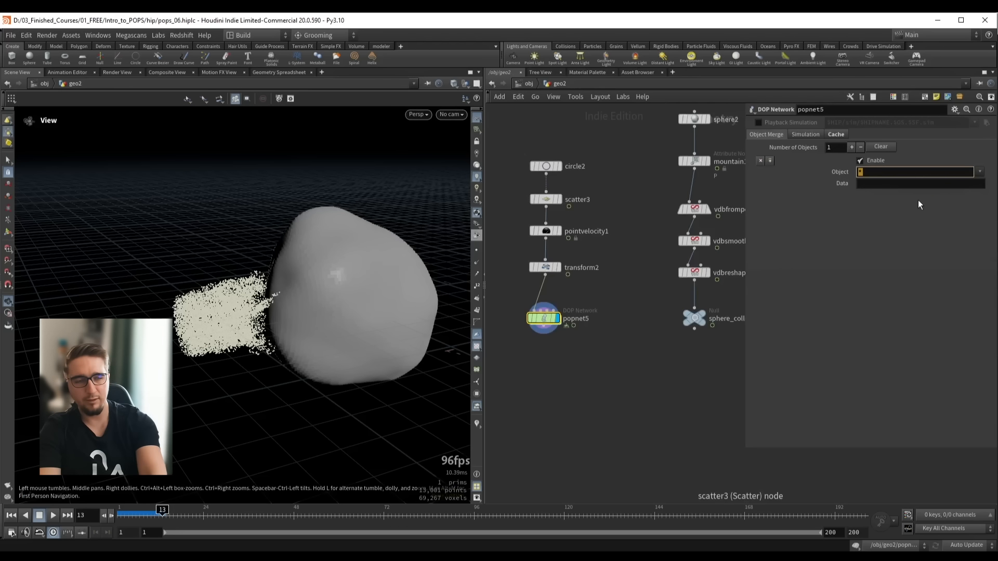
type("popobject")
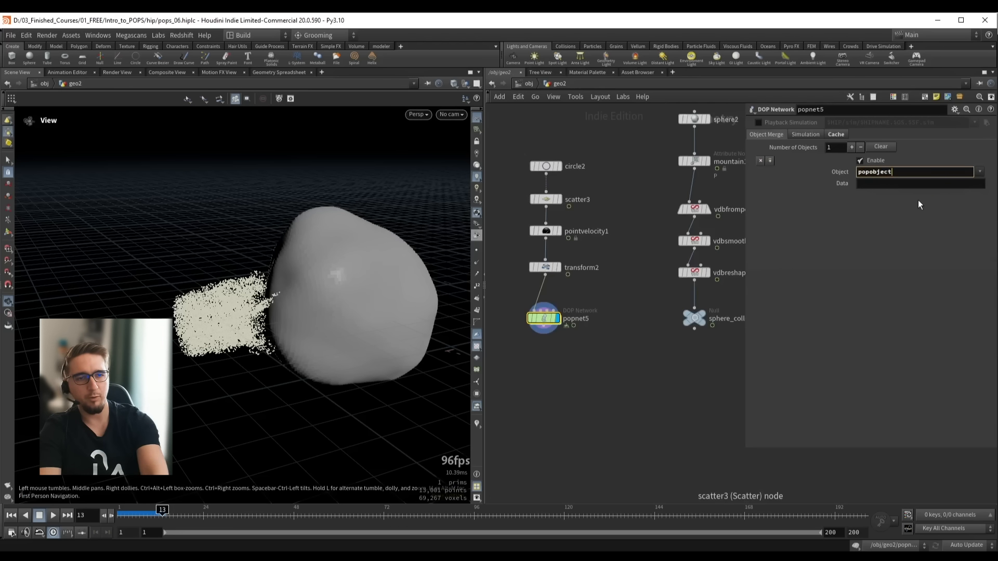
key("Return")
left_click_drag(259, 296, 249, 295)
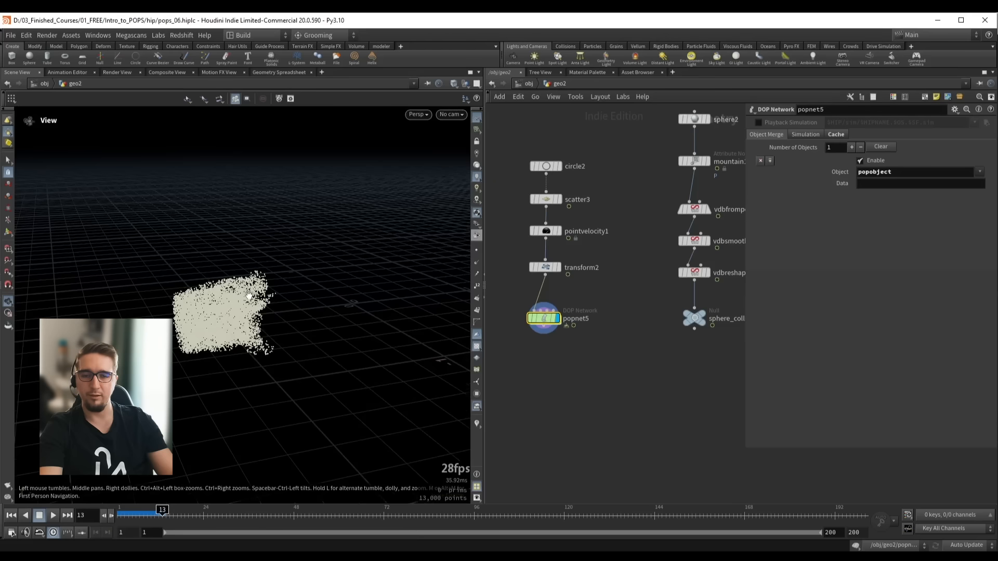
Show mountain1 as a shaded template and play the simulation from the first frame to about frame 88
middle_click_drag(665, 177, 633, 215)
left_click_drag(618, 187, 683, 207)
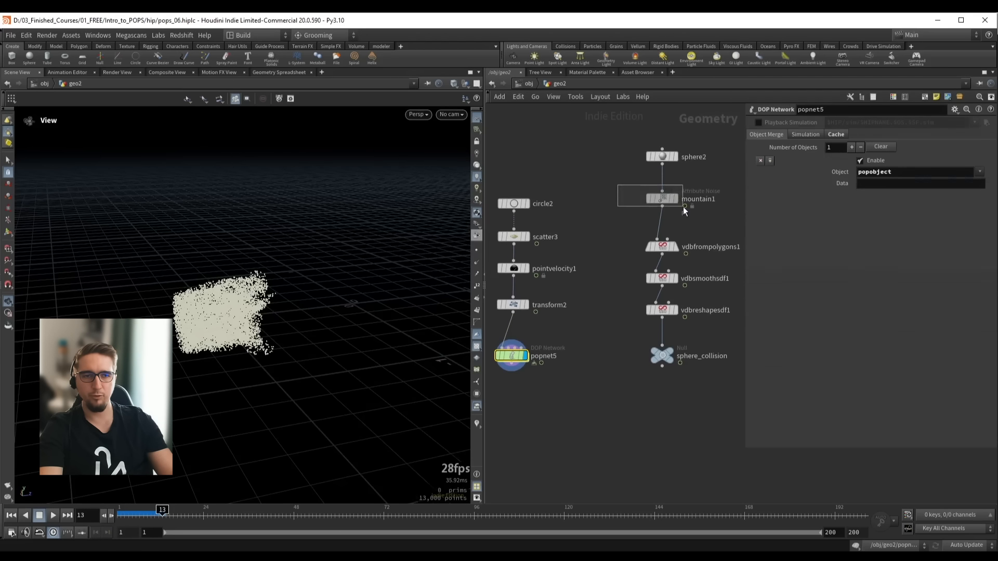
key("shift+e")
left_click_drag(323, 267, 338, 274)
key("ctrl+Up")
key("Up")
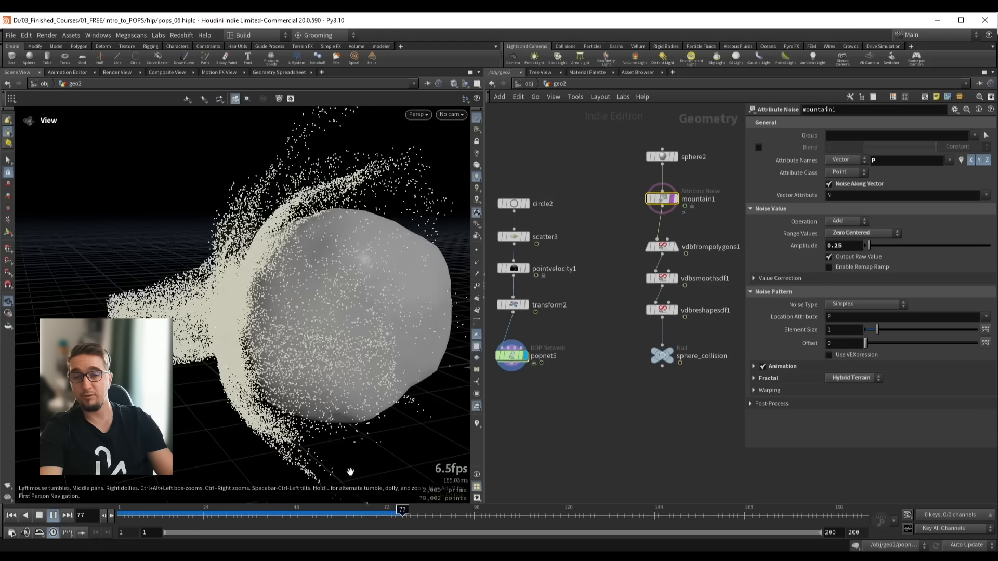
key("Up")
Display vdbreshapesdf1 and vdbfrompolygons1 in turn to compare the dilated volume with the original VDB
scroll(538, 283, "down", 1)
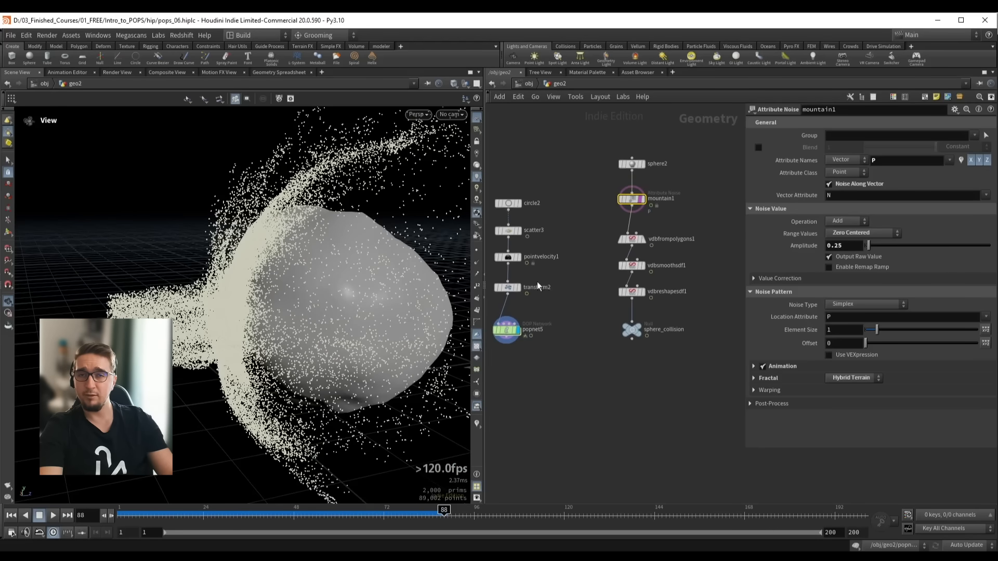
left_click_drag(610, 288, 669, 302)
key("r")
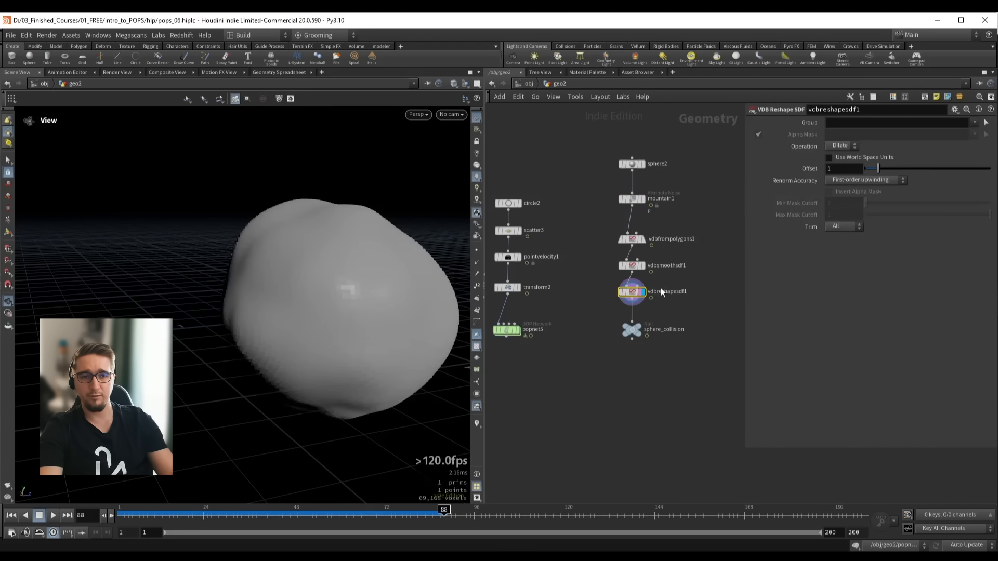
scroll(602, 231, "up", 2)
left_click(637, 244)
key("r")
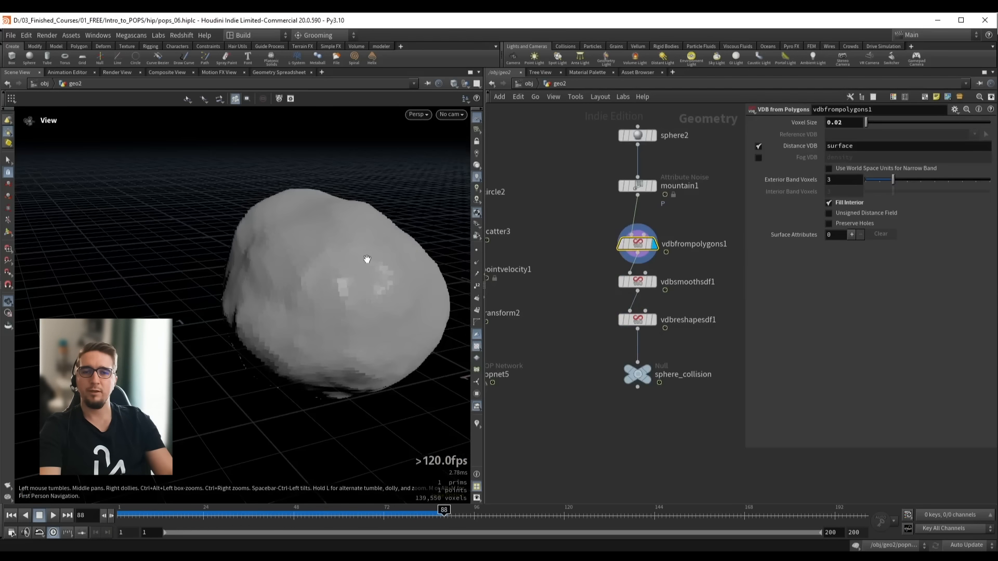
Display vdbsmoothsdf1 and vdbreshapesdf1 in turn to inspect the smoothed and dilated volumes
left_click_drag(601, 279, 686, 298)
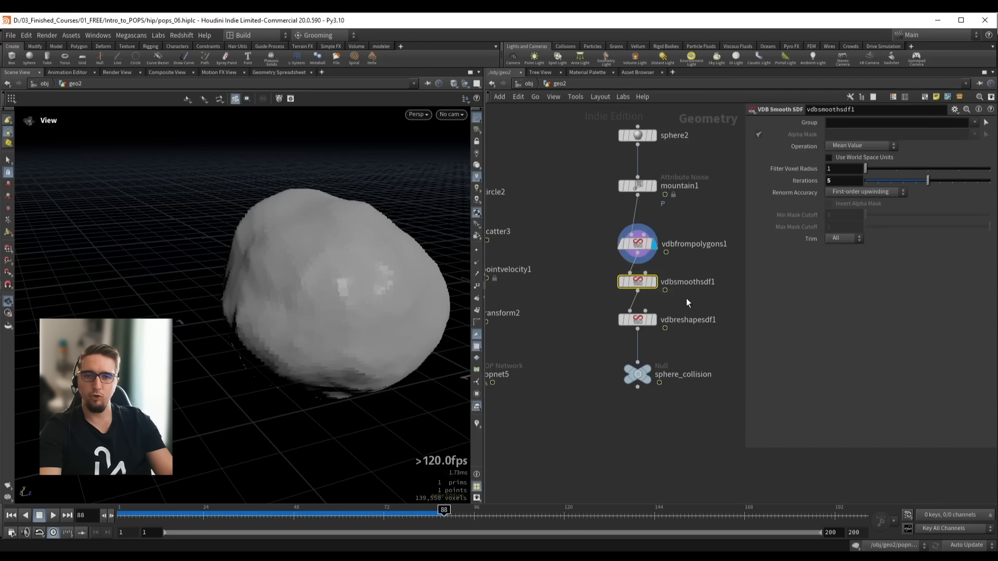
key("r")
left_click_drag(585, 308, 672, 332)
key("r")
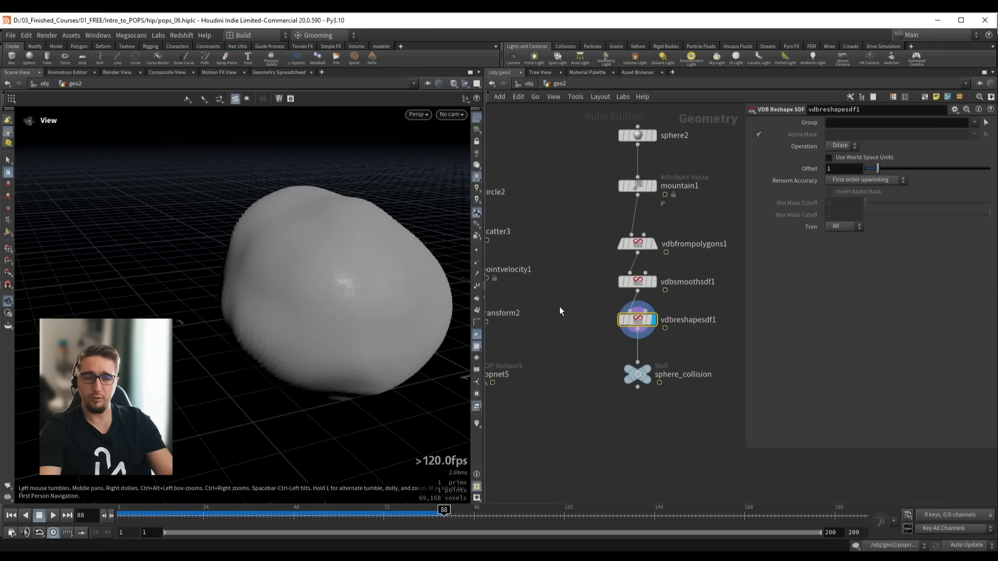
Display the sphere_collision null and play the volume animation from the first frame to about frame 52
middle_click_drag(581, 378, 589, 331)
left_click(645, 327)
key("r")
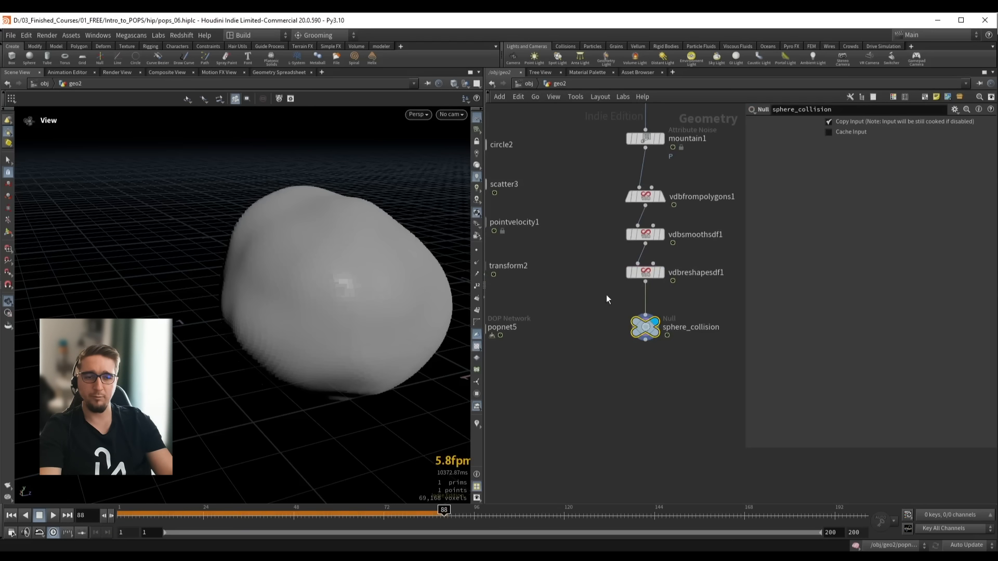
key("ctrl+Up")
key("Up")
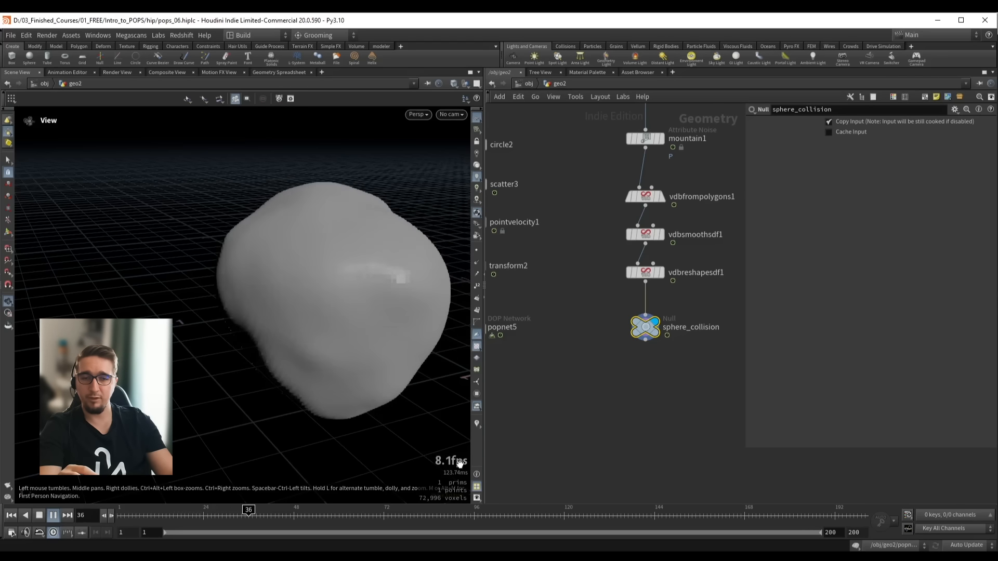
key("Up")
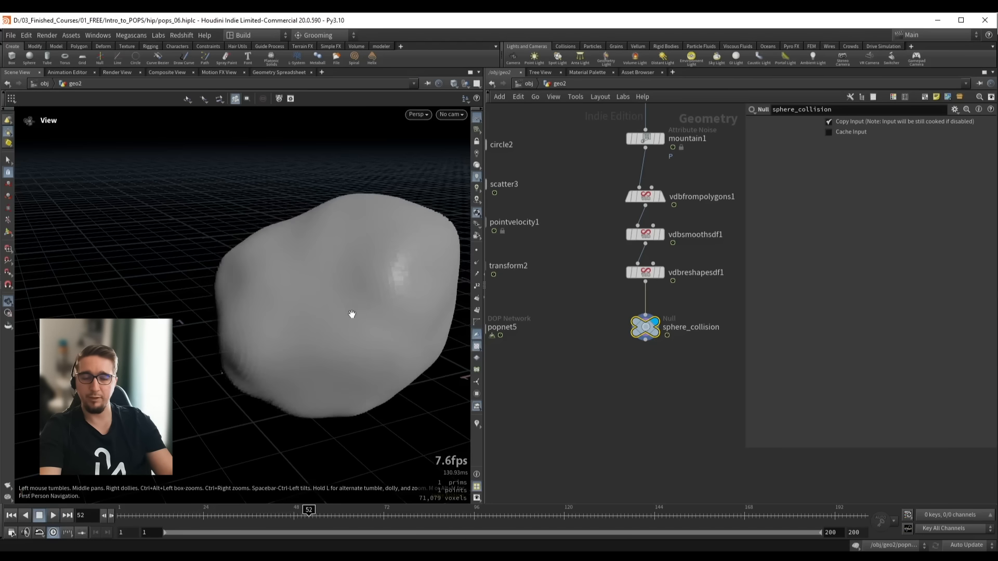
key("Up")
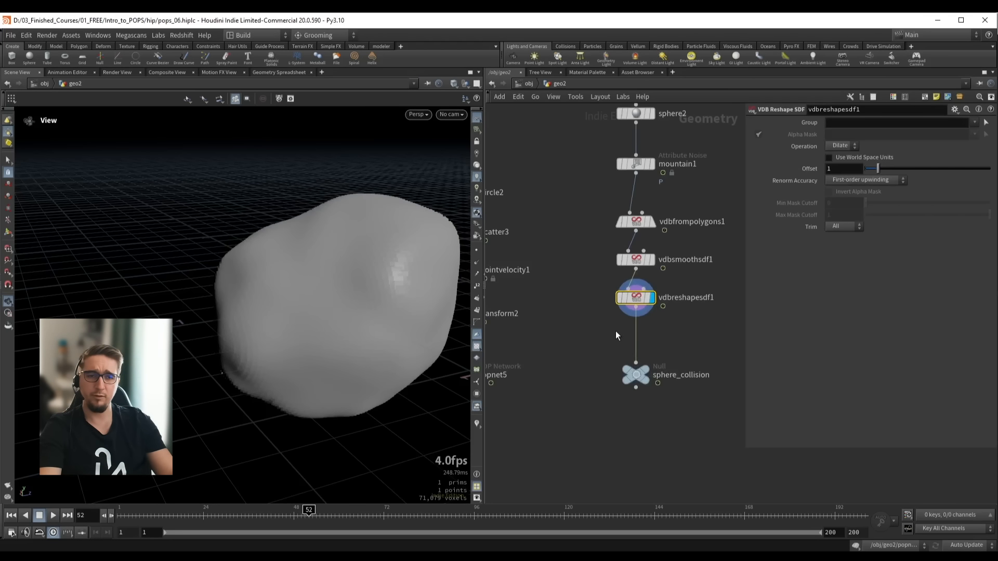
Insert a File Cache node between vdbreshapesdf1 and sphere_collision
key("Tab")
type("filecache")
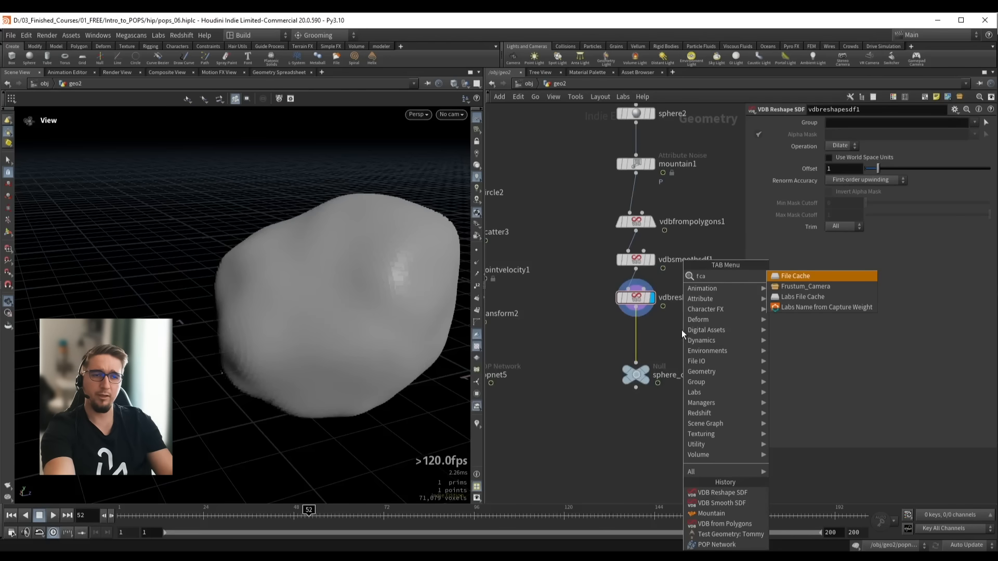
key("Return")
left_click(639, 340)
left_click_drag(639, 343, 626, 352)
Set filecache1's end frame to 100 and save the collision volume sequence to disk
left_click(895, 250)
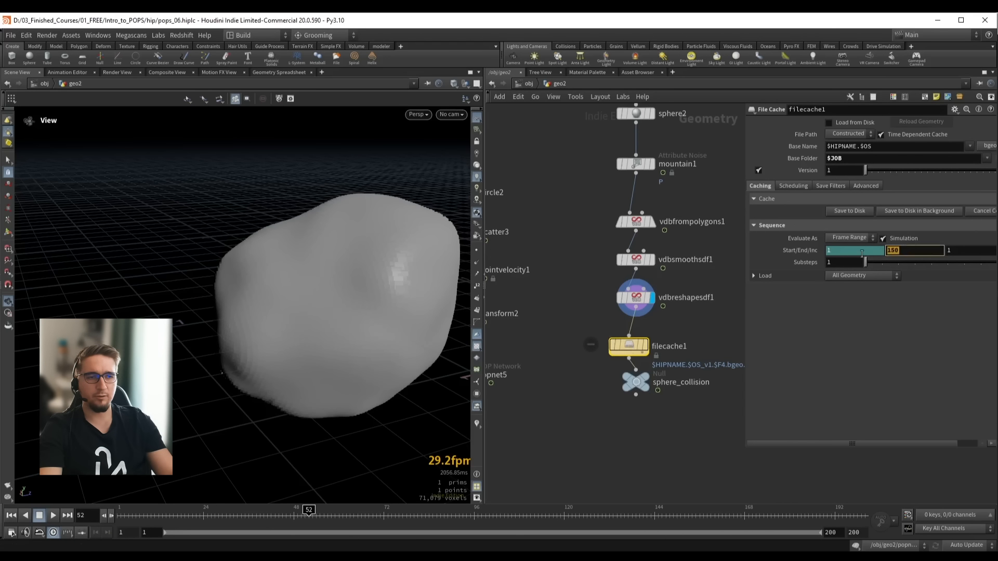
type("100")
key("Return")
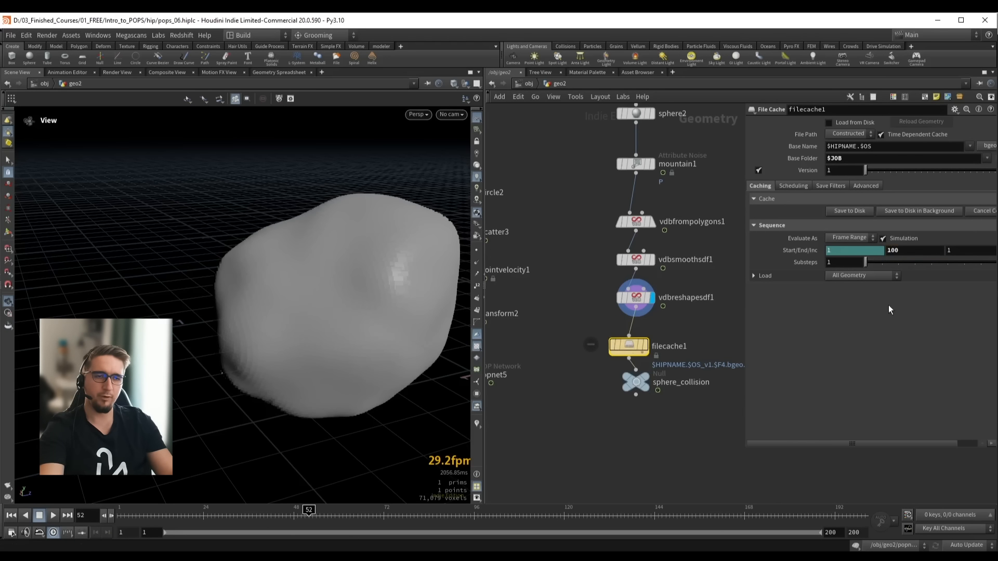
left_click(846, 210)
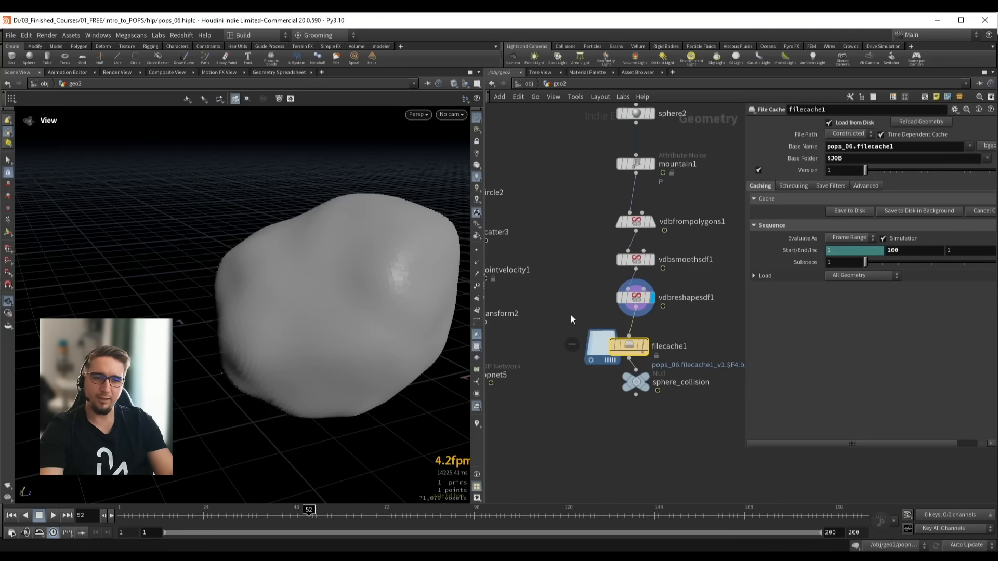
Display filecache1 and play the cached volume from the first frame to about frame 71
left_click(645, 346)
left_click_drag(635, 383, 635, 410)
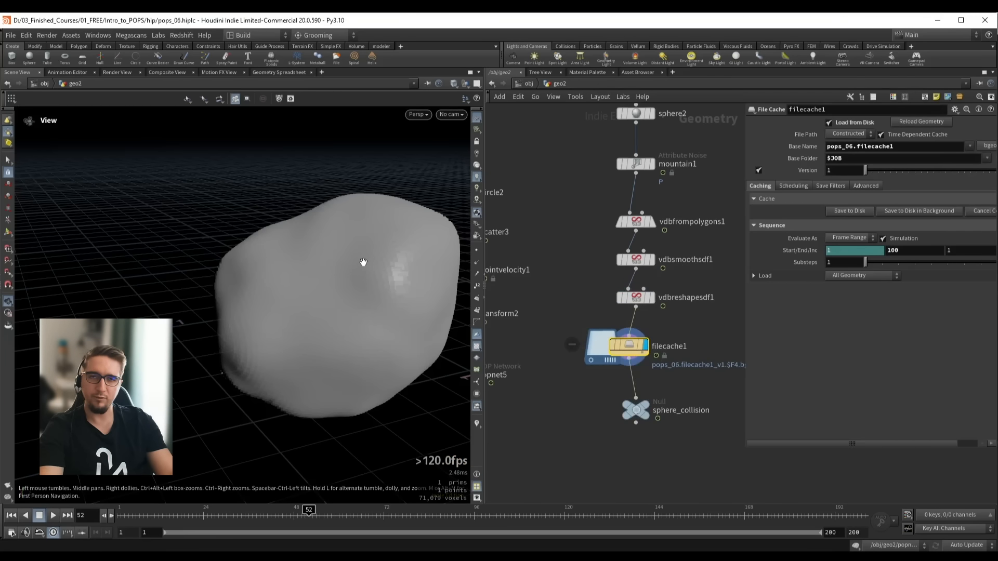
right_click_drag(359, 265, 320, 286)
key("ctrl+Up")
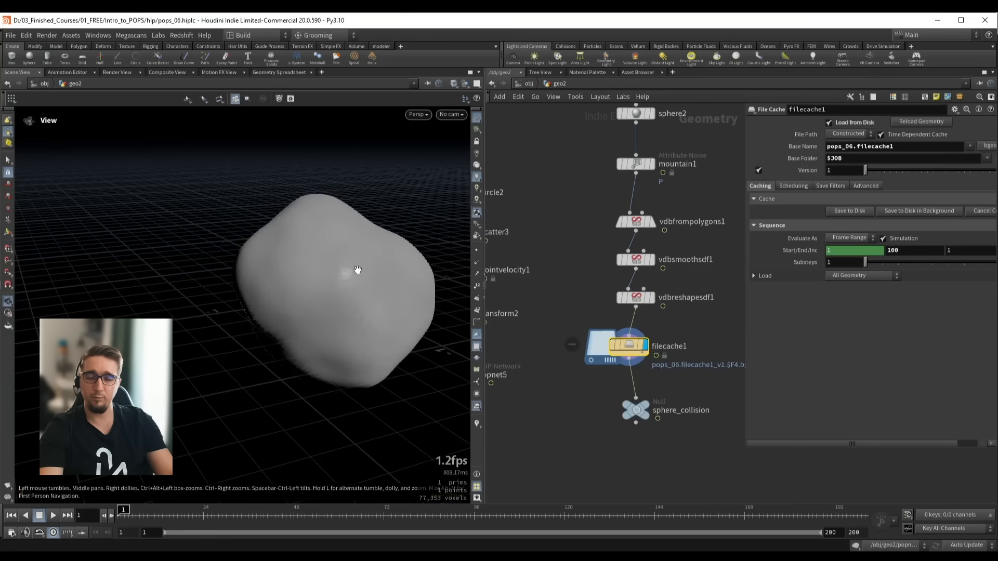
key("Up")
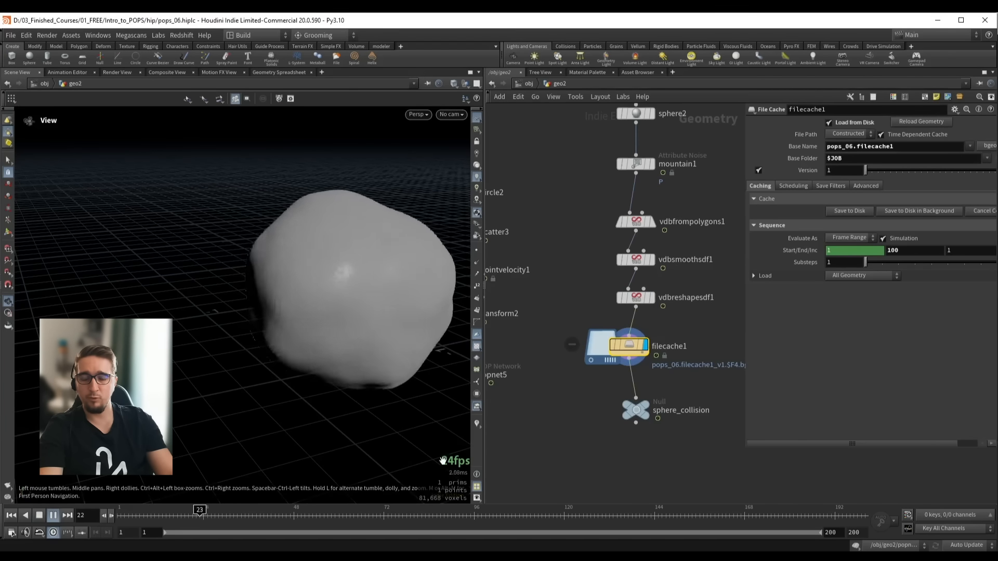
key("Up")
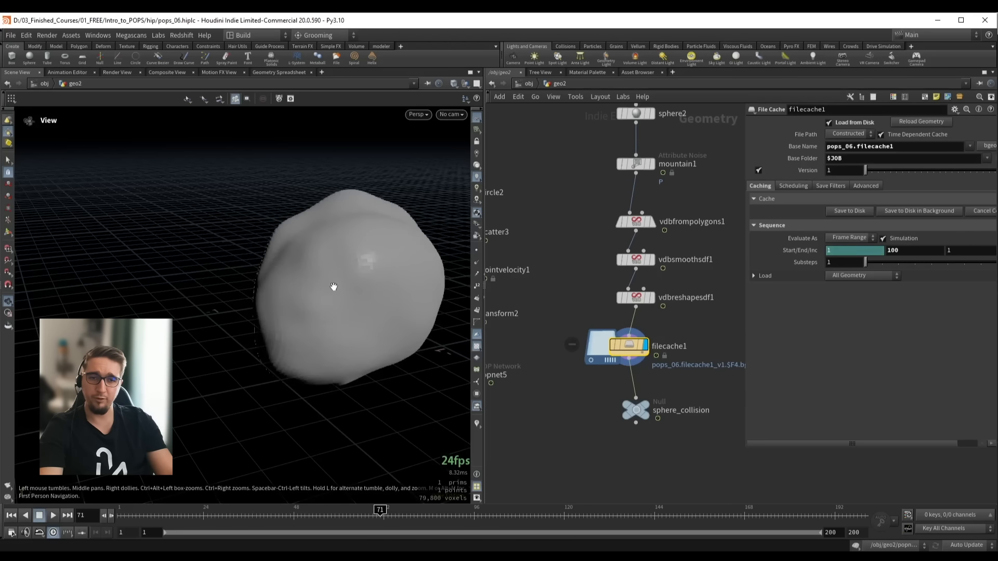
Display popnet5 and play the particle collisions from the first frame to about frame 77, then replay them to about frame 57
key("ctrl+Up")
middle_click_drag(540, 421, 629, 386)
left_click_drag(629, 391, 524, 347)
key("r")
left_click_drag(328, 285, 306, 307)
key("Up")
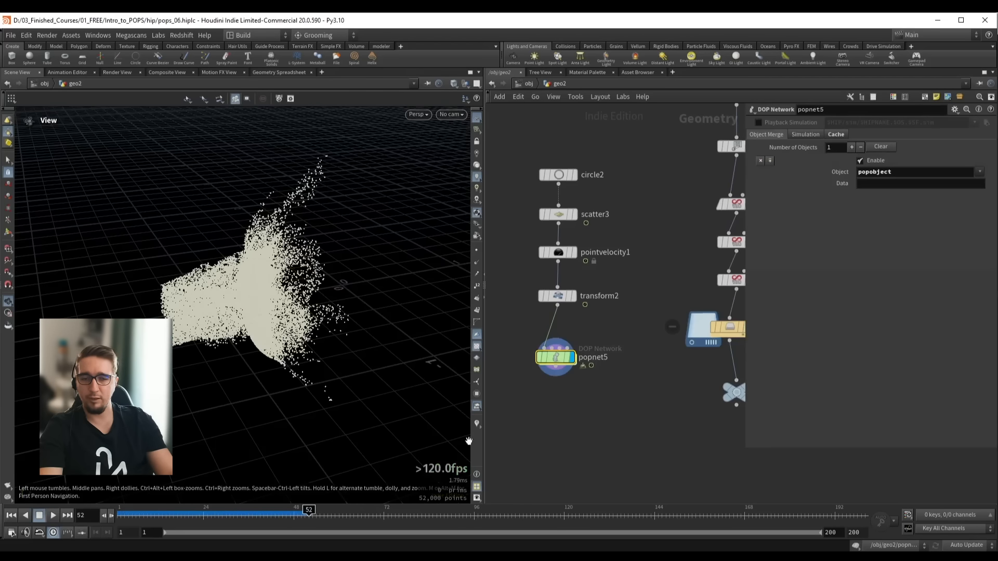
left_click_drag(284, 276, 290, 261)
key("Up")
key("Up")
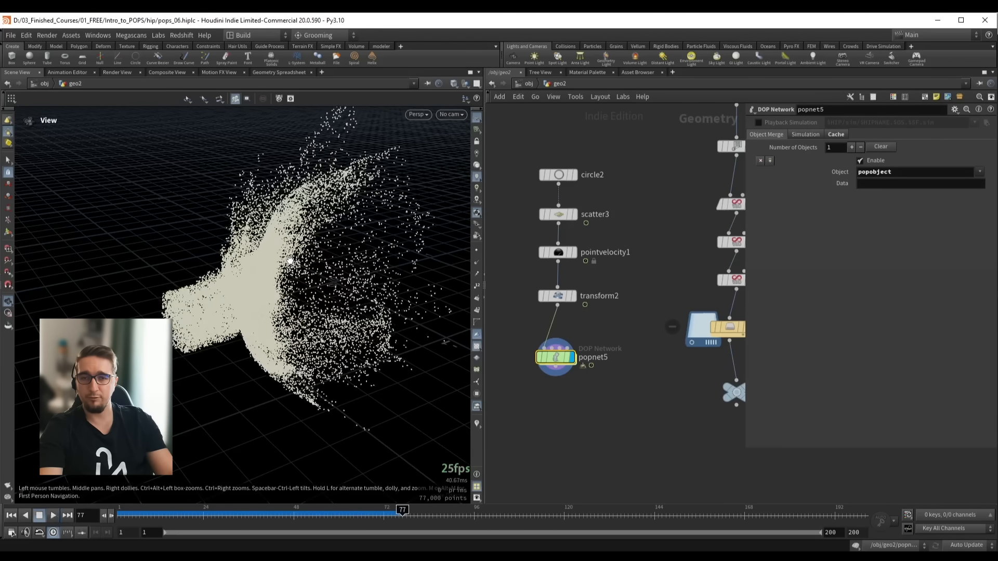
key("ctrl+Up")
key("Up")
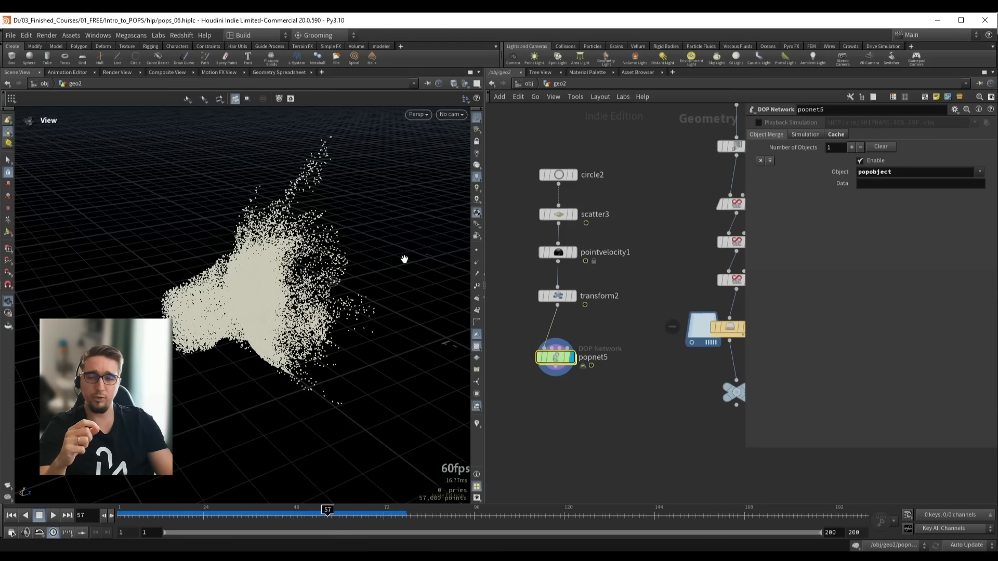
Display transform2, play its source points from the first frame to about frame 66, and return to the first frame
scroll(640, 325, "down", 3)
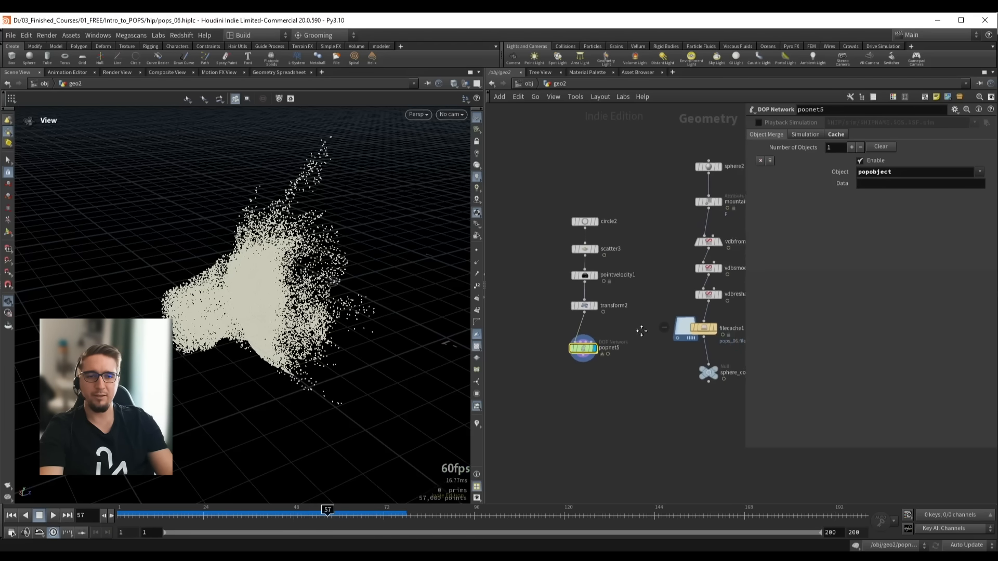
left_click_drag(626, 313, 634, 322)
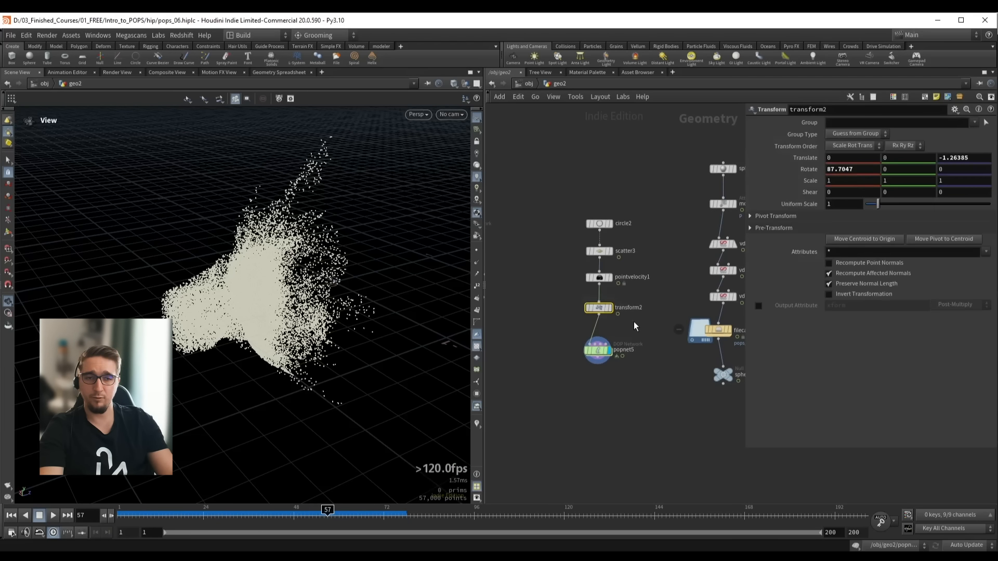
key("r")
left_click_drag(406, 301, 211, 267)
scroll(212, 267, "up", 3)
key("ctrl+Up")
key("Up")
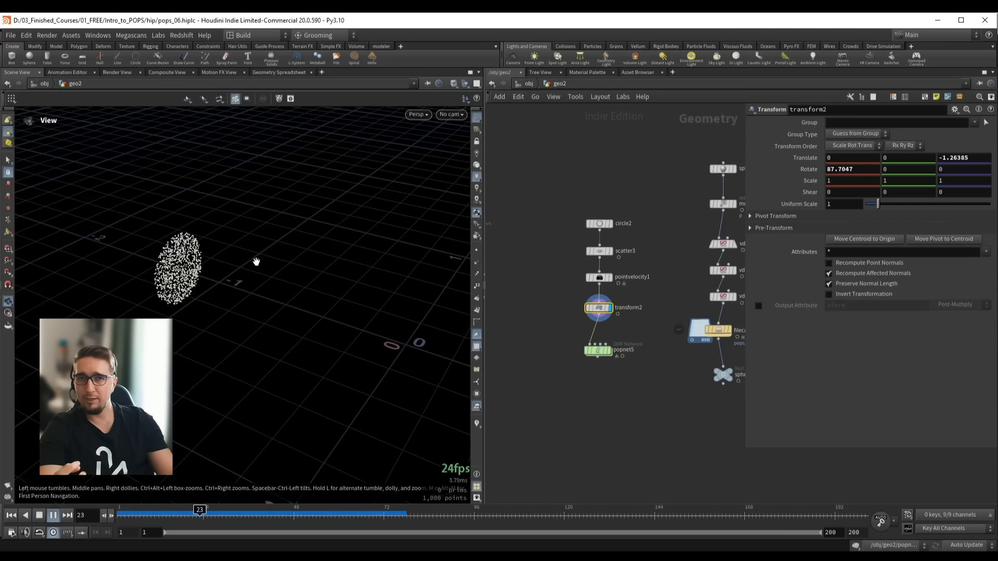
key("Up")
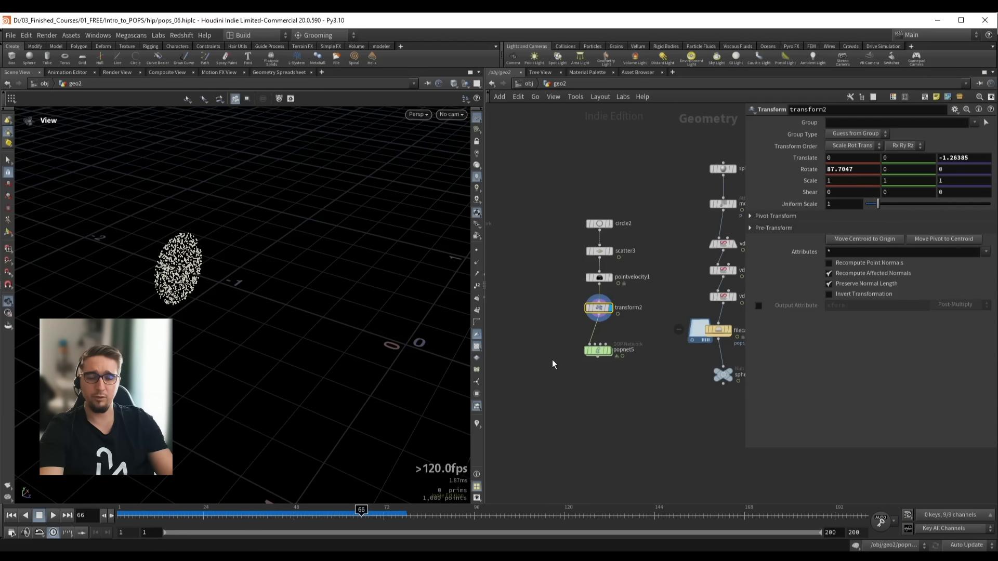
middle_click_drag(616, 383, 581, 382)
key("ctrl+Up")
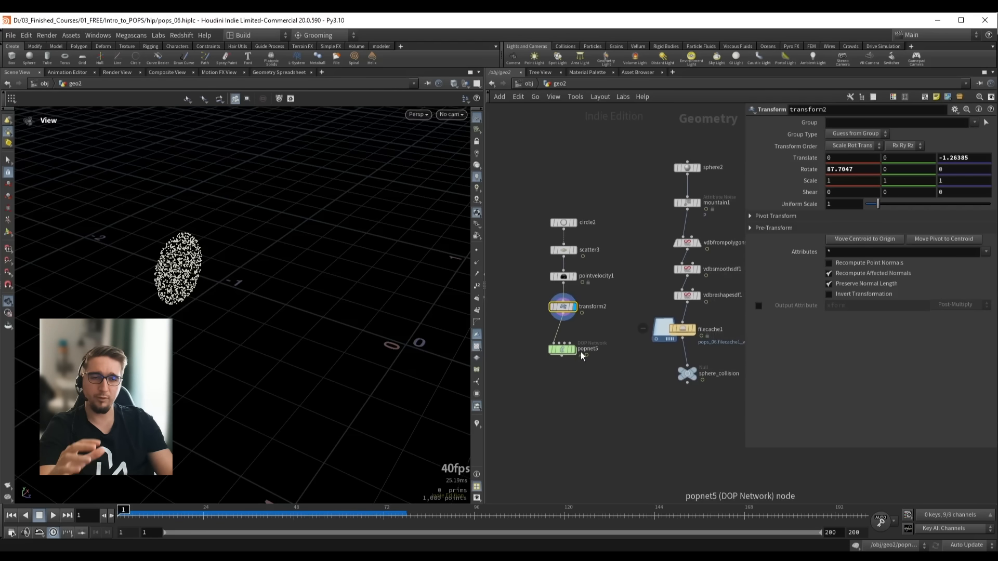
middle_click_drag(654, 376, 615, 366)
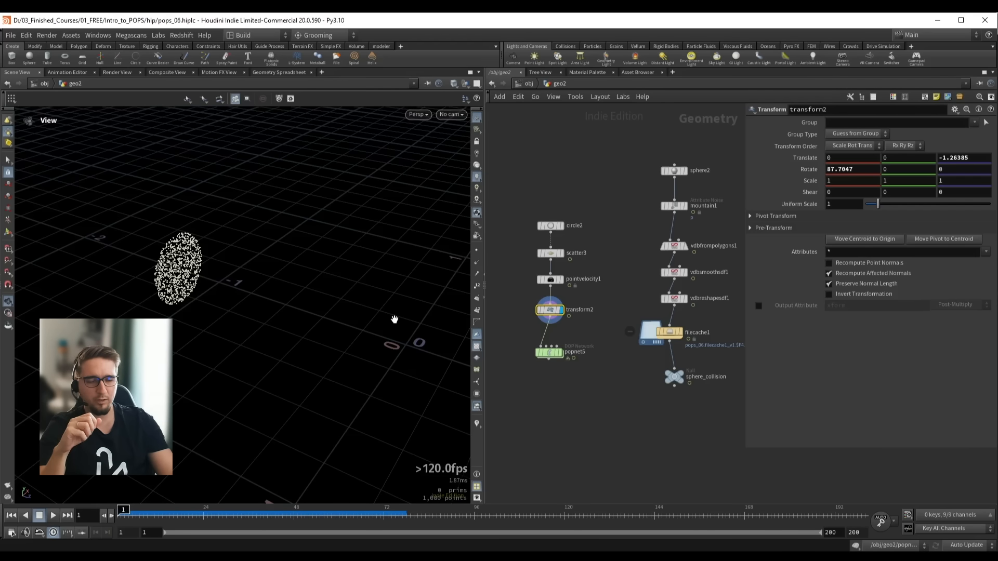
left_click_drag(233, 295, 249, 276)
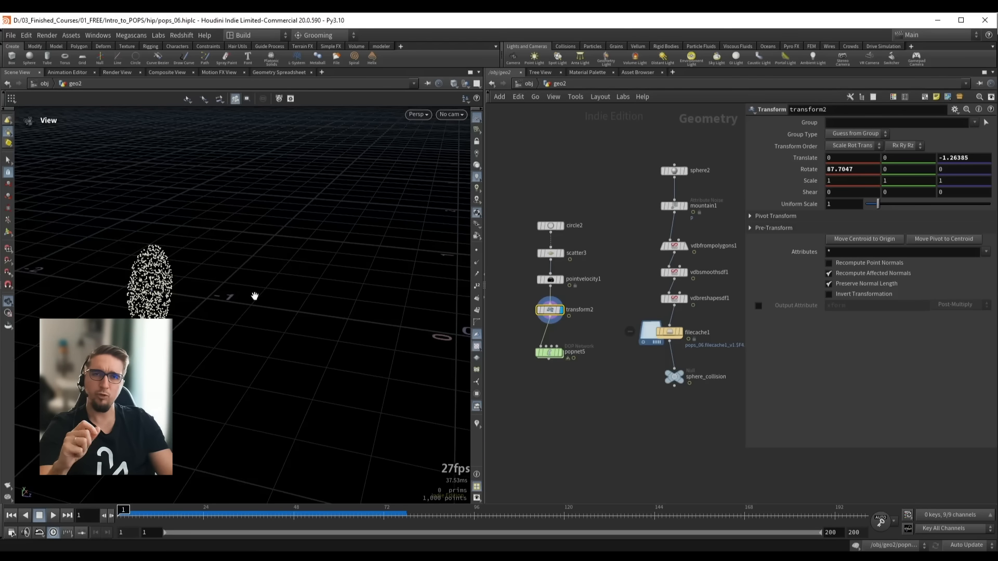